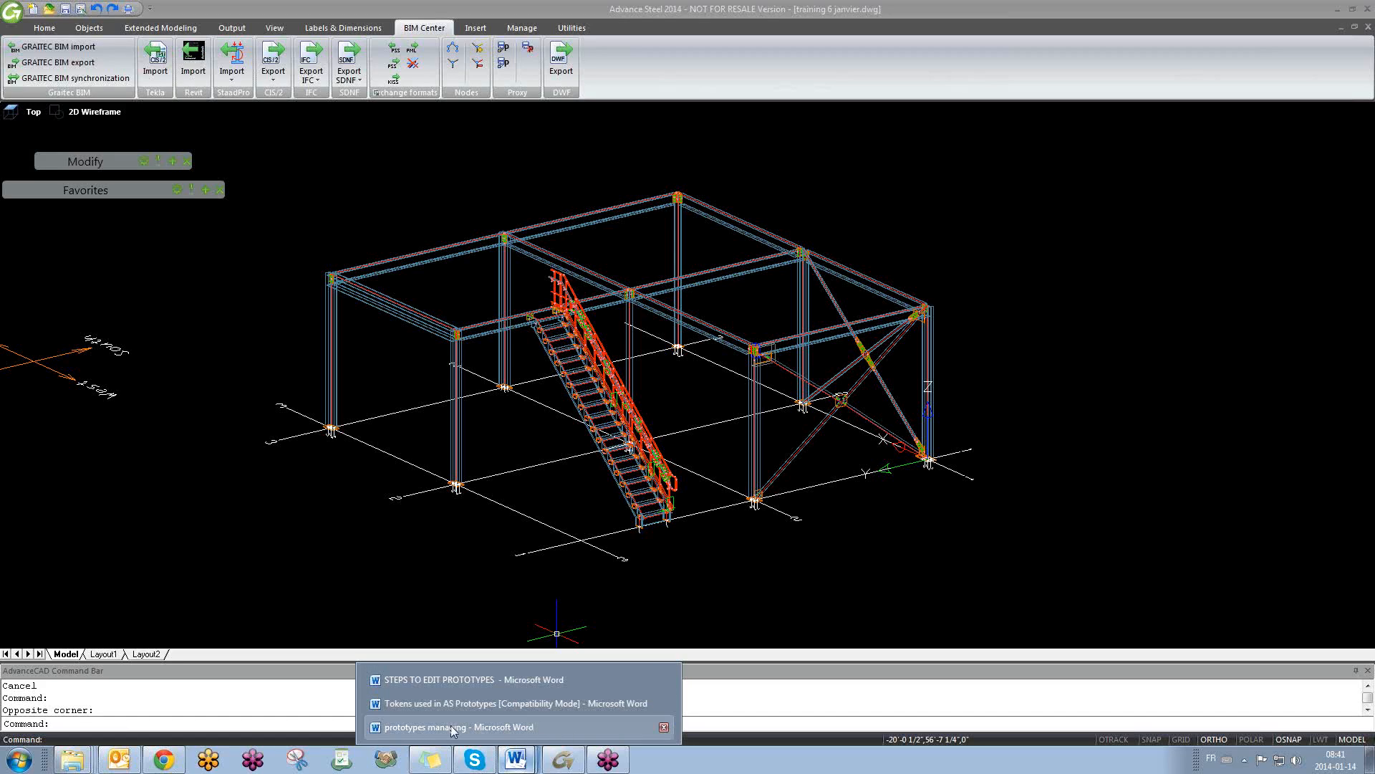
- Switch to the STEPS TO EDIT PROTOTYPES document in Word and review its prototype editing instructions
click(481, 682)
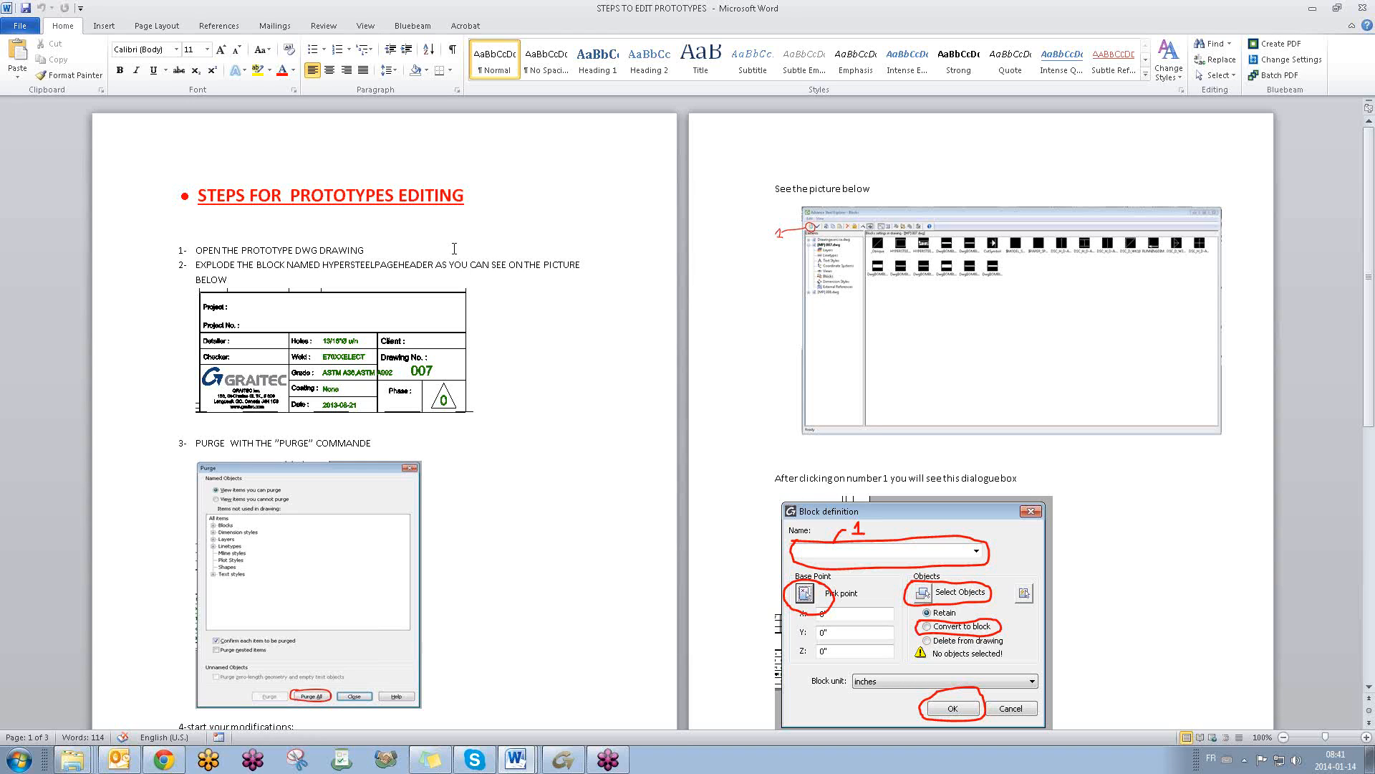
scroll(488, 390, down, 12)
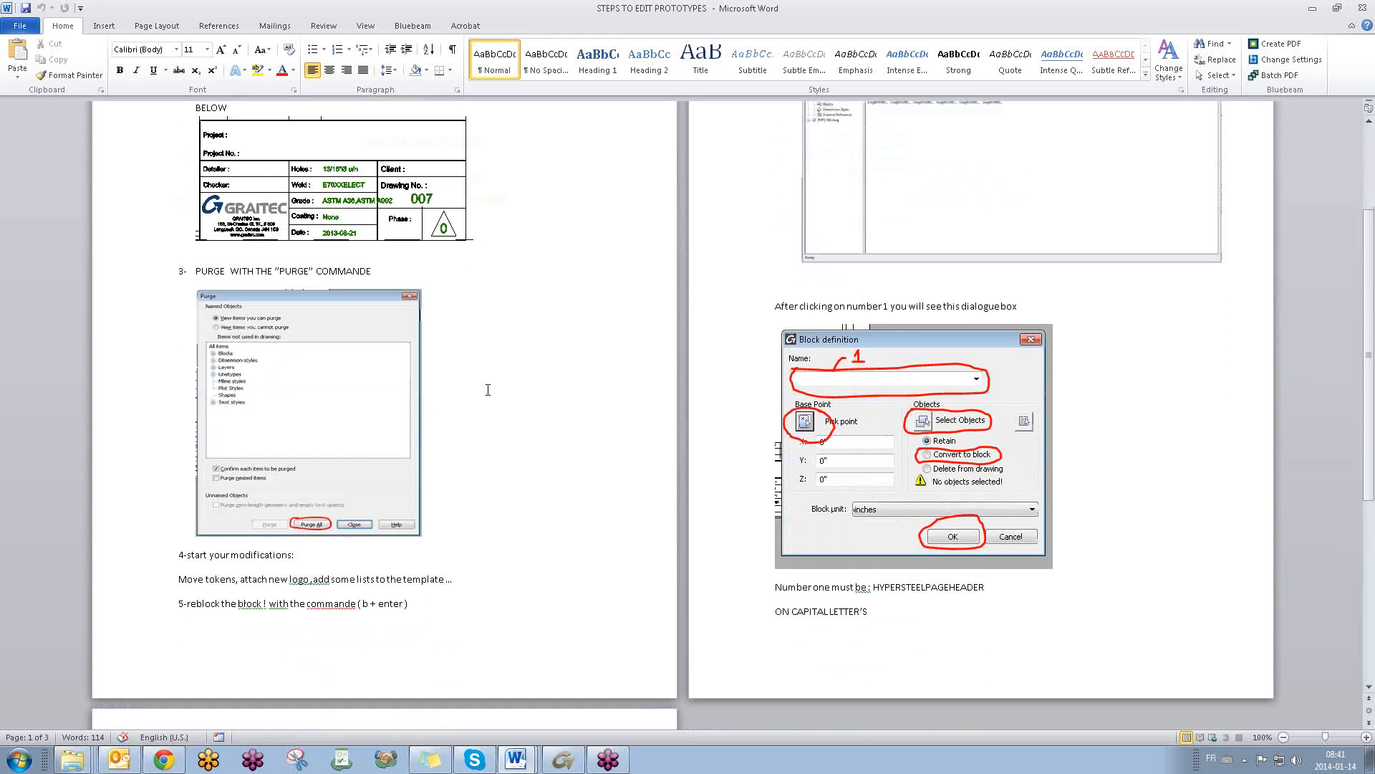
scroll(487, 390, up, 5)
scroll(488, 390, up, 8)
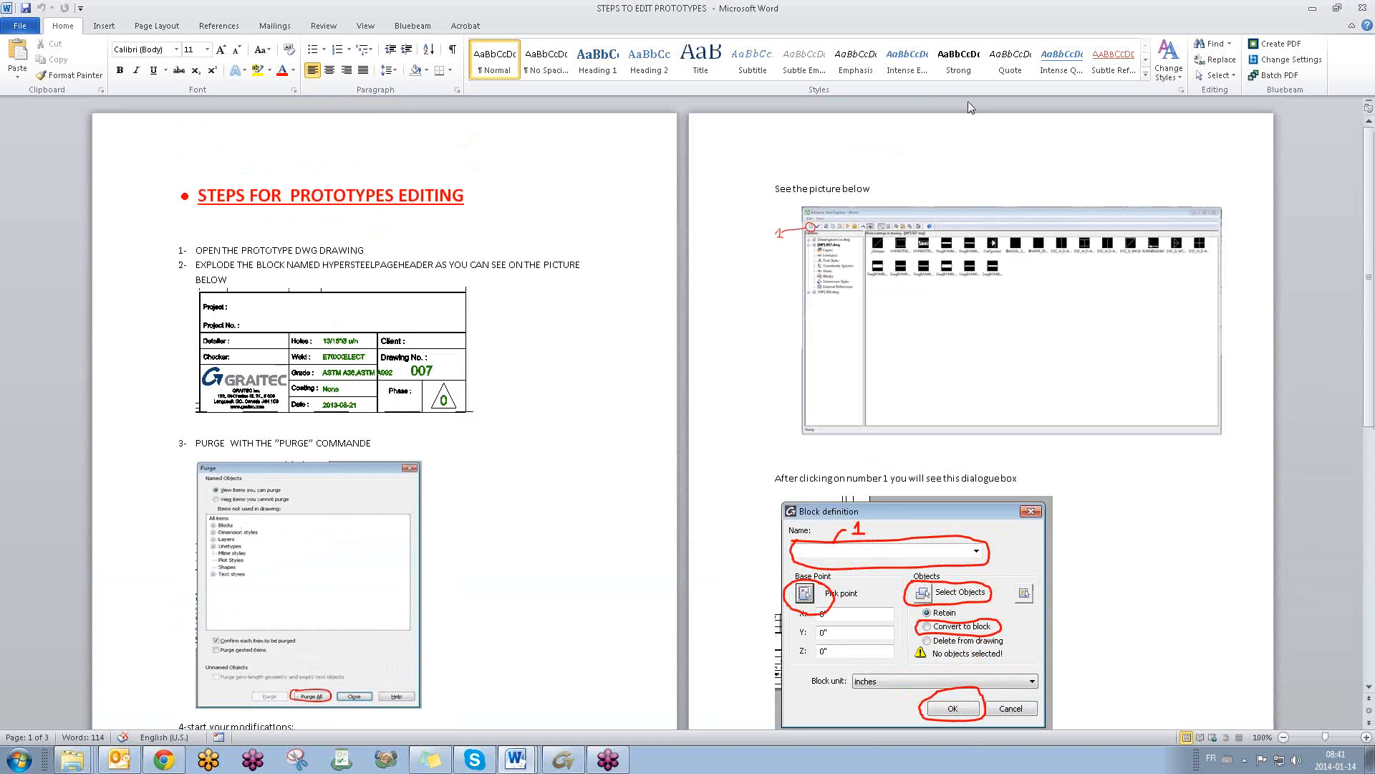
- Review the prototypes managing document in Word, and minimize both documents to return to the Advance Steel model
mouse_move(518, 765)
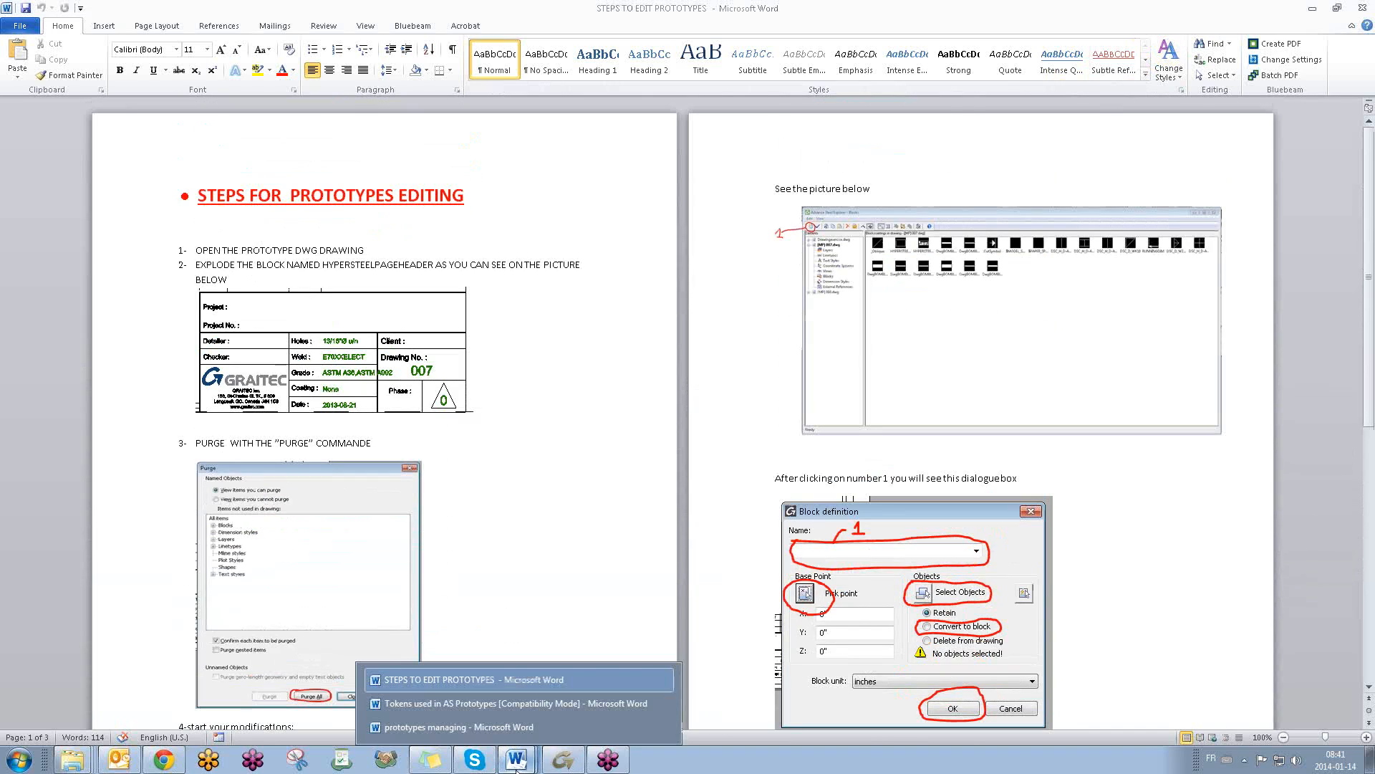
click(466, 720)
scroll(389, 482, up, 3)
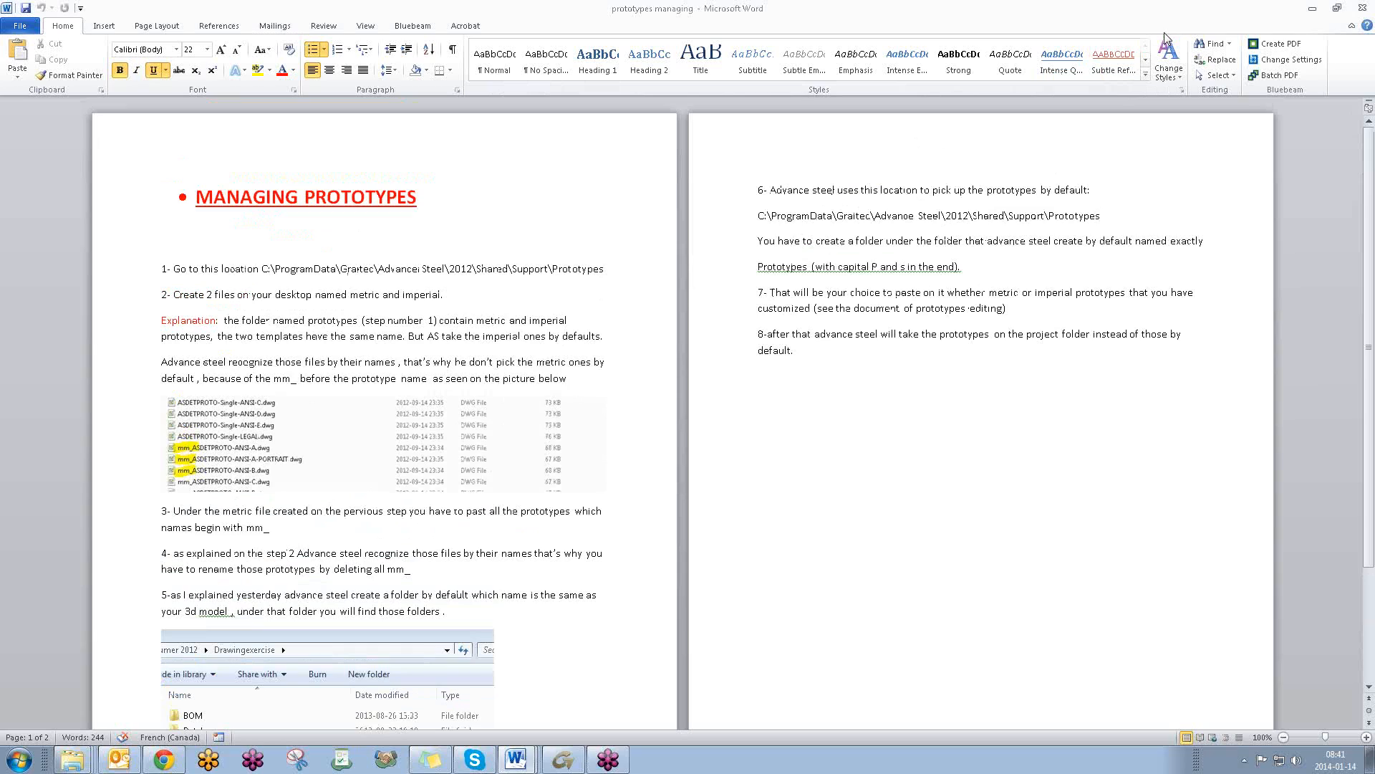
click(1313, 10)
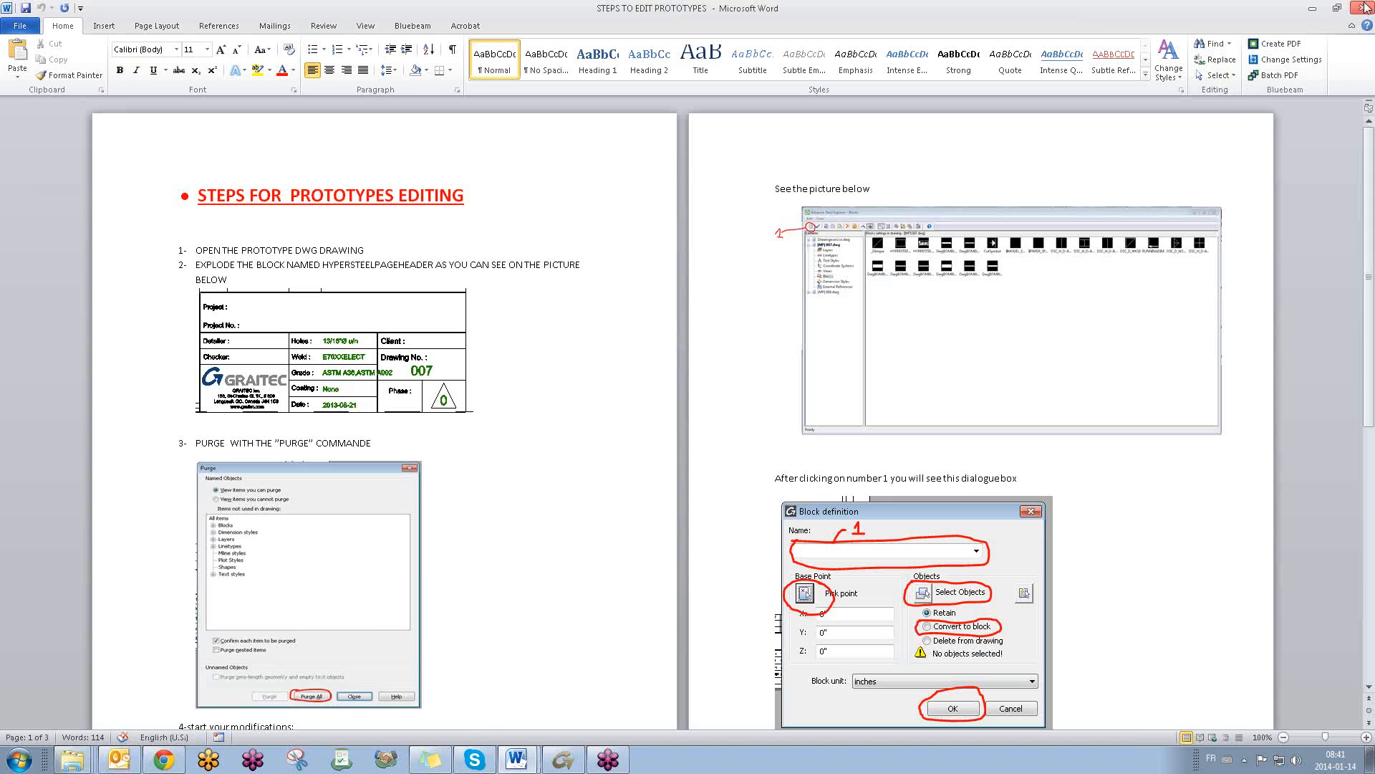
click(1313, 9)
click(1162, 217)
click(1071, 281)
middle_drag(400, 316, 404, 337)
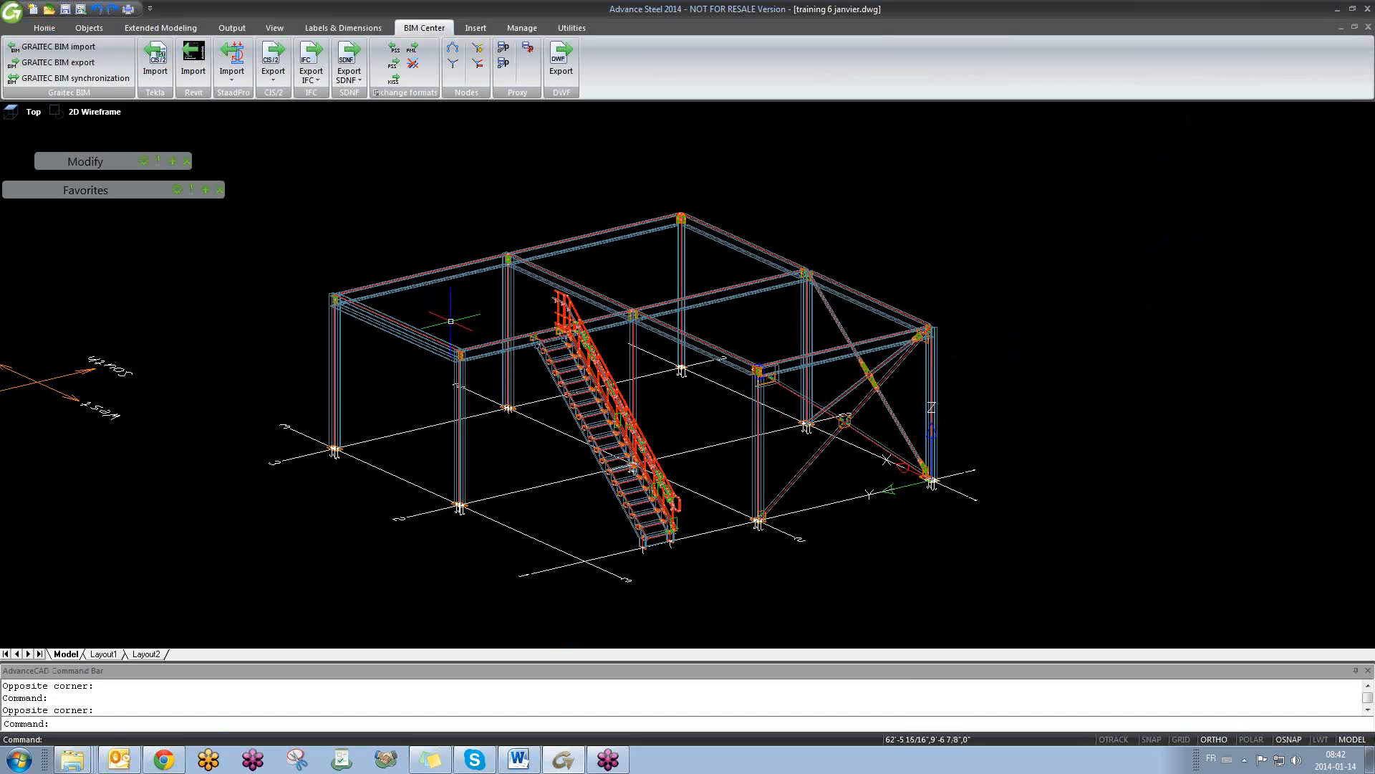
click(336, 29)
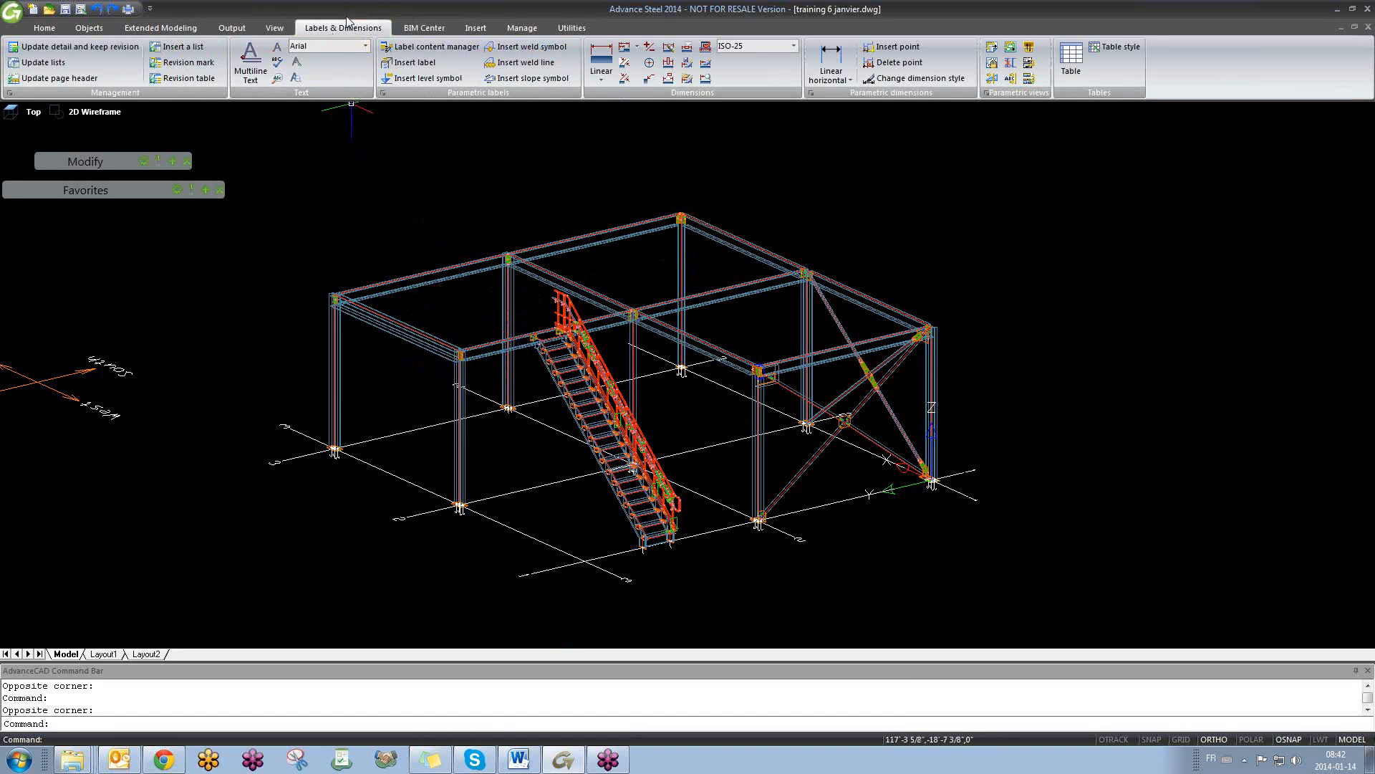
click(737, 237)
right_click(738, 237)
key(Escape)
key(Escape)
click(578, 285)
right_click(578, 284)
key(Escape)
key(Escape)
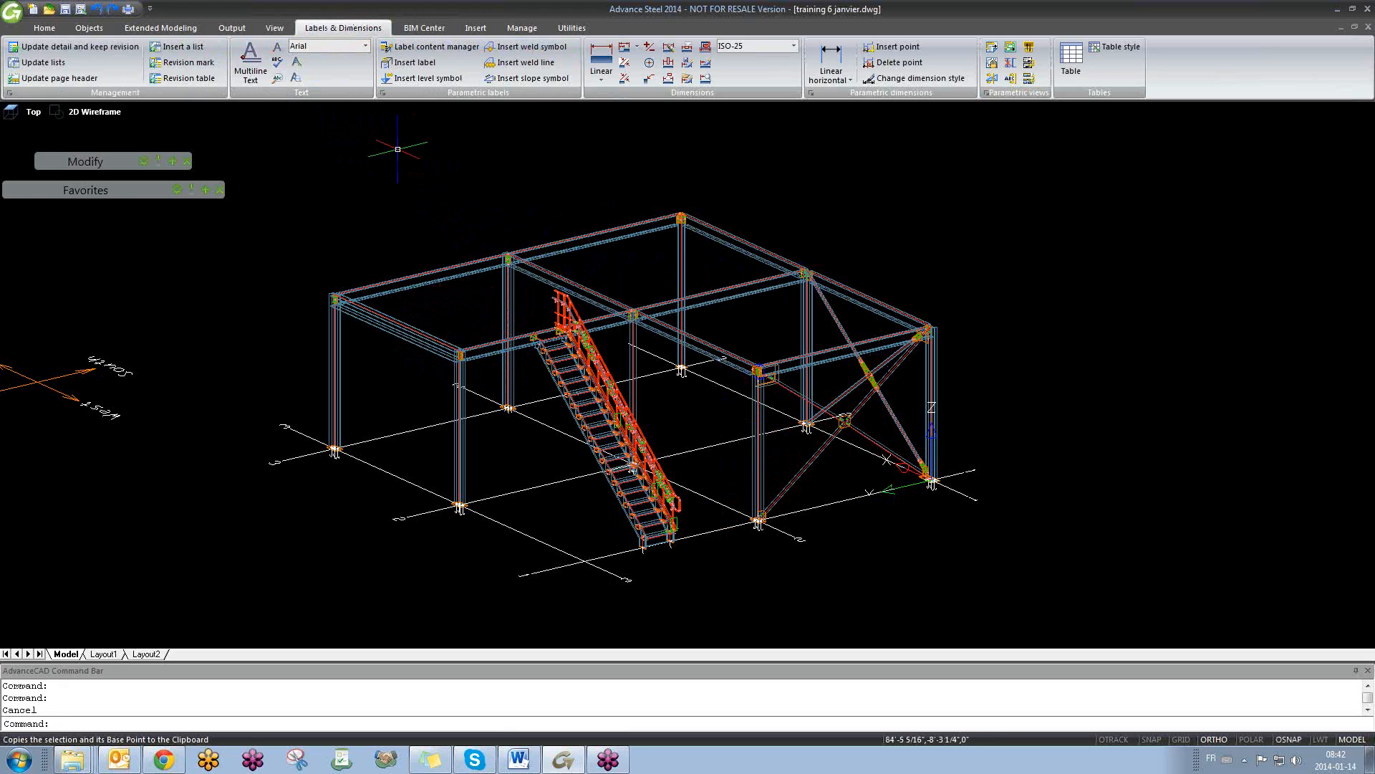
- View the up-to-date [SP] 001.dwg detail drawing through the Document Manager, and close it again
click(233, 29)
click(195, 63)
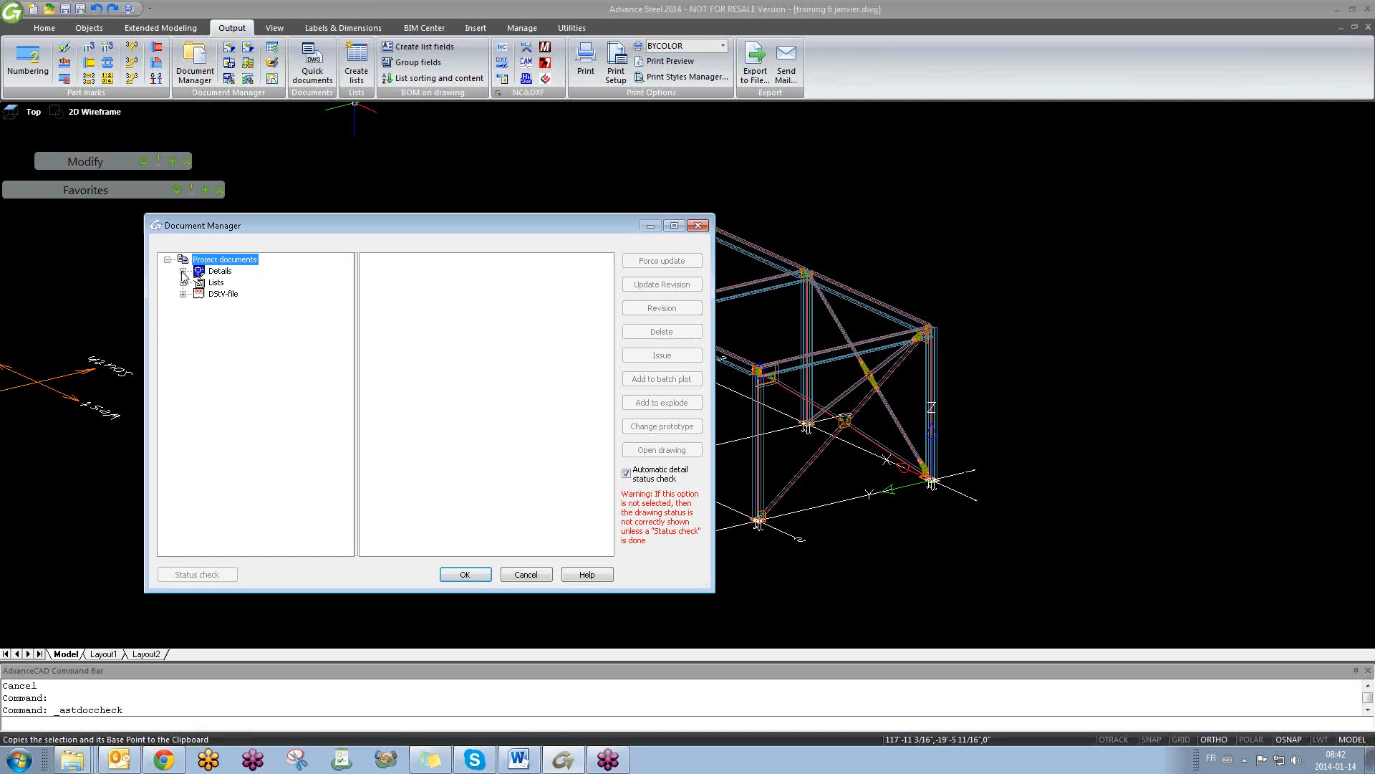
click(182, 272)
click(199, 294)
click(294, 306)
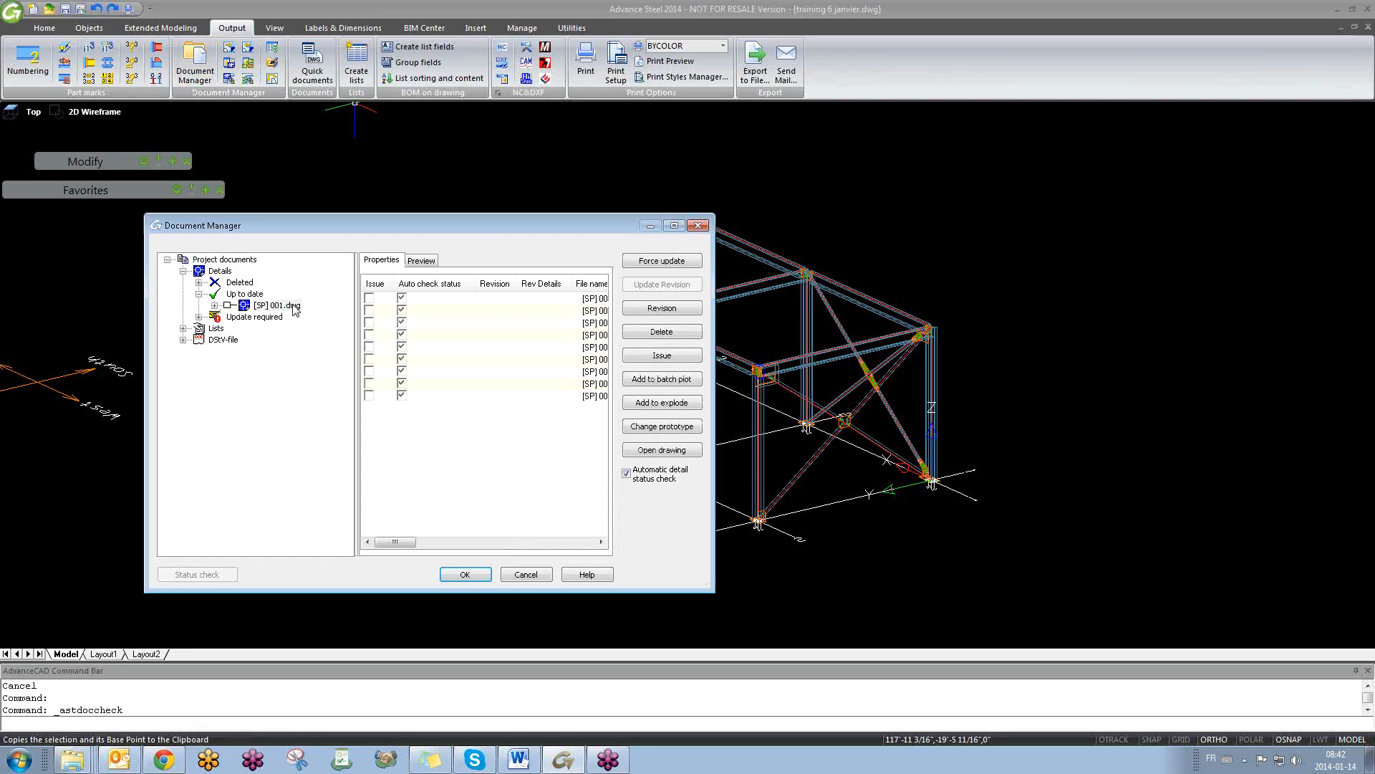
click(662, 449)
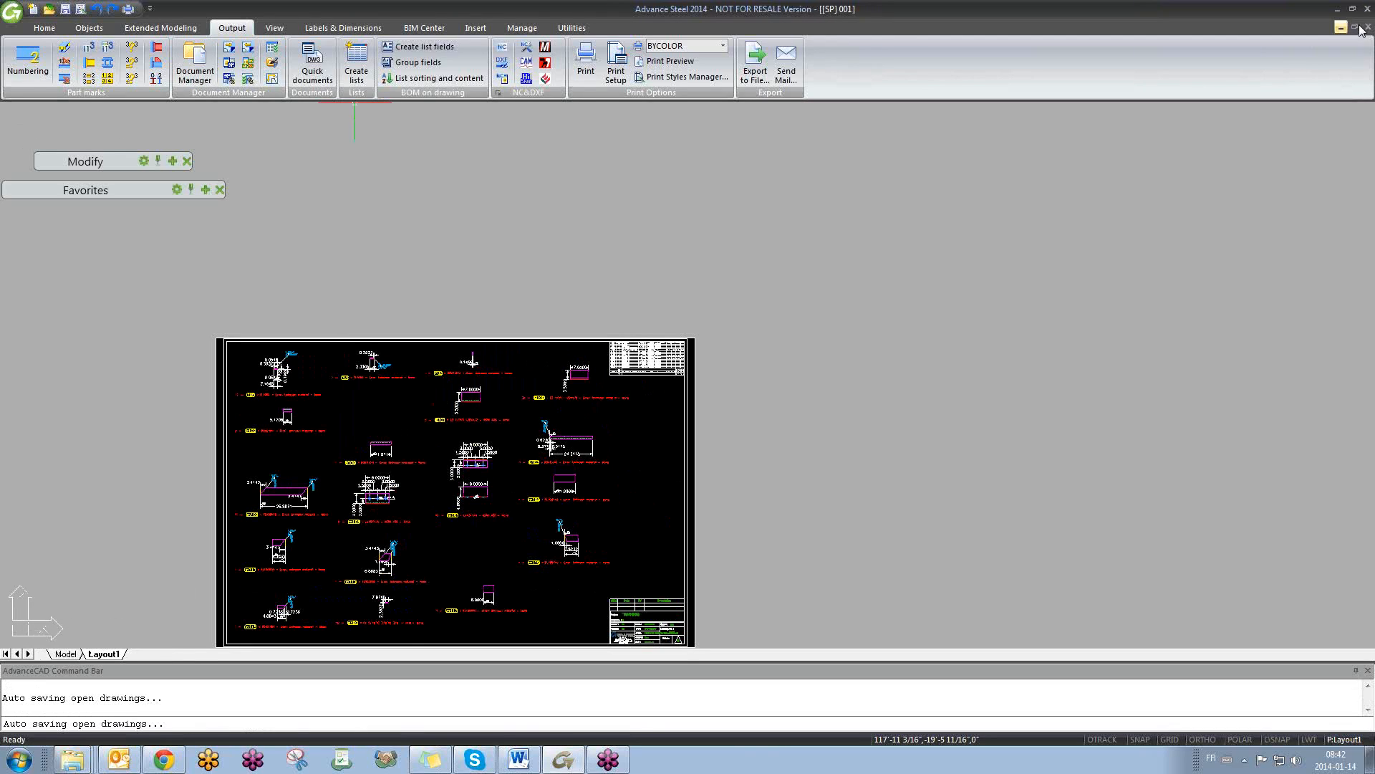
click(1366, 27)
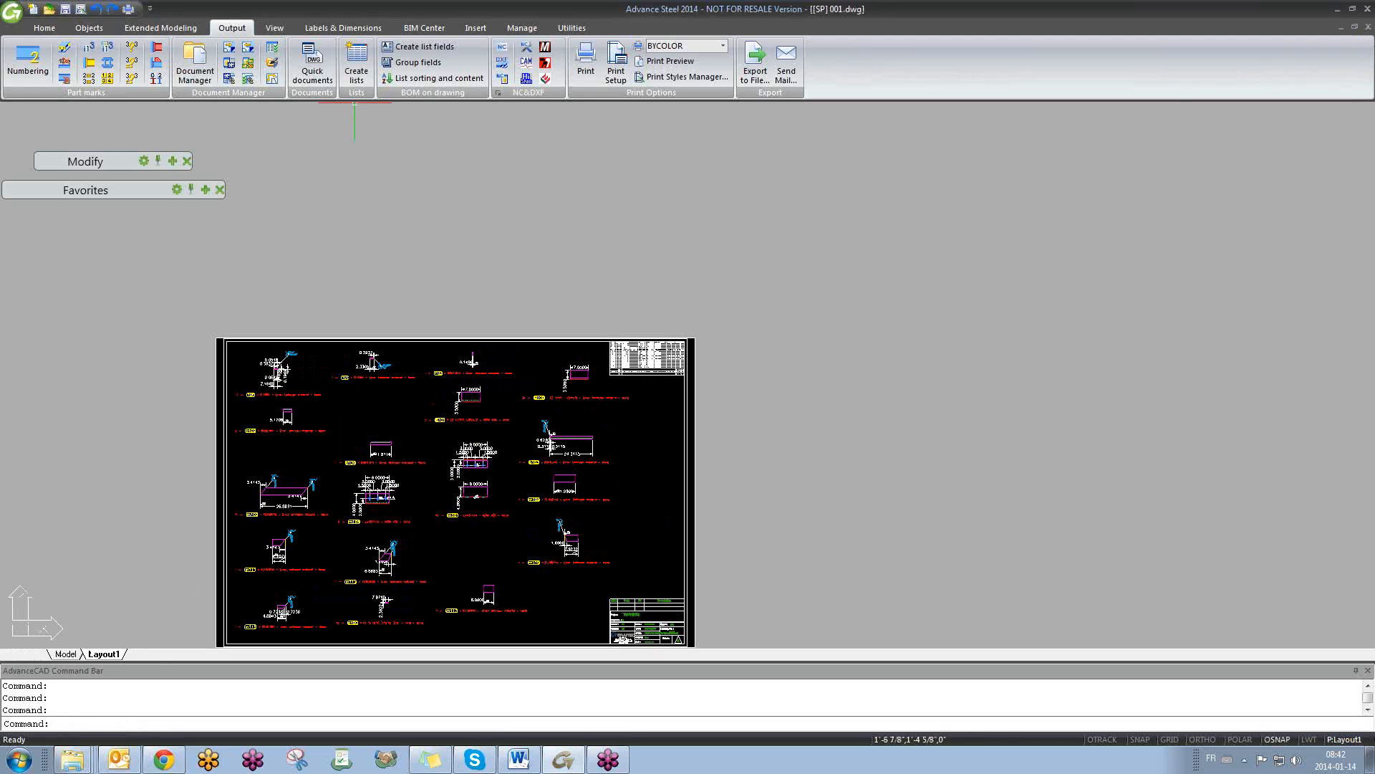
click(699, 410)
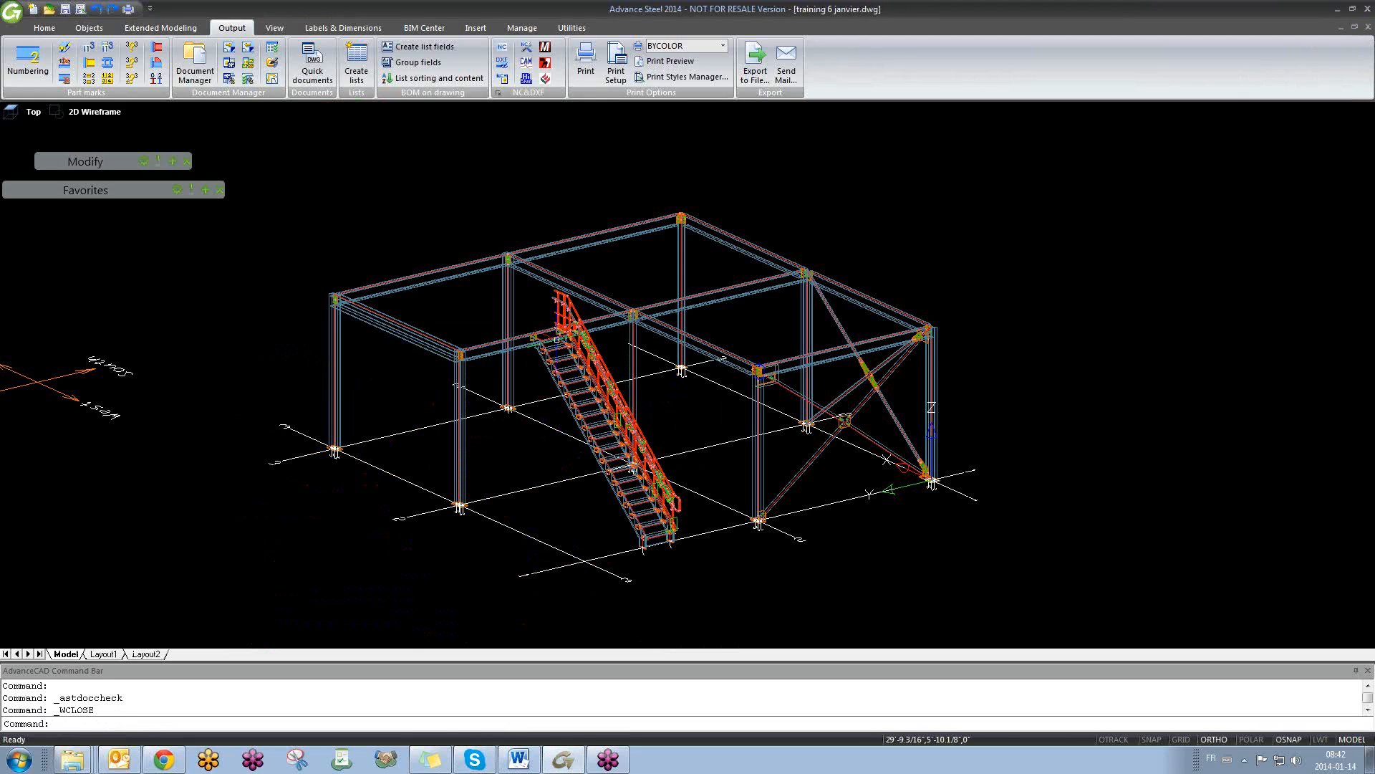
- Create a drawing of the beam at the stair's upper end with the user Mainparts process Selected Mp Each ANSI-C, drawing number 4
click(481, 346)
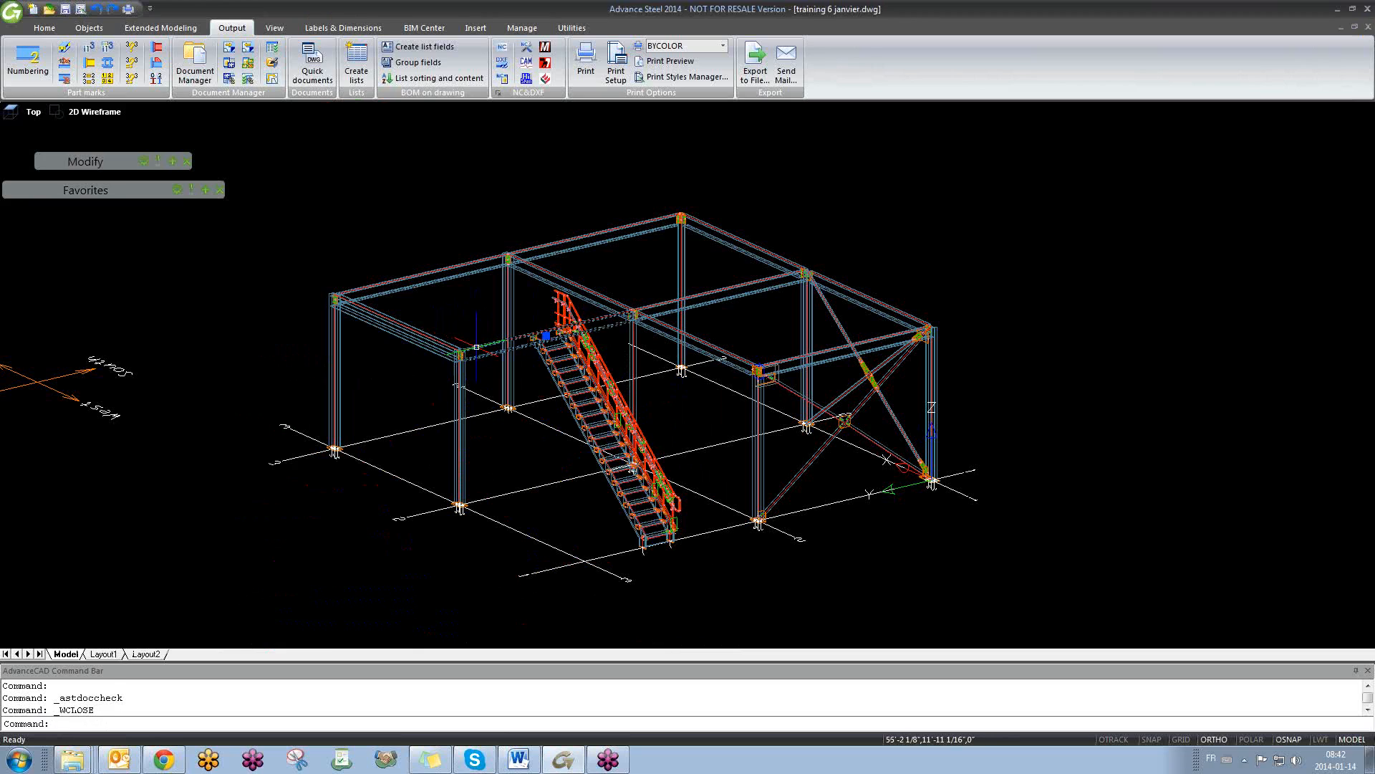
click(325, 75)
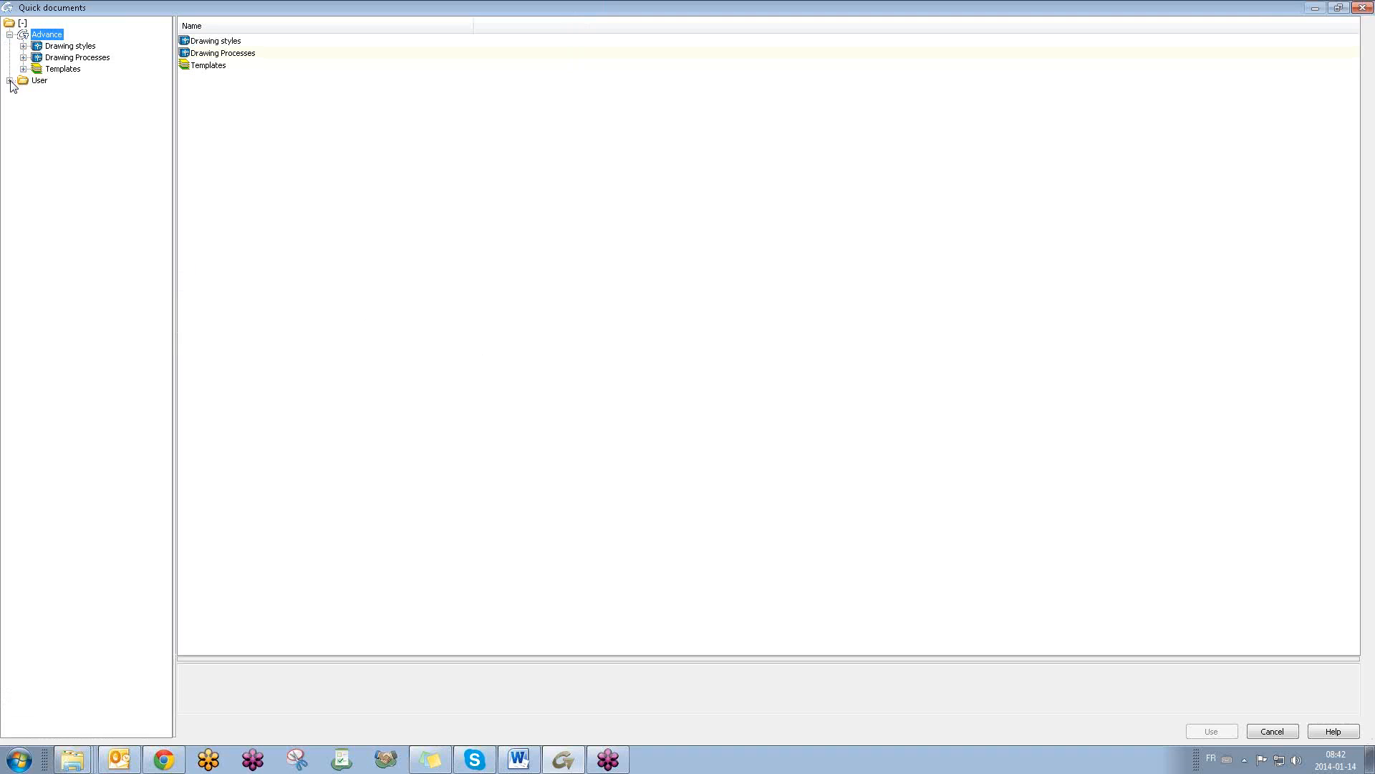
click(9, 80)
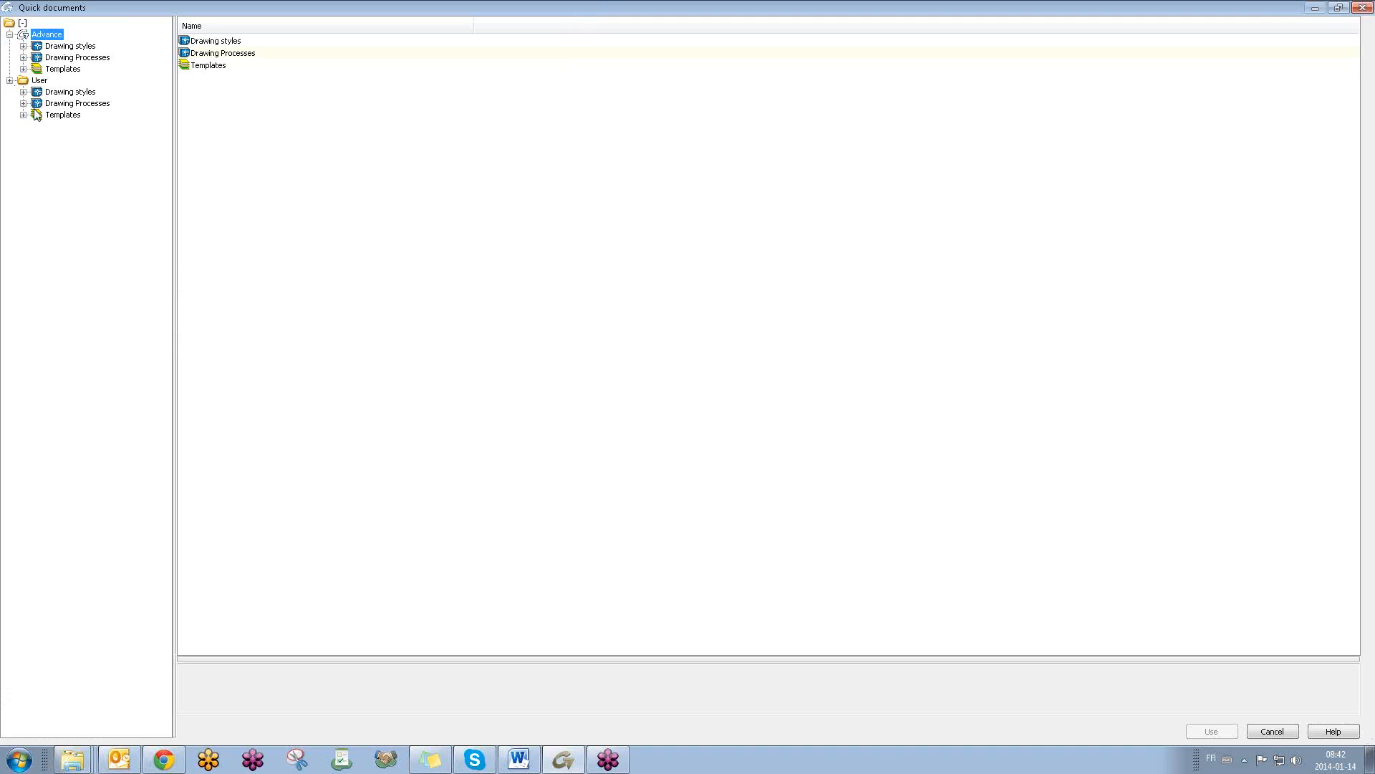
click(1340, 8)
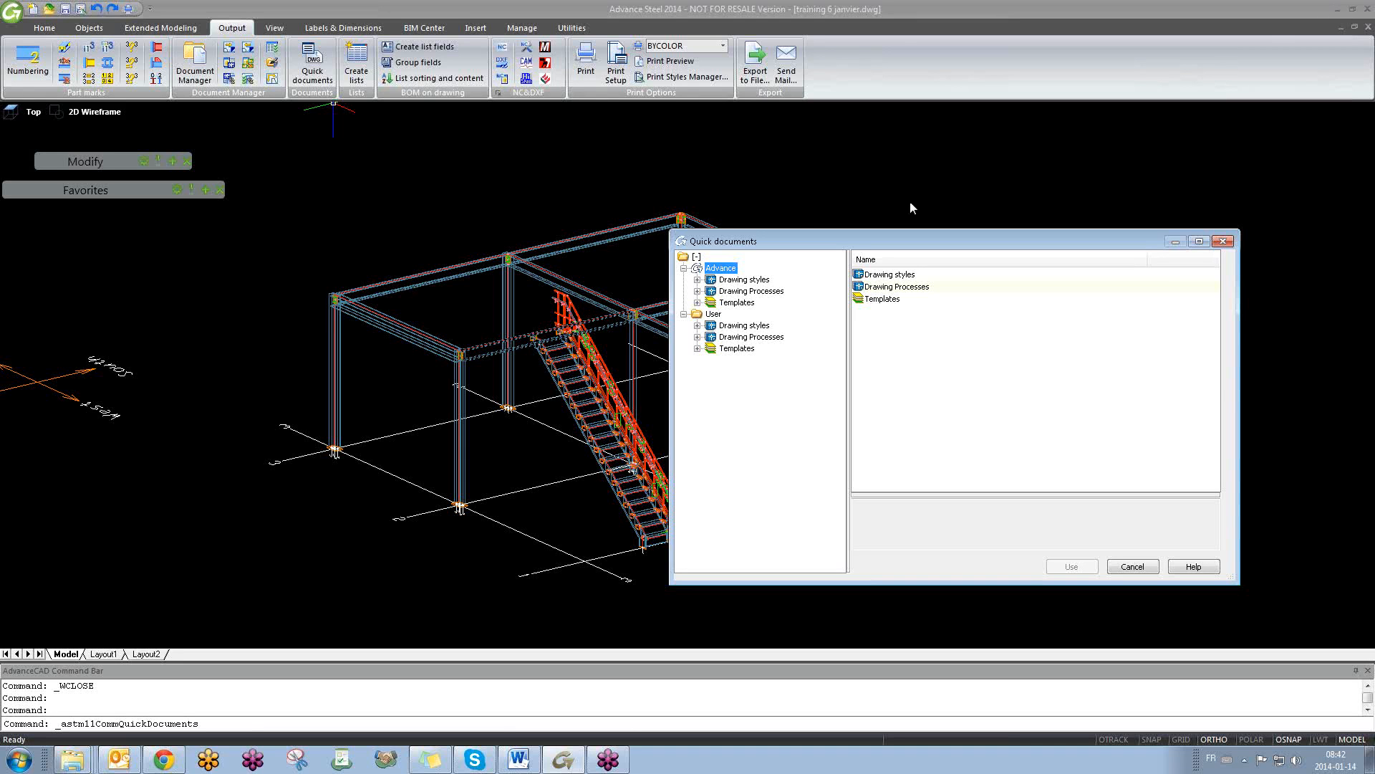
click(697, 337)
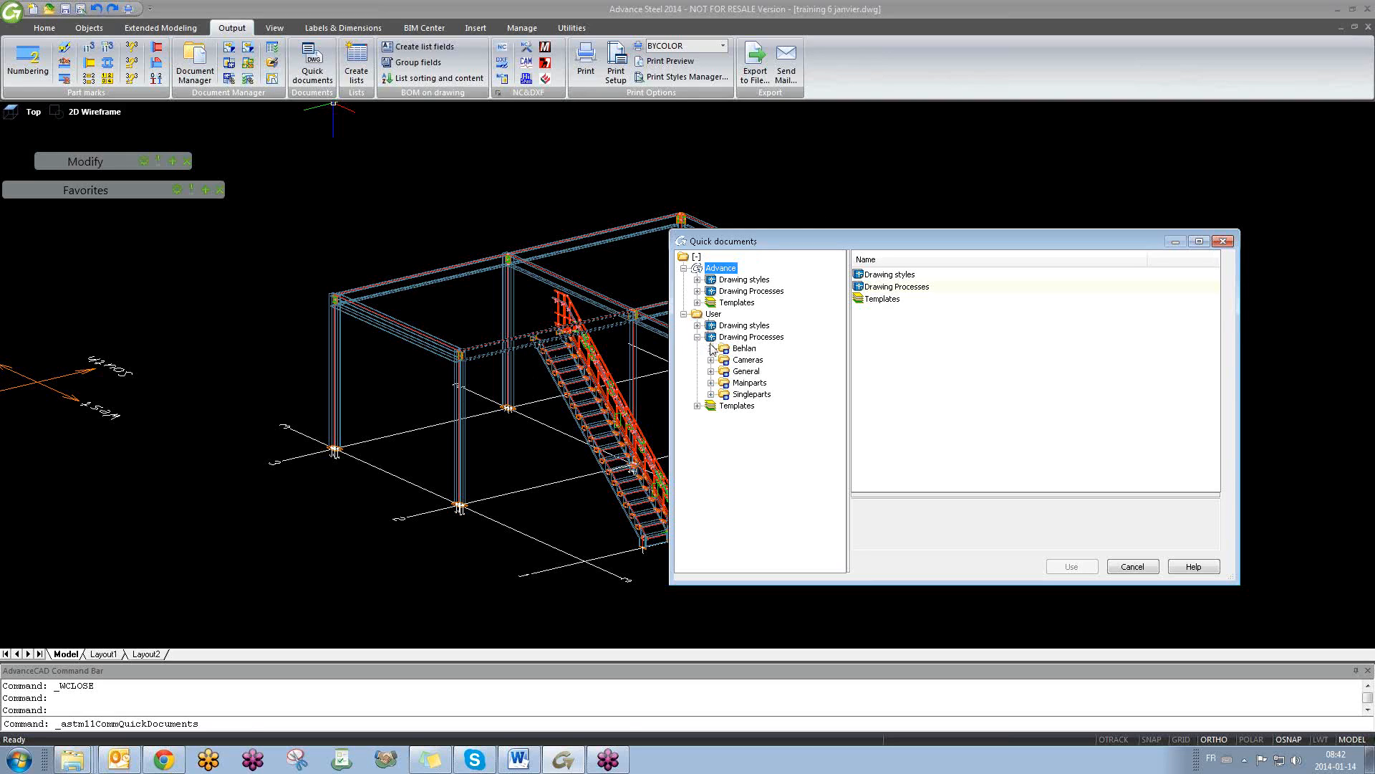
click(711, 383)
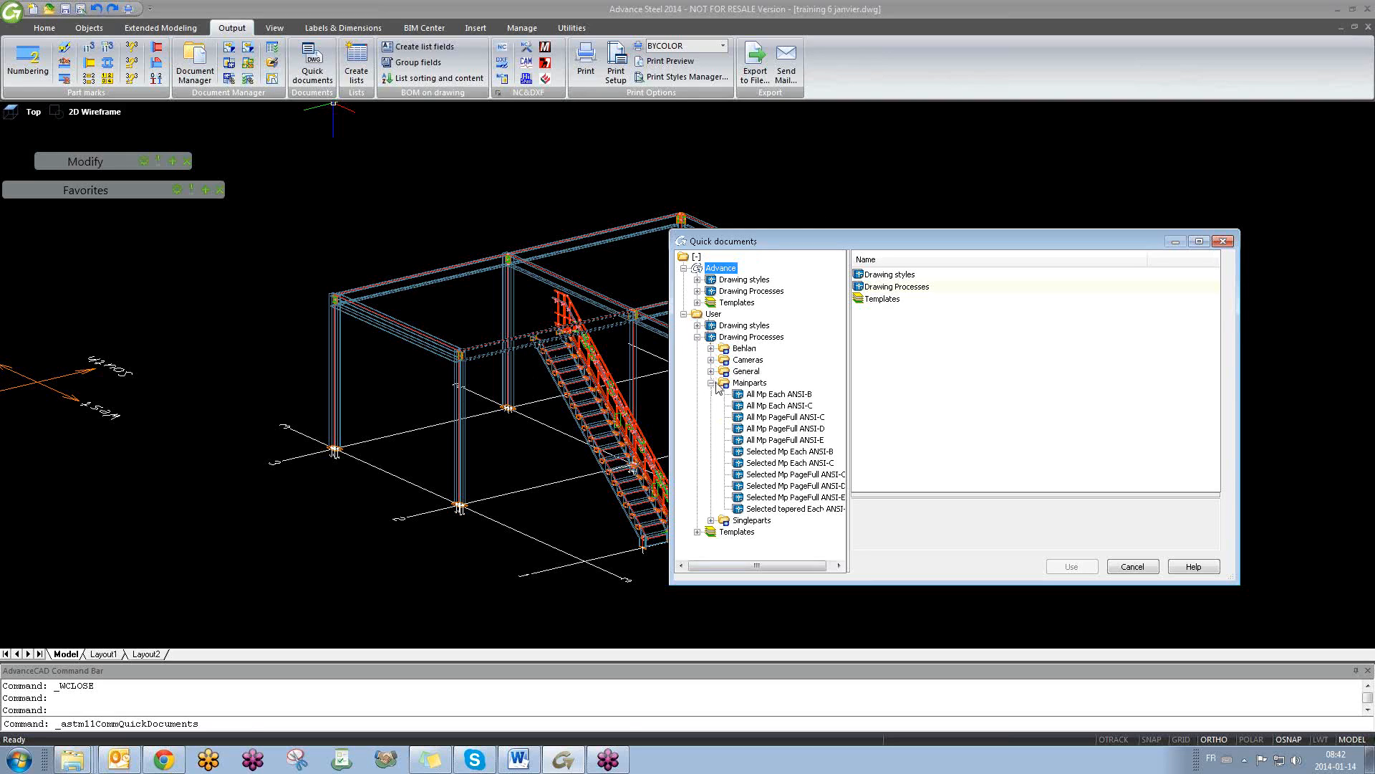
click(790, 462)
click(1072, 566)
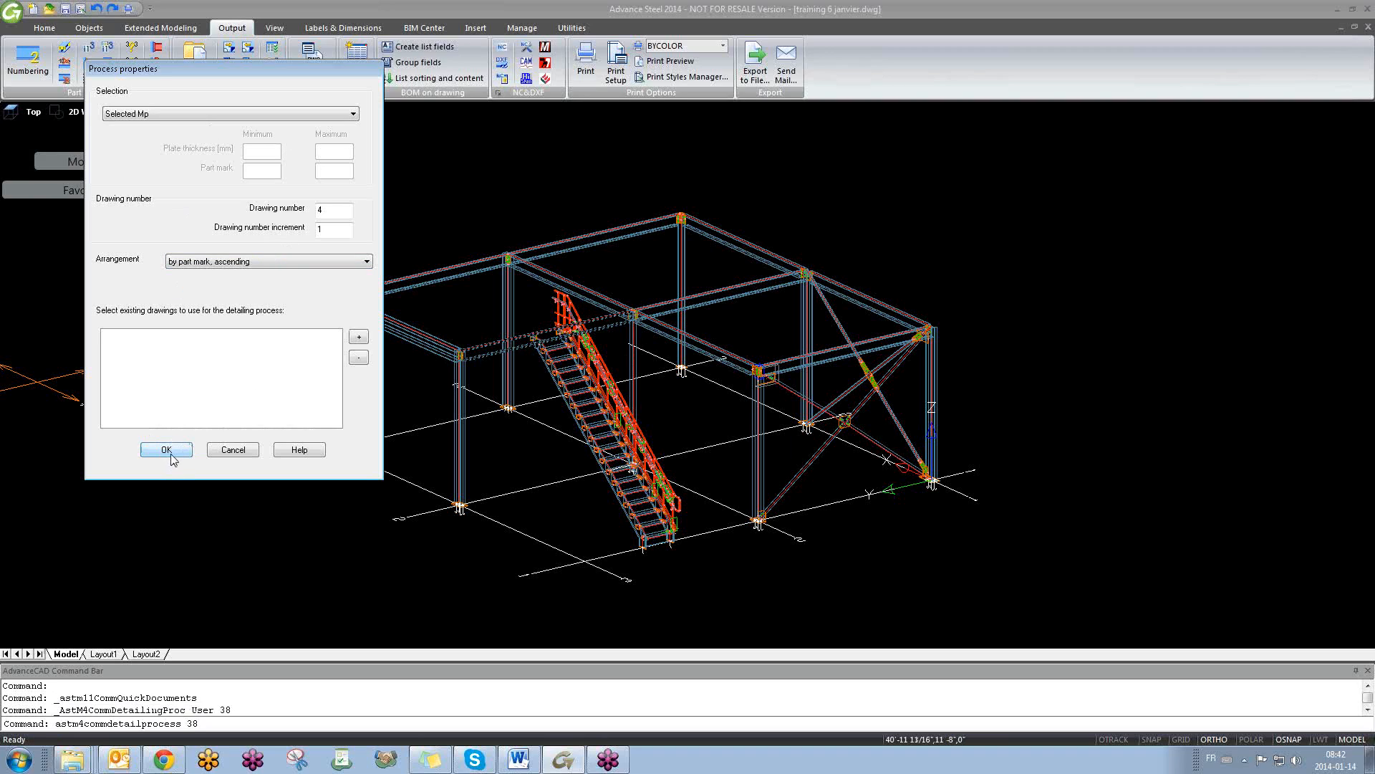
click(171, 450)
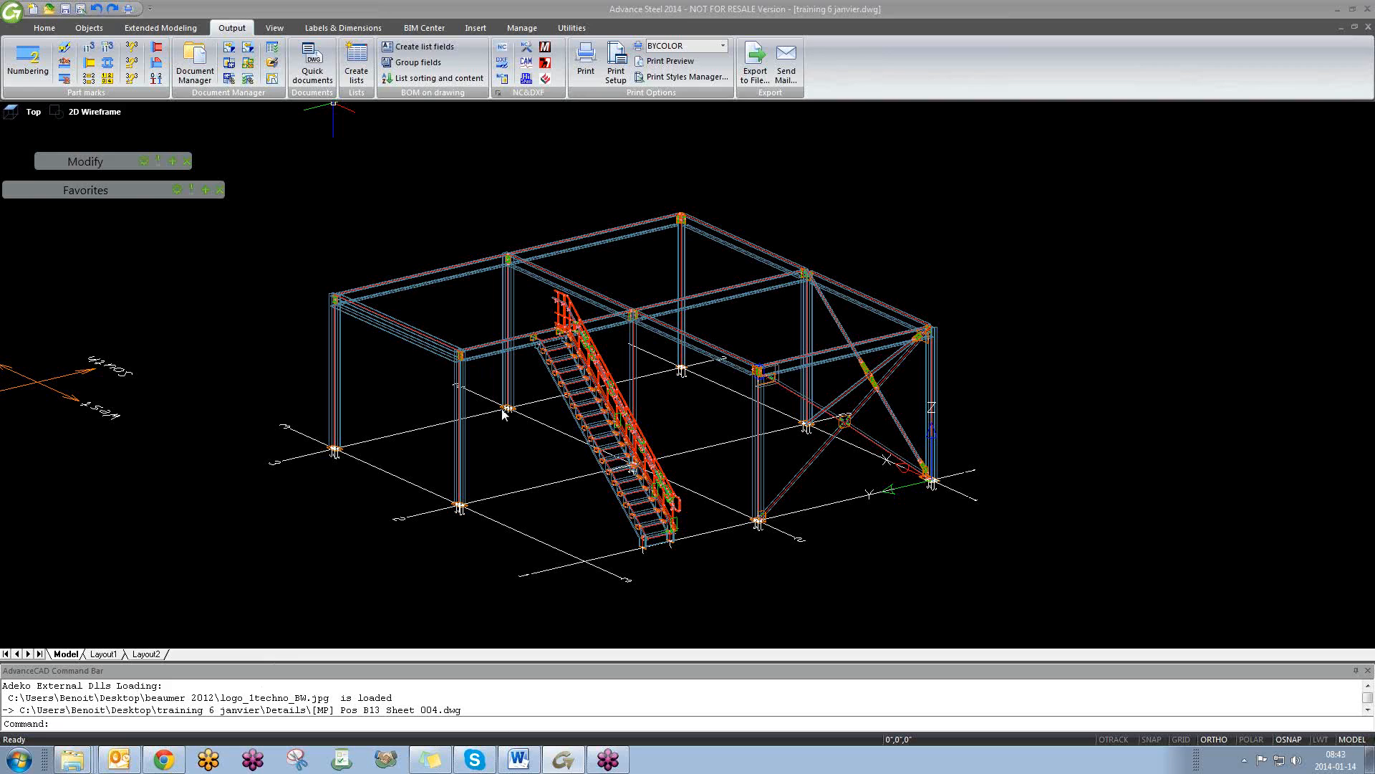
- Show the assembly detail drawing of the beam at the stair's upper end
click(487, 349)
right_click(487, 350)
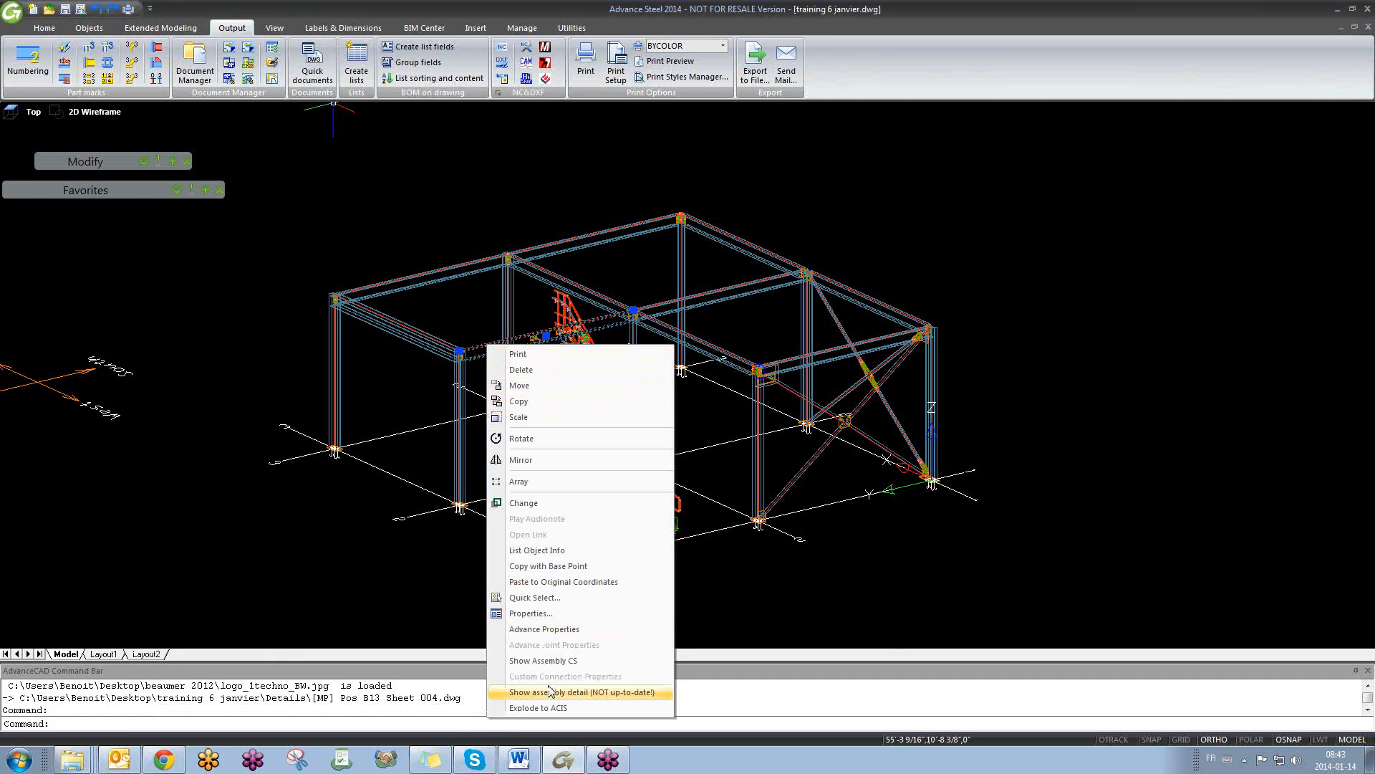
click(552, 689)
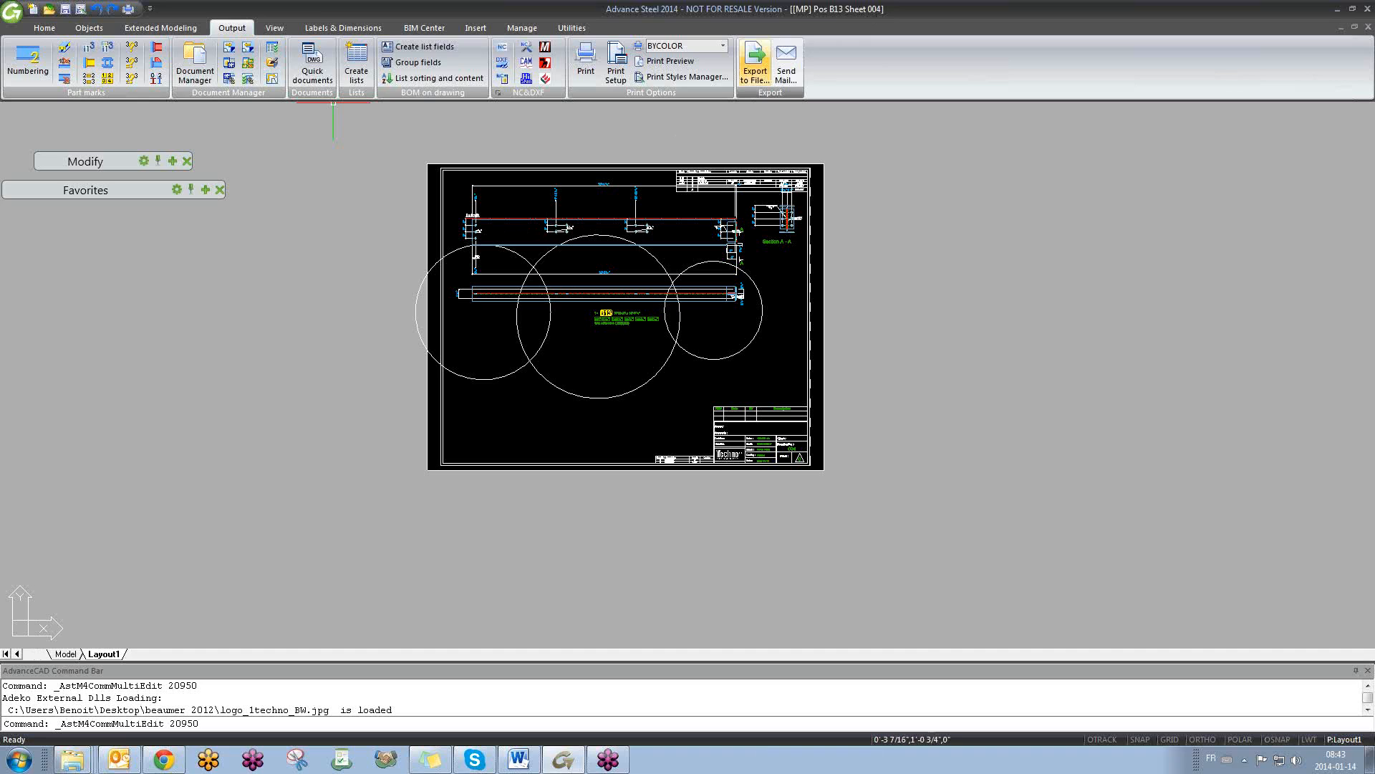
- Move the B13 beam's detail view down the sheet, clear of the parts list
scroll(608, 215, up, 8)
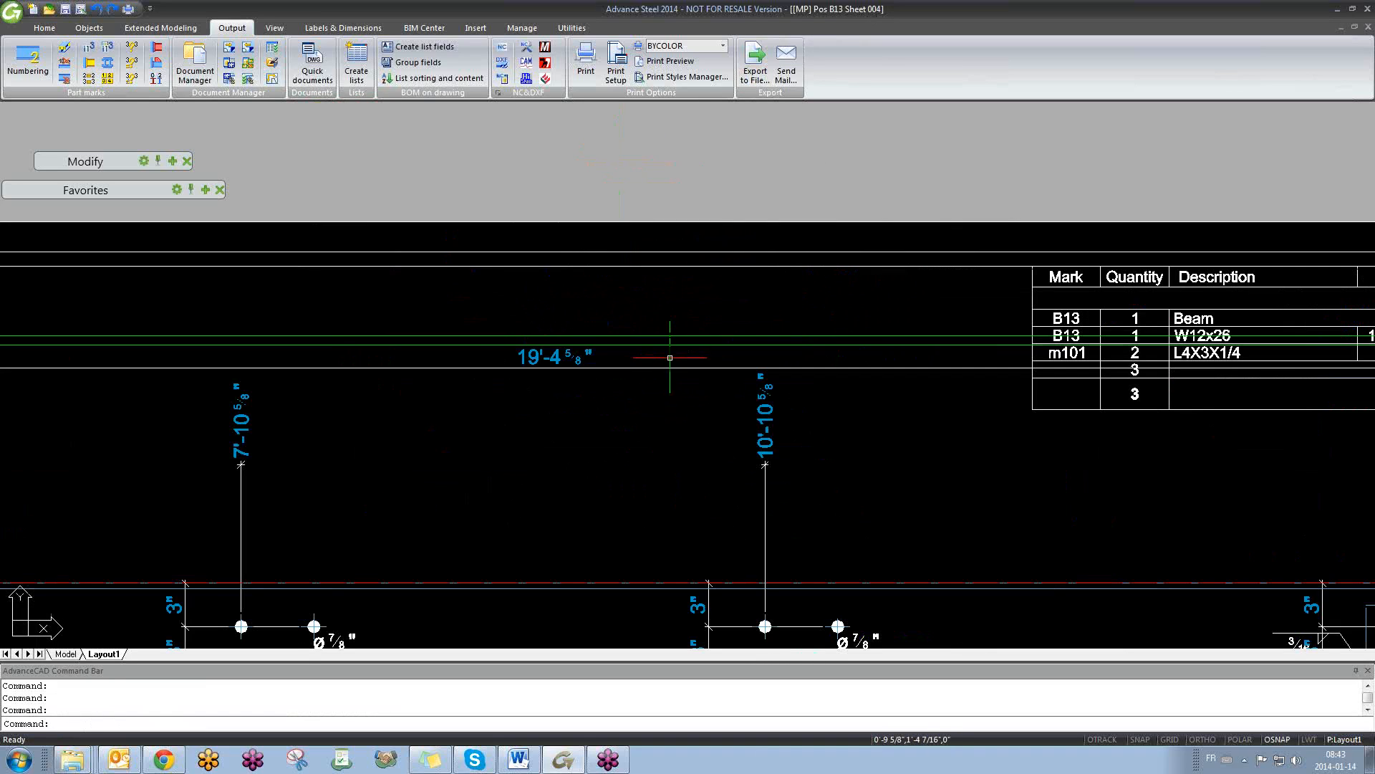
scroll(542, 356, down, 3)
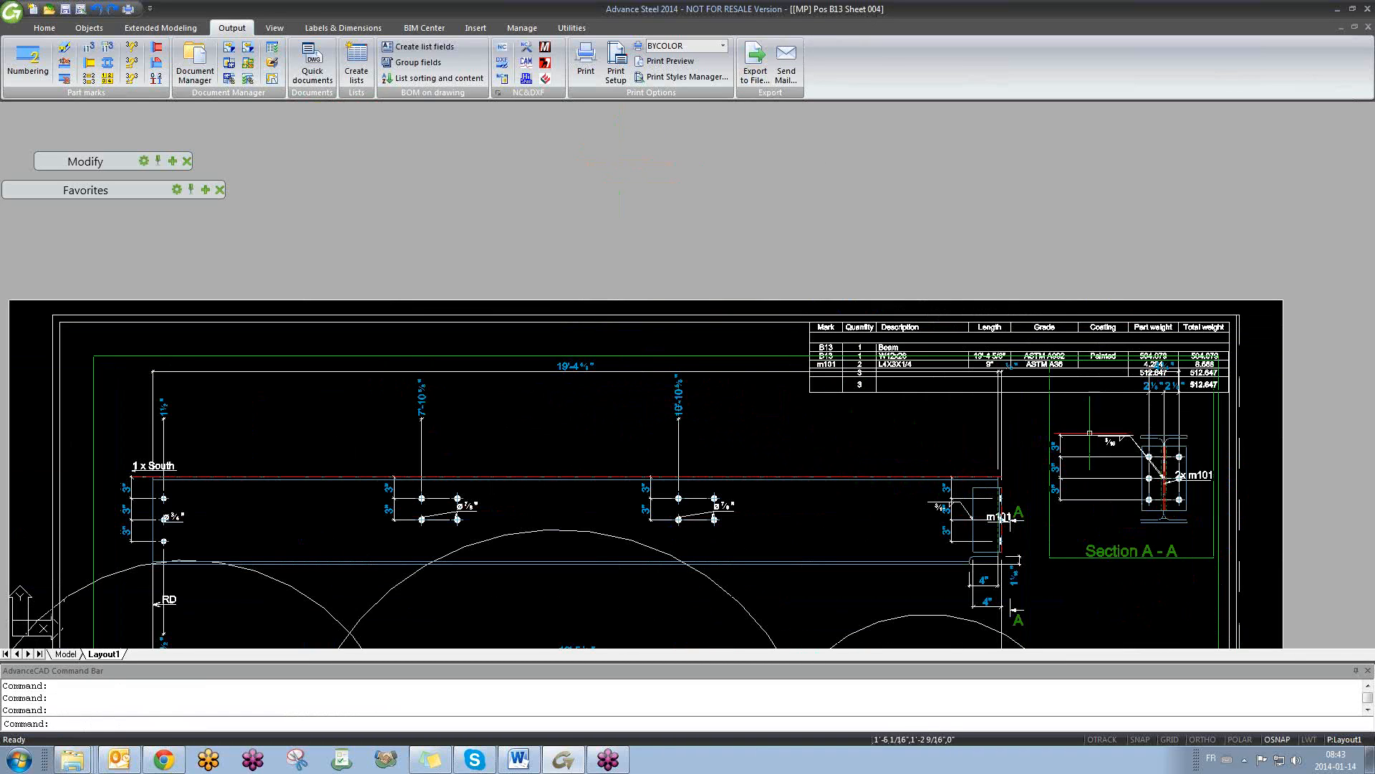
middle_drag(630, 389, 523, 353)
scroll(972, 398, down, 4)
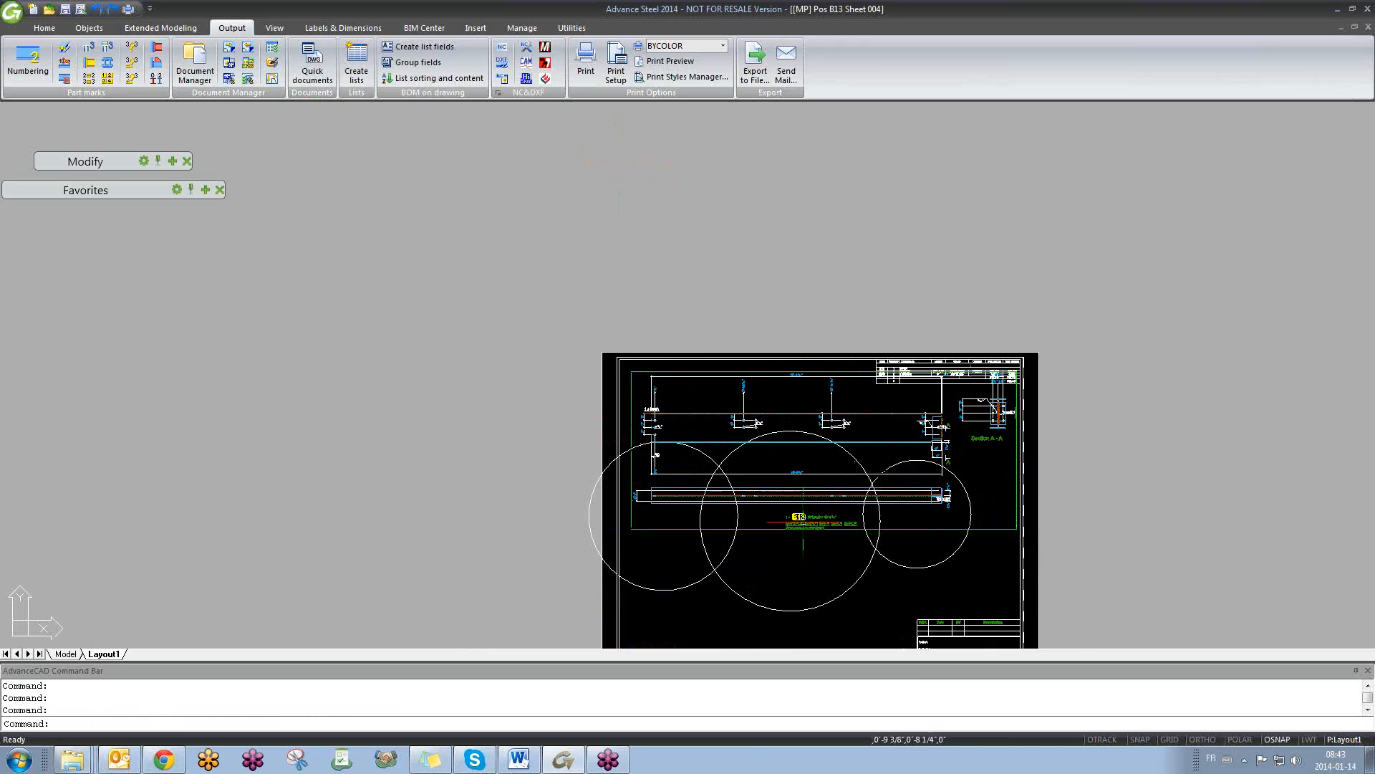
text(m)
key(Return)
click(760, 527)
key(Return)
click(760, 524)
key(Escape)
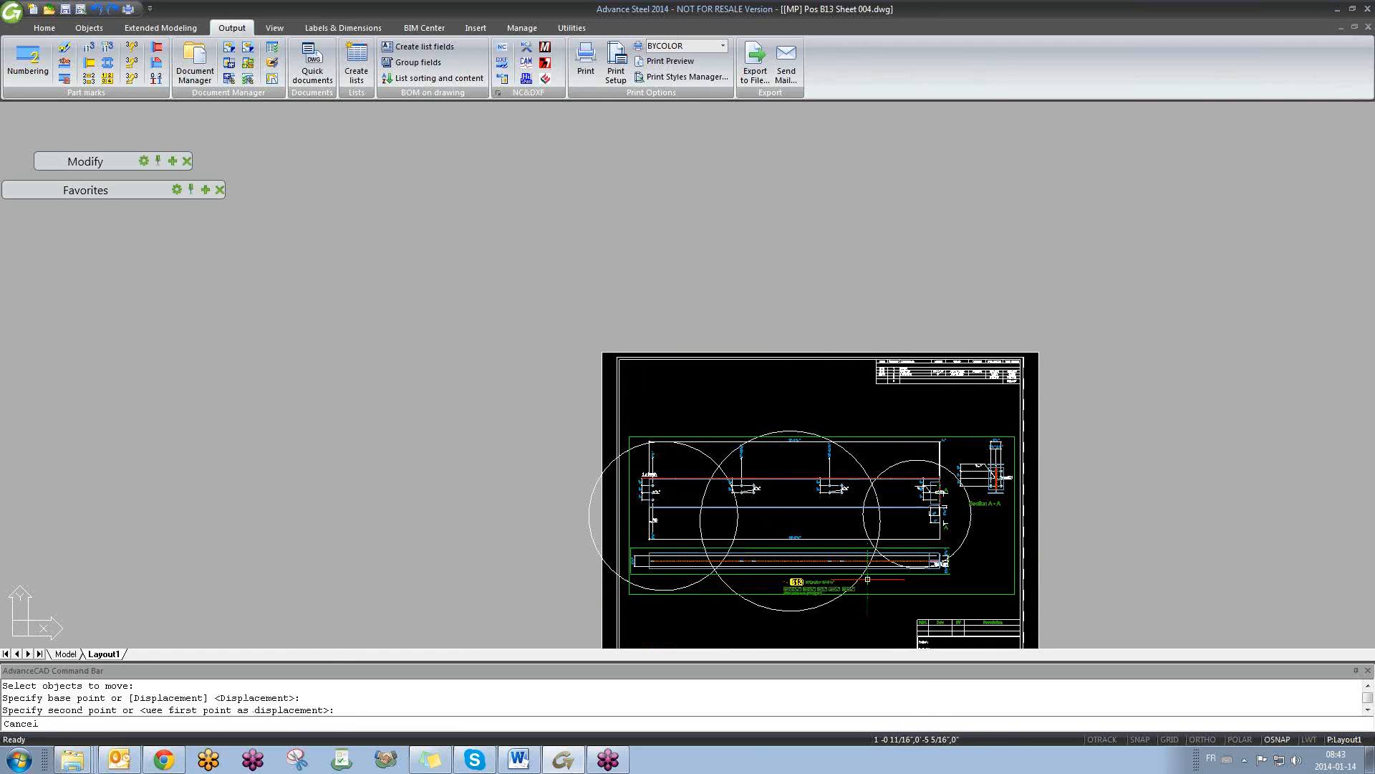
- Erase the three large circles overlapping the B13 beam views
scroll(849, 450, up, 5)
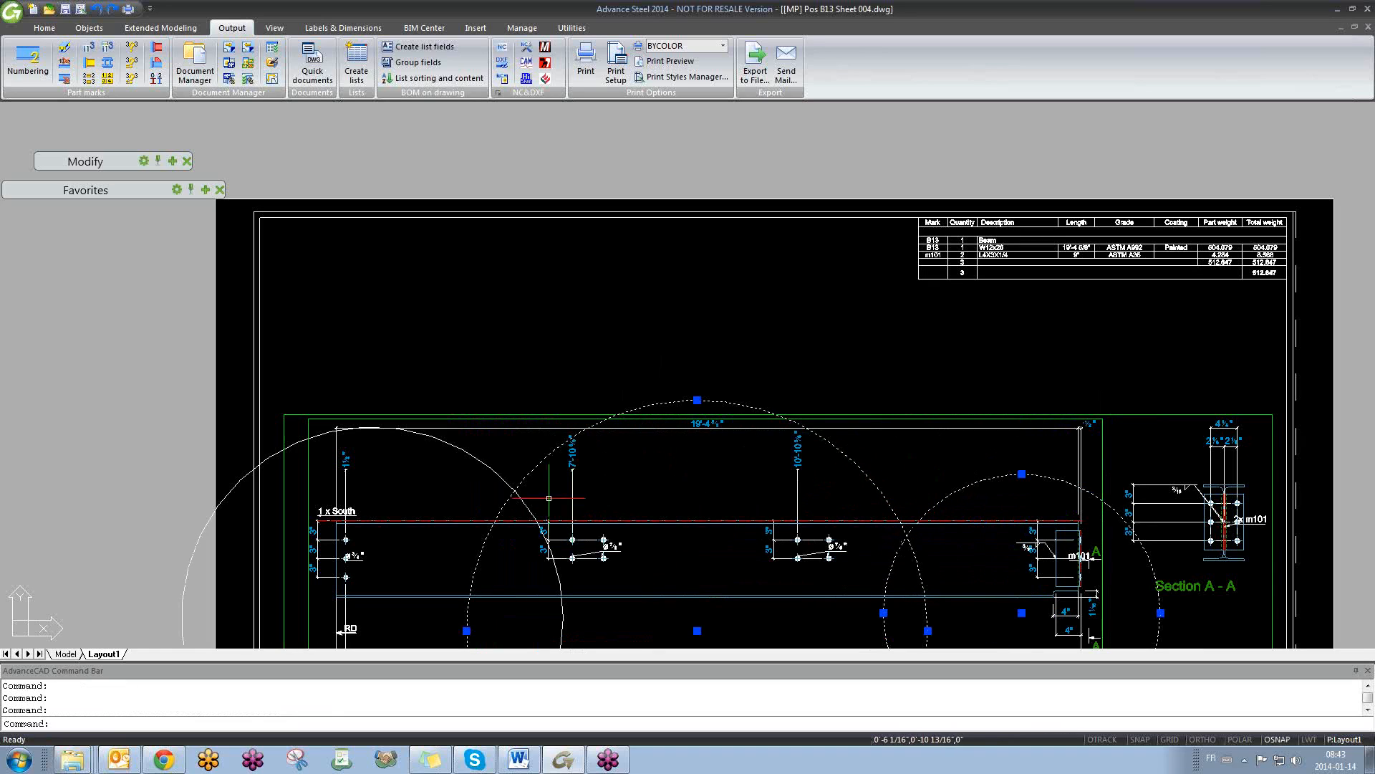
click(474, 443)
key(Delete)
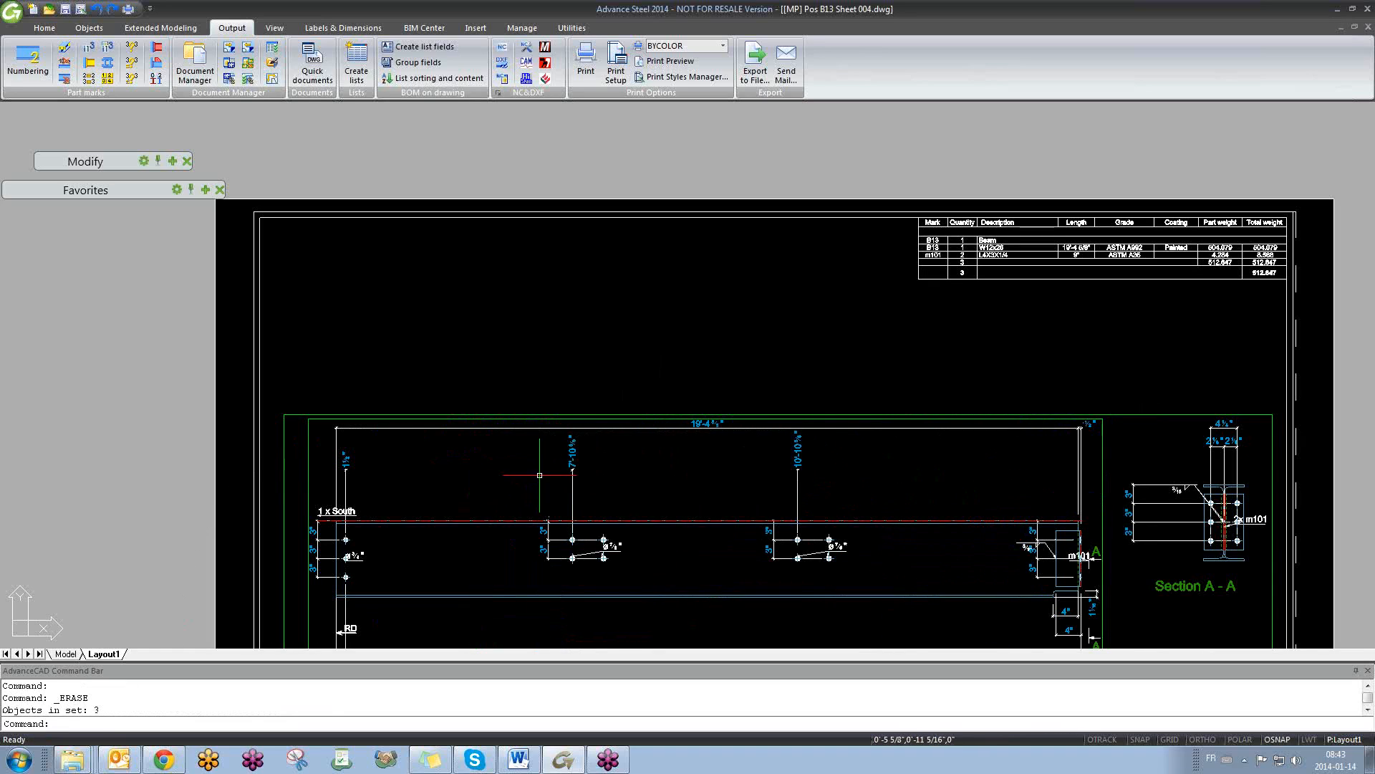
- Examine the B13 beam's dimensioned views and the parts list on the sheet
middle_drag(540, 475, 570, 375)
middle_drag(614, 476, 681, 390)
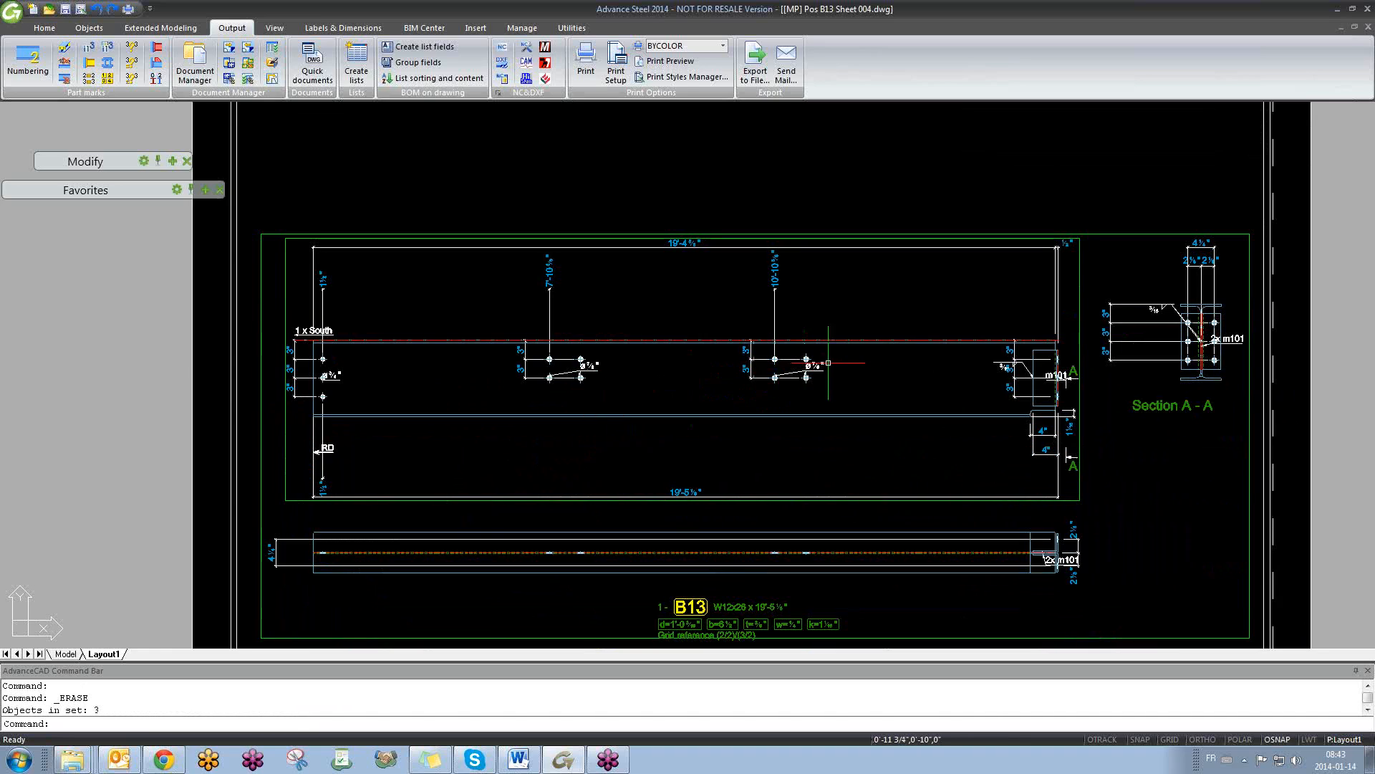
scroll(828, 363, down, 2)
middle_drag(700, 435, 670, 397)
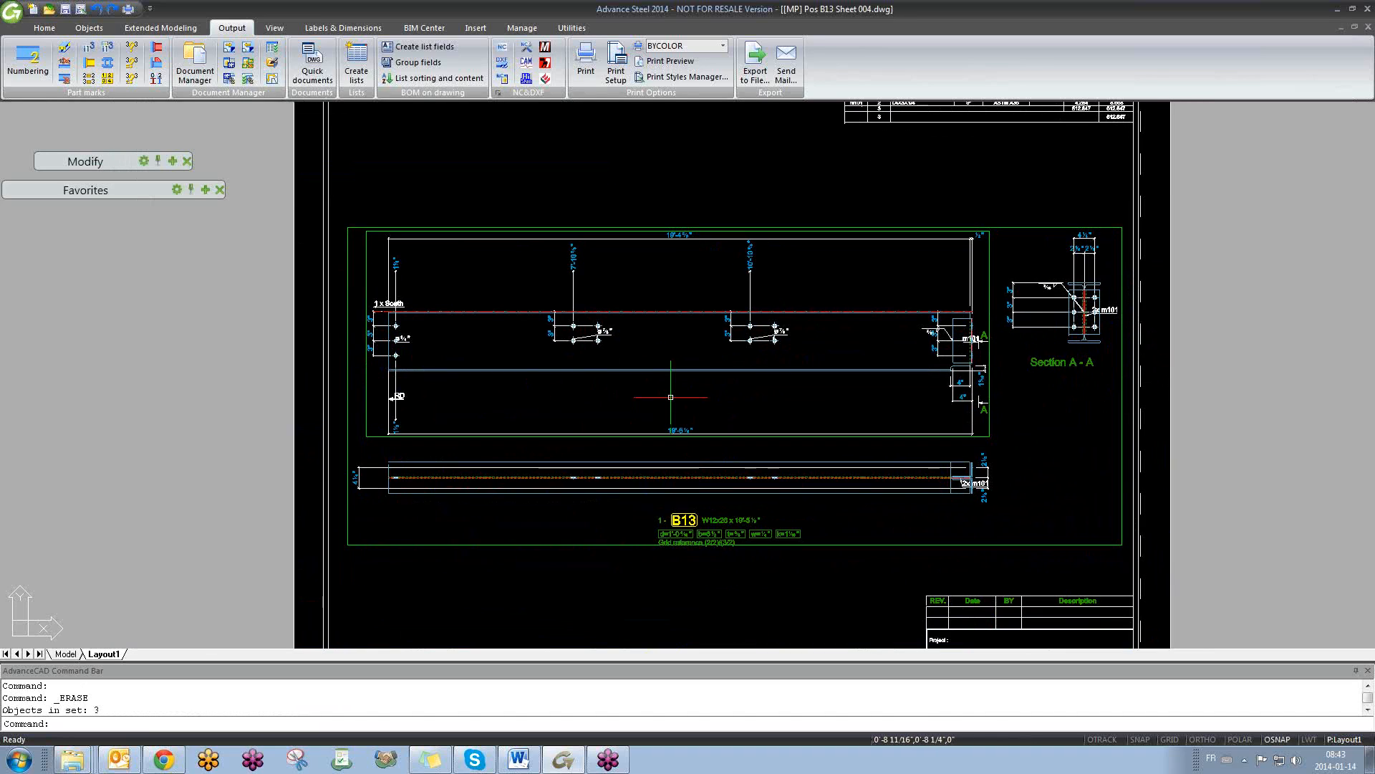
click(330, 27)
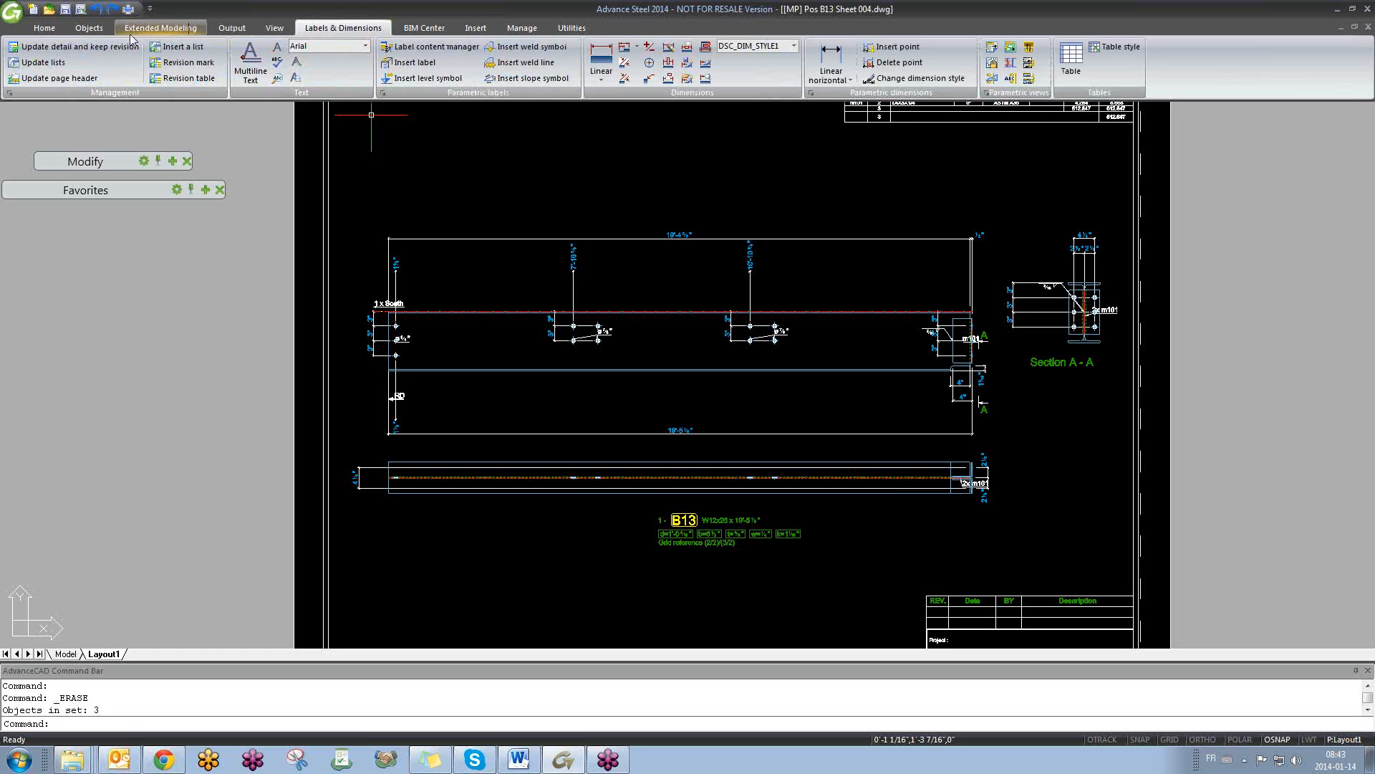
scroll(394, 329, up, 2)
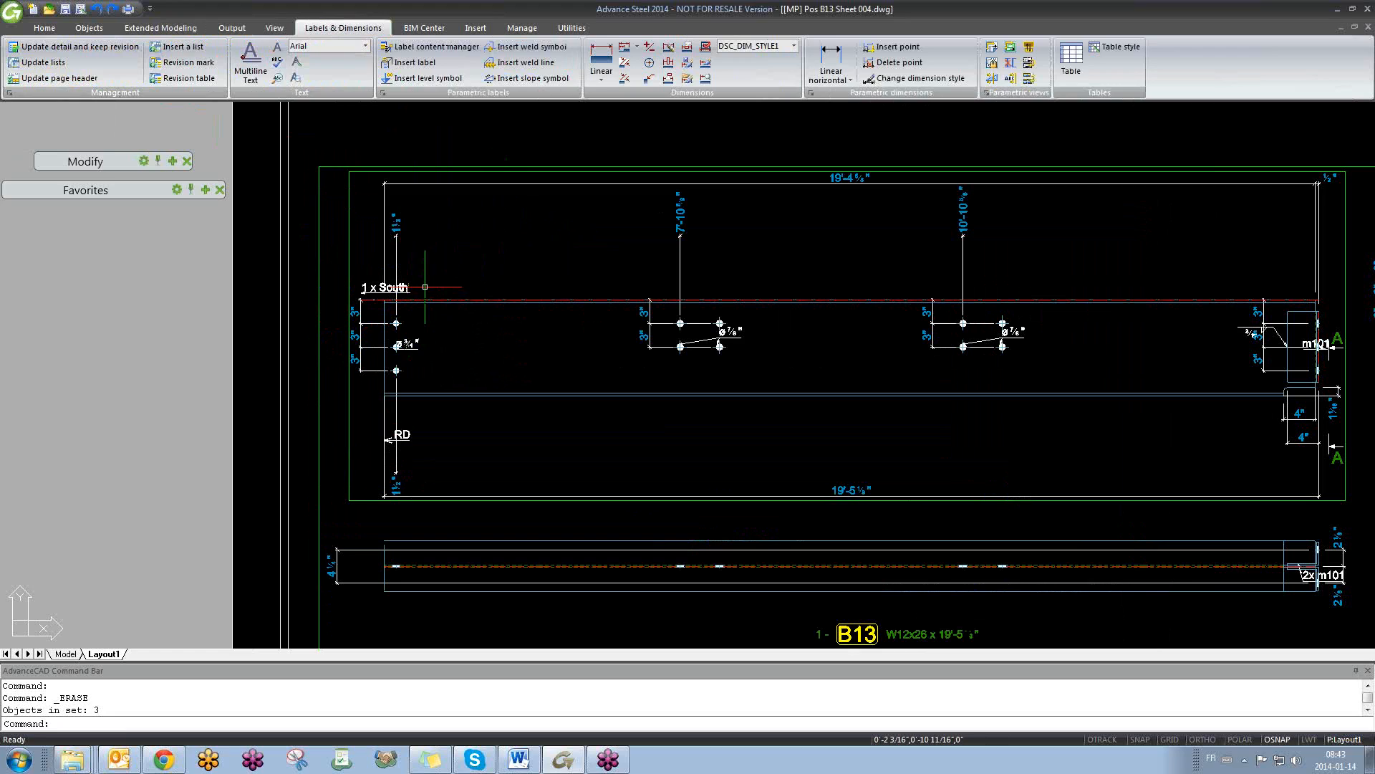
click(28, 63)
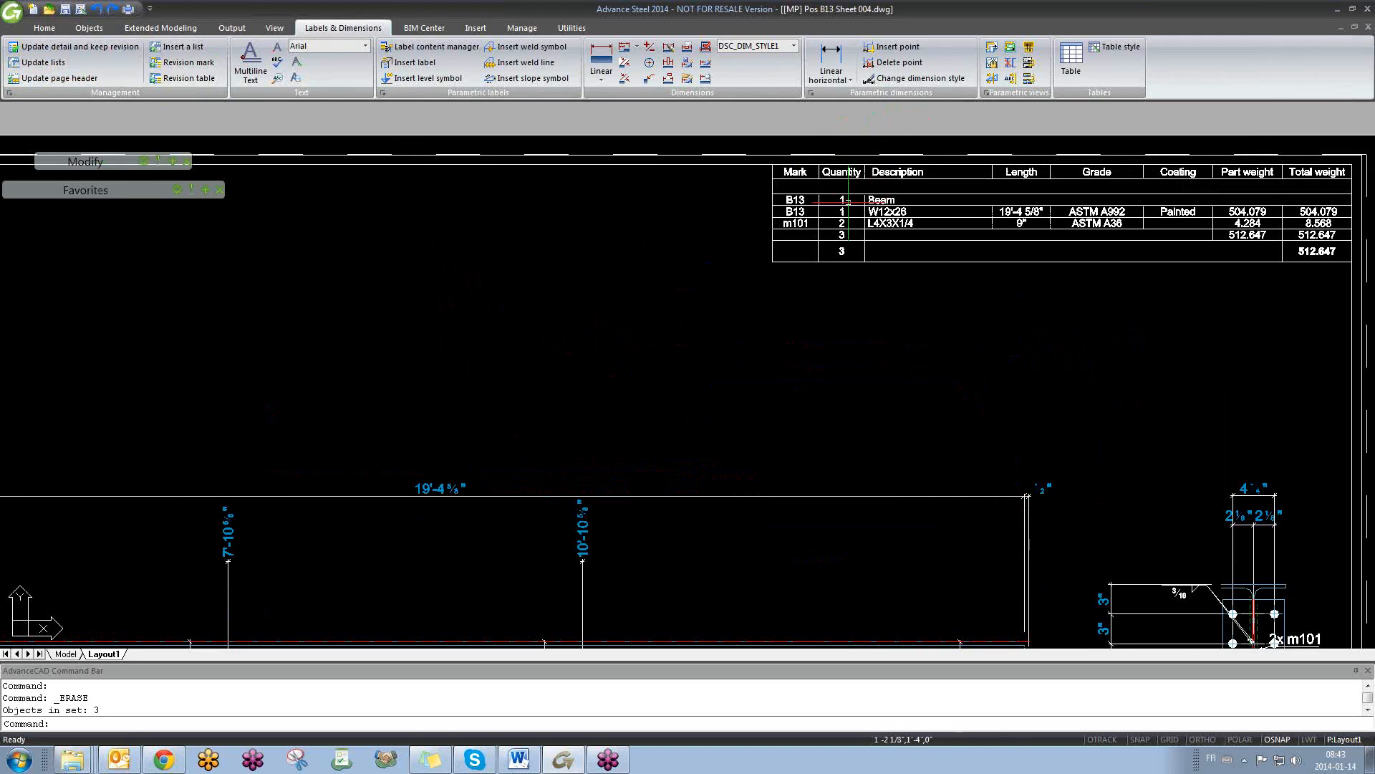
- Open the parts list's properties and review the available list templates
middle_drag(852, 200, 690, 219)
click(682, 197)
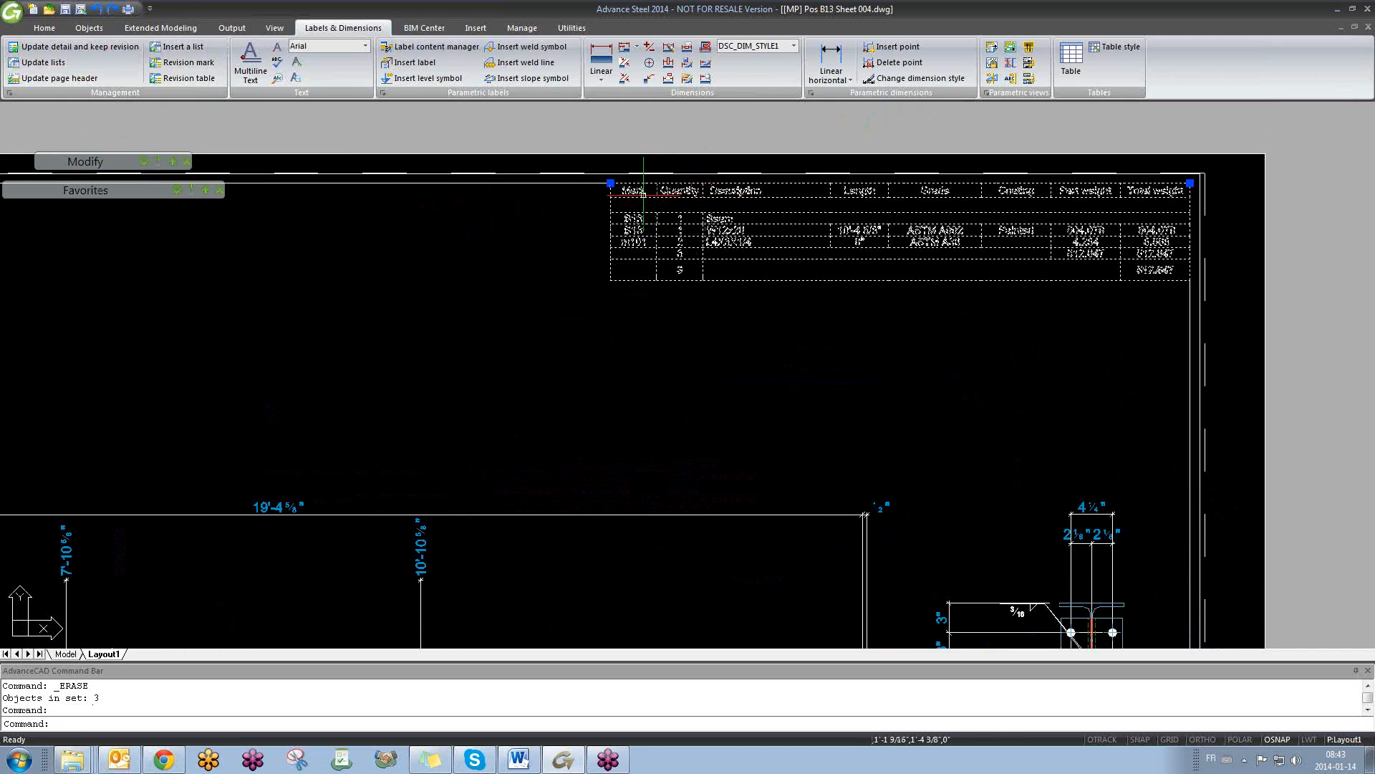
scroll(647, 192, up, 3)
scroll(622, 178, down, 2)
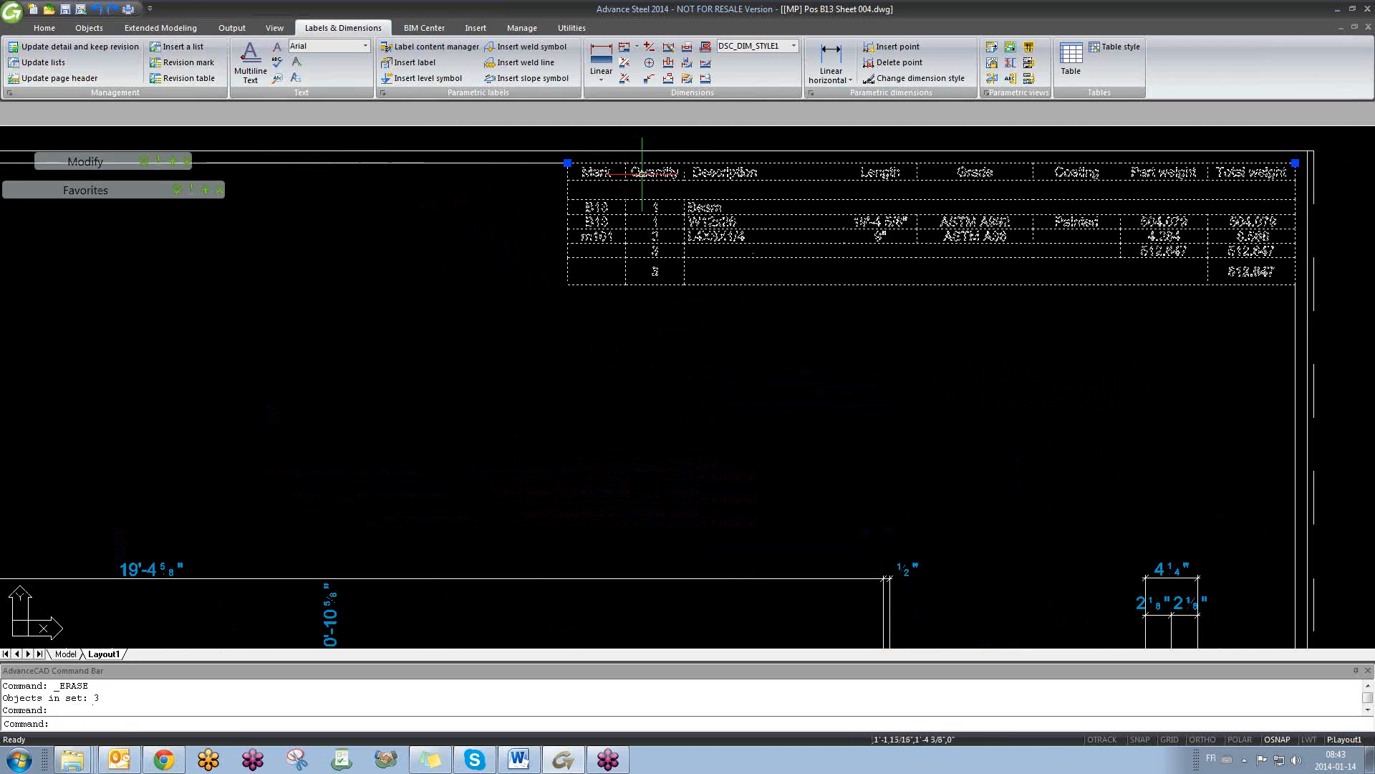
key(Escape)
double_click(672, 172)
click(913, 396)
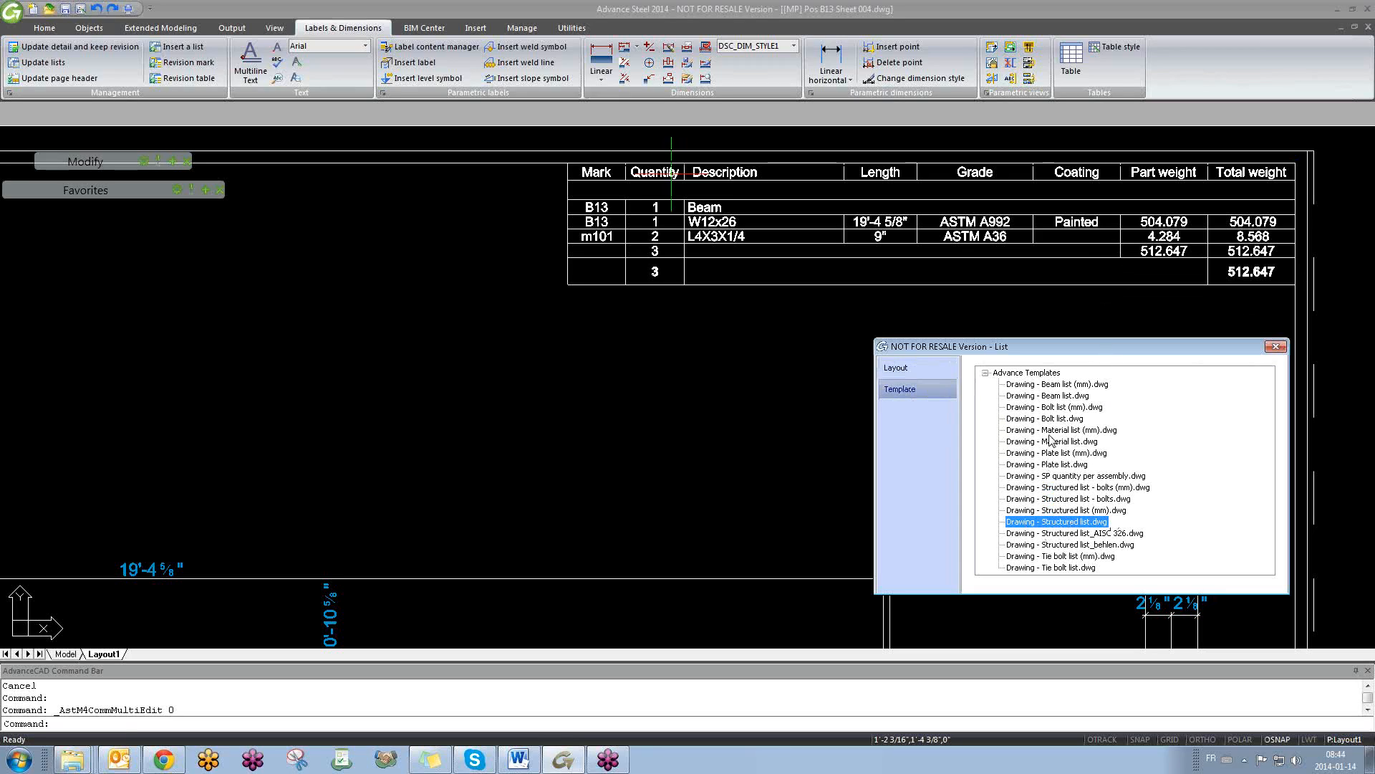
click(1276, 347)
- Examine the B13 sheet's overall arrangement, its title block with the adjoining bolt list, and the parts list
scroll(789, 390, down, 5)
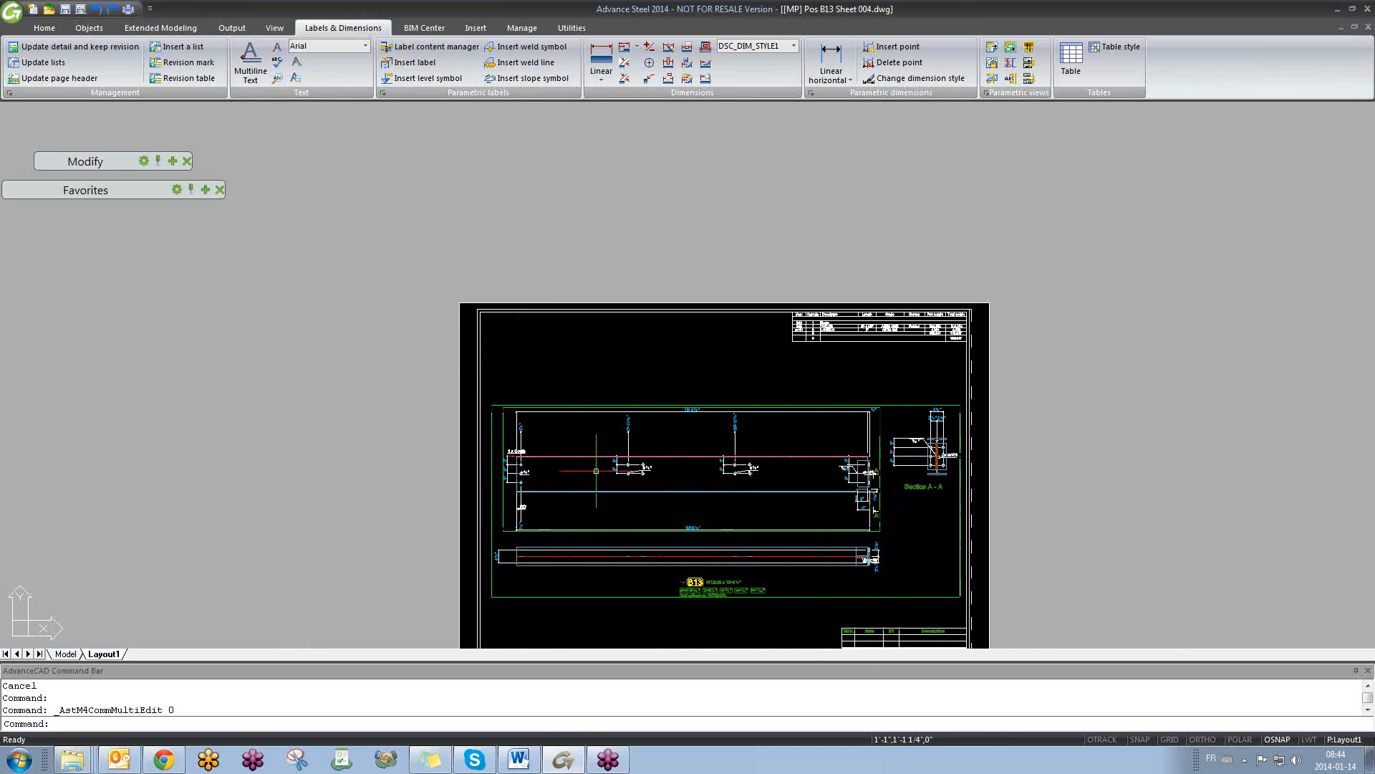
middle_drag(662, 484, 664, 399)
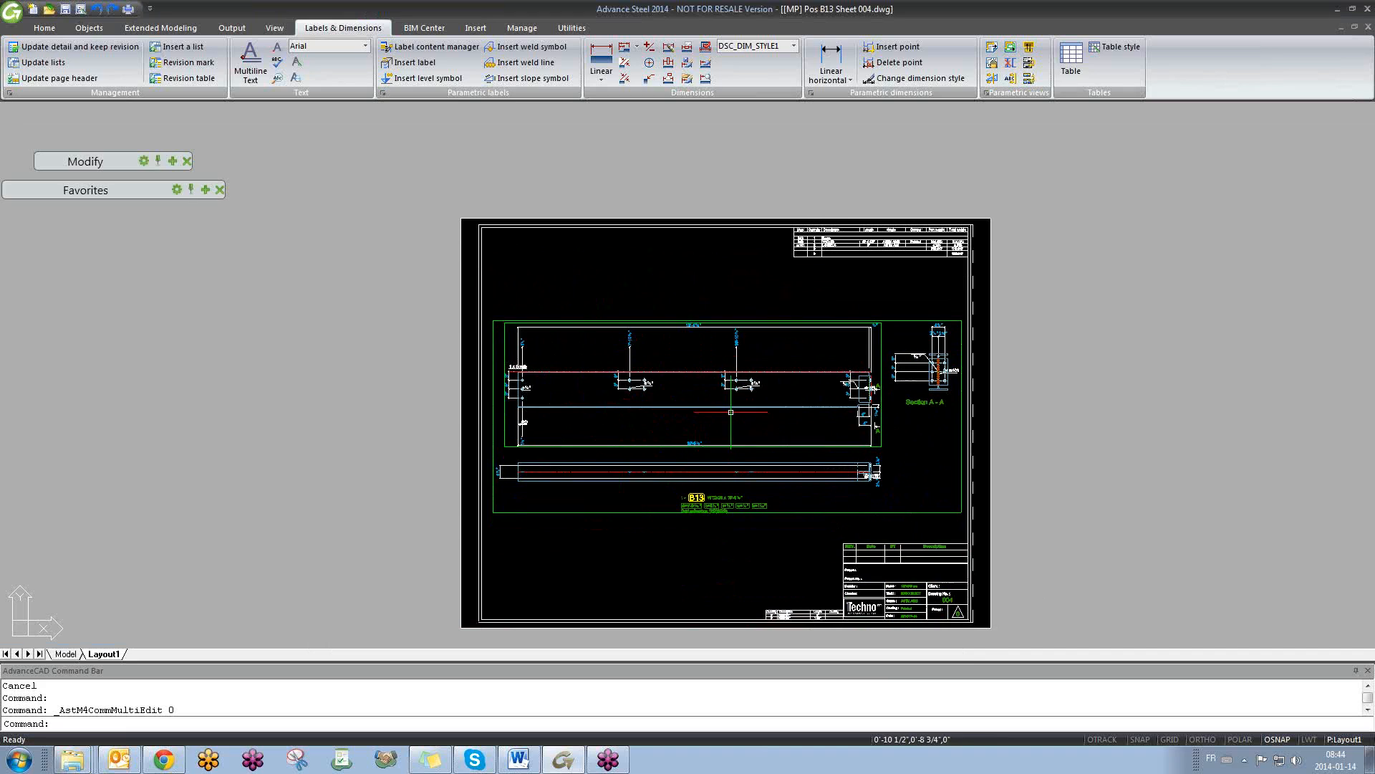
scroll(692, 396, up, 3)
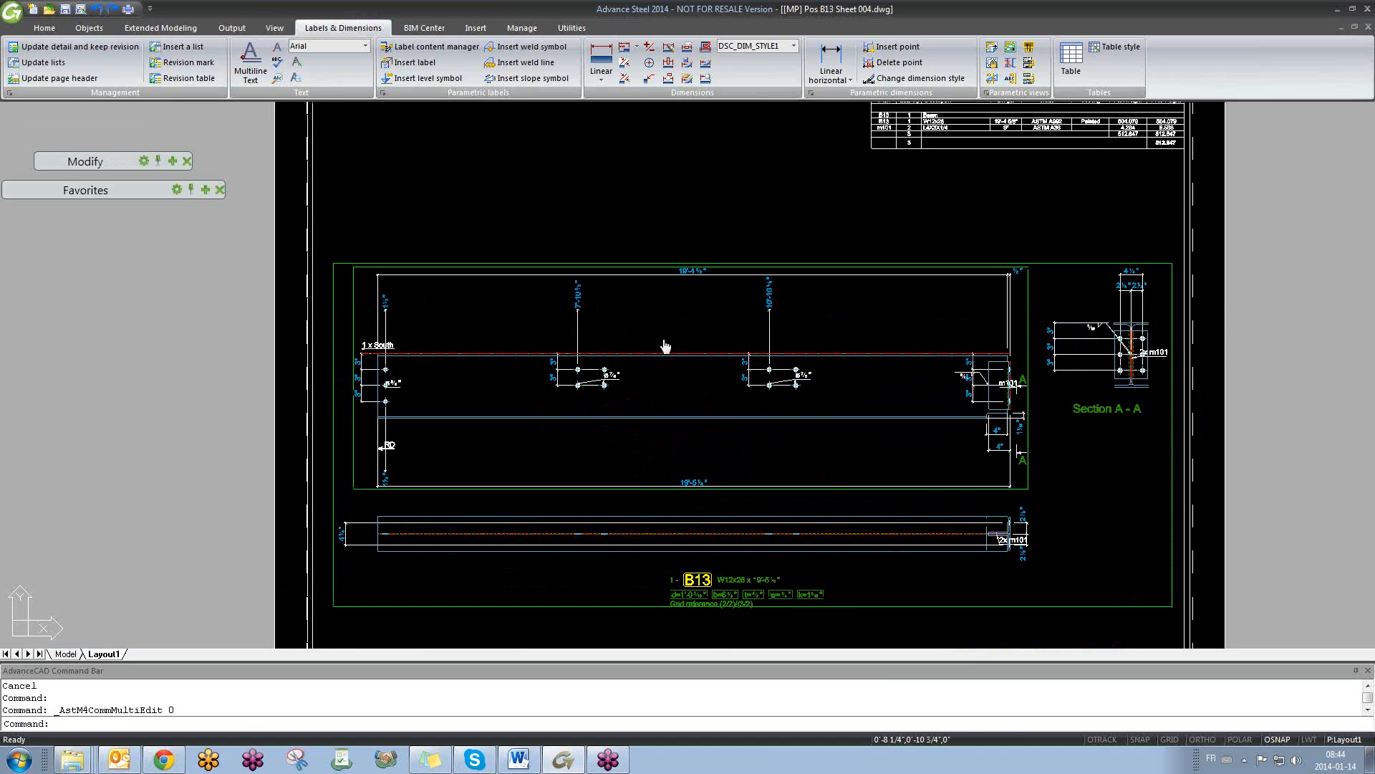
middle_drag(662, 329, 667, 360)
scroll(872, 207, down, 3)
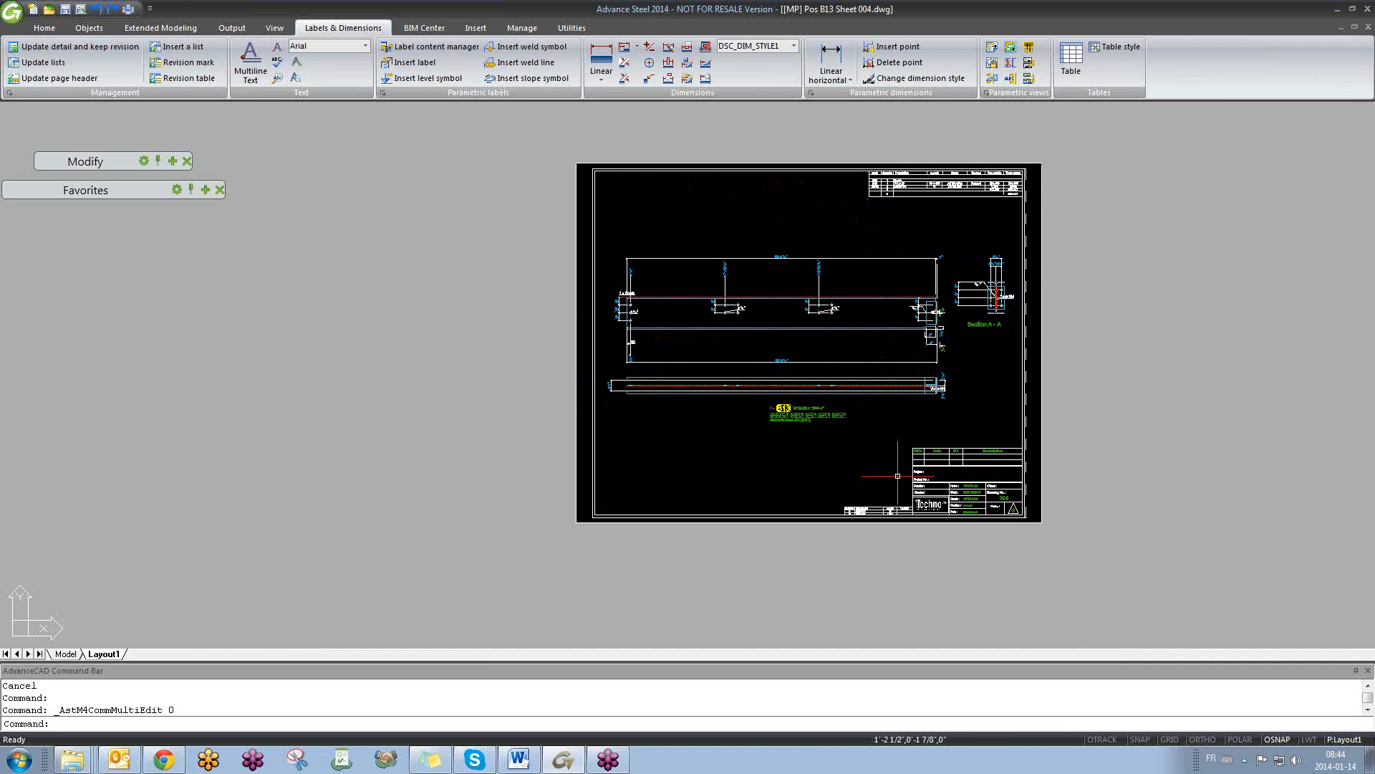
scroll(908, 485, up, 8)
middle_drag(986, 500, 747, 392)
click(749, 394)
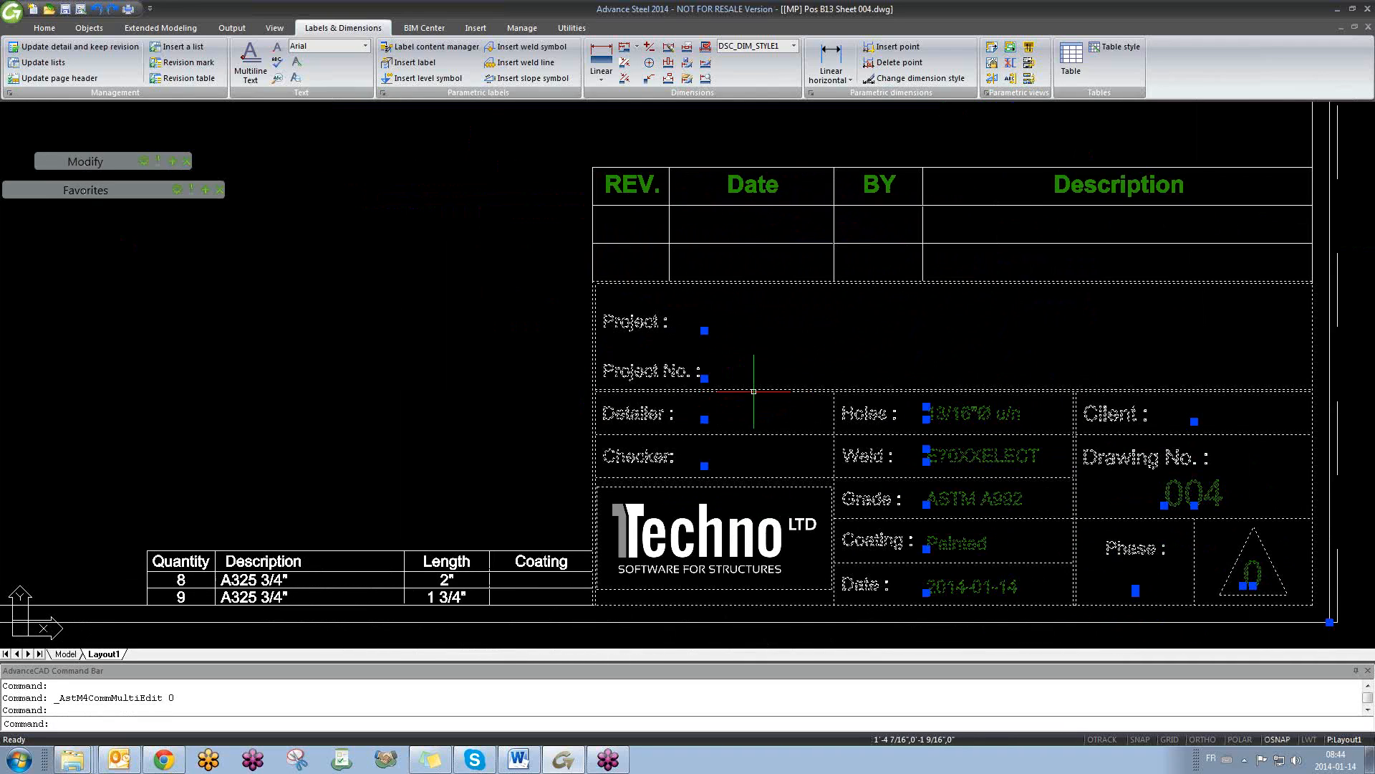
scroll(931, 462, down, 5)
key(Escape)
middle_drag(888, 398, 887, 543)
scroll(910, 281, down, 2)
scroll(909, 280, down, 2)
scroll(873, 180, up, 4)
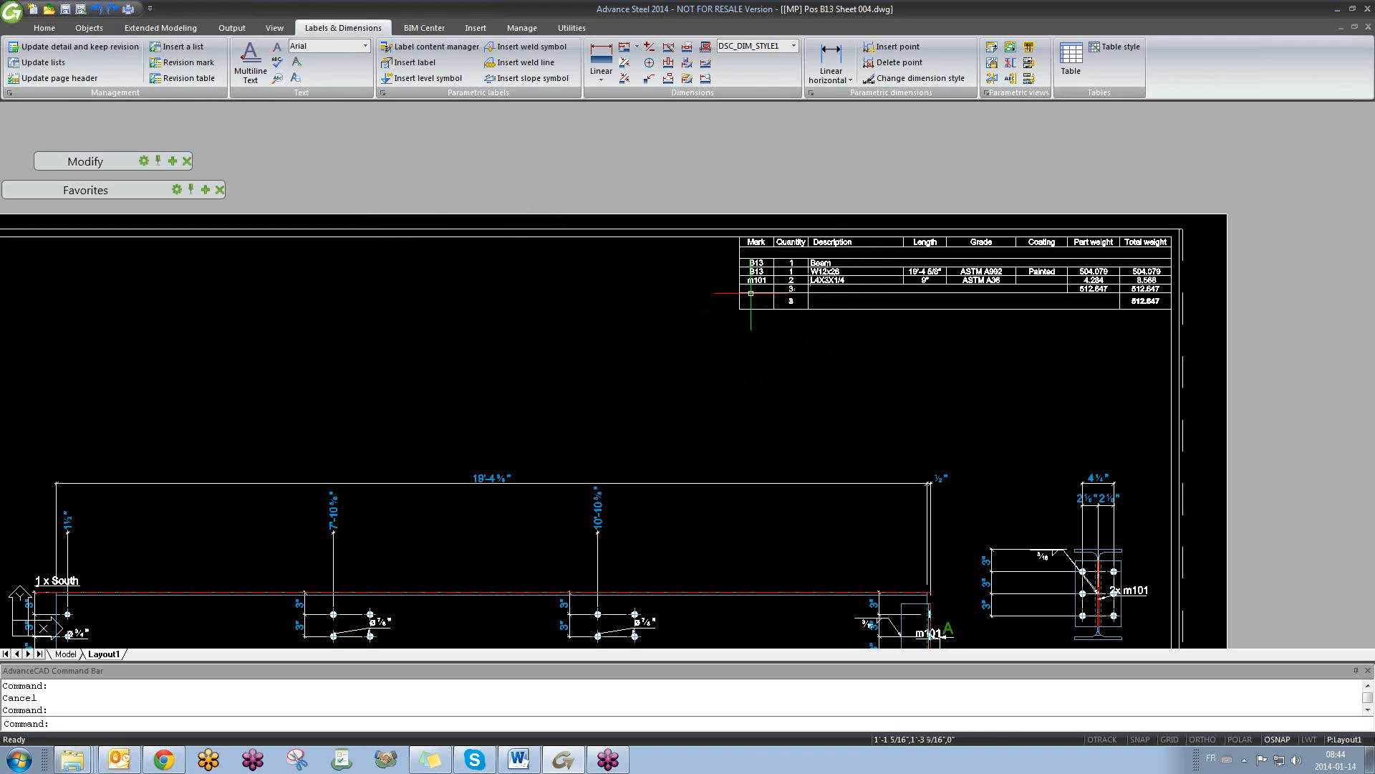
- Try to move the parts list away from the sheet's upper right corner, and undo the move
click(771, 268)
text(m)
key(Return)
click(877, 383)
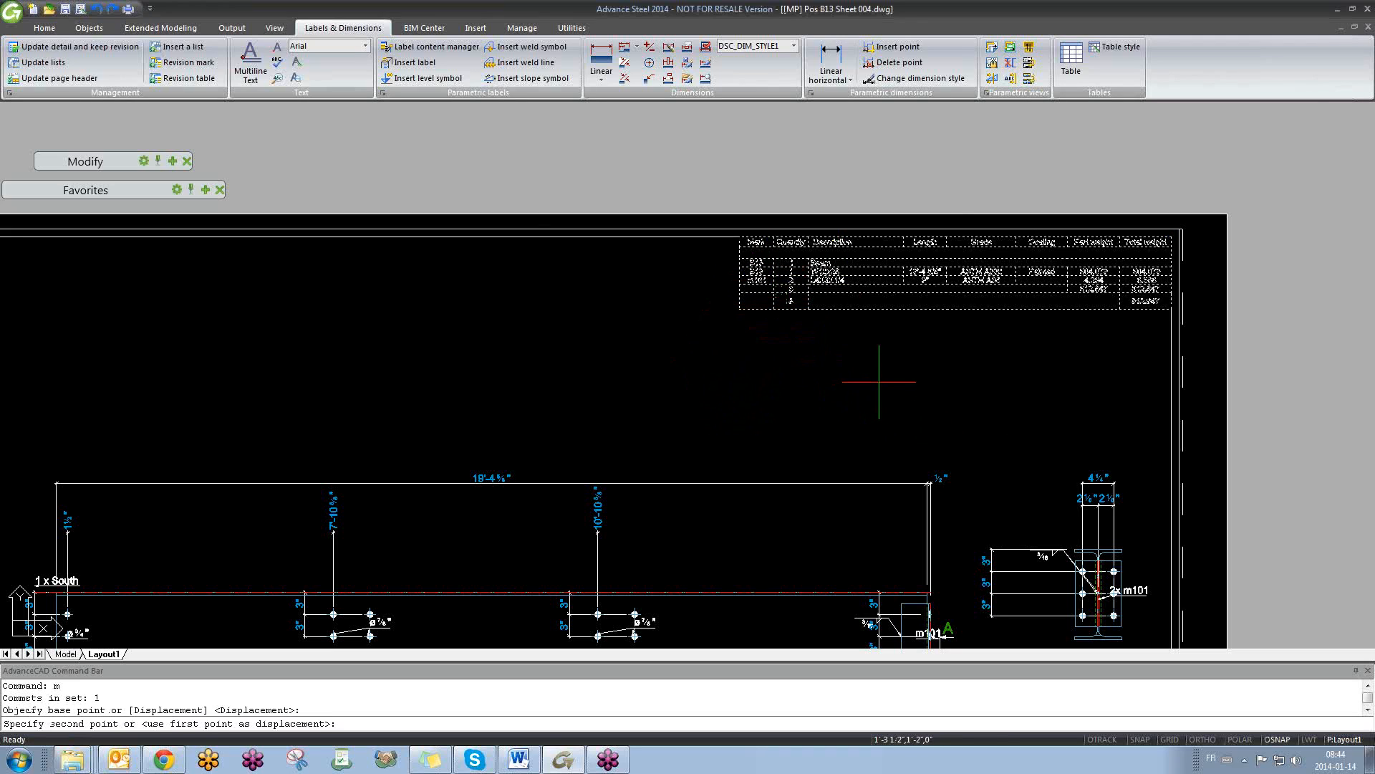
click(669, 354)
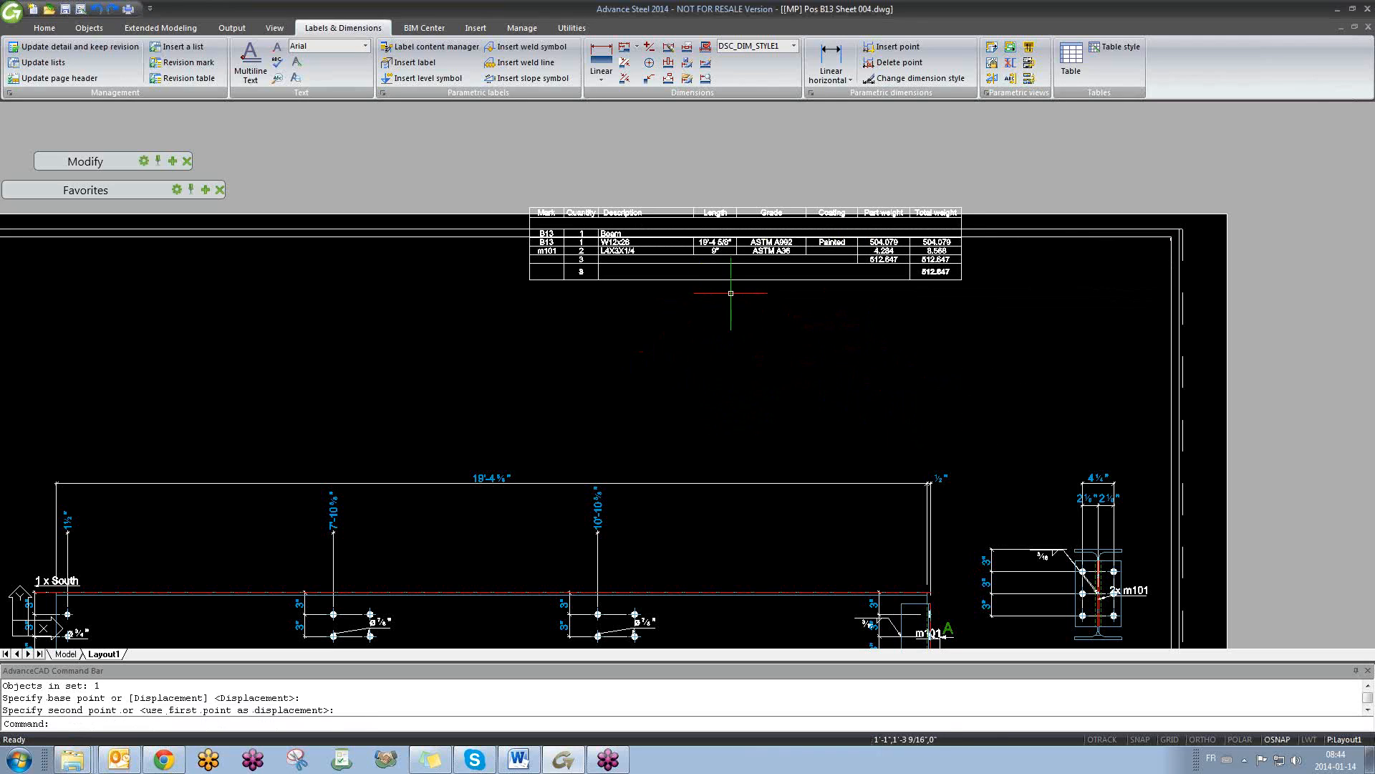
text(u)
key(Return)
- Check the parts list's layout settings for its anchor corners and compare them with its grips on the sheet
double_click(827, 272)
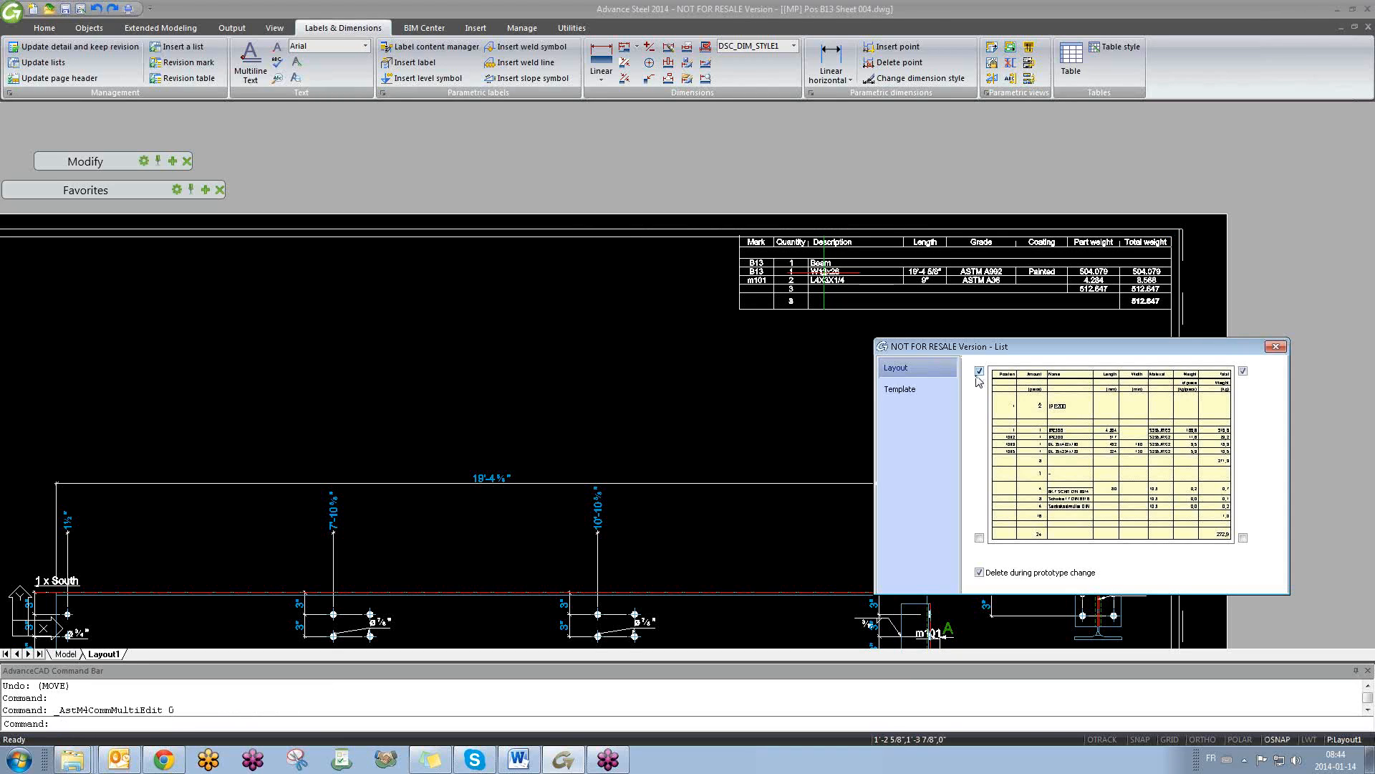
click(1275, 347)
click(739, 236)
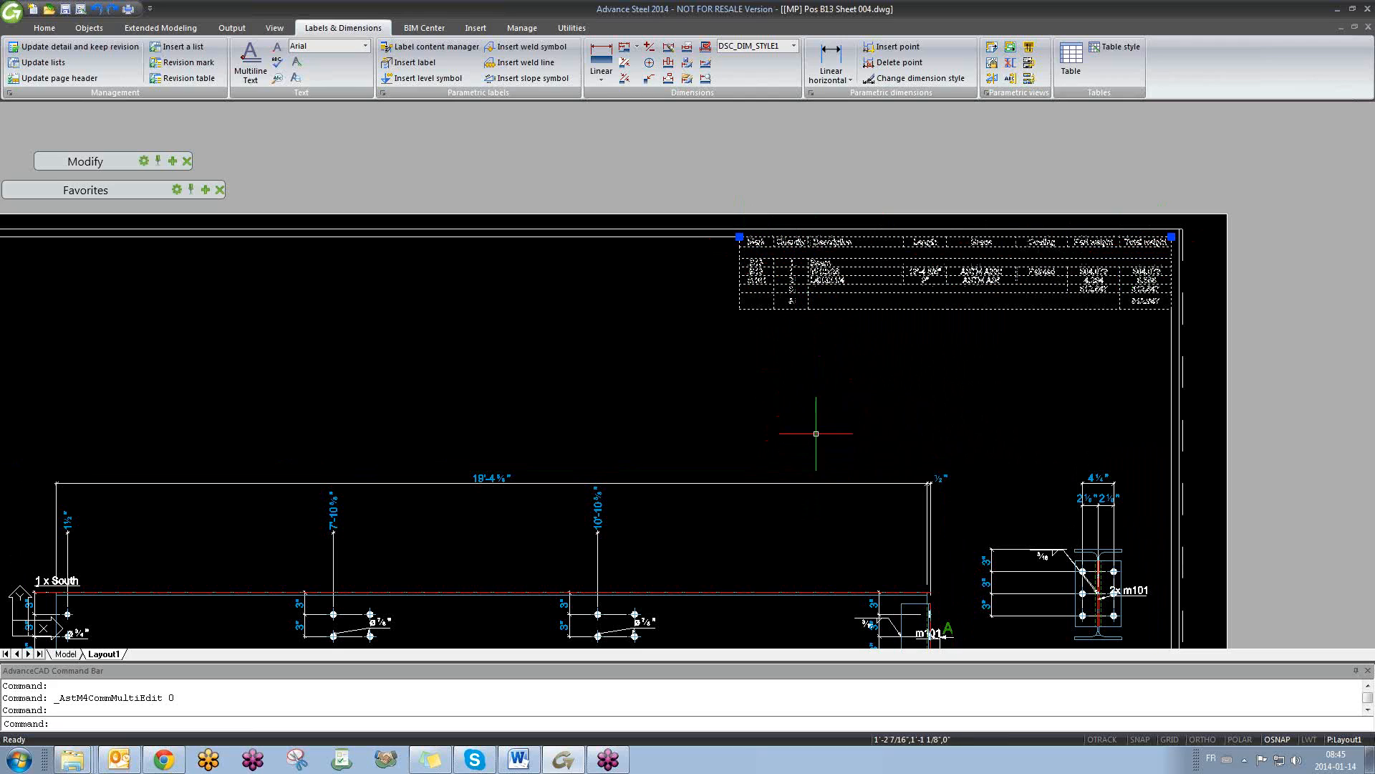
key(Escape)
- Insert a new list in a rectangular area in the empty space above the beam's front view
scroll(727, 366, down, 3)
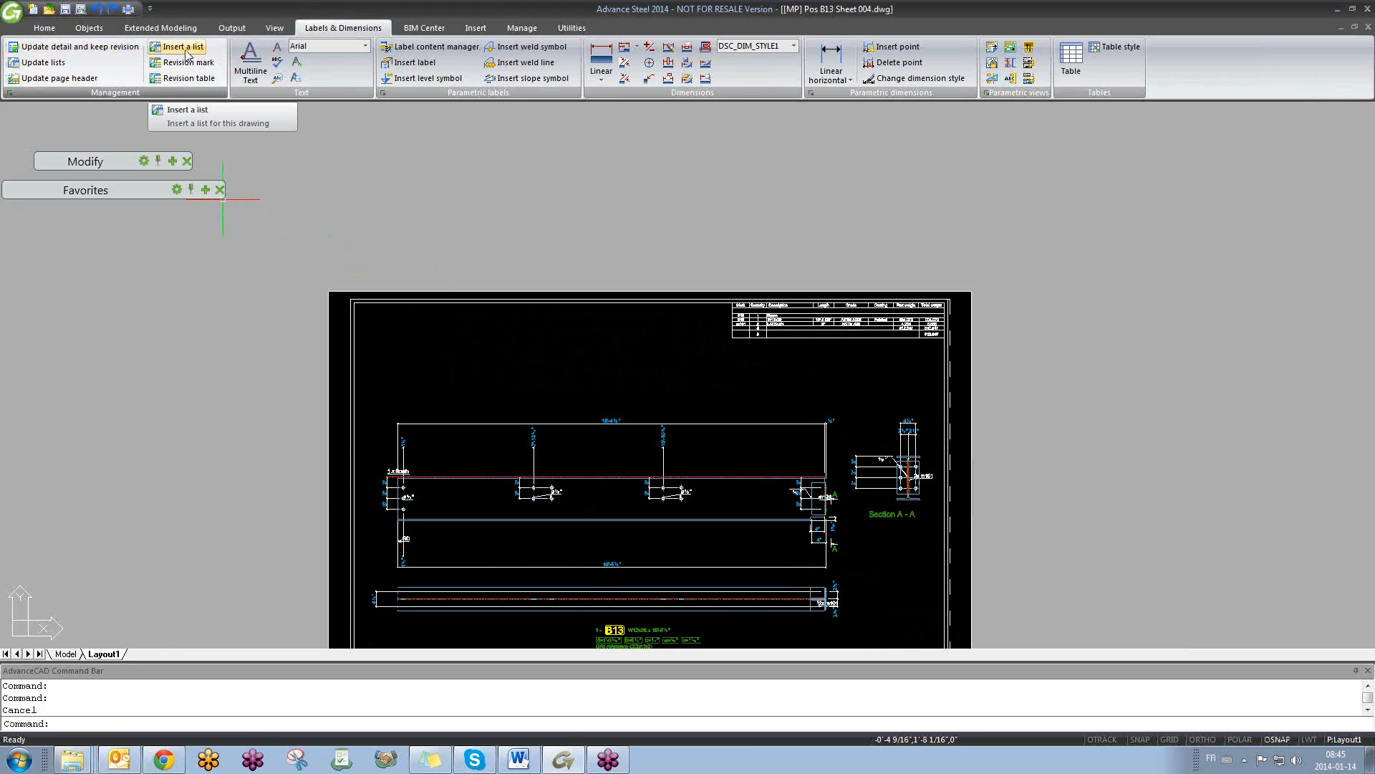
click(184, 52)
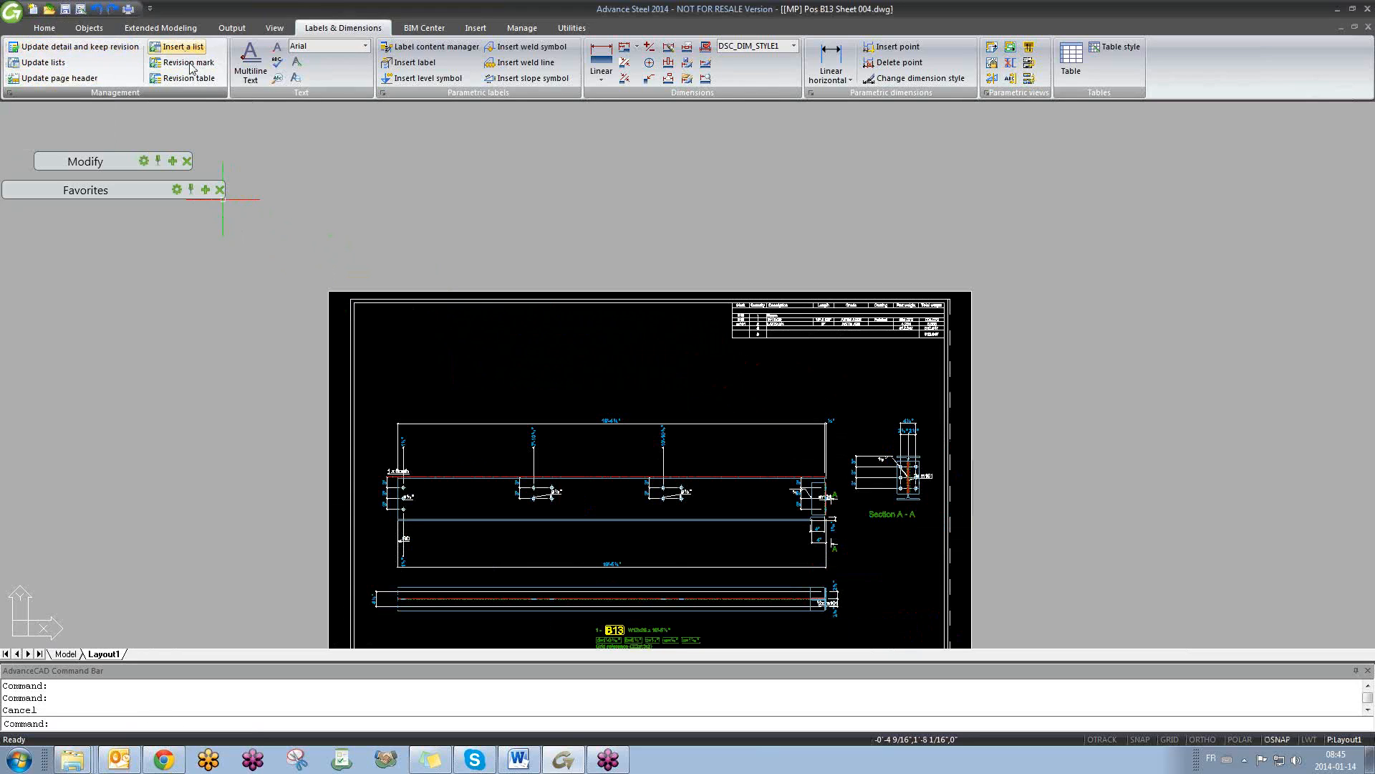
scroll(510, 336, up, 2)
click(388, 321)
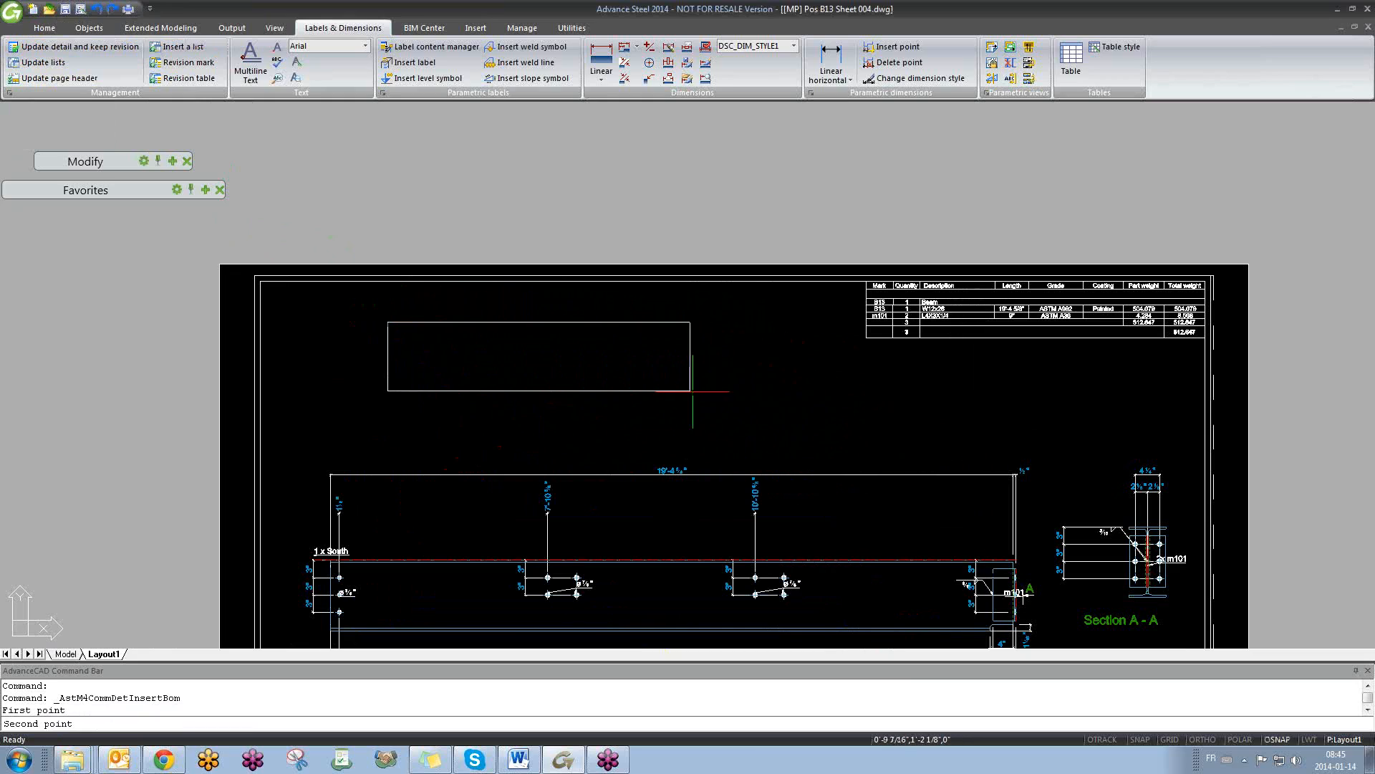
click(696, 395)
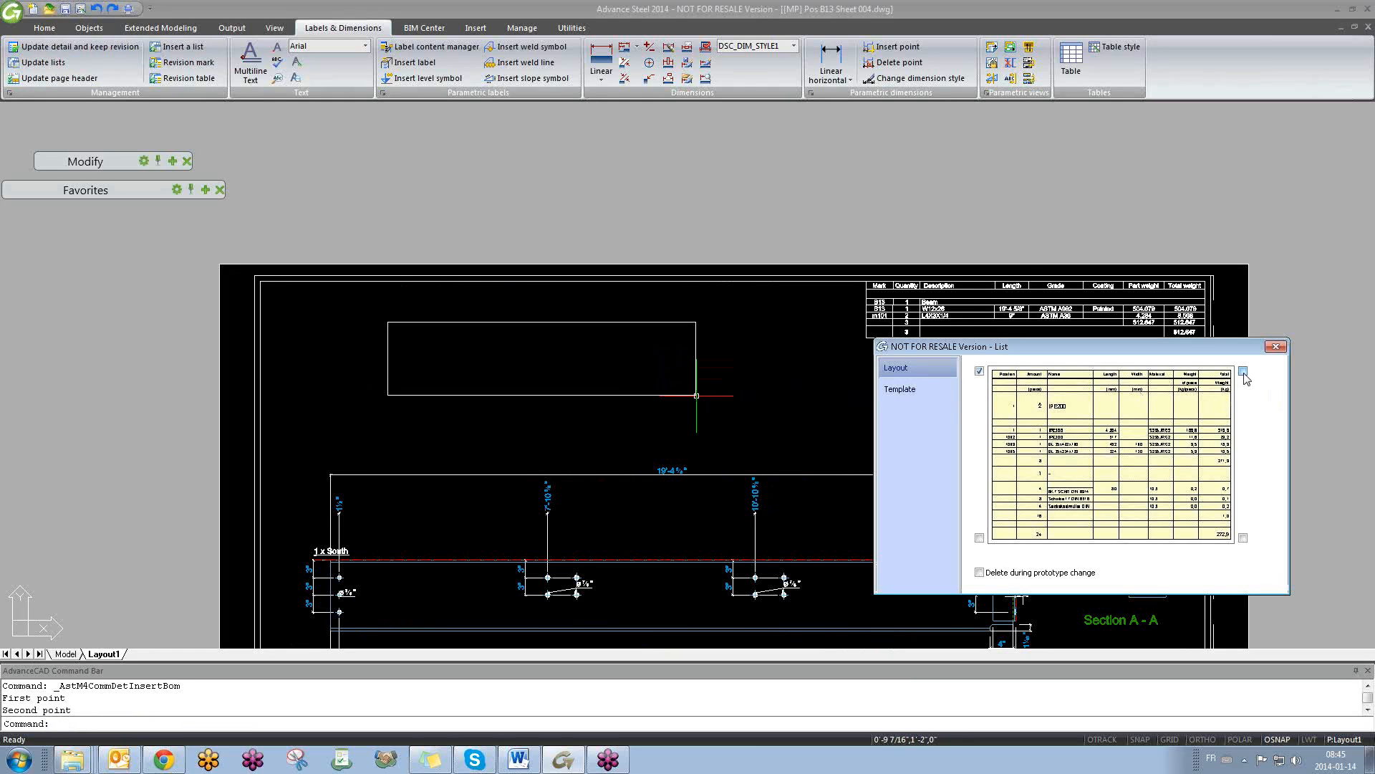
- Assign the template Drawing - Bolt list.dwg to the new list
click(909, 396)
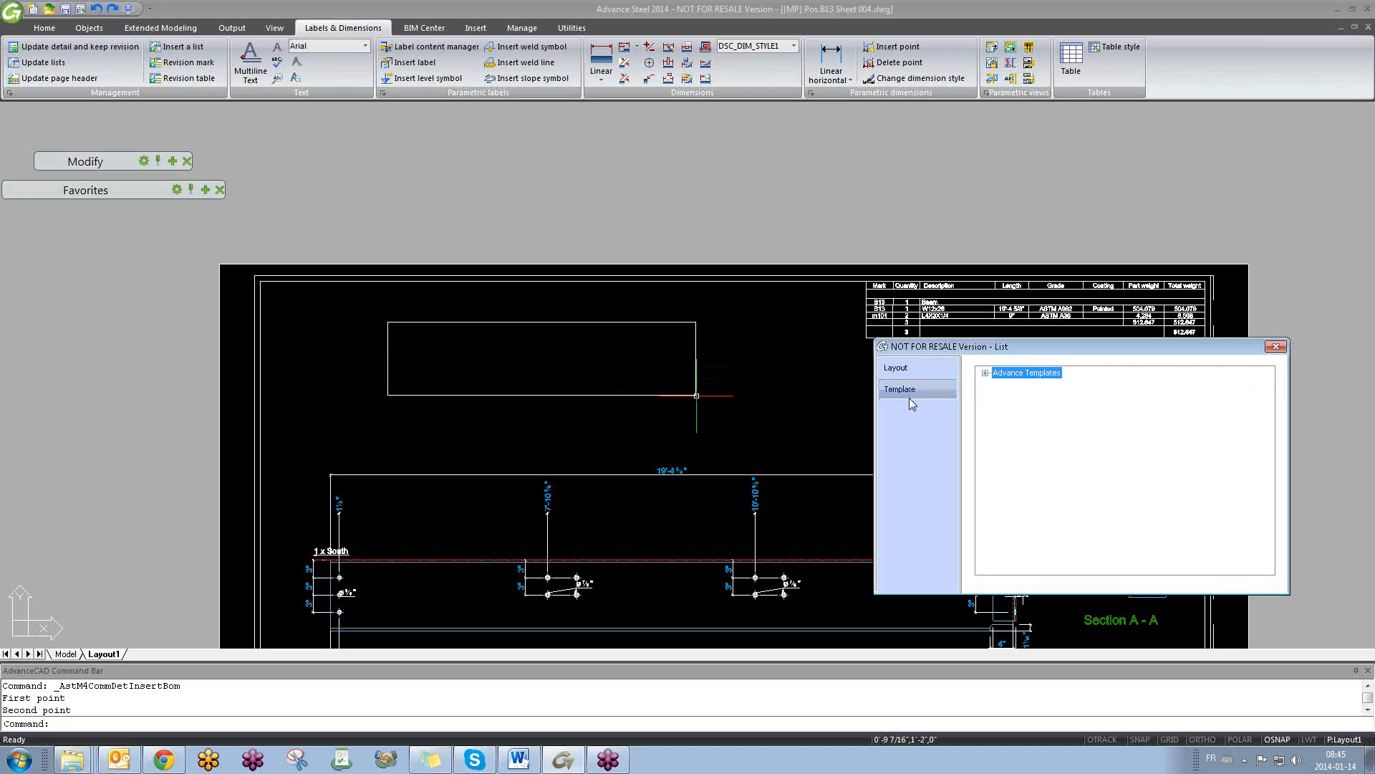
click(986, 373)
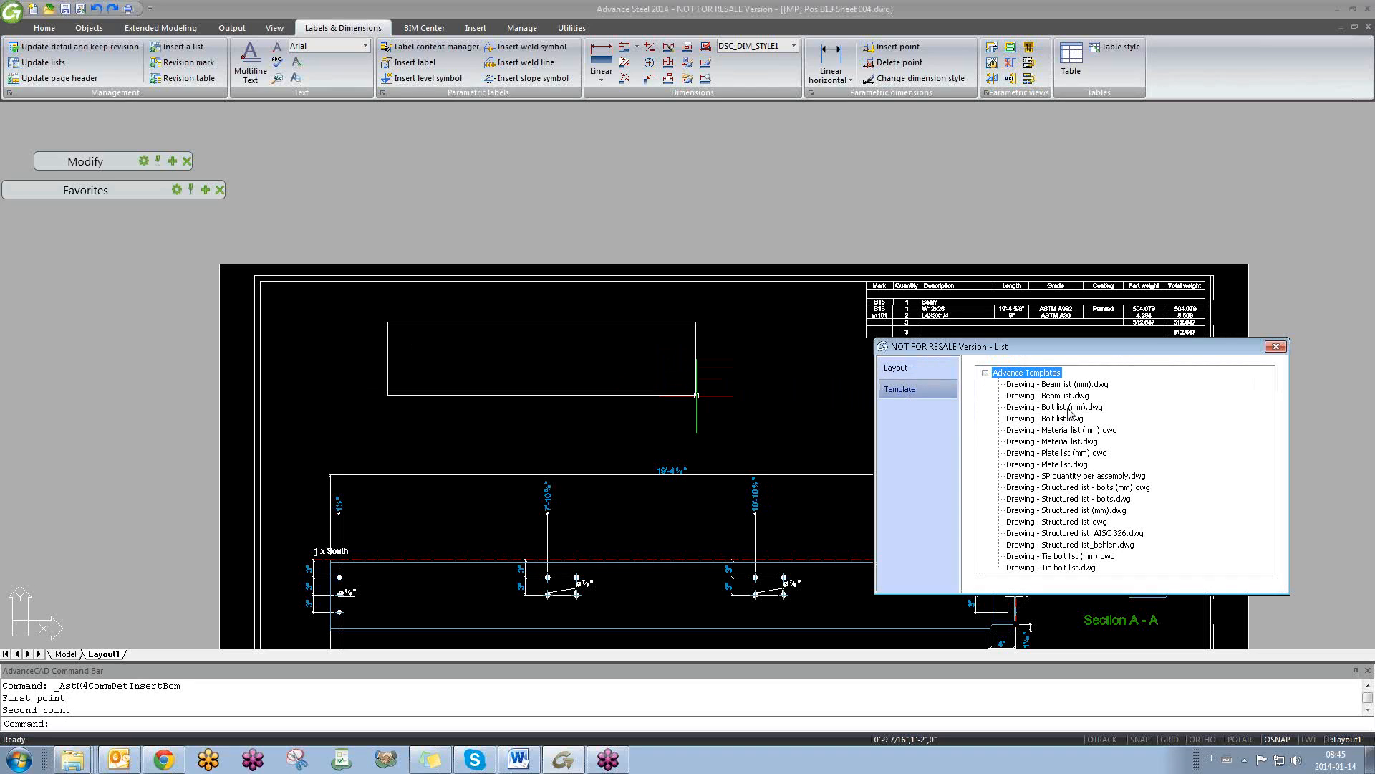
click(1055, 466)
mouse_move(621, 467)
middle_down()
mouse_move(507, 335)
mouse_move(310, 381)
mouse_move(331, 381)
middle_up()
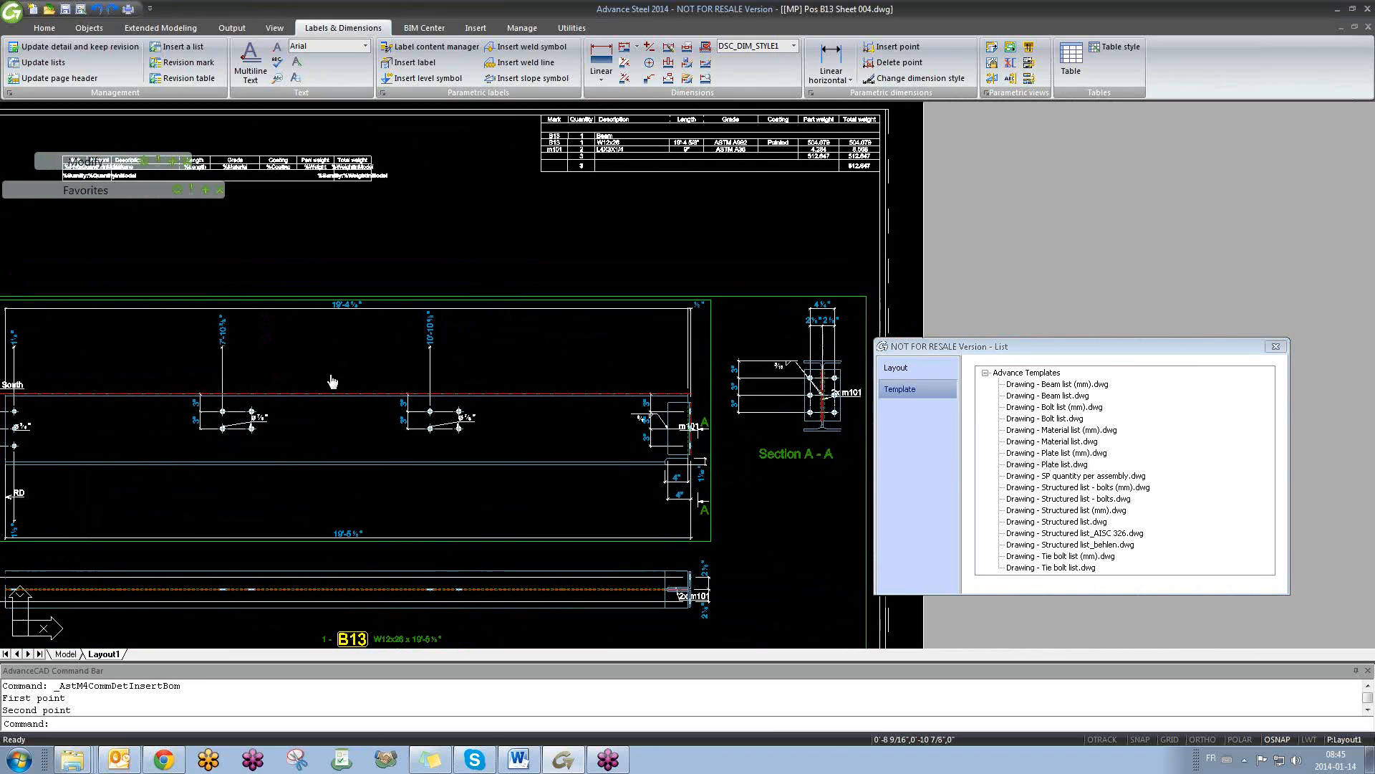
scroll(686, 420, up, 3)
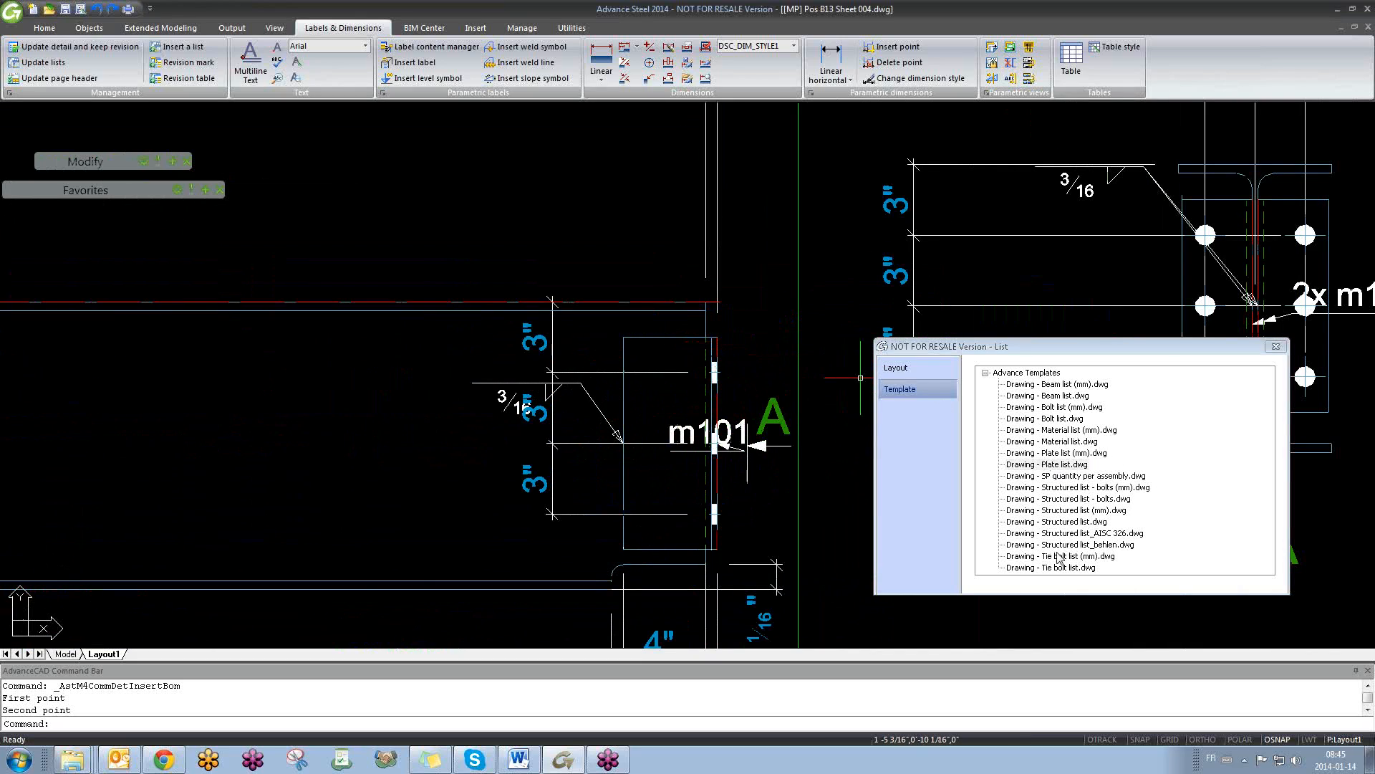
click(1055, 419)
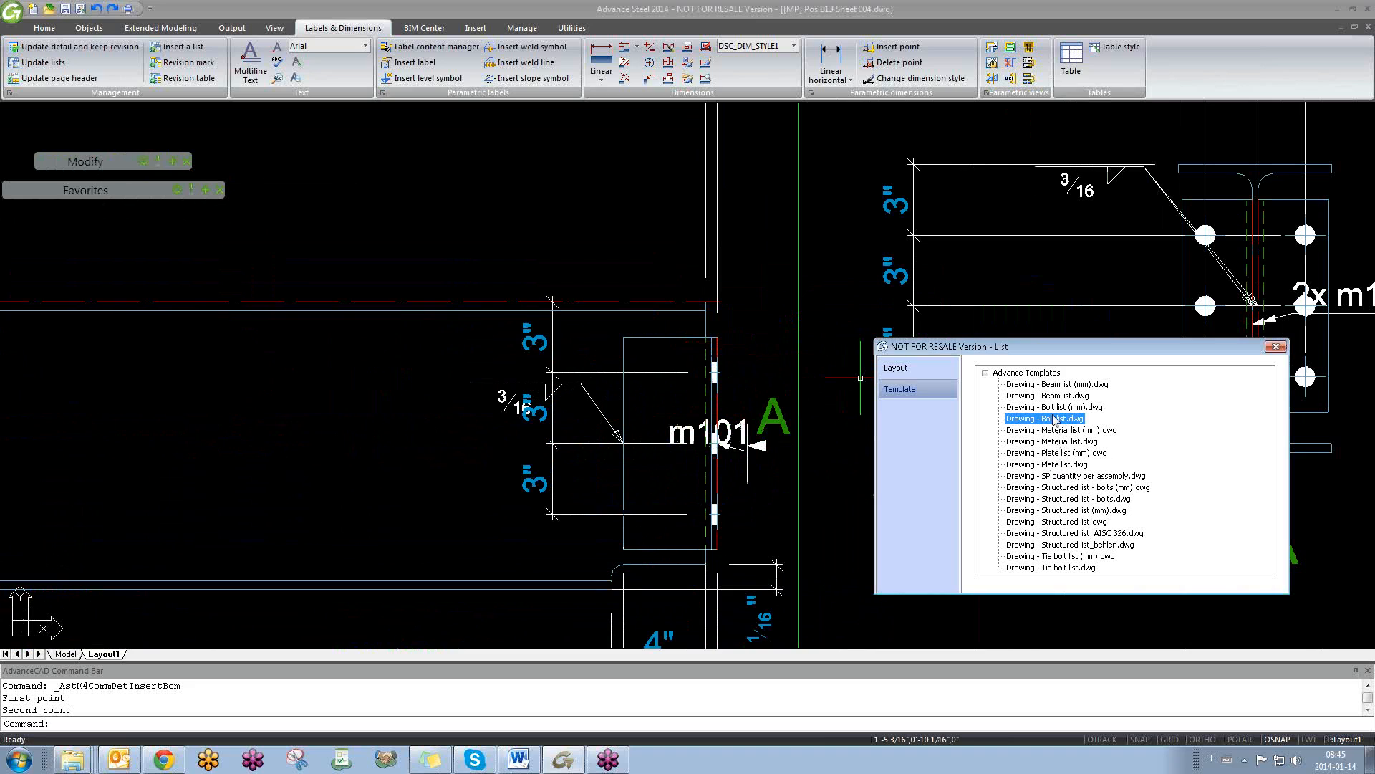
click(1274, 348)
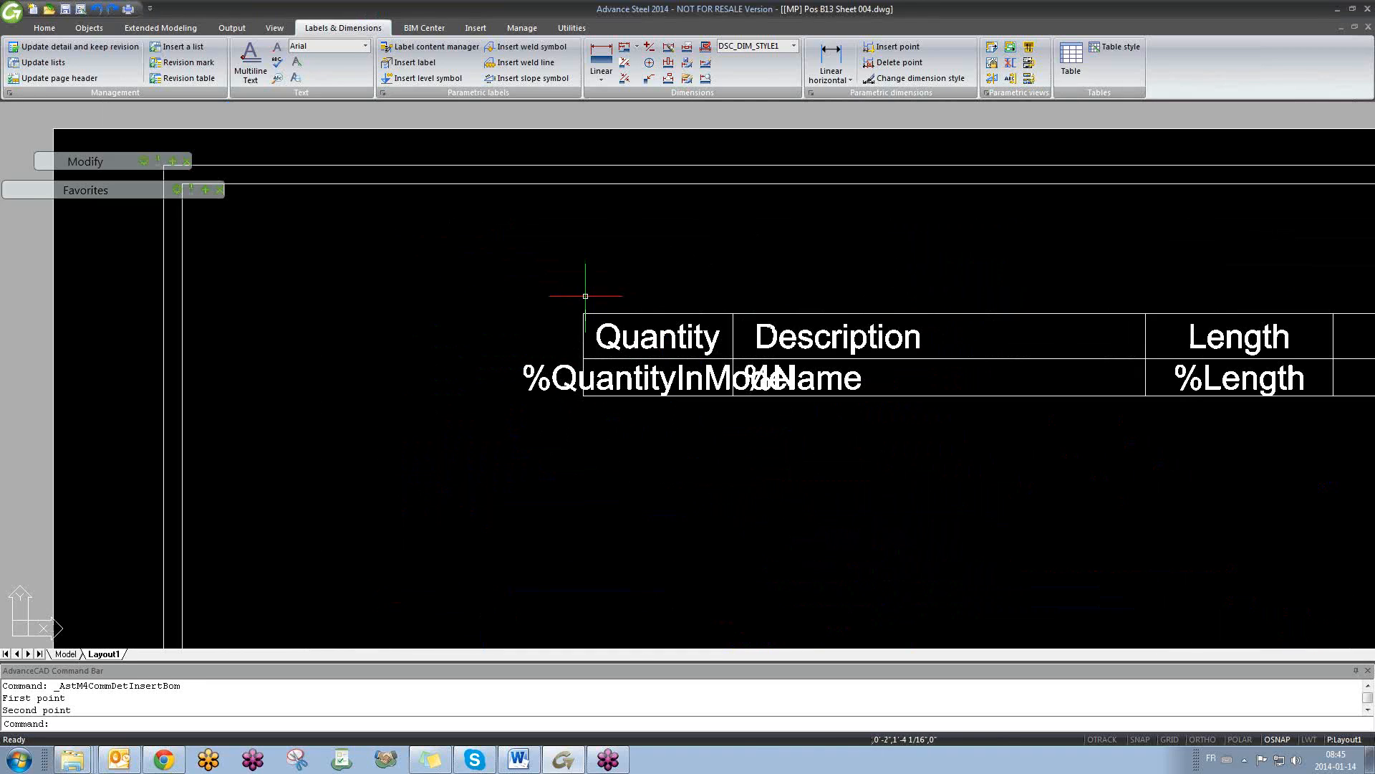
- Update the drawing's lists to fill the new bolt list, and inspect its rows
middle_drag(695, 341, 439, 316)
scroll(684, 380, down, 3)
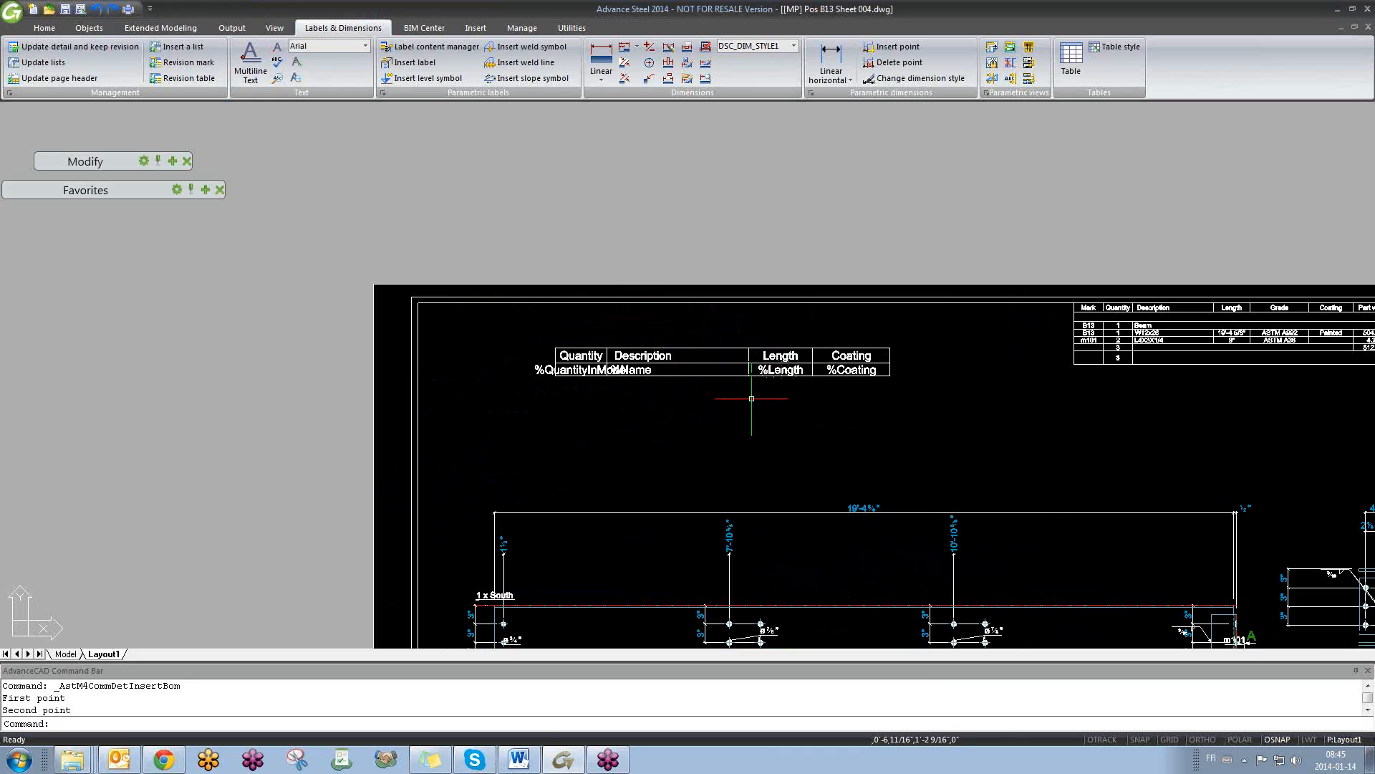
click(43, 63)
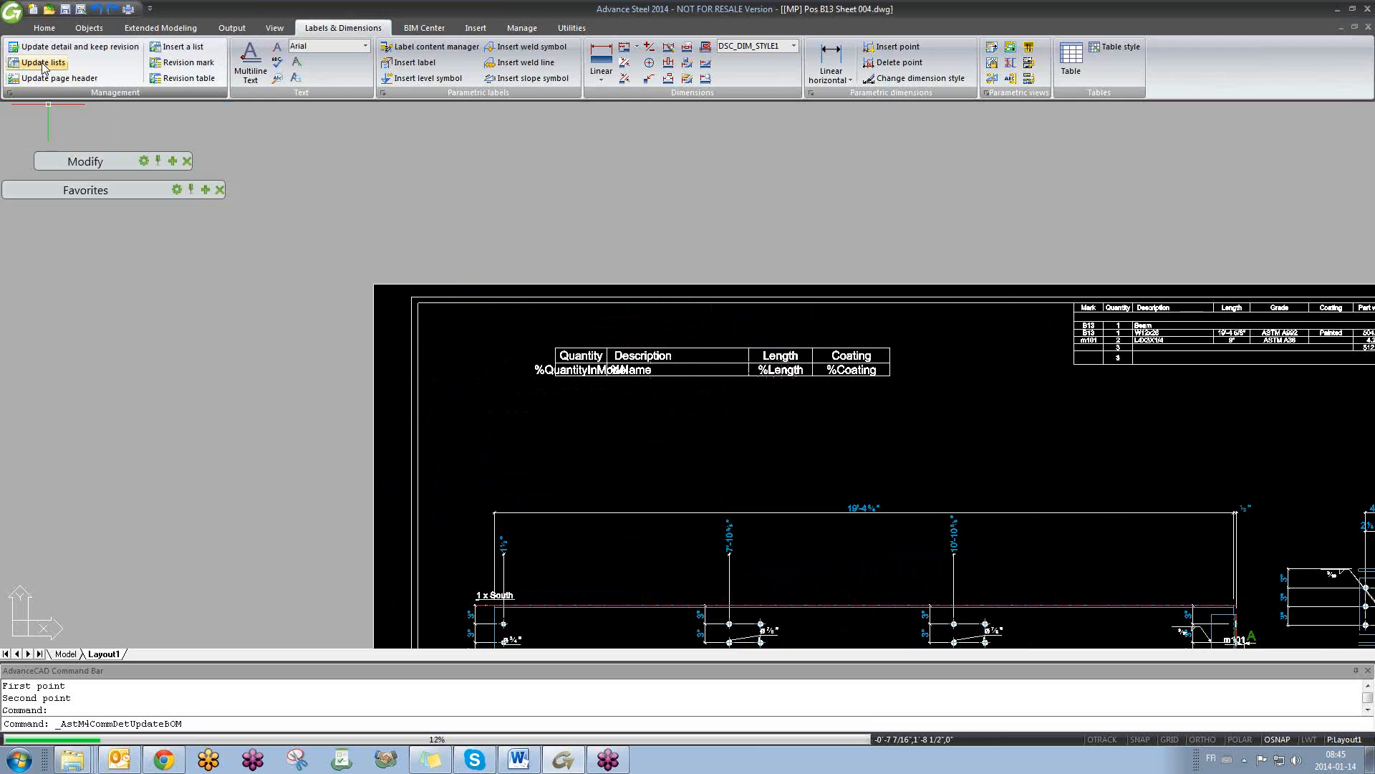
scroll(640, 368, up, 8)
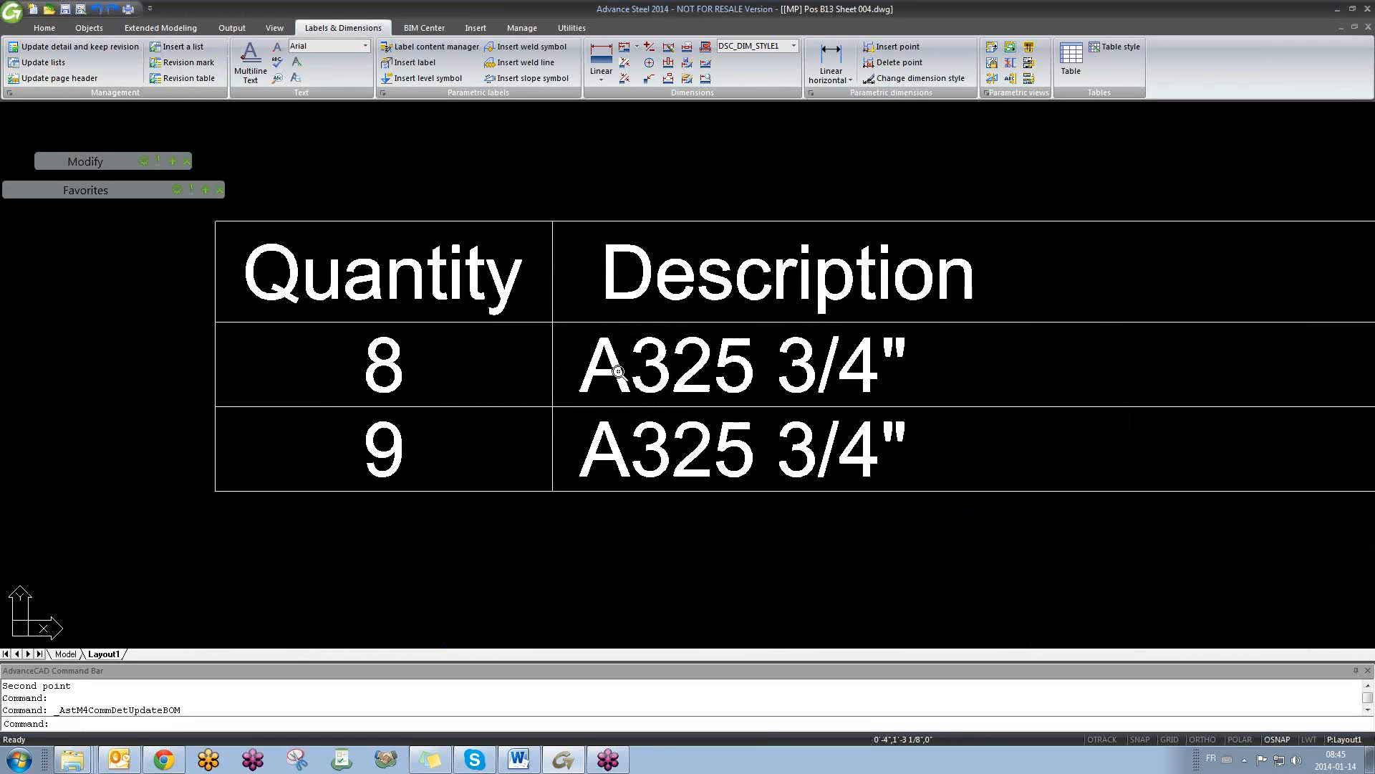
scroll(414, 371, down, 2)
scroll(415, 371, down, 1)
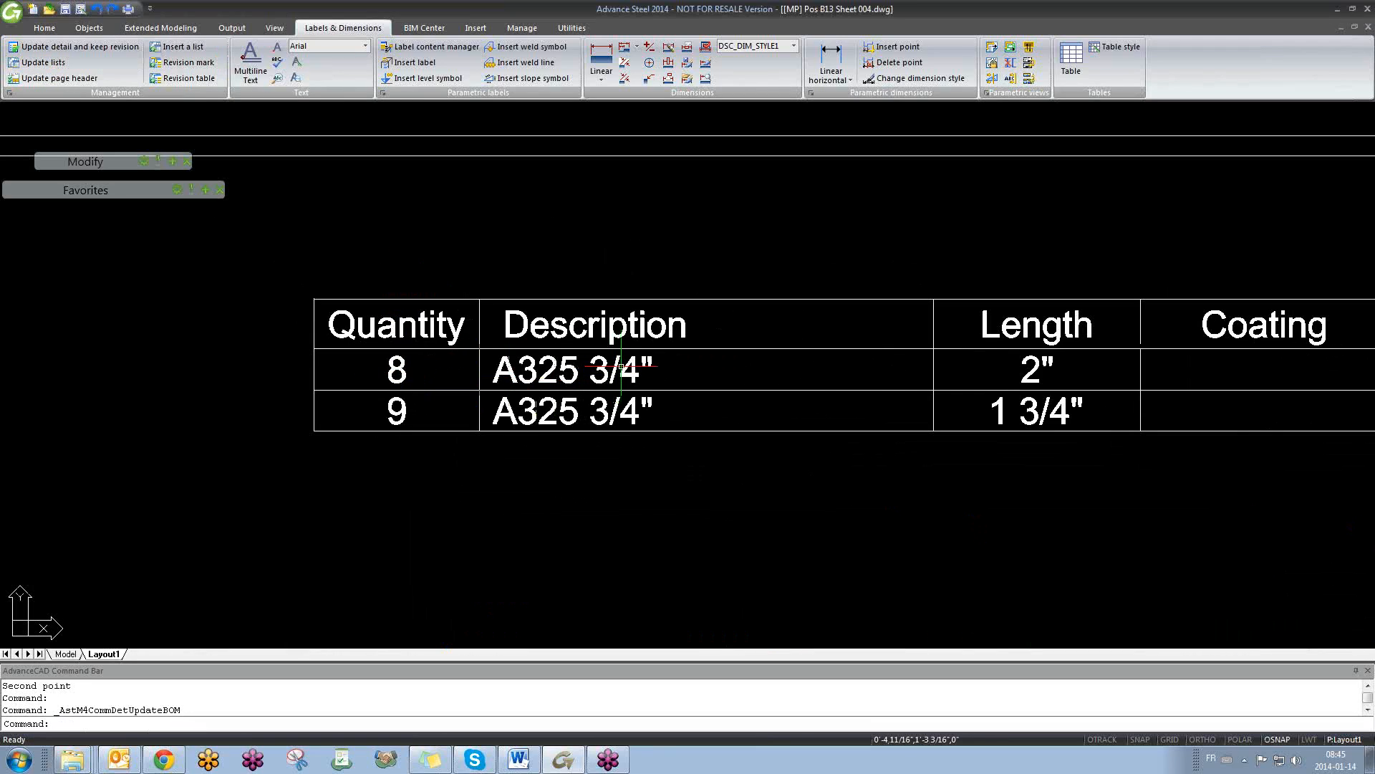
click(617, 360)
key(Escape)
- Examine the title block's project fields and the commands for managing project settings
scroll(1028, 401, down, 2)
scroll(1027, 401, down, 5)
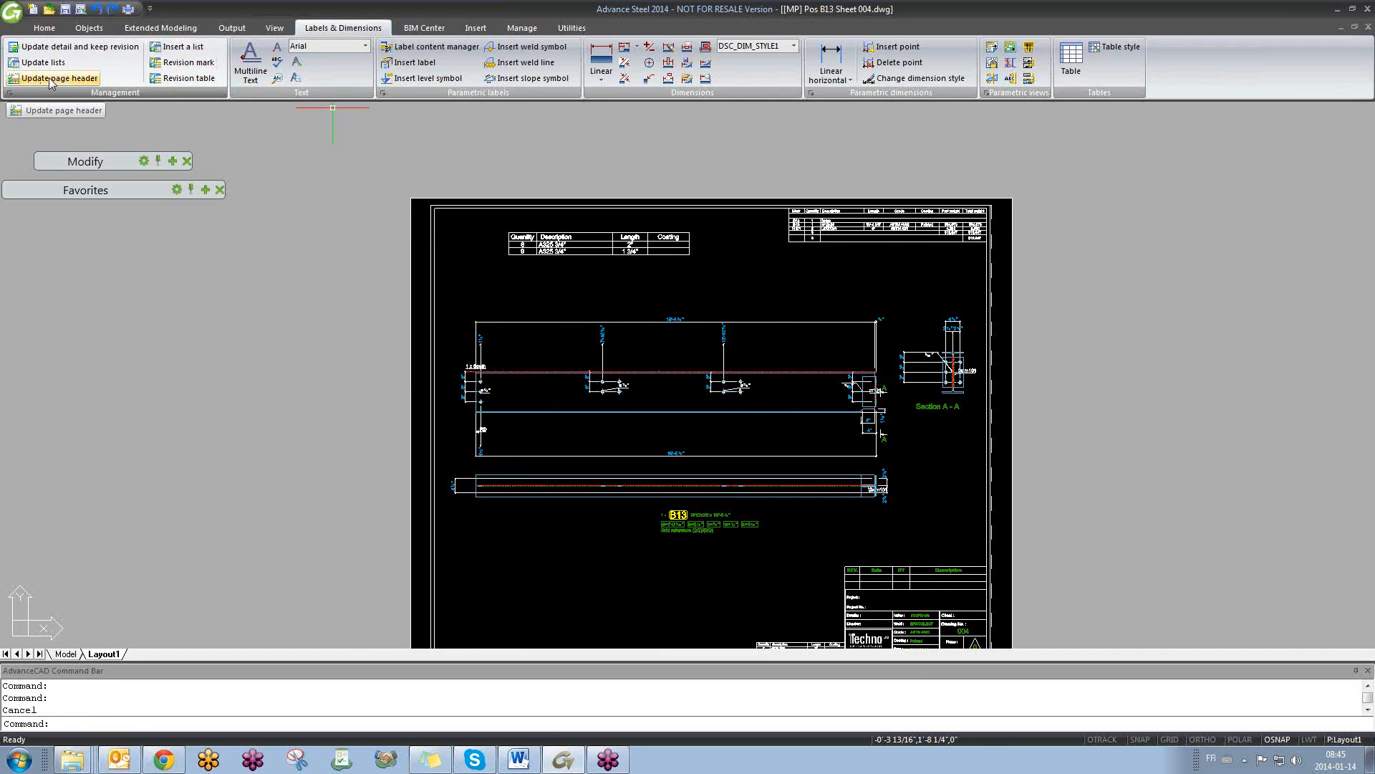
middle_drag(943, 506, 827, 371)
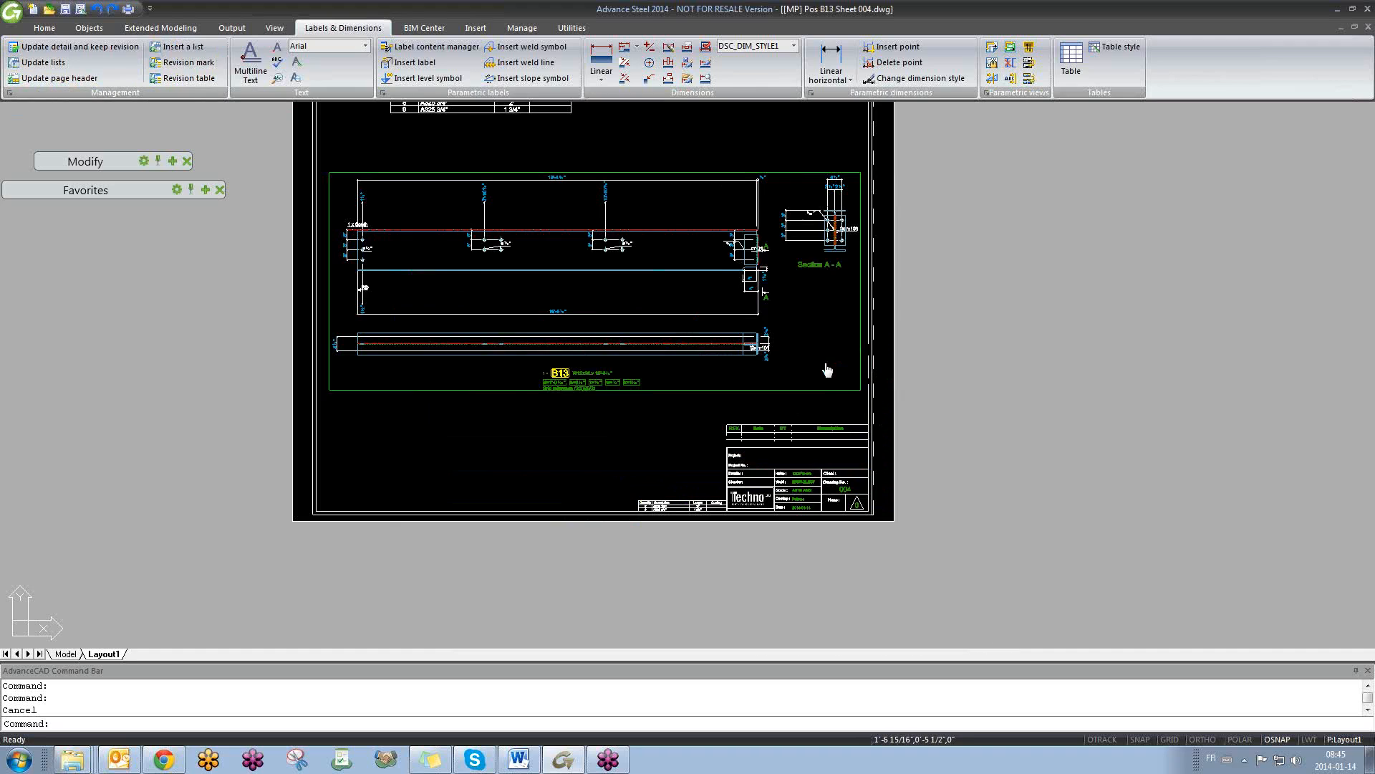
scroll(783, 489, up, 6)
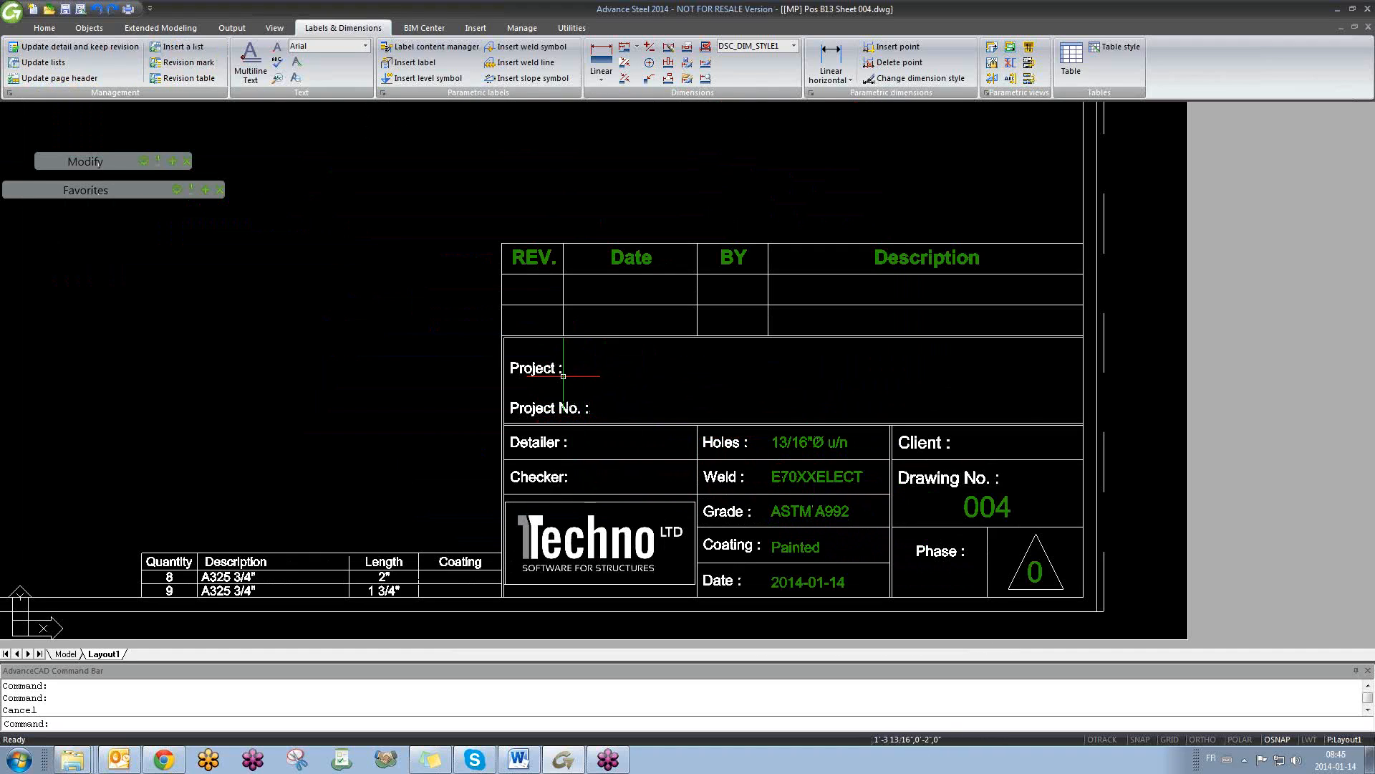
click(515, 28)
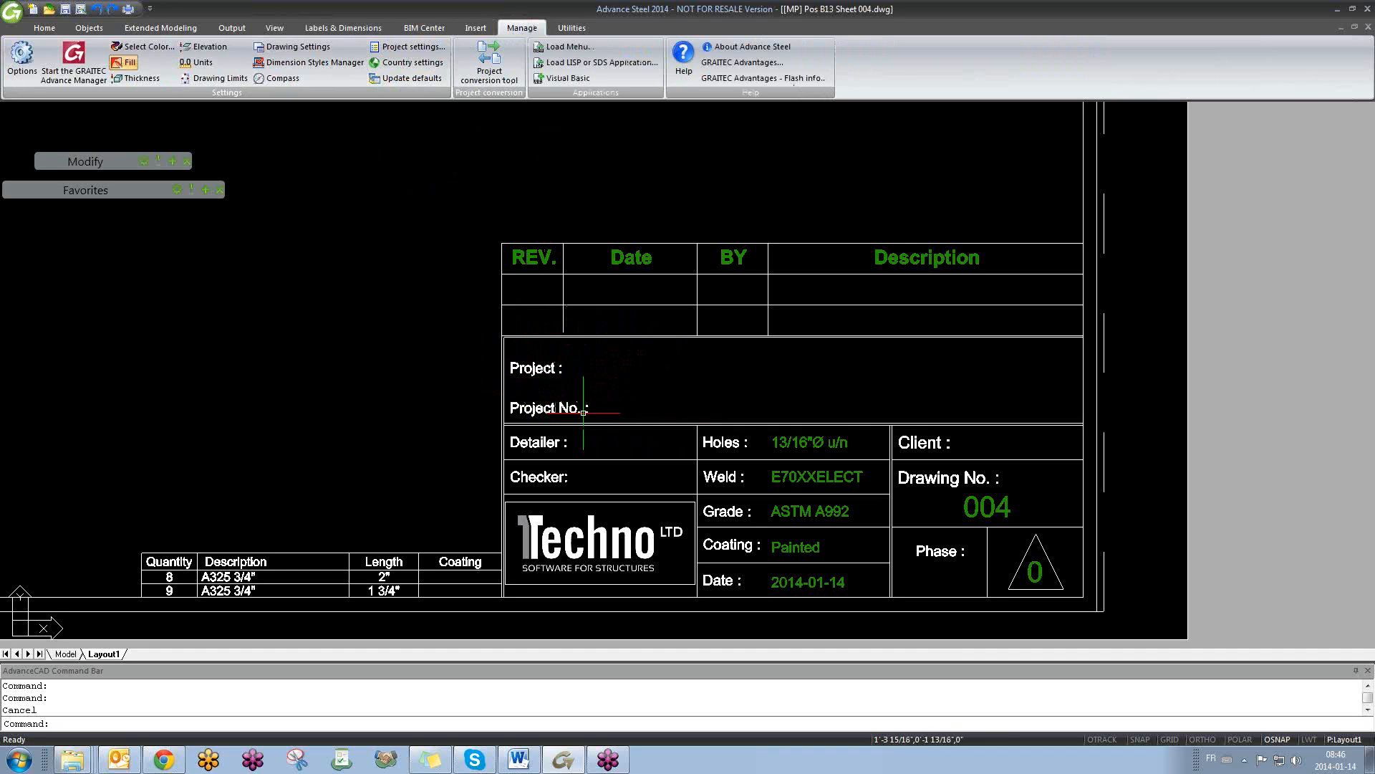
click(344, 28)
middle_drag(424, 283, 489, 295)
scroll(489, 295, down, 2)
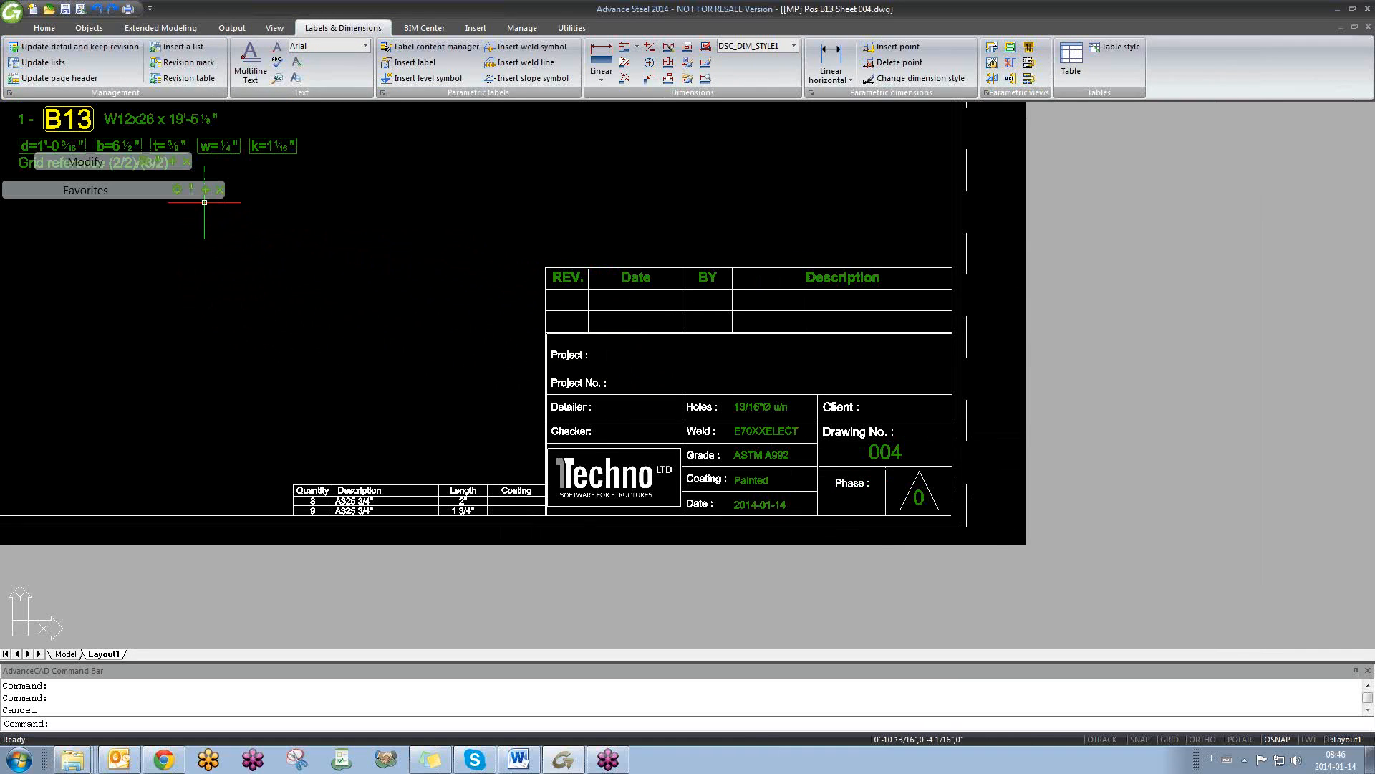
- Update the detail of beam B13, picking its front view as the detail view
scroll(401, 383, down, 3)
middle_drag(401, 382, 726, 658)
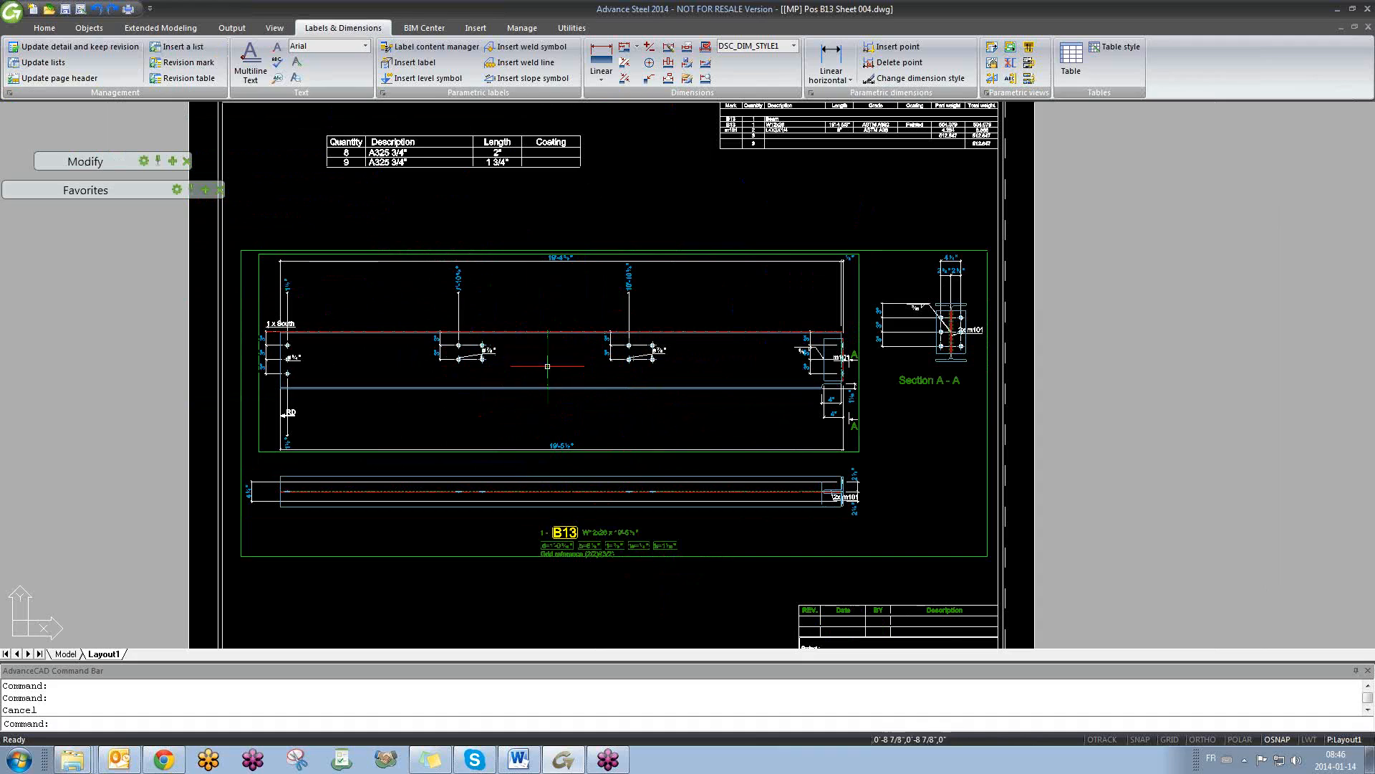
click(543, 334)
key(Escape)
click(11, 94)
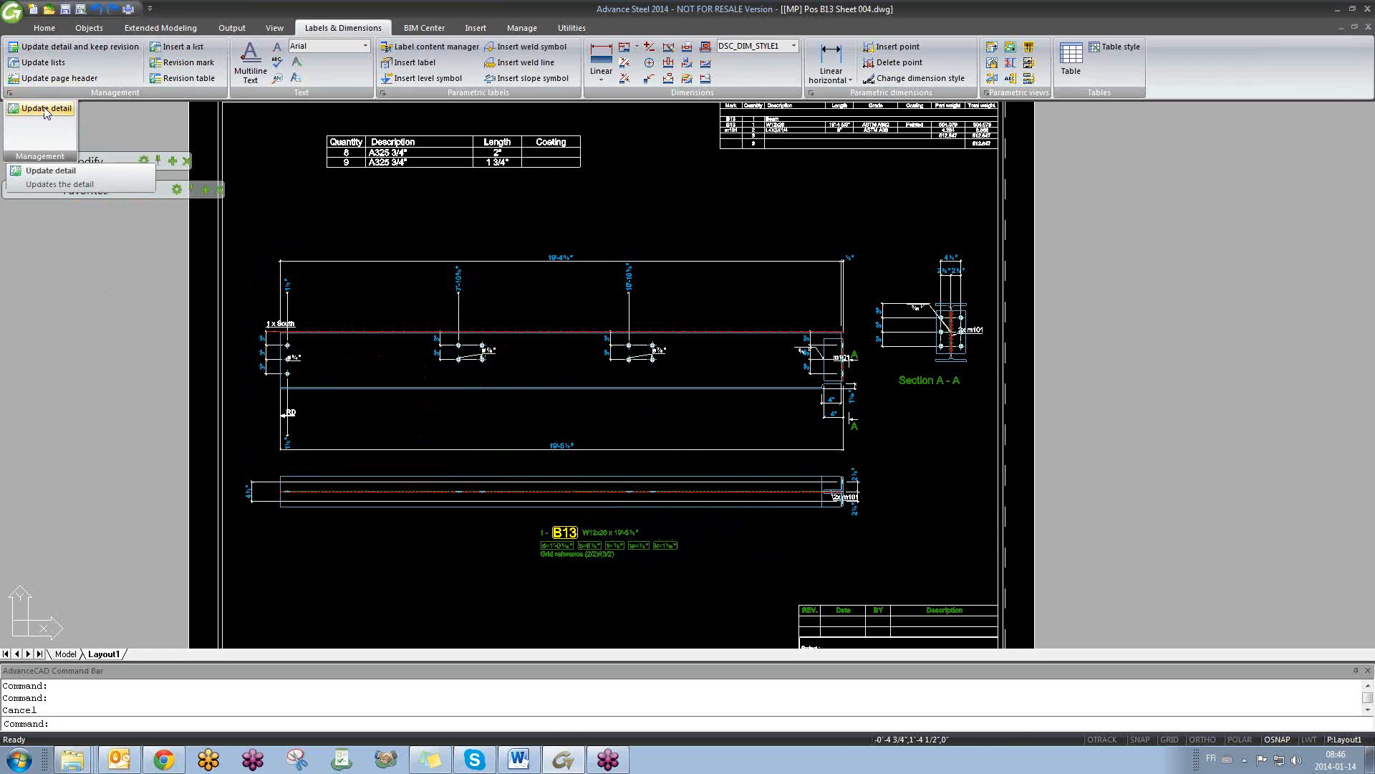
click(45, 109)
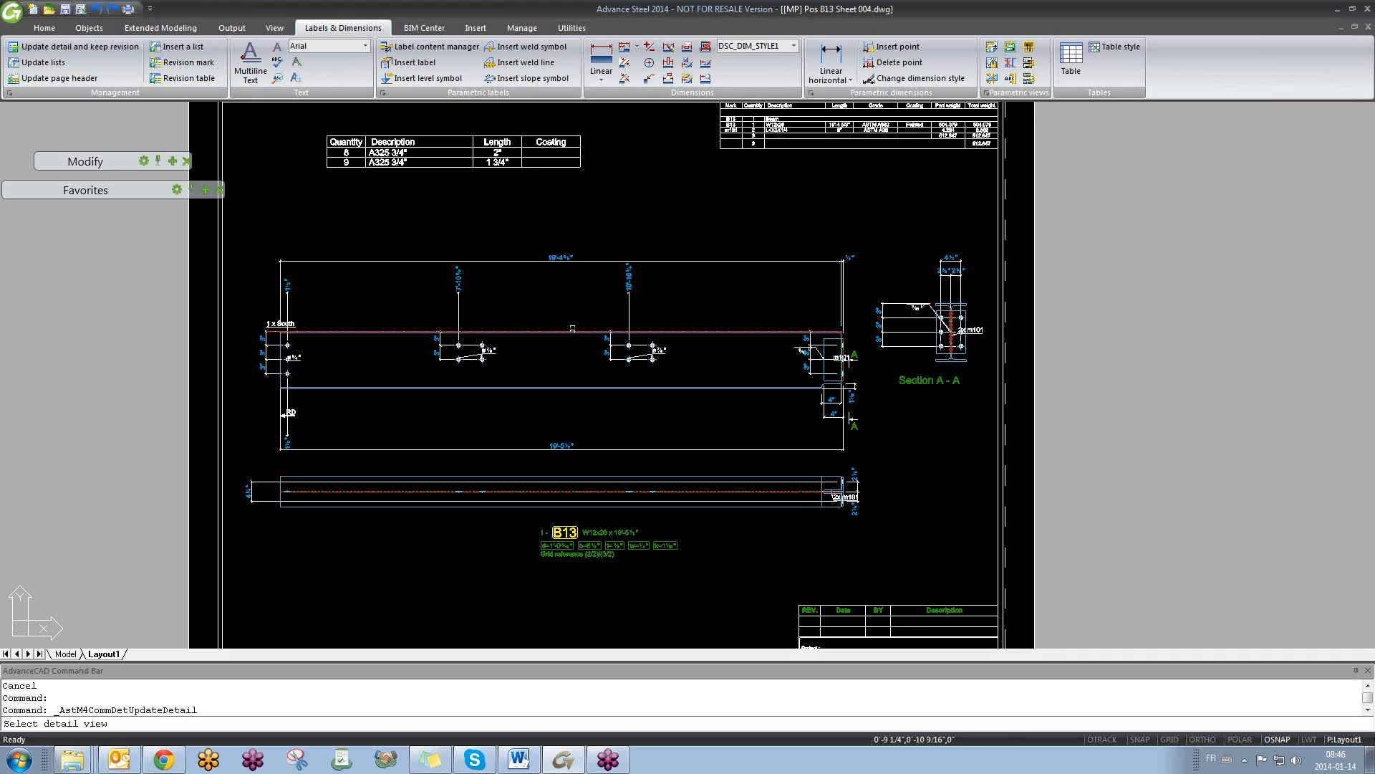
click(566, 331)
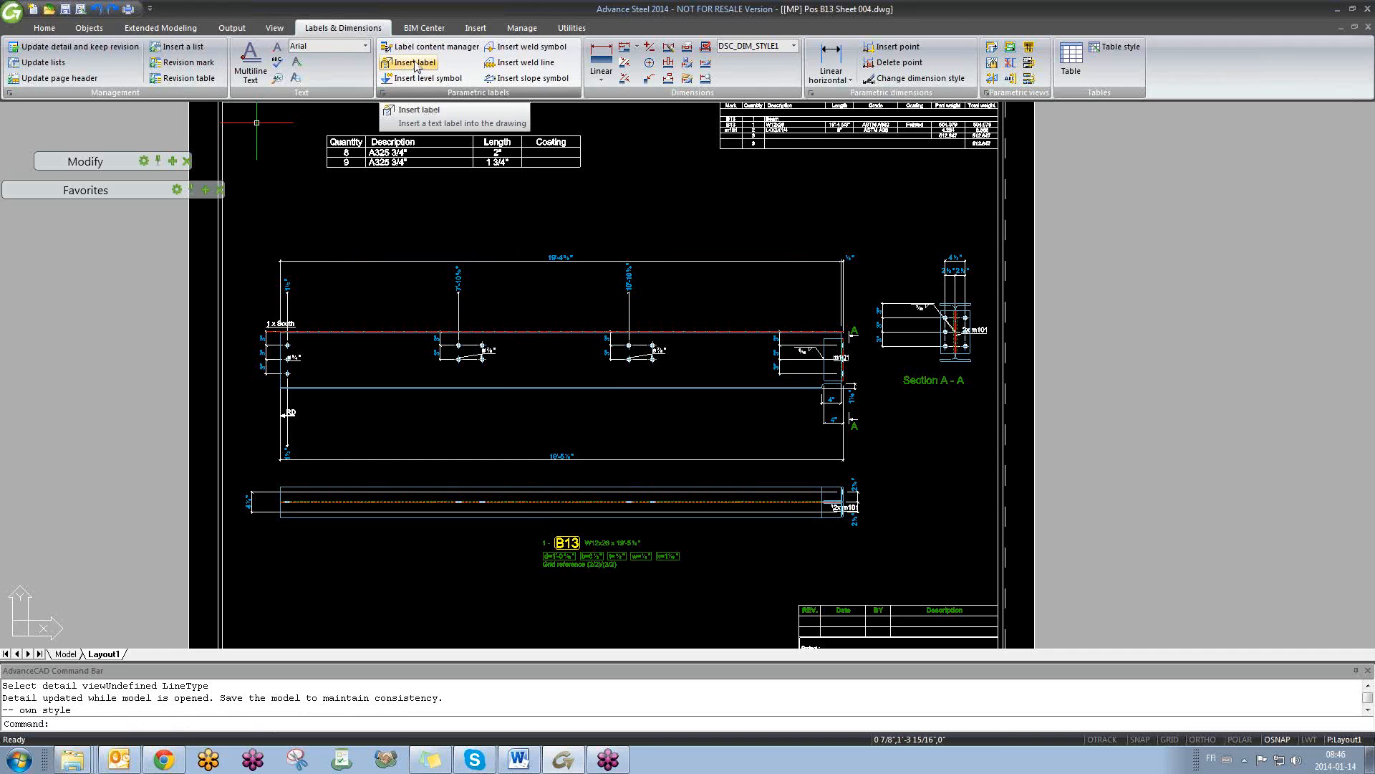
- Delete the m101 part label on the clip angle at the right end of the beam's front view
scroll(811, 404, up, 5)
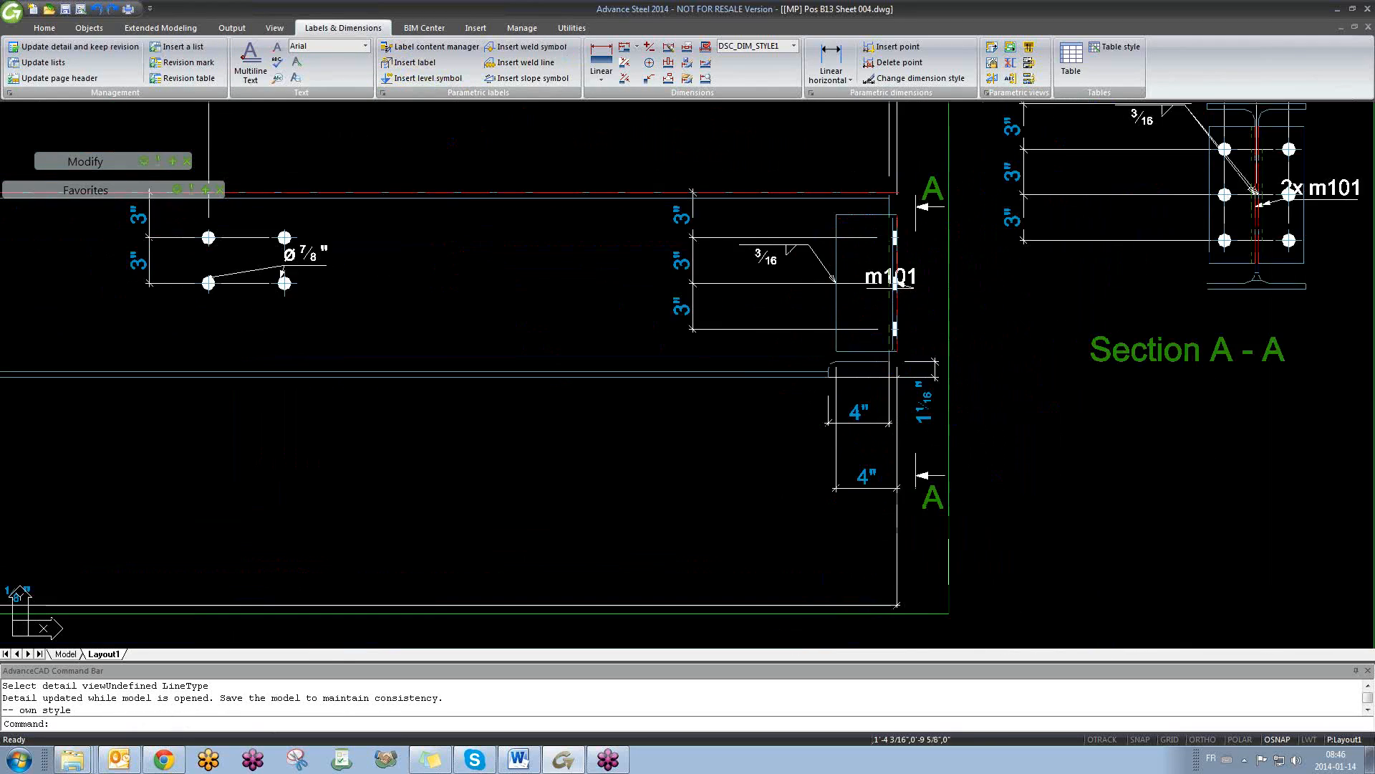
scroll(868, 289, up, 3)
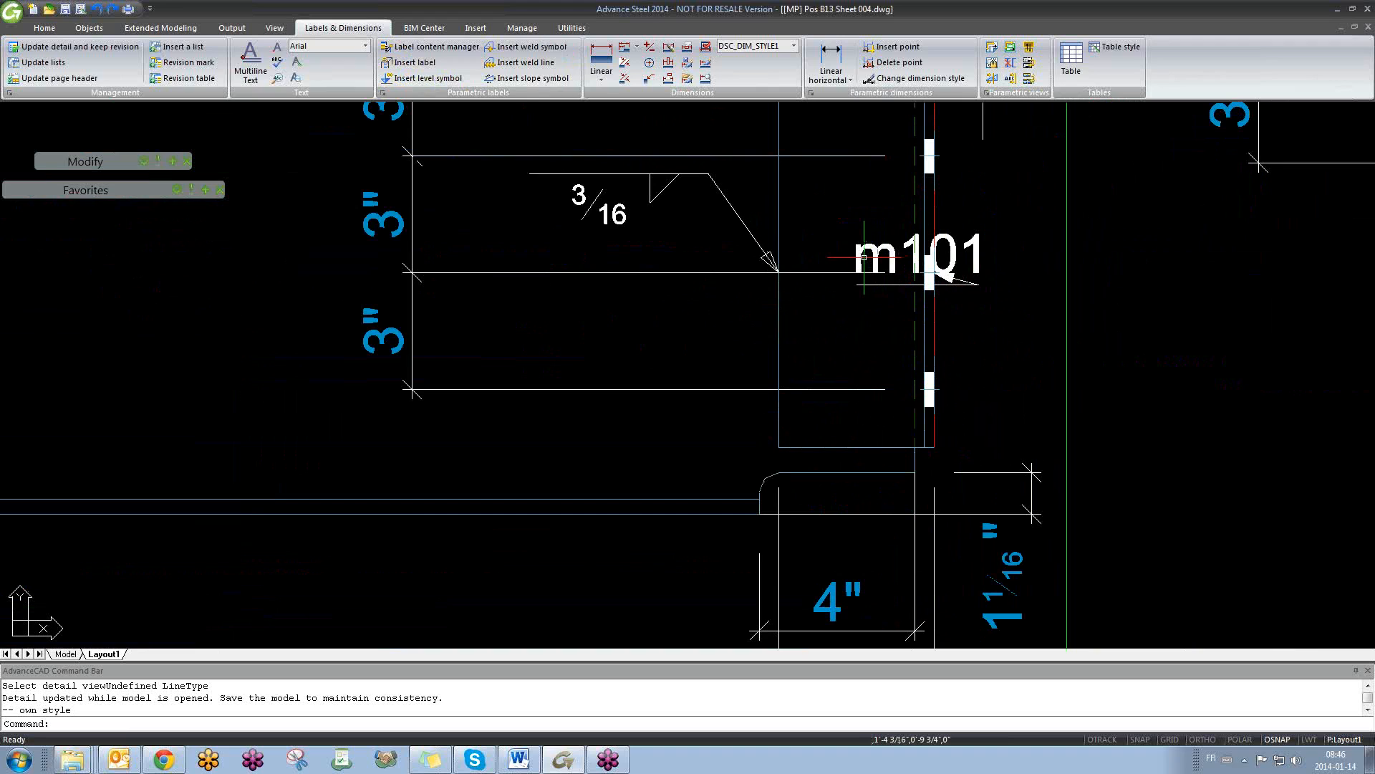
scroll(864, 256, down, 8)
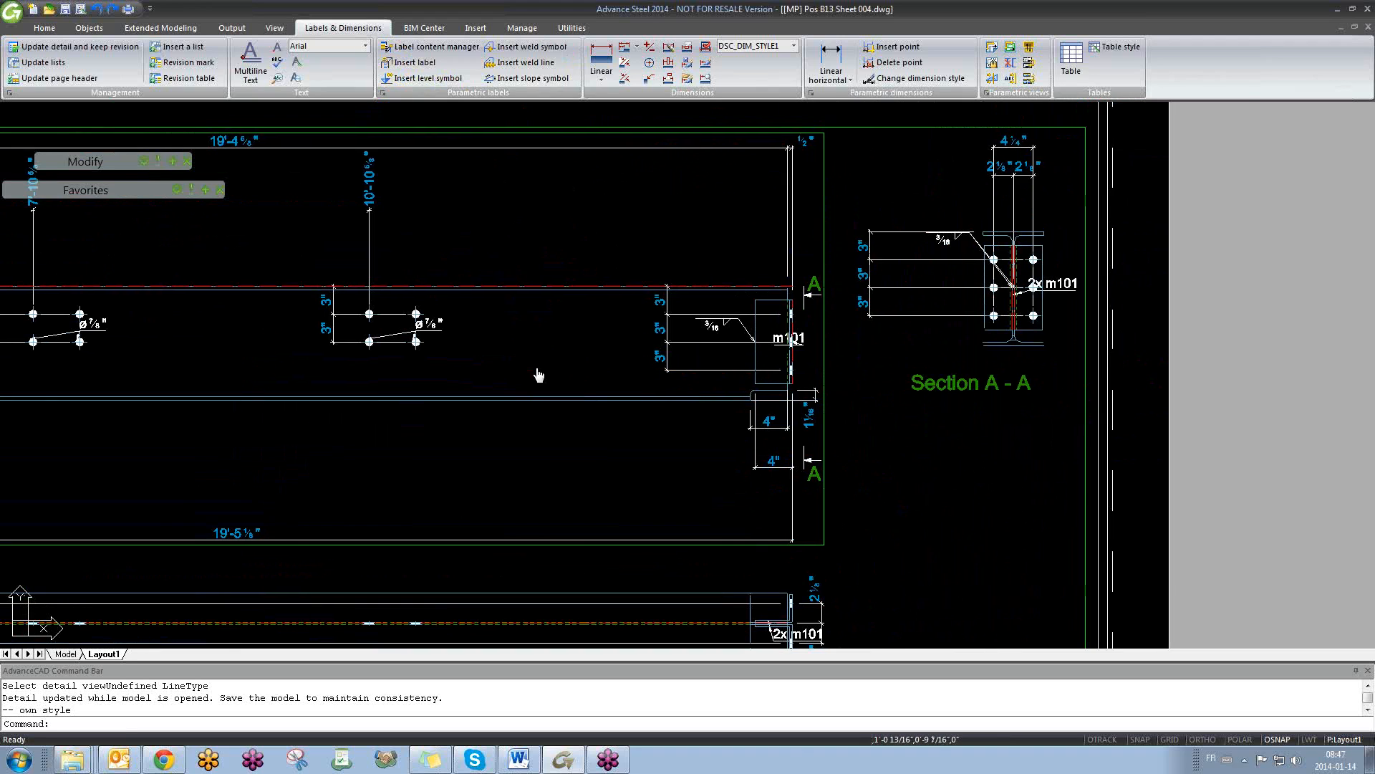
scroll(399, 429, up, 2)
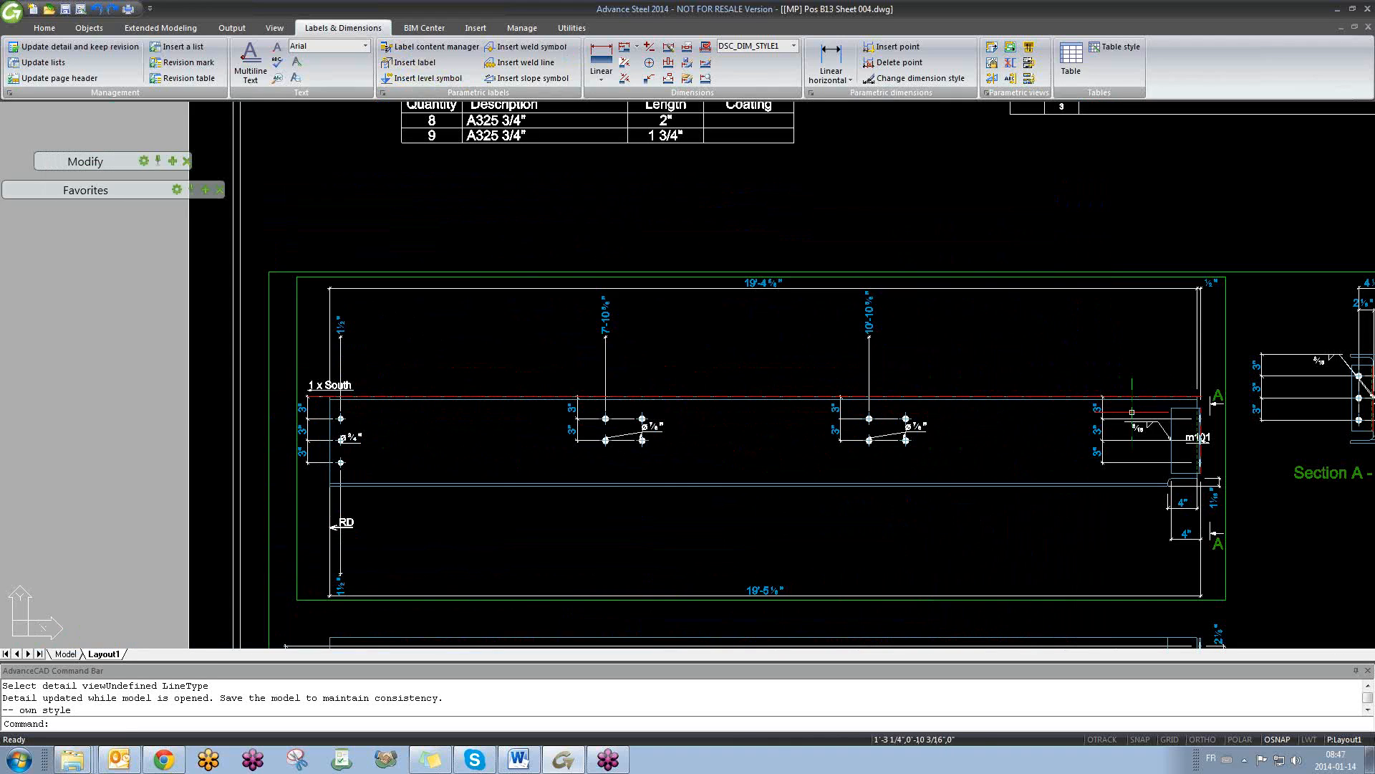
scroll(1189, 430, up, 5)
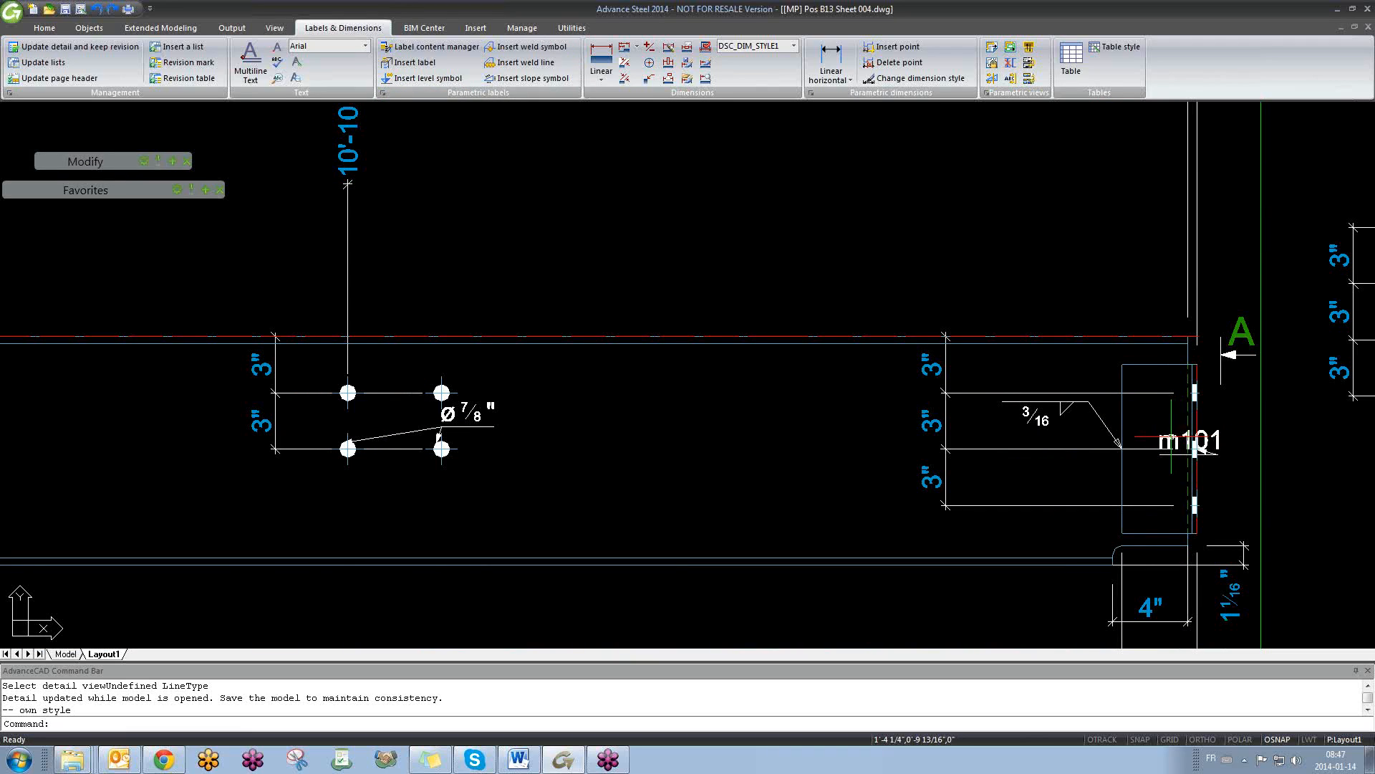
click(1198, 449)
key(Delete)
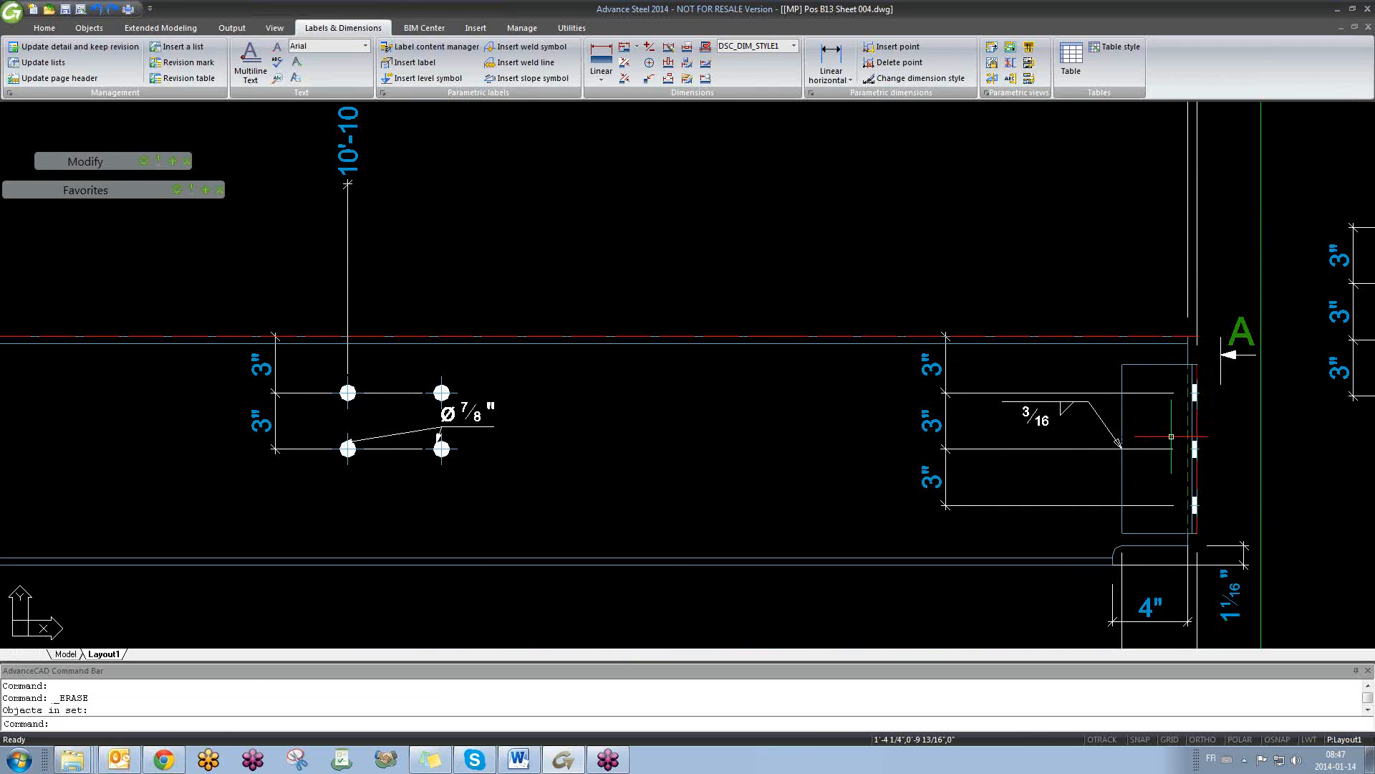
- Label the front view's clip angle from its upper left corner, placing the text horizontally above the beam, and select the label
mouse_move(996, 373)
middle_down()
mouse_move(609, 373)
mouse_move(676, 427)
middle_up()
scroll(607, 373, down, 2)
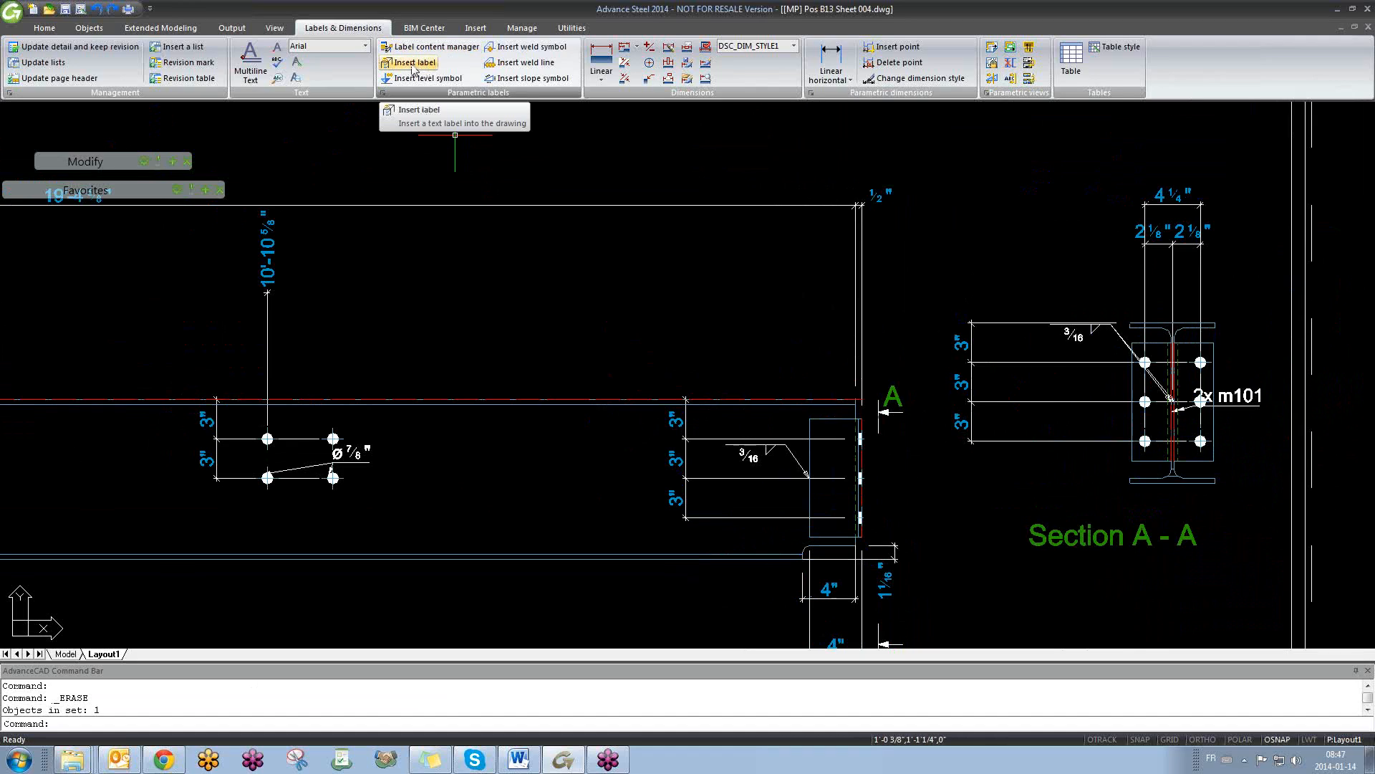
click(413, 63)
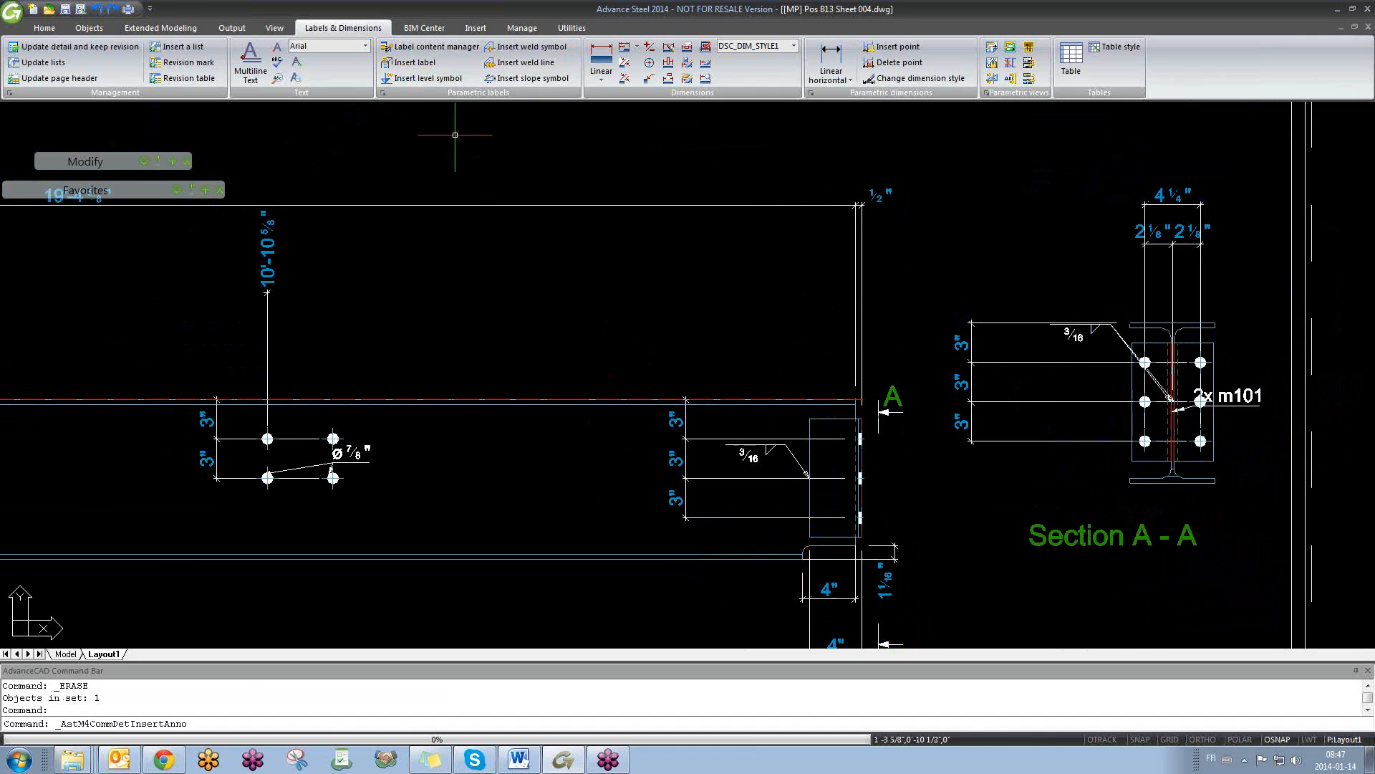
click(816, 418)
click(810, 418)
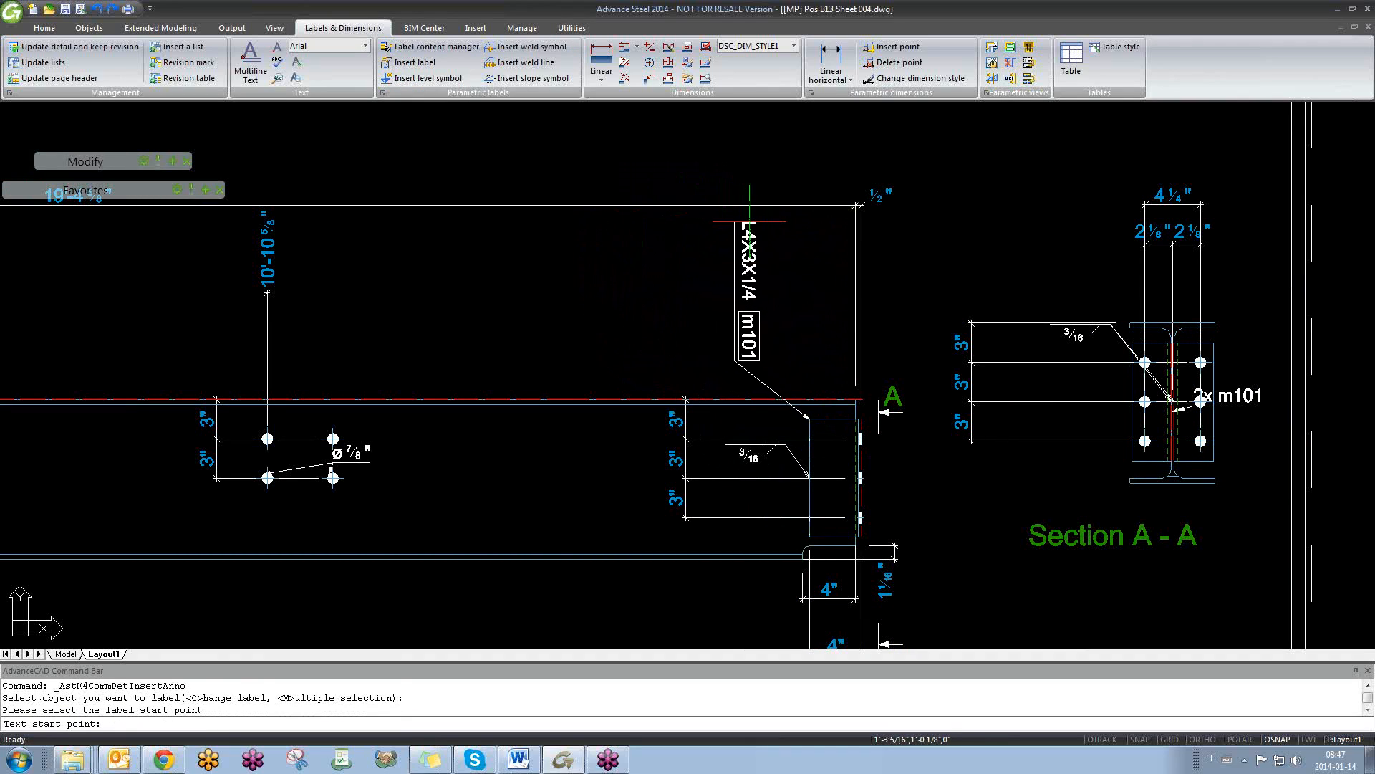
click(749, 220)
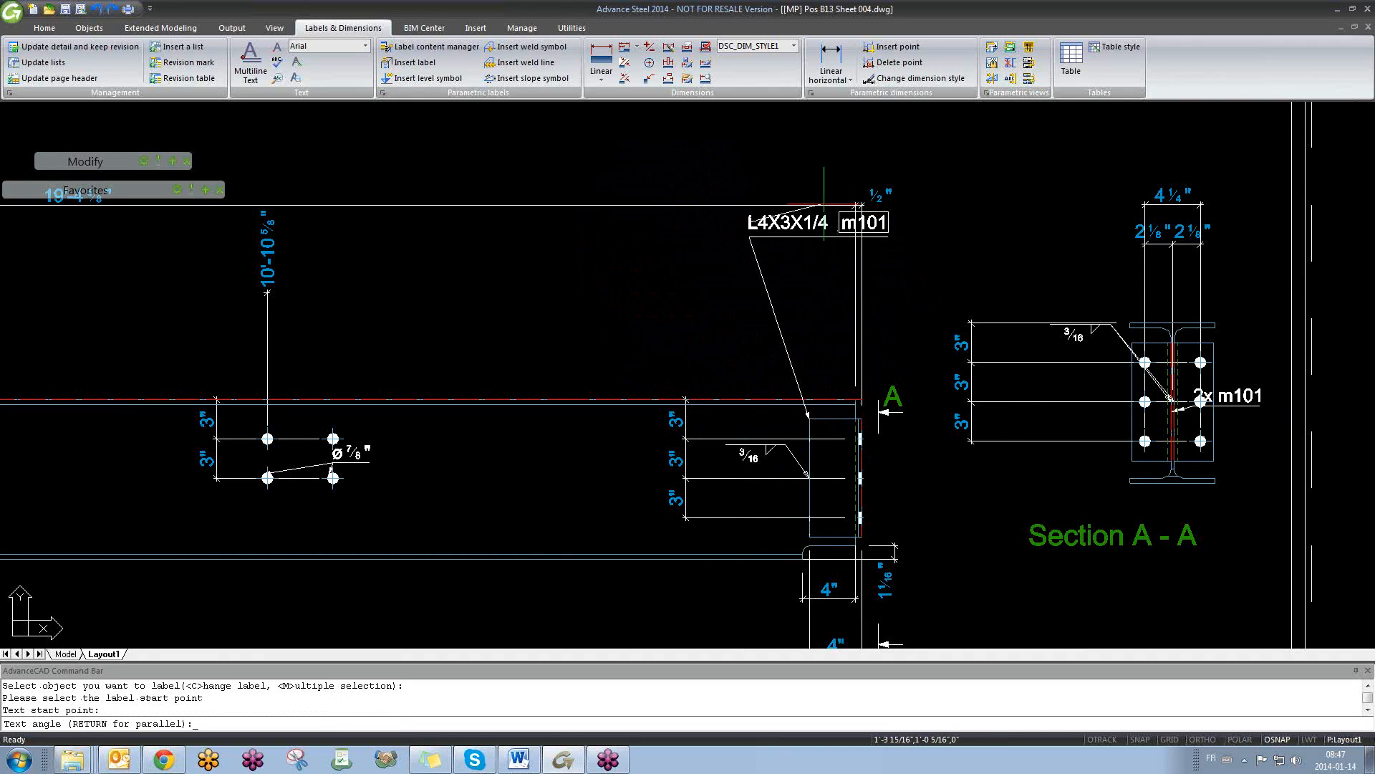
key(Return)
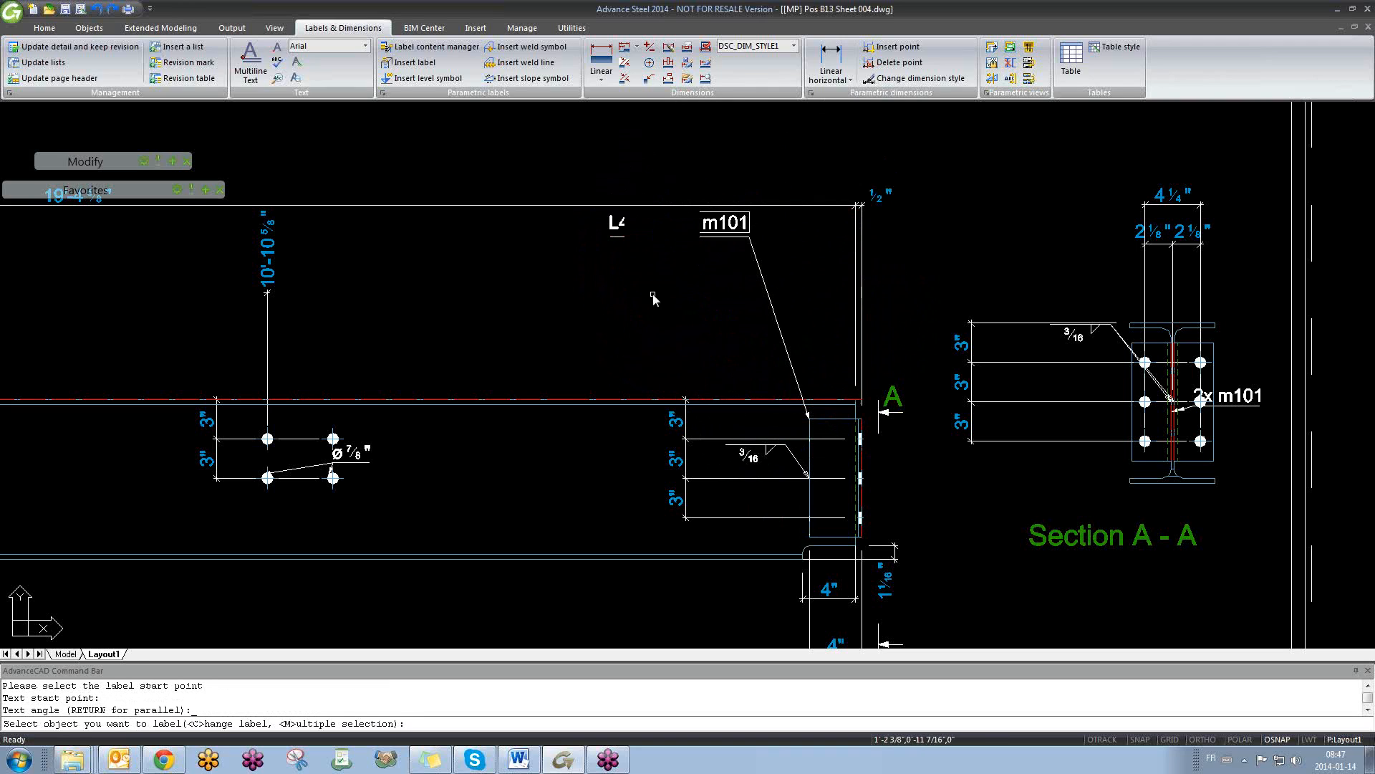
key(Escape)
click(676, 236)
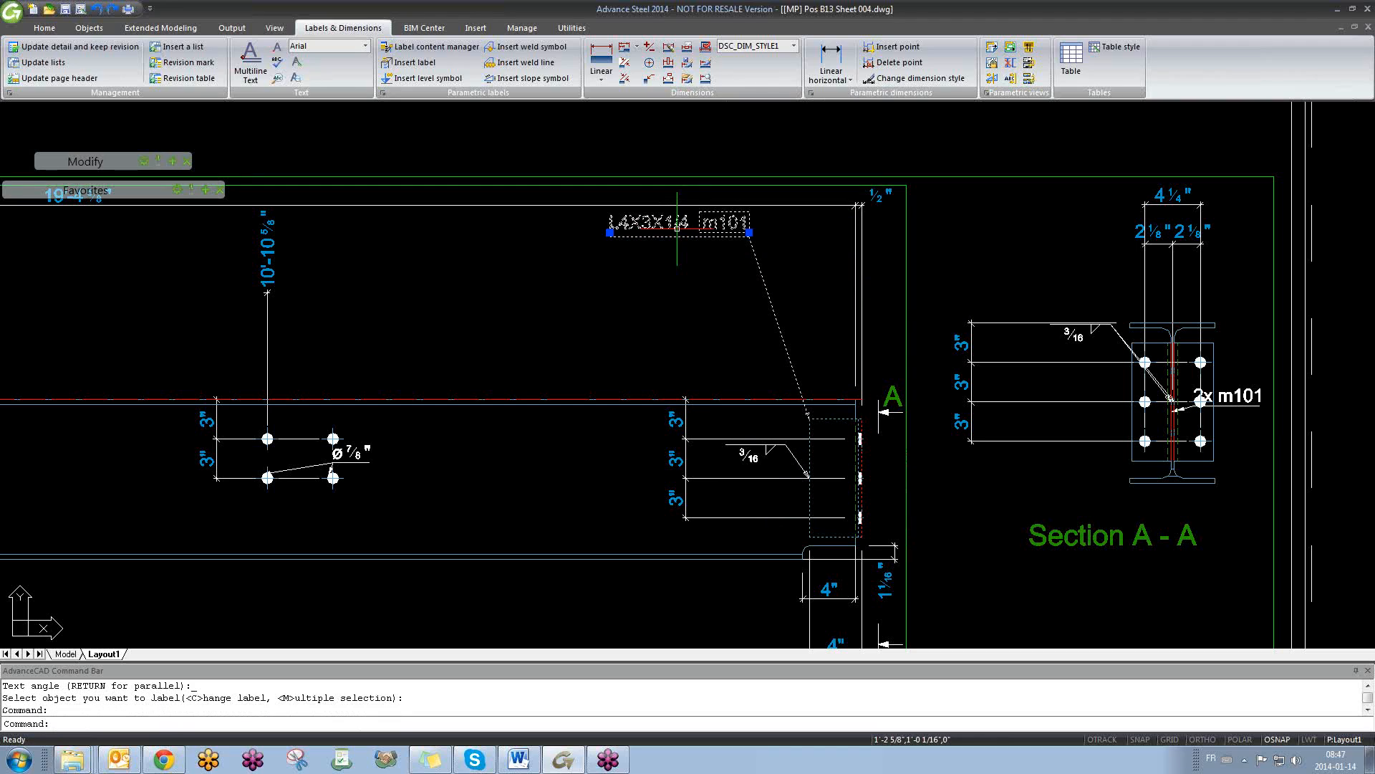
click(749, 232)
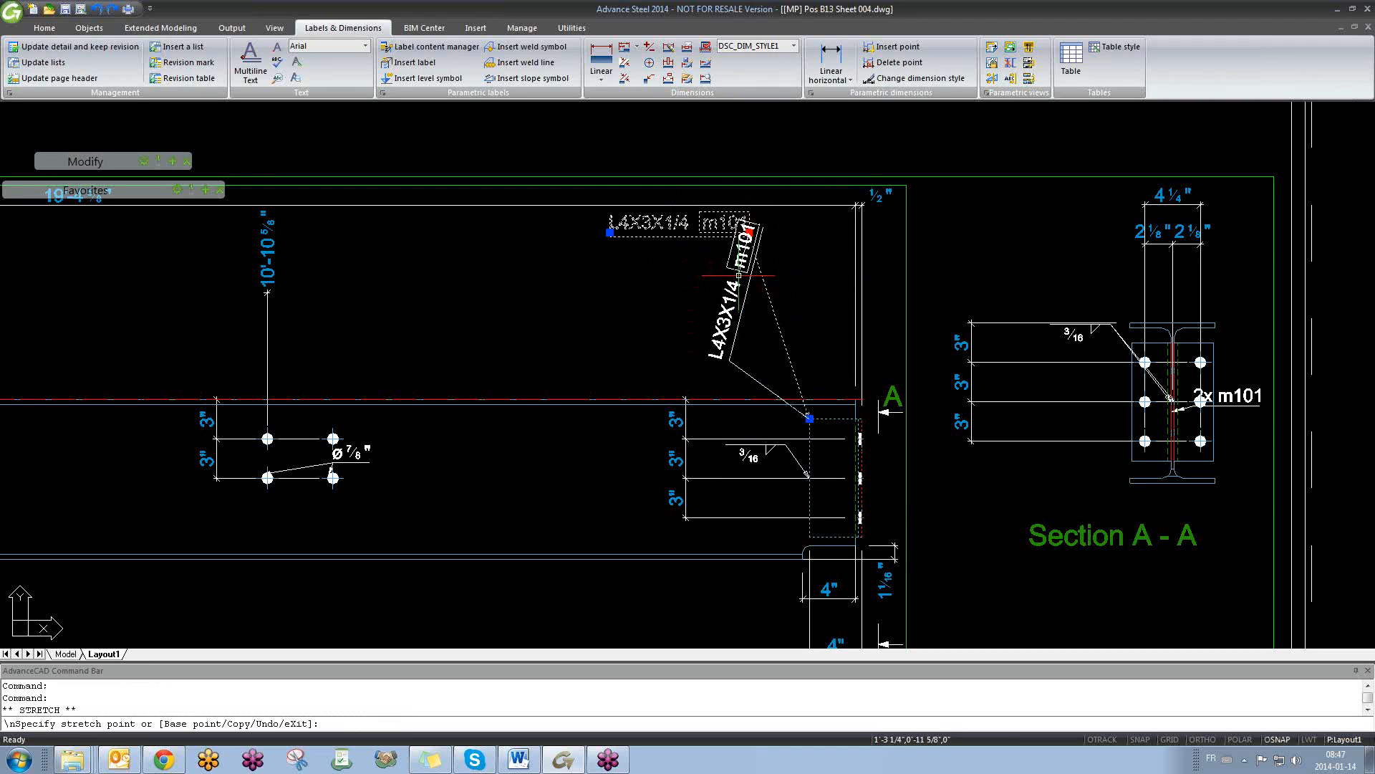
key(Escape)
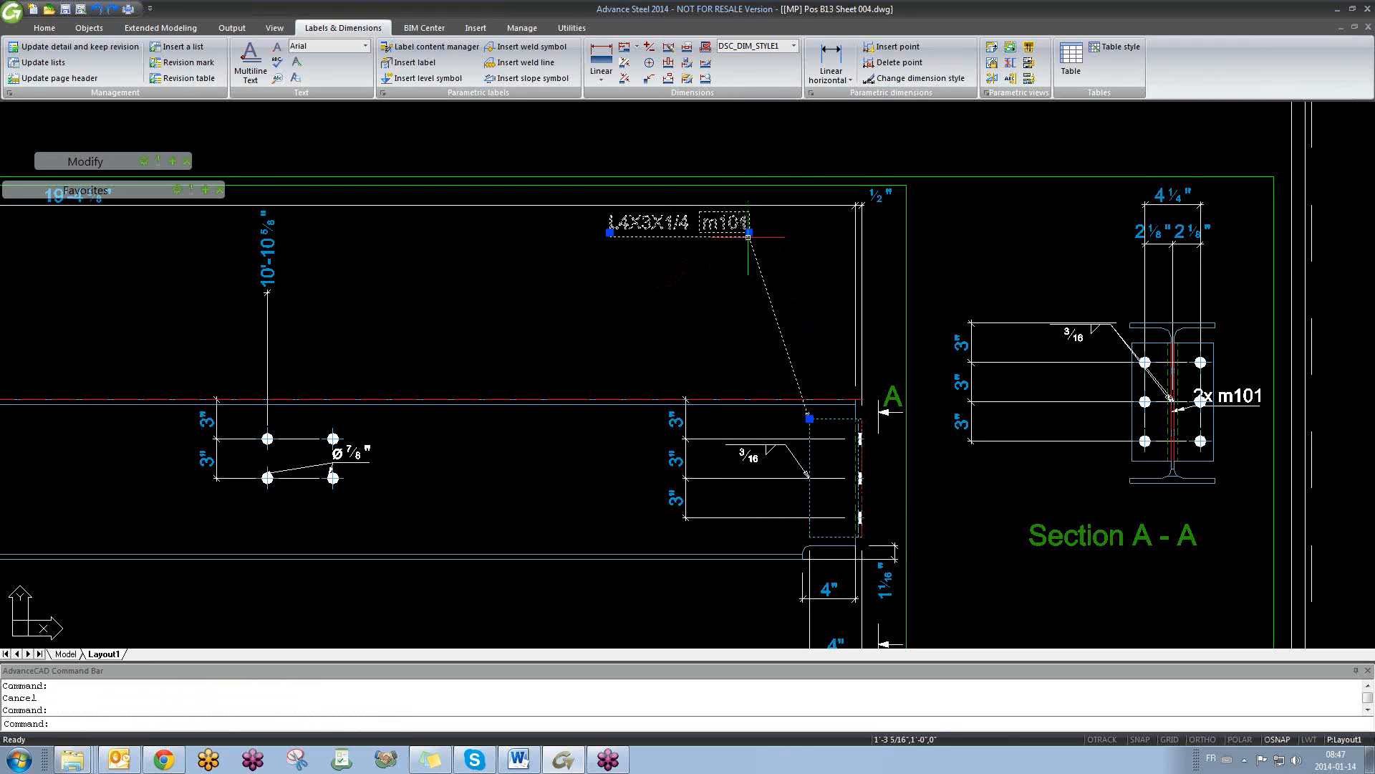
click(749, 233)
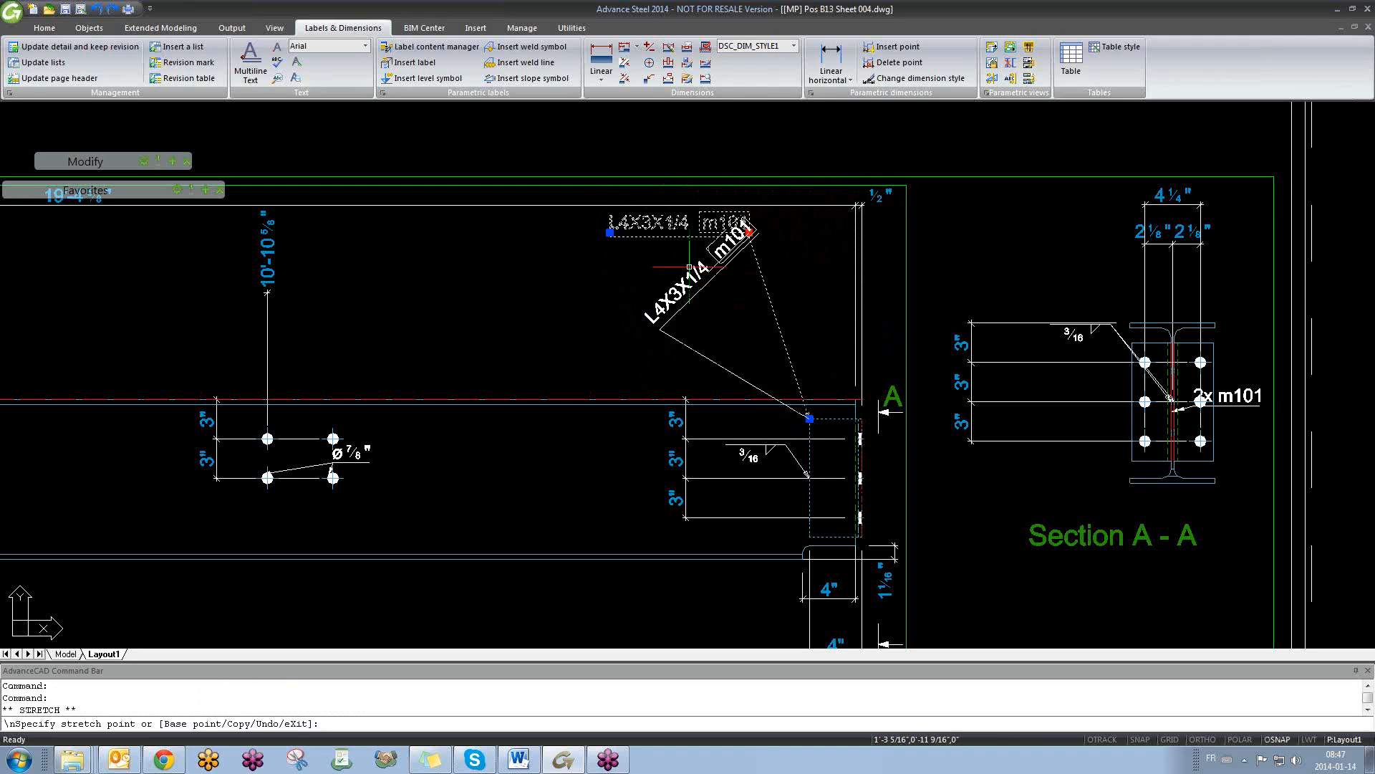
key(Escape)
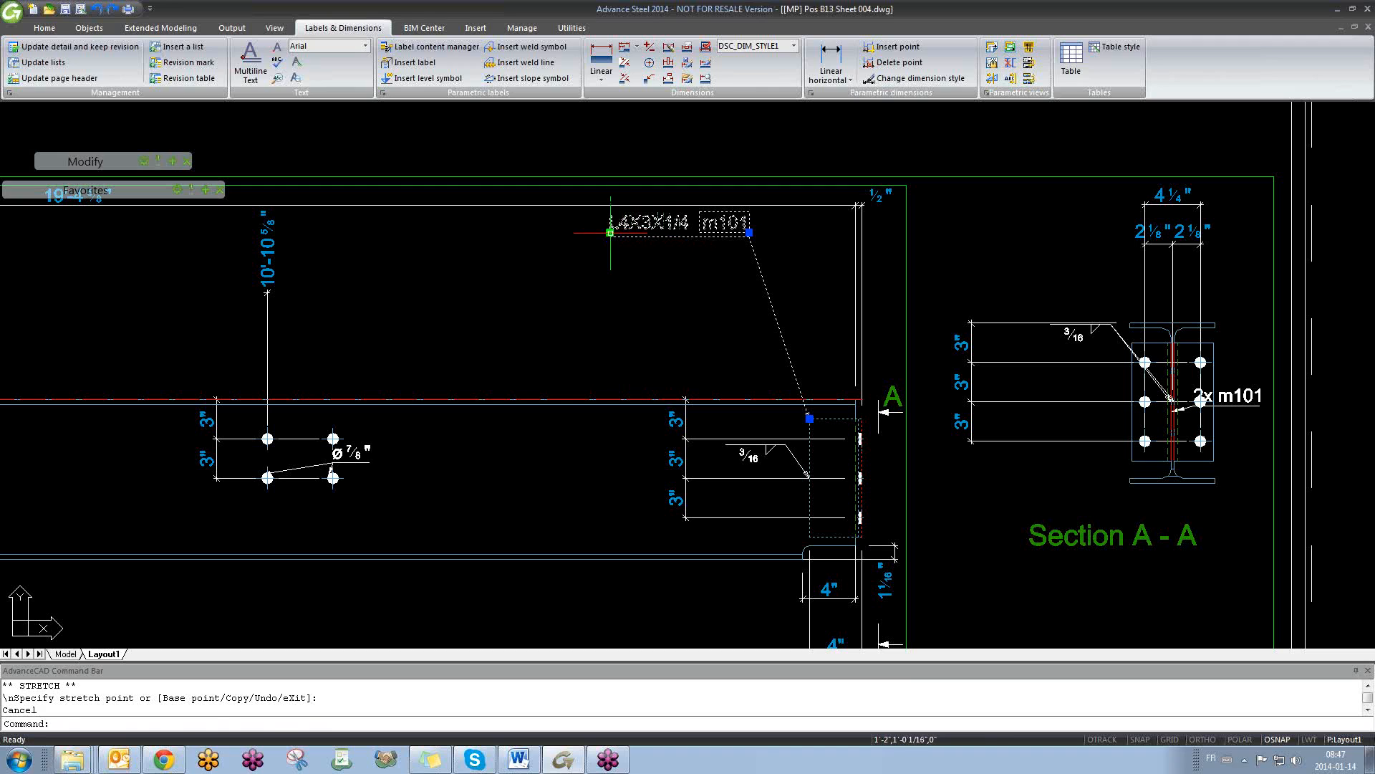
- Move the text of the L4X3X1/4 m101 label straight down to just above the beam's top flange
click(610, 233)
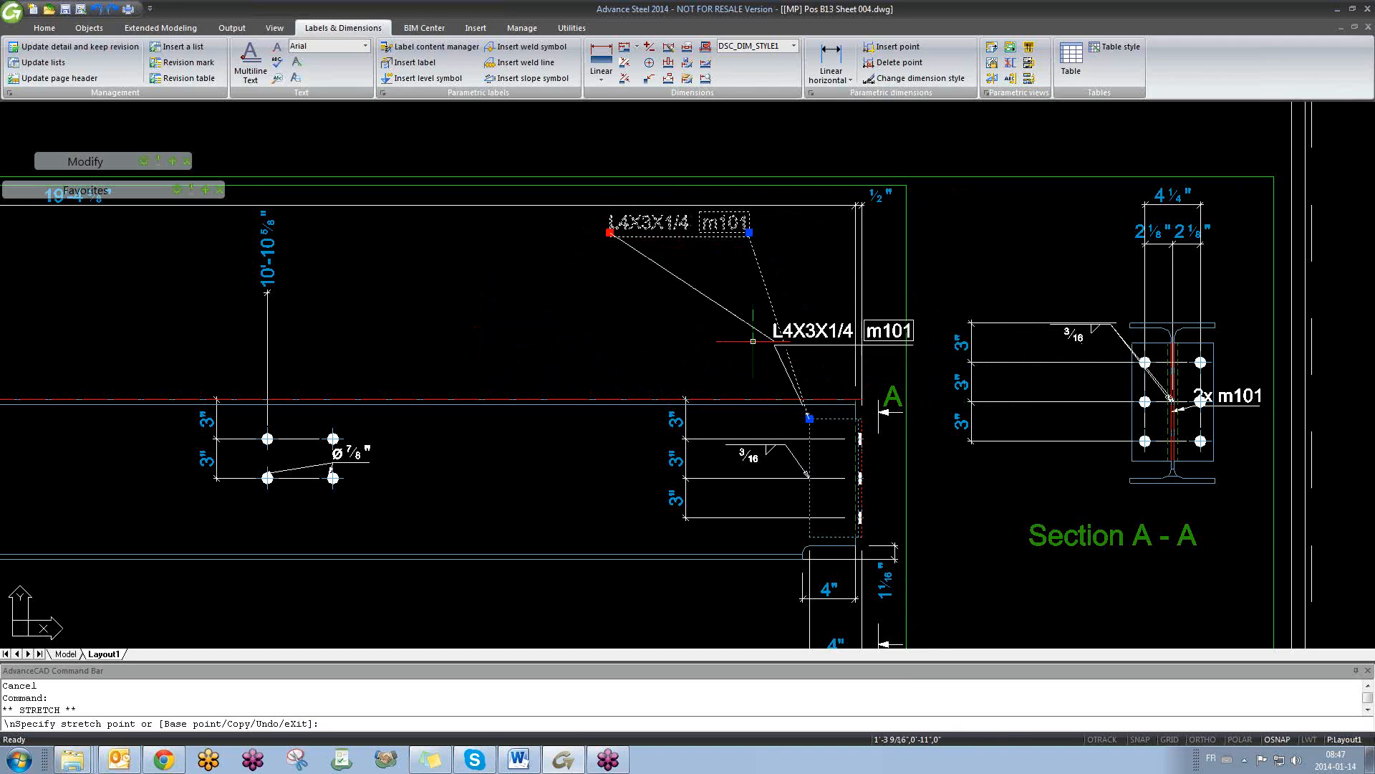
click(609, 352)
key(Escape)
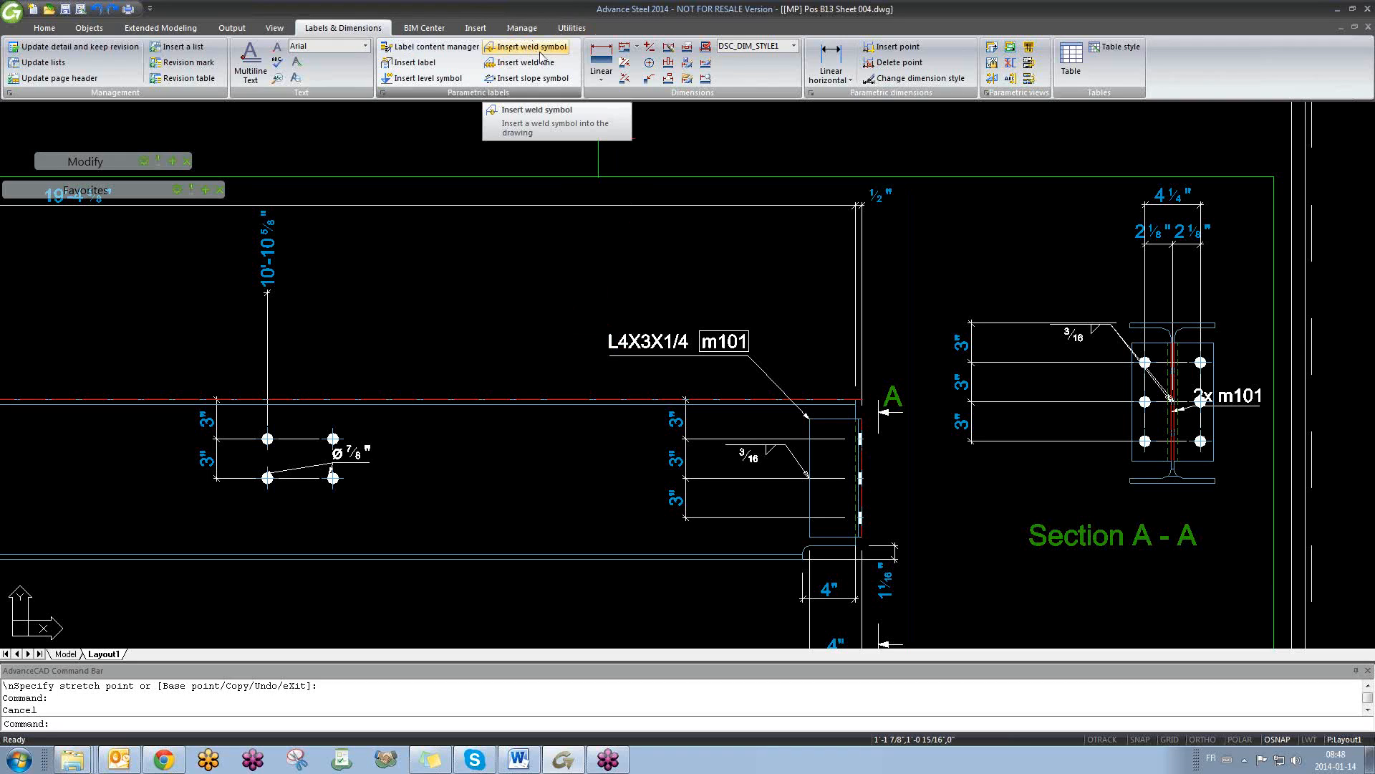
- Replace the clip angle's 3/16 weld symbol in the front view with a new one referenced to the middle of its left edge
click(768, 454)
key(Delete)
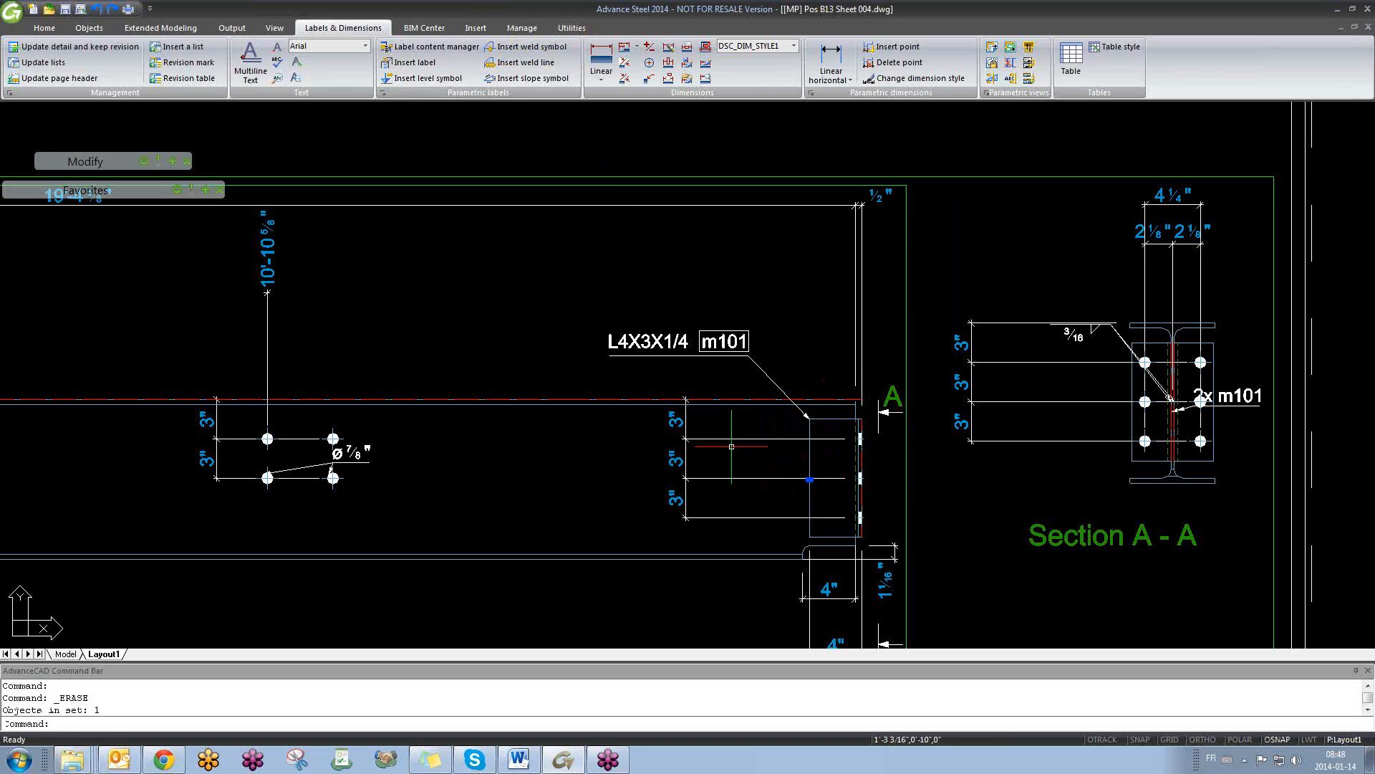
click(513, 50)
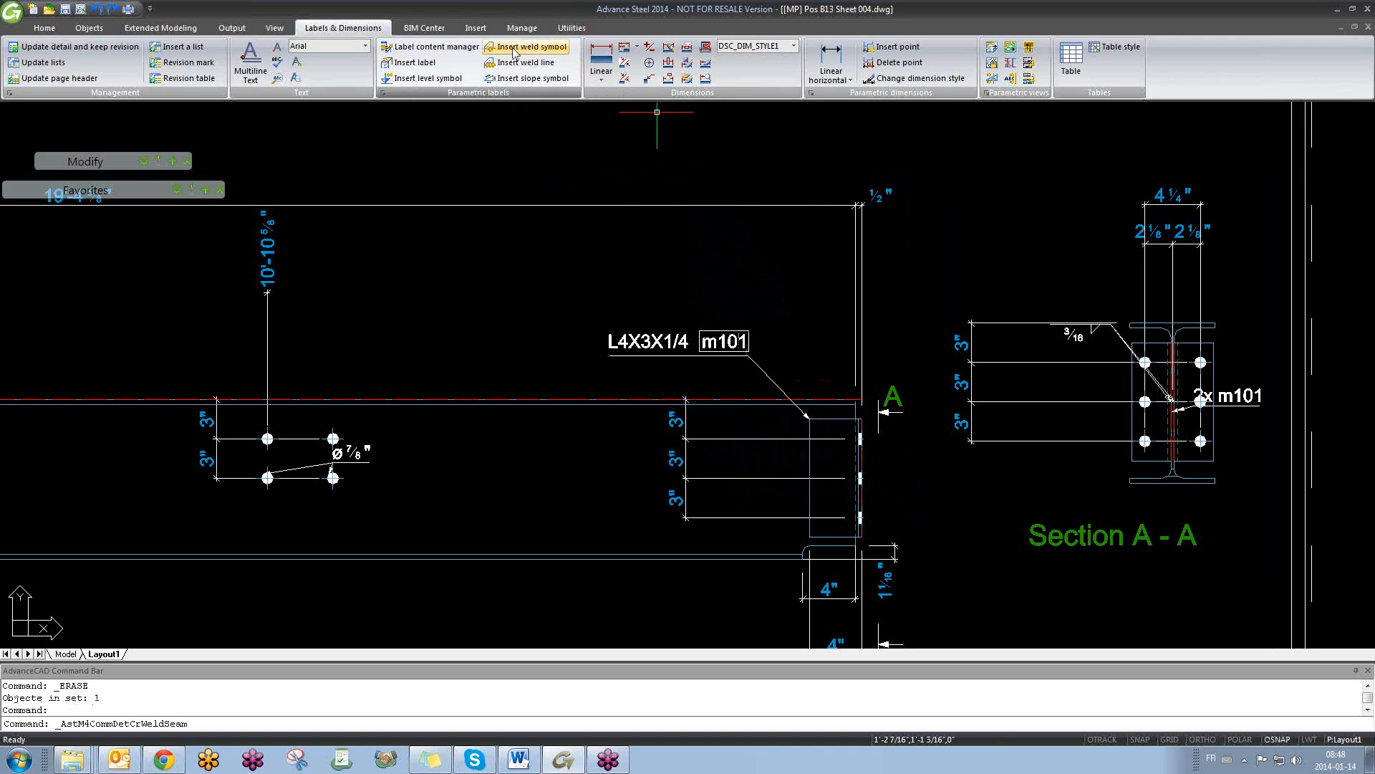
click(810, 462)
click(810, 477)
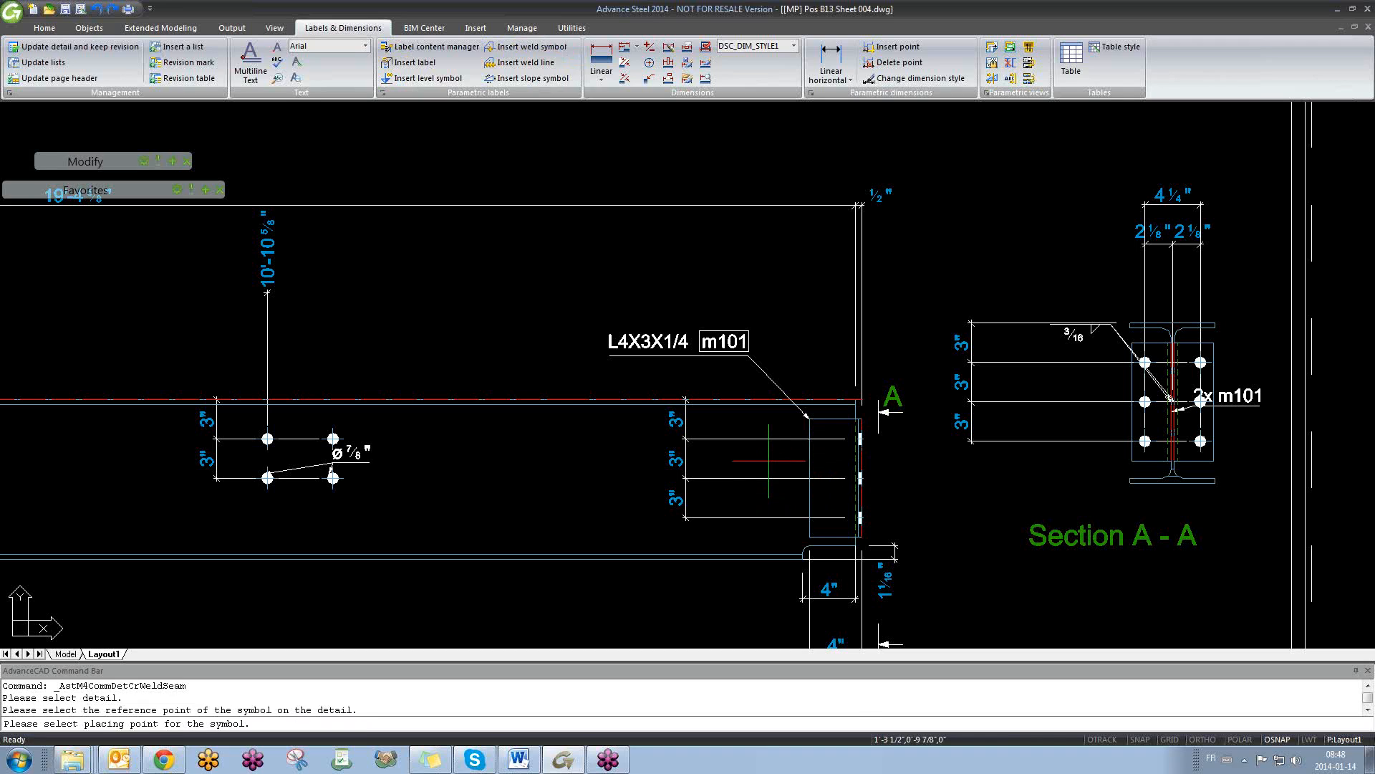
click(769, 460)
- Stretch the new weld symbol up and away from the clip angle so it sits between the horizontal dimension extension lines
scroll(816, 460, up, 5)
scroll(710, 473, up, 2)
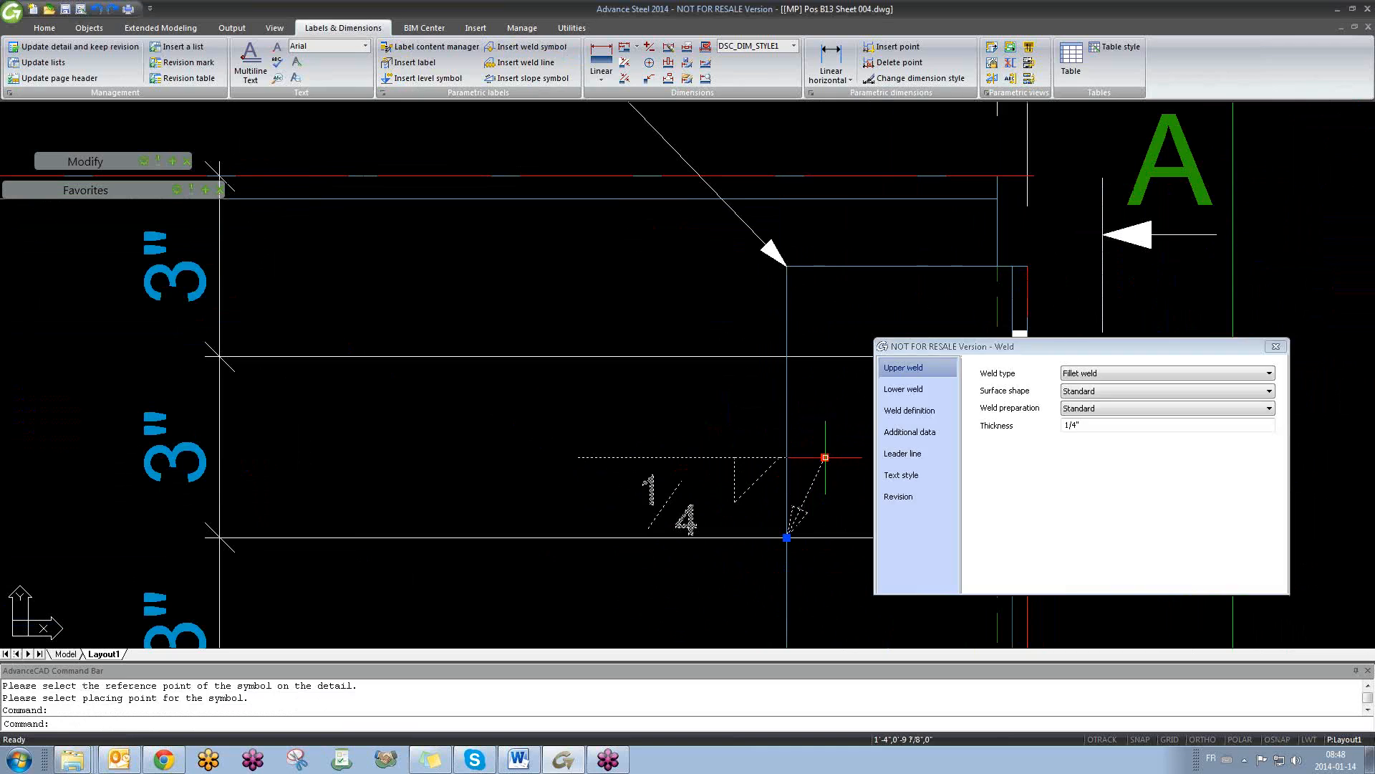
click(825, 457)
click(707, 411)
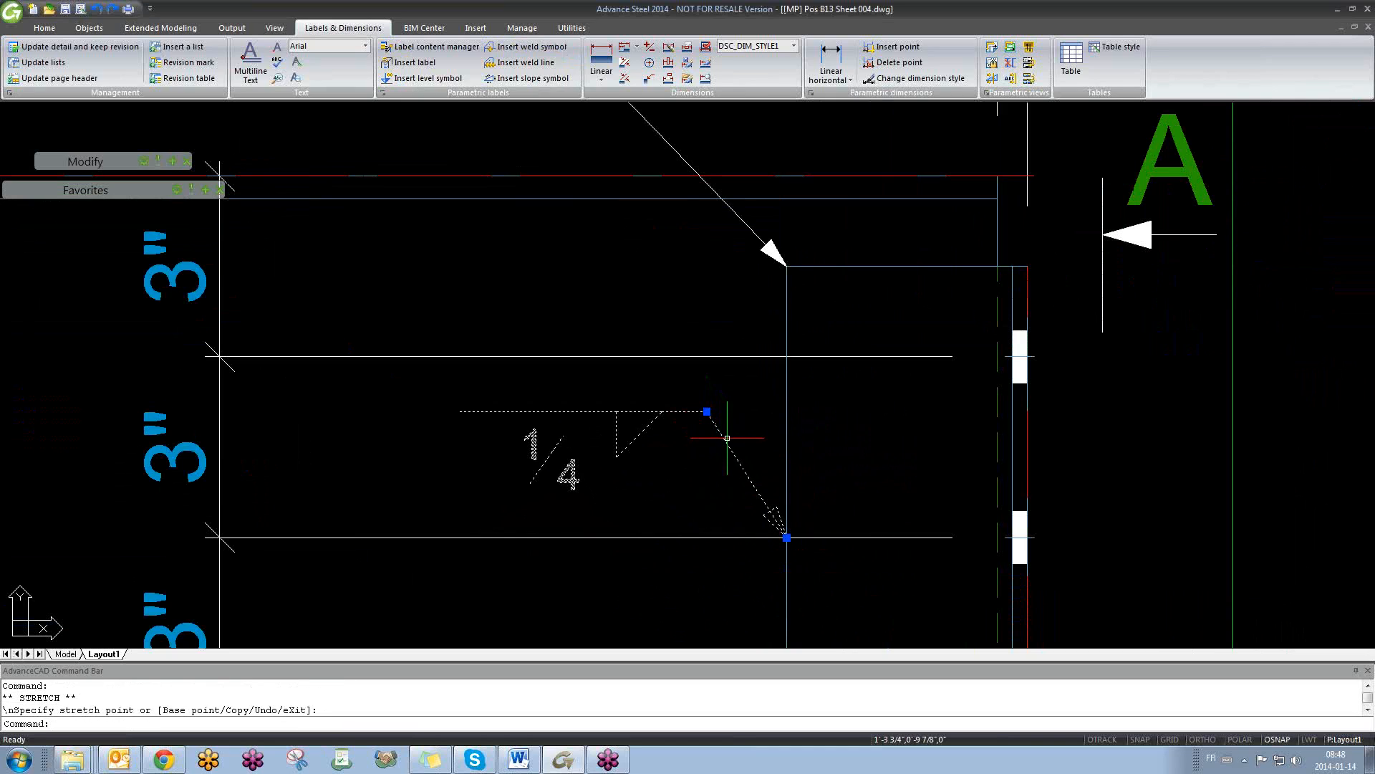
key(Escape)
- Open the new weld symbol's properties and review the available weld settings
scroll(678, 437, down, 3)
double_click(681, 432)
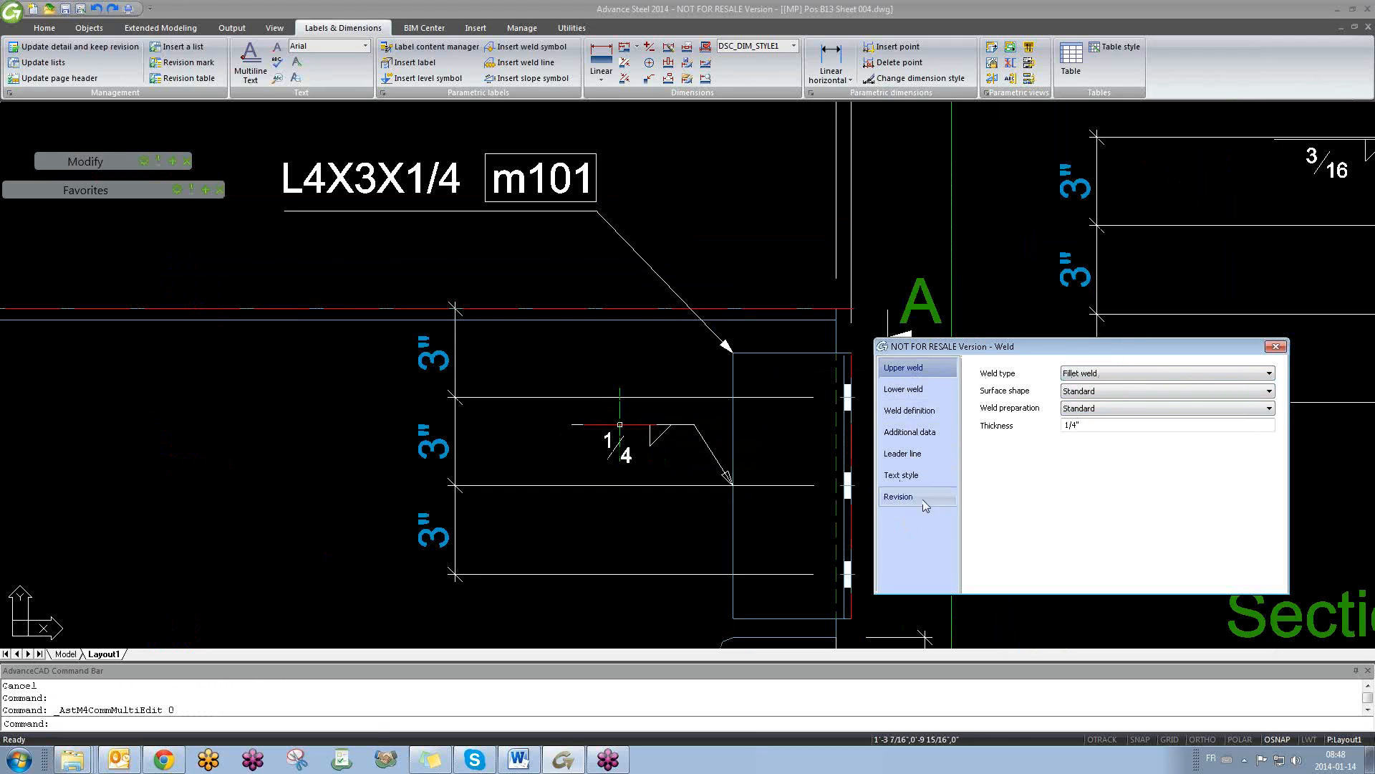
click(1275, 347)
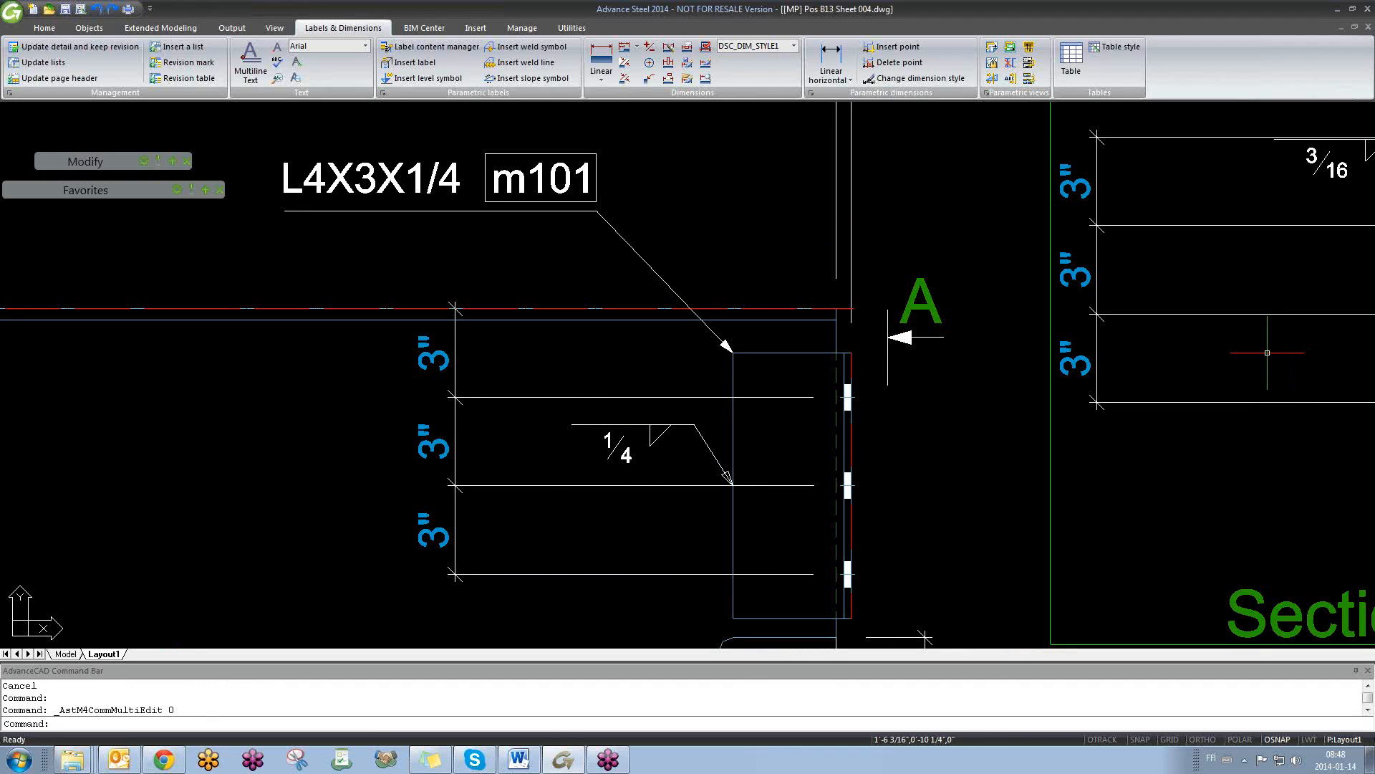
- Delete the vertical dimension chain beside the hole group at 10'-10 5/8" in the front view
click(715, 206)
click(691, 244)
scroll(746, 258, down, 5)
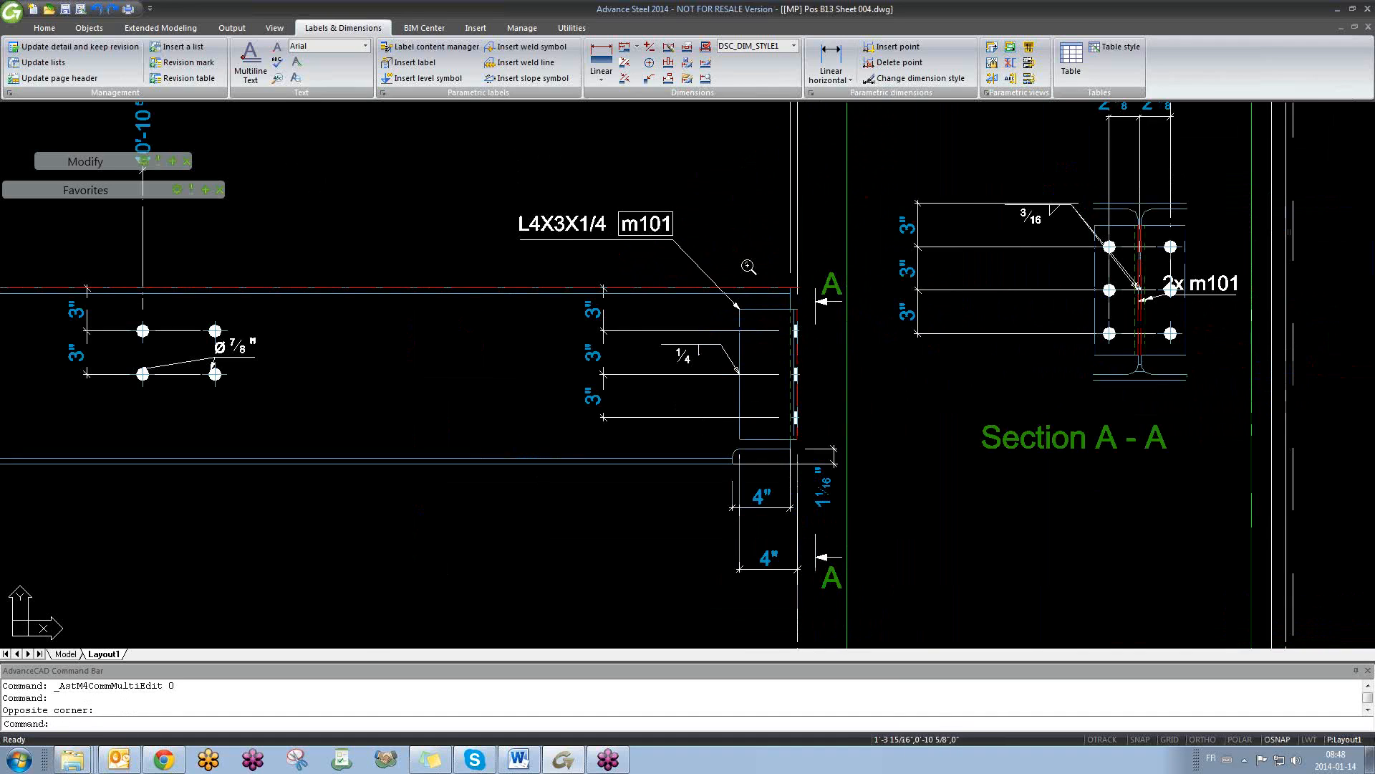
middle_drag(851, 365, 891, 382)
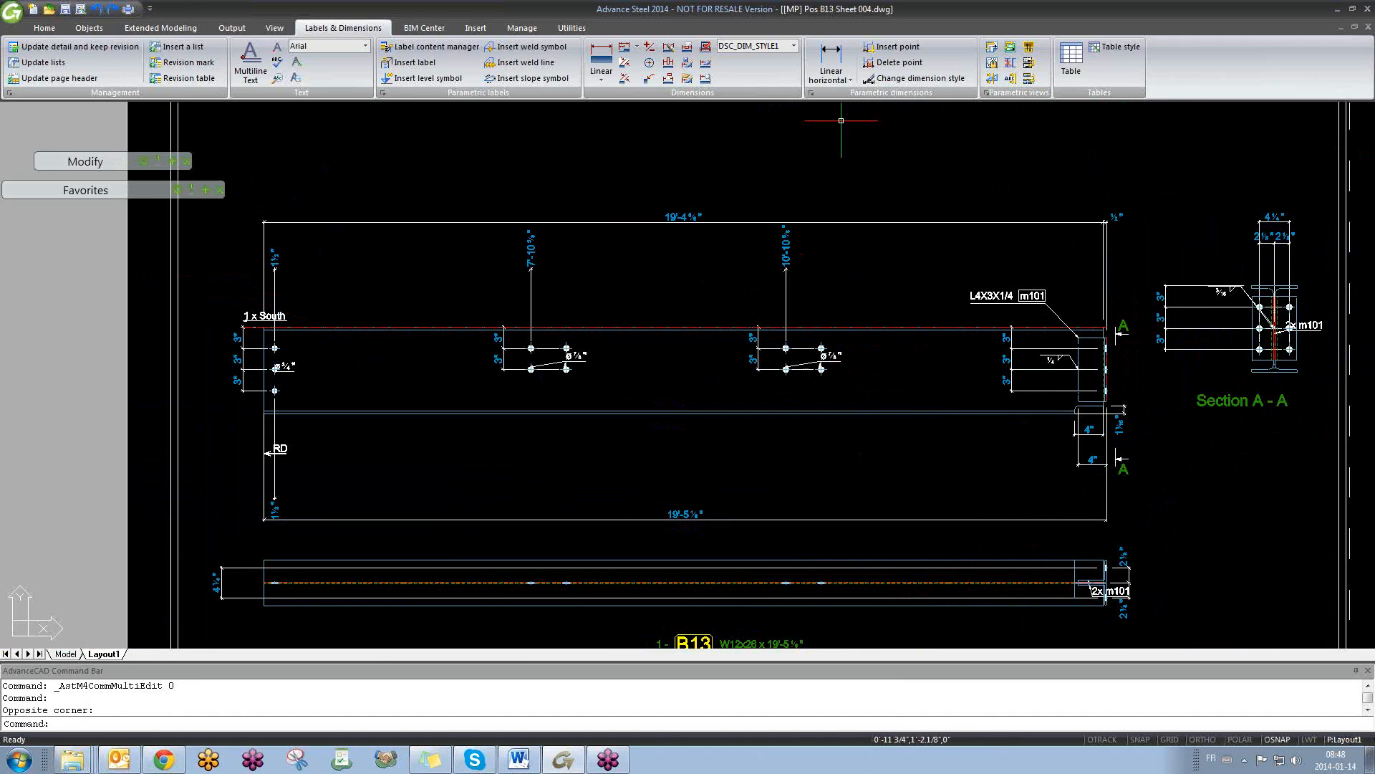
click(757, 344)
key(Delete)
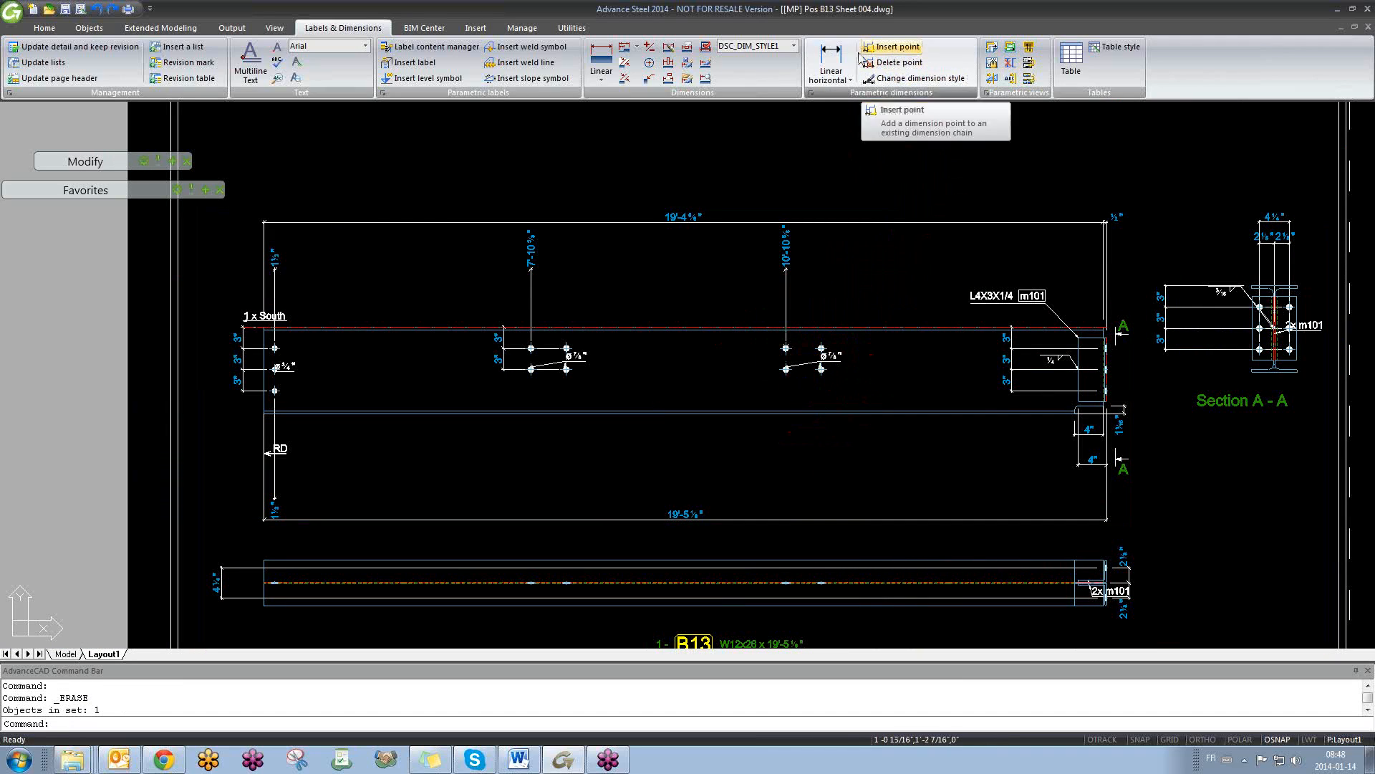
- Add a vertical parametric dimension chain from the beam's top edge to both hole rows of the group at 10'-10 5/8"
click(850, 80)
click(864, 135)
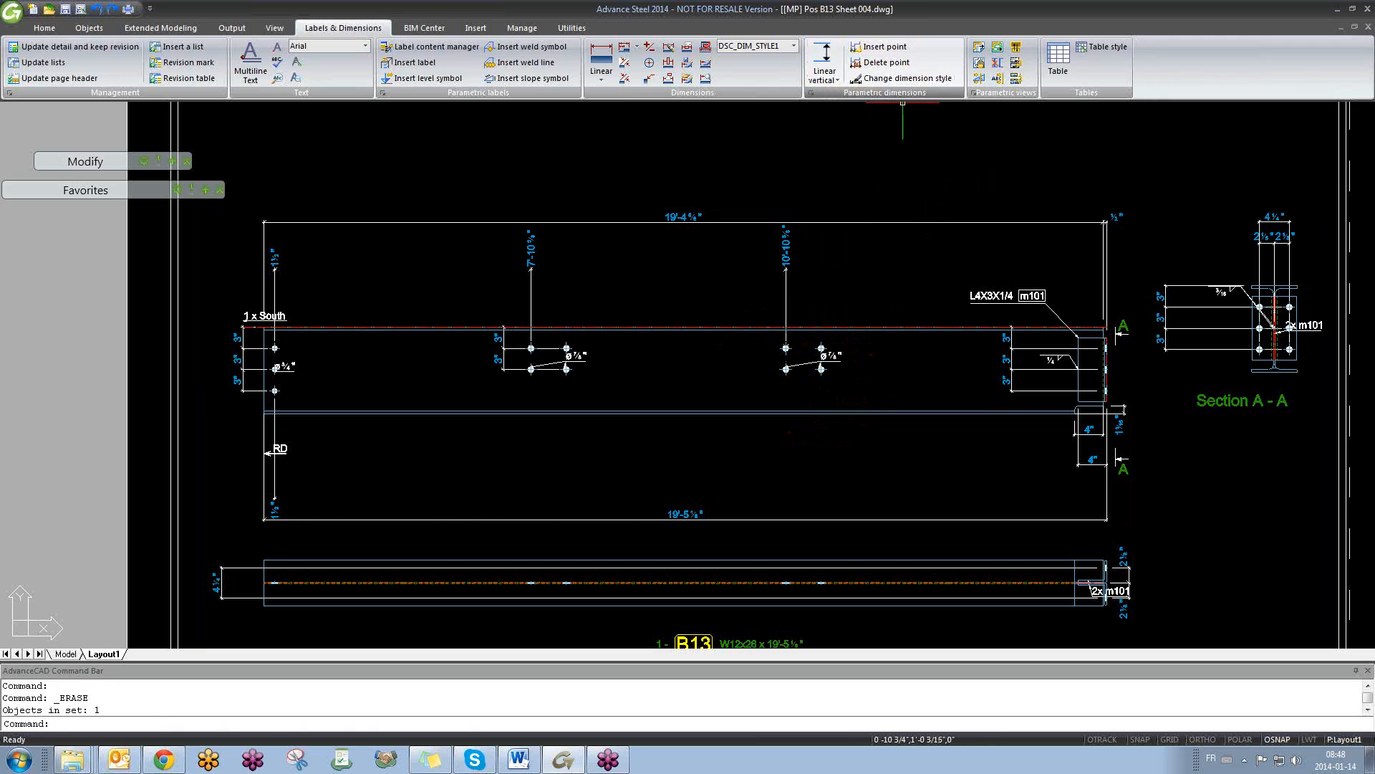
click(771, 328)
scroll(780, 340, up, 6)
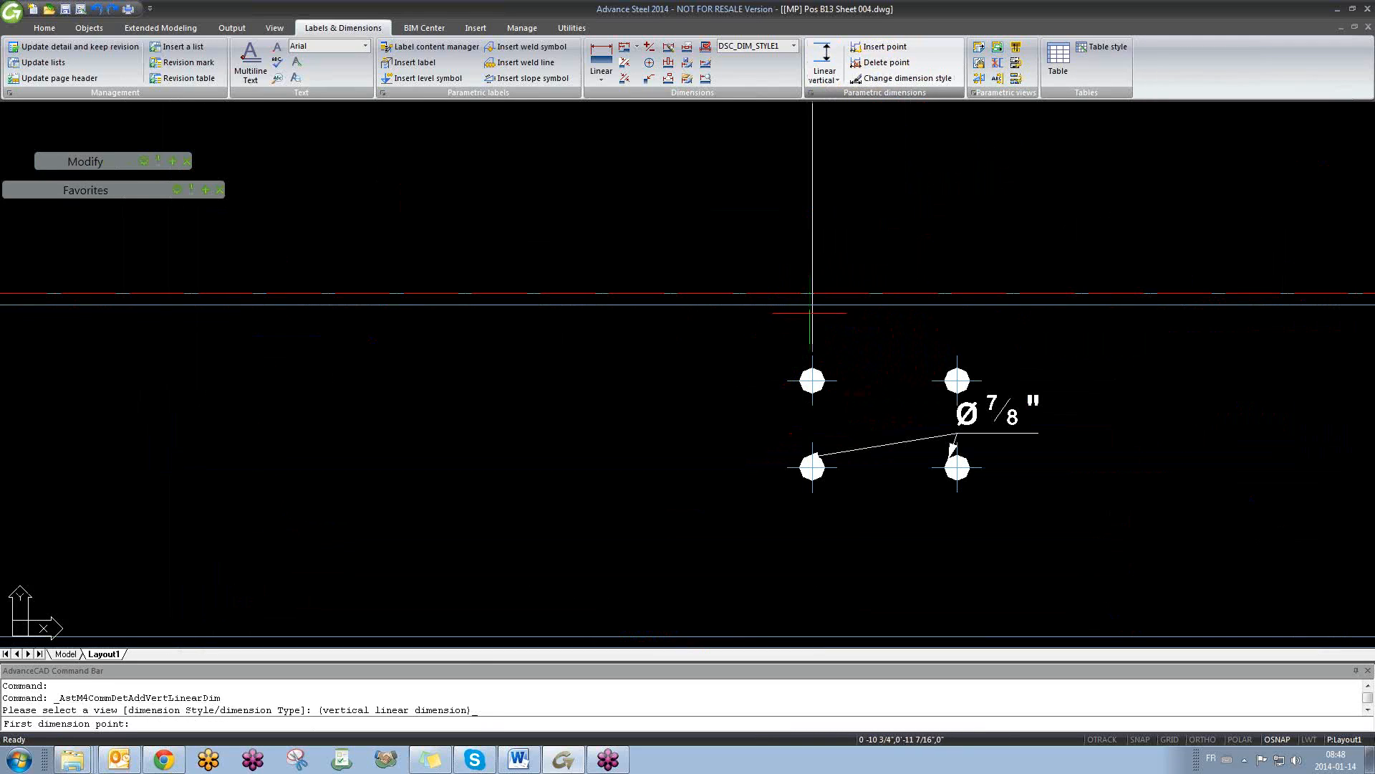
click(812, 292)
click(812, 380)
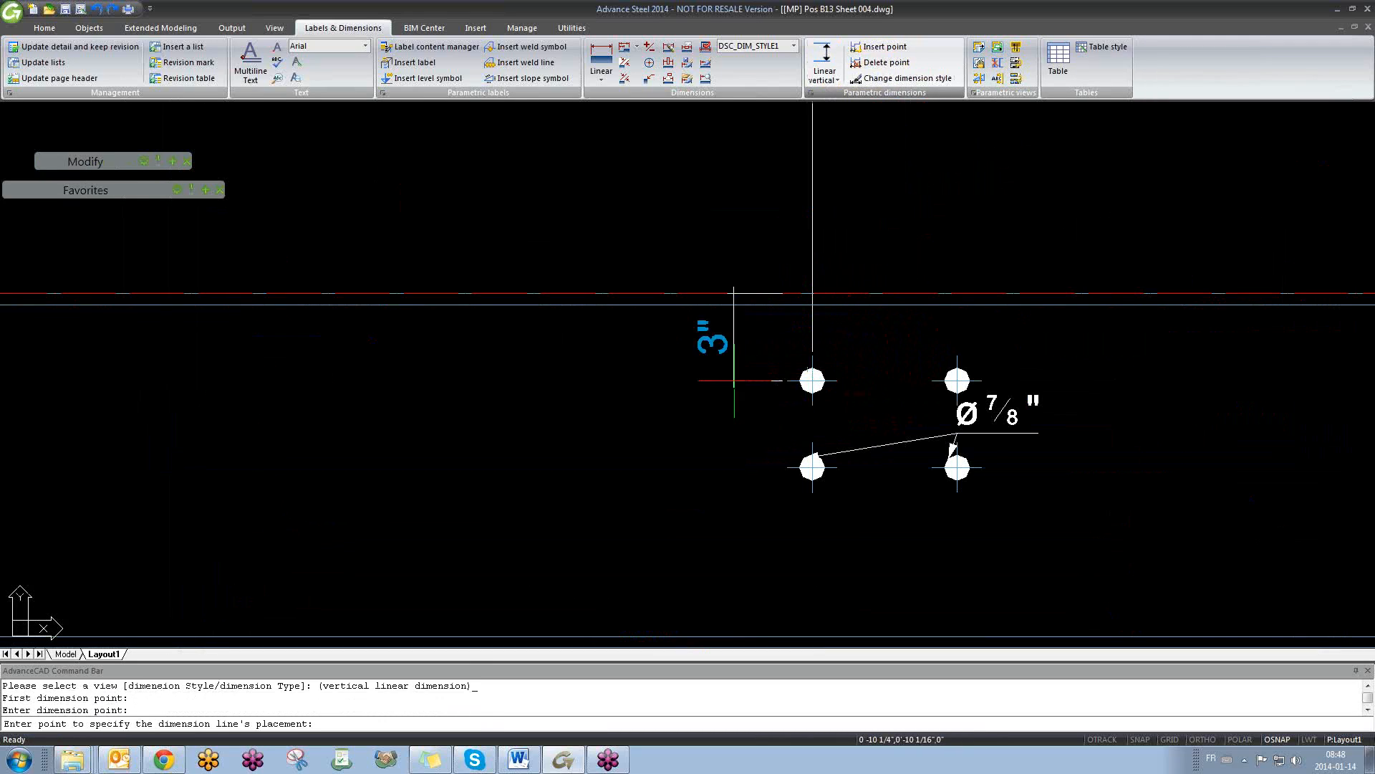
click(662, 337)
click(813, 467)
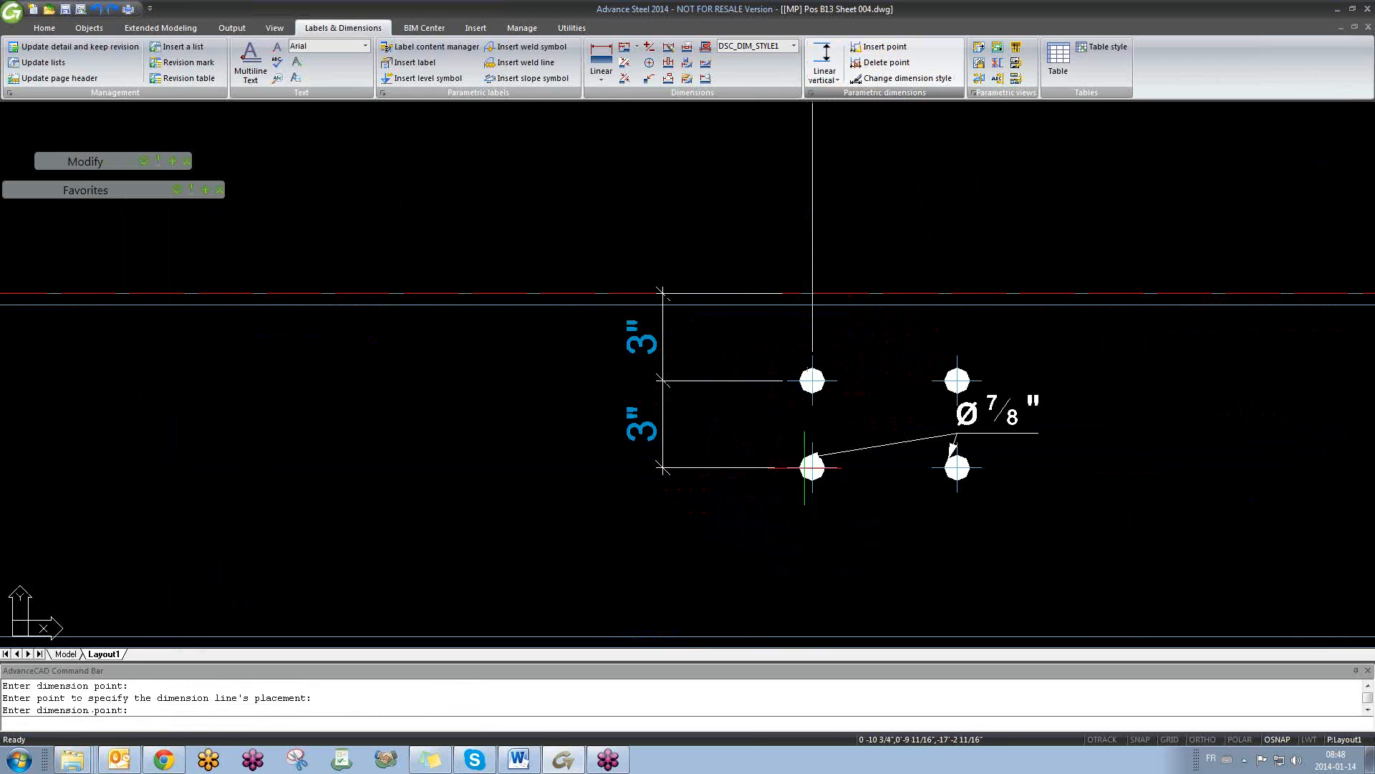
scroll(705, 444, down, 2)
scroll(705, 445, down, 2)
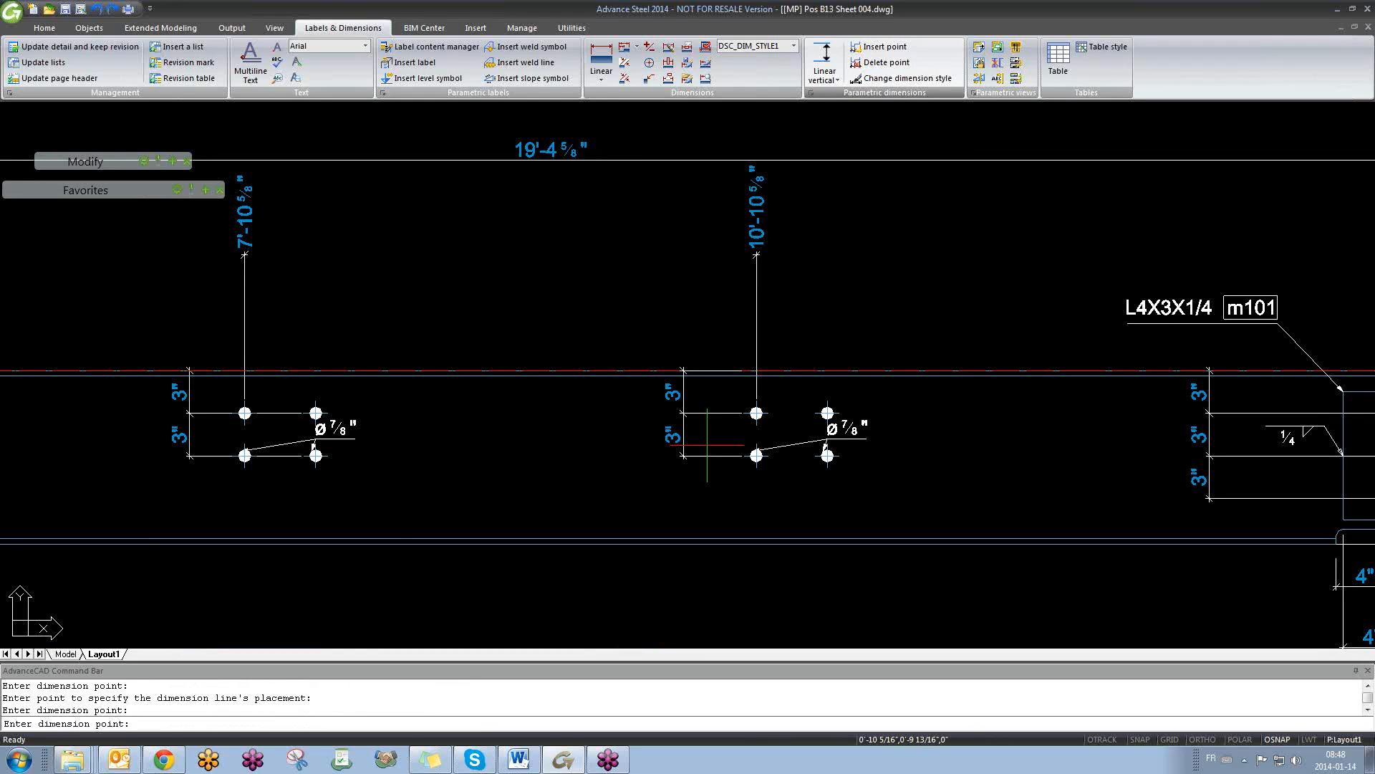
right_click(742, 508)
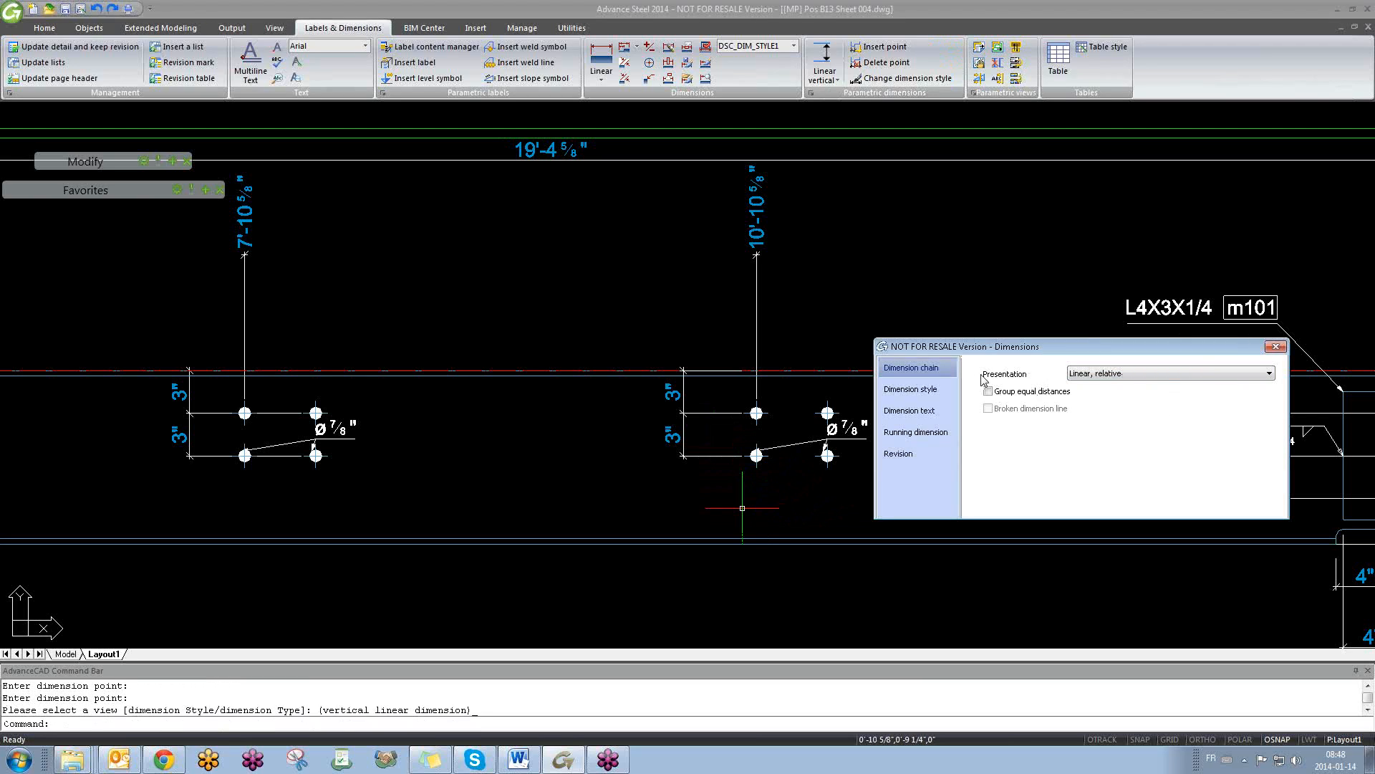
- Preview the available presentation types on the new vertical dimension chain, including Level, Absolute and Relative
click(1108, 380)
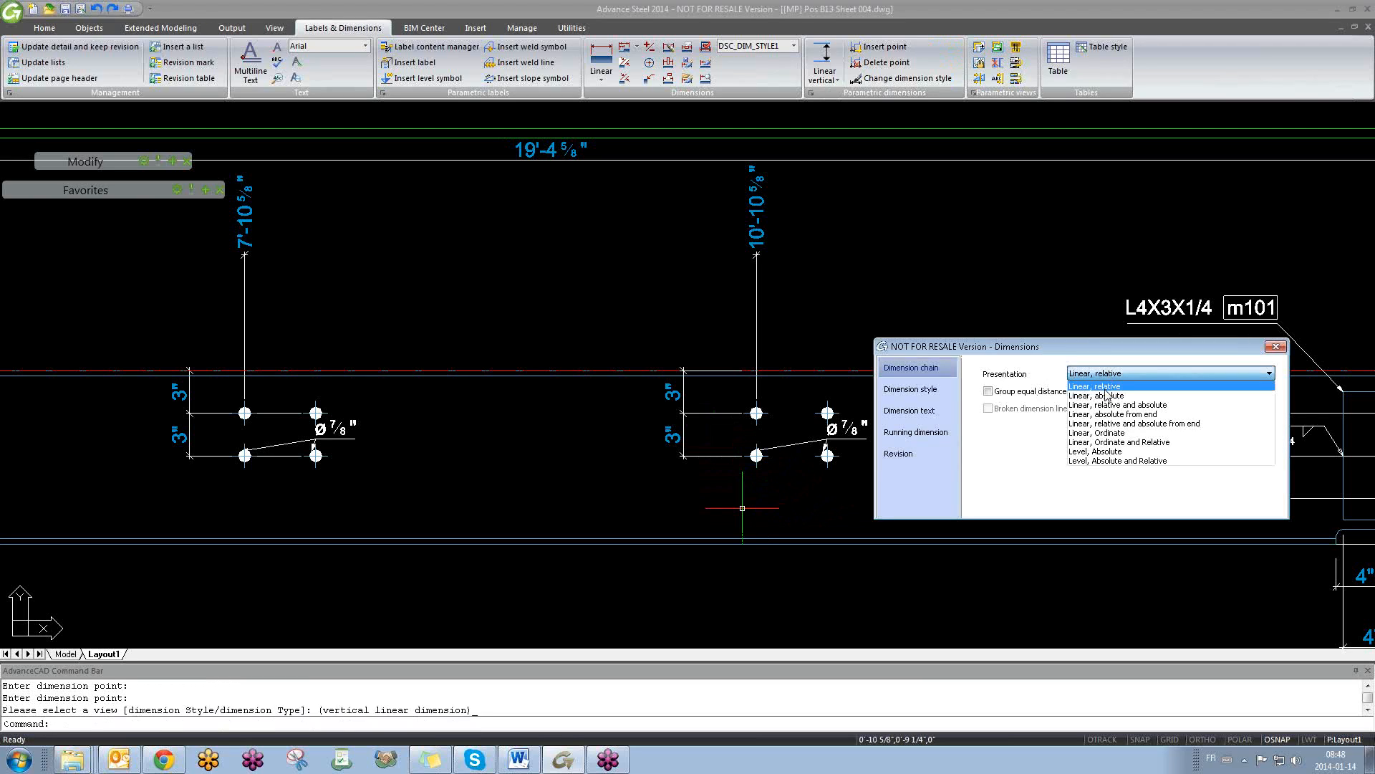
click(1108, 394)
key(Down)
key(Down)
key(Down)
key(Down)
key(Down)
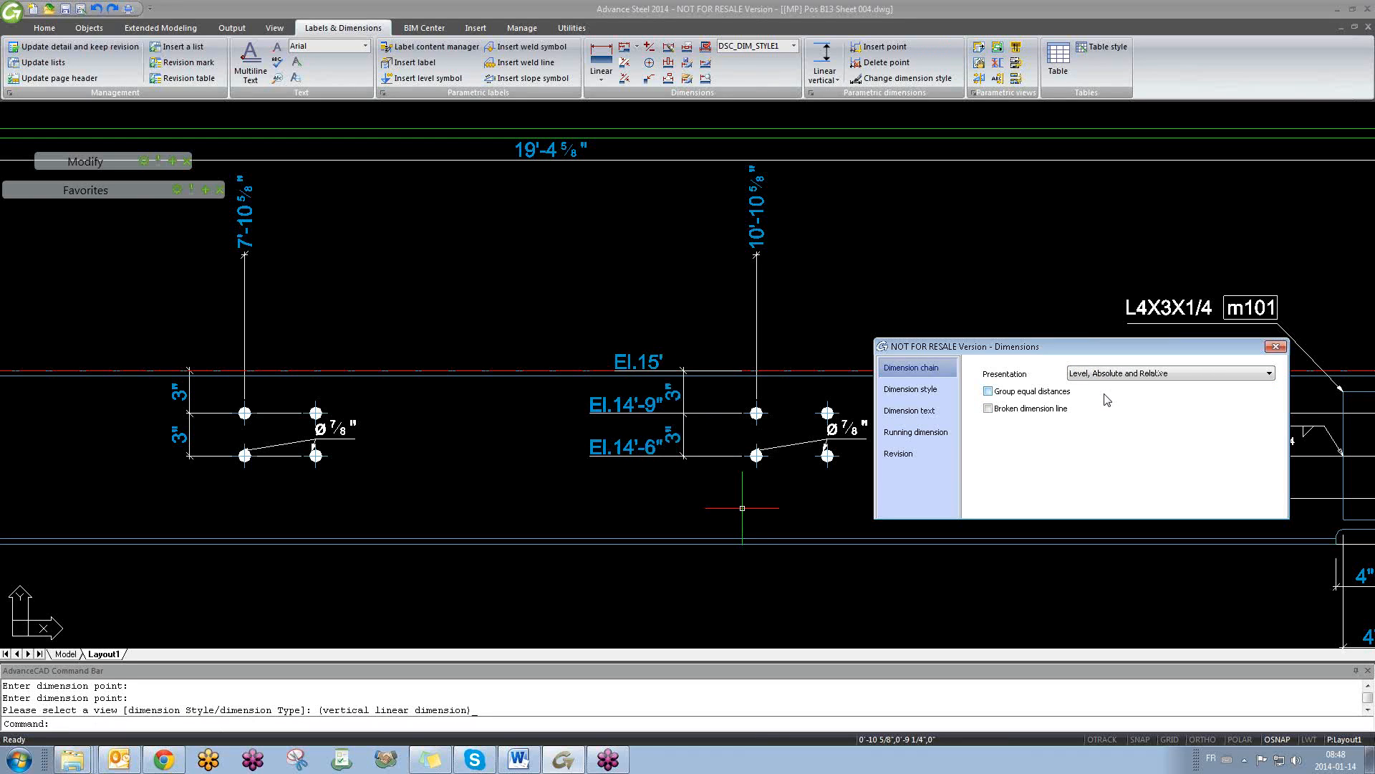
key(Up)
key(Up)
key(Up)
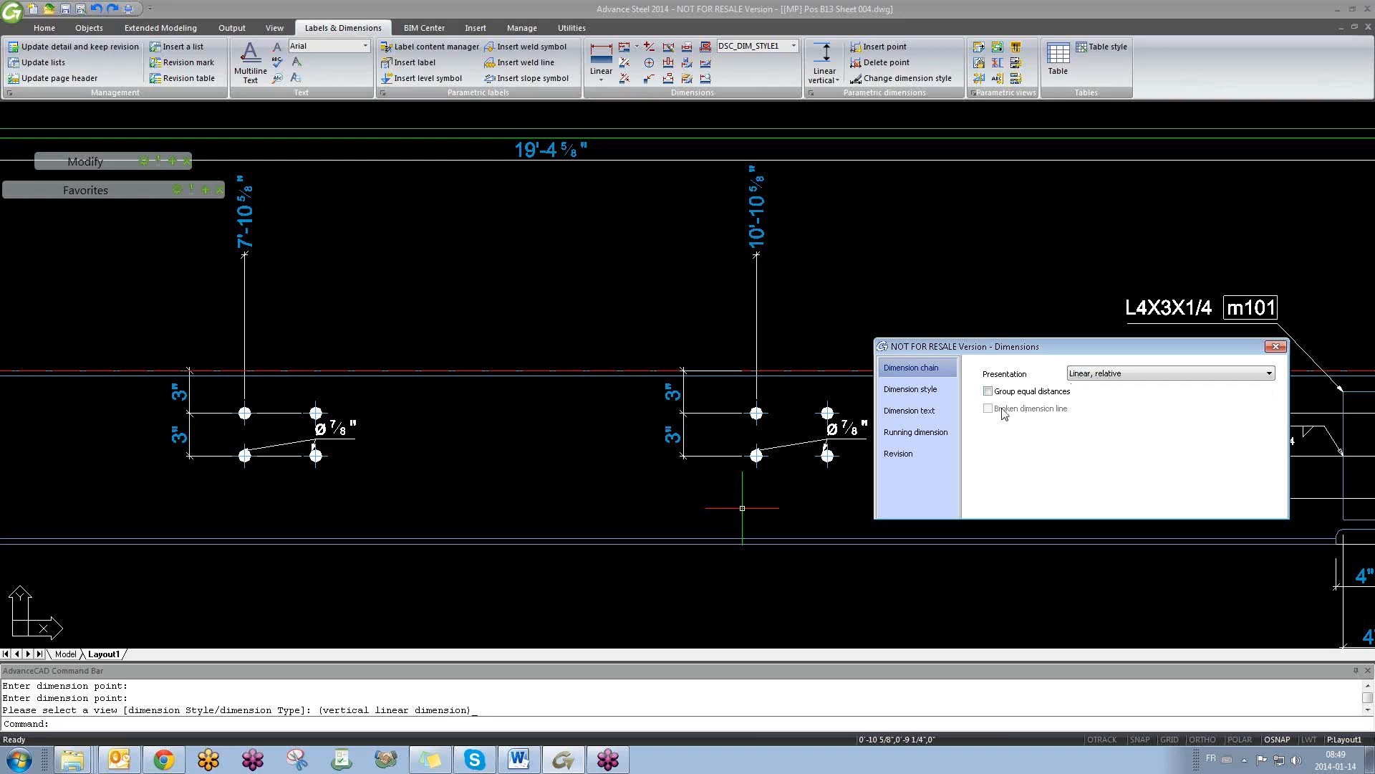
- Set the new dimension chain's presentation to Linear, absolute and close its properties
click(1102, 376)
click(1103, 382)
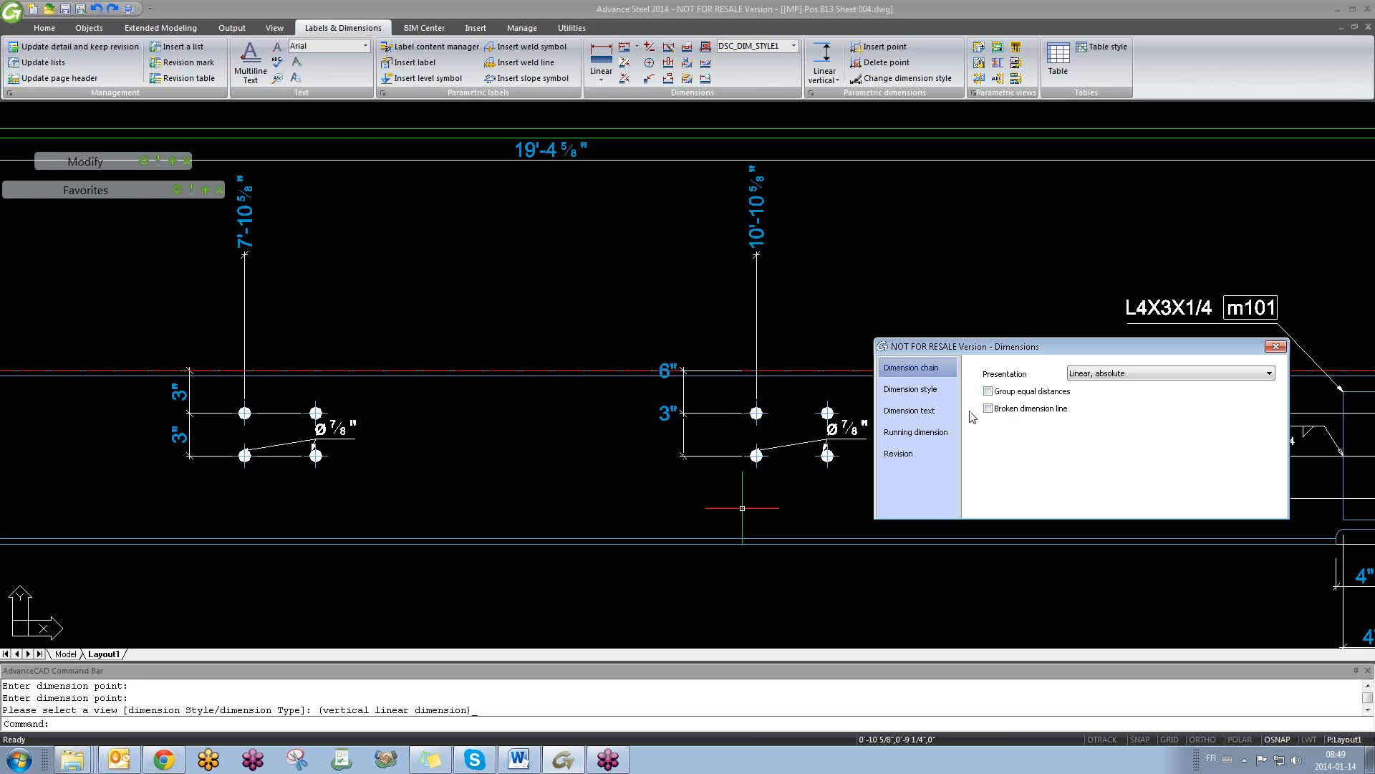
click(1276, 348)
middle_drag(721, 354, 728, 378)
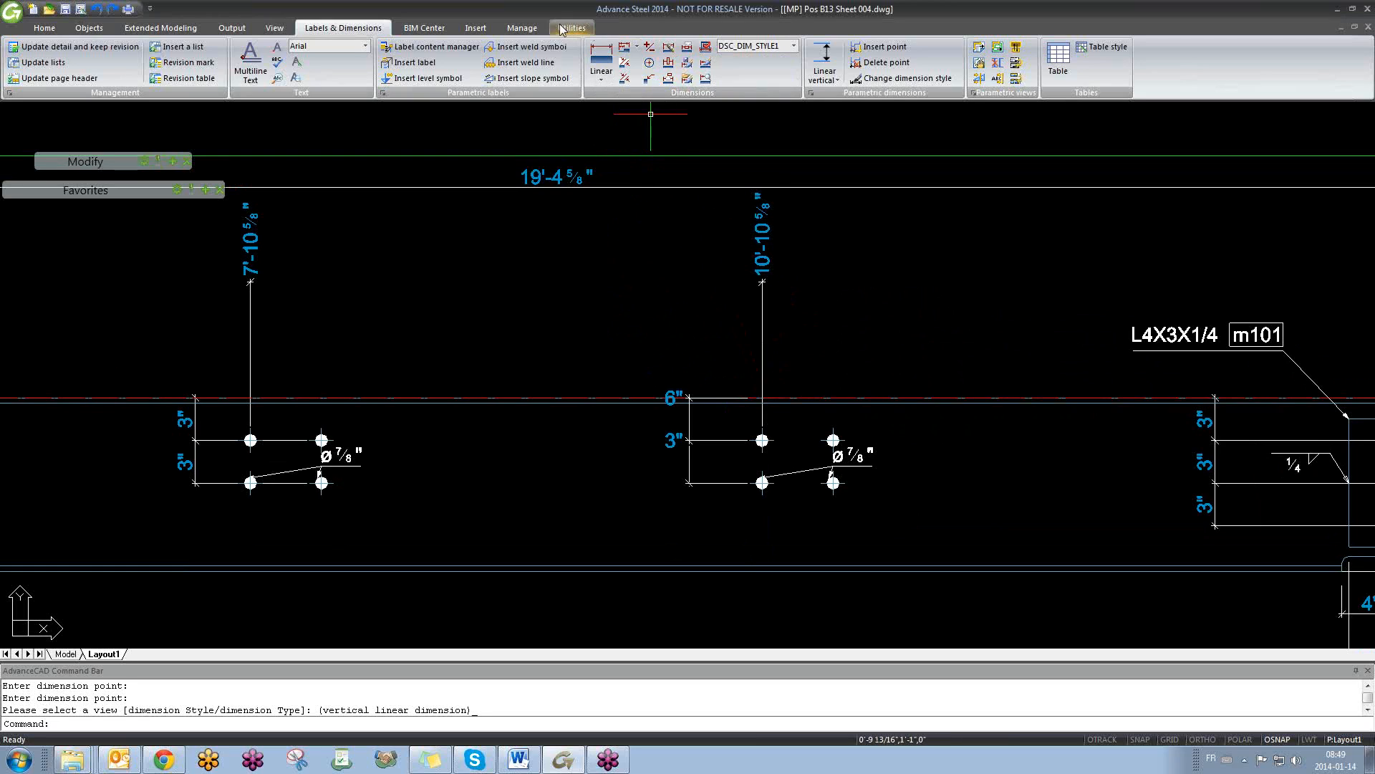
- Insert points for the clip angle's top and bottom corners, the cope edge and the beam's bottom edge into the clip angle's vertical dimension chain
click(888, 48)
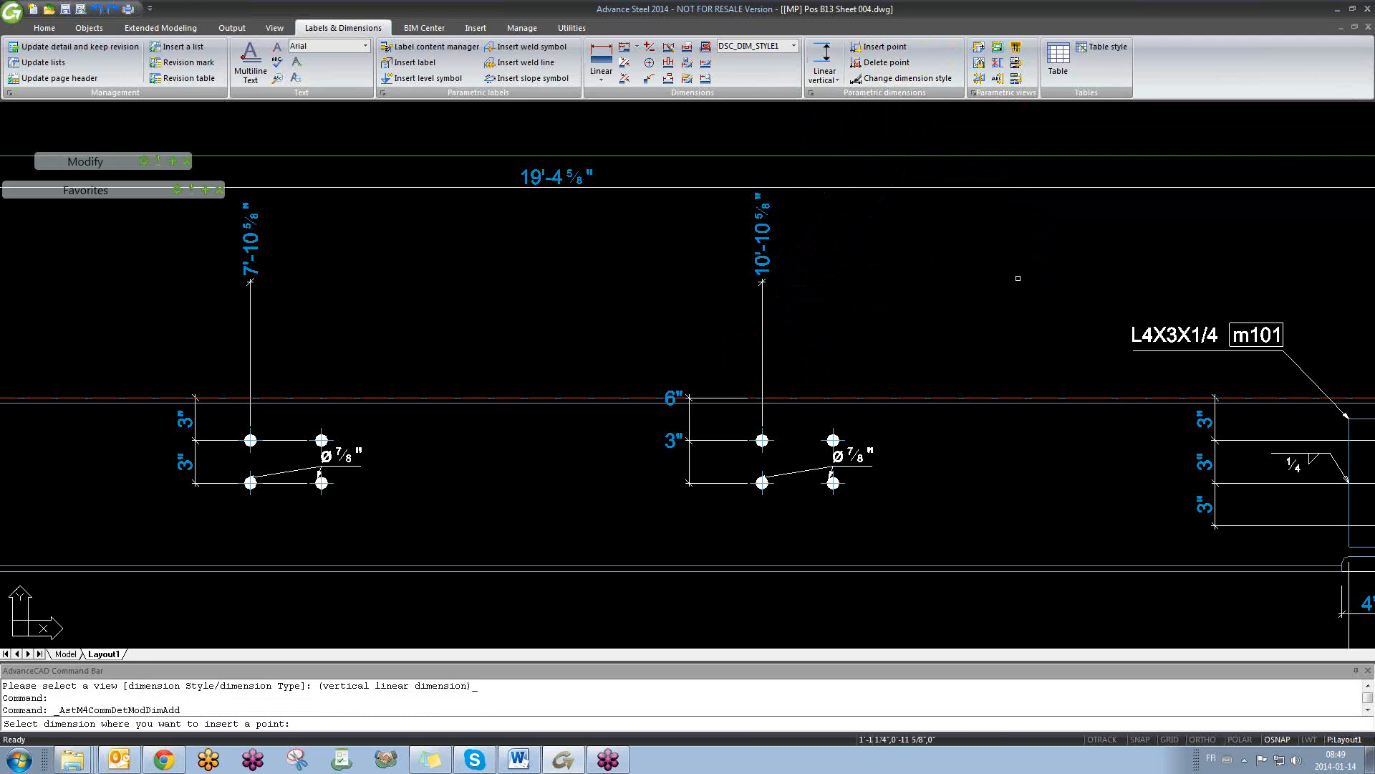
scroll(793, 414, up, 2)
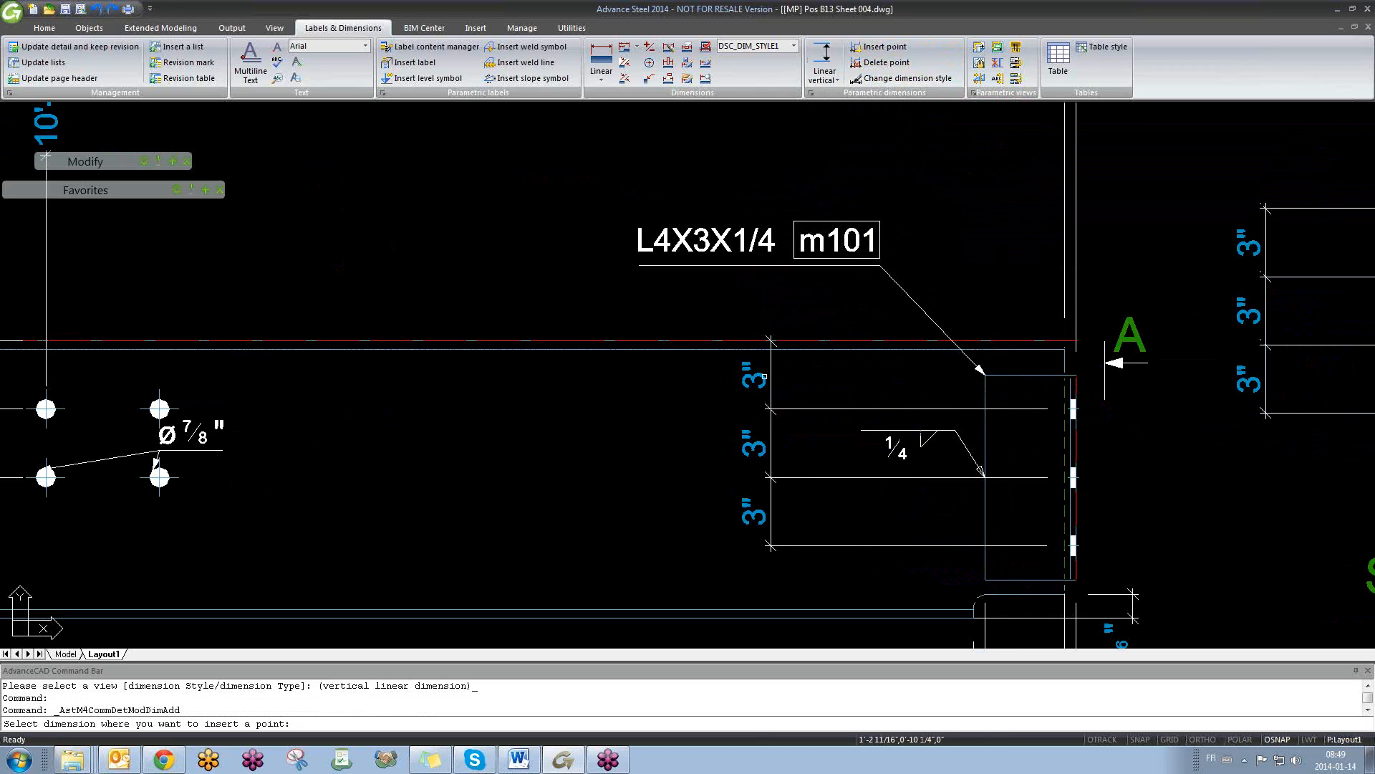
click(765, 375)
key(Return)
click(985, 373)
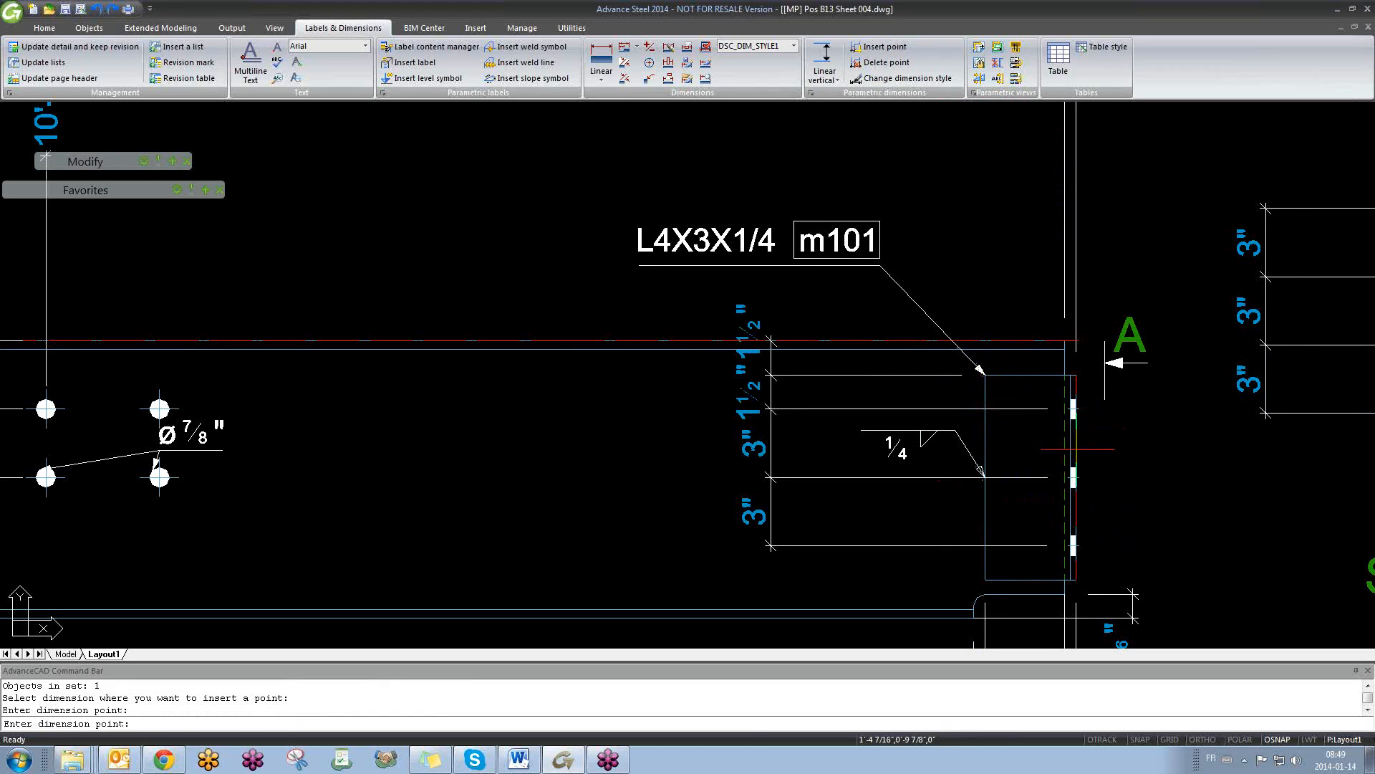
click(985, 580)
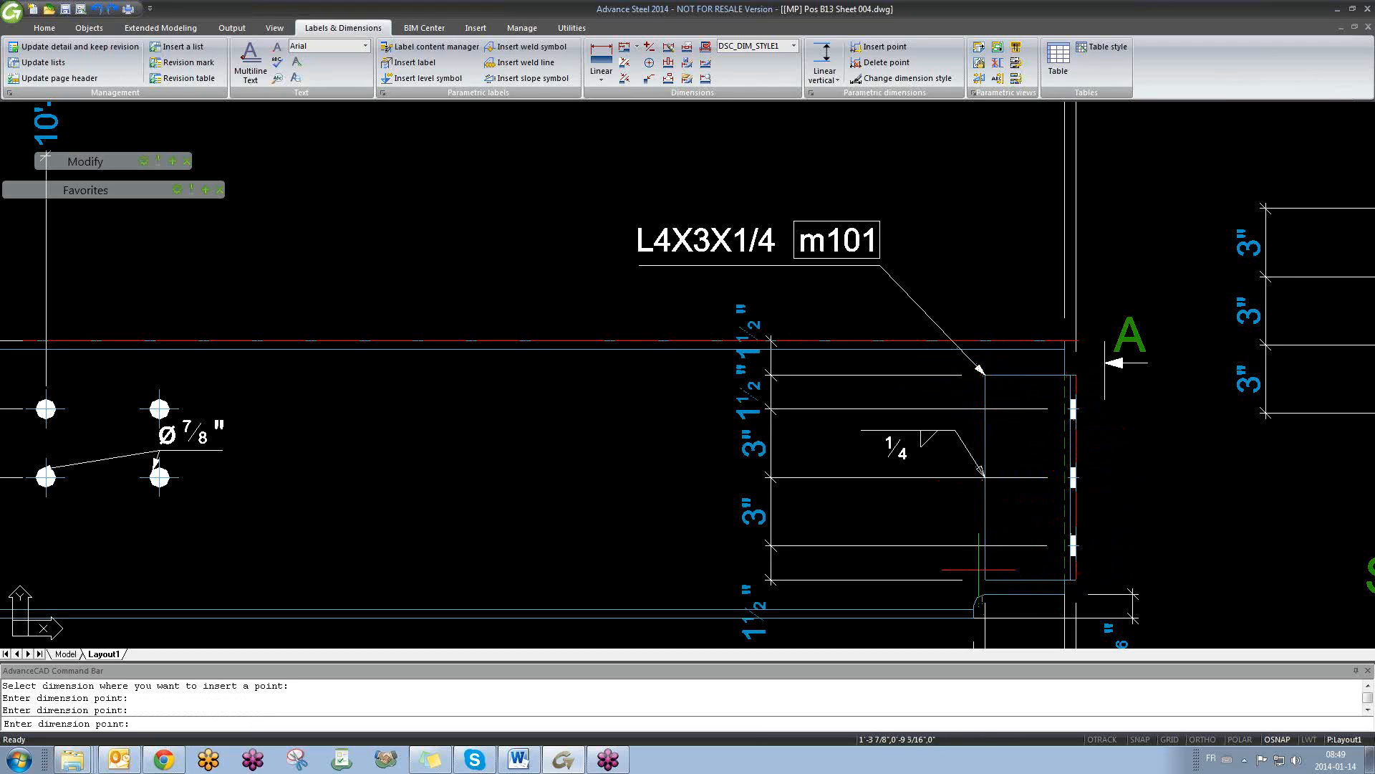
middle_drag(985, 582, 942, 449)
click(941, 463)
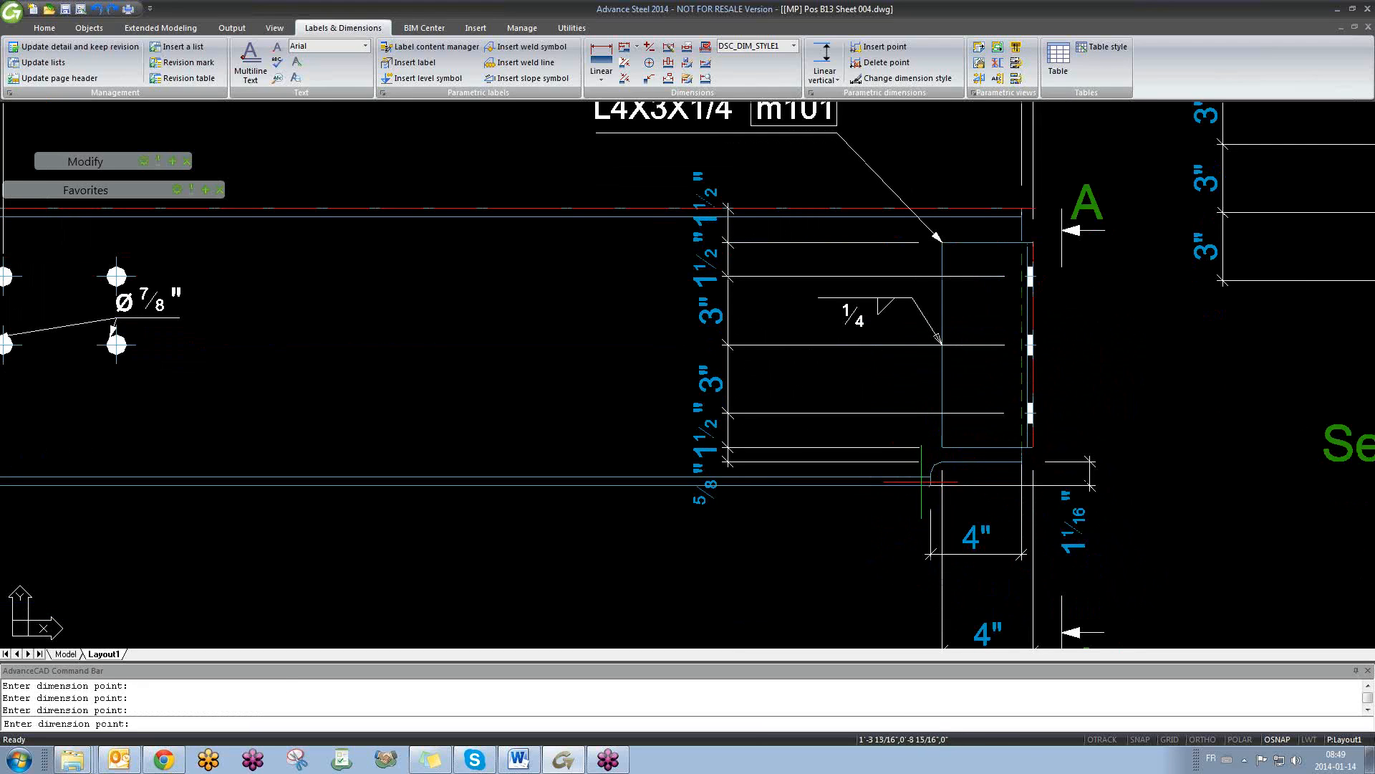
click(931, 486)
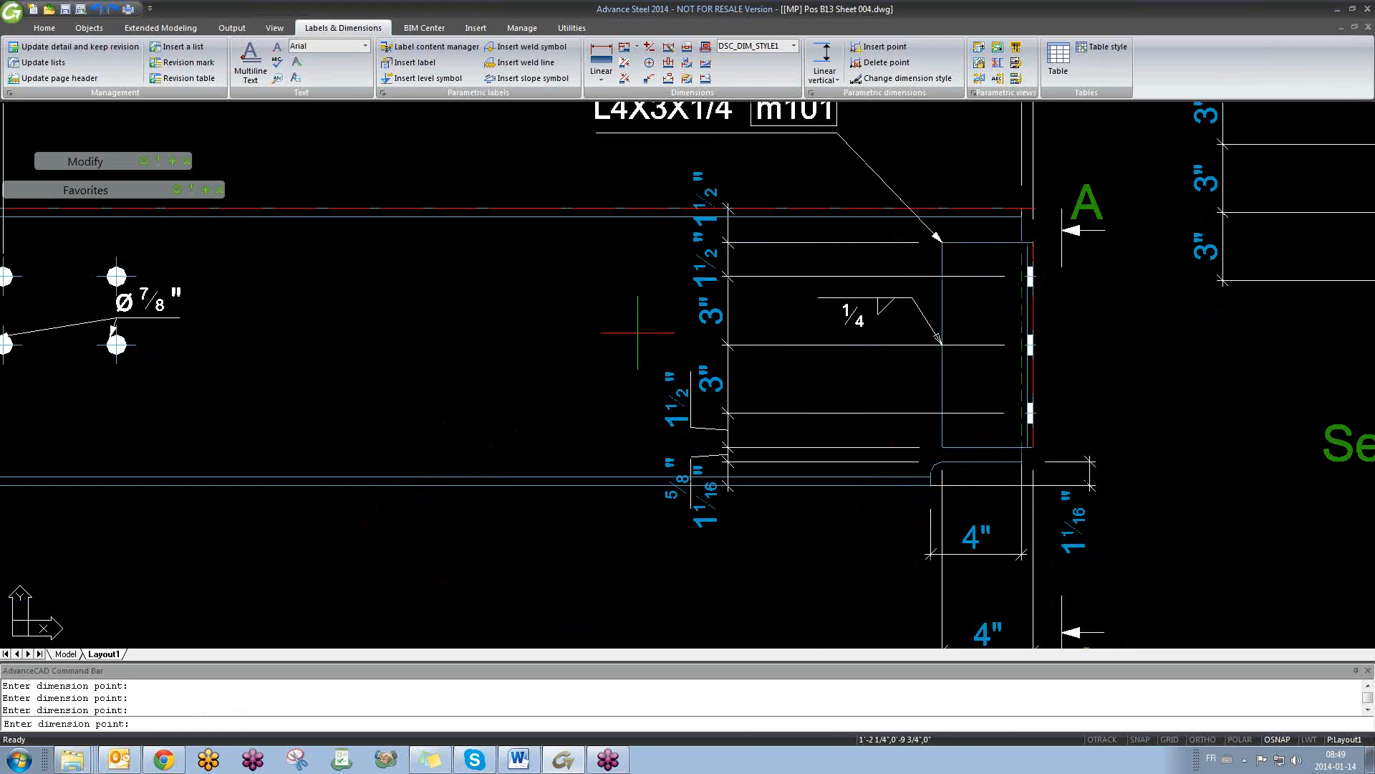
key(Return)
key(Escape)
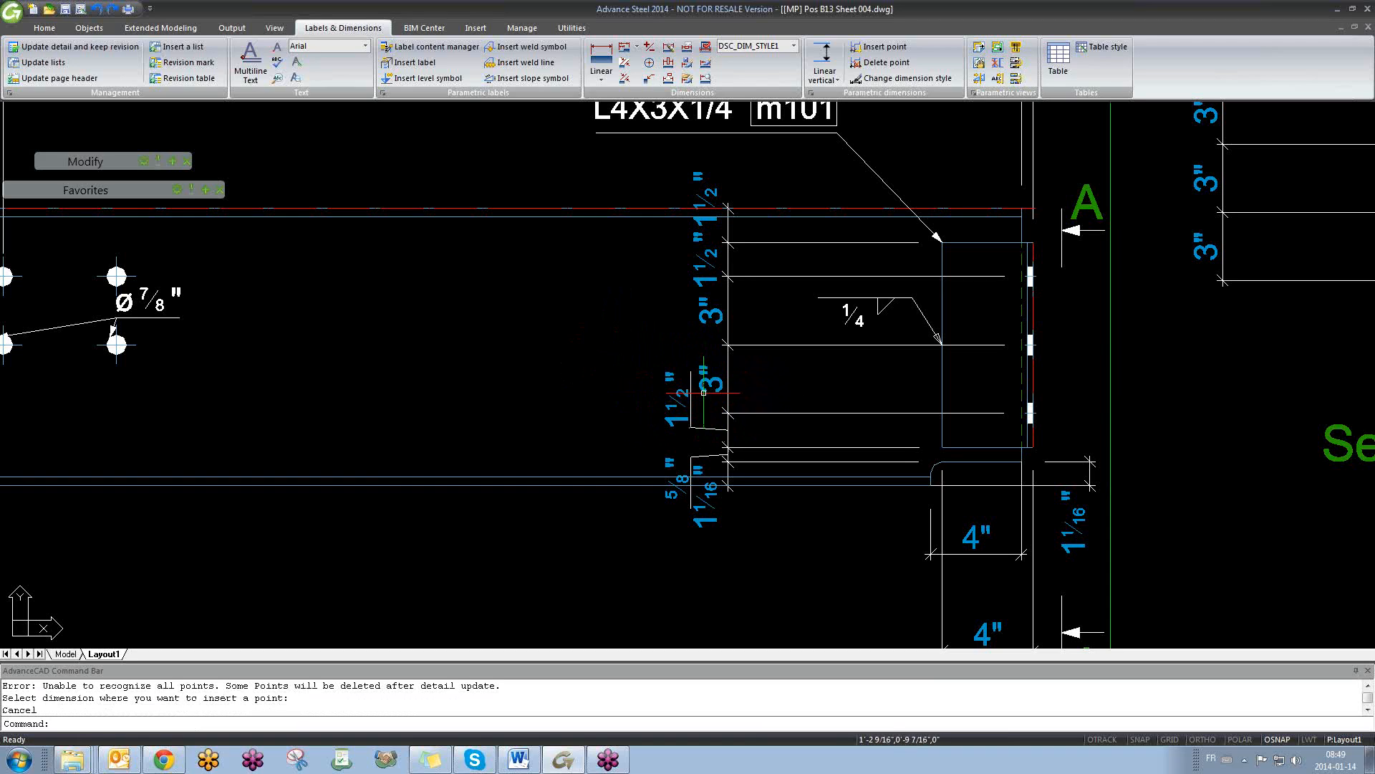
scroll(744, 383, down, 2)
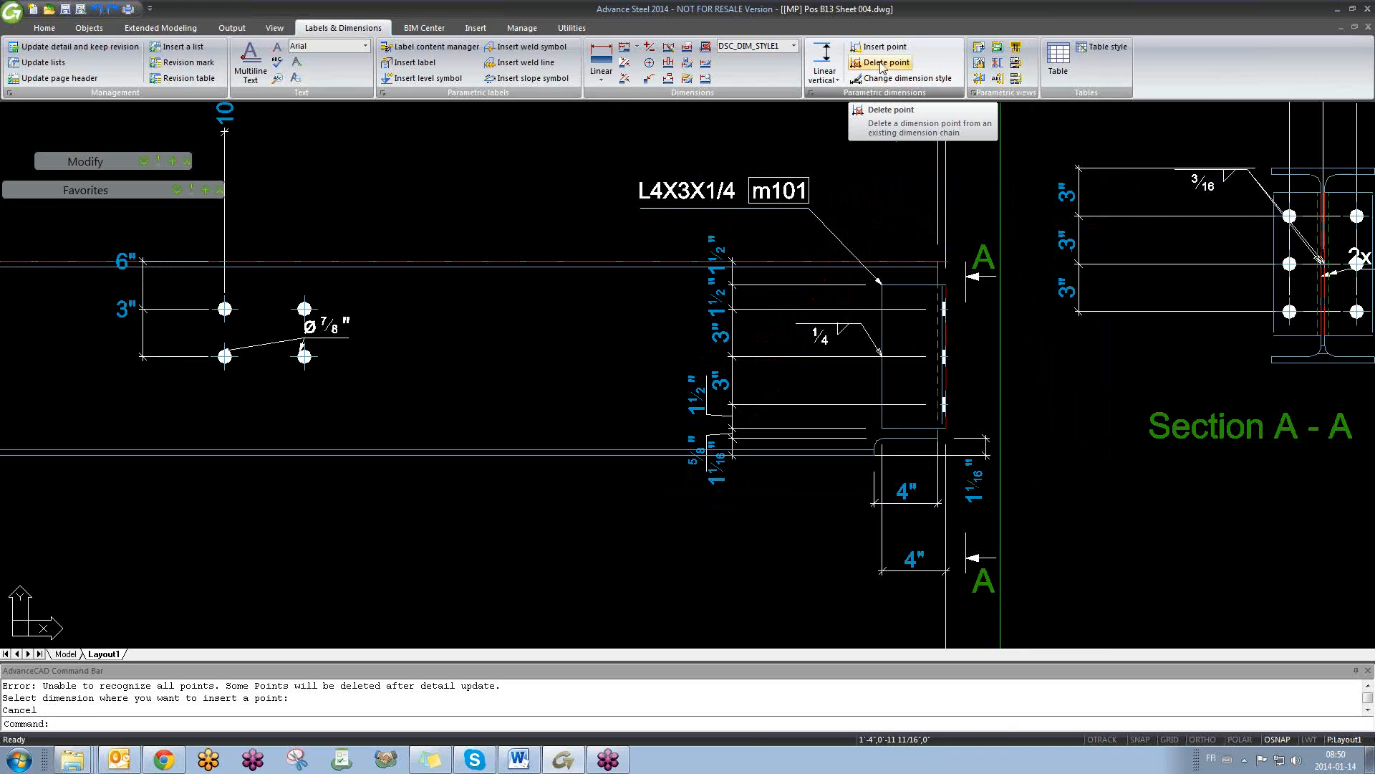
scroll(743, 361, up, 3)
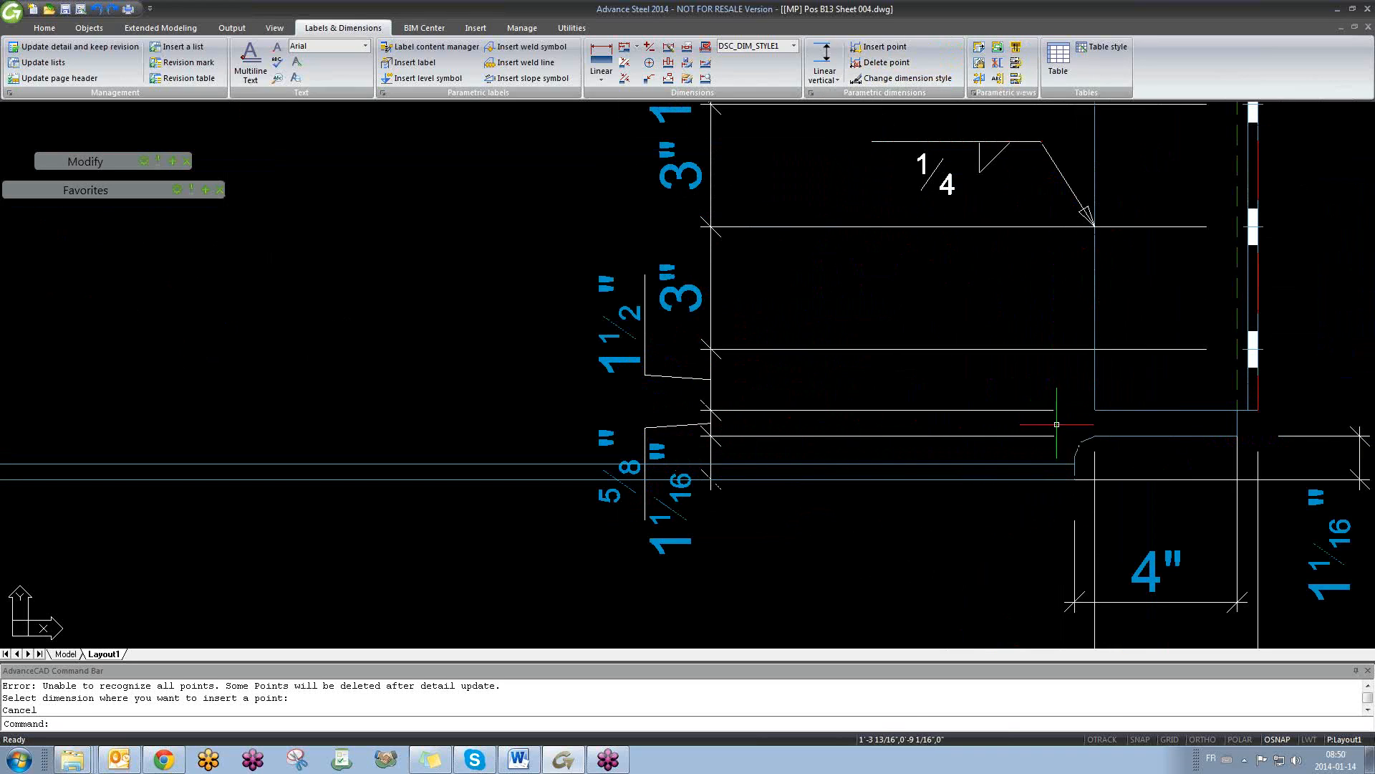
click(997, 435)
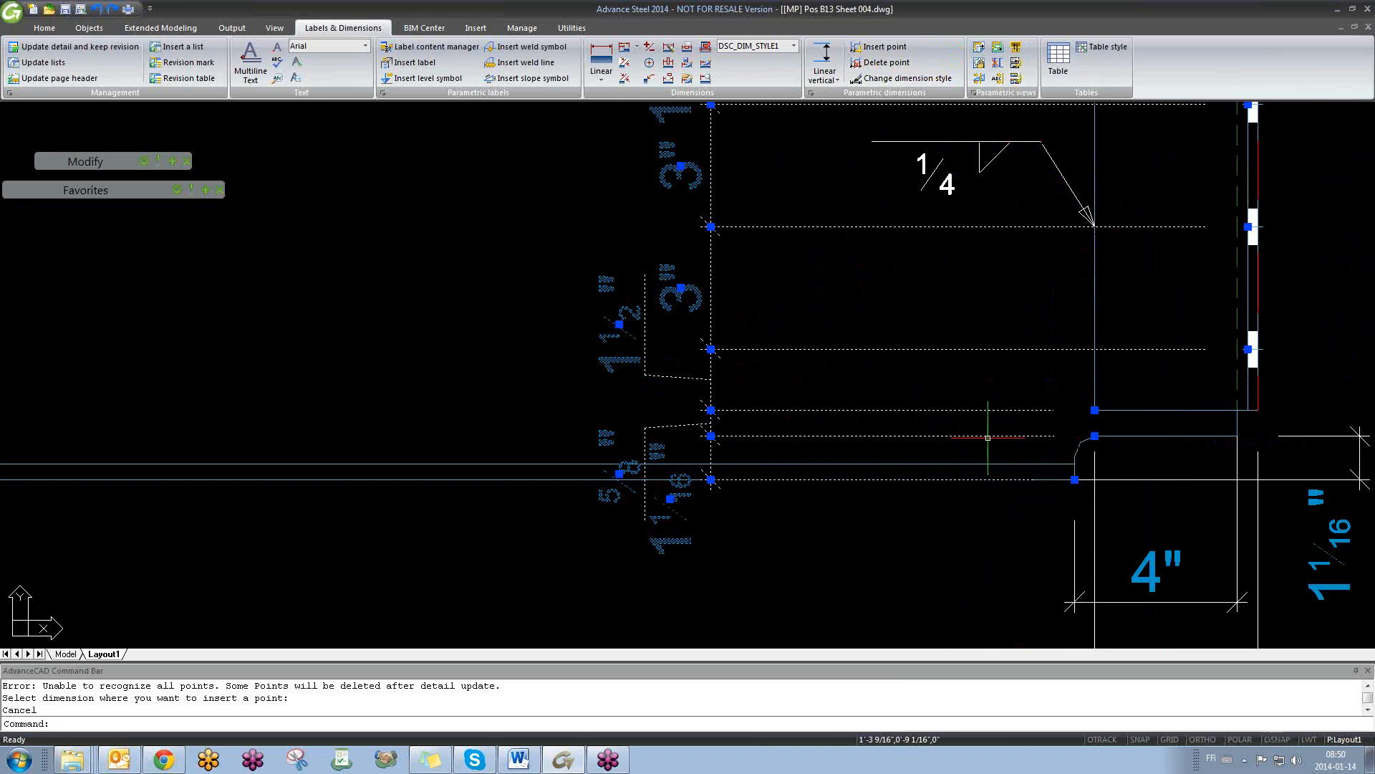
scroll(1090, 434, up, 3)
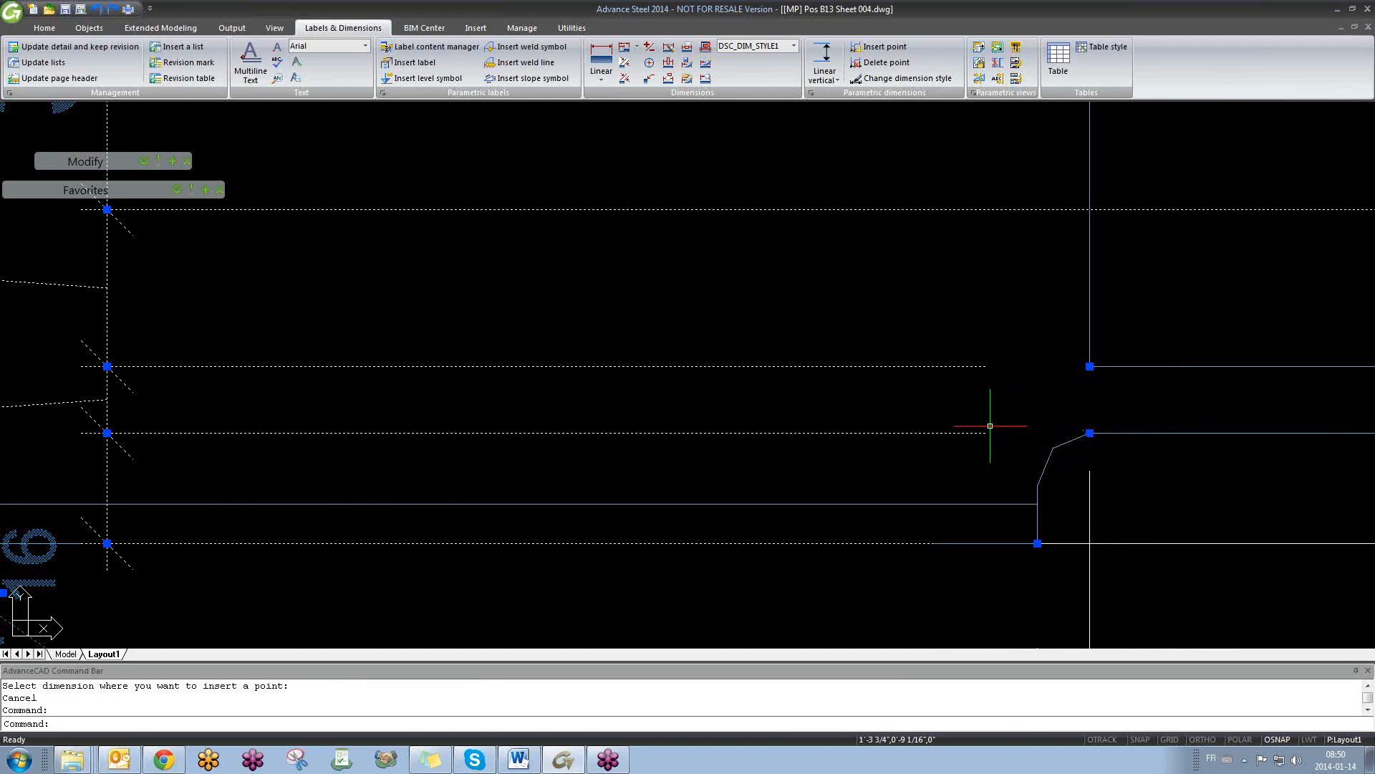
scroll(709, 408, up, 5)
key(Escape)
key(Escape)
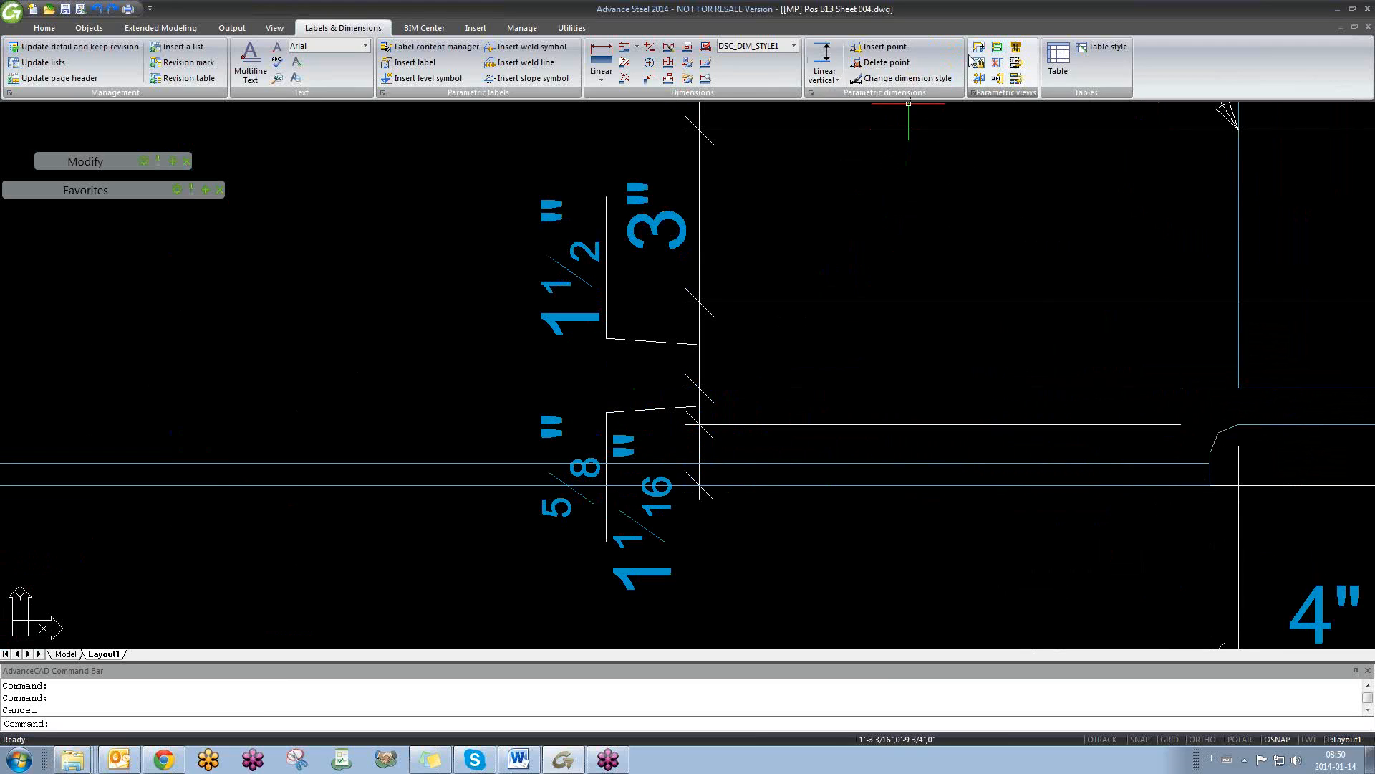
- Delete the whole vertical dimension chain beside the clip angle, and undo that deletion
click(1075, 436)
scroll(1029, 442, down, 3)
mouse_move(1015, 228)
middle_down()
mouse_move(976, 235)
mouse_move(804, 373)
middle_up()
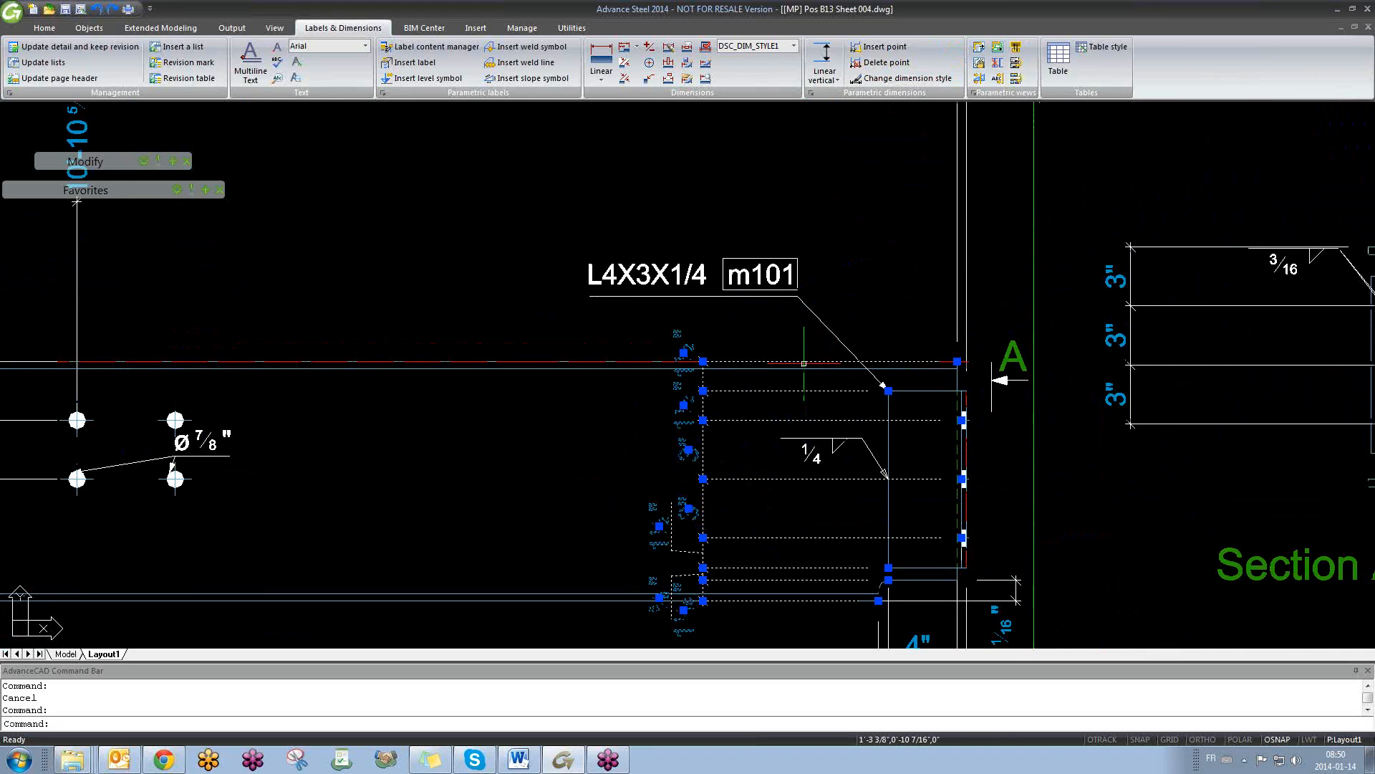
key(Delete)
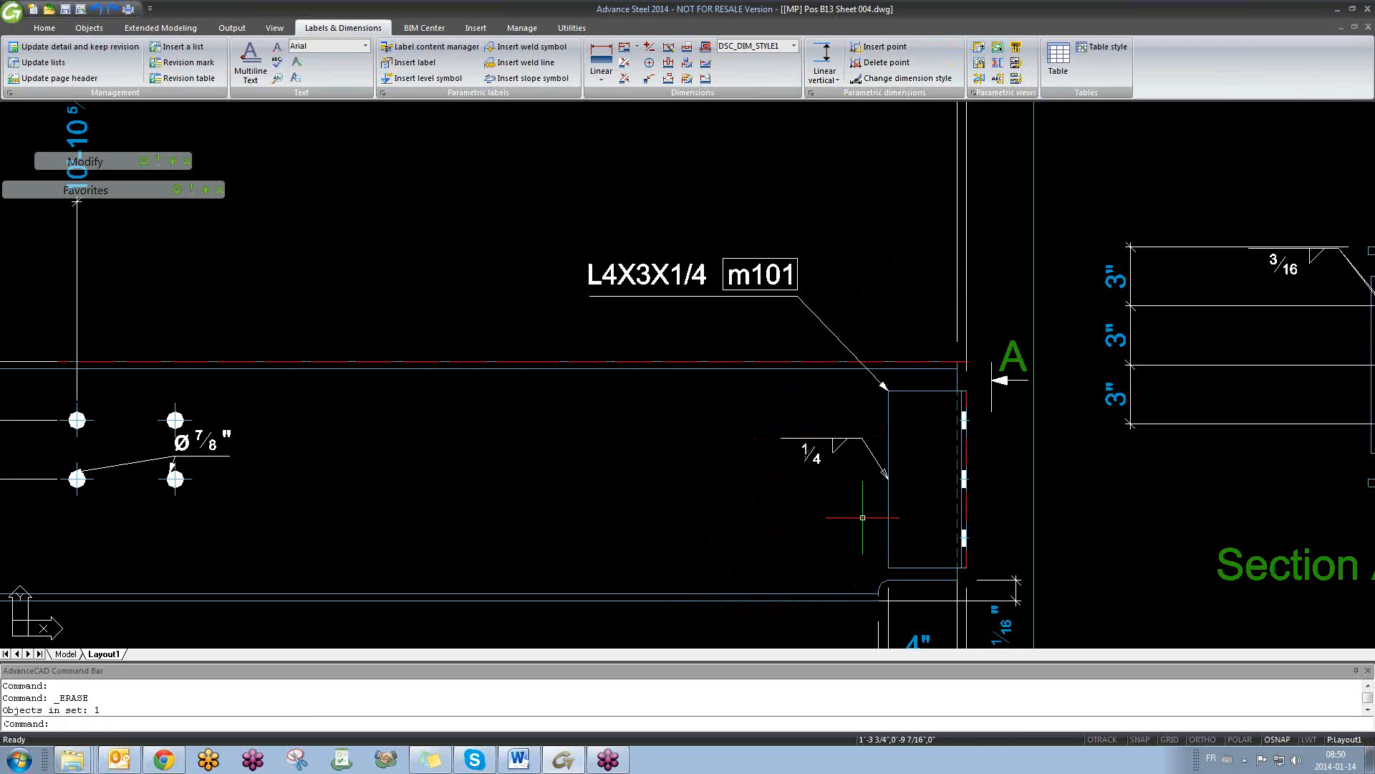
text(u)
key(Return)
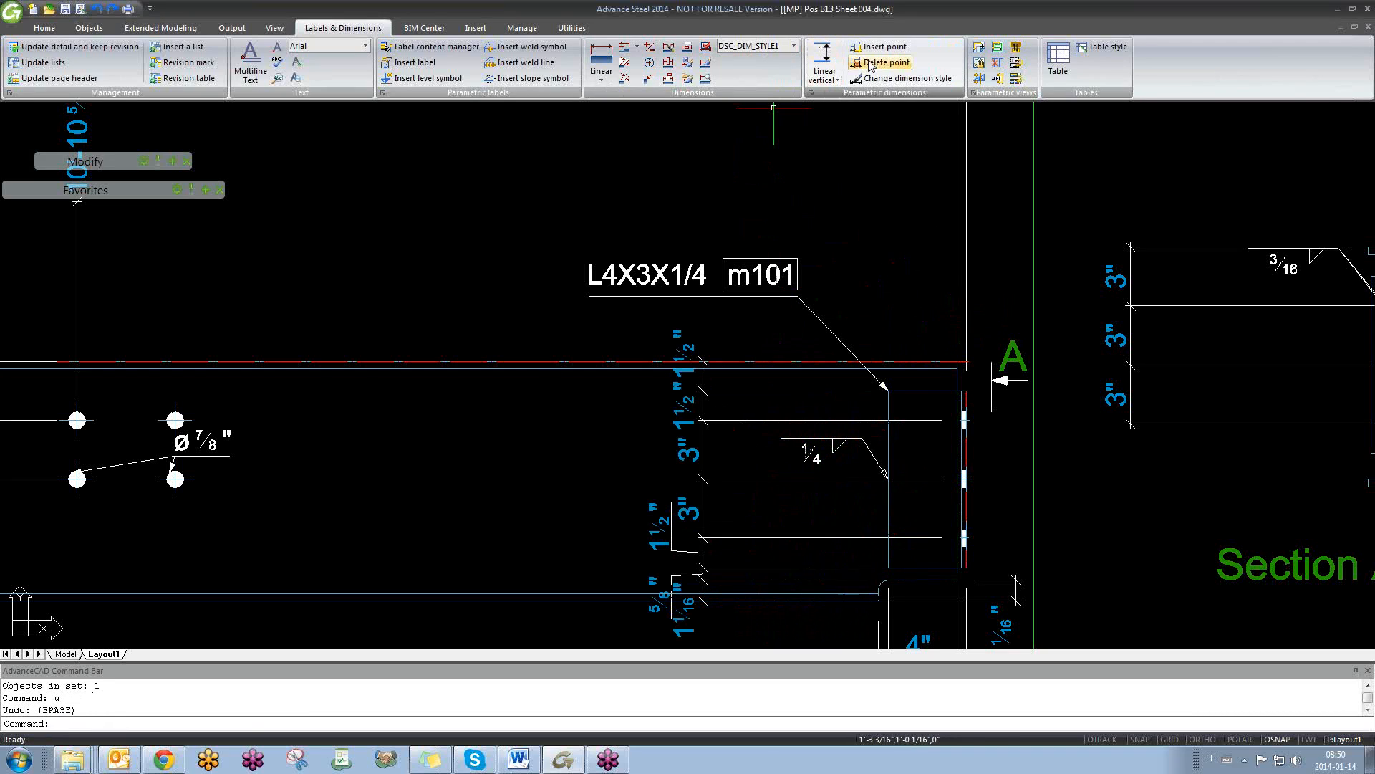
- Delete the cope edge point and the clip angle's bottom and top corner points from the vertical dimension chain
click(870, 63)
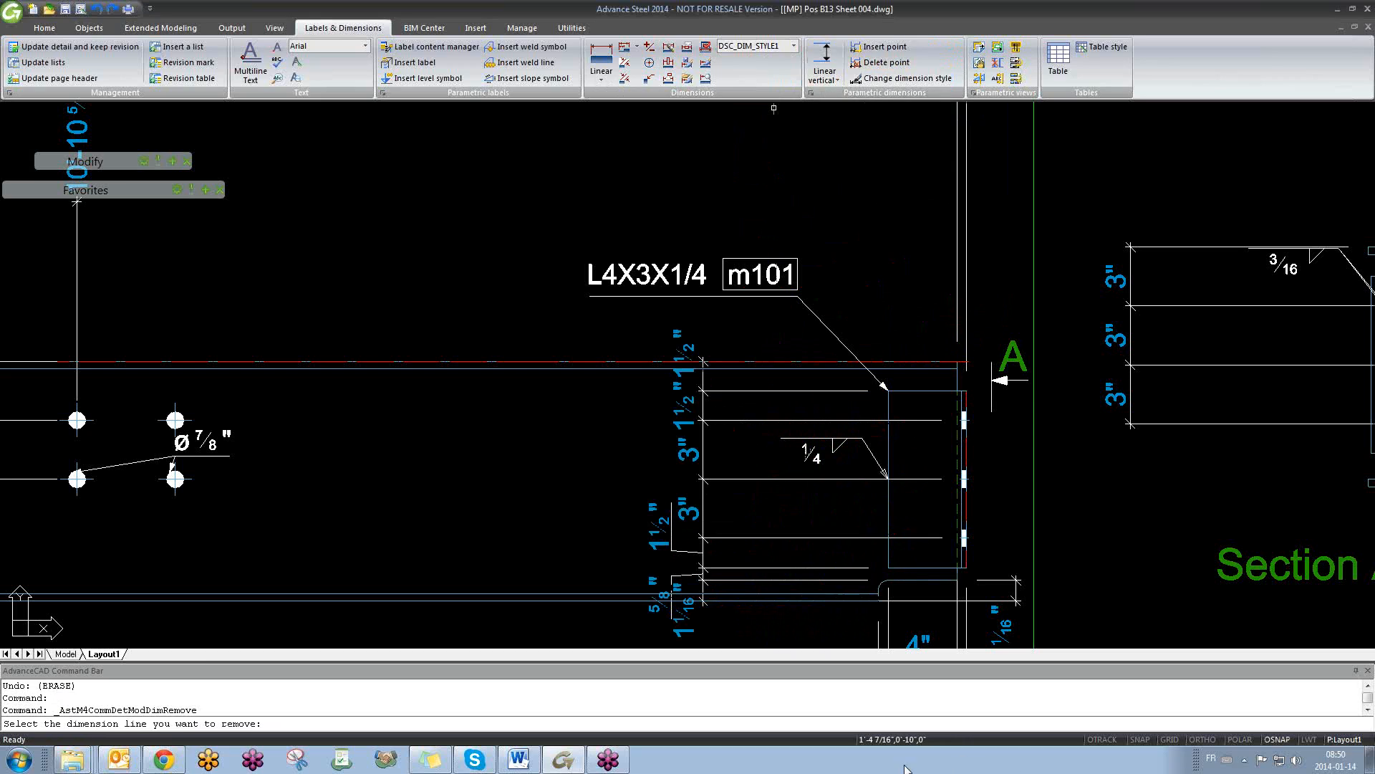
scroll(839, 591, up, 3)
click(856, 564)
scroll(855, 564, down, 2)
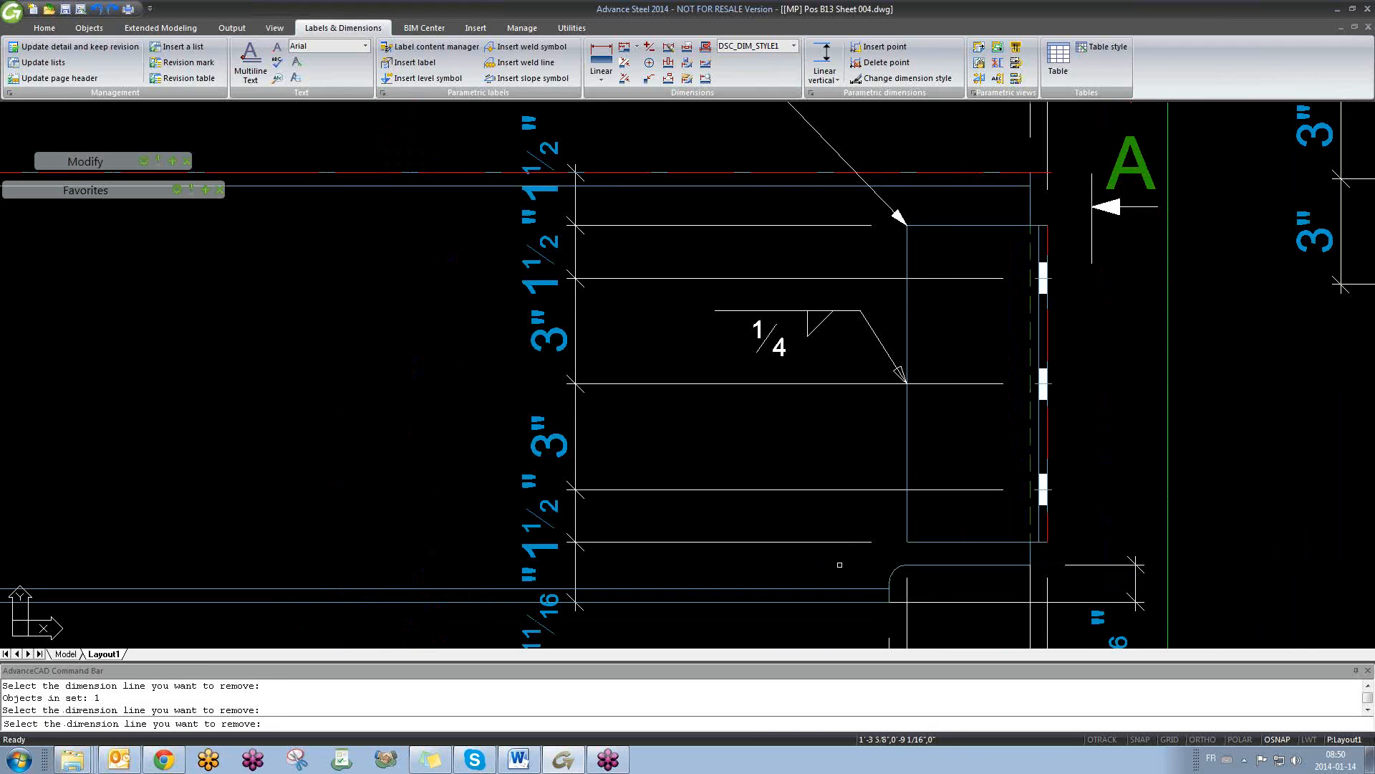
middle_drag(779, 561, 740, 430)
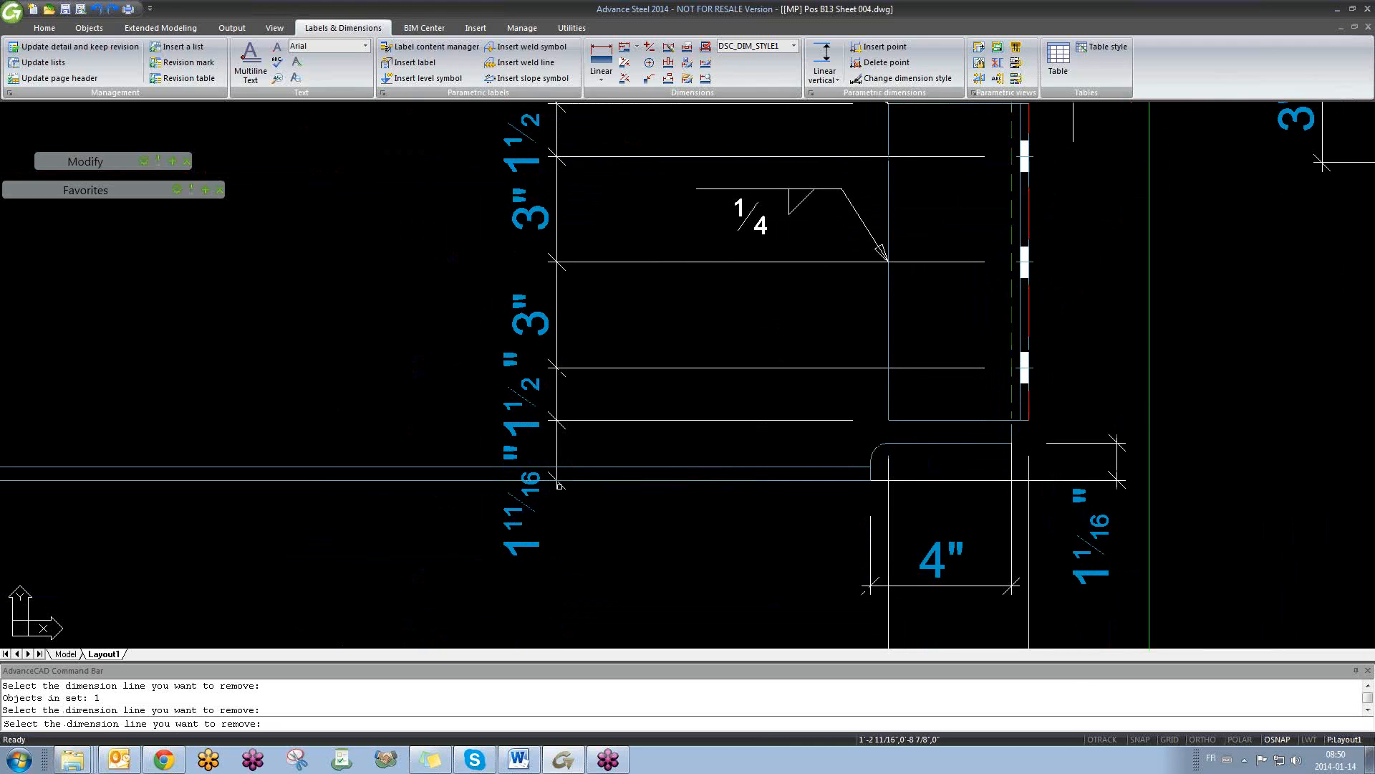
click(577, 421)
scroll(630, 516, down, 2)
middle_drag(630, 487, 633, 592)
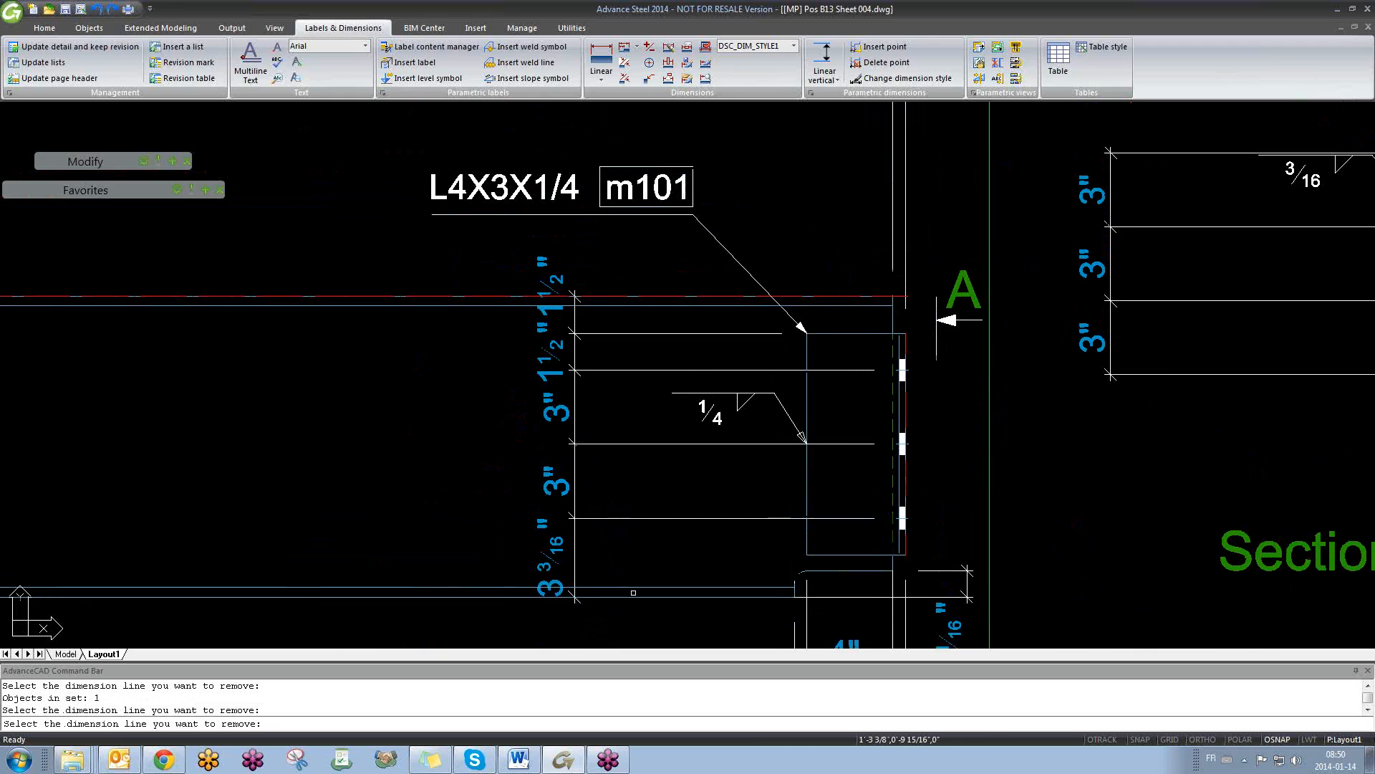
click(713, 337)
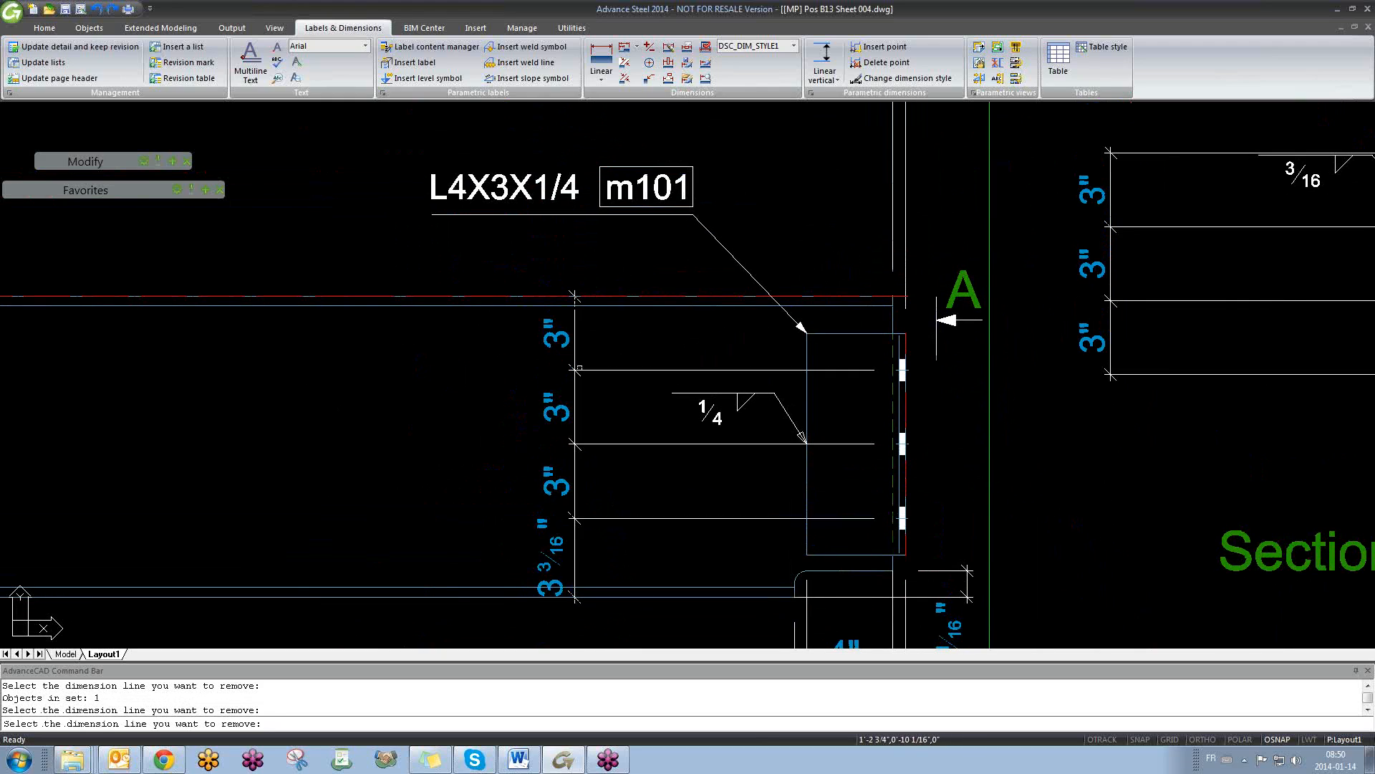
scroll(577, 435, down, 1)
key(Escape)
scroll(1073, 464, down, 5)
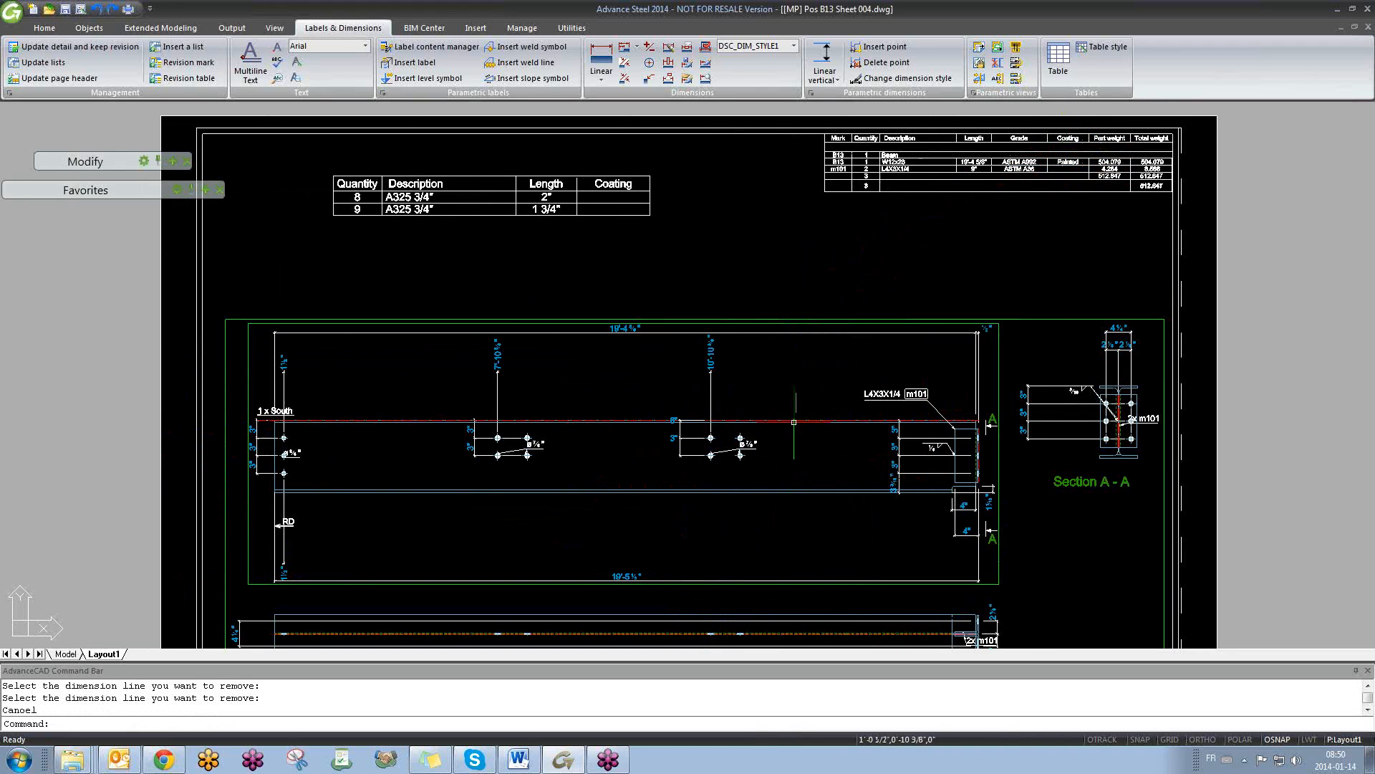
click(981, 80)
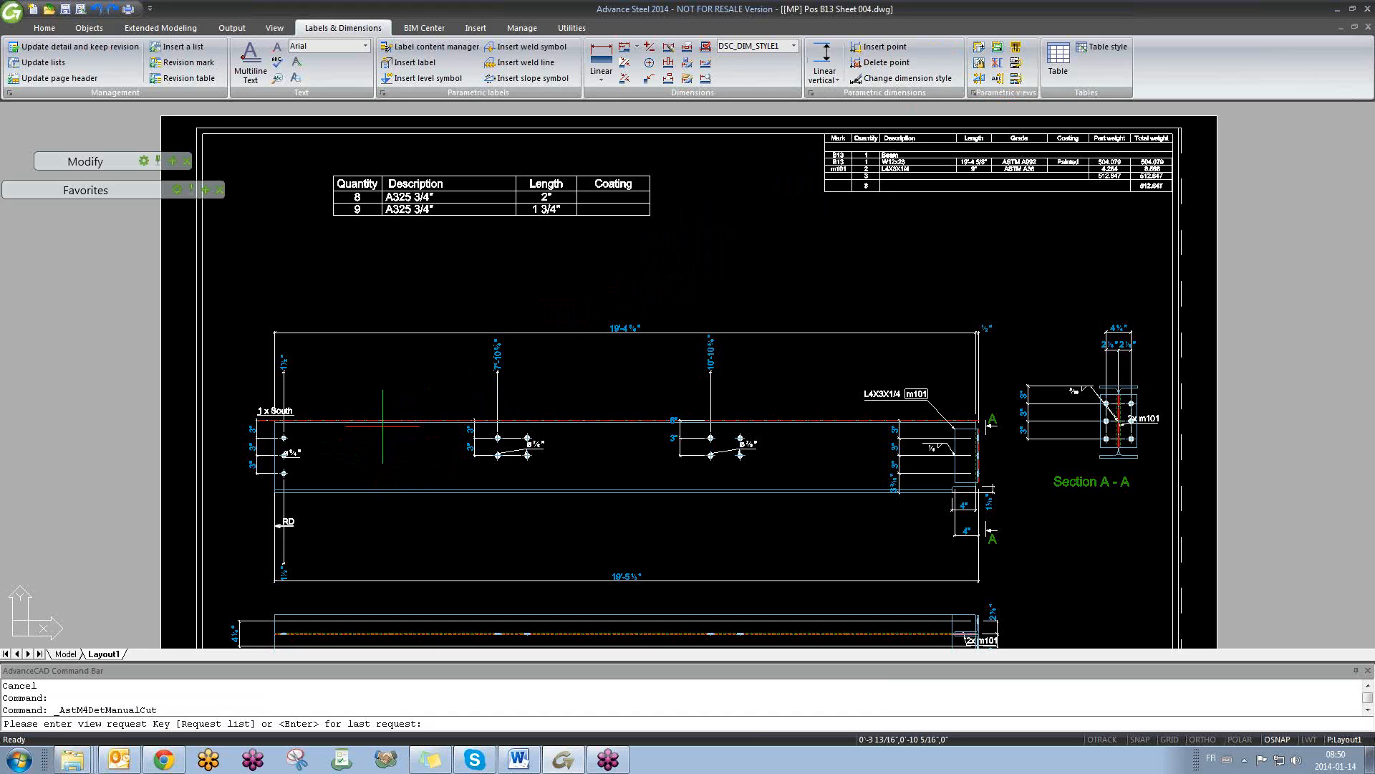
key(Return)
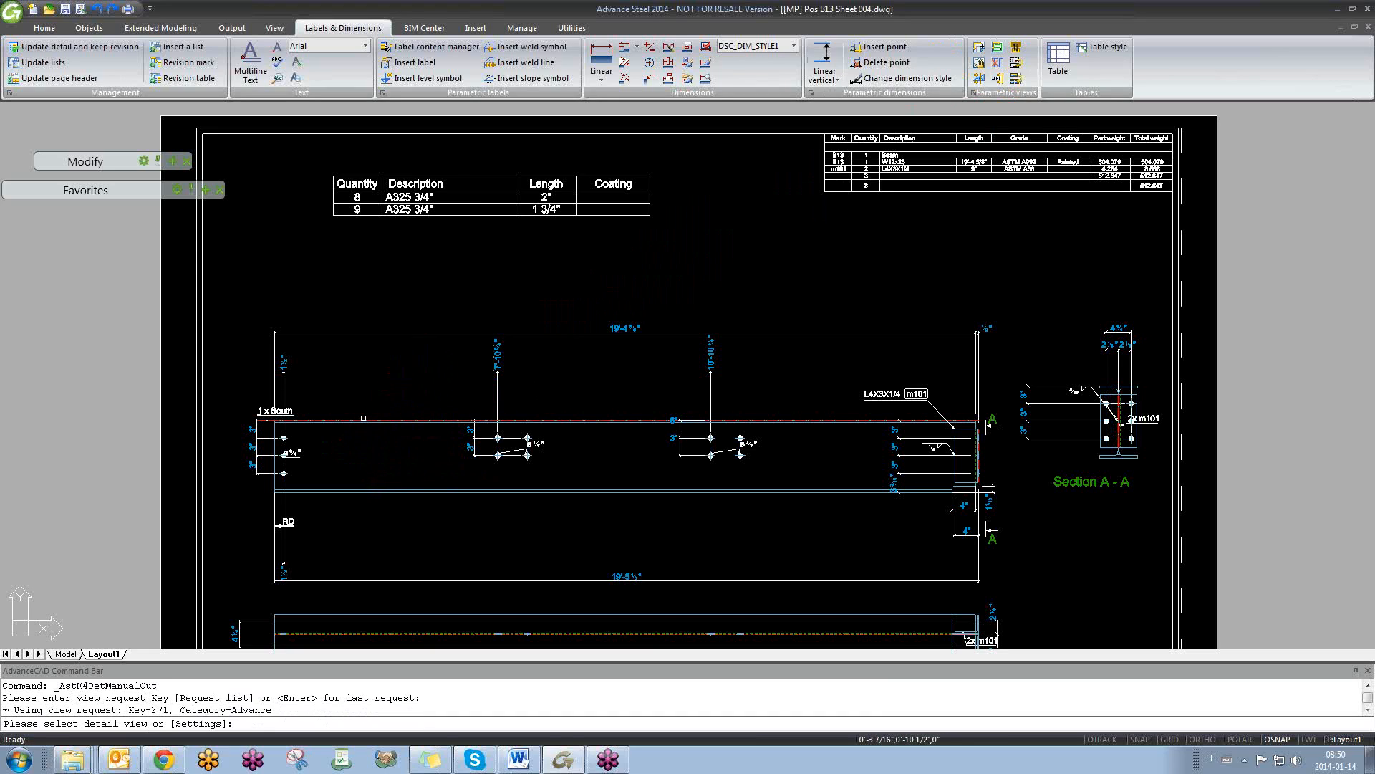
click(352, 422)
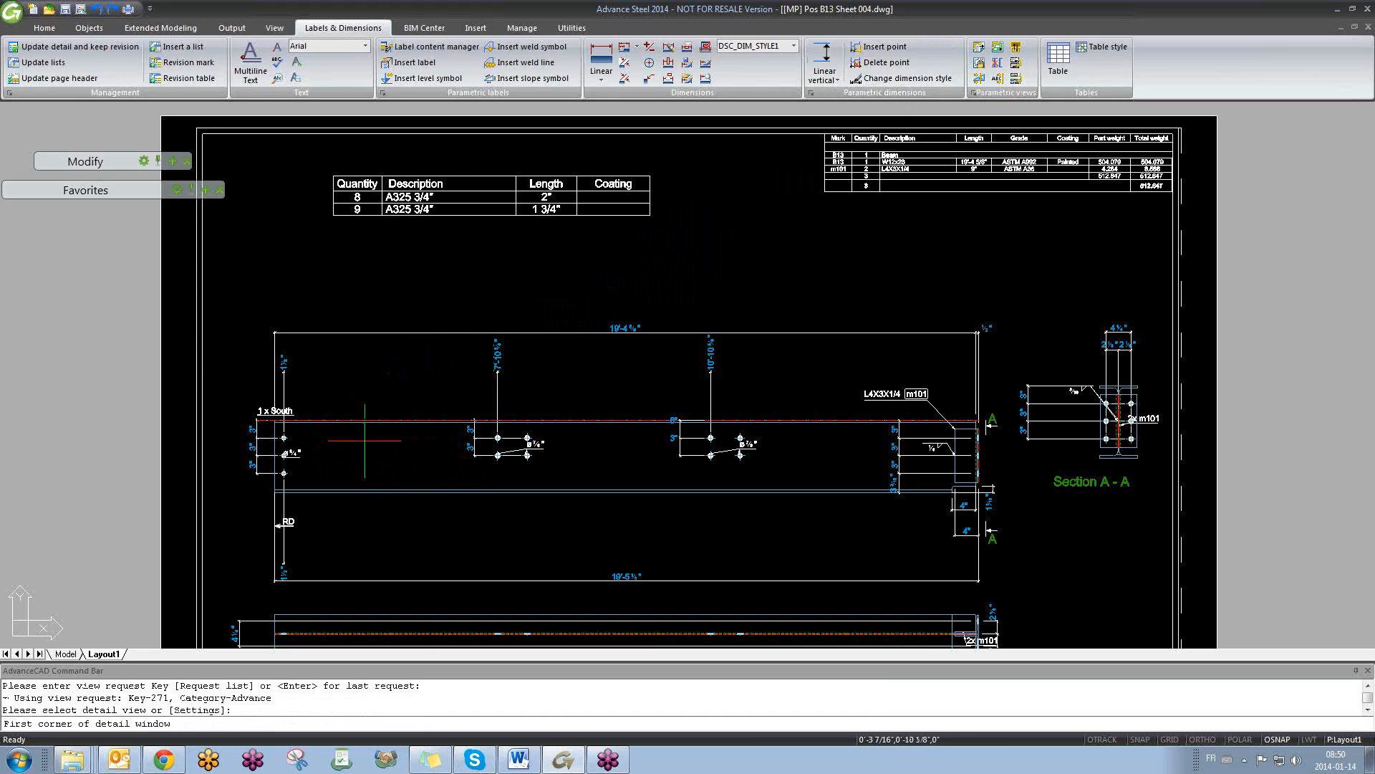
click(370, 387)
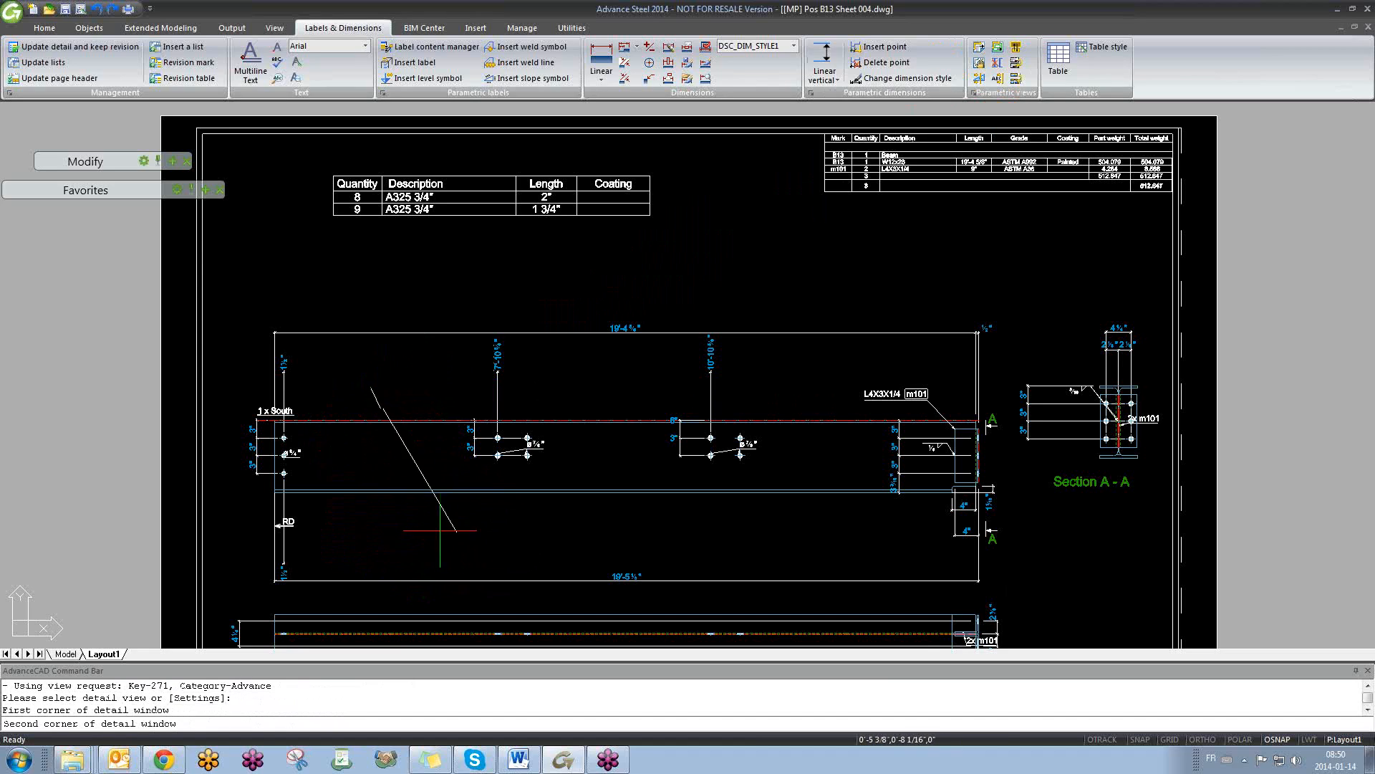
key(F8)
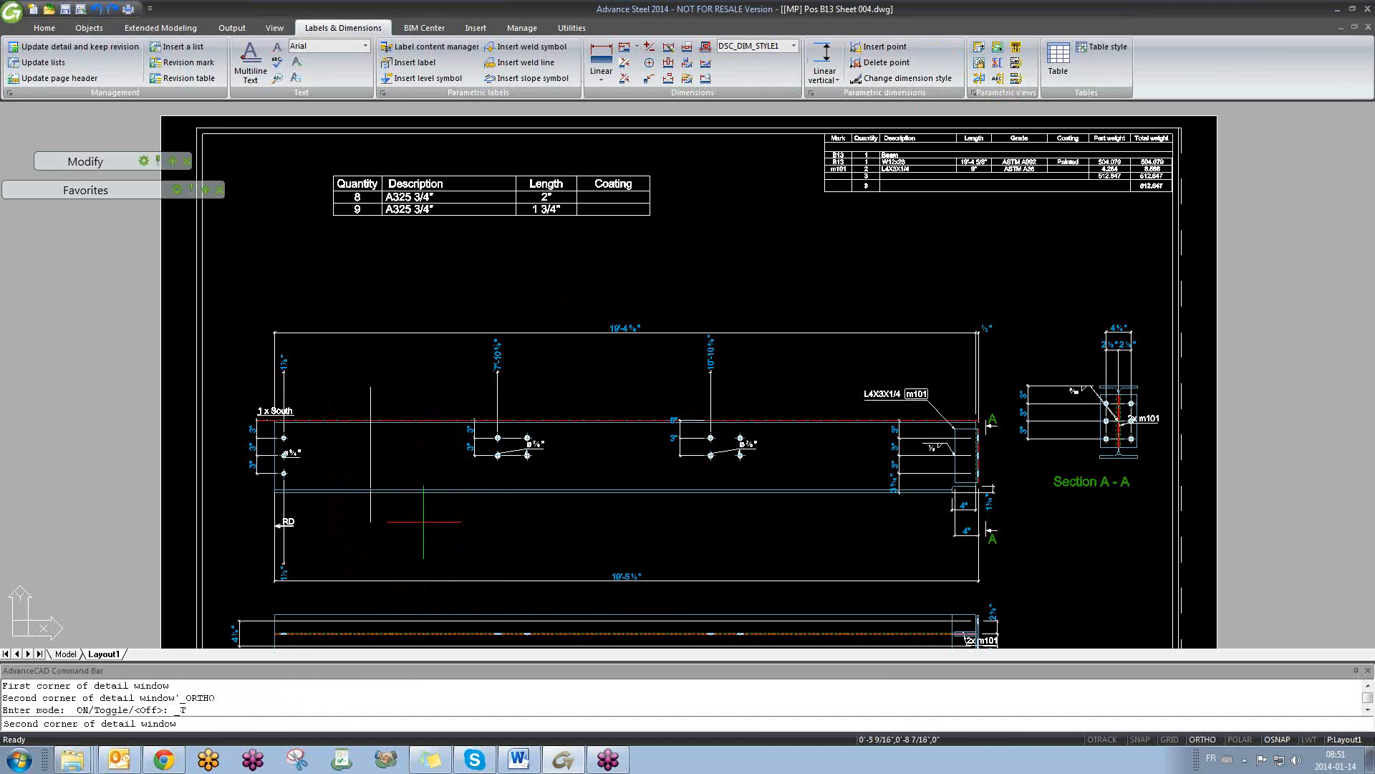
click(389, 522)
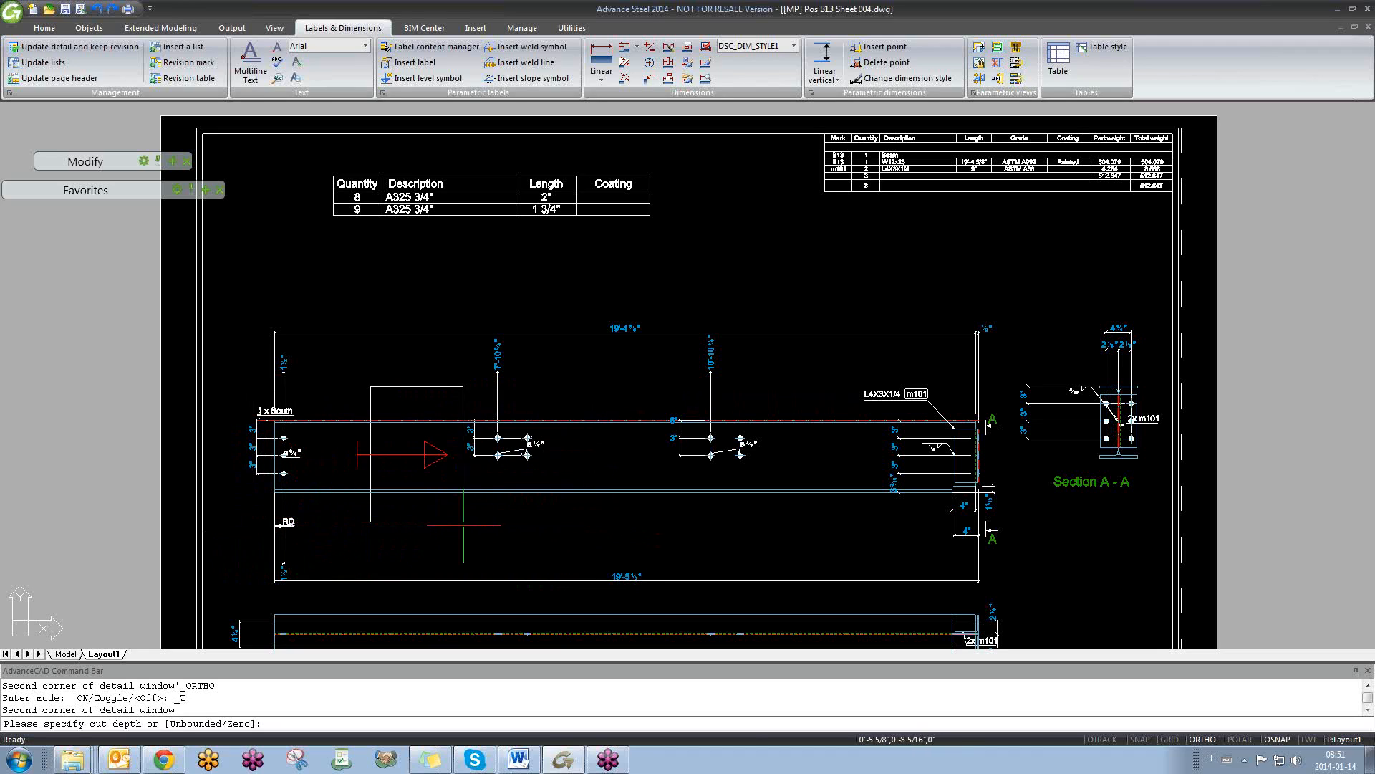
click(222, 512)
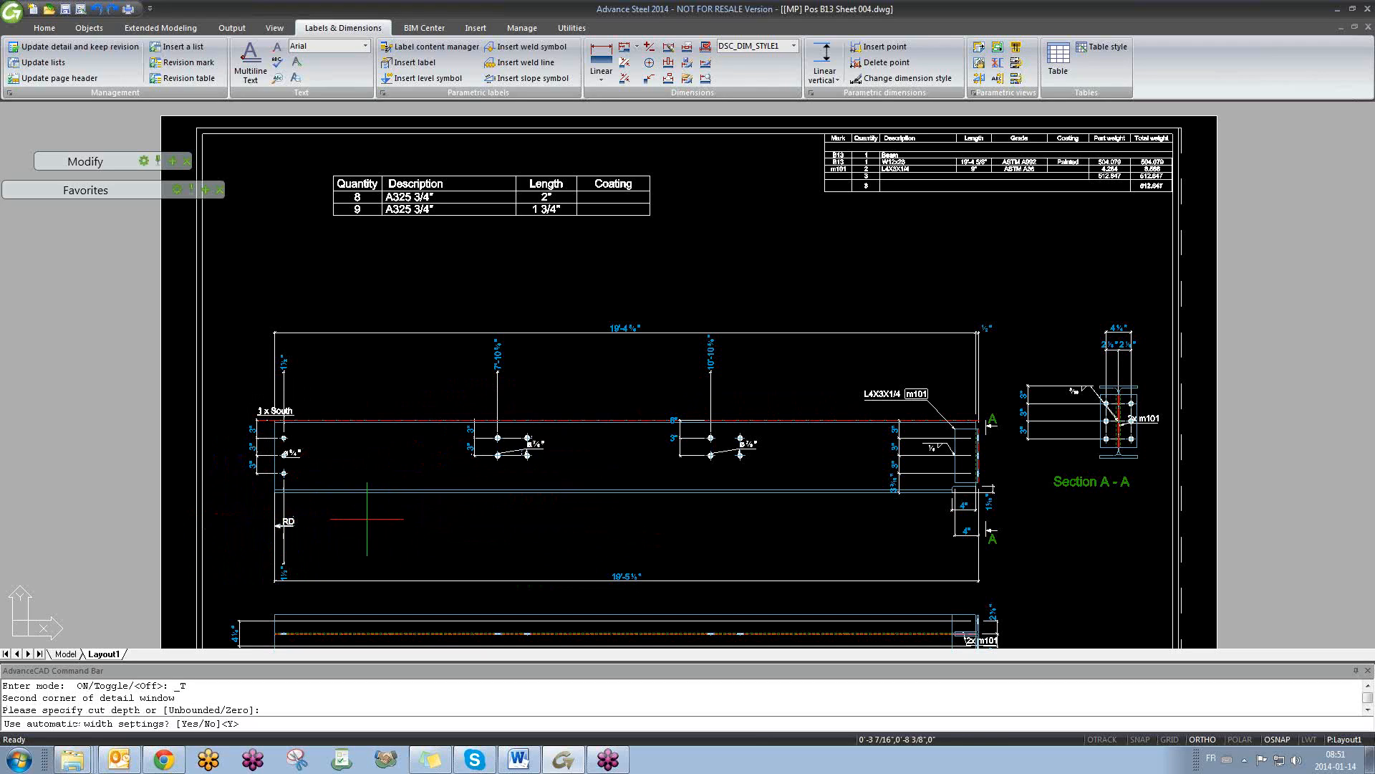
key(Escape)
key(Escape)
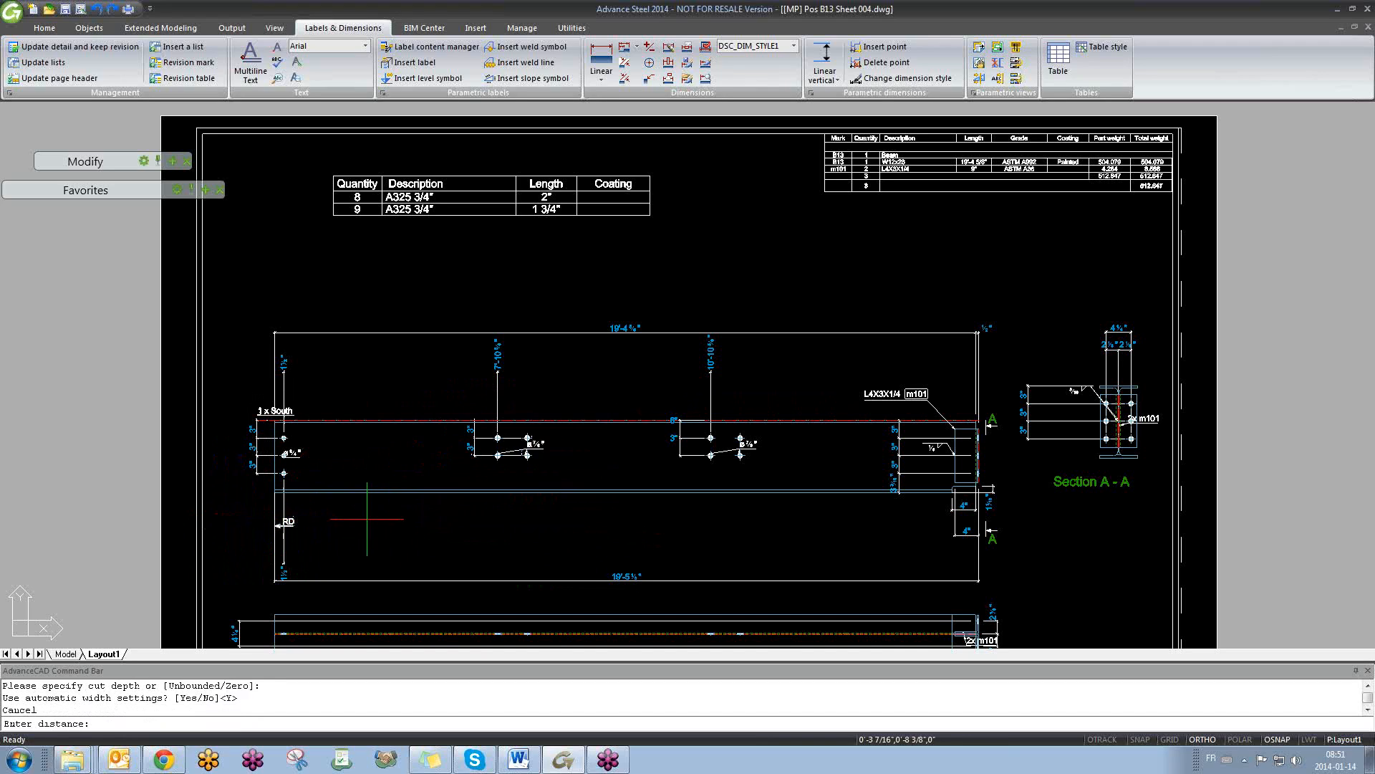
click(752, 261)
click(743, 270)
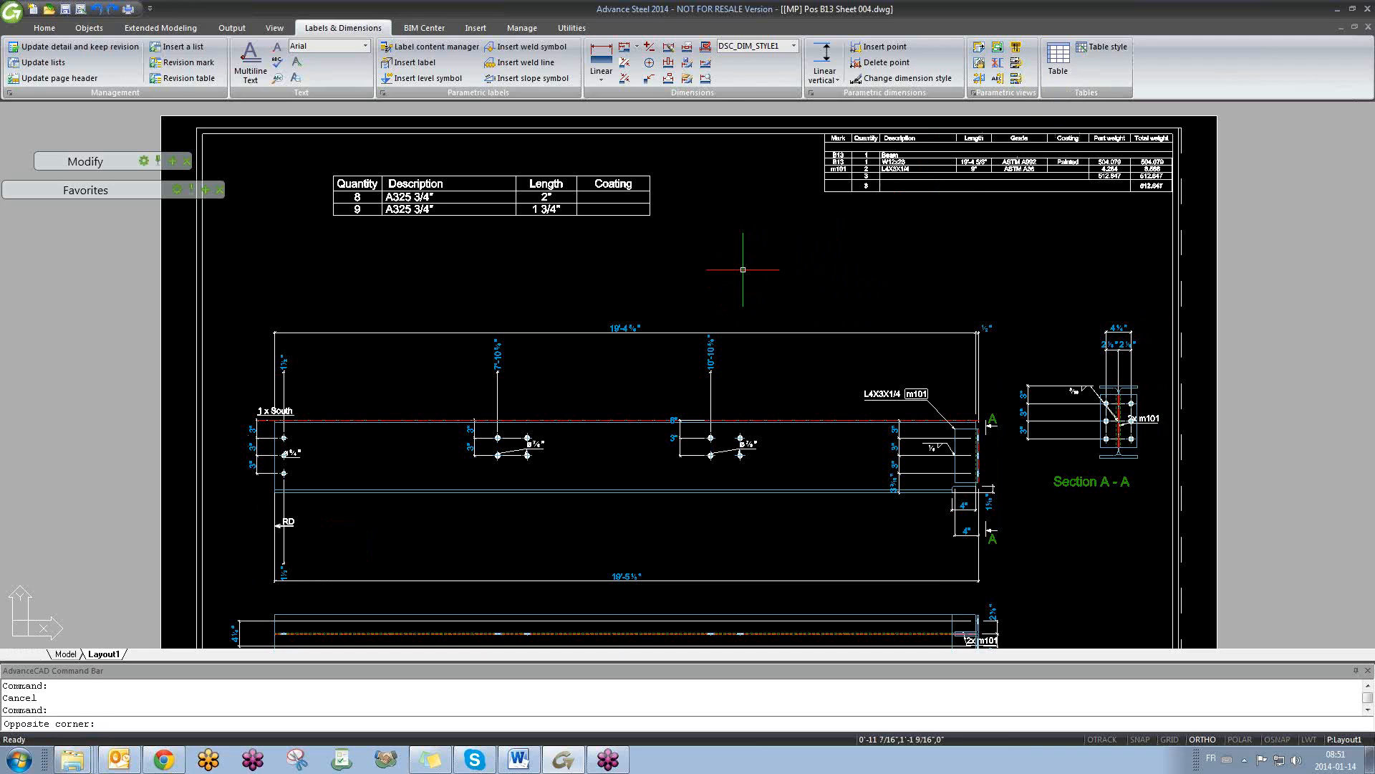
- Add a manual section cut through the beam's main view between the South end holes and the next hole group, looking toward the South end, with automatic width
click(979, 78)
key(Return)
click(381, 420)
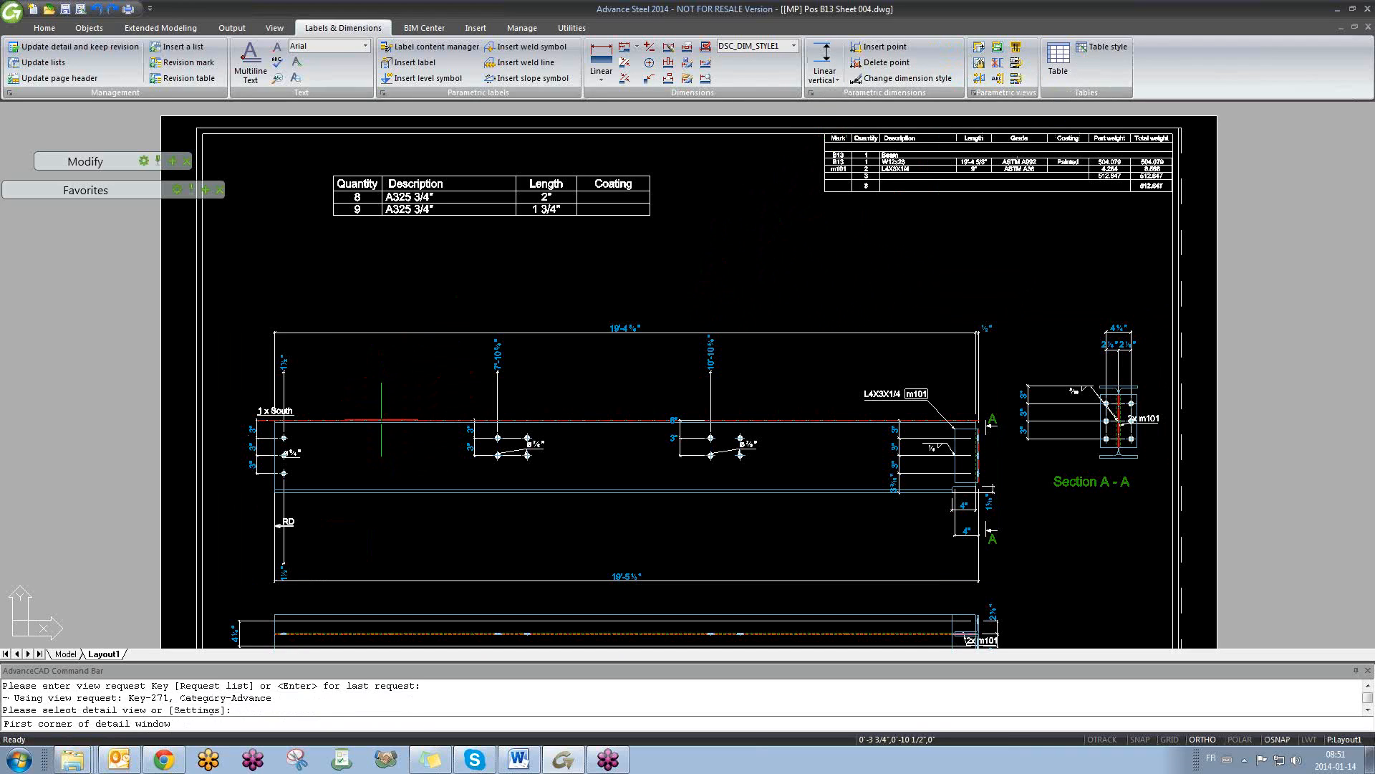
click(400, 384)
click(571, 512)
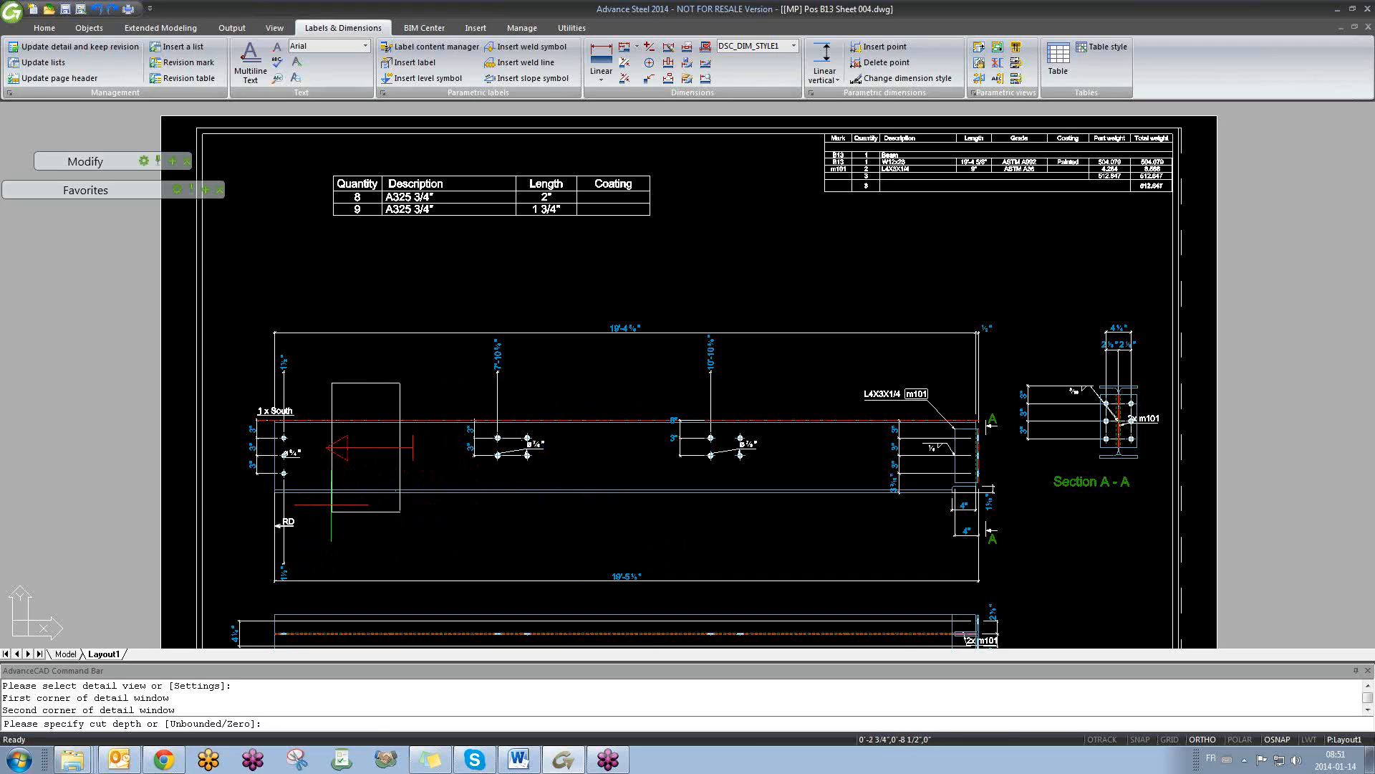
click(236, 500)
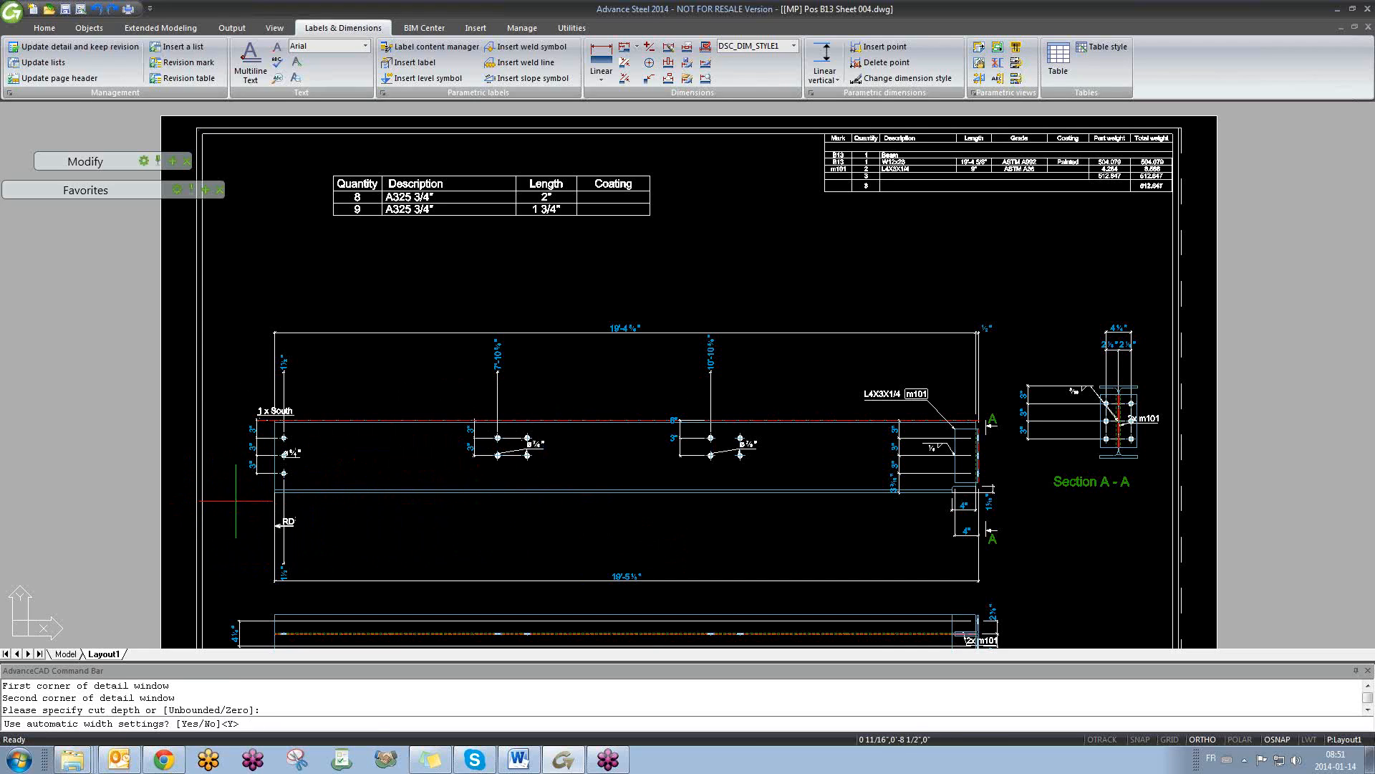
key(Return)
key(Return)
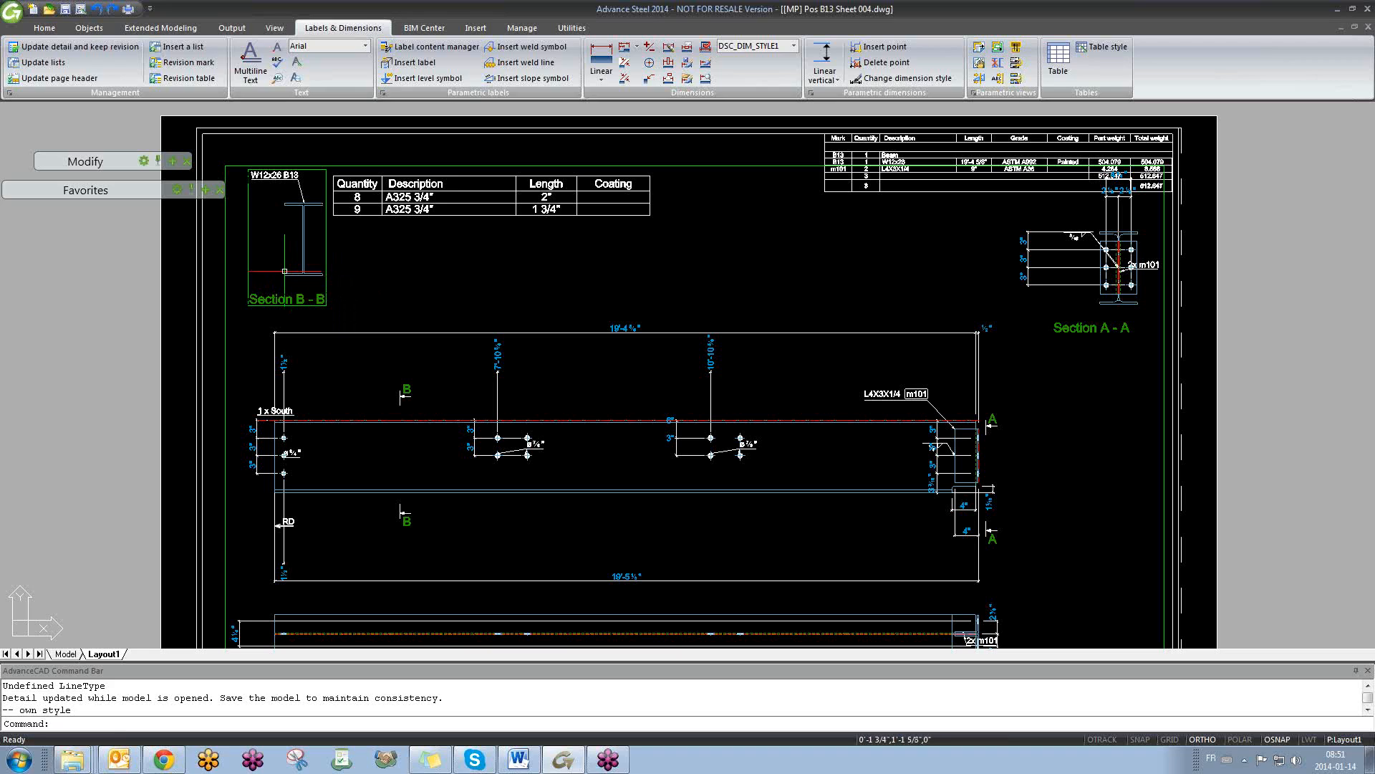
- Move the Section B - B view down beside the South end of the beam's main view, with ortho off
click(298, 203)
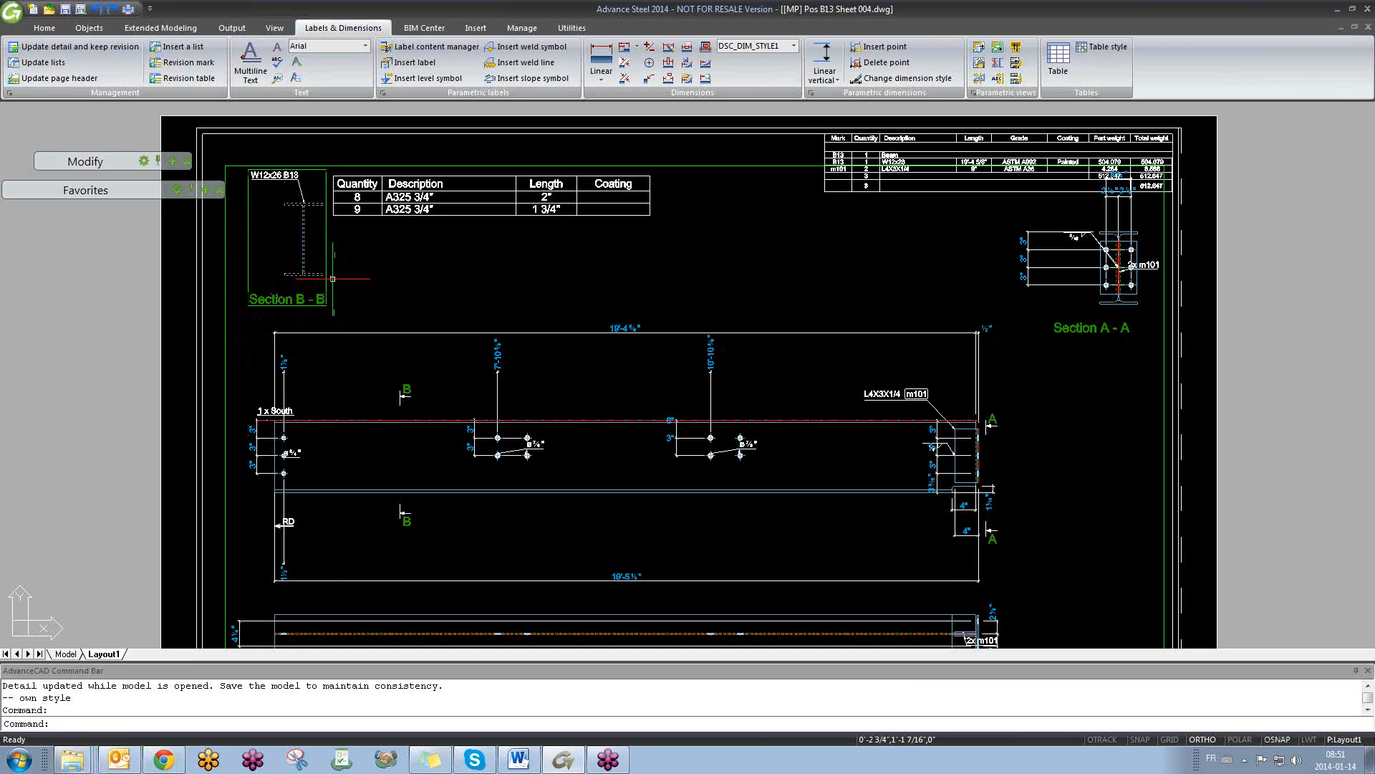
key(Escape)
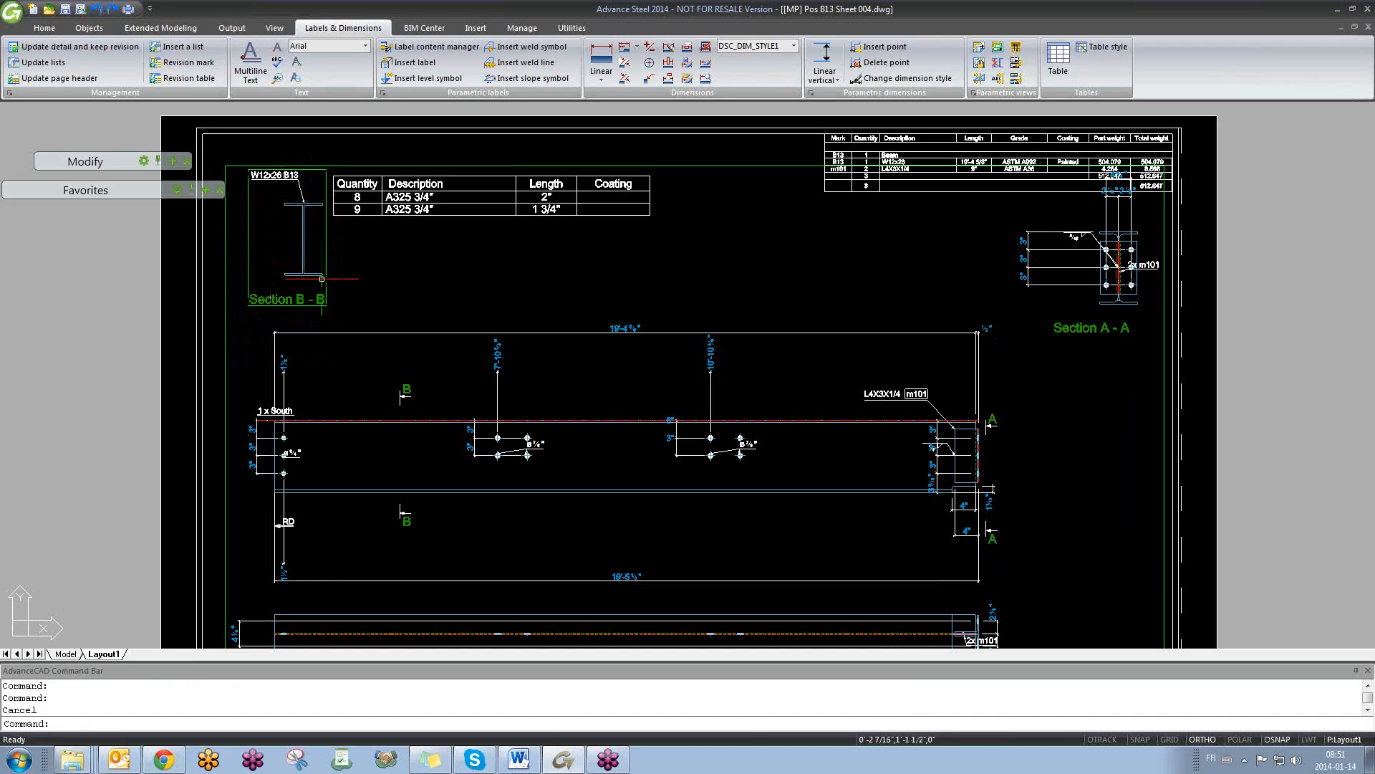
click(248, 262)
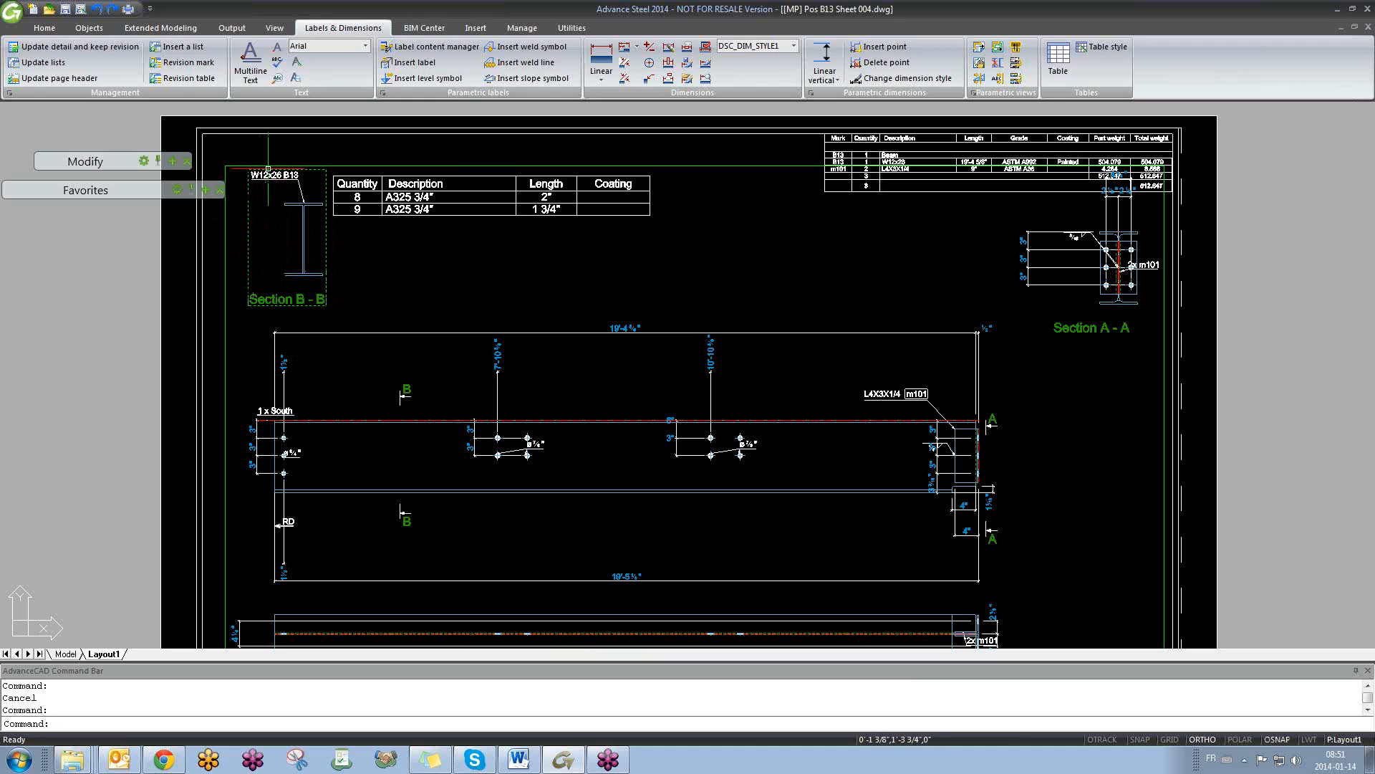
right_click(237, 313)
click(262, 334)
click(266, 255)
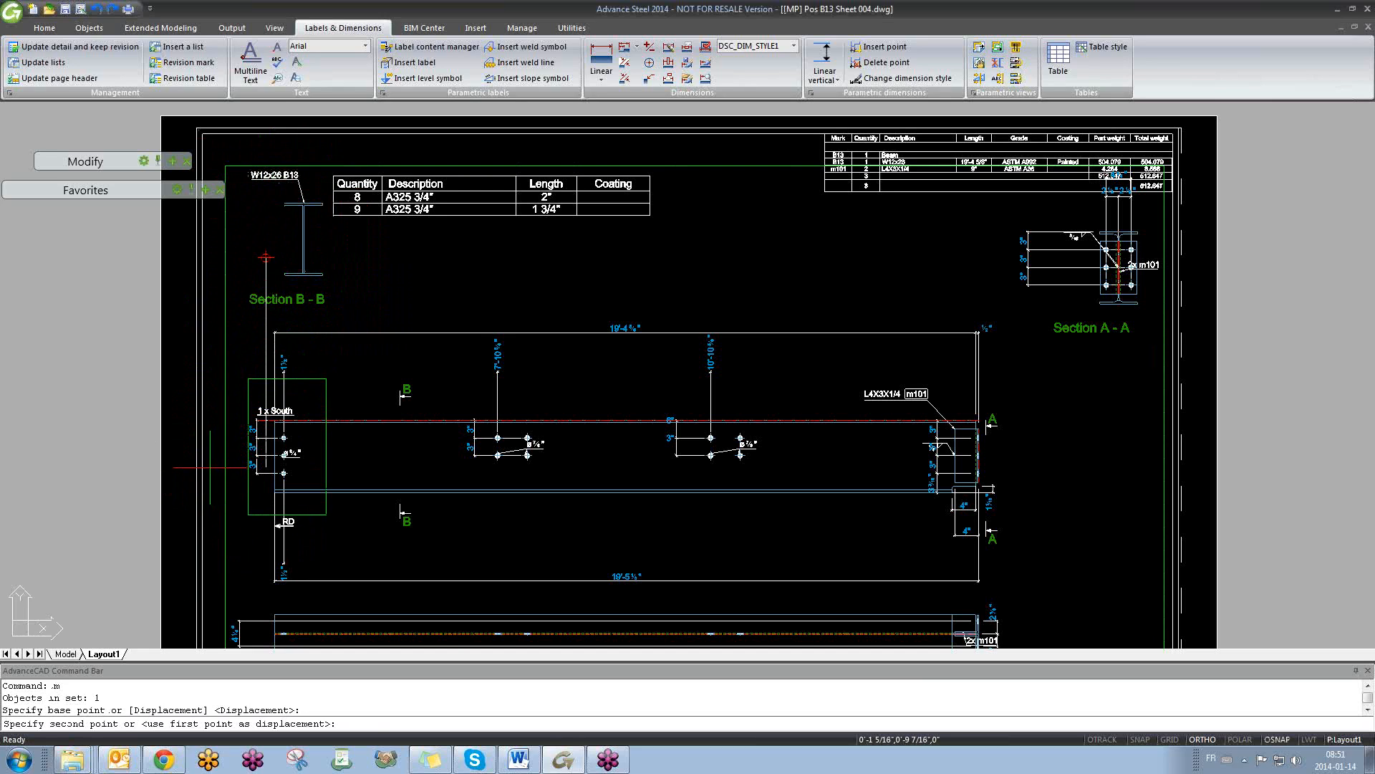
key(F8)
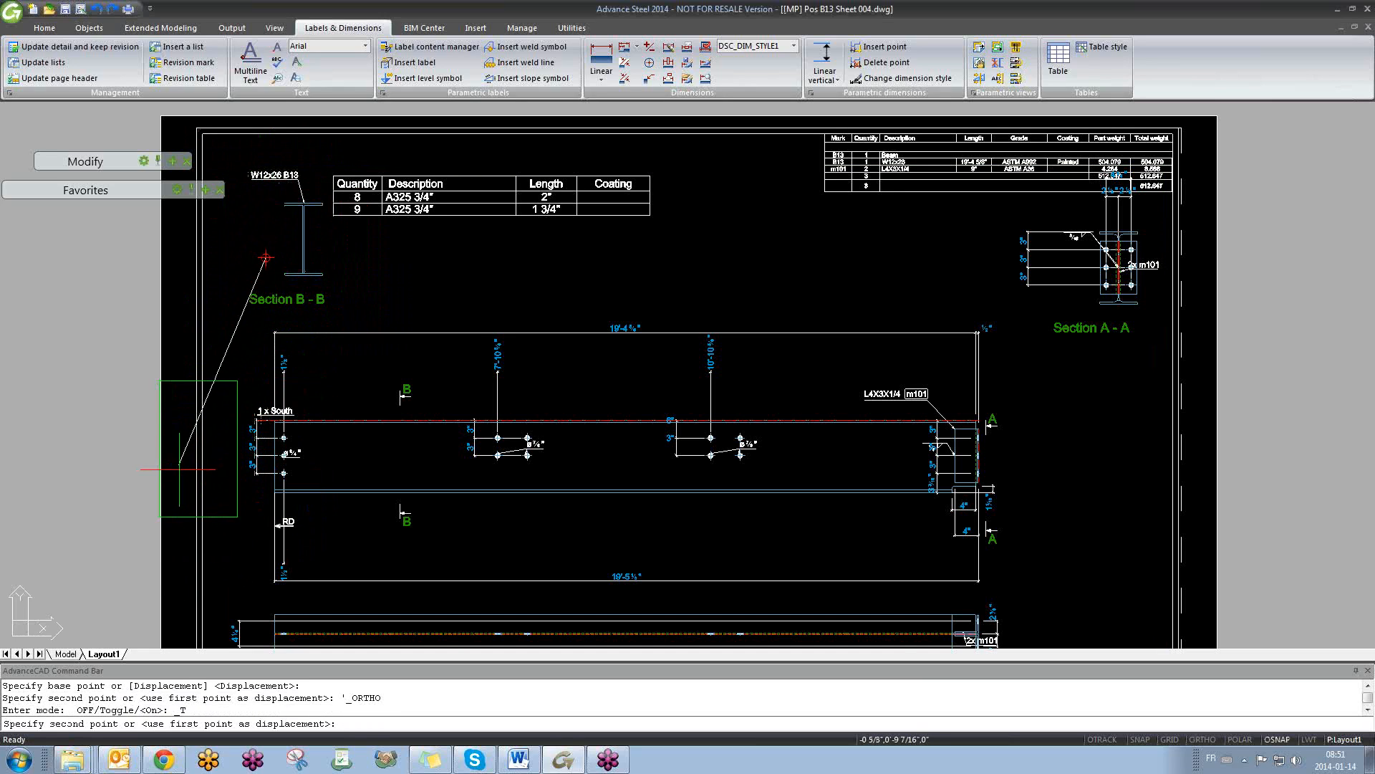
click(182, 467)
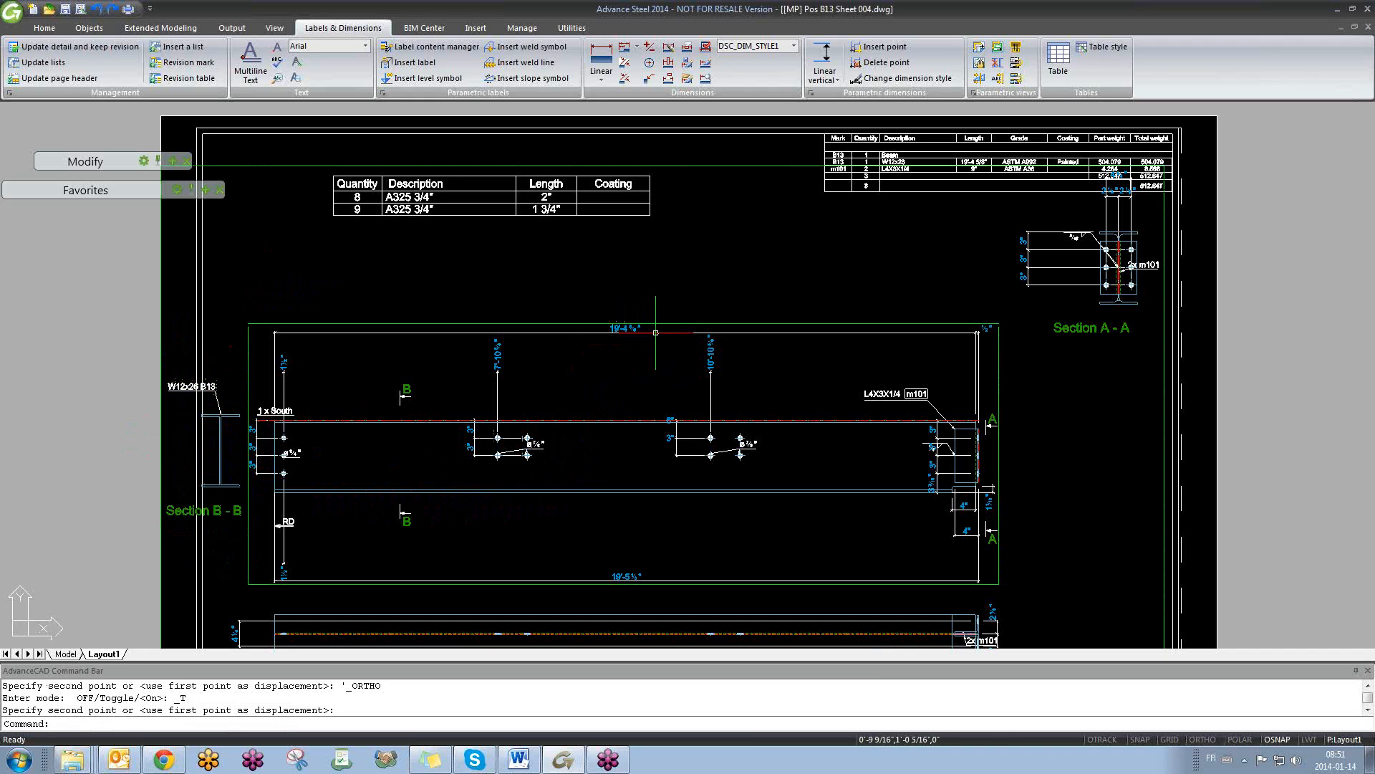
- Move the beam's main view horizontally away from Section B - B, with ortho on
text(m)
key(Return)
click(784, 323)
key(Return)
click(647, 265)
key(F8)
click(788, 286)
- Move the Section B - B view horizontally inside the sheet frame, toward the beam's main view
key(Return)
click(245, 470)
key(Return)
click(221, 487)
click(293, 488)
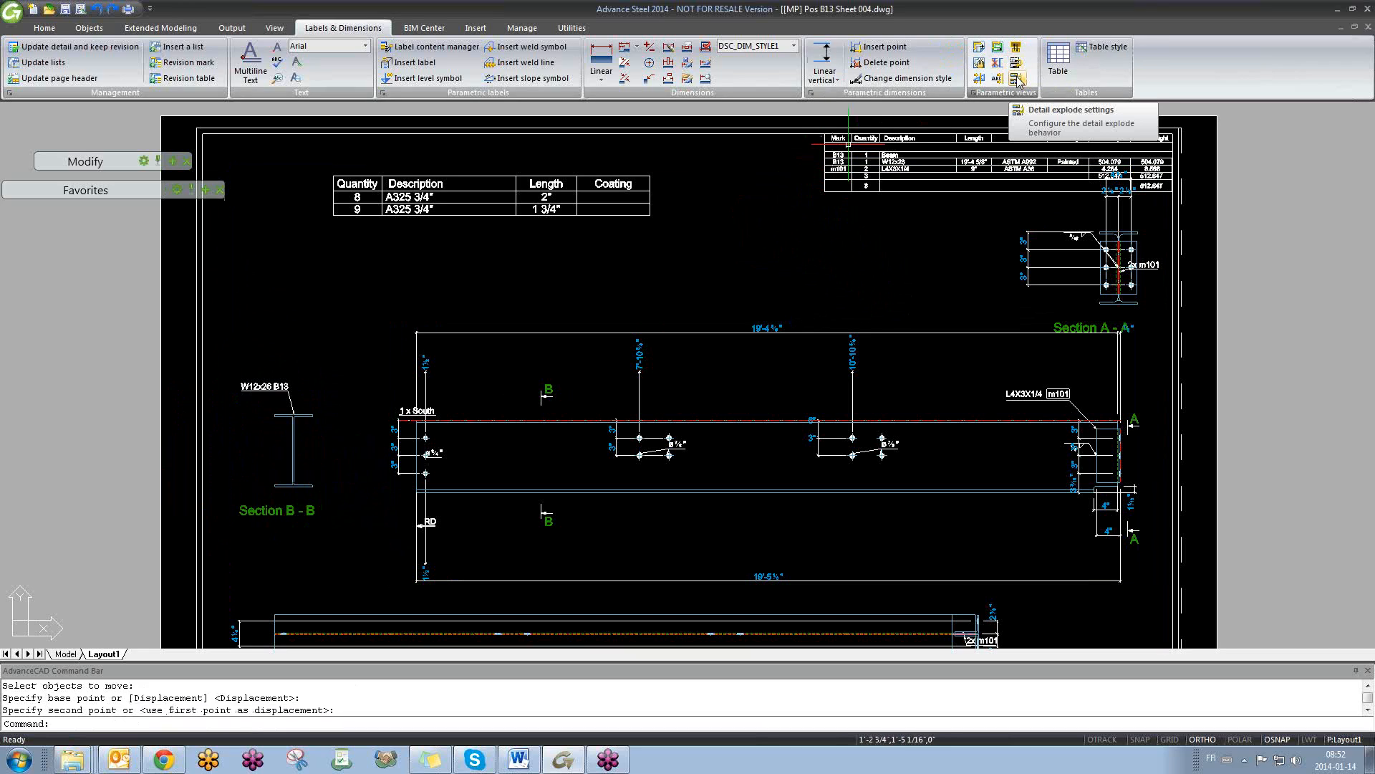
- Examine the whole B13 sheet, including the rearranged views, both sections, the lists, the page frame and the title block
click(738, 249)
click(714, 273)
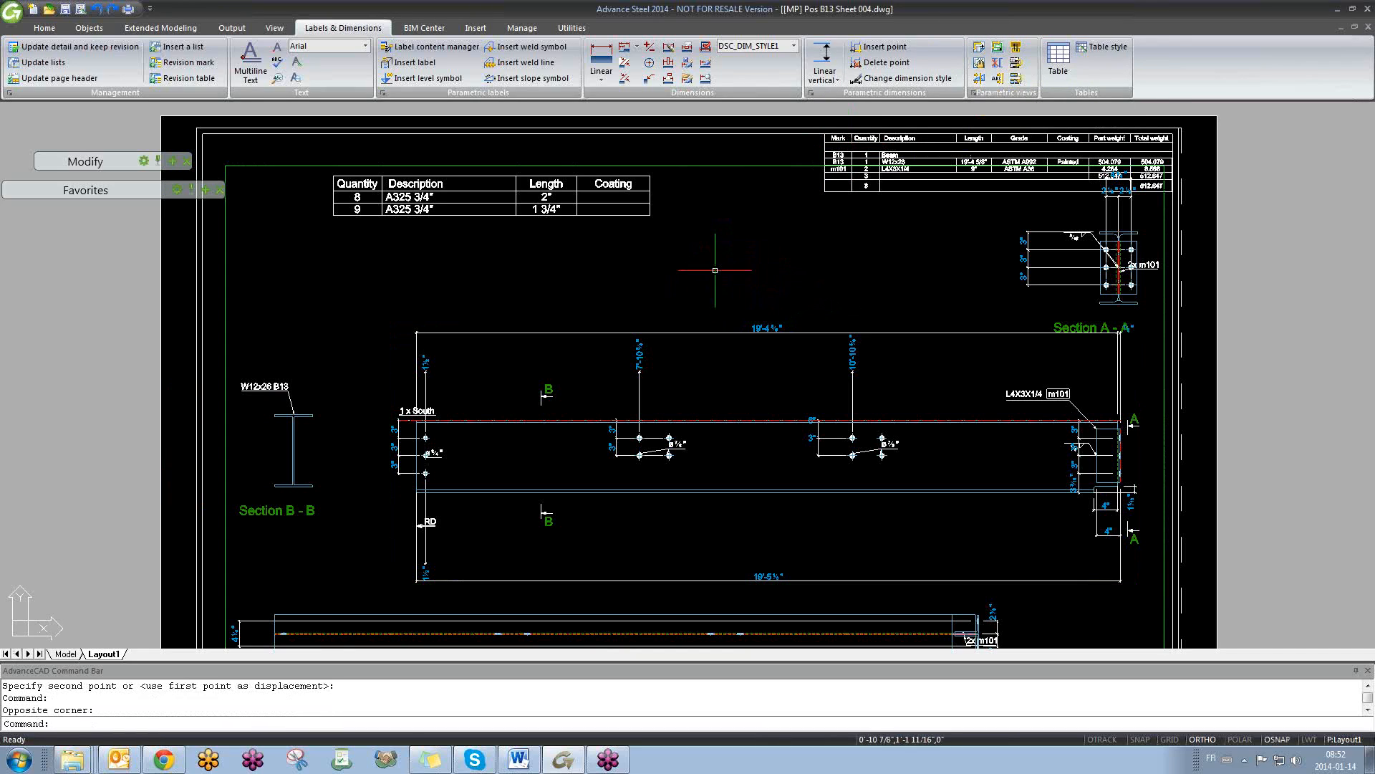
mouse_move(715, 404)
middle_down()
mouse_move(704, 363)
mouse_move(729, 347)
middle_up()
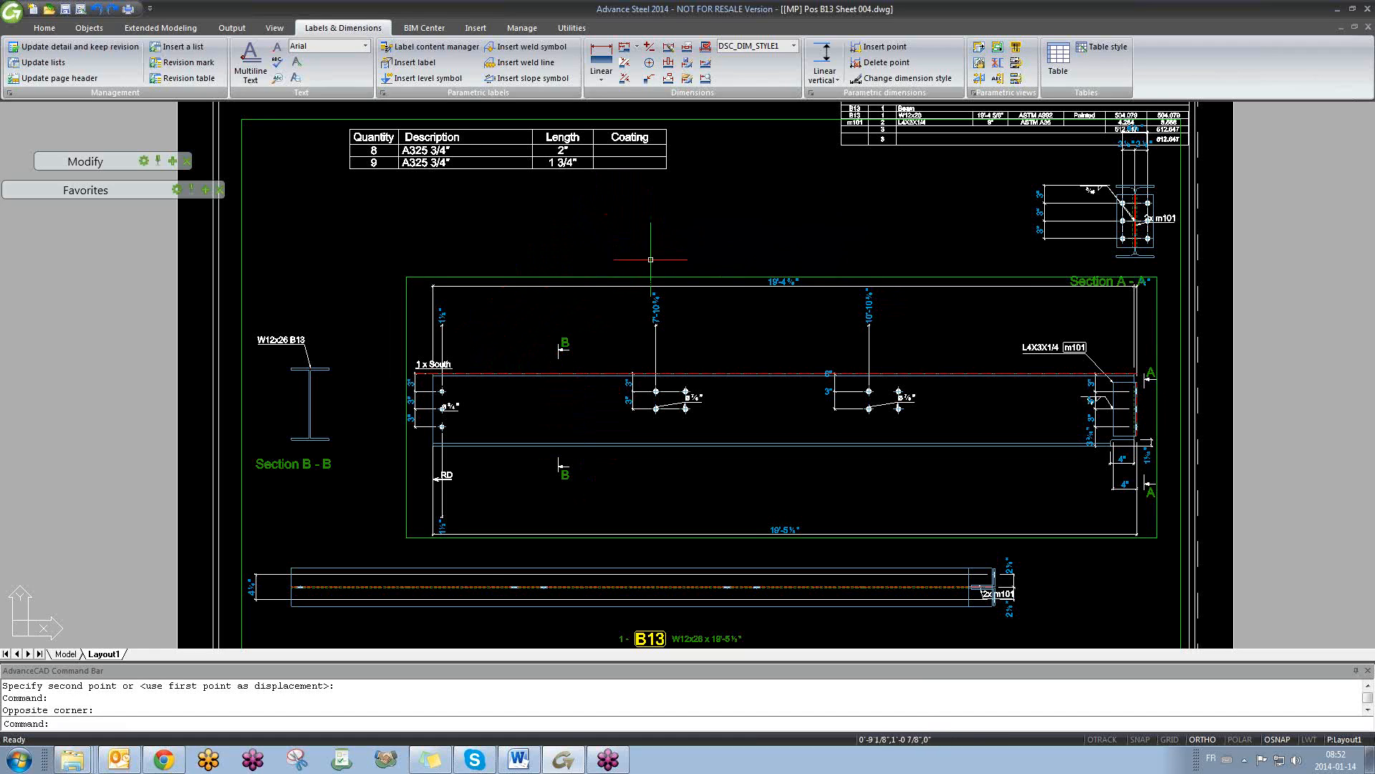
scroll(645, 216, down, 3)
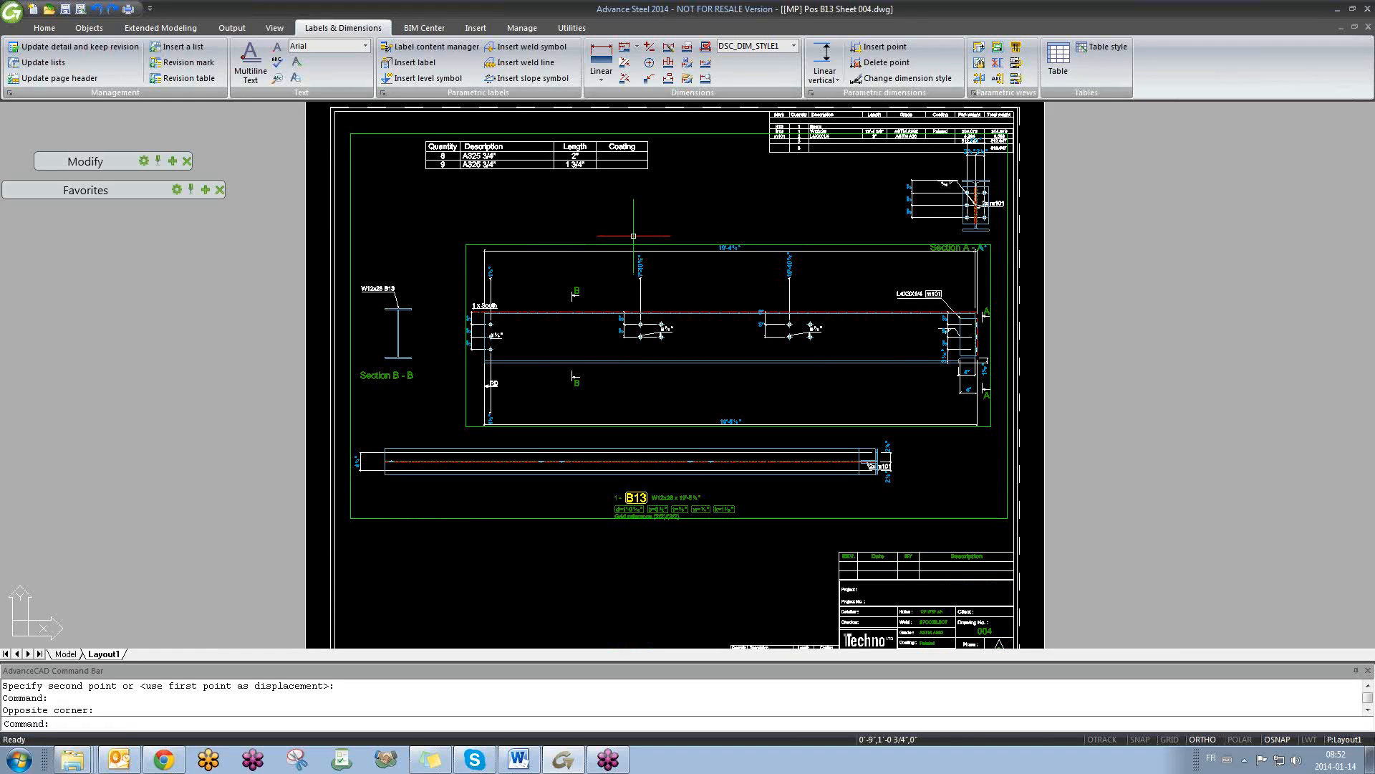
mouse_move(667, 596)
middle_down()
mouse_move(637, 474)
mouse_move(598, 567)
middle_up()
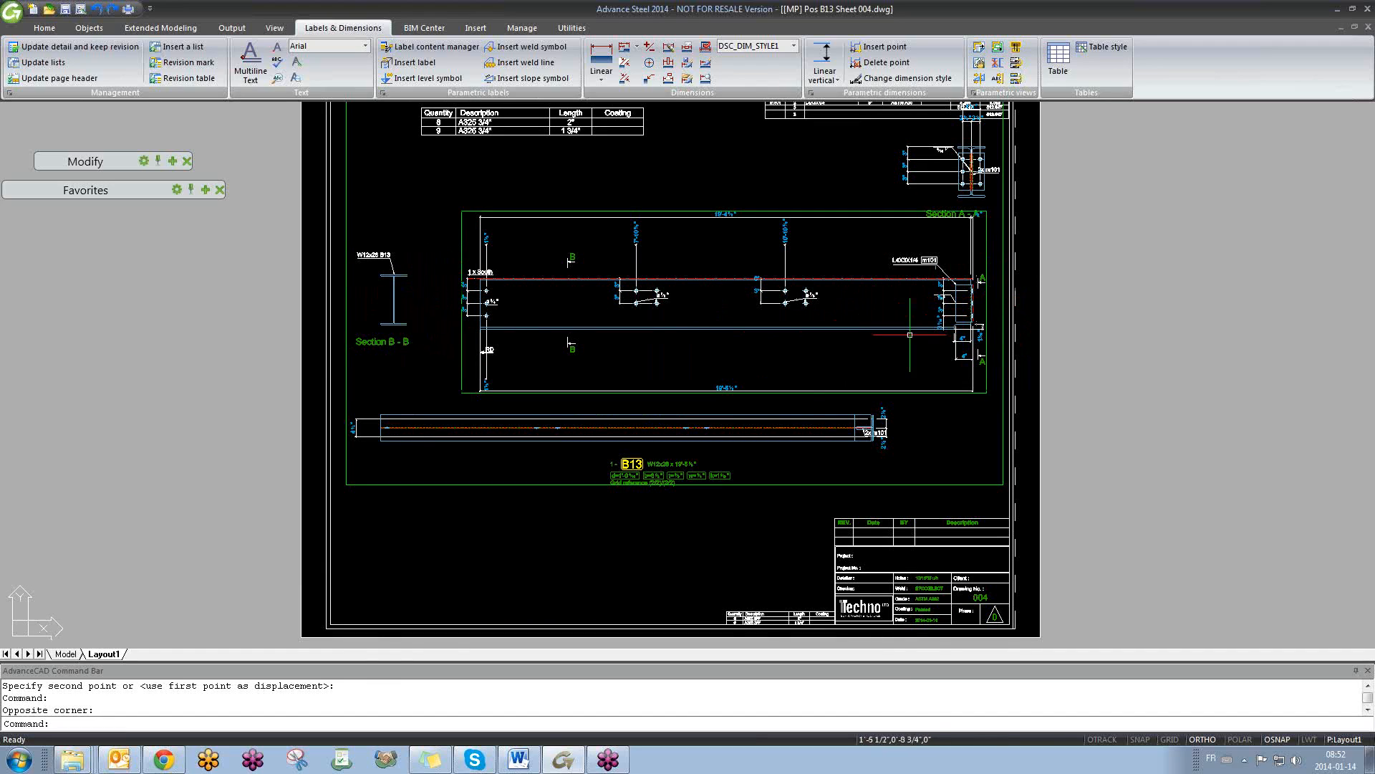
scroll(728, 422, down, 2)
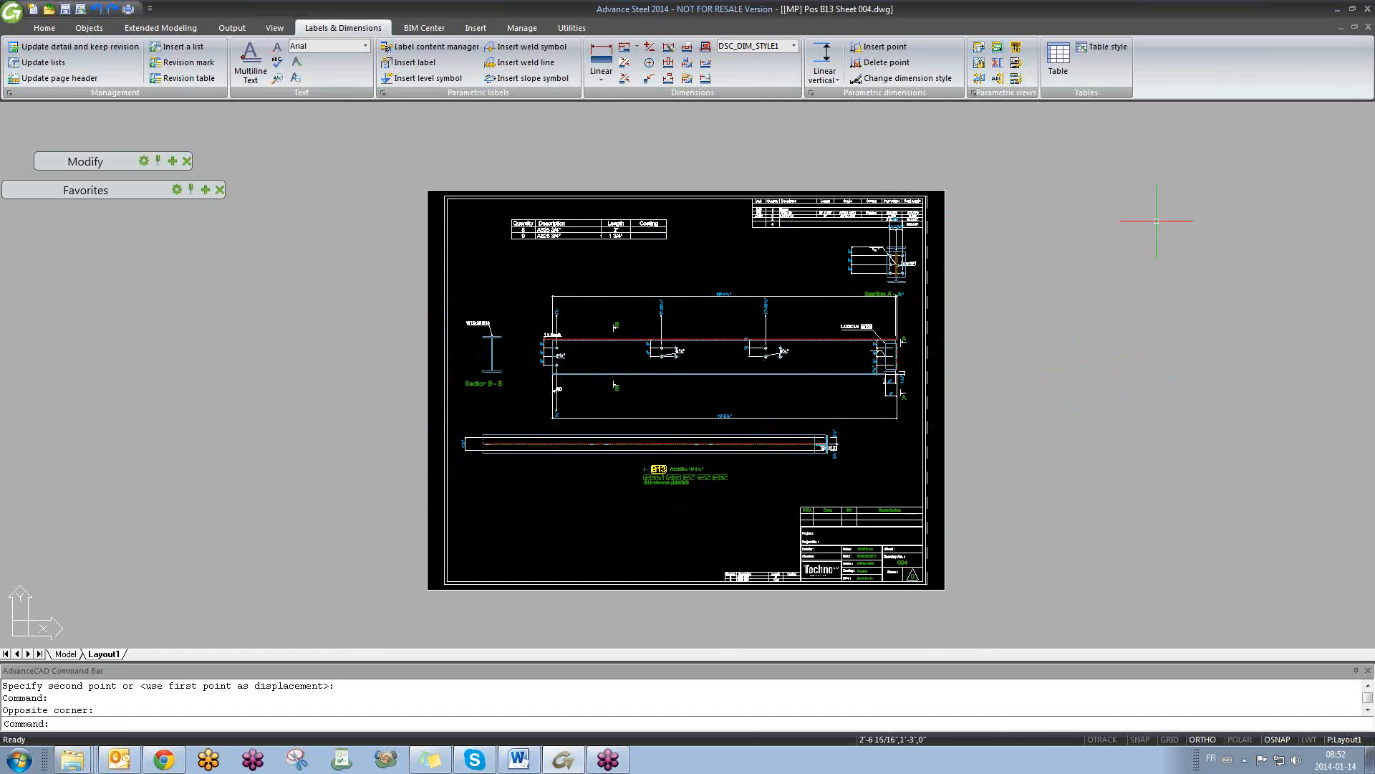
right_click(1130, 584)
click(1047, 342)
click(1093, 389)
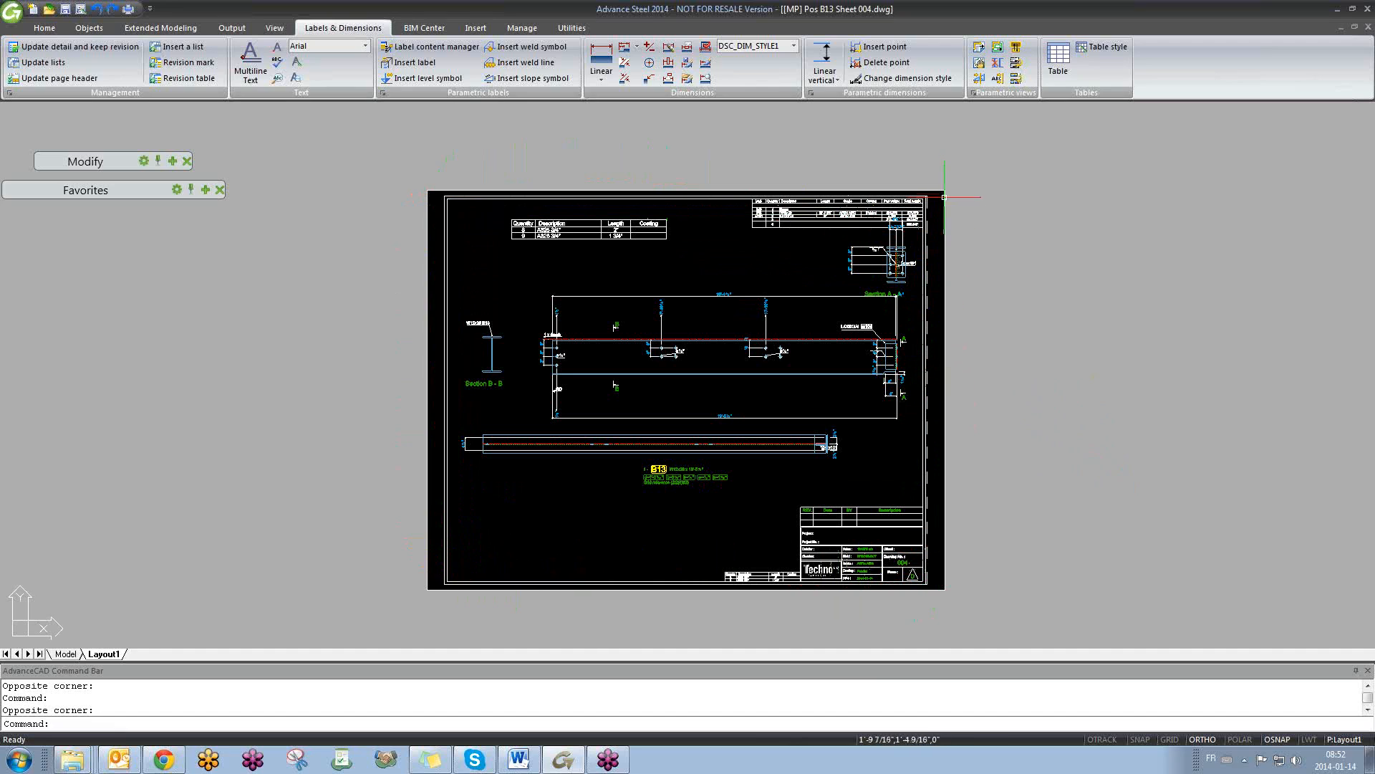
click(444, 212)
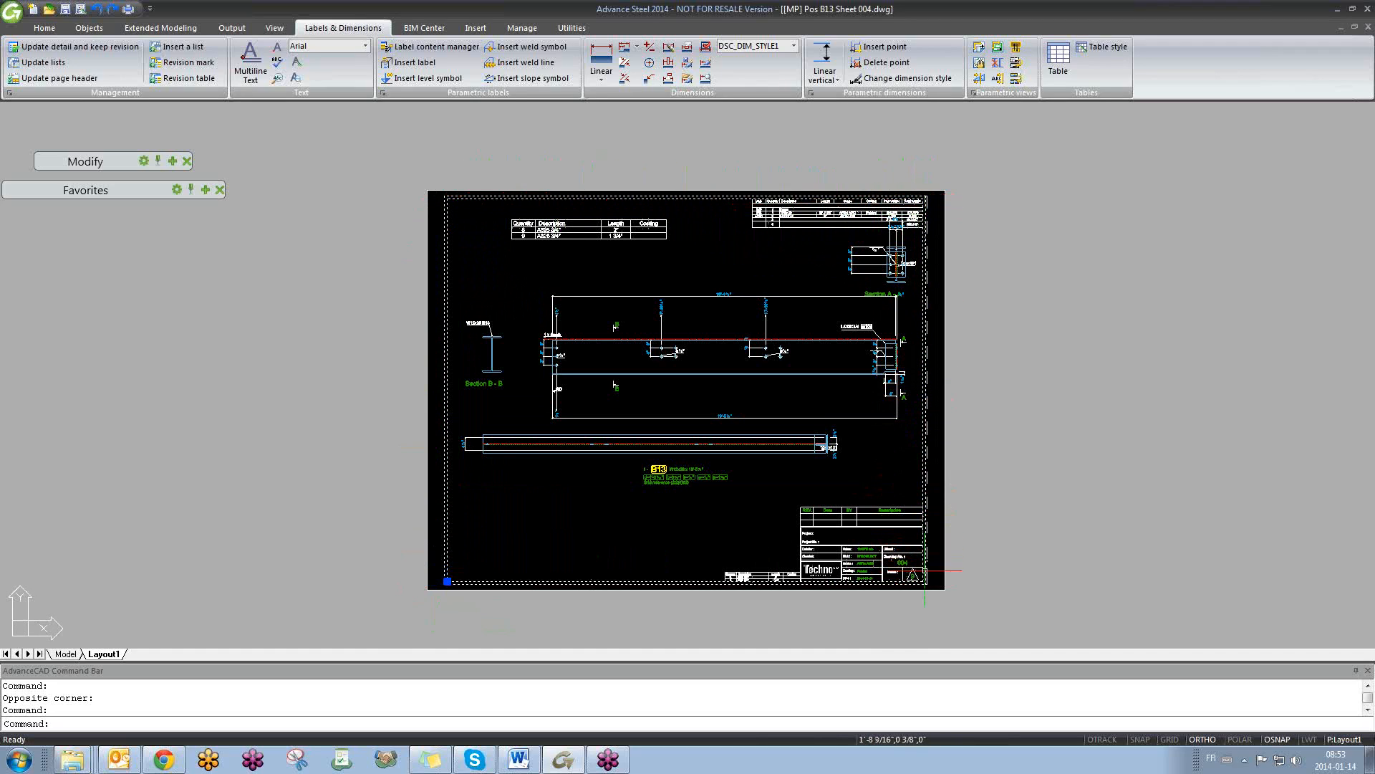
key(Escape)
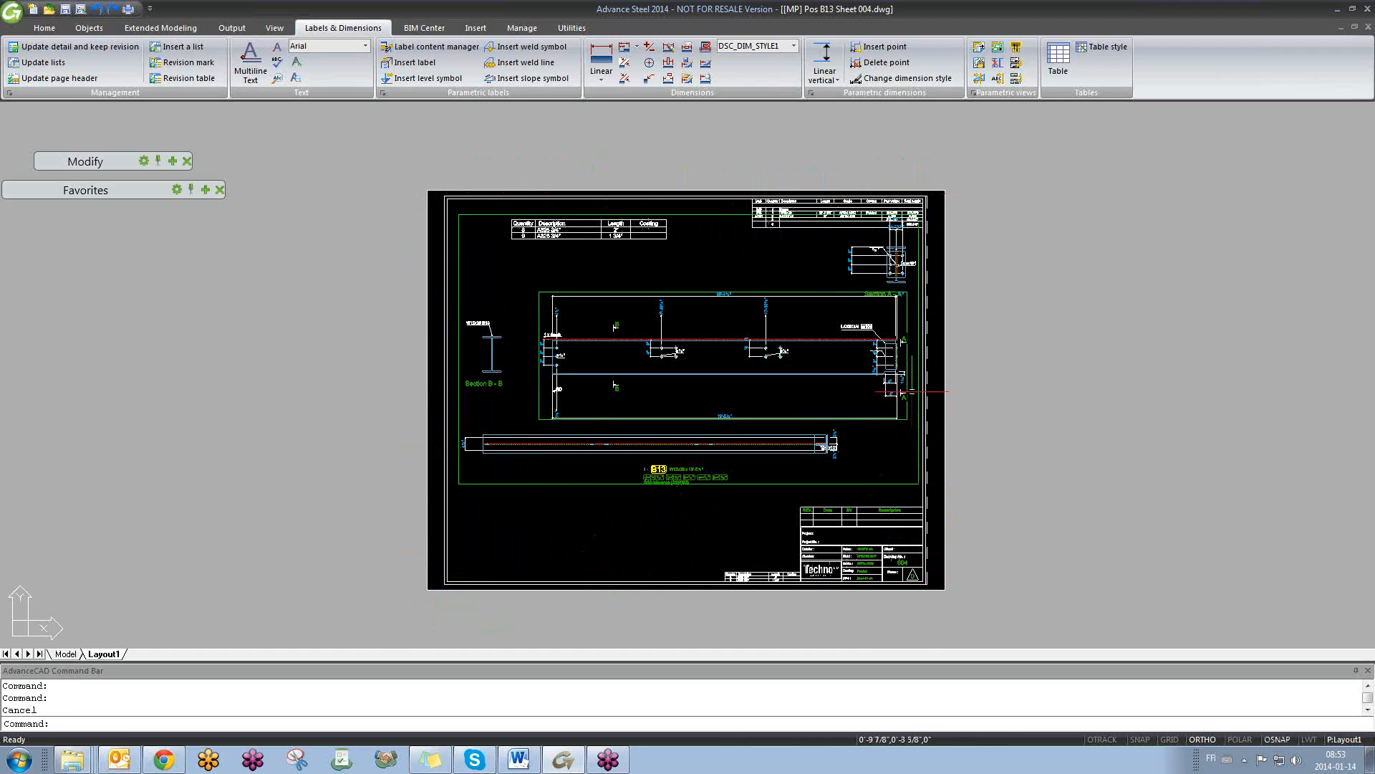
click(1084, 311)
click(1060, 331)
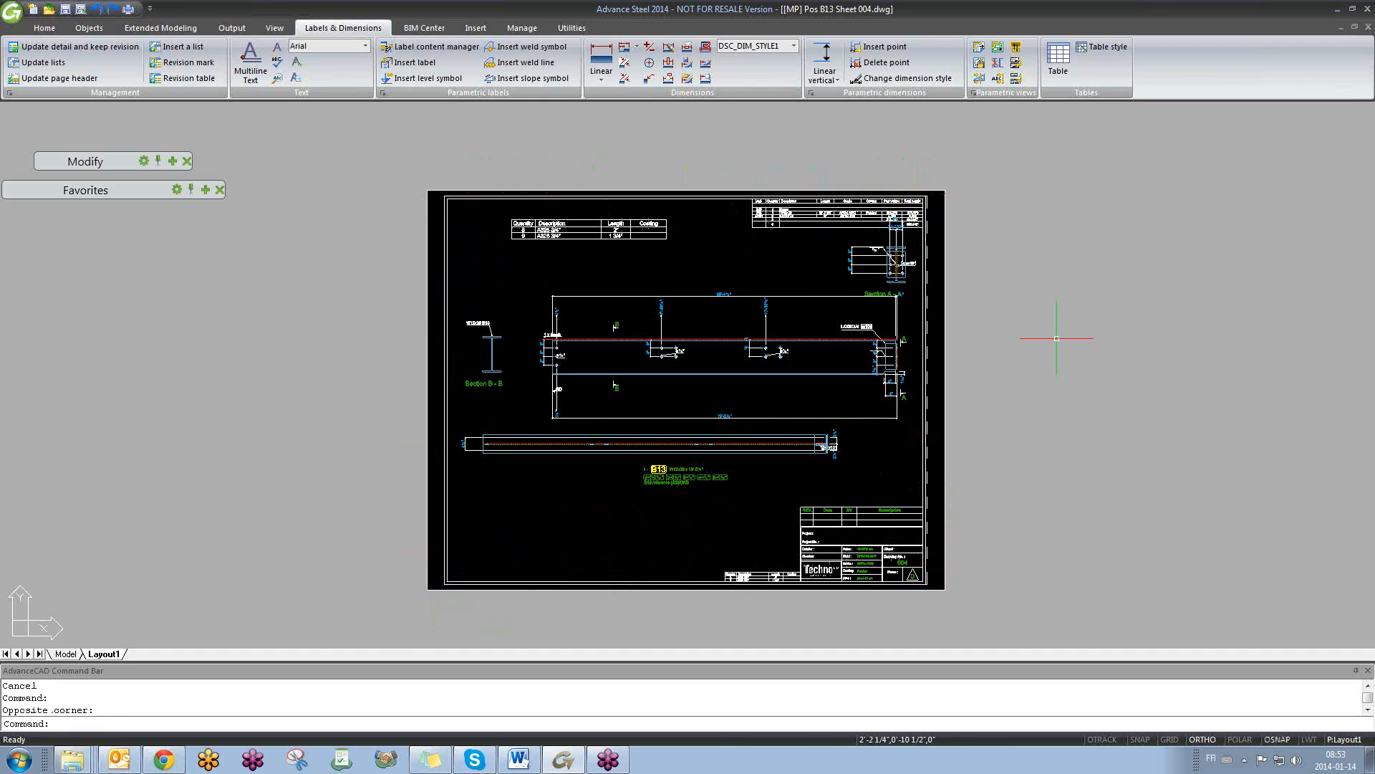
scroll(647, 353, up, 2)
scroll(233, 291, down, 2)
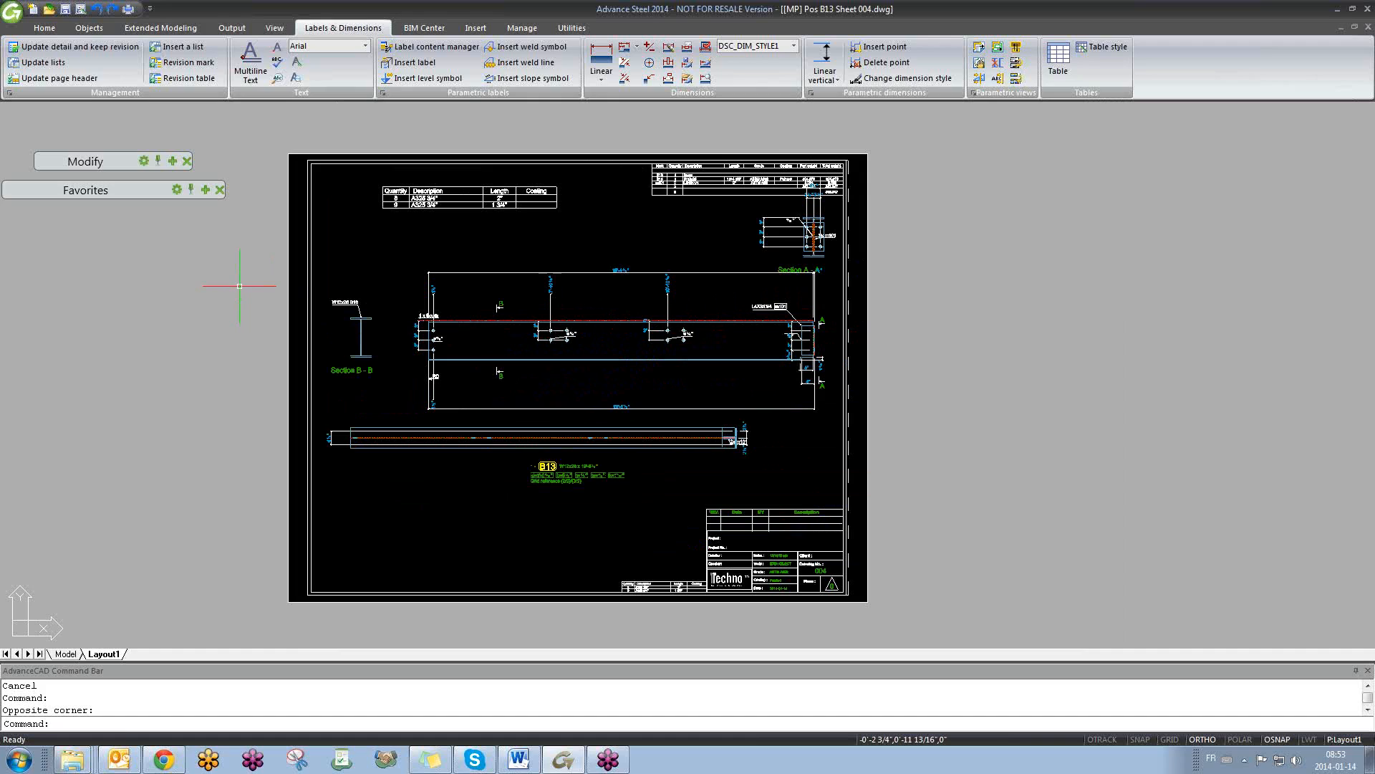
right_click(932, 311)
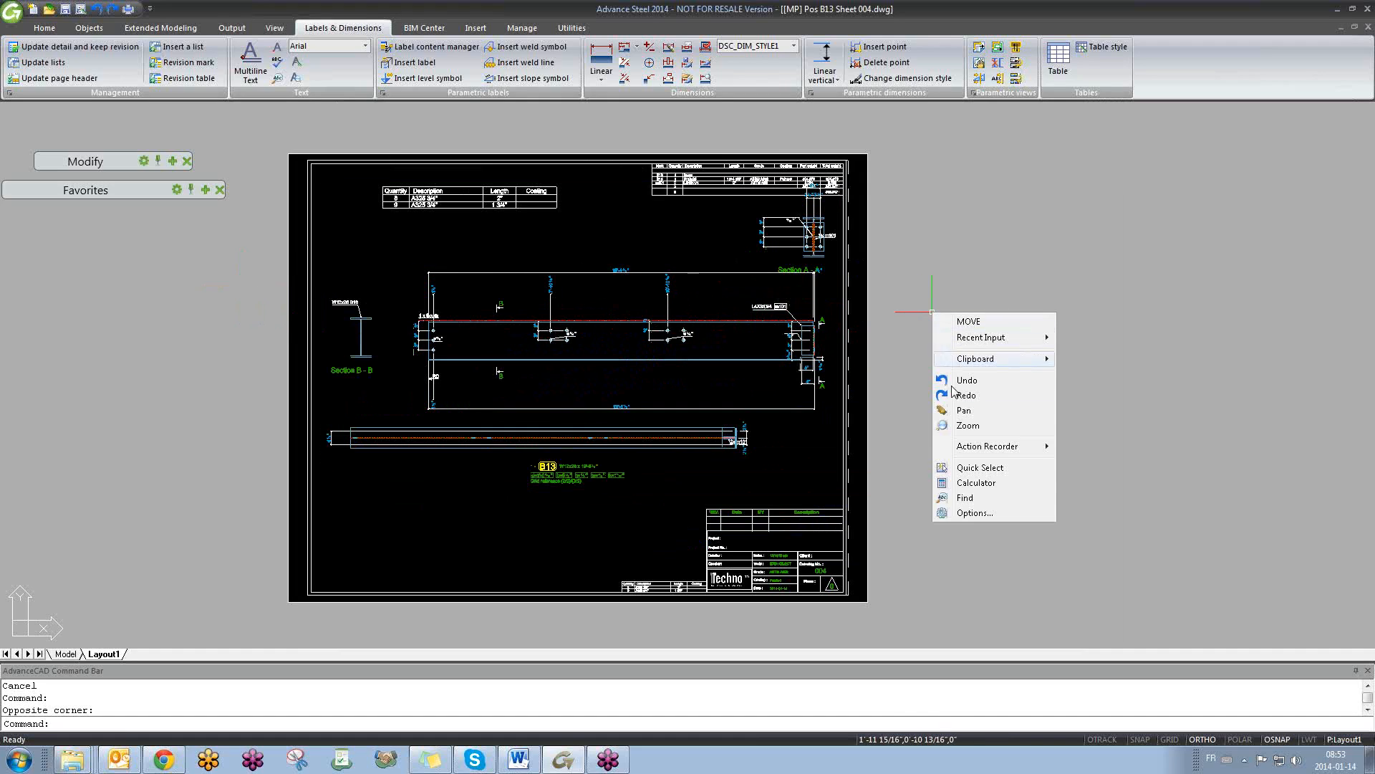
click(972, 513)
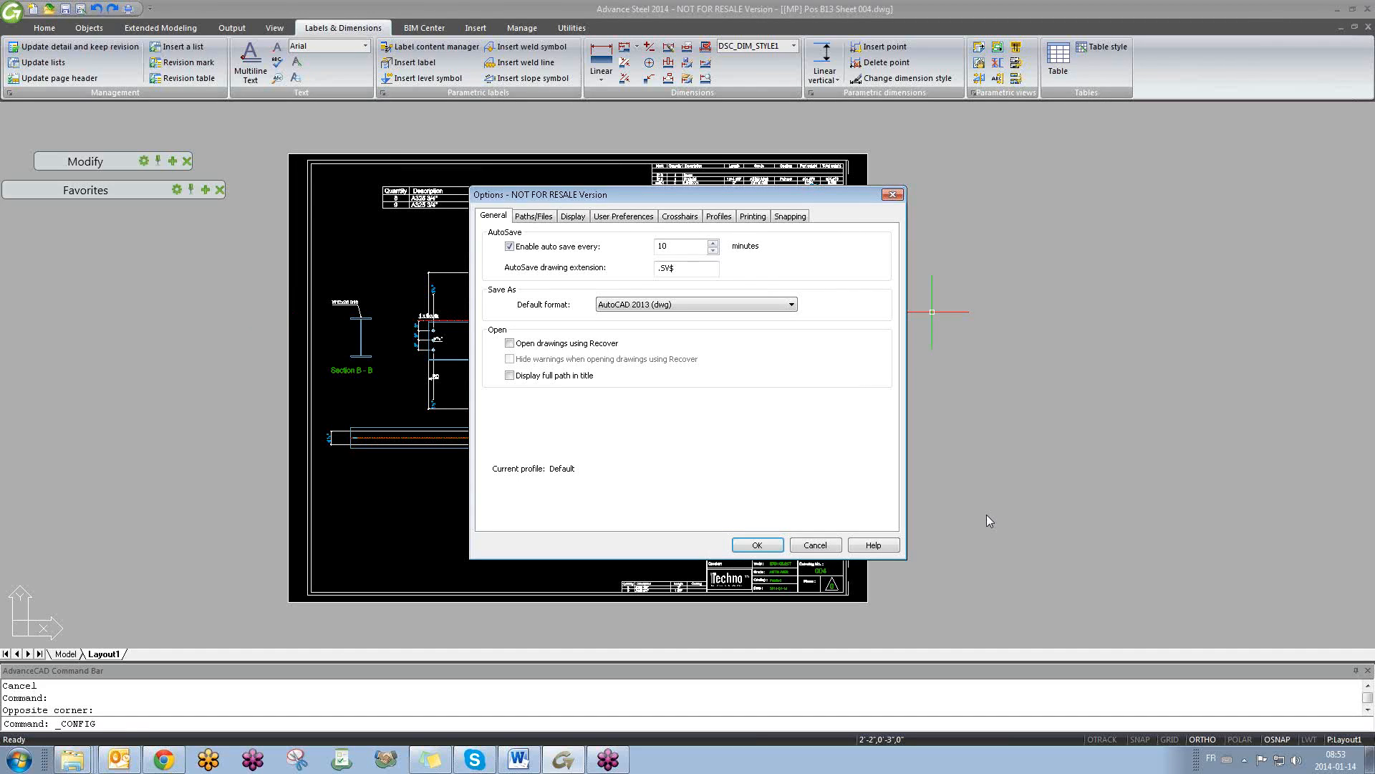
click(893, 195)
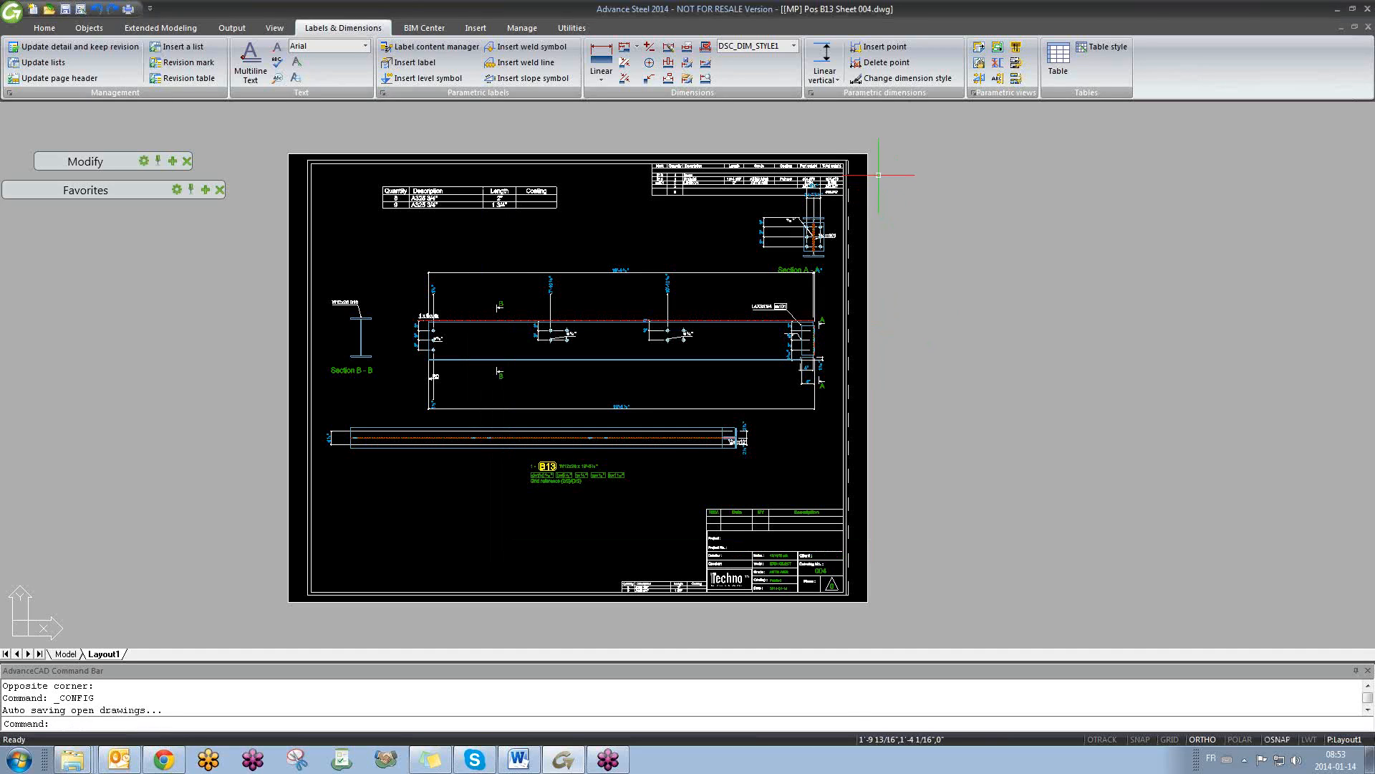
- Fit the whole B13 sheet to the screen with Zoom Window
text(z)
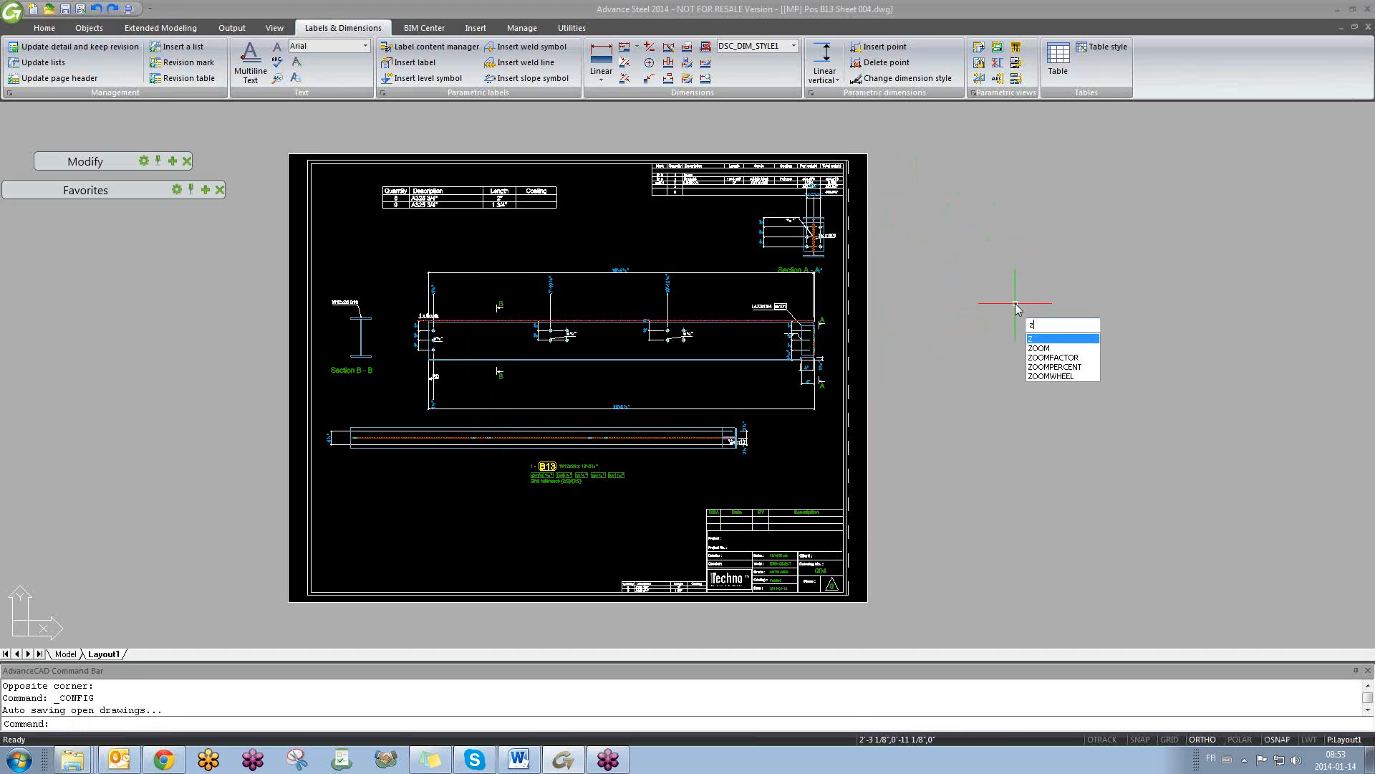
key(Return)
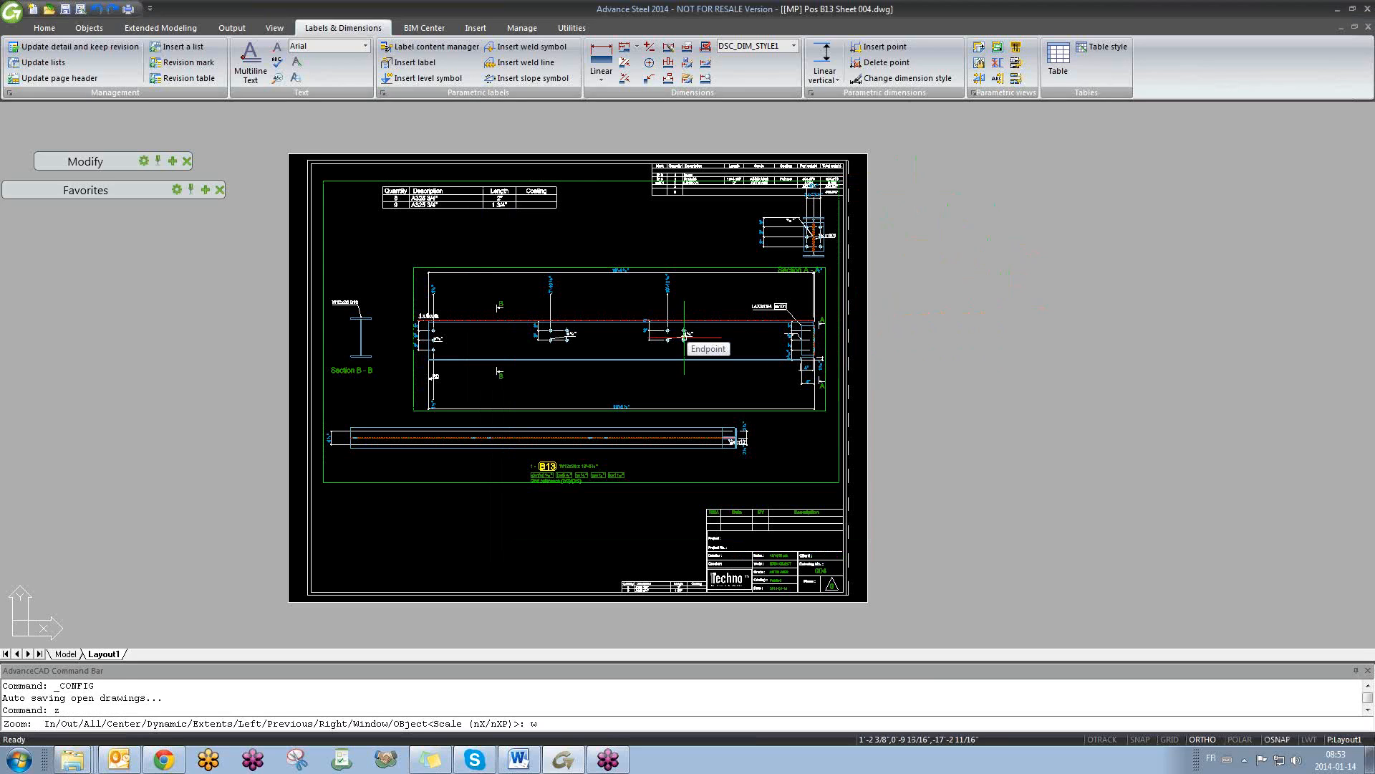
text(w)
key(Return)
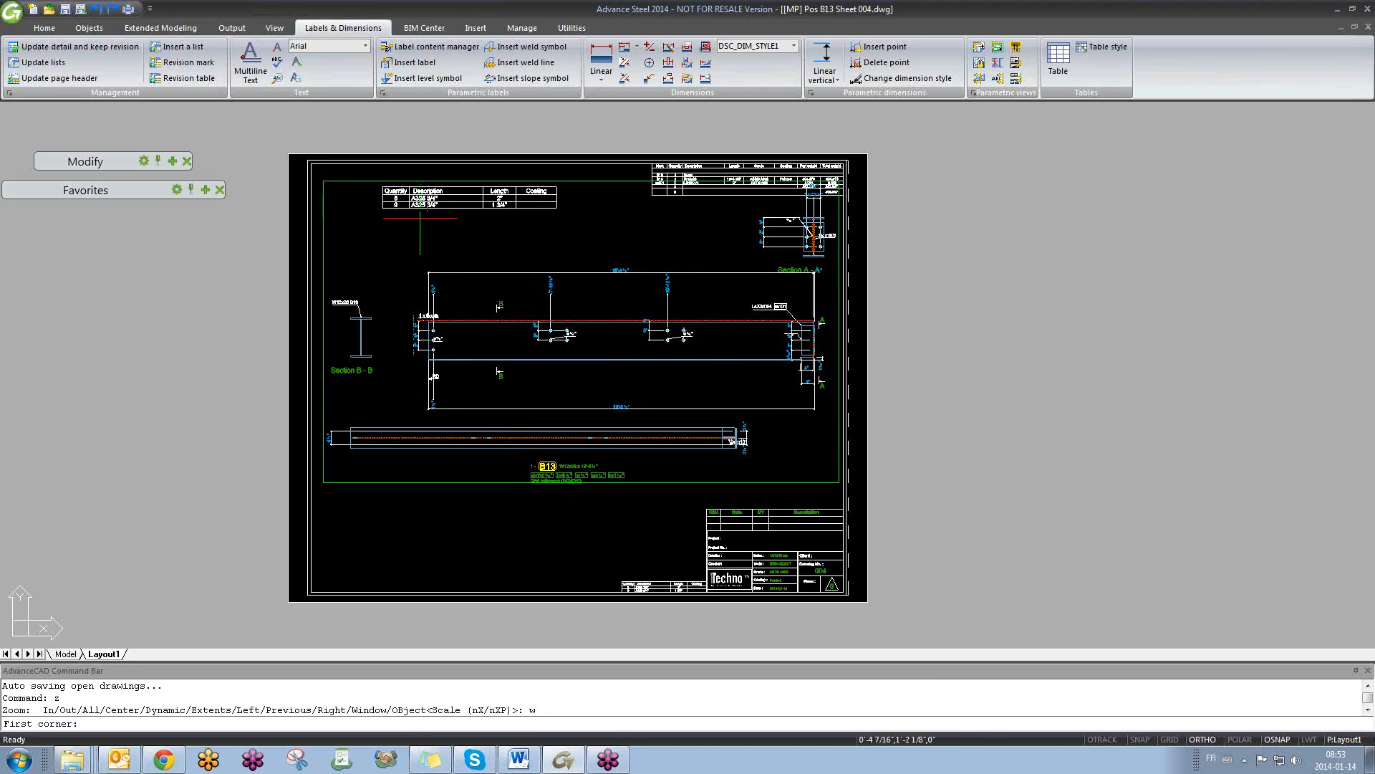
click(298, 157)
click(866, 604)
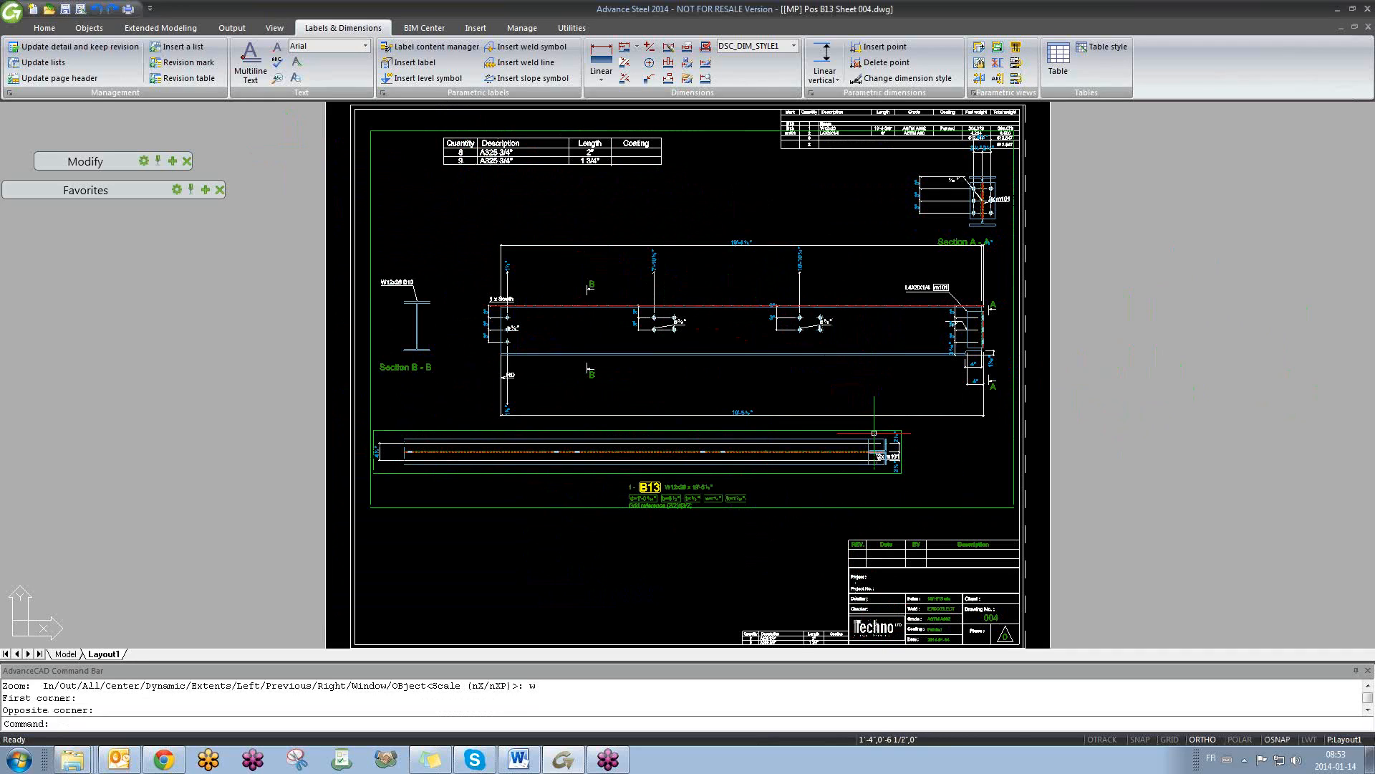
- Zoom with a window on the part of the B13 sheet above the title block, covering the views and lists
text(z)
key(Return)
text(w)
key(Return)
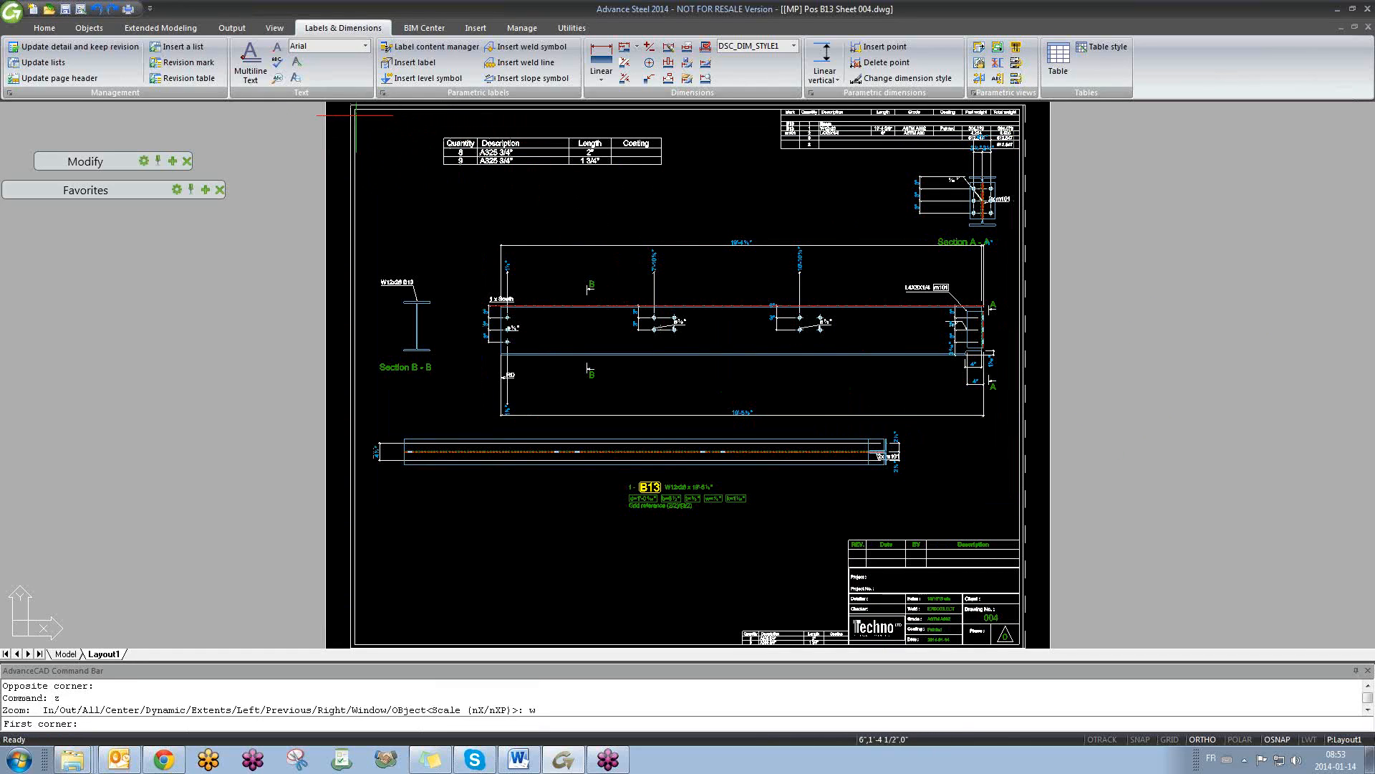
click(356, 113)
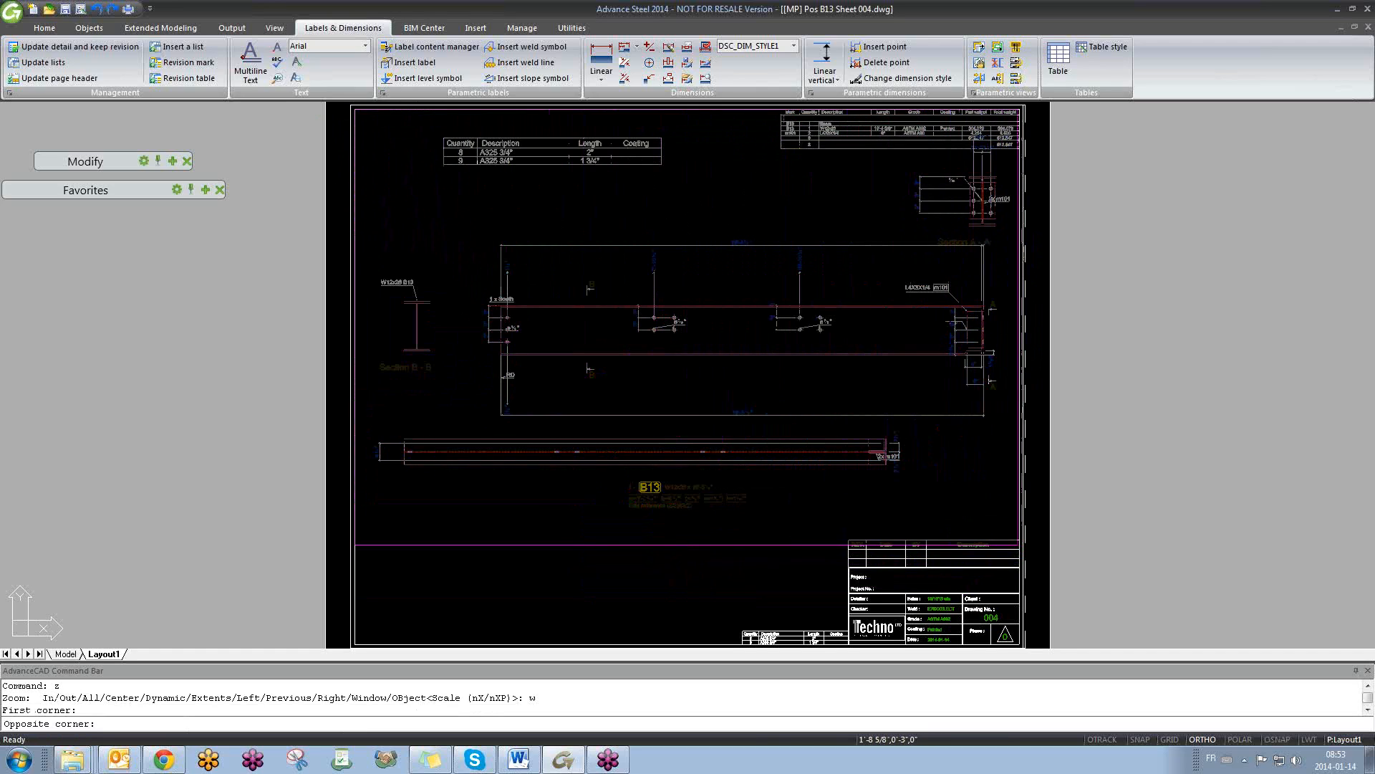
click(1018, 542)
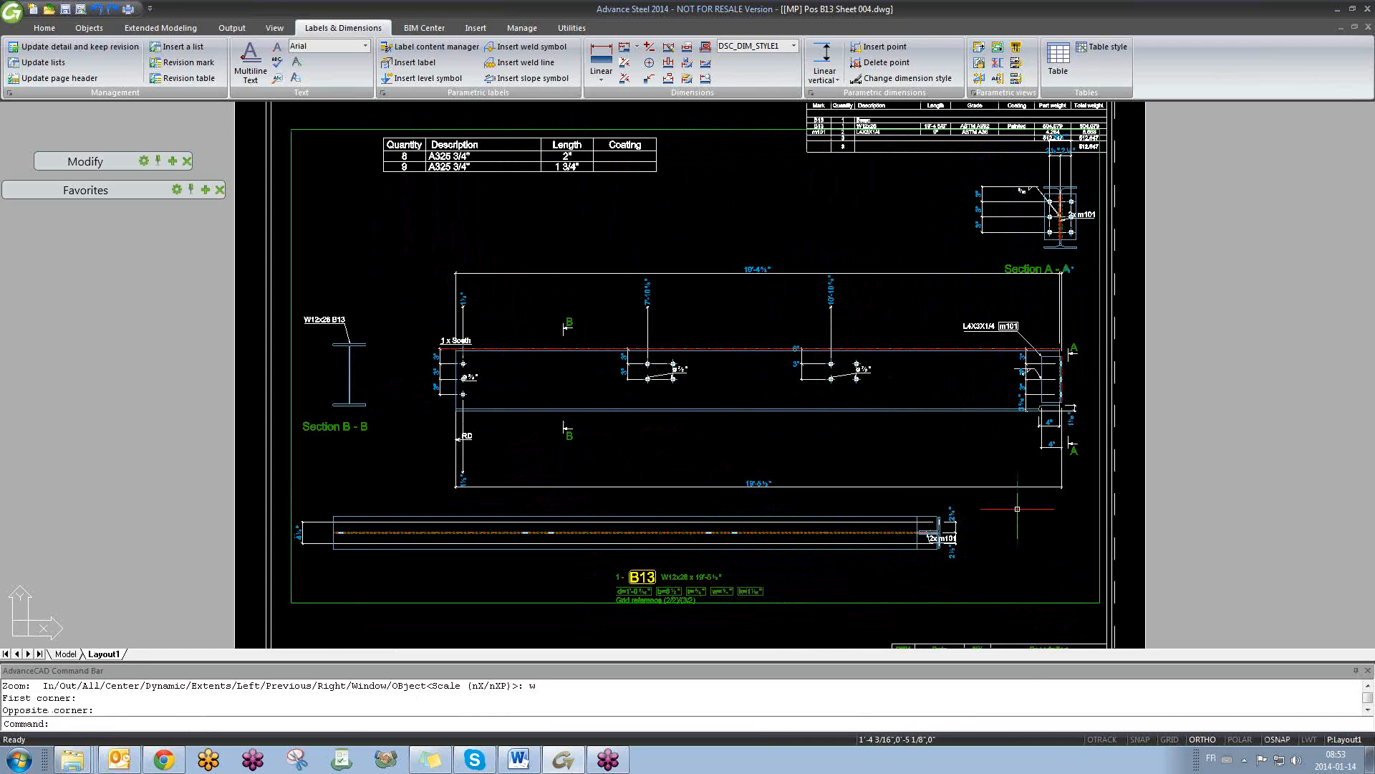
middle_drag(989, 276, 986, 286)
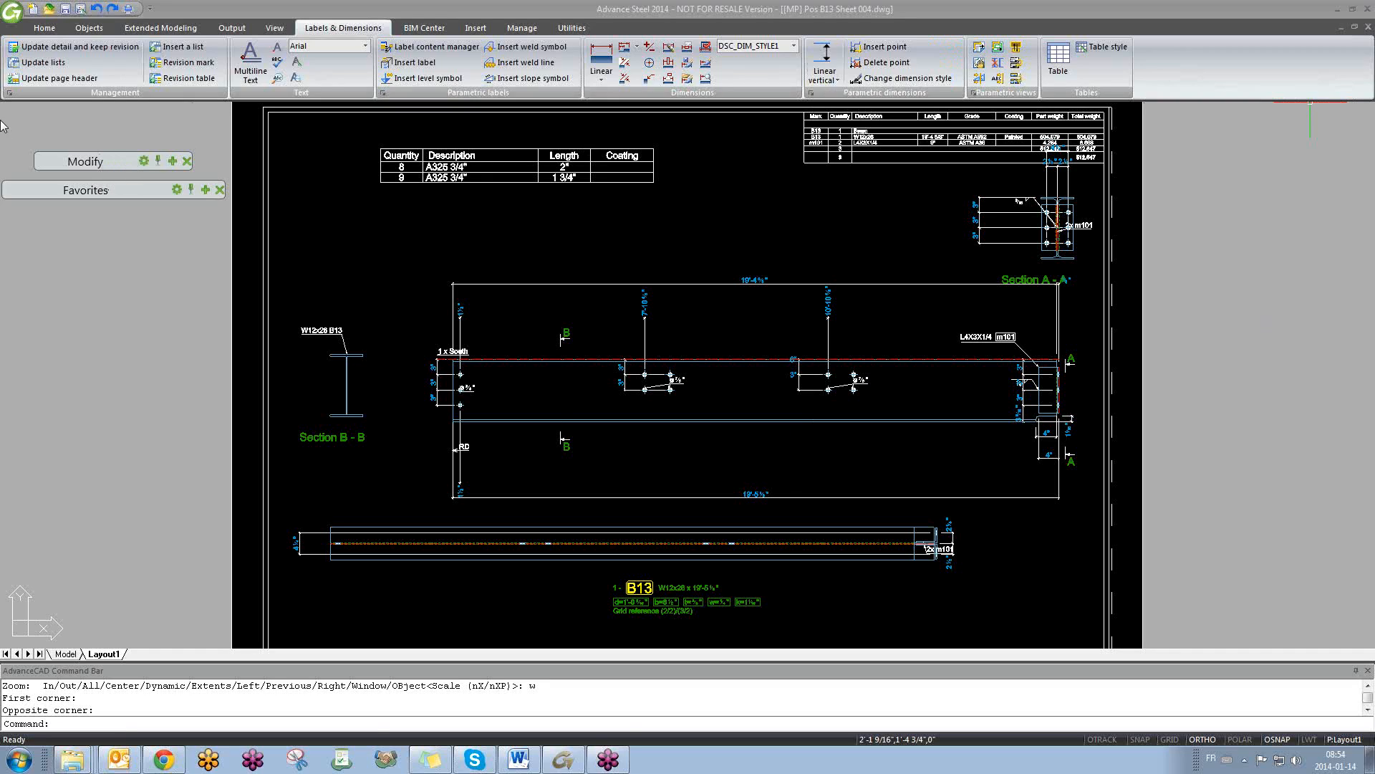
- Look through the Modify tools and the Favorites list of connections in the two floating palettes
click(171, 161)
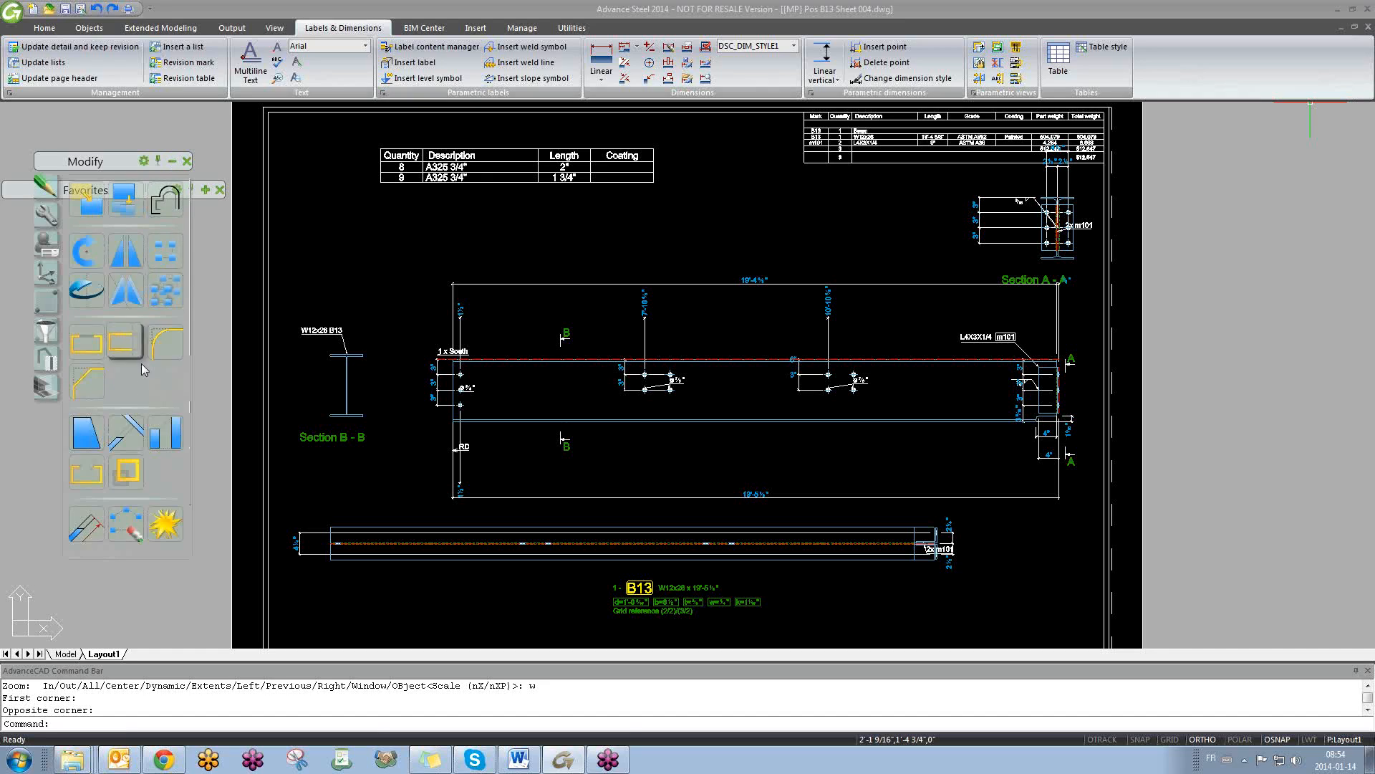
scroll(125, 482, down, 1)
scroll(125, 482, up, 1)
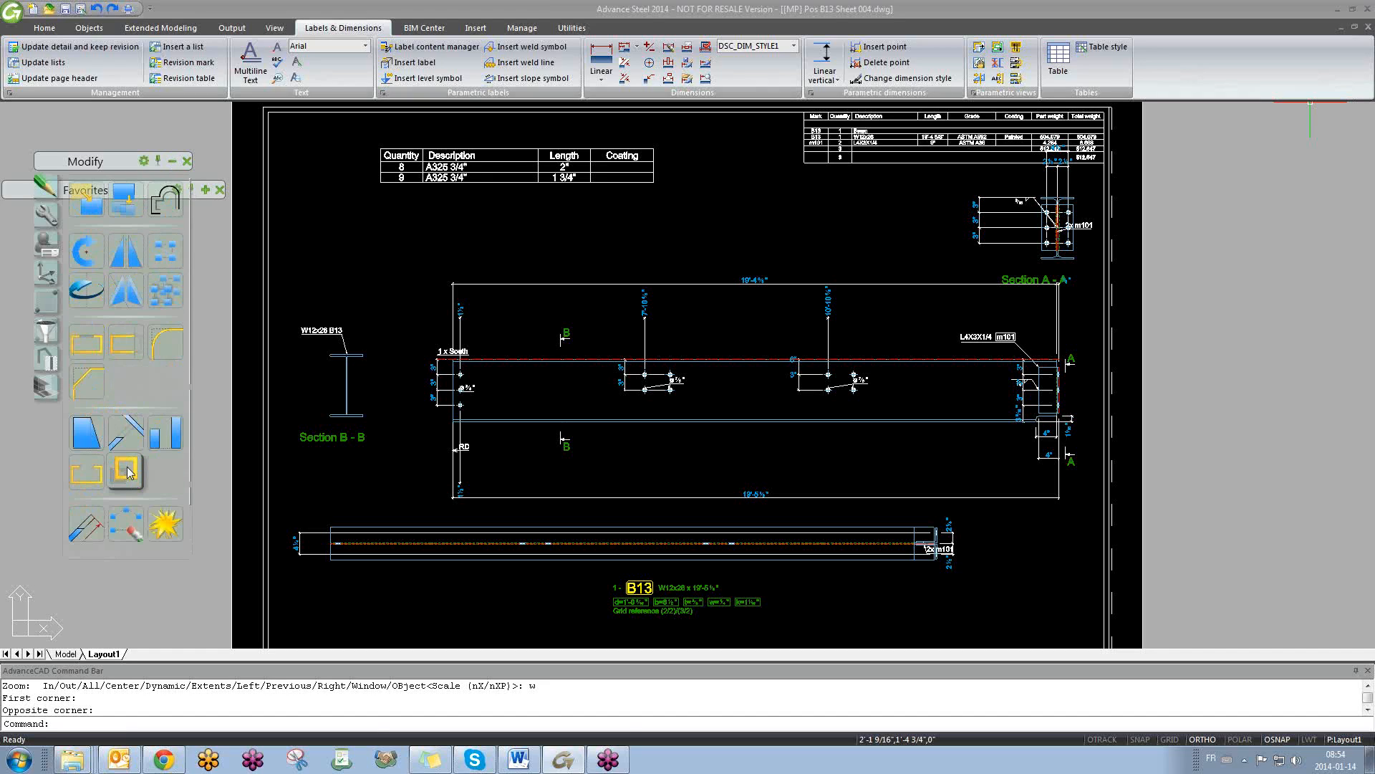
click(49, 222)
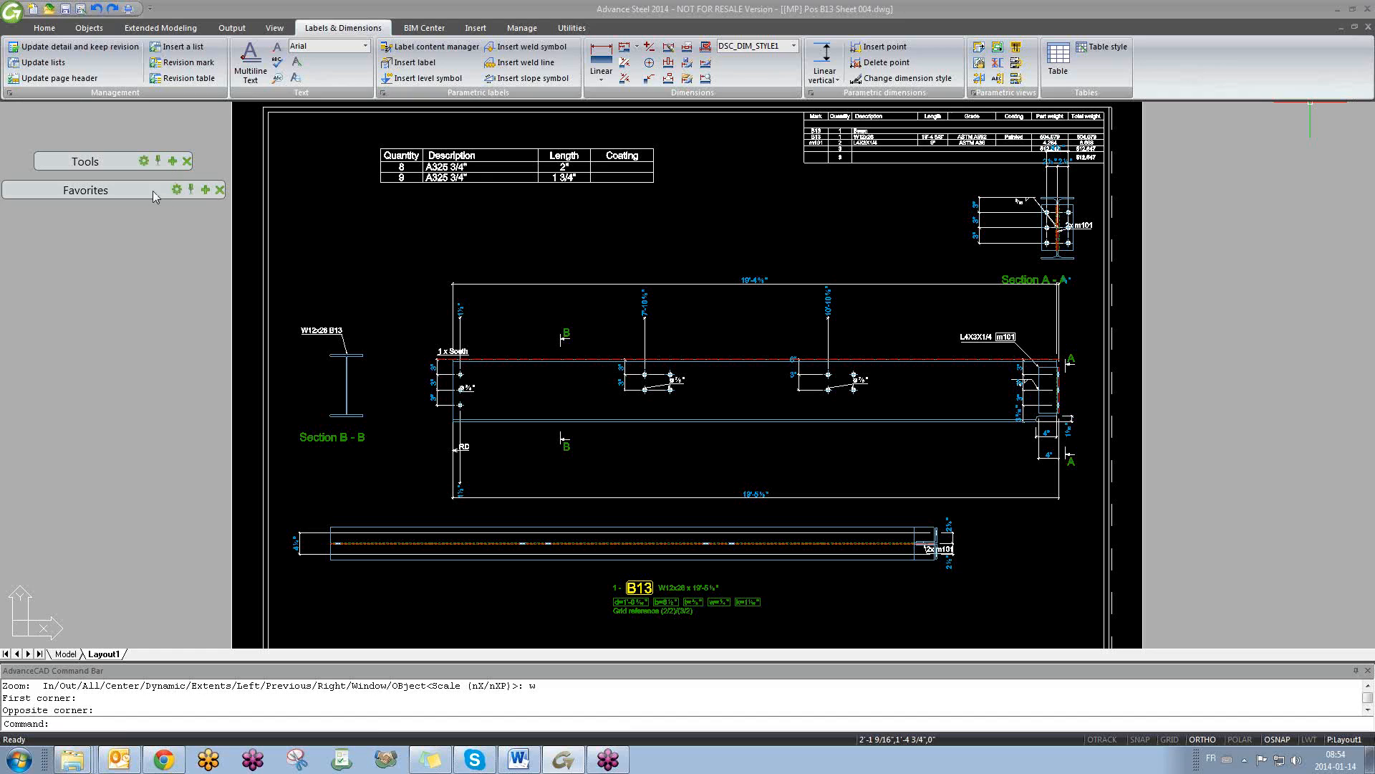
click(204, 191)
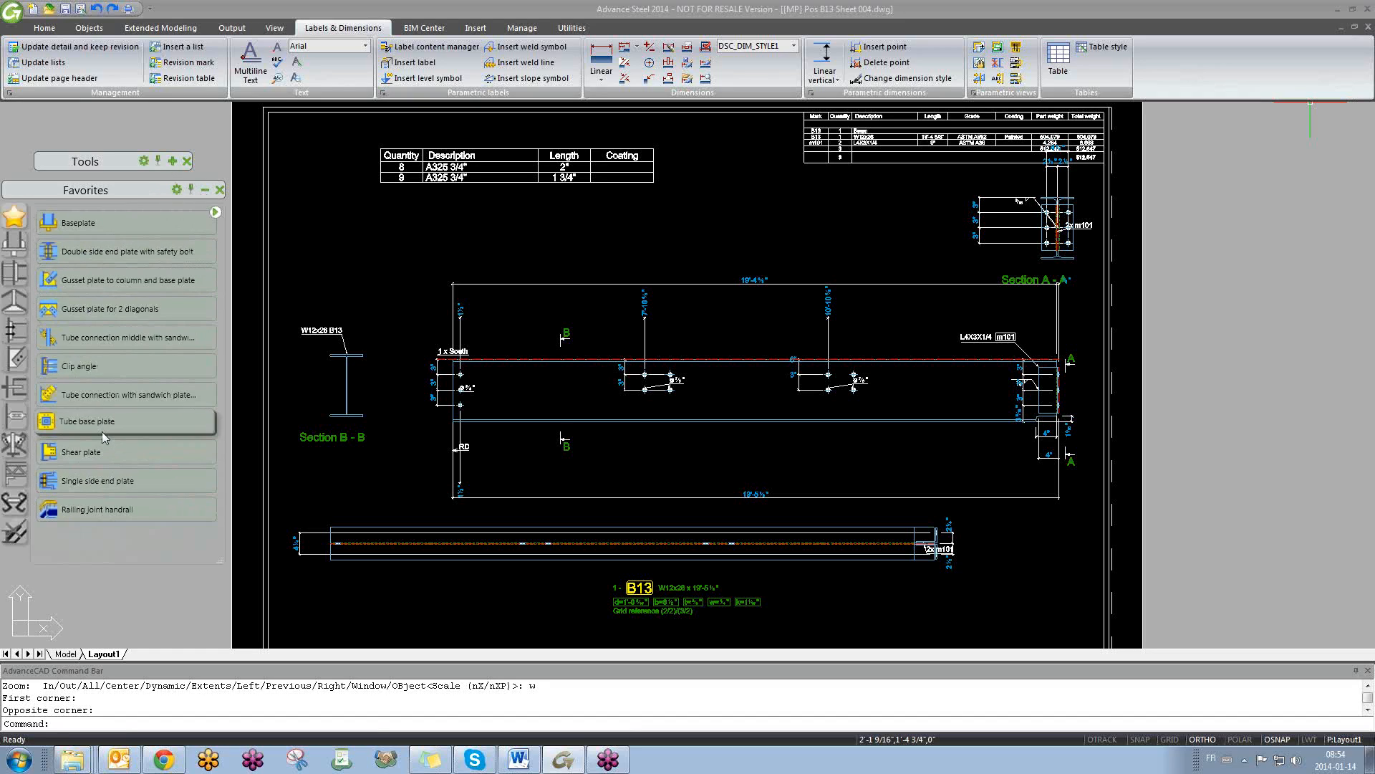
click(204, 189)
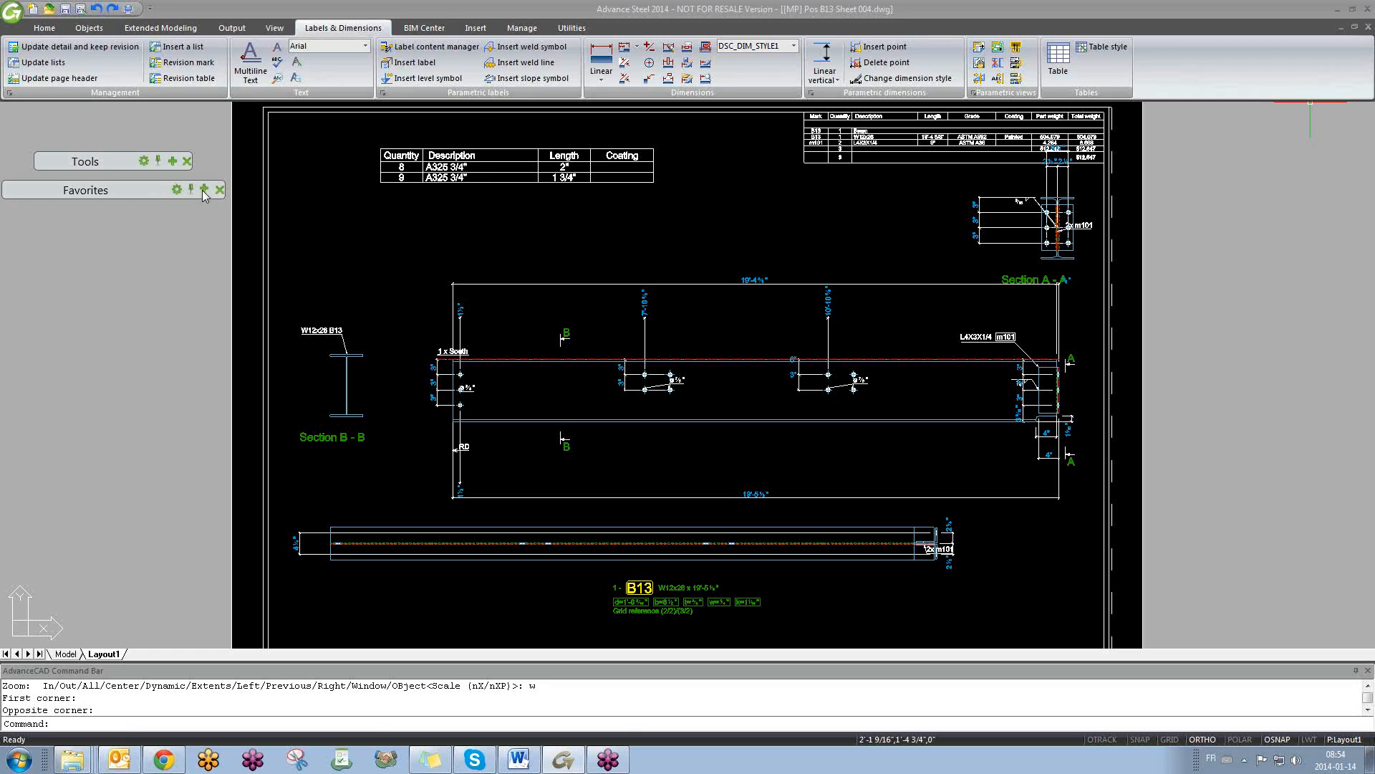
- Place the floating tool palette beneath Favorites and expand it with the Modify tools shown
drag(116, 159, 122, 213)
click(170, 213)
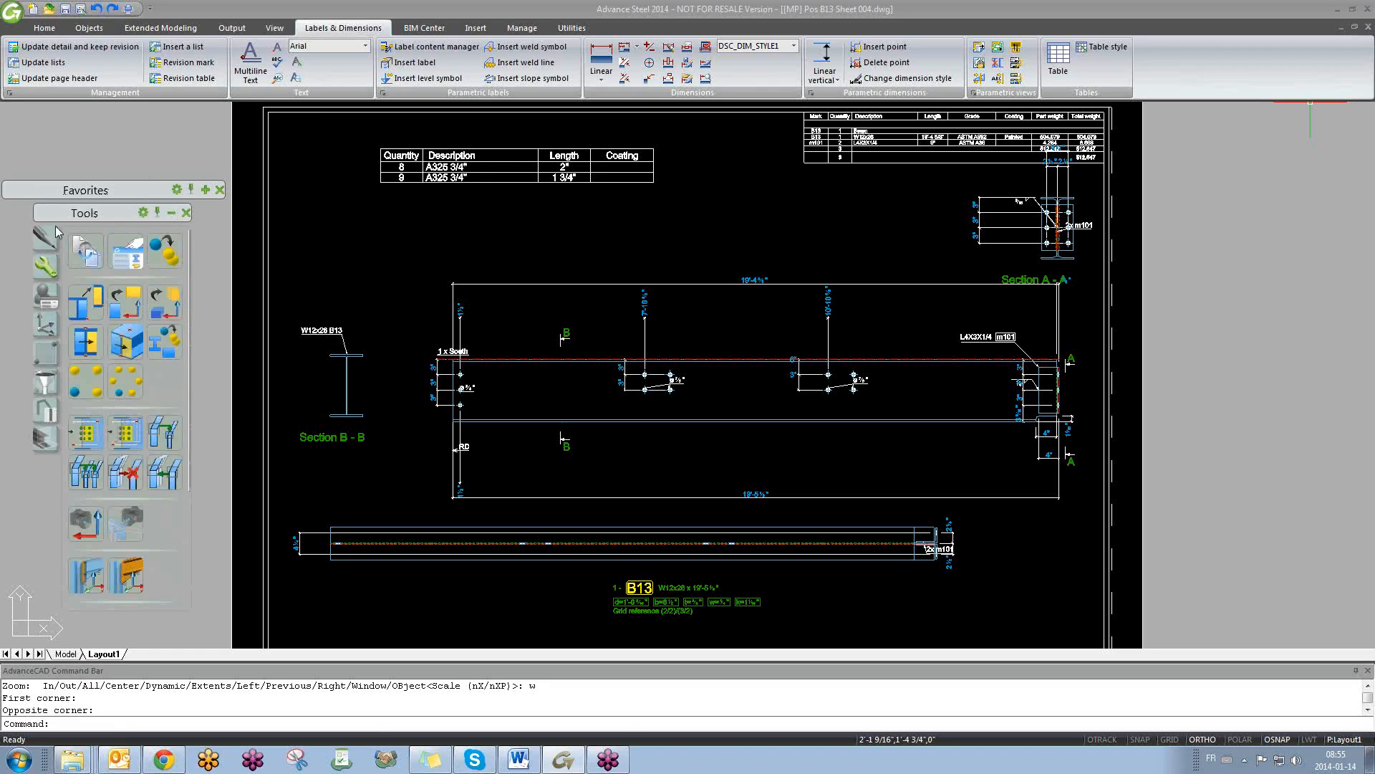
click(47, 269)
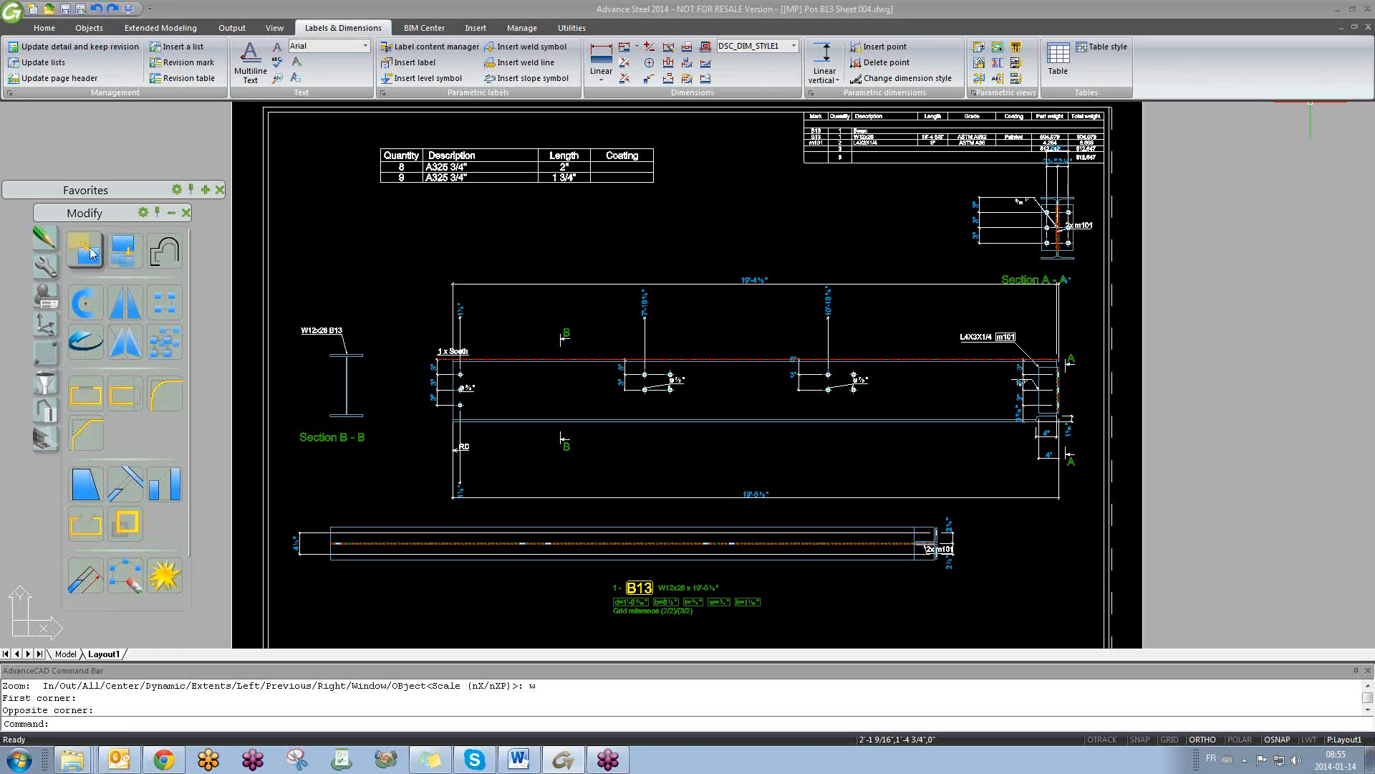
click(120, 252)
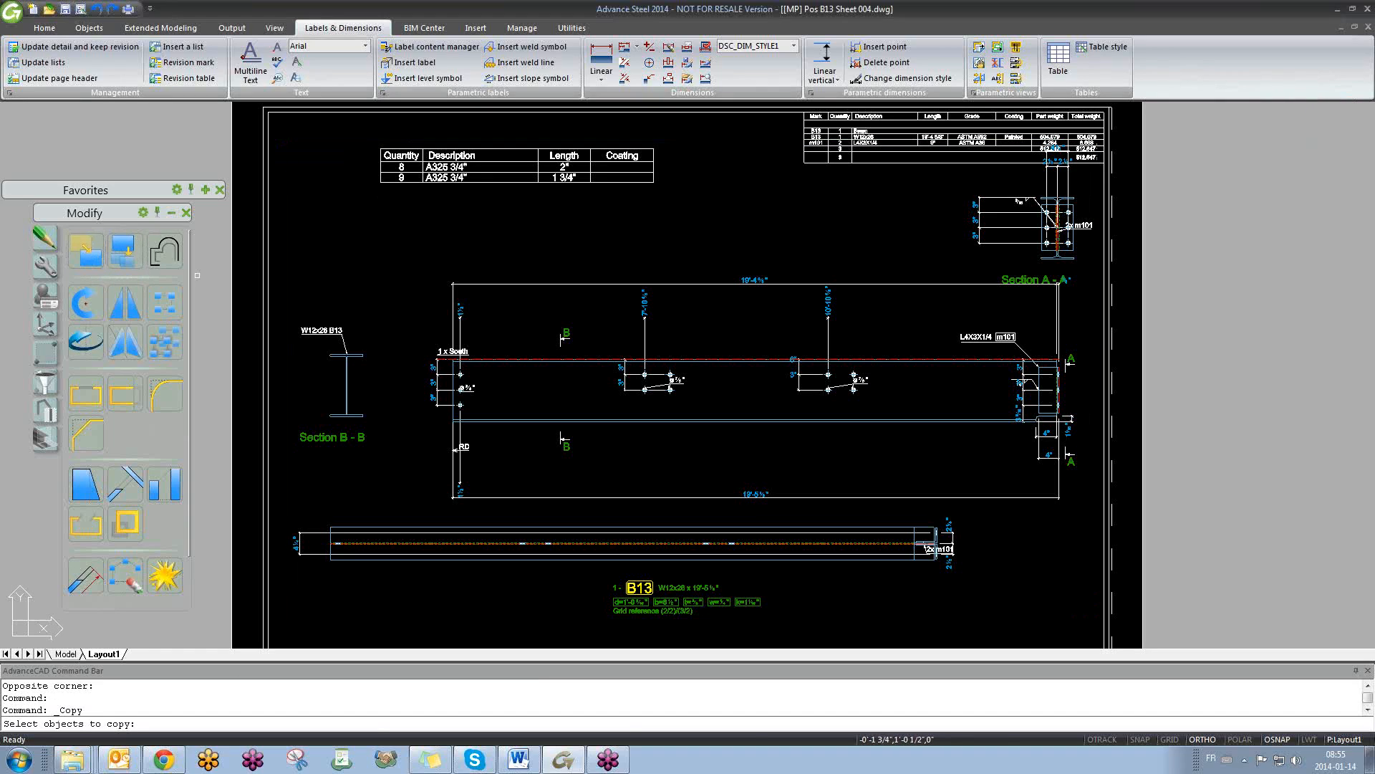
key(Escape)
click(426, 166)
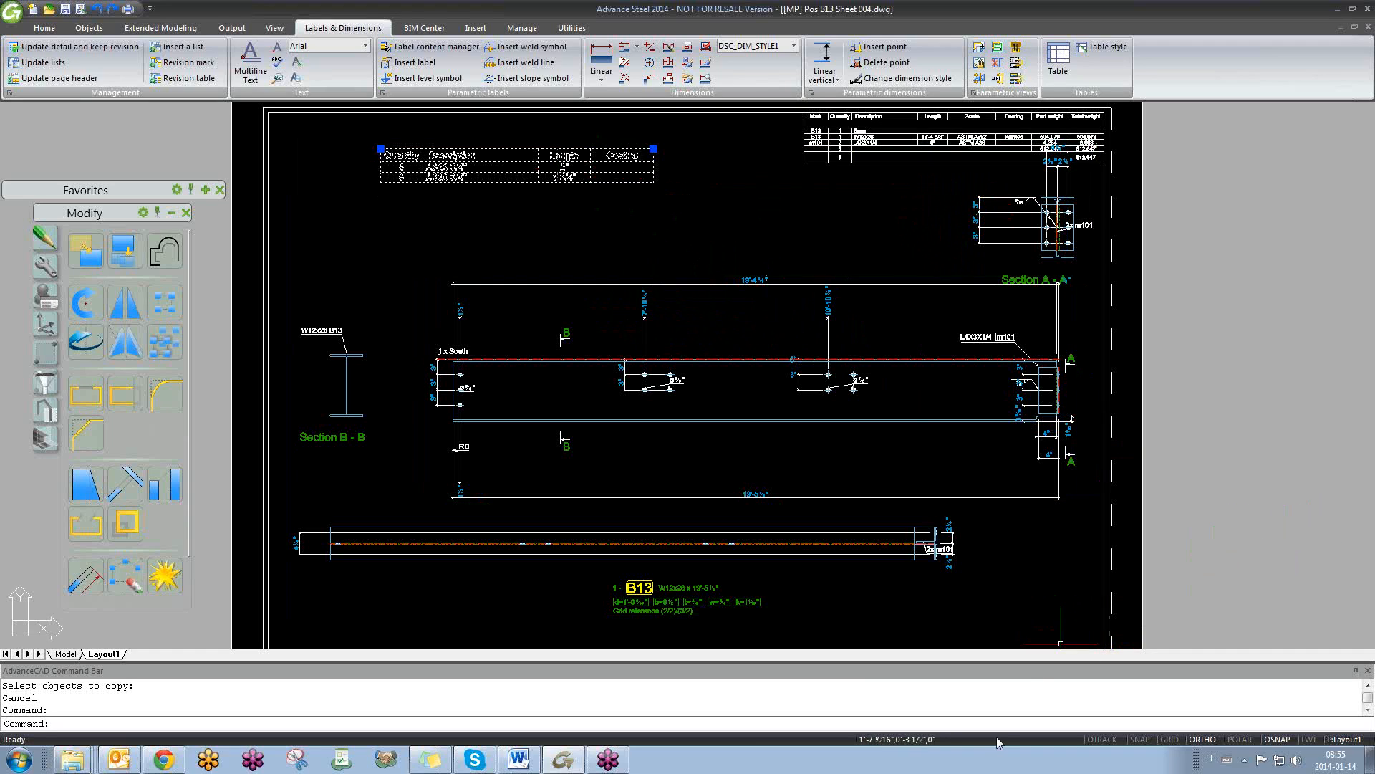
key(Escape)
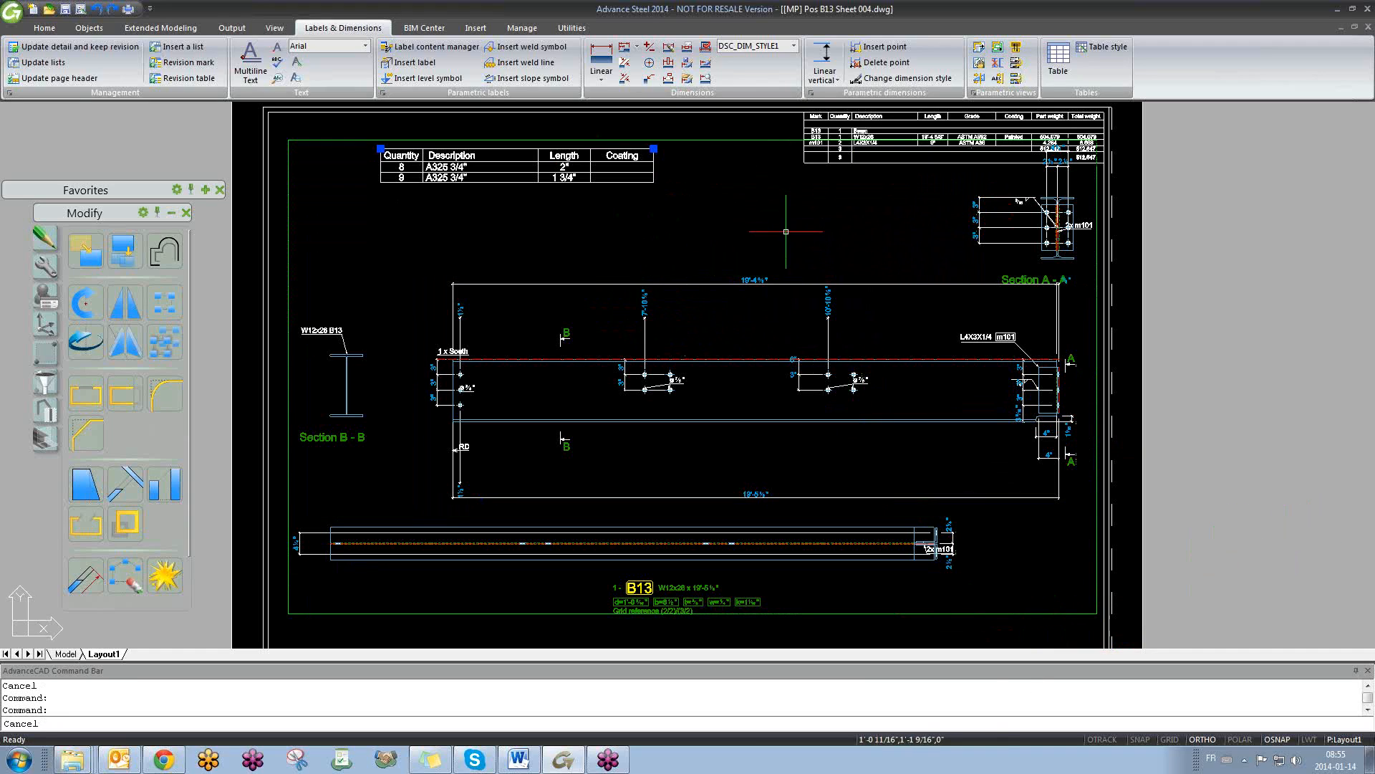
click(358, 267)
click(352, 275)
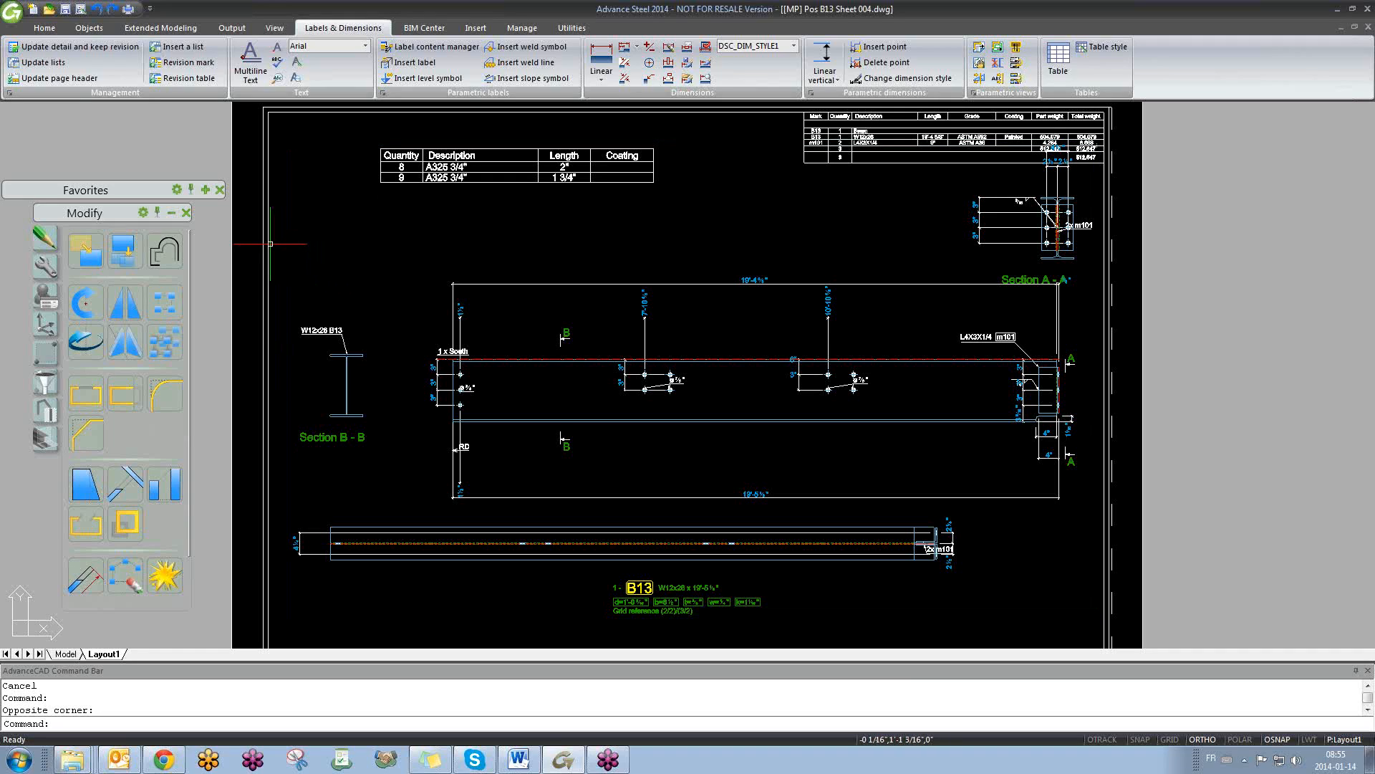
- Start a multiline text block under the beam in its main view and enter PLEASE VERIFY
click(598, 452)
click(598, 452)
text(tt)
key(Return)
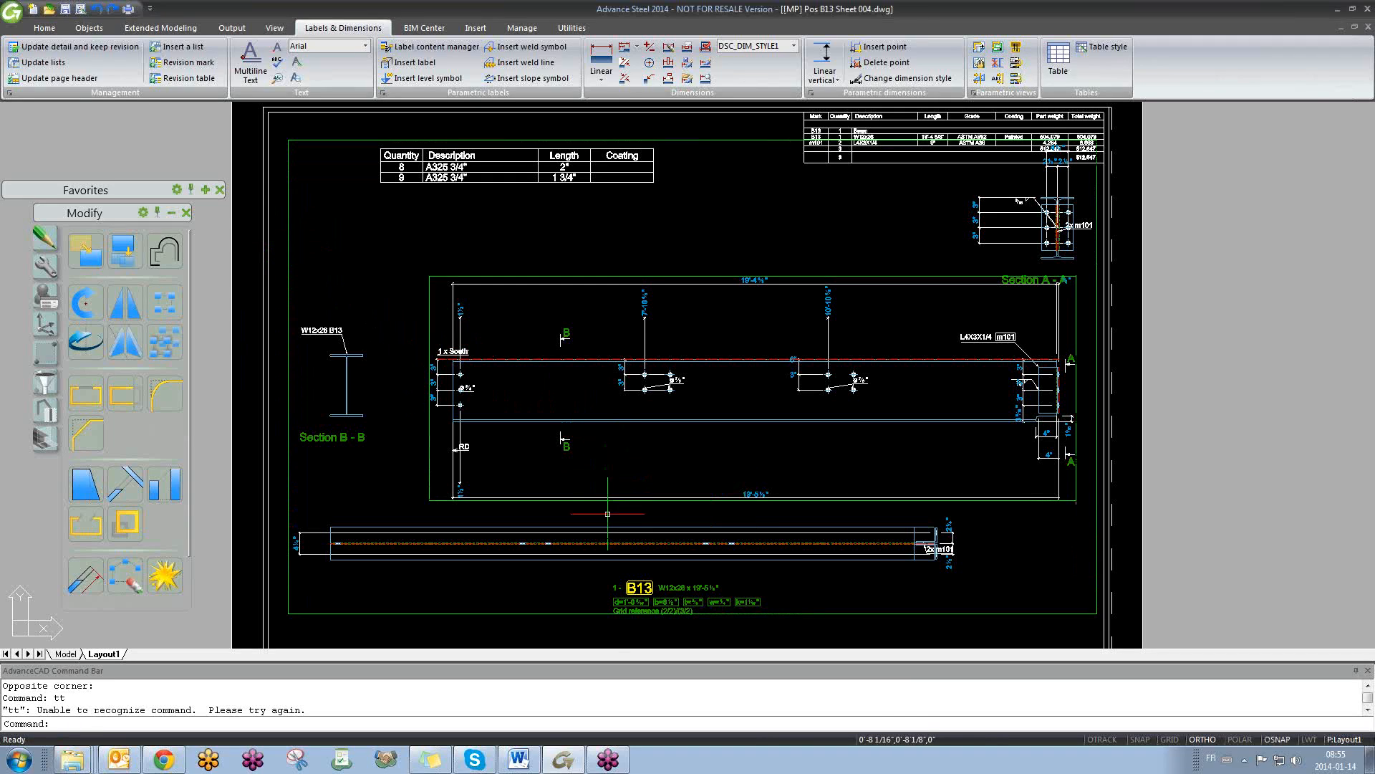
text(t)
key(Return)
click(614, 469)
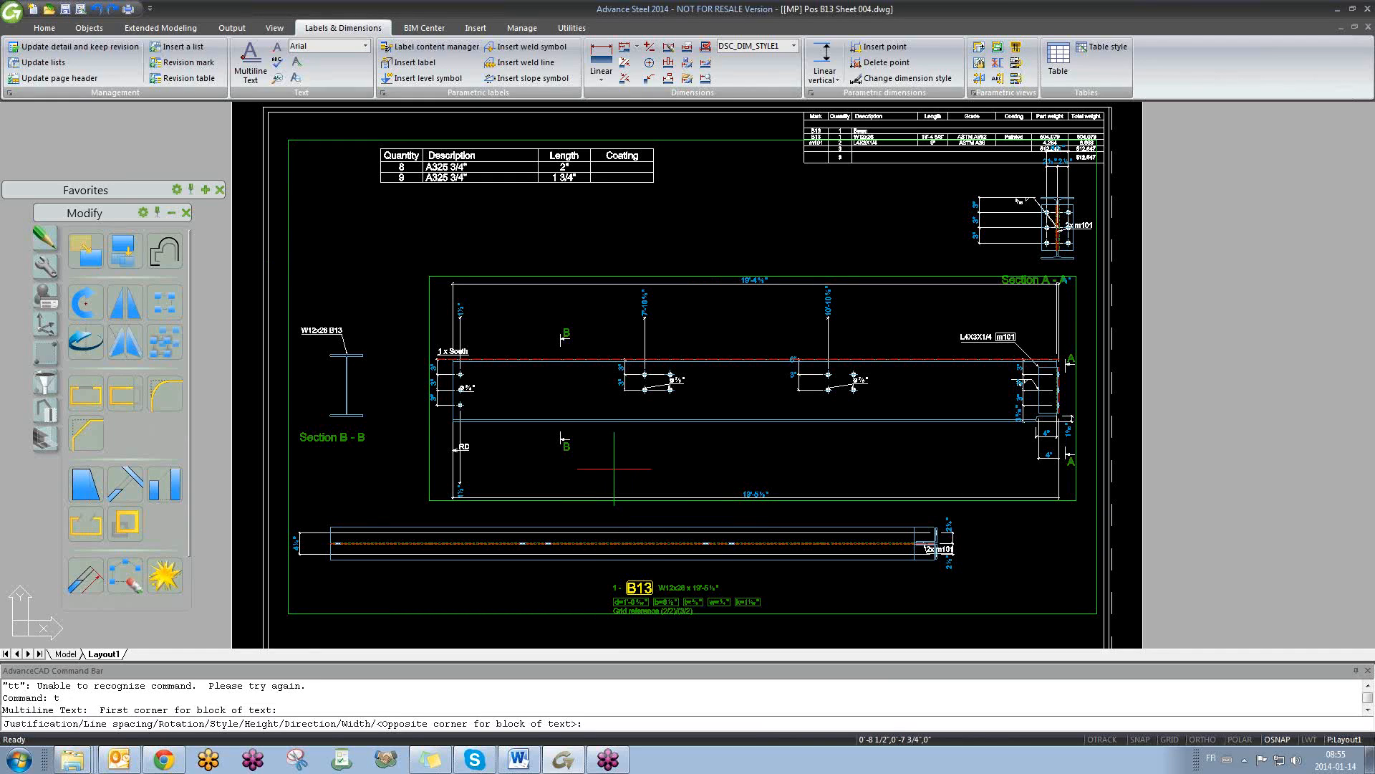
key(F8)
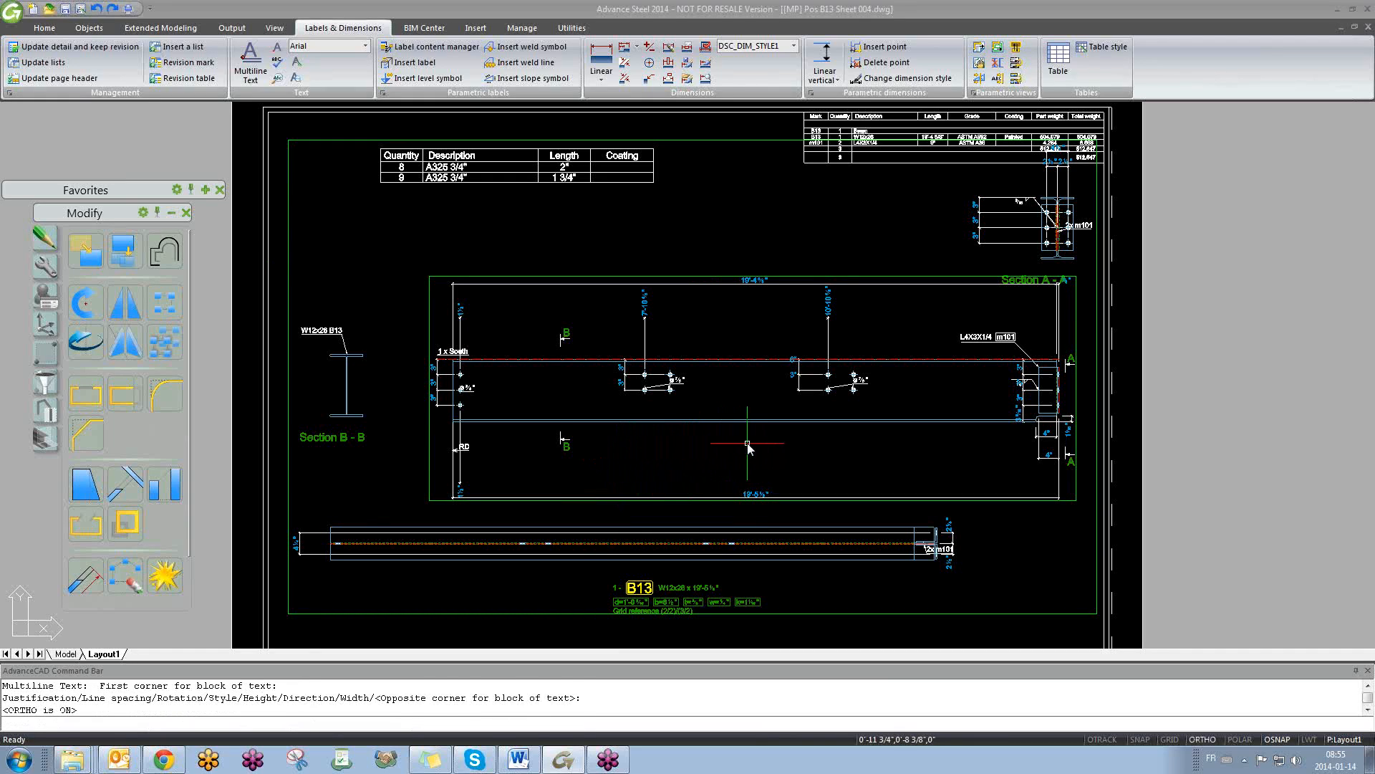
click(747, 445)
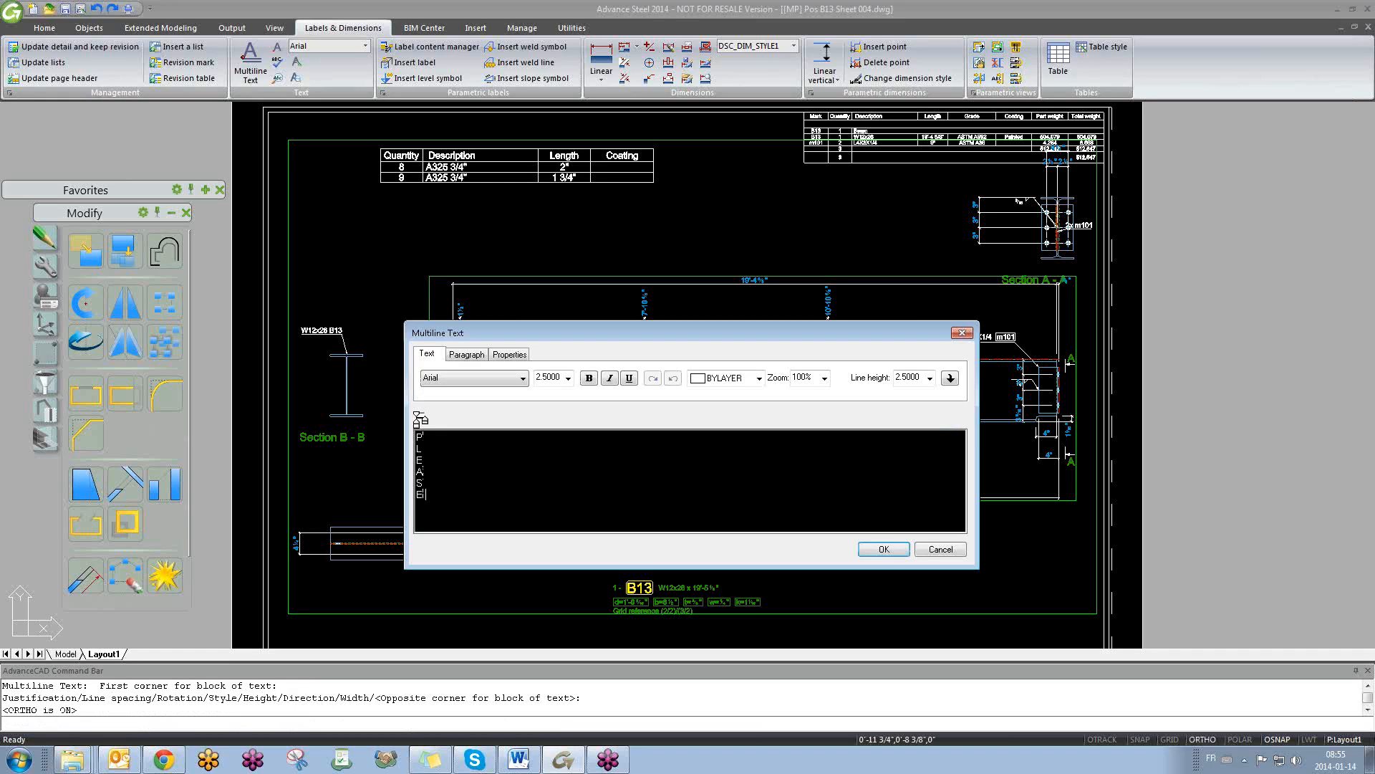
text(PLEASE VERIFY)
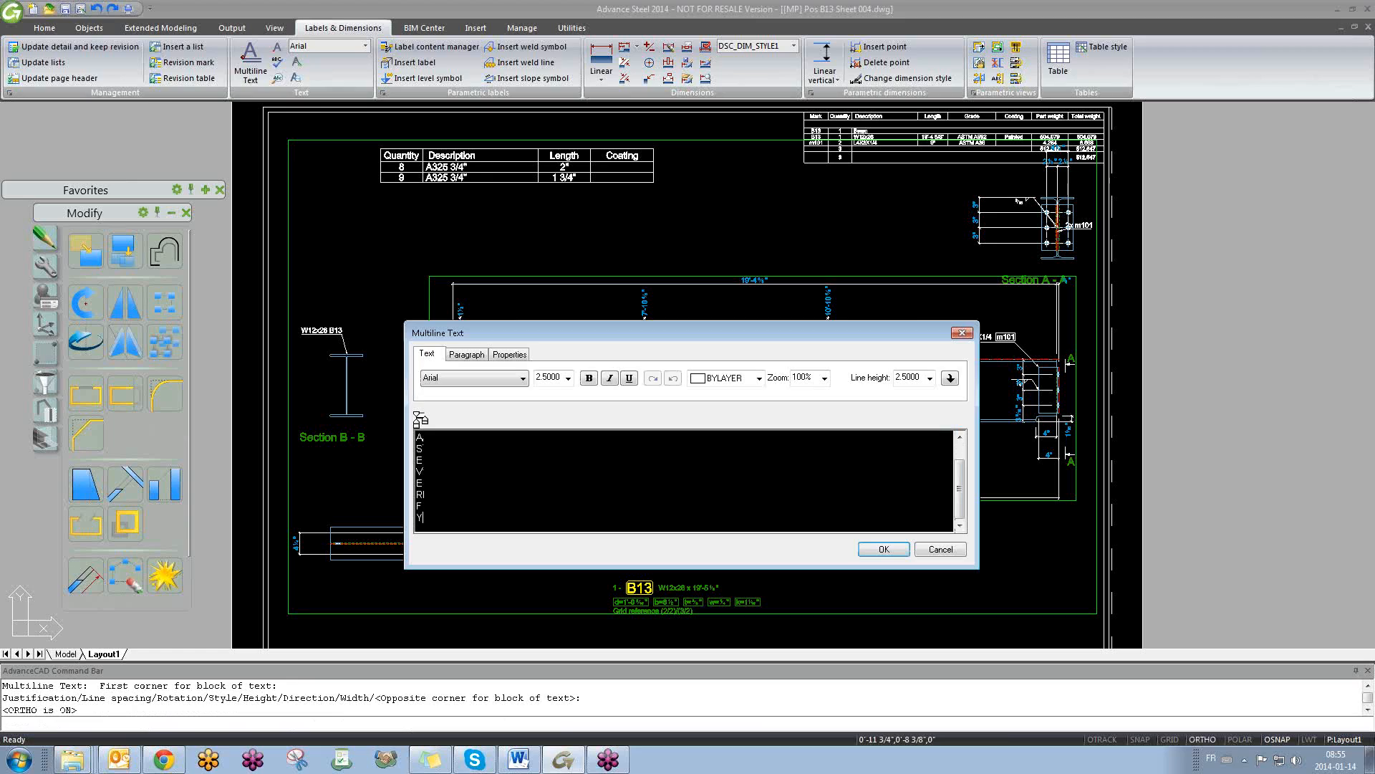
- Adjust the text frame's width, center the PLEASE VERIFY paragraph and insert the text on the sheet
drag(425, 422, 424, 422)
drag(531, 431, 528, 431)
drag(418, 421, 423, 422)
click(464, 355)
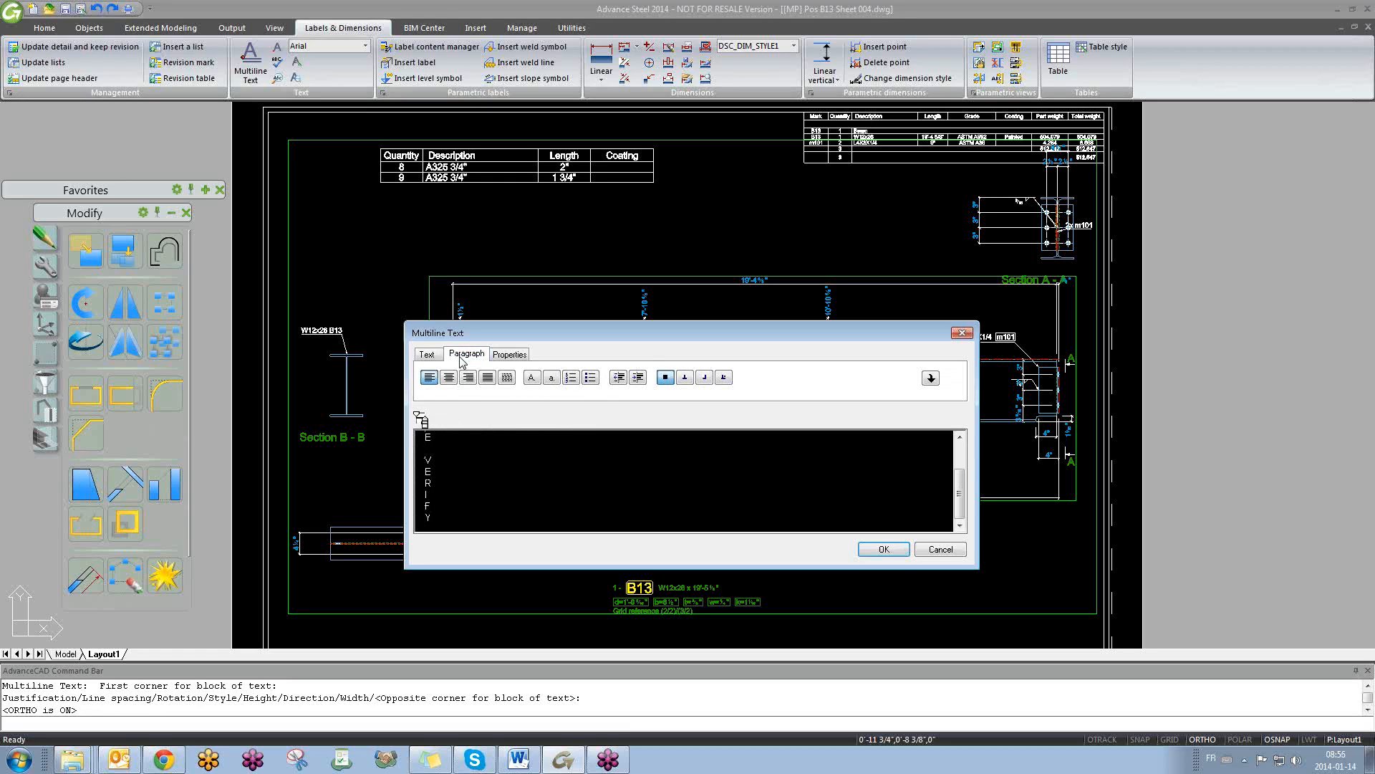
click(449, 378)
click(884, 549)
scroll(739, 337, down, 4)
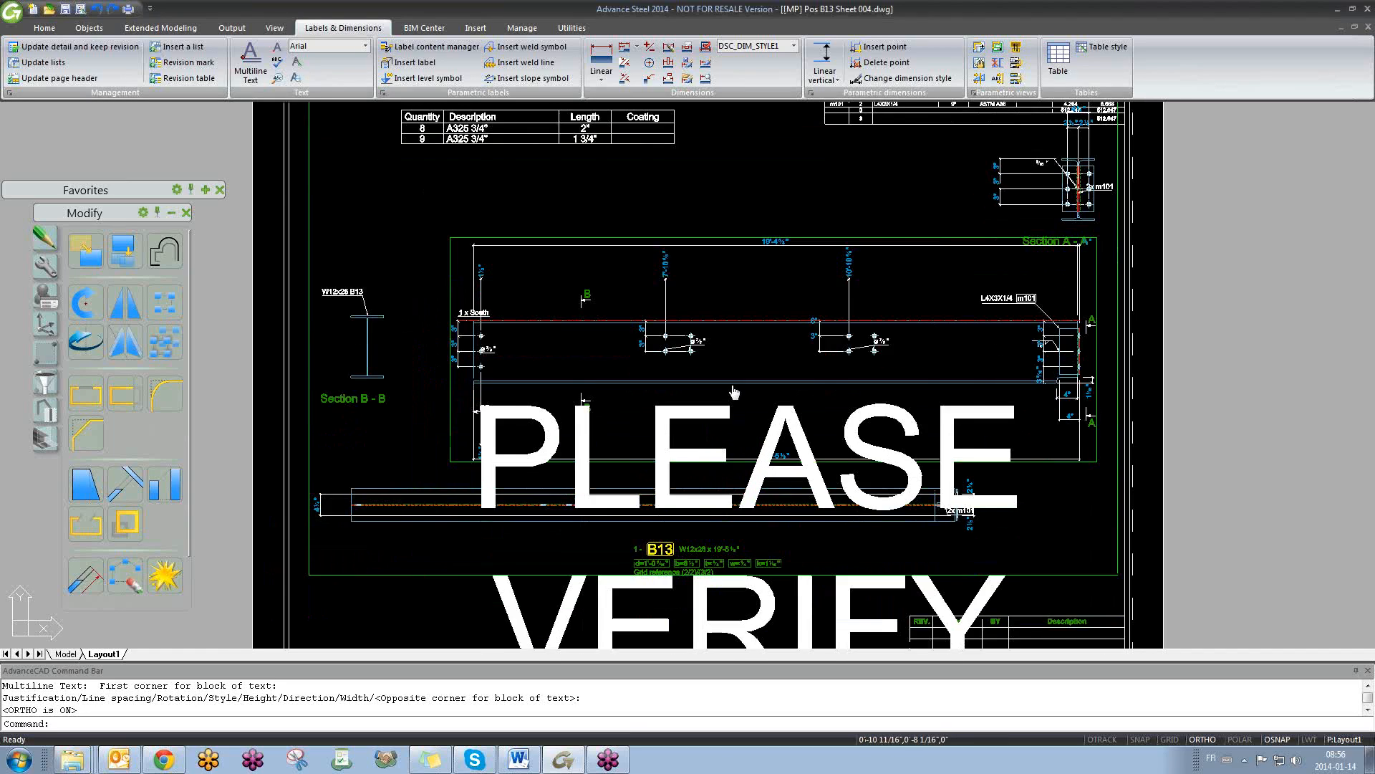
- Delete the oversized PLEASE VERIFY text from the sheet
scroll(740, 339, up, 3)
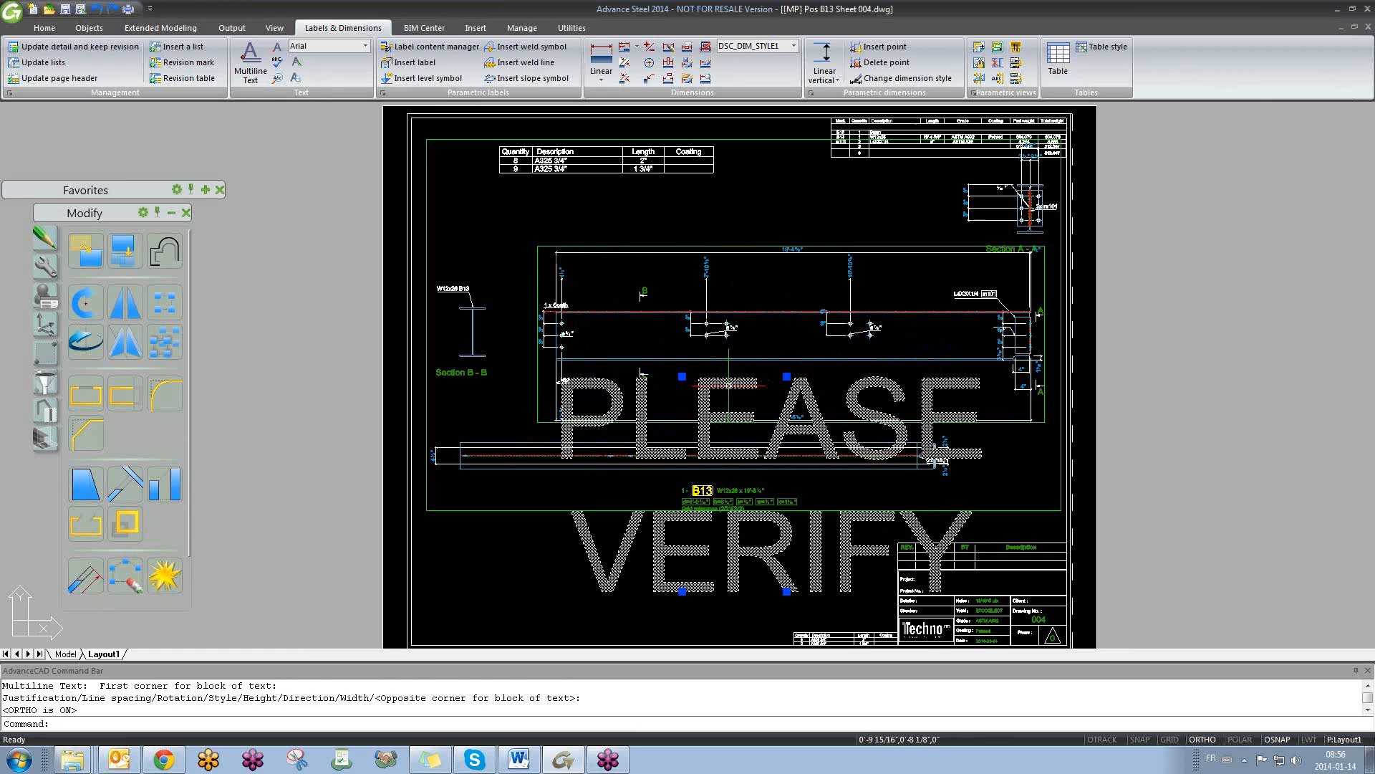
click(720, 395)
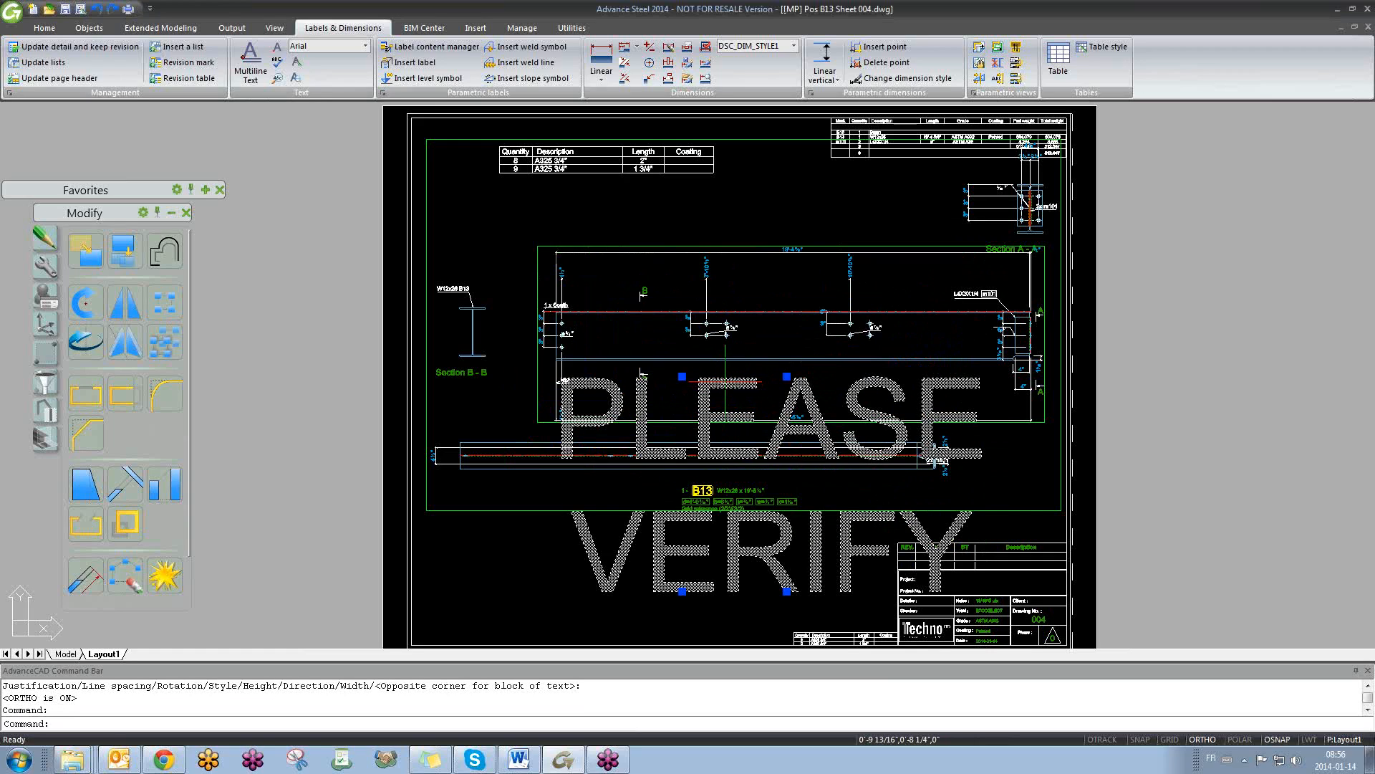
key(Delete)
- Insert the multiline text ERGQERG in the empty area below the beam views, beside the title block
text(T)
key(Return)
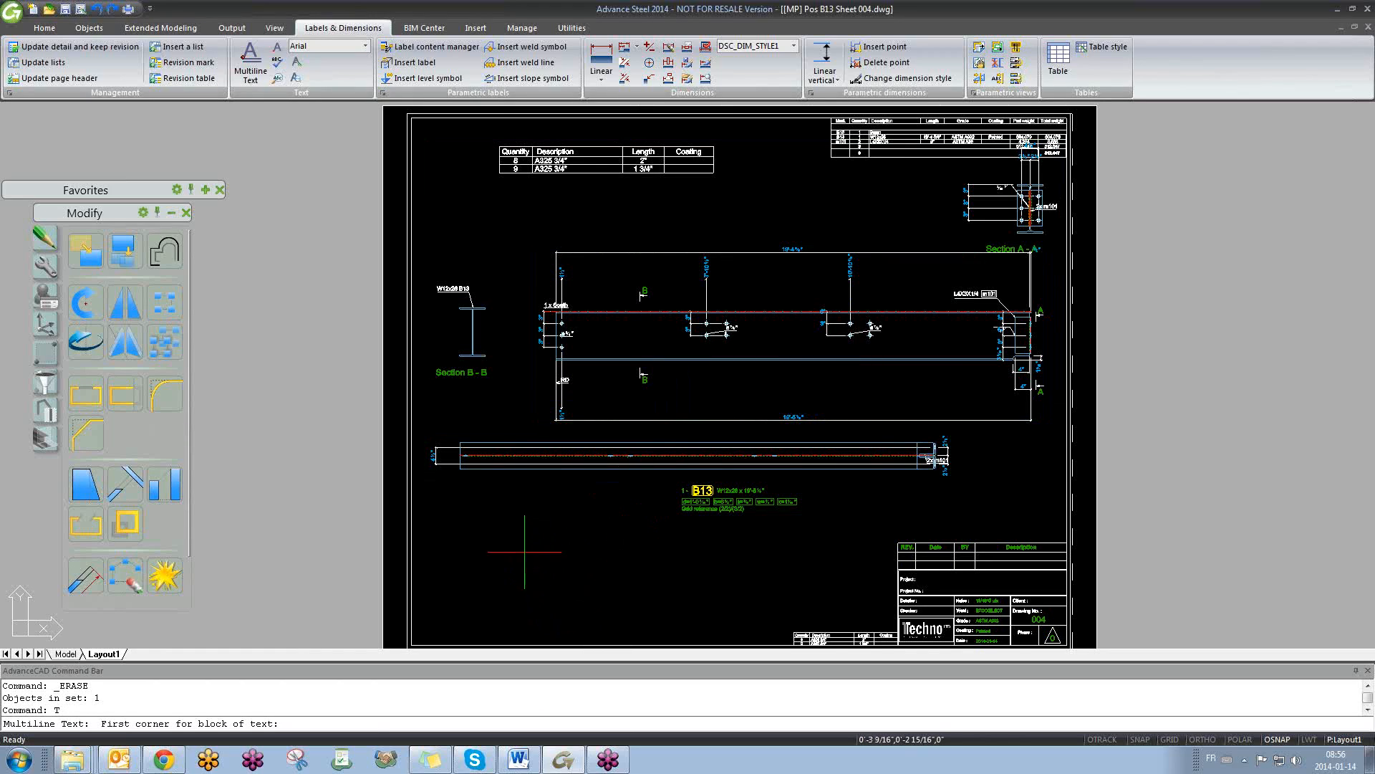
click(500, 548)
click(722, 619)
text(T)
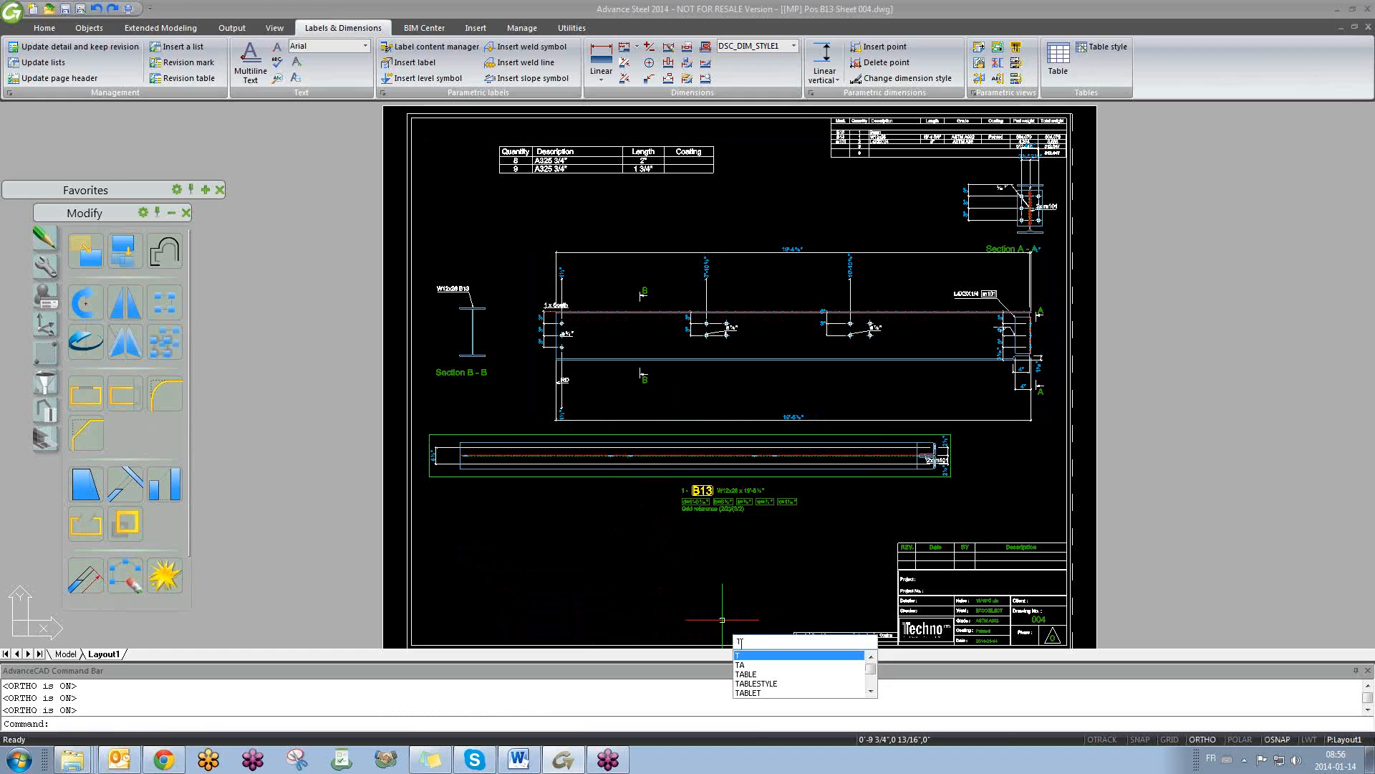
key(Return)
click(522, 533)
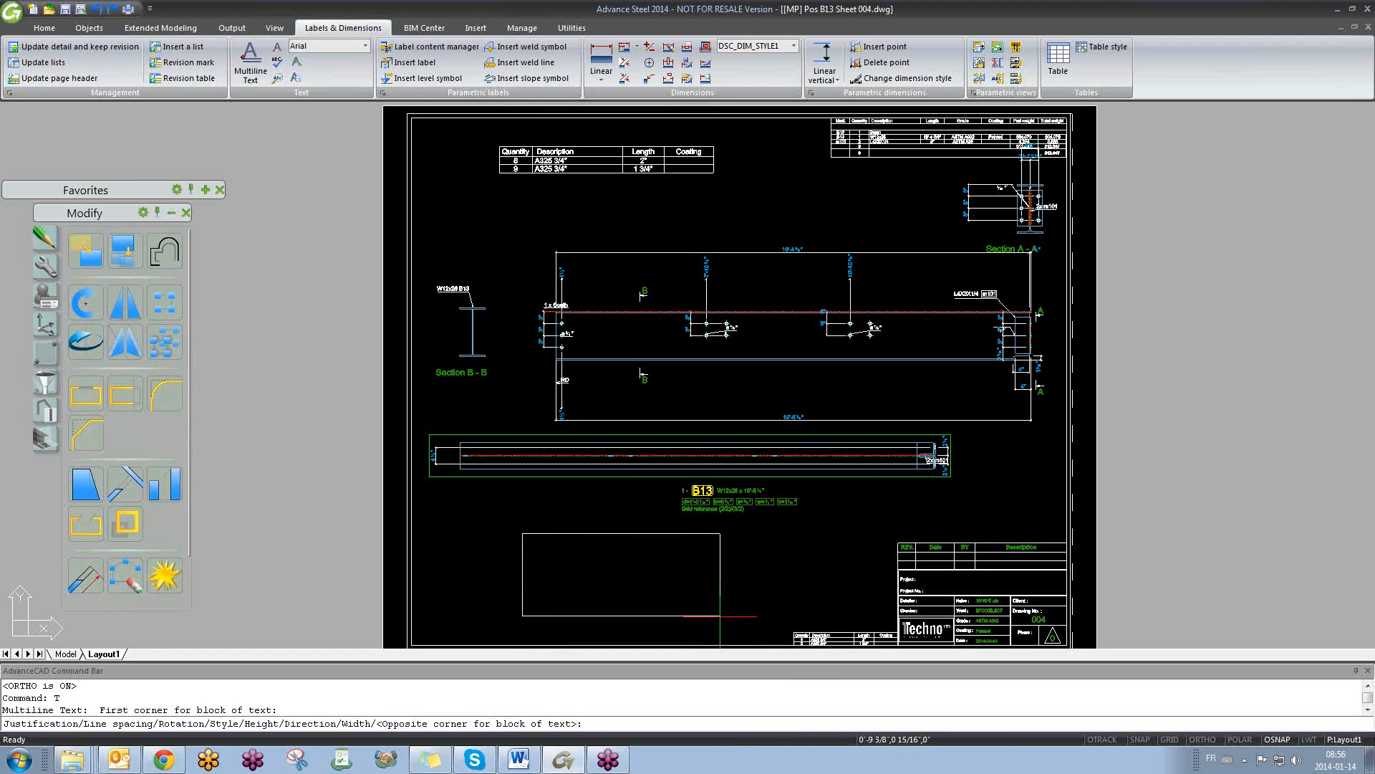
click(768, 622)
text(ERG)
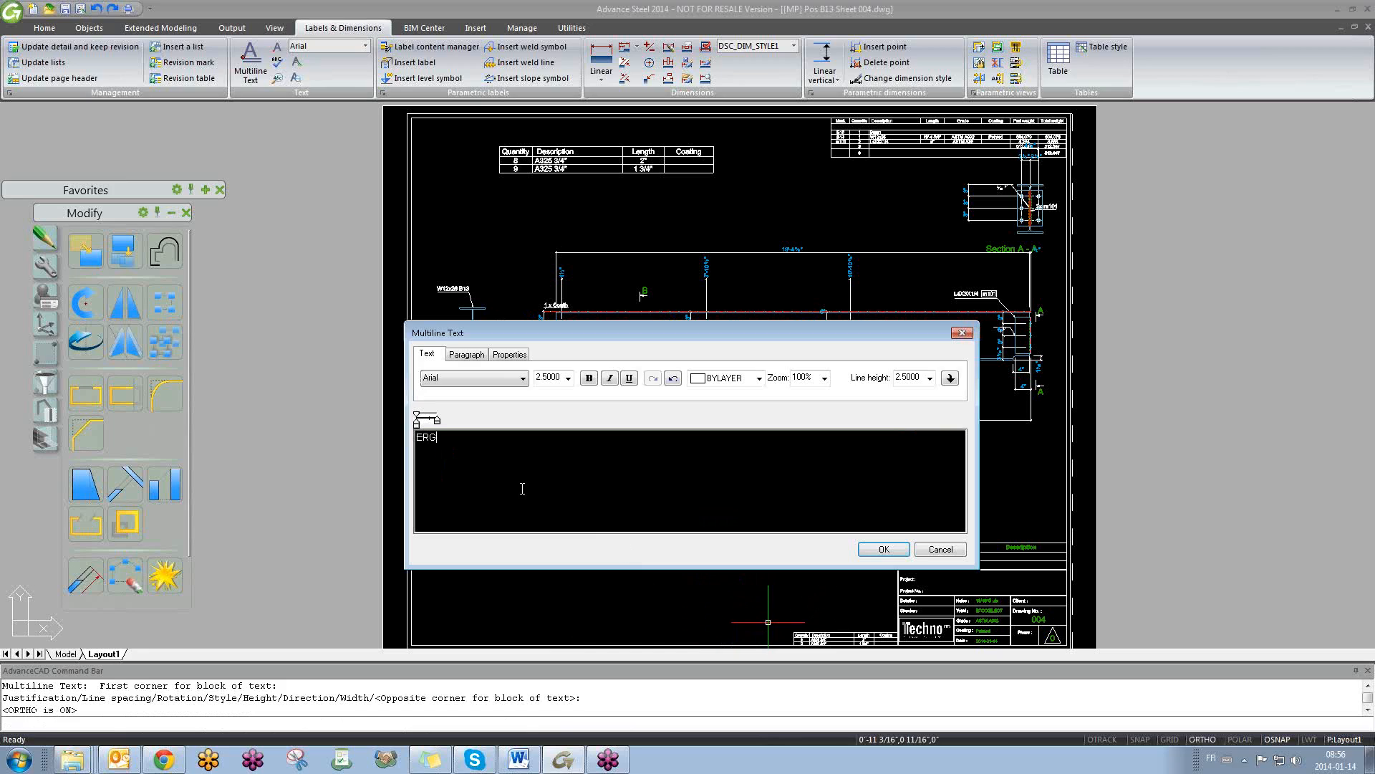
click(884, 549)
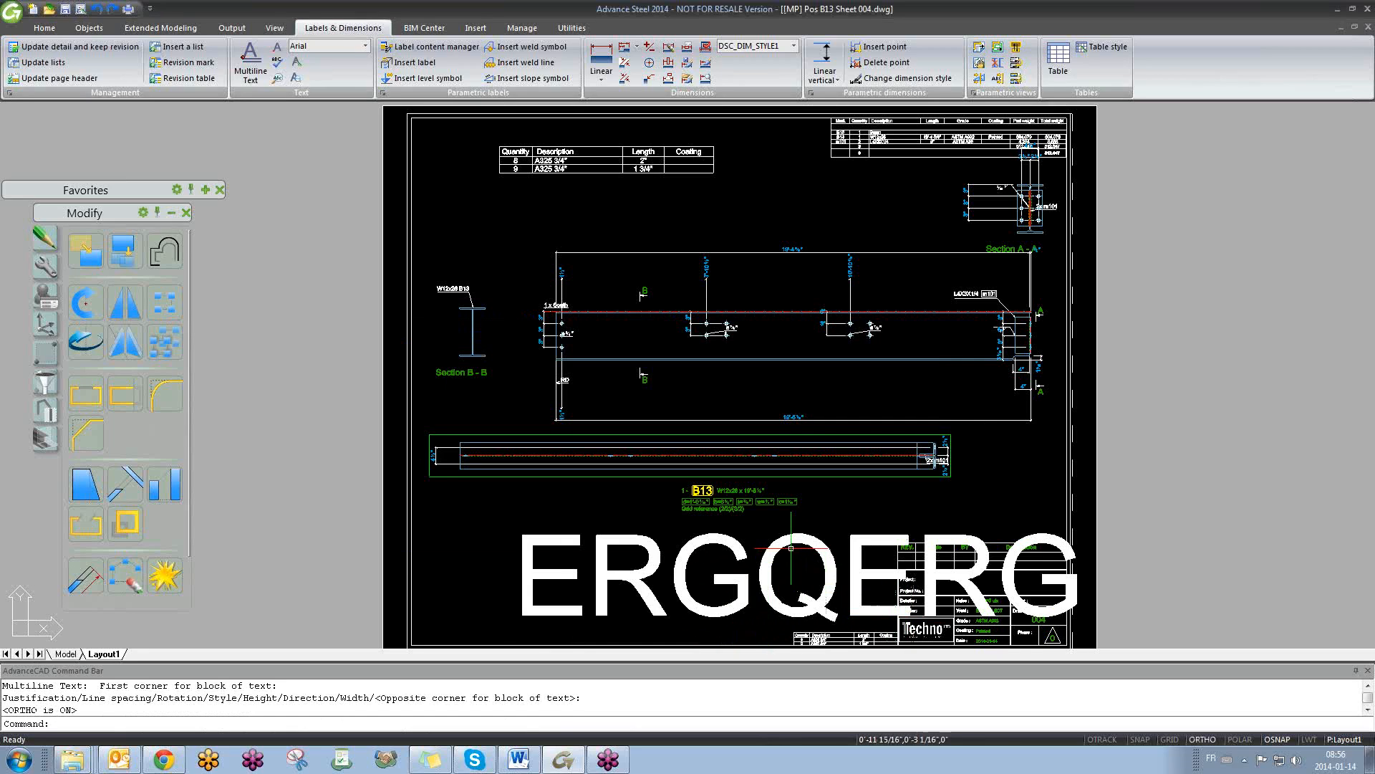
- Set the ERGQERG text's height to 3/16" in its properties, collapse the Modify palette and close the properties
scroll(405, 376, down, 2)
click(670, 502)
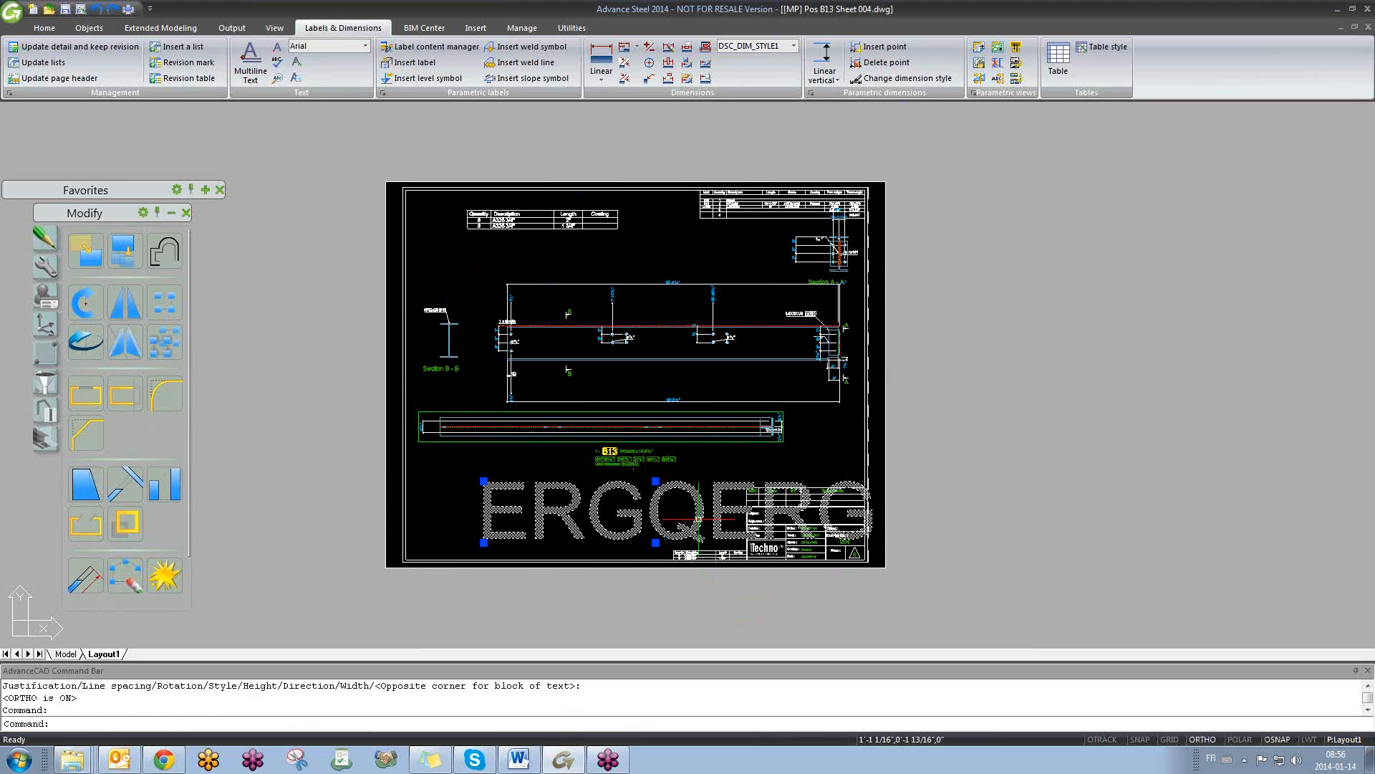
right_click(688, 487)
key(Escape)
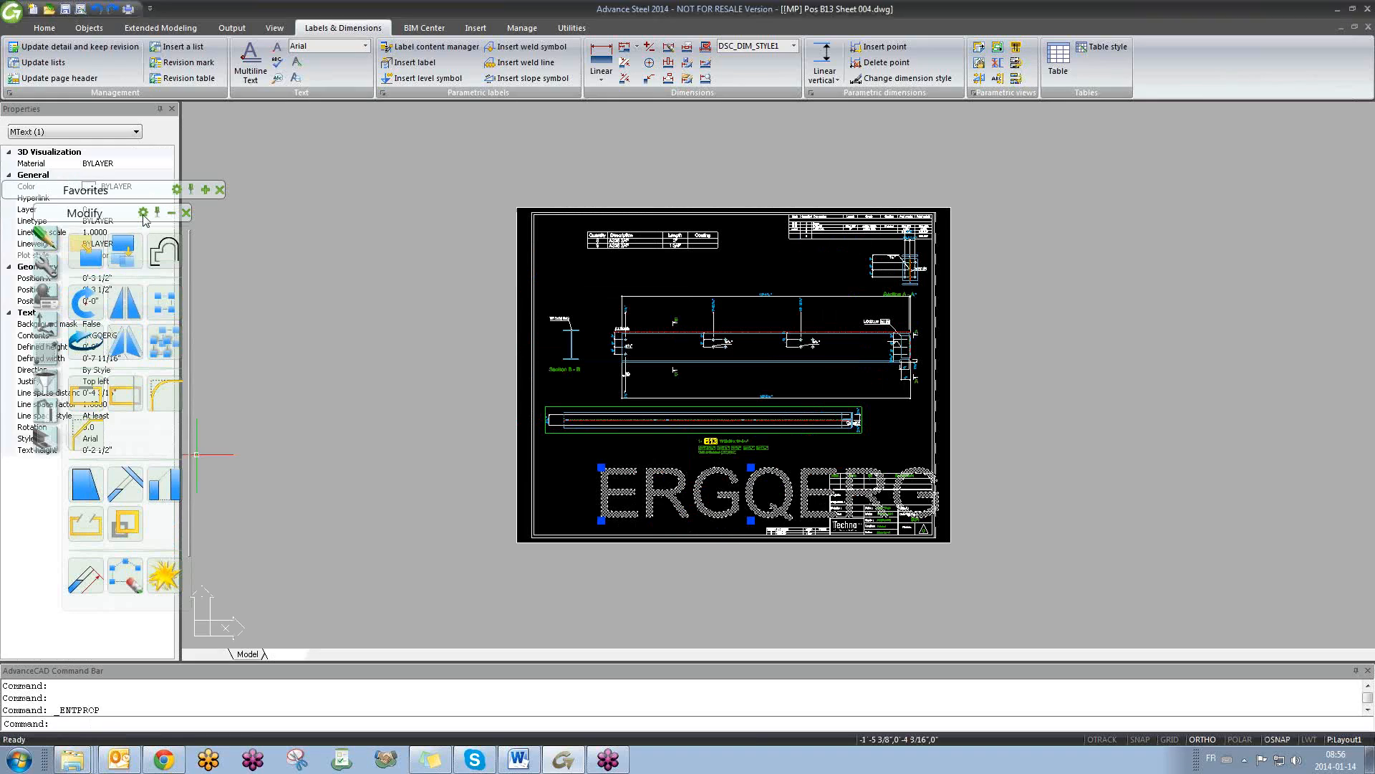
click(171, 212)
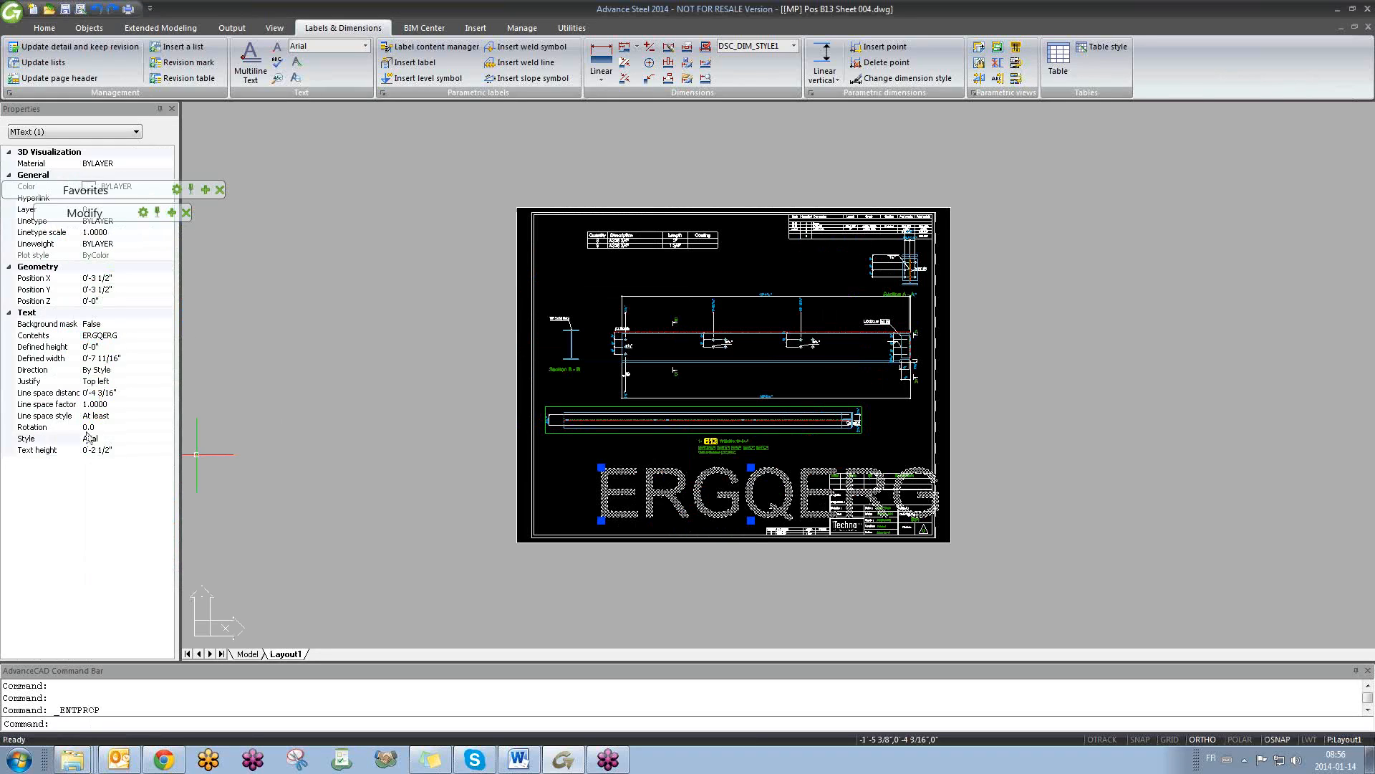
click(122, 450)
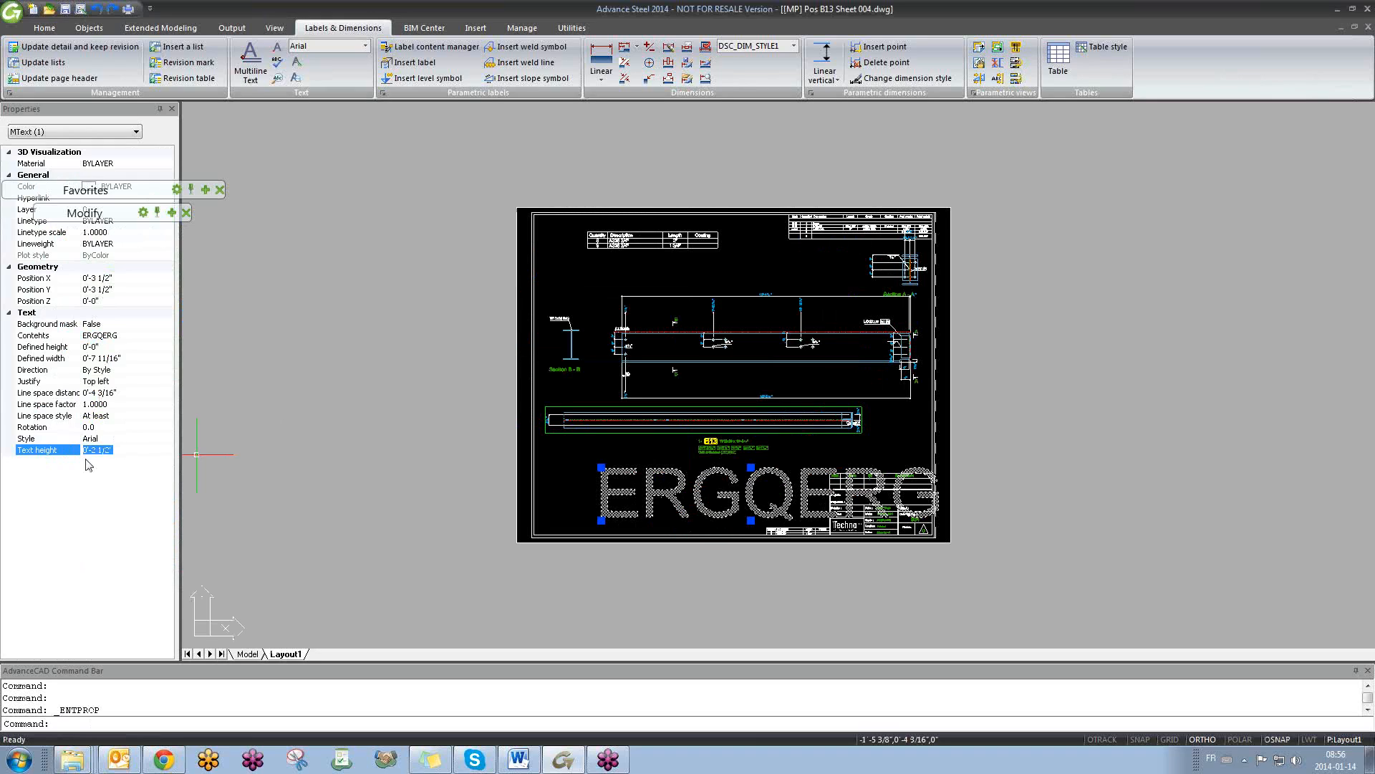
text(3/16)
key(Return)
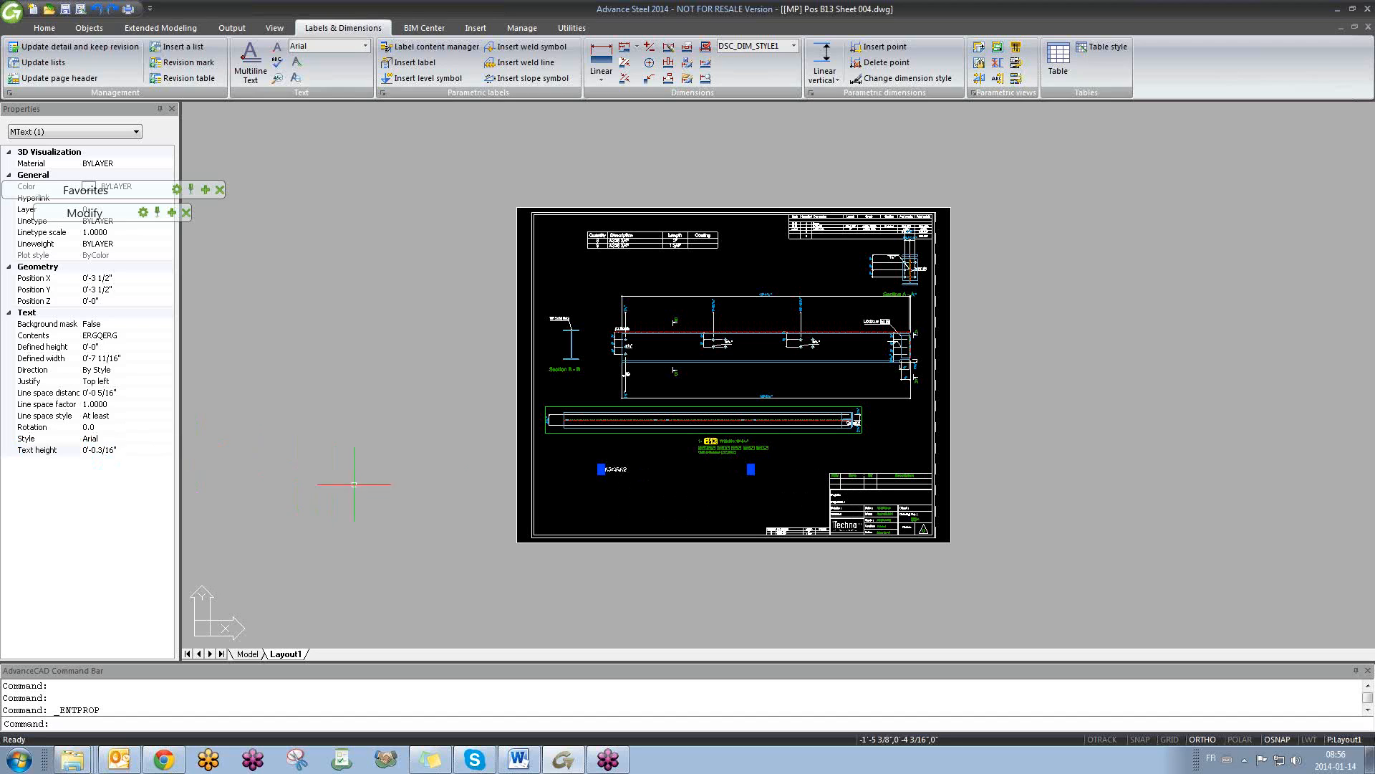
scroll(510, 499, up, 2)
scroll(615, 503, up, 6)
middle_drag(982, 501, 871, 499)
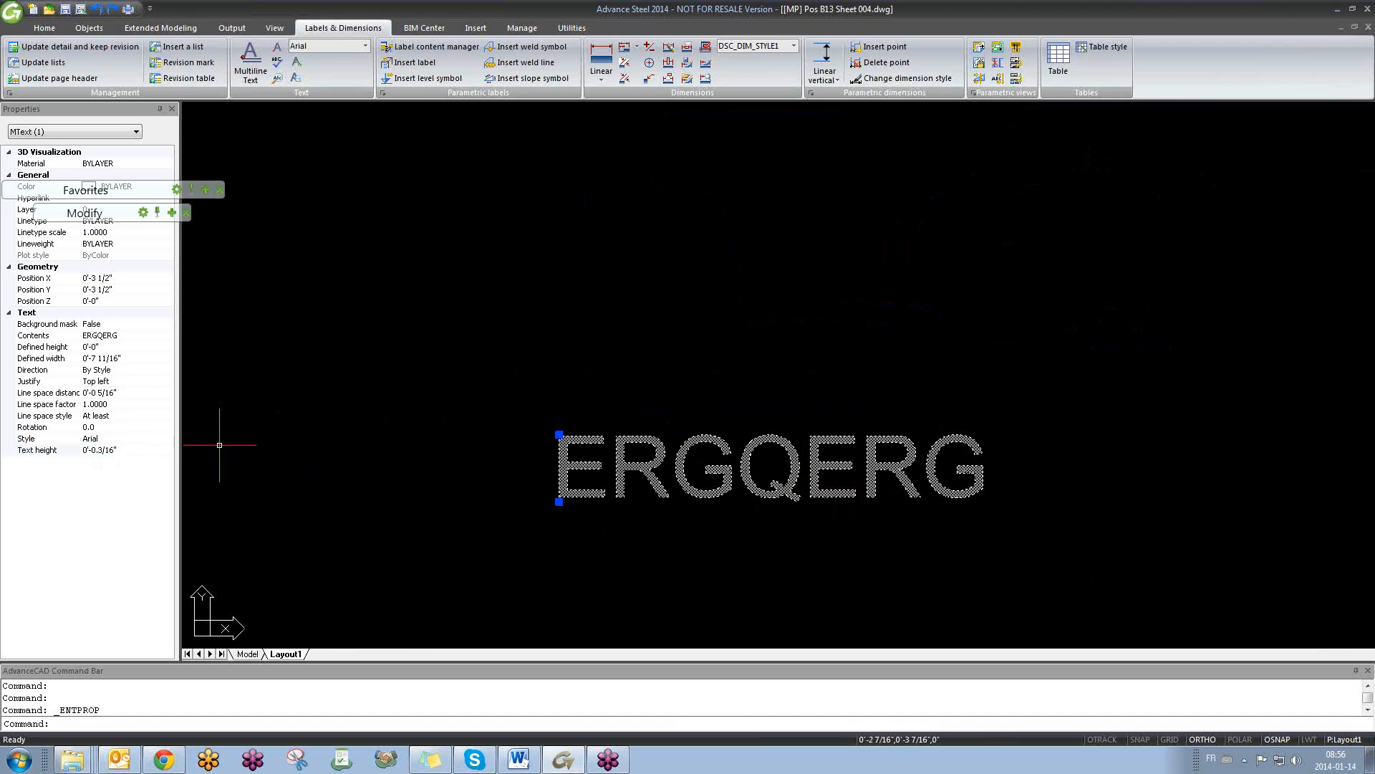
click(171, 109)
key(Escape)
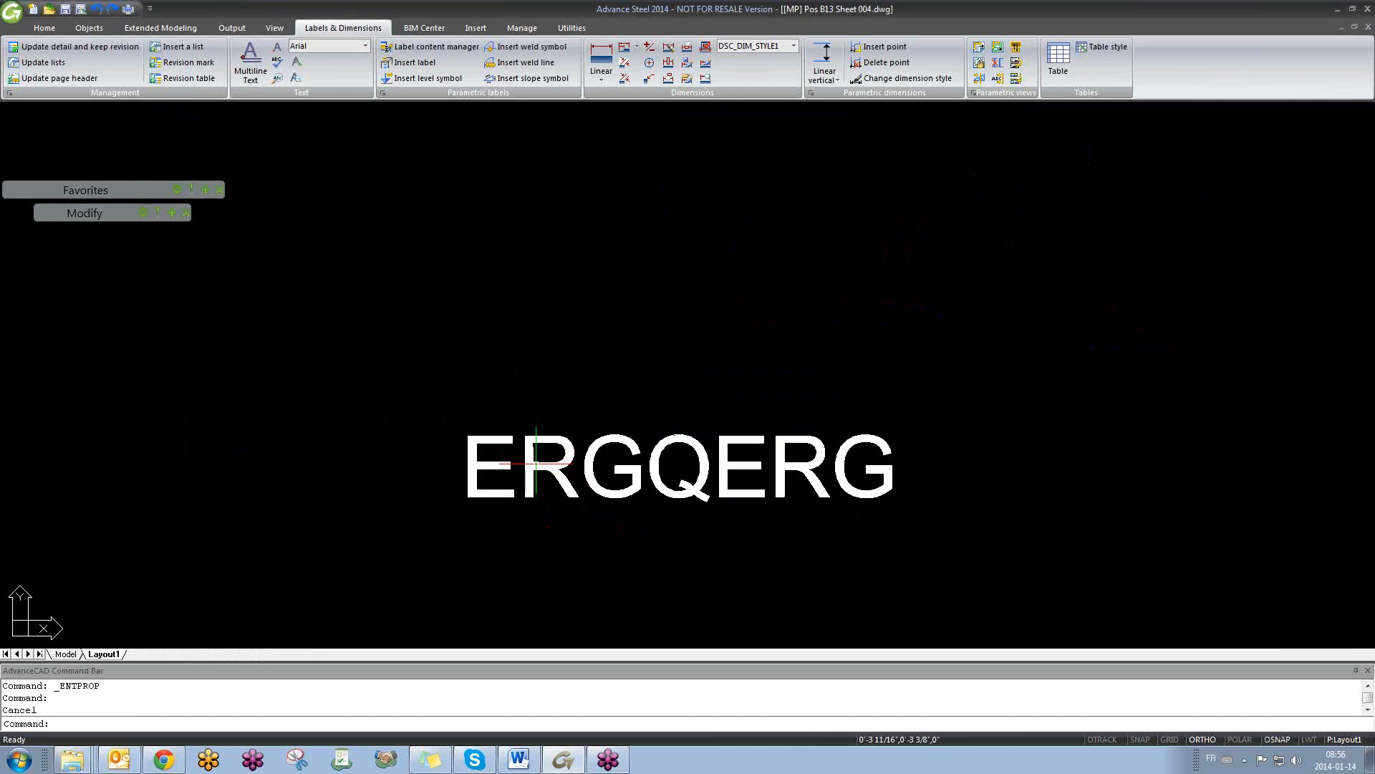
- Inspect the ERGQERG text in the multiline text editor and review the commands available for it, leaving everything unchanged
double_click(534, 471)
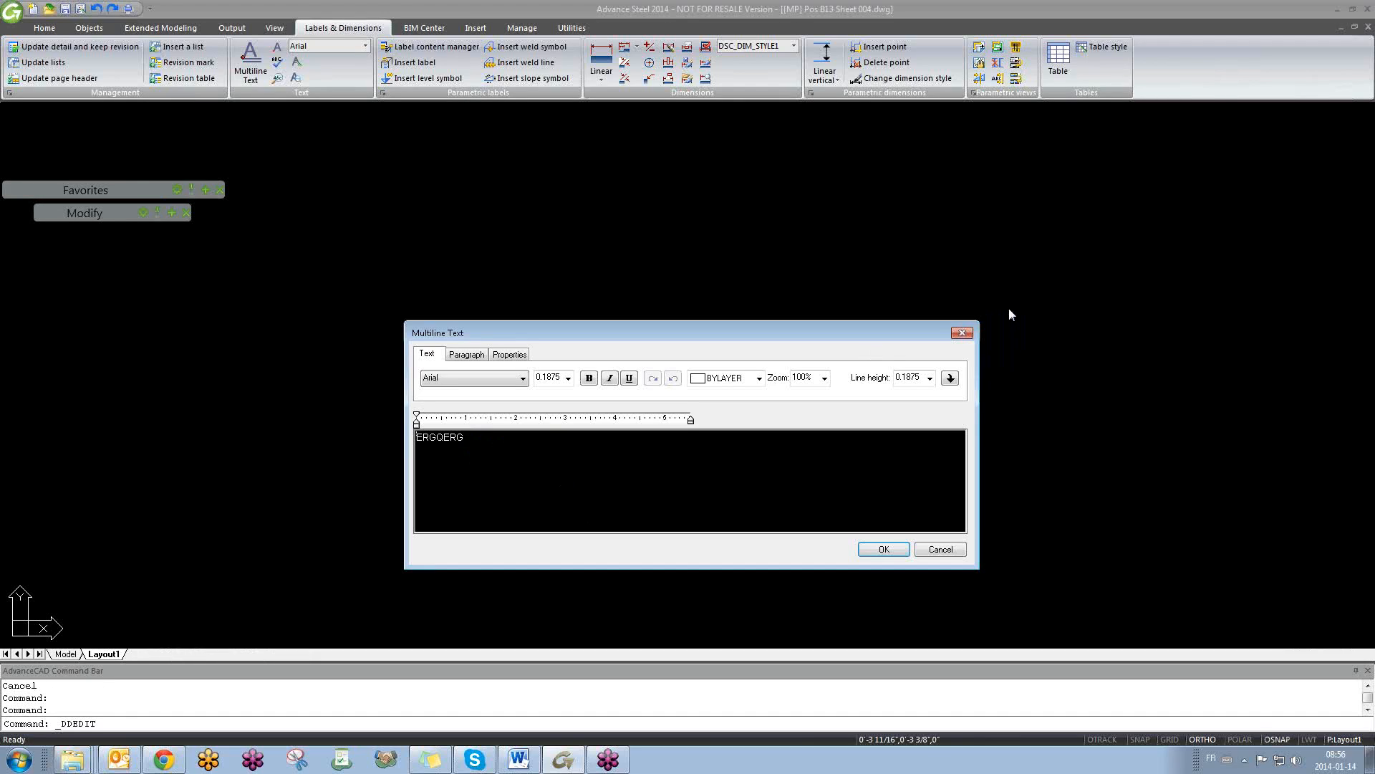
click(971, 336)
click(537, 466)
right_click(537, 464)
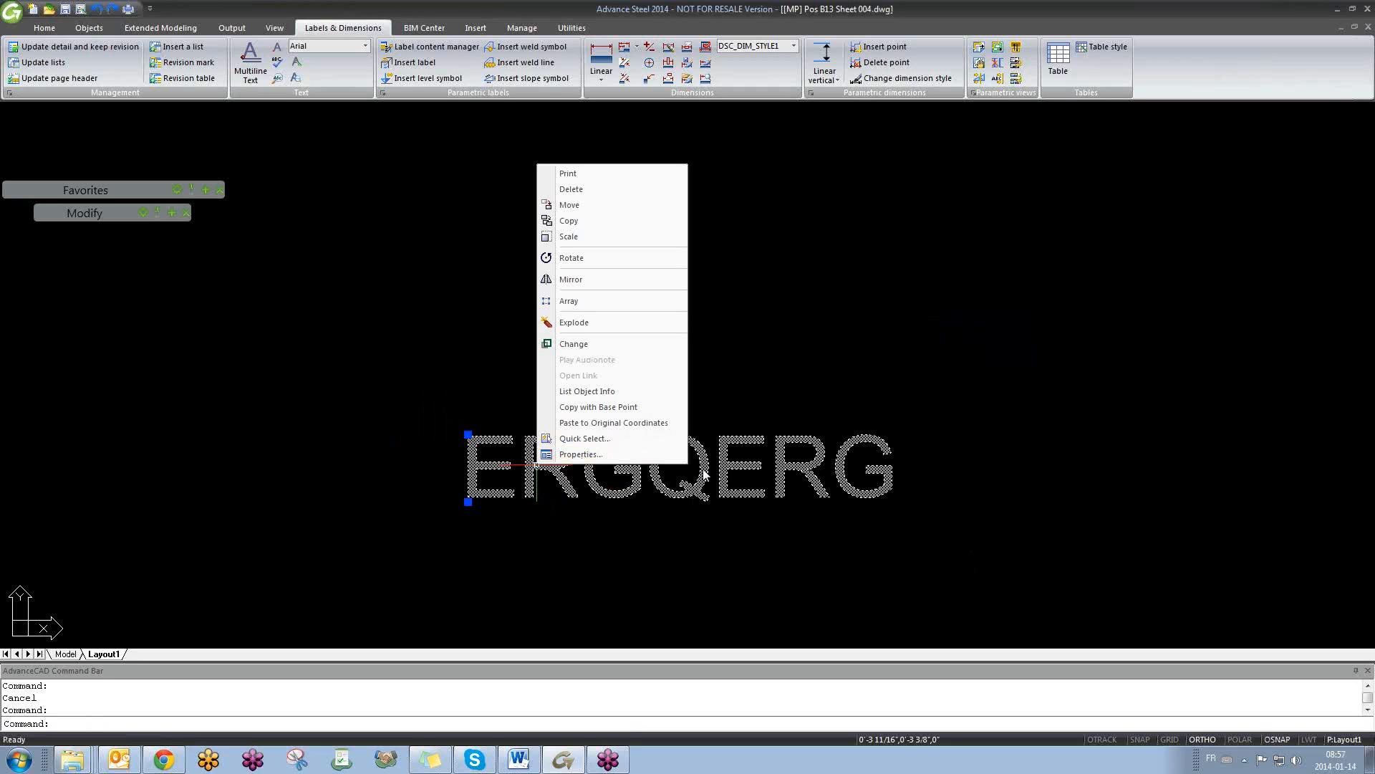
key(Escape)
scroll(681, 422, down, 10)
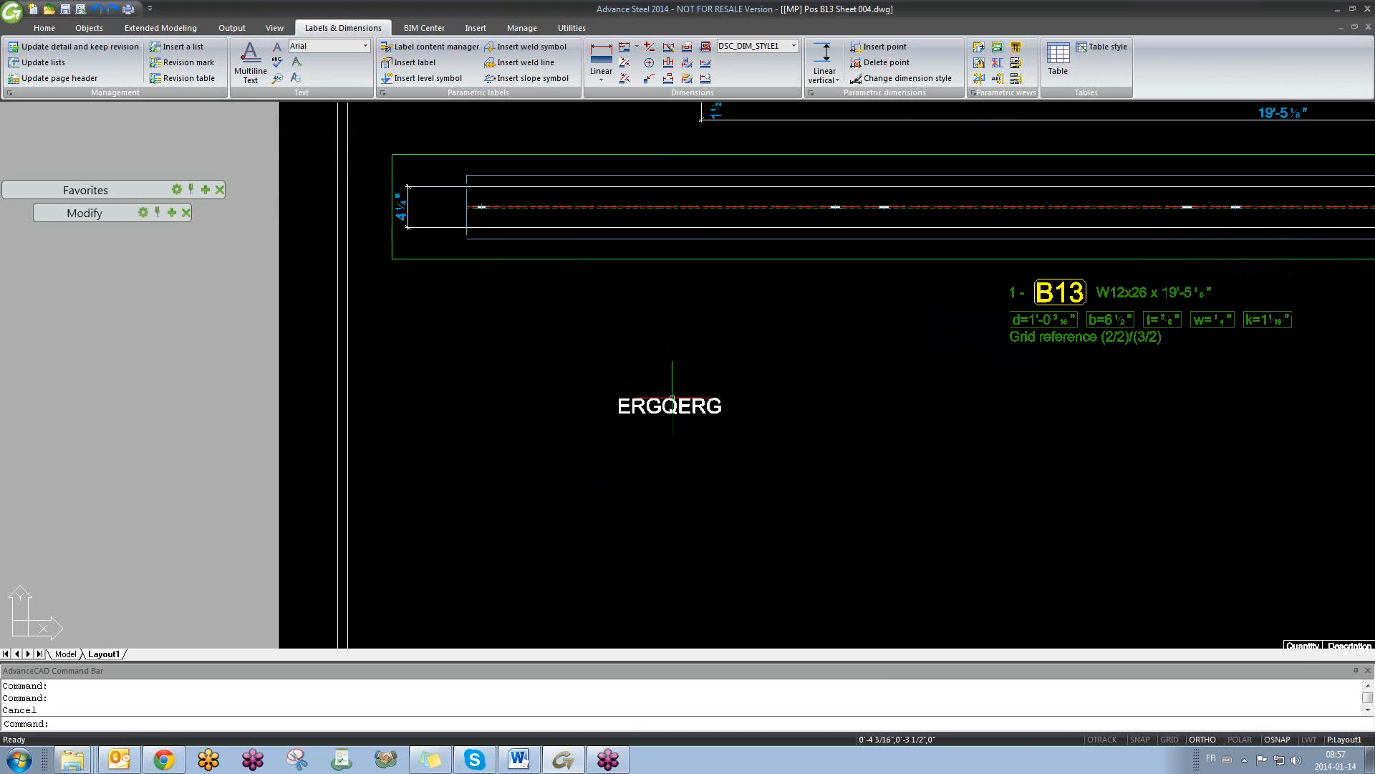
- Delete the ERGQERG text below the beam views
scroll(690, 434, up, 6)
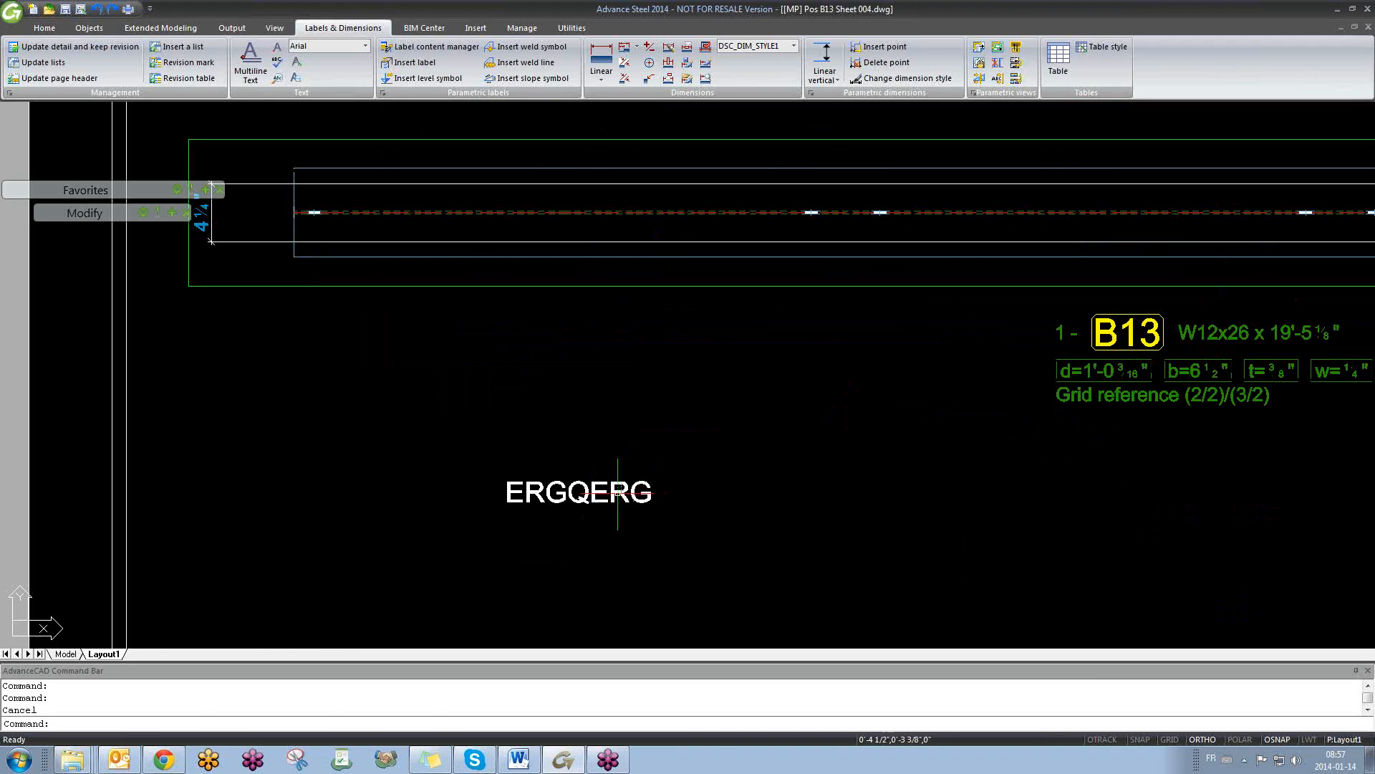
click(615, 487)
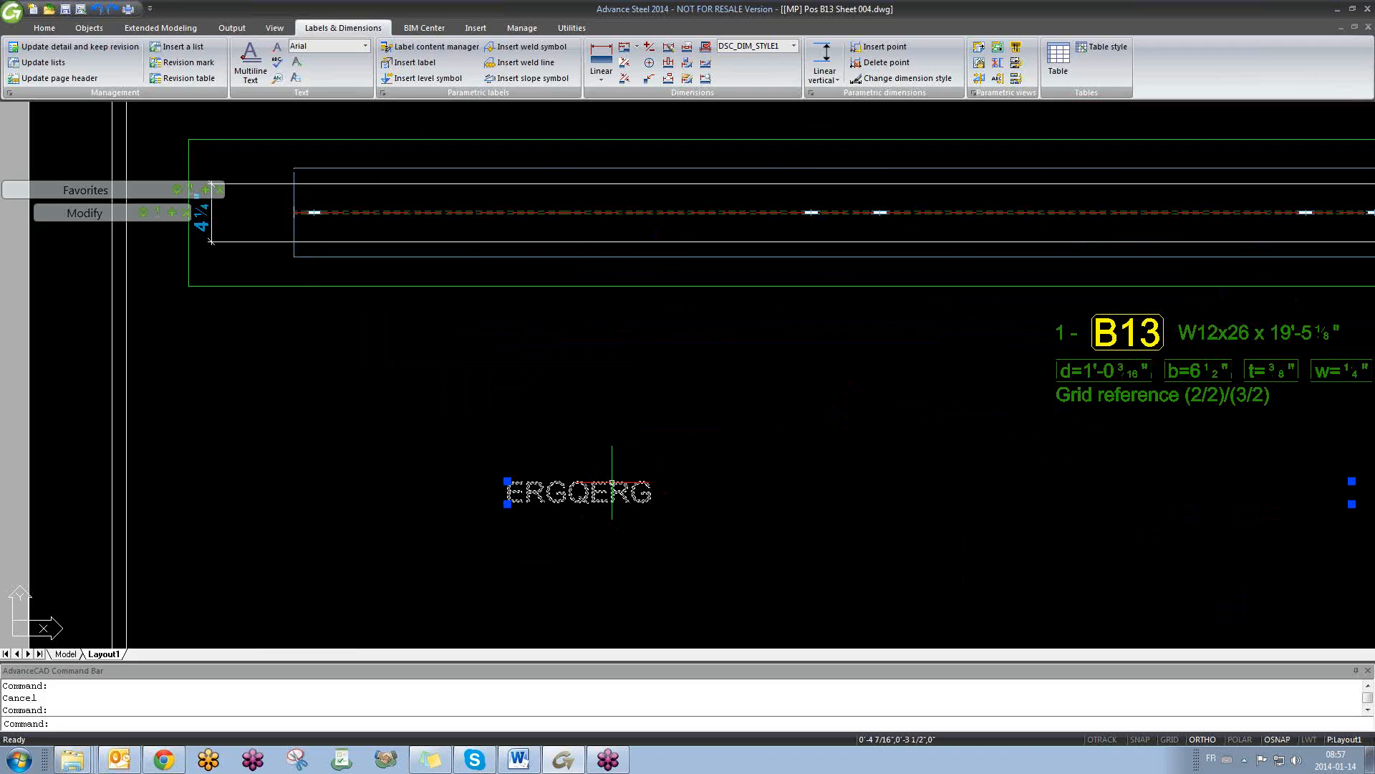
key(Delete)
- Draw a freehand revision cloud around the 2x m101 end of the beam's lower view with REVCLOUD
scroll(1003, 455, down, 3)
middle_drag(1003, 455, 267, 448)
scroll(615, 304, up, 2)
text(CL)
key(Return)
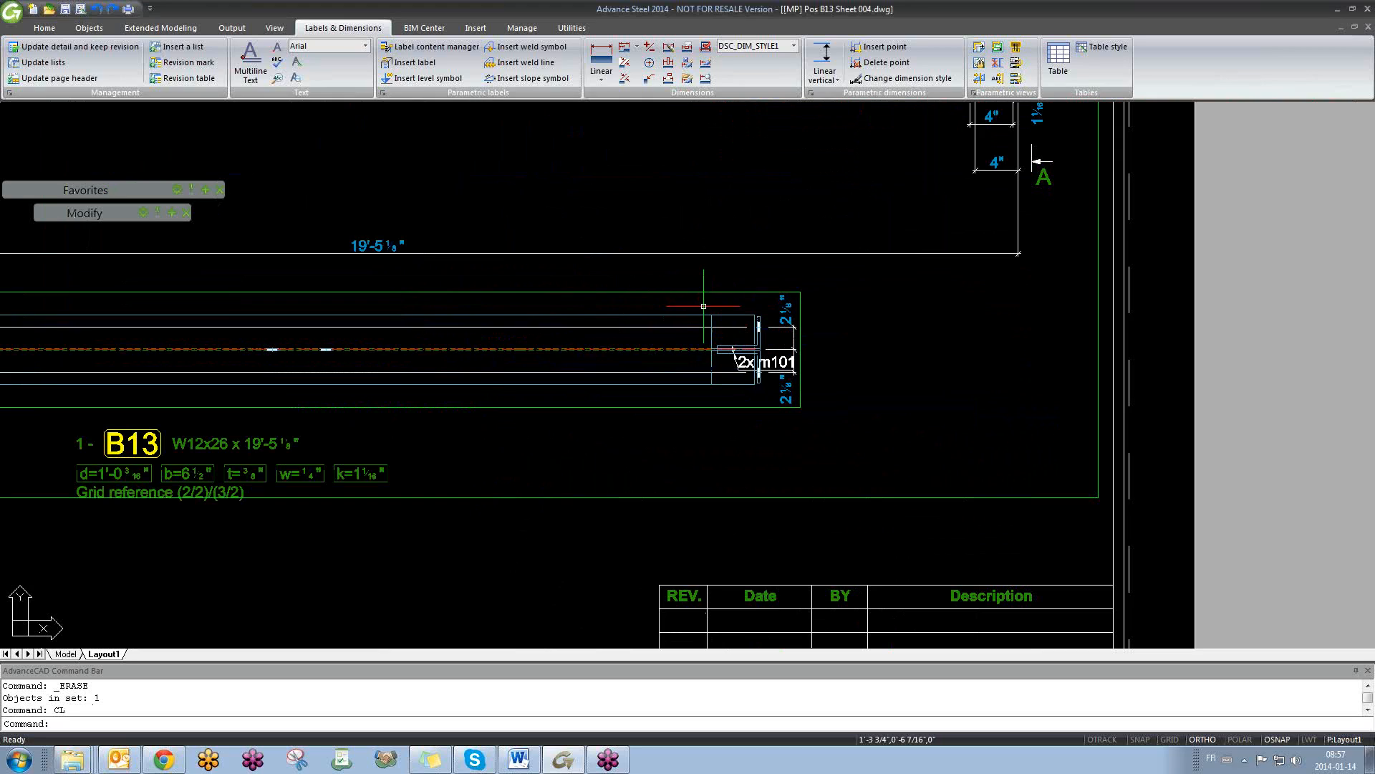
text(CLOUD)
key(Return)
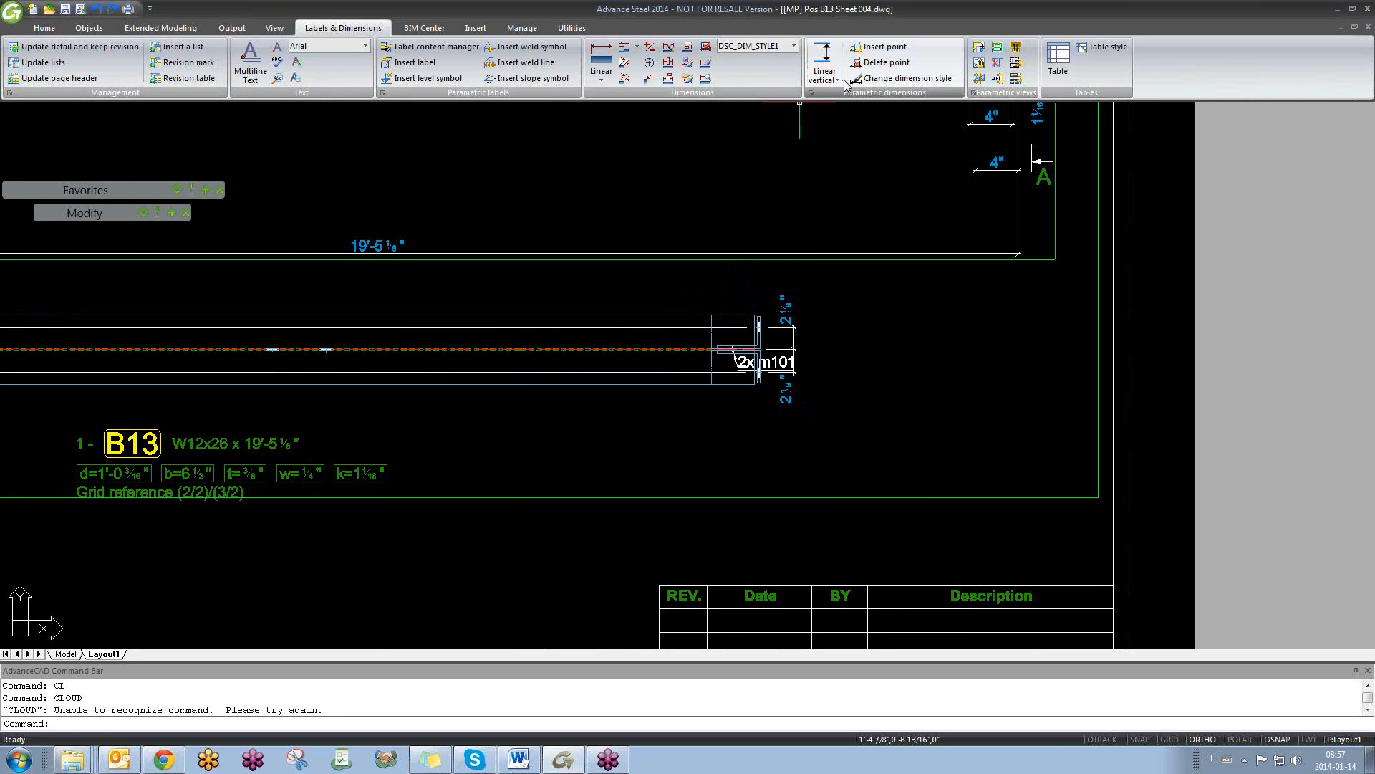
text(REV)
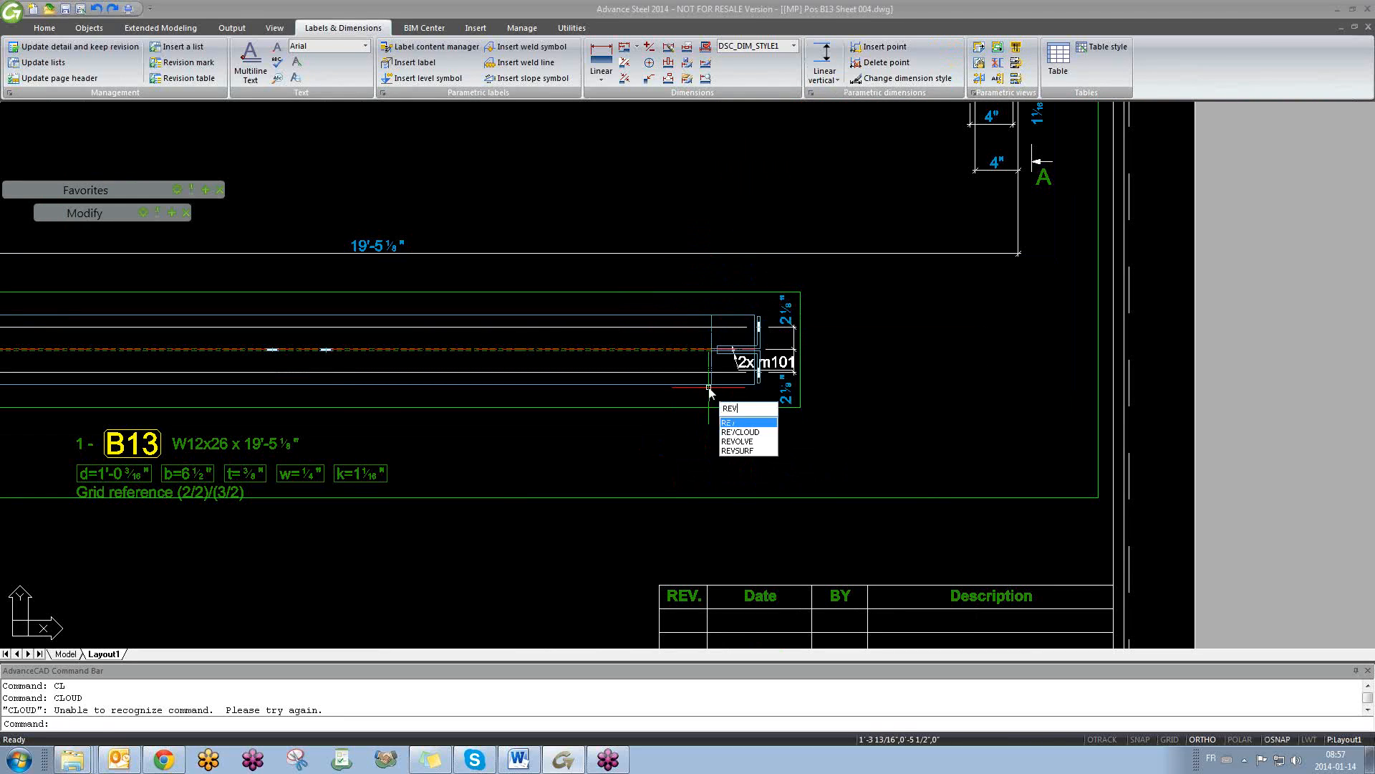
click(738, 432)
click(716, 447)
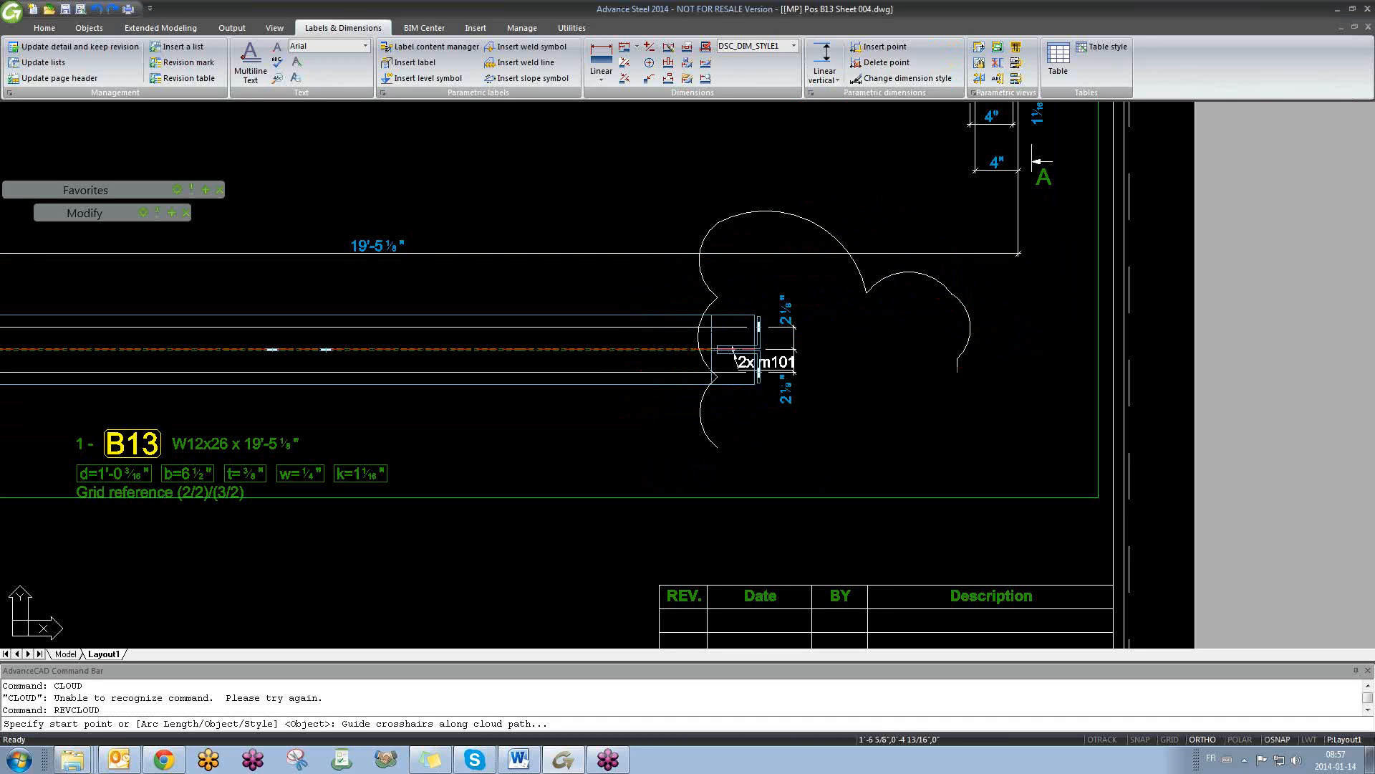
scroll(706, 440, down, 3)
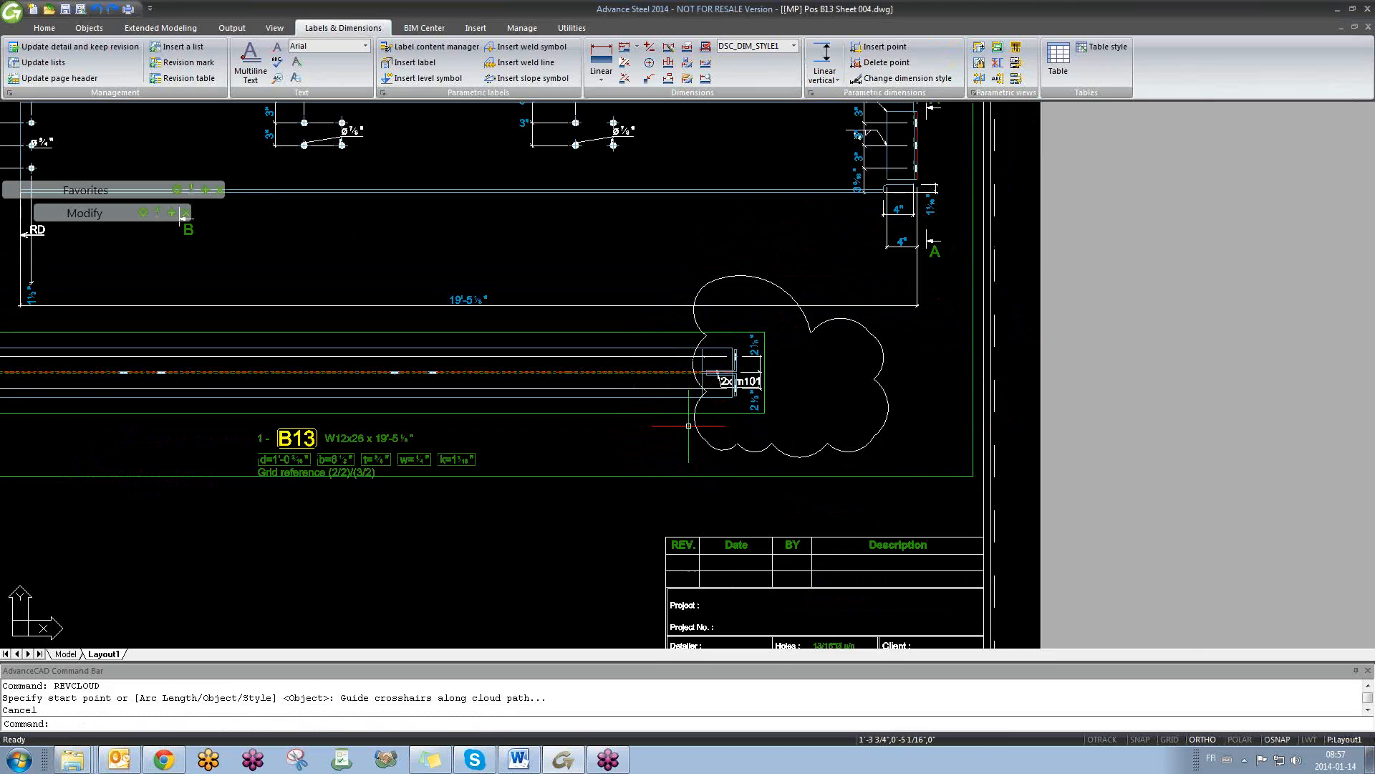
- Delete the revision cloud and draw a new one around the same beam end with REVCLOUD
click(915, 370)
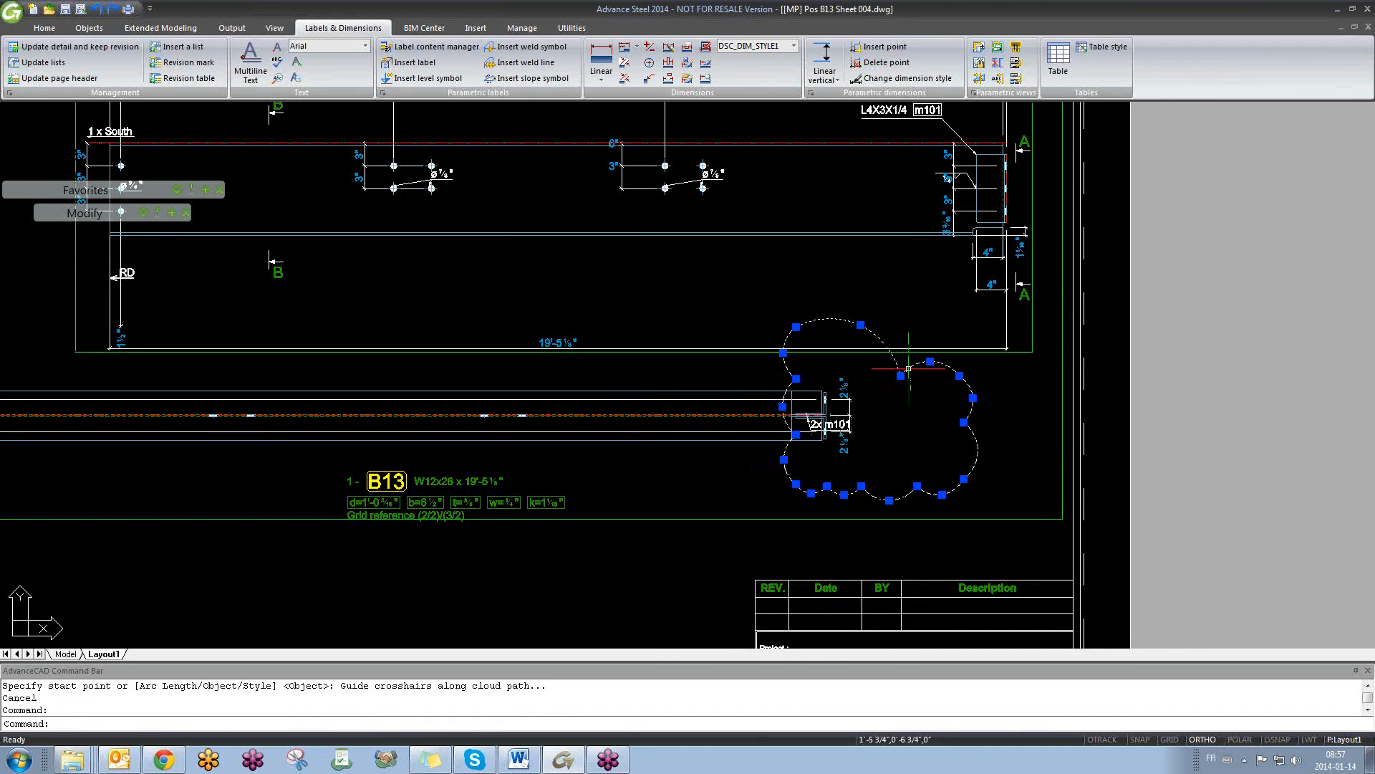
key(Delete)
text(REVCLOUD)
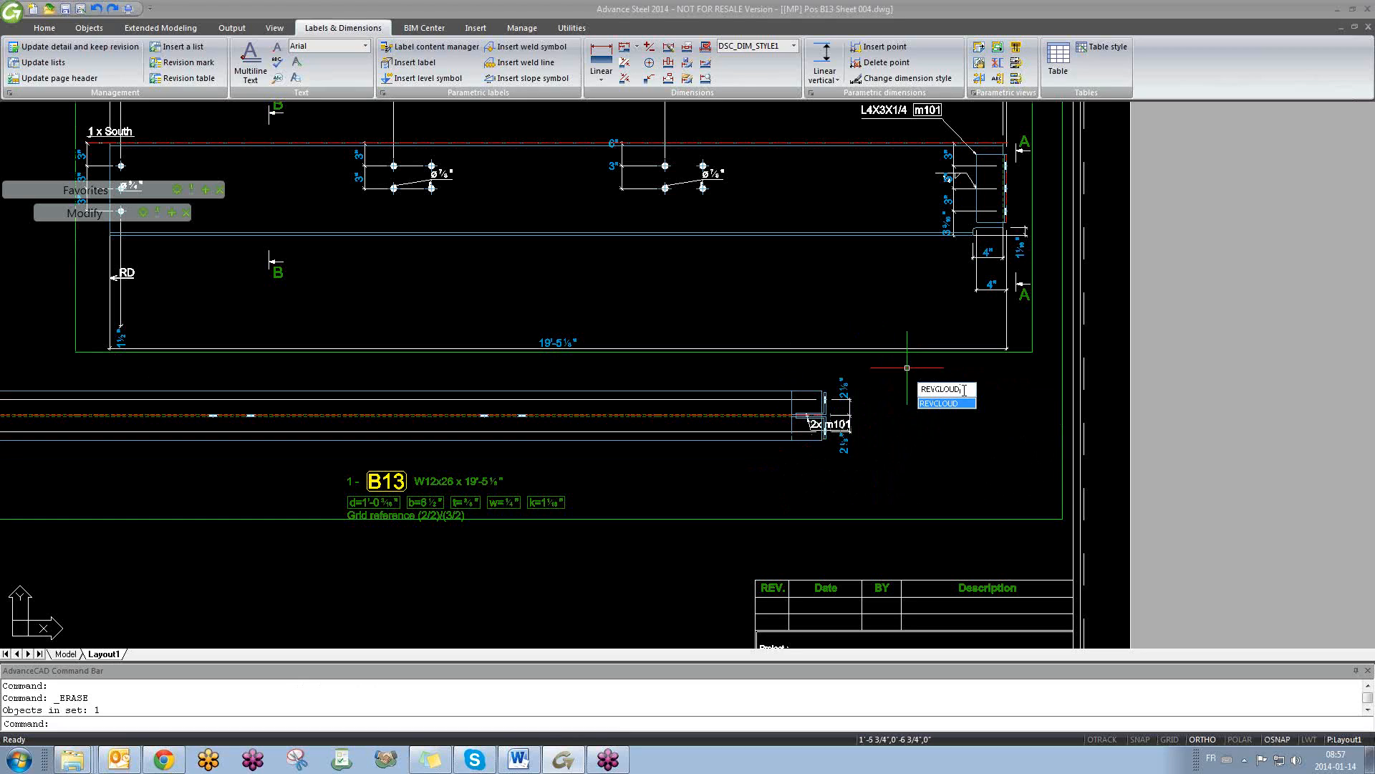
key(Return)
click(822, 492)
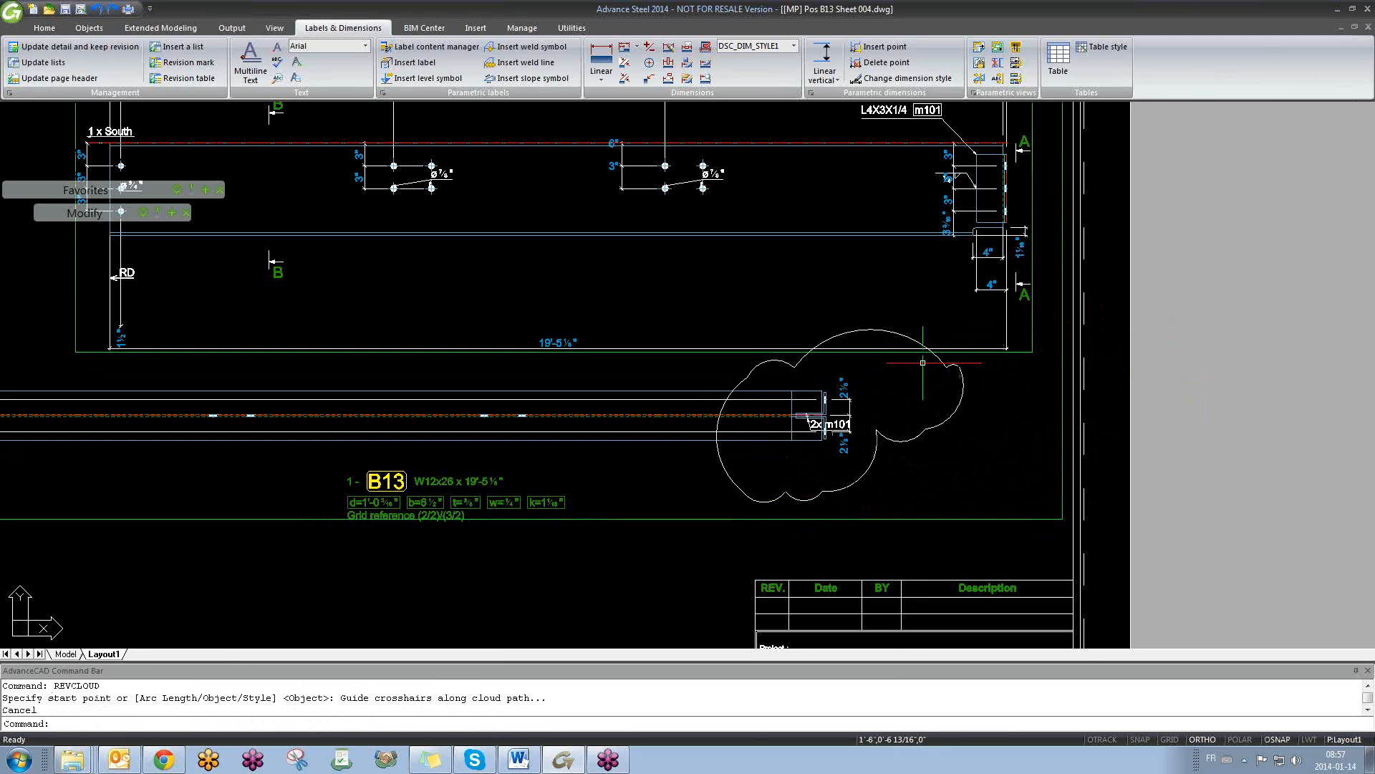
- Delete the redrawn revision cloud from the sheet
click(897, 332)
key(Delete)
scroll(432, 502, down, 3)
middle_drag(432, 502, 499, 505)
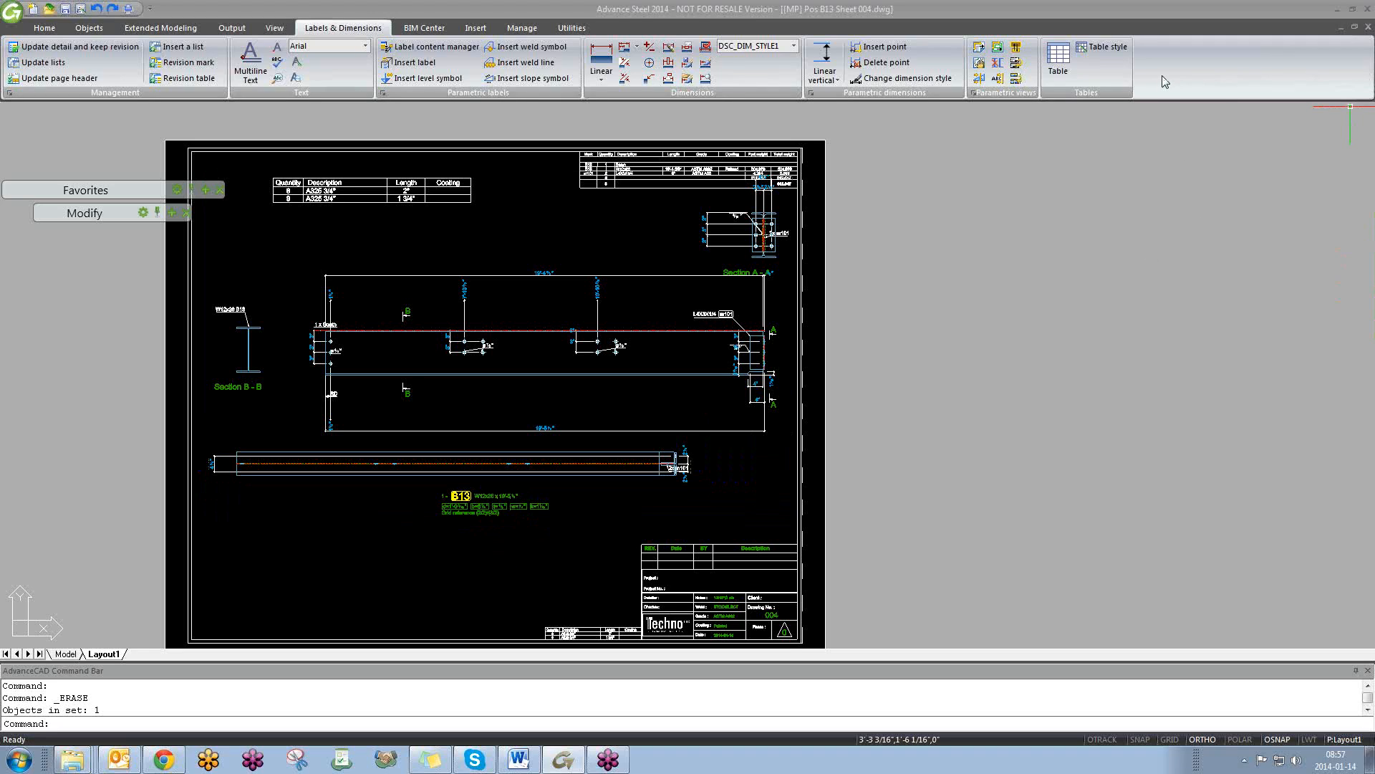
- Switch from the B13 sheet to the 3D model drawing training 6 janvier.dwg
click(951, 318)
click(882, 373)
key(ctrl+Tab)
key(Escape)
key(Escape)
middle_drag(362, 361, 396, 394)
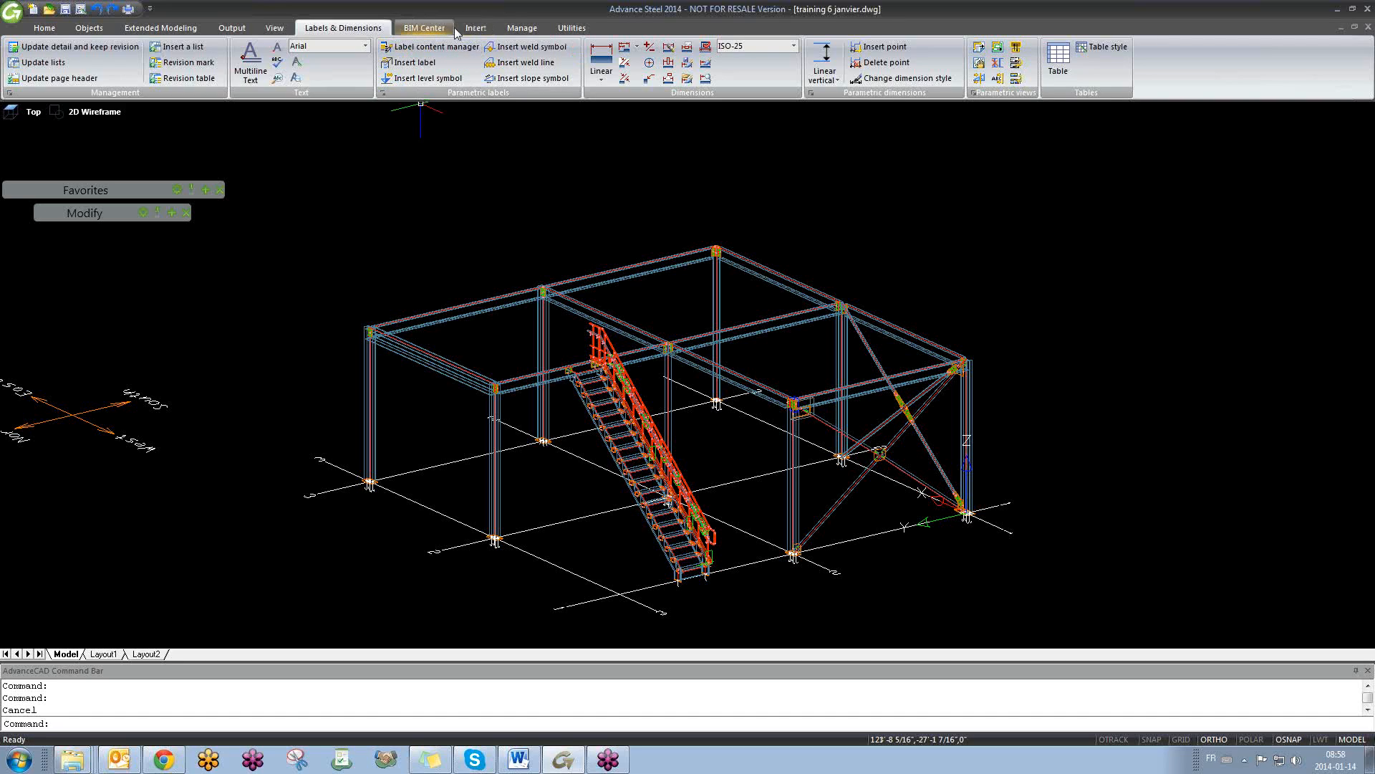
- Start creating lists from the model and accept the complete model as the object selection
click(420, 34)
click(342, 29)
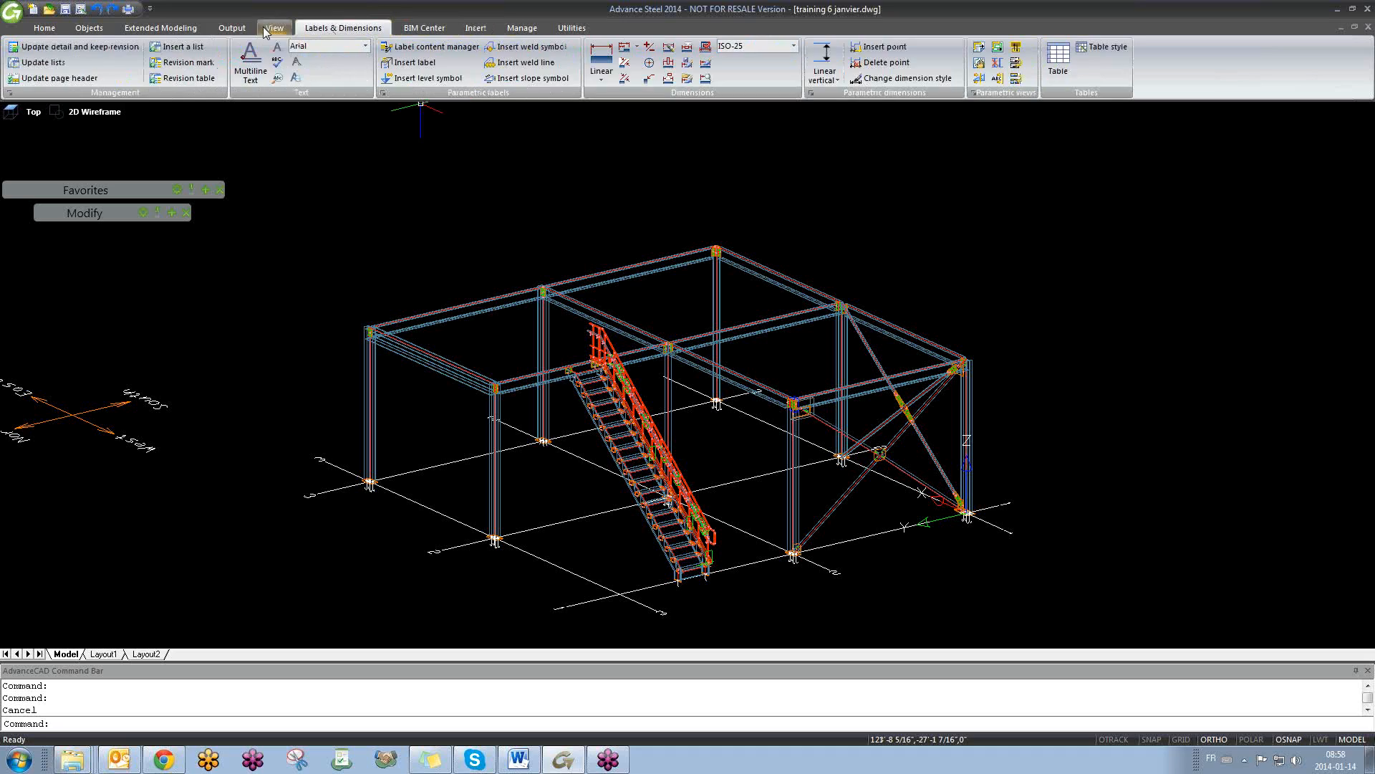
click(242, 31)
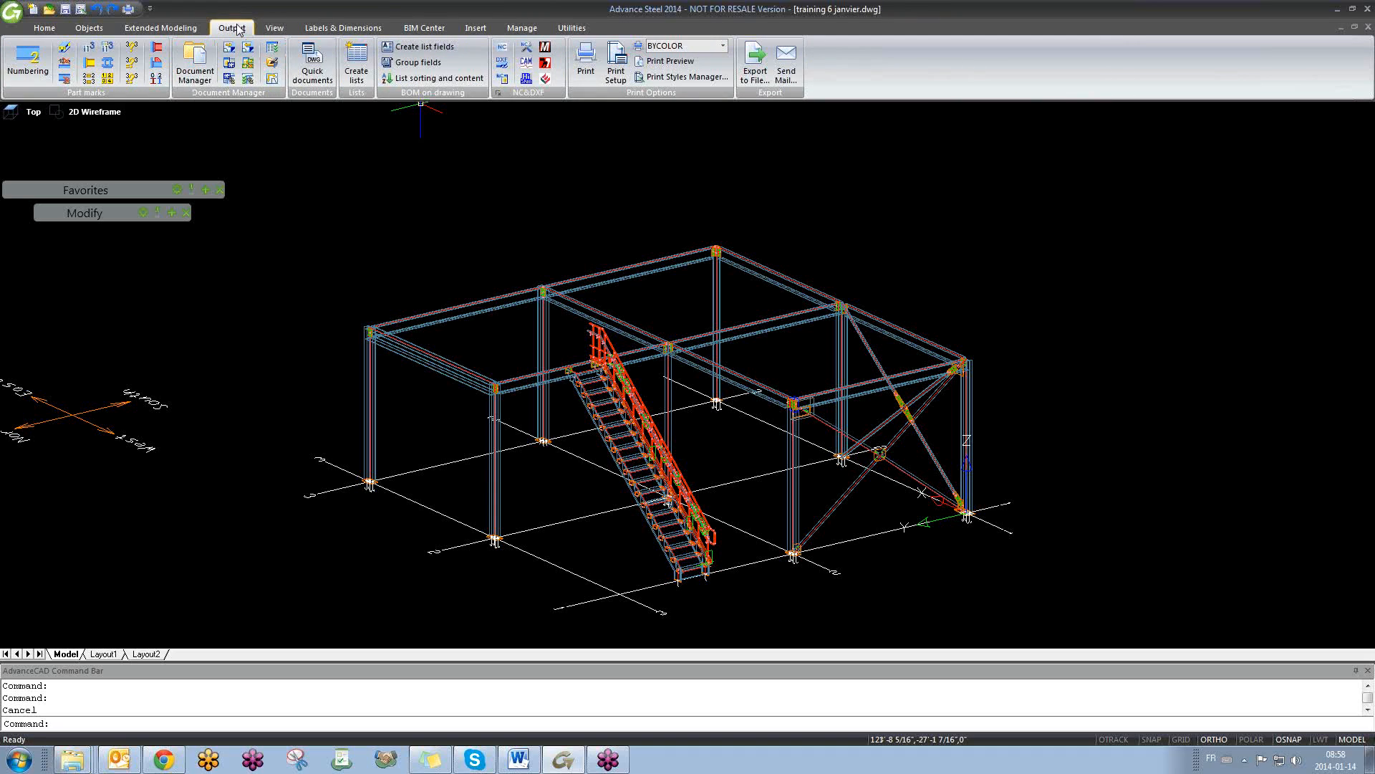
click(358, 66)
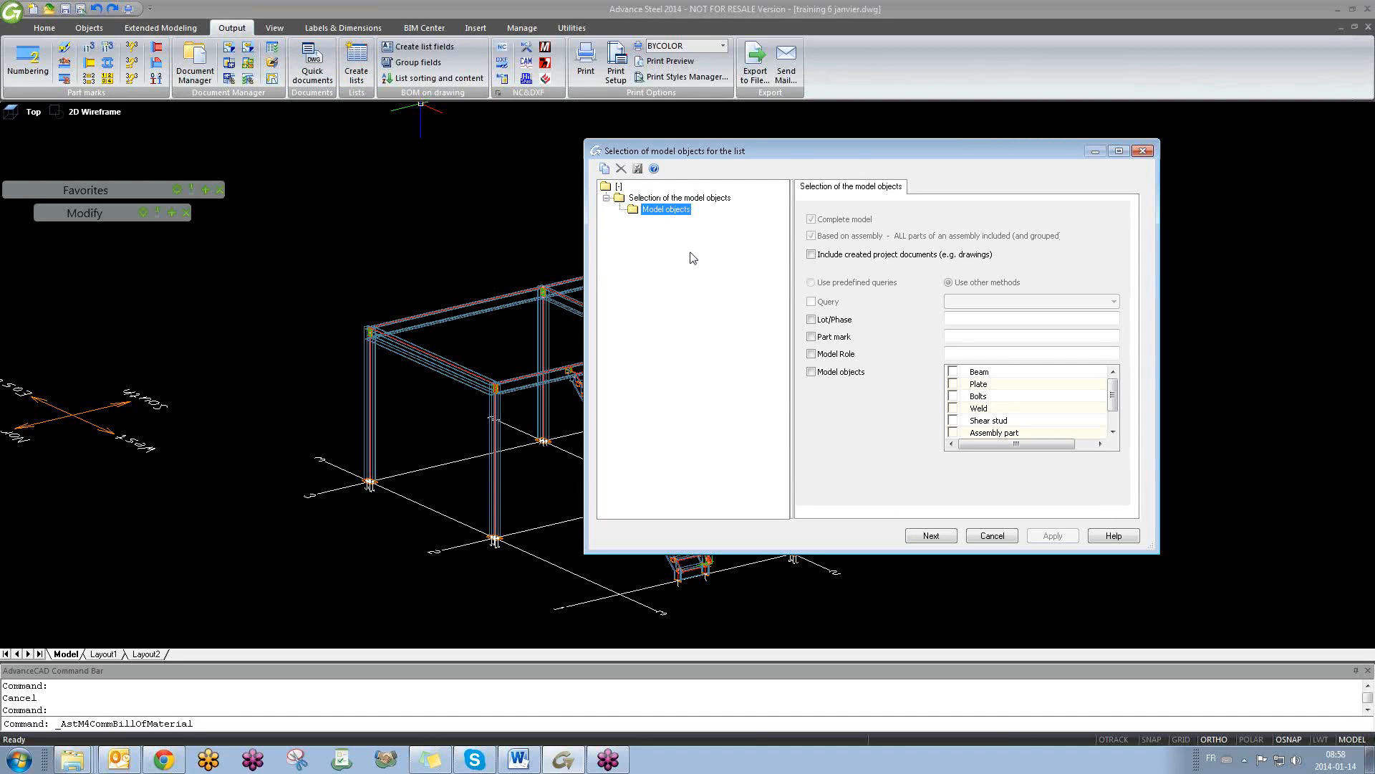
click(931, 536)
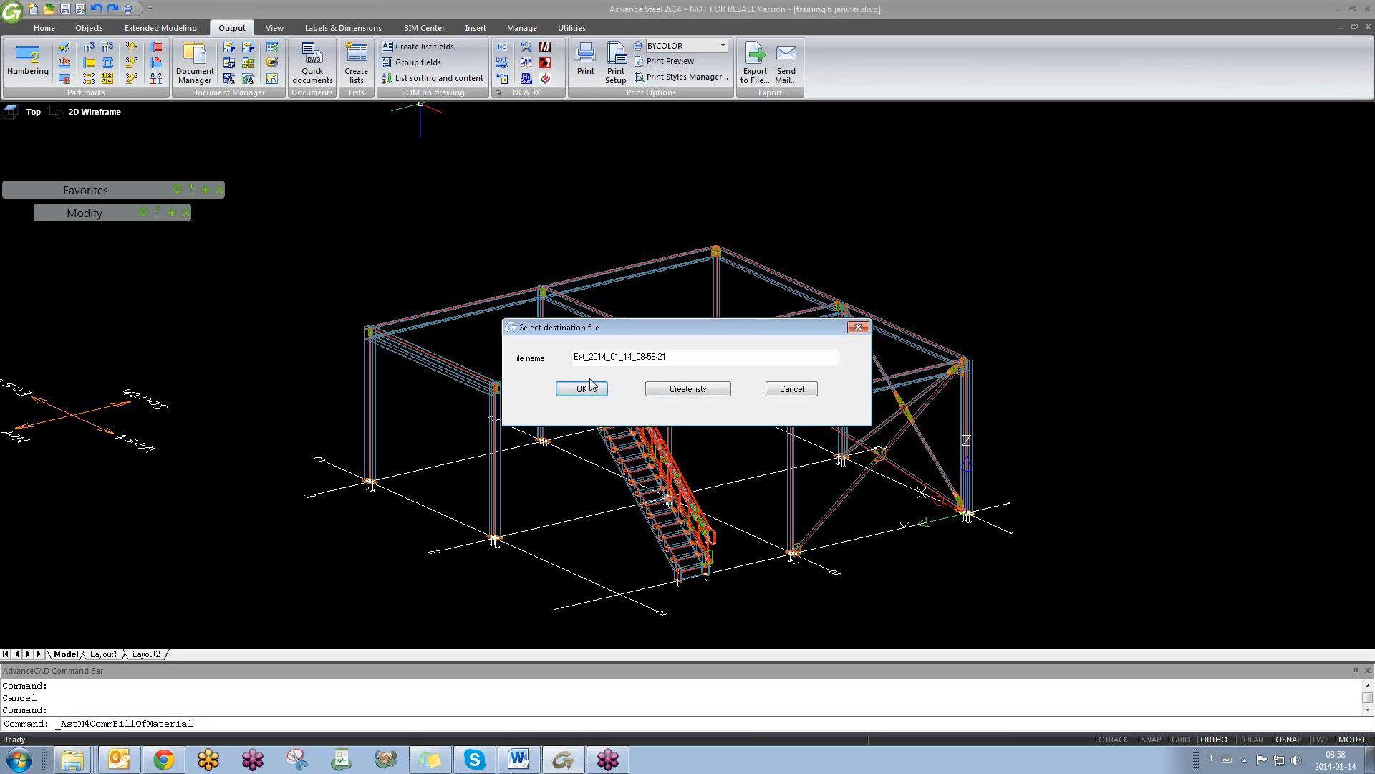
- Keep the proposed extract file name and proceed to create the lists with the template editor
click(664, 358)
drag(677, 358, 574, 360)
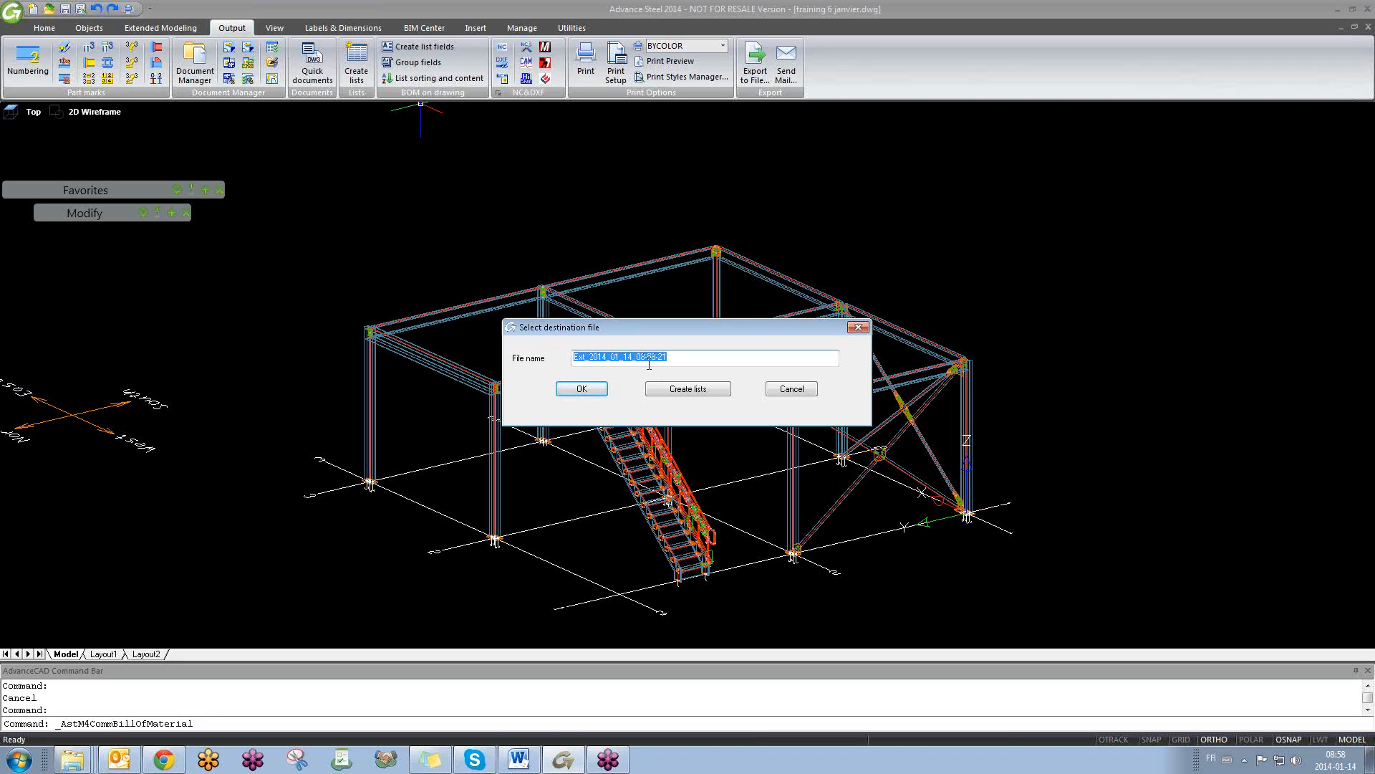
click(648, 357)
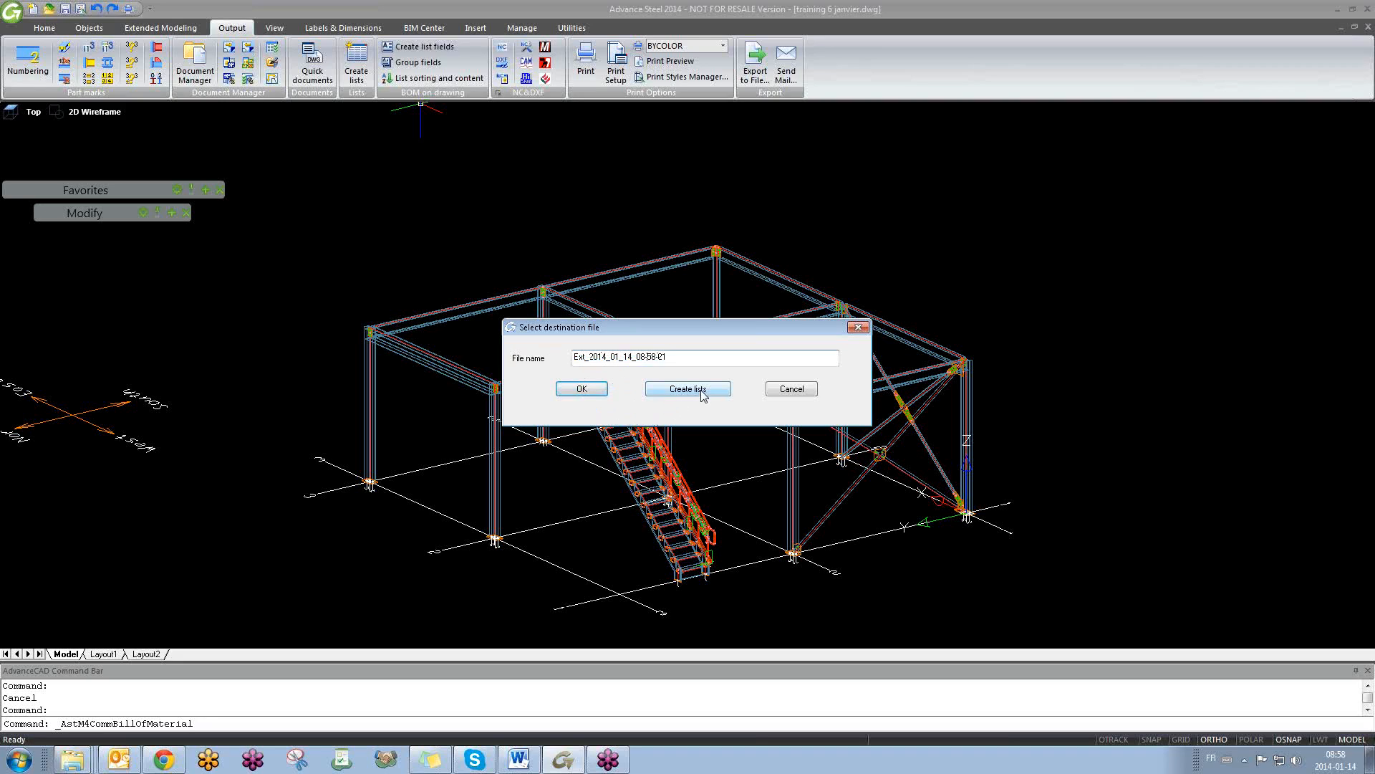
click(691, 357)
click(687, 390)
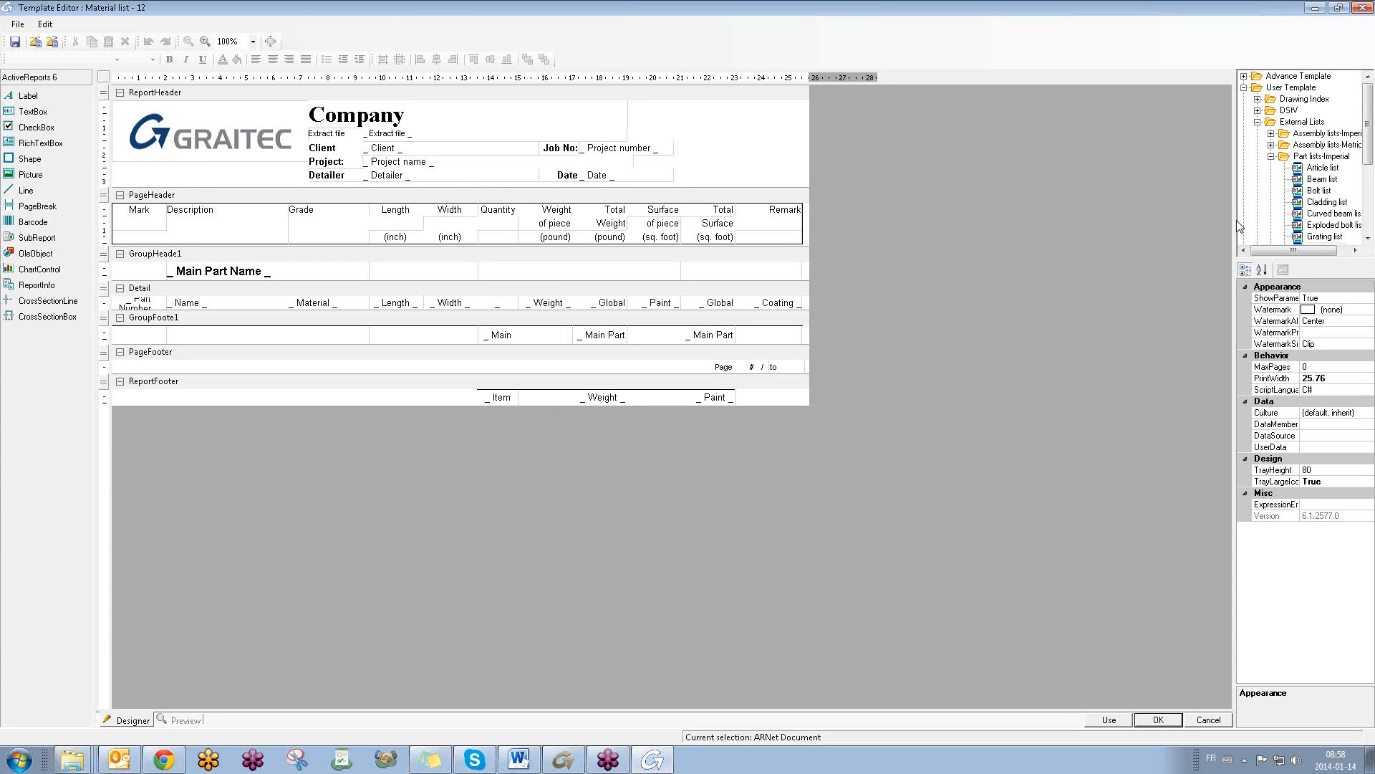
- Enlarge the template tree area and collapse the Part lists-Imperial, External Lists and User Template folders
drag(1238, 214, 1080, 212)
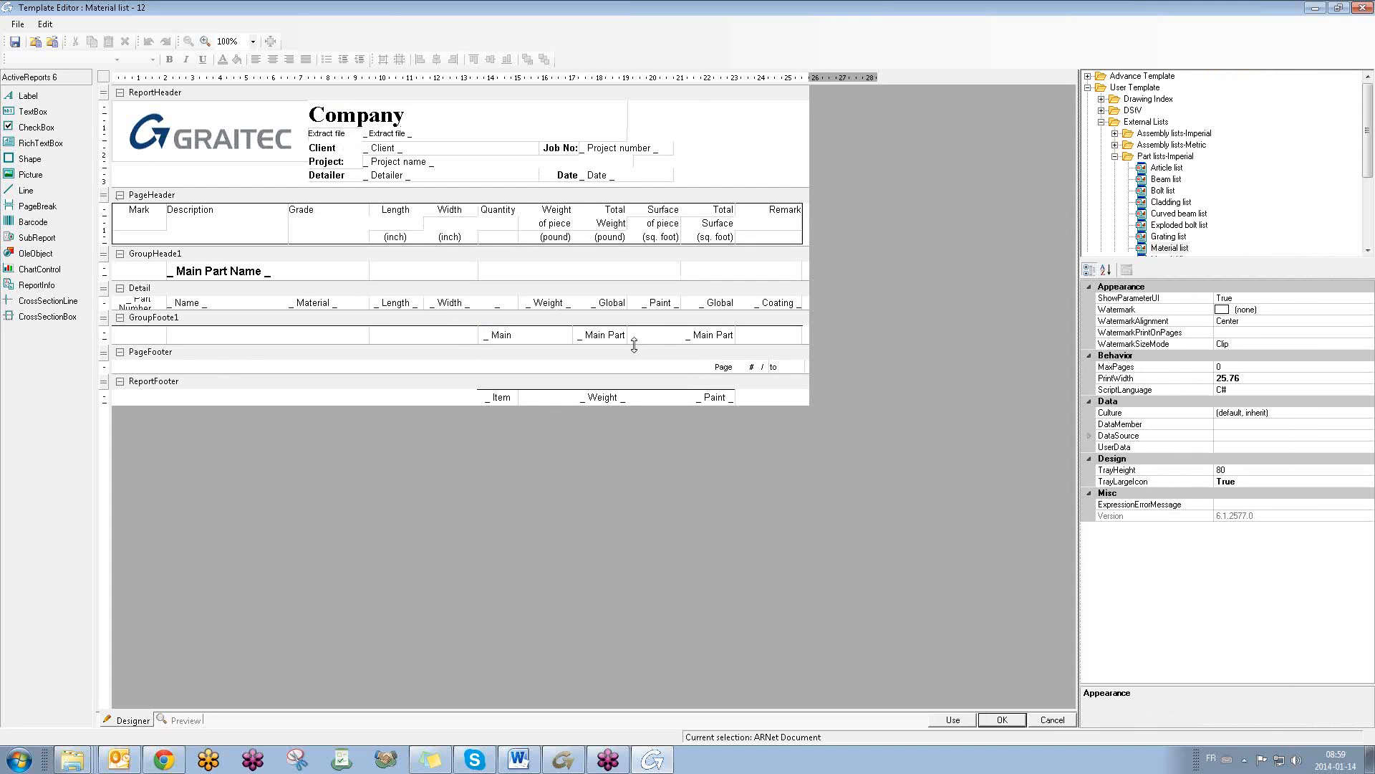
drag(1078, 177, 961, 177)
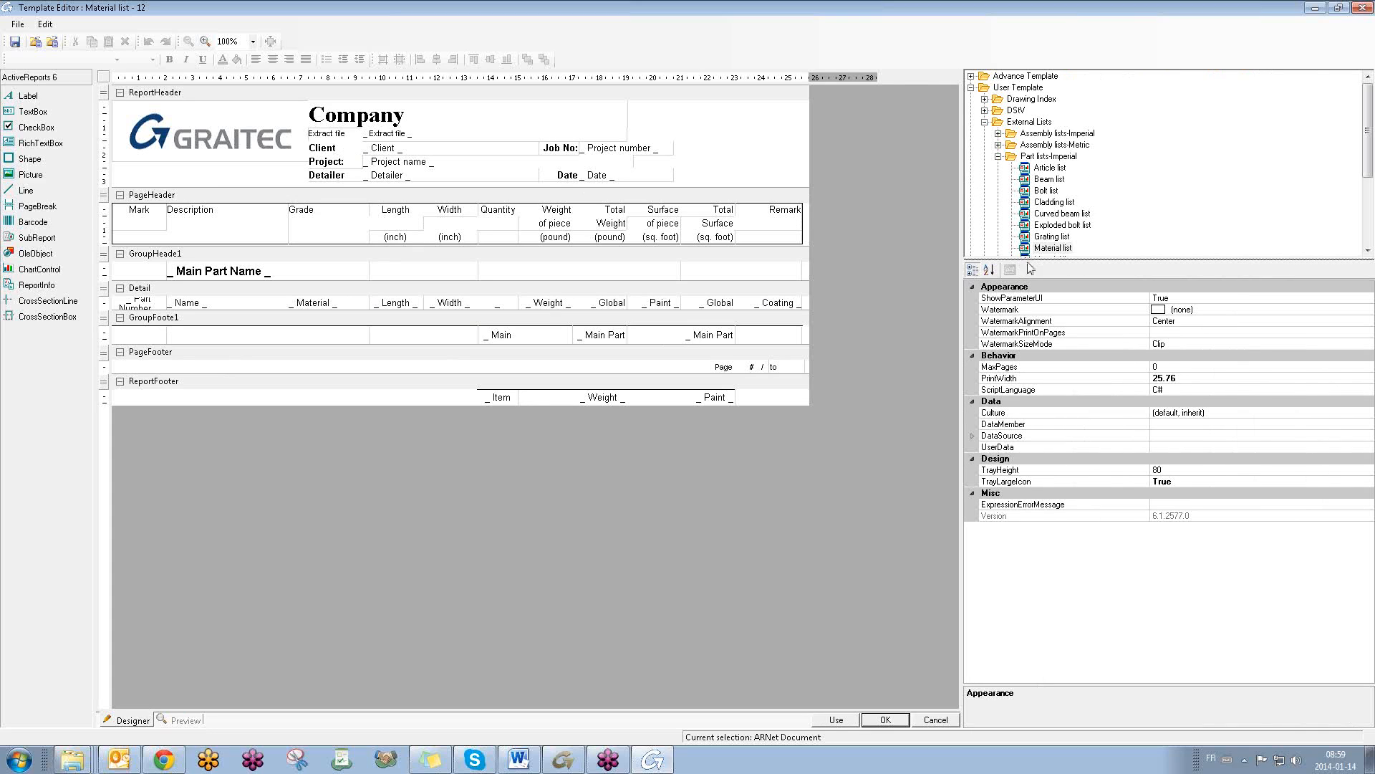
drag(1029, 259, 1026, 406)
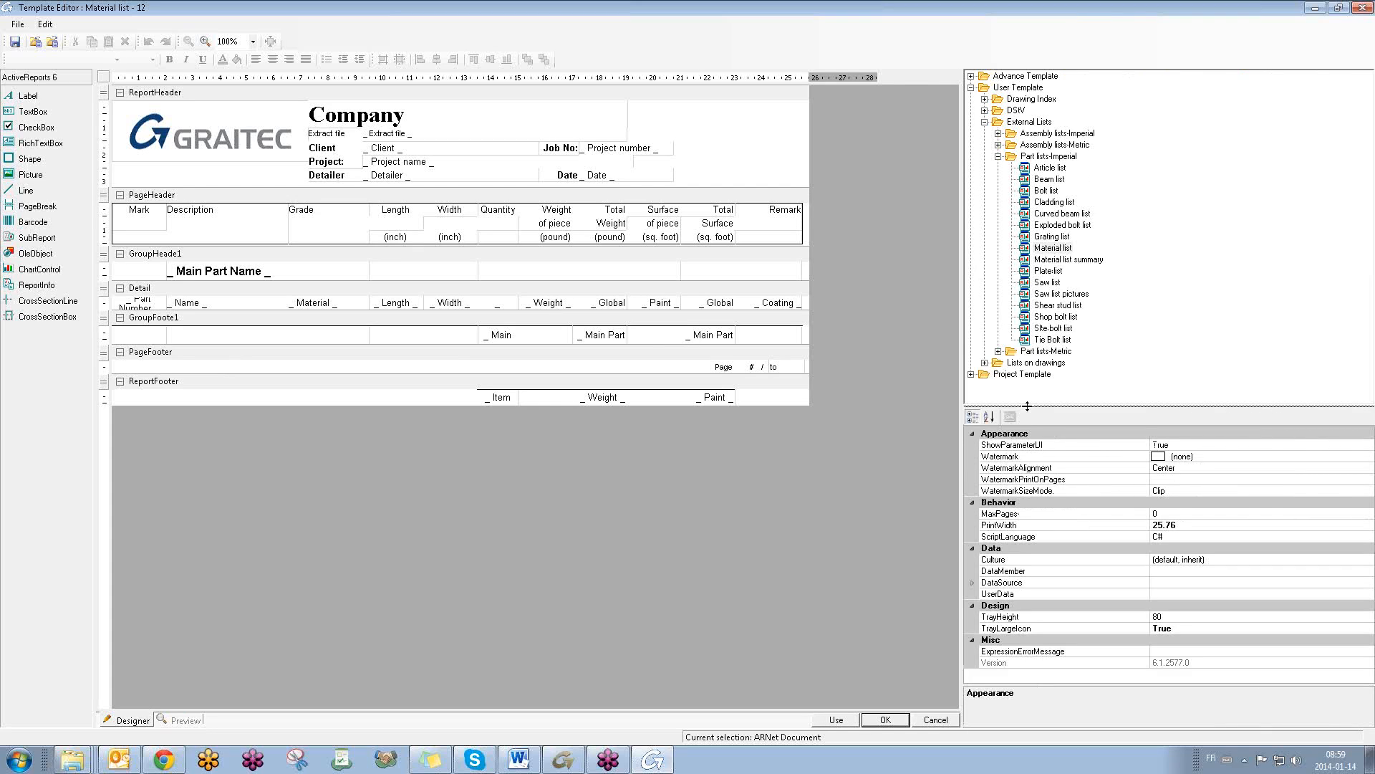
click(998, 156)
click(985, 122)
click(971, 88)
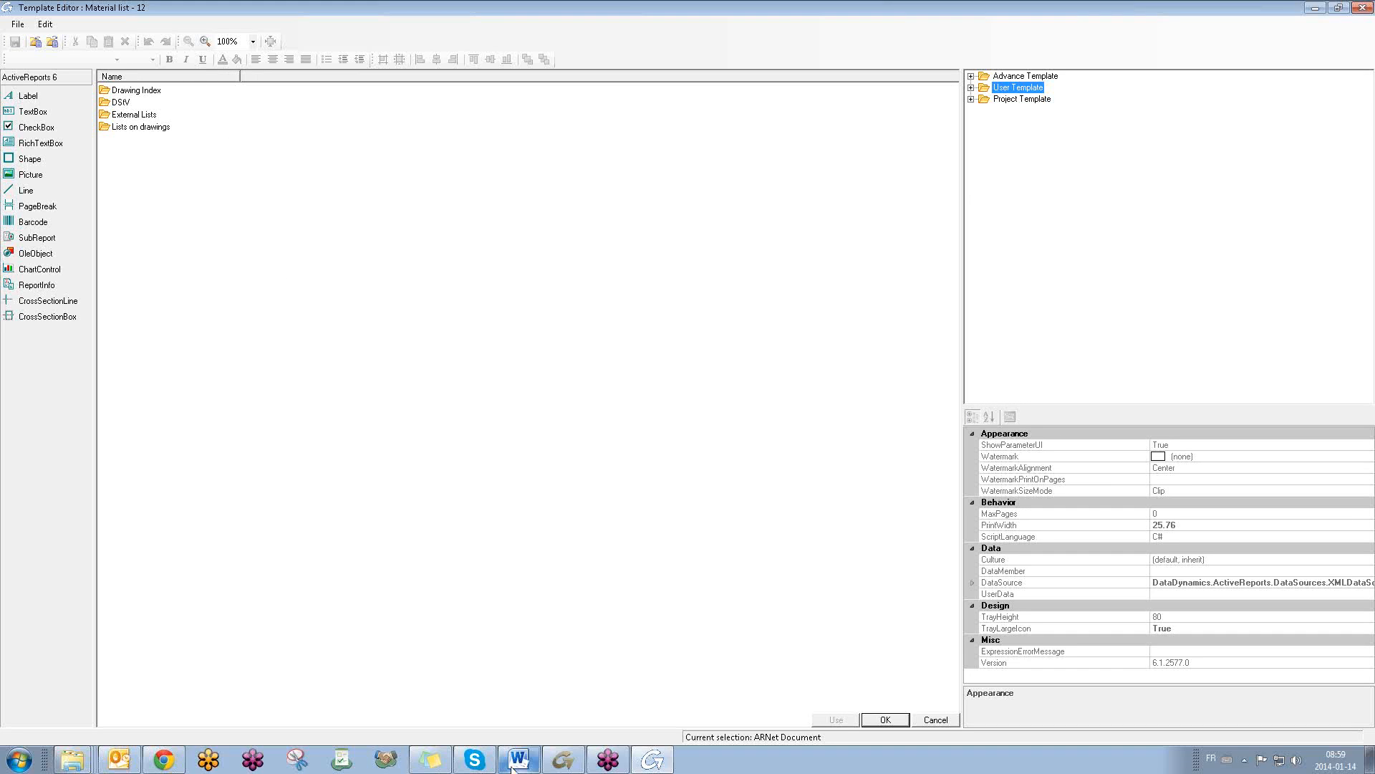
mouse_move(512, 765)
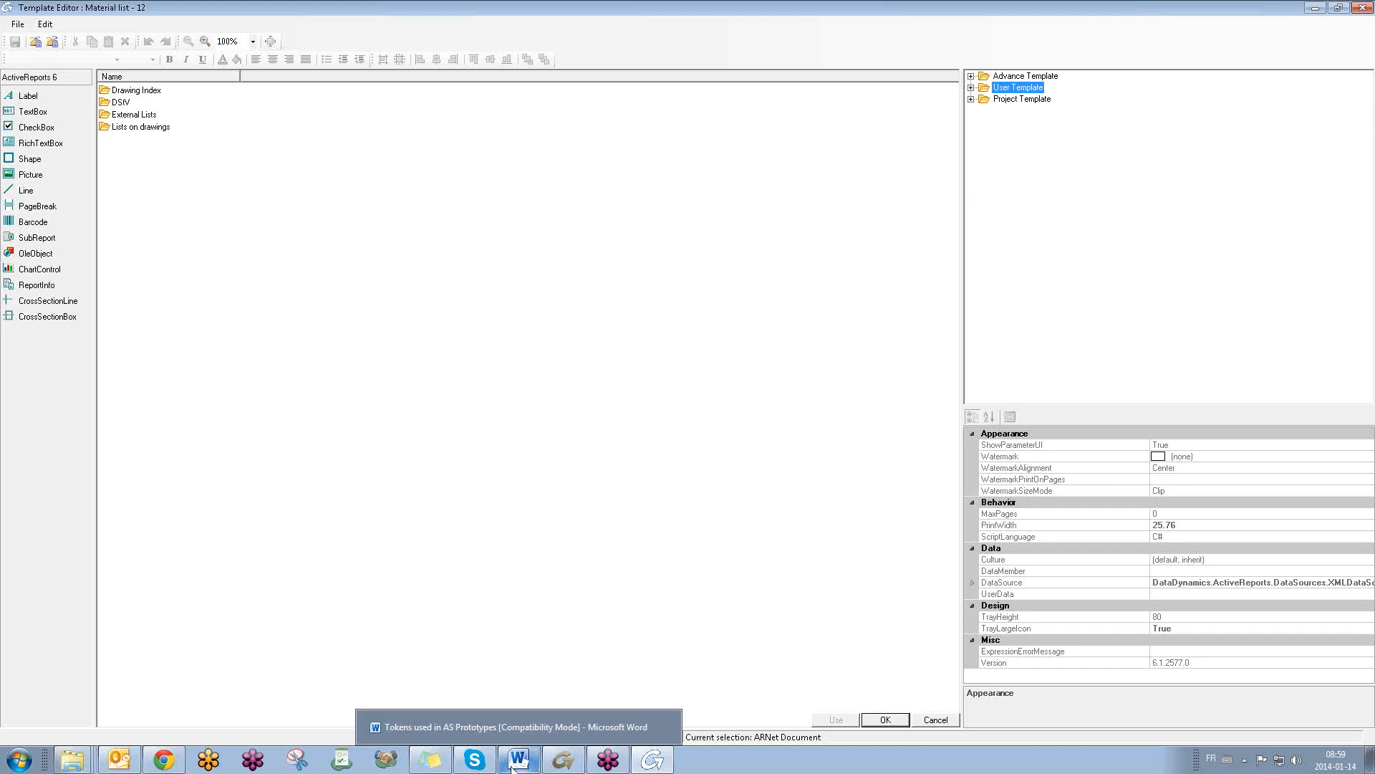
click(1363, 84)
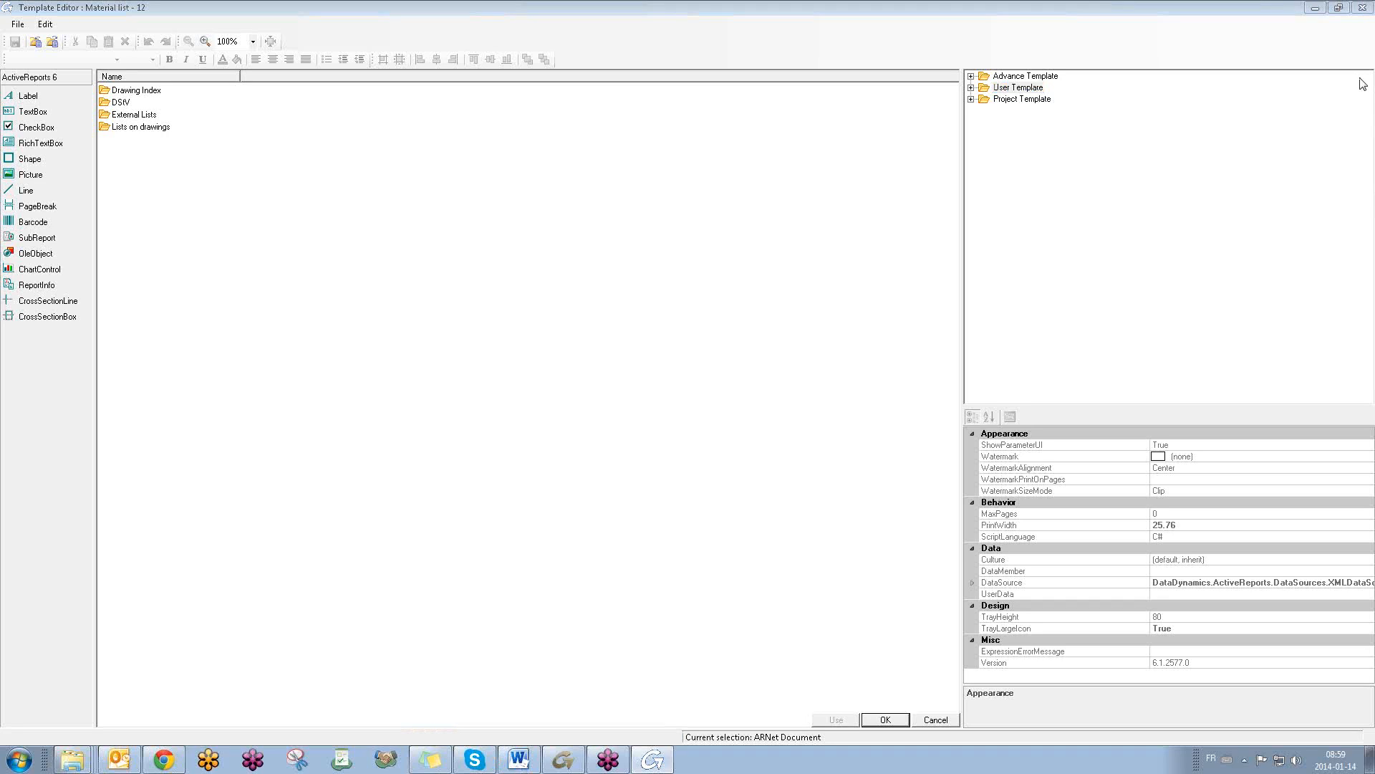
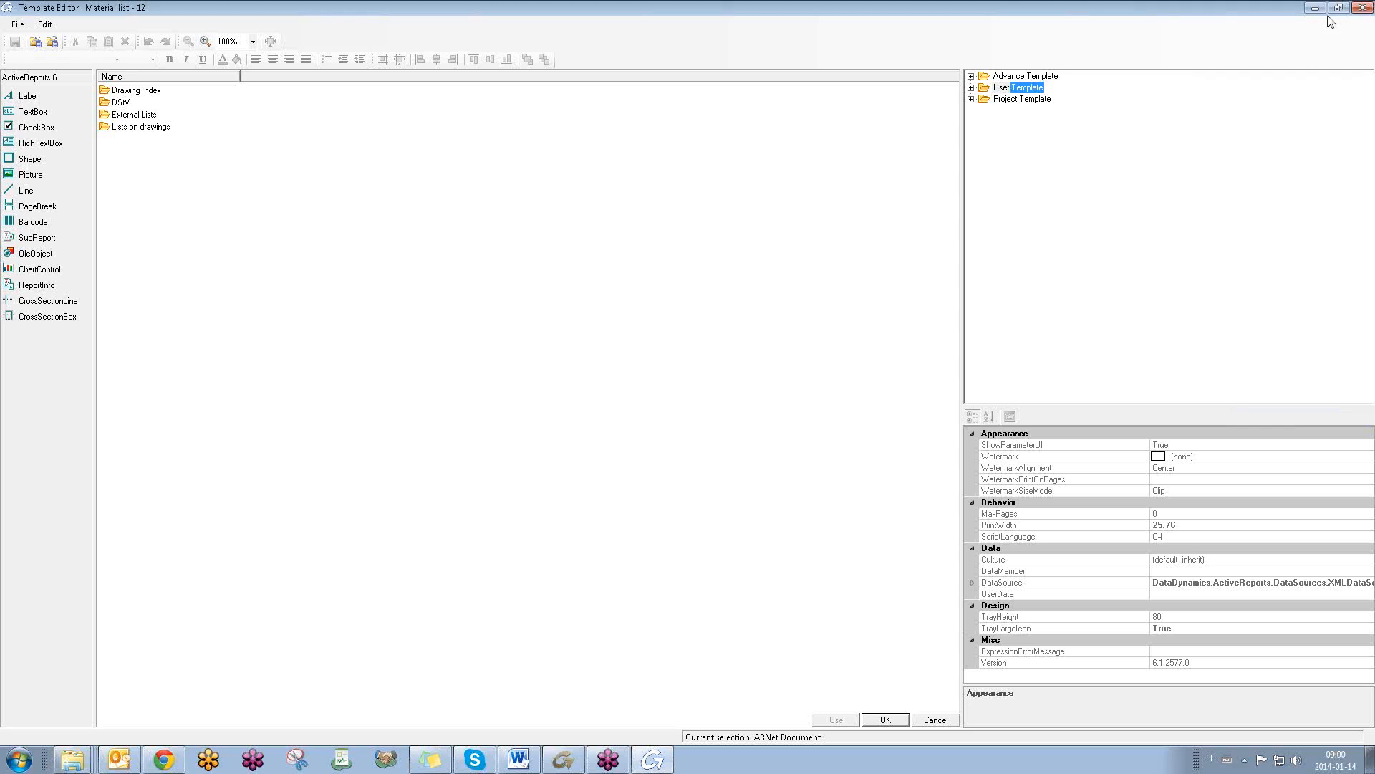
- Close the template editor and start creating lists again from the complete model, keeping the proposed extract file name
click(1363, 8)
key(Escape)
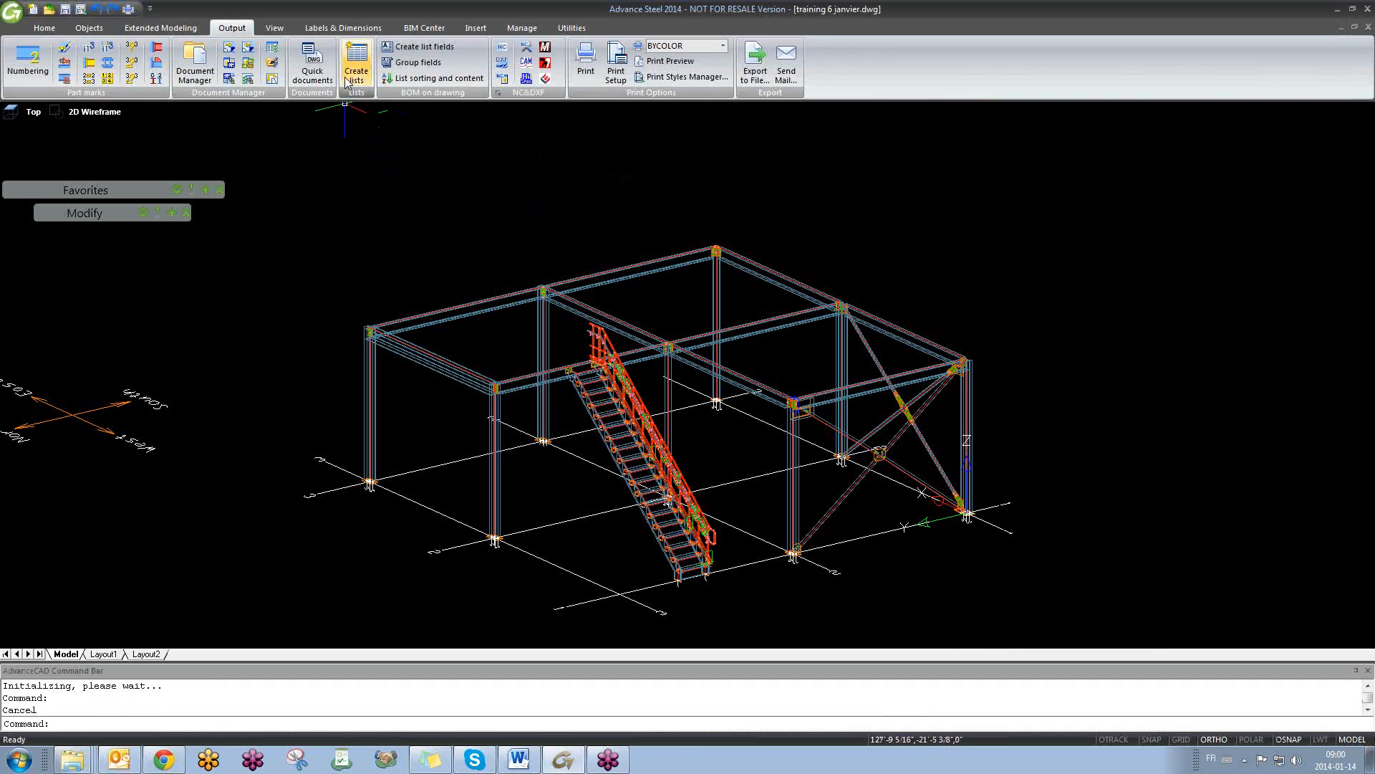
click(360, 72)
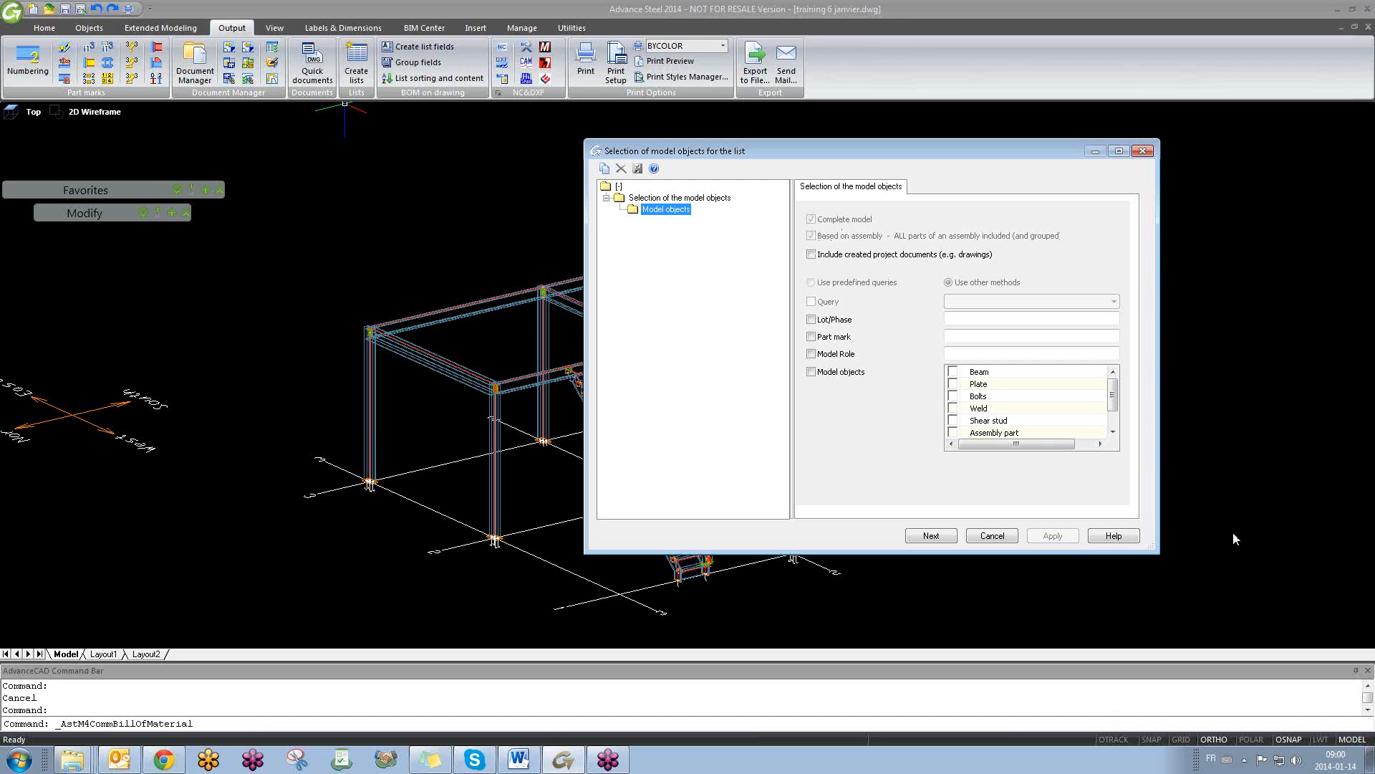
click(944, 536)
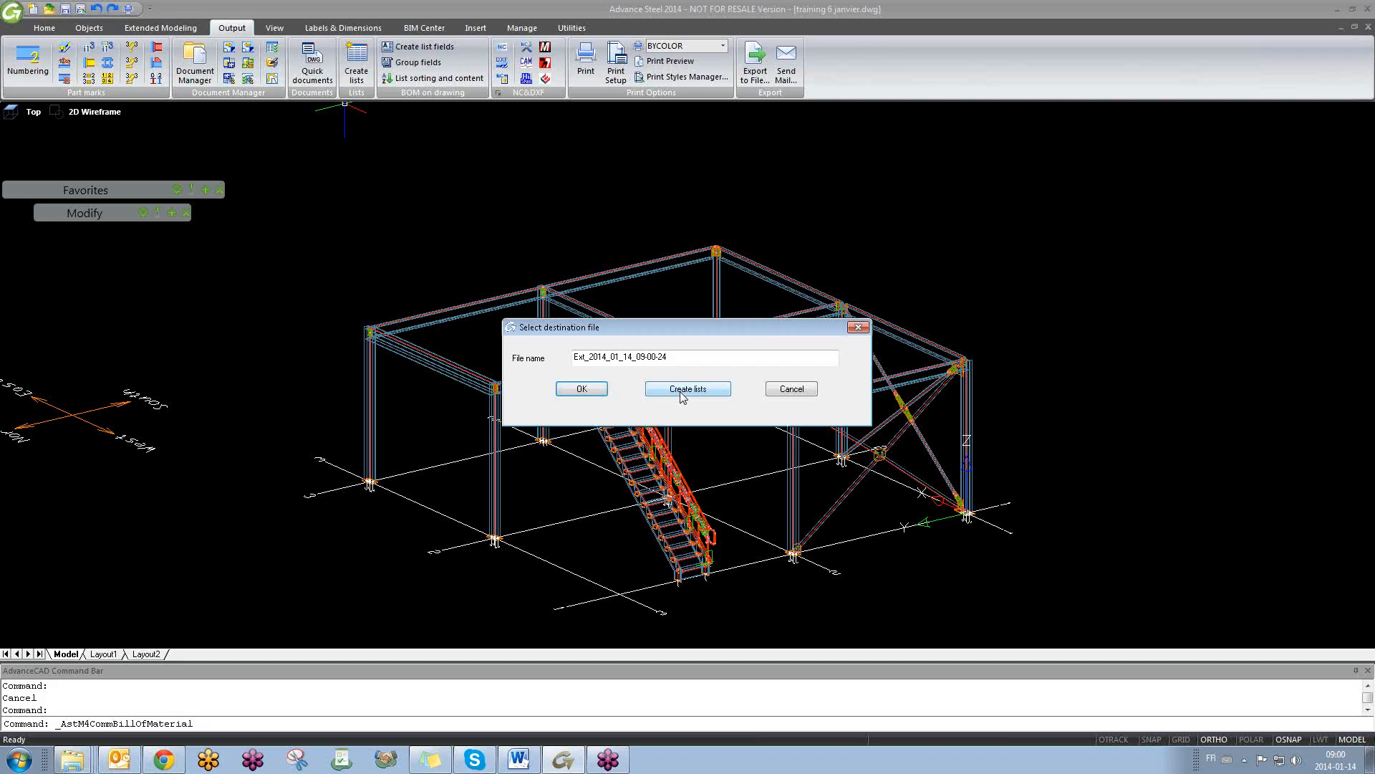
click(681, 390)
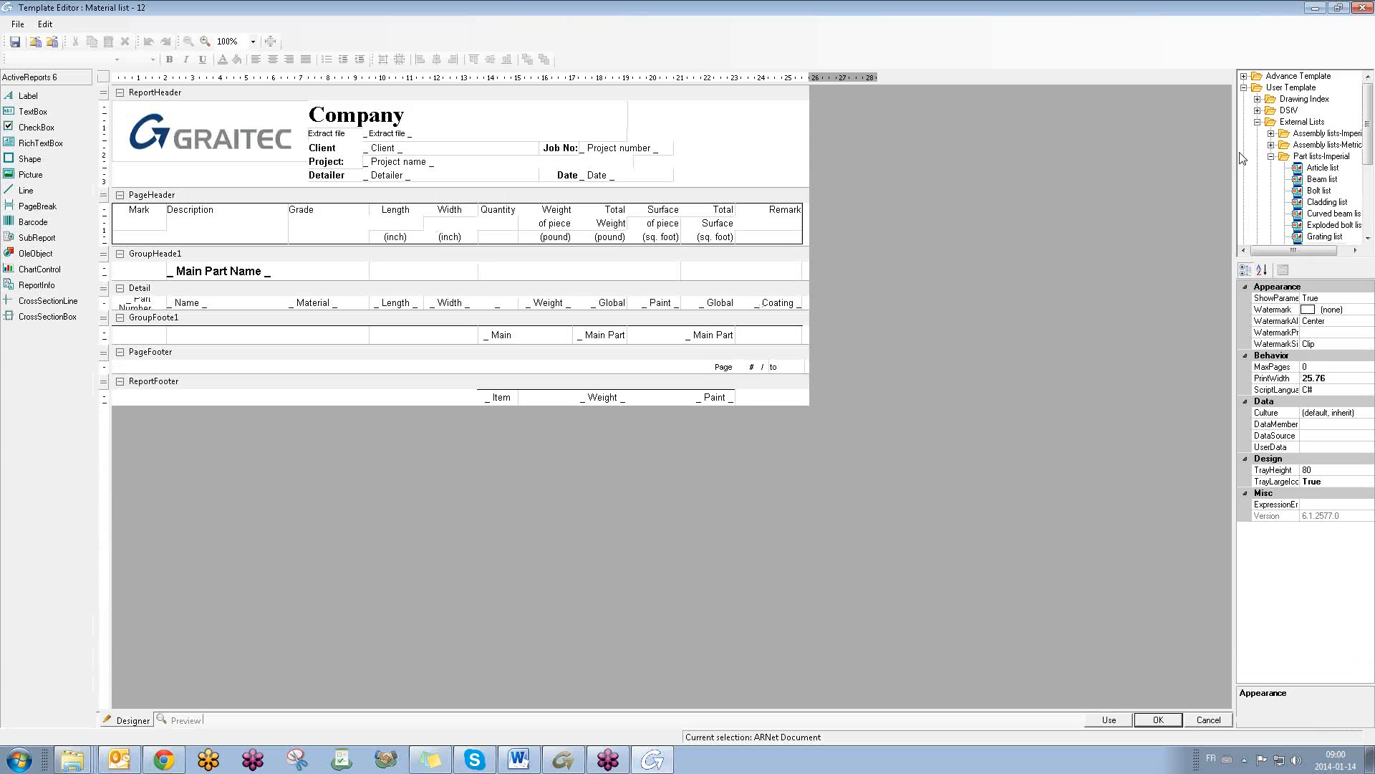
- Widen the template tree area and collapse the Part lists-Imperial and External Lists folders
drag(1234, 156, 994, 158)
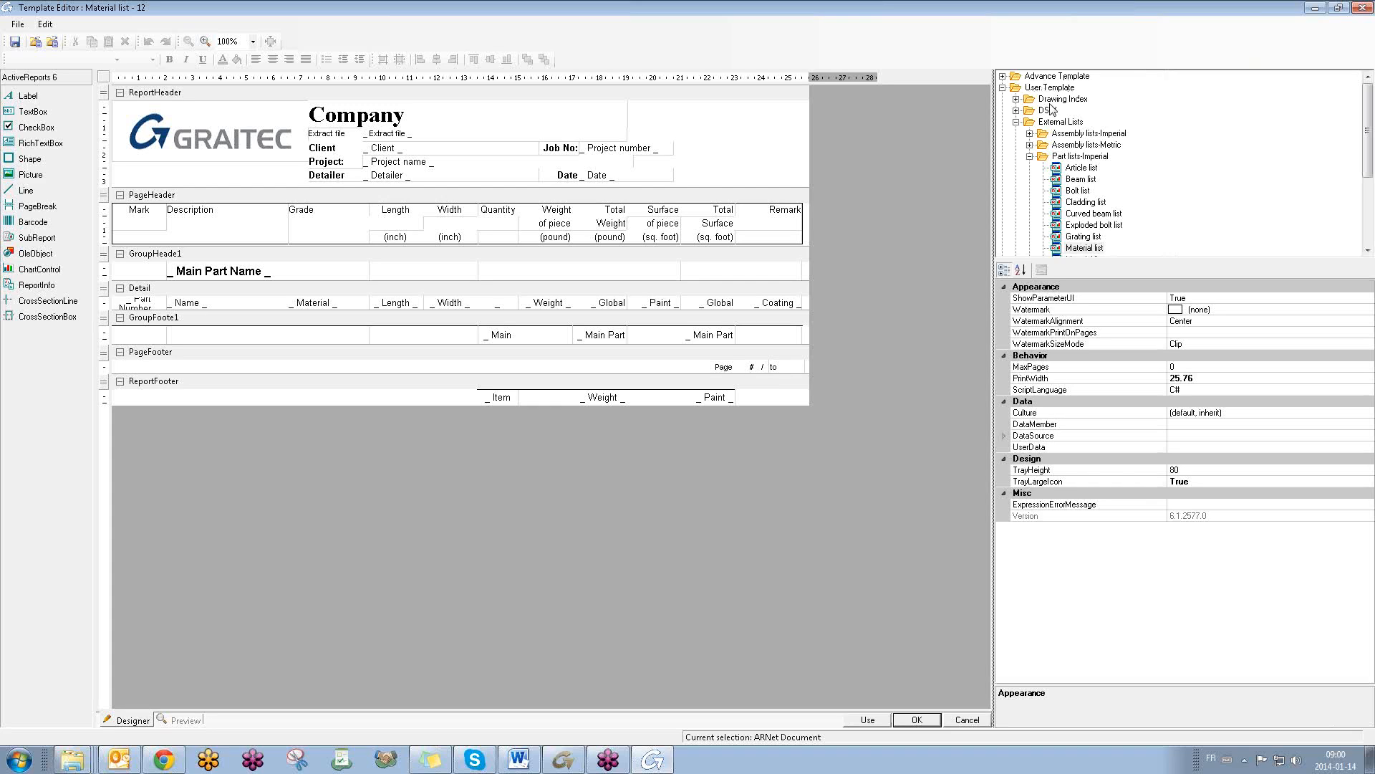
click(1029, 156)
click(1016, 123)
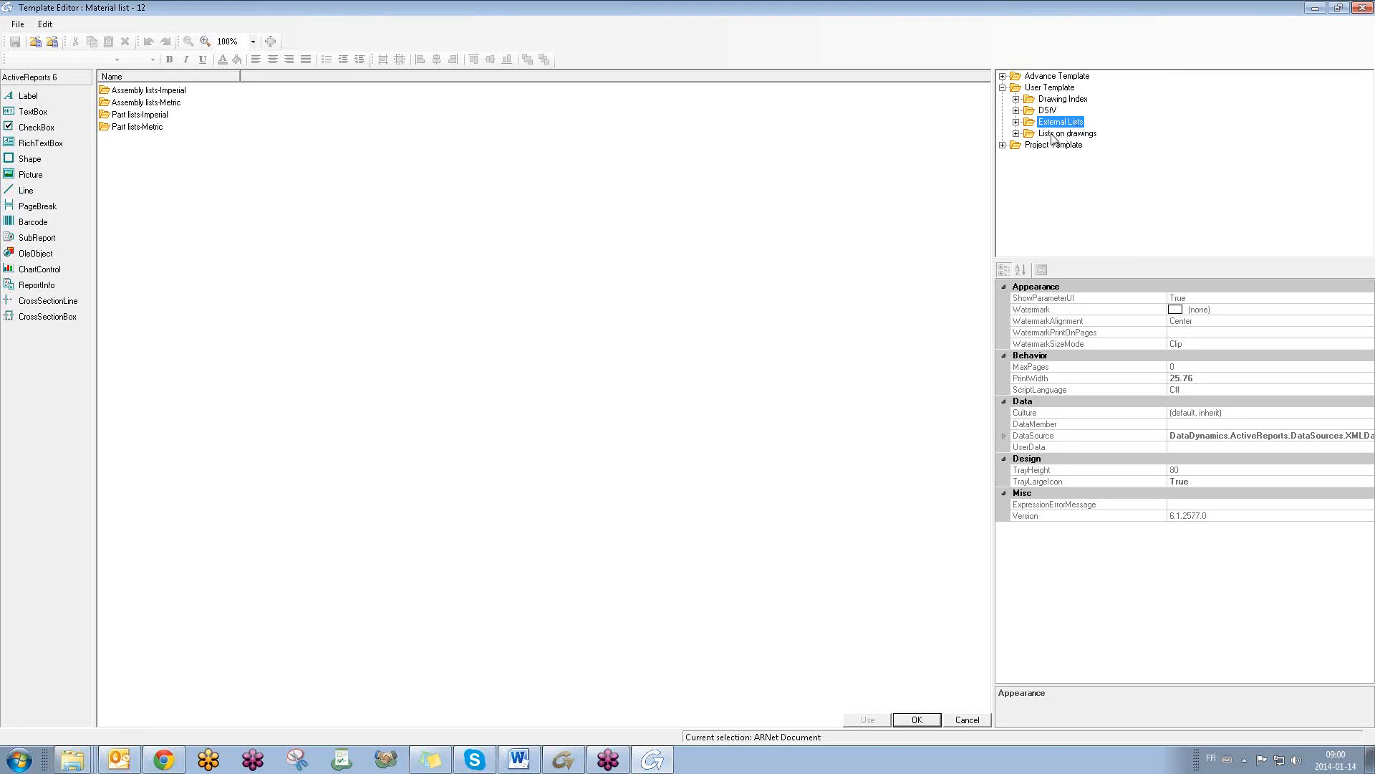
- Return to the 3D model and show the assembly detail drawing of the front roof beam beside the stair
click(1321, 10)
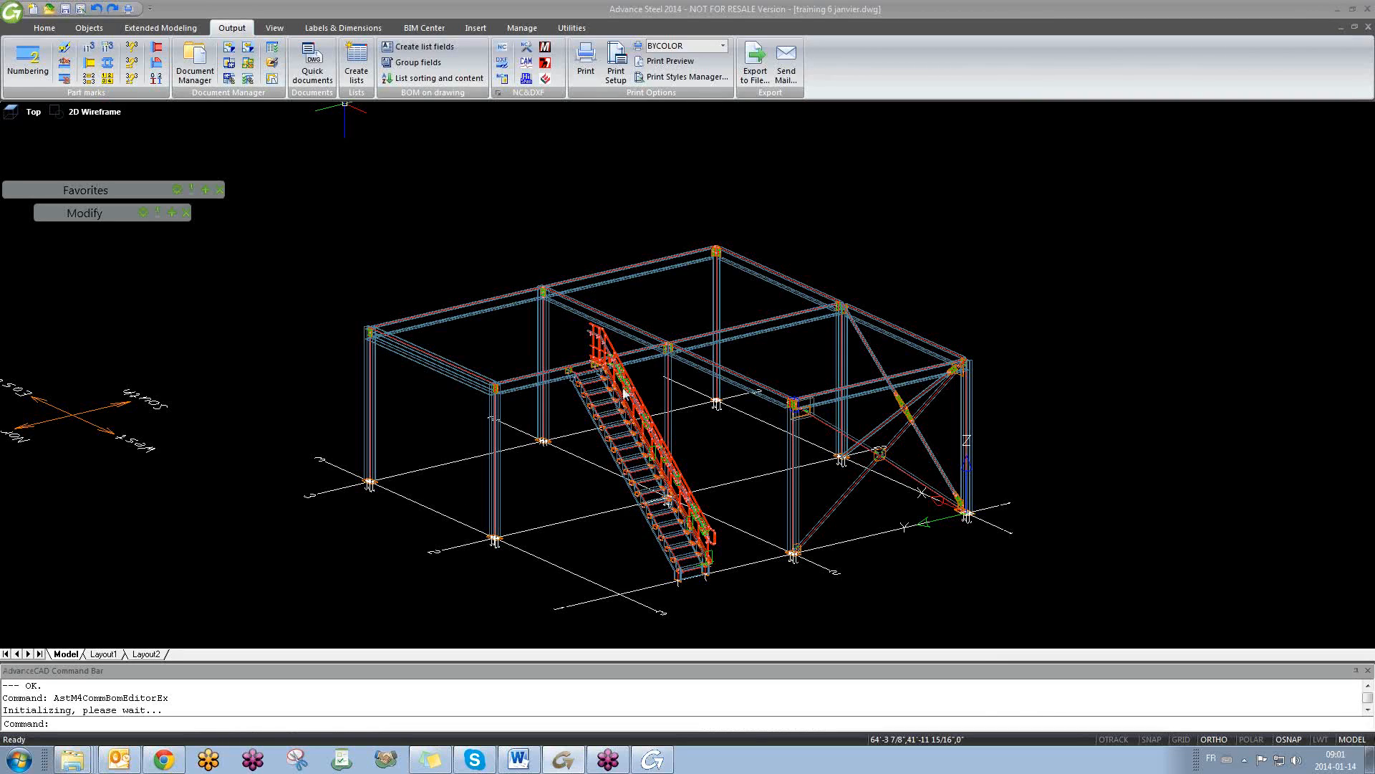
click(531, 382)
right_click(531, 382)
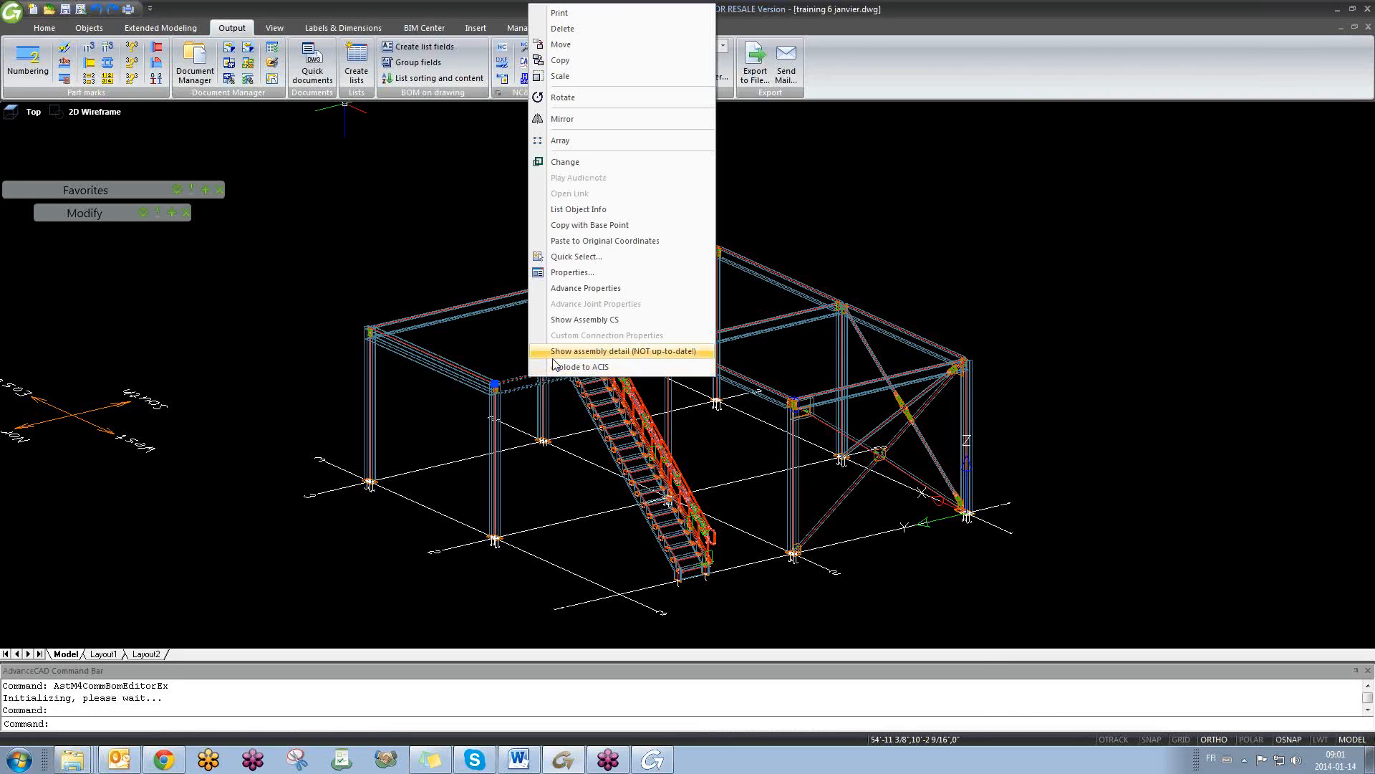
click(609, 351)
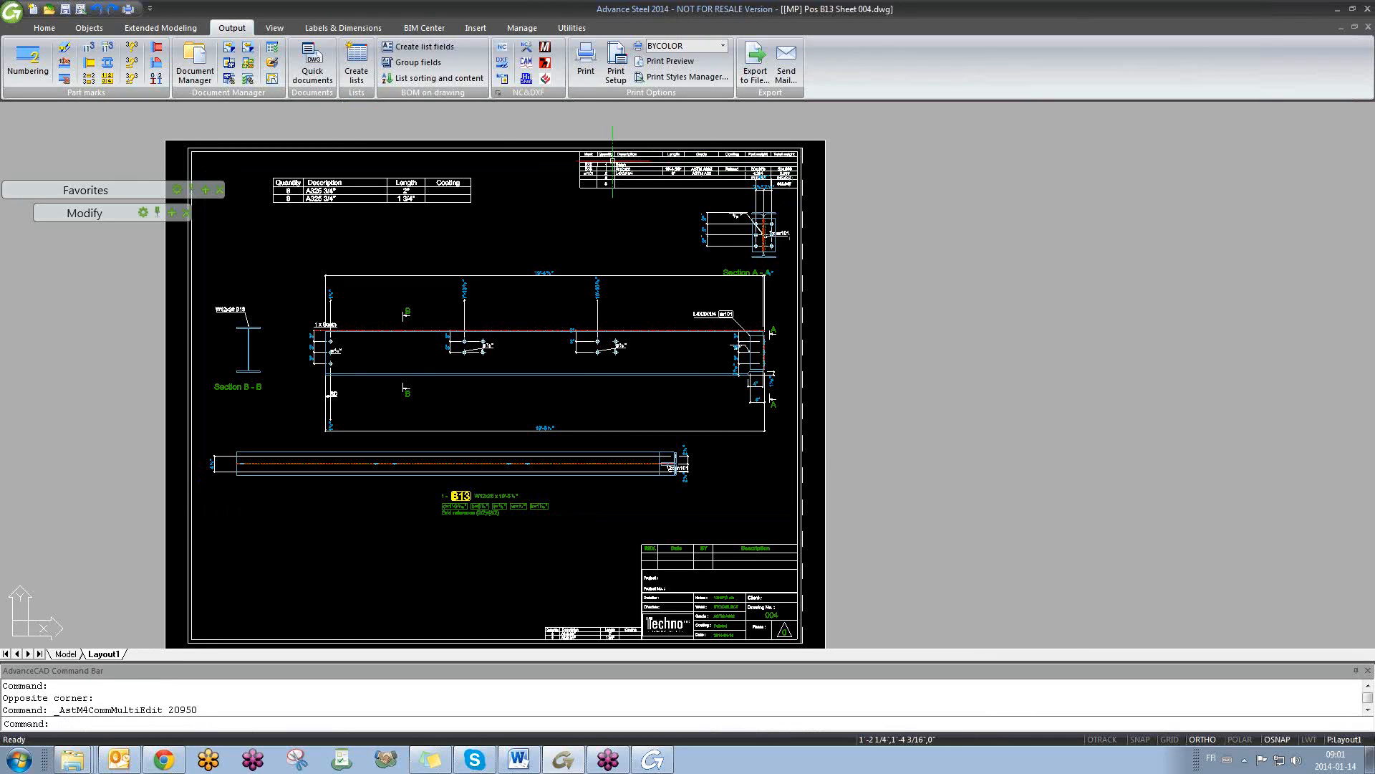
- Check which template the parts list in the corner of the B13 sheet uses
double_click(607, 154)
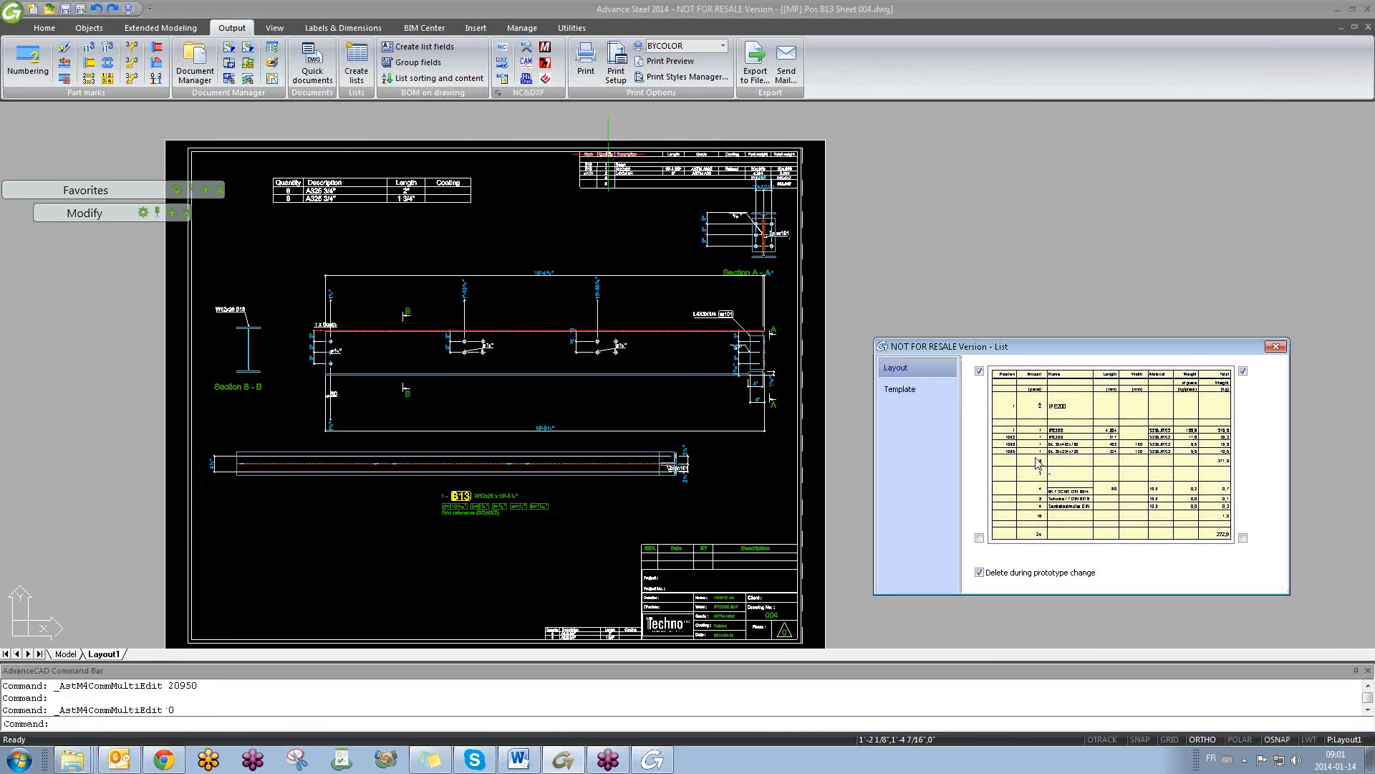
click(904, 390)
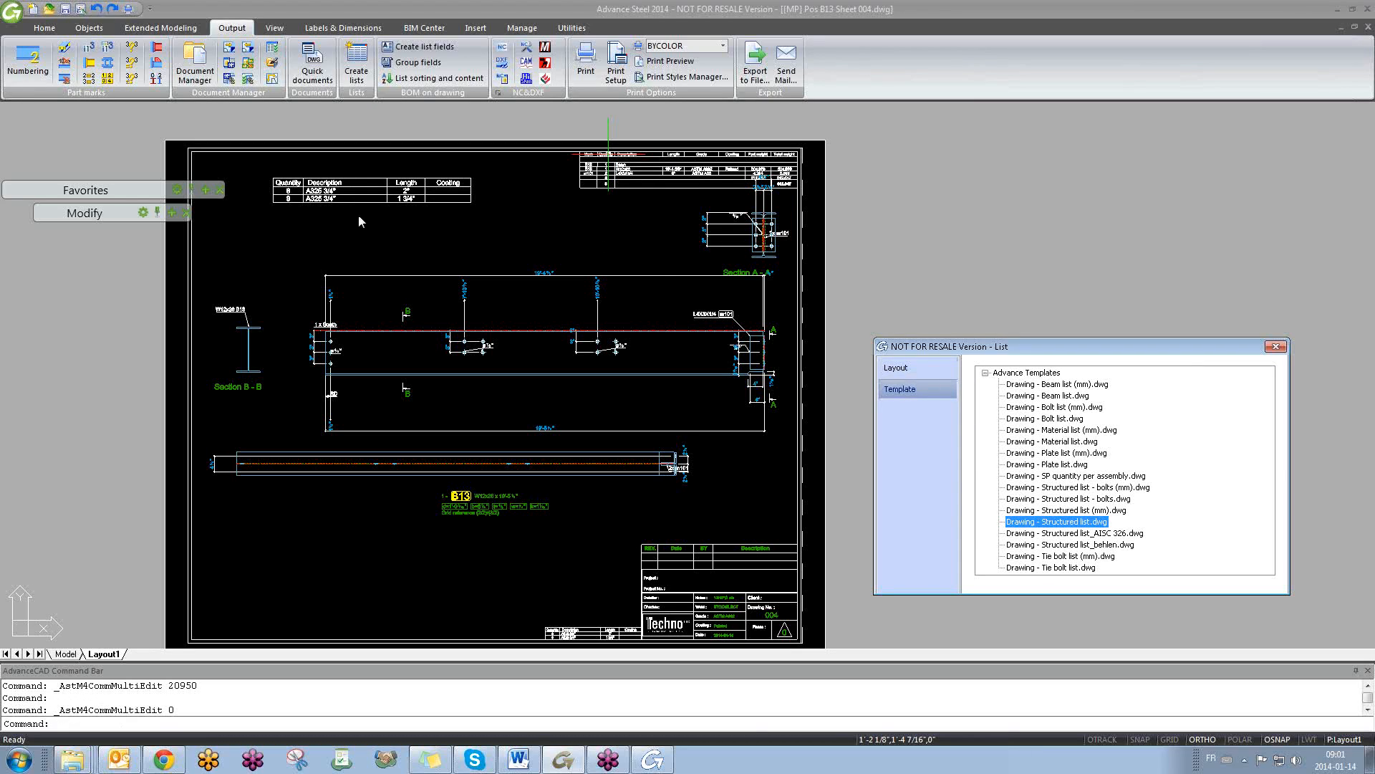
click(1276, 346)
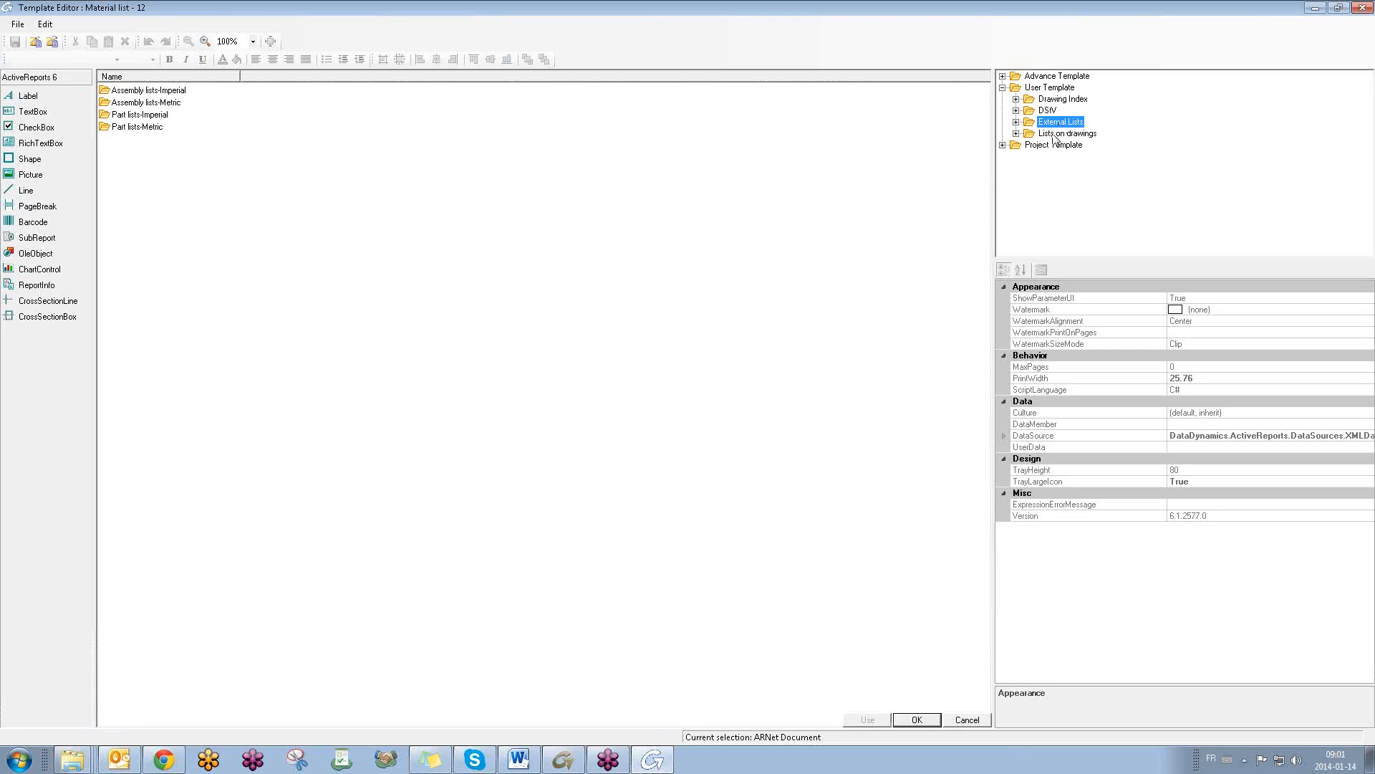
- In the template editor, expand the Lists on drawings folder and its Lists on drawings-Imperial subfolder
click(1054, 135)
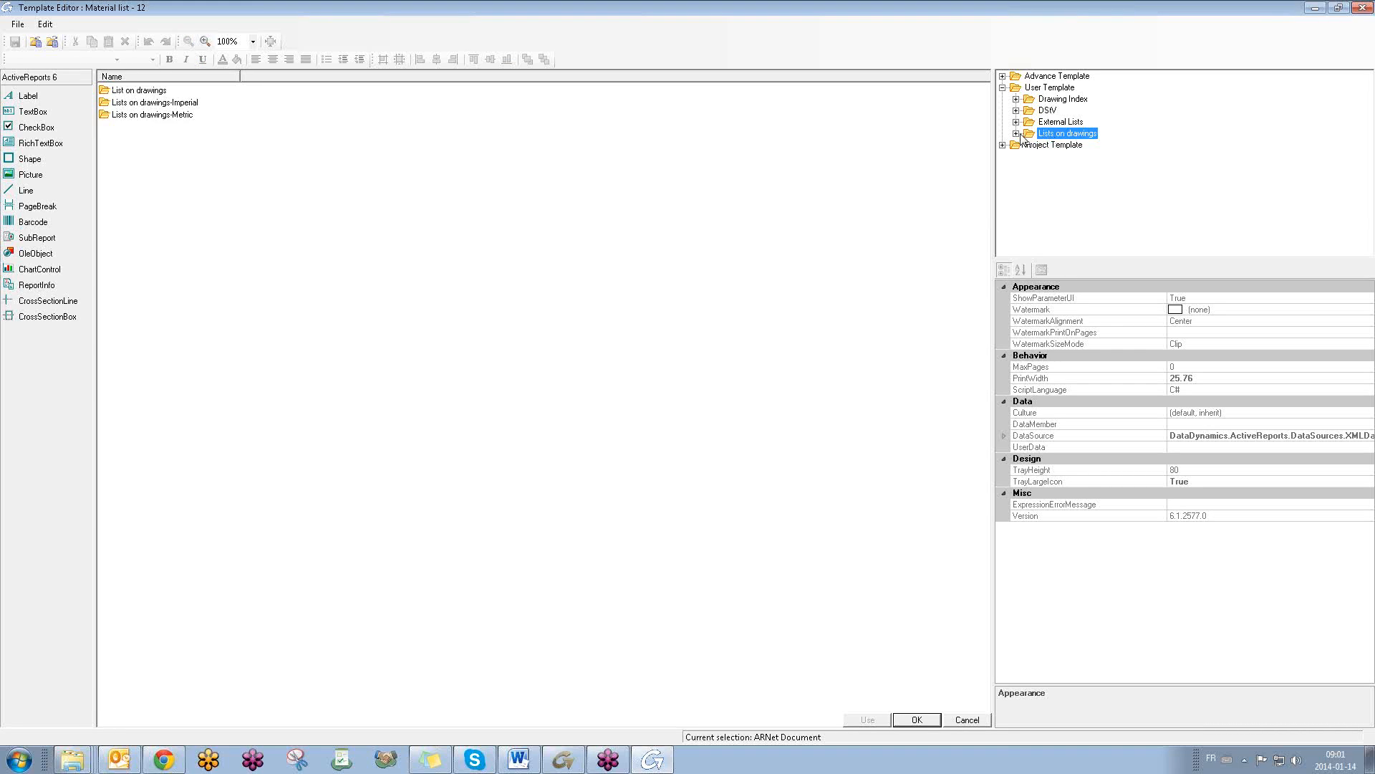
click(1017, 134)
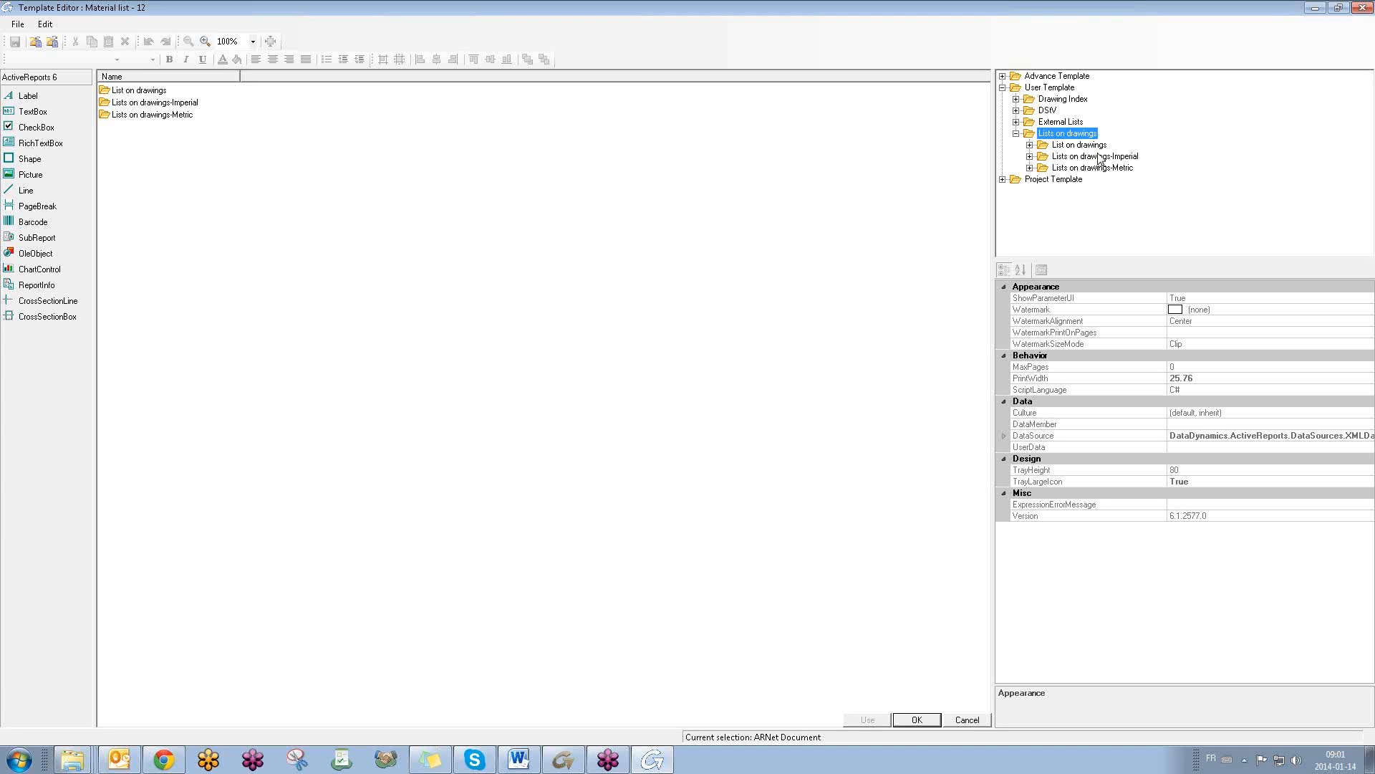
click(1077, 158)
click(1030, 156)
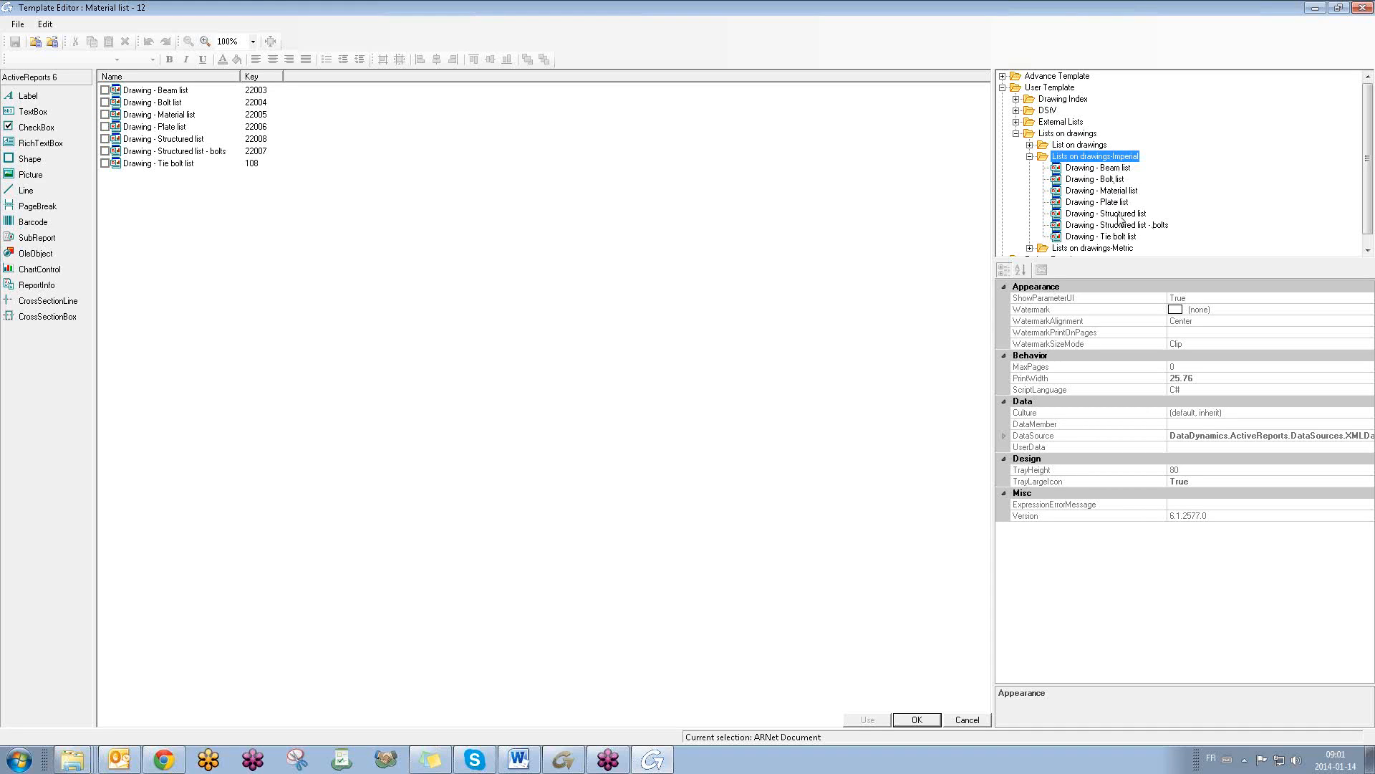
- Copy the Drawing - Beam list template to the user database under the name TEST - Beam list
click(1095, 170)
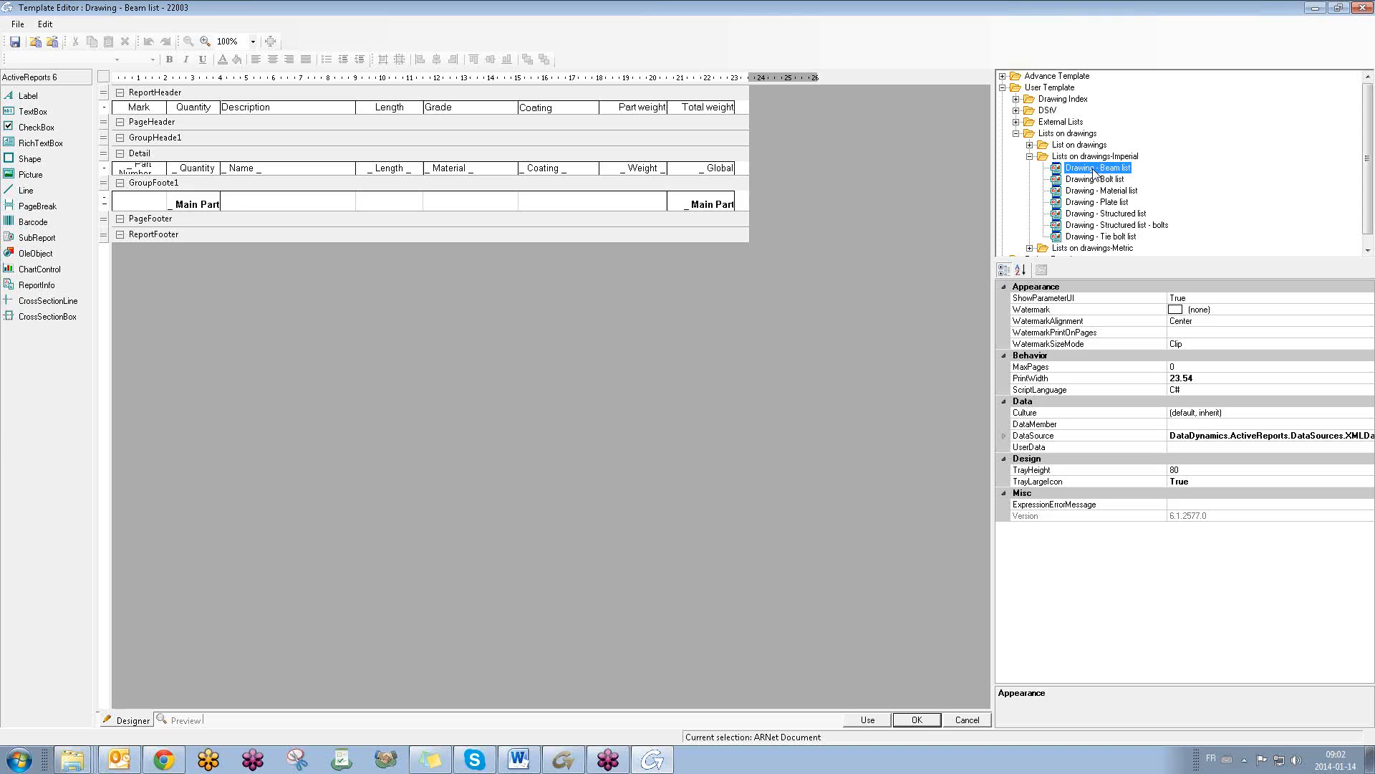
right_click(1094, 172)
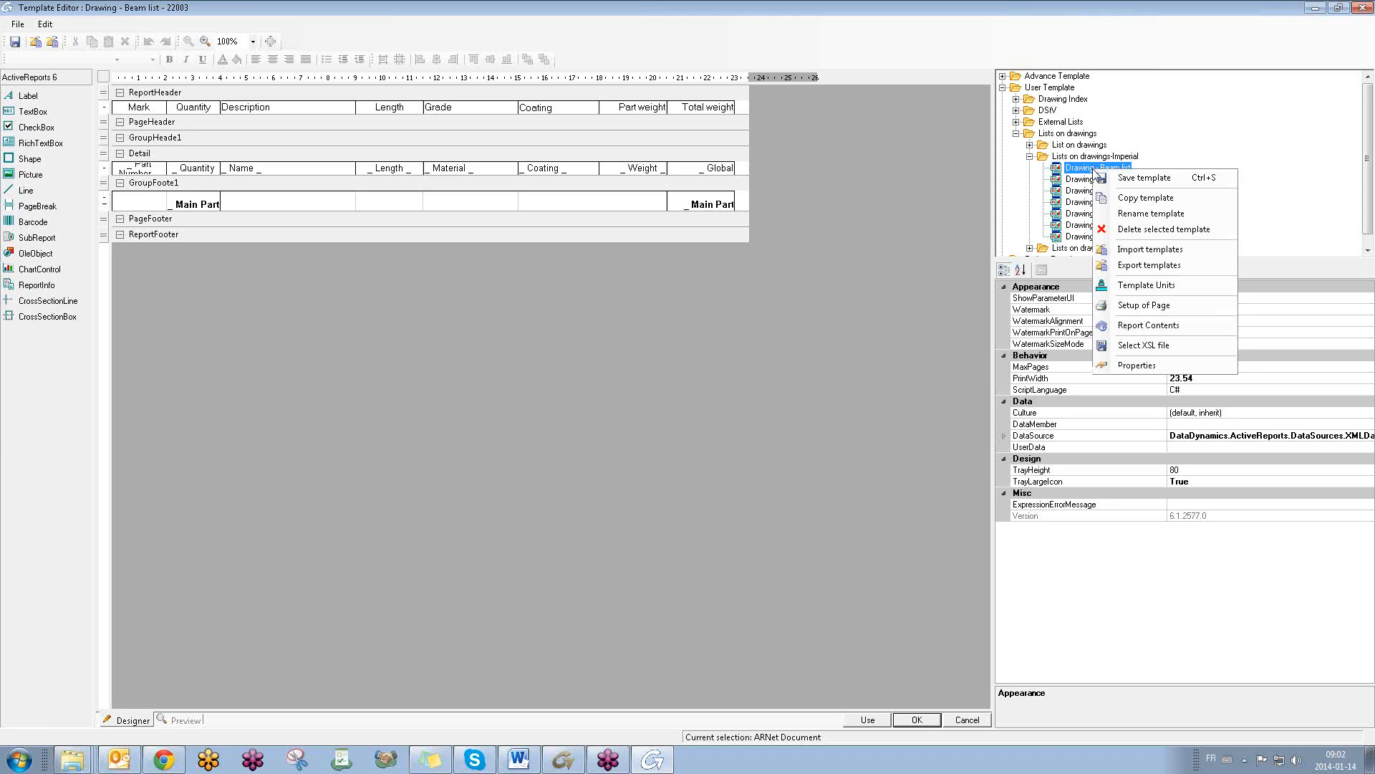
click(1122, 199)
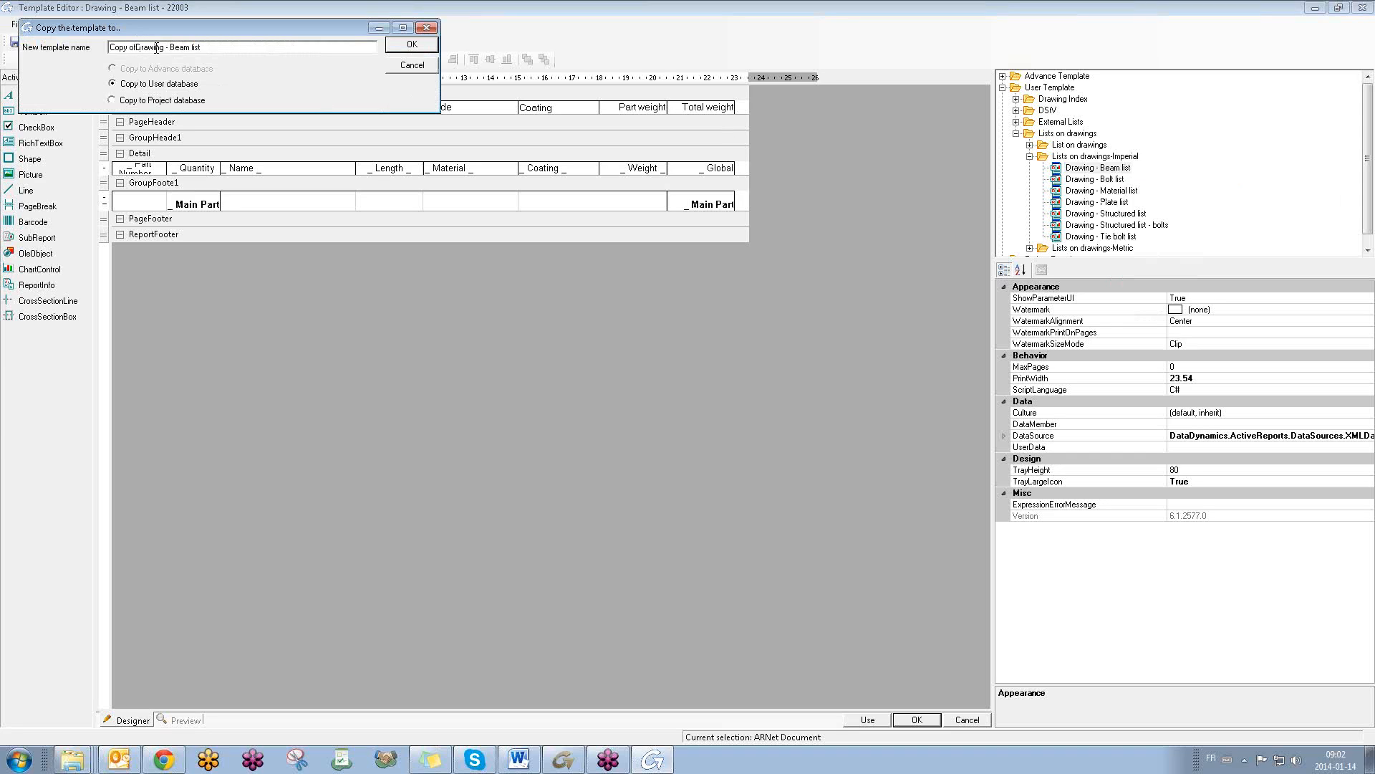
drag(166, 47, 109, 48)
text(TEST)
click(401, 45)
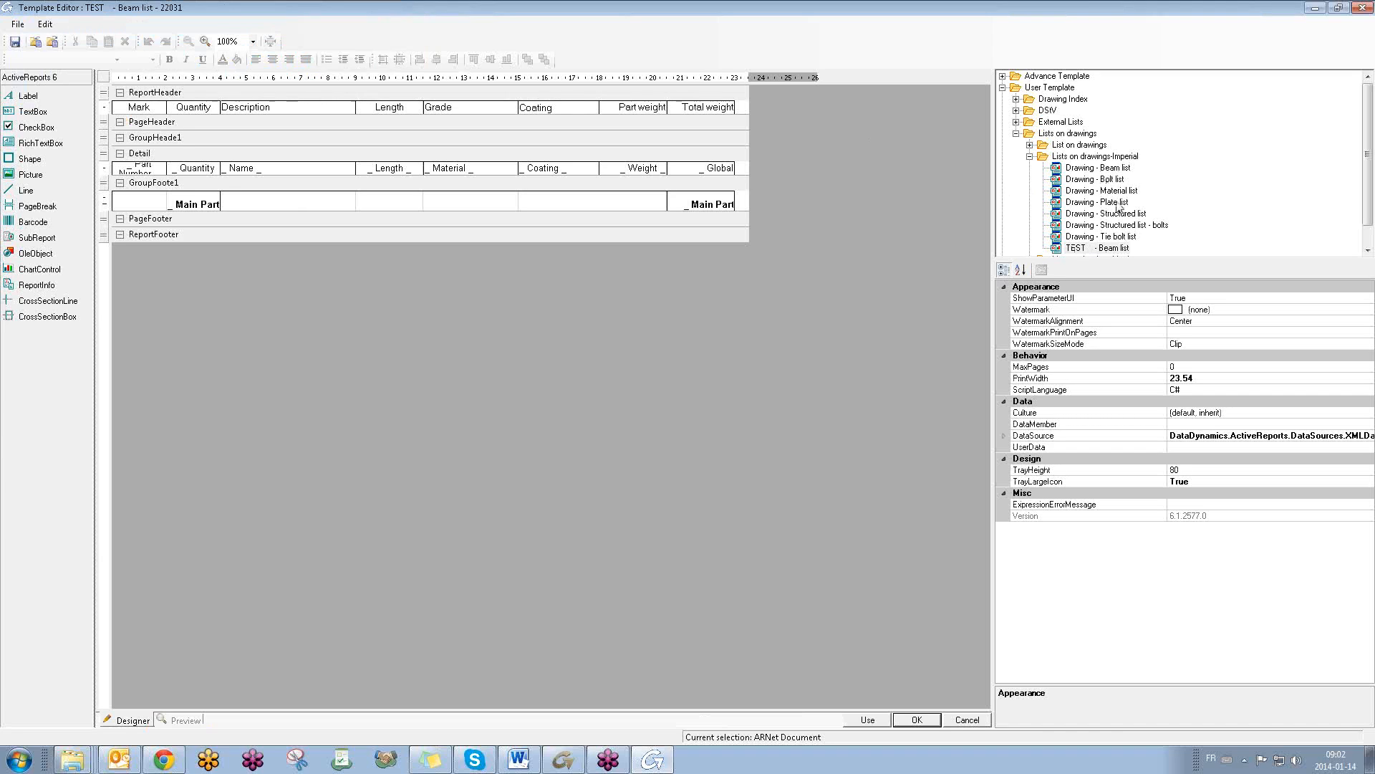
- Look at the template options for TEST - Beam list and compare it with the original Drawing - Beam list
click(1078, 247)
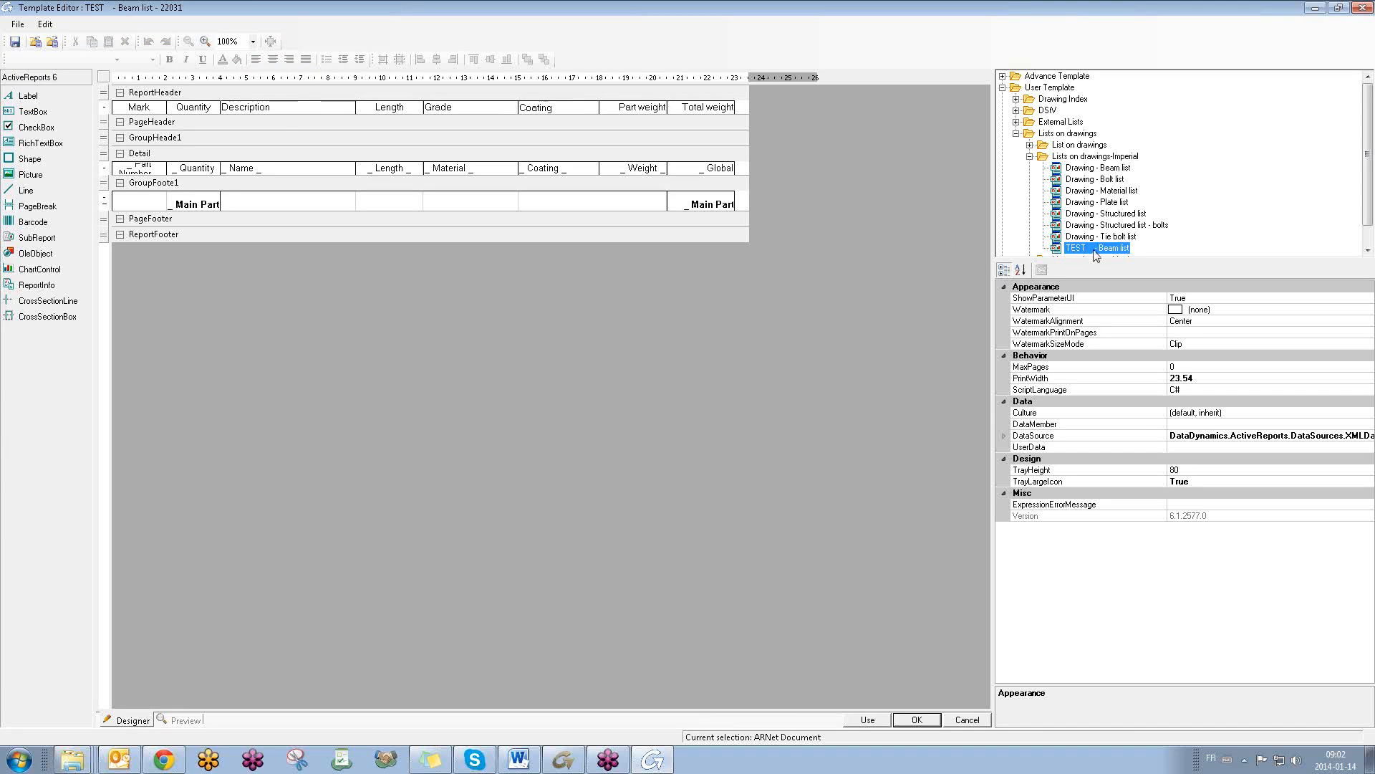
right_click(1107, 255)
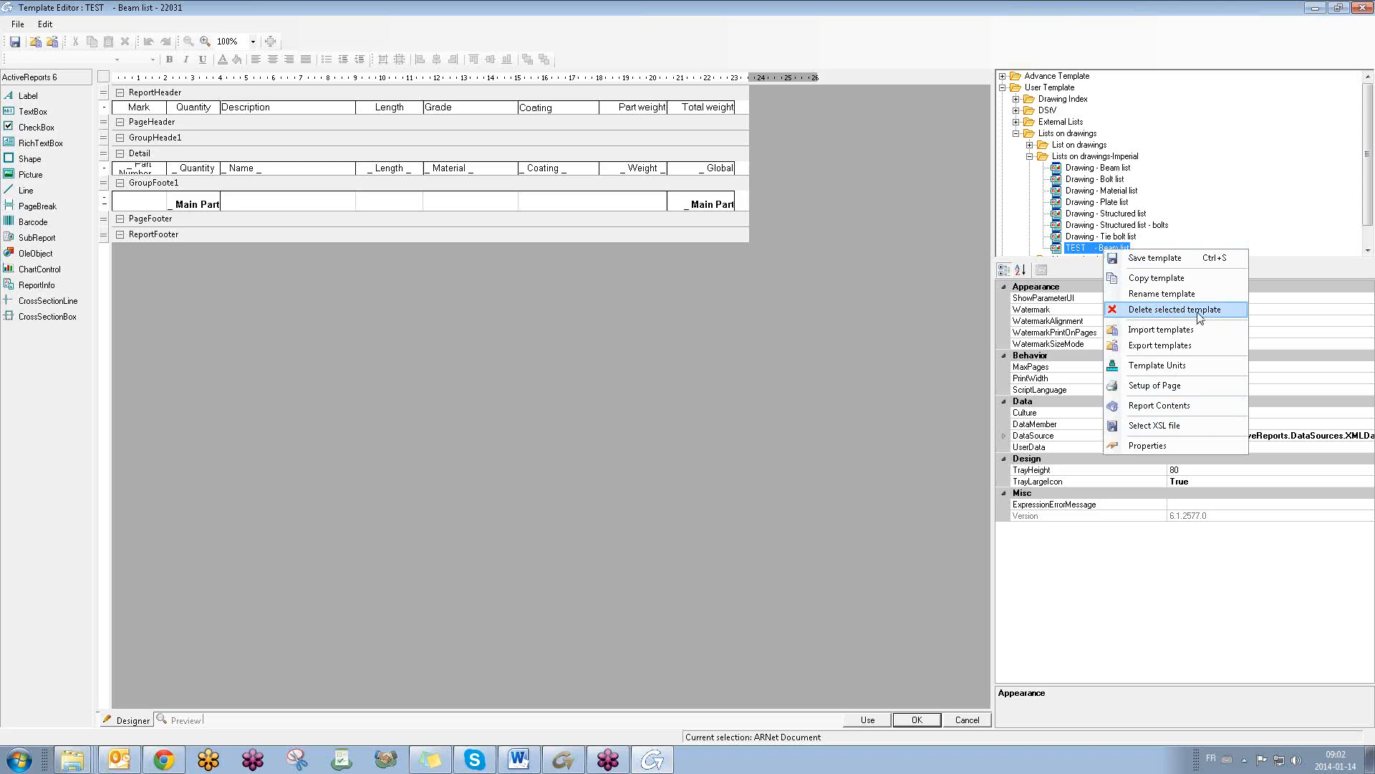
click(1167, 198)
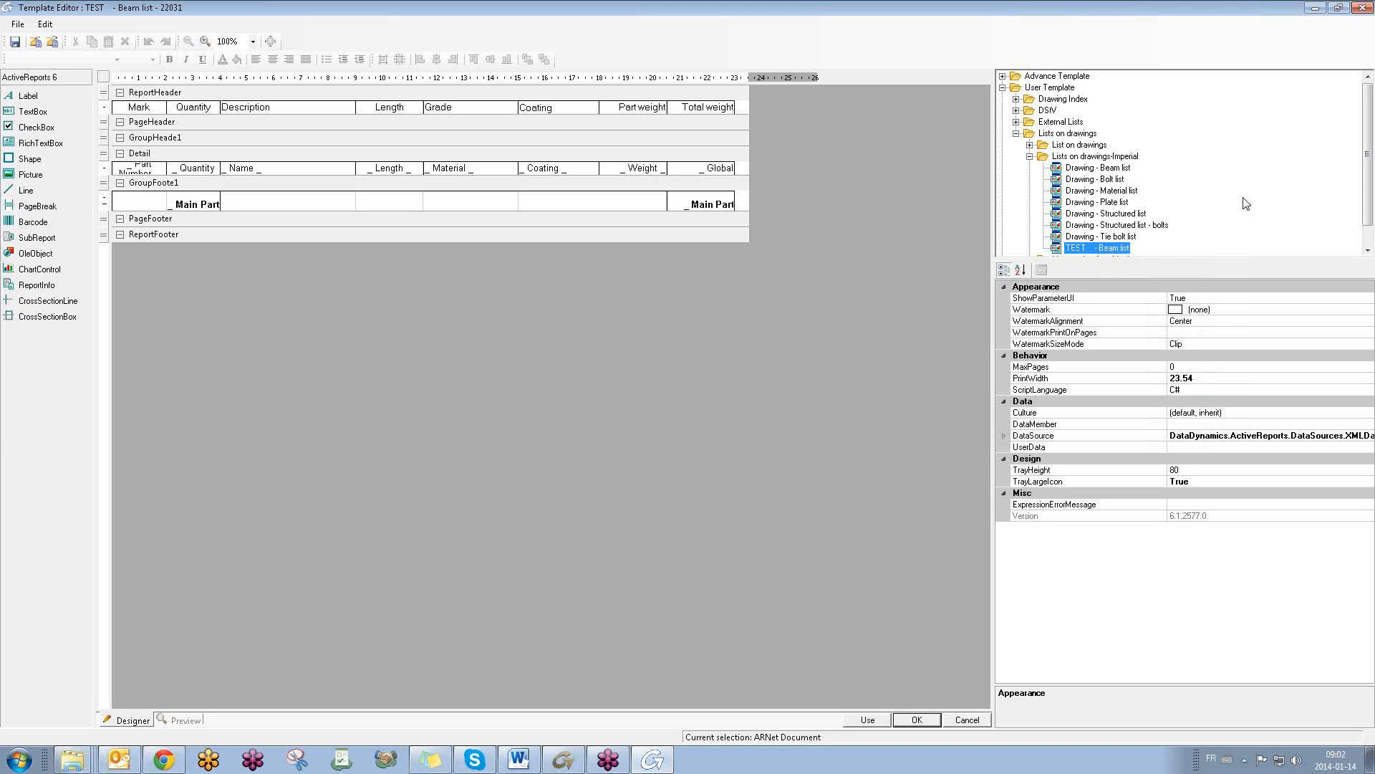
click(1103, 169)
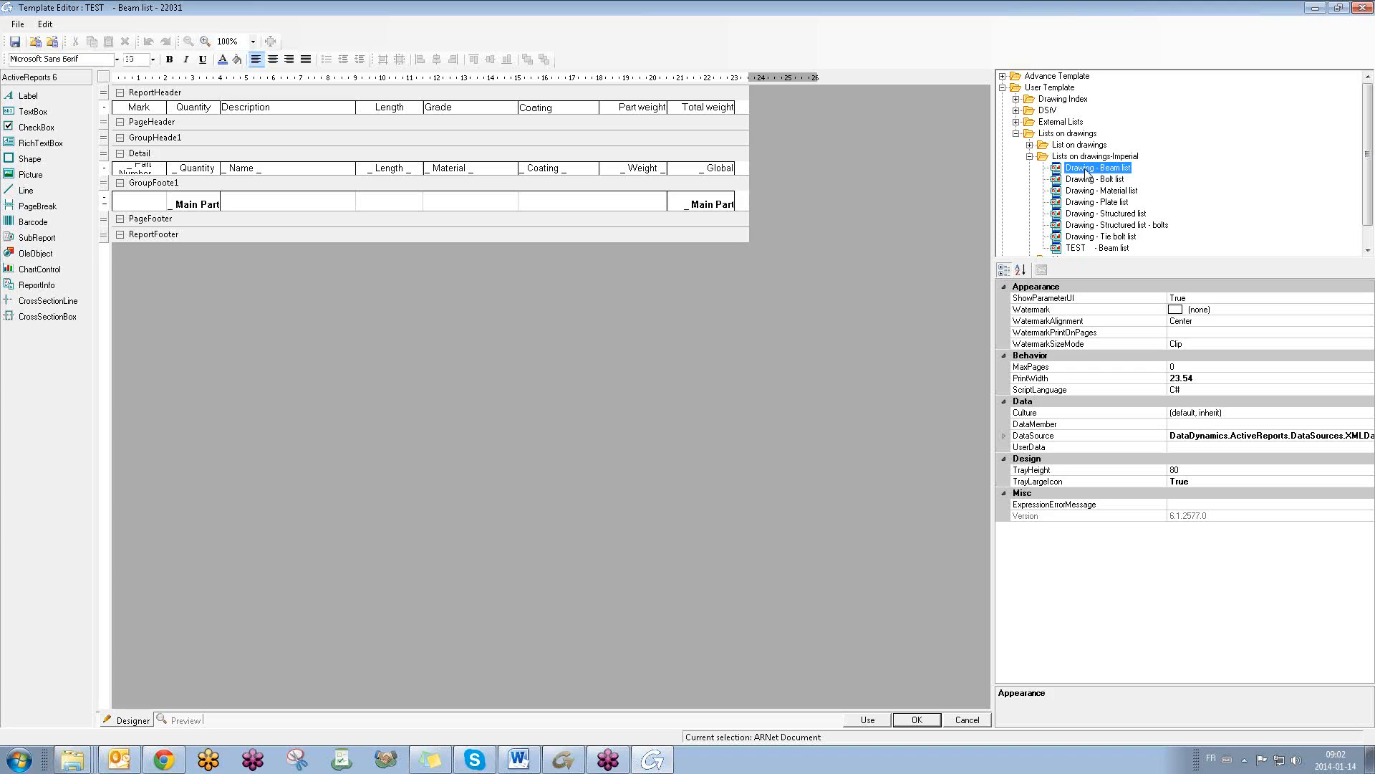
click(1104, 249)
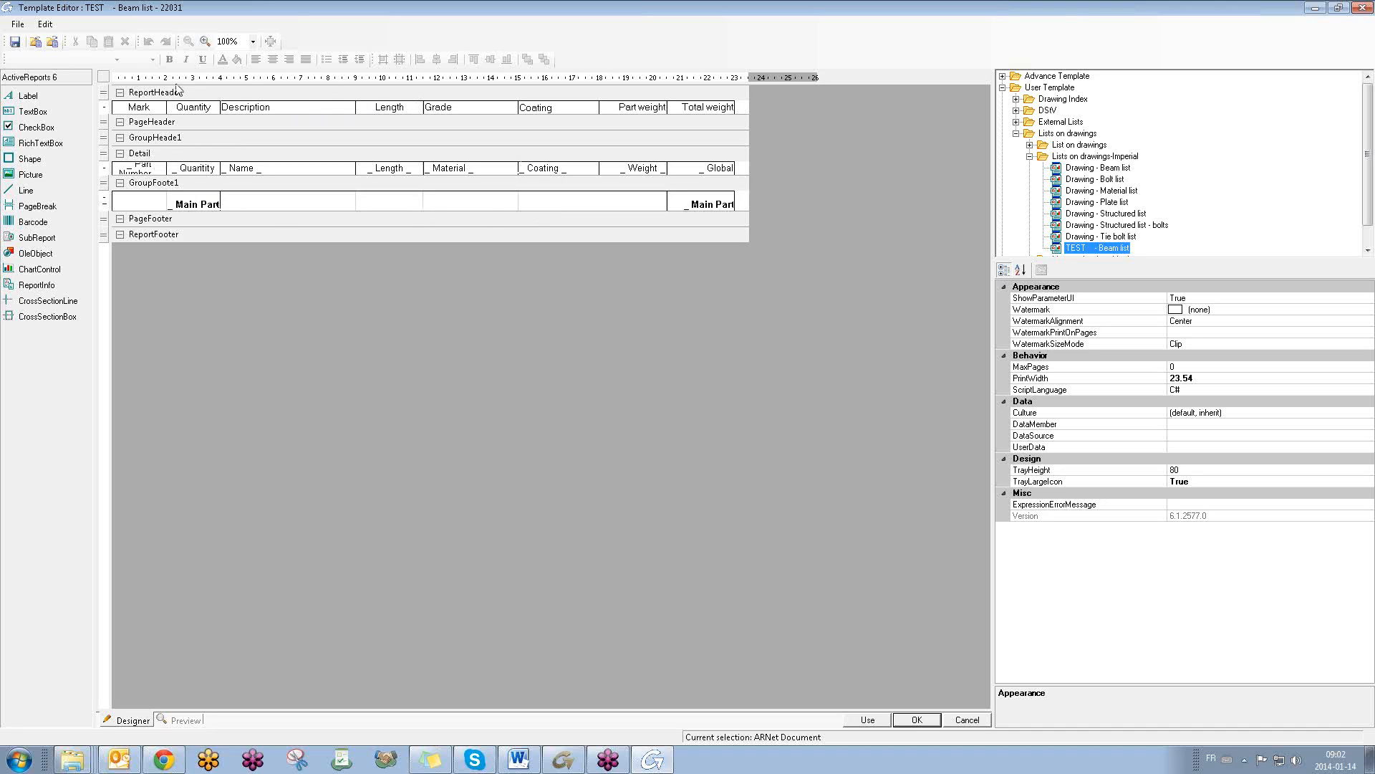
- Inspect the Mark and Quantity header labels and the Part Number, Quantity, Name and Length detail fields of TEST - Beam list
click(136, 106)
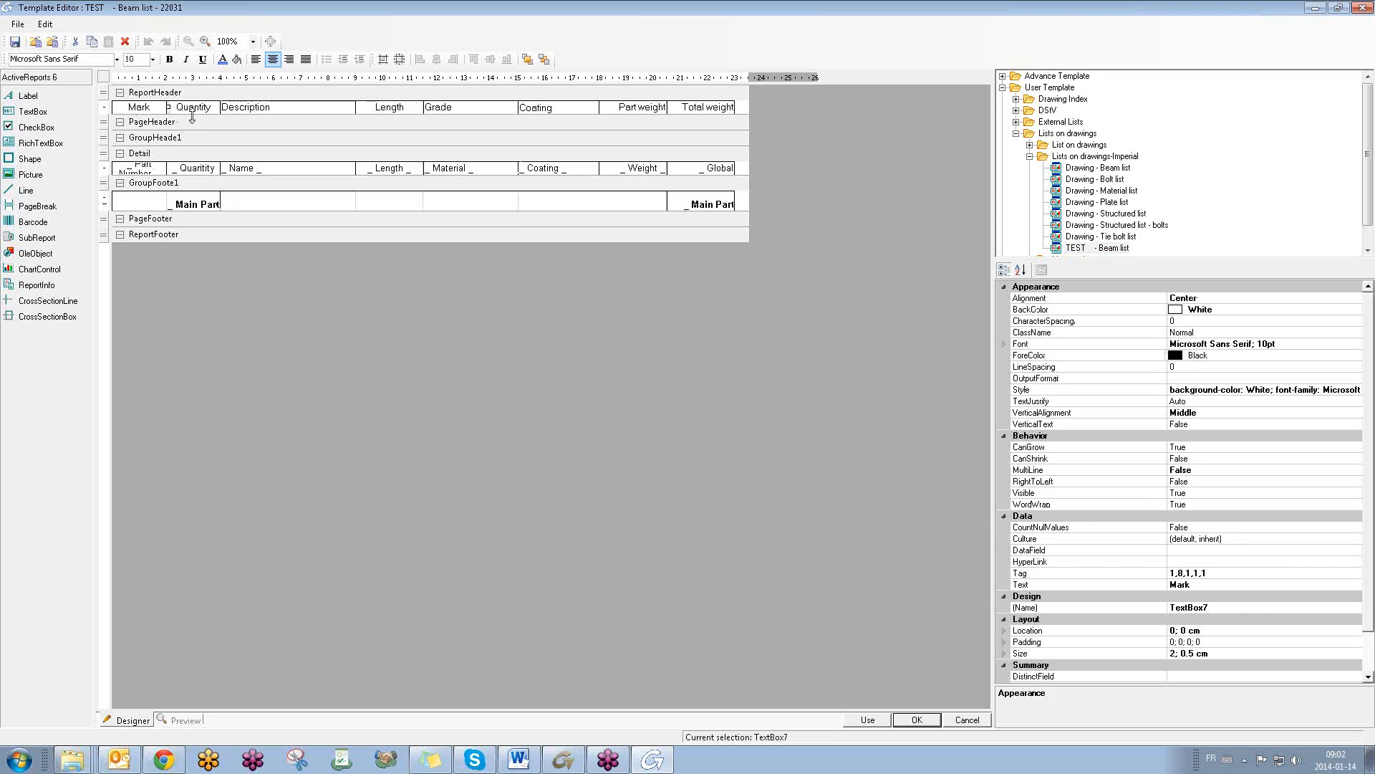
click(188, 107)
click(138, 167)
click(172, 167)
click(252, 169)
click(384, 169)
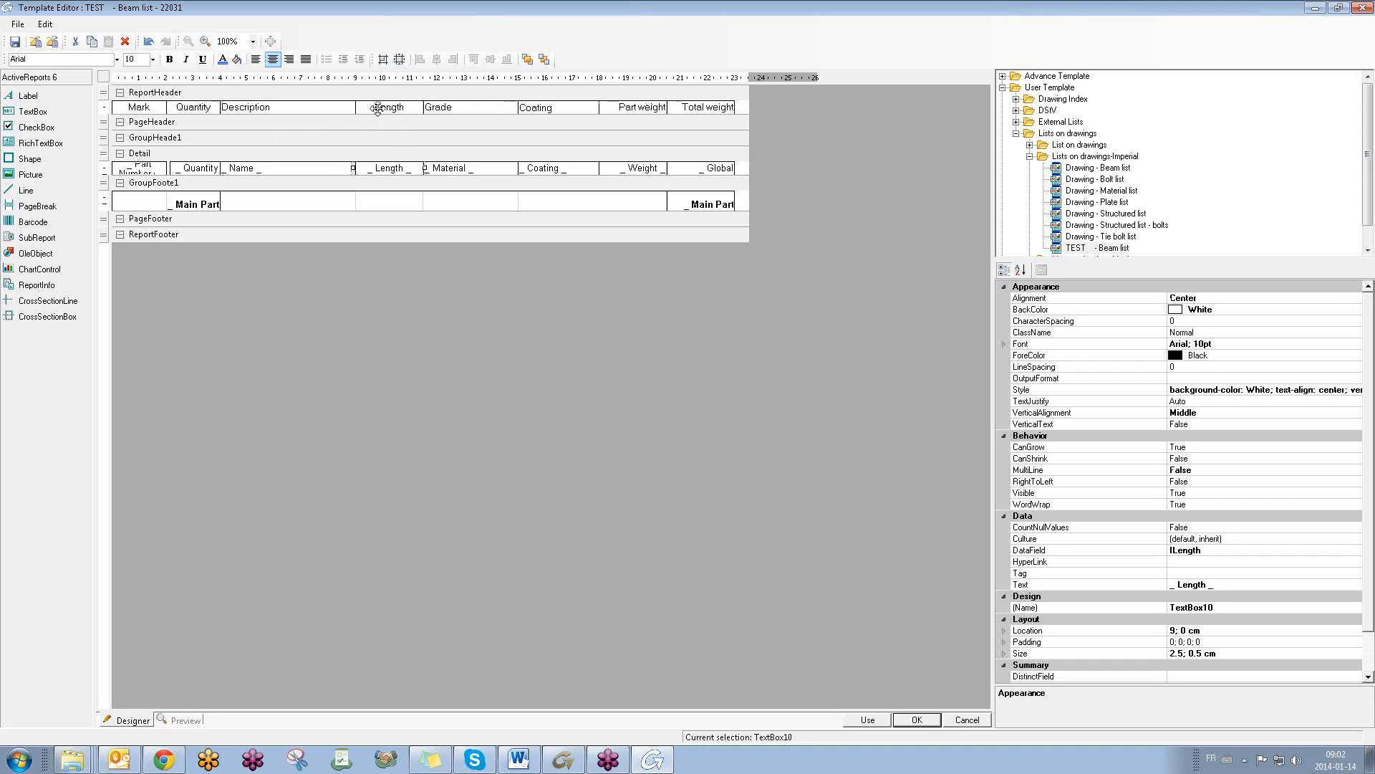
- Switch back to the B13 sheet and examine the Mark column and rows of its parts list up close
click(1318, 9)
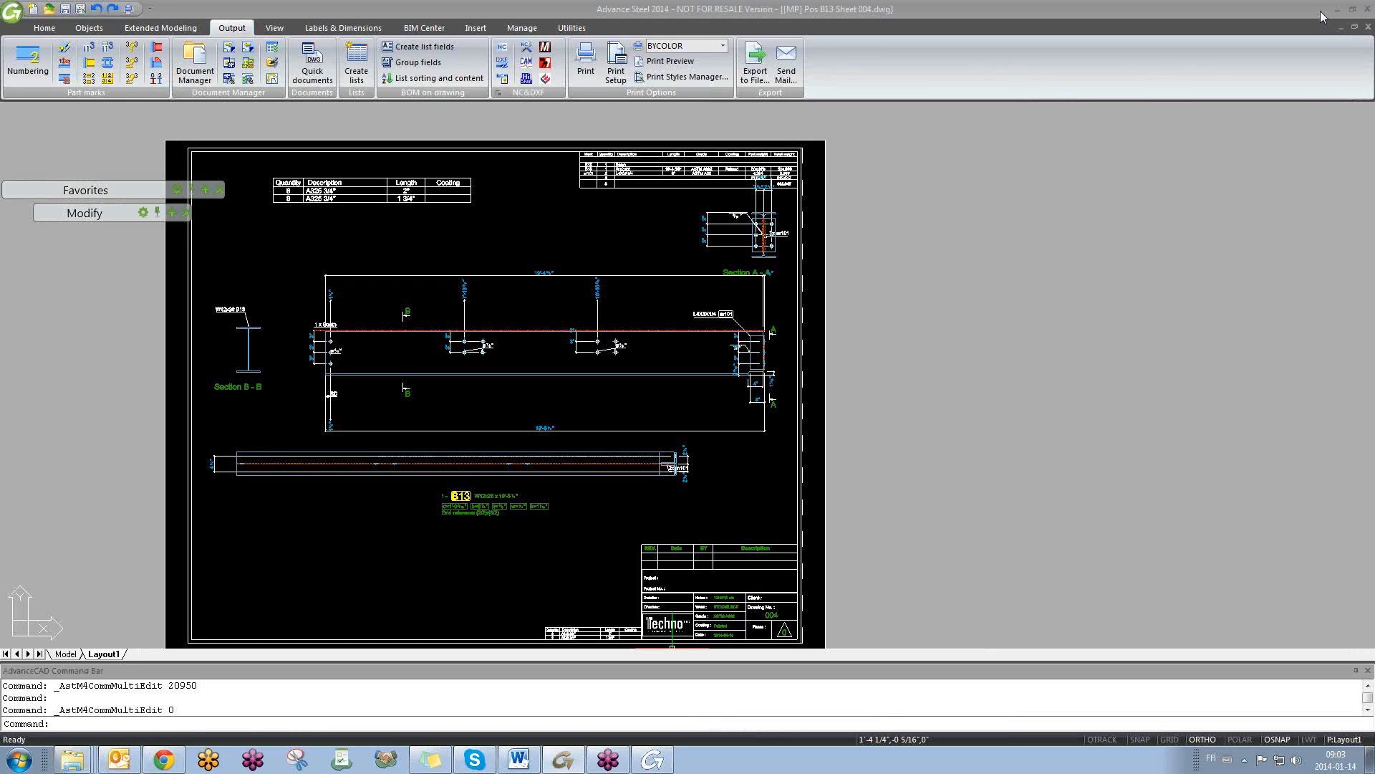
scroll(676, 260, up, 8)
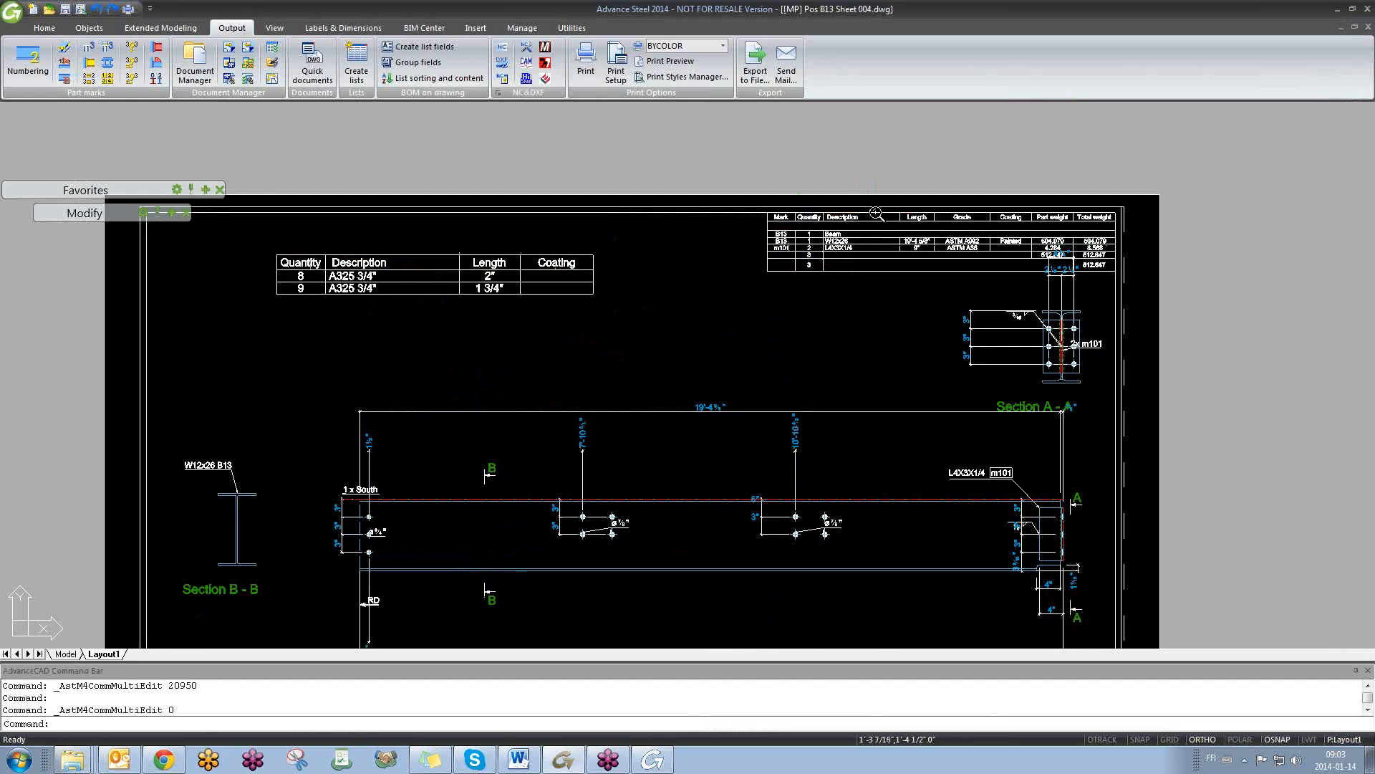
click(487, 240)
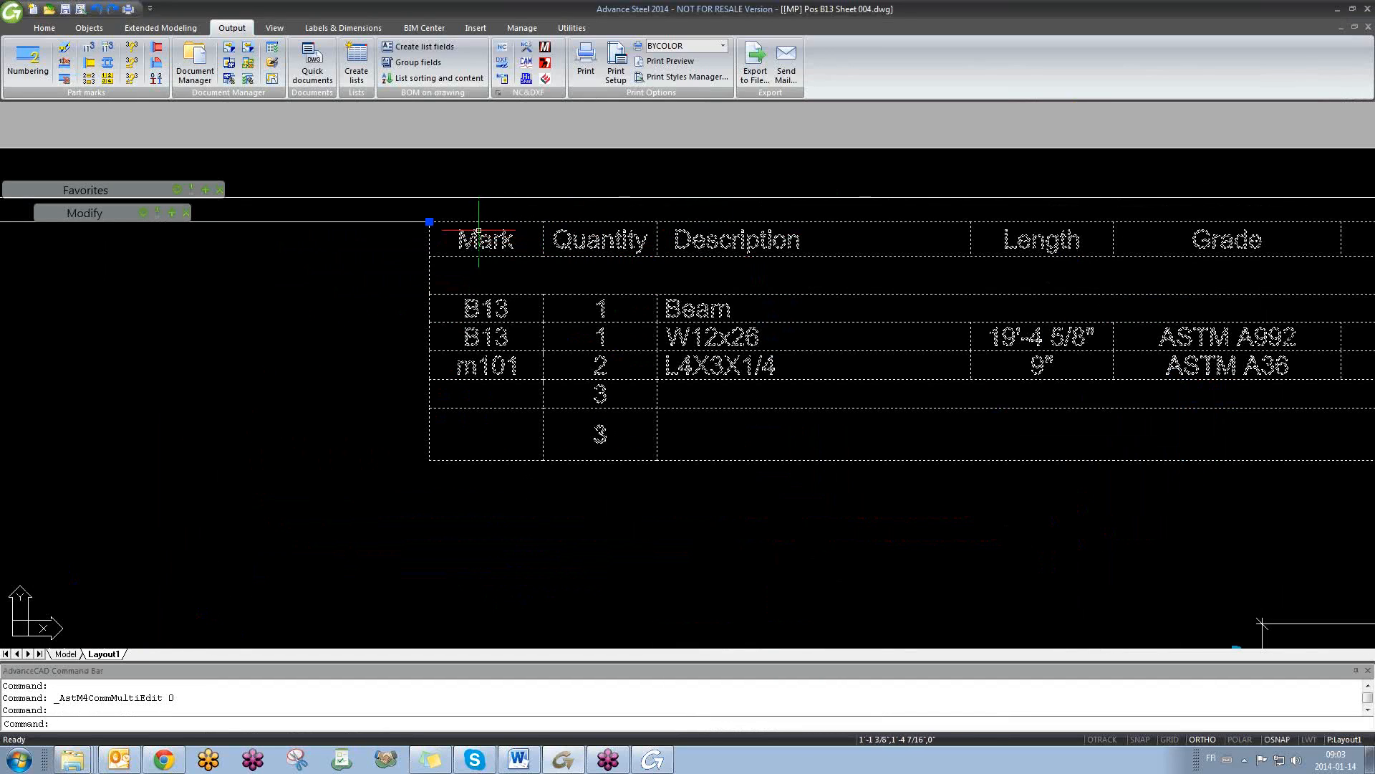
key(Escape)
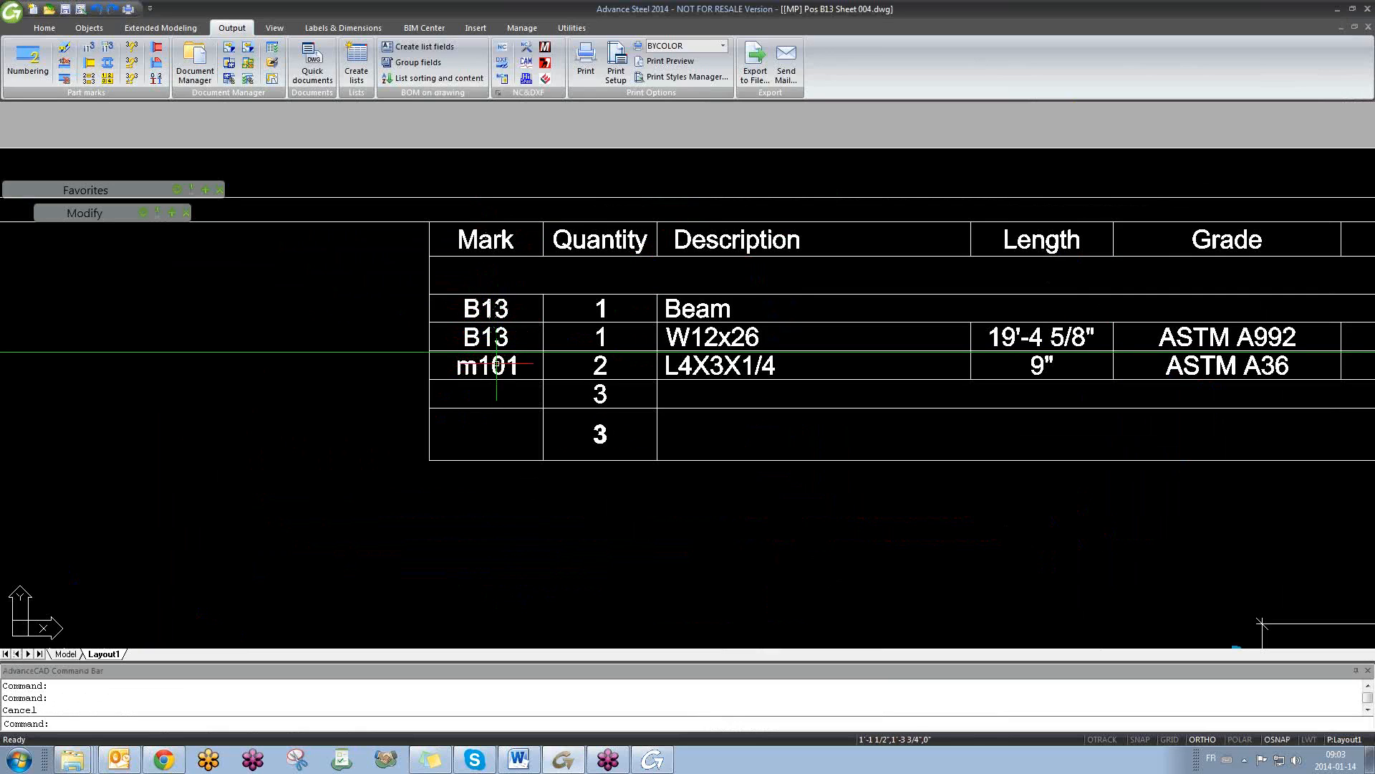
- Switch back to the Template Editor and inspect the content options assigned to the Part Number detail field, closing them without changes
click(652, 760)
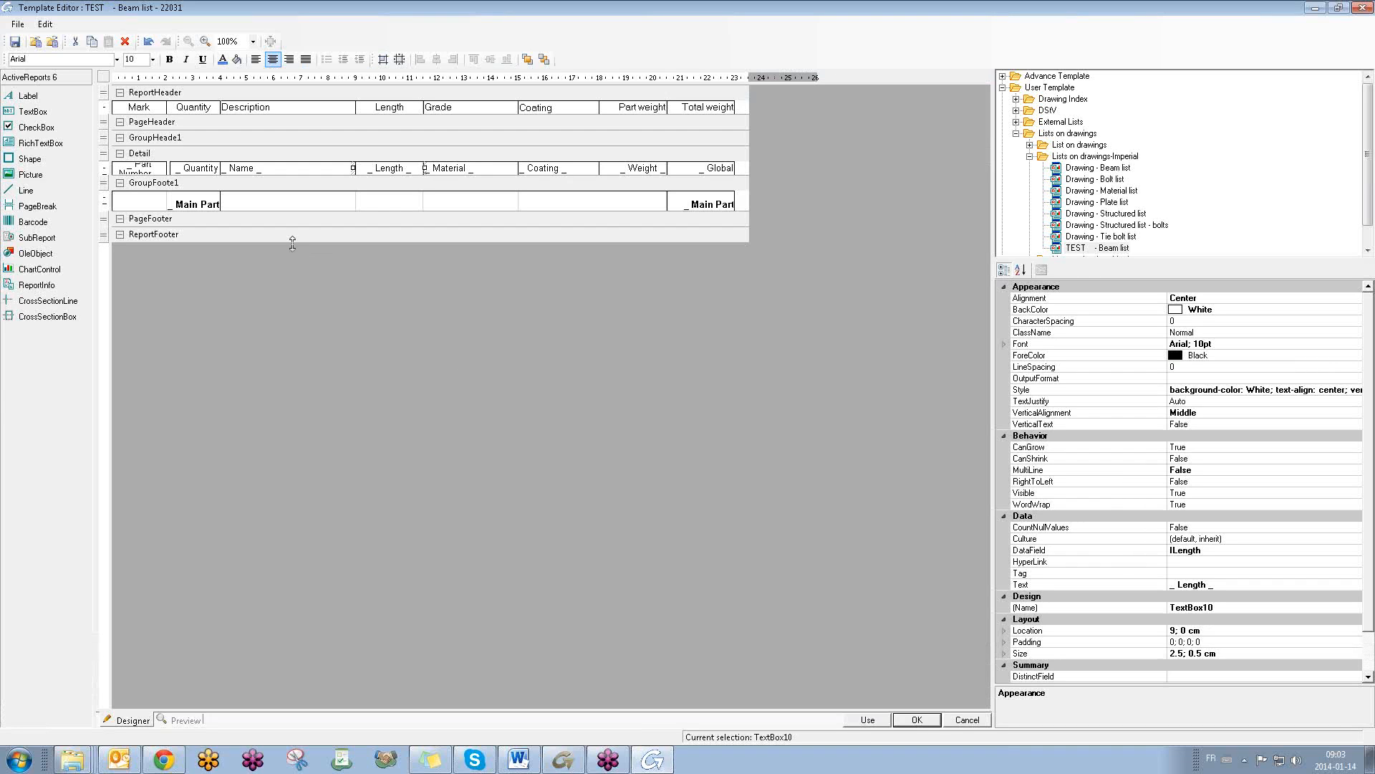
click(144, 168)
right_click(139, 166)
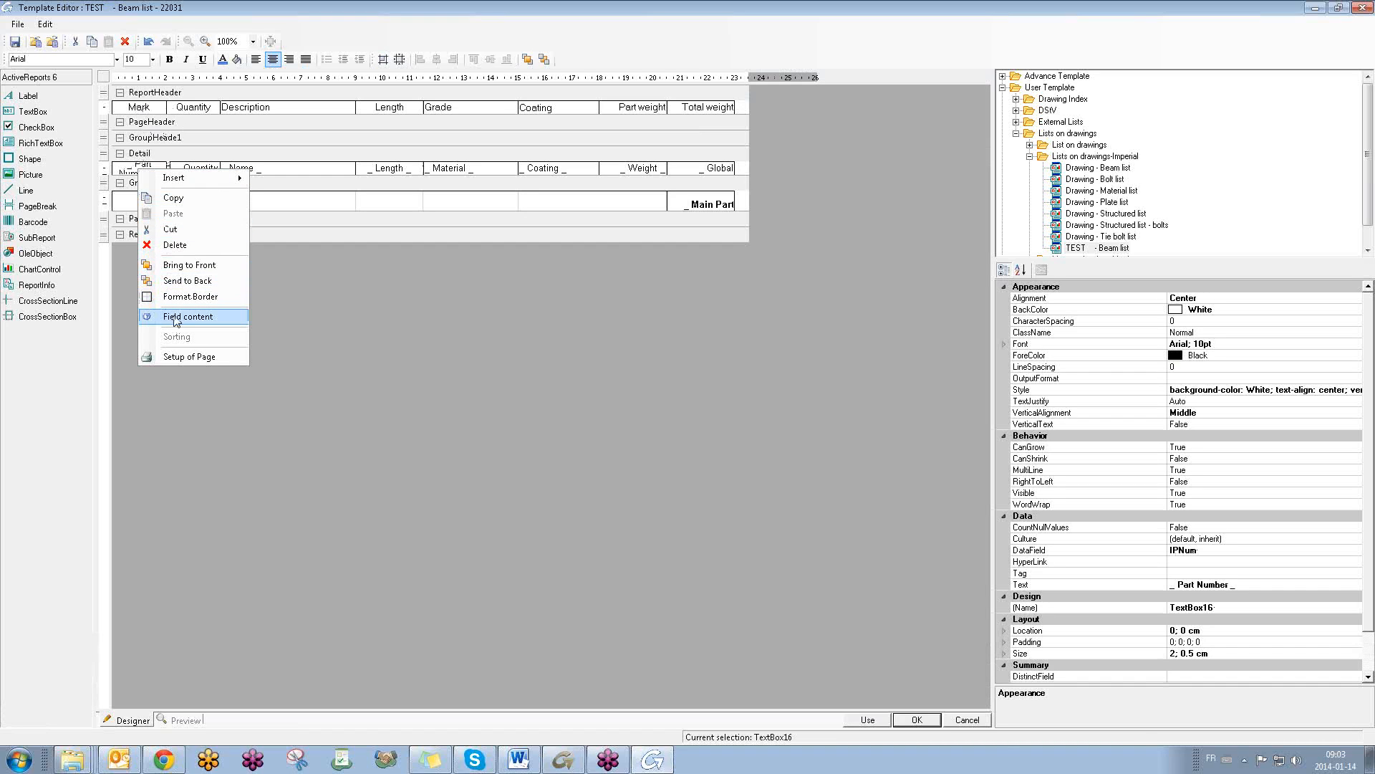
click(216, 317)
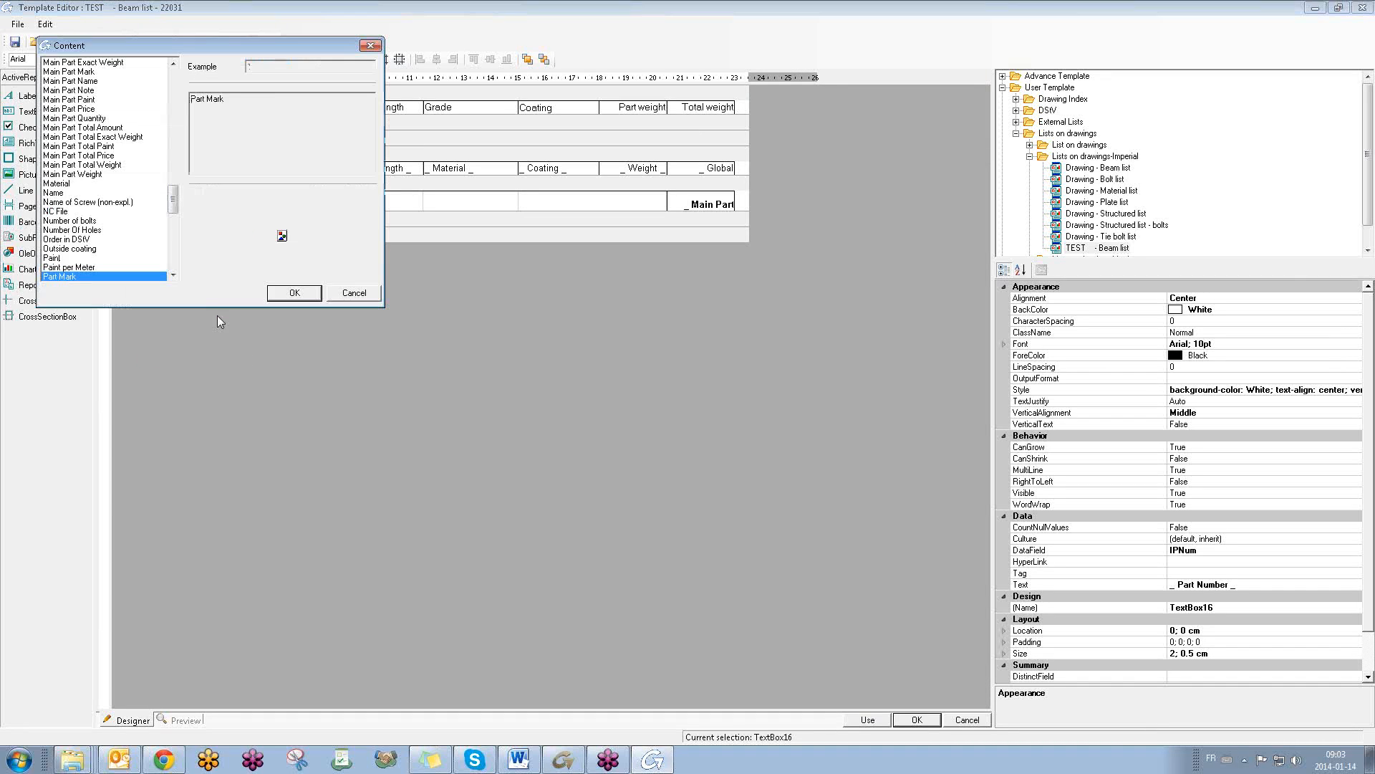
mouse_move(173, 203)
mouse_down()
mouse_move(178, 118)
mouse_move(185, 208)
mouse_up()
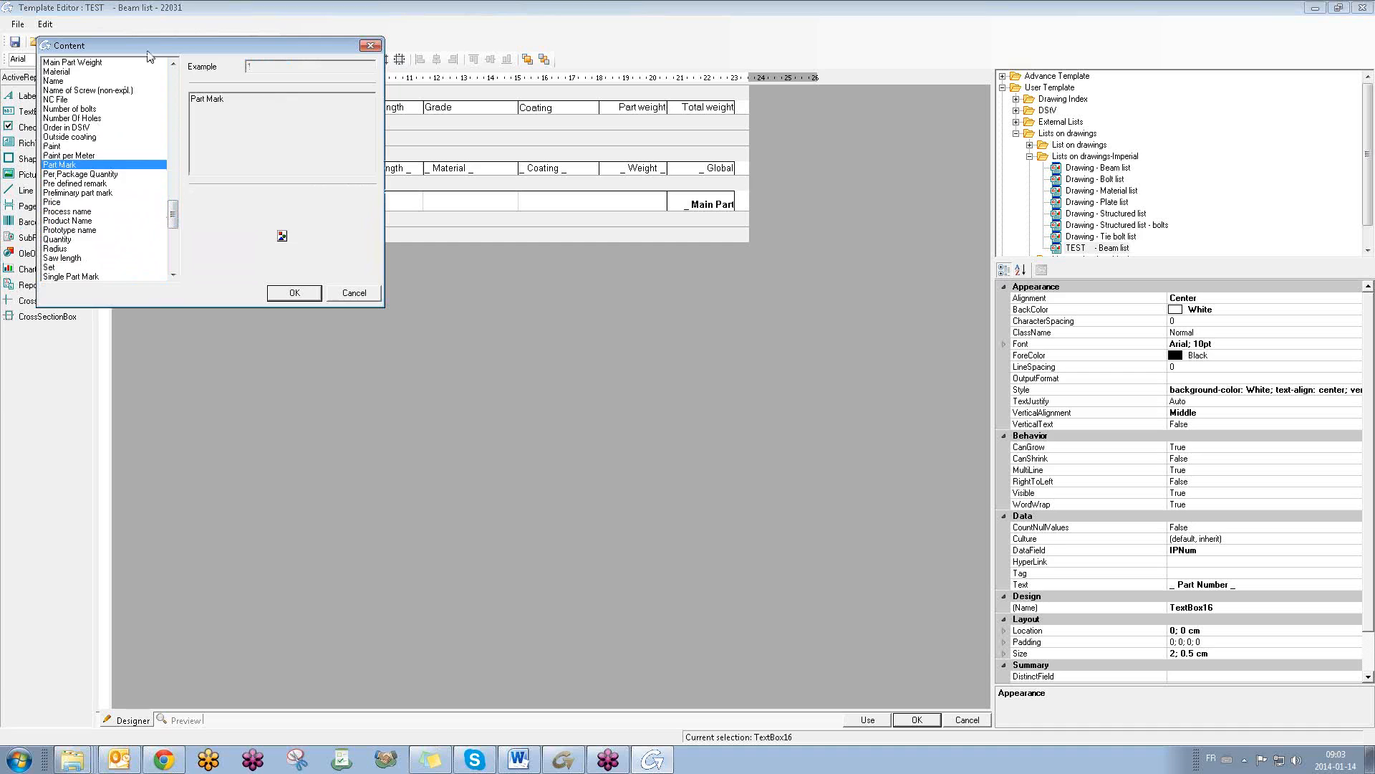
drag(159, 45, 648, 207)
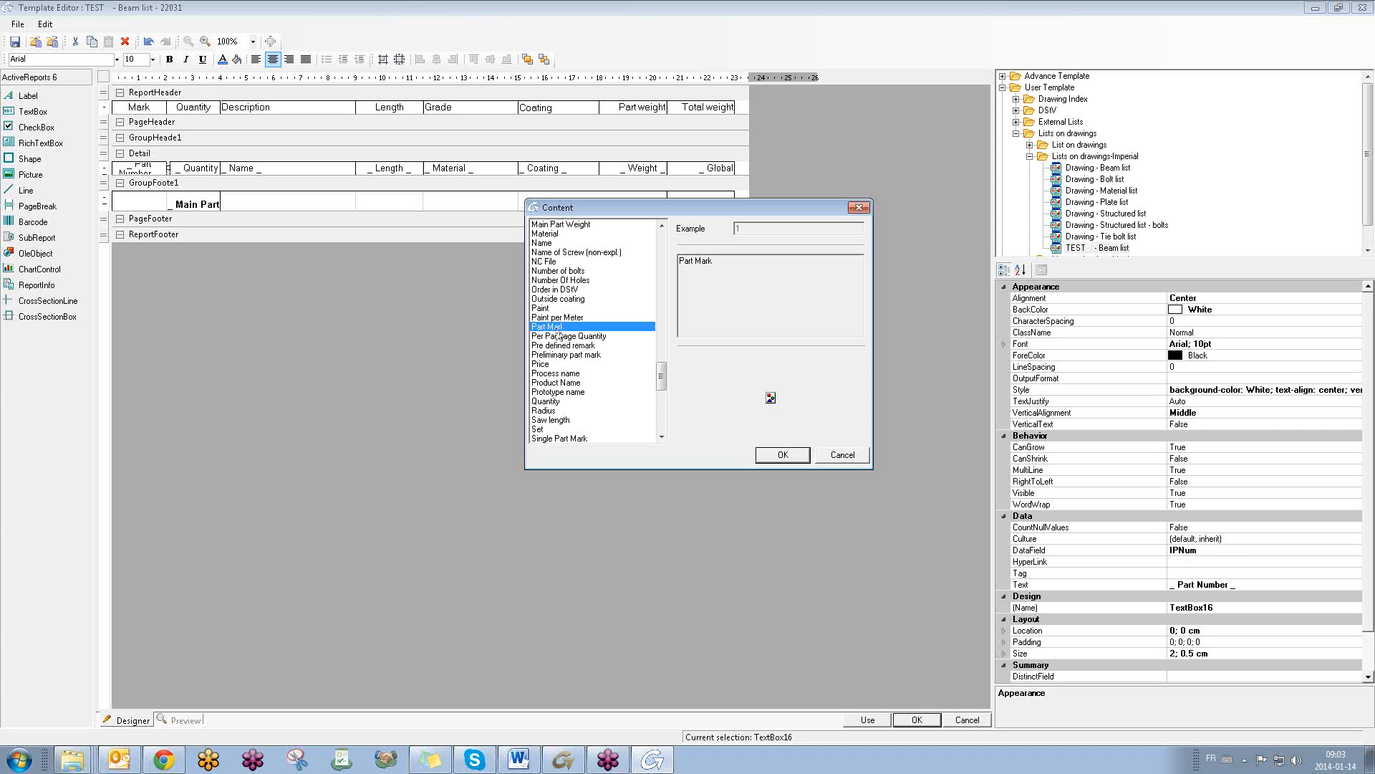
click(858, 208)
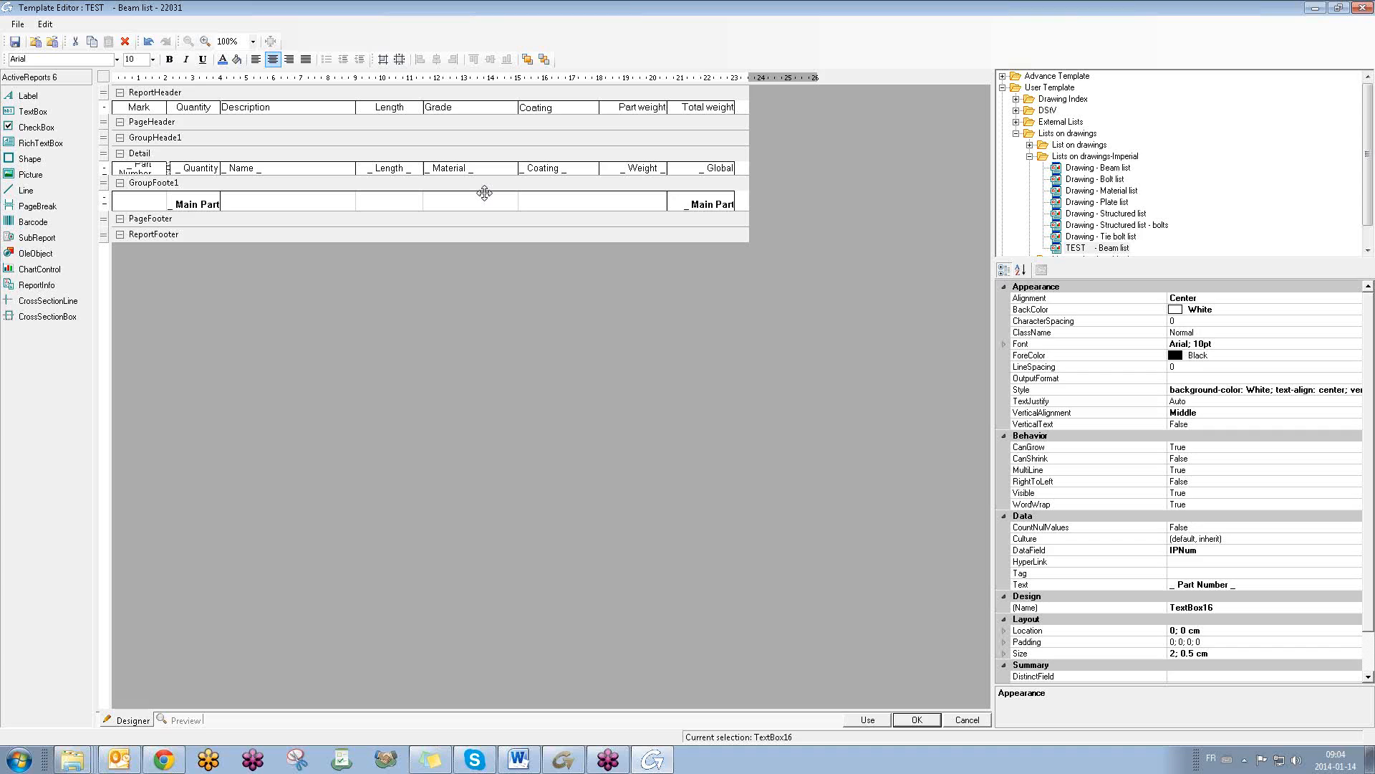
- Narrow the Description header and the Name detail field of TEST - Beam list to about 2.57 cm wide
click(313, 106)
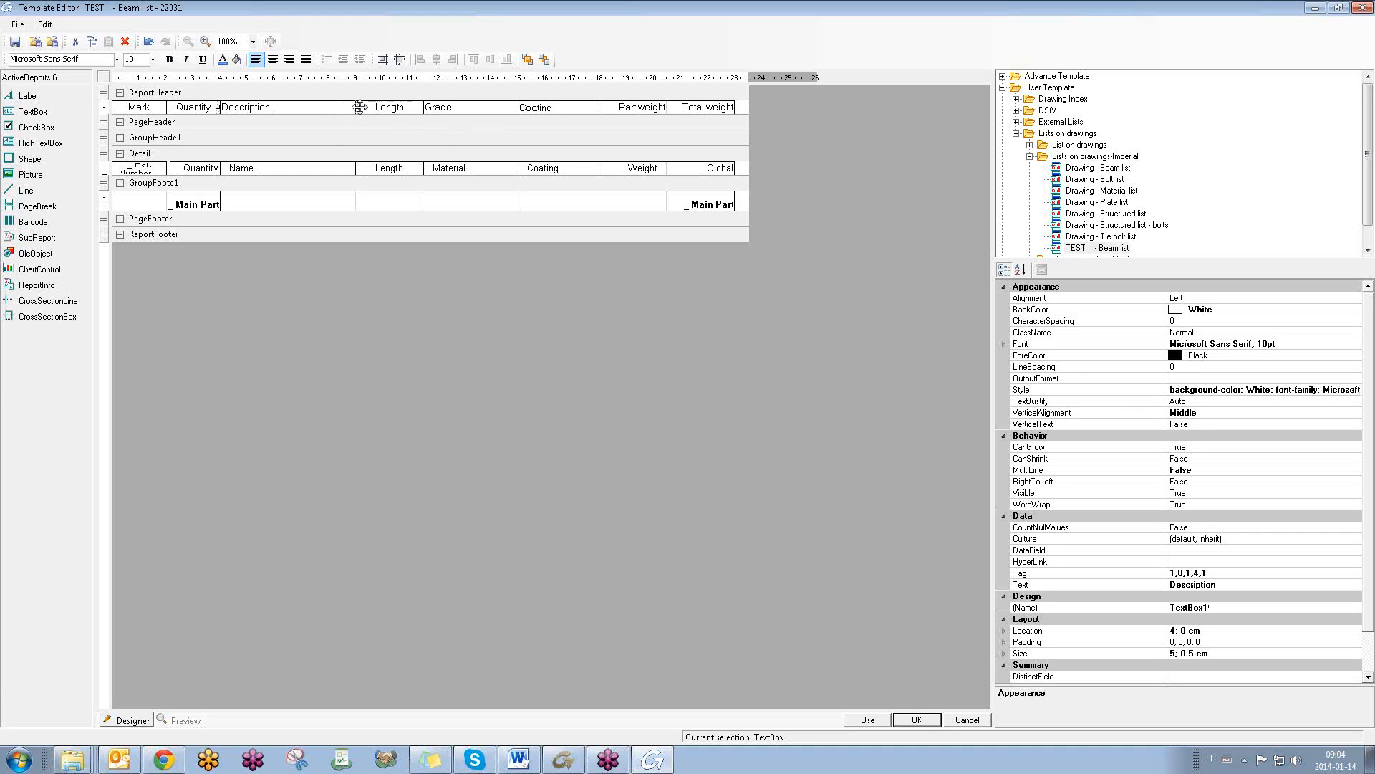
drag(357, 106, 291, 110)
click(329, 168)
drag(351, 168, 290, 168)
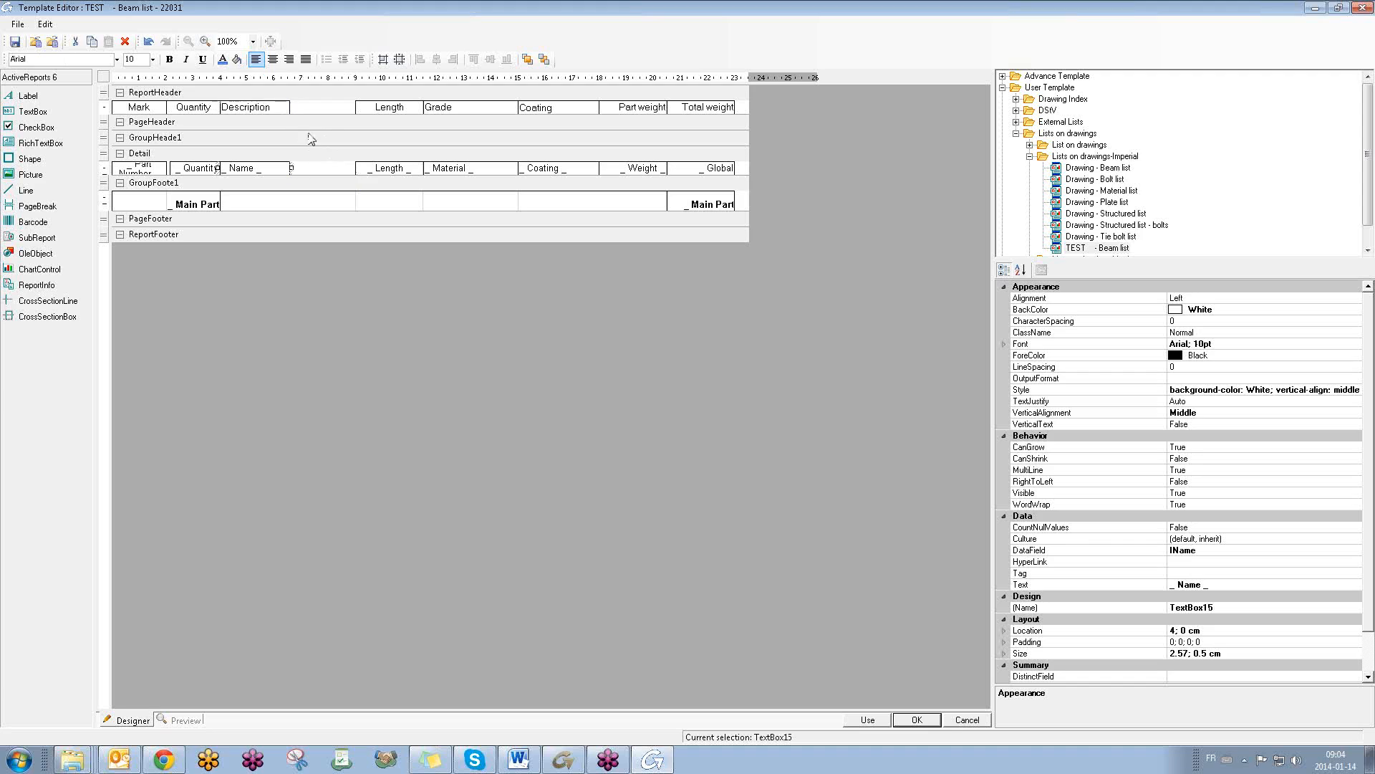
- Copy the Length header label and place the copy in the report header gap between Description and Length
click(392, 109)
right_click(393, 111)
click(432, 140)
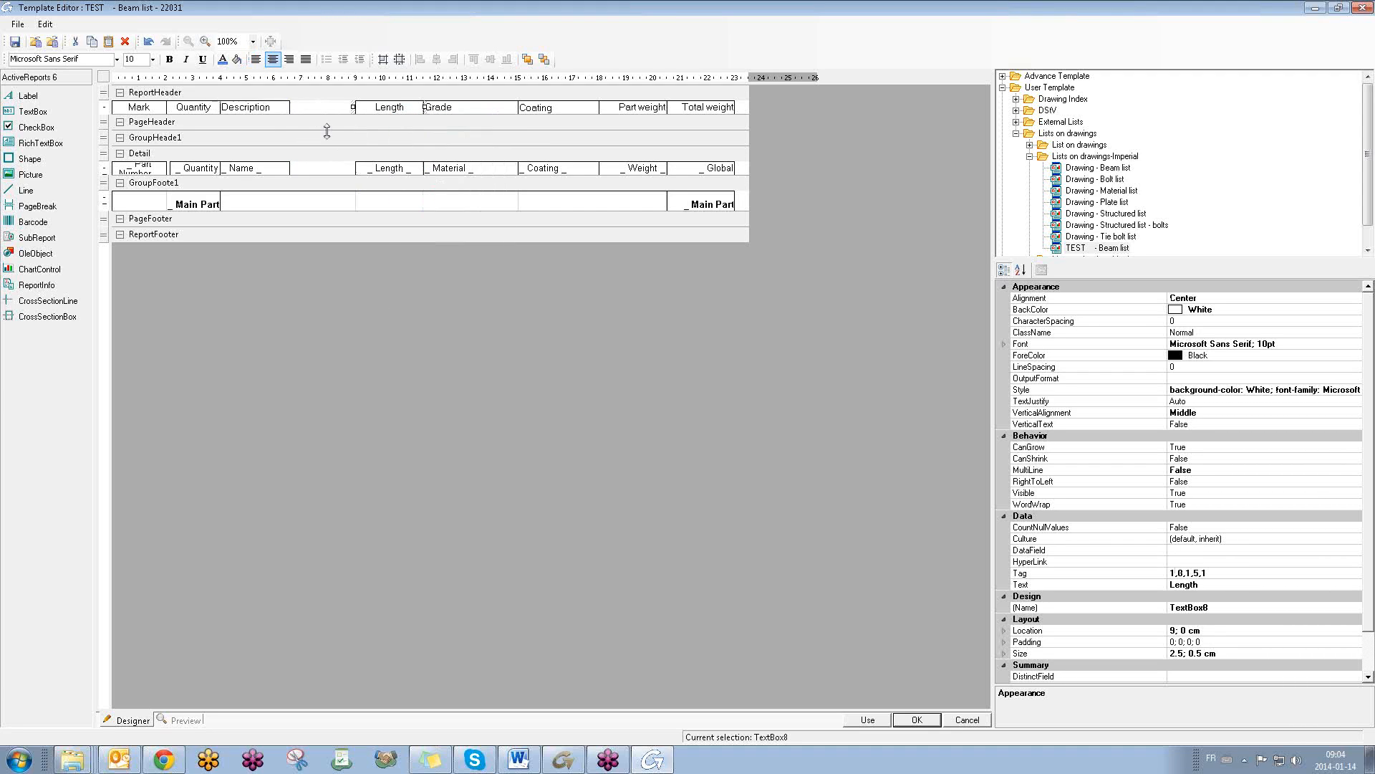
click(315, 109)
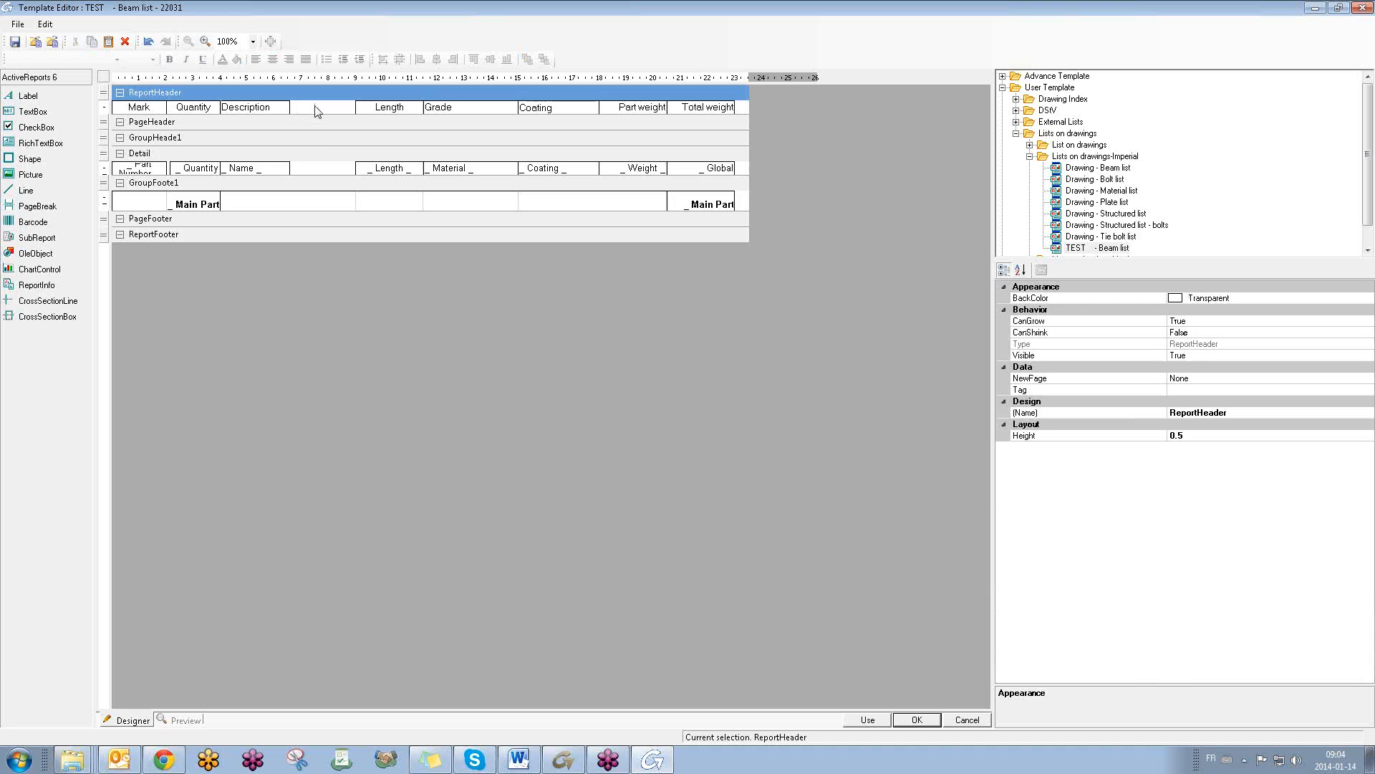
right_click(316, 107)
click(349, 151)
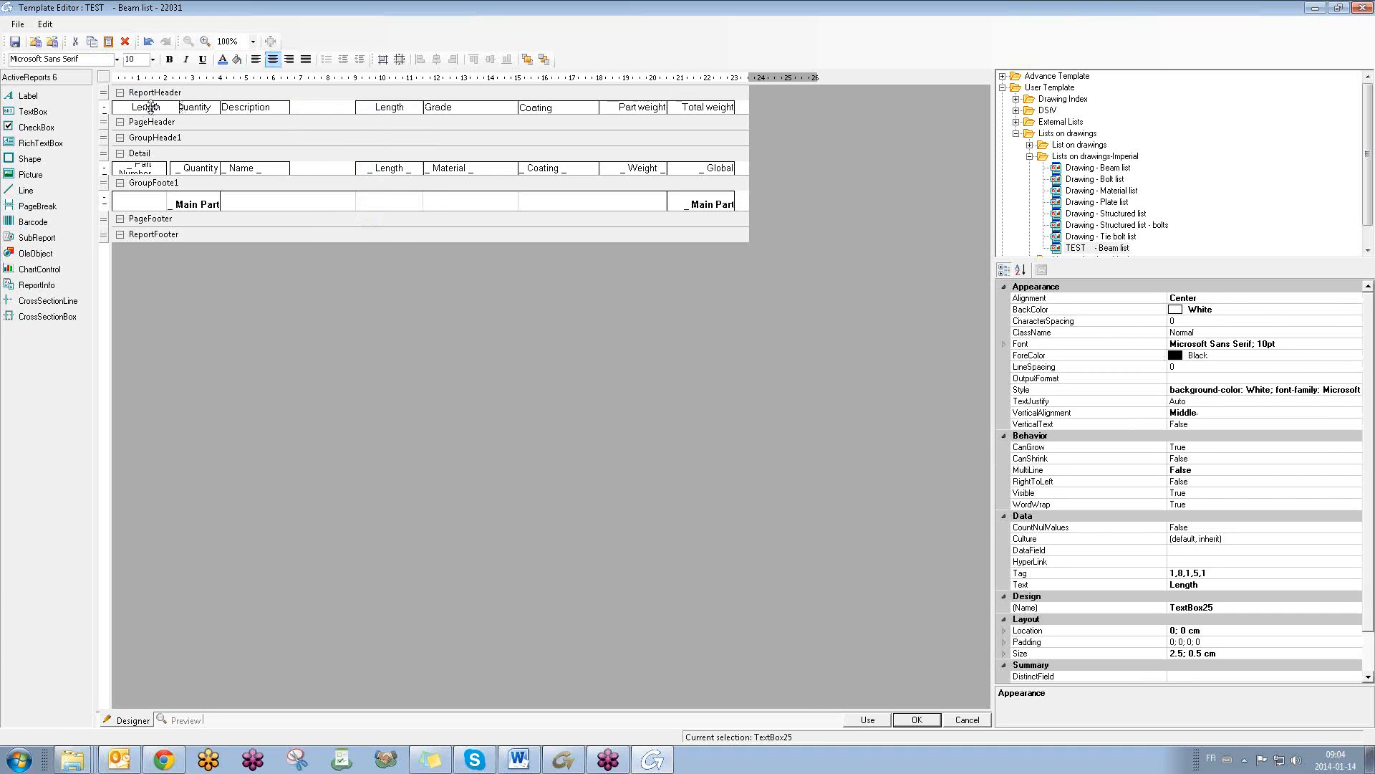
drag(150, 107, 291, 106)
- Paste the copied label into the Detail section and fit it between Name and Length at about 2.43 cm wide
right_click(321, 174)
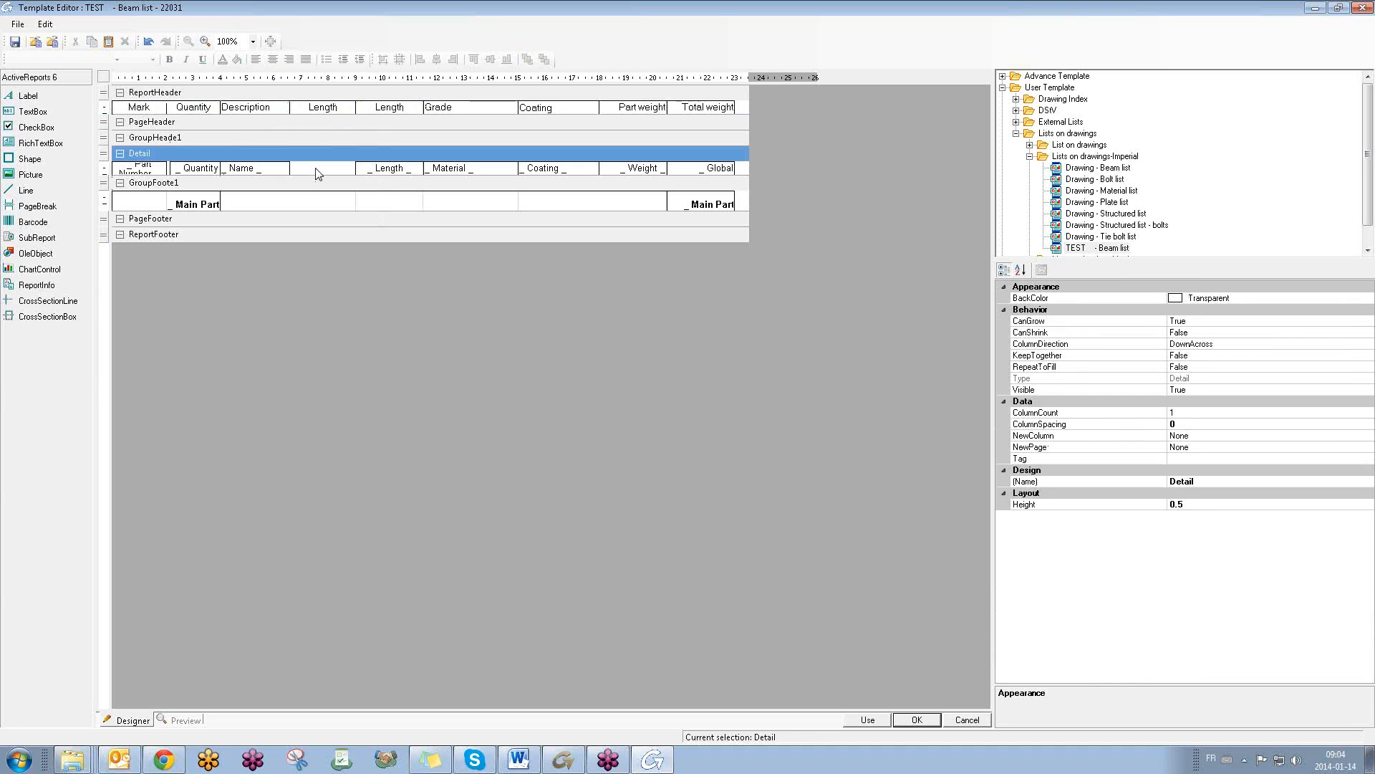
click(351, 213)
drag(153, 169, 296, 176)
drag(319, 161, 286, 166)
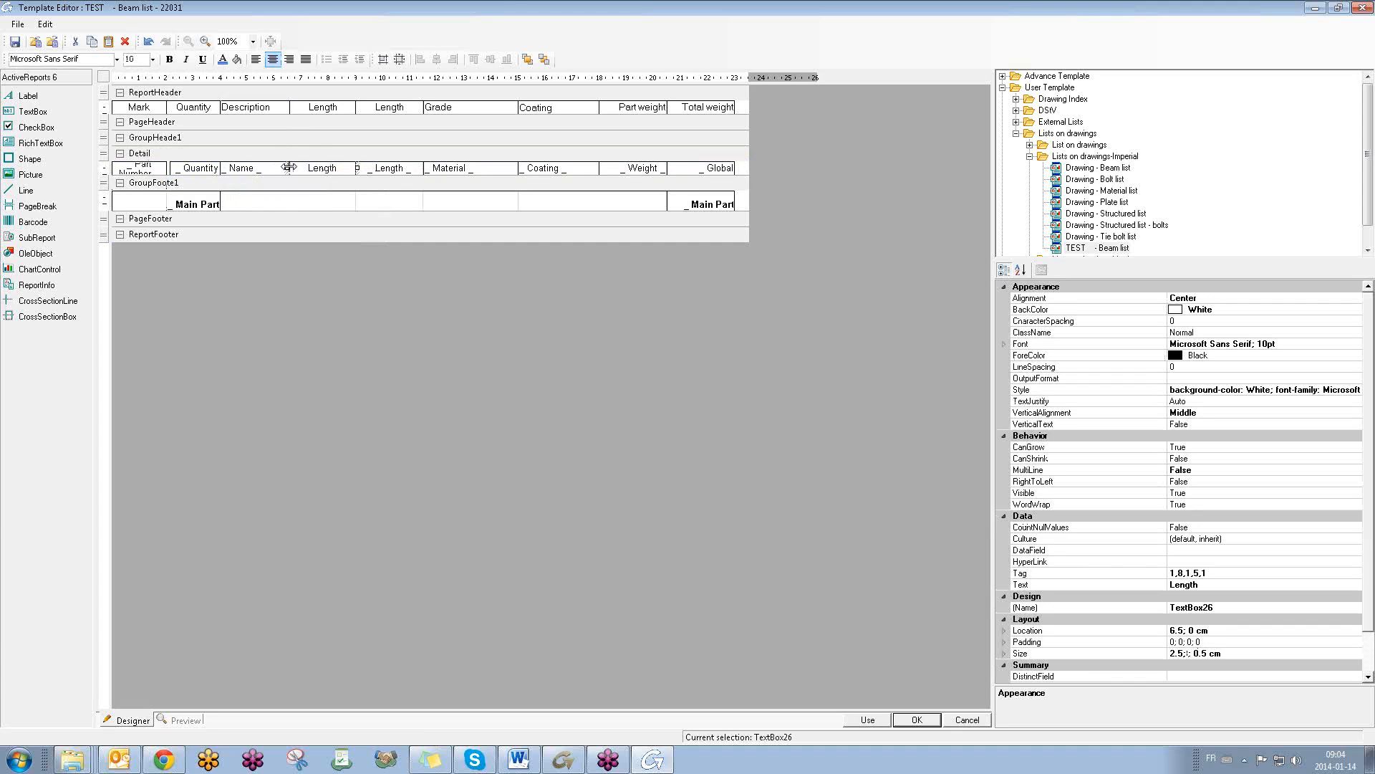
- Clear the text of the new Detail box between Name and Length and assign the Level field as its content
double_click(345, 170)
key(Delete)
click(325, 197)
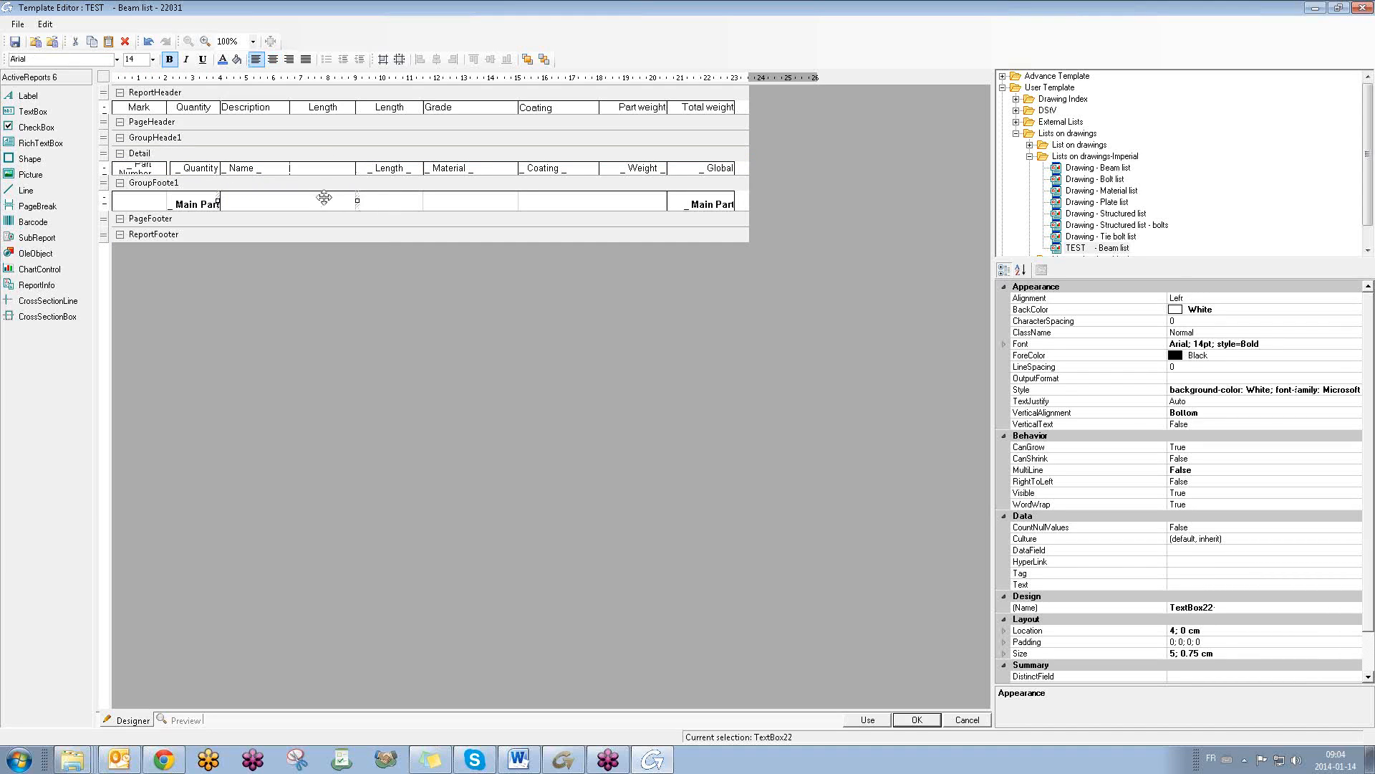
click(327, 169)
right_click(327, 169)
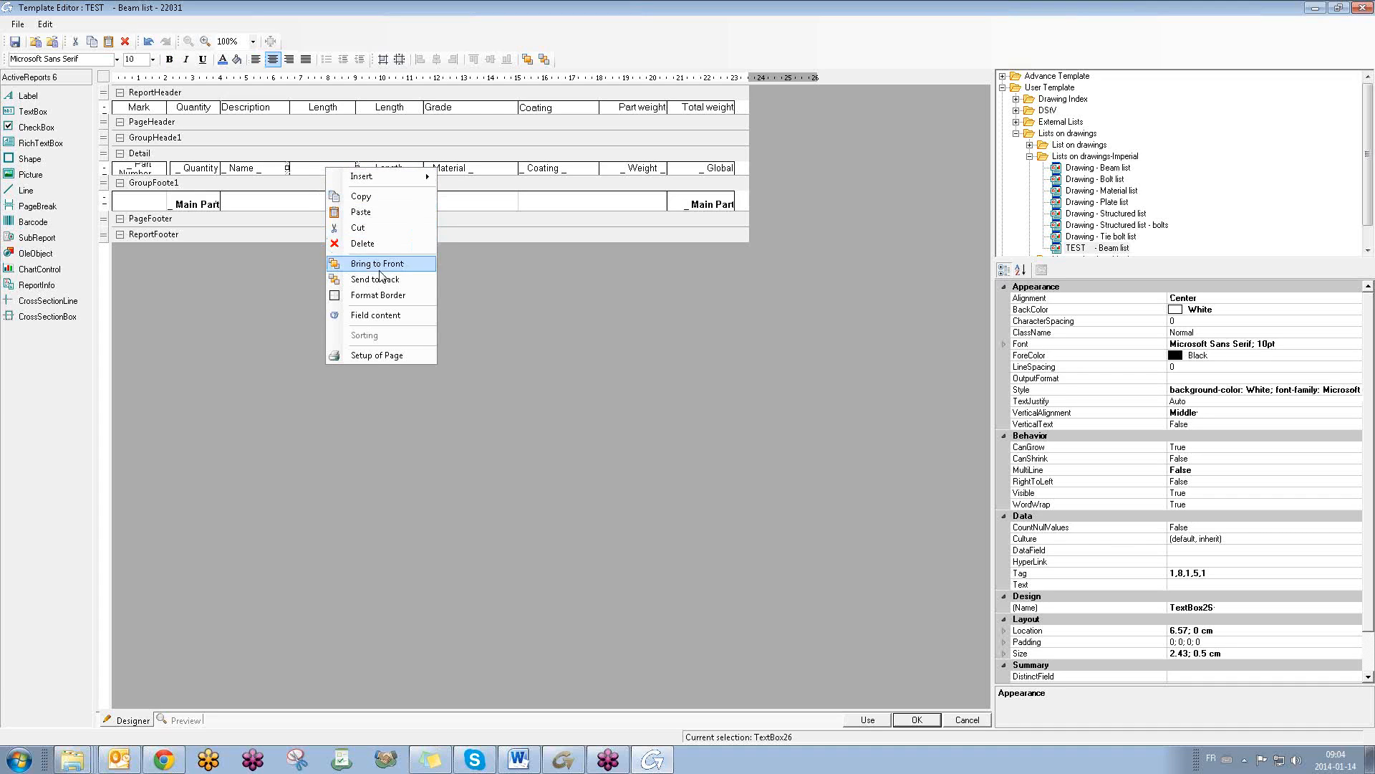
click(385, 319)
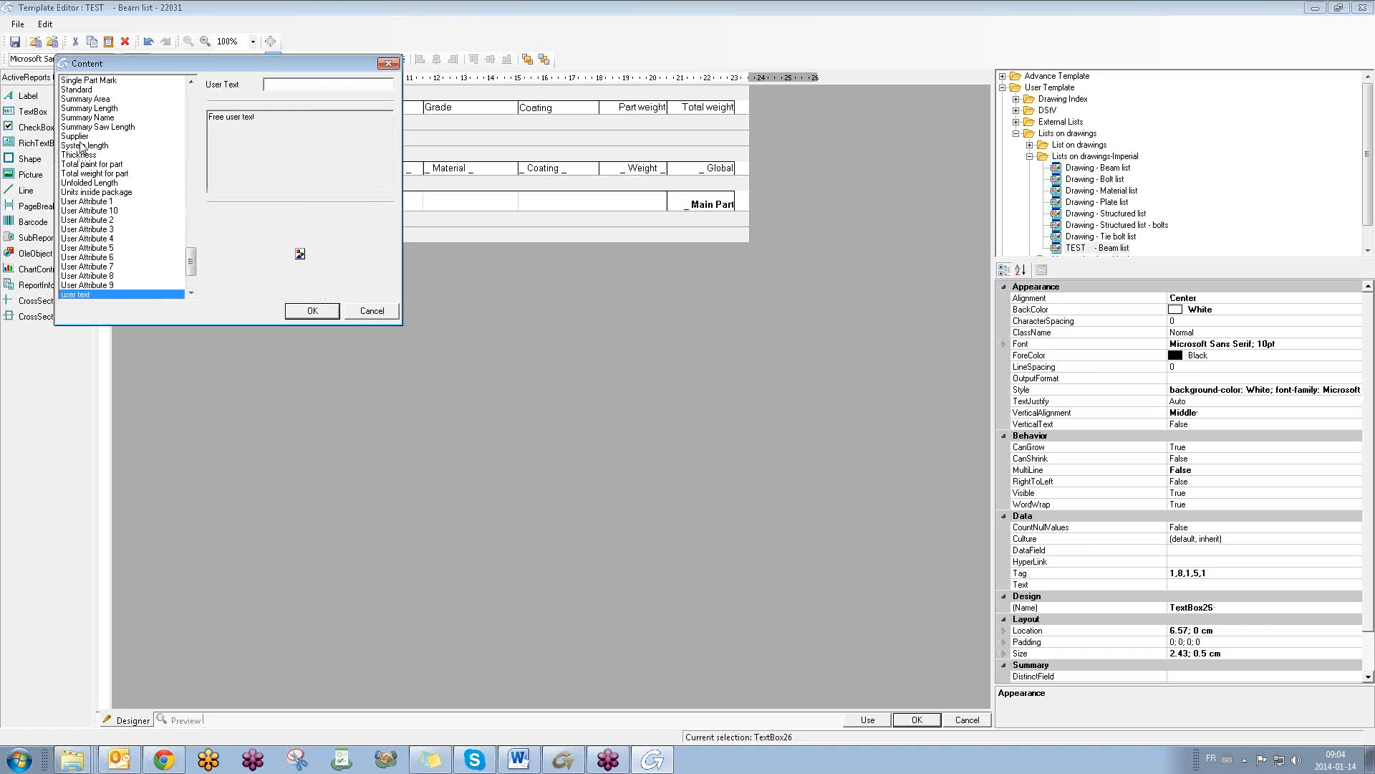
drag(191, 255, 203, 96)
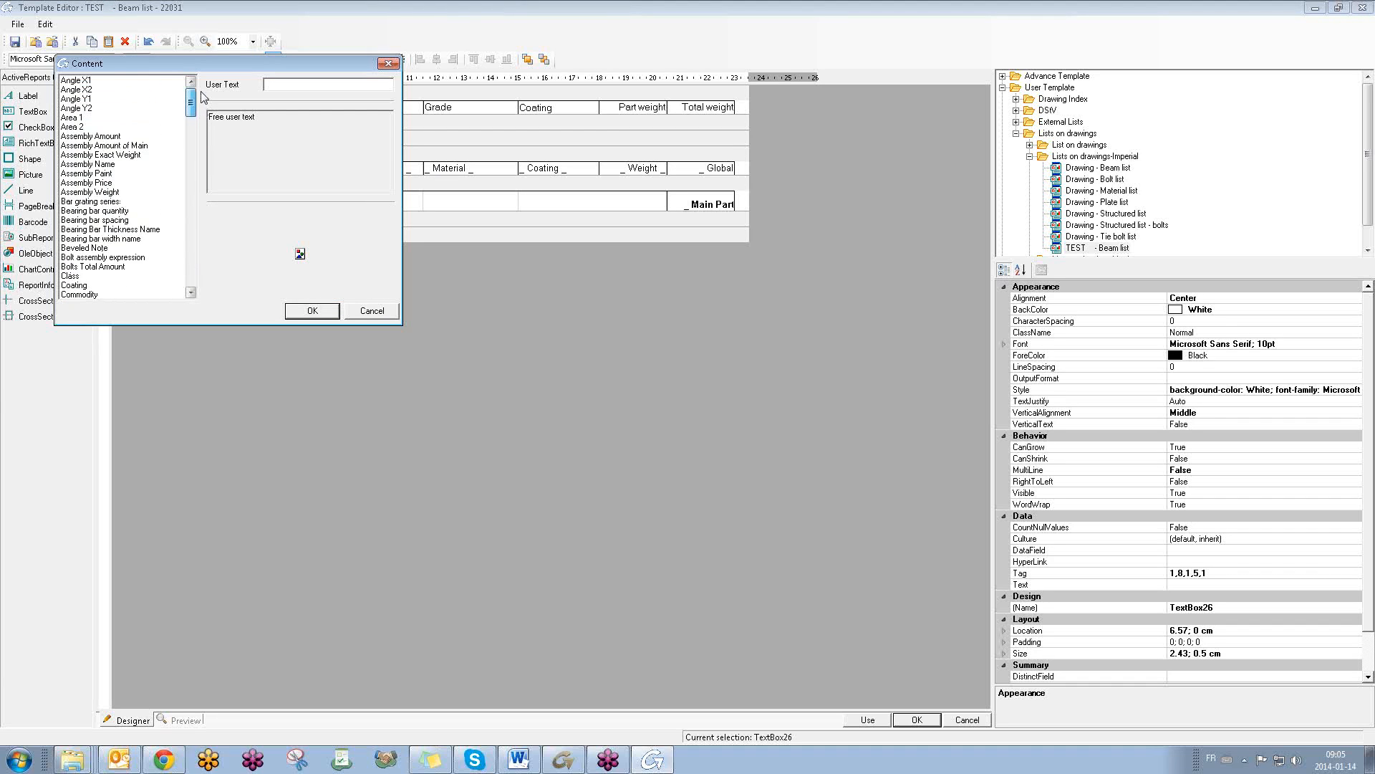
drag(201, 102, 190, 194)
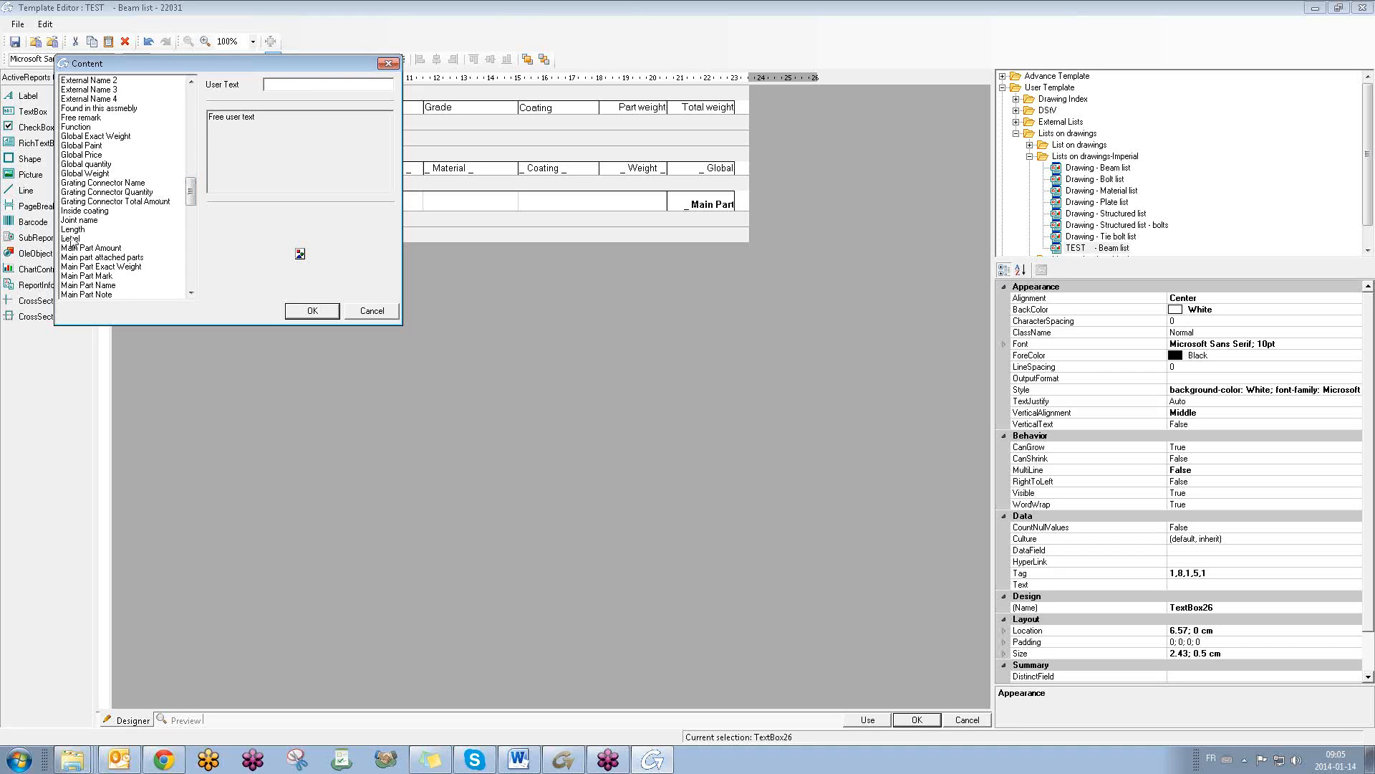
click(71, 239)
click(312, 311)
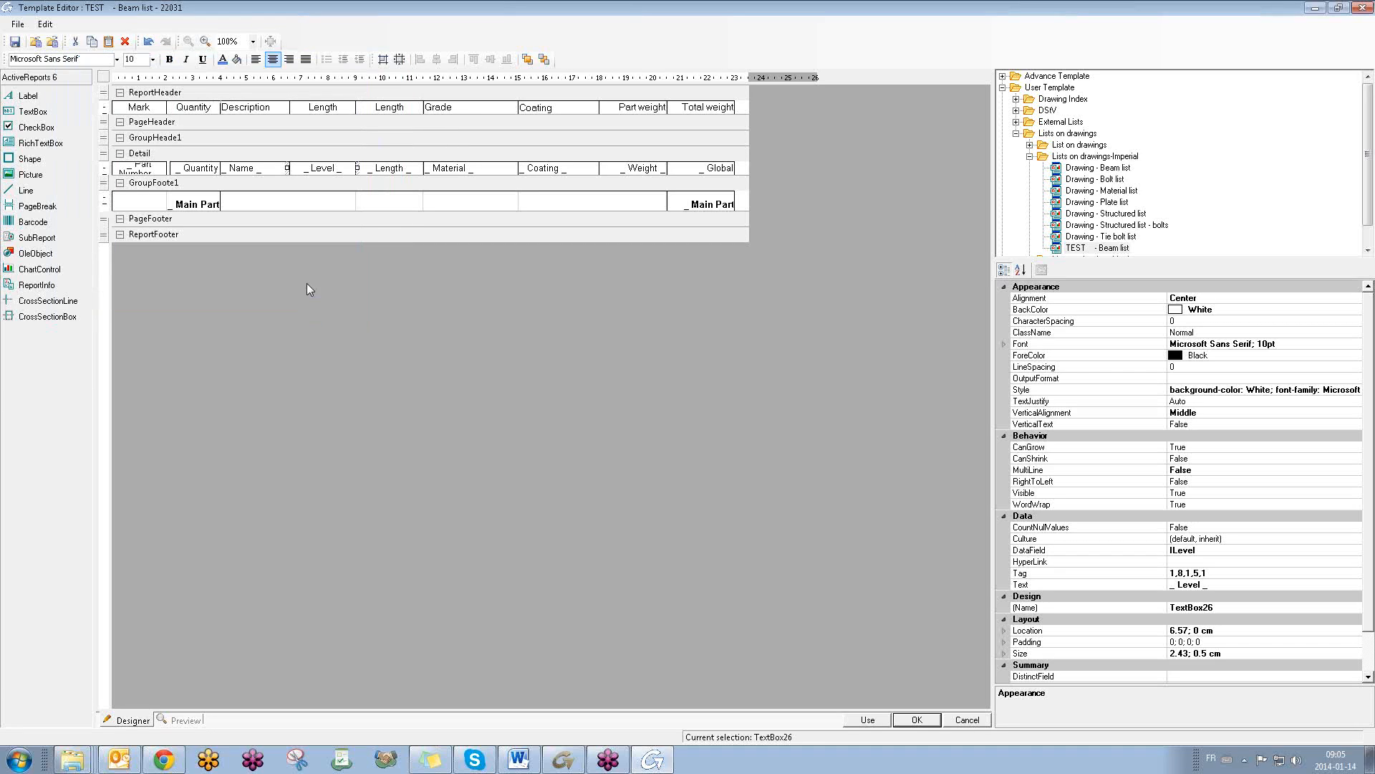
- Change the copied header label above the Level field to "Level", undoing any accidental edit to the Description header
double_click(334, 107)
drag(339, 108, 326, 120)
text(VEL)
key(BackSpace)
key(BackSpace)
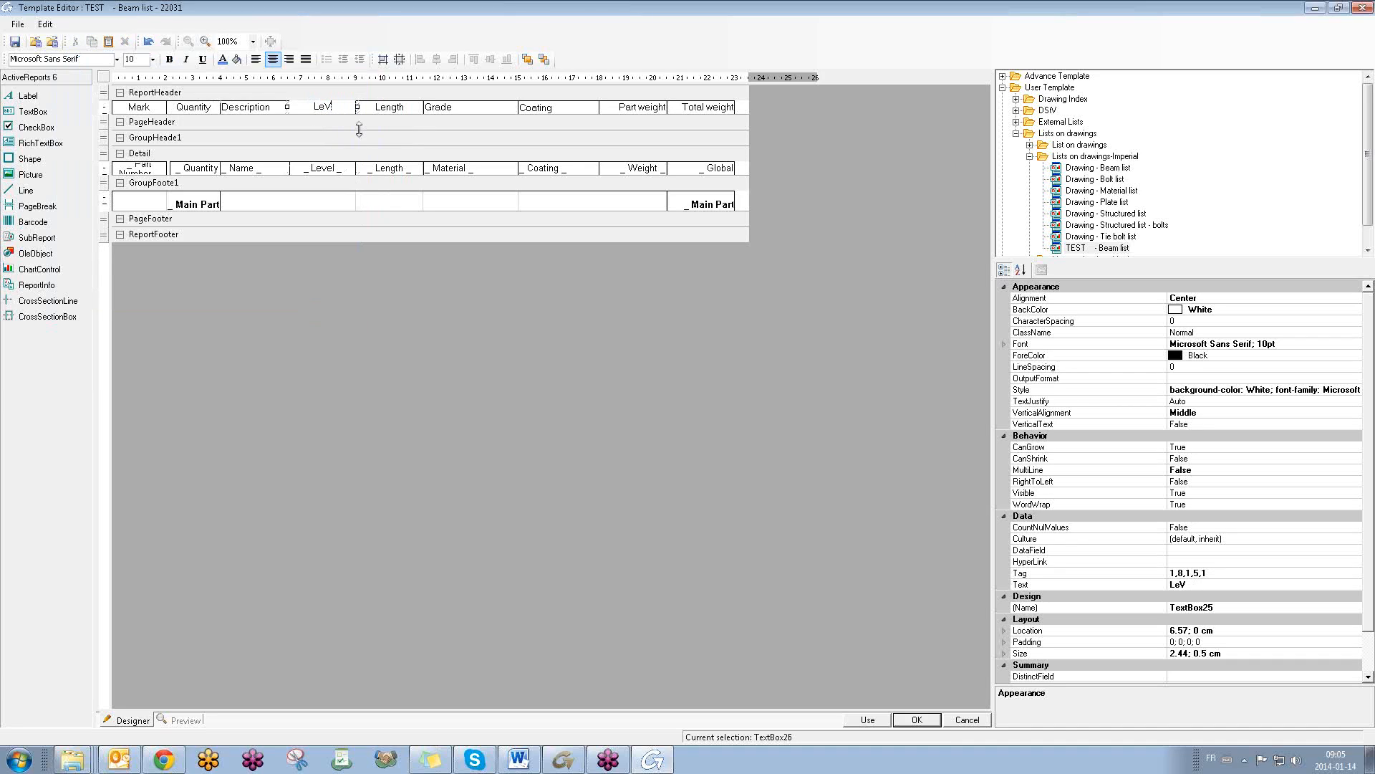
key(Tab)
text(VEL)
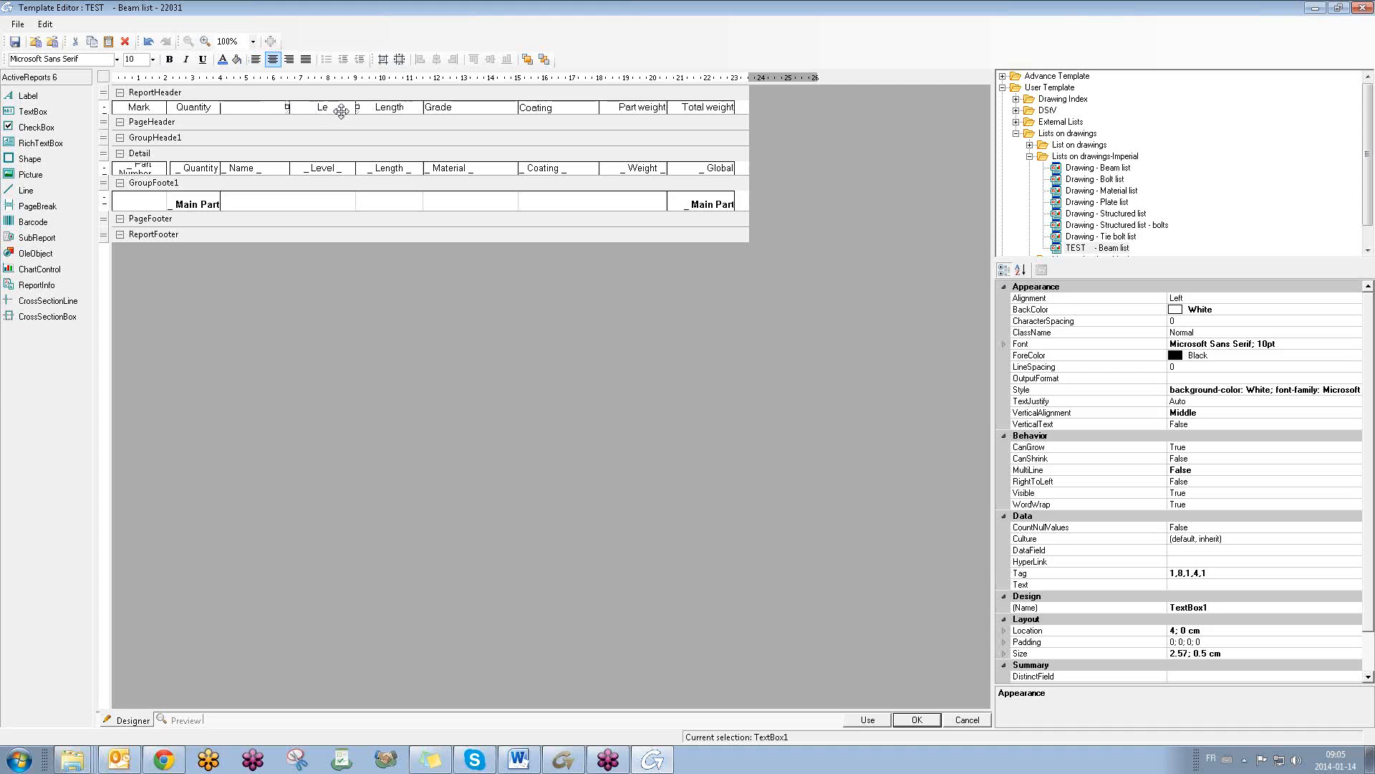
click(504, 370)
key(ctrl+z)
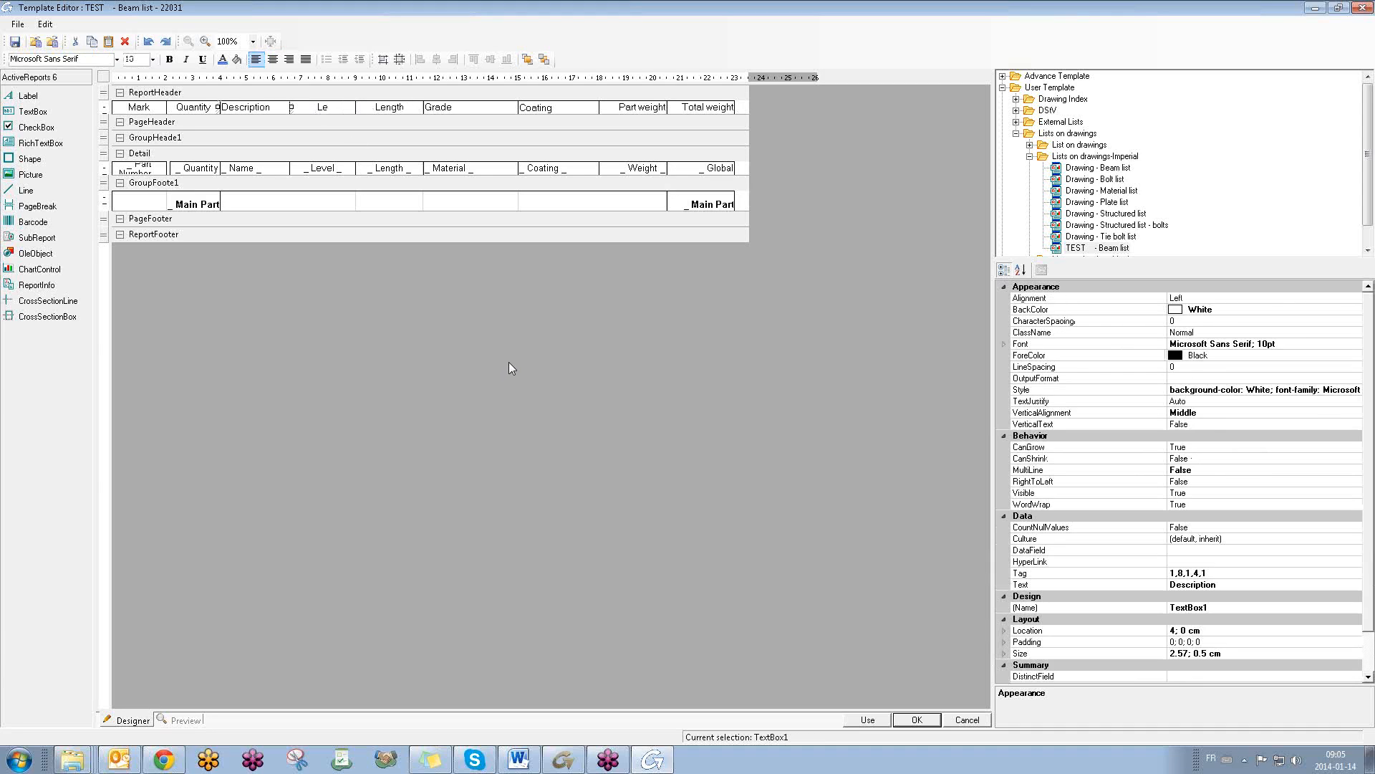
double_click(345, 109)
click(339, 103)
text(vel)
click(428, 302)
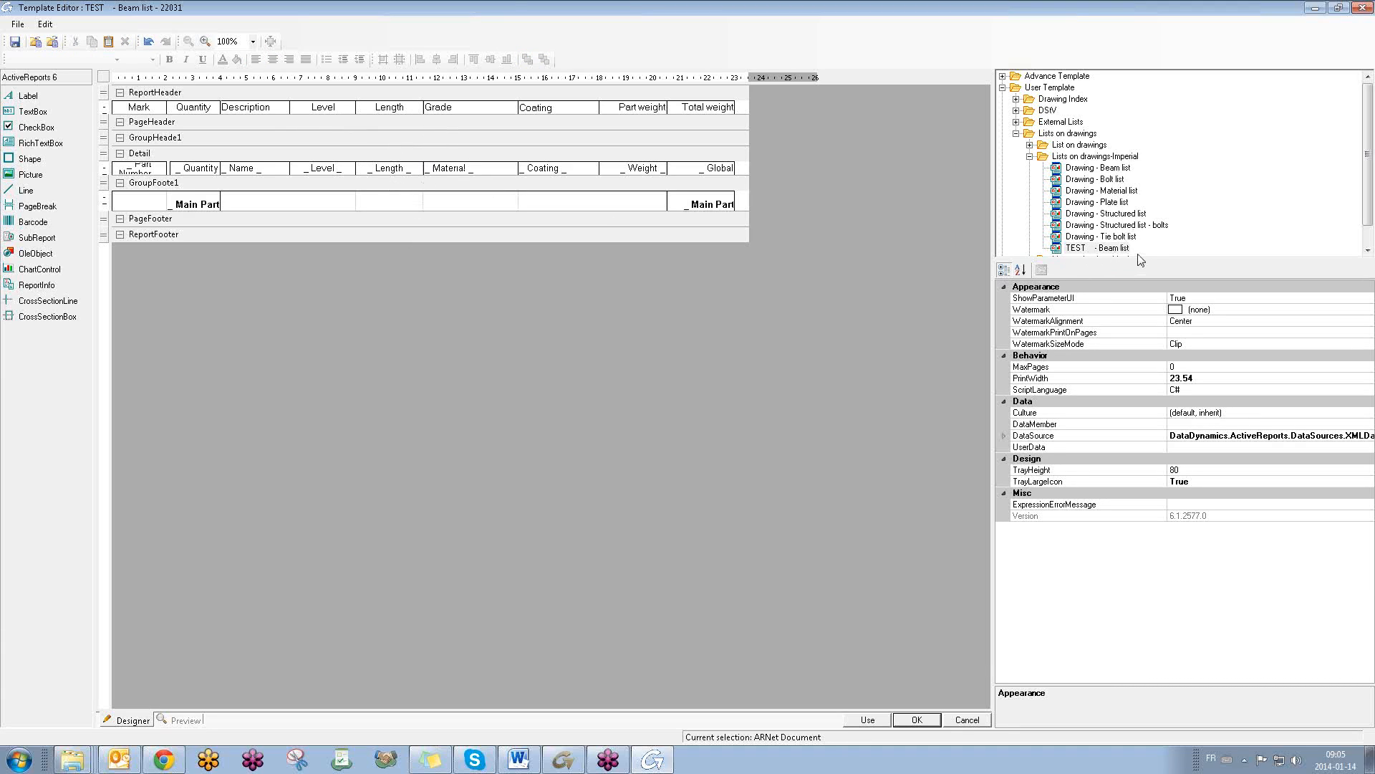
- Save the changes to the TEST - Beam list template and reselect it in the template tree
click(1089, 214)
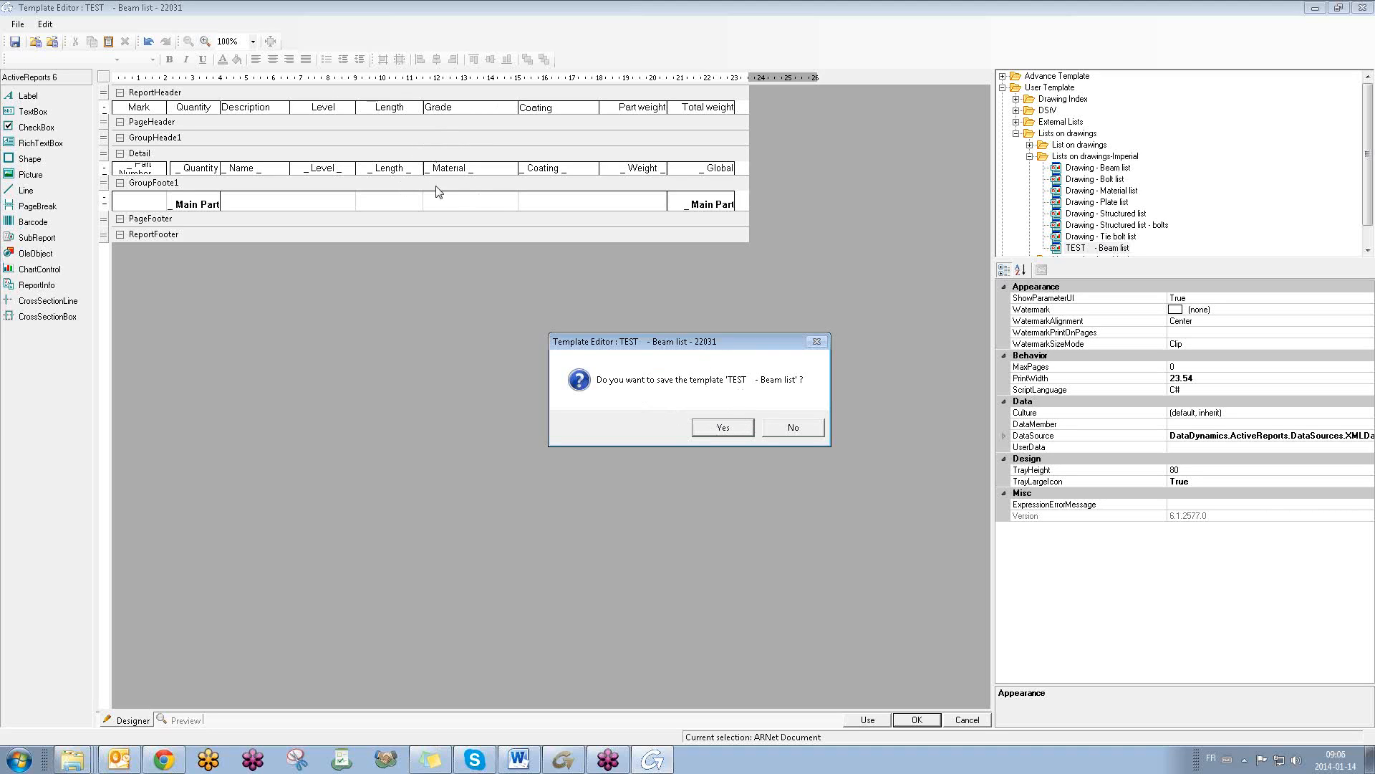
click(705, 428)
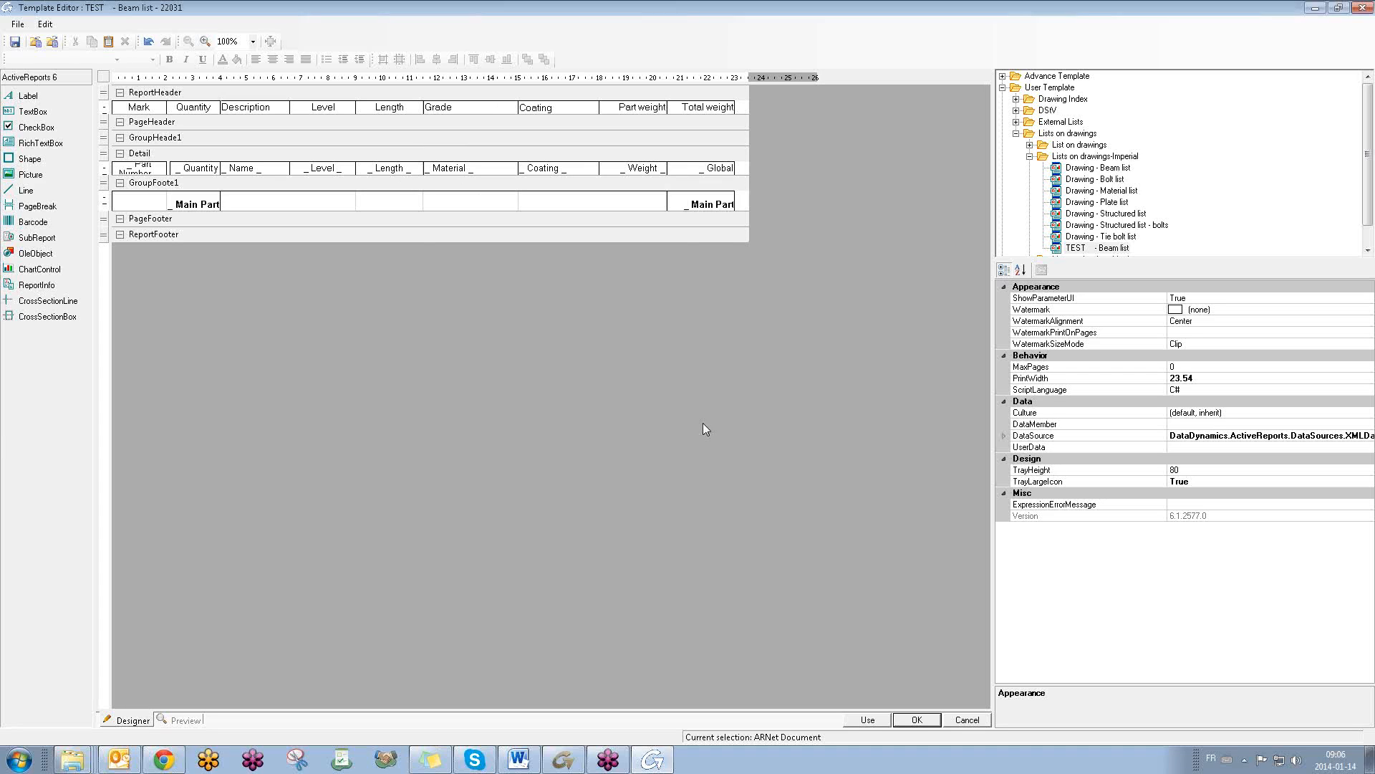
click(1085, 250)
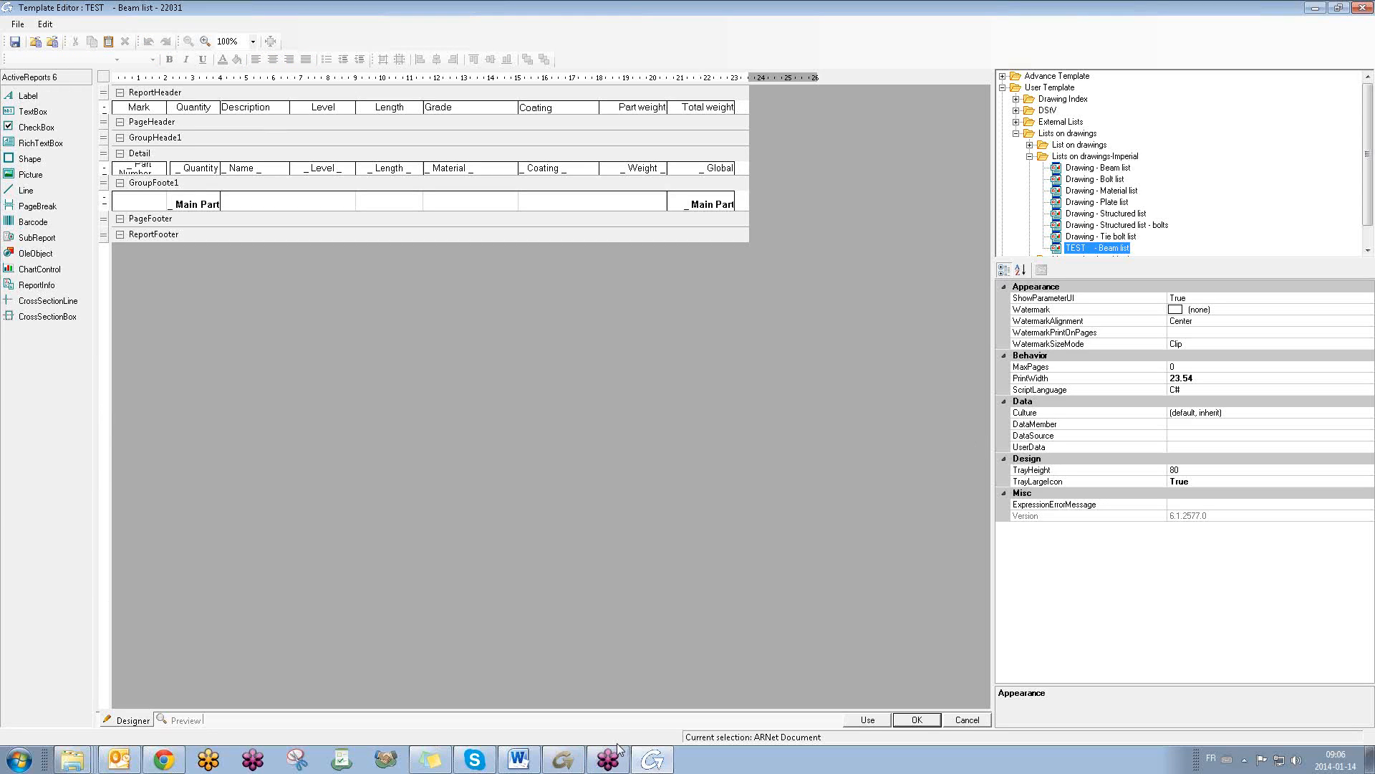
- Look at the parts list on the B13 sheet in Advance Steel, then return to the Template Editor
click(563, 759)
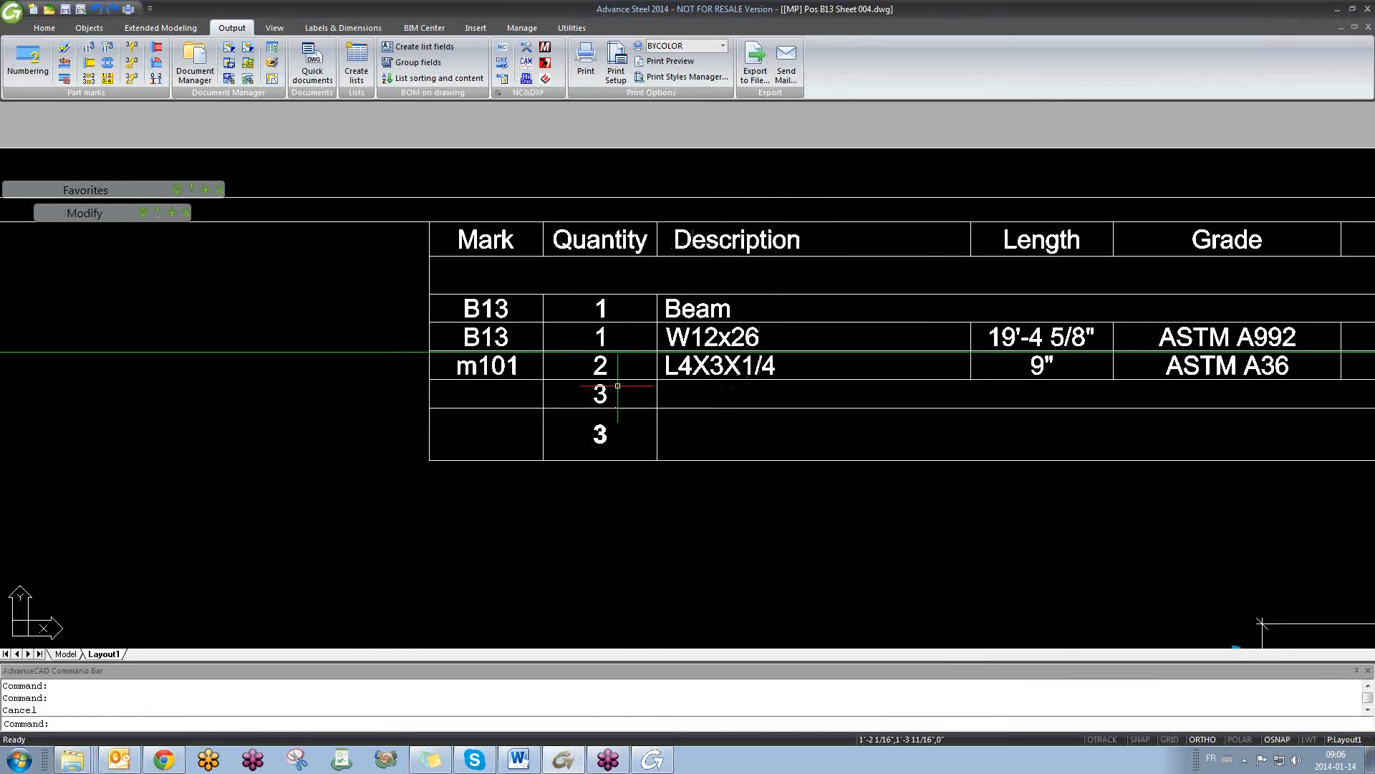
scroll(602, 377, down, 3)
scroll(600, 376, up, 2)
key(alt+Tab)
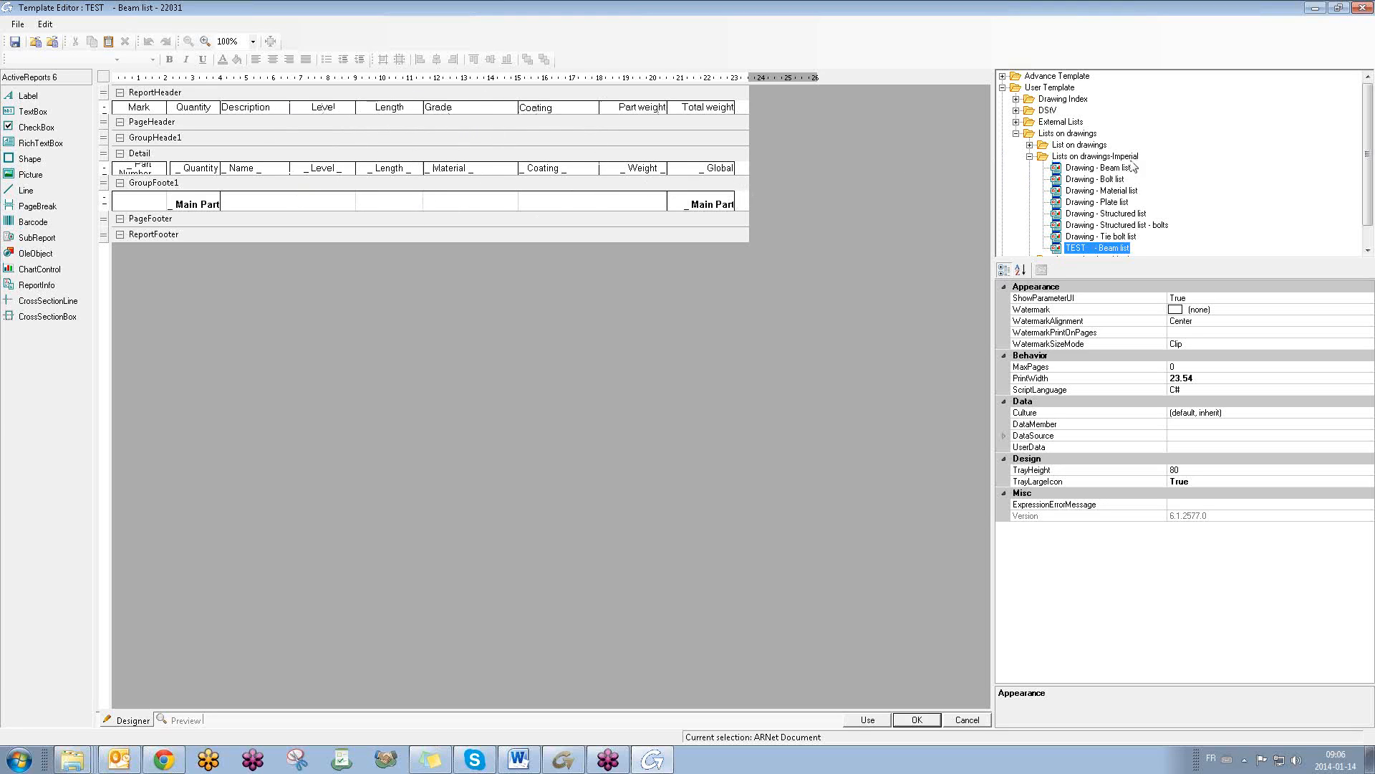
- Collapse the Lists on drawings folders and open the Structured list template from External Lists, Assembly lists-Imperial
click(1030, 156)
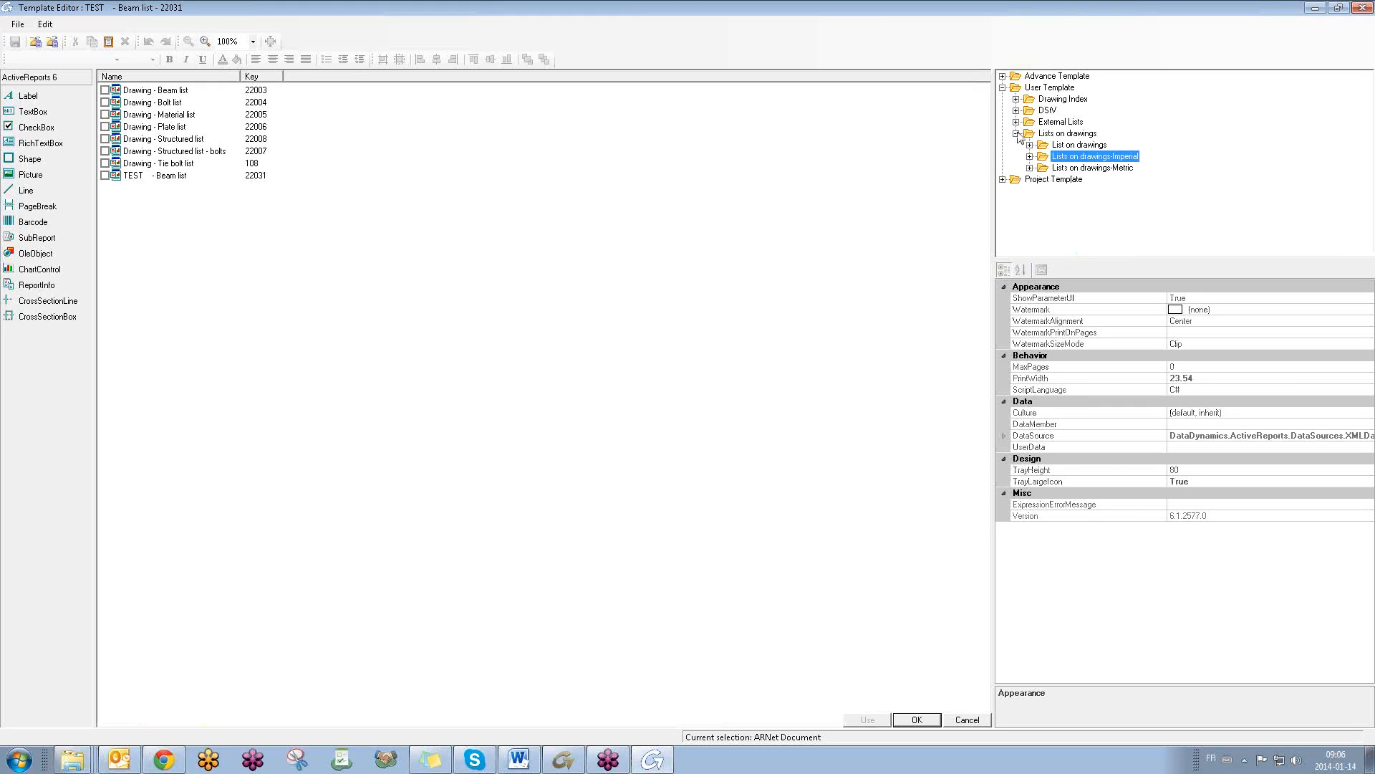
click(1017, 134)
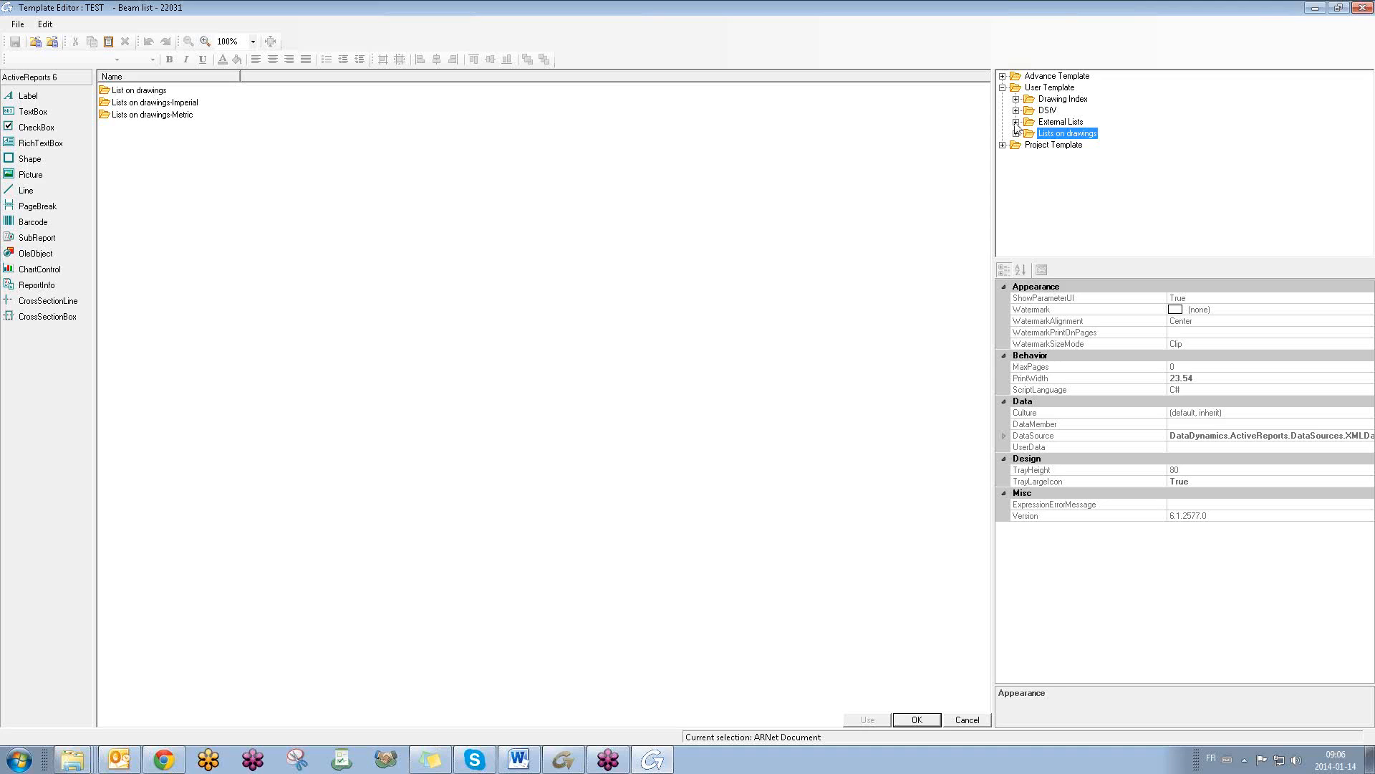
click(1016, 123)
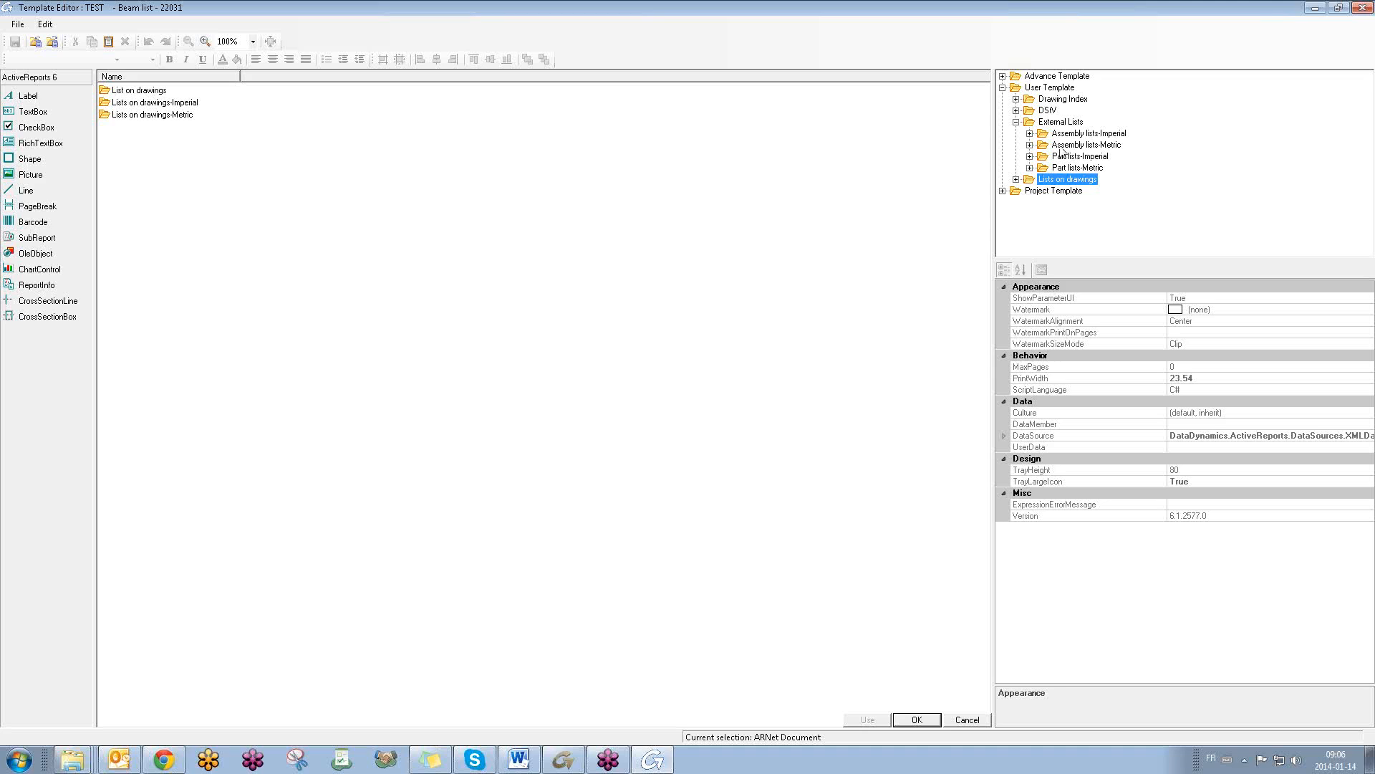
click(1029, 134)
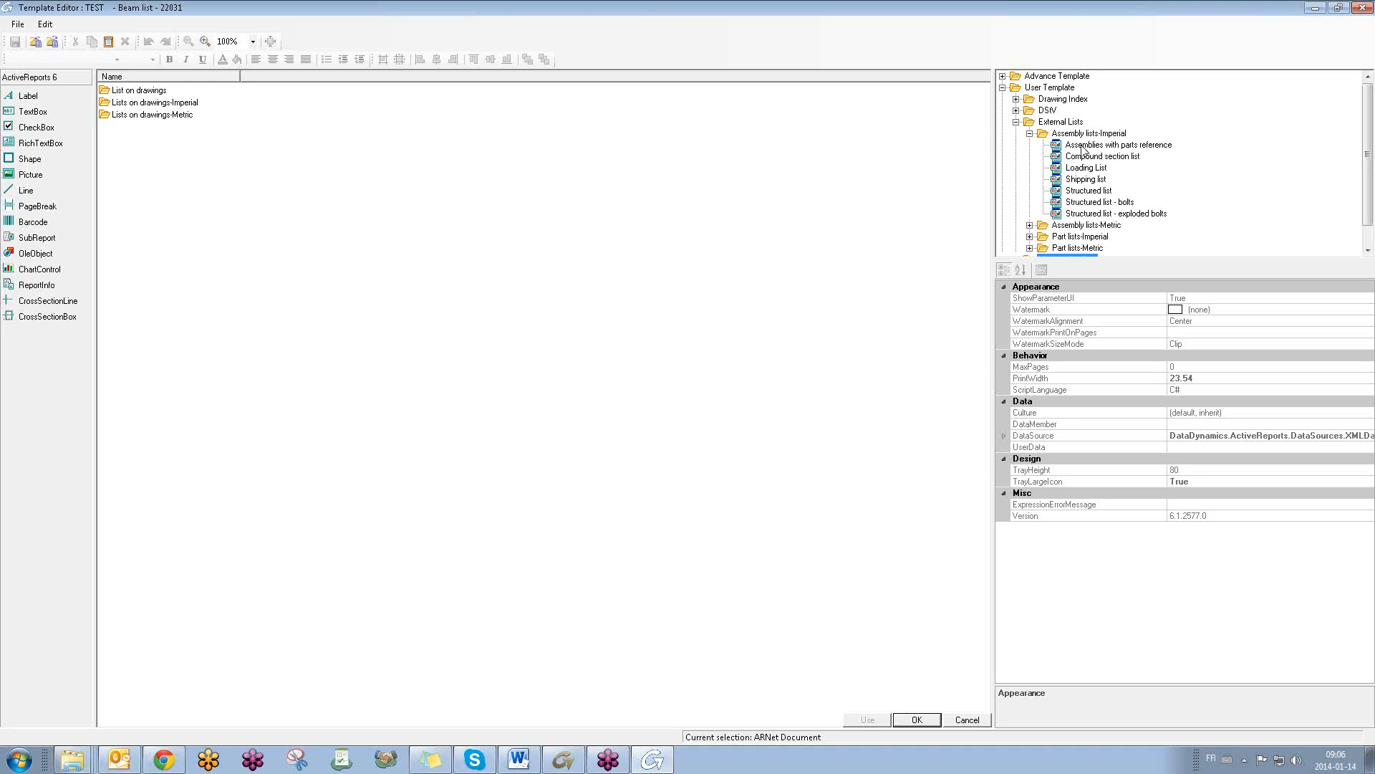
double_click(1089, 191)
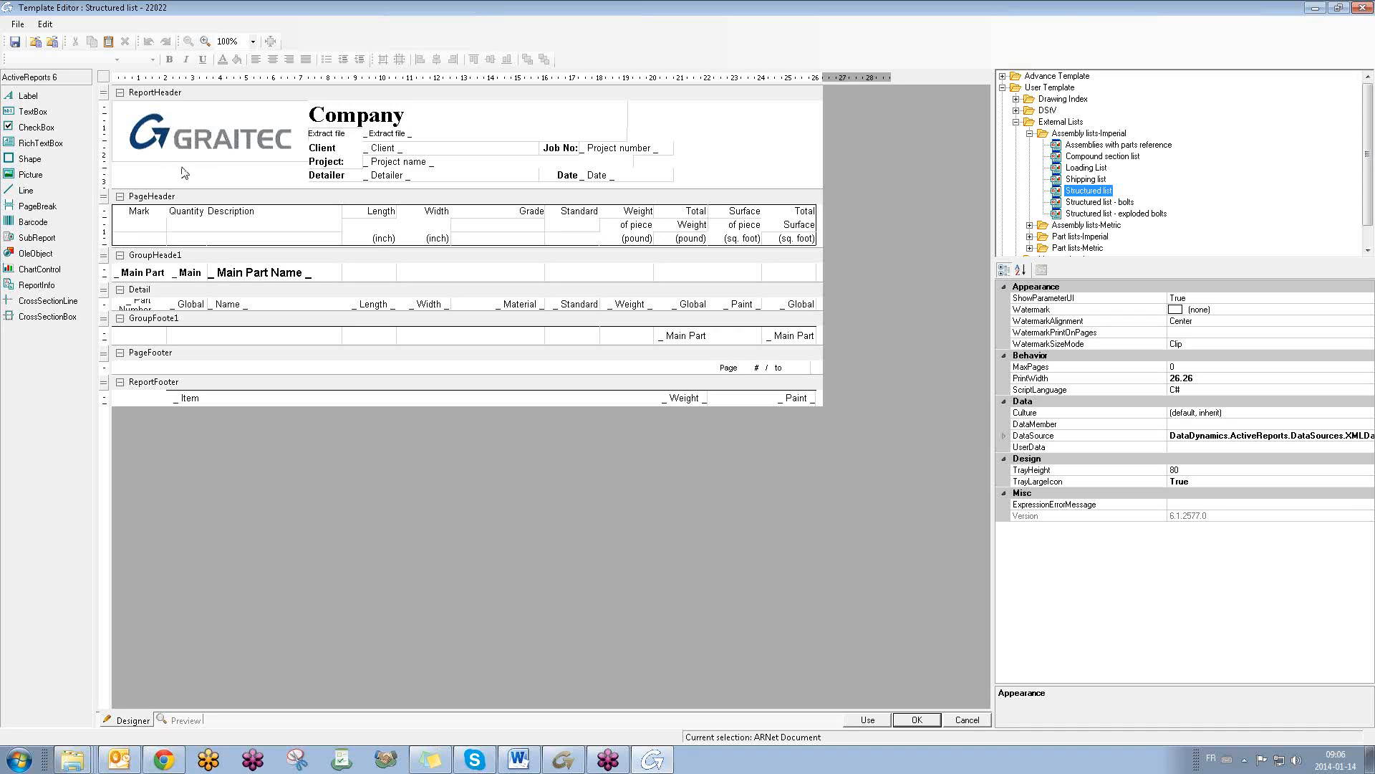
- Copy the Structured list template to the user database as "1techno Structured list" and select the copy in the template tree
right_click(1079, 195)
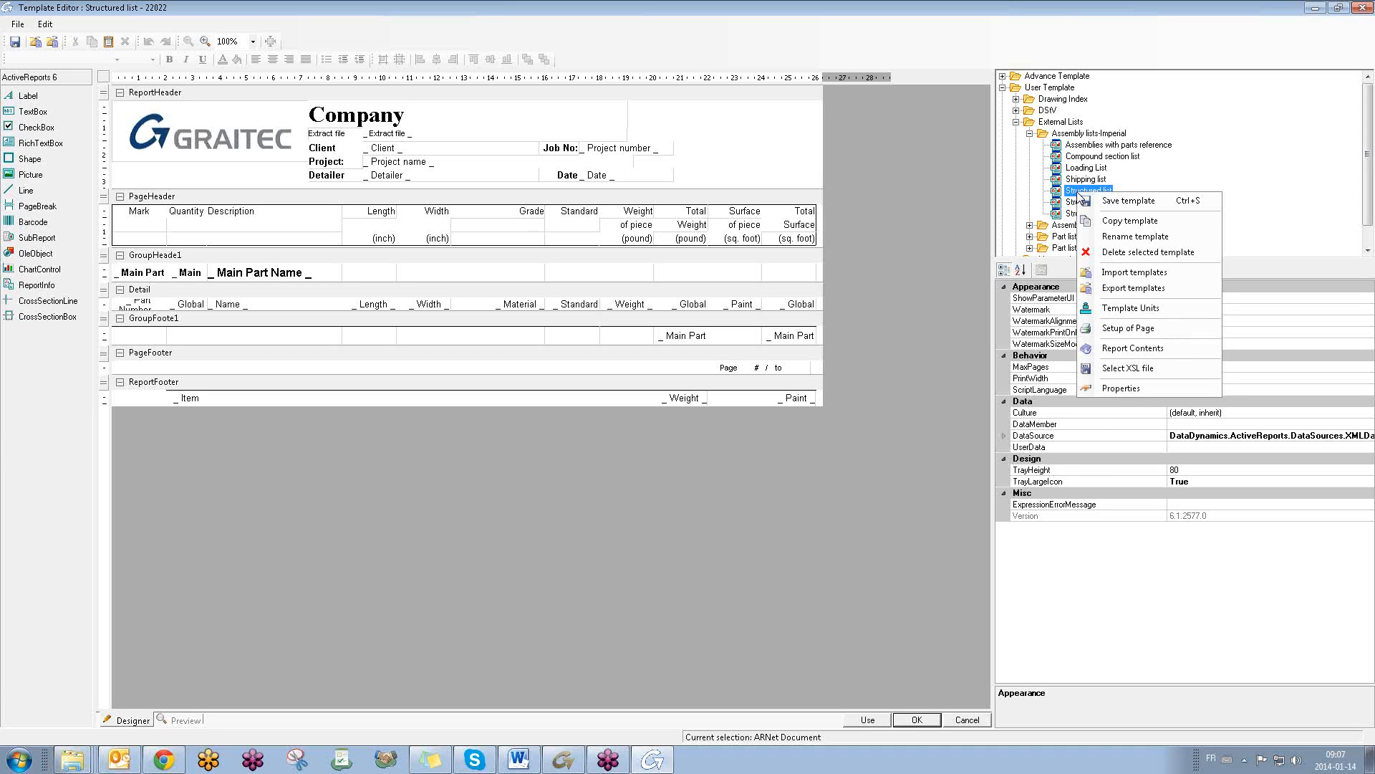
click(1122, 221)
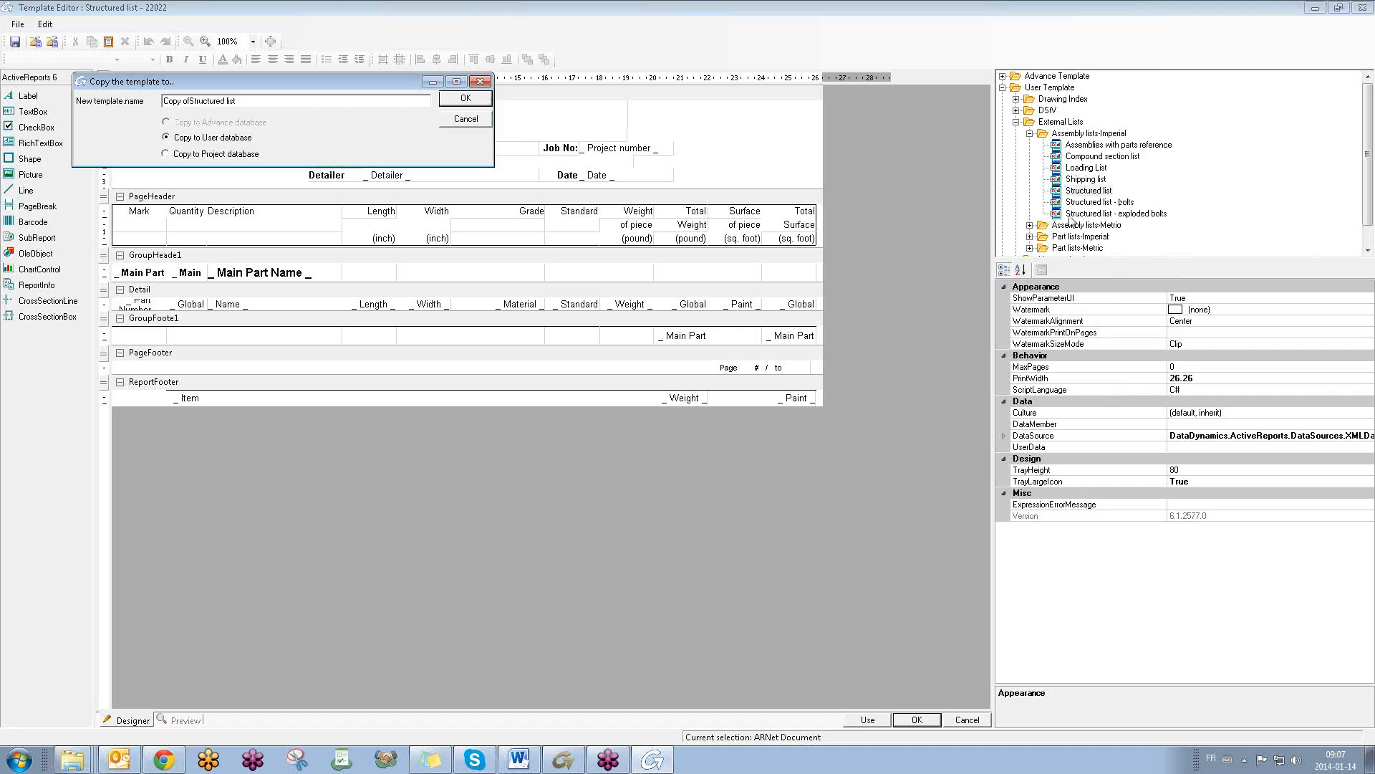
drag(189, 101, 90, 120)
text(1techno)
click(474, 100)
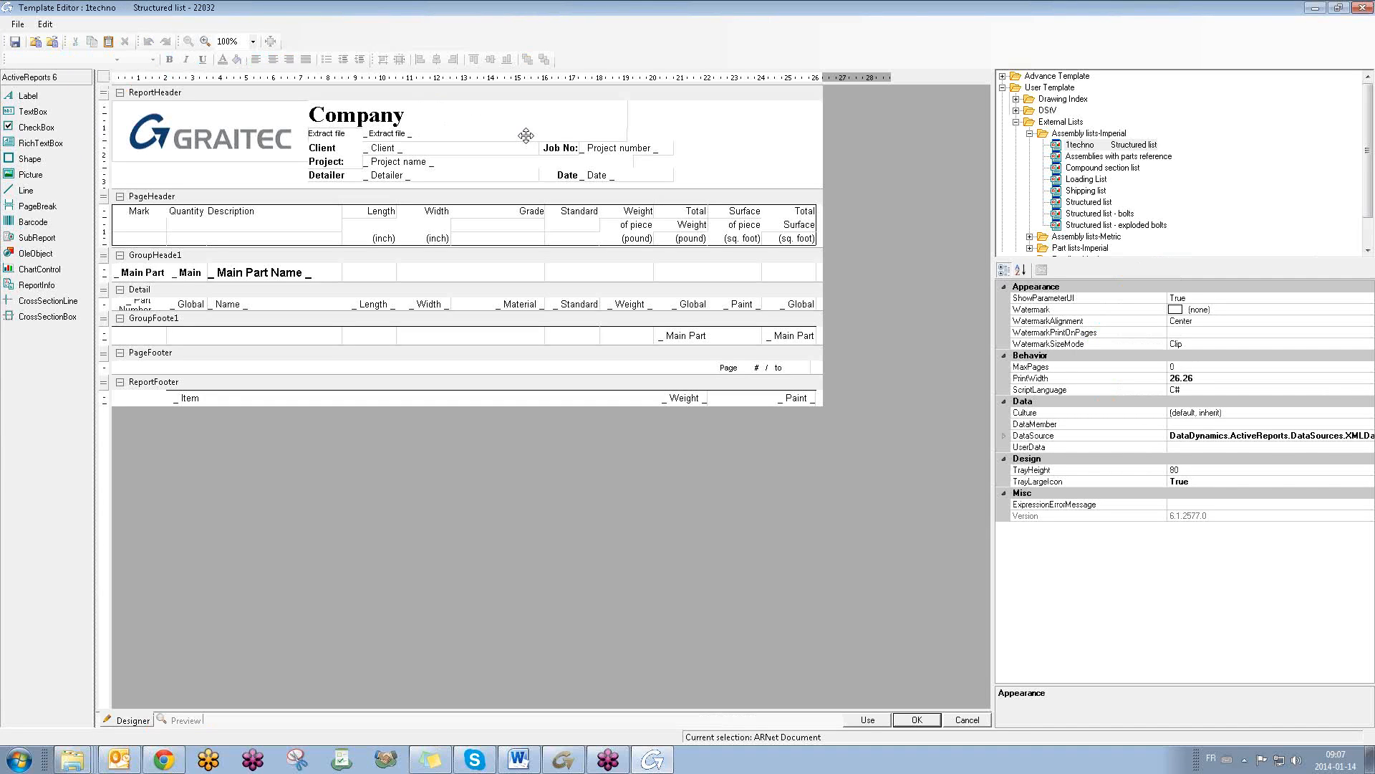
click(1081, 144)
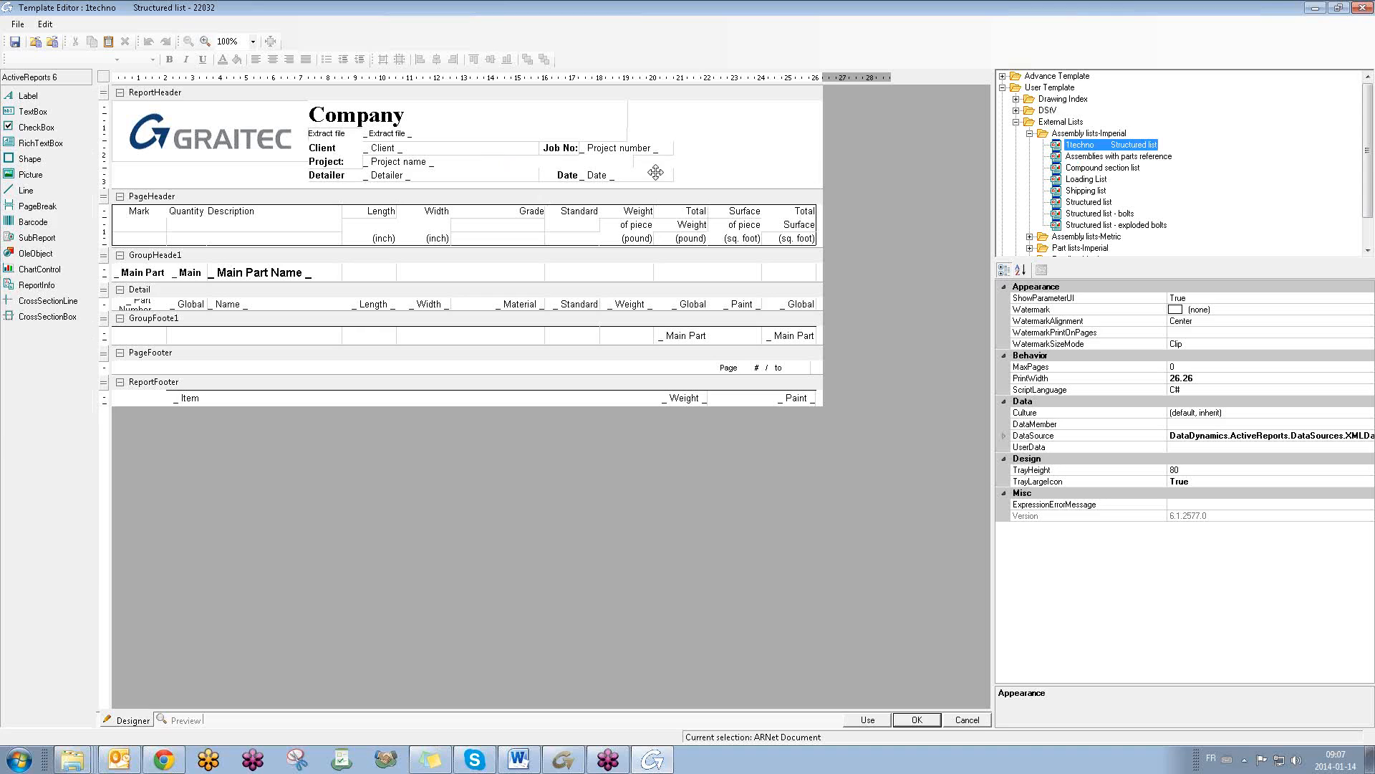
- Replace the GRAITEC logo in the report header with an image file from a folder on the Desktop
click(200, 141)
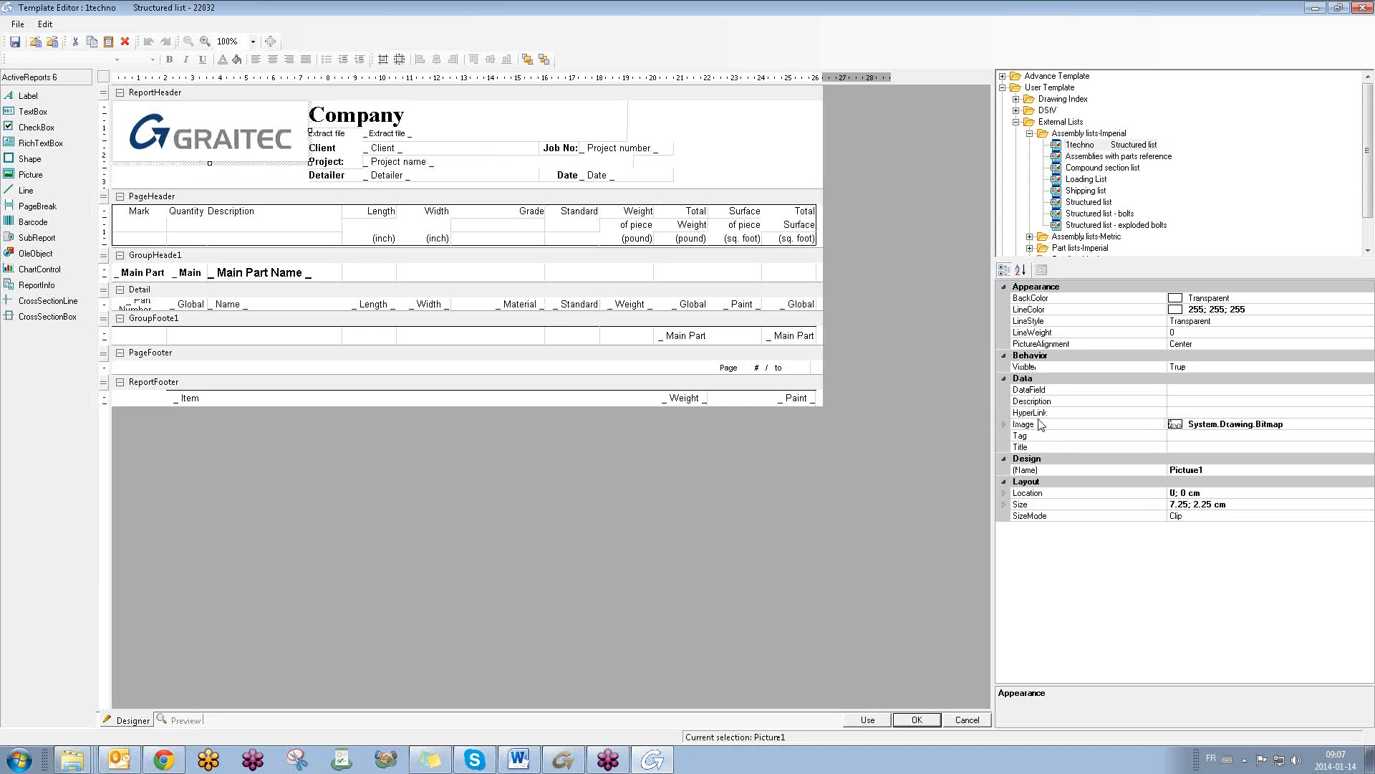
click(1304, 424)
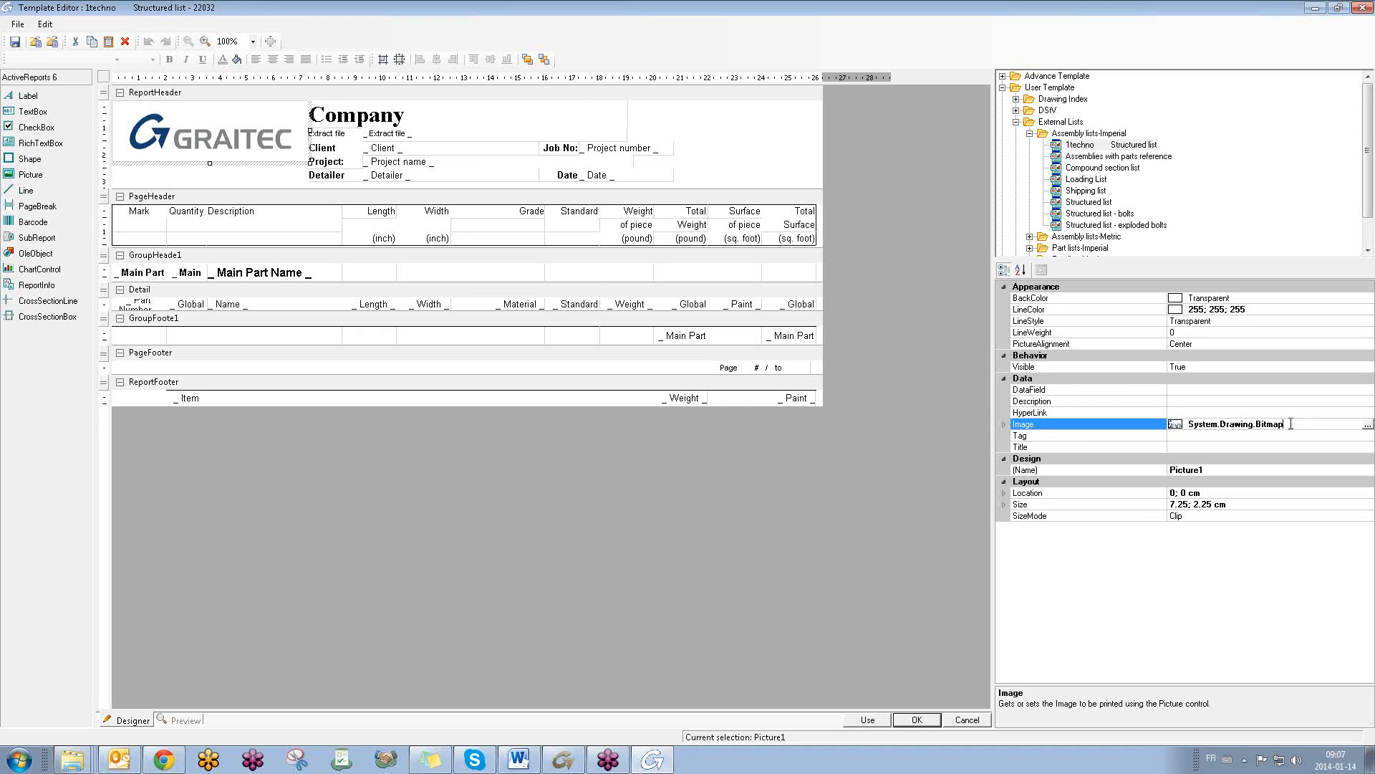
click(1367, 426)
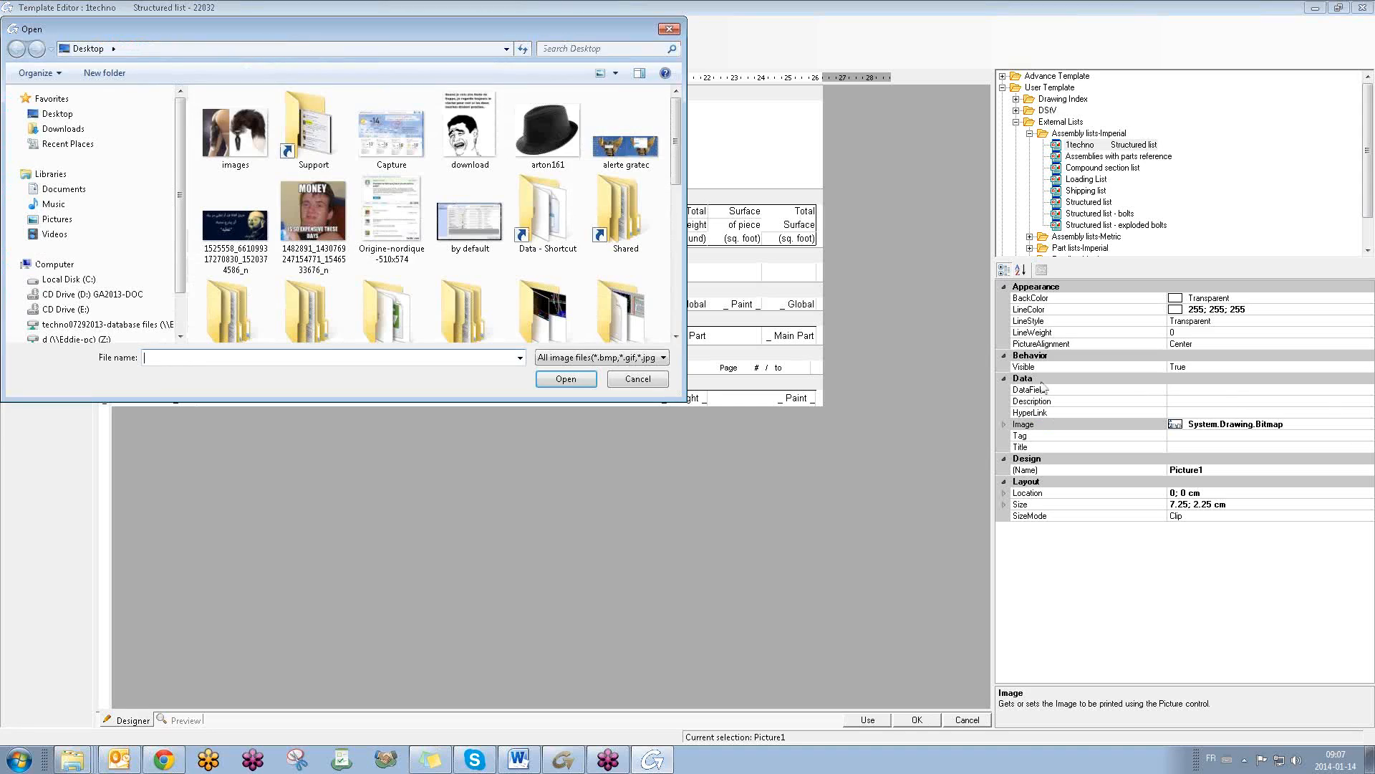
scroll(684, 147, down, 2)
drag(684, 147, 698, 184)
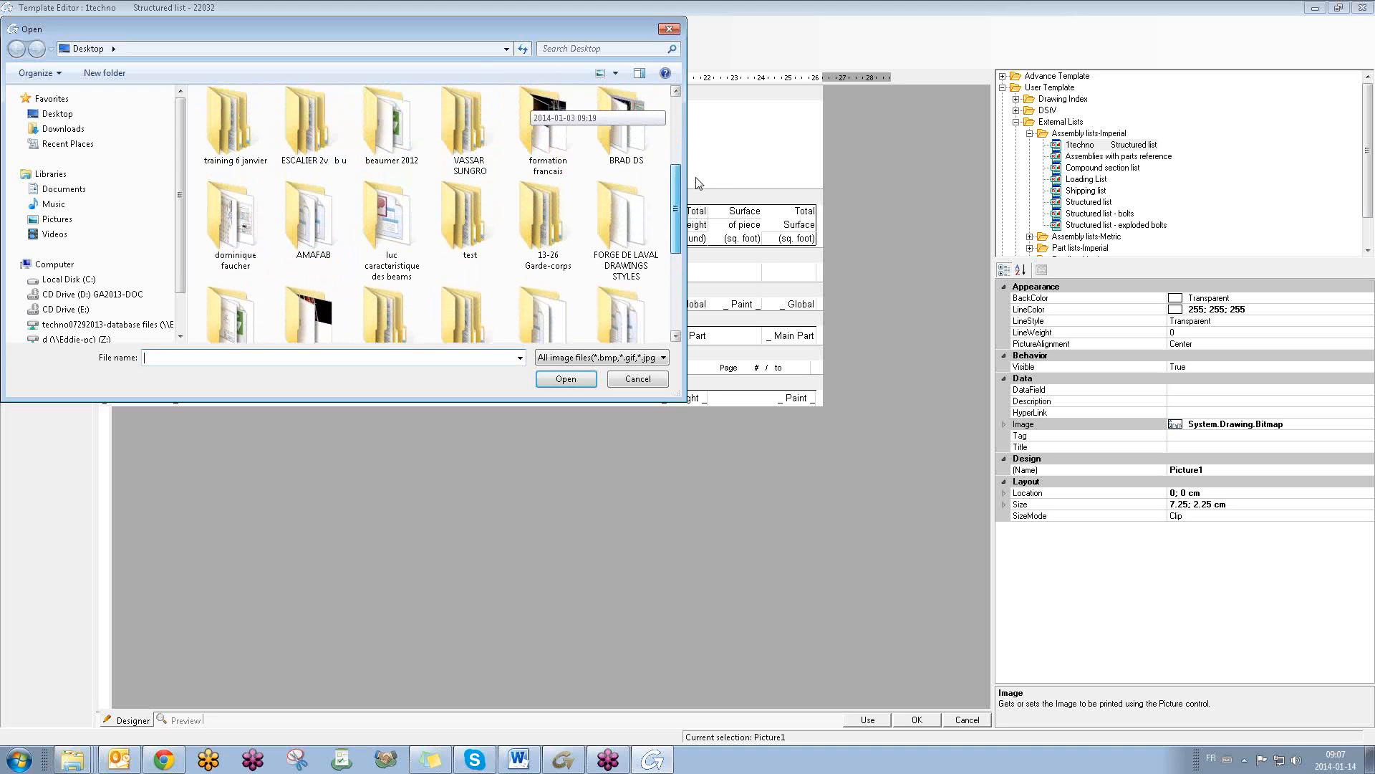
double_click(391, 129)
double_click(250, 189)
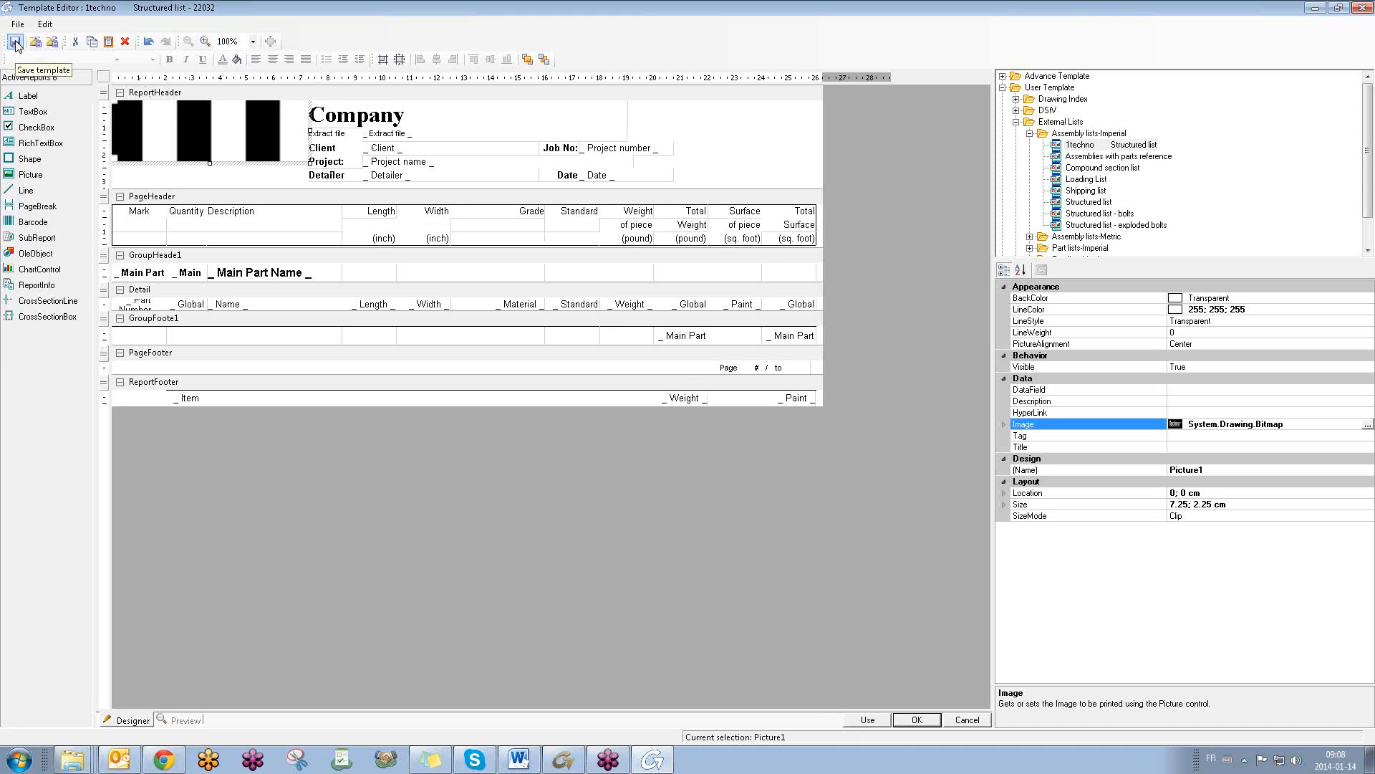
- Use the customized template to generate the structured list from the model extract Ext_2014_01_14_09-00-24.xml
click(872, 723)
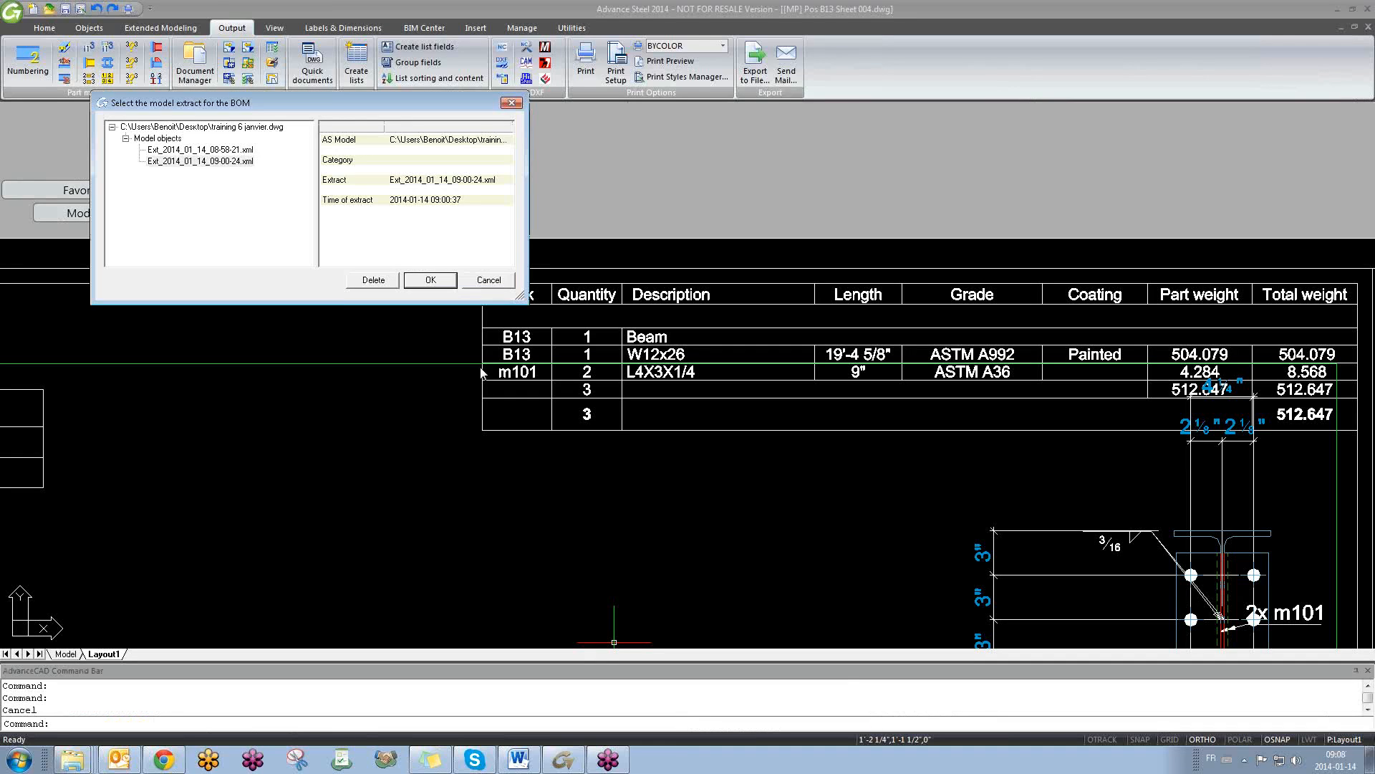
click(428, 280)
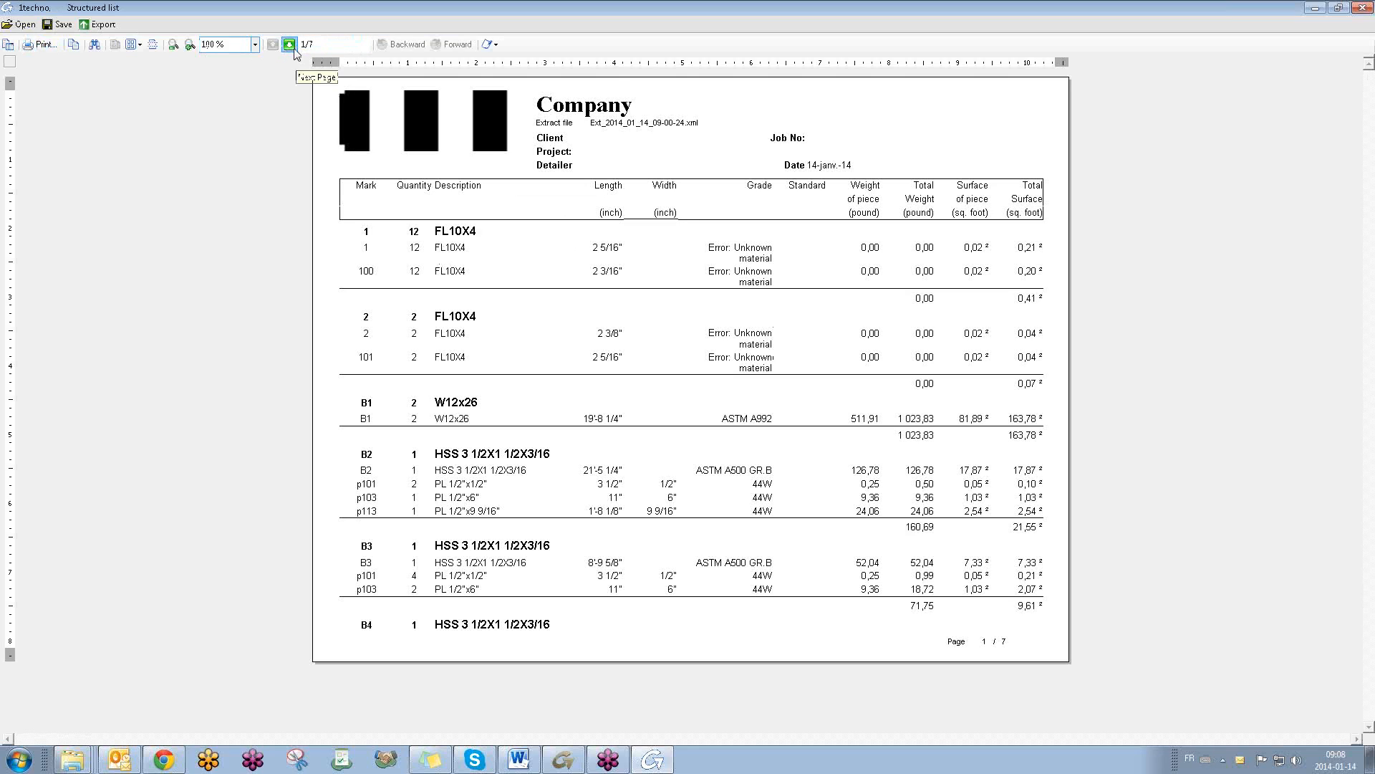
- Page through the generated structured list to its last page and back to the first, examining the assemblies and totals
click(289, 45)
click(289, 45)
click(289, 45)
click(293, 49)
click(293, 48)
click(294, 49)
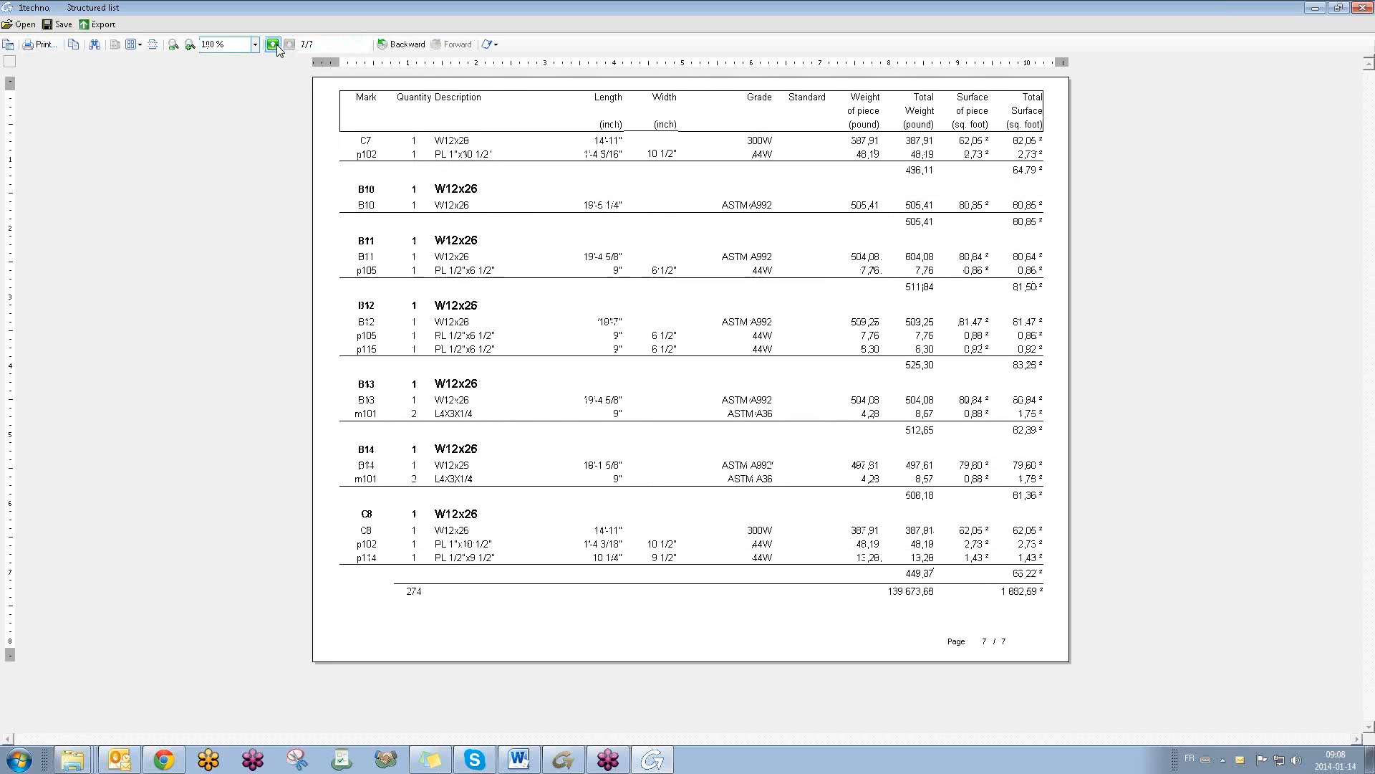
click(277, 46)
click(277, 46)
click(277, 45)
click(276, 45)
click(277, 46)
click(276, 46)
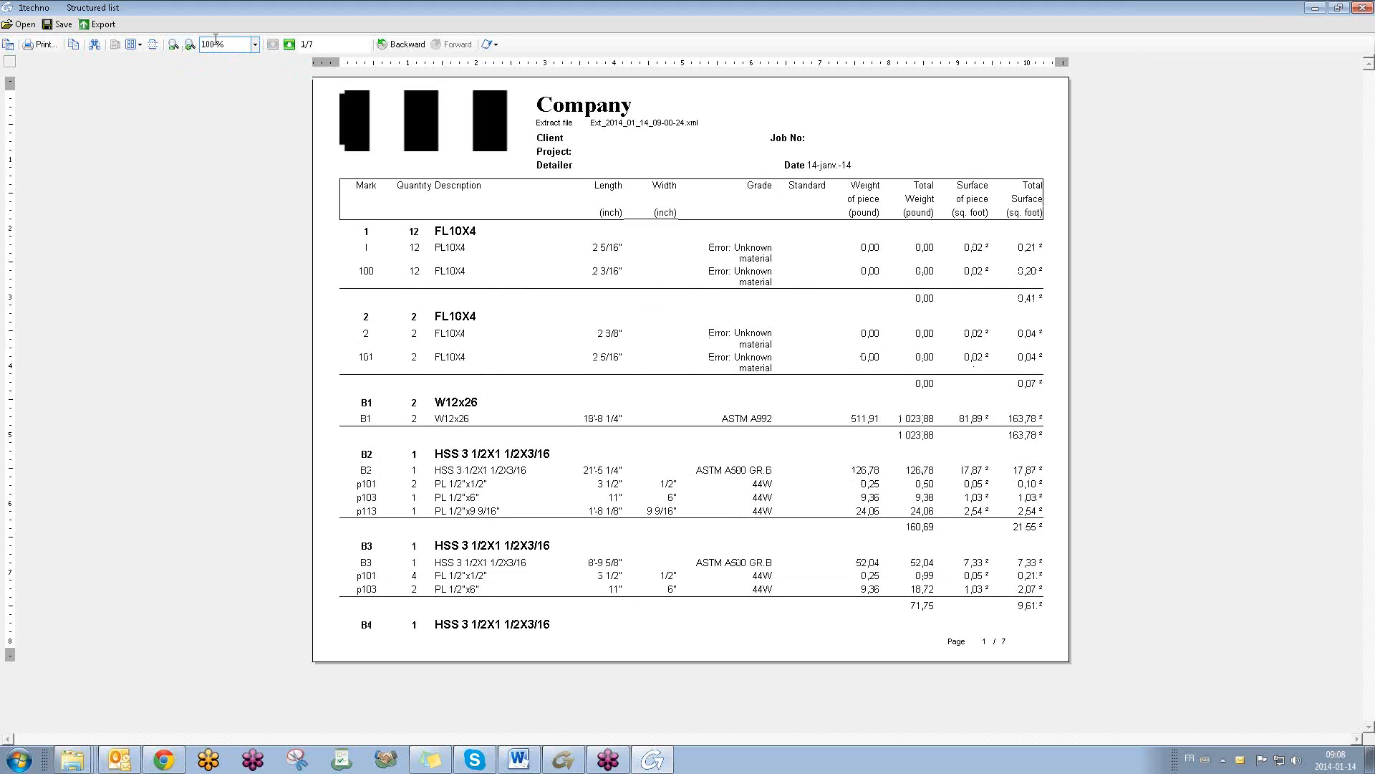
- Open the report export options and look through the available export file formats
click(94, 26)
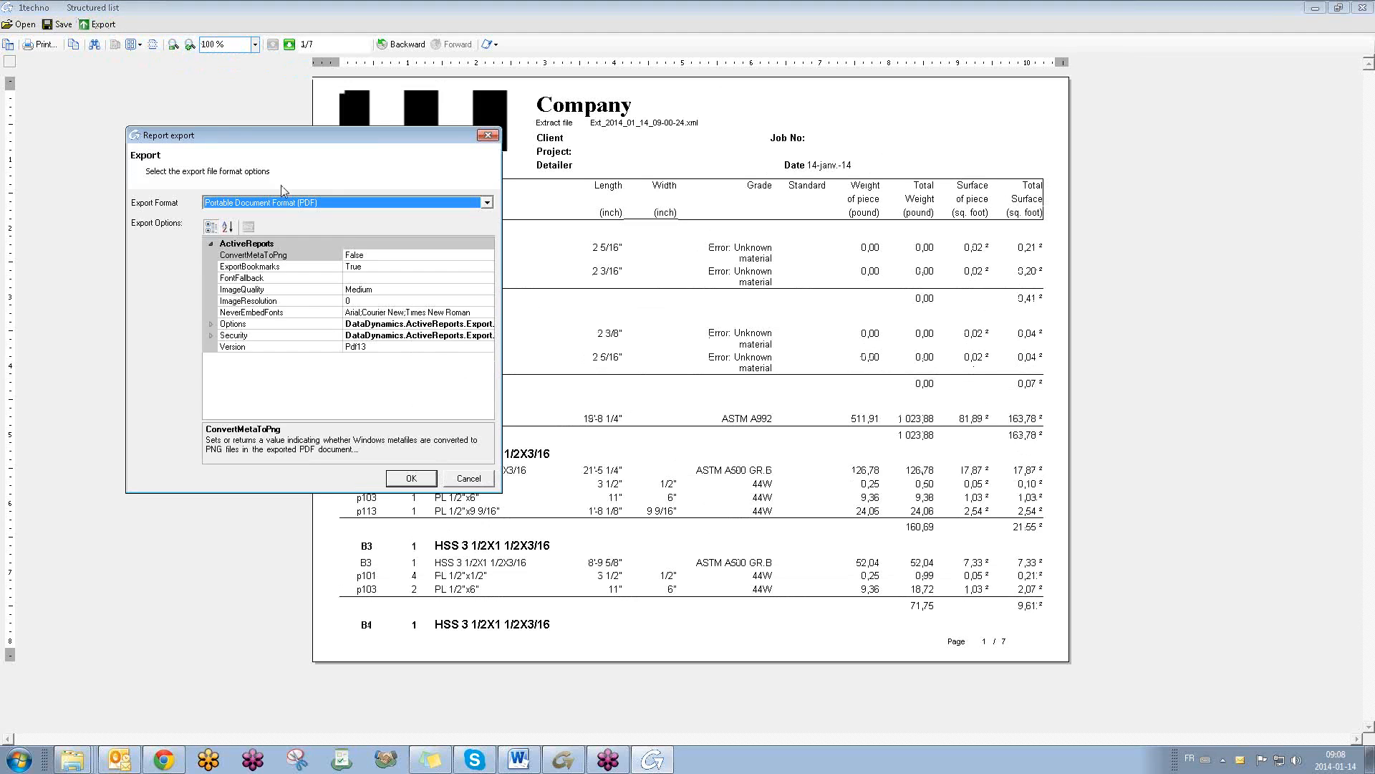
click(265, 206)
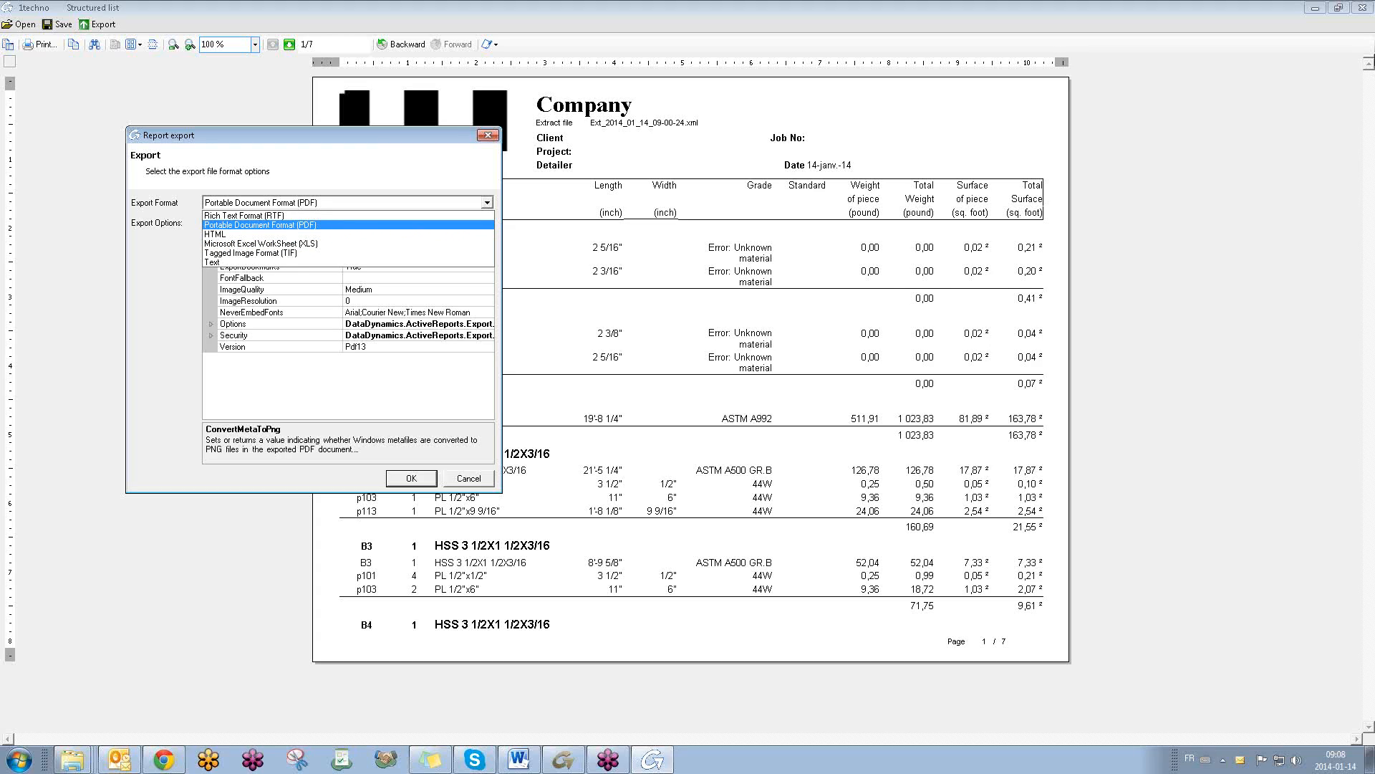
- Cancel the report export and close the structured list preview without saving the report
click(493, 137)
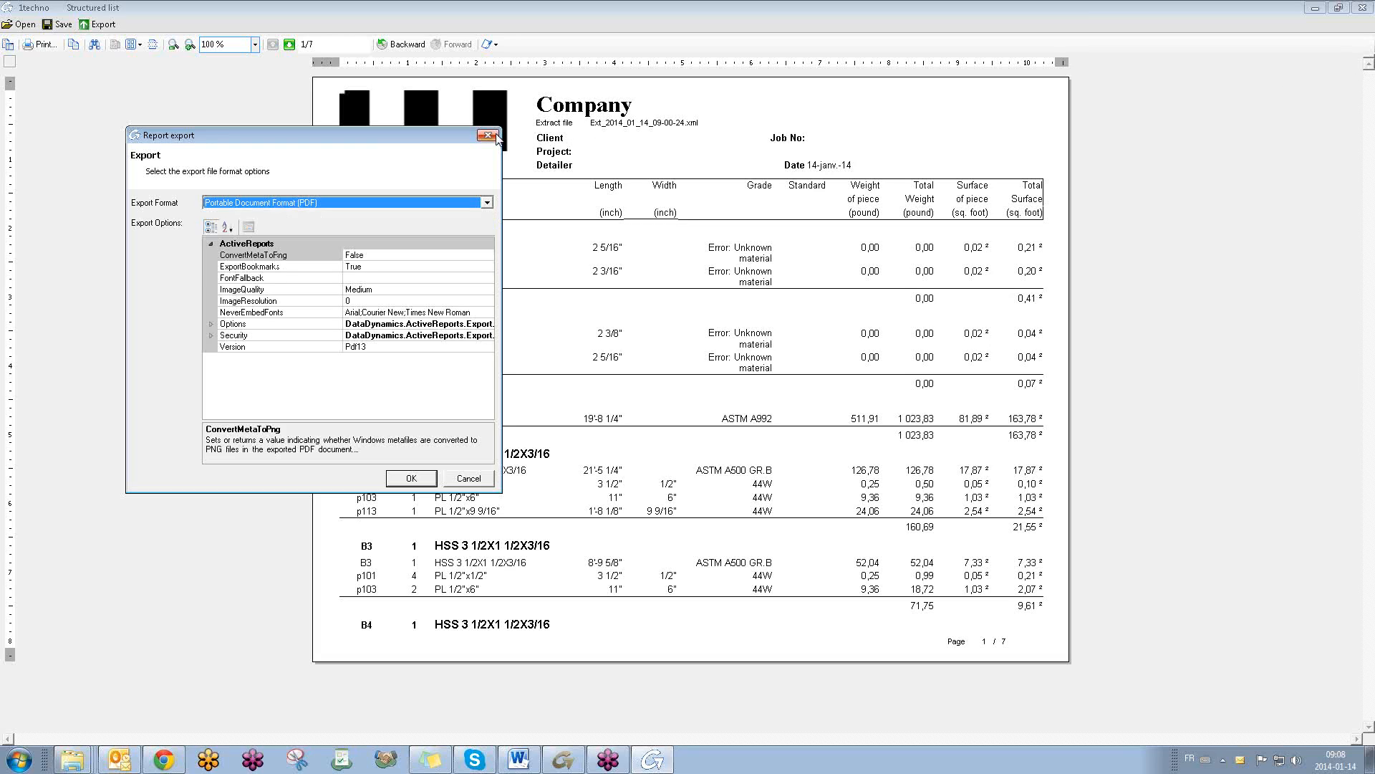
click(490, 136)
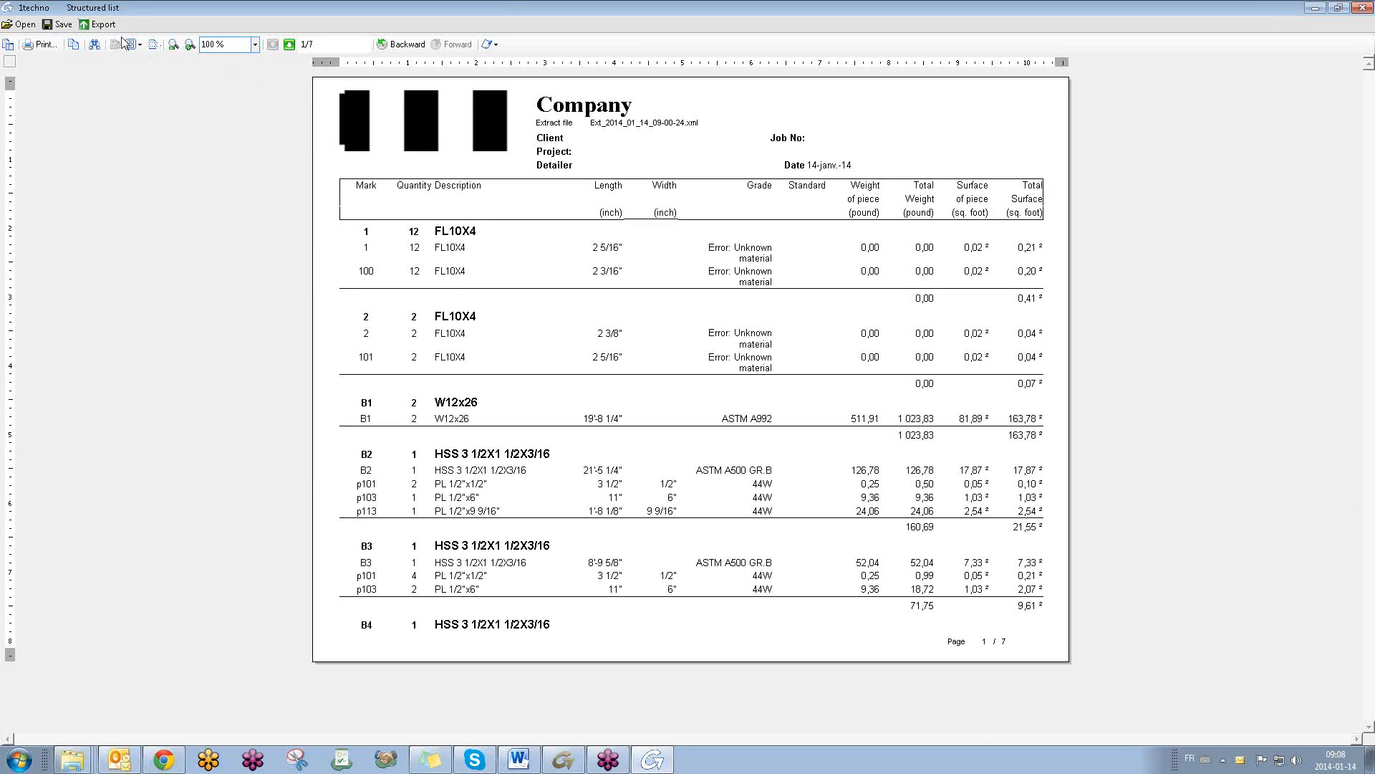
click(98, 25)
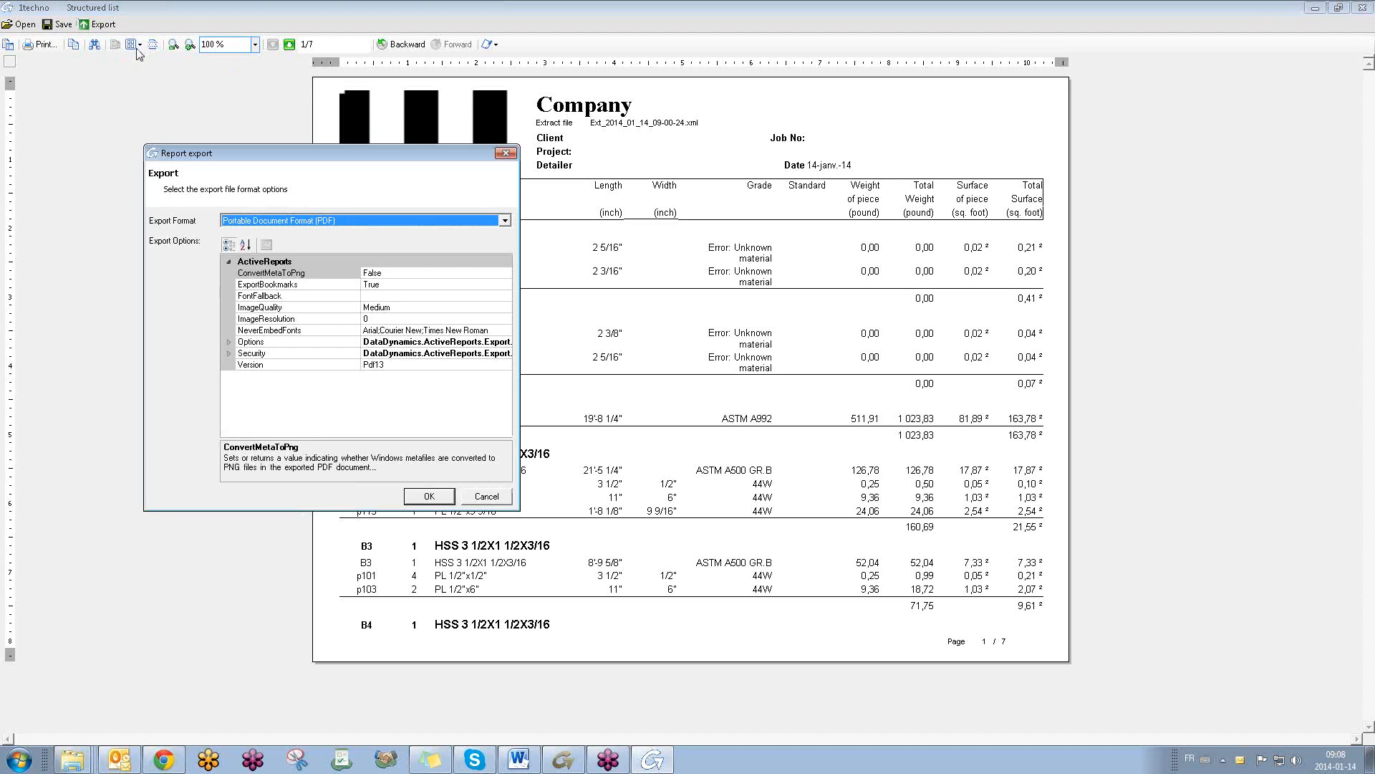
click(505, 153)
click(1363, 8)
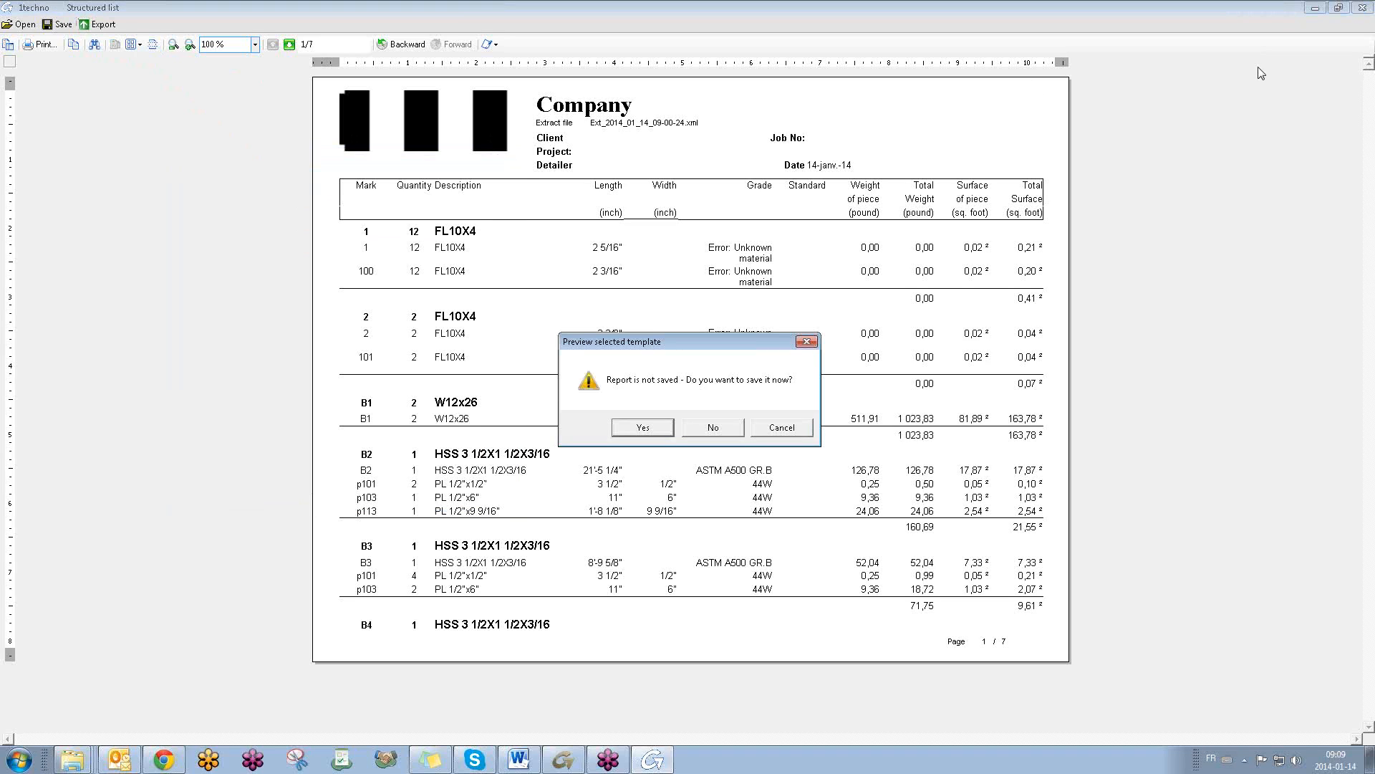
click(702, 429)
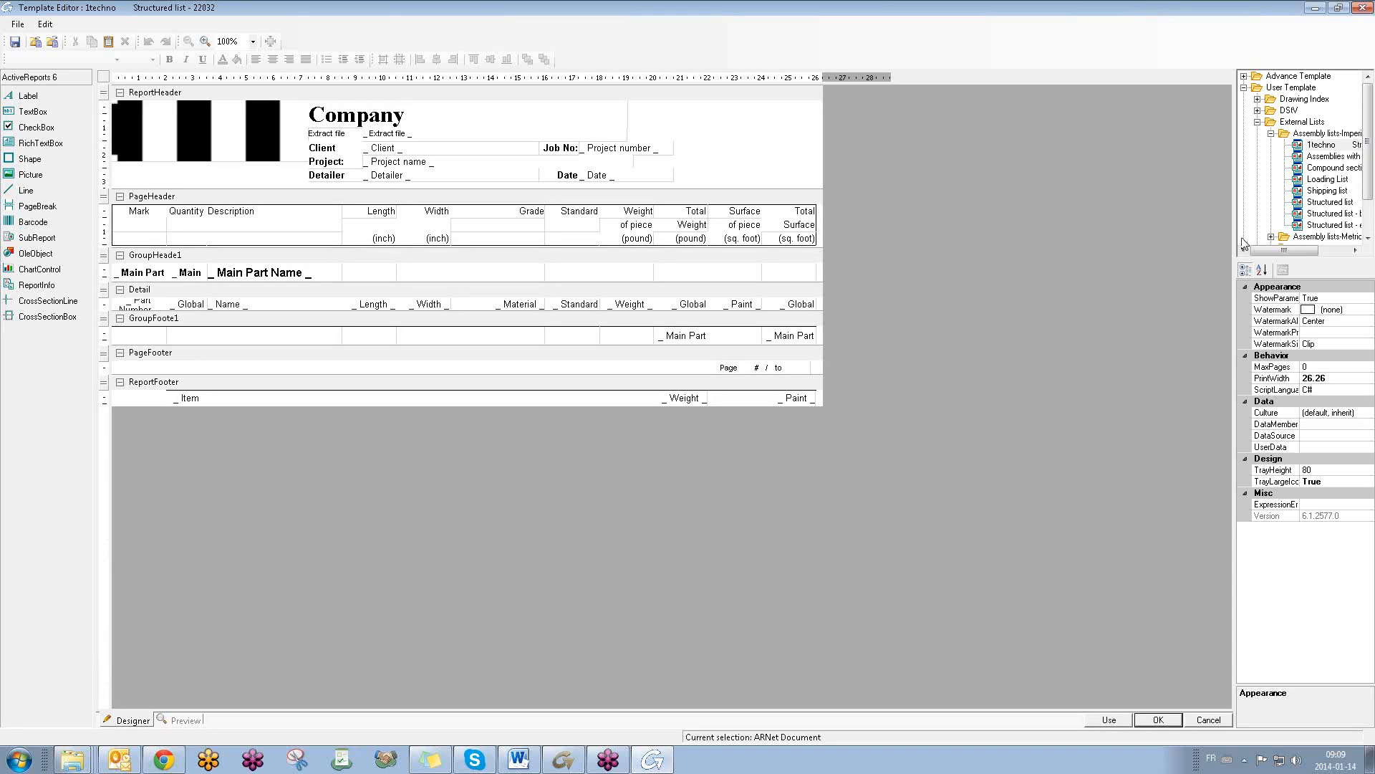
- Widen the template tree and use the 1techno Structured list template from Assembly lists-Imperial to generate the report
drag(1235, 229, 1019, 229)
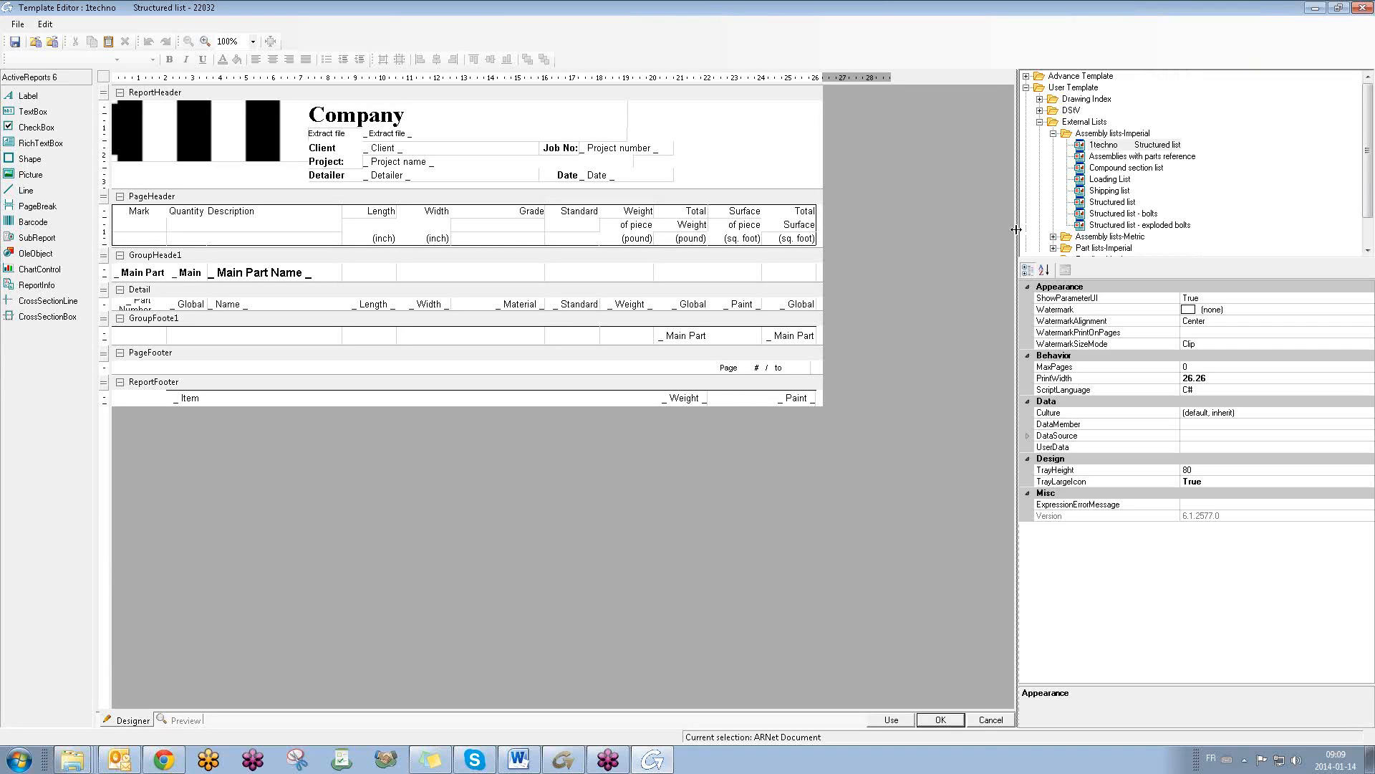
click(1120, 147)
click(890, 720)
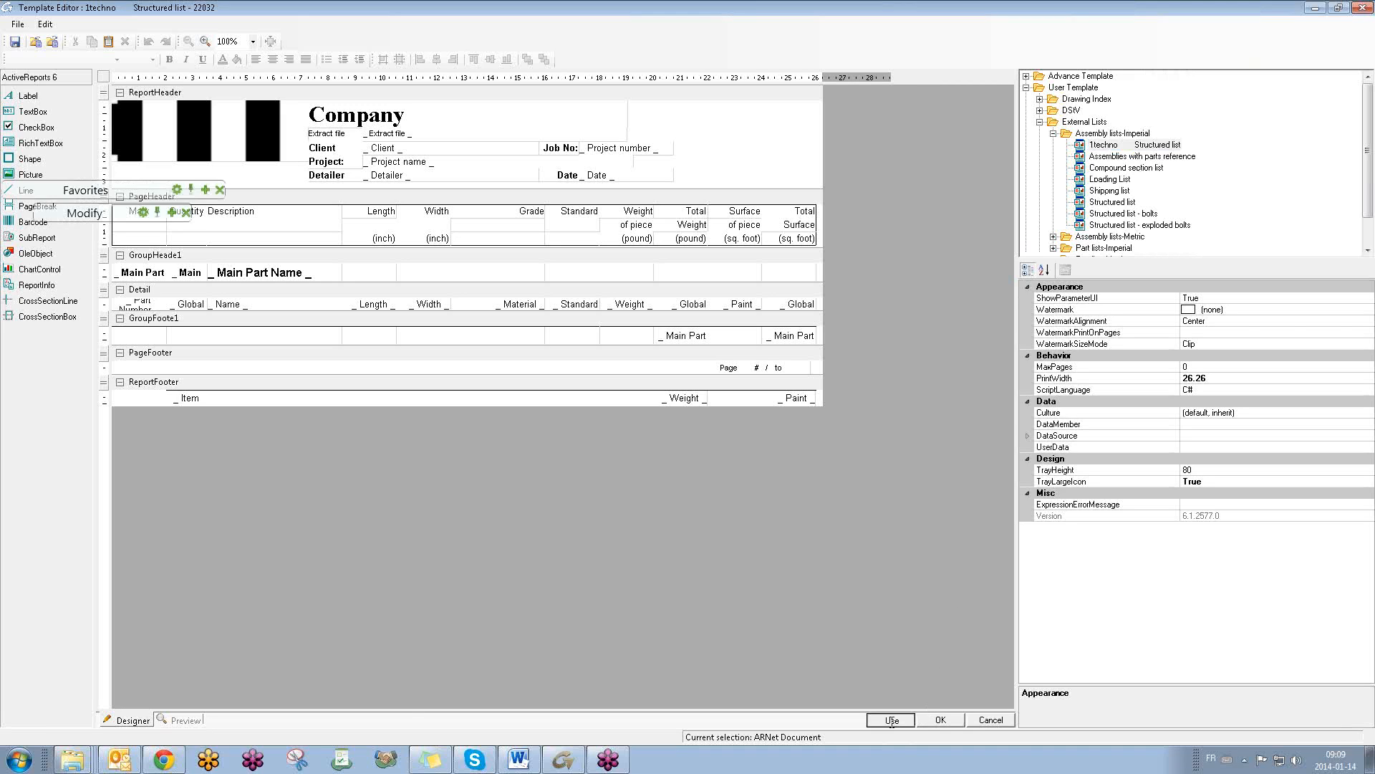
click(520, 370)
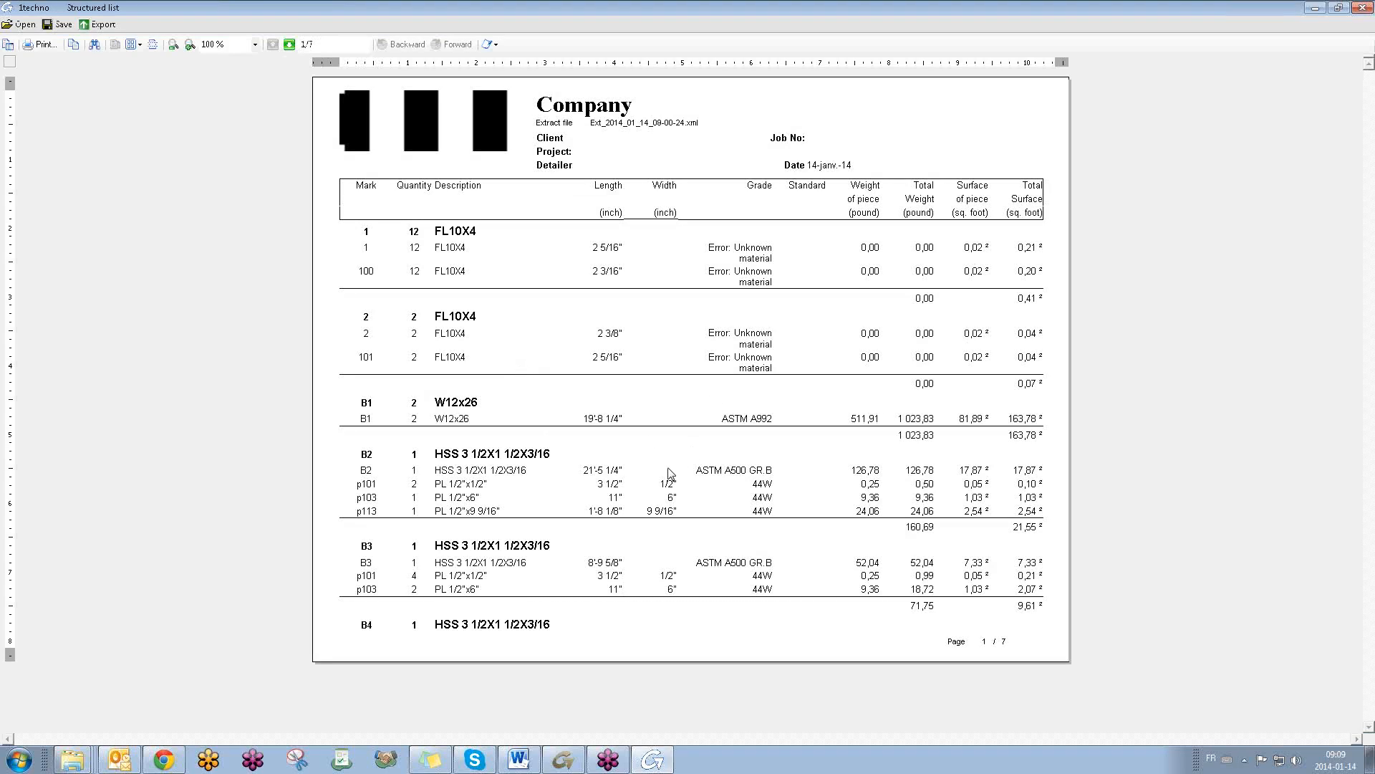
- Check the report pages up to page 5 and export the structured list to the Desktop in Portable Document Format (PDF)
click(290, 45)
click(289, 44)
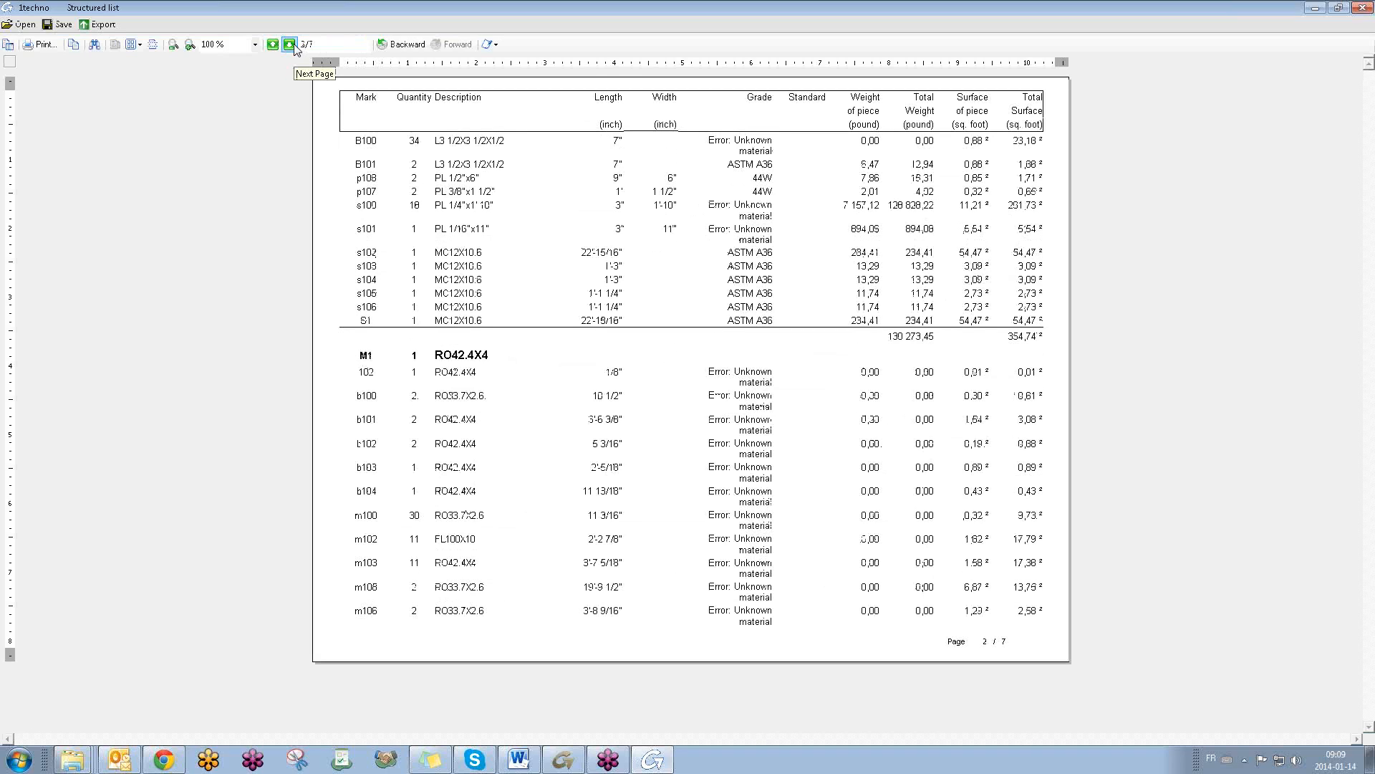
click(289, 45)
click(290, 44)
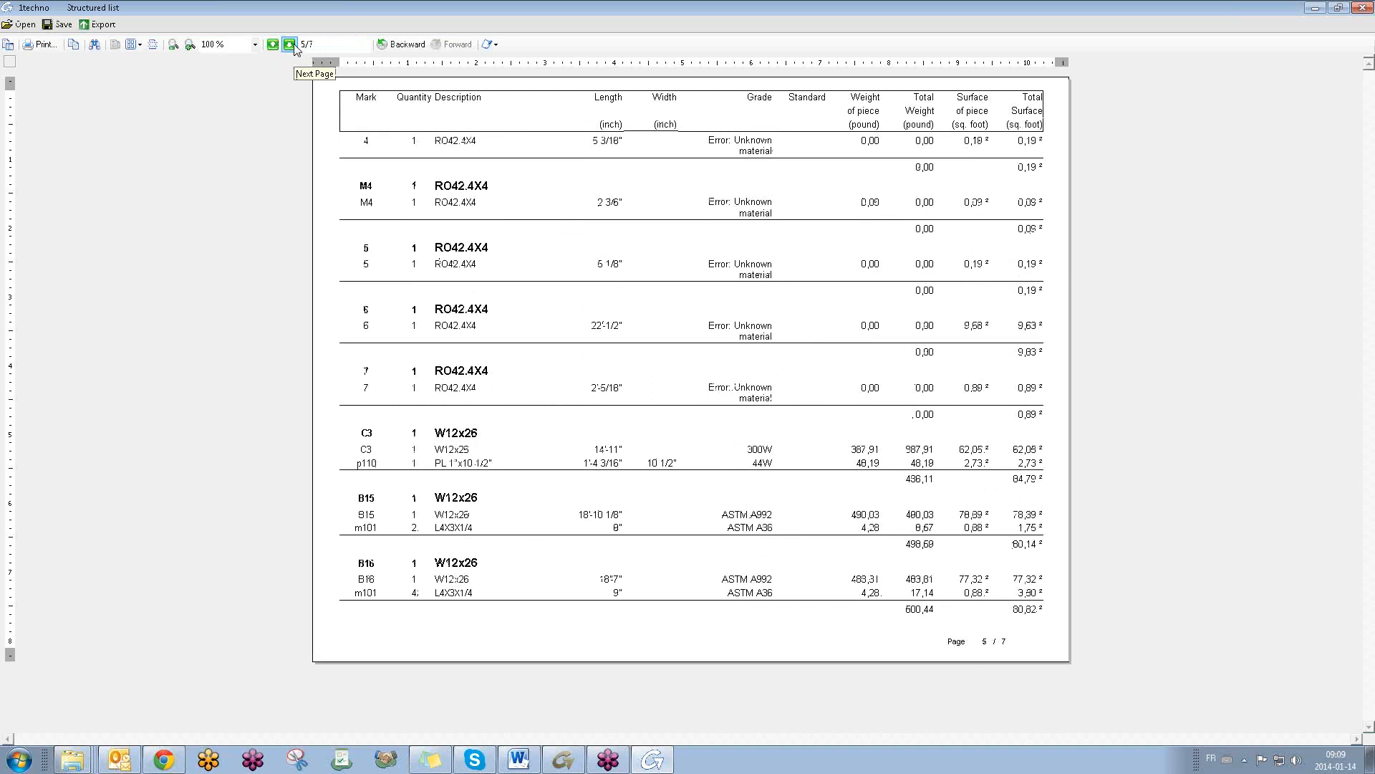
click(102, 25)
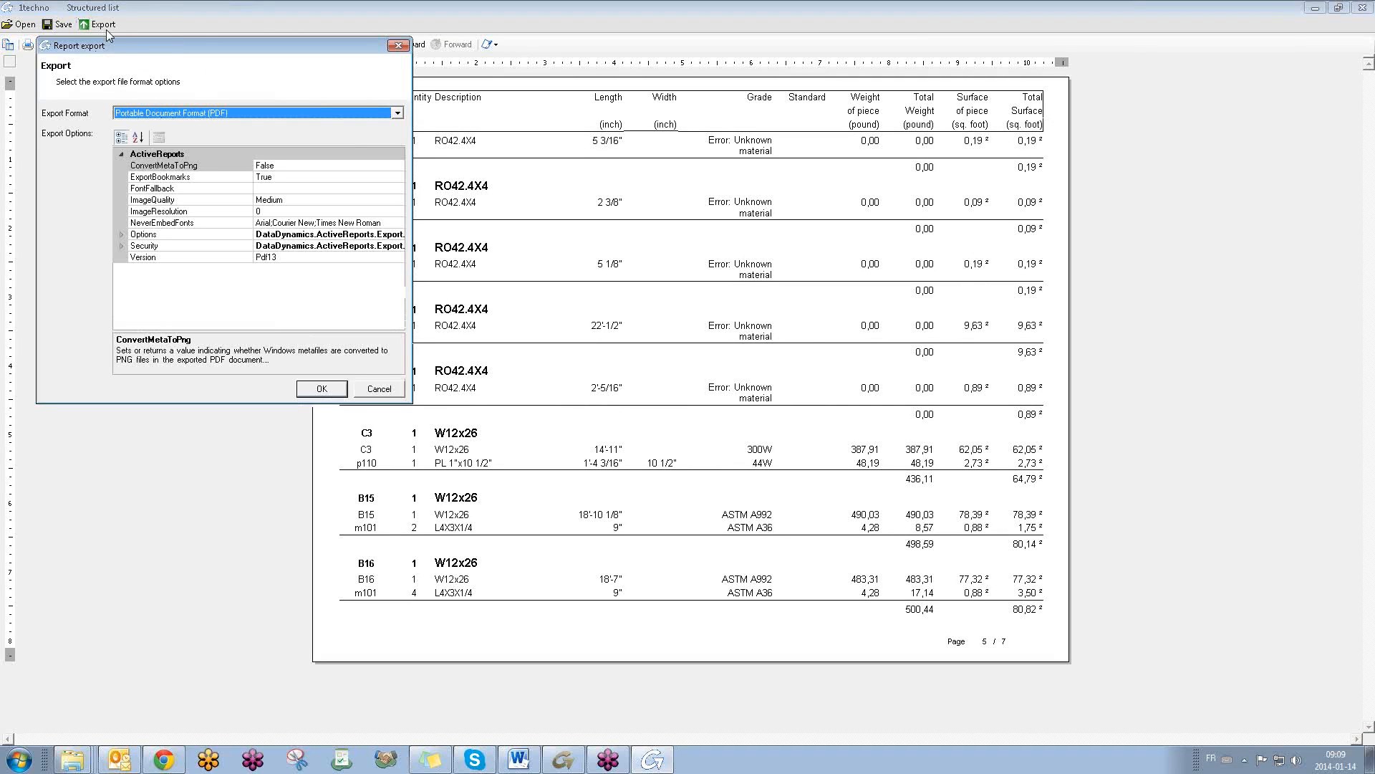
click(244, 115)
click(242, 113)
click(328, 392)
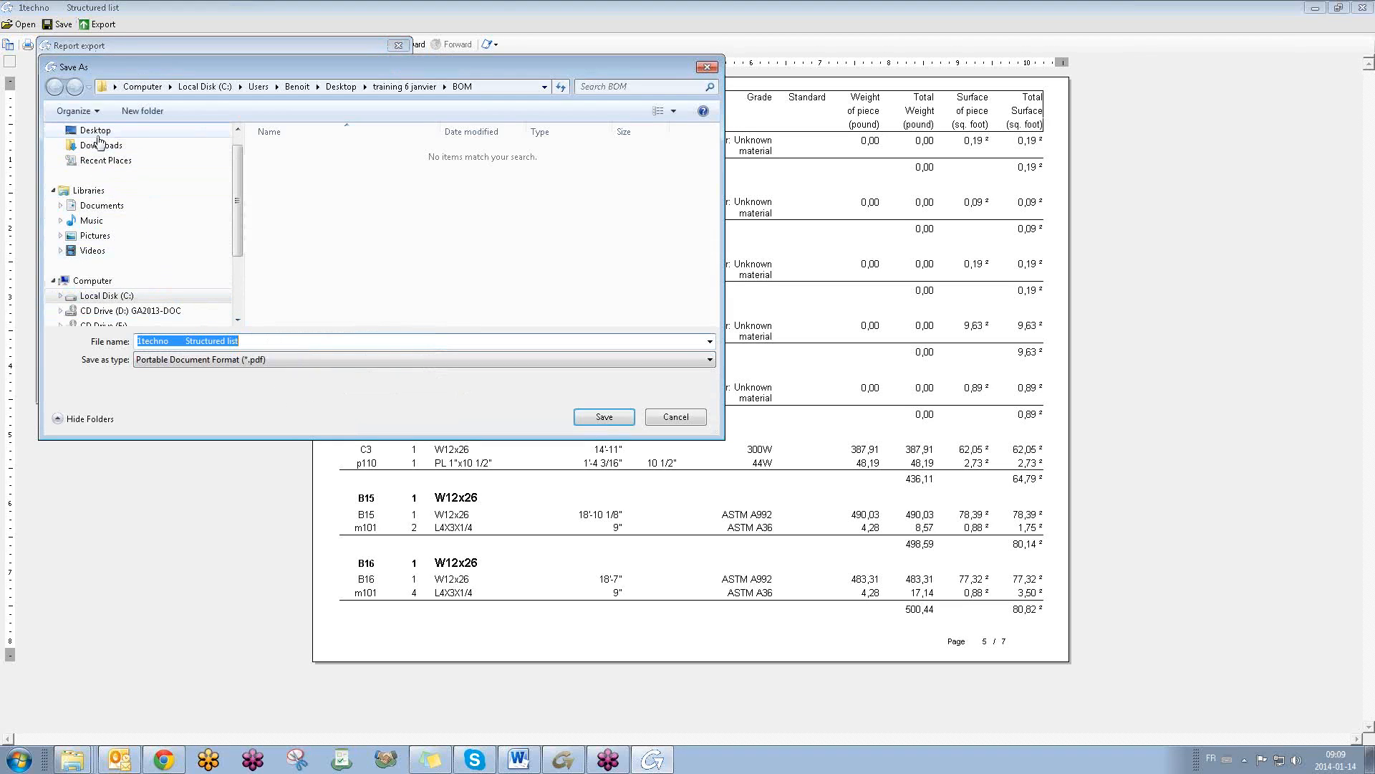
click(97, 132)
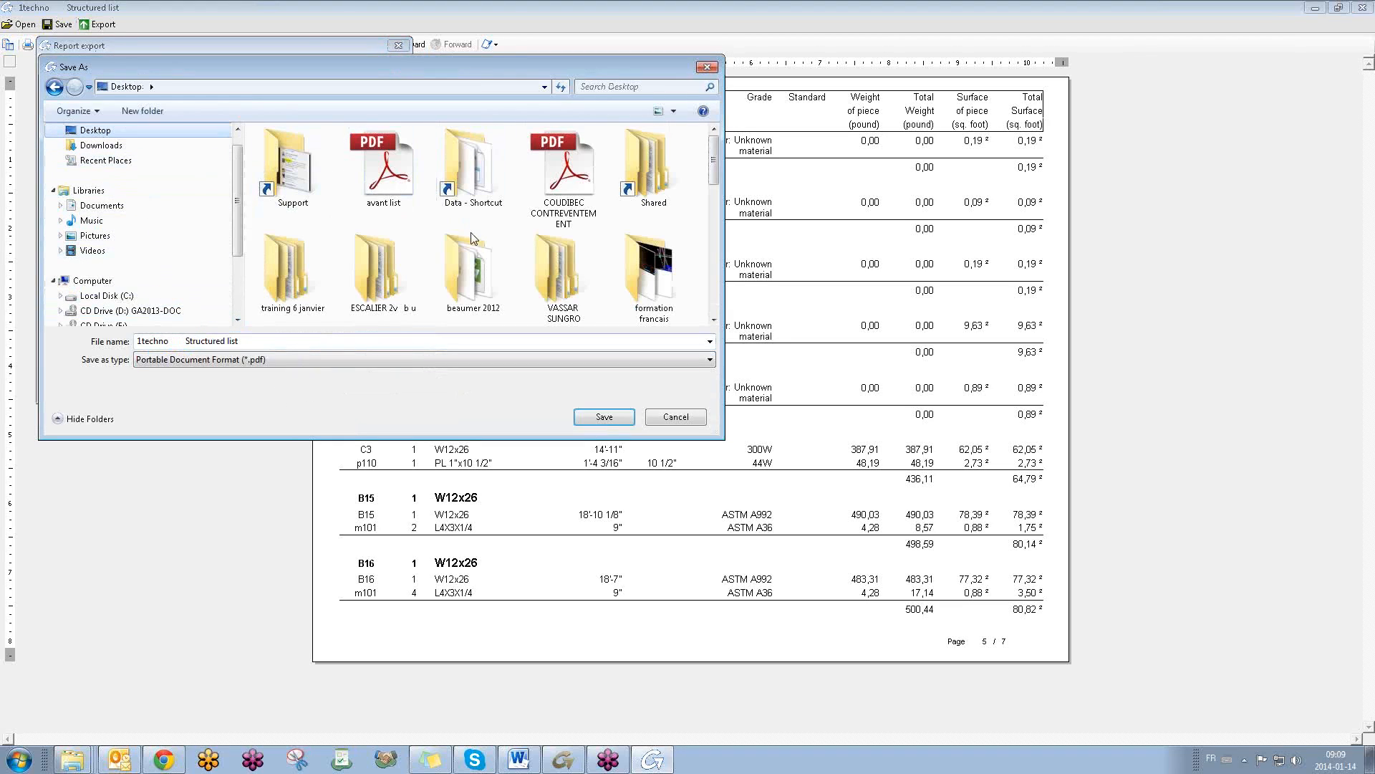
click(605, 417)
click(278, 361)
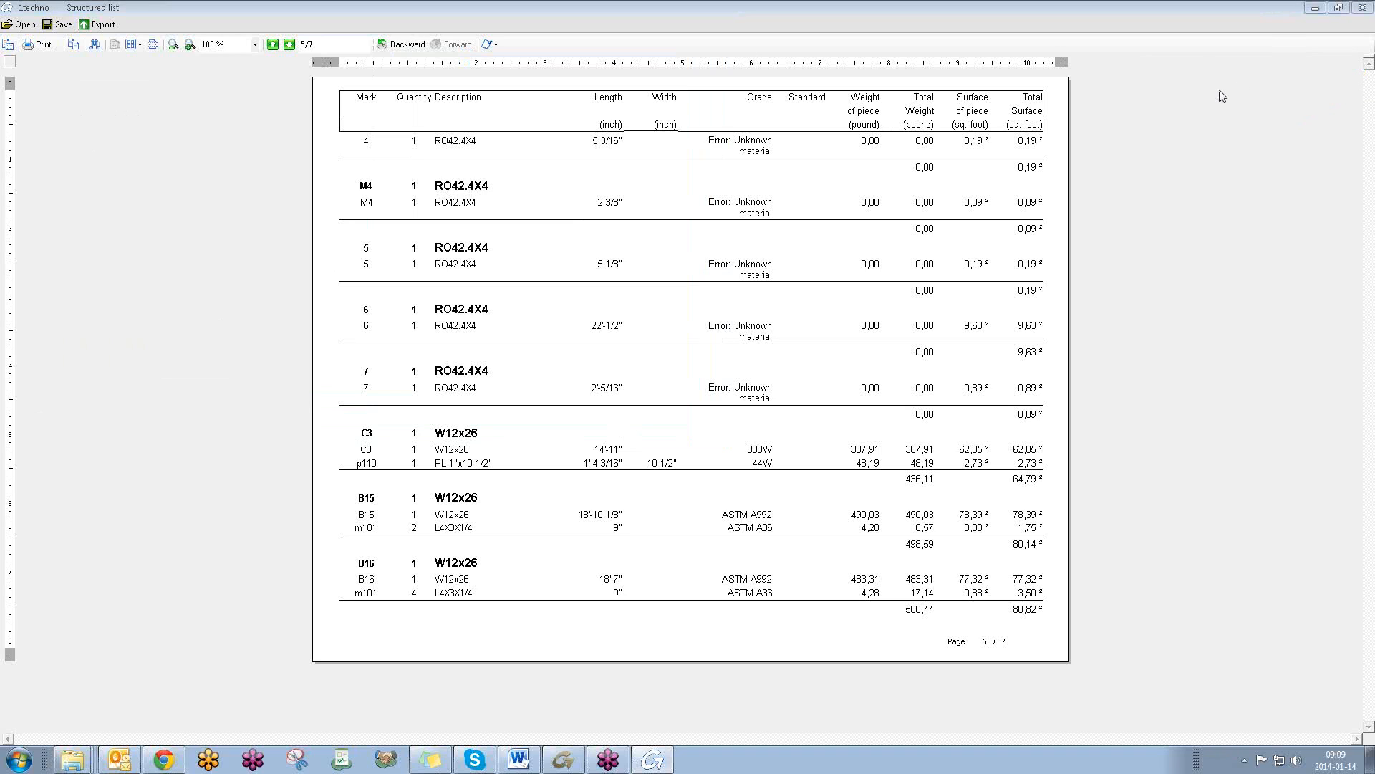
- Show the desktop and move the exported 1techno Structured list PDF to the free spot beside the Word documents
key(super+d)
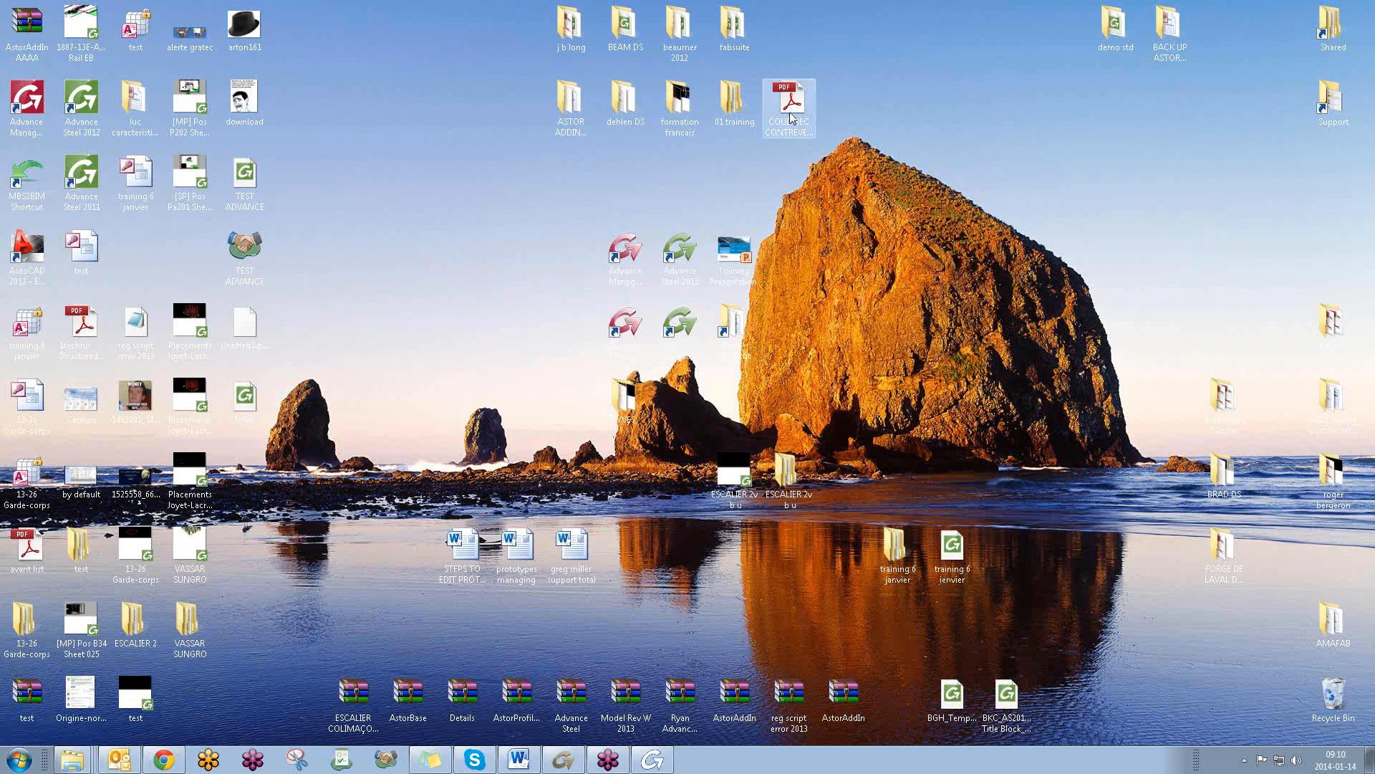
click(84, 317)
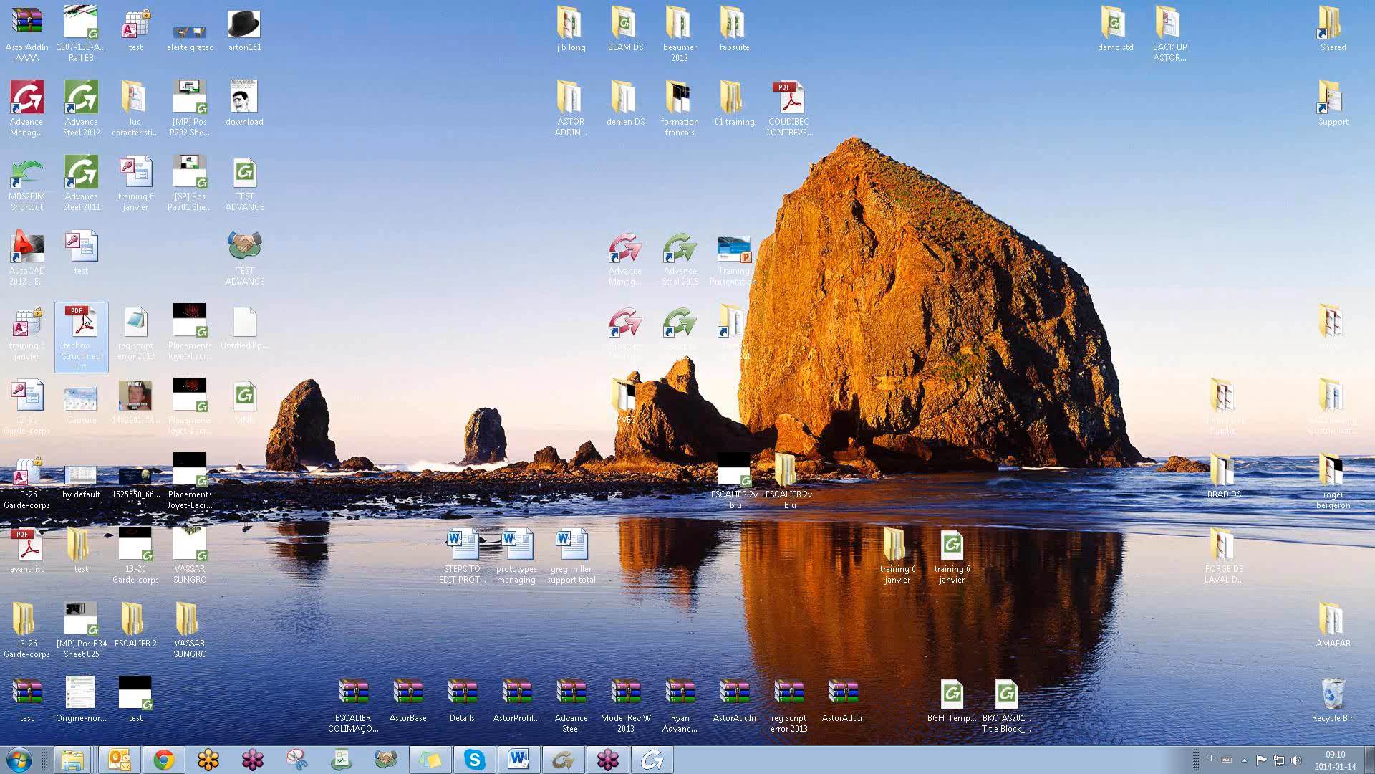
drag(84, 318, 673, 531)
- Open the exported Structured list PDF in Adobe Reader, review its pages, and minimize it
double_click(661, 541)
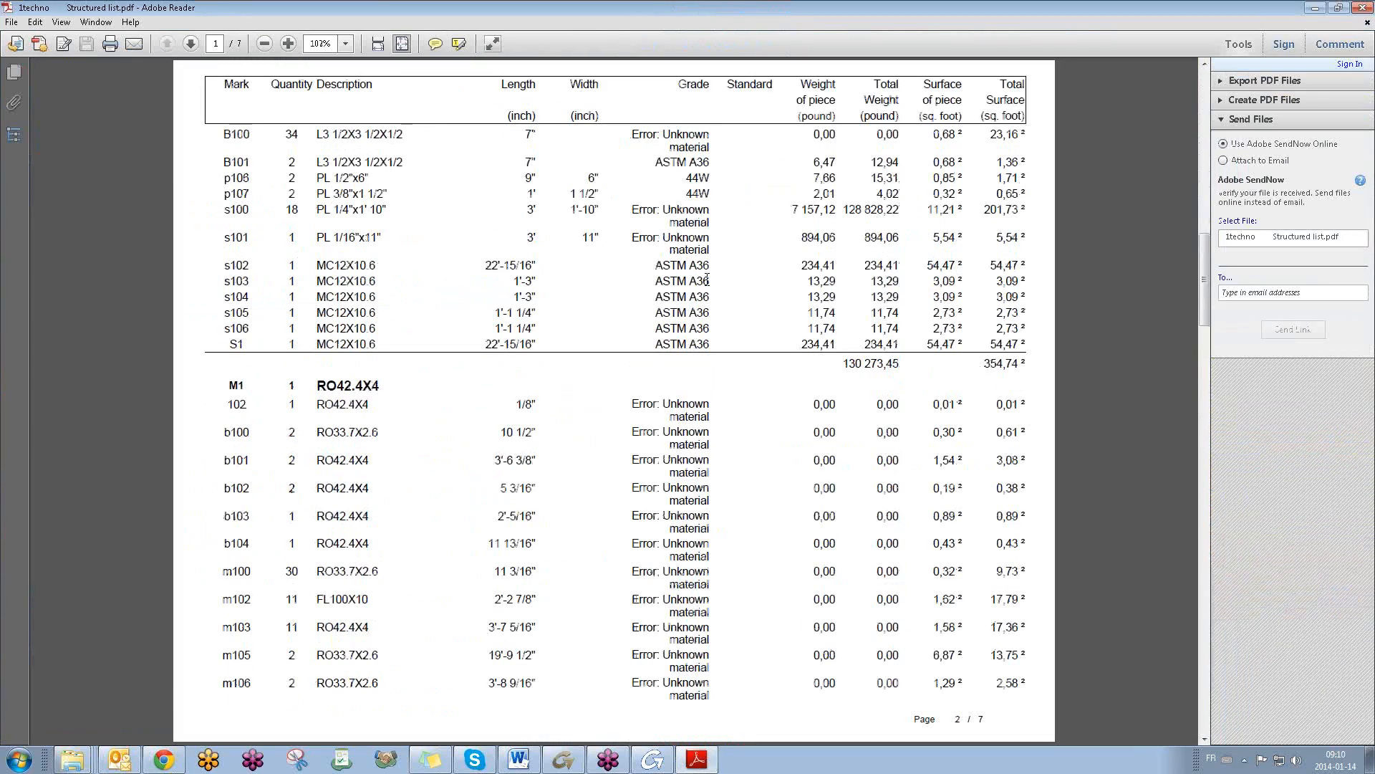
scroll(707, 278, down, 5)
scroll(707, 279, down, 20)
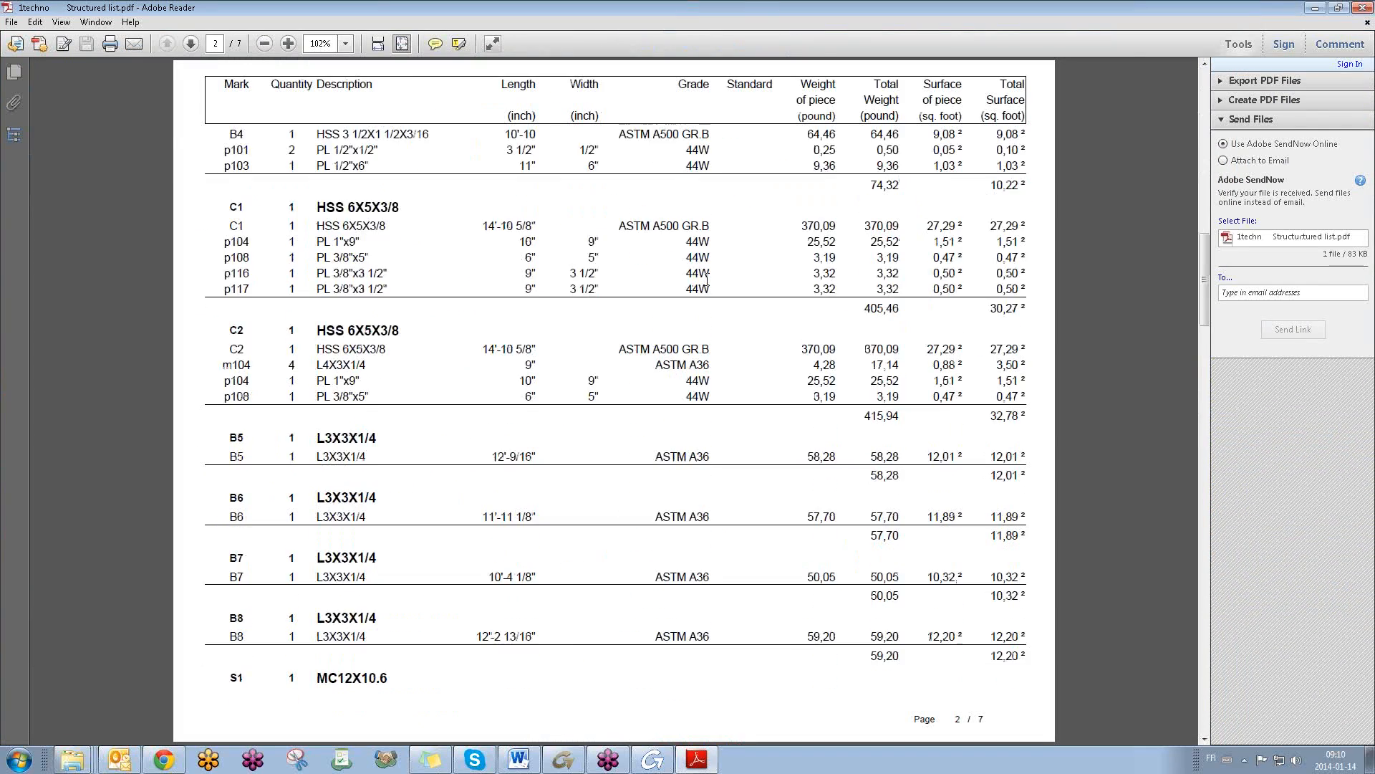
scroll(707, 278, up, 20)
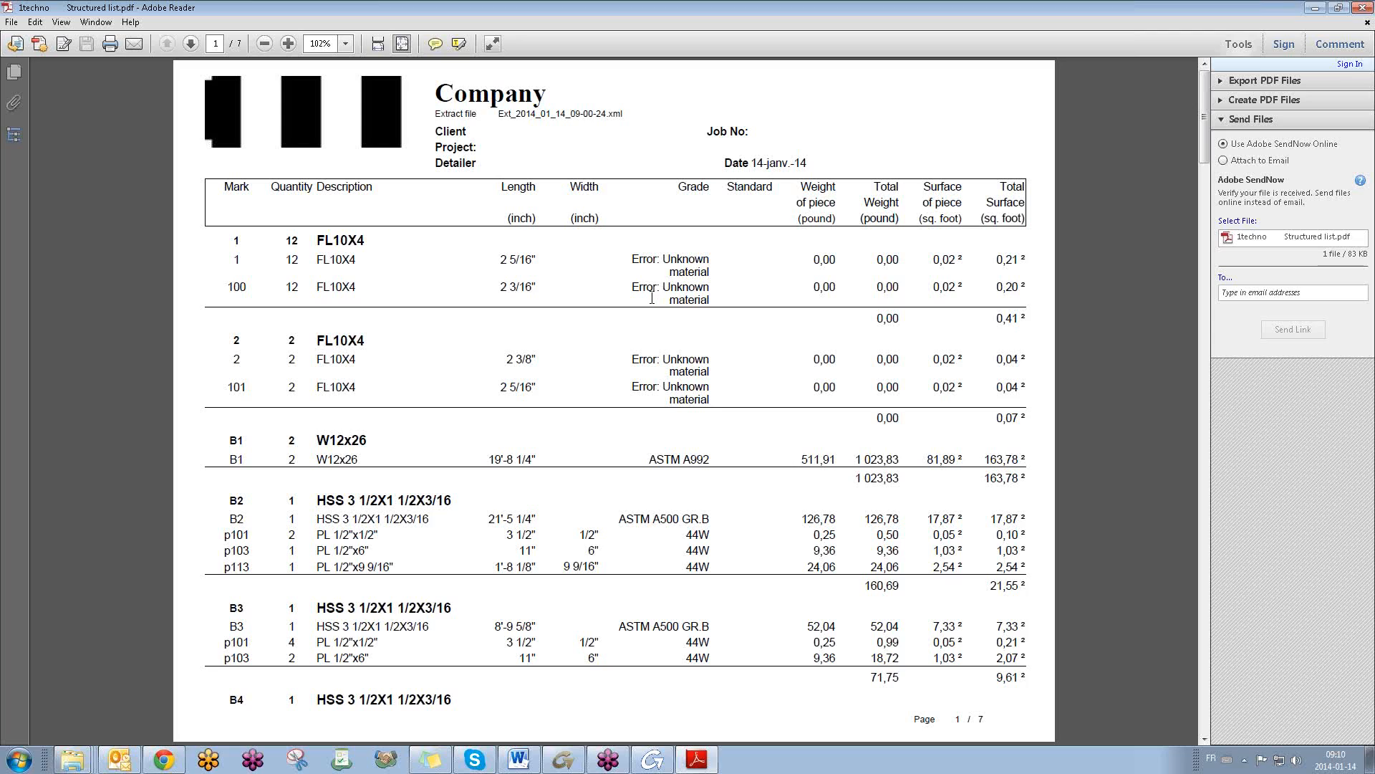
click(1266, 234)
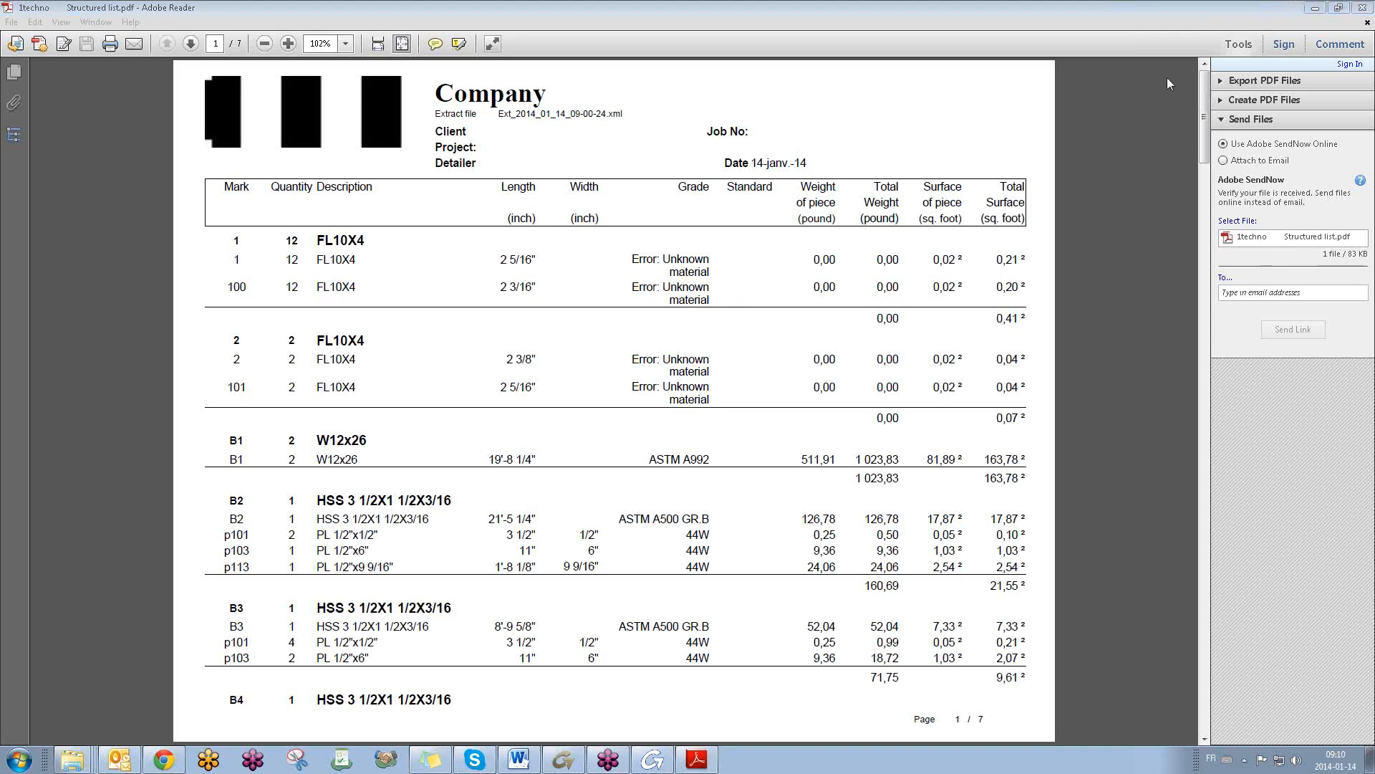
click(1314, 8)
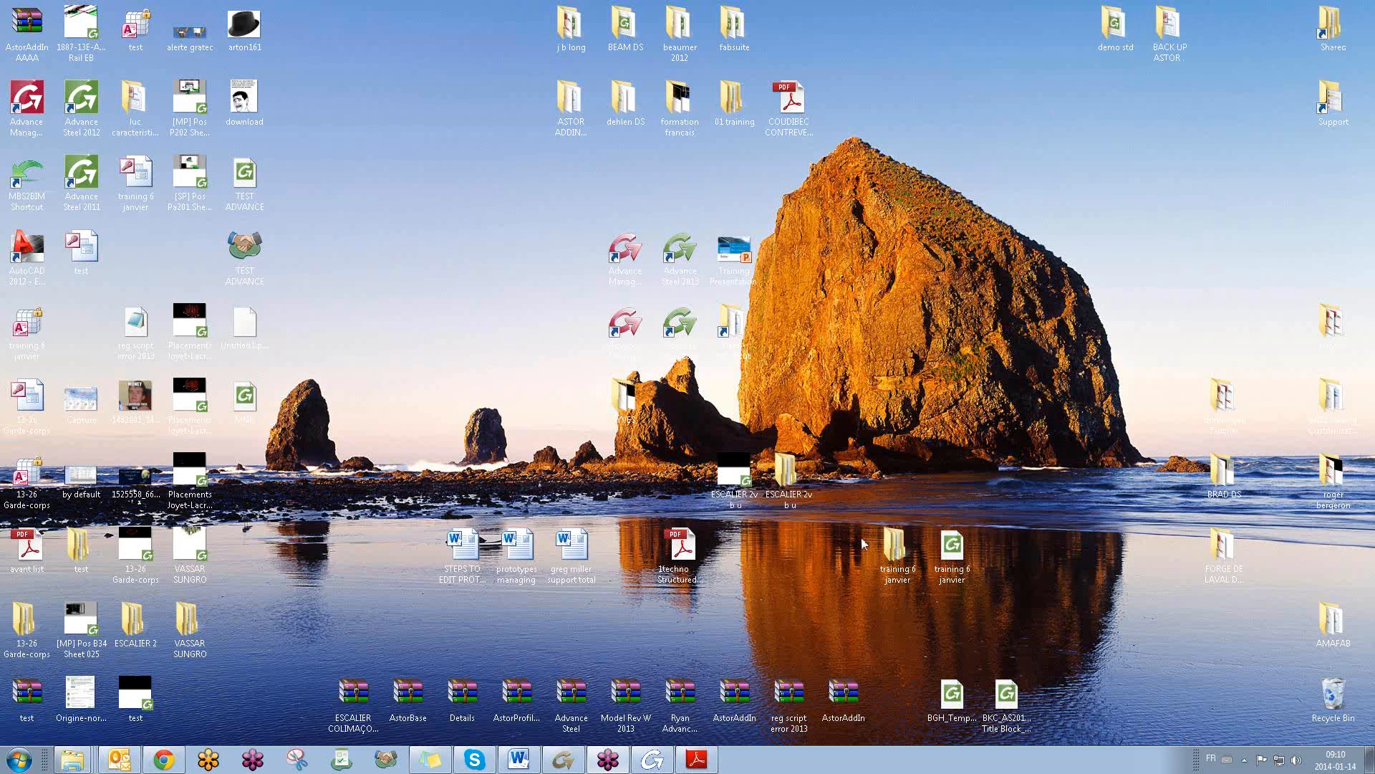
- Inspect the training 6 janvier project folder, including its Databases and BOM subfolders, and return to the desktop
double_click(893, 551)
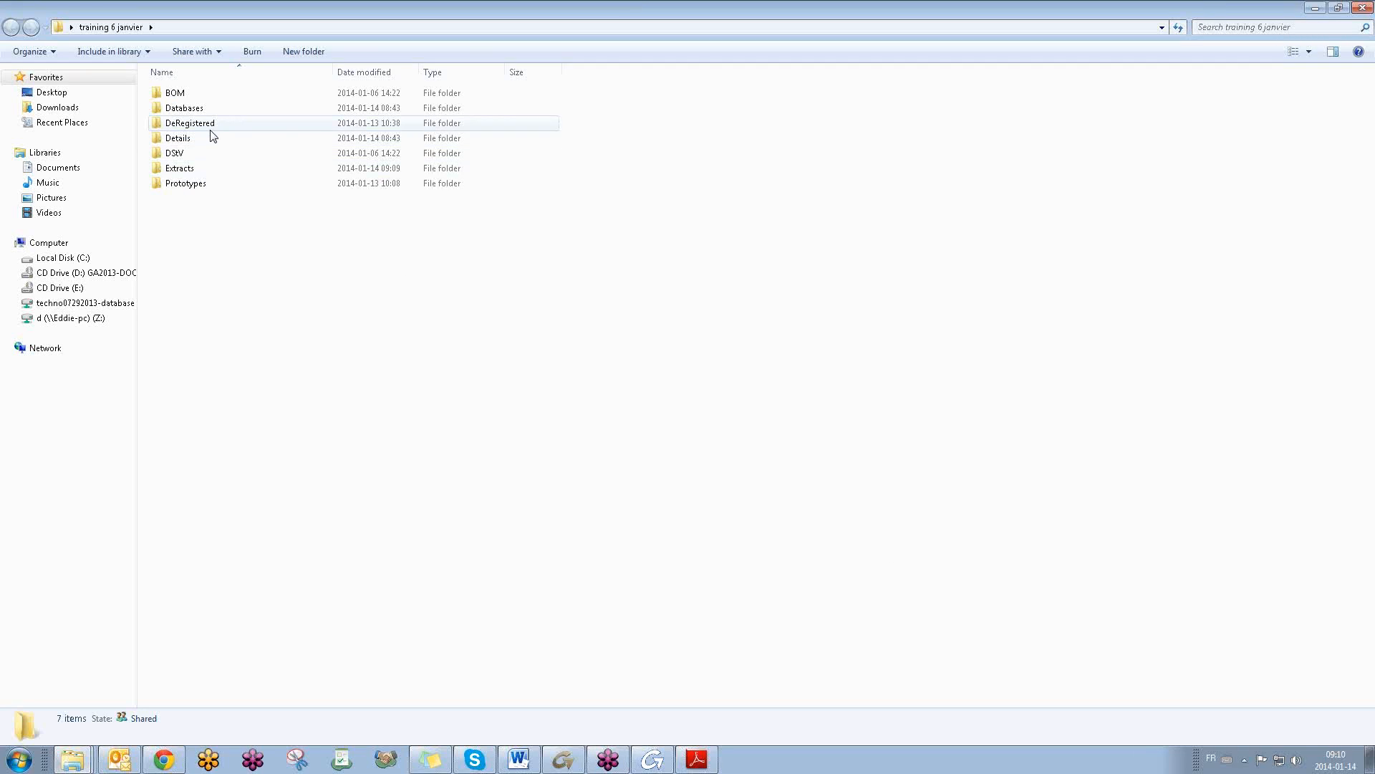
click(193, 106)
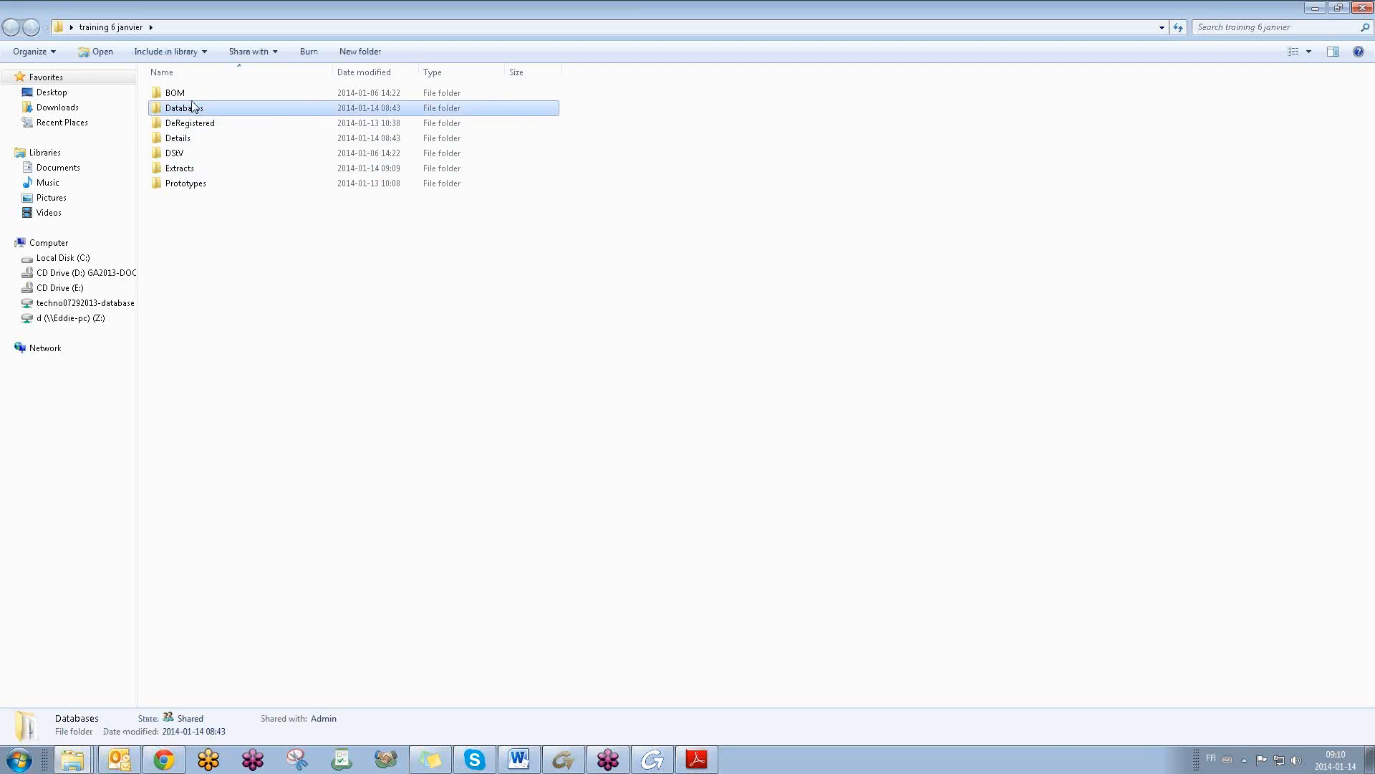
double_click(193, 106)
click(11, 27)
double_click(183, 94)
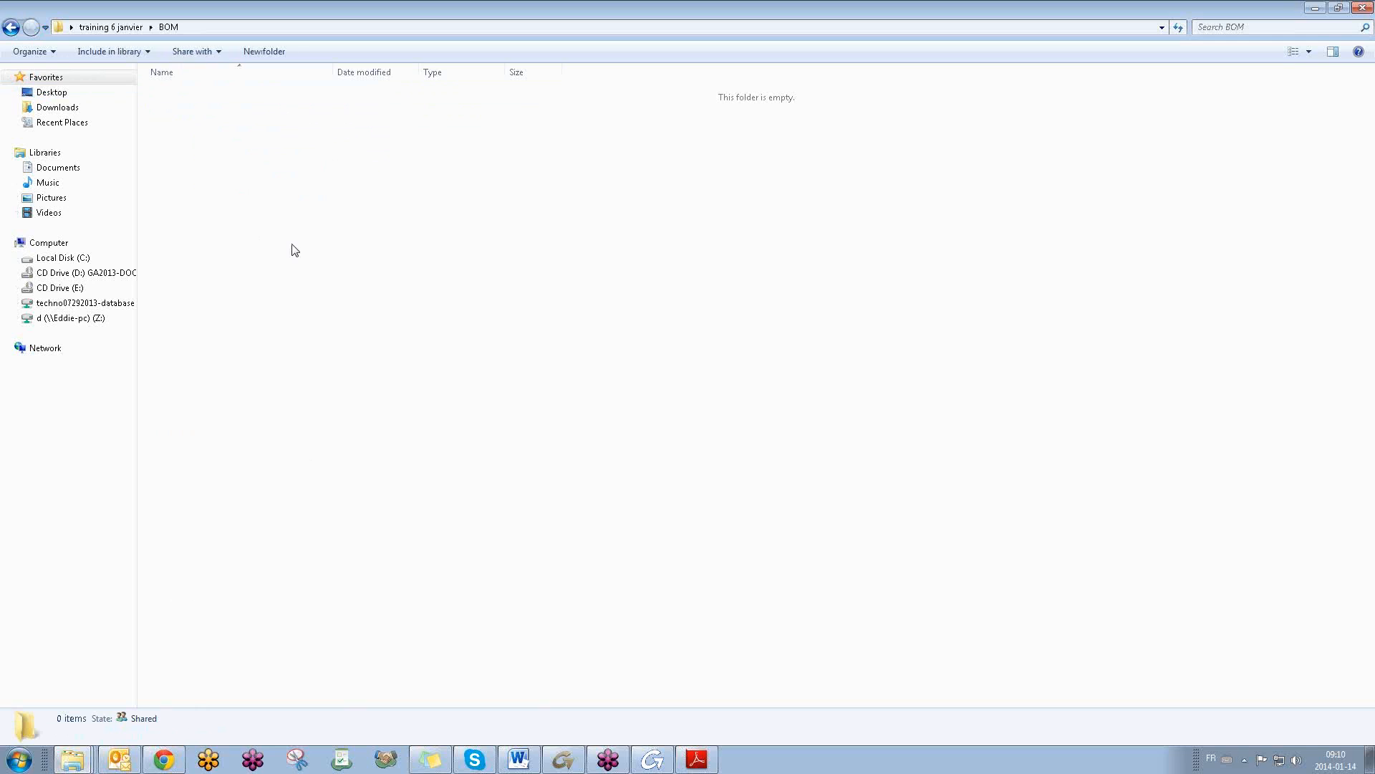
click(11, 27)
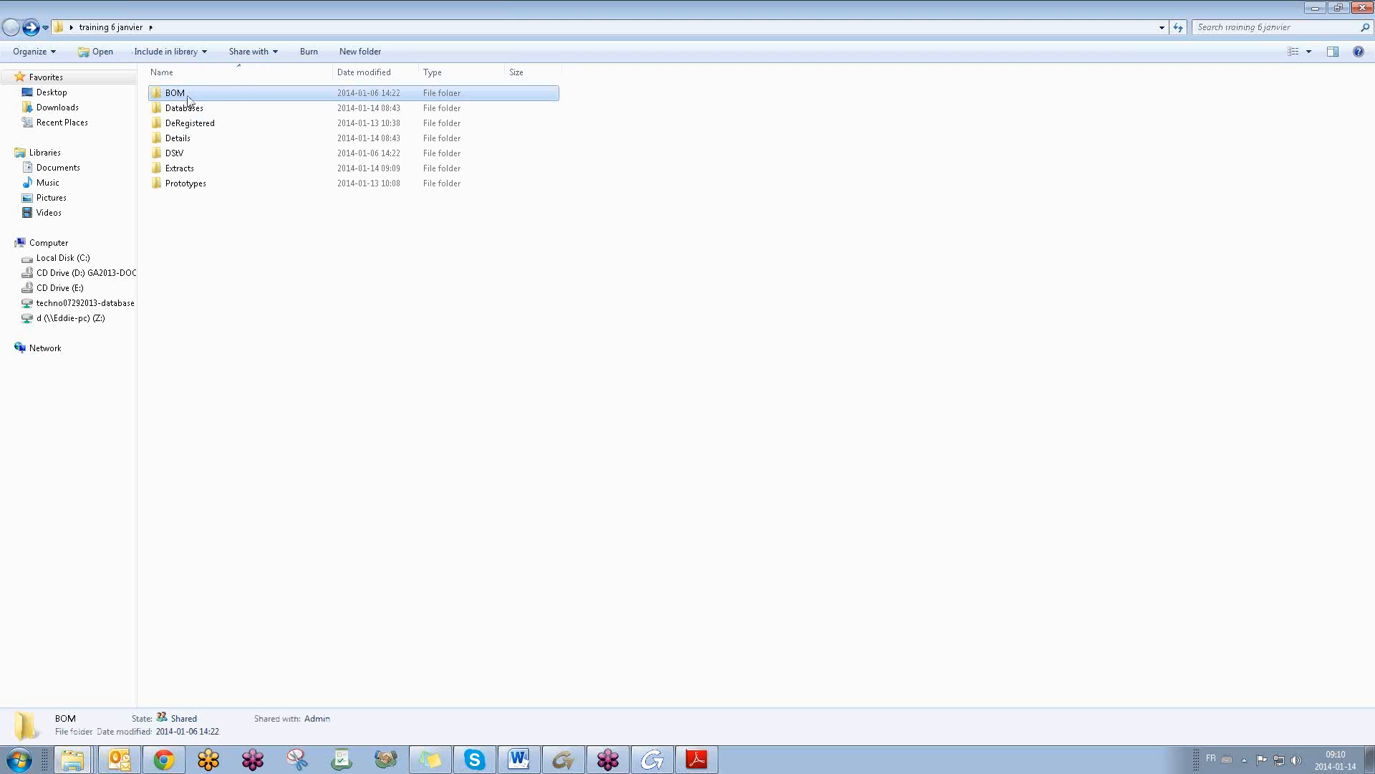
click(1363, 8)
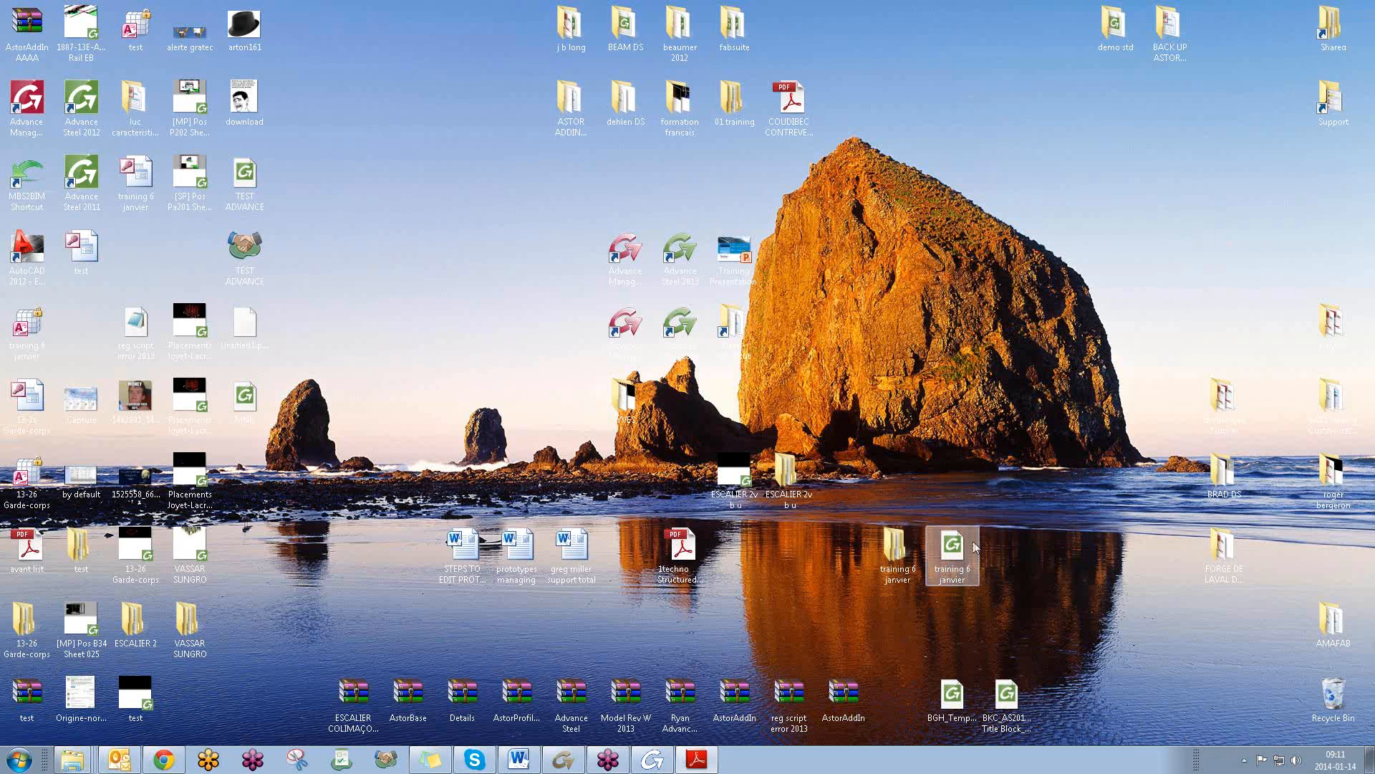
double_click(897, 548)
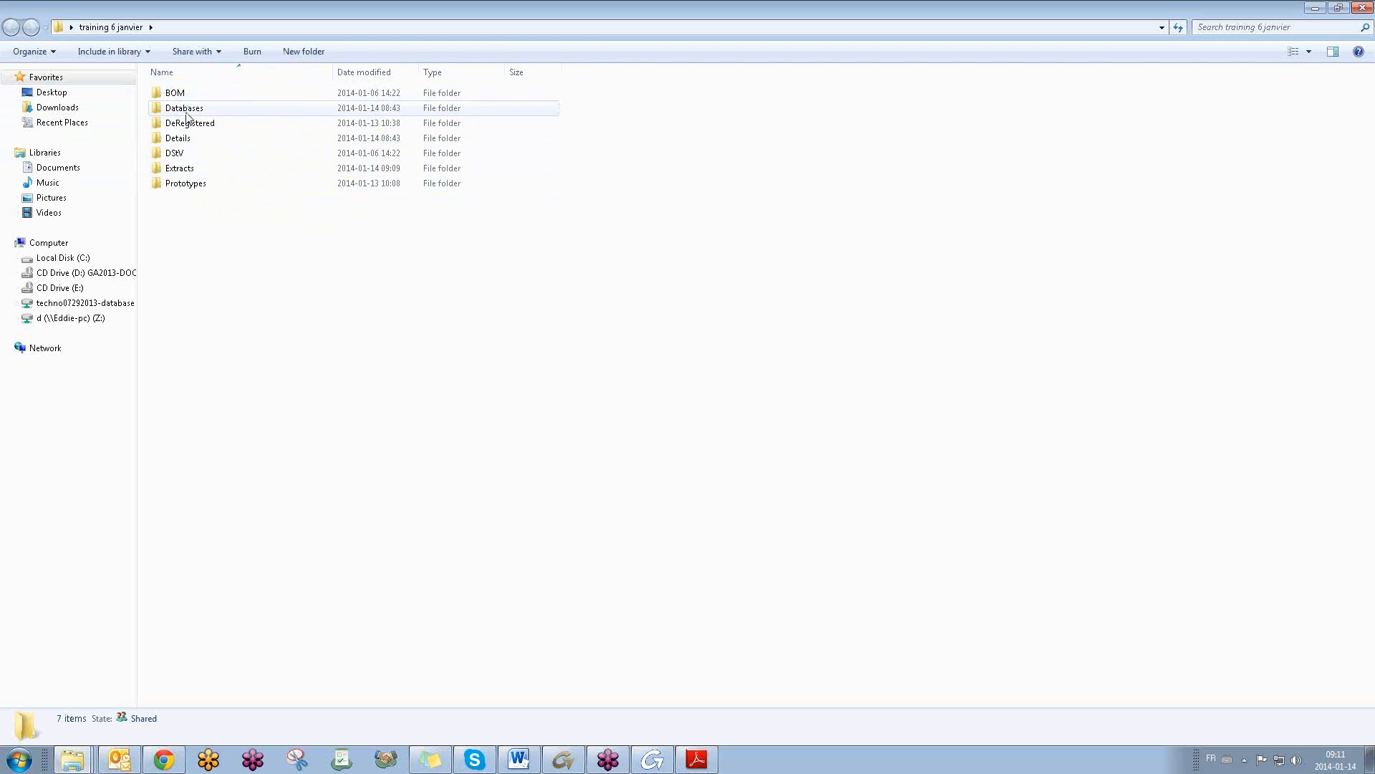
click(1316, 9)
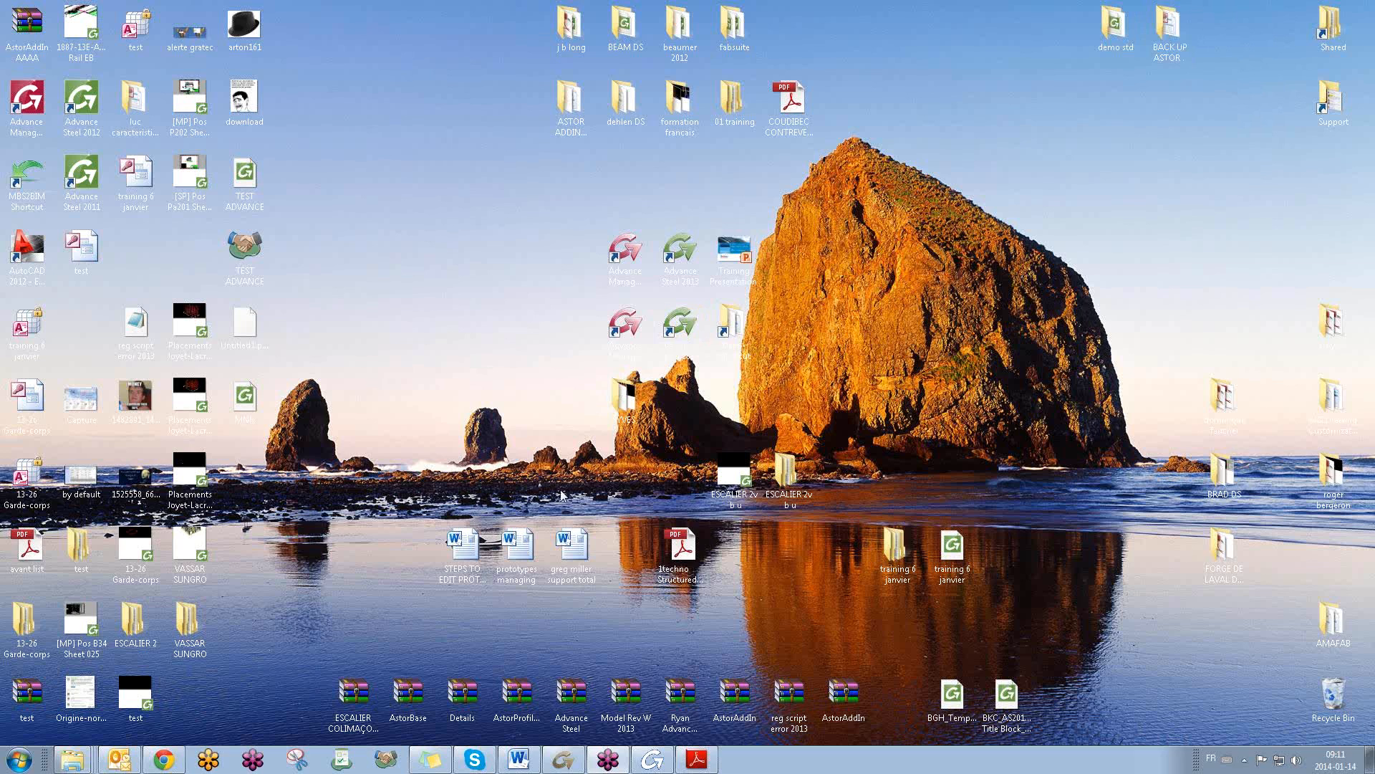
- Switch to Advance Steel and examine the whole B13 beam drawing sheet with its part and bolt lists
click(564, 758)
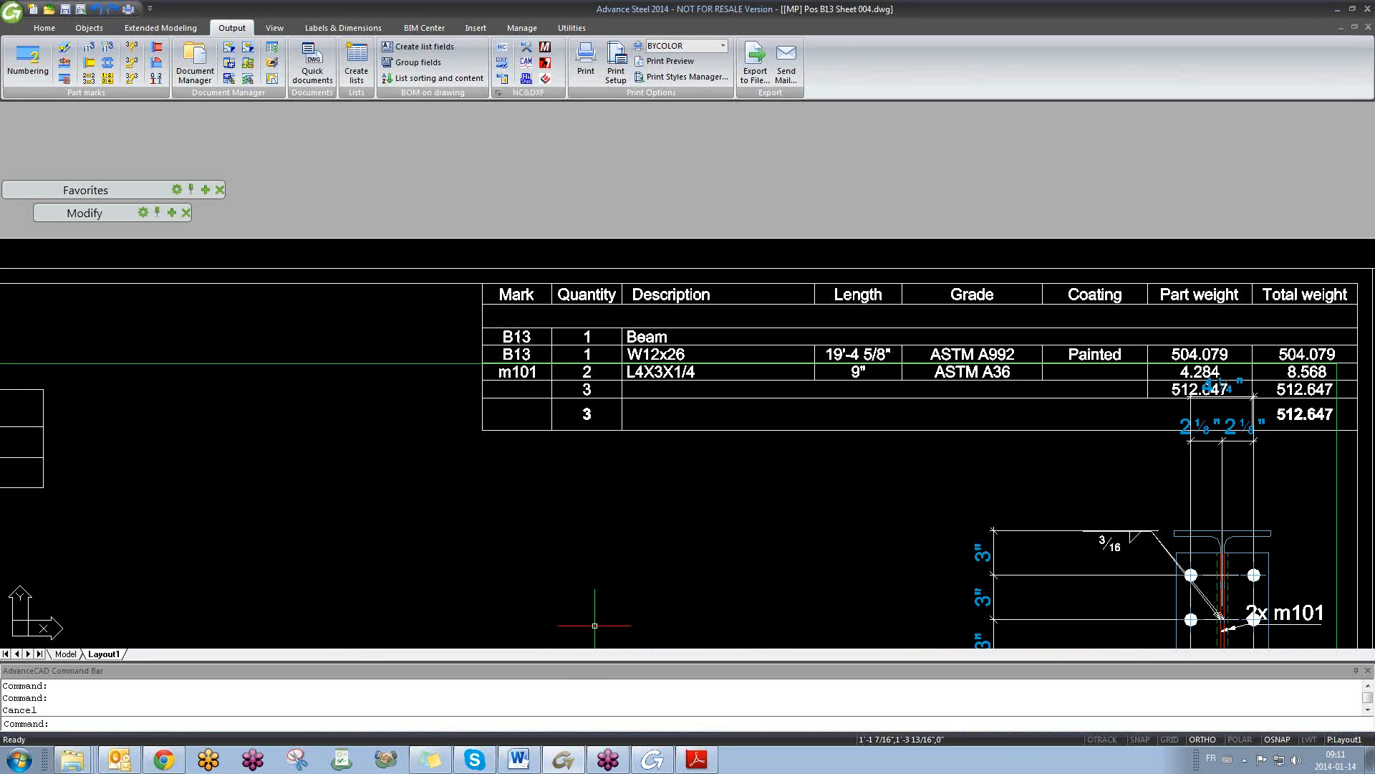
scroll(630, 522, down, 5)
middle_drag(635, 528, 631, 367)
scroll(631, 367, up, 3)
scroll(623, 361, down, 2)
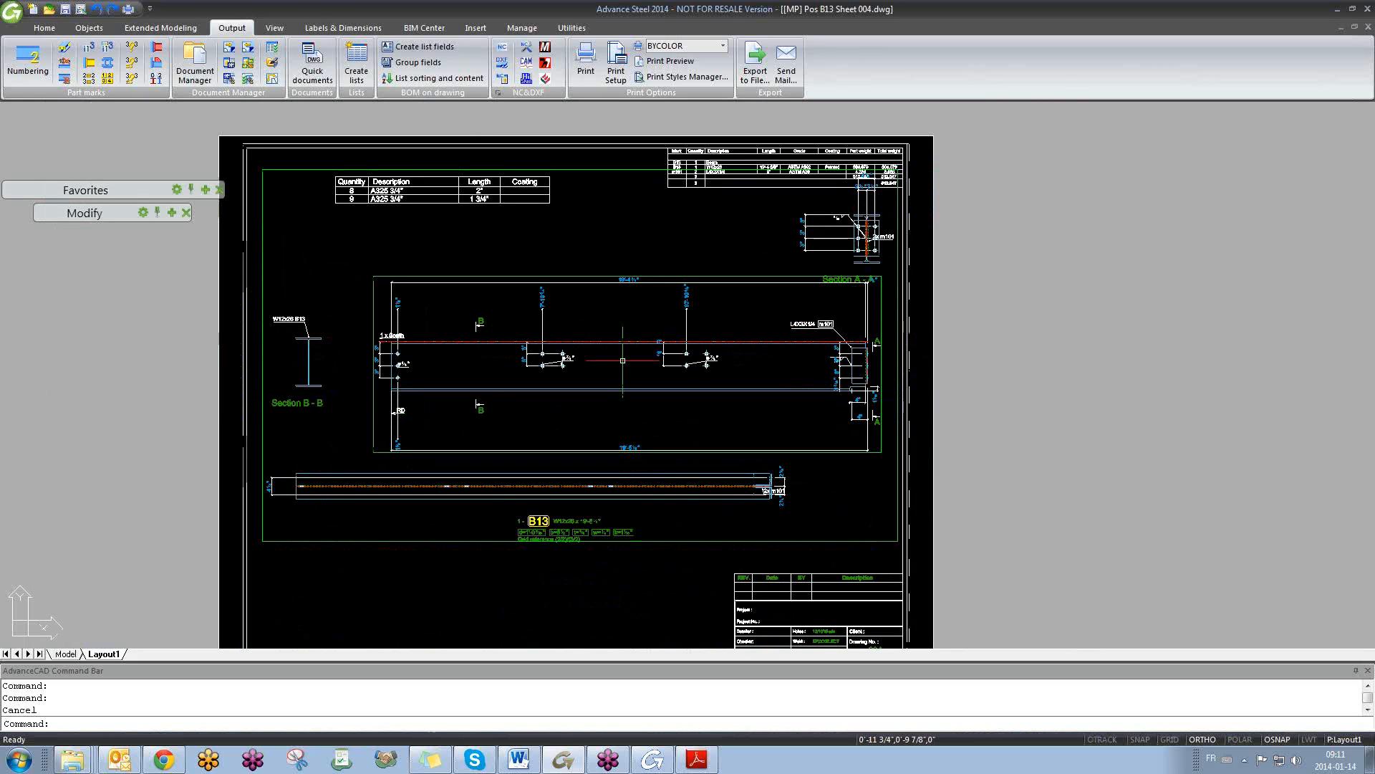
middle_drag(621, 375, 636, 338)
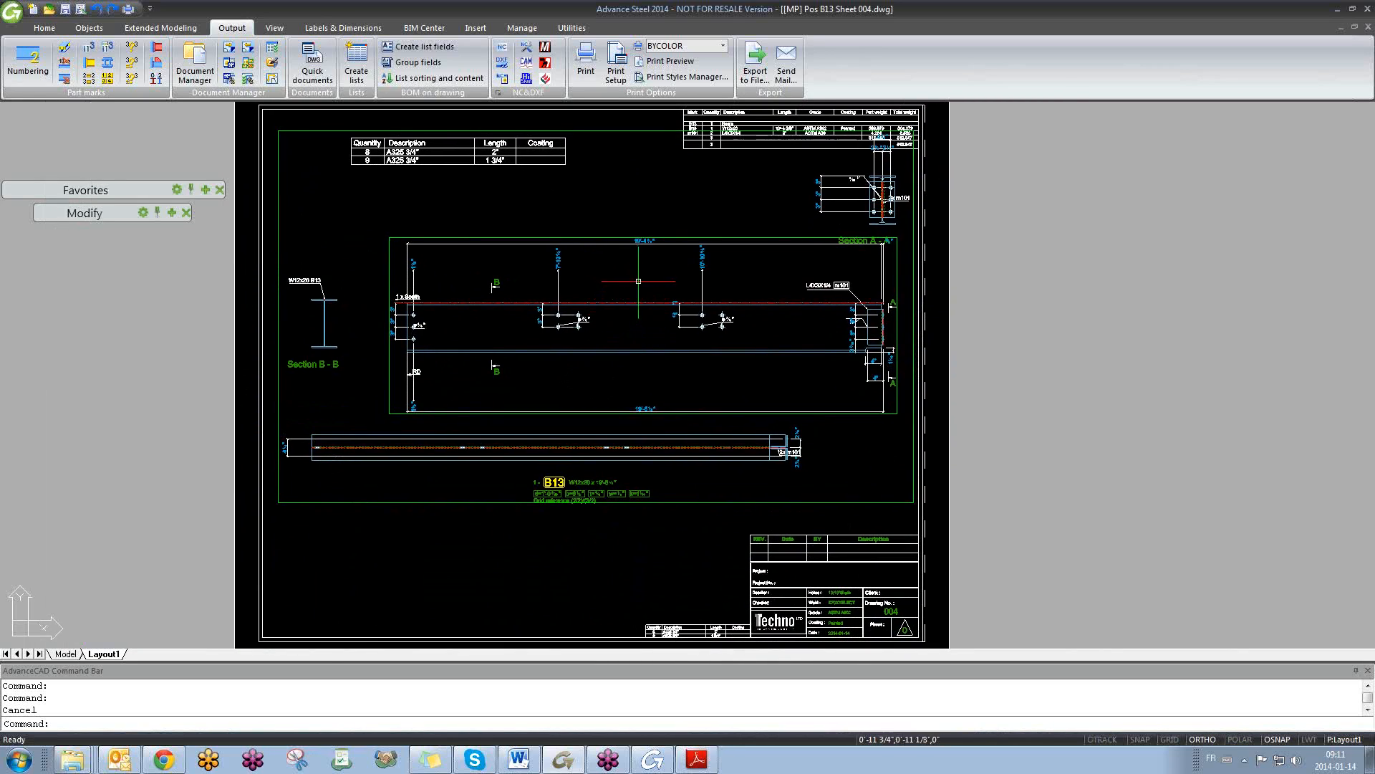
click(657, 197)
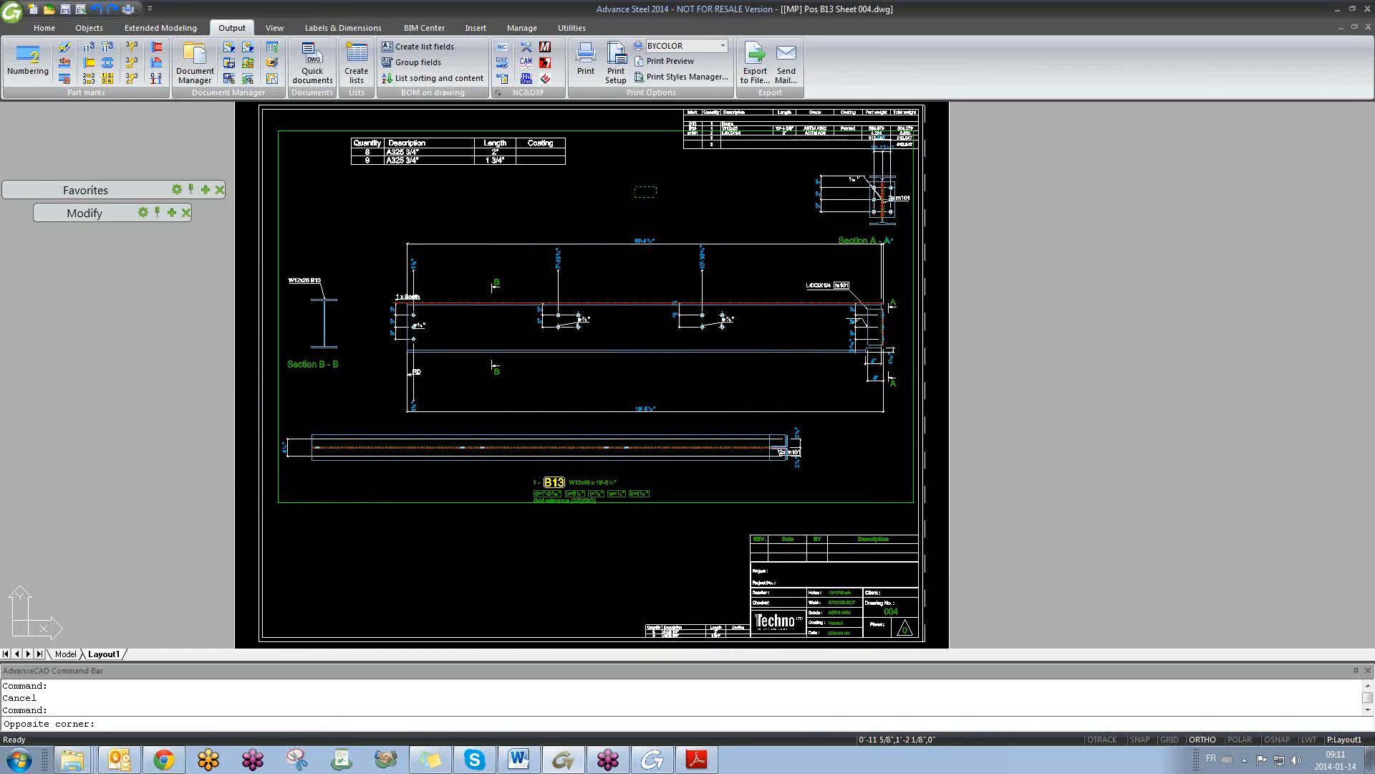
click(633, 182)
click(633, 176)
click(664, 203)
click(670, 182)
click(641, 207)
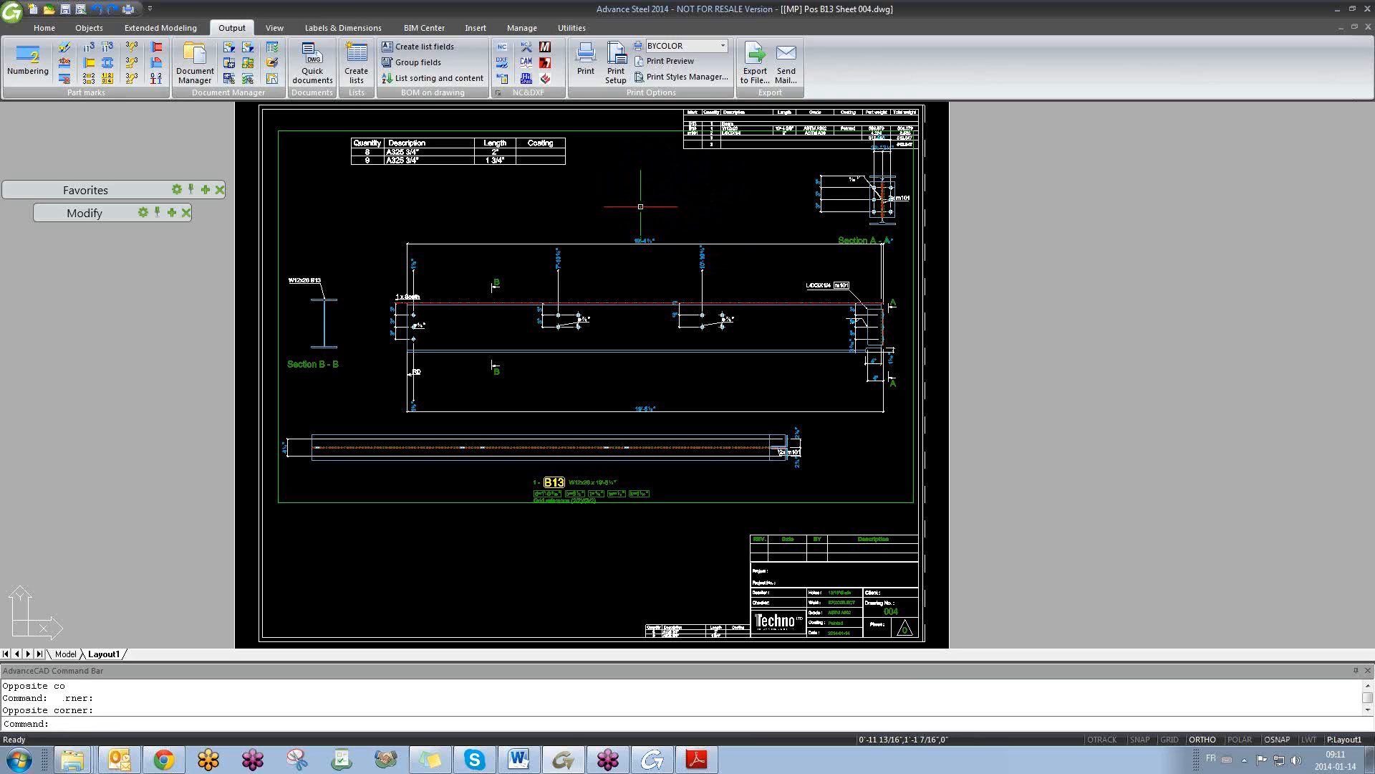
click(1101, 271)
click(1058, 311)
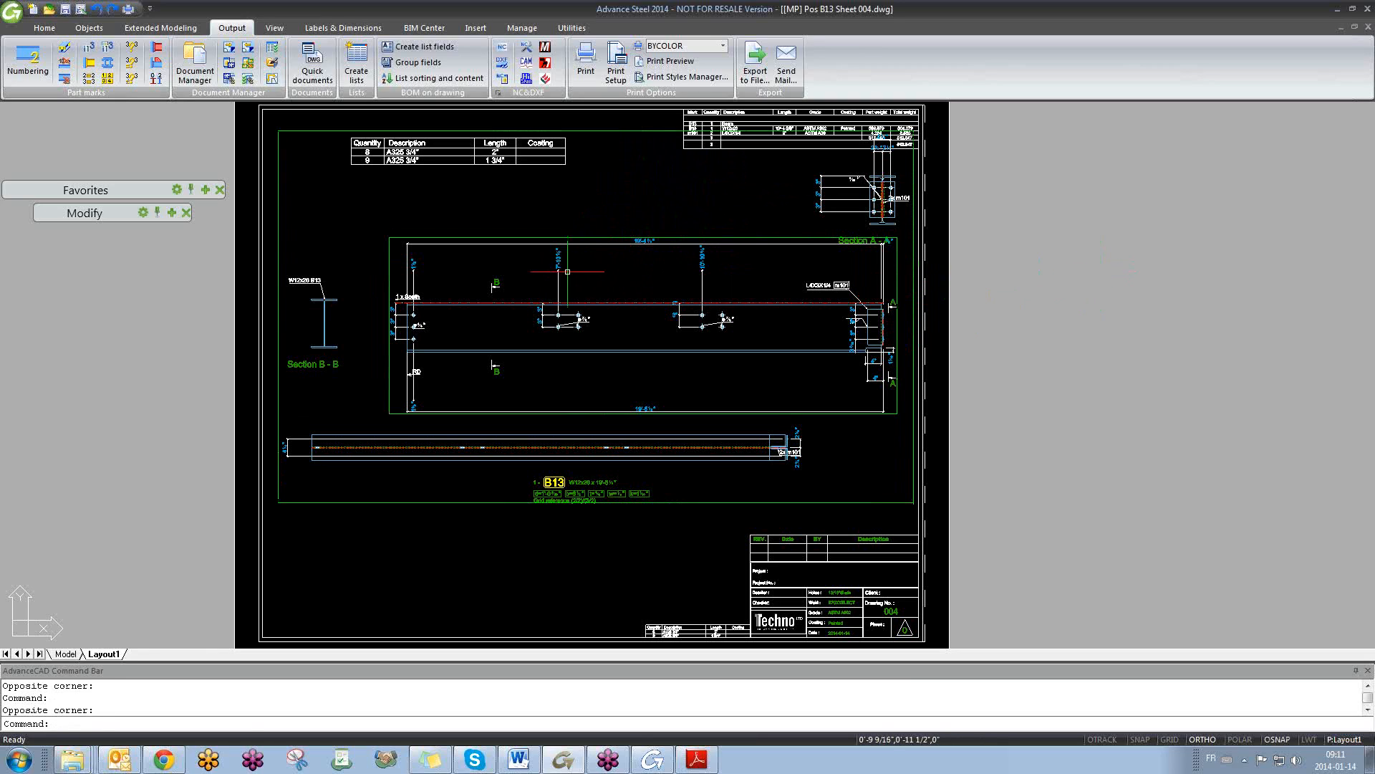
- Switch from the B13 sheet to the training 6 janvier.dwg 3D model
key(ctrl+Tab)
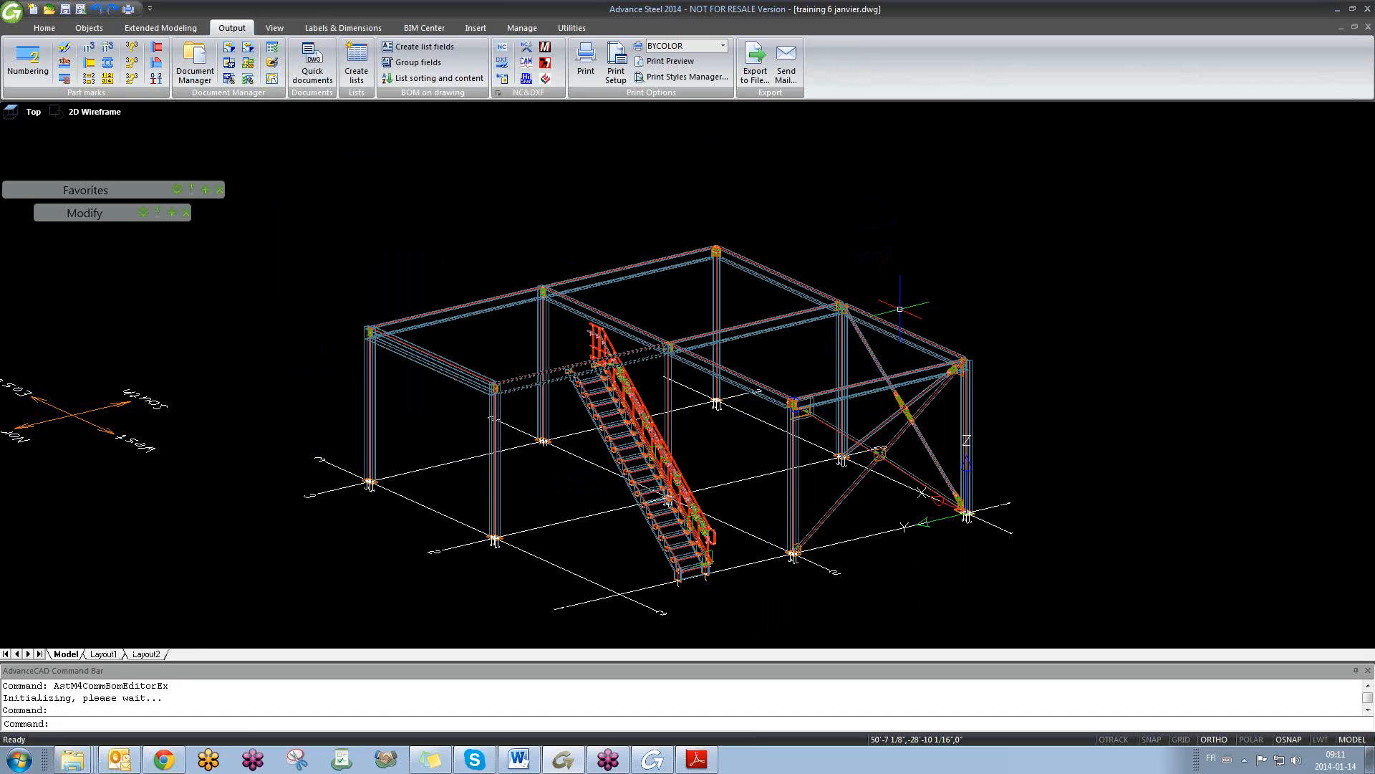
click(369, 71)
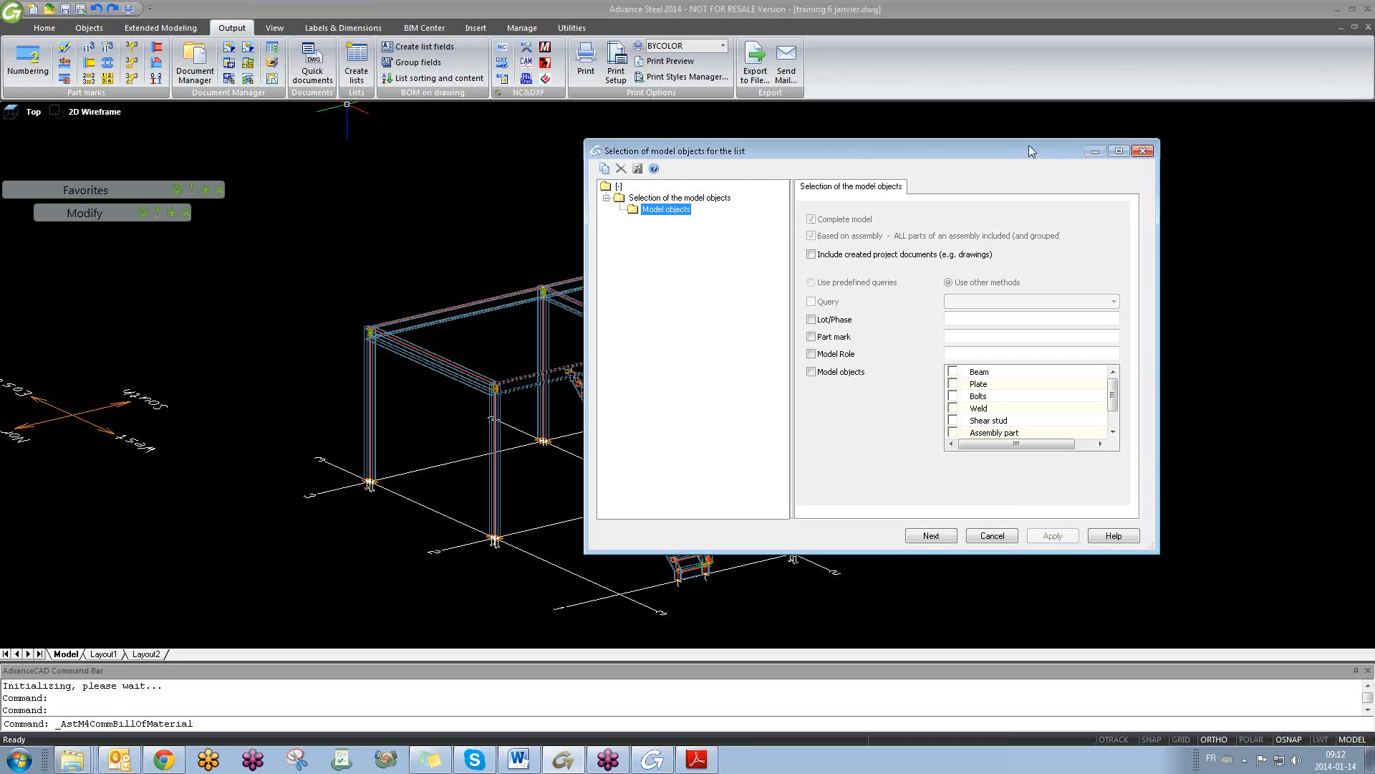
drag(1008, 159, 1138, 151)
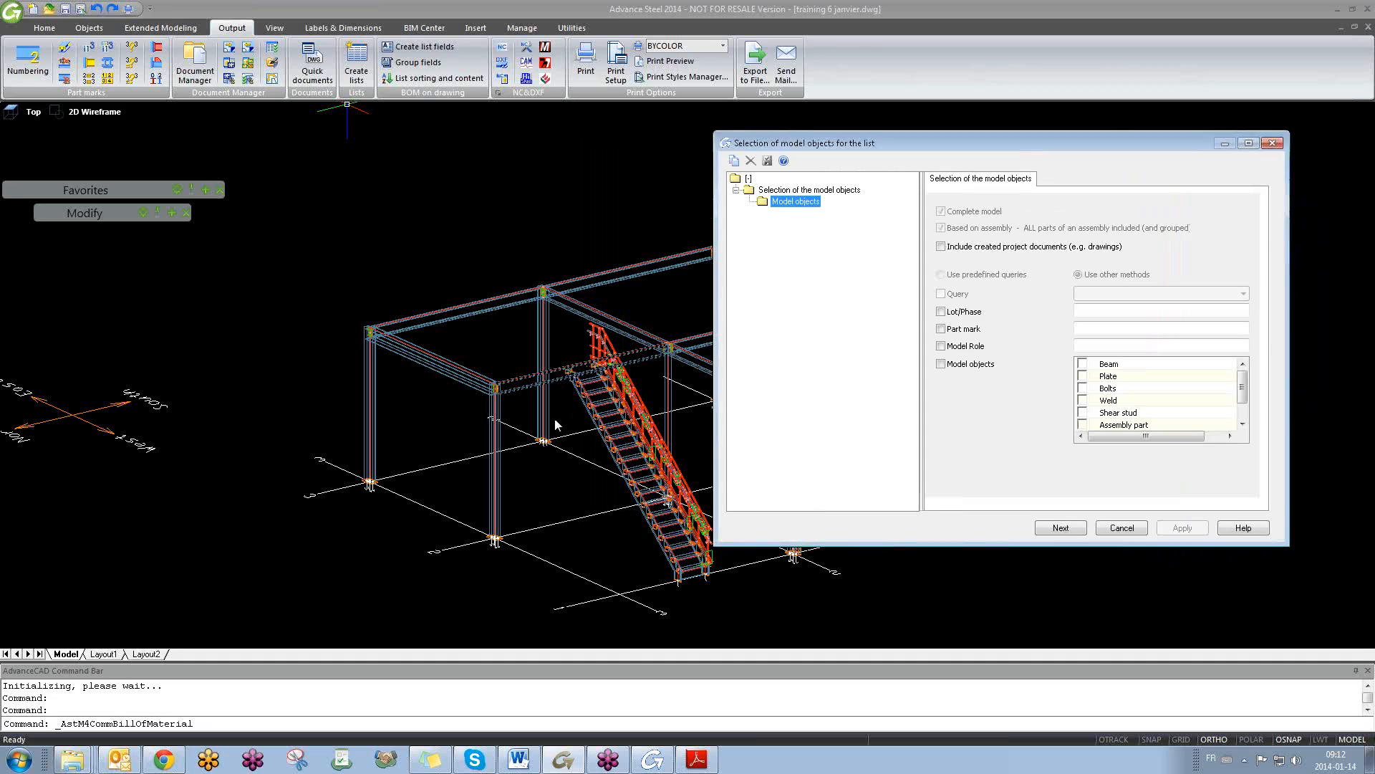
click(1272, 142)
key(Escape)
- Select the staircase half of the structure with a crossing window and clear the selection
shift+middle_drag(788, 426, 737, 422)
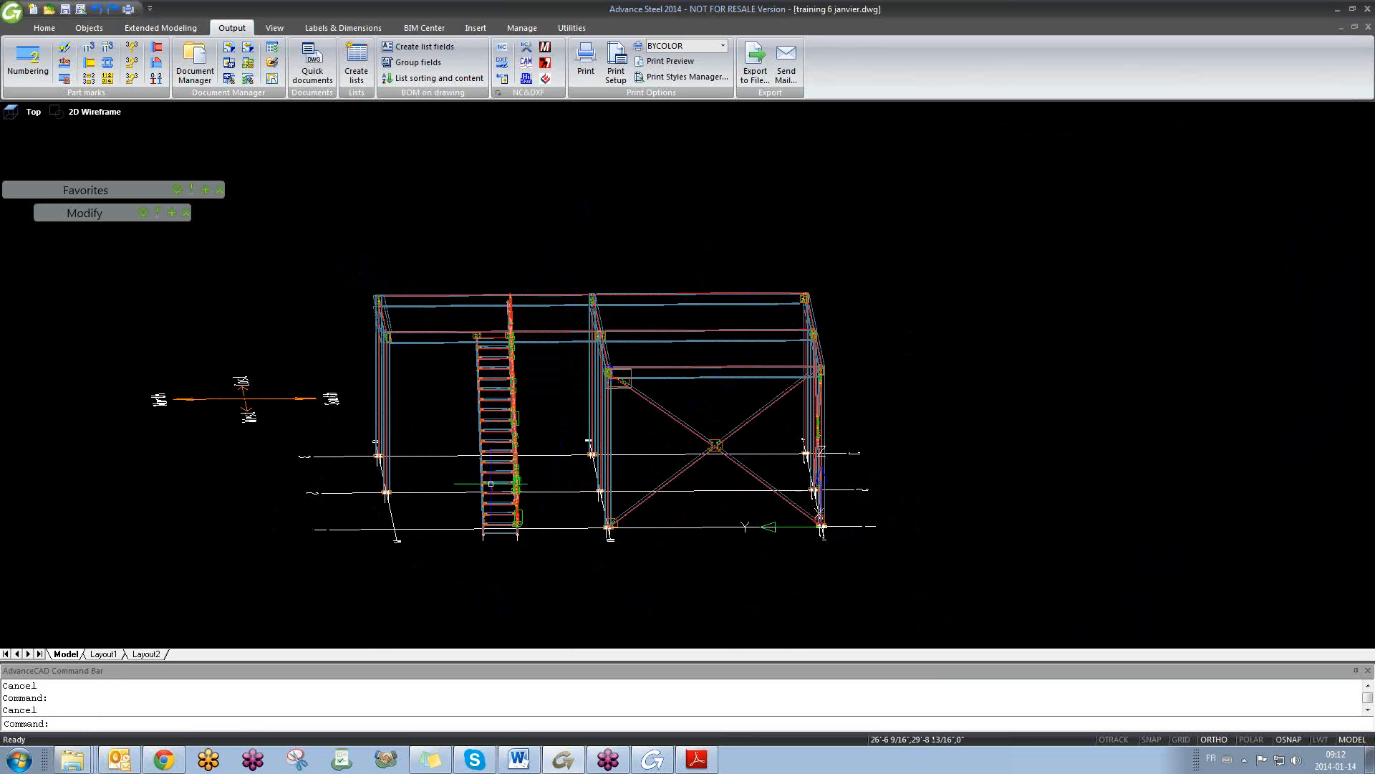
click(563, 577)
click(264, 275)
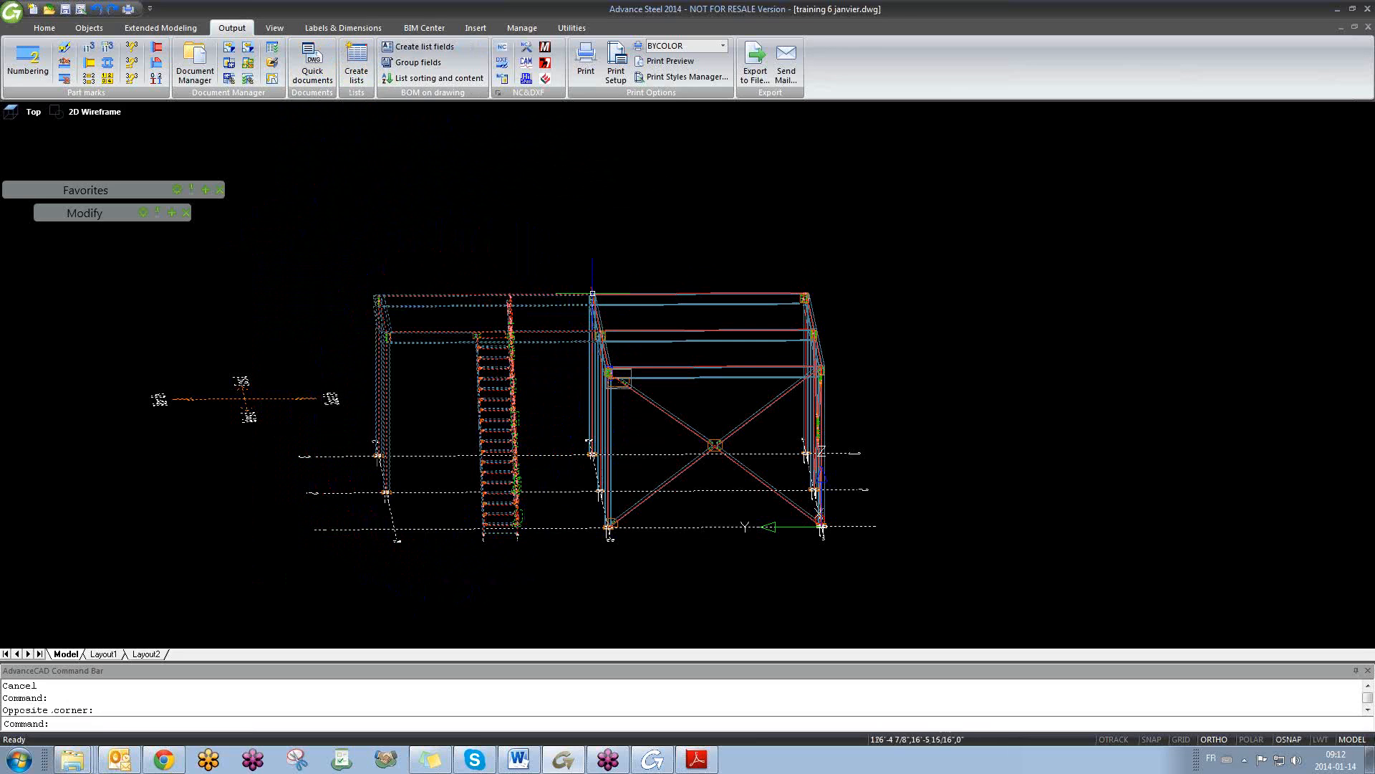
key(Escape)
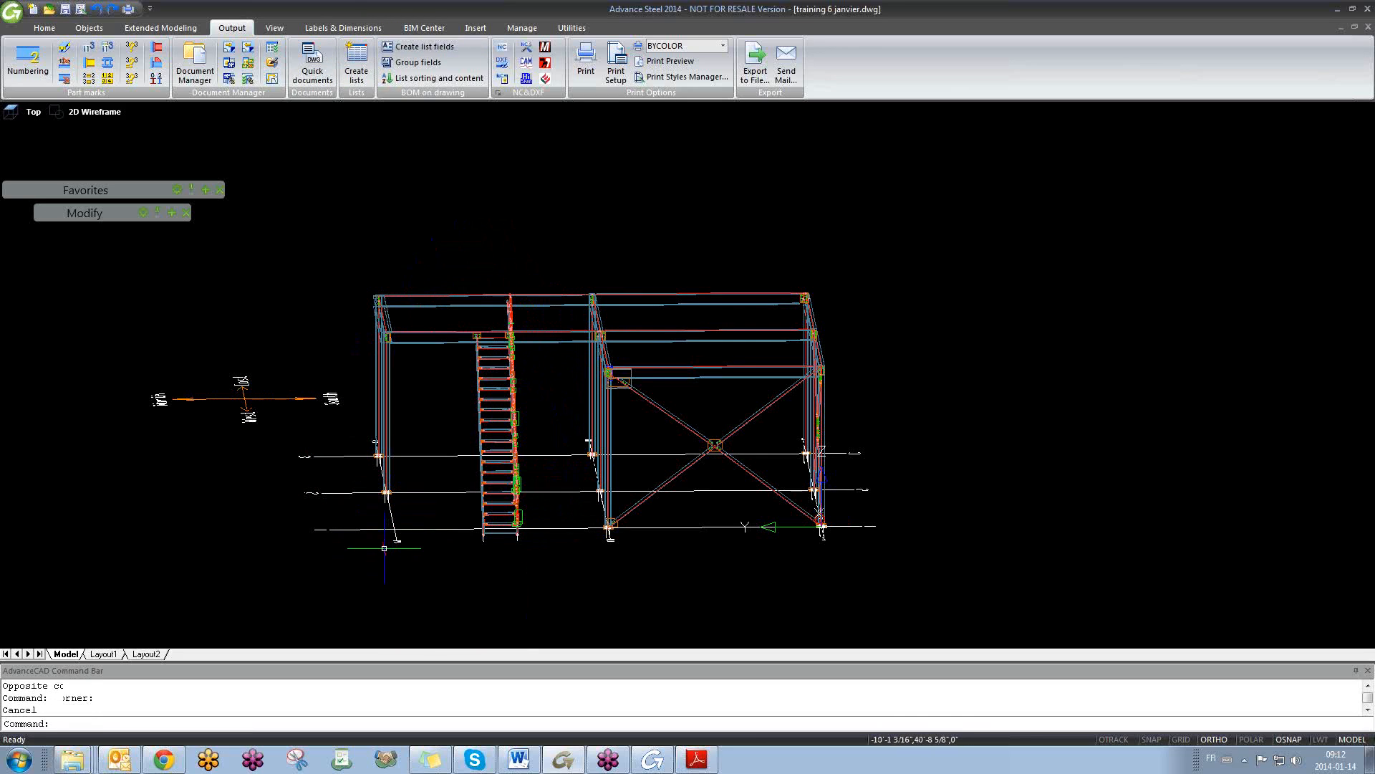
shift+middle_drag(511, 619, 617, 654)
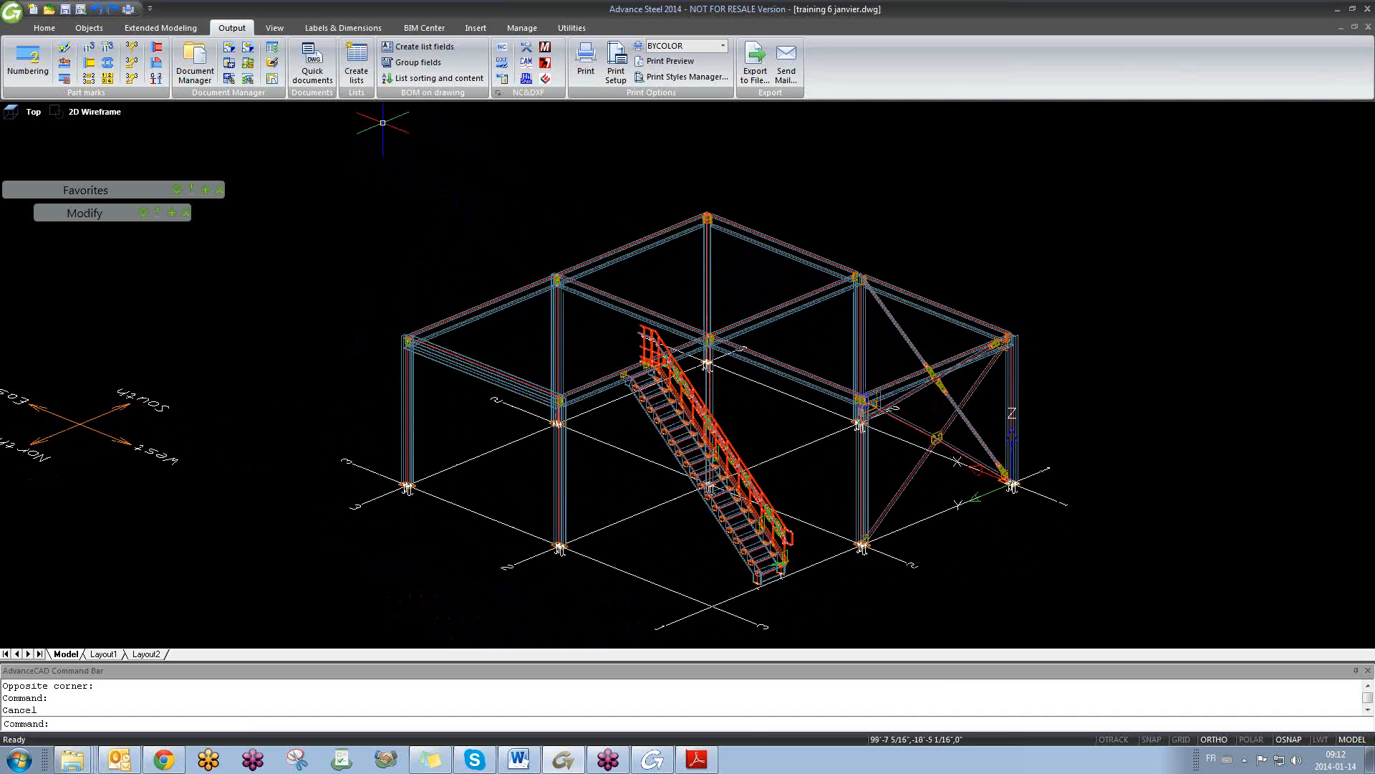
- Create a list from the complete model and open the 1techno Structured list template in the Template Editor
click(358, 71)
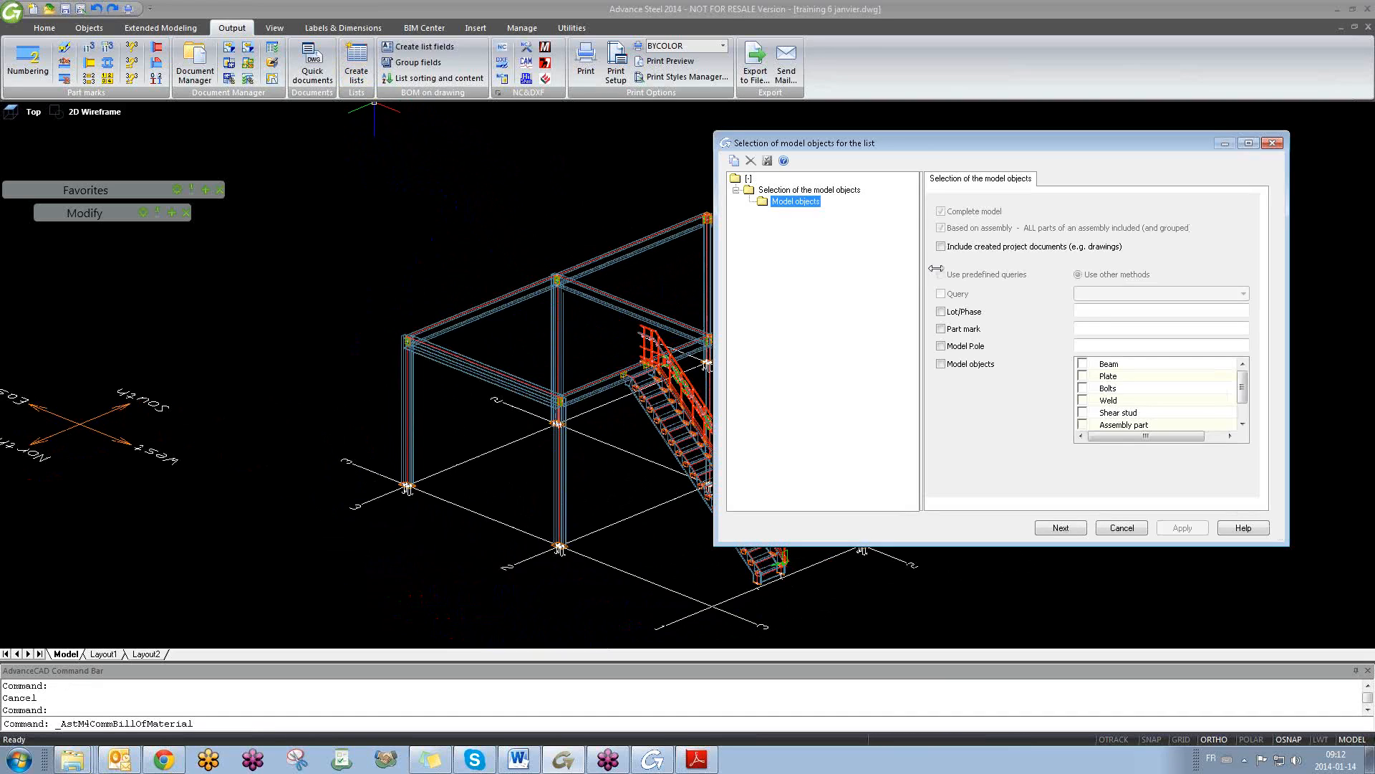
click(1061, 527)
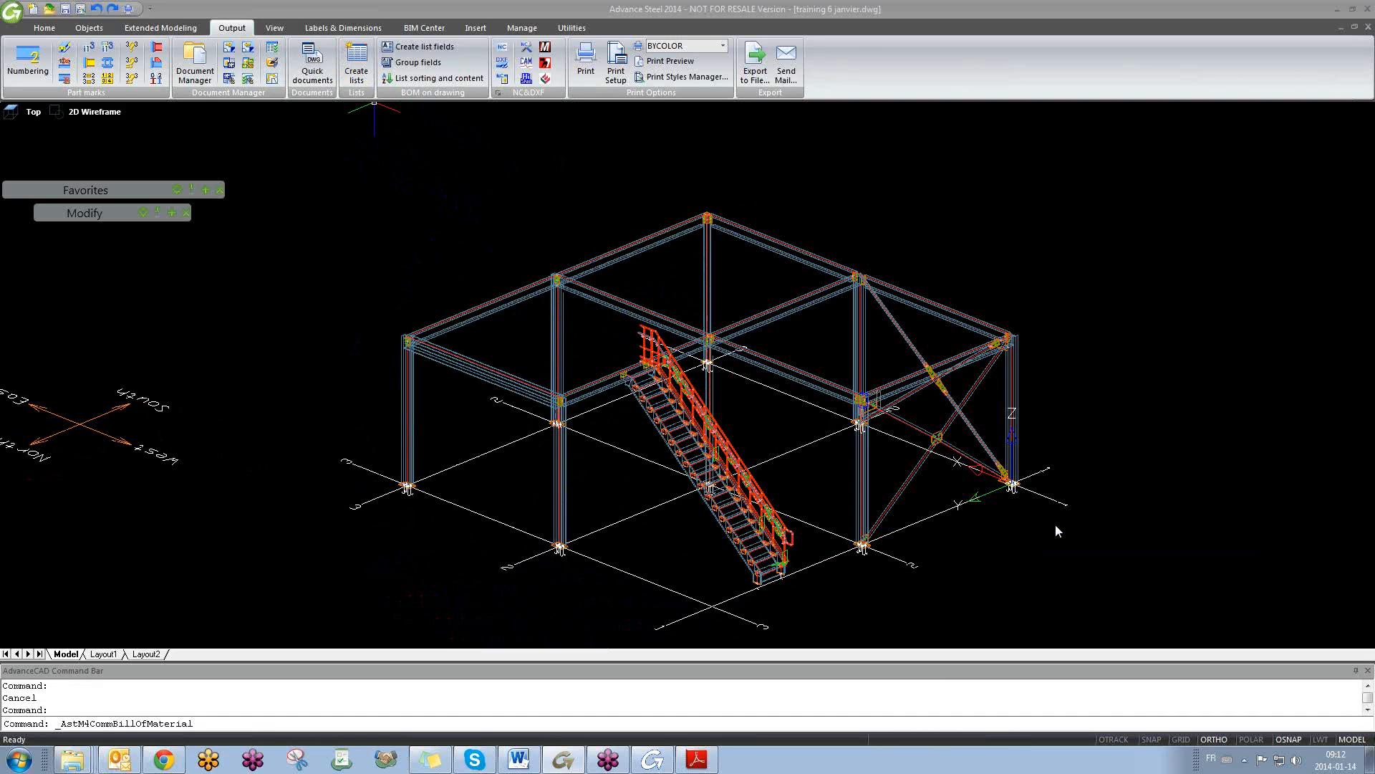
click(682, 391)
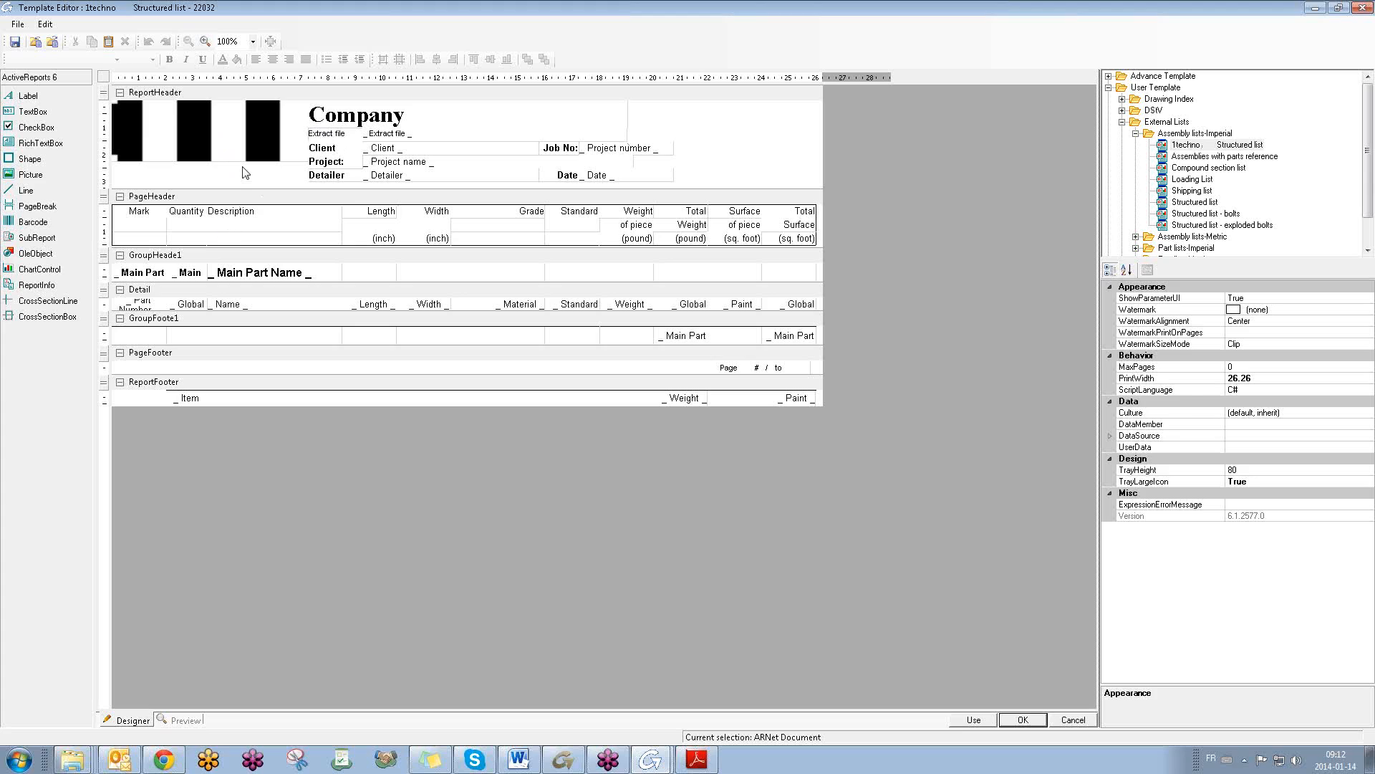
- Browse for an image file for the logo picture in the report header, cancel the browsing and deselect the picture
click(246, 138)
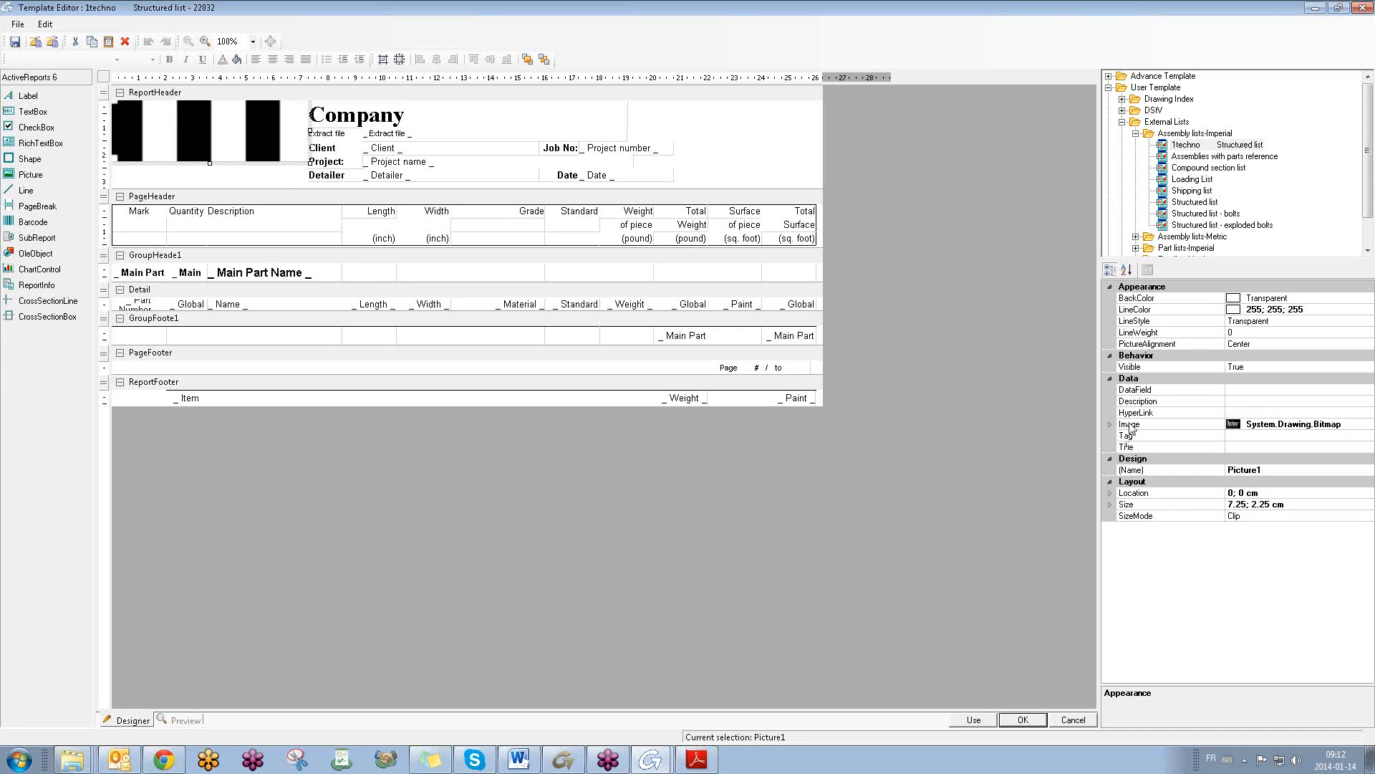
click(1283, 424)
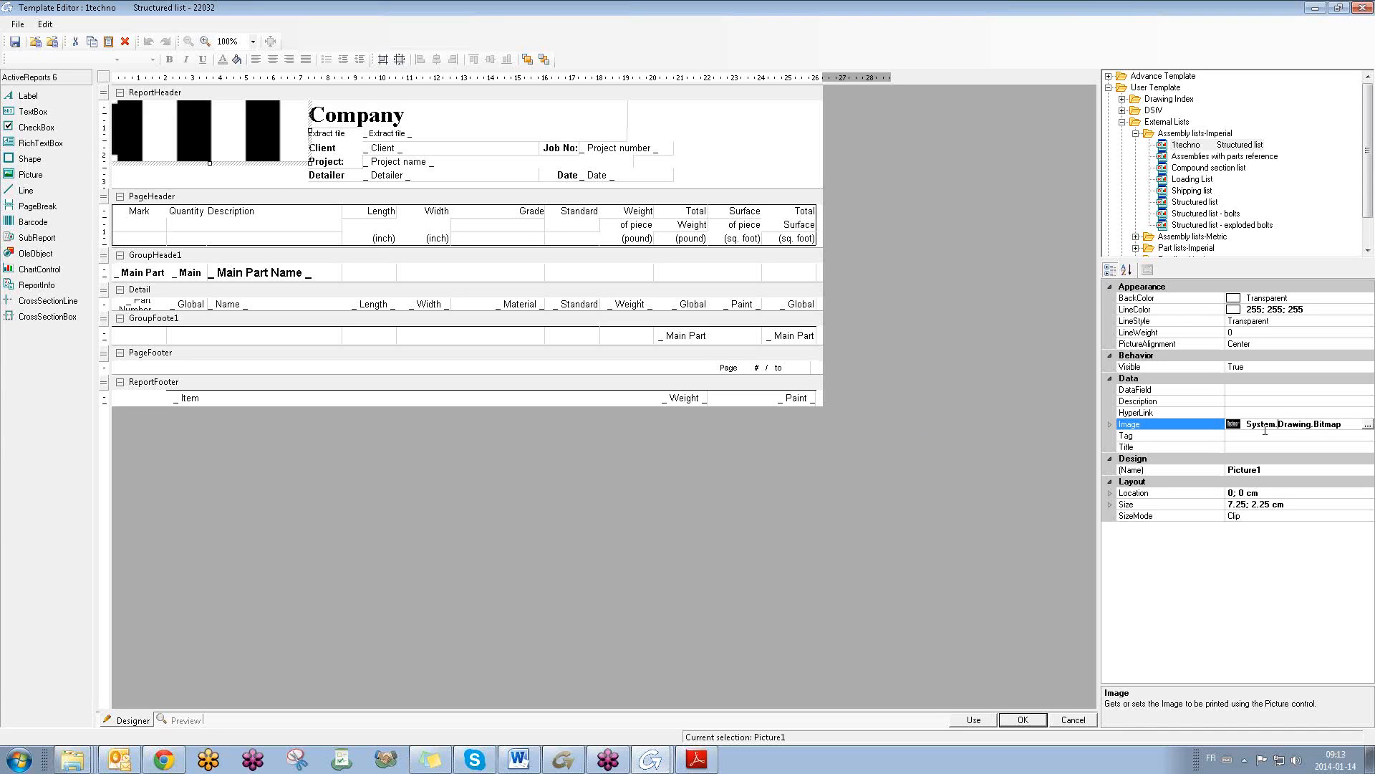
click(1368, 424)
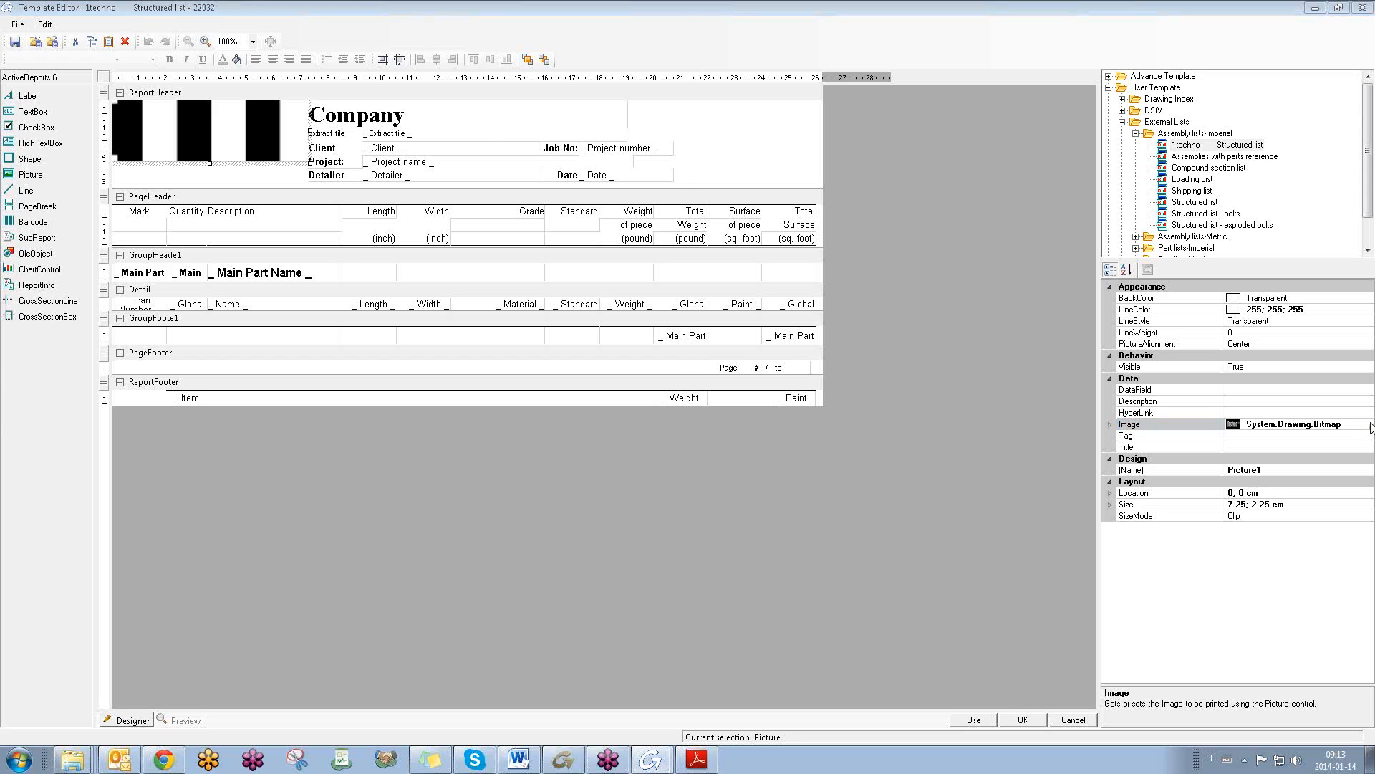
drag(681, 123, 678, 266)
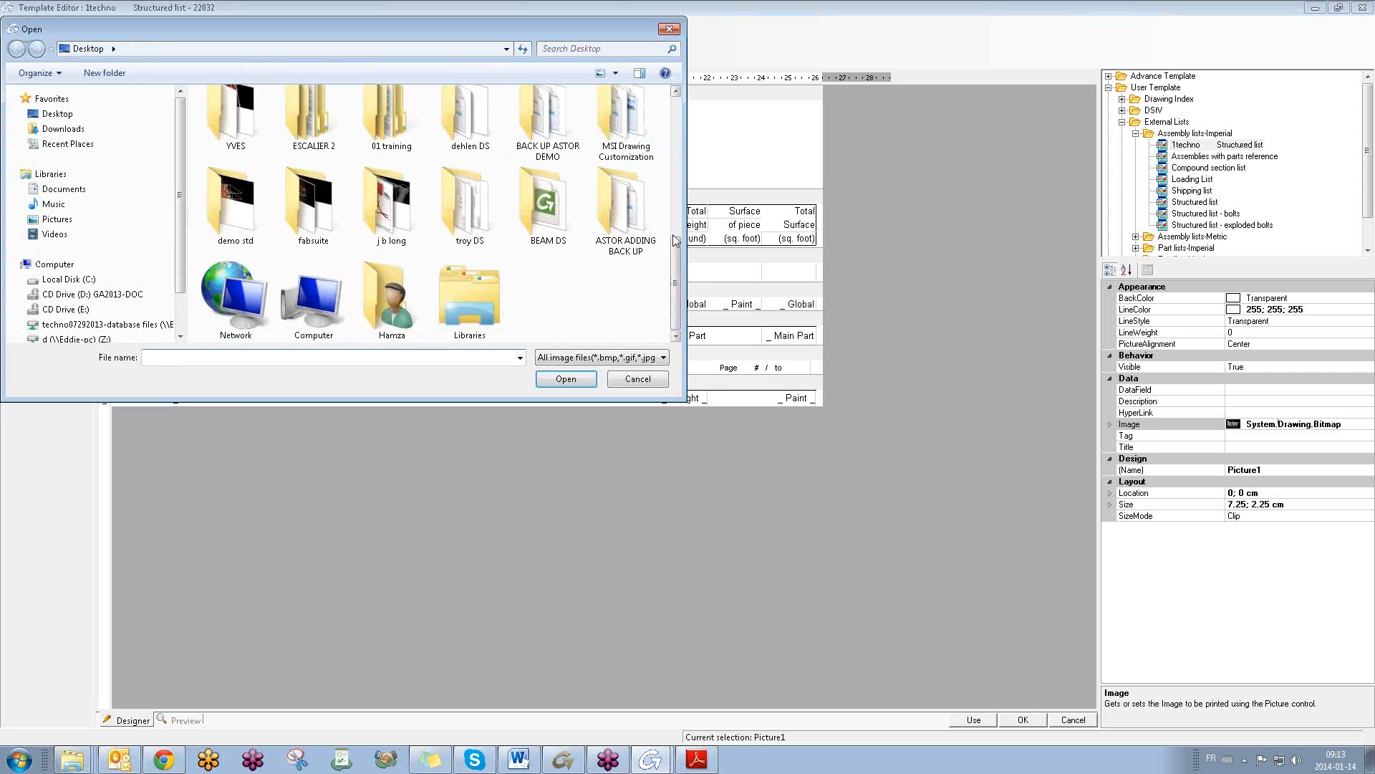
click(678, 30)
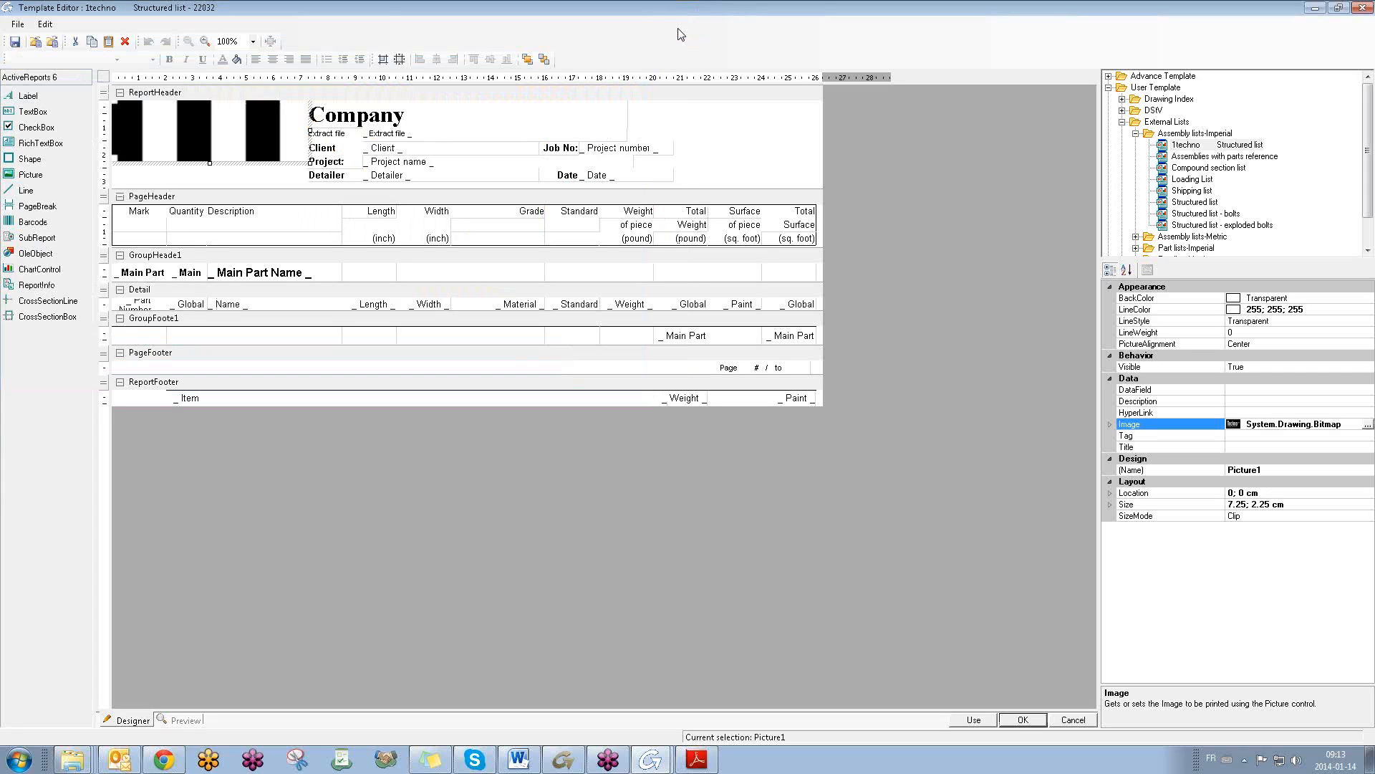
click(966, 294)
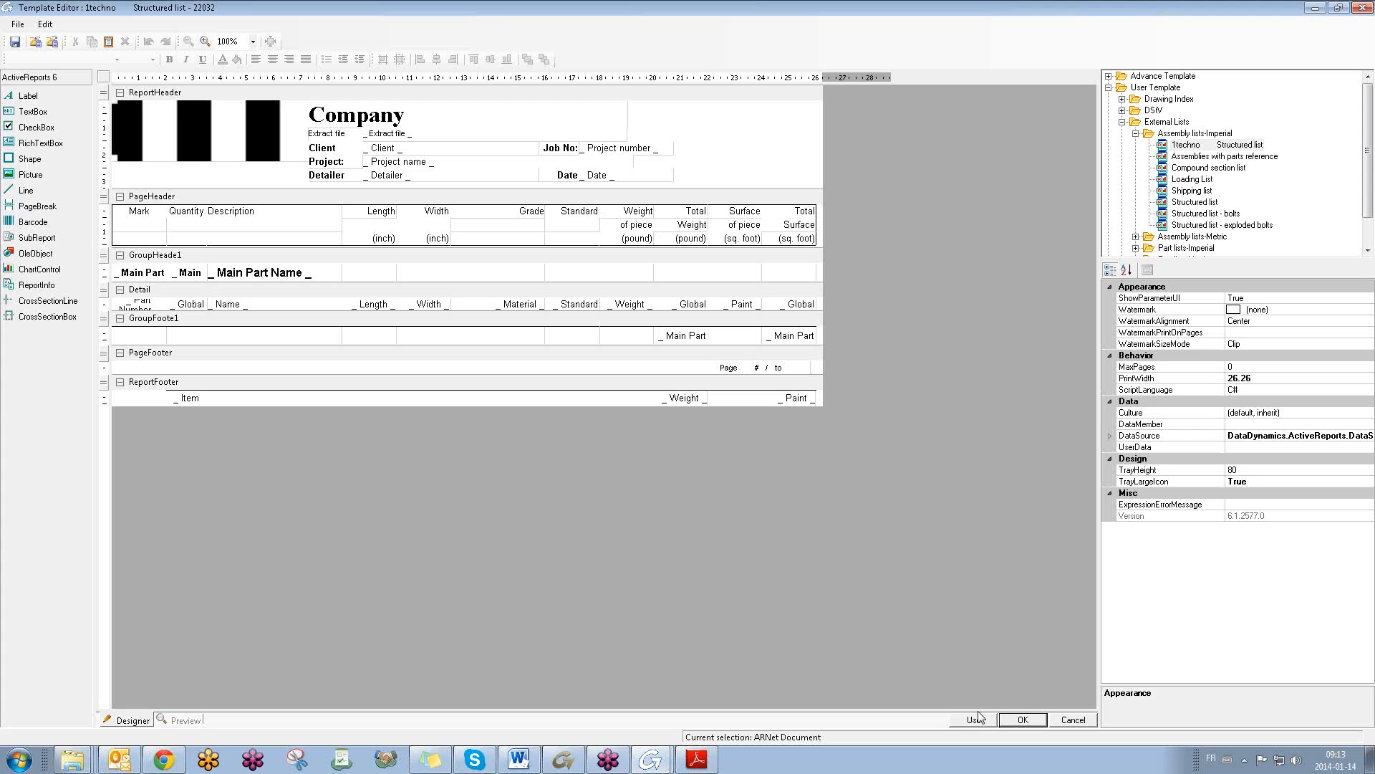
click(1141, 137)
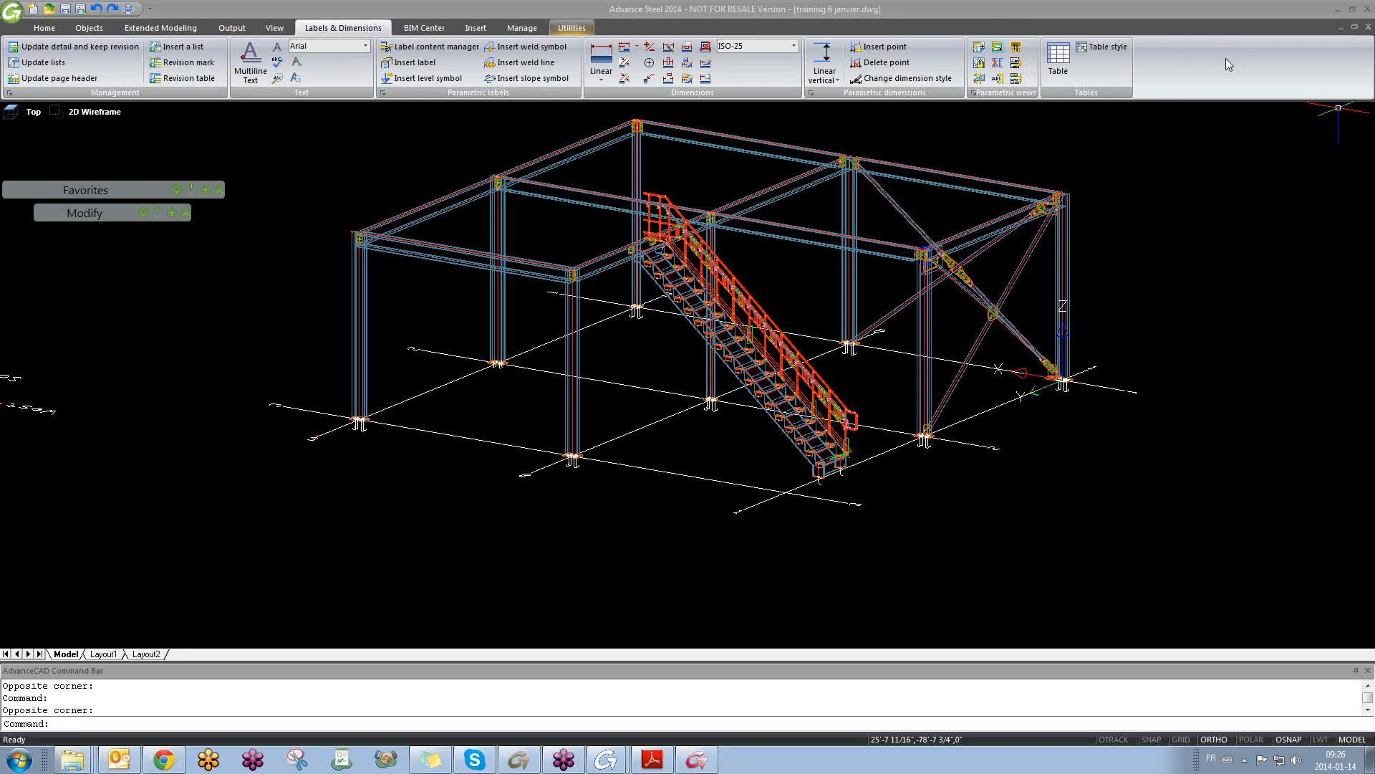
click(929, 543)
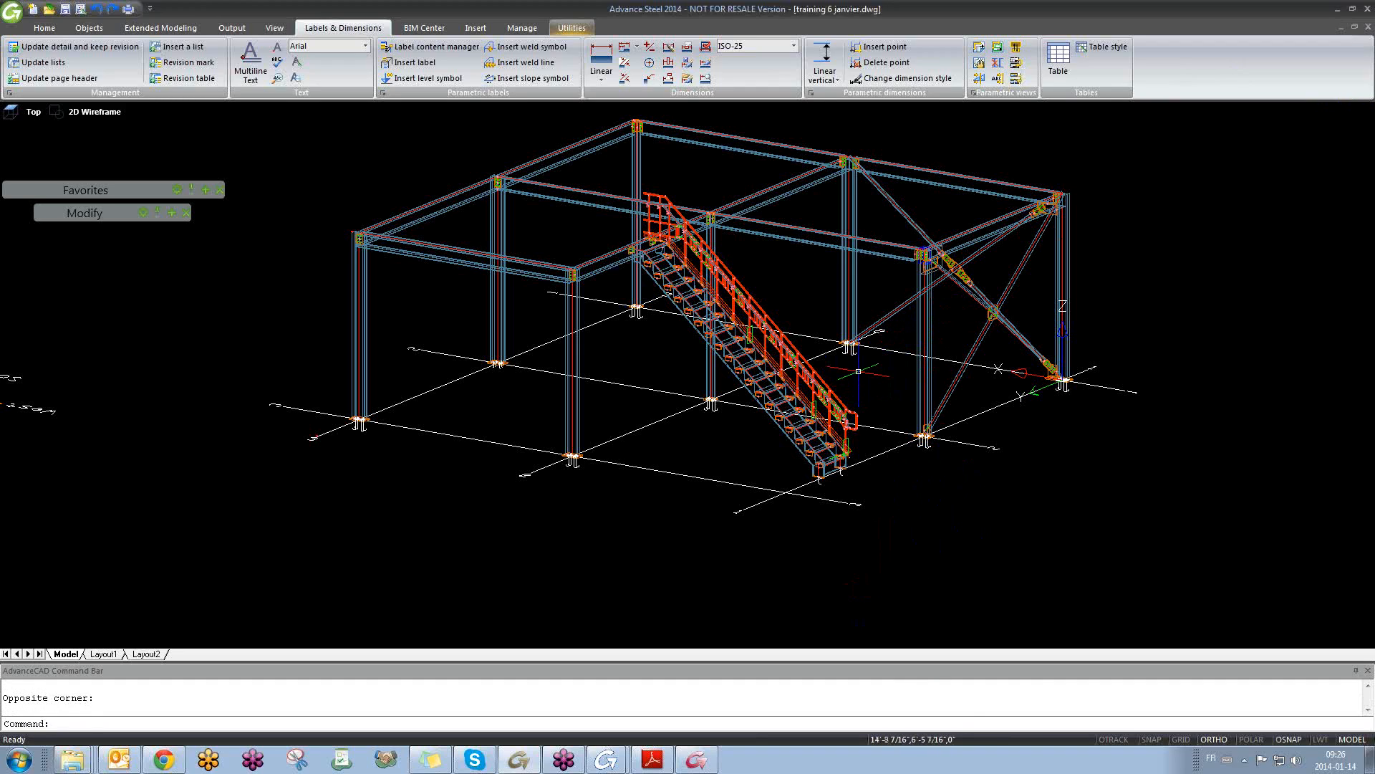
click(940, 523)
click(894, 523)
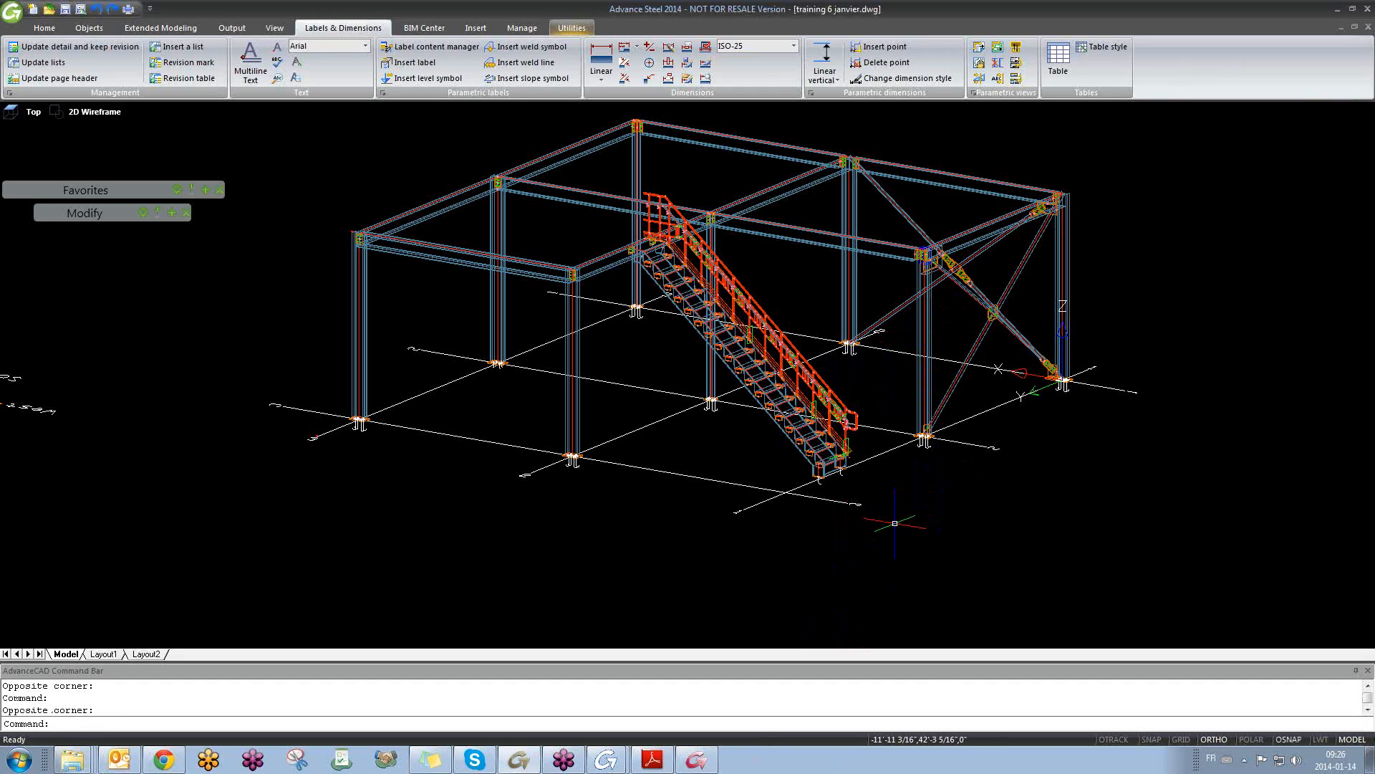
- Examine the staircase and its railing in the 3D model, from the bottom treads to the whole flight
middle_drag(595, 501, 594, 520)
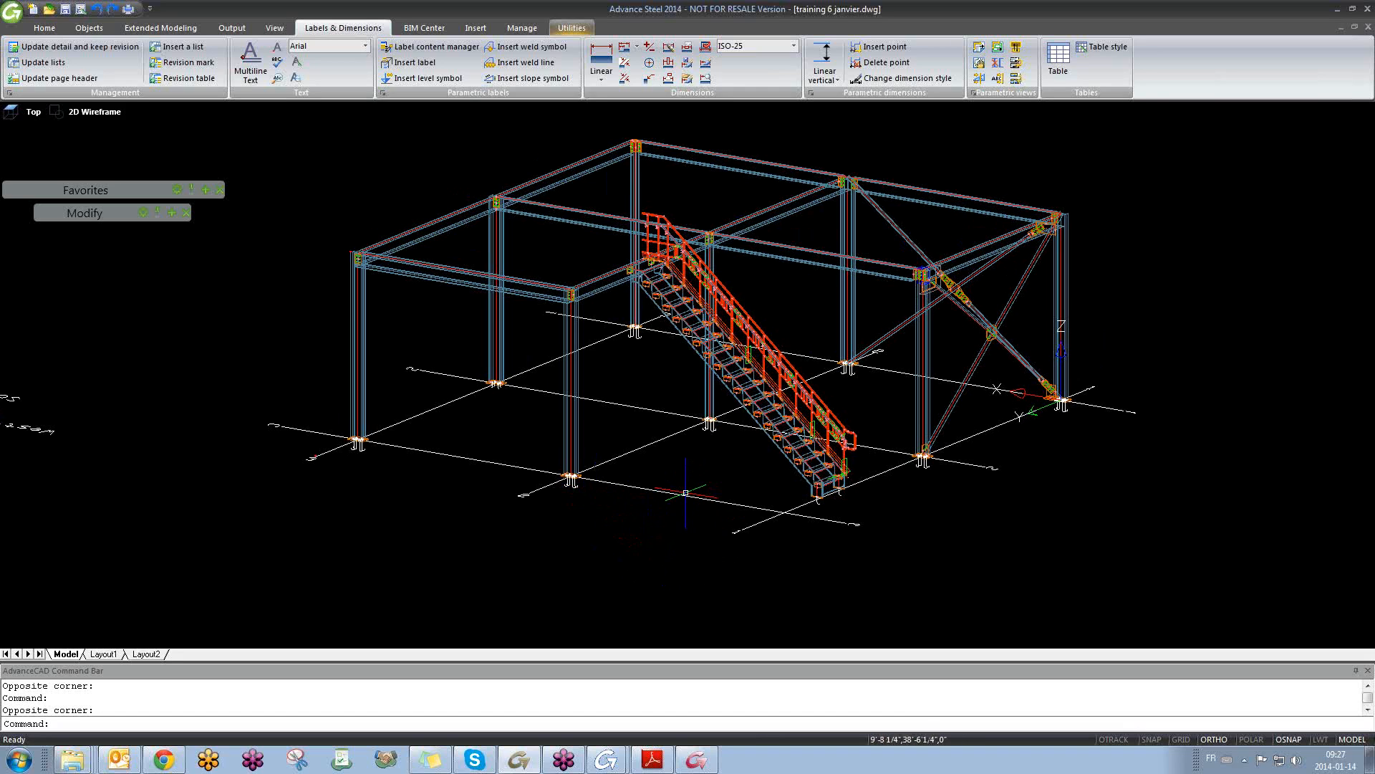
mouse_move(801, 355)
shift+middle_down()
mouse_move(805, 368)
mouse_move(788, 369)
shift+middle_up()
scroll(809, 512, up, 5)
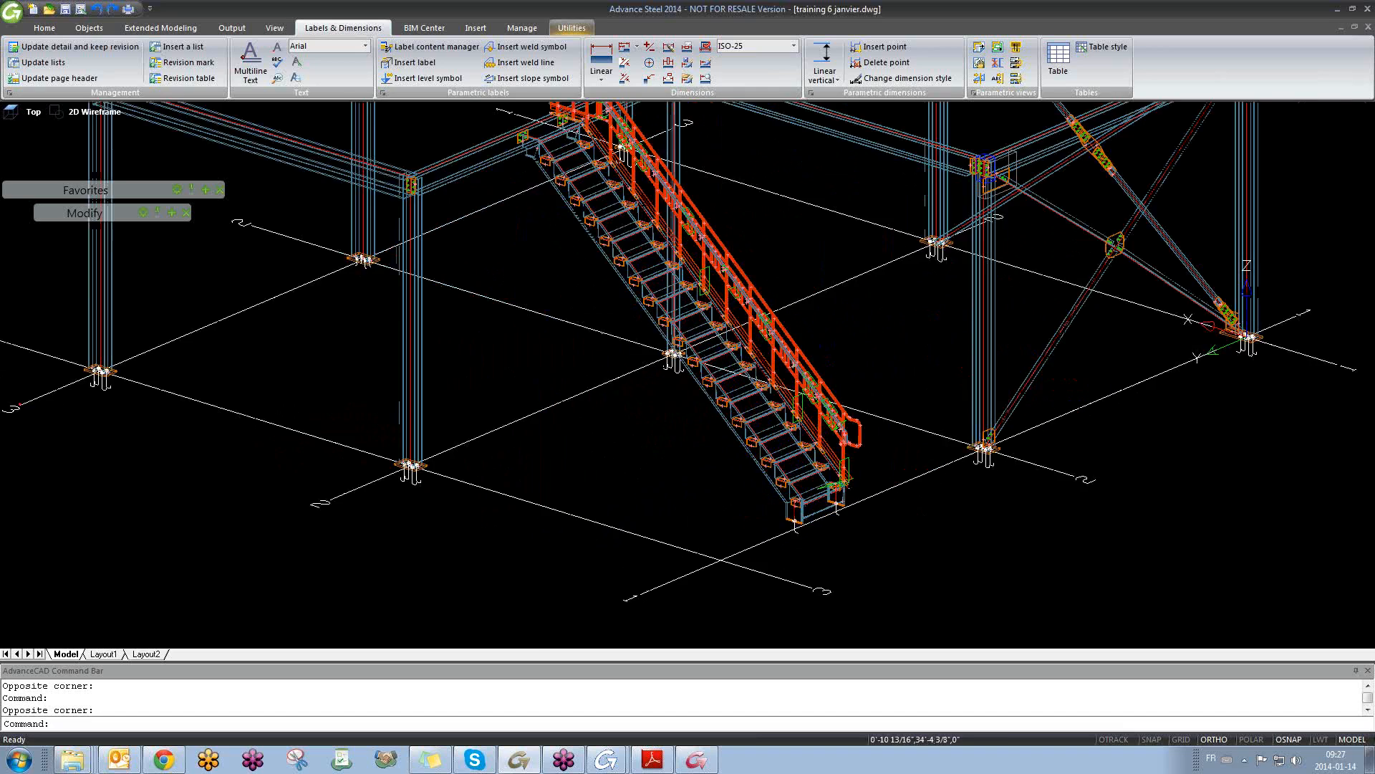
scroll(808, 511, up, 2)
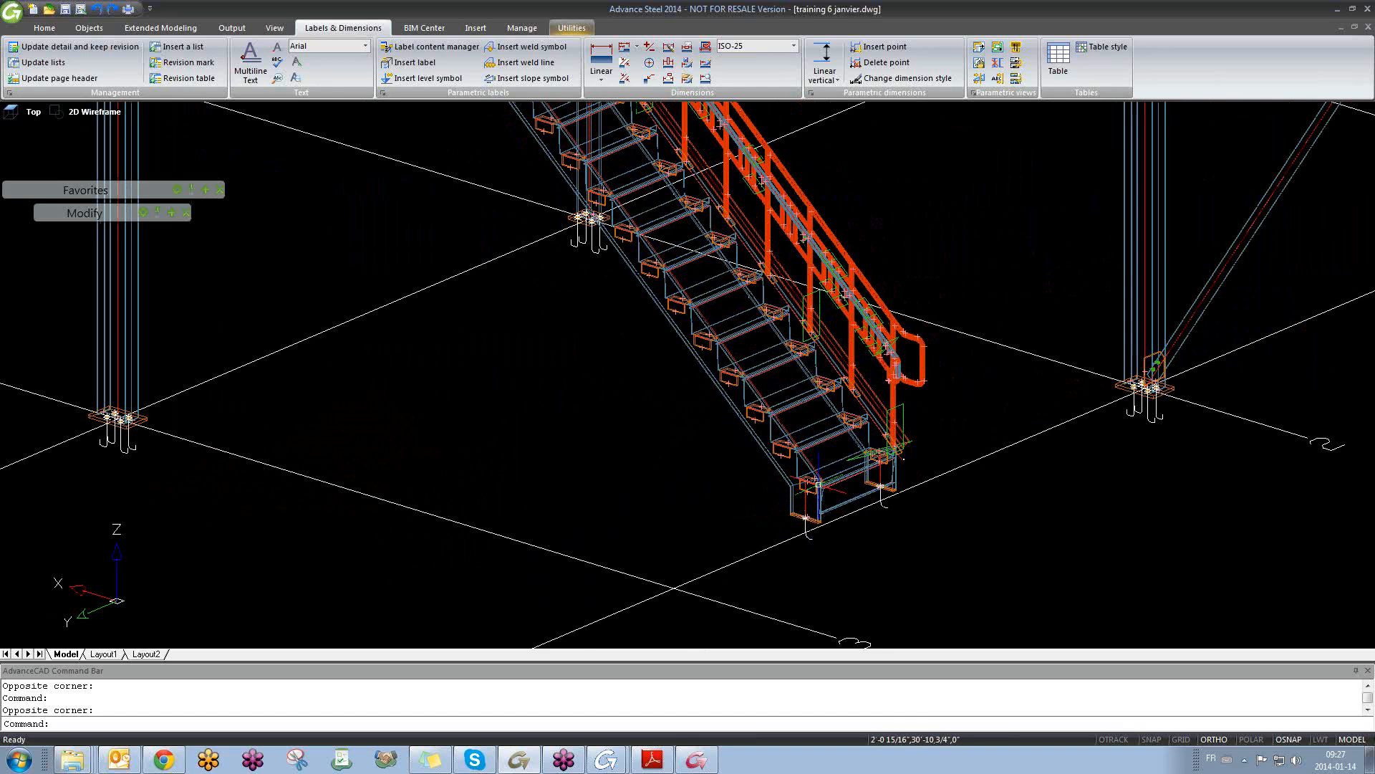
scroll(763, 513, down, 3)
middle_drag(817, 454, 805, 476)
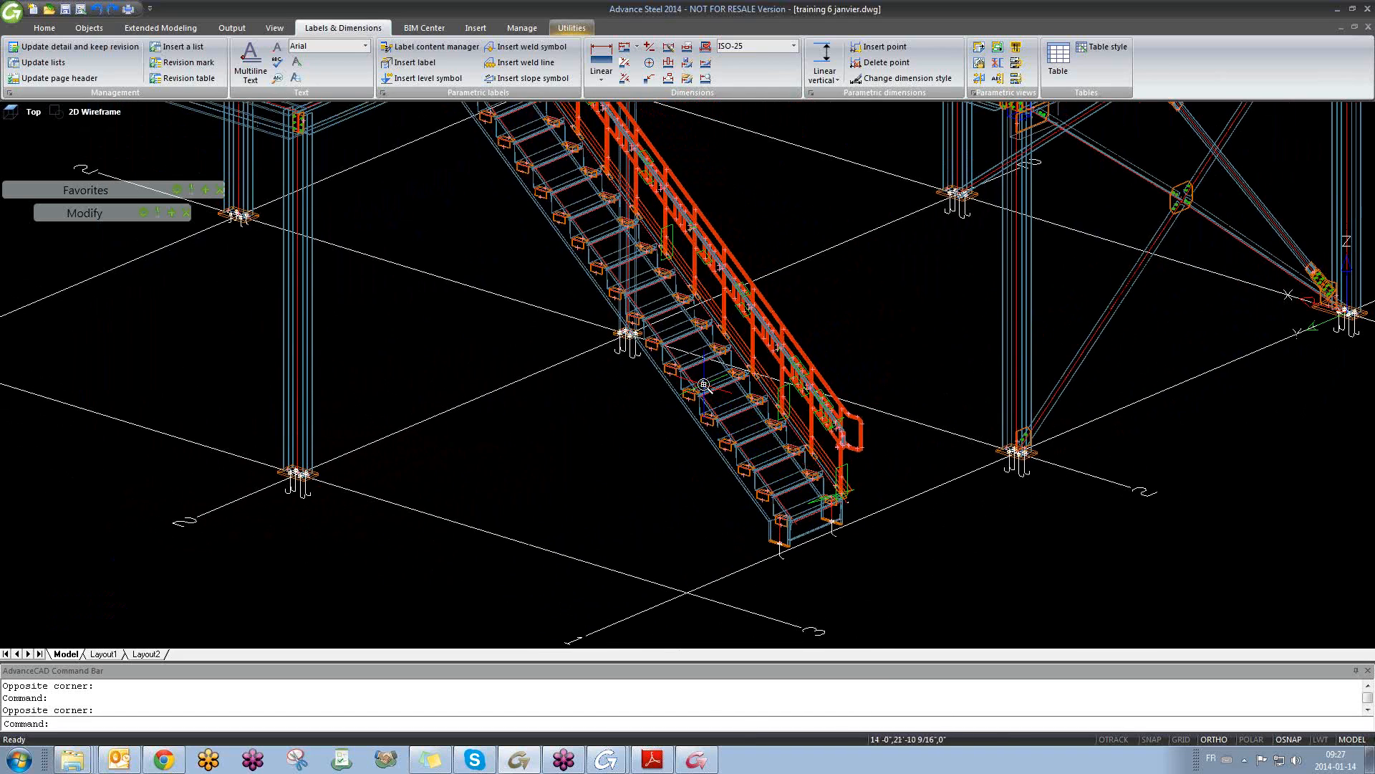
scroll(704, 384, down, 3)
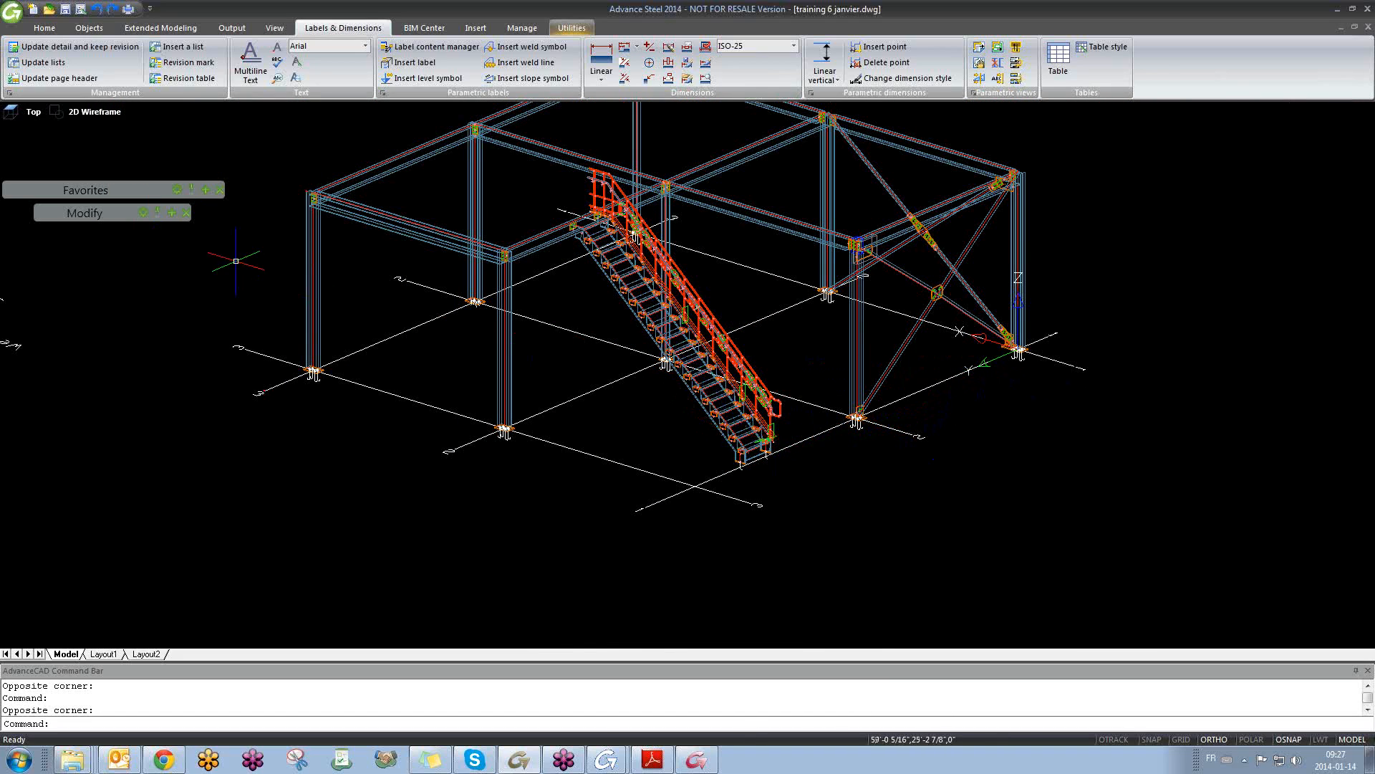
- Rotate the UCS around the X axis and move its origin to a free point in front of the staircase's foot
click(173, 213)
click(45, 324)
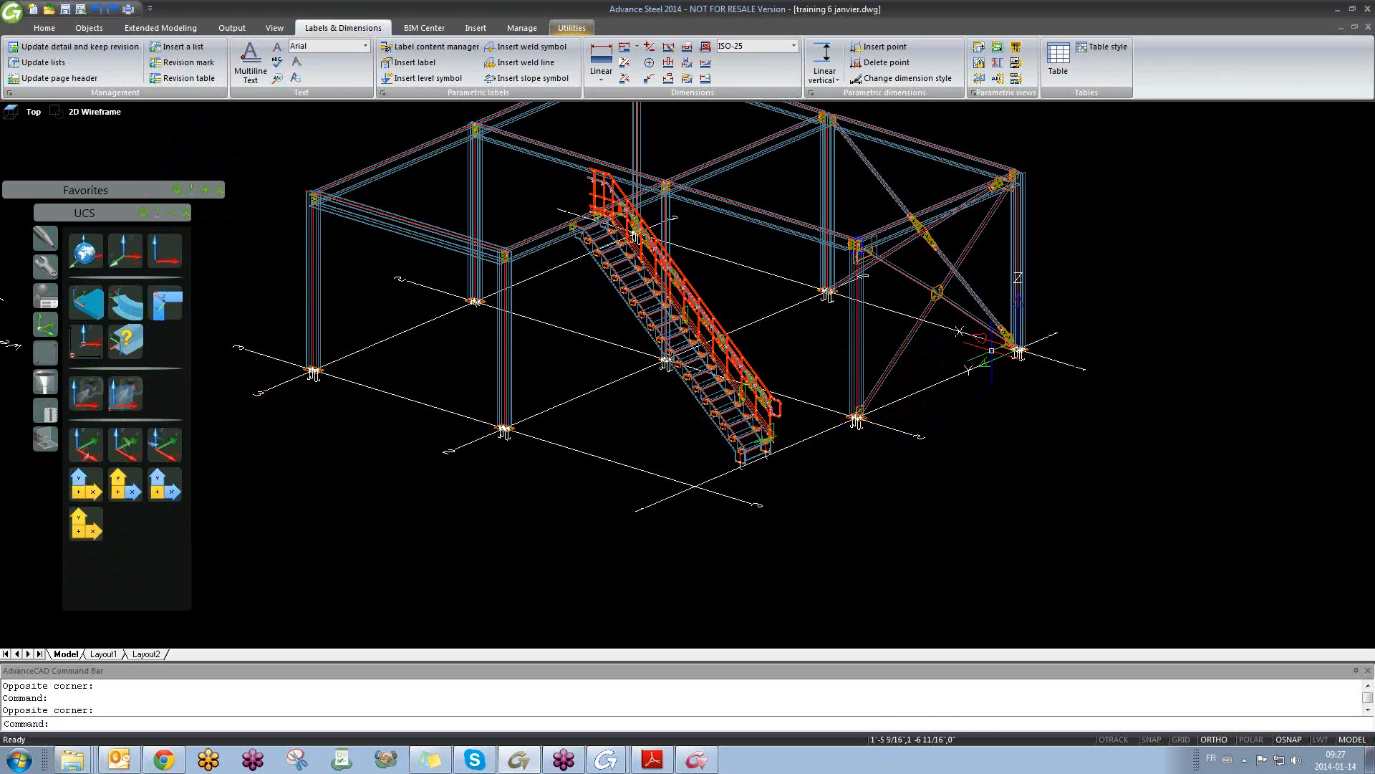
middle_drag(997, 349, 948, 370)
click(86, 445)
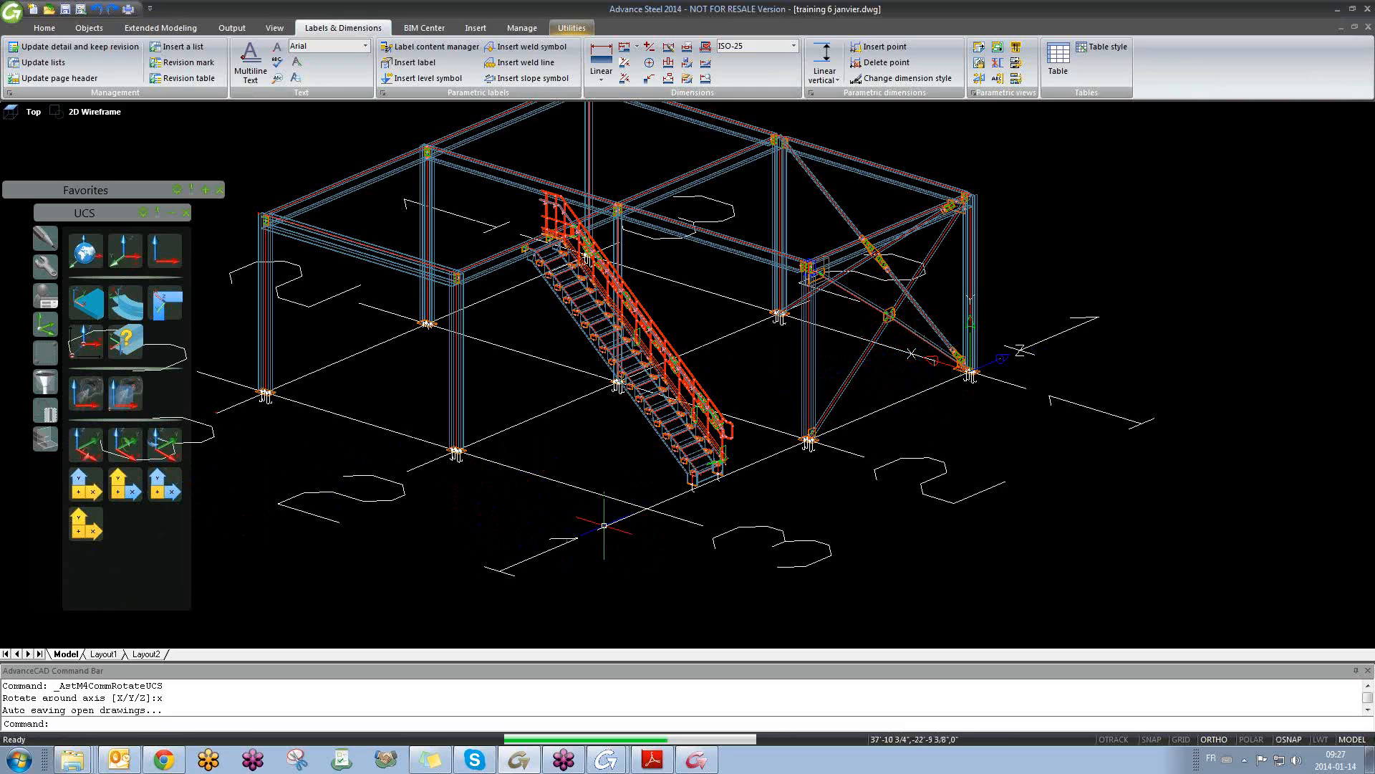
click(86, 342)
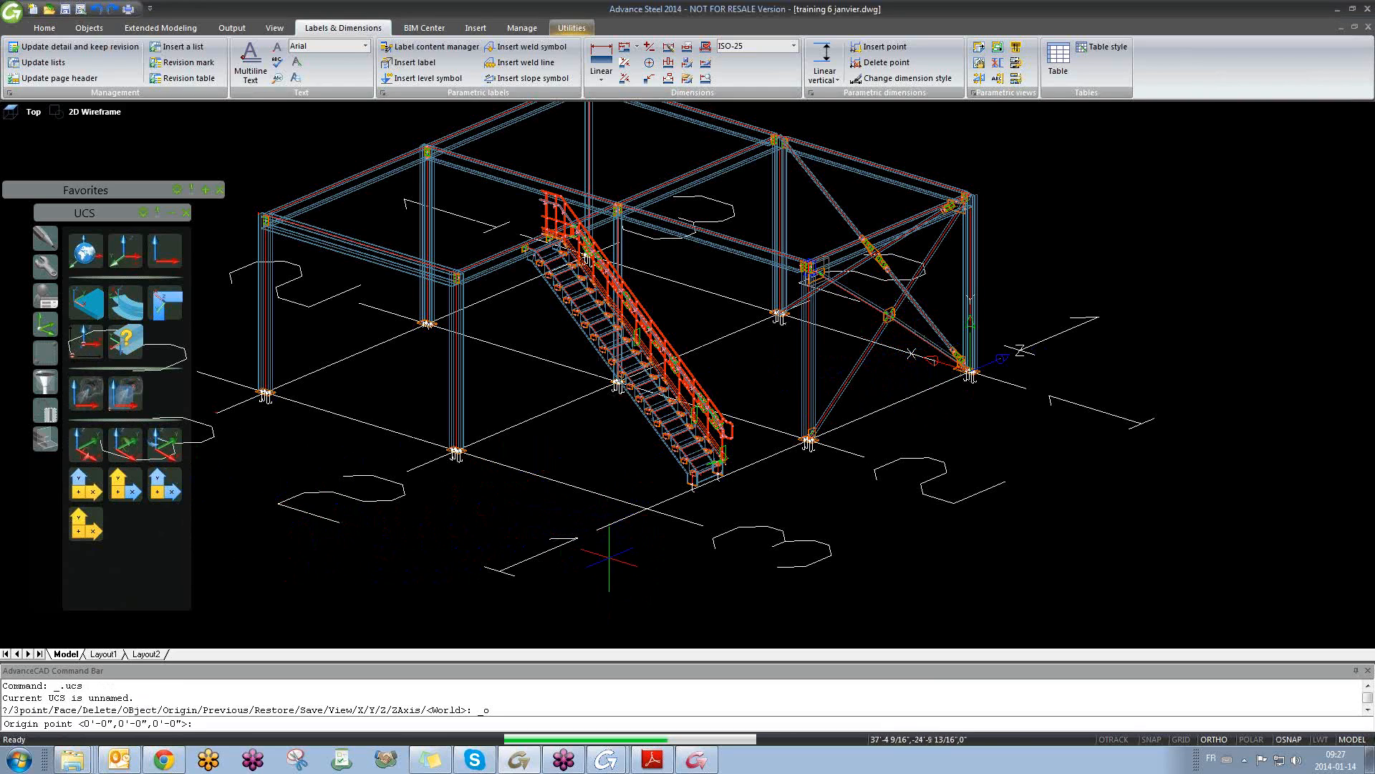
click(599, 530)
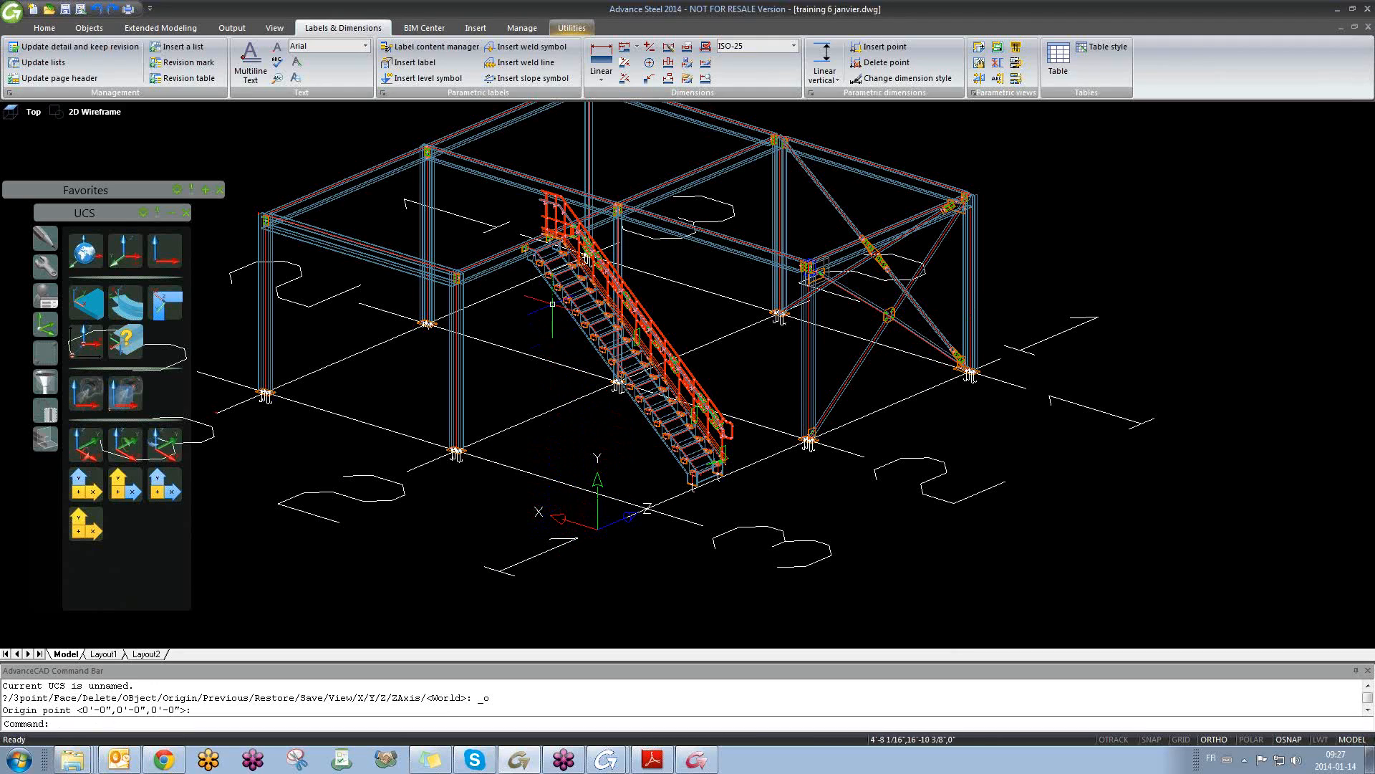
- Check the UCS orientation against the side of the staircase and clear the stair selection
shift+middle_drag(715, 488, 669, 467)
click(640, 468)
shift+middle_drag(666, 535, 747, 540)
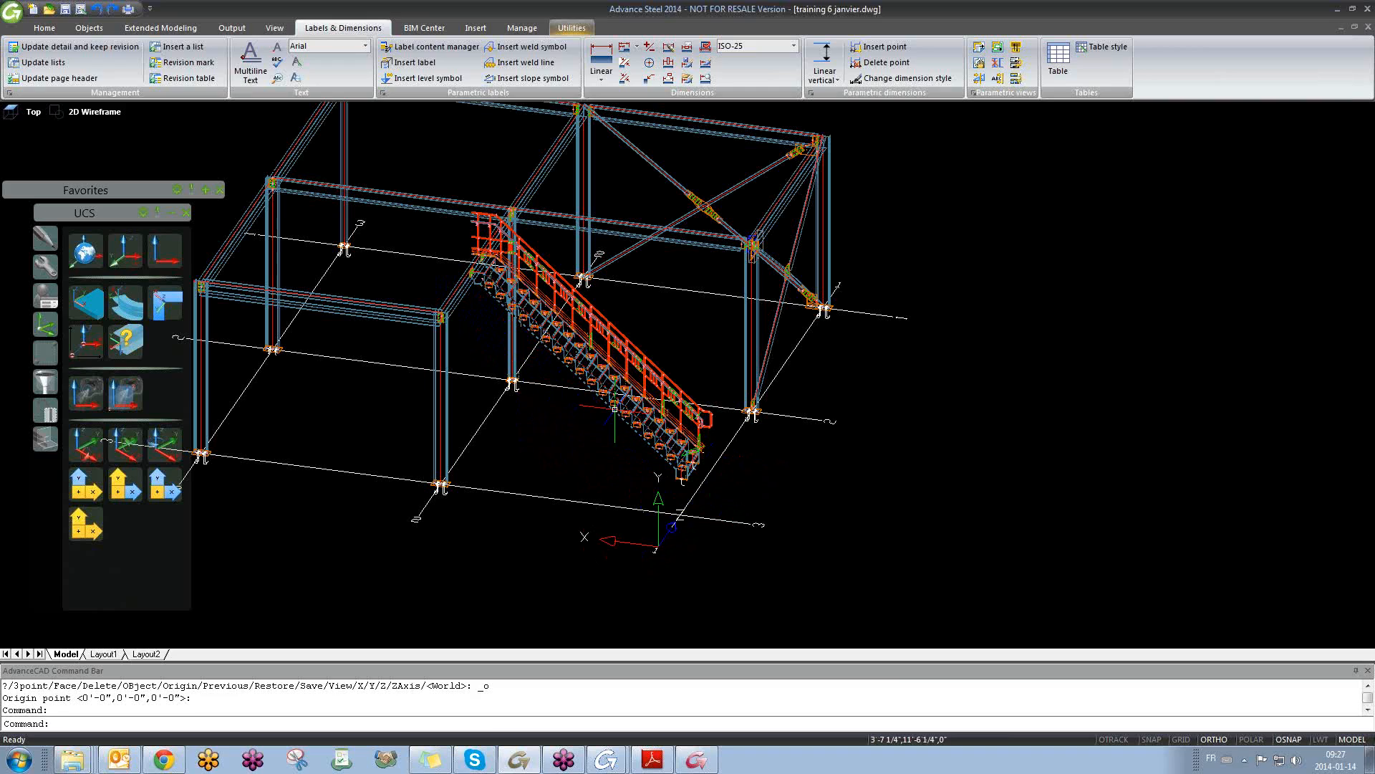
key(Escape)
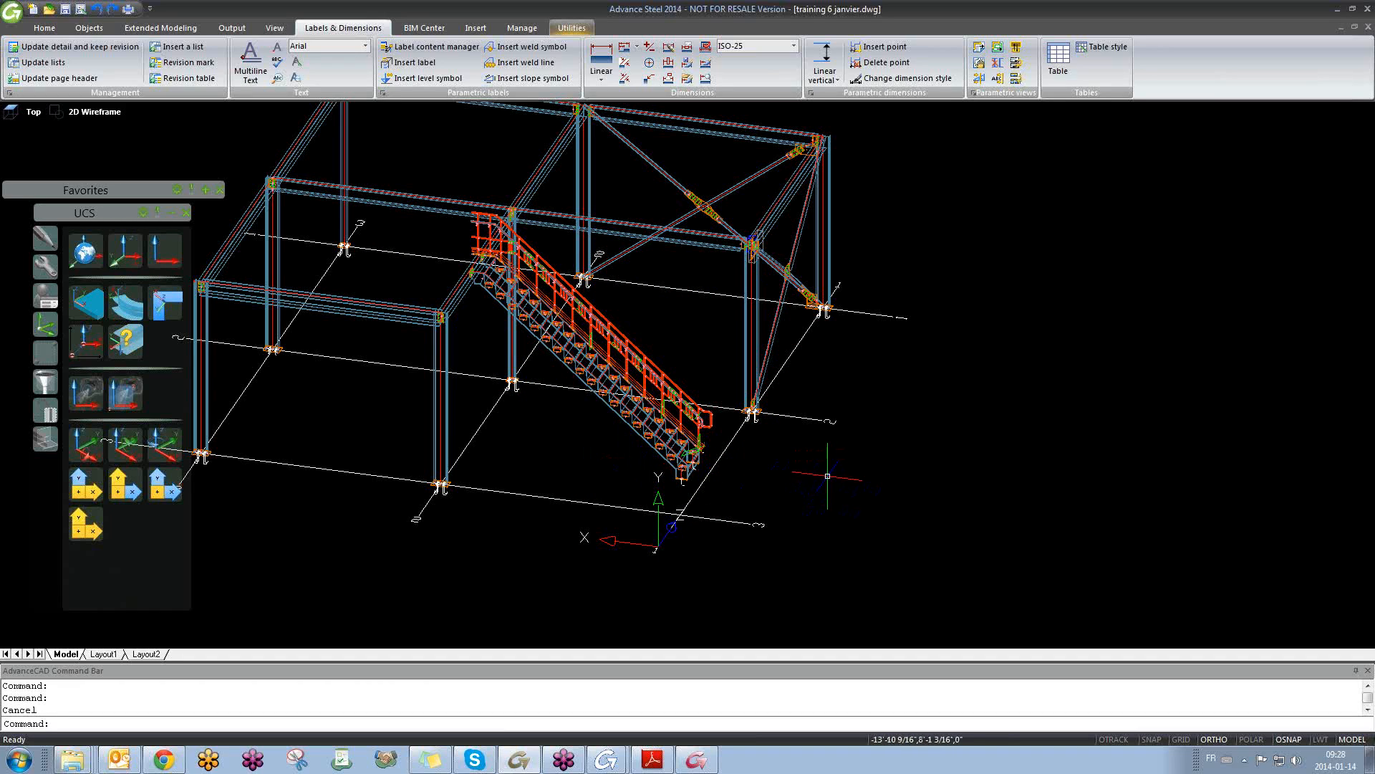
- Choose the user drawing style "Mp Stair at UCS" for stairs and railings from the quick documents and use it
scroll(630, 425, up, 2)
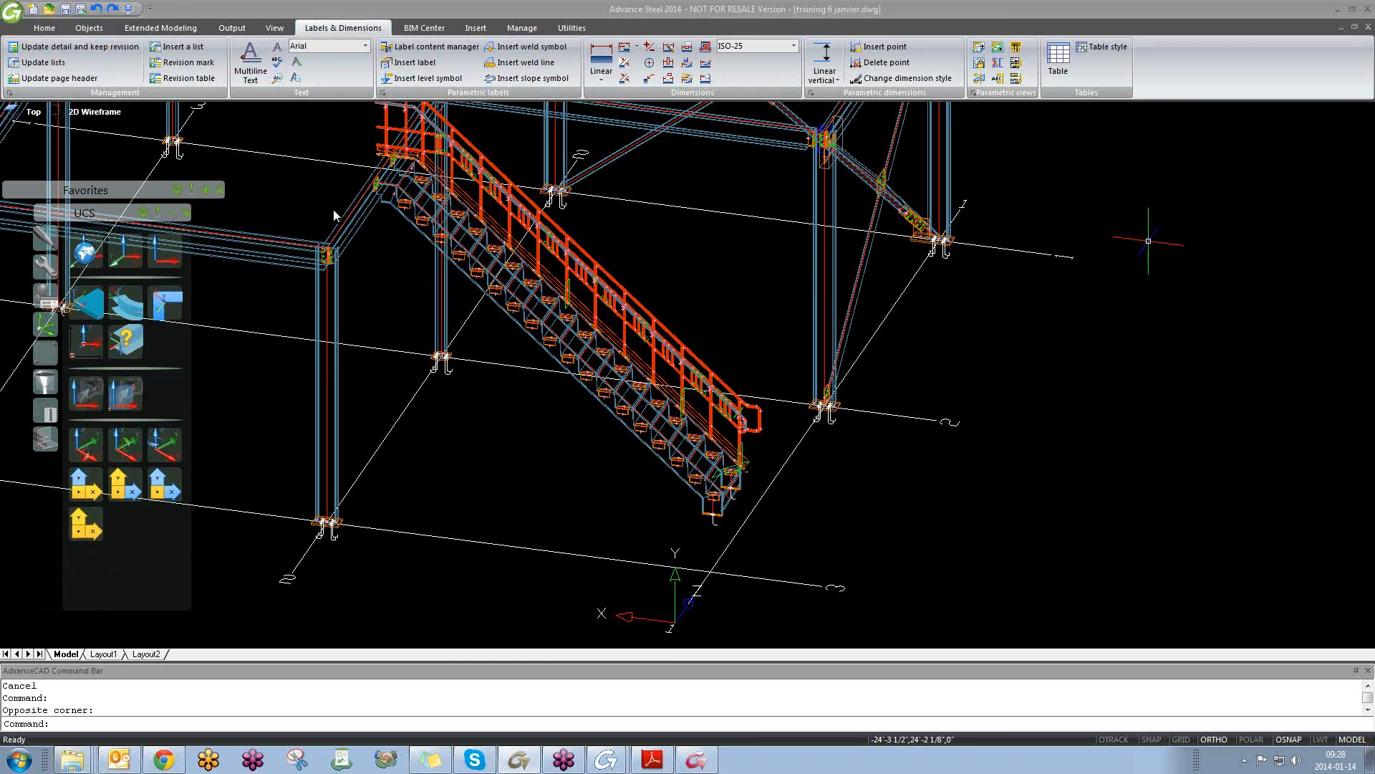
click(235, 29)
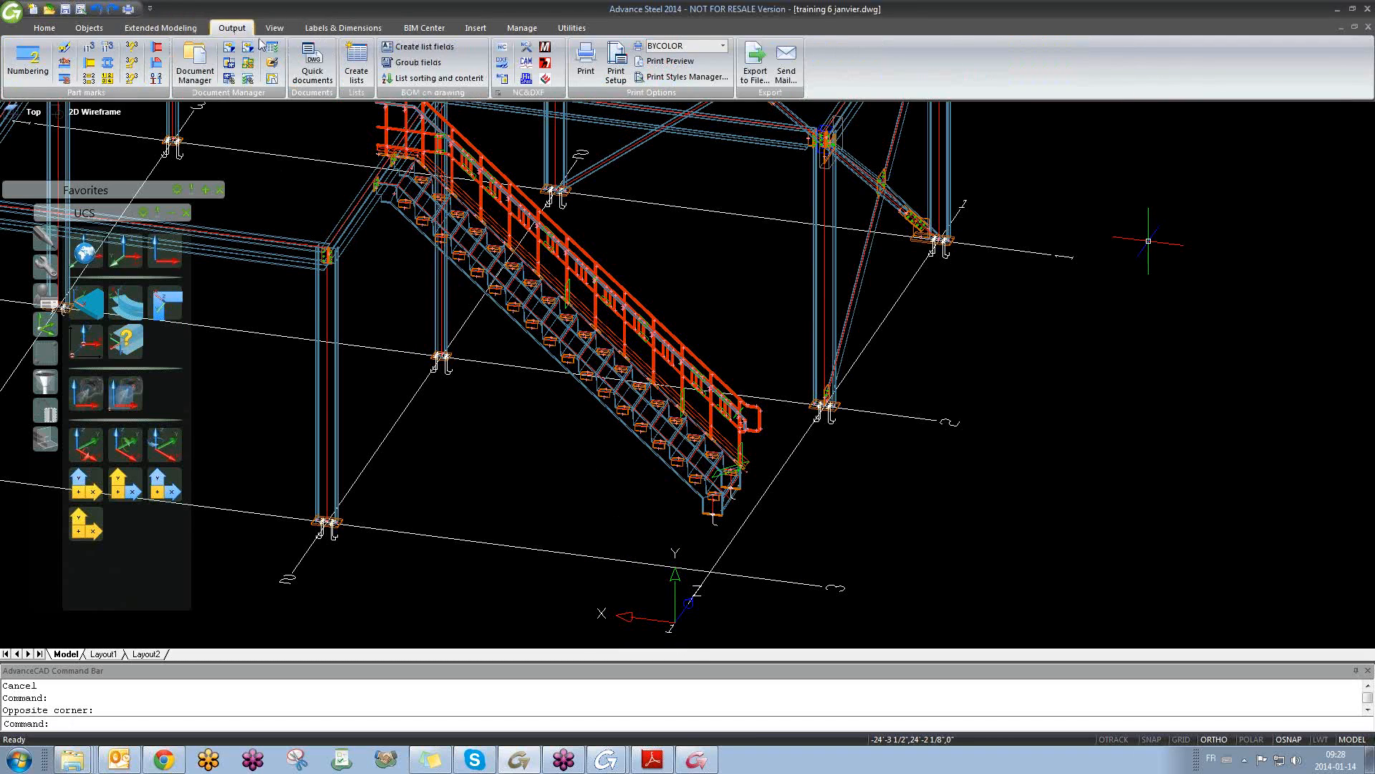
click(312, 63)
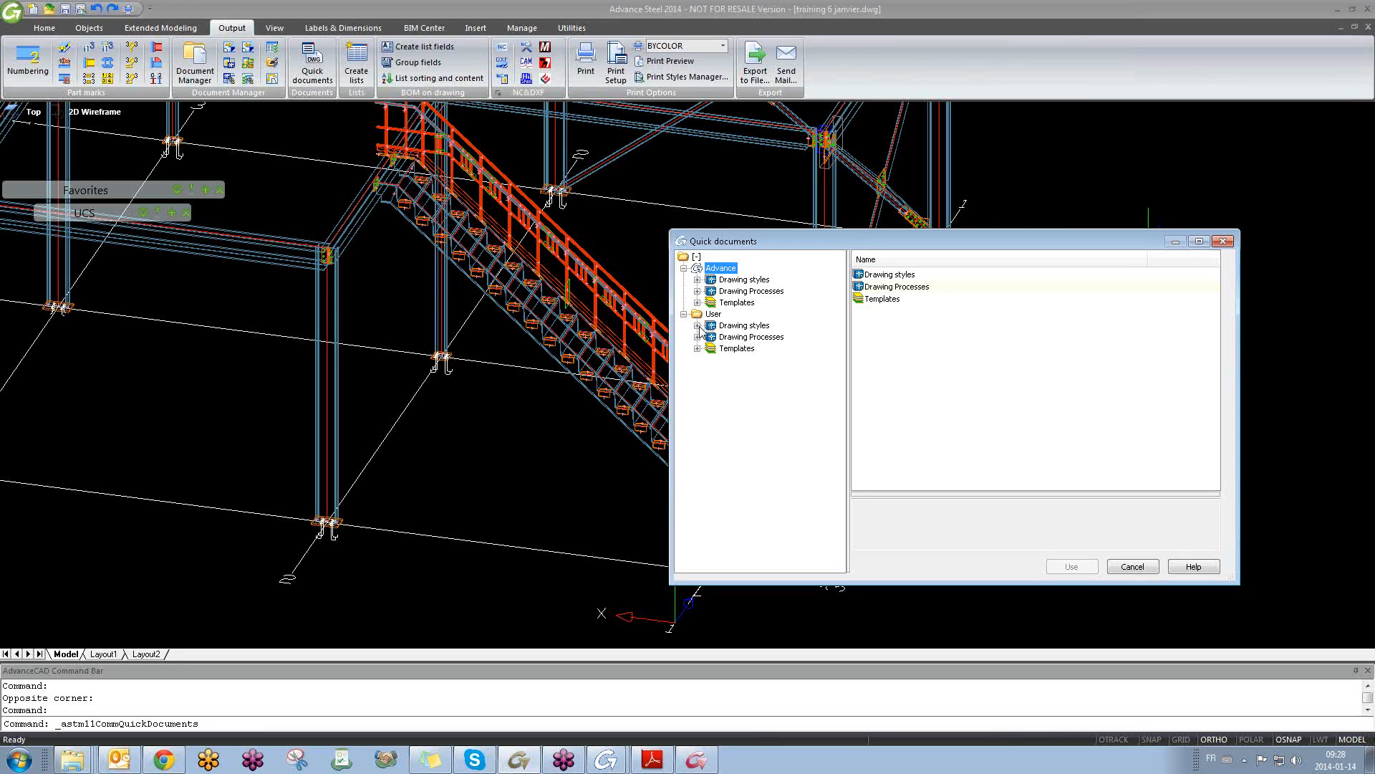
click(698, 326)
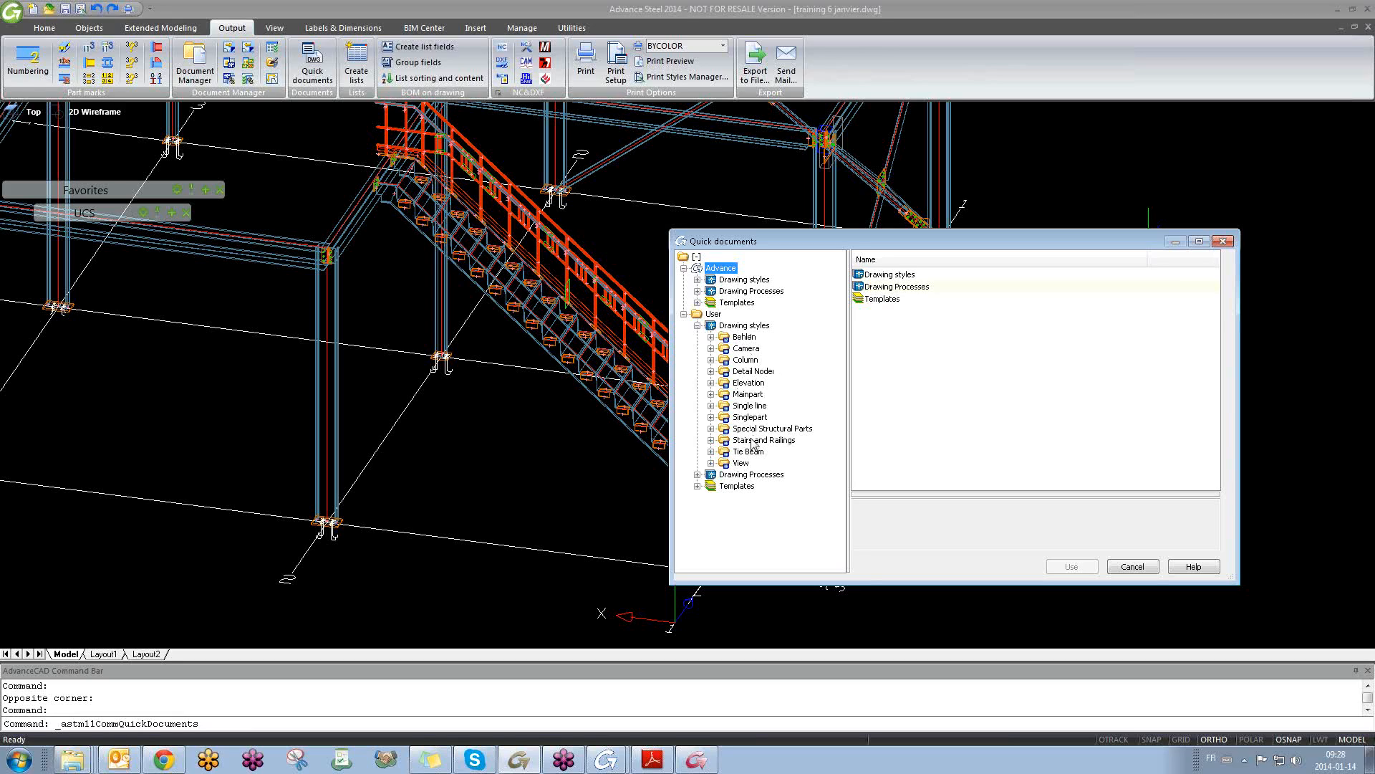
click(711, 440)
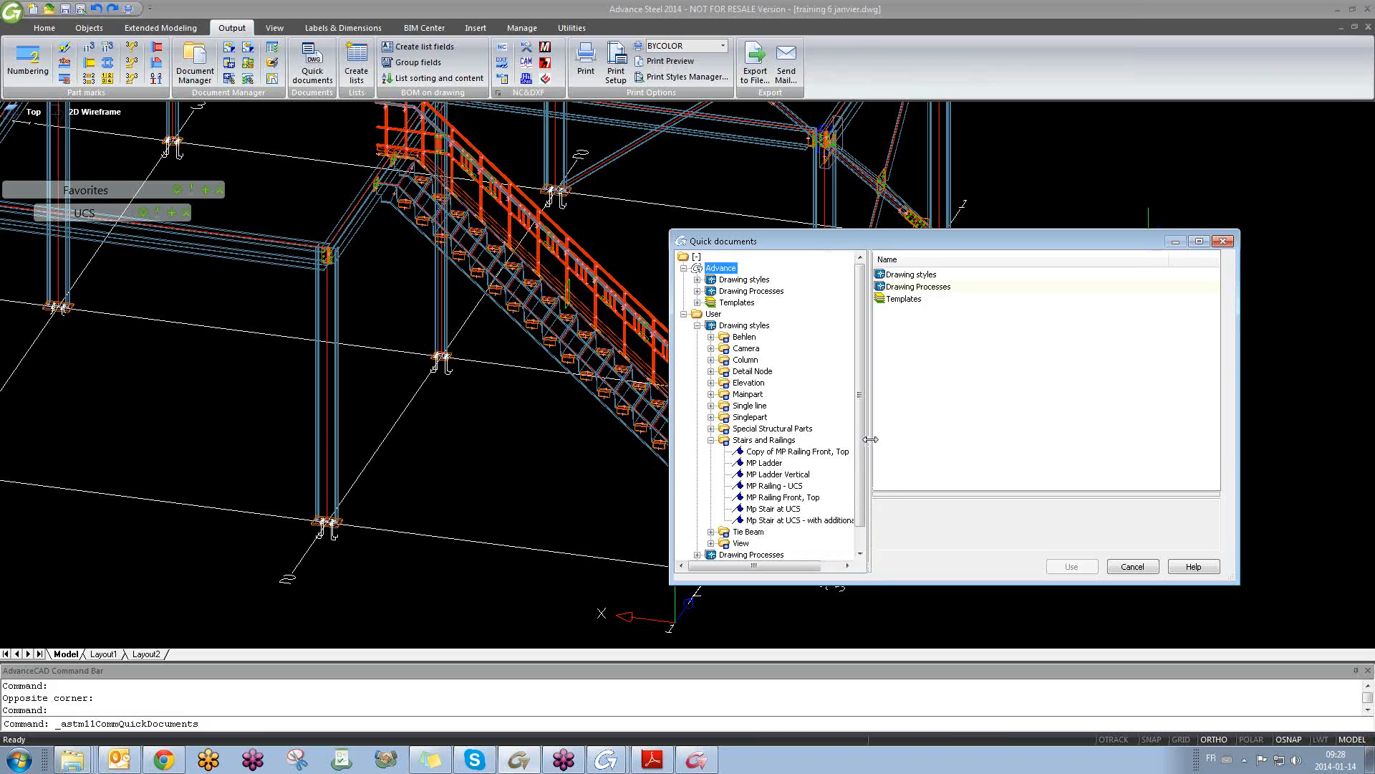
click(774, 486)
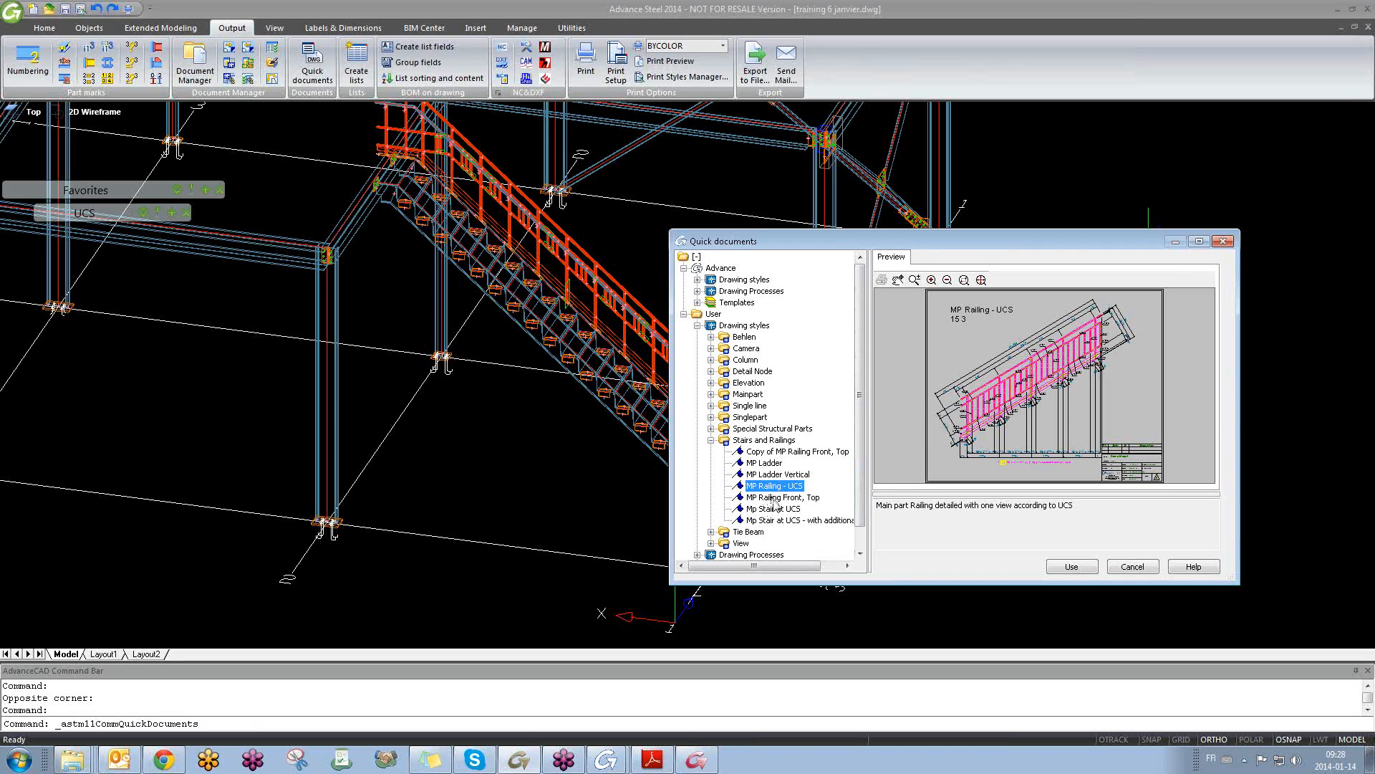
click(775, 508)
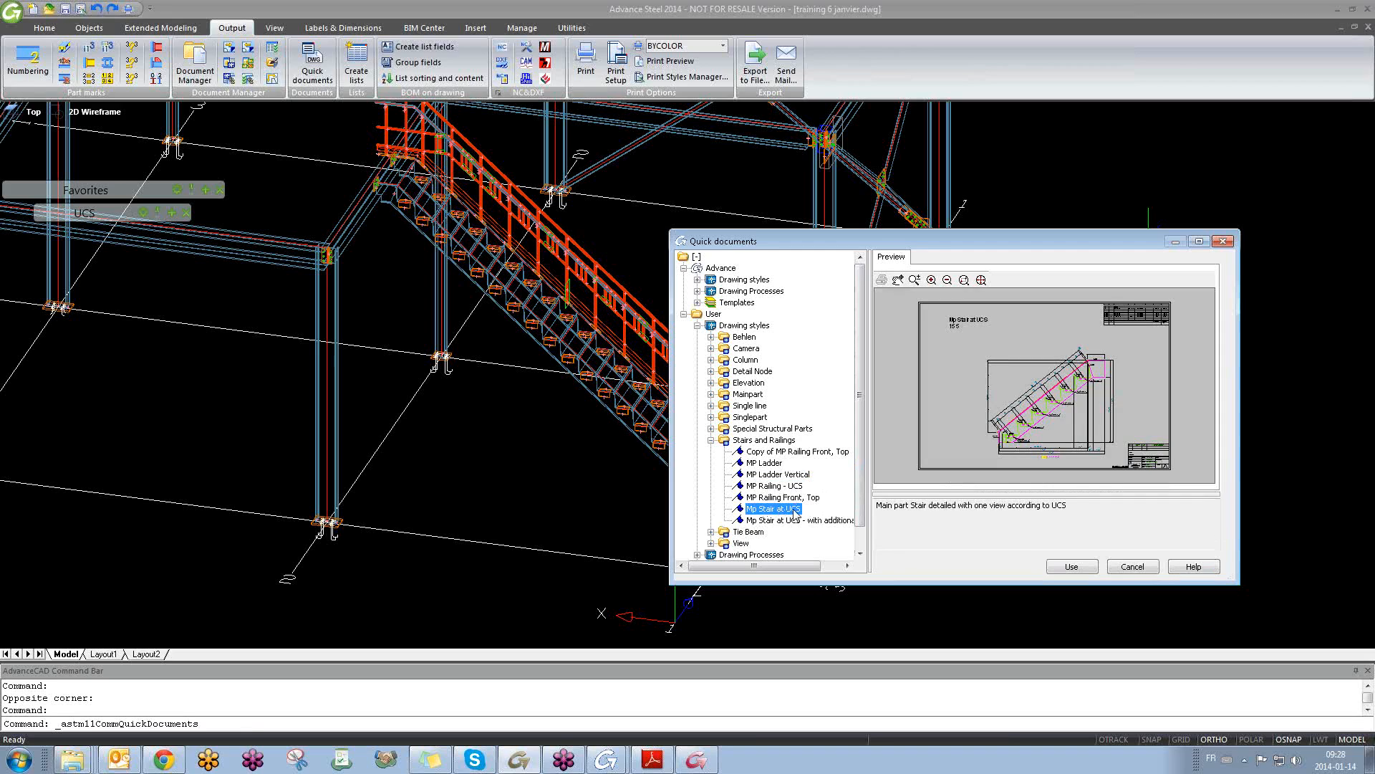
click(1078, 567)
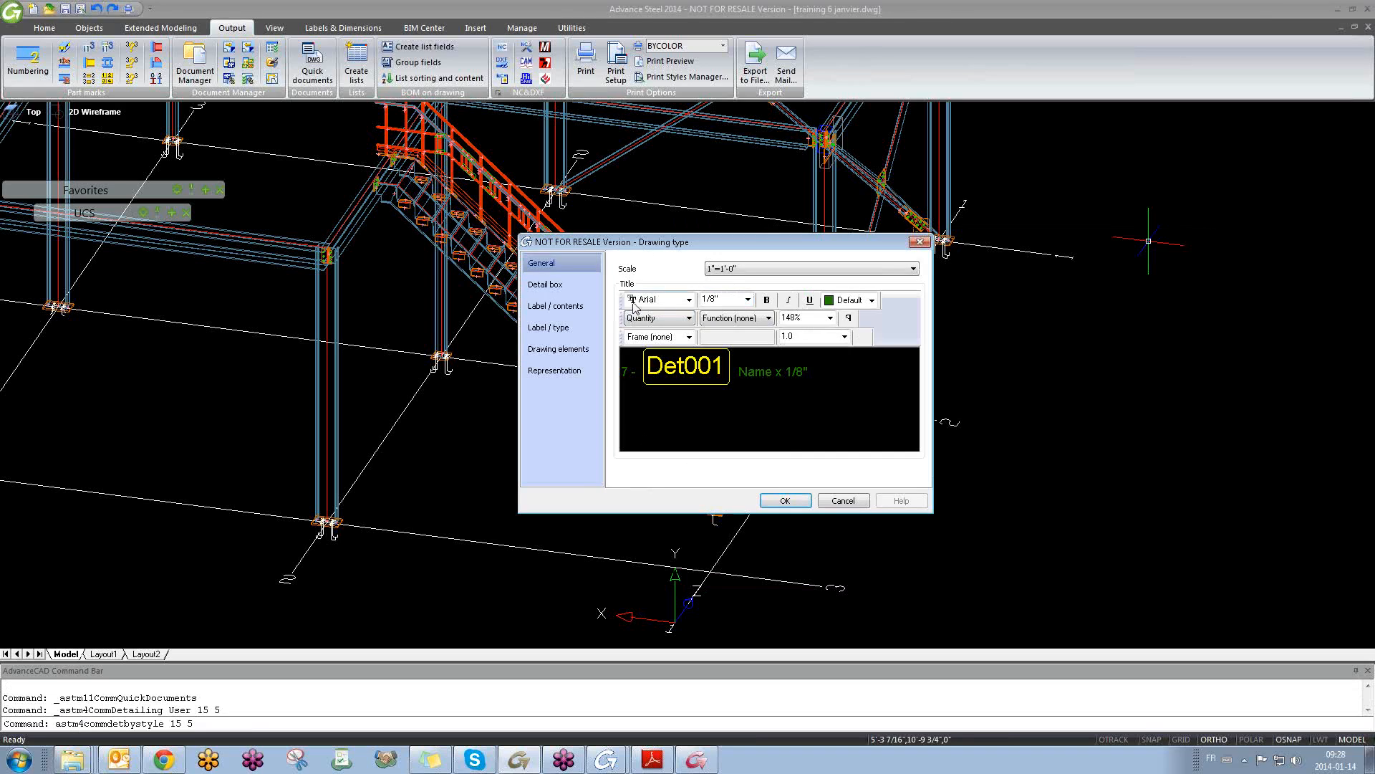
- Accept the drawing type settings with scale 1"=1'-0" and select the staircase's near stringer as the model object to detail
click(745, 272)
click(682, 270)
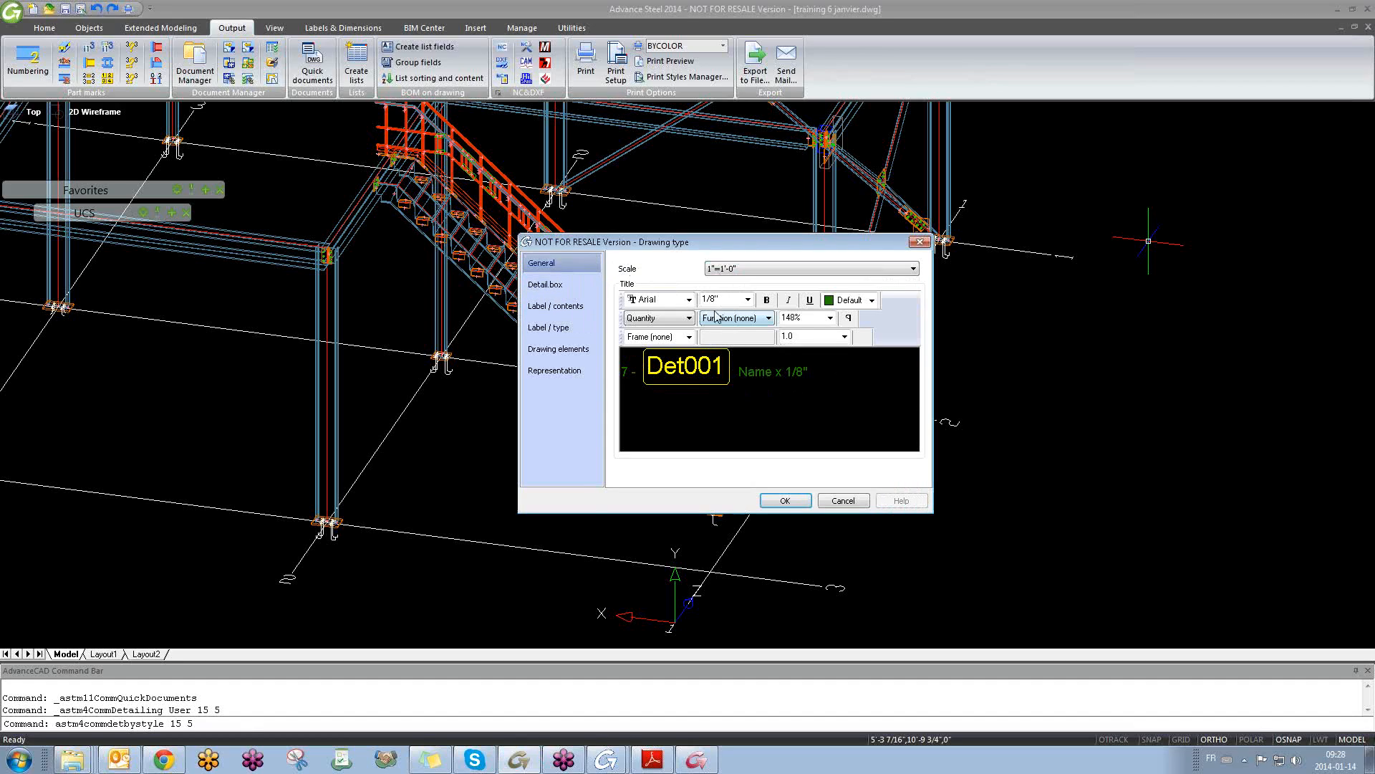
click(786, 500)
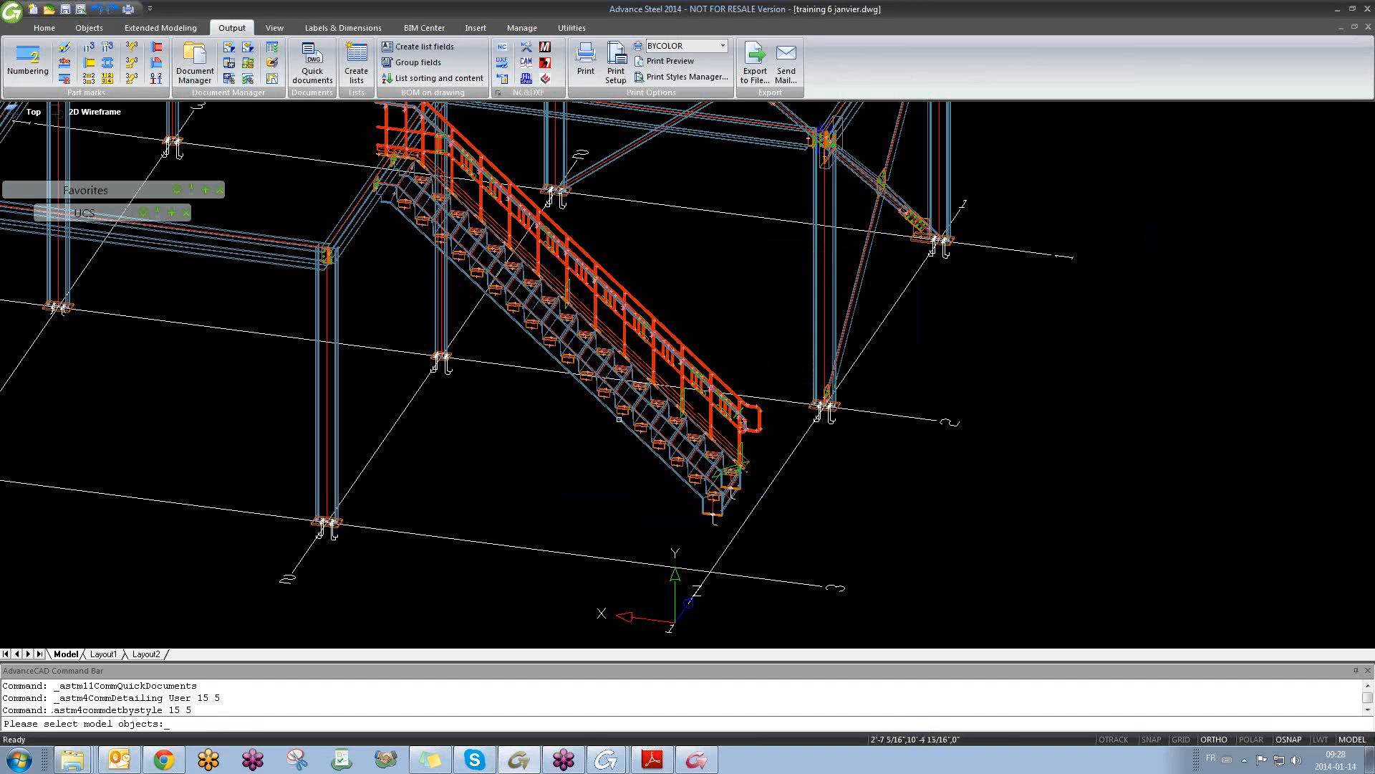
scroll(619, 419, up, 5)
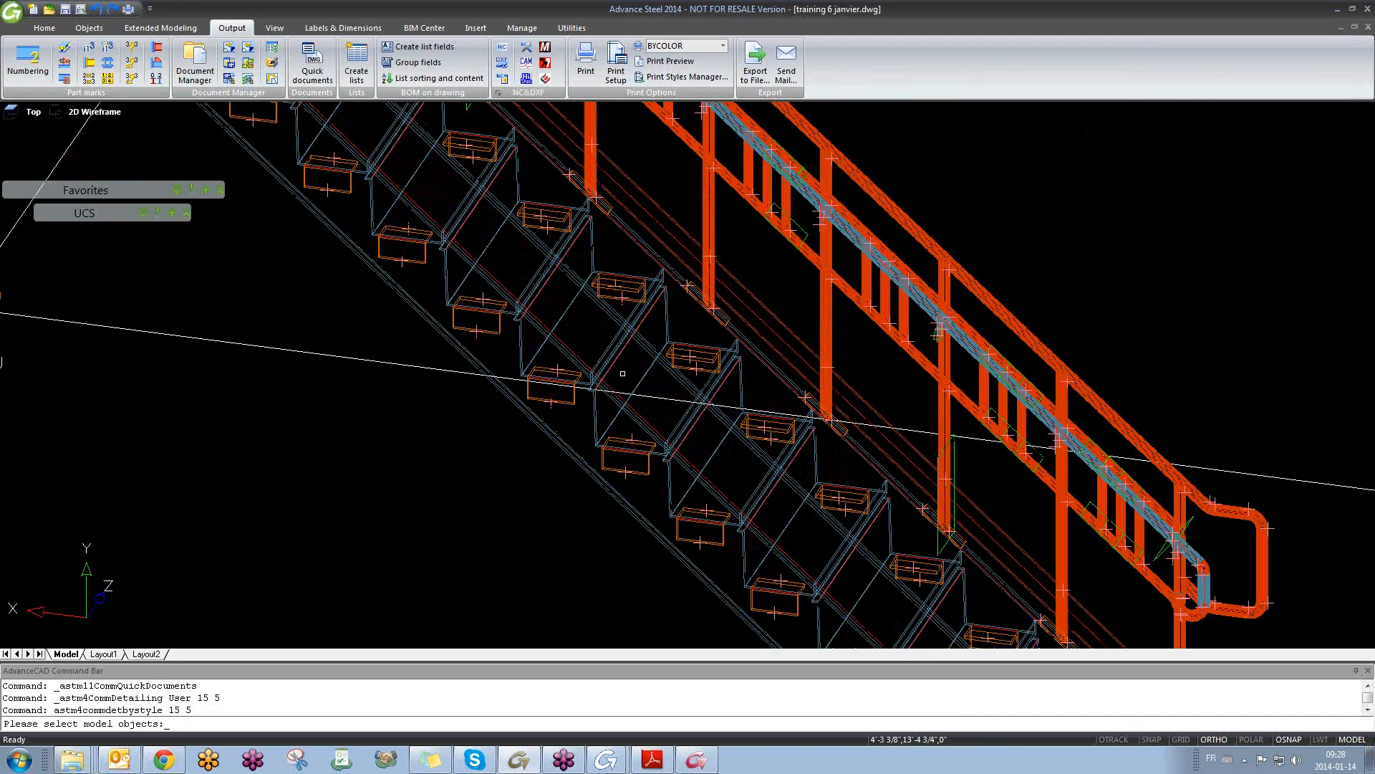
scroll(623, 373, down, 1)
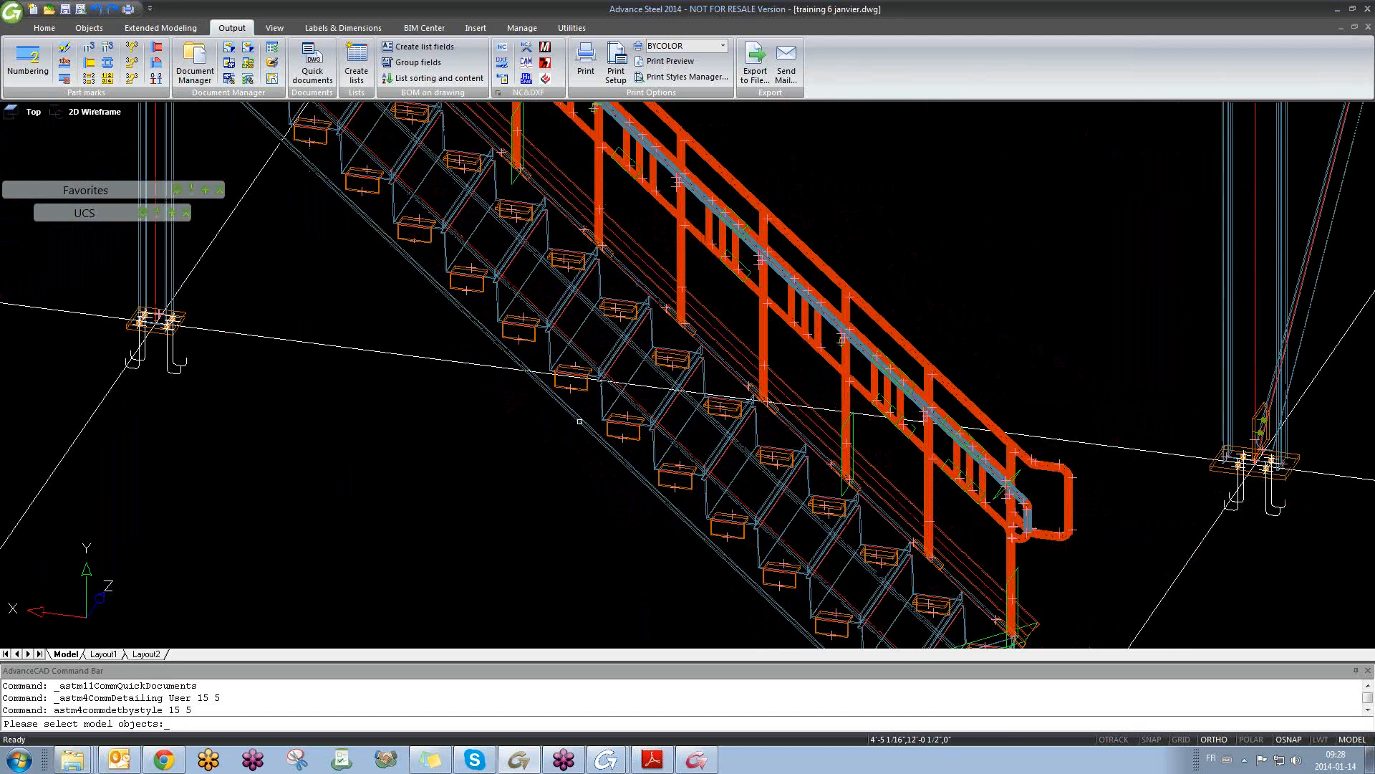
click(579, 421)
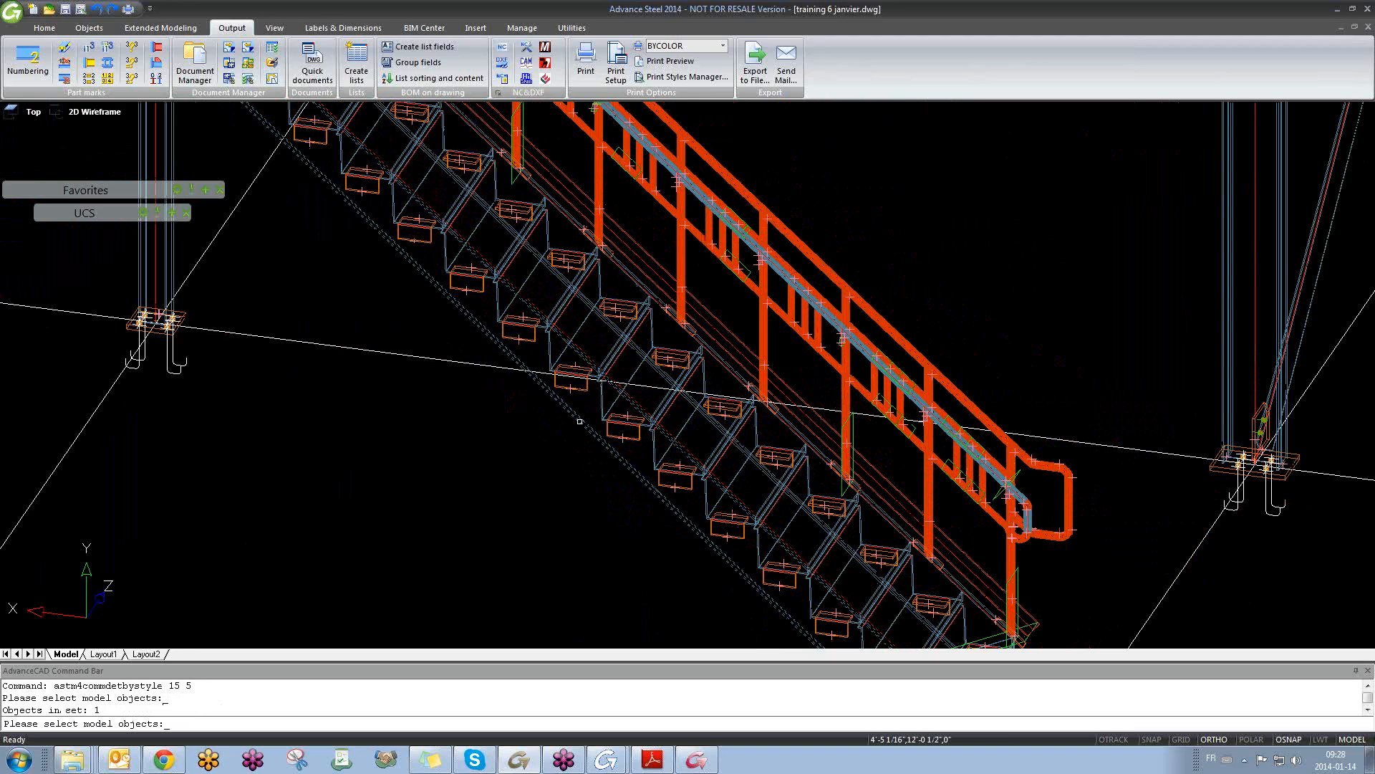
key(Return)
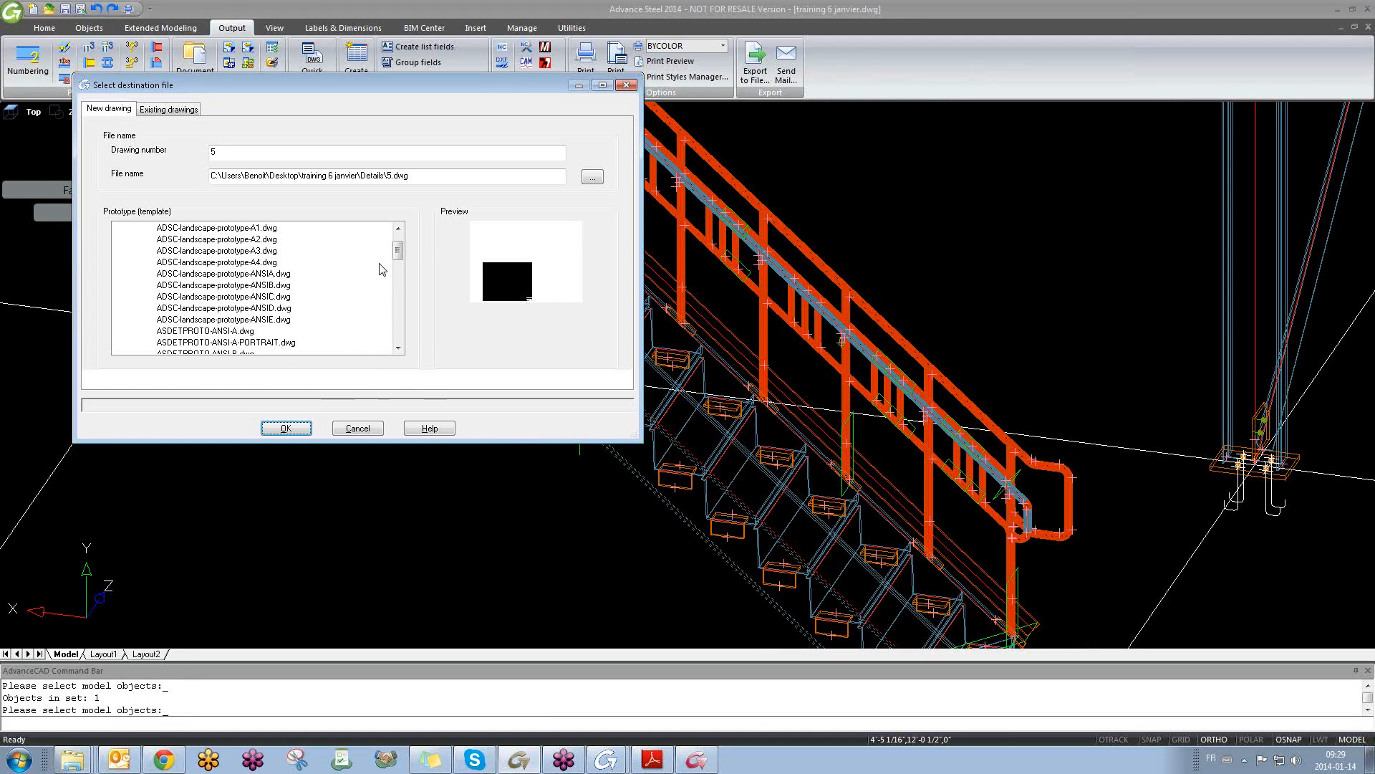
- Show the model's own prototype templates and check the project's Prototypes folder in Windows Explorer
scroll(397, 251, up, 1)
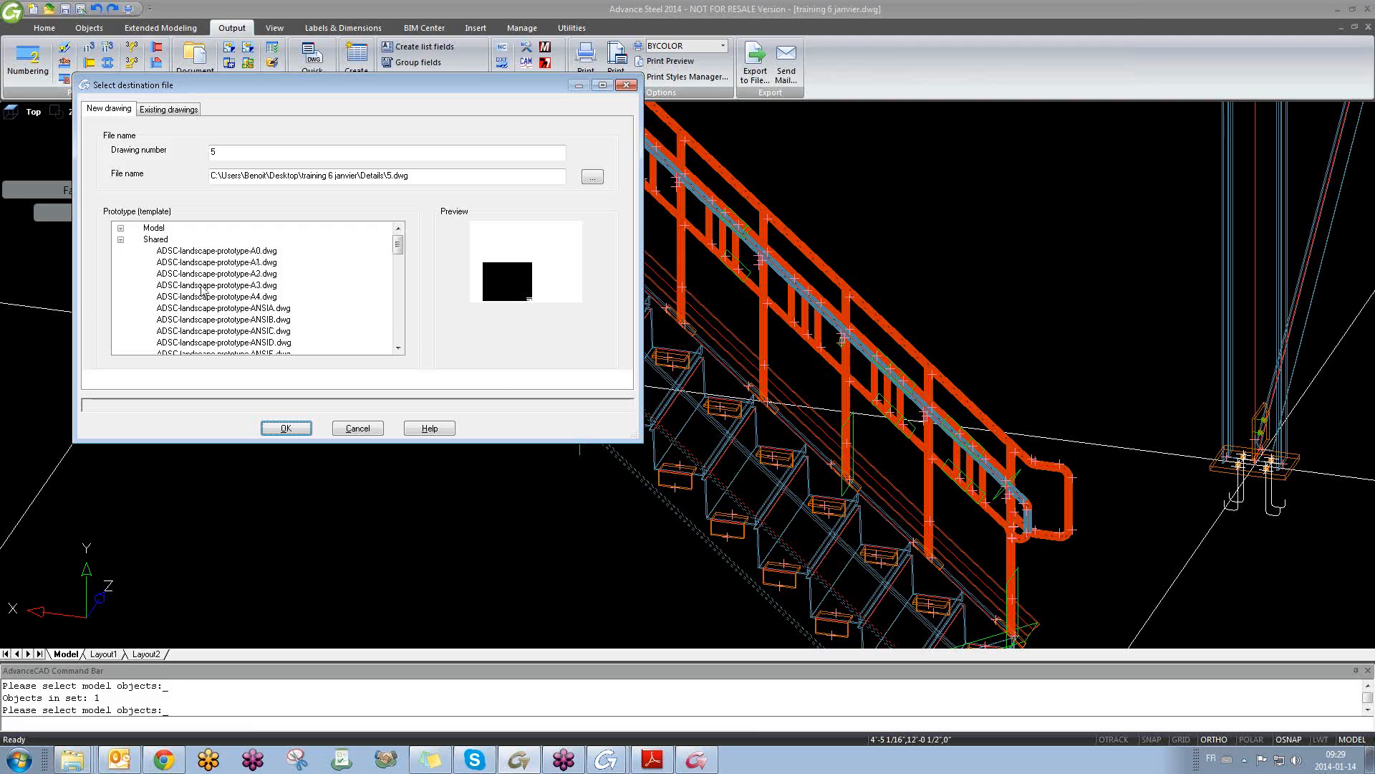
click(121, 240)
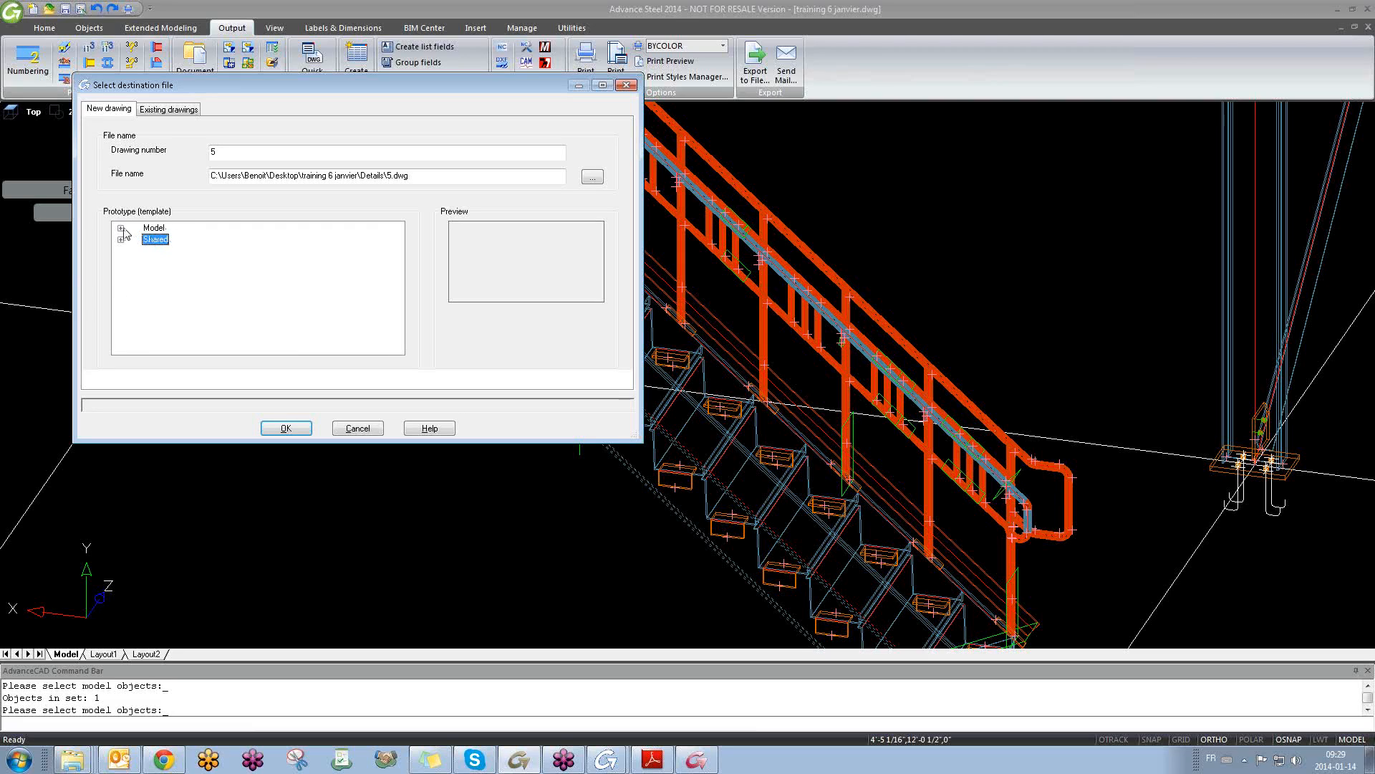
click(121, 229)
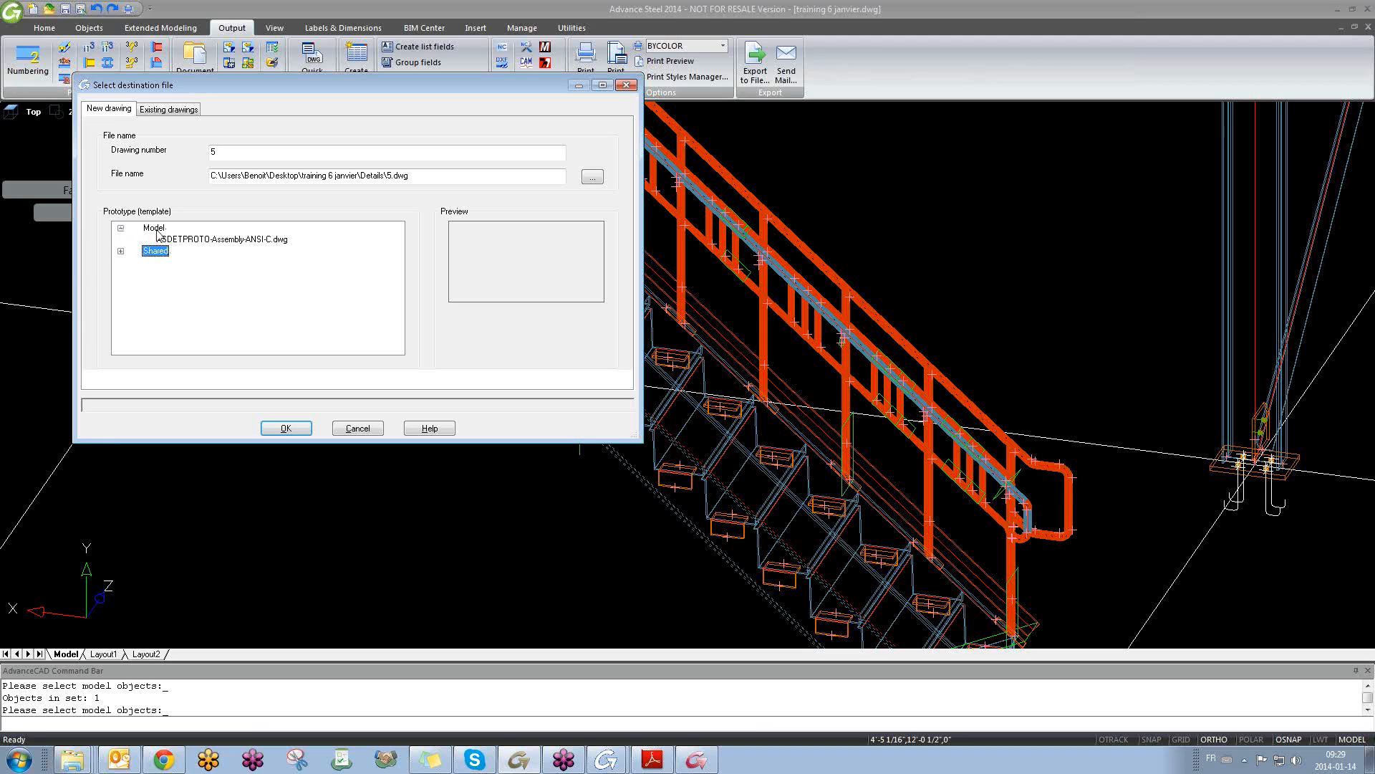
click(1371, 759)
double_click(908, 556)
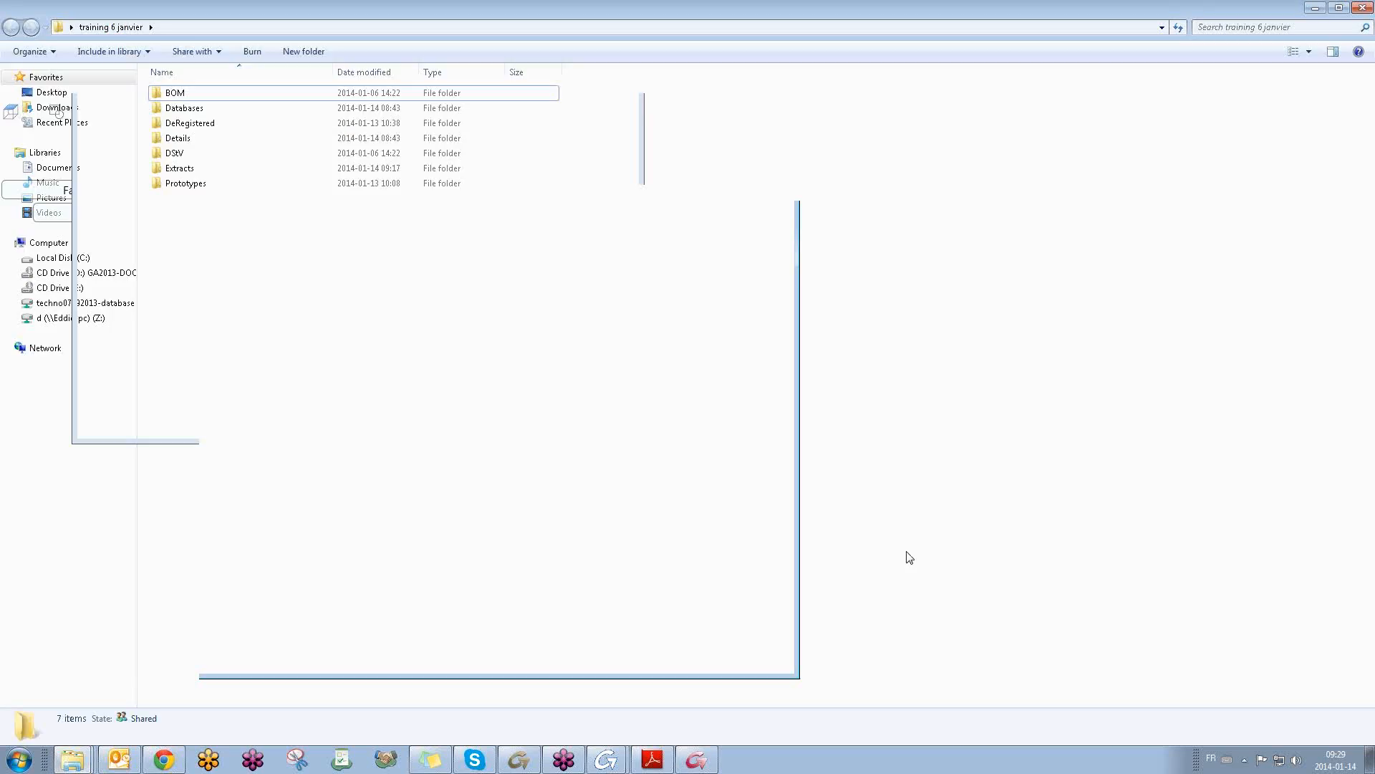
double_click(430, 368)
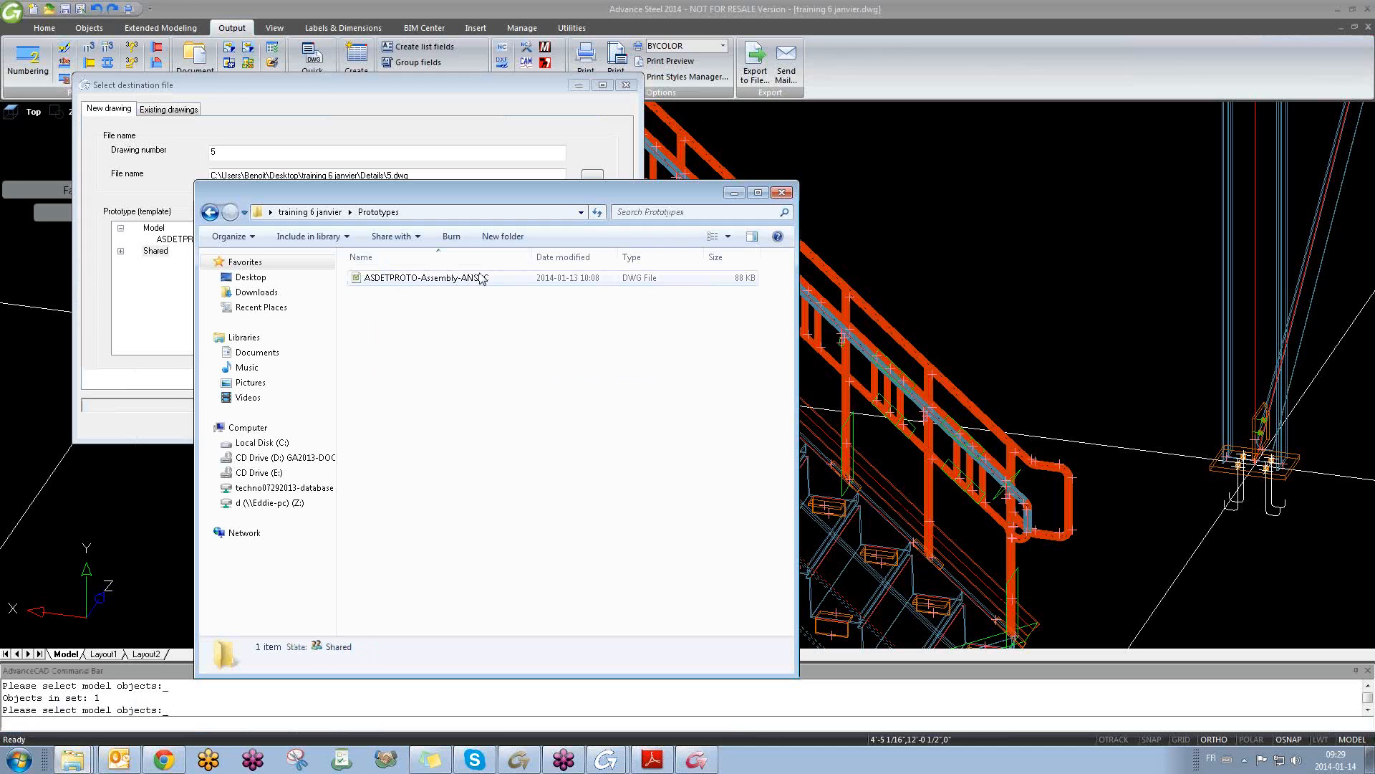
click(782, 192)
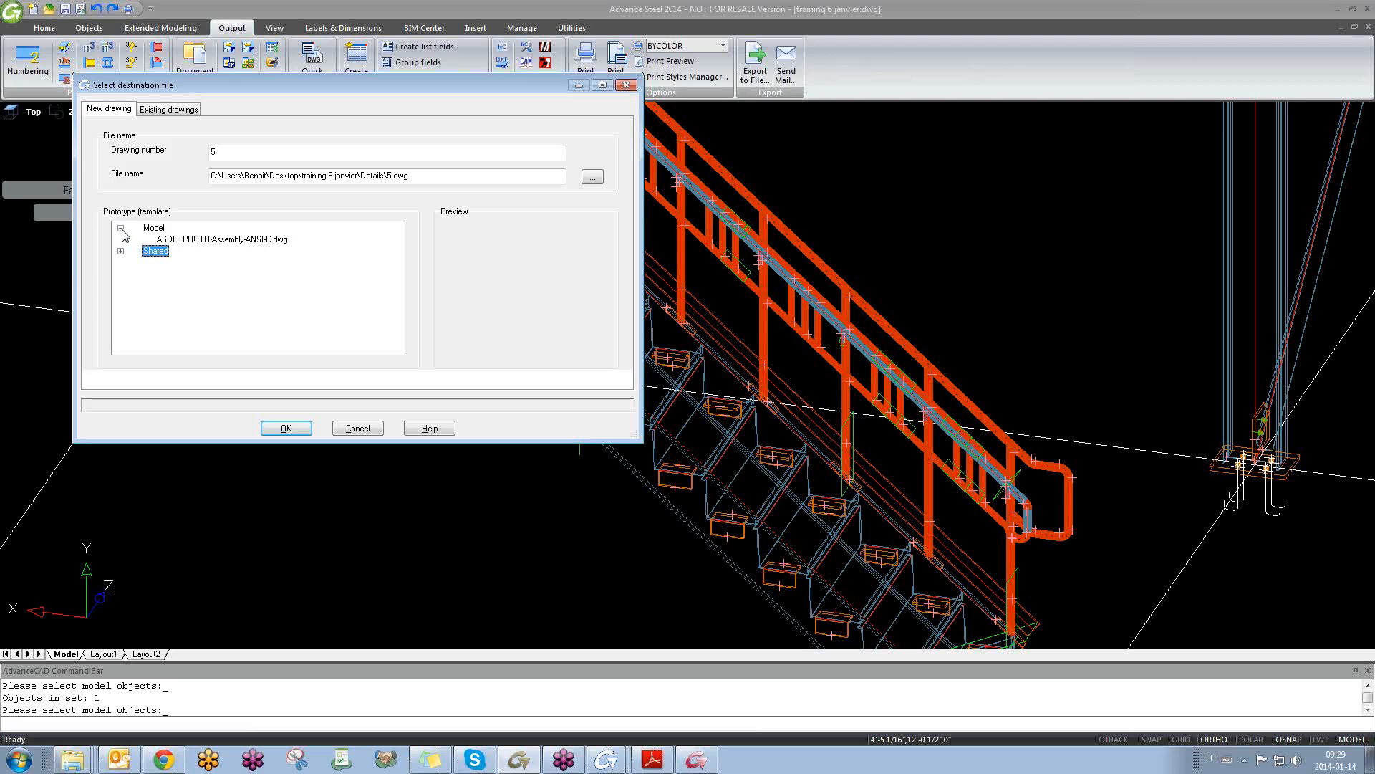
- Create drawing 5.dwg from the model prototype ASDETPROTO-Assembly-ANSI-C.dwg and check its file name in the command output
click(183, 241)
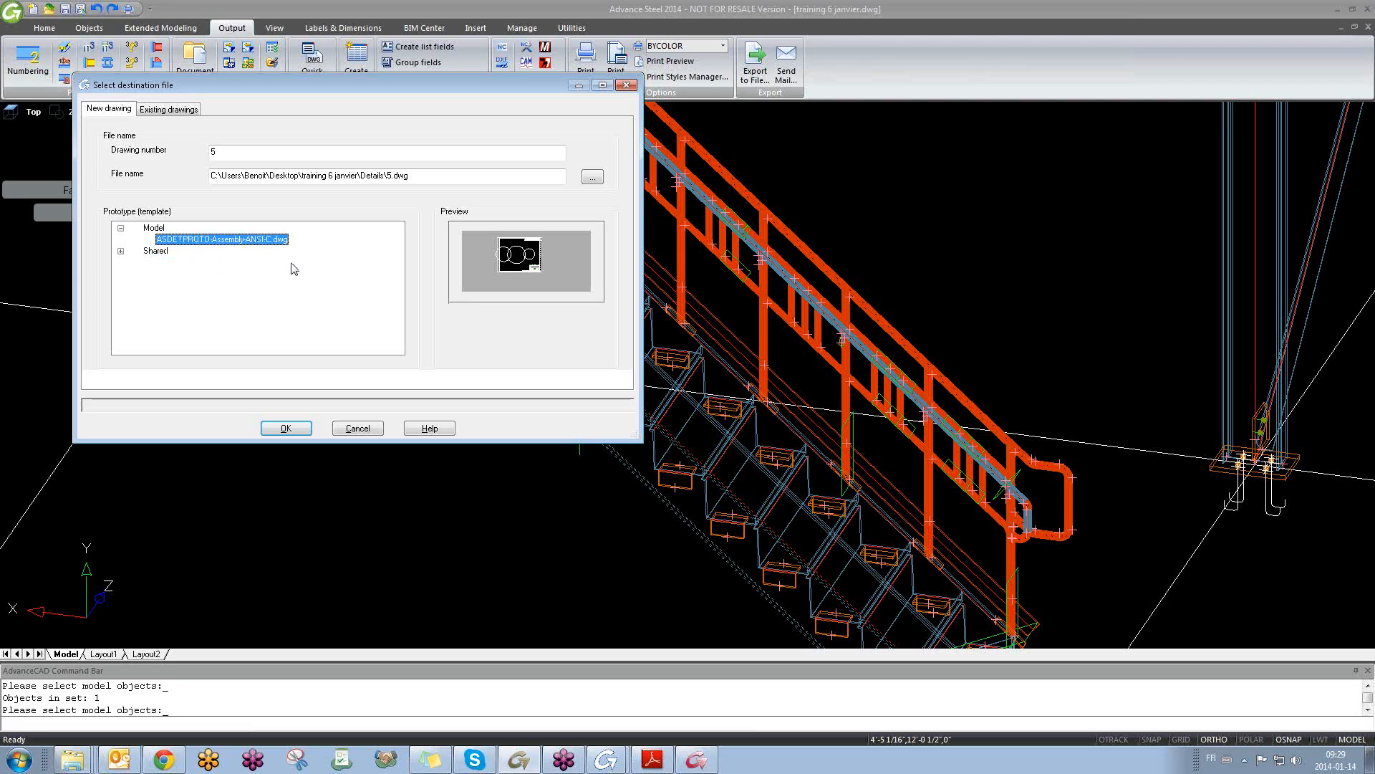
click(286, 428)
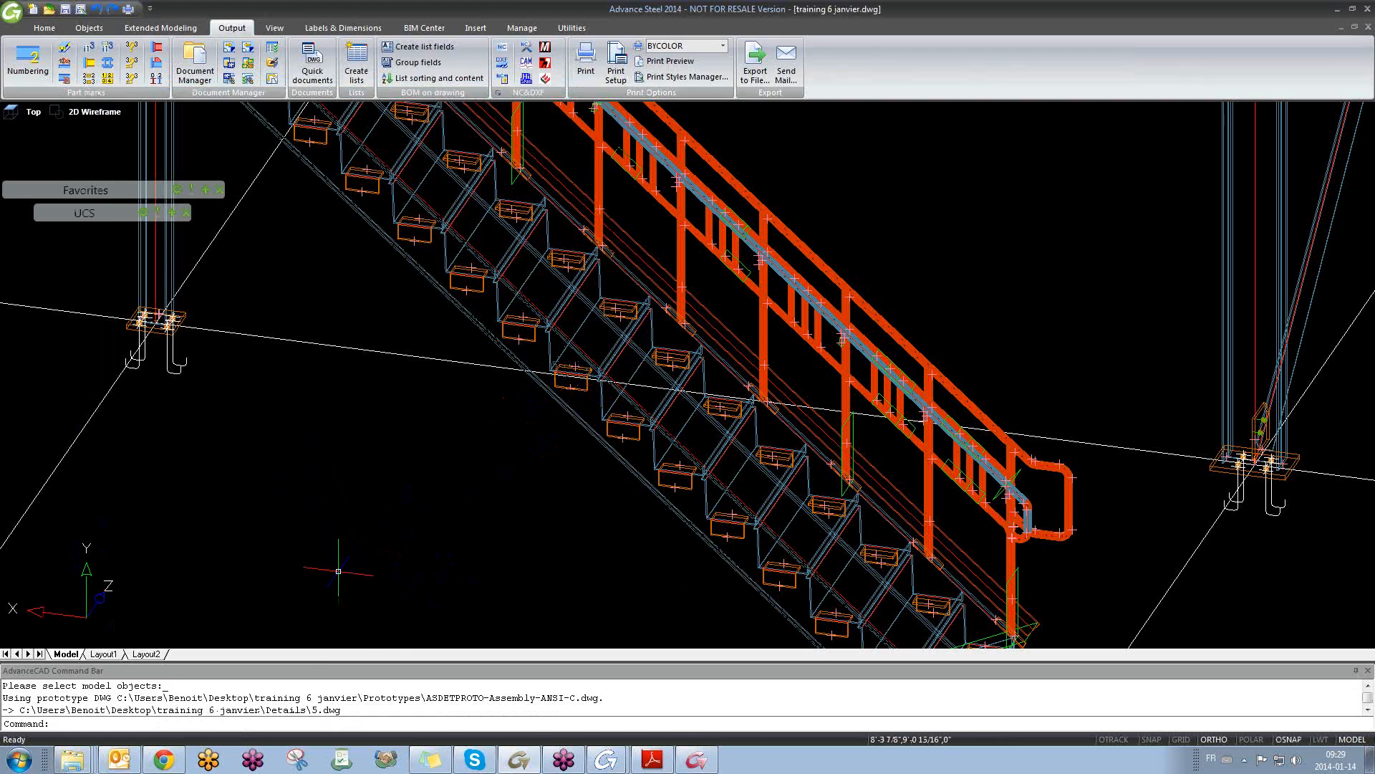
mouse_move(313, 714)
mouse_down()
mouse_move(358, 713)
mouse_move(334, 713)
mouse_up()
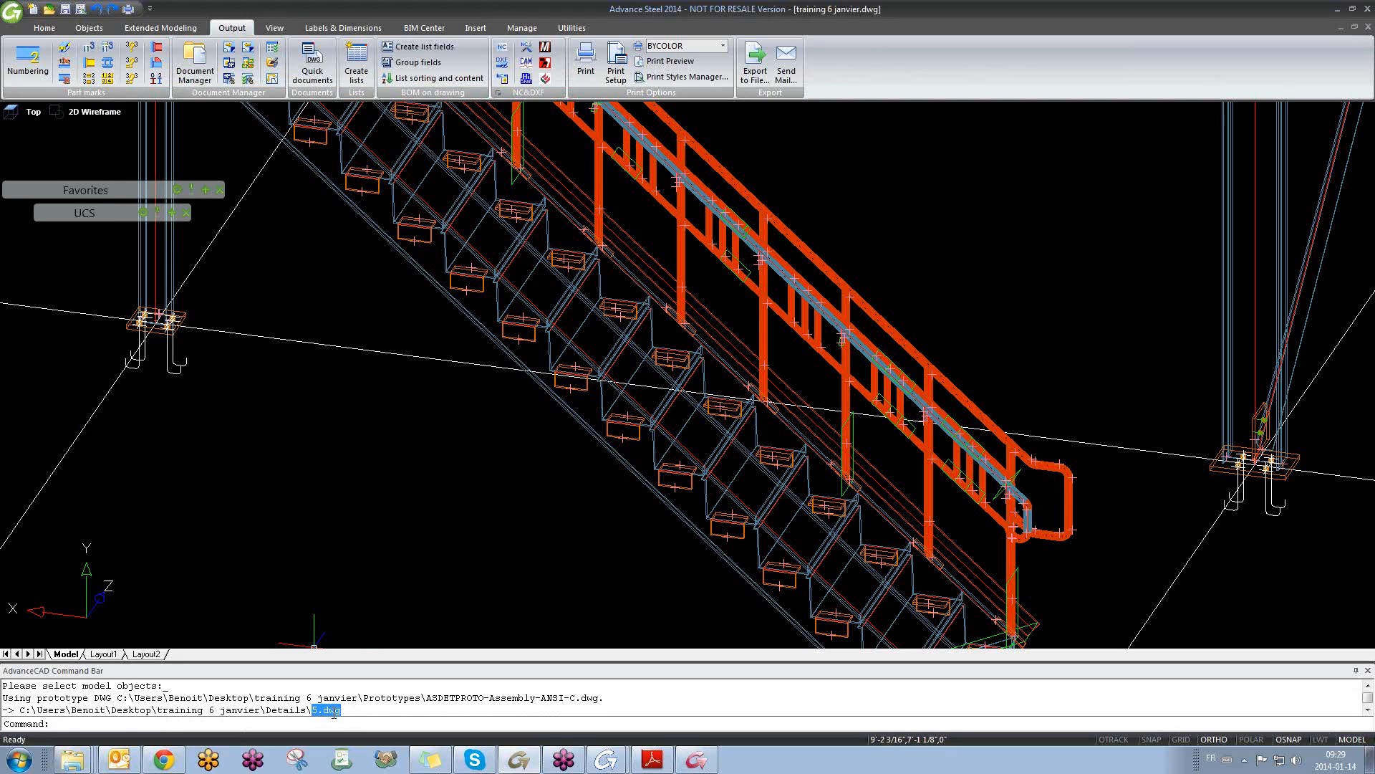
click(367, 536)
click(303, 571)
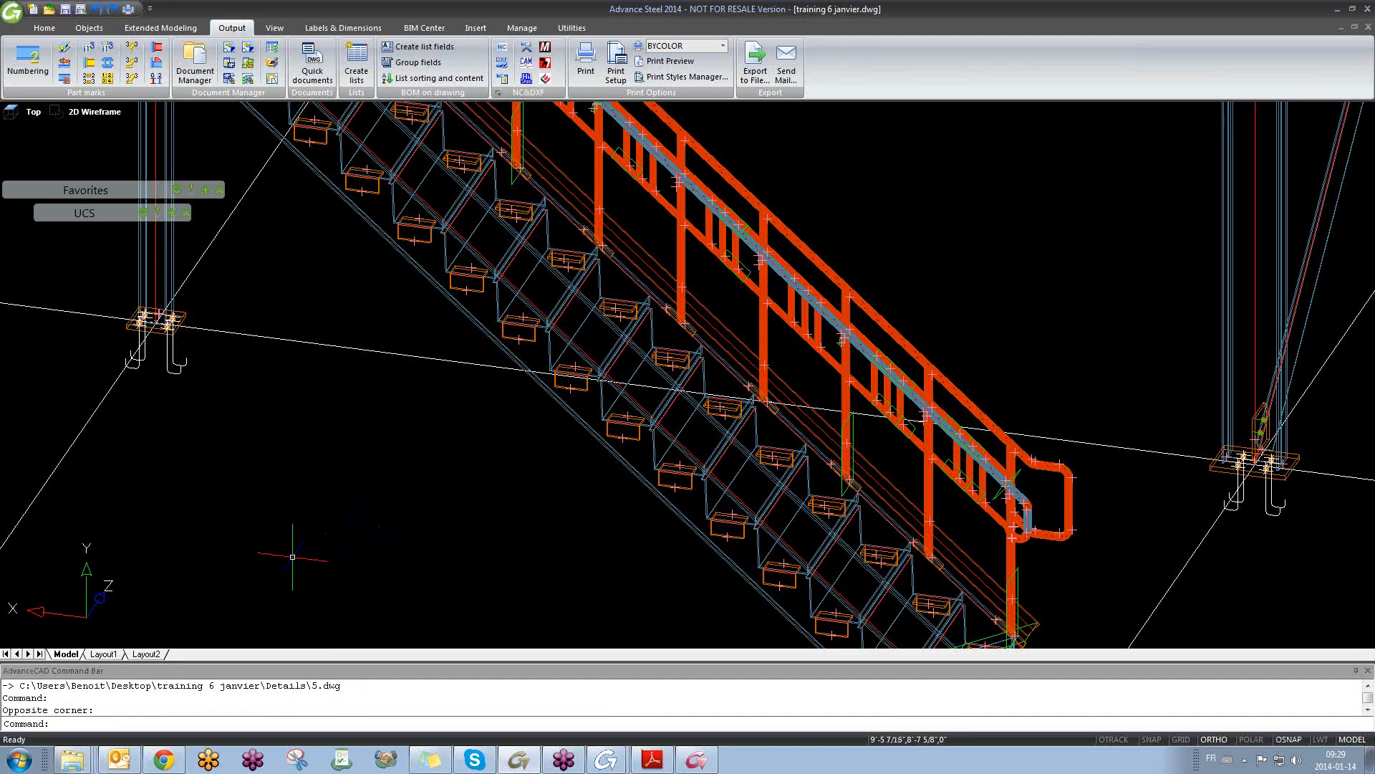
- Open the up-to-date detail drawing 5.dwg through the Document Manager
click(188, 74)
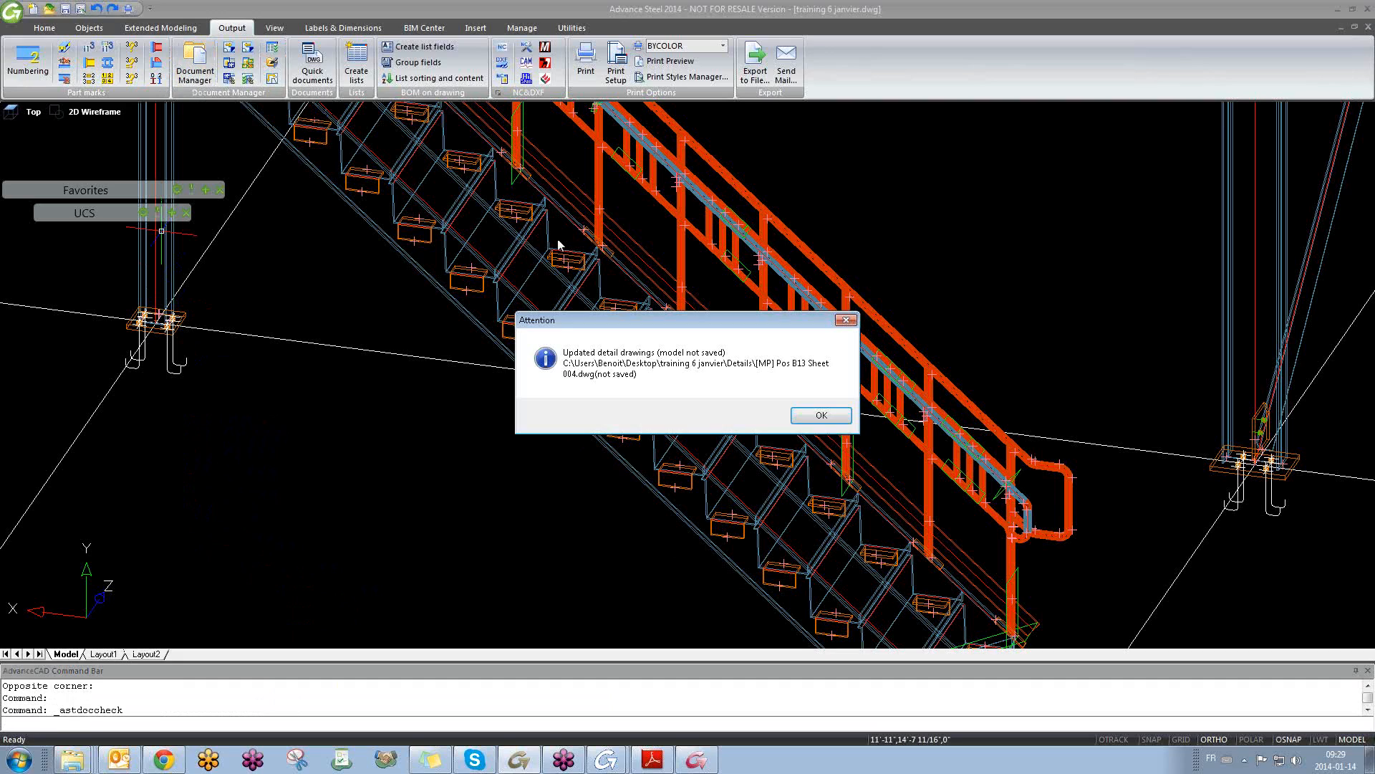
key(Return)
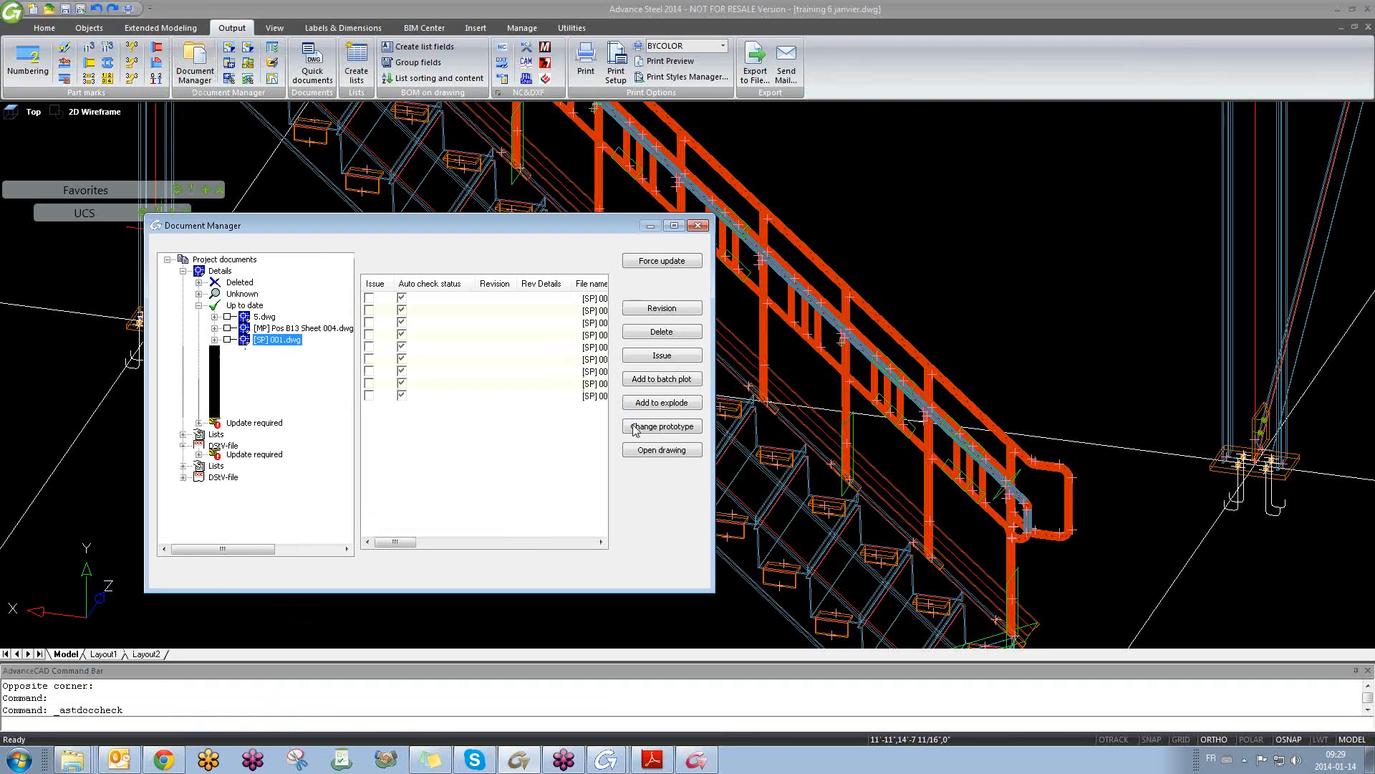
click(215, 340)
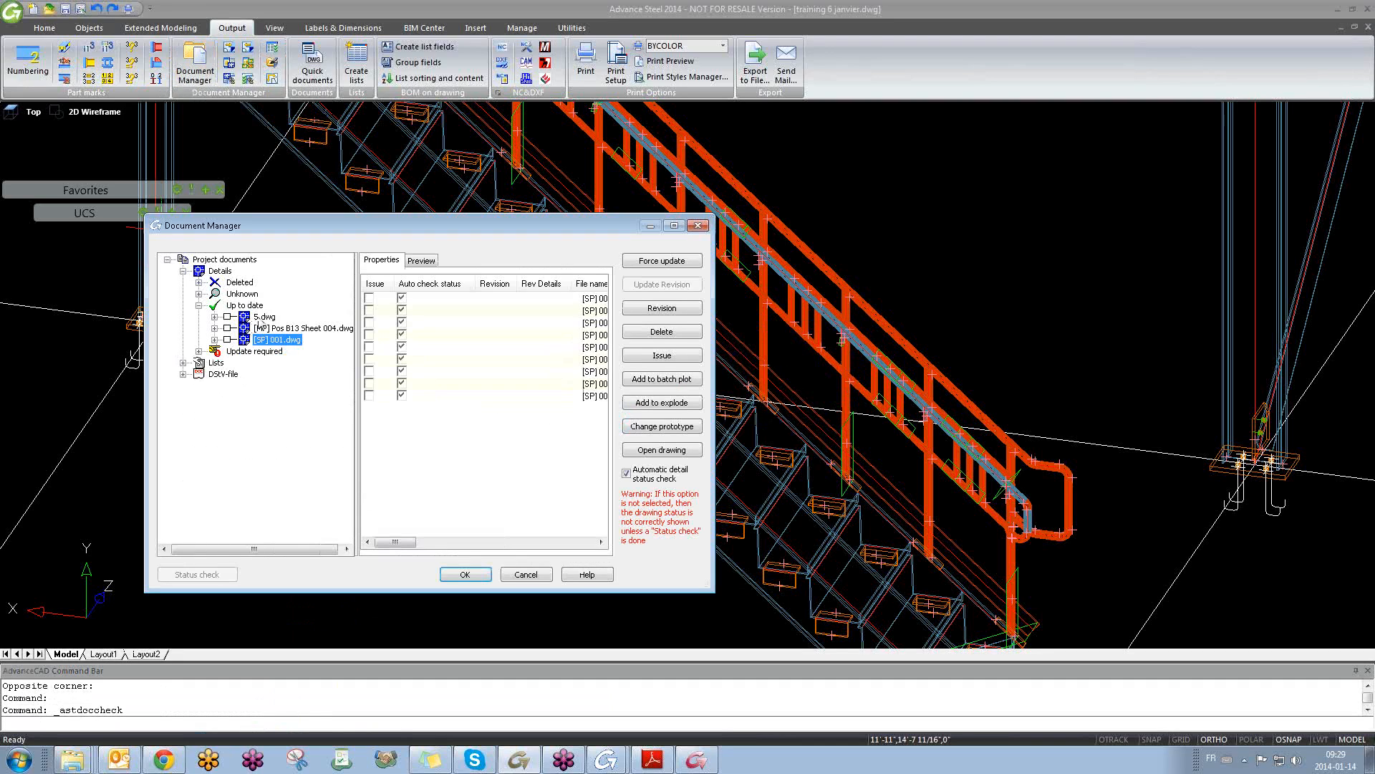
click(259, 316)
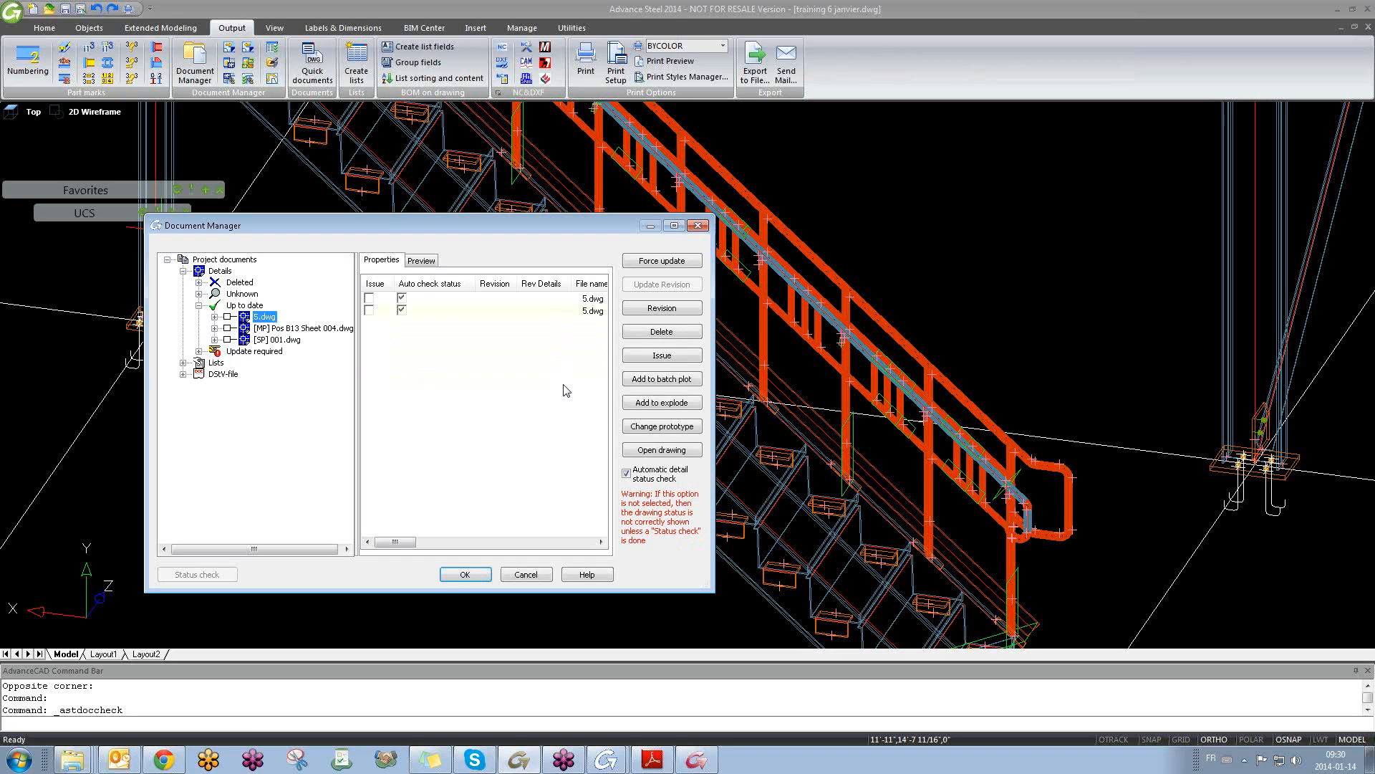
click(649, 450)
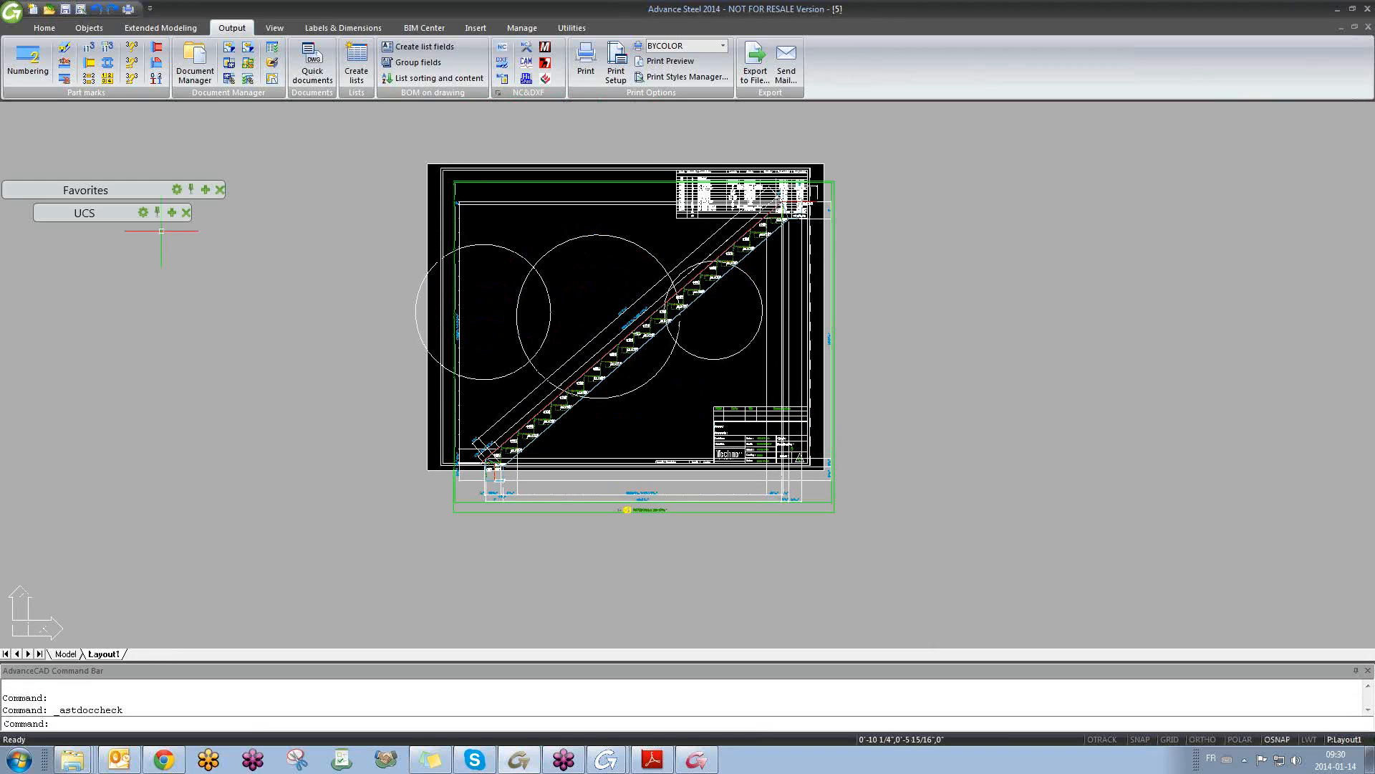
- Delete the three circles from the stair drawing's sheet
click(667, 346)
click(668, 346)
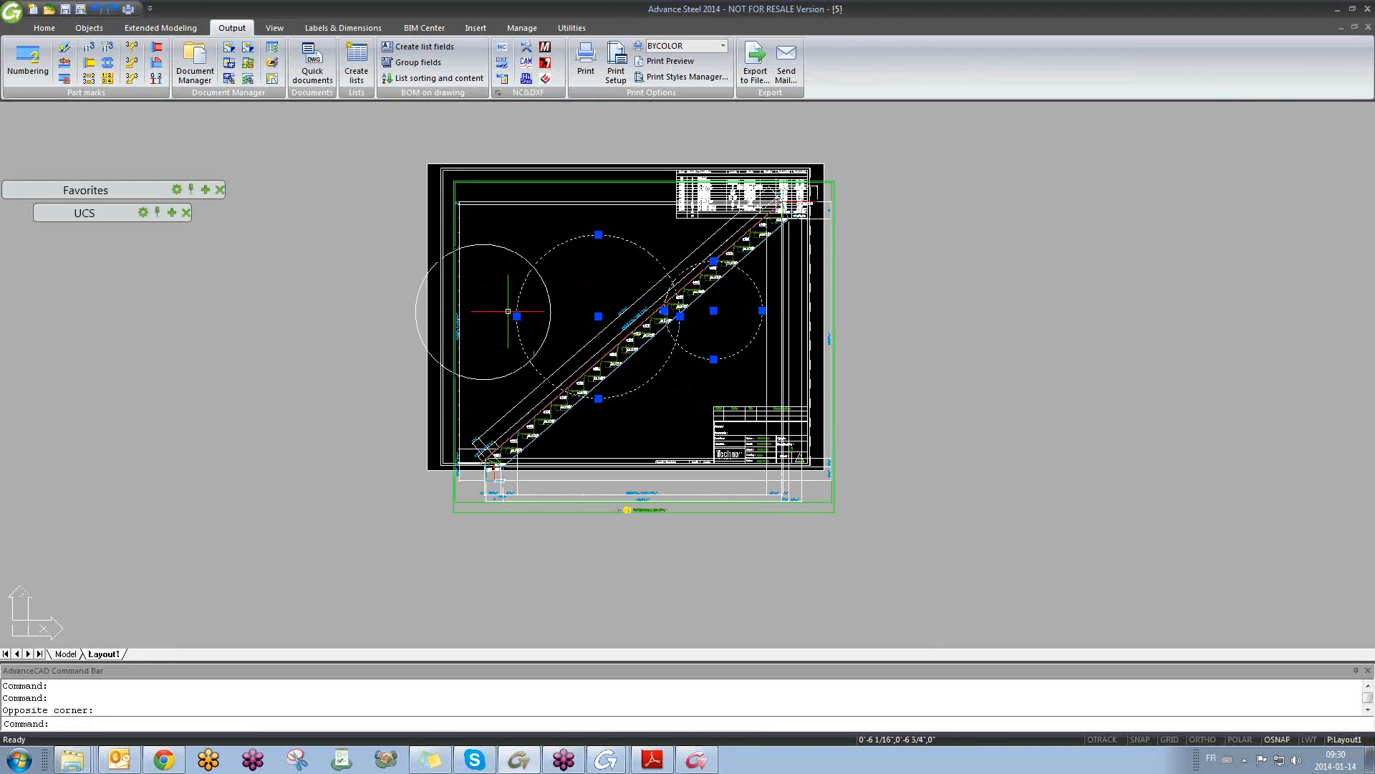
click(551, 283)
click(534, 299)
key(Delete)
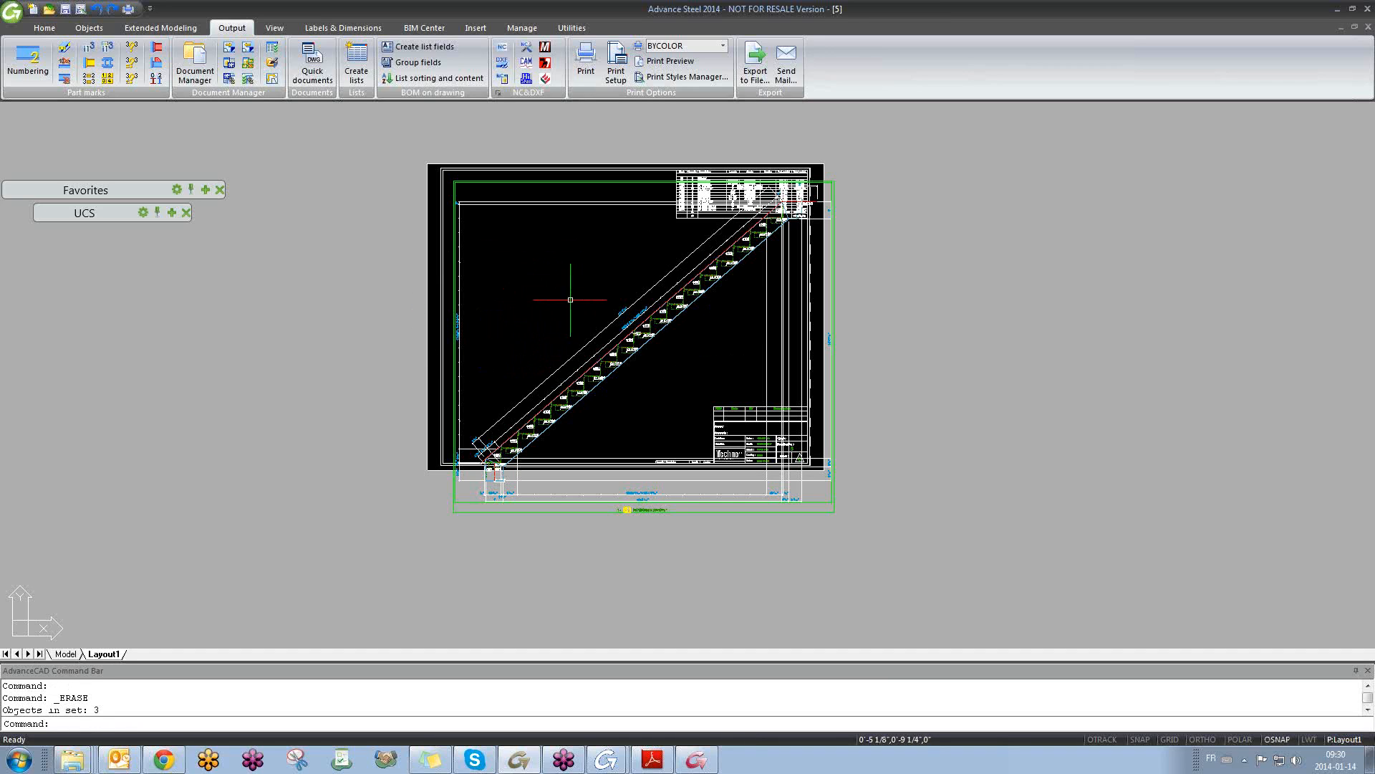
- Set the scale of the stair view to 1/4"=1'-0" in its view properties
scroll(644, 299, down, 1)
scroll(648, 300, up, 2)
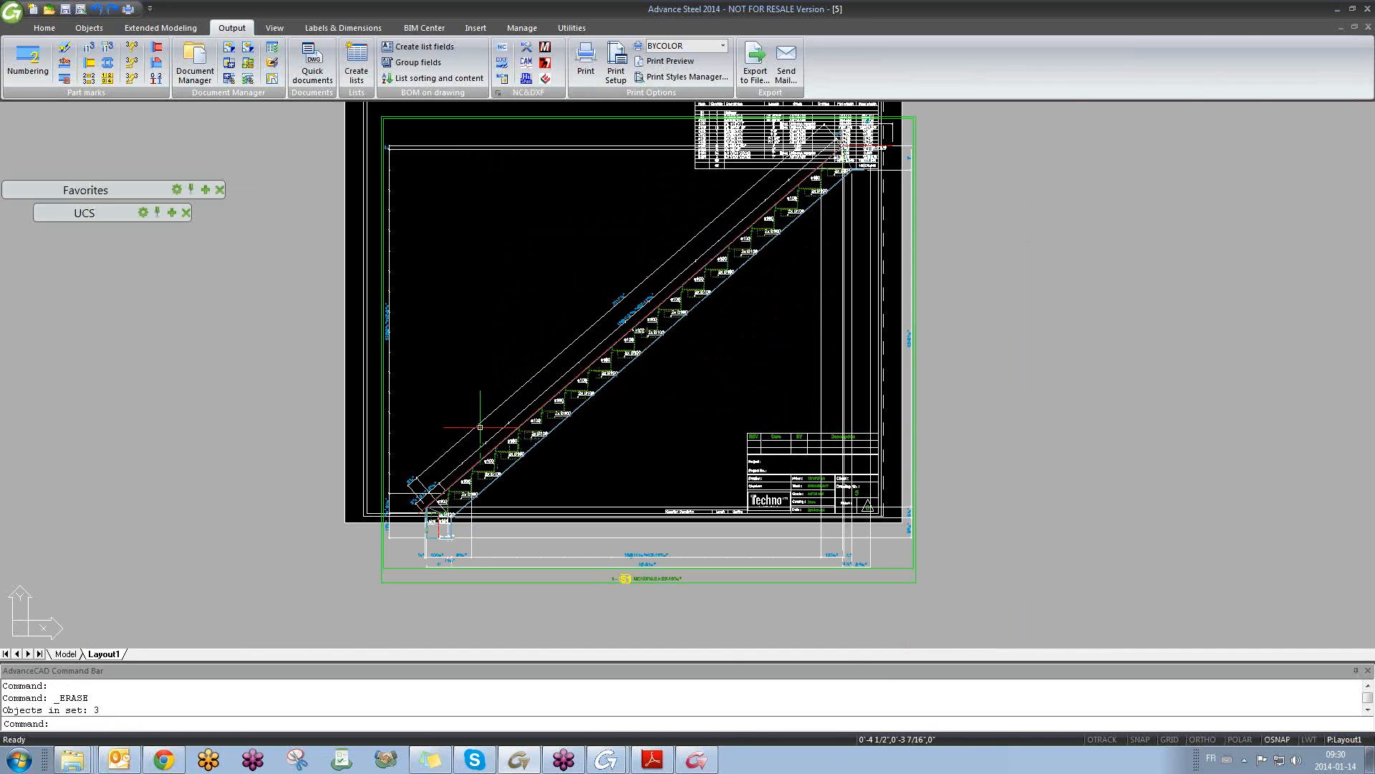
click(396, 574)
click(396, 571)
double_click(396, 568)
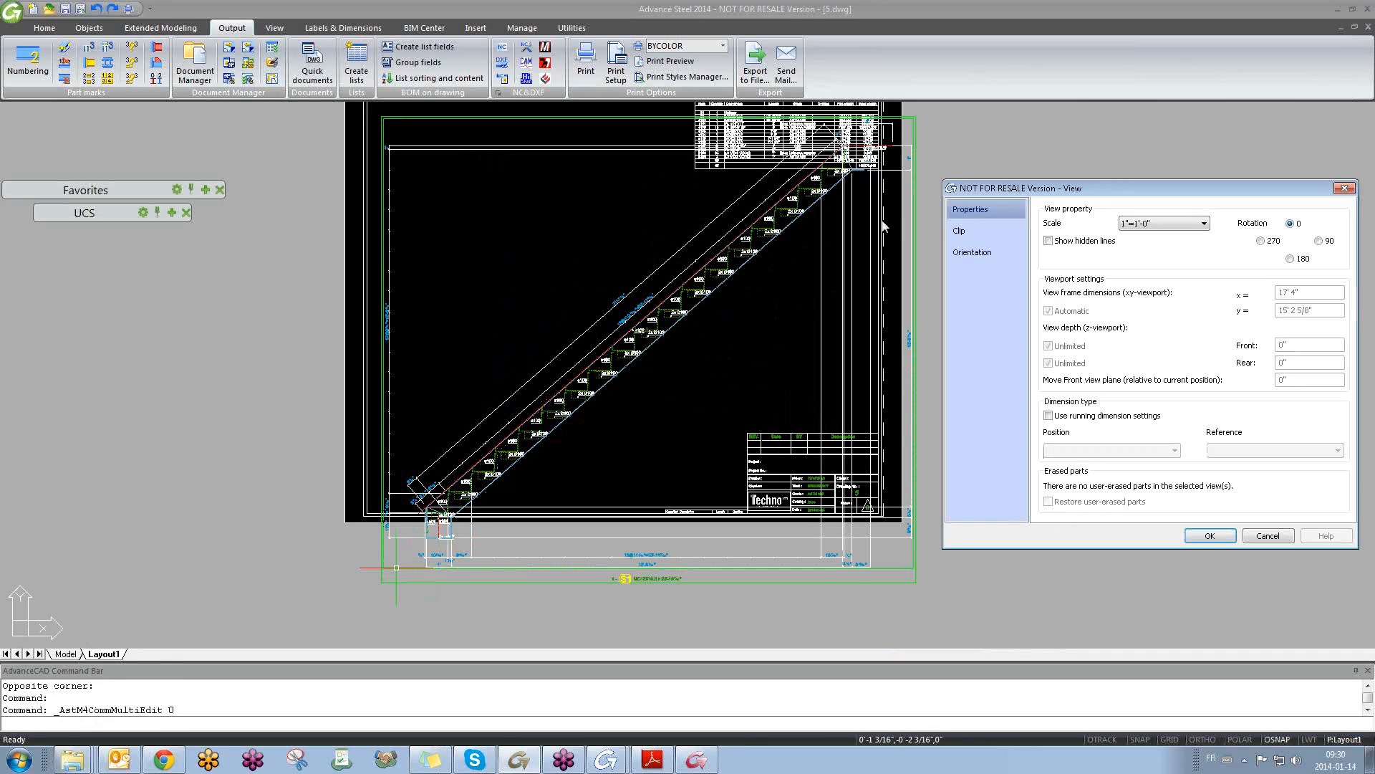
click(1145, 225)
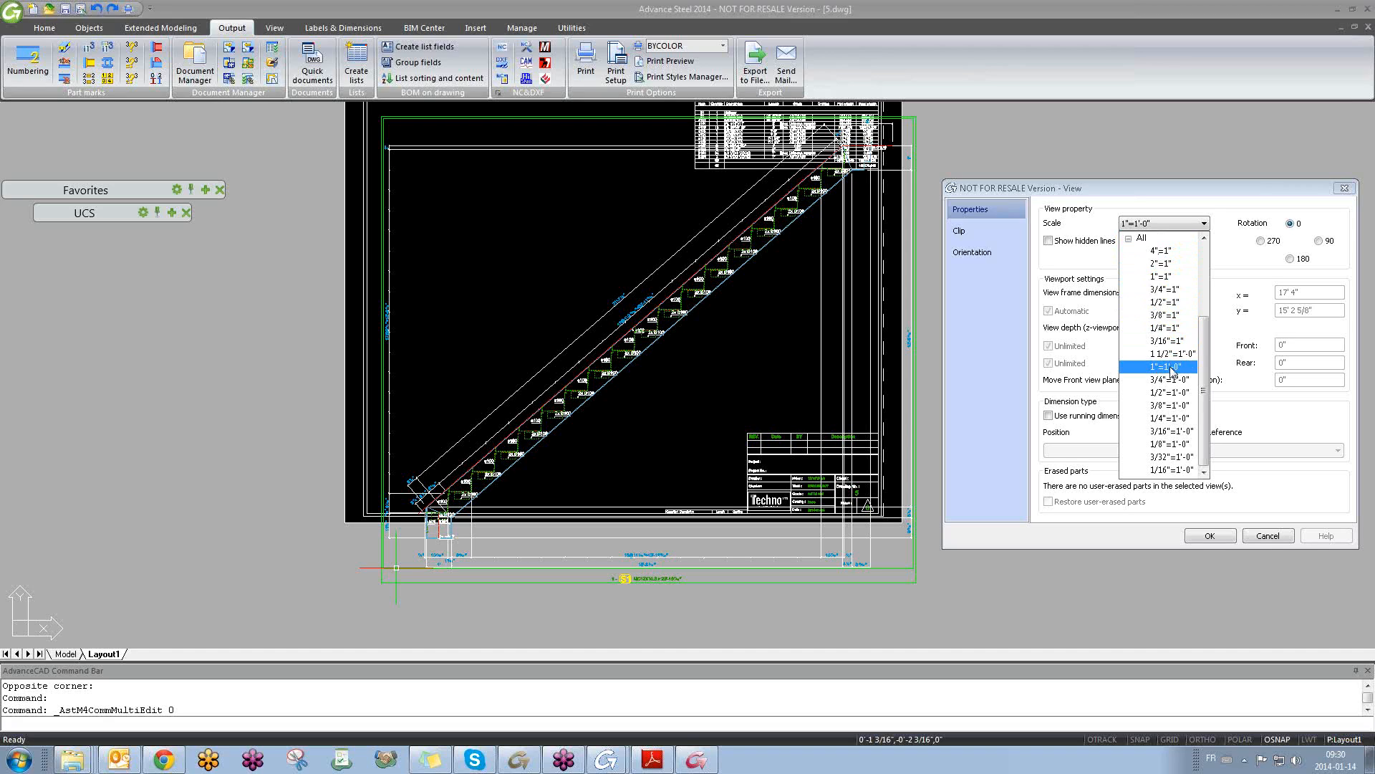
click(1170, 419)
click(1210, 536)
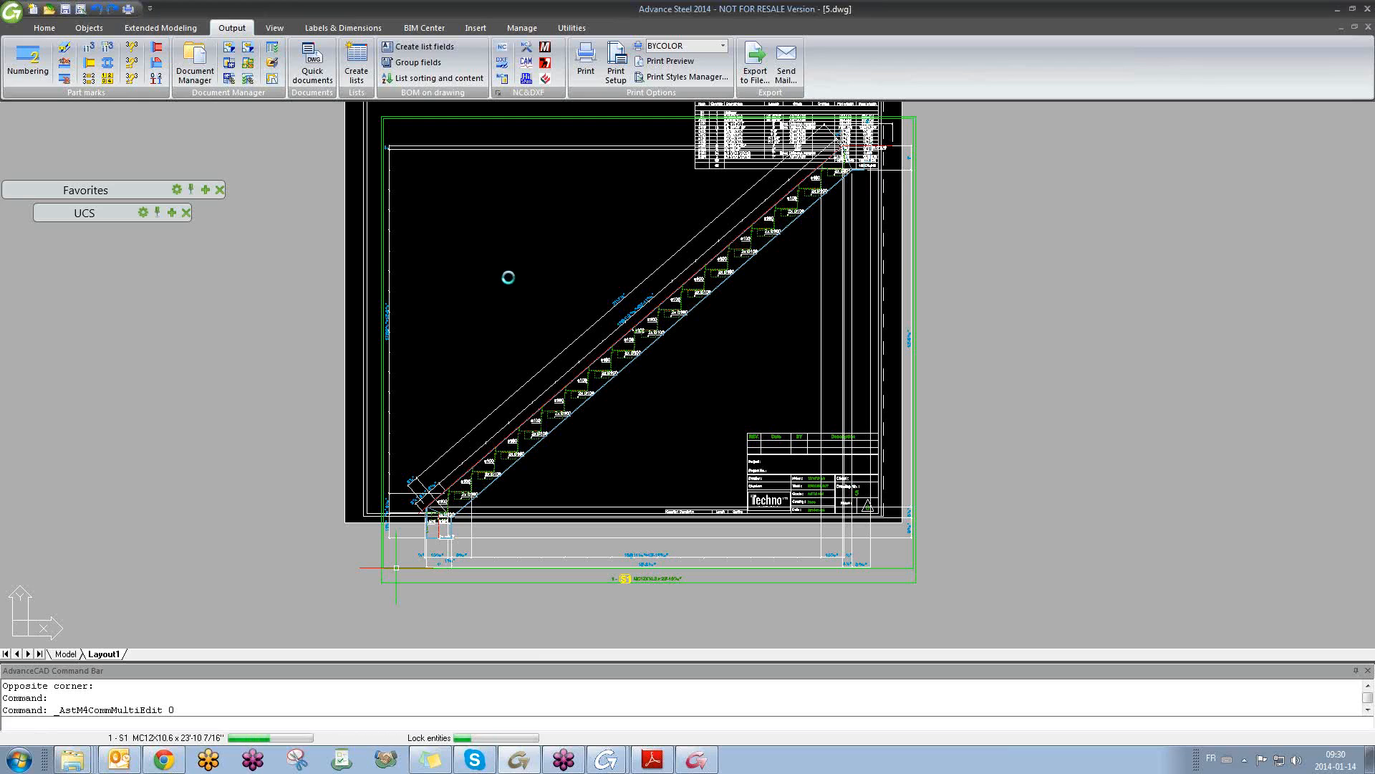
- Move the stair view up and to the right so it fits inside the sheet border
text(m)
key(Return)
click(602, 575)
key(Return)
click(475, 324)
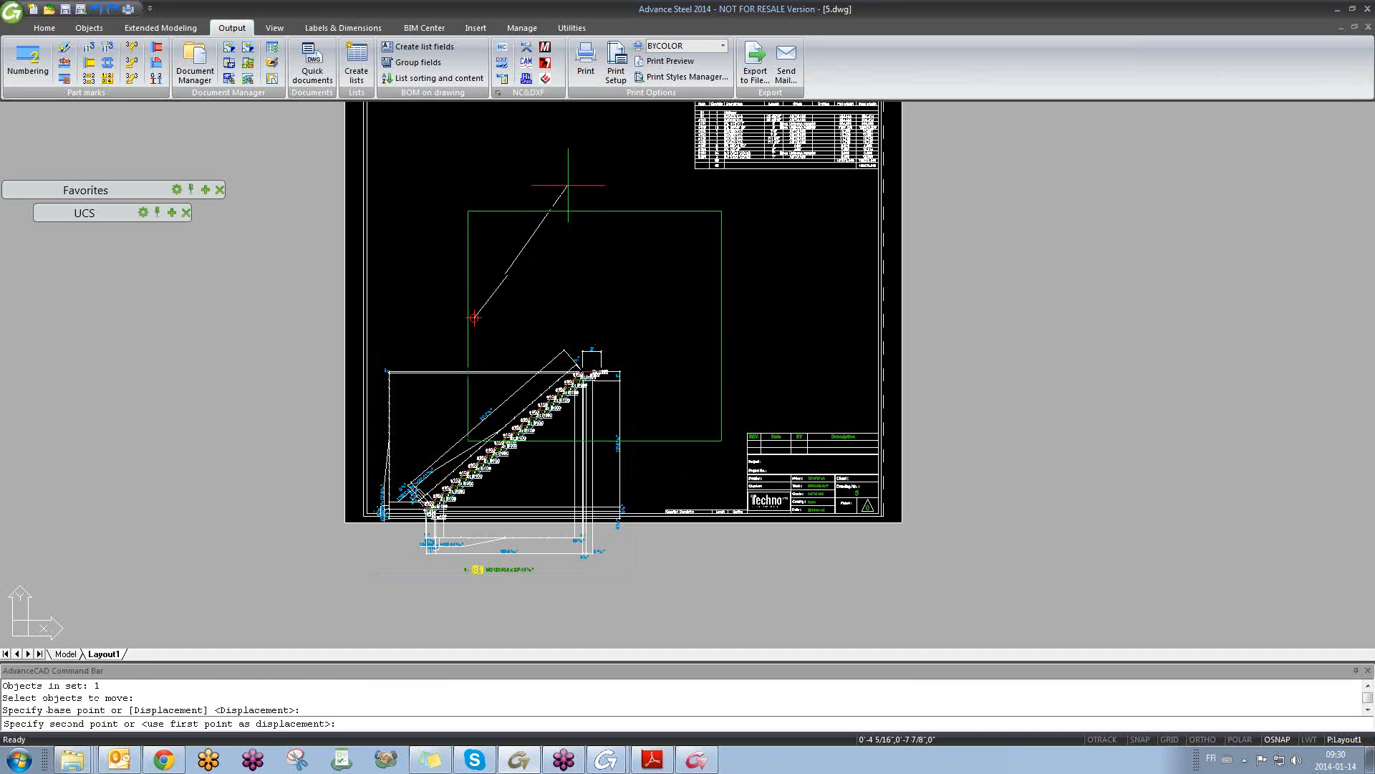
click(552, 154)
- Examine the part labels and dimensions along the stair view, from the upper landing to the base
scroll(534, 256, up, 4)
scroll(534, 256, up, 4)
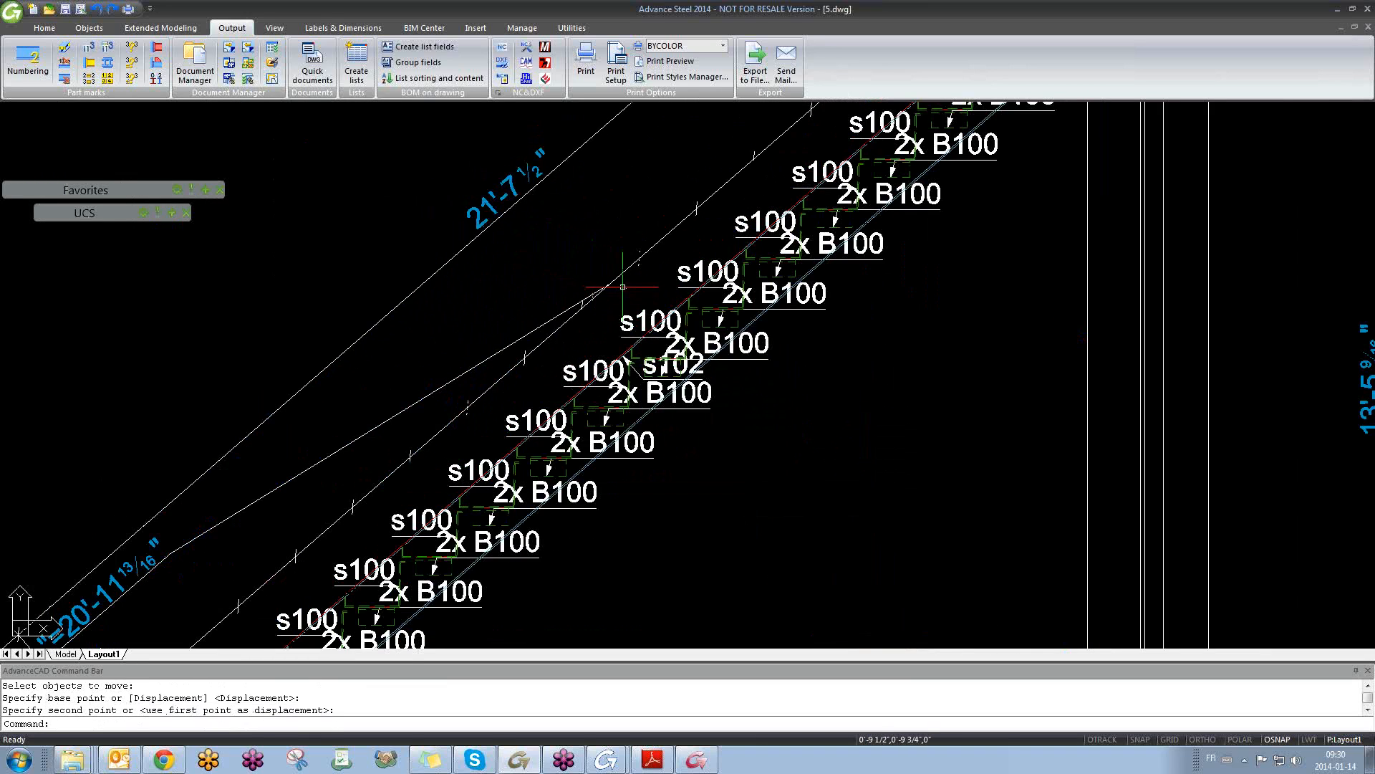
scroll(628, 287, down, 5)
middle_drag(763, 247, 764, 307)
click(910, 215)
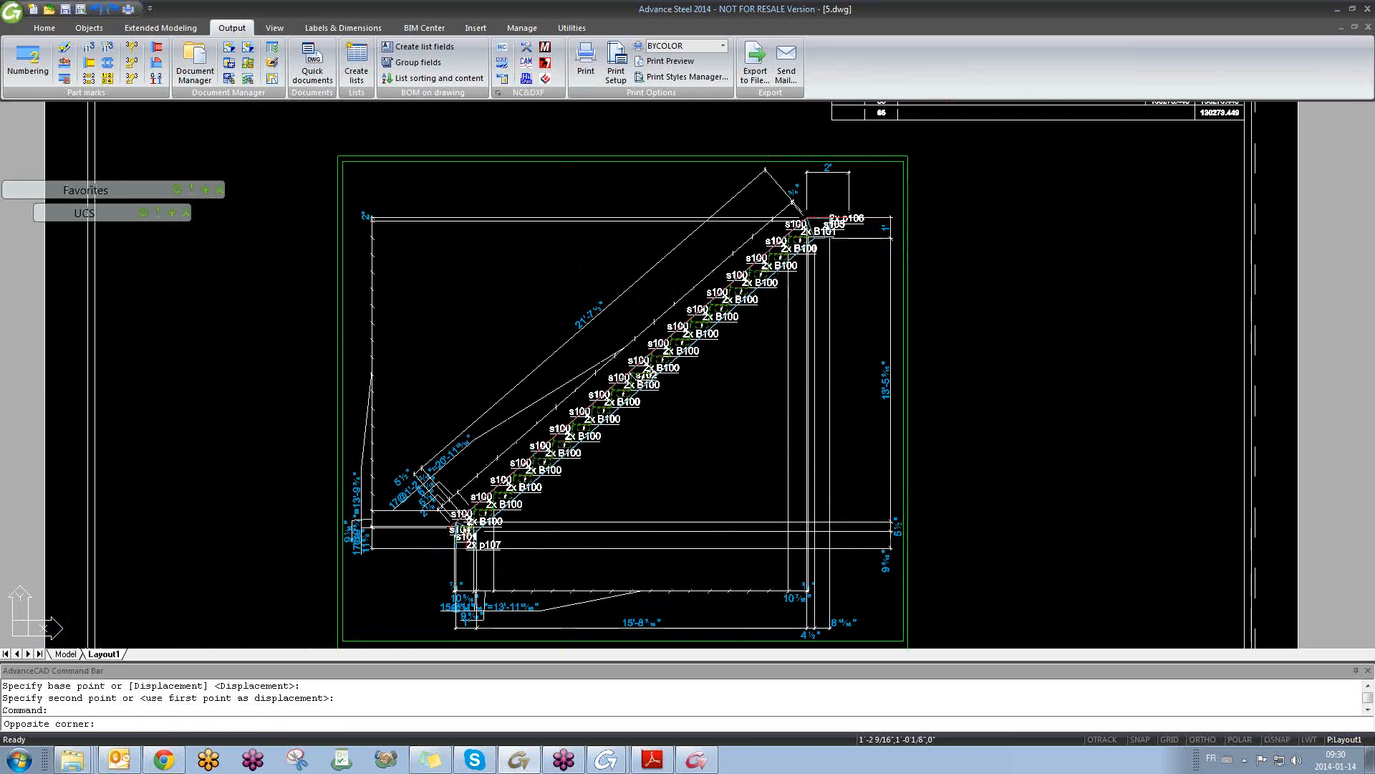
click(923, 218)
scroll(675, 285, up, 4)
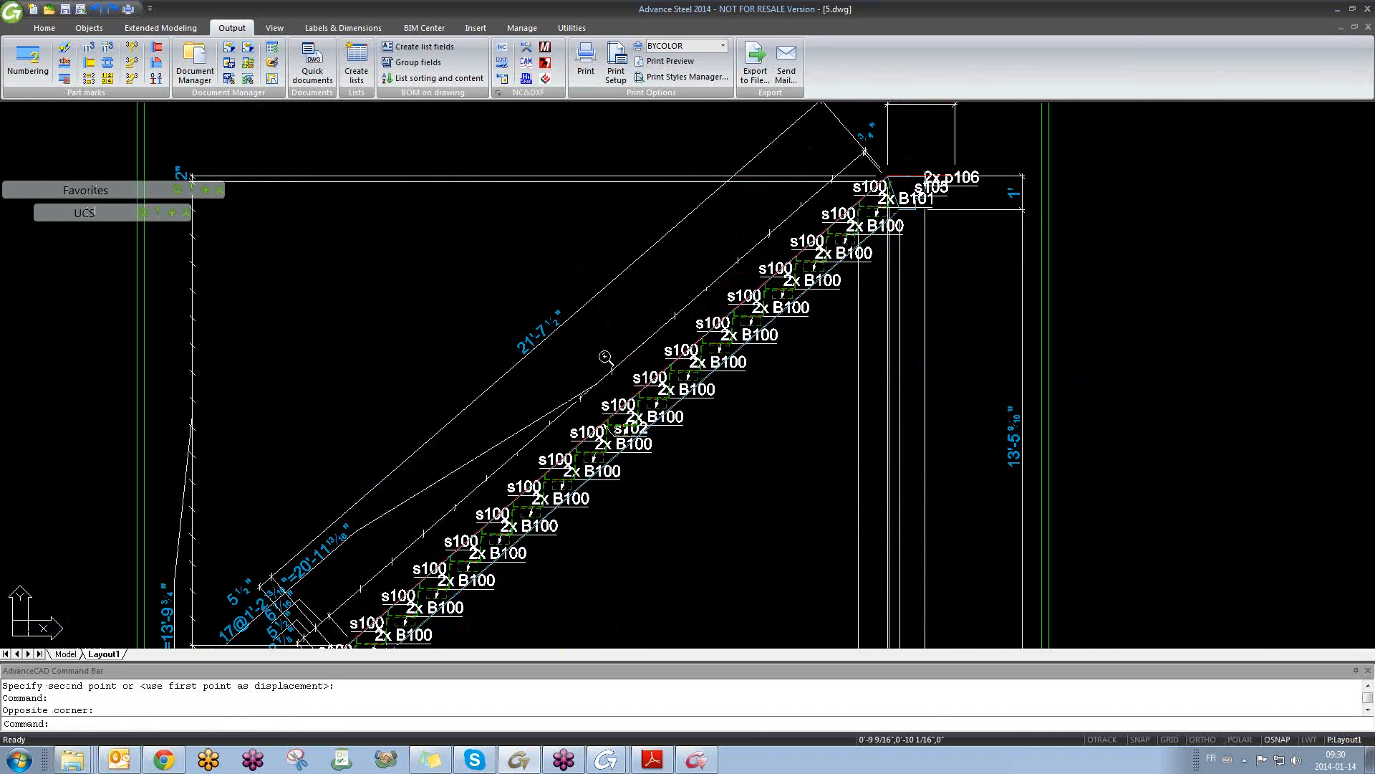
scroll(604, 354, down, 3)
click(418, 485)
scroll(450, 439, down, 2)
key(Escape)
scroll(426, 532, up, 6)
scroll(592, 267, down, 1)
mouse_move(482, 450)
middle_down()
mouse_move(593, 266)
mouse_move(571, 324)
middle_up()
scroll(571, 324, down, 3)
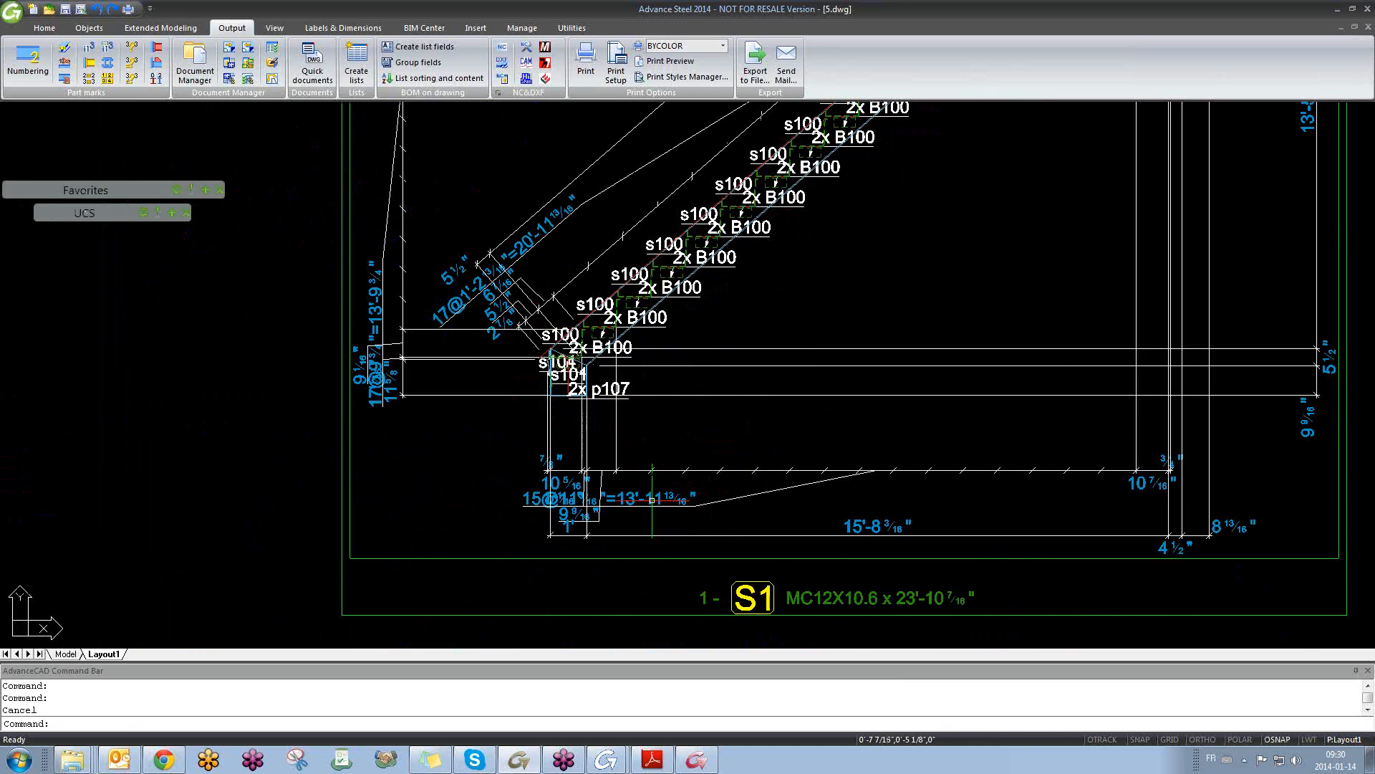
key(Escape)
middle_drag(650, 365, 592, 466)
middle_drag(784, 212, 707, 315)
scroll(707, 311, up, 2)
scroll(707, 311, down, 1)
middle_drag(884, 198, 820, 283)
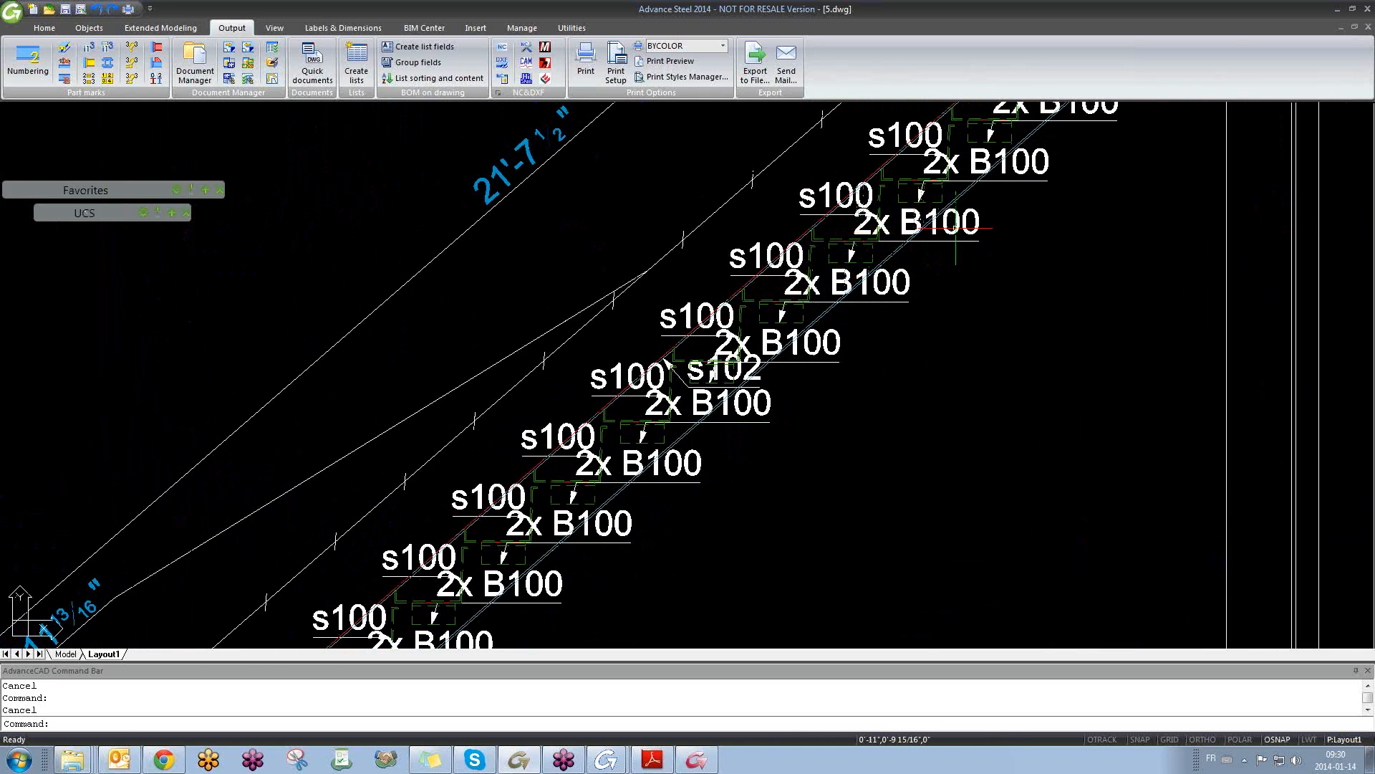
- Relocate one mid-flight 2x B100 label to the clear area right of the stringer, keeping its leader on the bracket
click(865, 215)
click(854, 233)
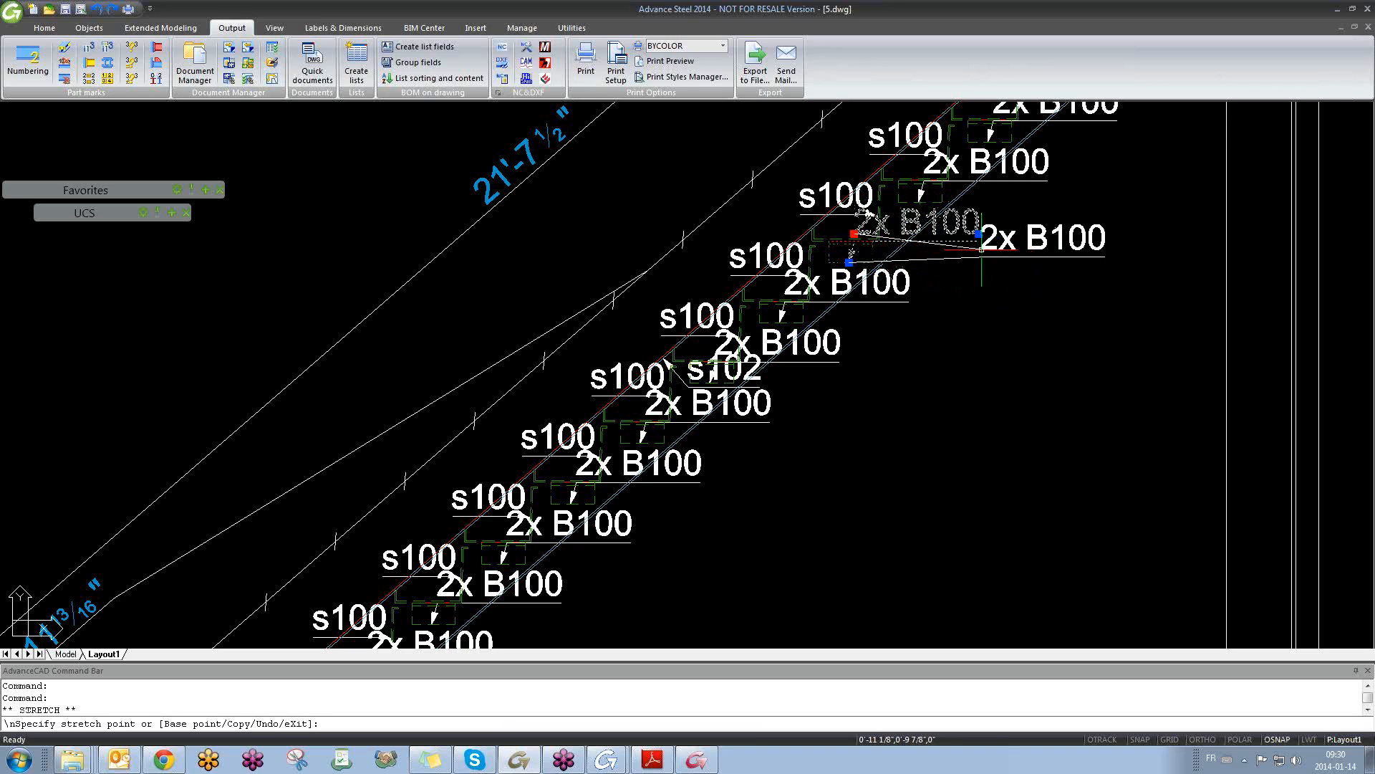
key(Escape)
middle_drag(896, 300, 778, 309)
scroll(779, 308, down, 1)
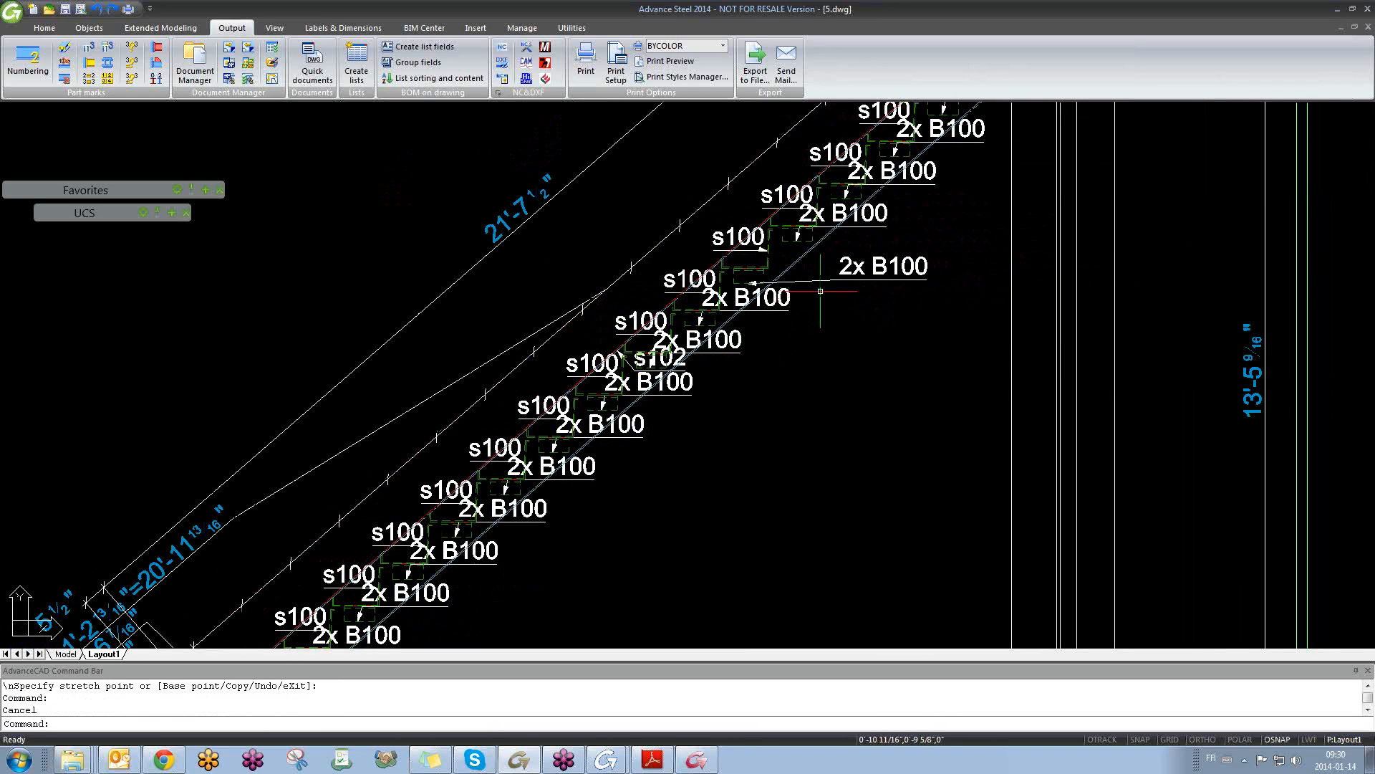
- Delete the repeated 2x B100 labels on the upper flight, above the relocated label
scroll(820, 263, down, 1)
middle_drag(820, 263, 710, 396)
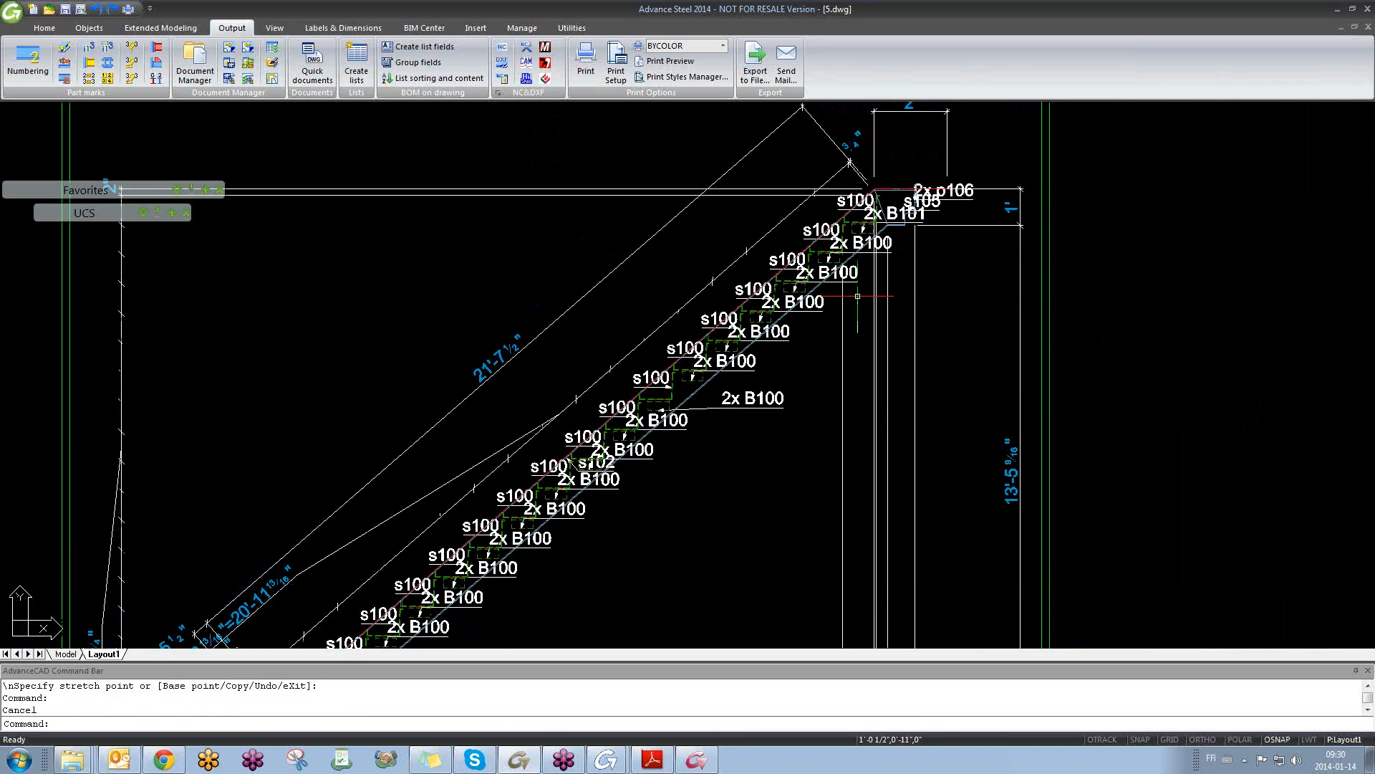
click(751, 359)
click(786, 333)
click(811, 309)
key(F3)
key(F3)
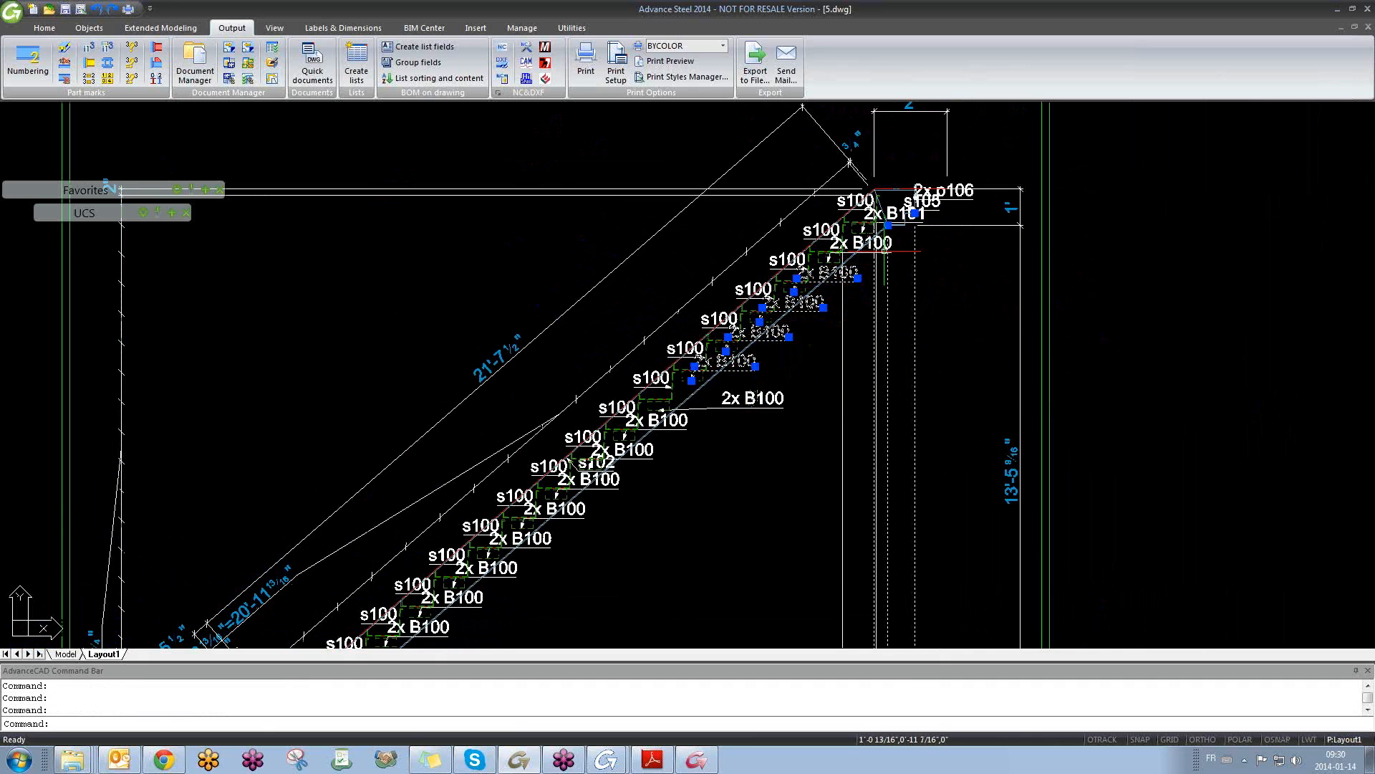
key(Delete)
click(874, 251)
key(Delete)
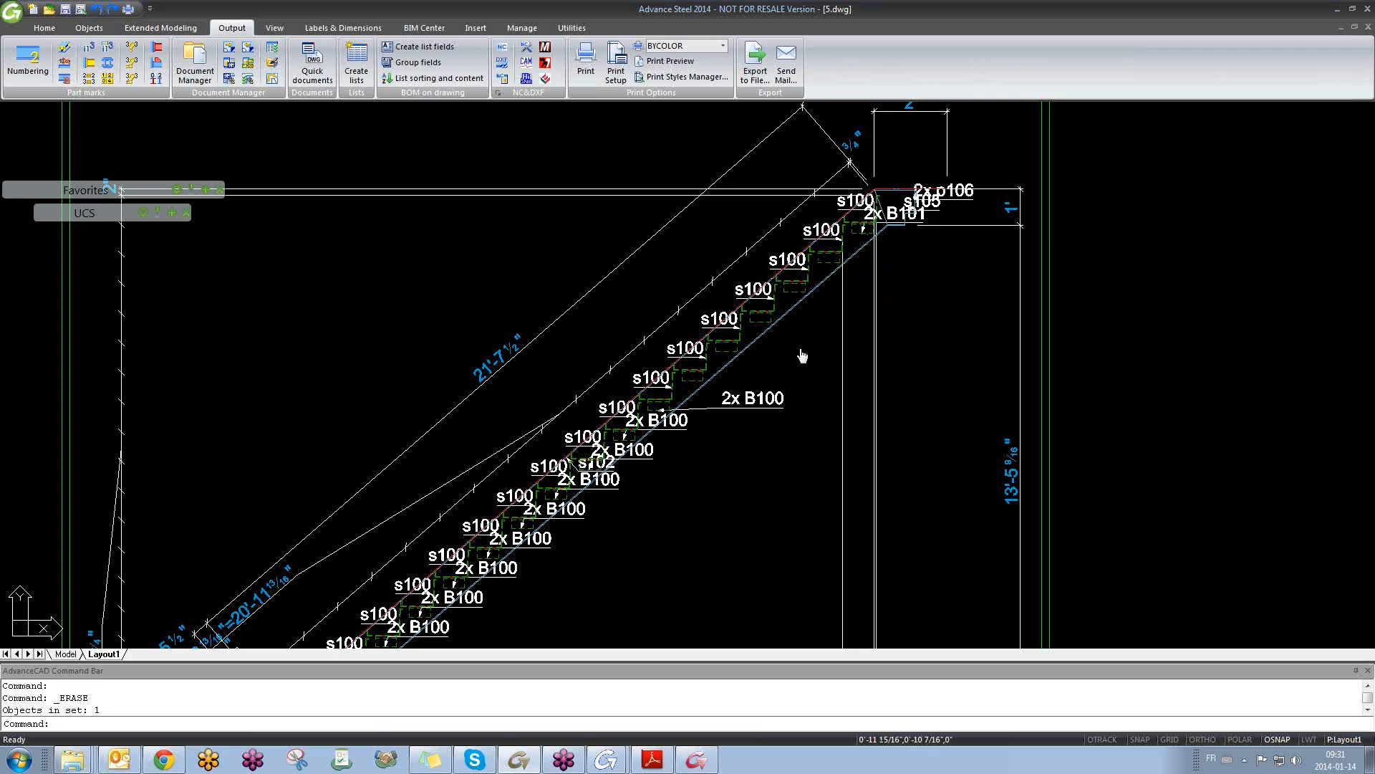
- Delete the remaining repeated 2x B100 labels along the lower flight, keeping only the relocated one
middle_drag(697, 543, 924, 381)
click(916, 355)
click(870, 294)
click(908, 268)
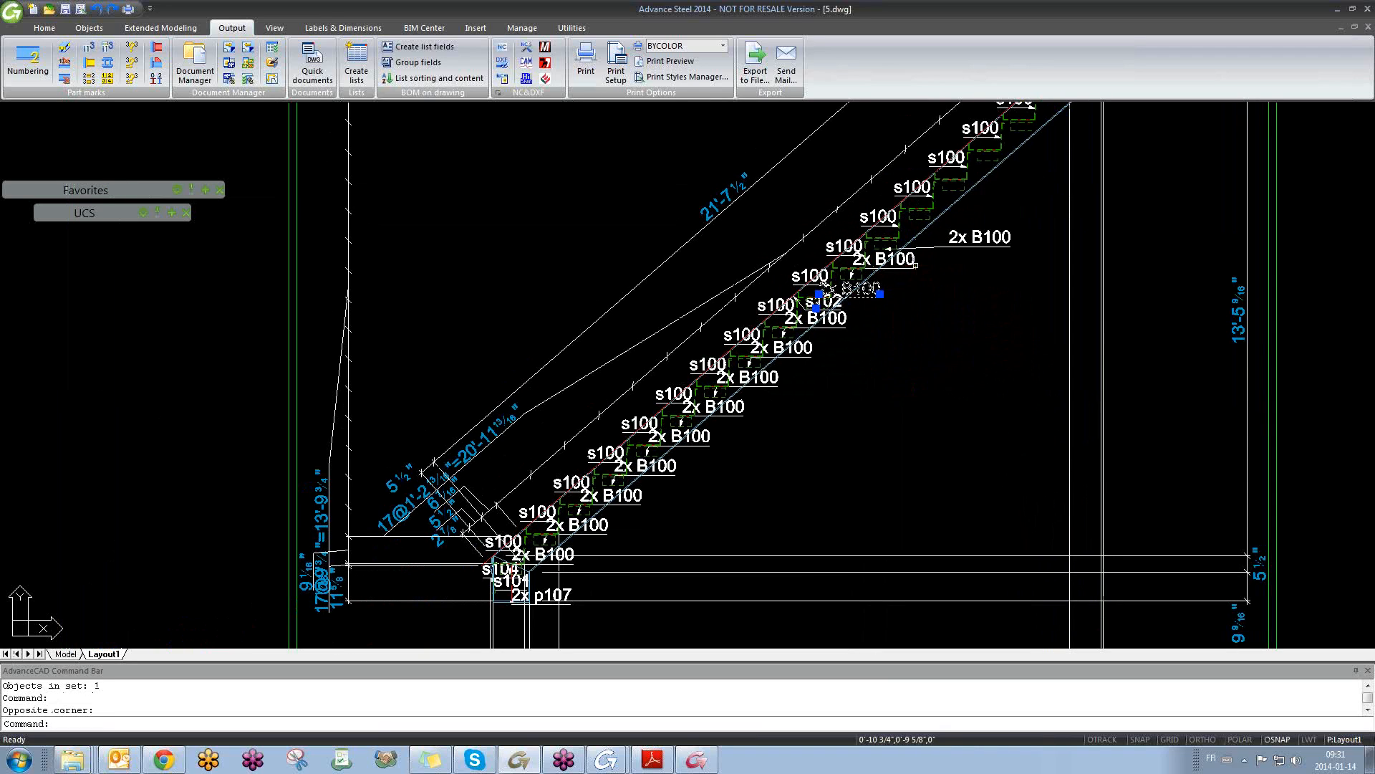
click(816, 318)
click(782, 348)
click(748, 378)
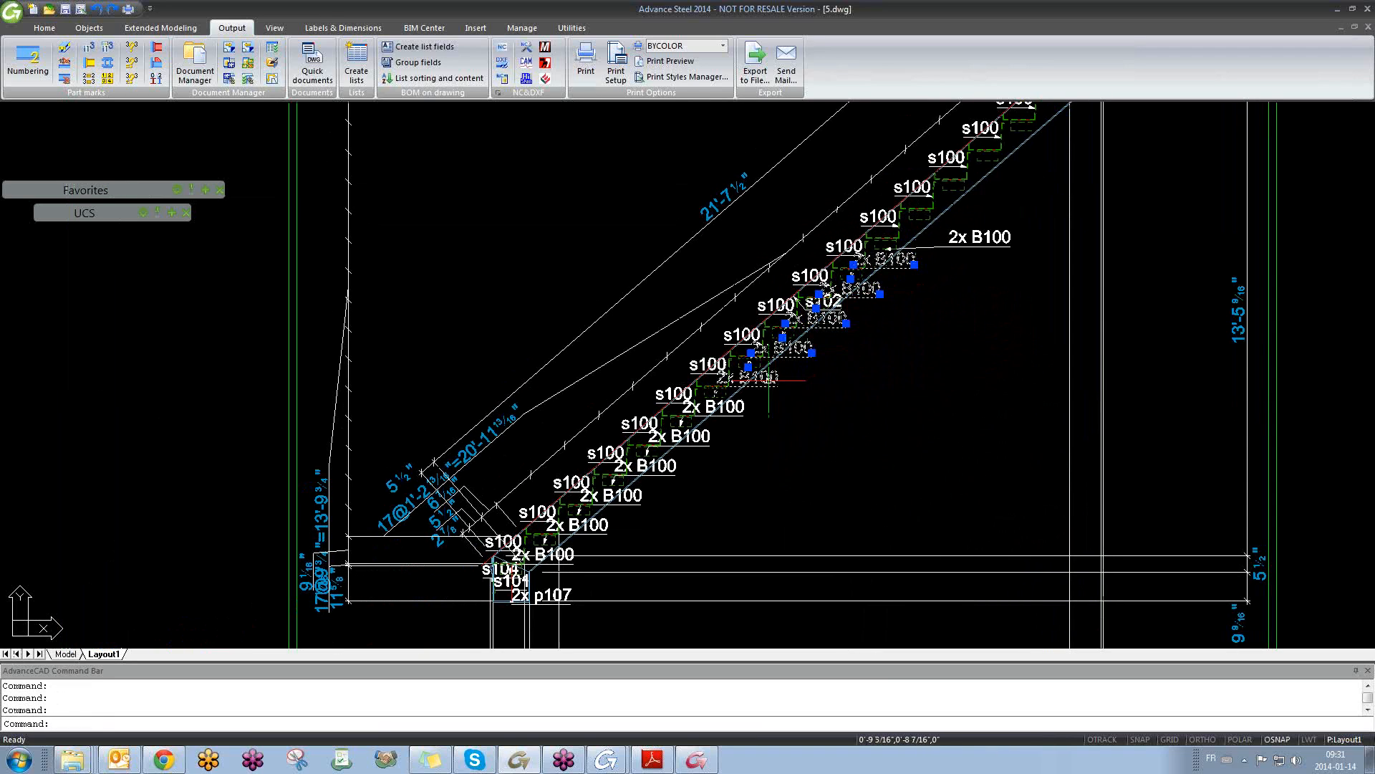
click(717, 406)
click(680, 436)
click(648, 466)
click(614, 496)
click(605, 528)
click(582, 550)
key(Delete)
- Change the text of the relocated bracket label to "2x B100 TYP"
double_click(981, 235)
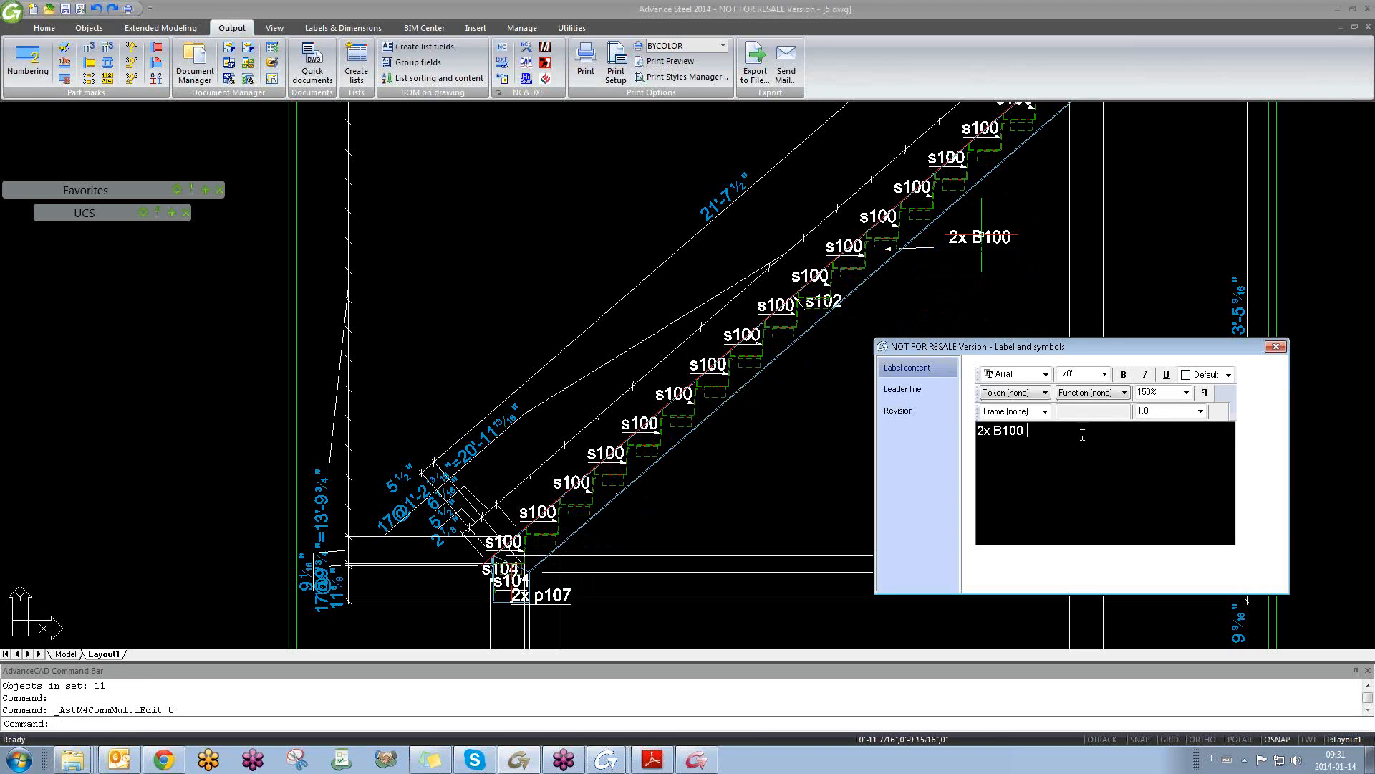
text(ty)
key(BackSpace)
key(BackSpace)
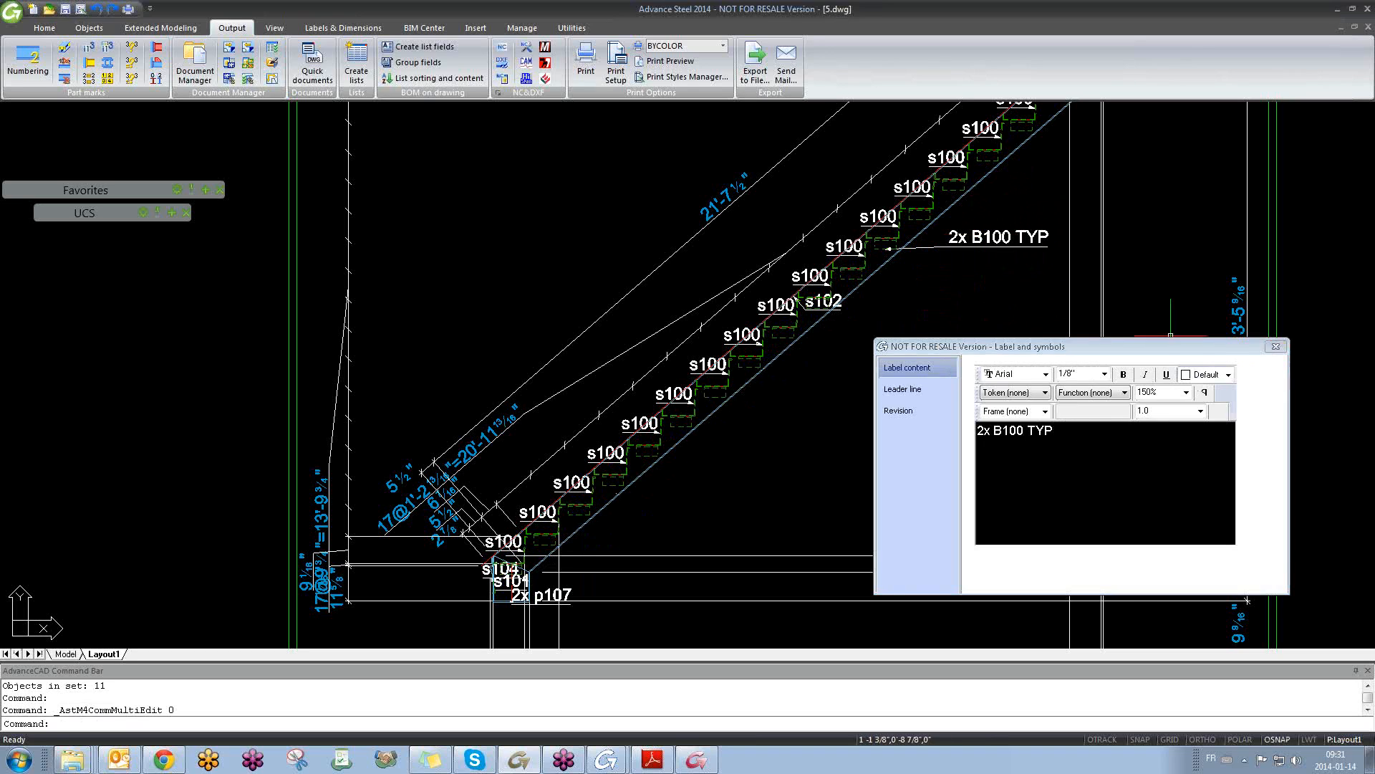
click(1273, 347)
- Examine the s100 step labels and the crowded vertical dimension chain beside the stair's base
scroll(764, 405, down, 3)
scroll(829, 359, up, 5)
scroll(829, 360, up, 1)
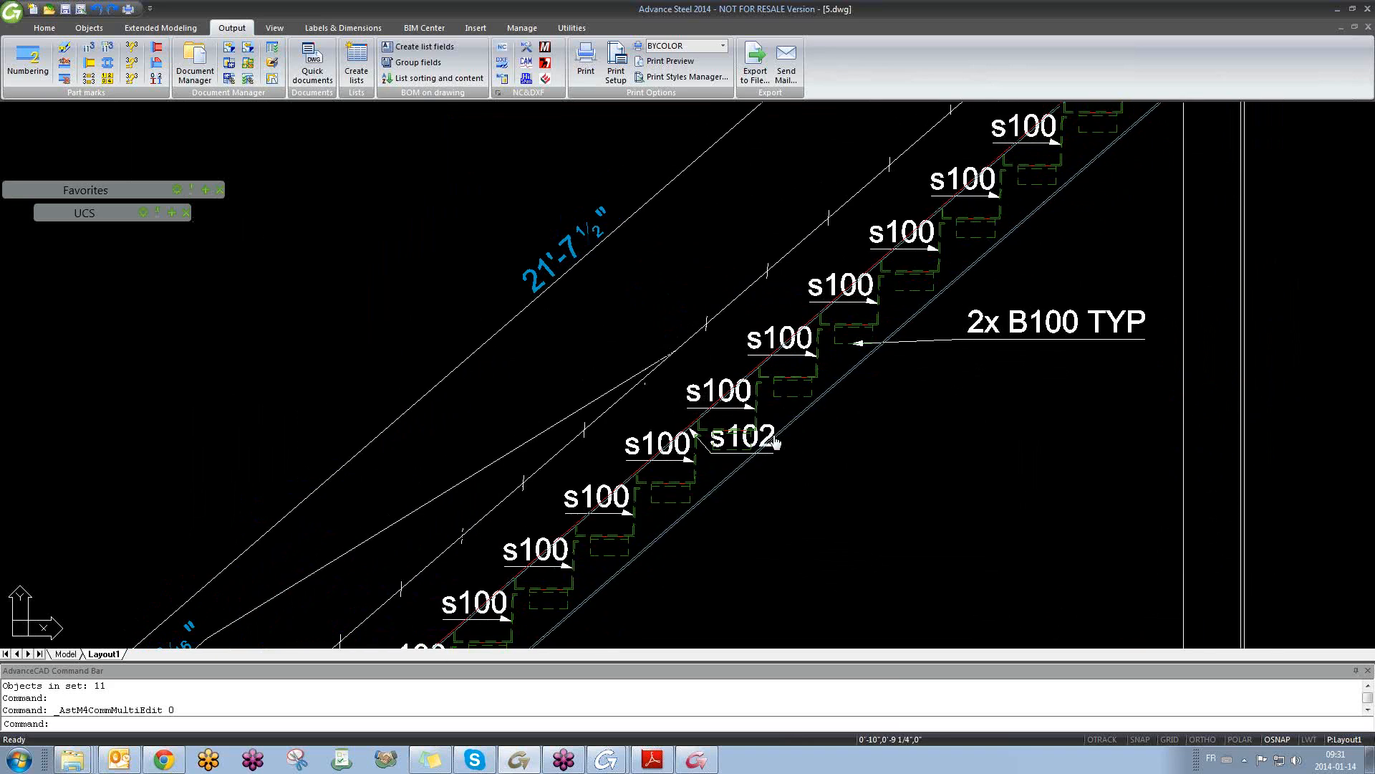
scroll(842, 315, up, 1)
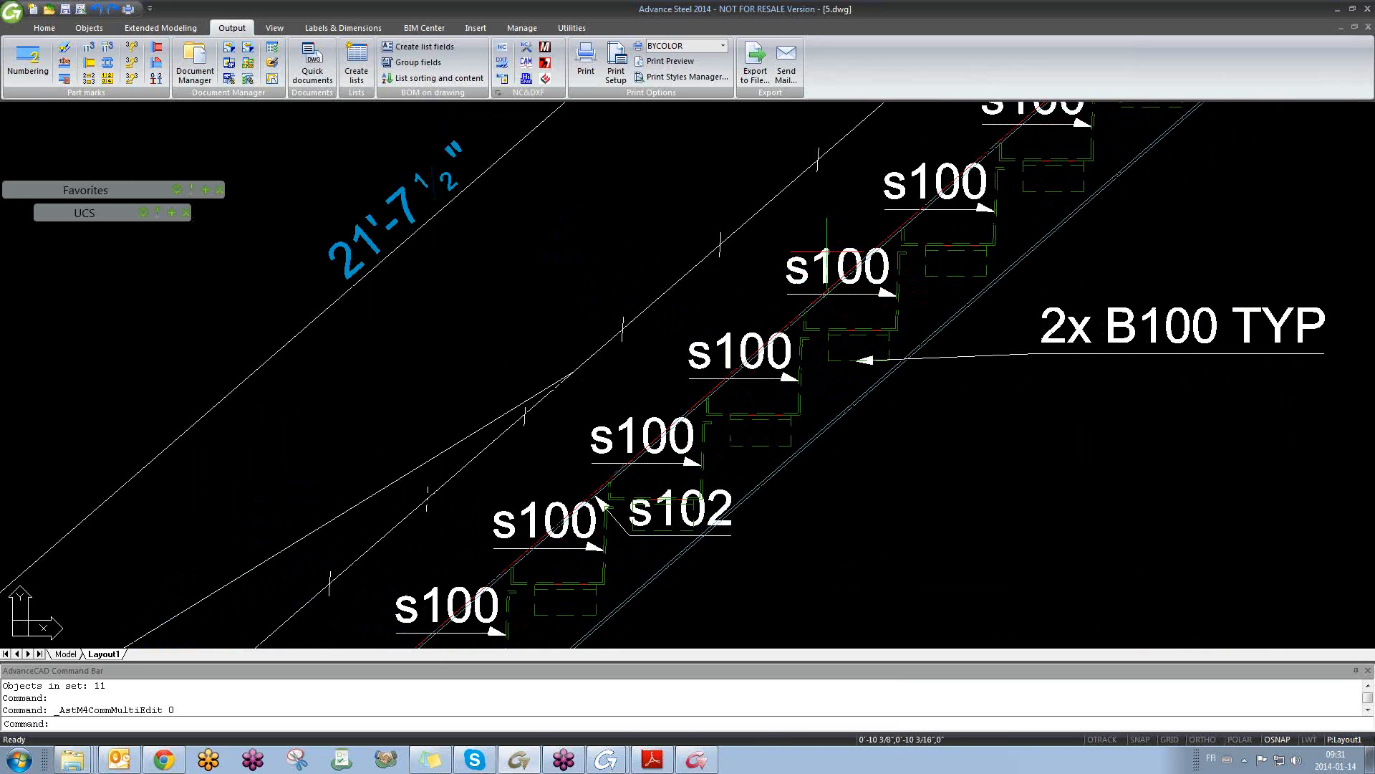
scroll(814, 273, down, 6)
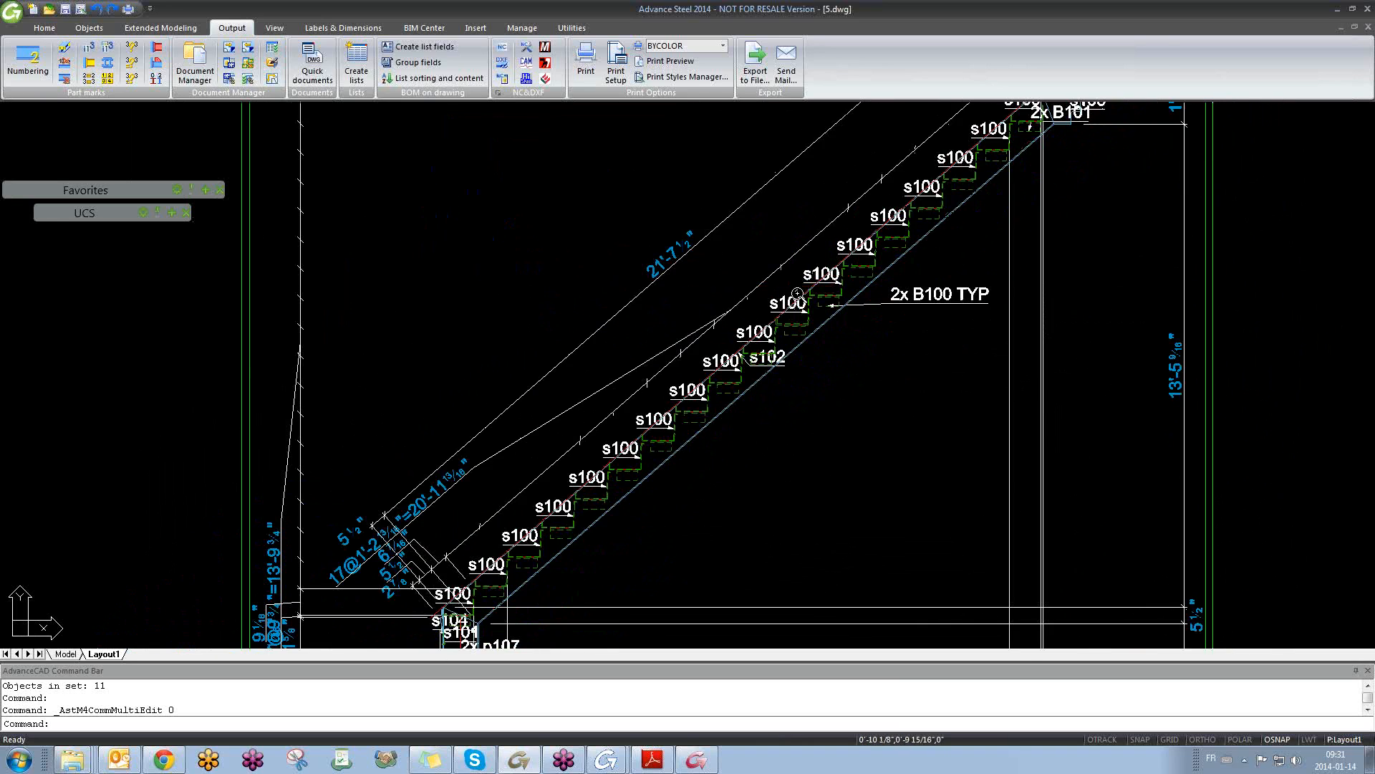
scroll(452, 439, up, 2)
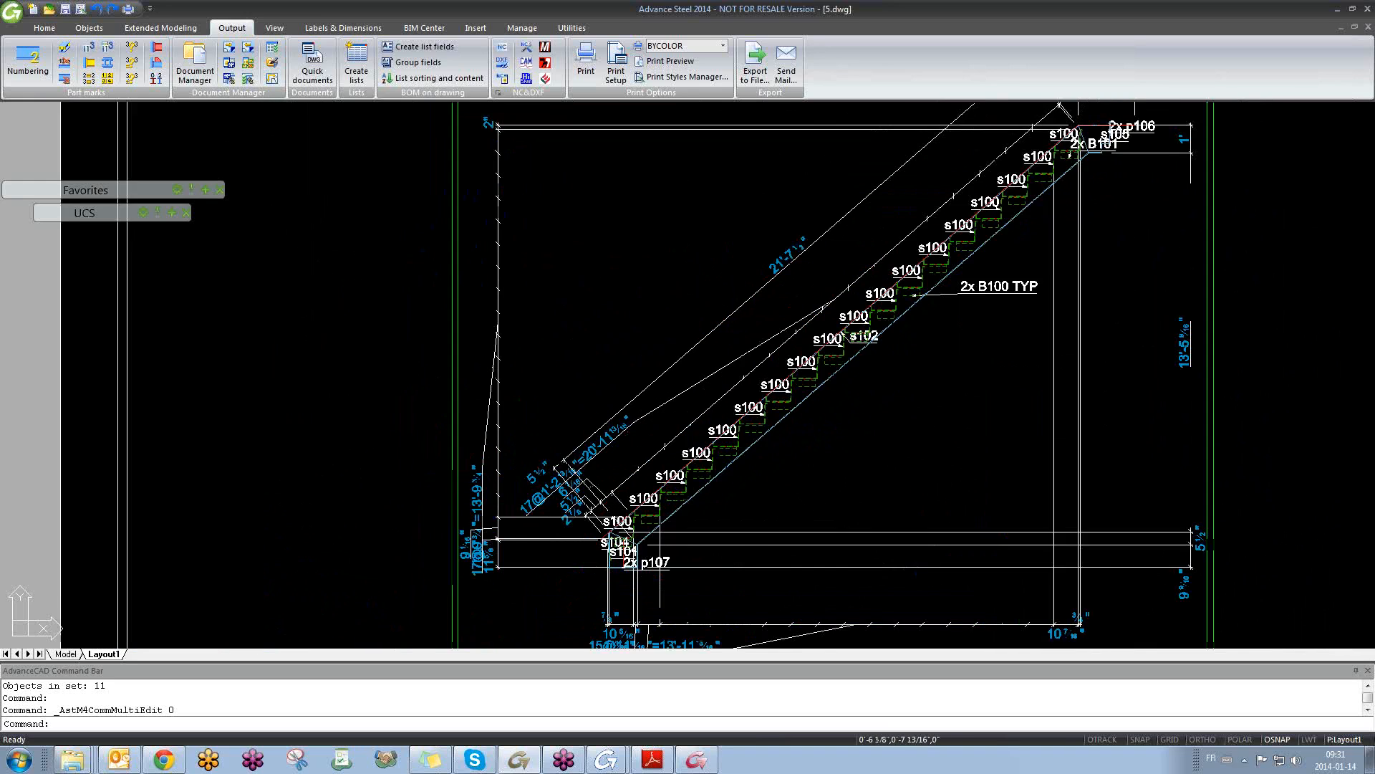
click(446, 399)
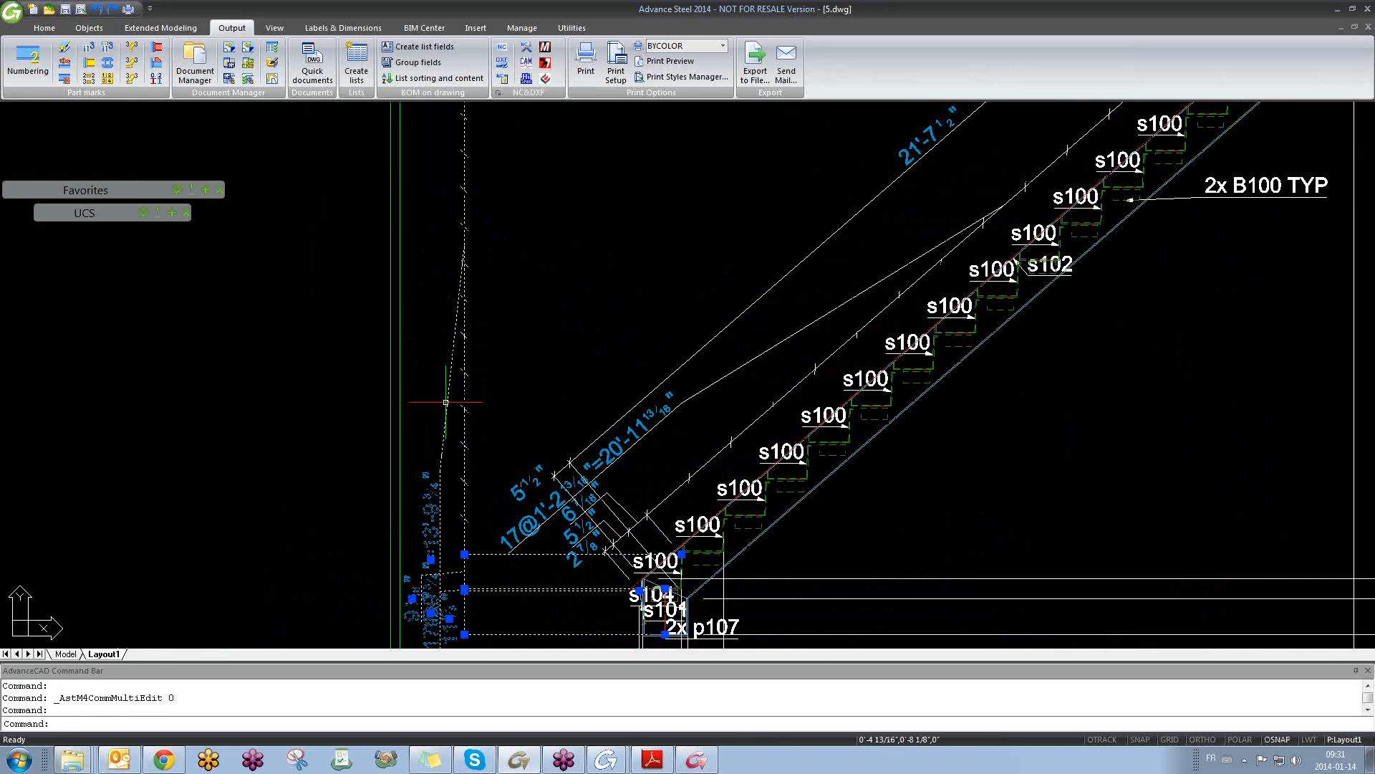
scroll(467, 552, up, 2)
key(Escape)
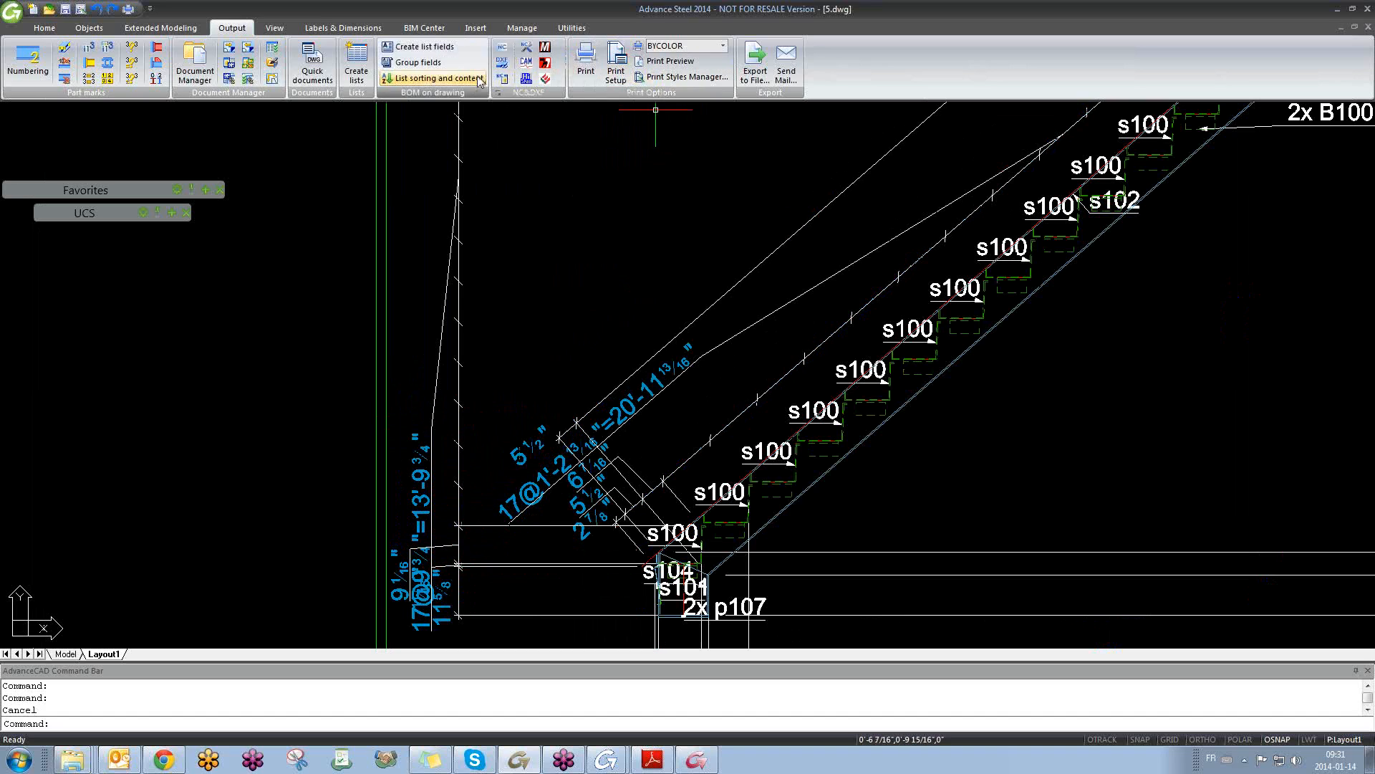
- Delete two dimension points near the base from the vertical dimension chain left of the stair
click(344, 32)
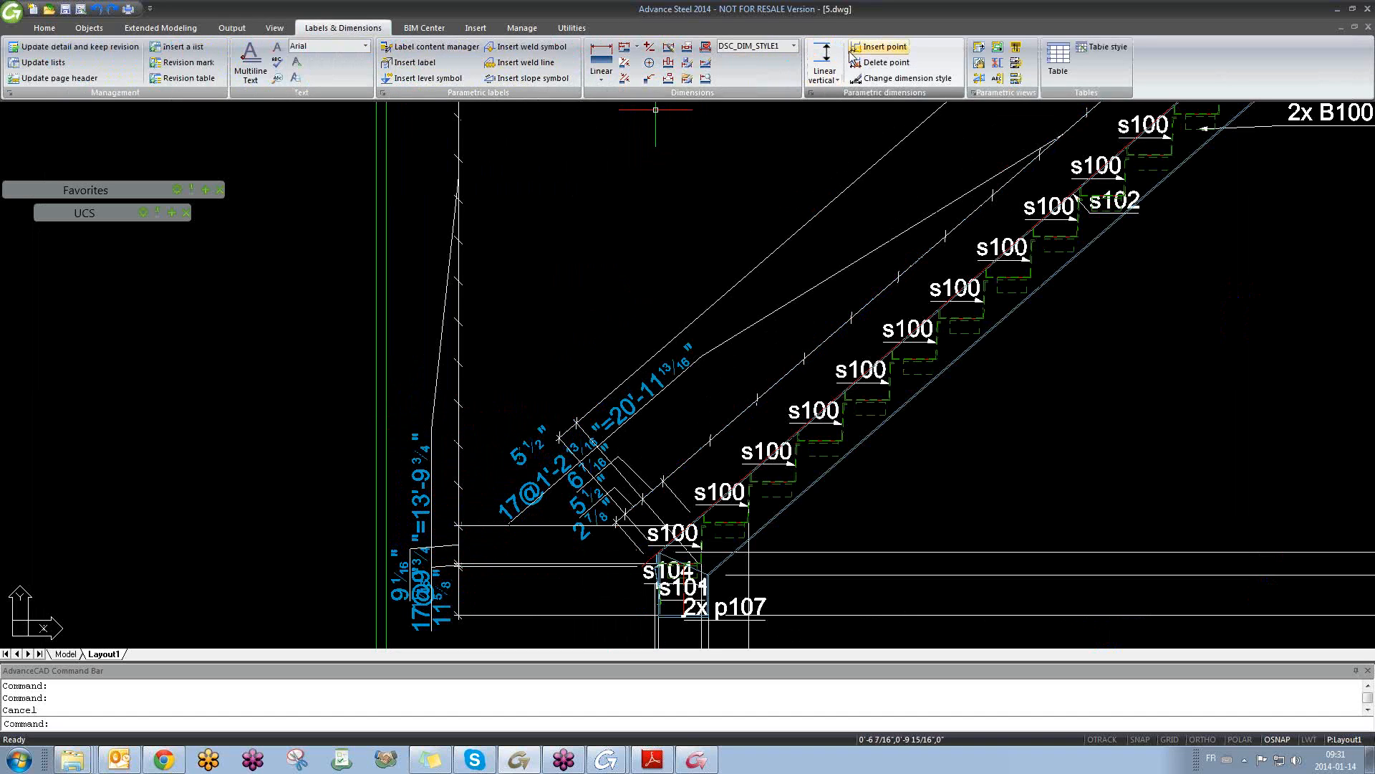
click(896, 66)
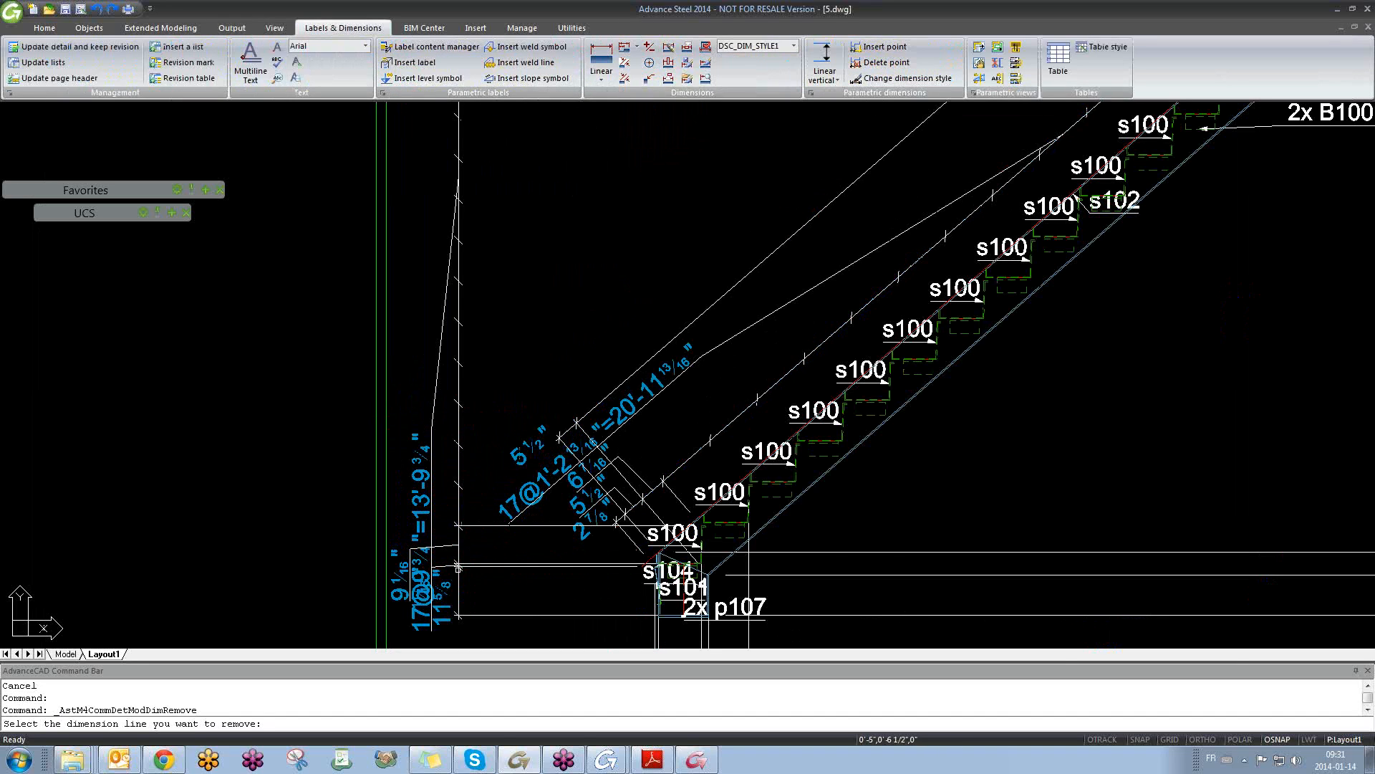
scroll(445, 571, up, 4)
click(464, 561)
scroll(465, 561, down, 3)
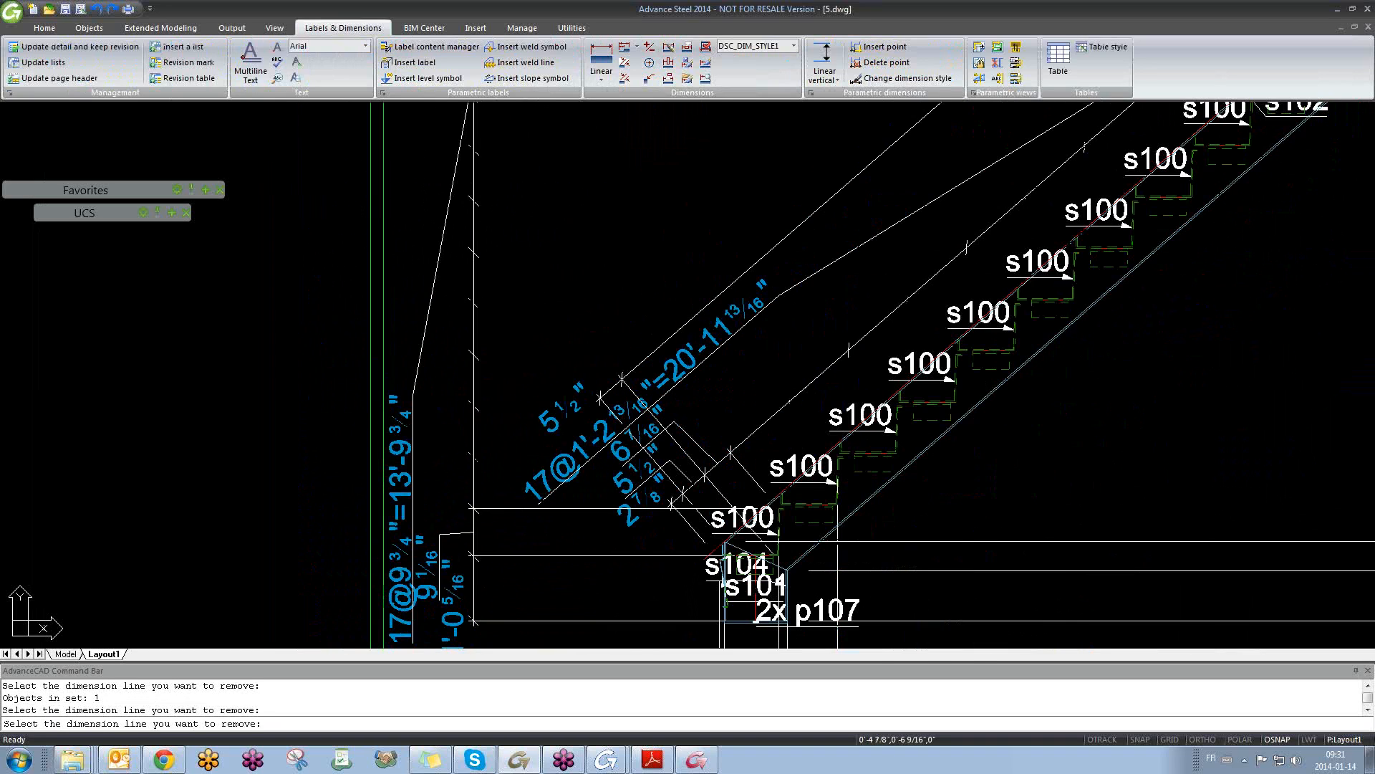
mouse_move(455, 534)
middle_down()
mouse_move(544, 538)
mouse_move(537, 463)
middle_up()
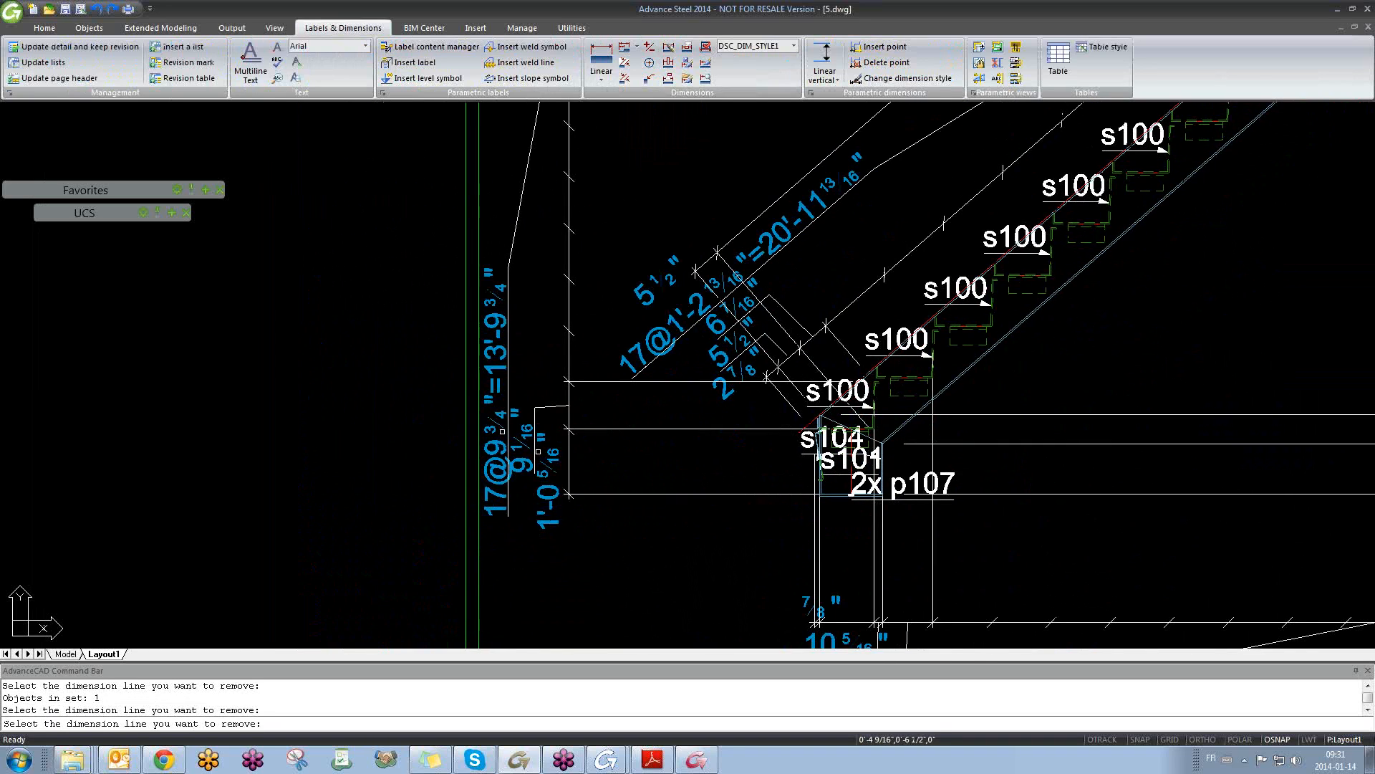
middle_drag(549, 399, 568, 454)
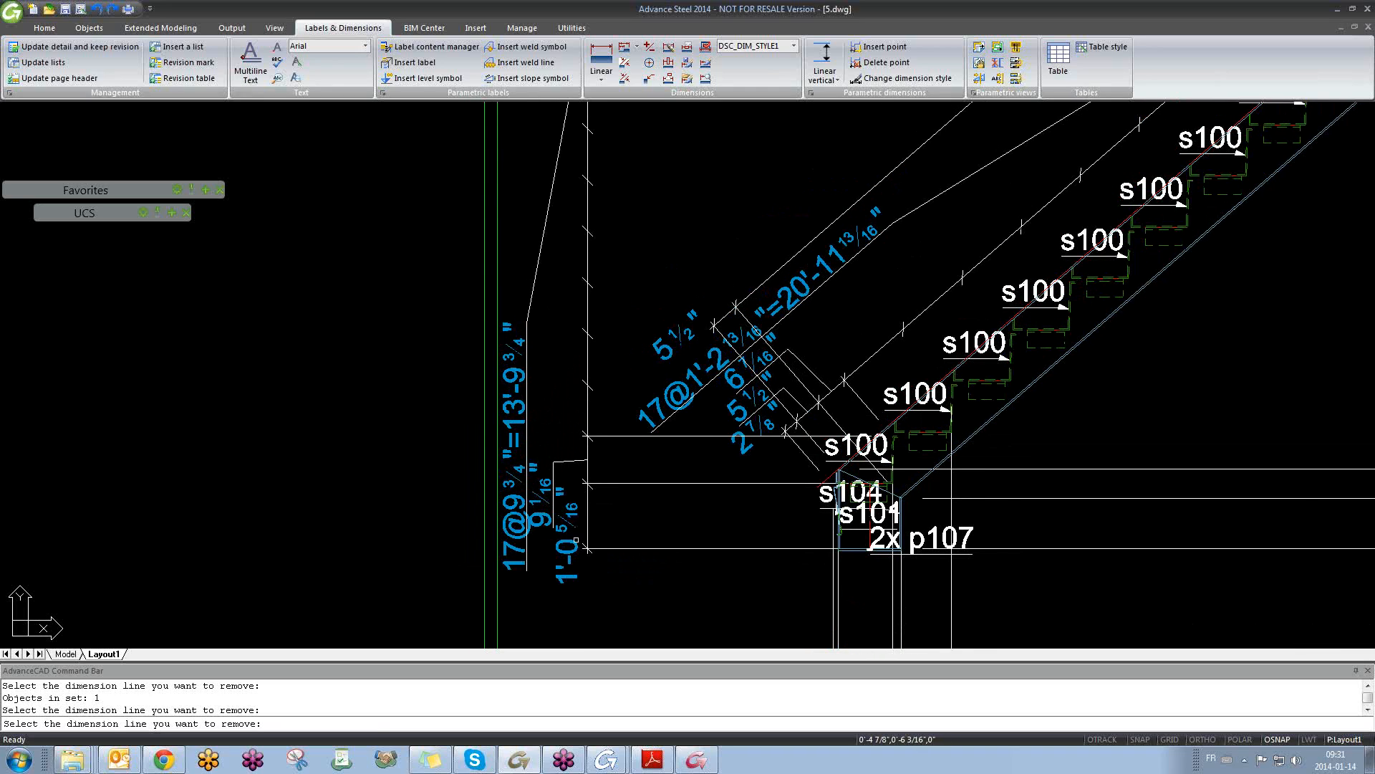
click(607, 438)
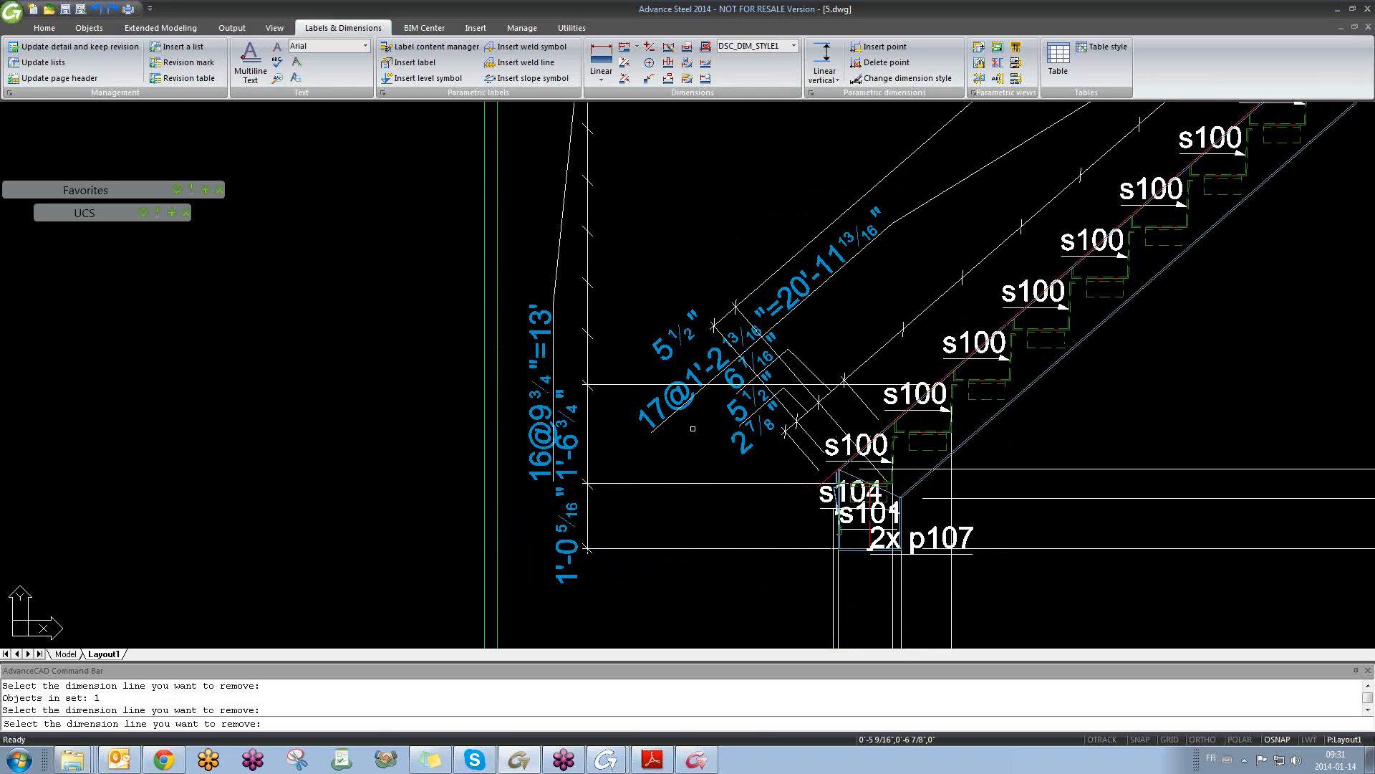
- Delete one dimension point near the base from the horizontal dimension chain beneath the stair
scroll(693, 429, down, 8)
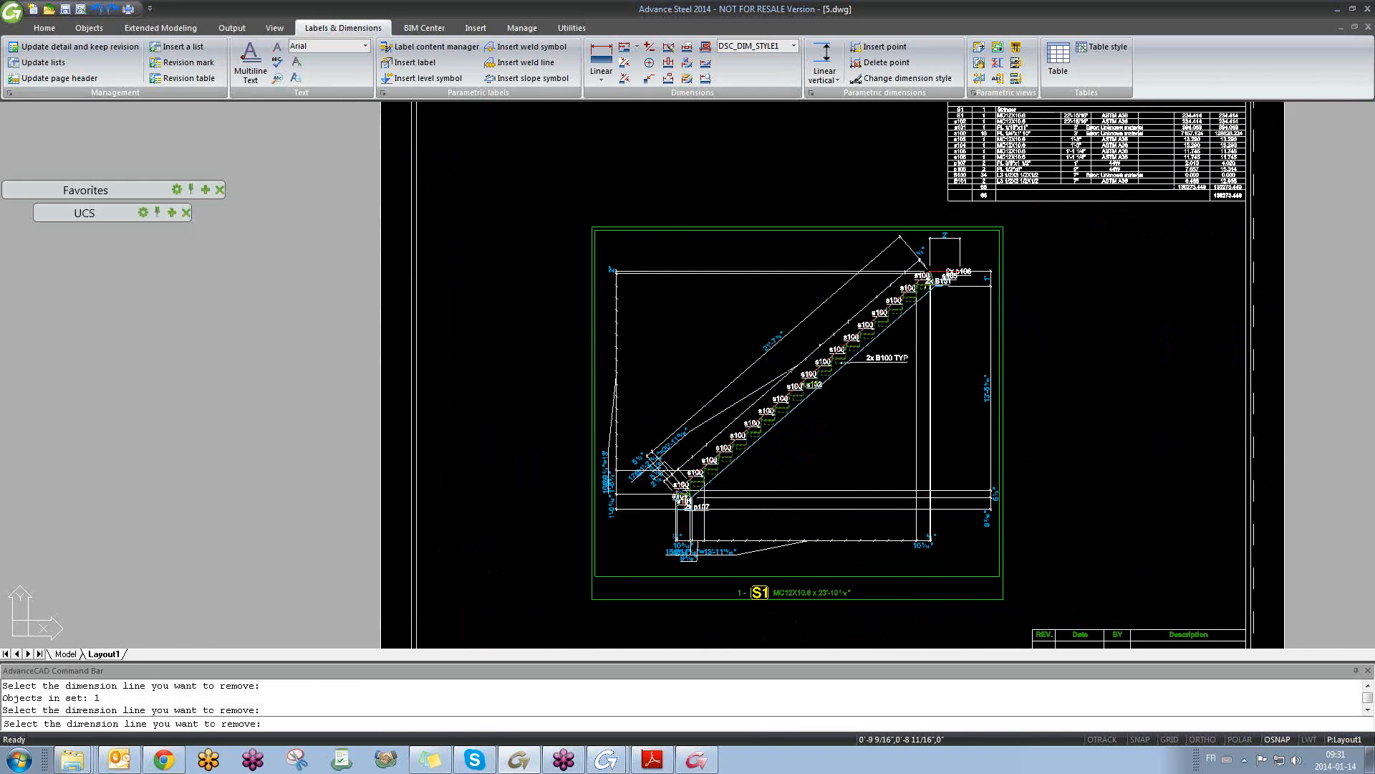
scroll(981, 545, up, 6)
scroll(998, 389, down, 3)
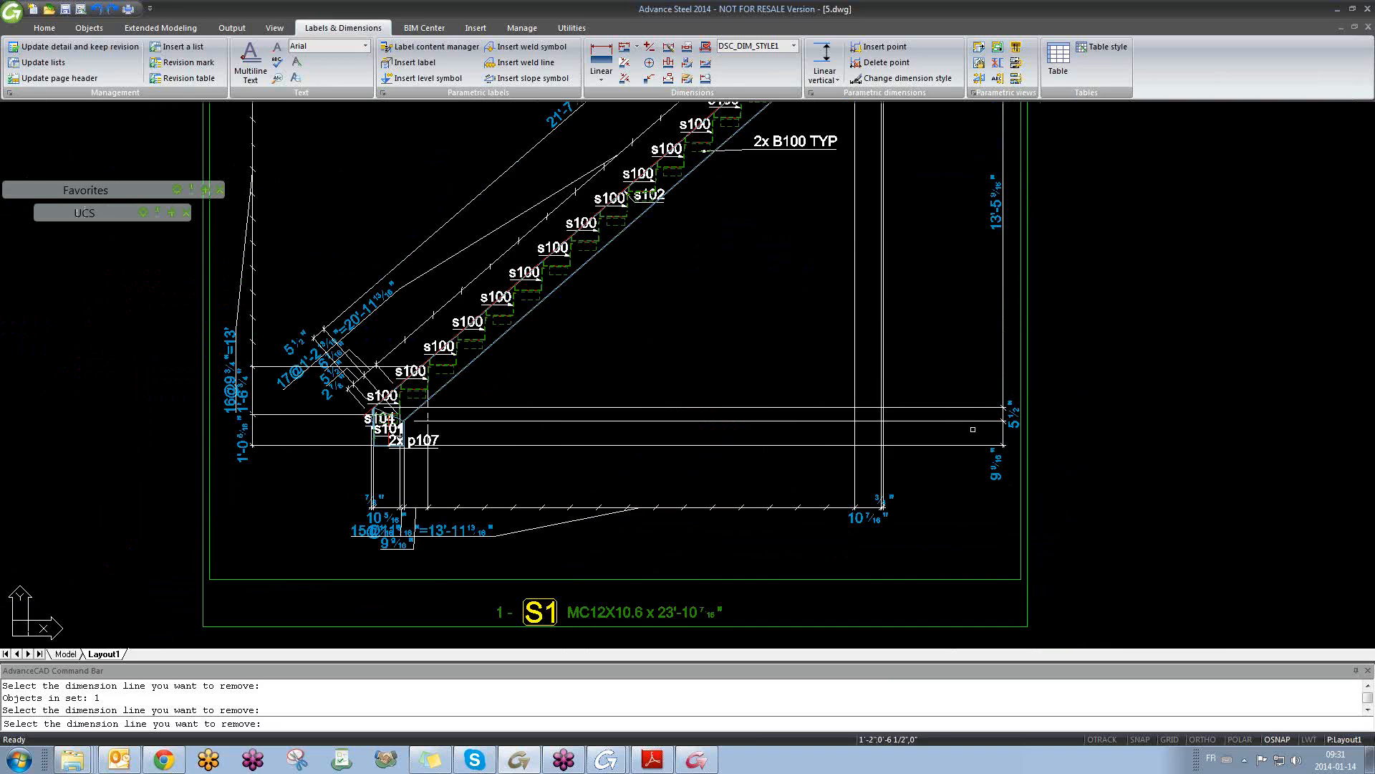
scroll(384, 525, up, 5)
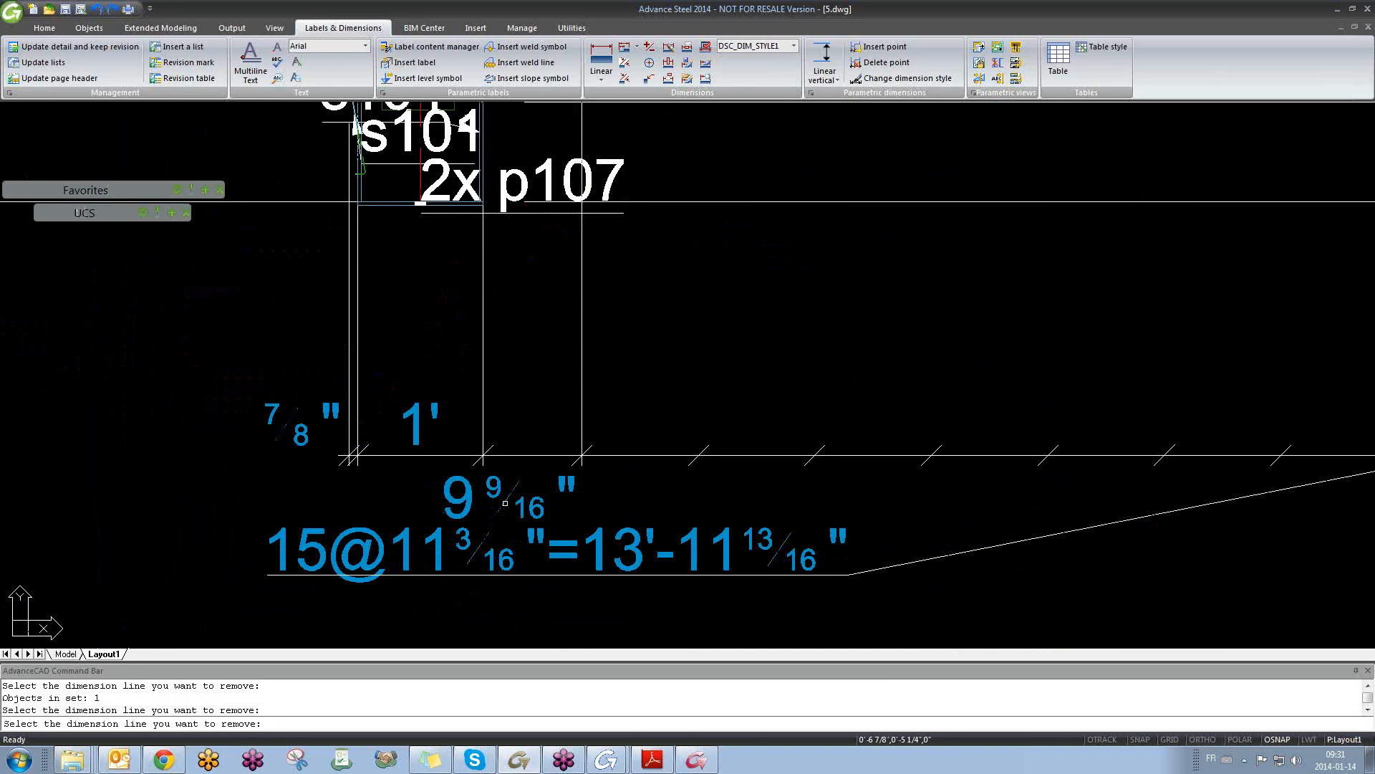
scroll(471, 475, down, 5)
scroll(557, 539, up, 2)
key(Escape)
- Relocate the 15@11 3/16"=13'-11 13/16" text to the middle of the horizontal dimension chain
click(557, 534)
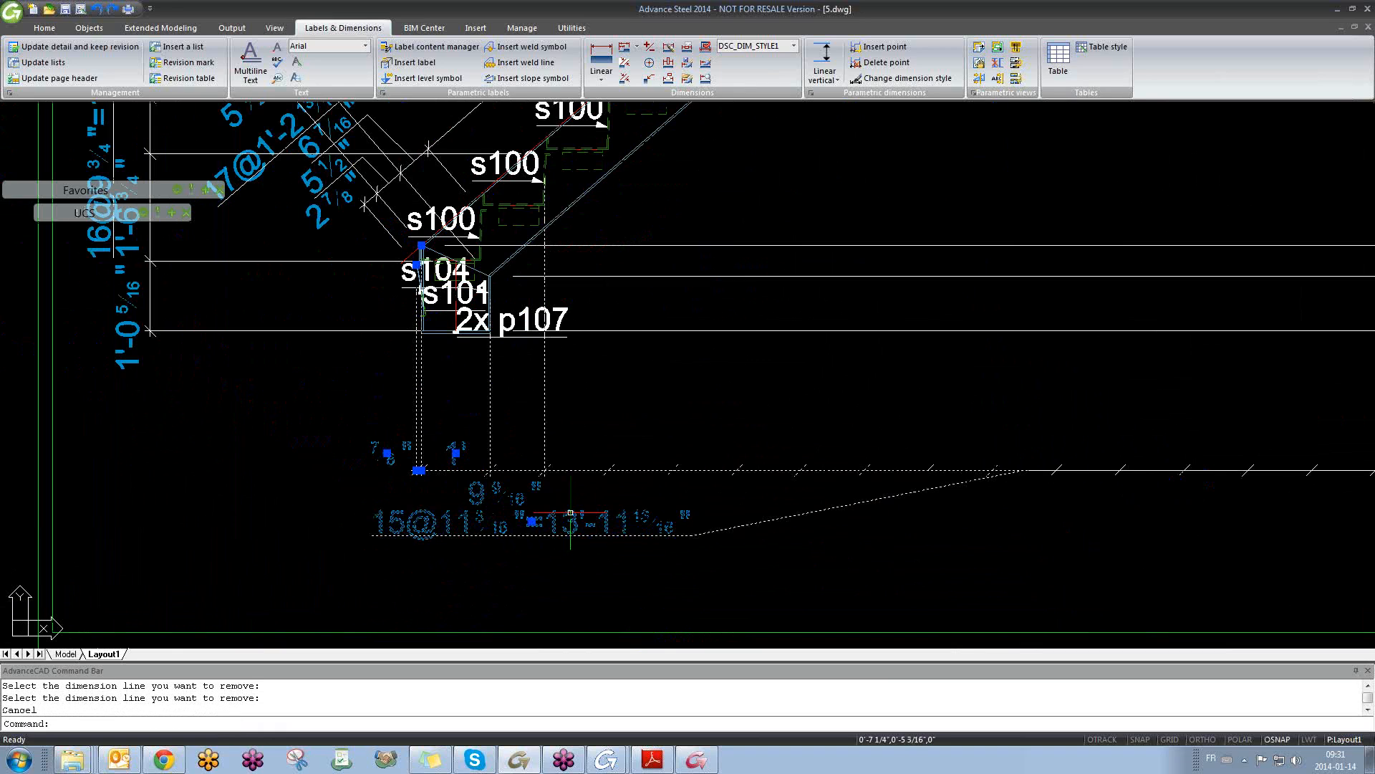
click(529, 523)
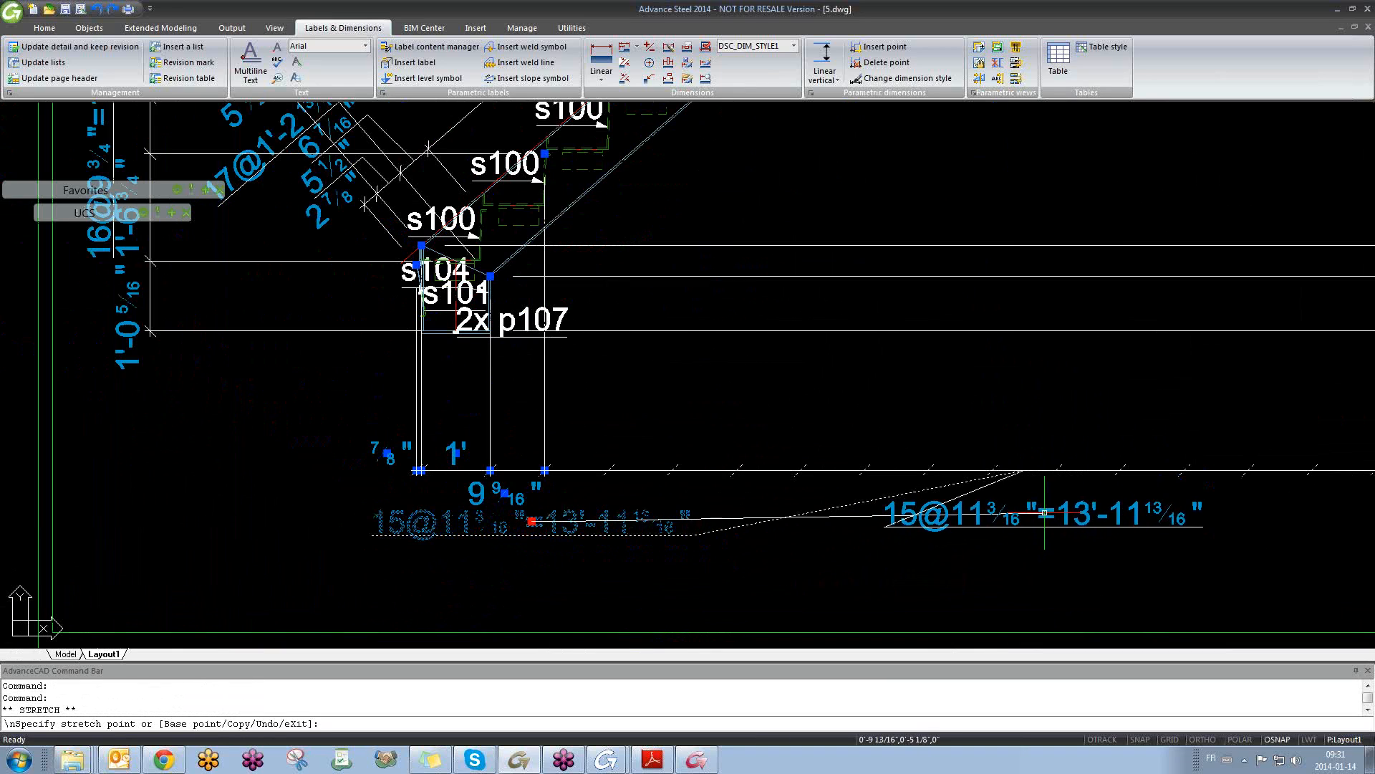
key(Escape)
scroll(900, 556, down, 5)
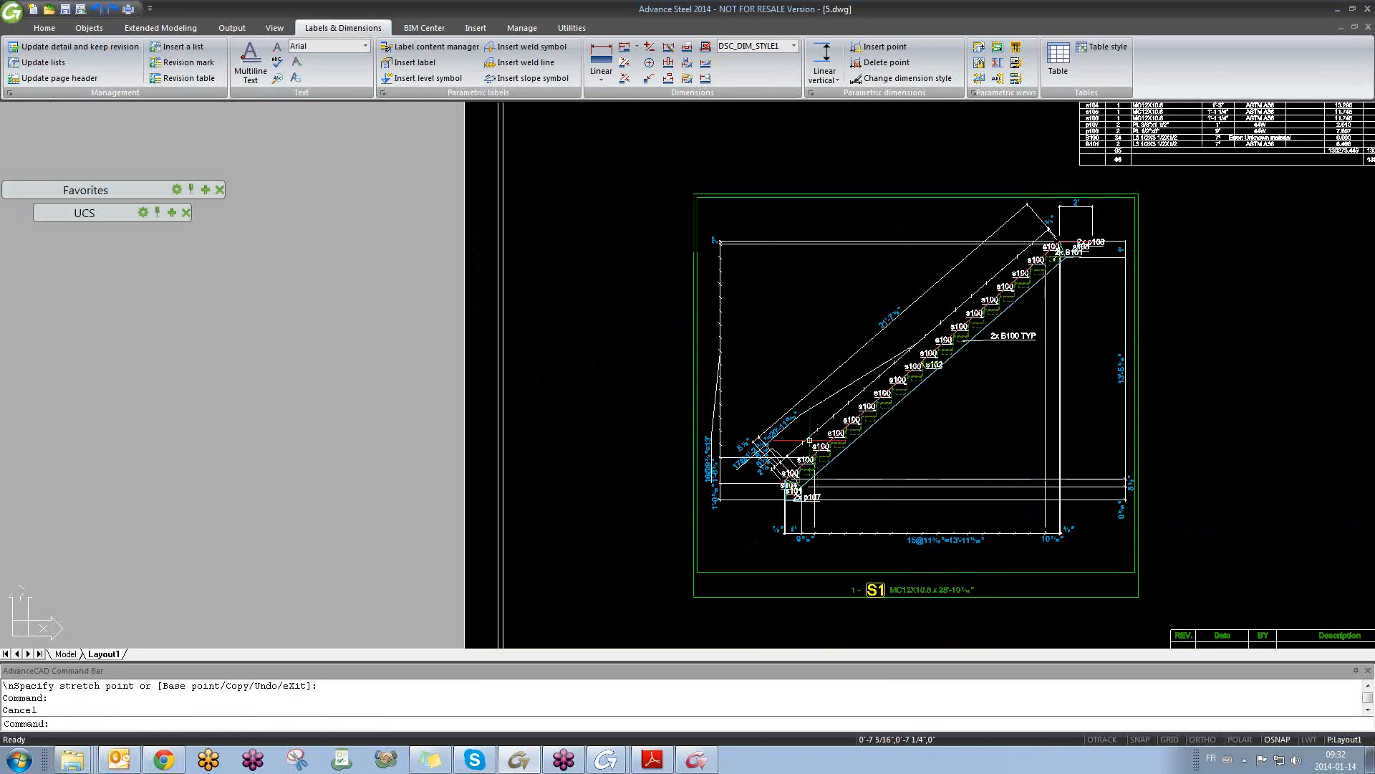
- Relocate the 16@9 3/4"=13' text up to the middle of the vertical dimension chain
scroll(658, 429, up, 3)
click(659, 481)
click(648, 553)
scroll(652, 502, down, 3)
scroll(674, 360, up, 5)
key(Escape)
- Relocate the 17@1'-2 13/16"=20'-11 13/16" text up along the sloped dimension chain to mid-flight
scroll(874, 476, down, 5)
scroll(715, 475, up, 4)
click(576, 562)
click(582, 567)
scroll(871, 358, up, 2)
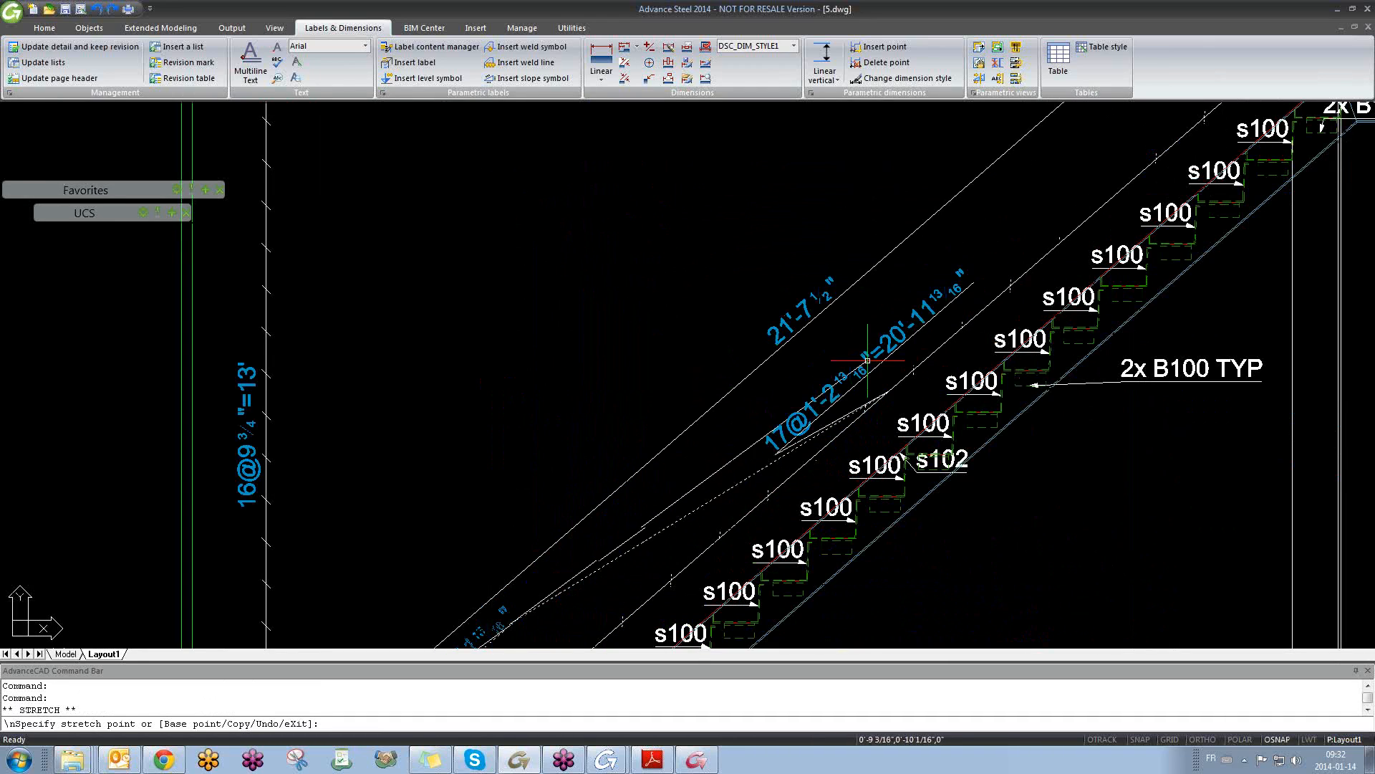
key(Escape)
key(Escape)
- Examine the crowded short dimensions of the sloped chain at the stair's base
middle_drag(834, 413, 911, 288)
scroll(910, 287, down, 2)
scroll(614, 522, up, 3)
scroll(614, 522, up, 1)
middle_drag(729, 528, 724, 469)
scroll(629, 473, down, 3)
scroll(625, 471, up, 3)
scroll(619, 462, down, 3)
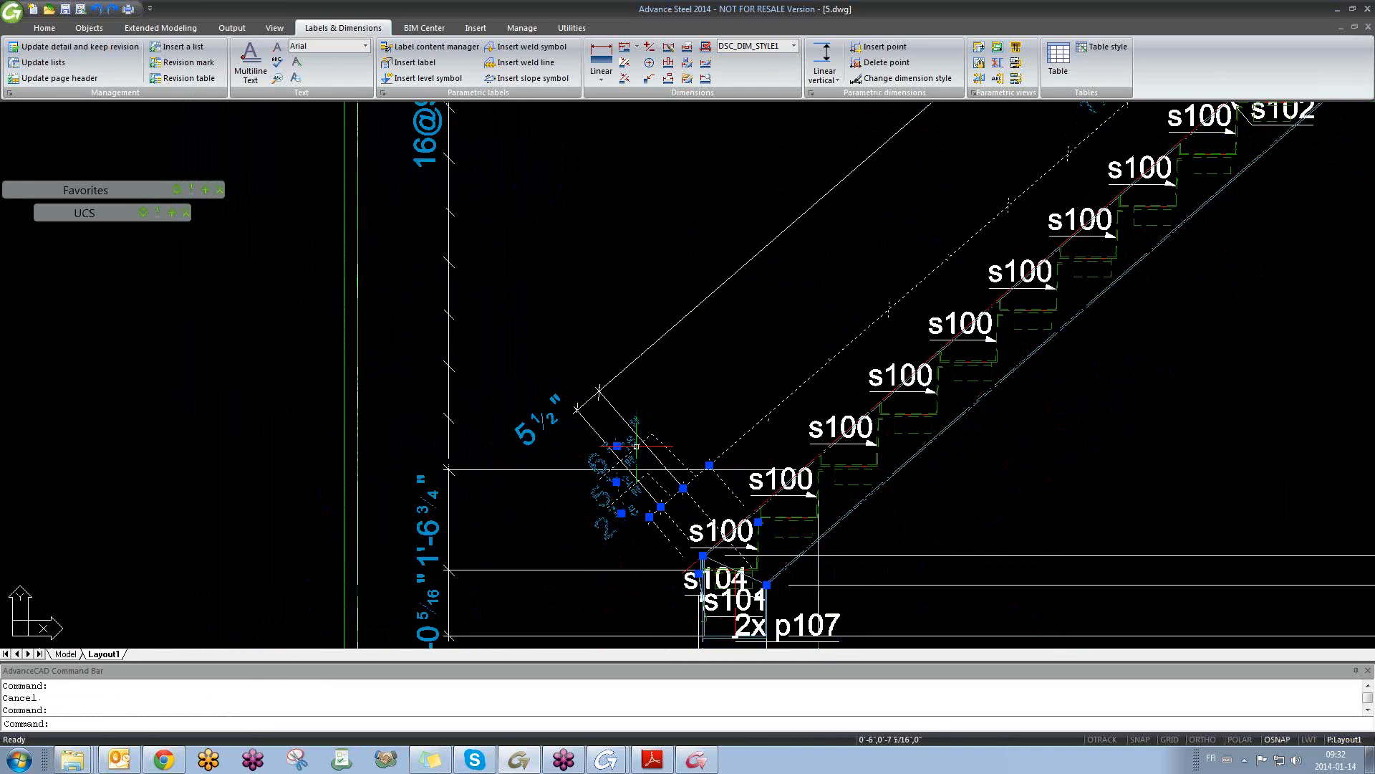
- Delete the three s100 labels crowding the s102 label at the middle of the stair flight
scroll(599, 426, up, 4)
scroll(606, 445, down, 4)
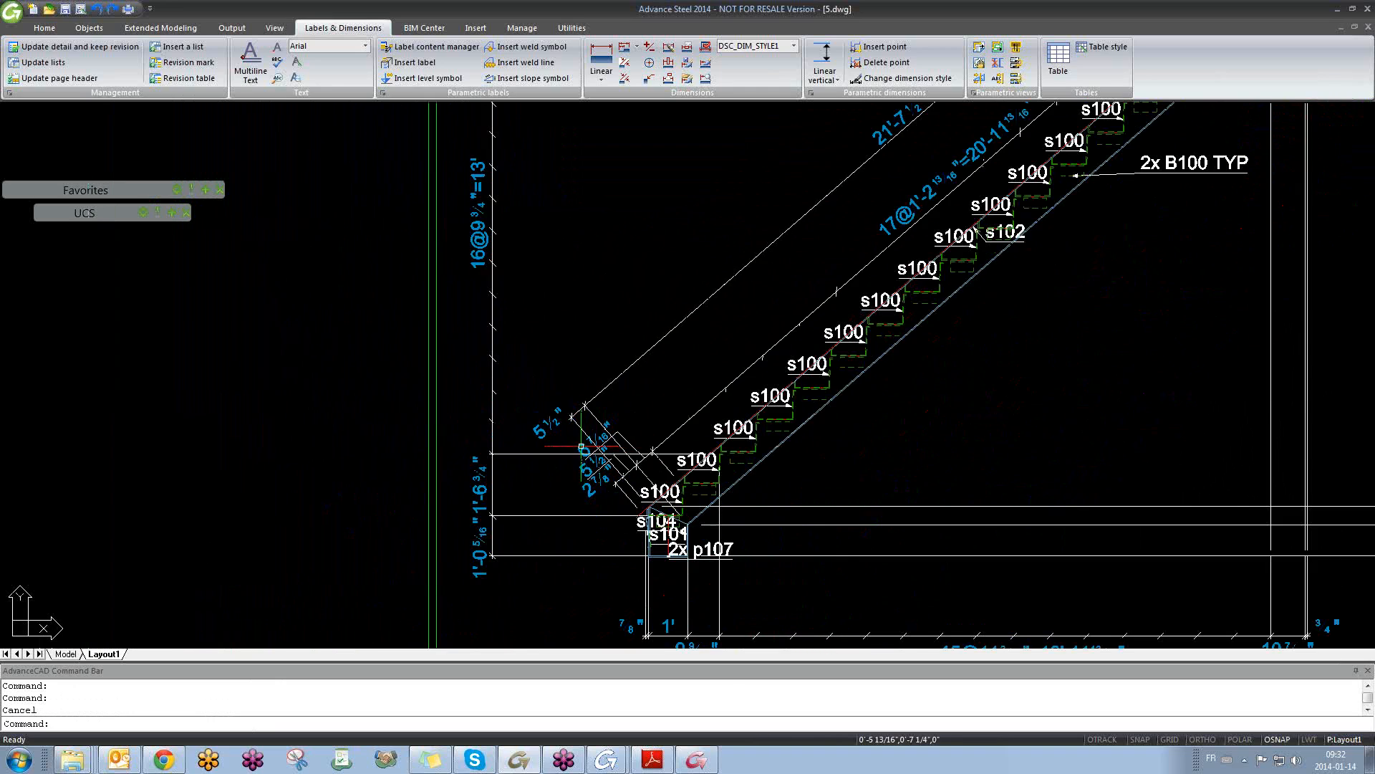
scroll(919, 347, down, 1)
scroll(801, 326, up, 4)
click(791, 353)
key(Delete)
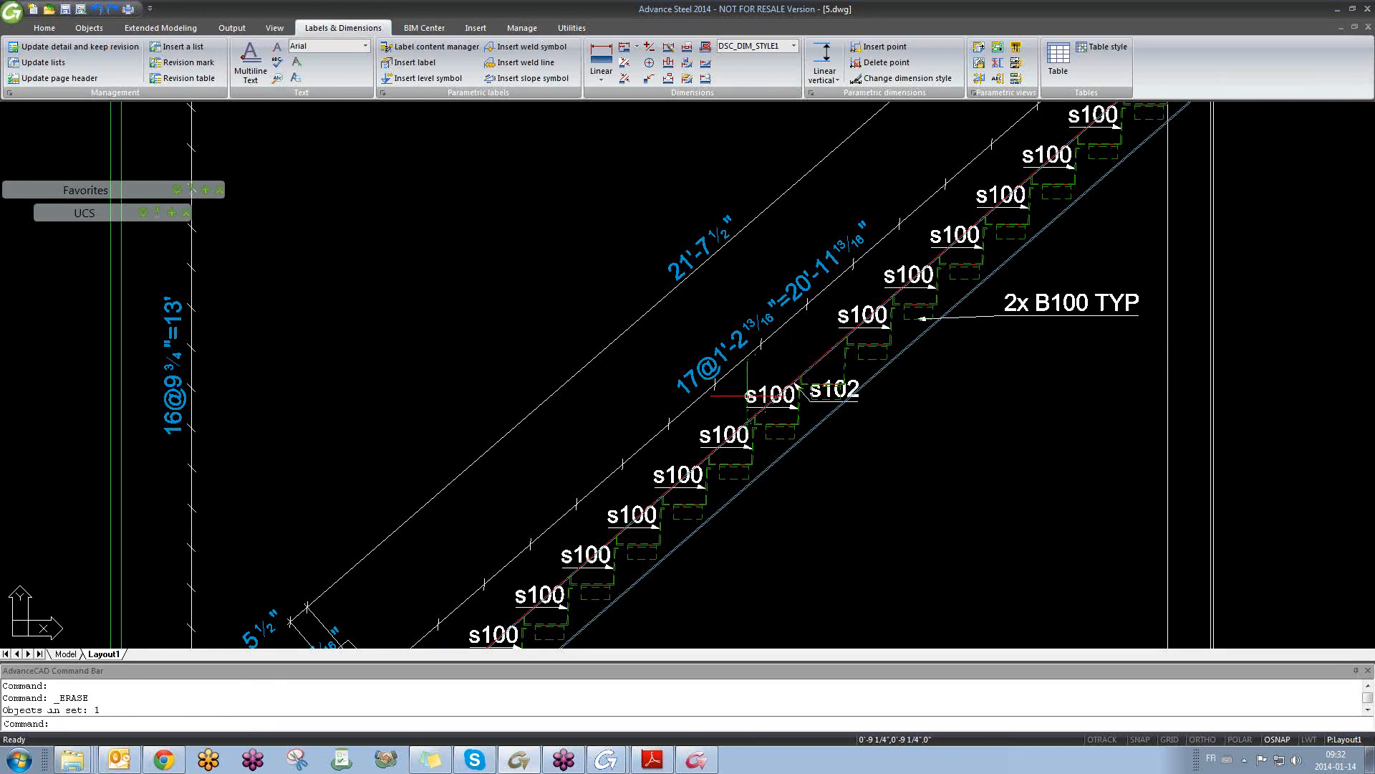
click(715, 435)
key(Delete)
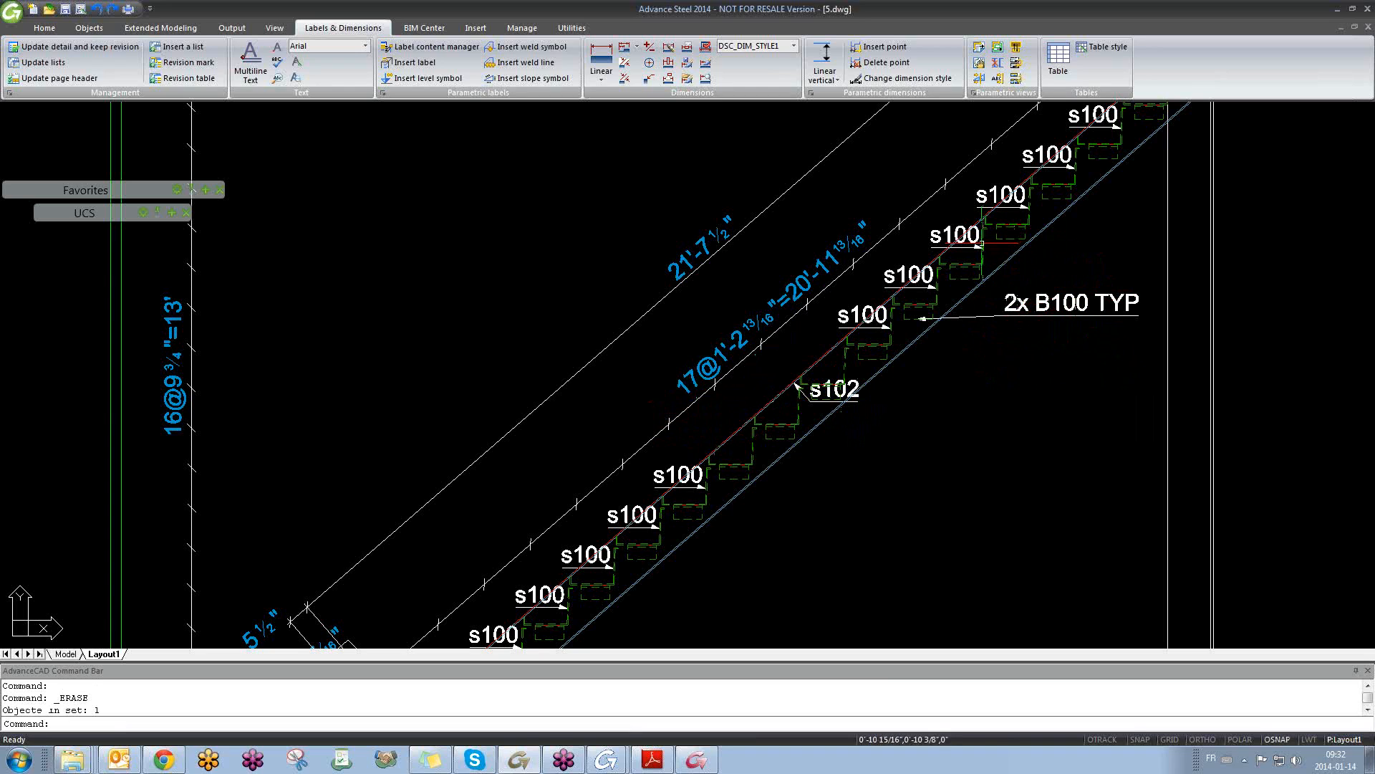
- Move one s100 label out above the sloped dimension chains and append TYP so it reads s100 TYP
click(937, 235)
click(931, 242)
click(734, 151)
double_click(733, 150)
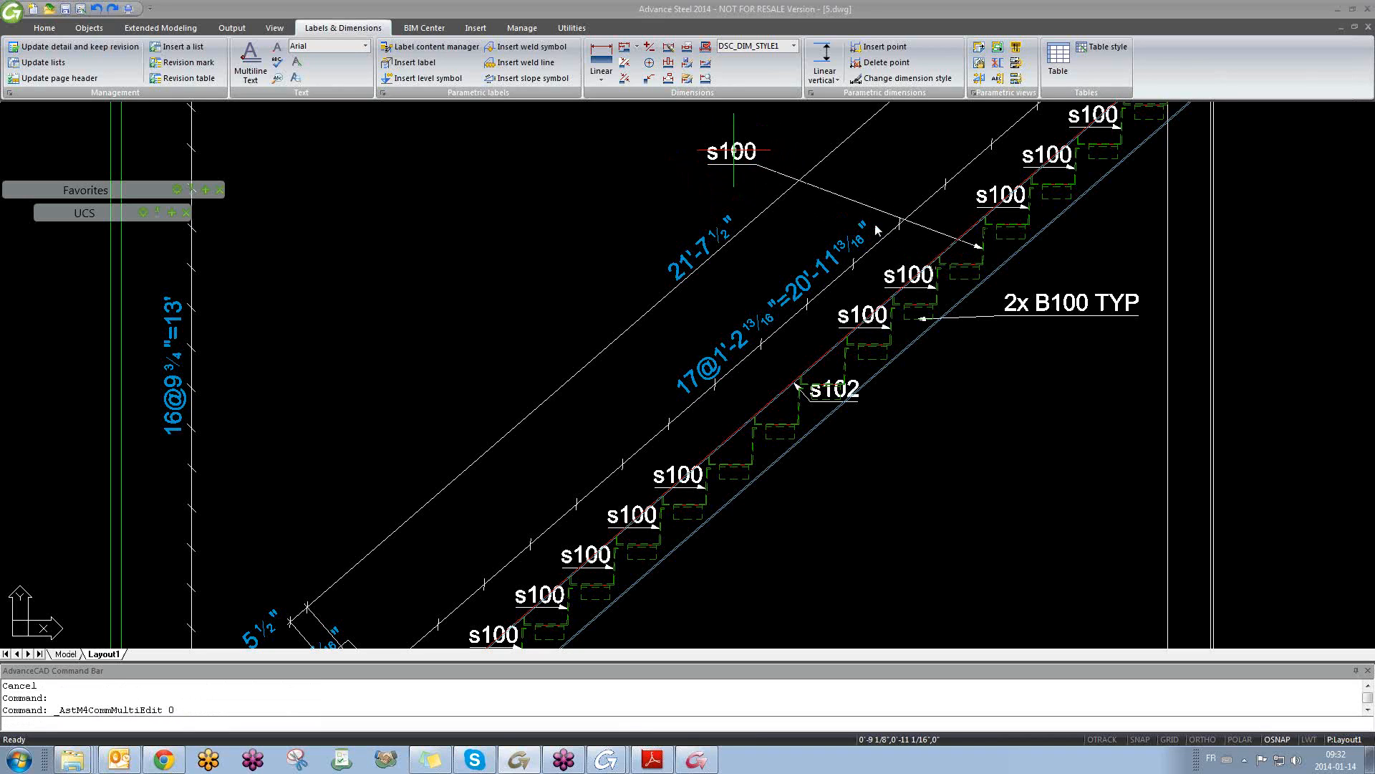
text(TYP)
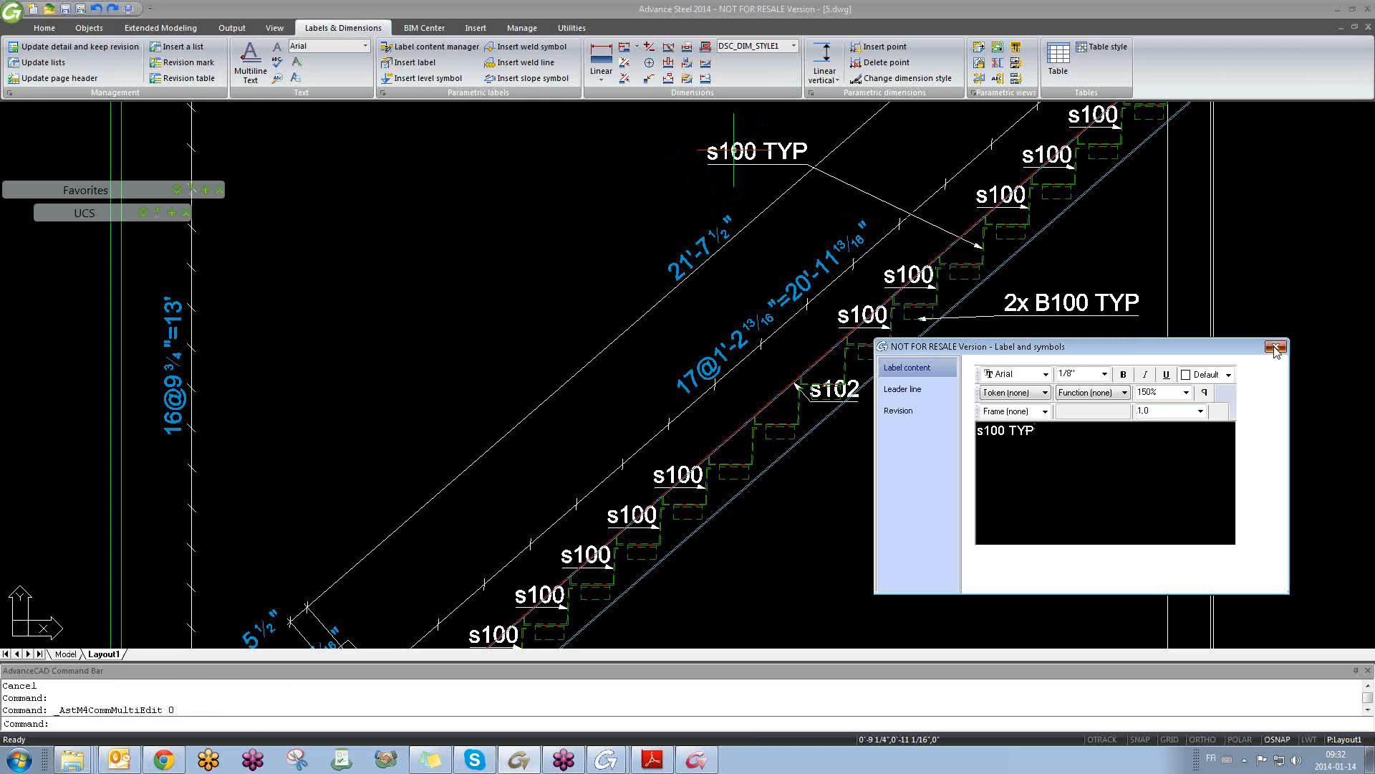
click(1276, 350)
scroll(1030, 221, down, 4)
scroll(1029, 220, up, 4)
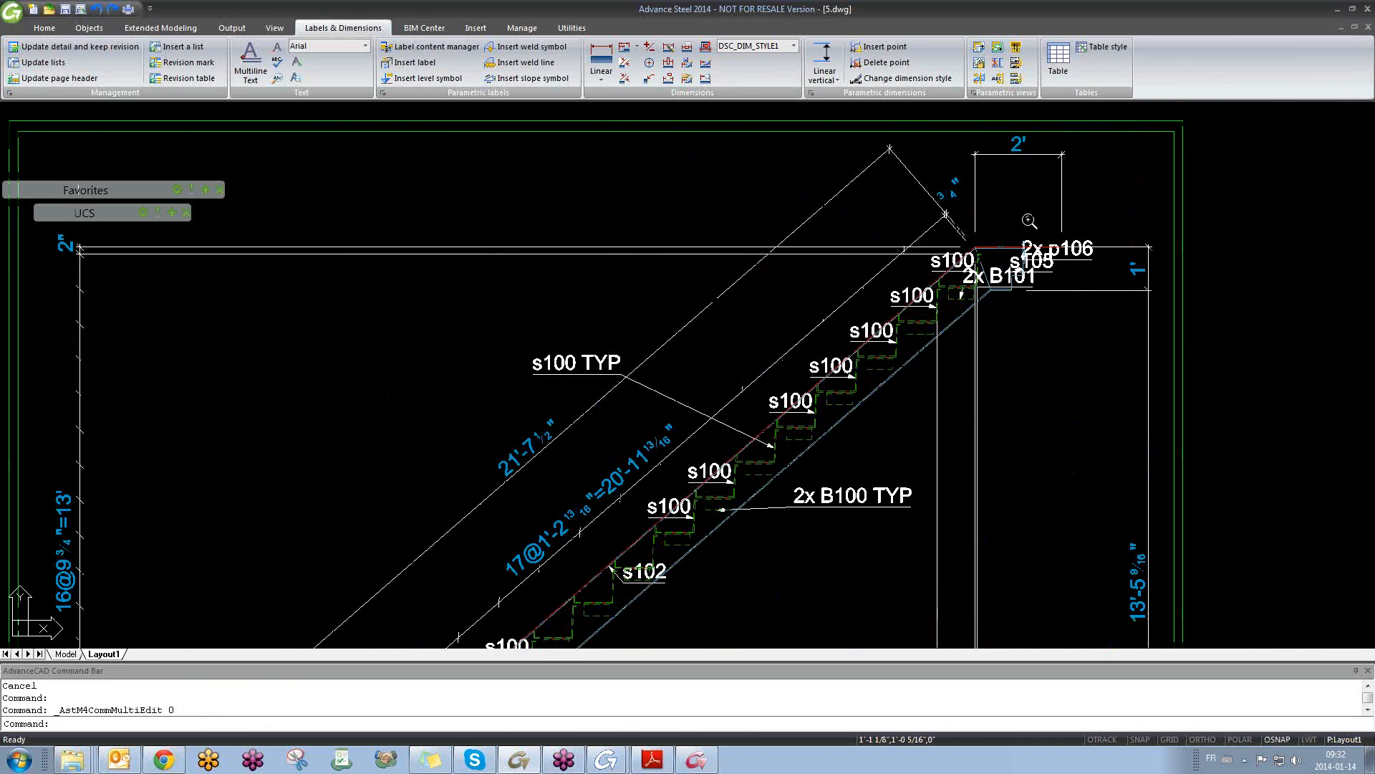
scroll(1030, 221, up, 2)
scroll(1108, 296, down, 3)
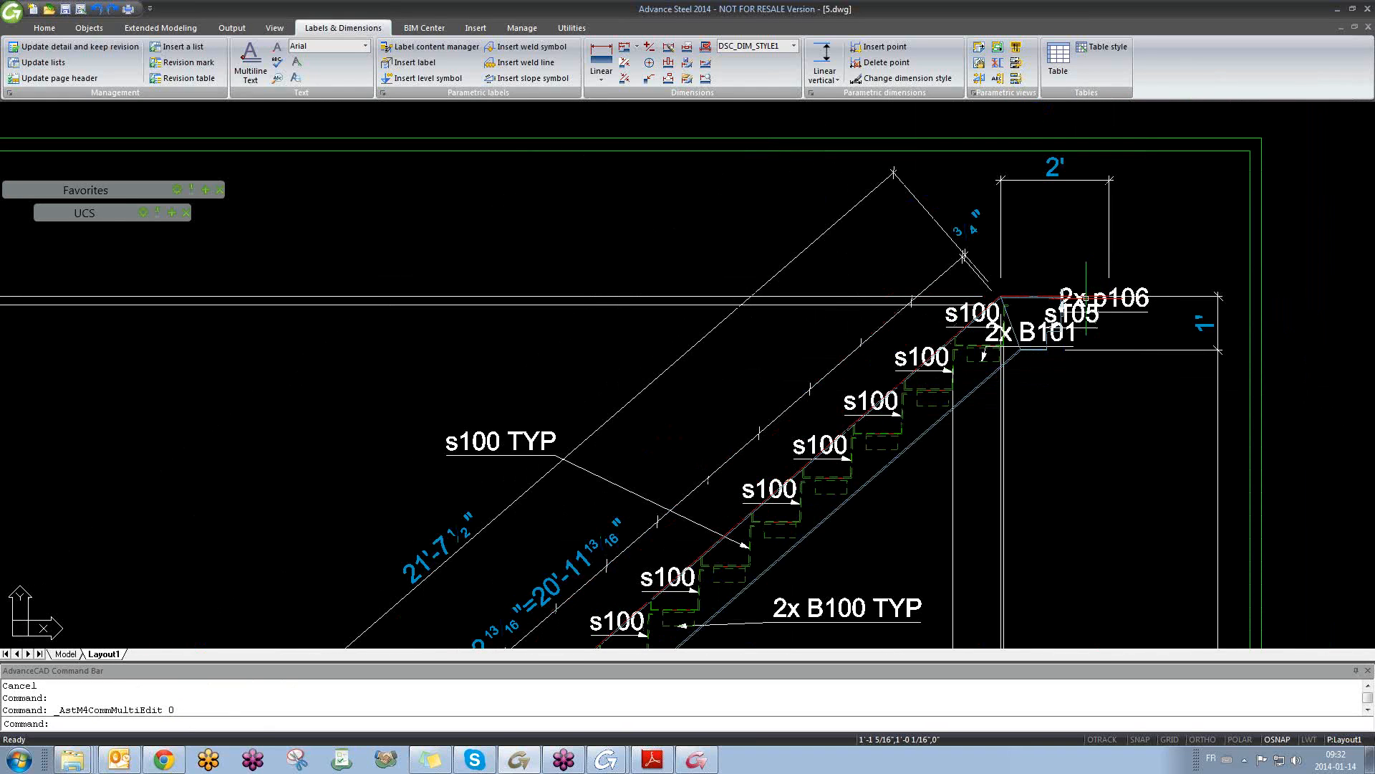
scroll(1018, 342, down, 2)
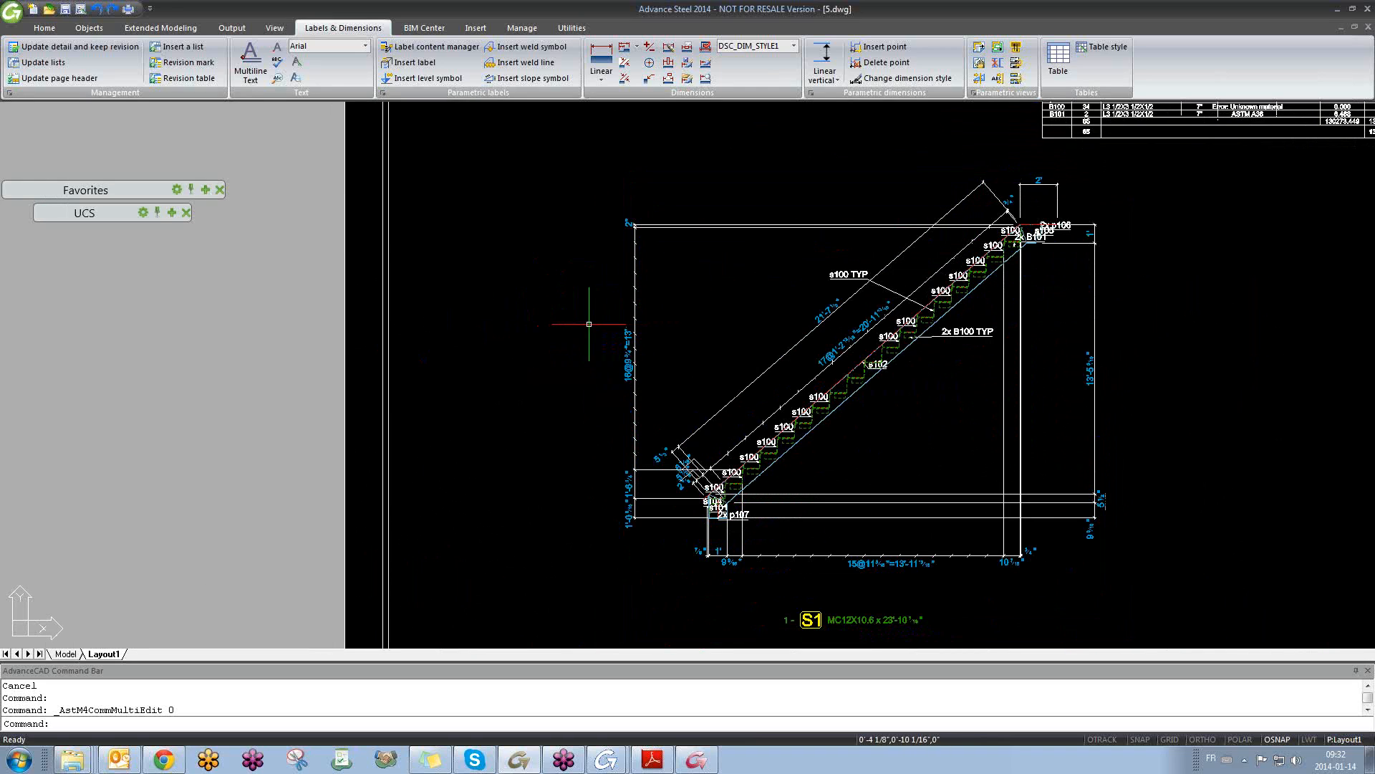
text(L)
key(Return)
key(Escape)
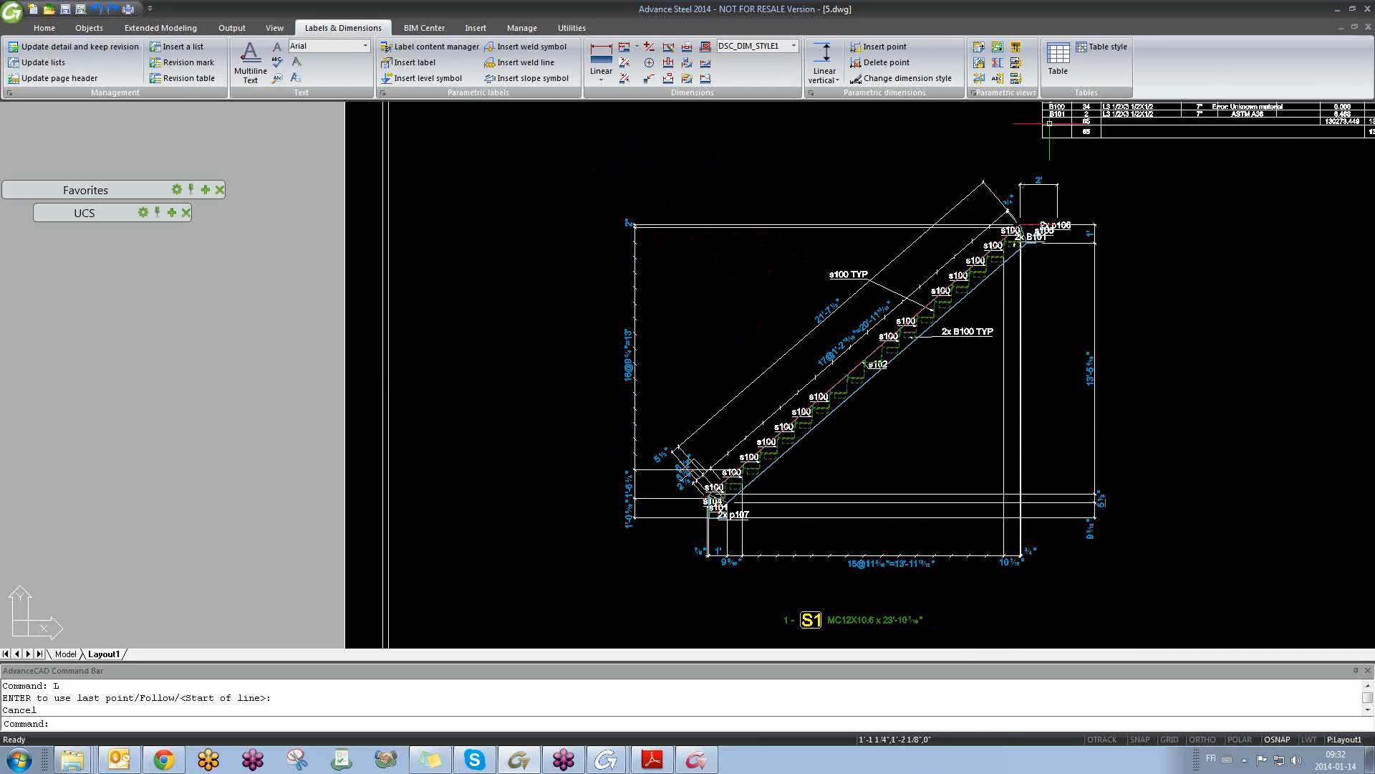
- Create a downward-looking manual cut of the stair view, windowed across the upper flight, using the last view request, automatic width settings and the view scale
click(983, 80)
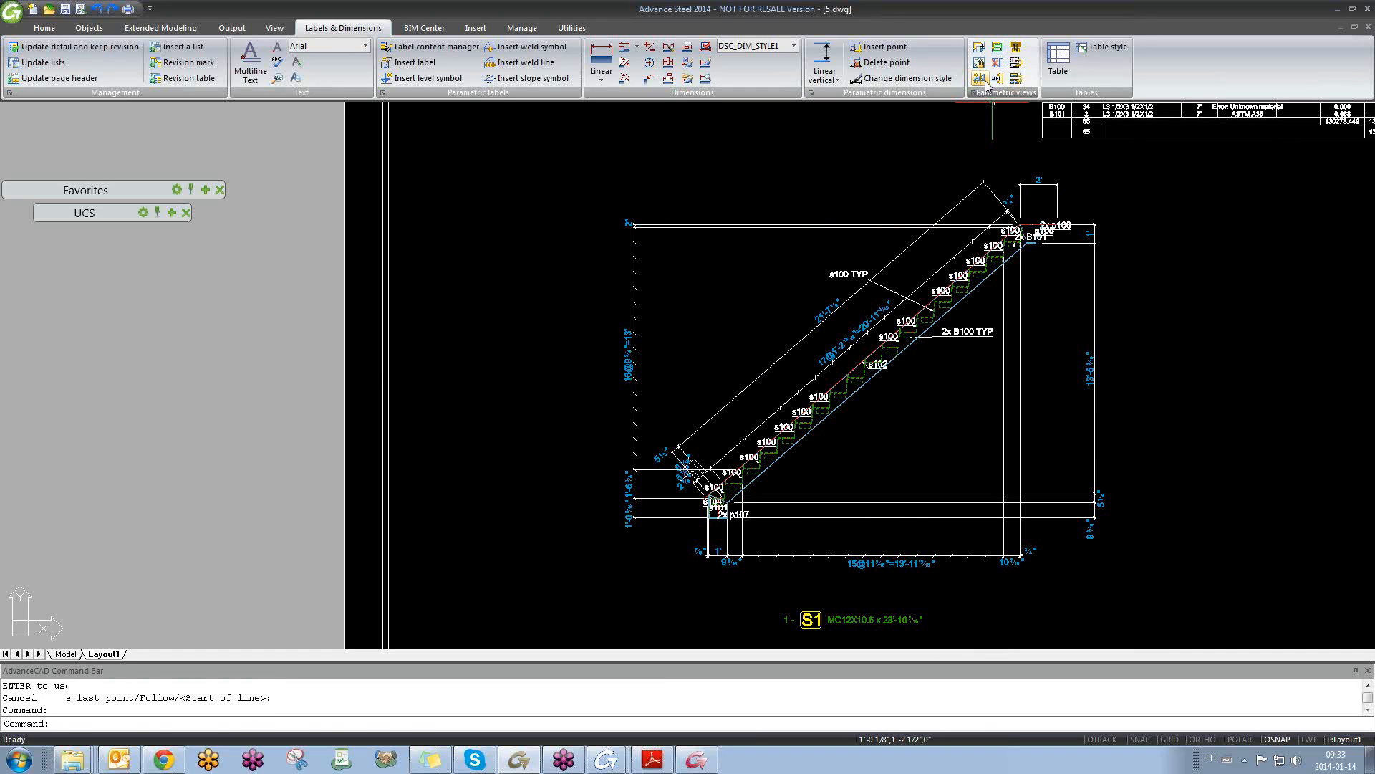
key(Return)
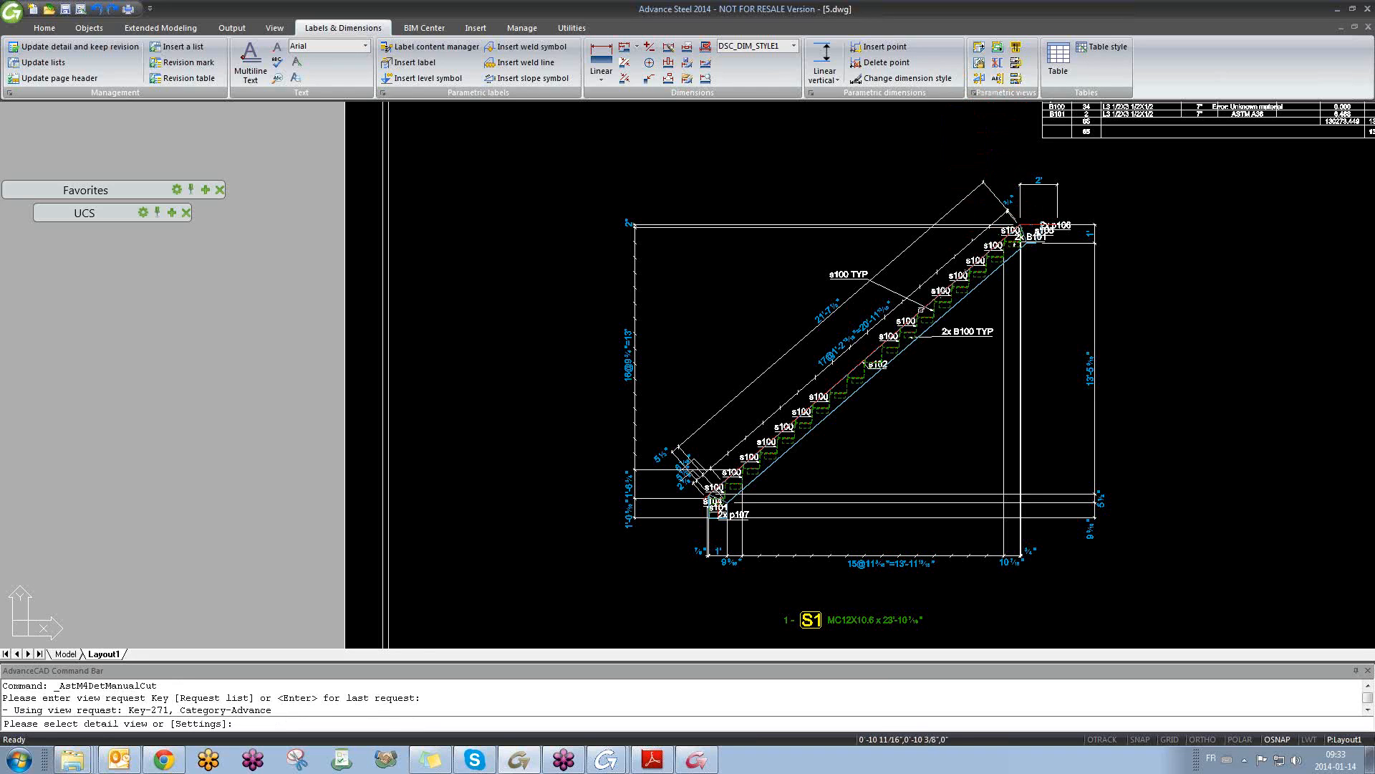
click(921, 309)
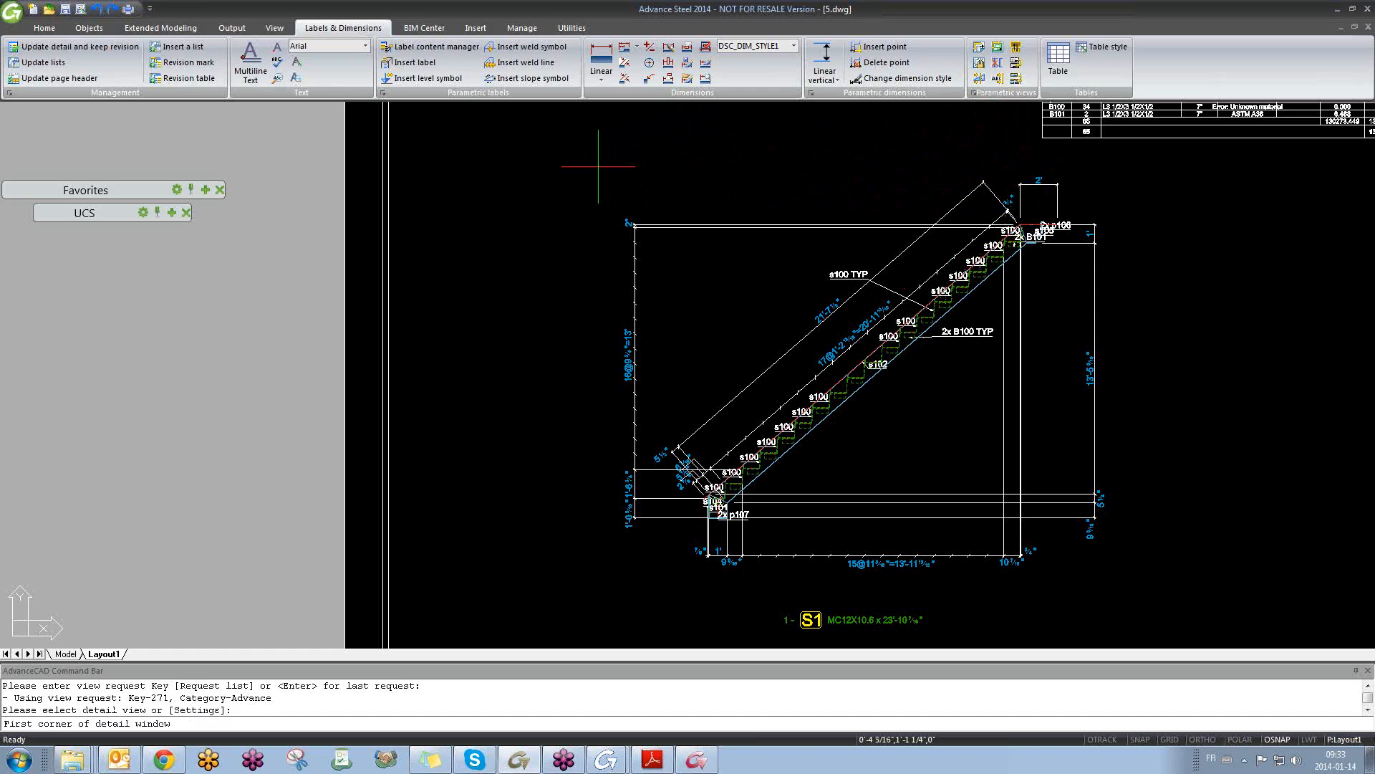
click(583, 156)
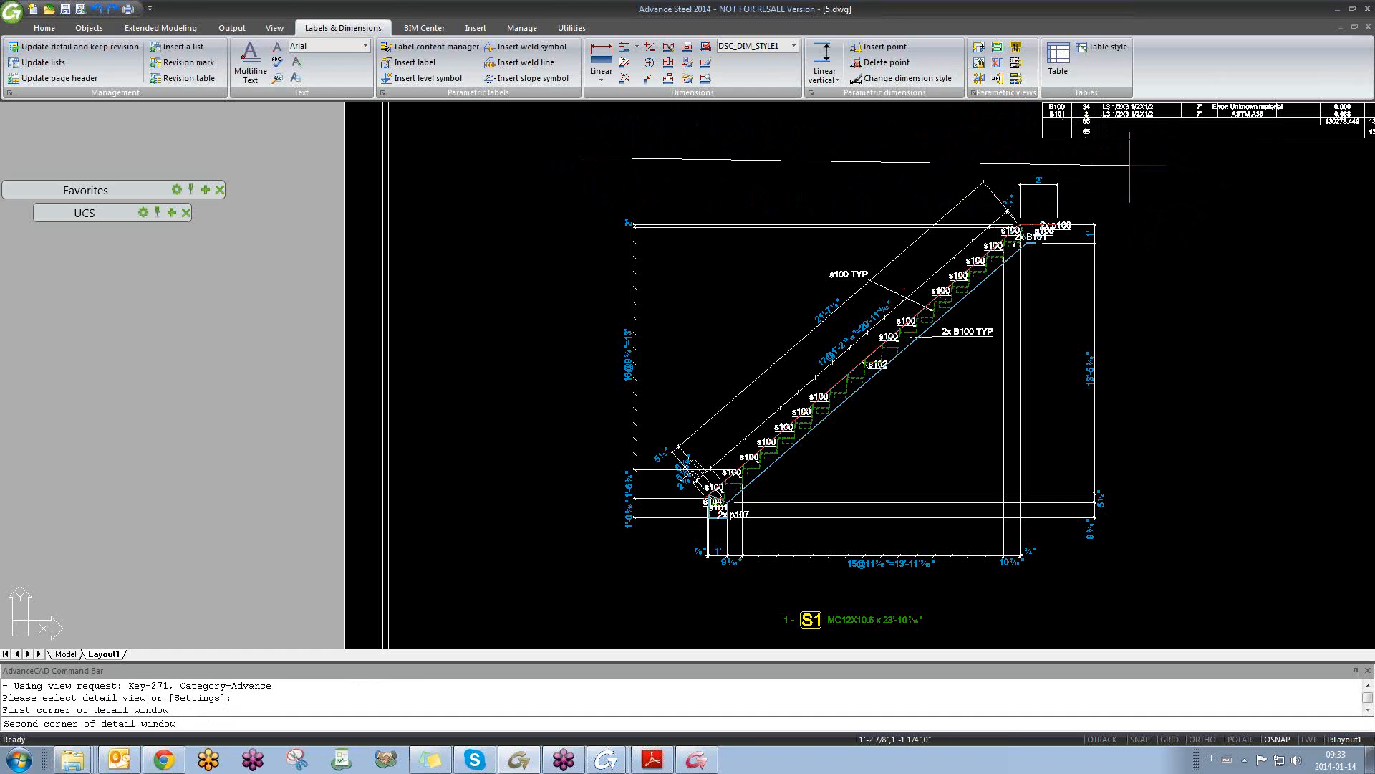
key(F8)
click(1121, 253)
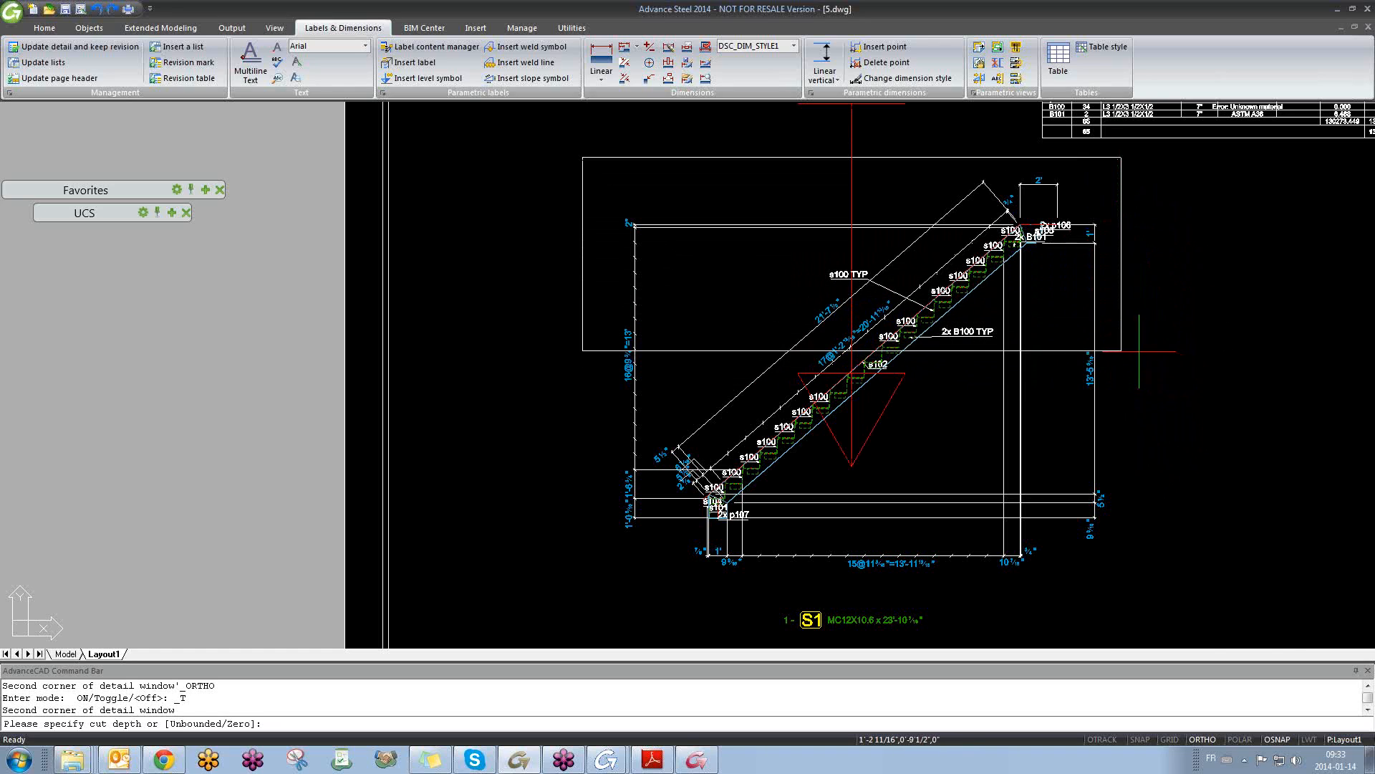
scroll(1139, 353, down, 3)
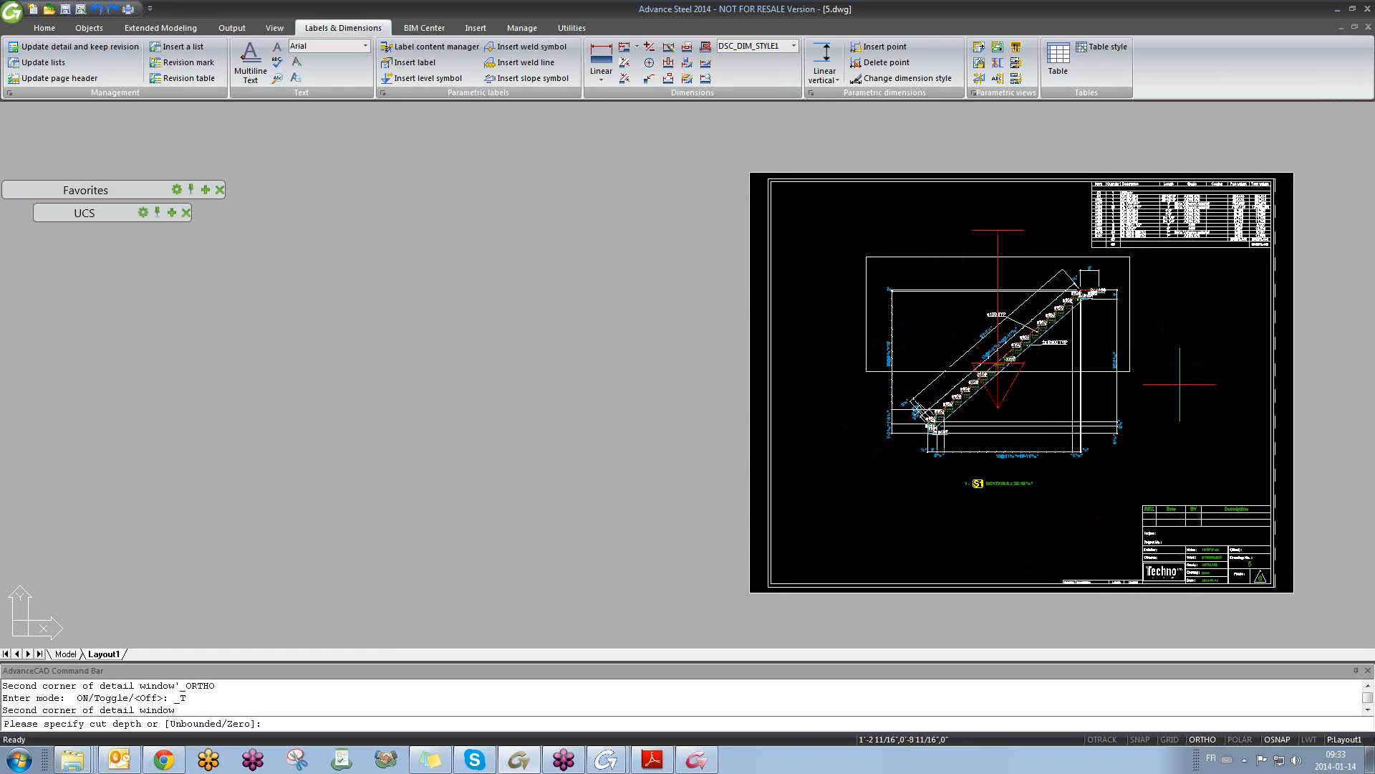
click(1176, 458)
key(Return)
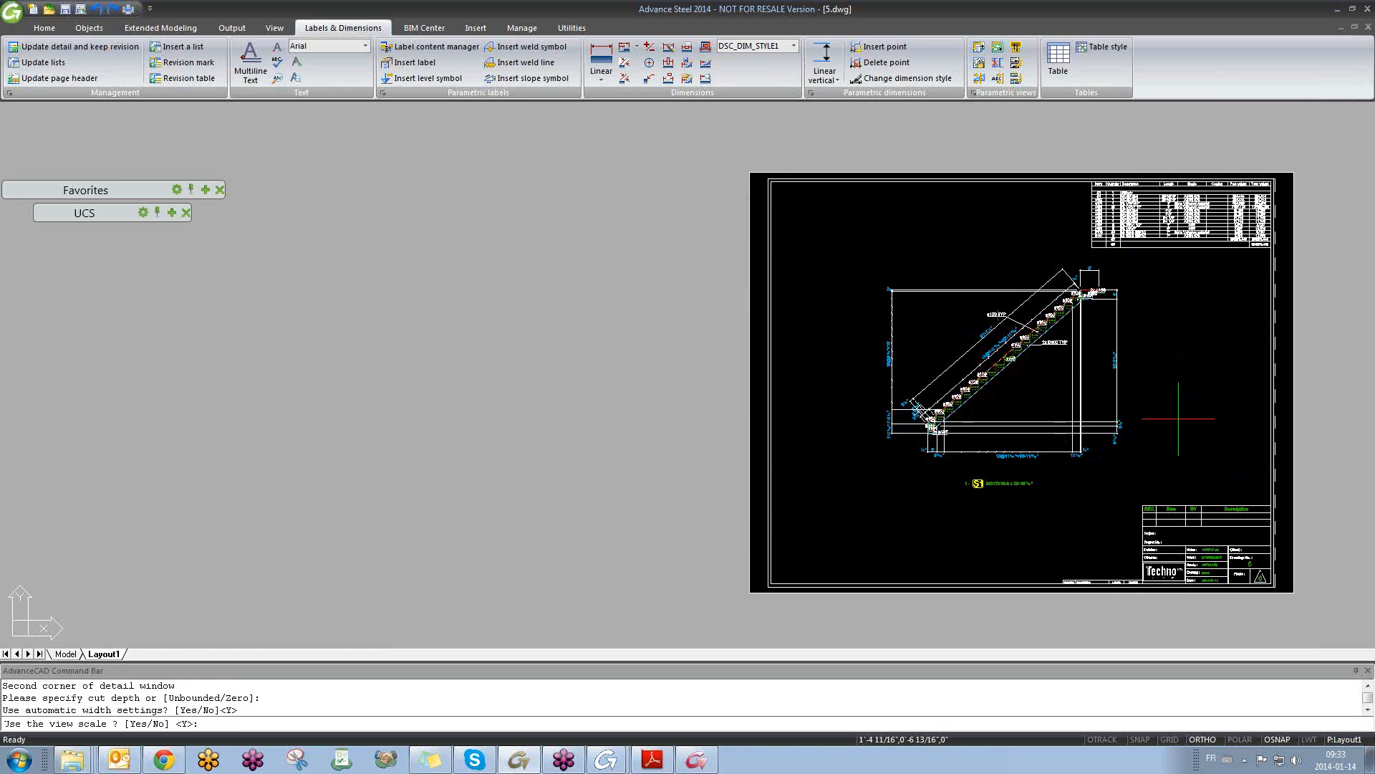
key(Return)
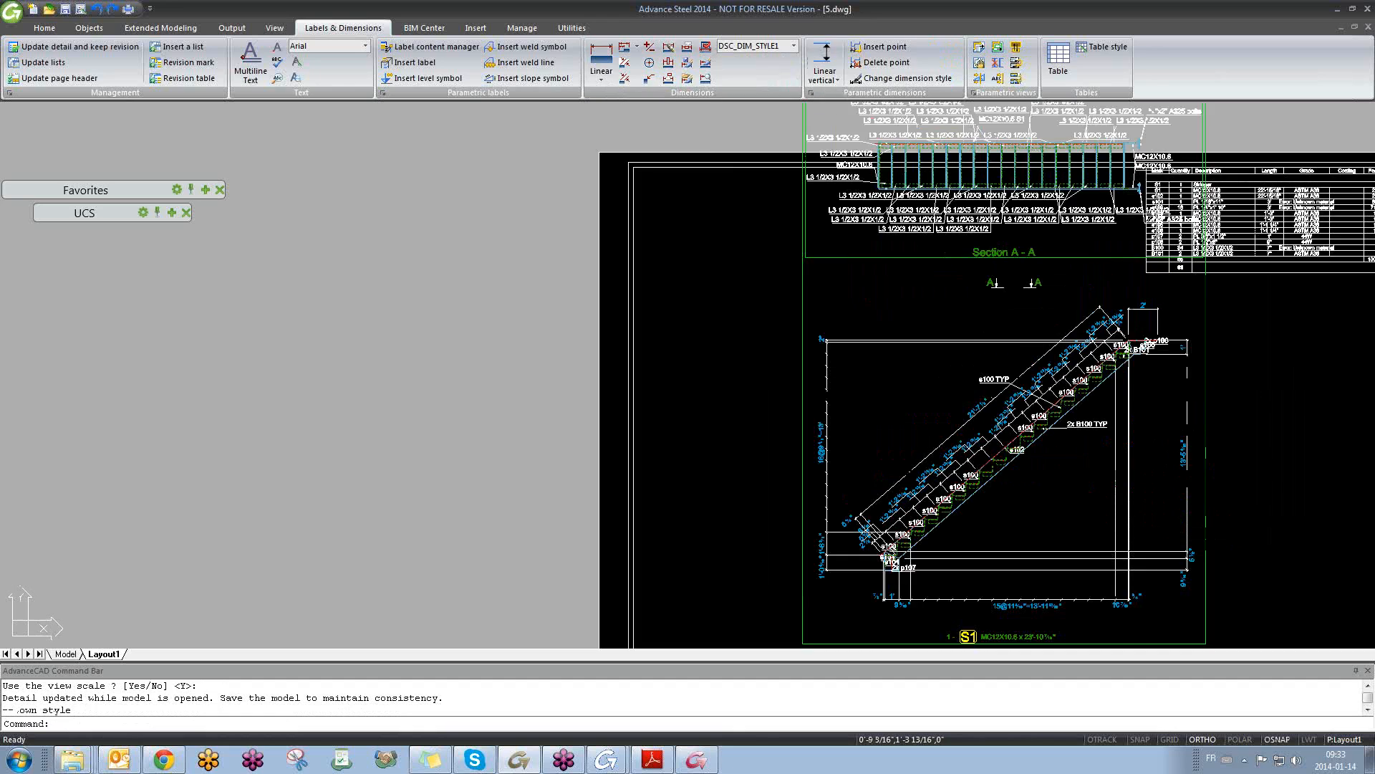
- Delete the surplus rows of part labels stacked above and below the stair in Section A - A
scroll(974, 215, up, 8)
scroll(974, 215, down, 3)
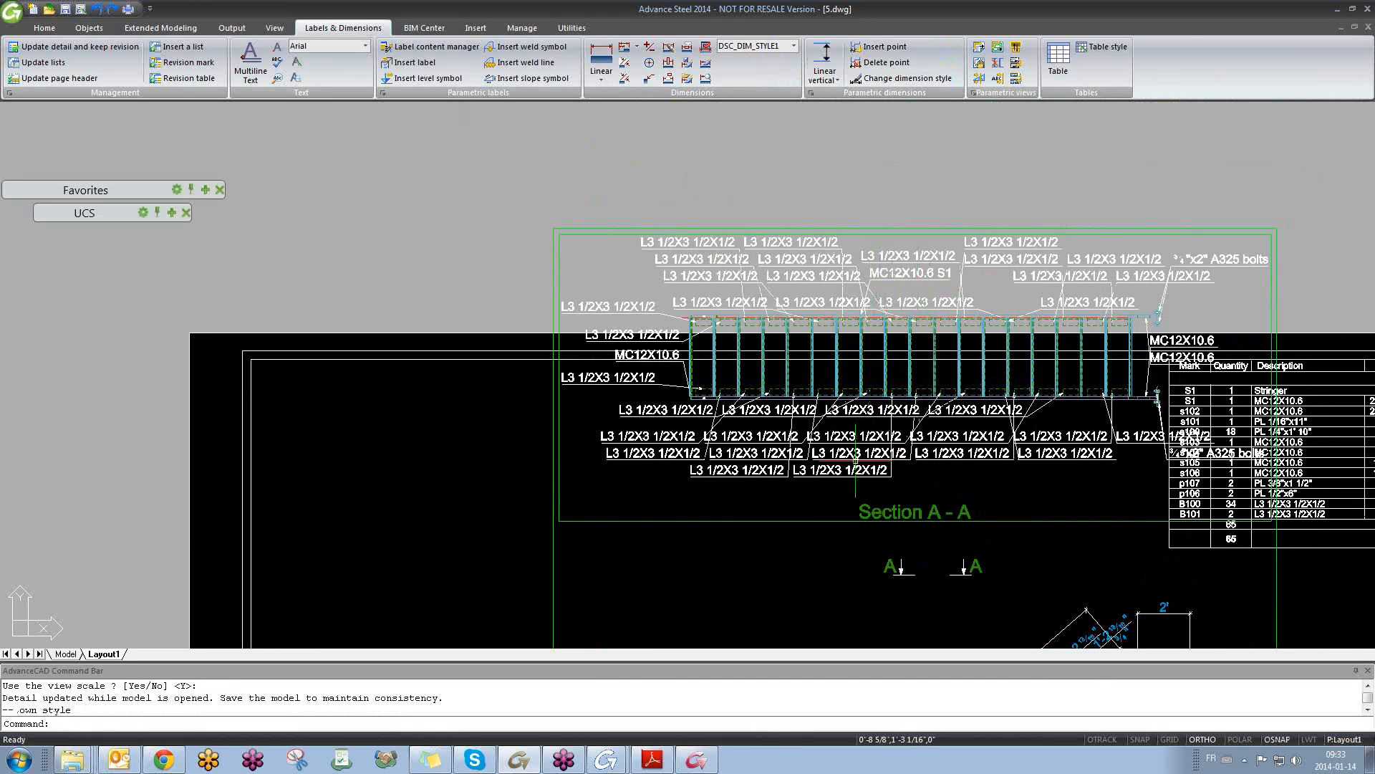
scroll(856, 461, up, 4)
scroll(1204, 492, down, 3)
click(1261, 483)
click(659, 430)
key(Delete)
middle_drag(791, 330, 718, 443)
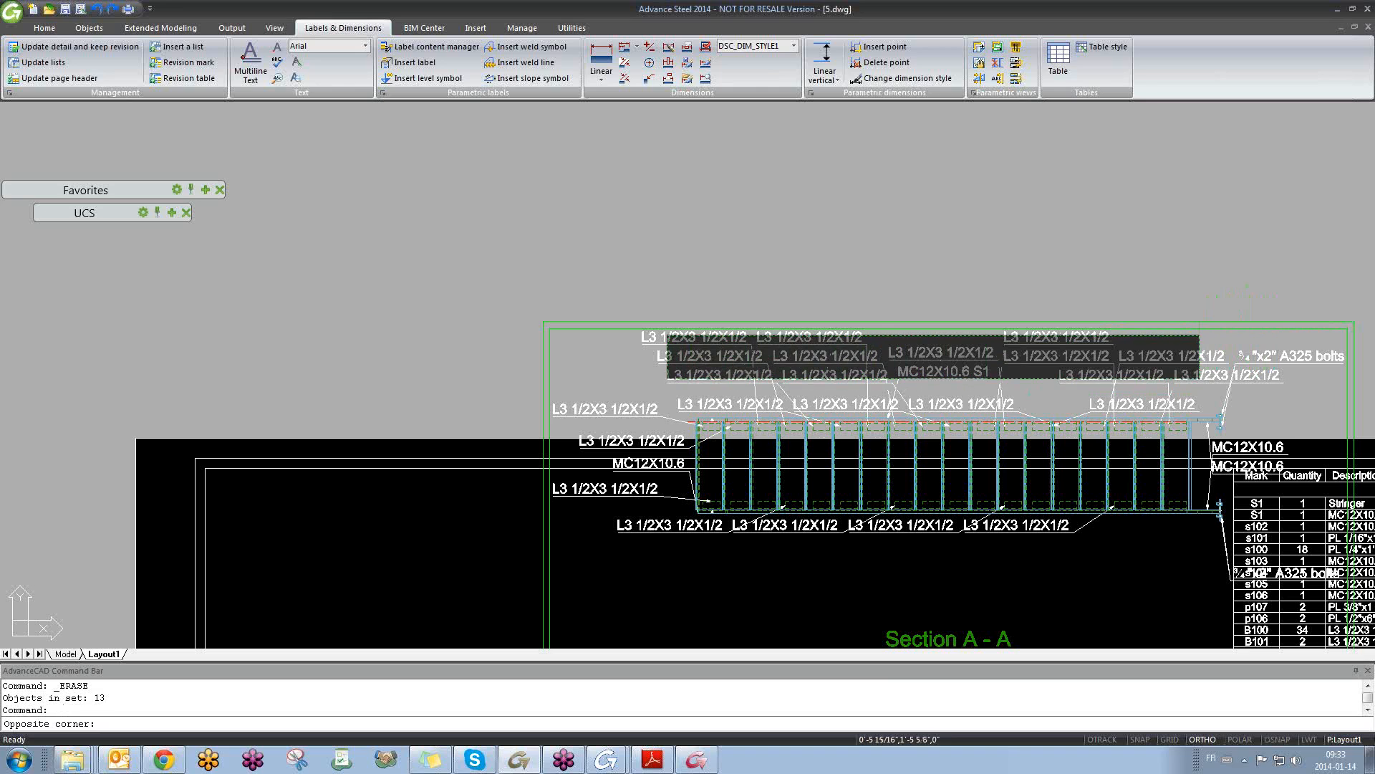
scroll(788, 437, up, 3)
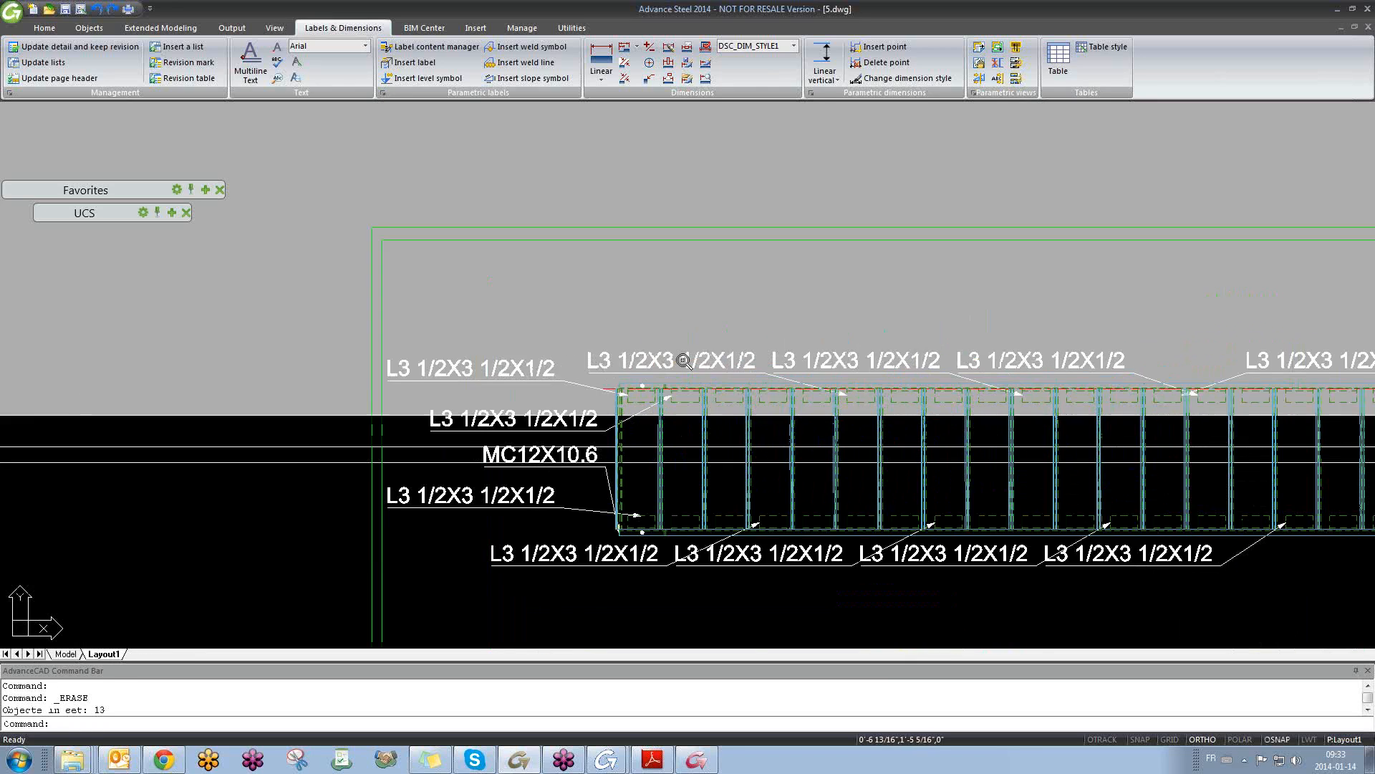
- Move the frame holding Section A - A and the stair view straight down so it fits inside the sheet border
scroll(813, 421, down, 4)
scroll(813, 420, down, 5)
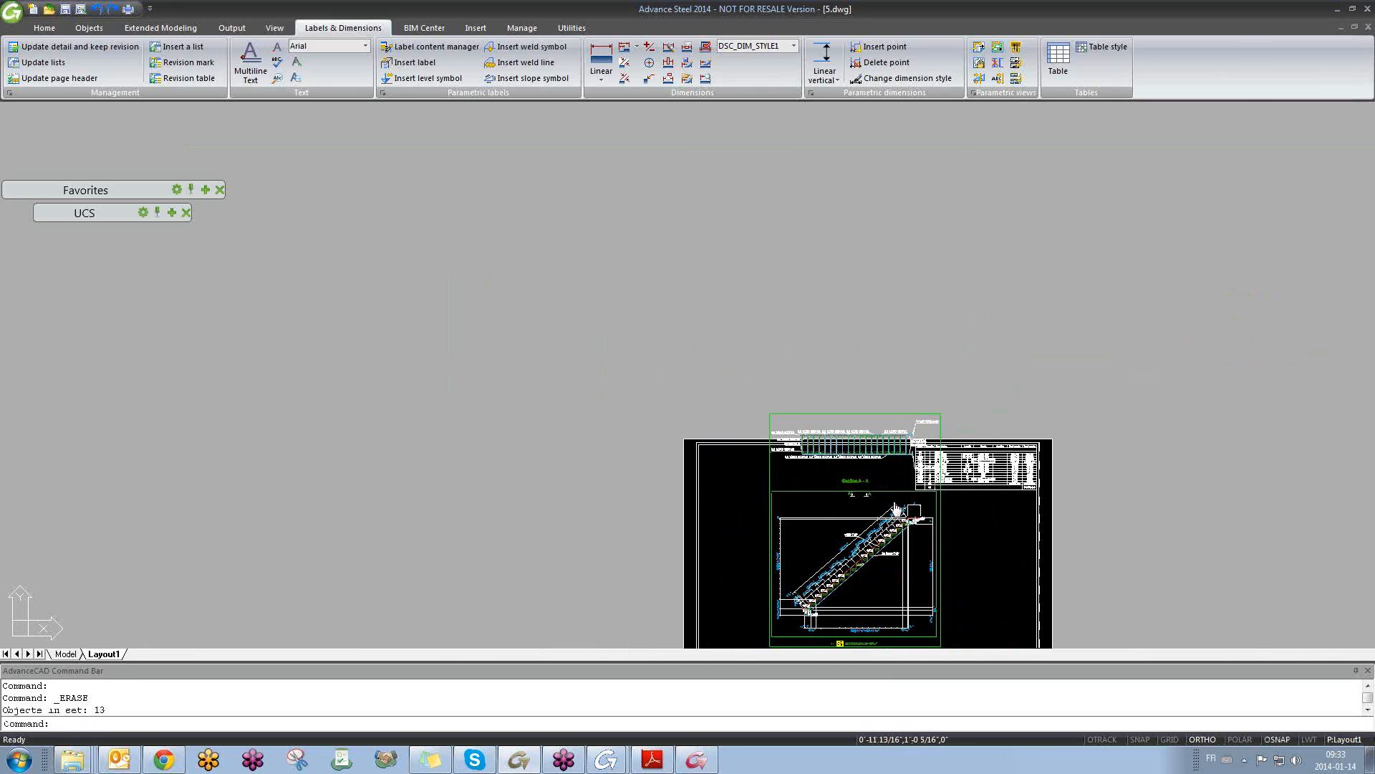
text(M)
key(Return)
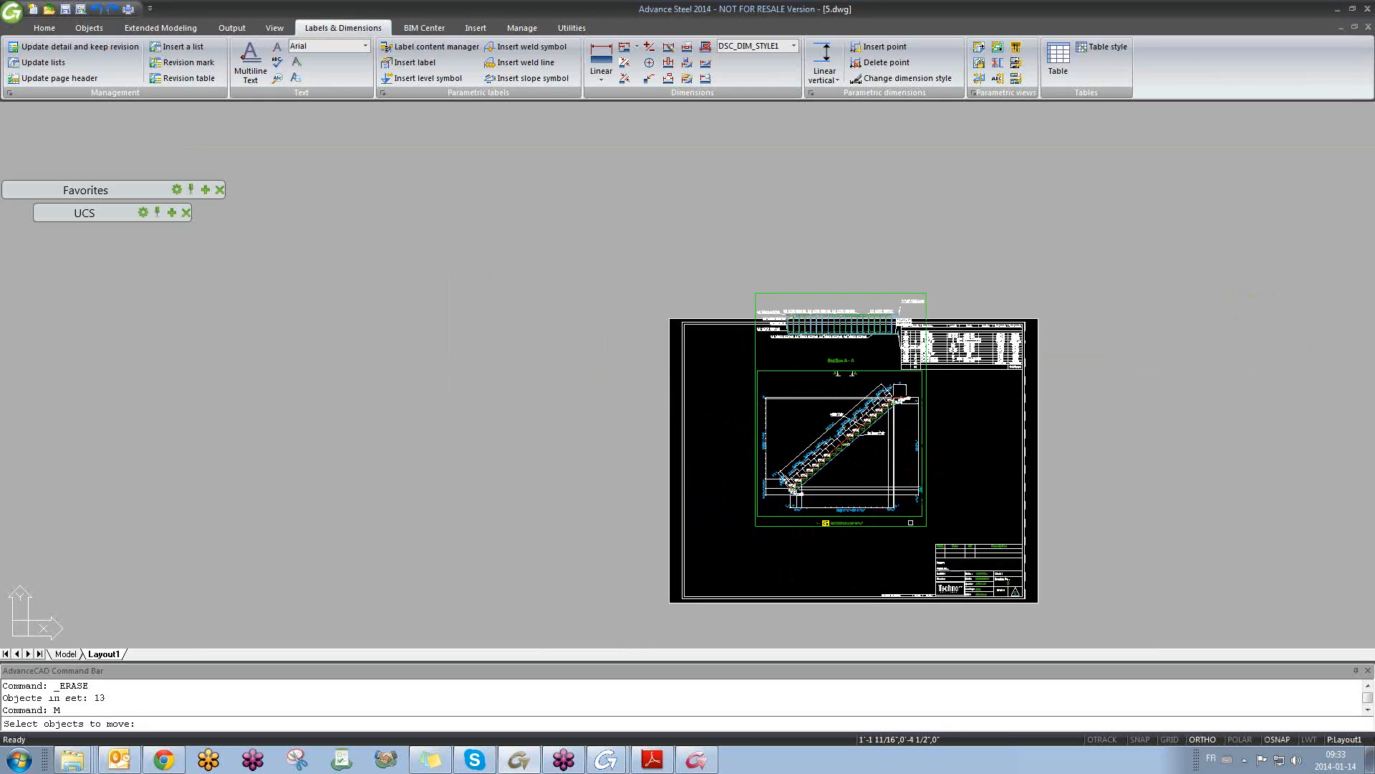
click(907, 526)
key(Return)
click(865, 403)
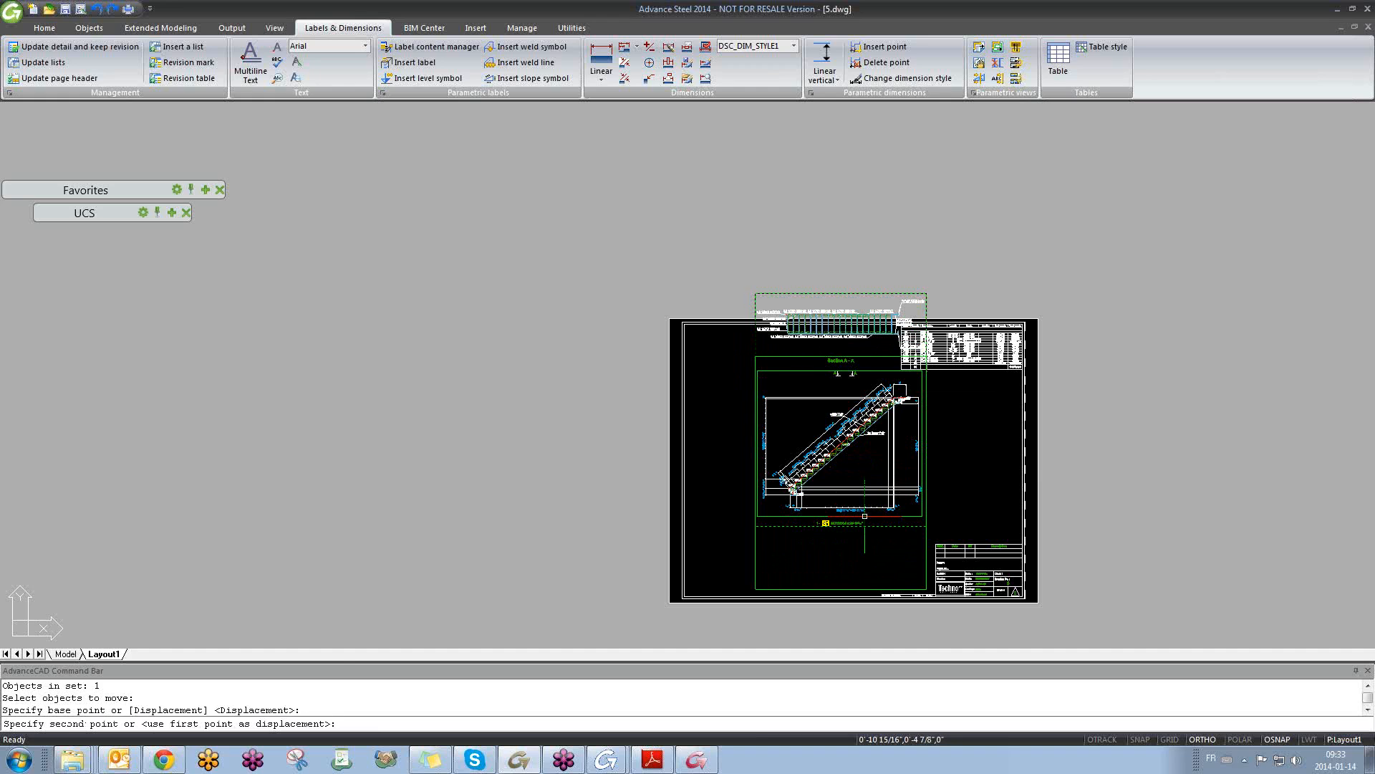
click(865, 516)
- Turn on Group equal distances for the sloped 1'-2 13/16" tread dimension chain
scroll(861, 365, up, 5)
scroll(753, 389, down, 3)
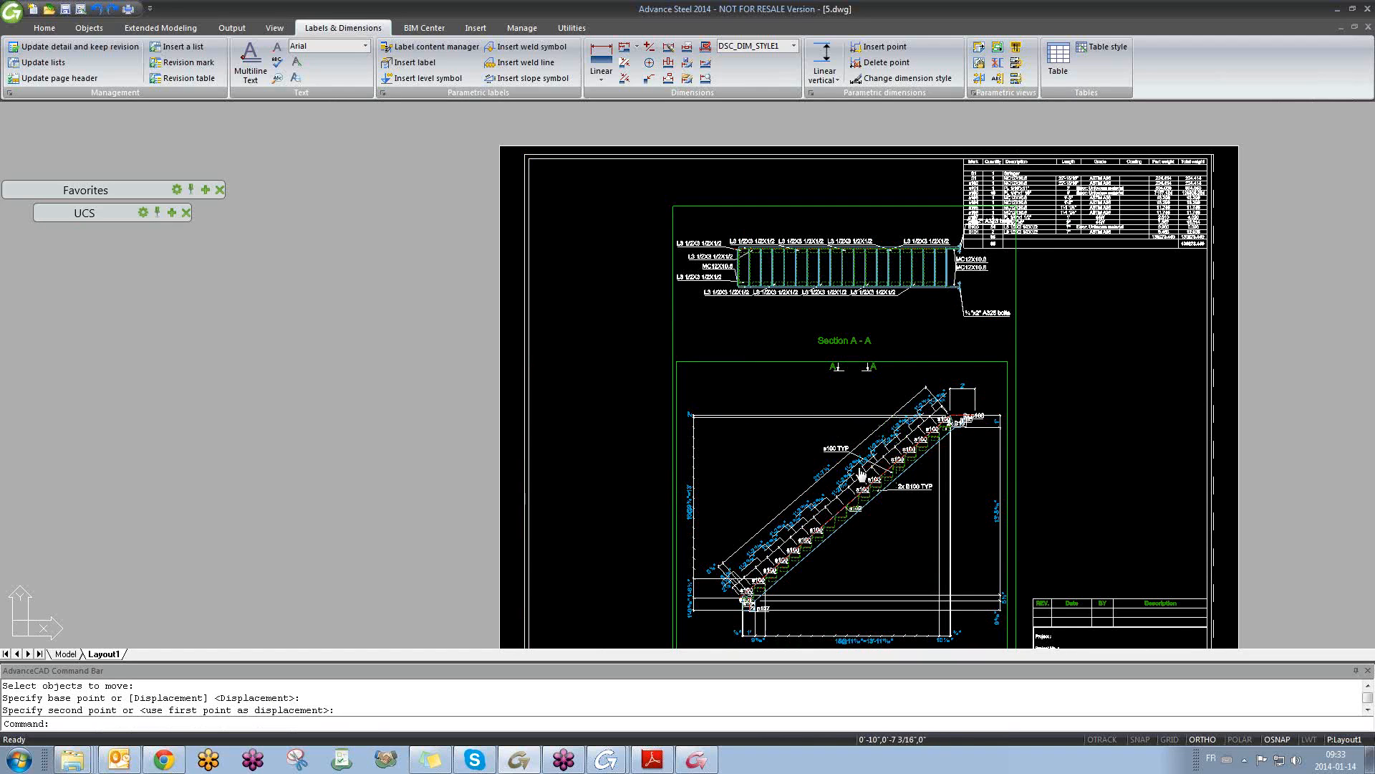
scroll(835, 548, up, 5)
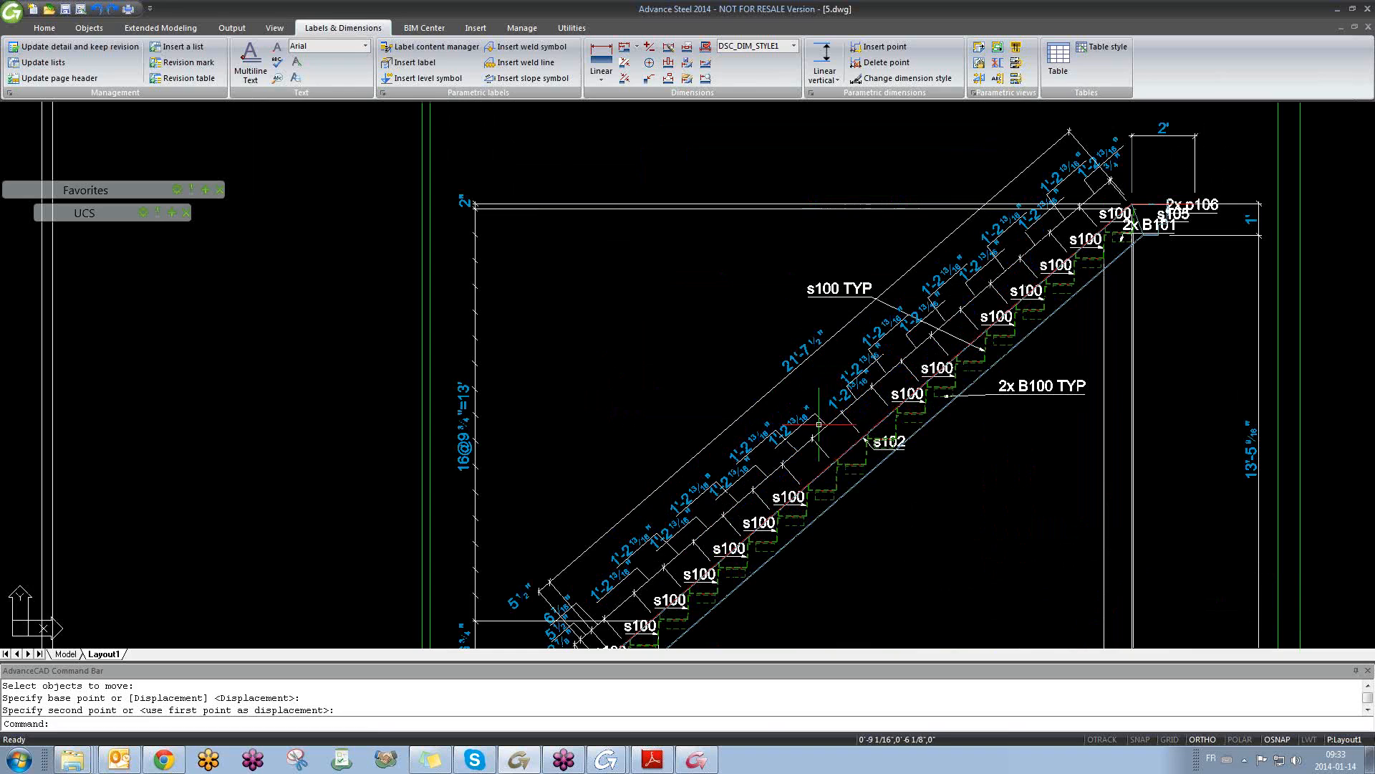
scroll(817, 422, up, 2)
double_click(838, 416)
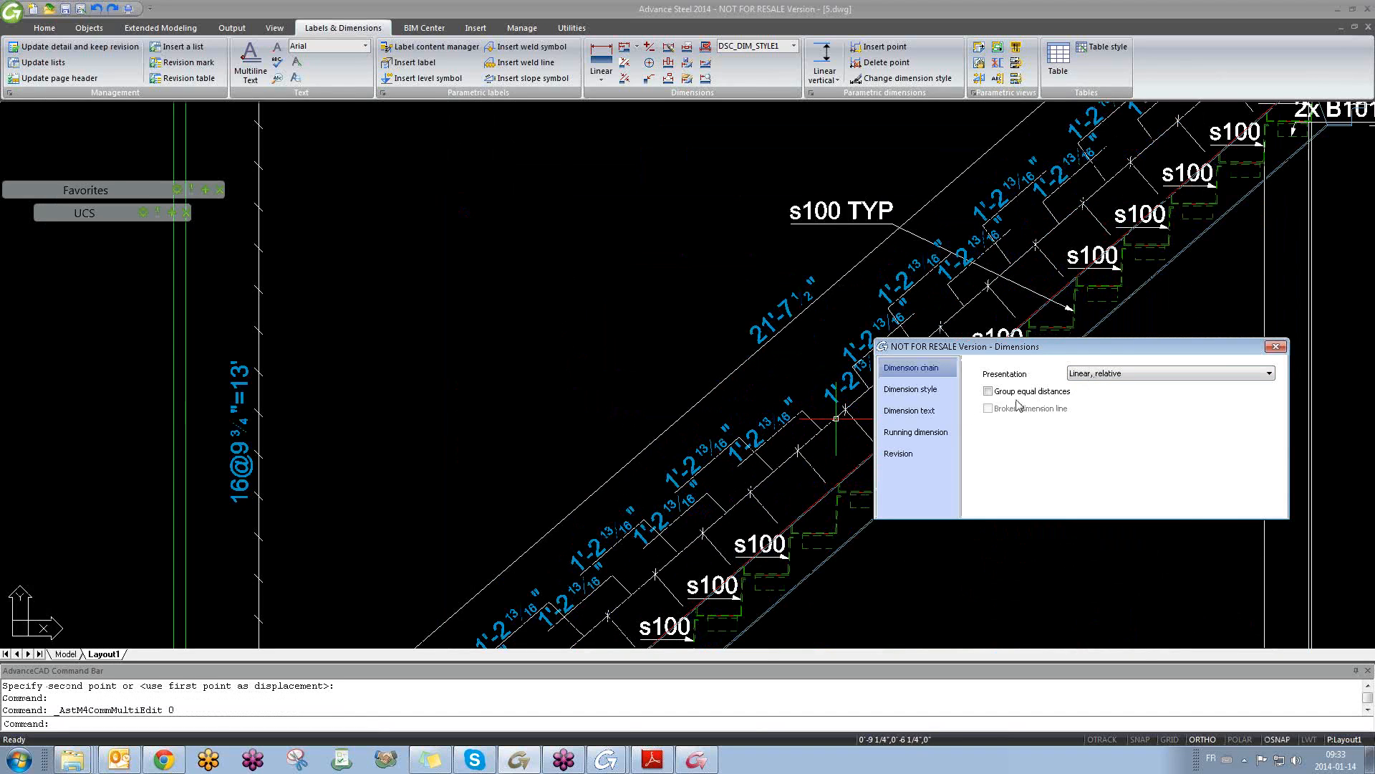
click(989, 392)
click(1276, 347)
- Relocate the sloped chain's grouped dimension text from the stair base up to mid-flight
scroll(890, 415, down, 4)
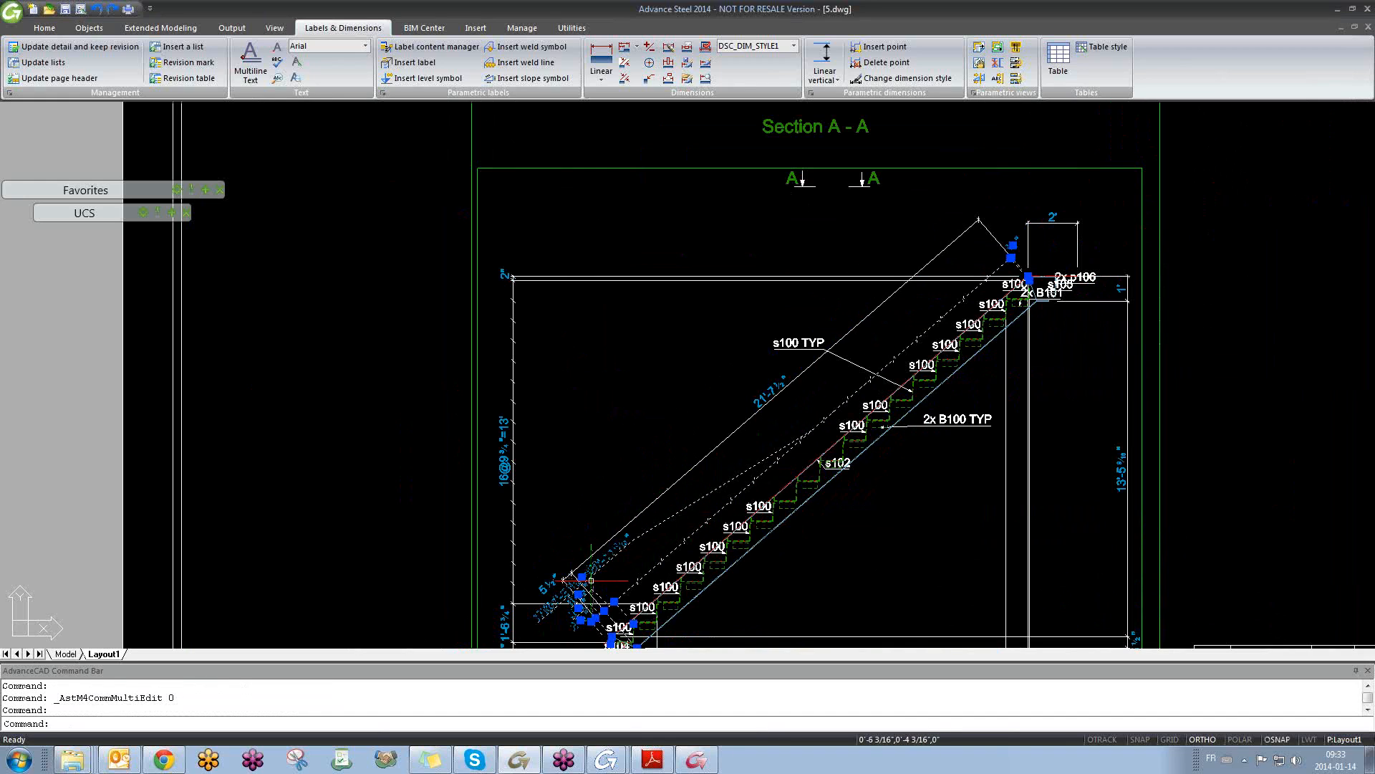
click(582, 576)
scroll(842, 403, up, 2)
scroll(842, 402, up, 2)
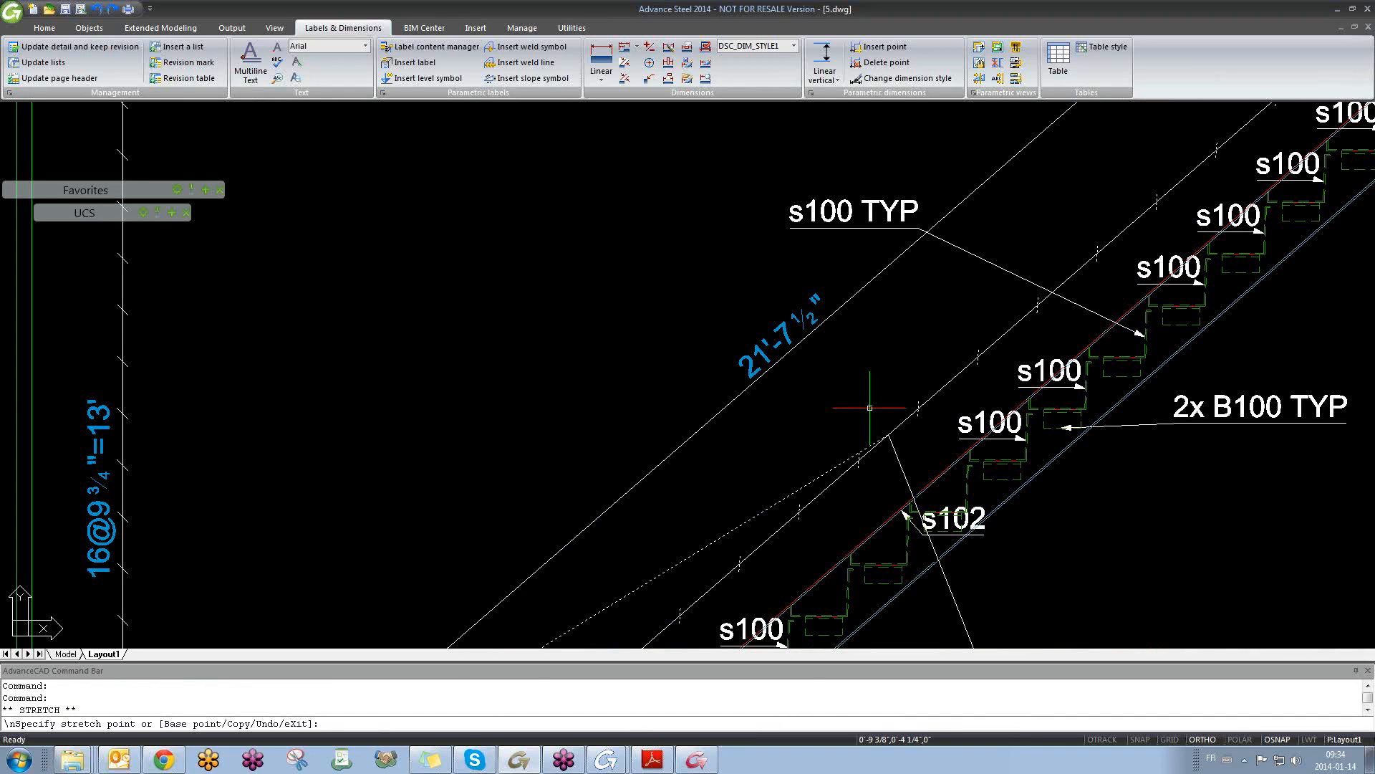
key(F8)
click(873, 414)
key(Escape)
scroll(871, 417, down, 3)
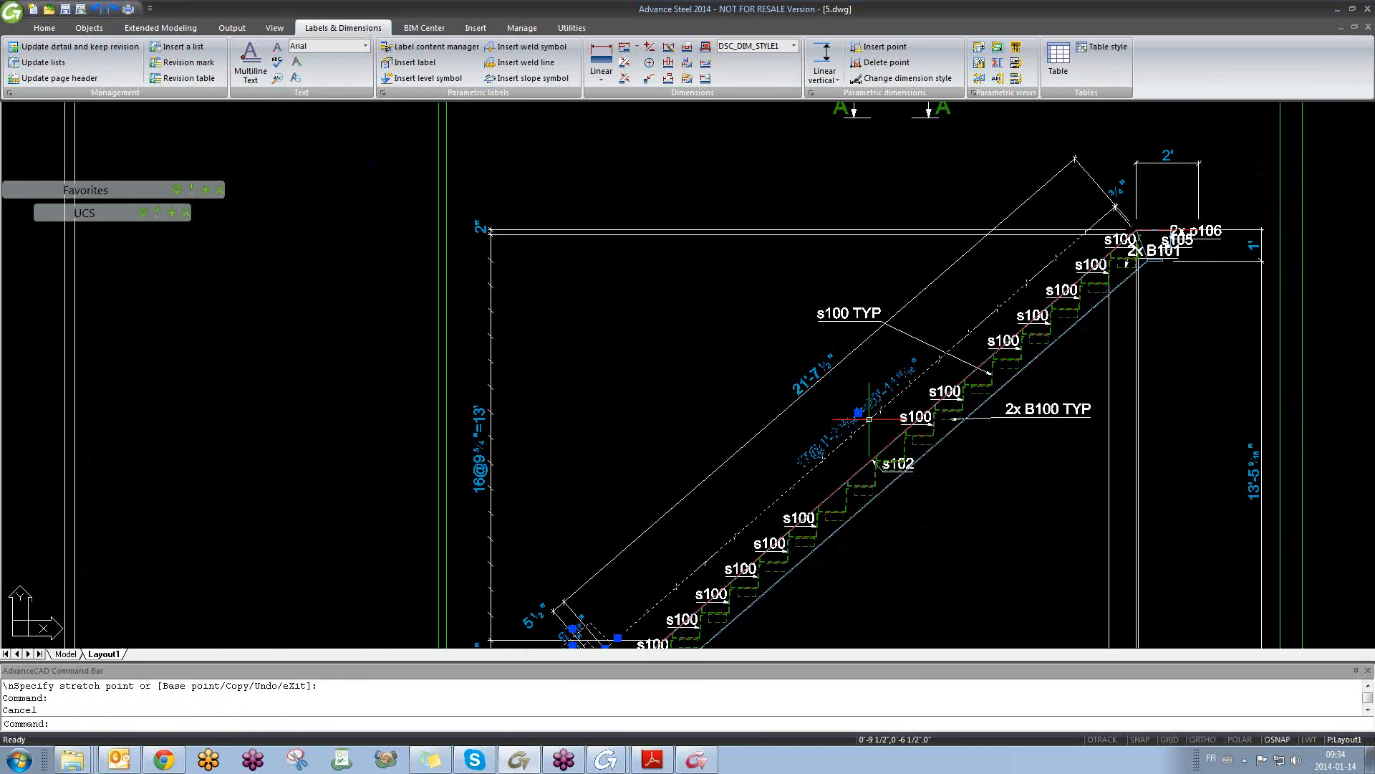
- Check the sloped chain's grouping setting and review the stair view and Section A - A on the sheet
double_click(833, 432)
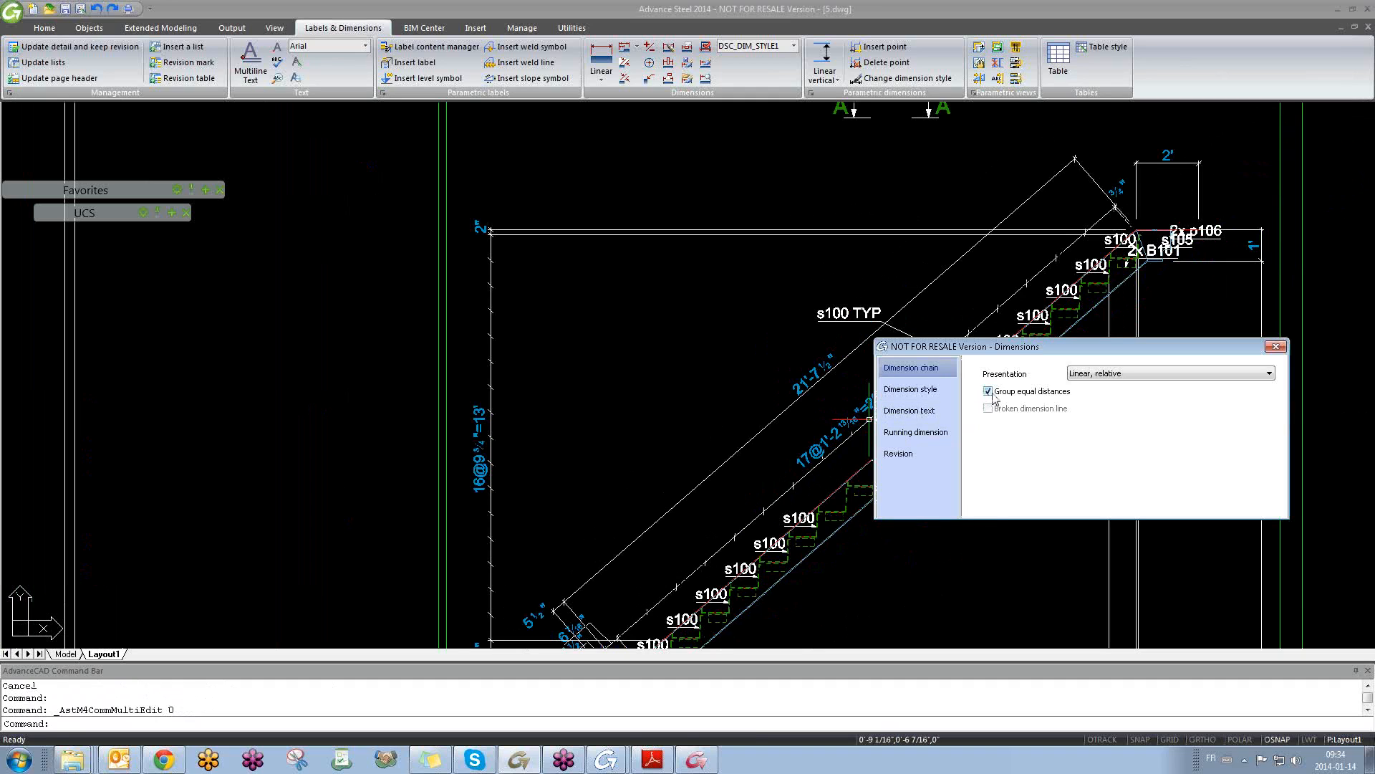
click(1275, 348)
scroll(974, 416, down, 3)
scroll(974, 416, up, 3)
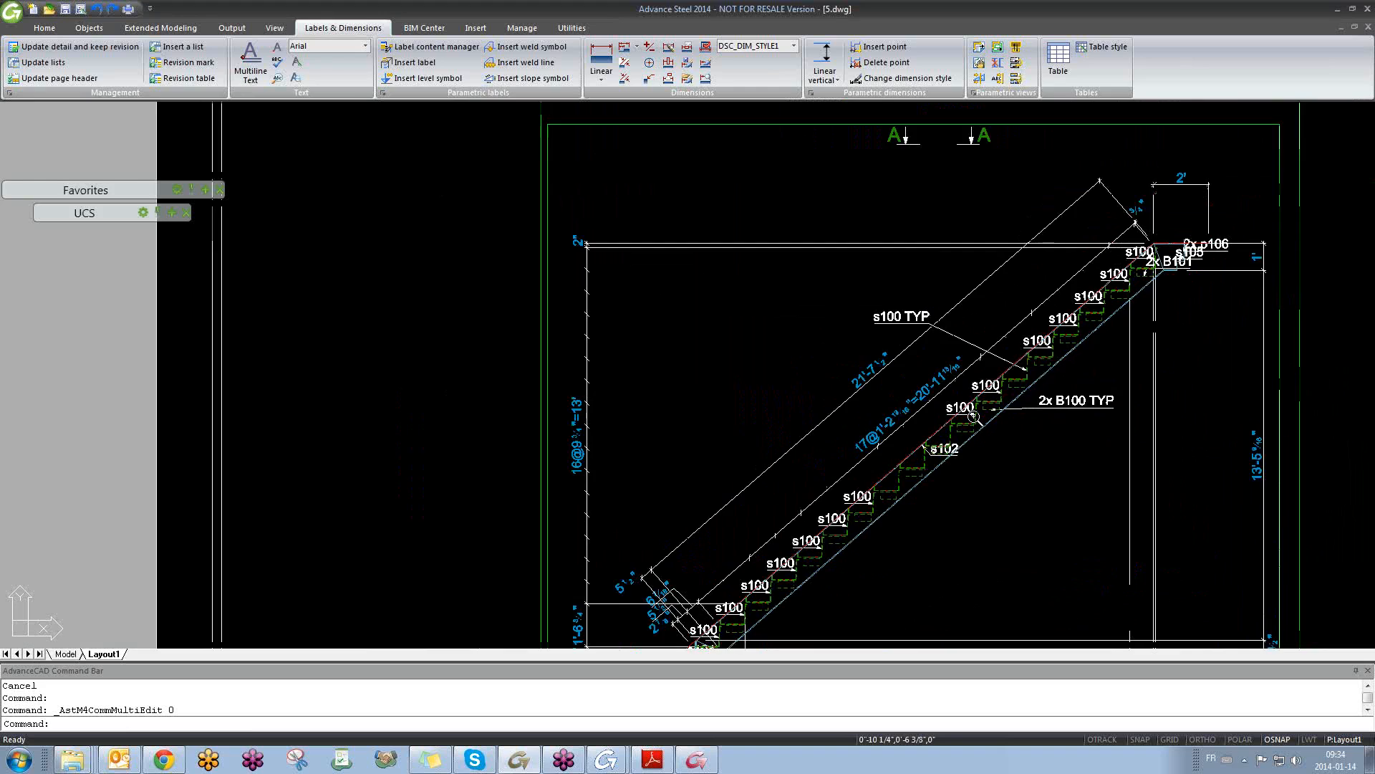
scroll(974, 416, down, 3)
scroll(850, 395, up, 4)
scroll(849, 395, down, 3)
middle_drag(789, 520, 838, 432)
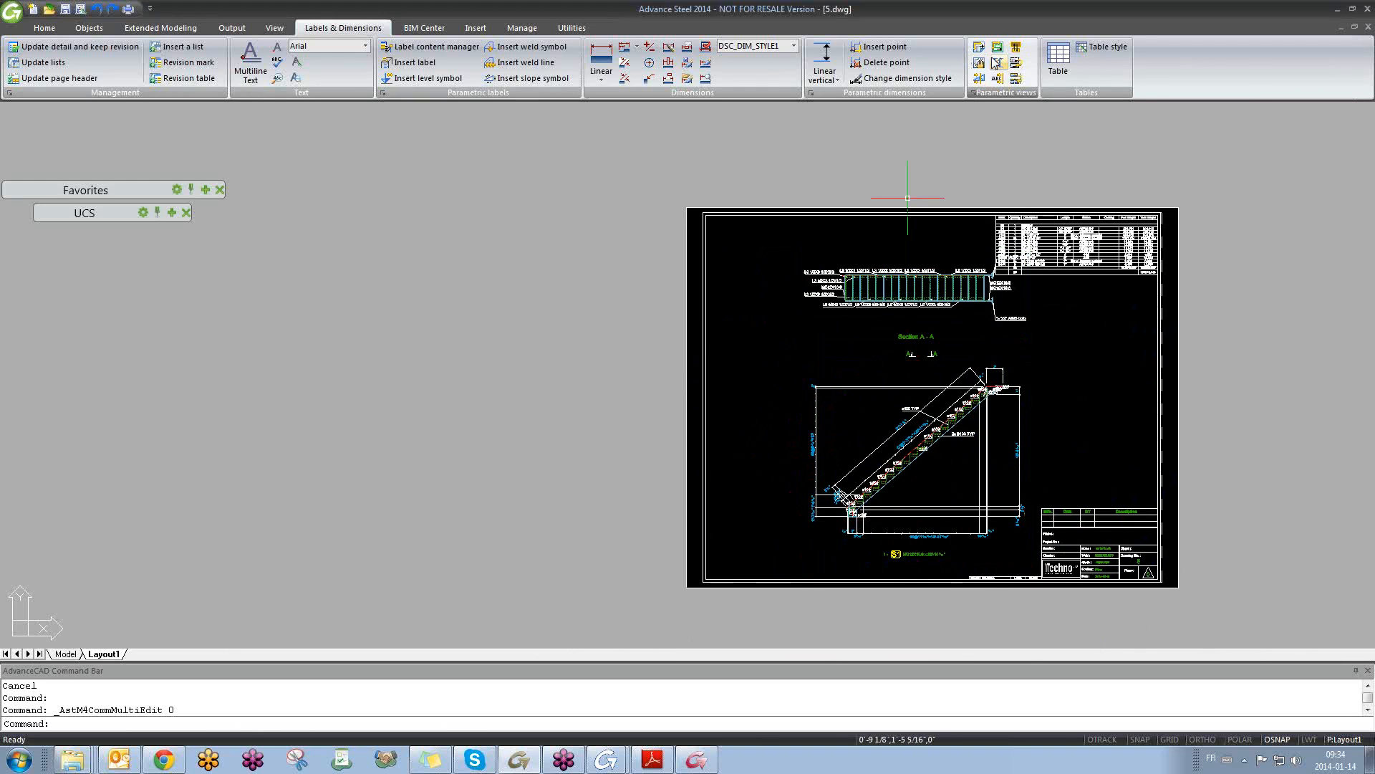
- Cut a section through the whole stair view from its left side, using the last view request, automatic width and the view scale
click(979, 78)
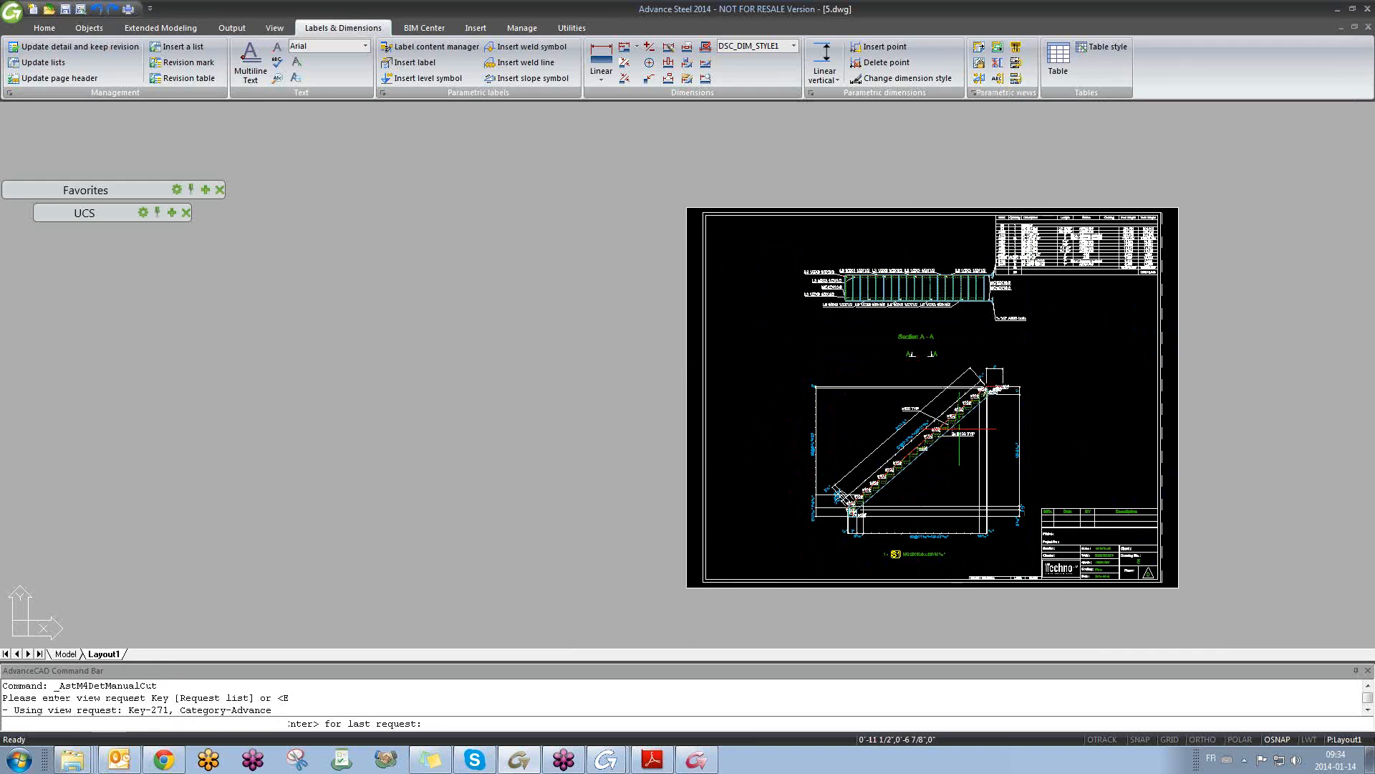
key(Return)
scroll(955, 419, up, 4)
click(955, 415)
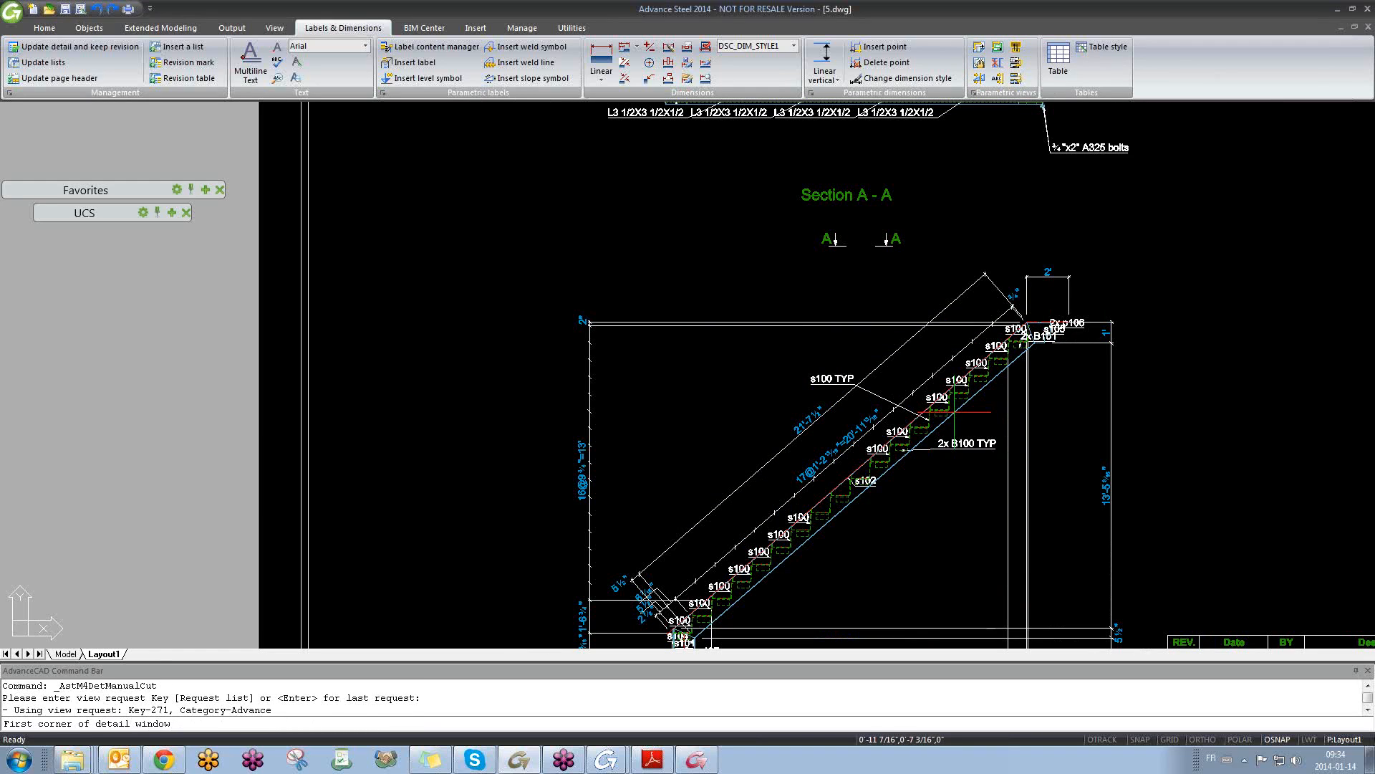
scroll(955, 413, down, 4)
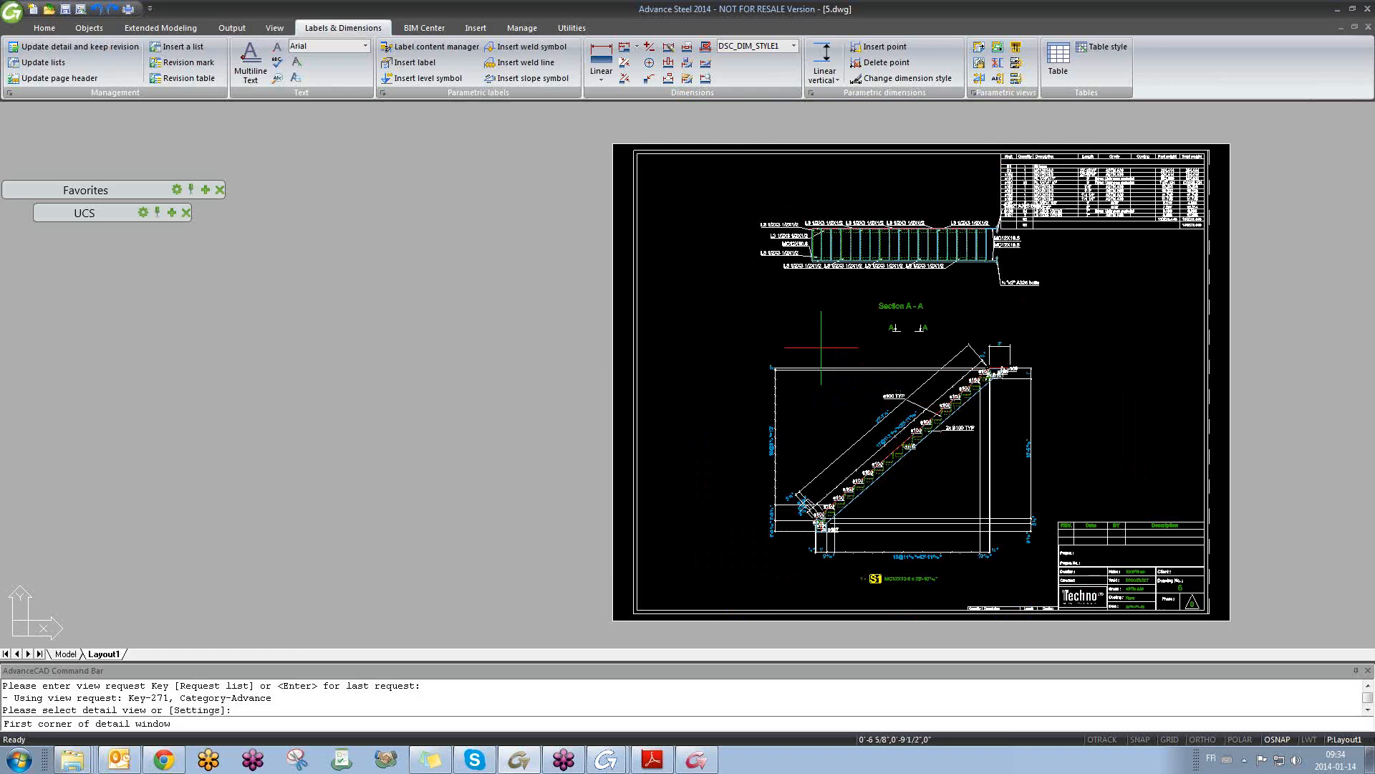
click(752, 327)
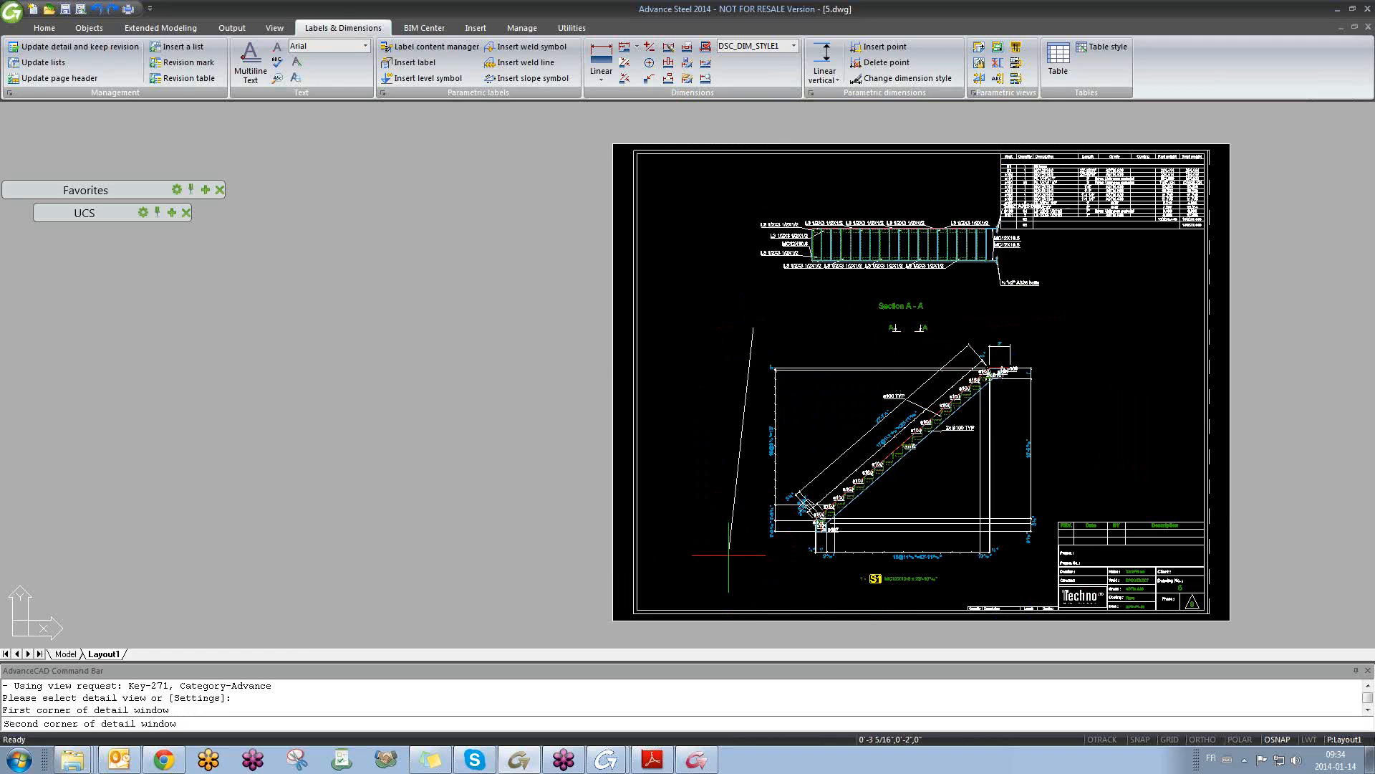
key(F8)
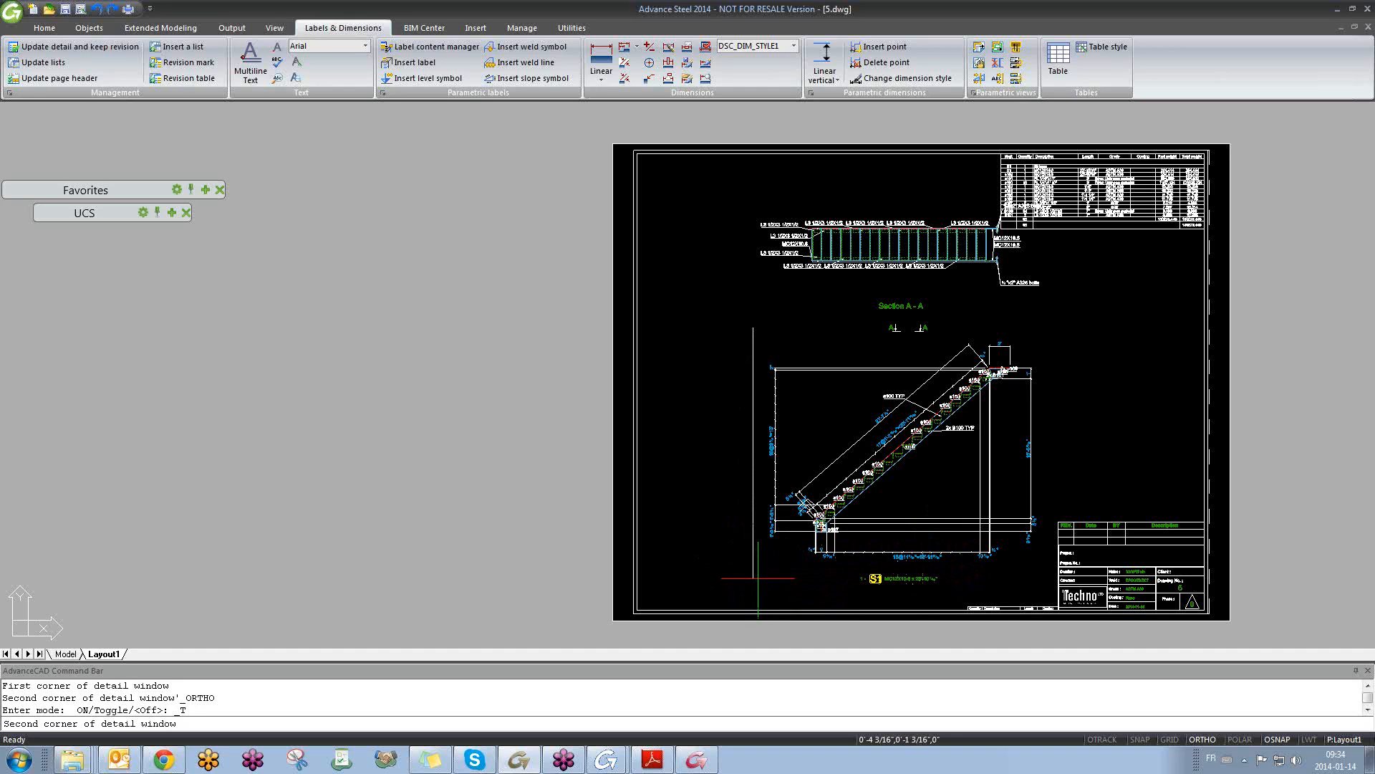
click(889, 573)
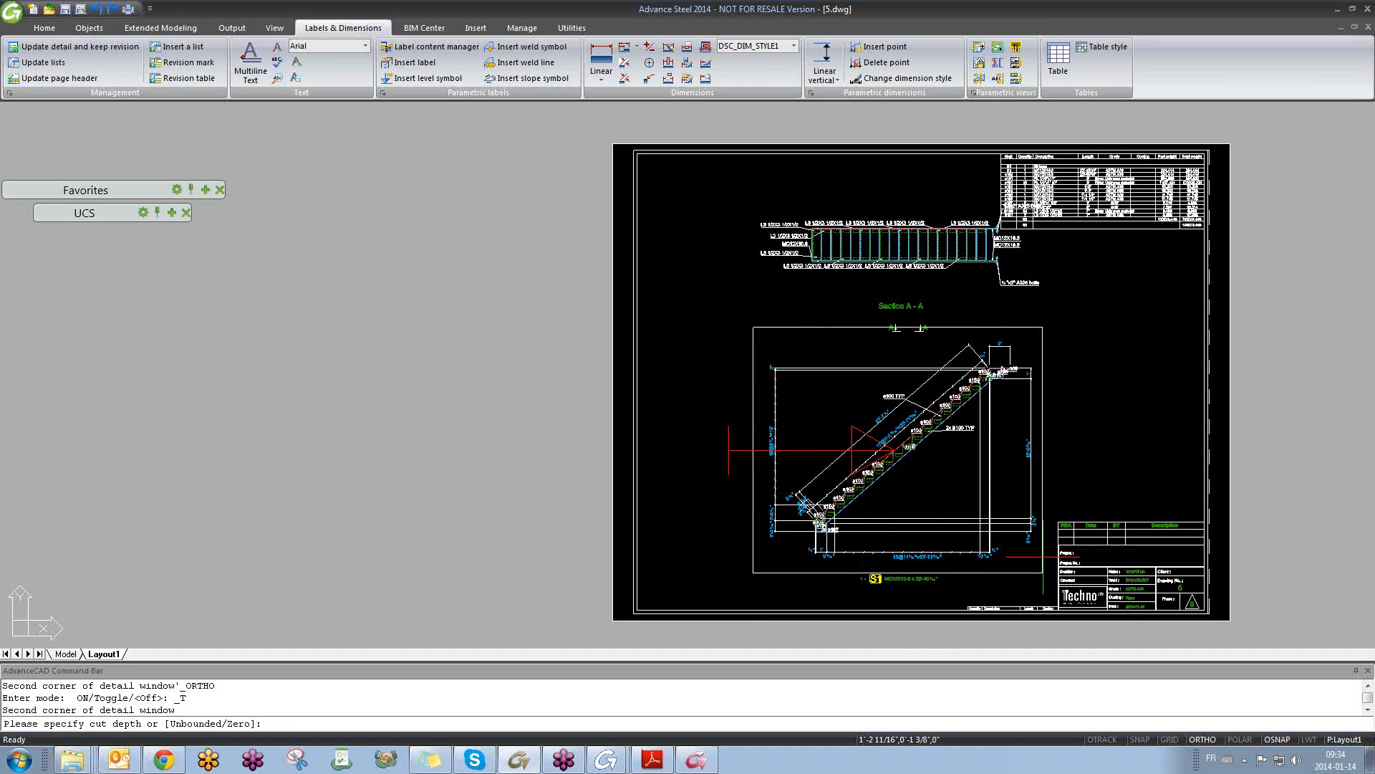
click(728, 450)
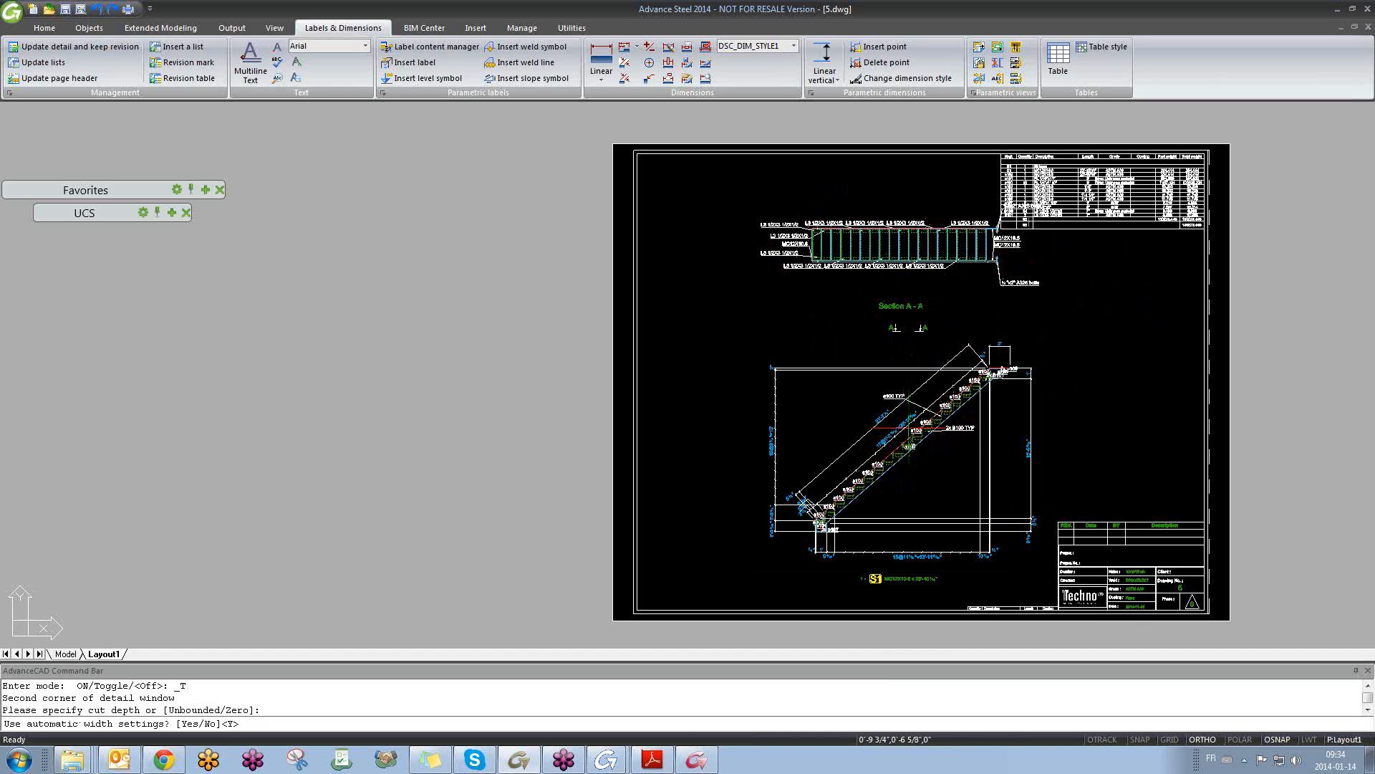
scroll(873, 474, up, 2)
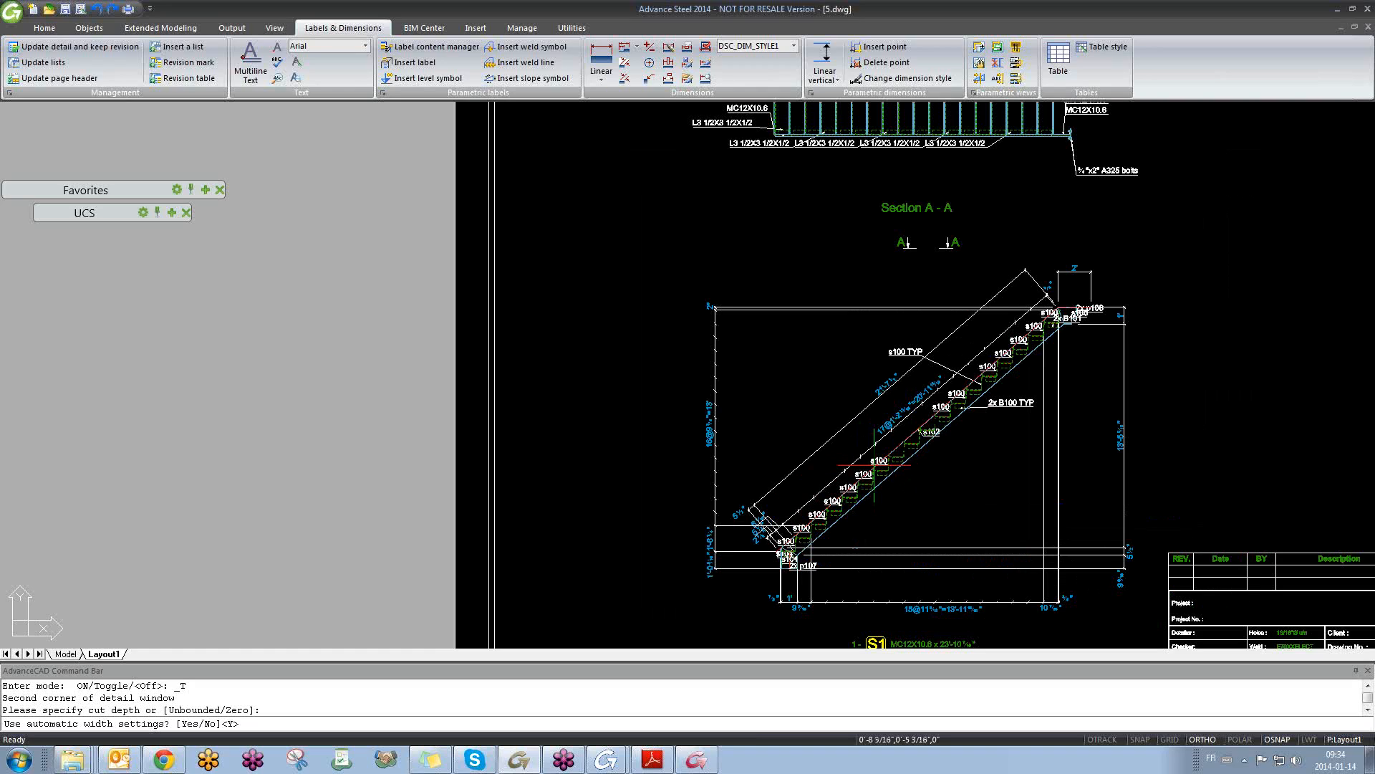
key(Return)
key(Return)
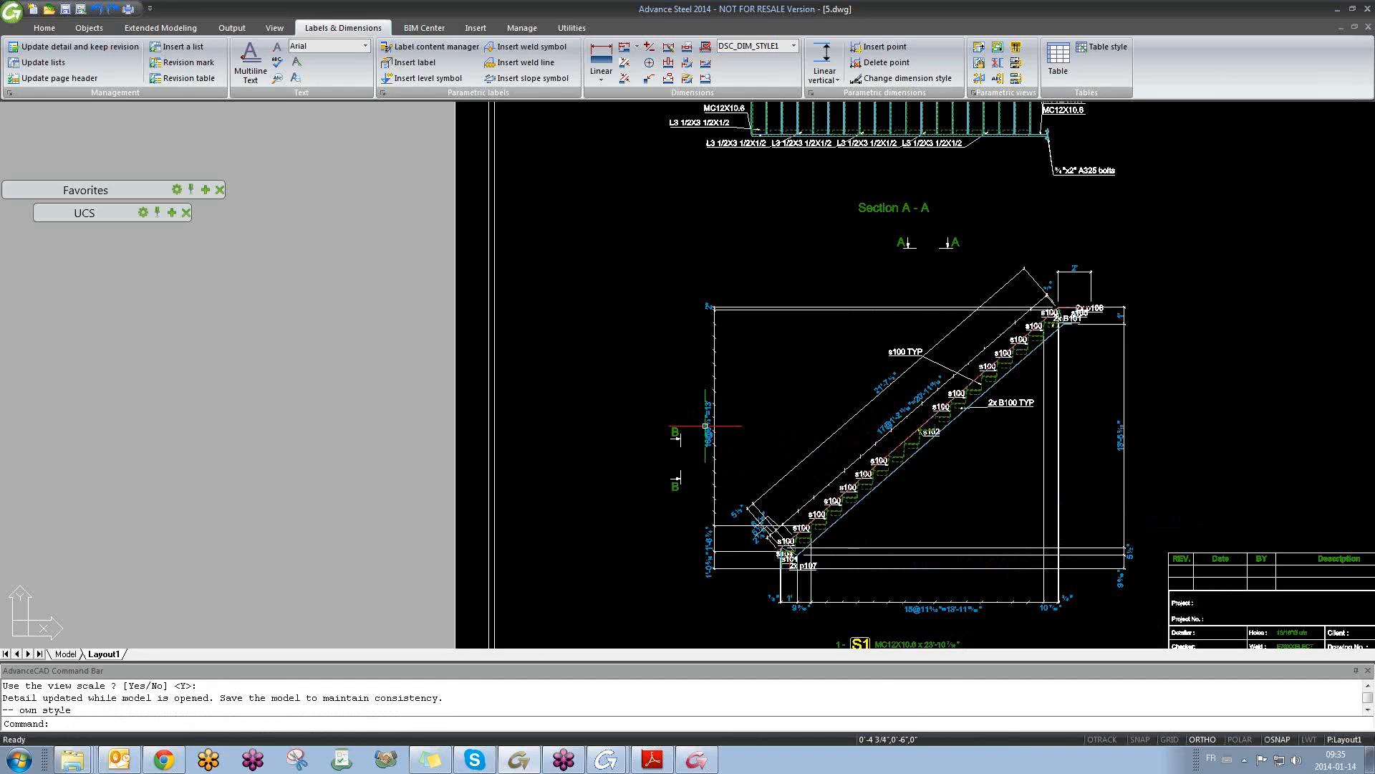
- Move the Section B - B view from above the sheet to the free space left of the stair view
scroll(706, 425, down, 3)
middle_drag(726, 221, 758, 285)
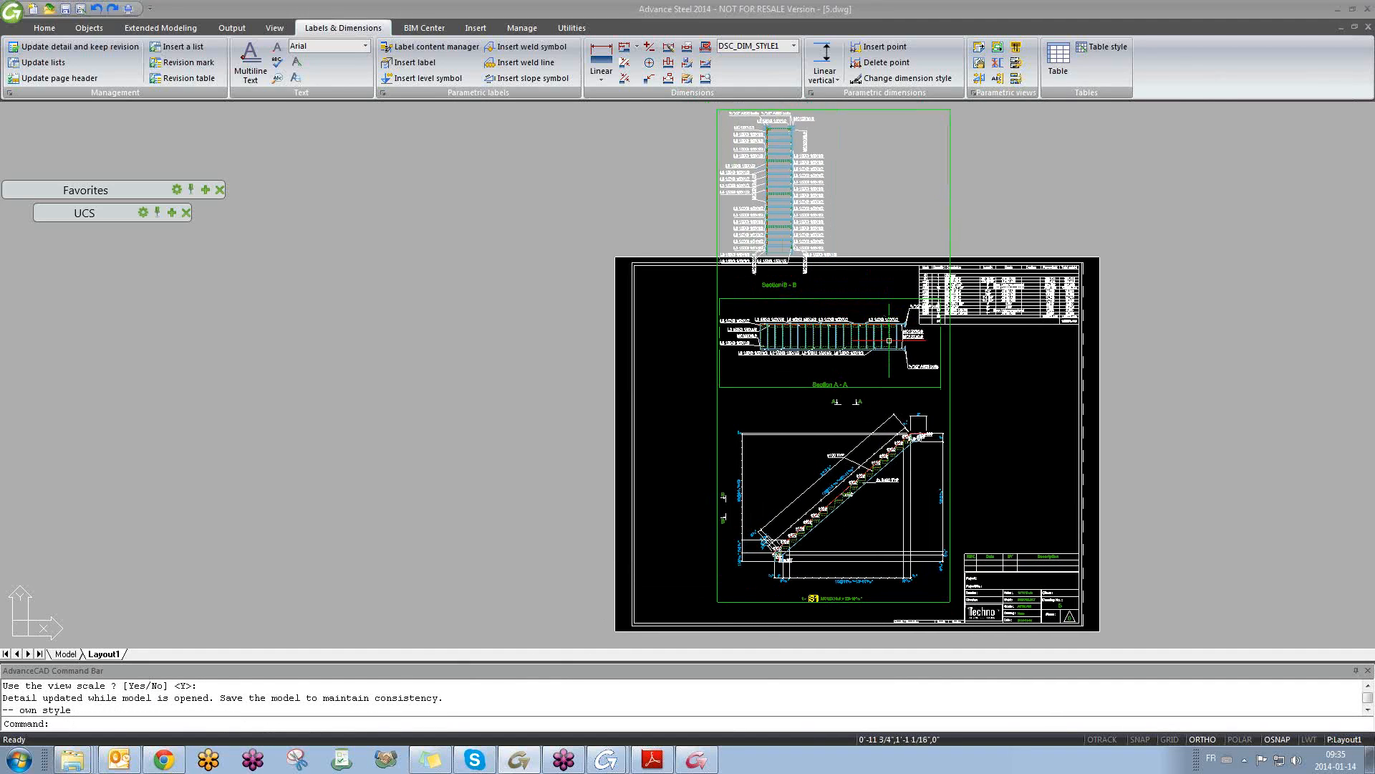
text(M)
key(Return)
click(808, 287)
key(Return)
click(808, 286)
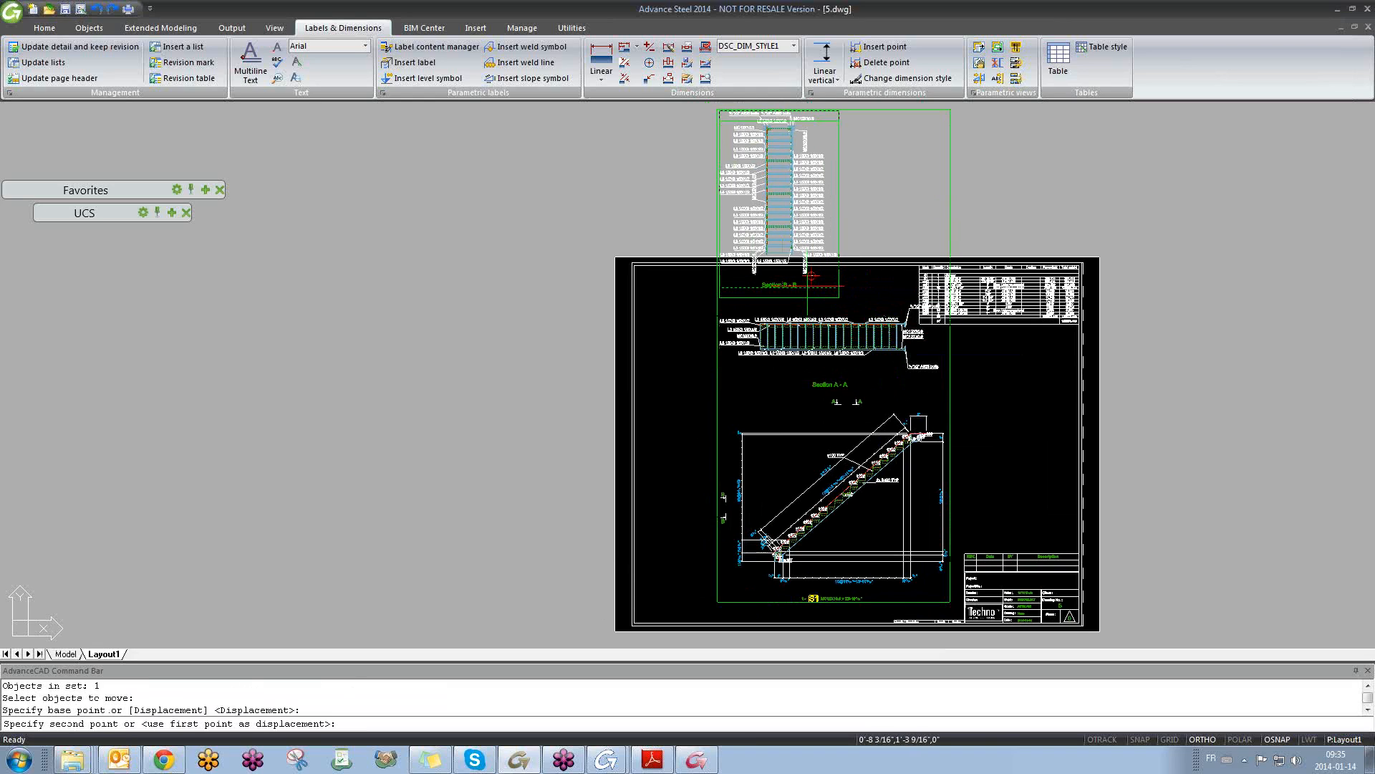
key(F8)
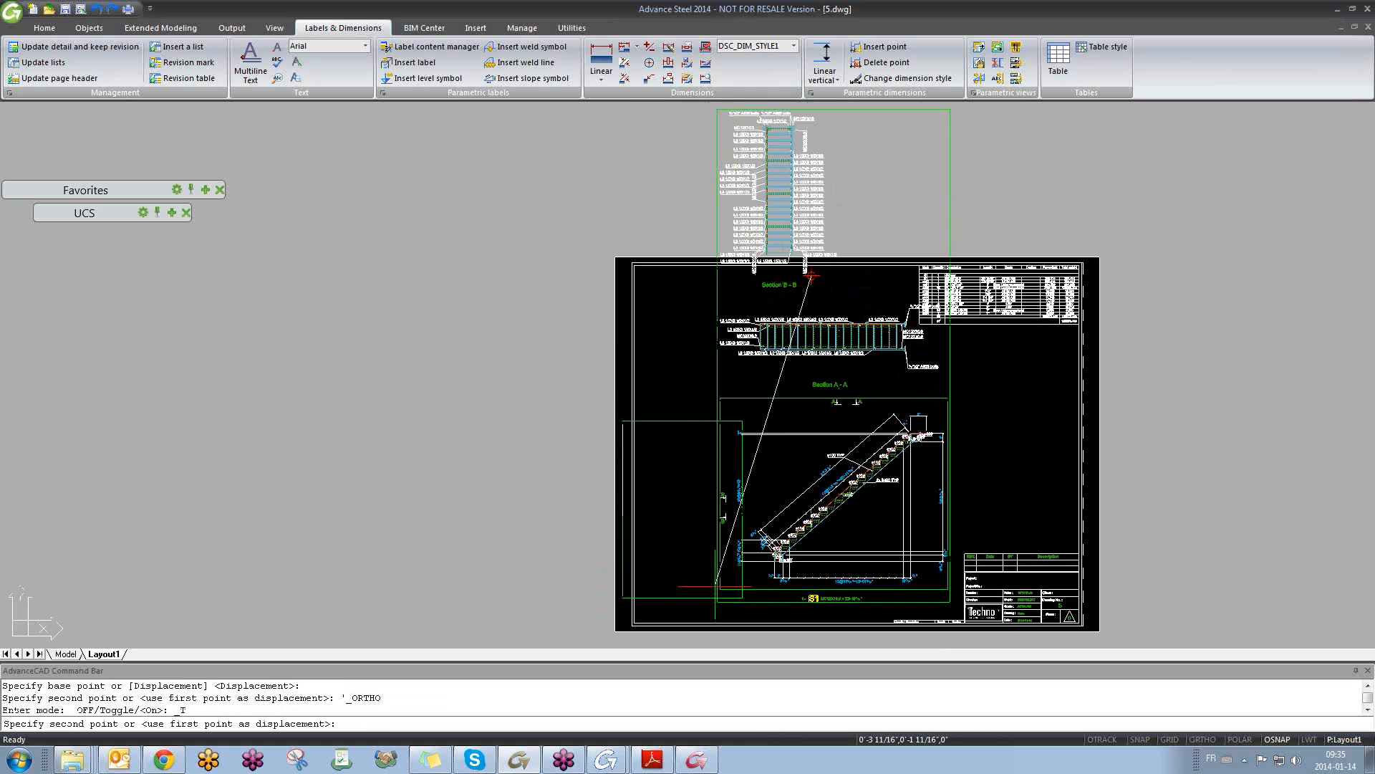
click(729, 585)
- Erase the column of repeated L3 1/2X3 1/2X1/2 labels along the right side of Section B - B
middle_drag(712, 544, 797, 522)
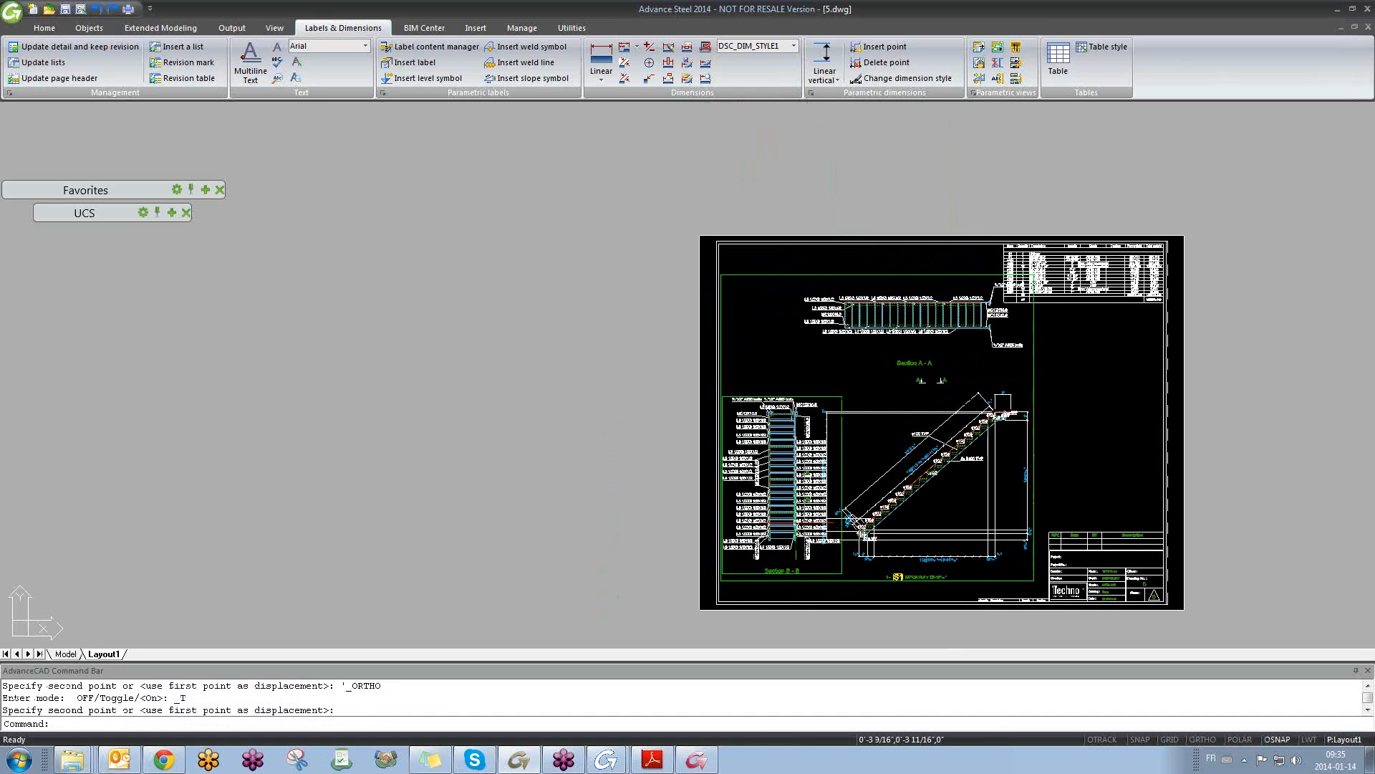
scroll(797, 522, up, 5)
scroll(803, 501, down, 2)
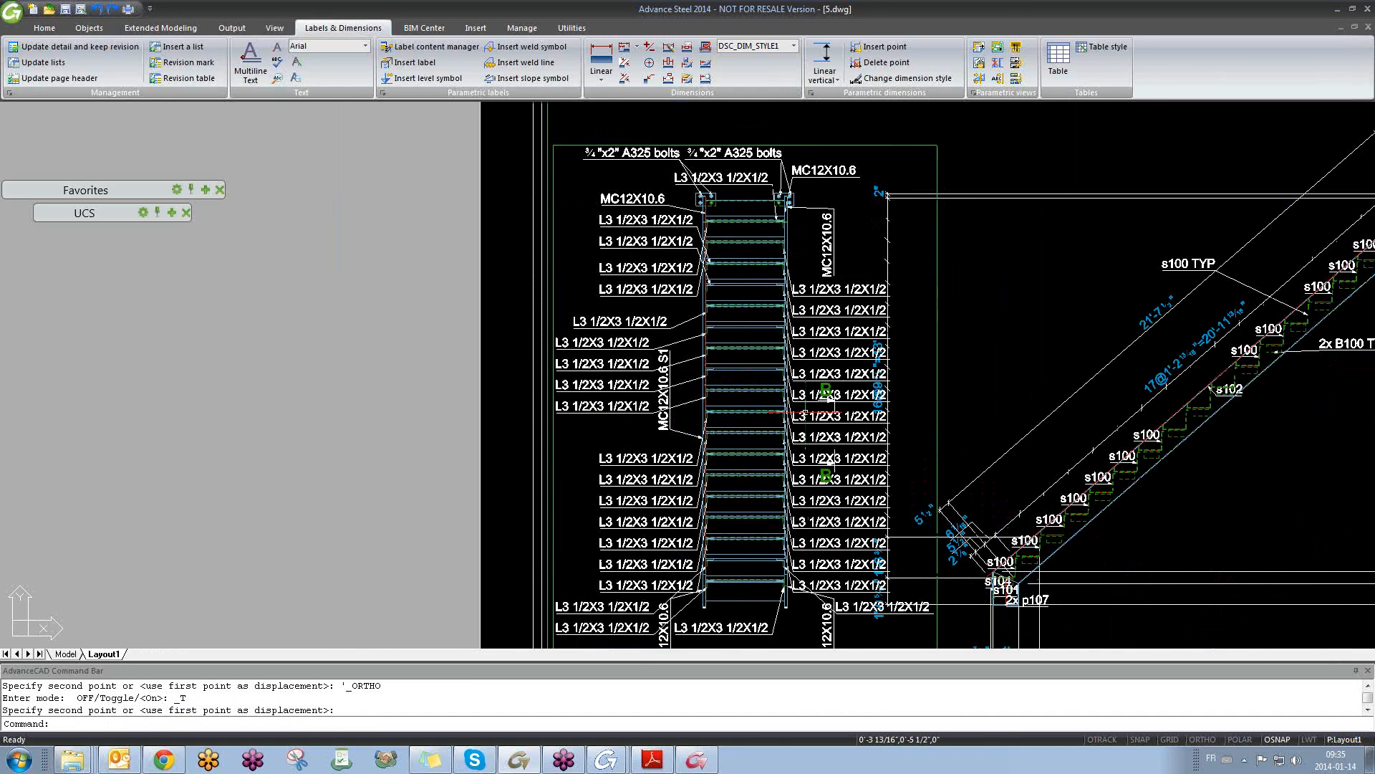
click(810, 276)
click(800, 571)
key(Delete)
- Erase the lower and upper groups of repeated L3 1/2X3 1/2X1/2 labels on the left side of Section B - B
click(628, 445)
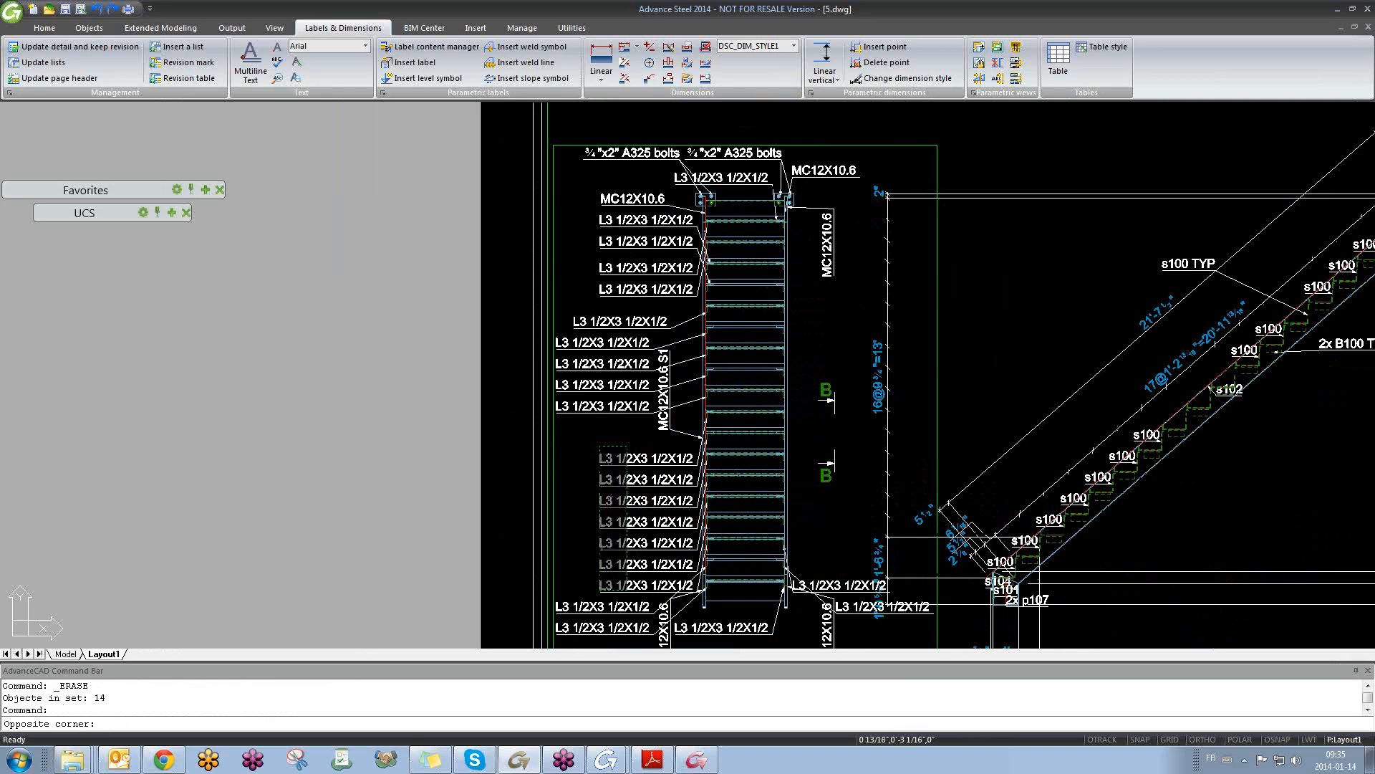
click(598, 593)
key(Delete)
click(607, 222)
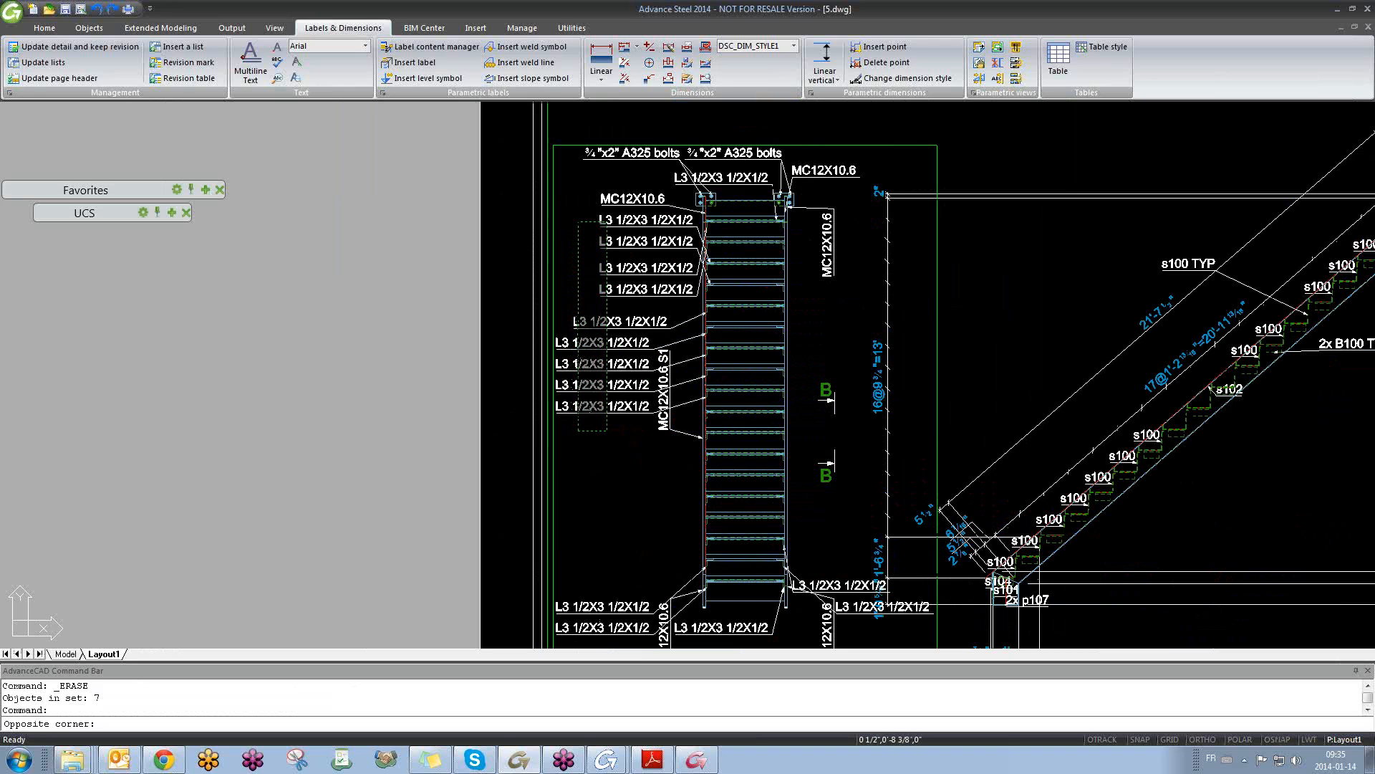
click(579, 419)
key(Delete)
- Erase the remaining duplicate L3 1/2X3 1/2X1/2 labels at the lower left end of Section B - B
middle_drag(633, 585, 674, 496)
click(648, 523)
key(Delete)
click(649, 564)
click(637, 493)
key(Delete)
- Erase the overlapping L3 1/2X3 1/2X1/2 and MC12X10.6 labels at the lower right corner of Section B - B
scroll(860, 414, down, 2)
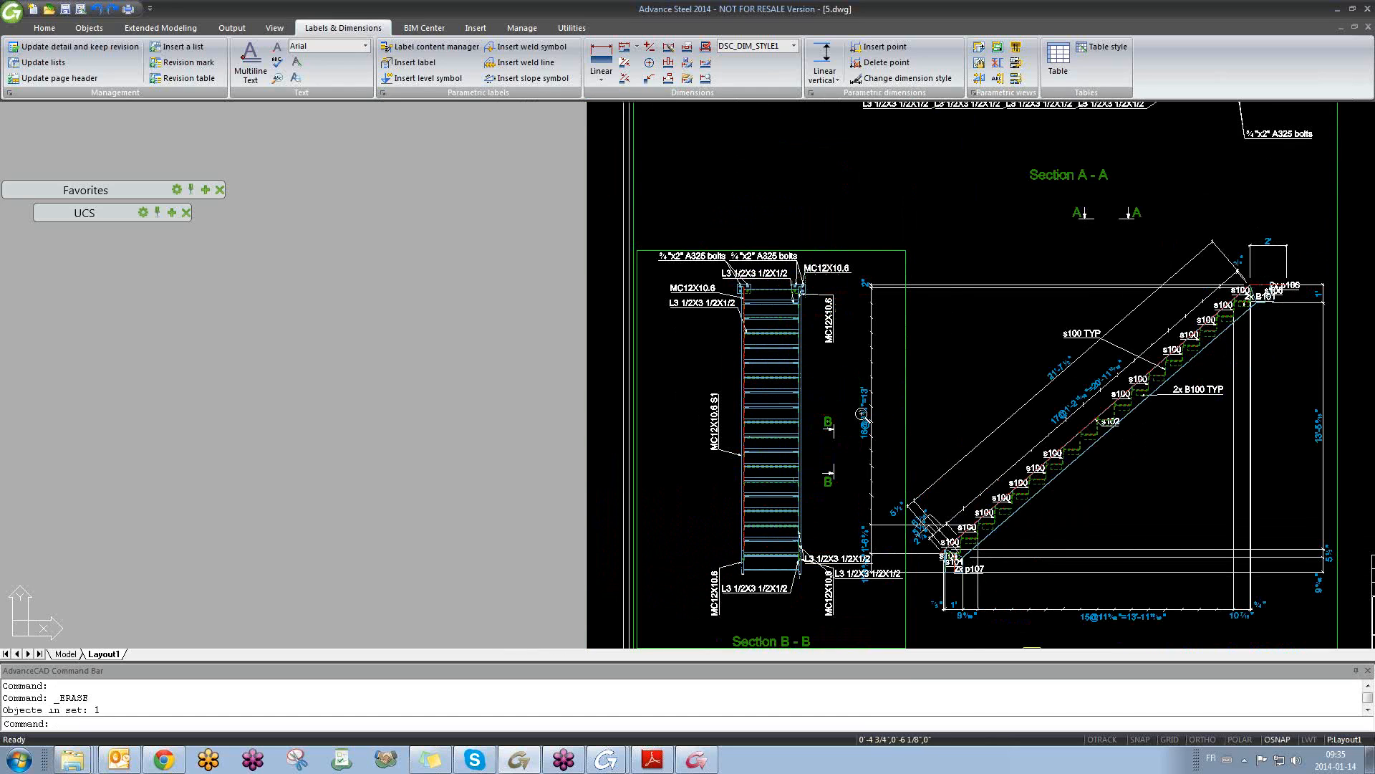
scroll(860, 414, down, 2)
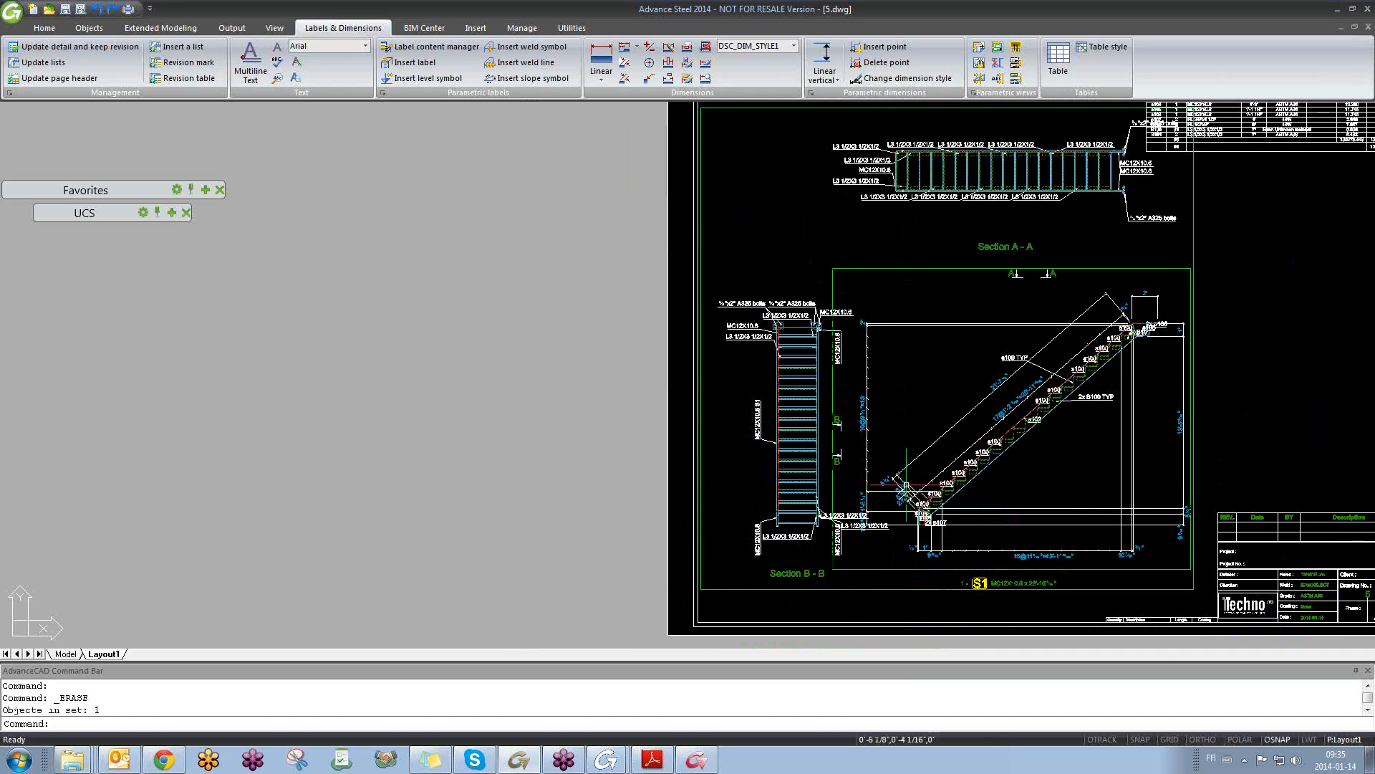
scroll(842, 518, up, 5)
click(853, 497)
key(Delete)
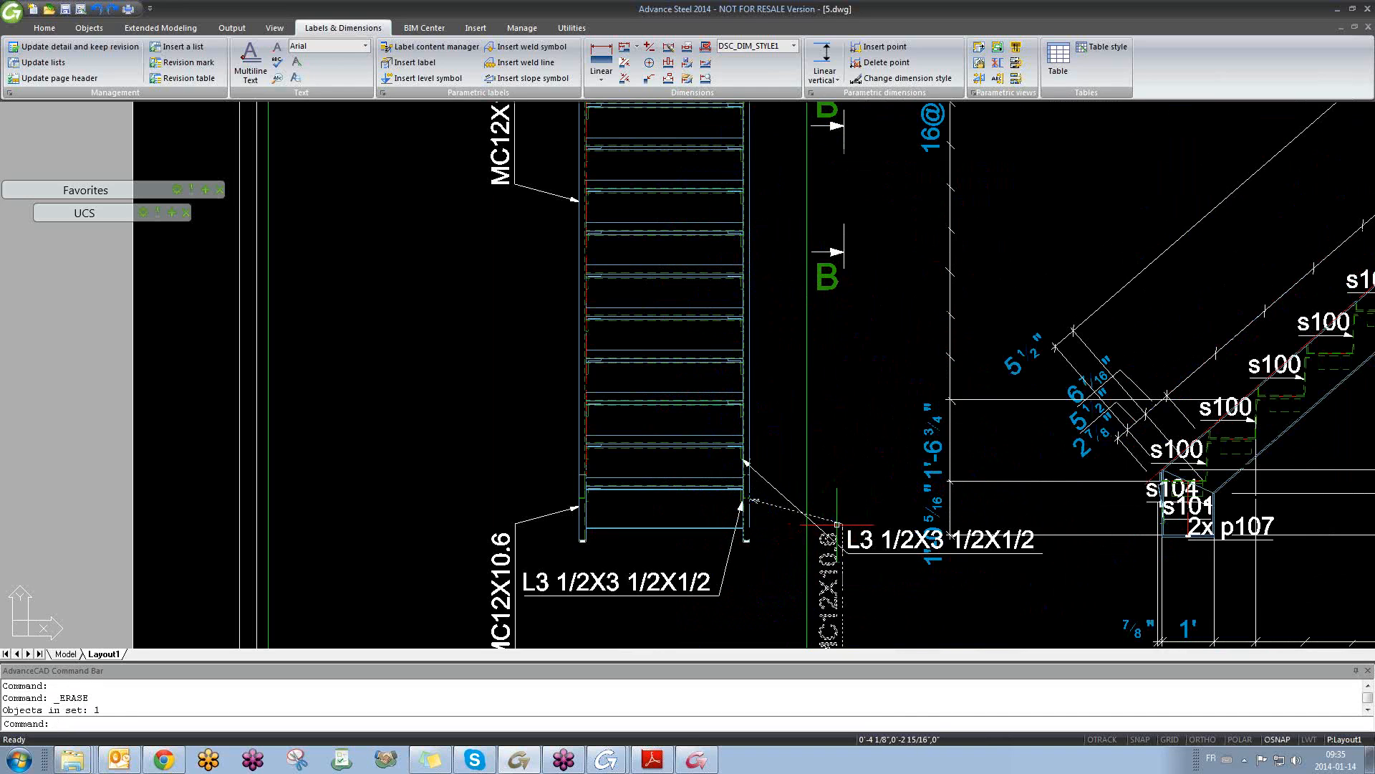
- Examine the sheet's parts list, the bolt list header beside the title block and the overall view layout
scroll(784, 507, down, 4)
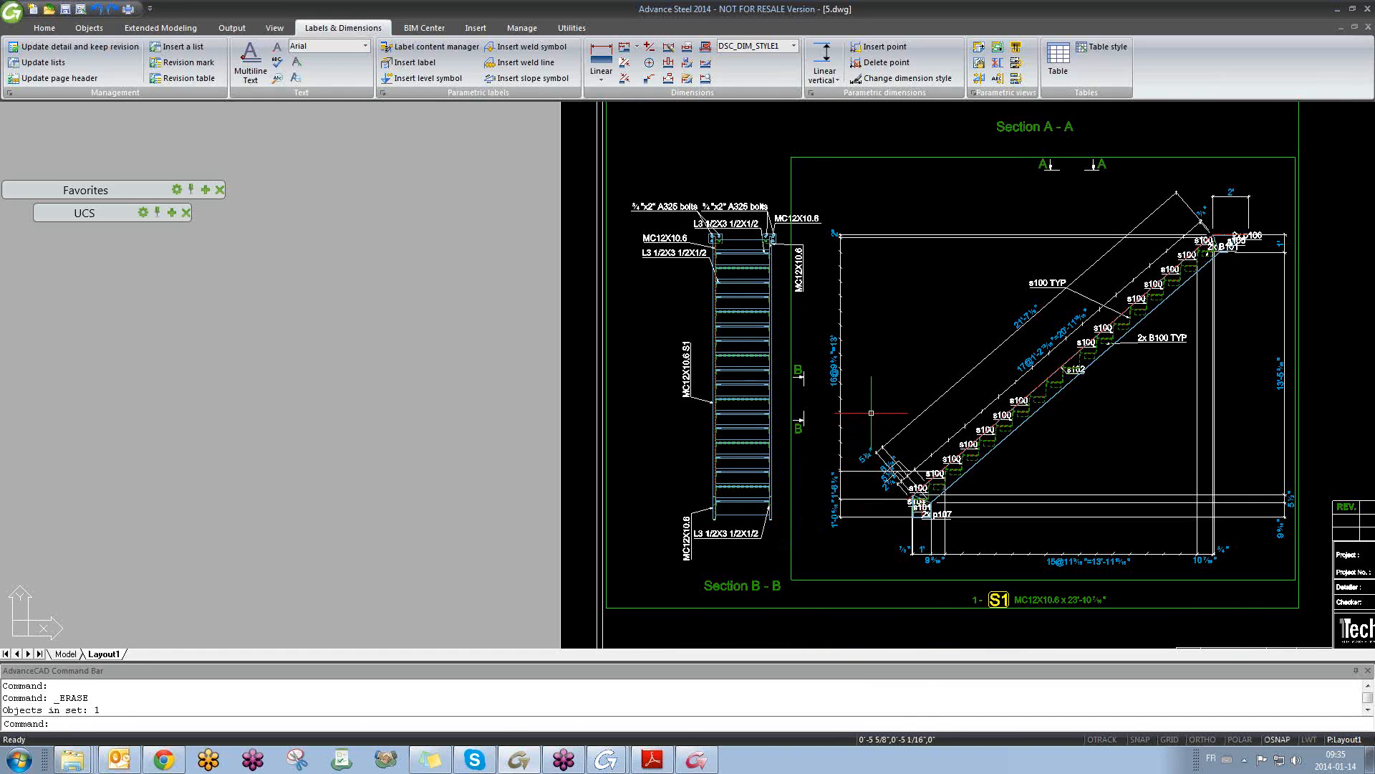
scroll(871, 401, down, 2)
scroll(871, 394, down, 1)
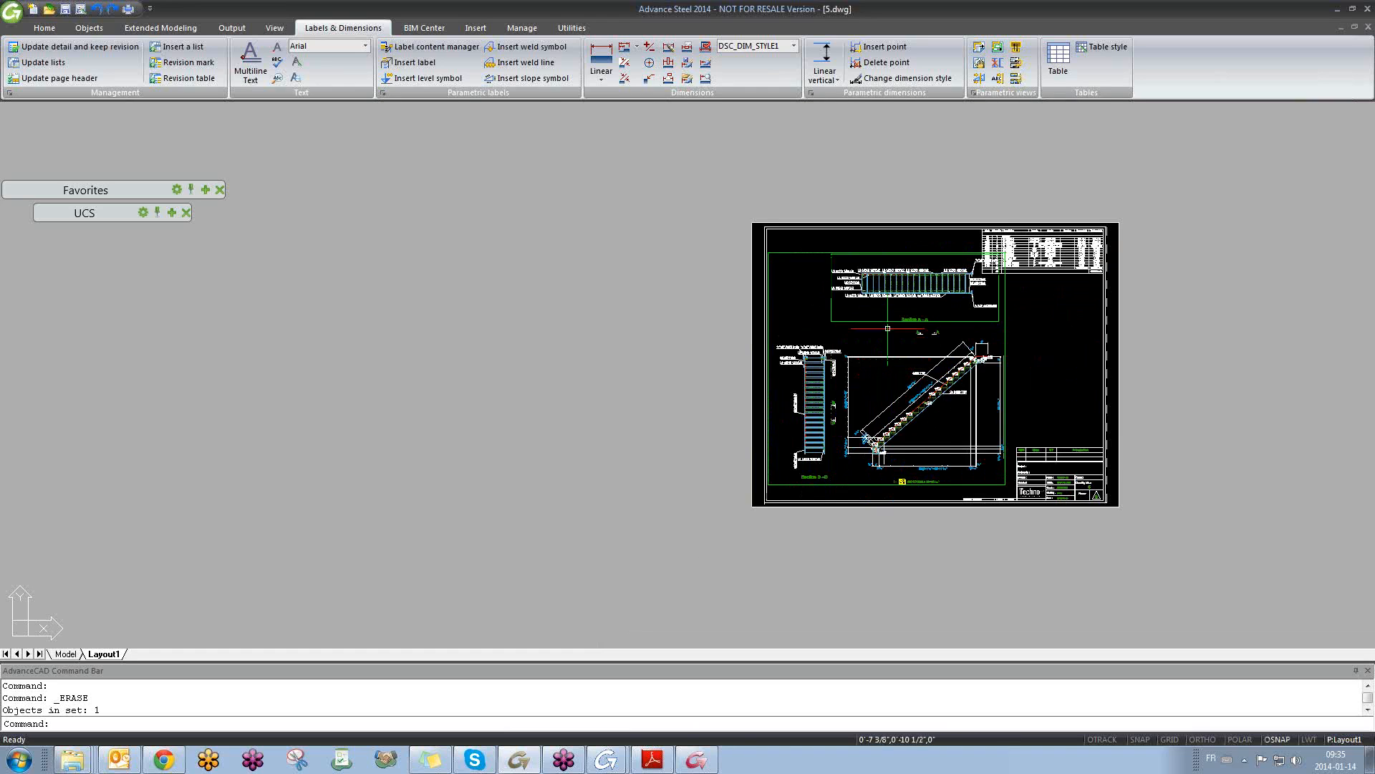
scroll(887, 275, up, 3)
scroll(887, 275, up, 2)
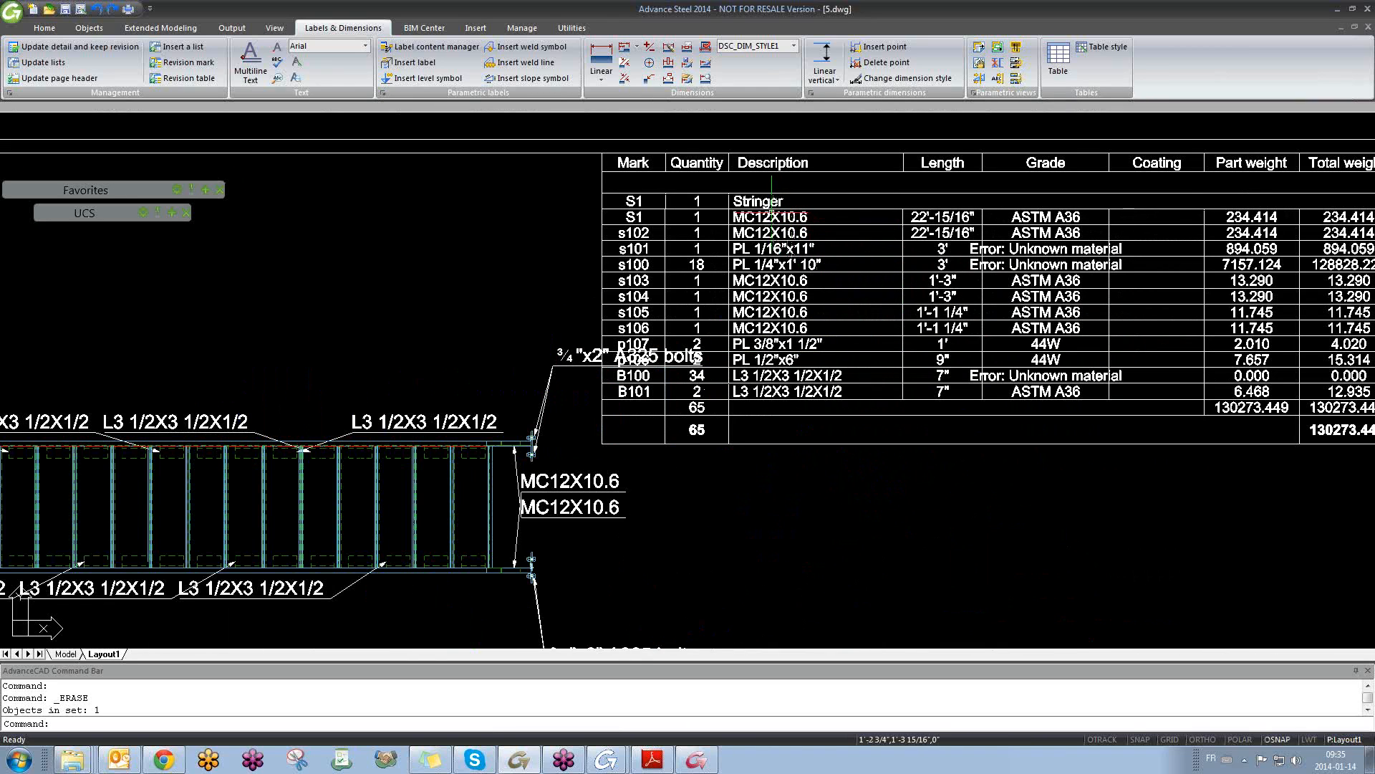
click(762, 199)
key(Escape)
key(Escape)
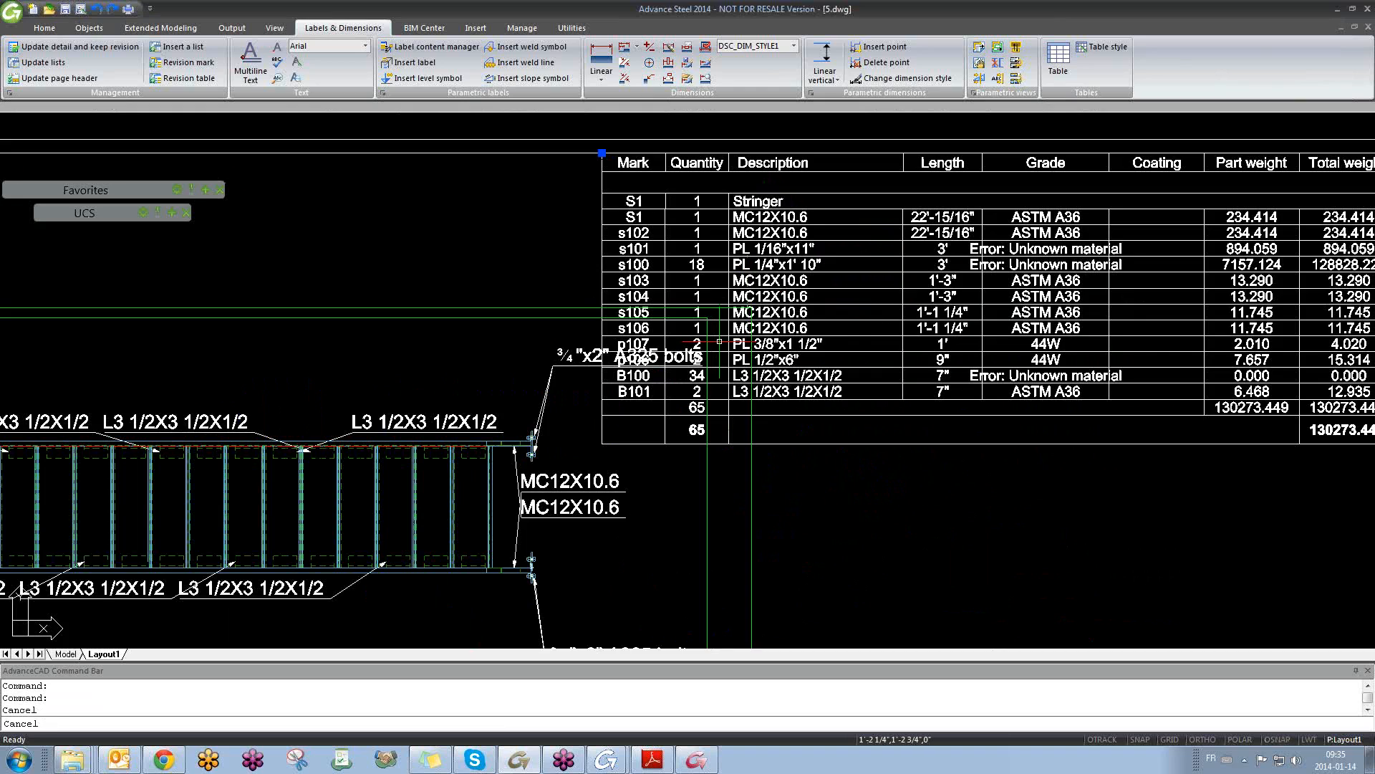
scroll(709, 343, down, 5)
middle_drag(681, 569, 726, 270)
scroll(720, 434, up, 6)
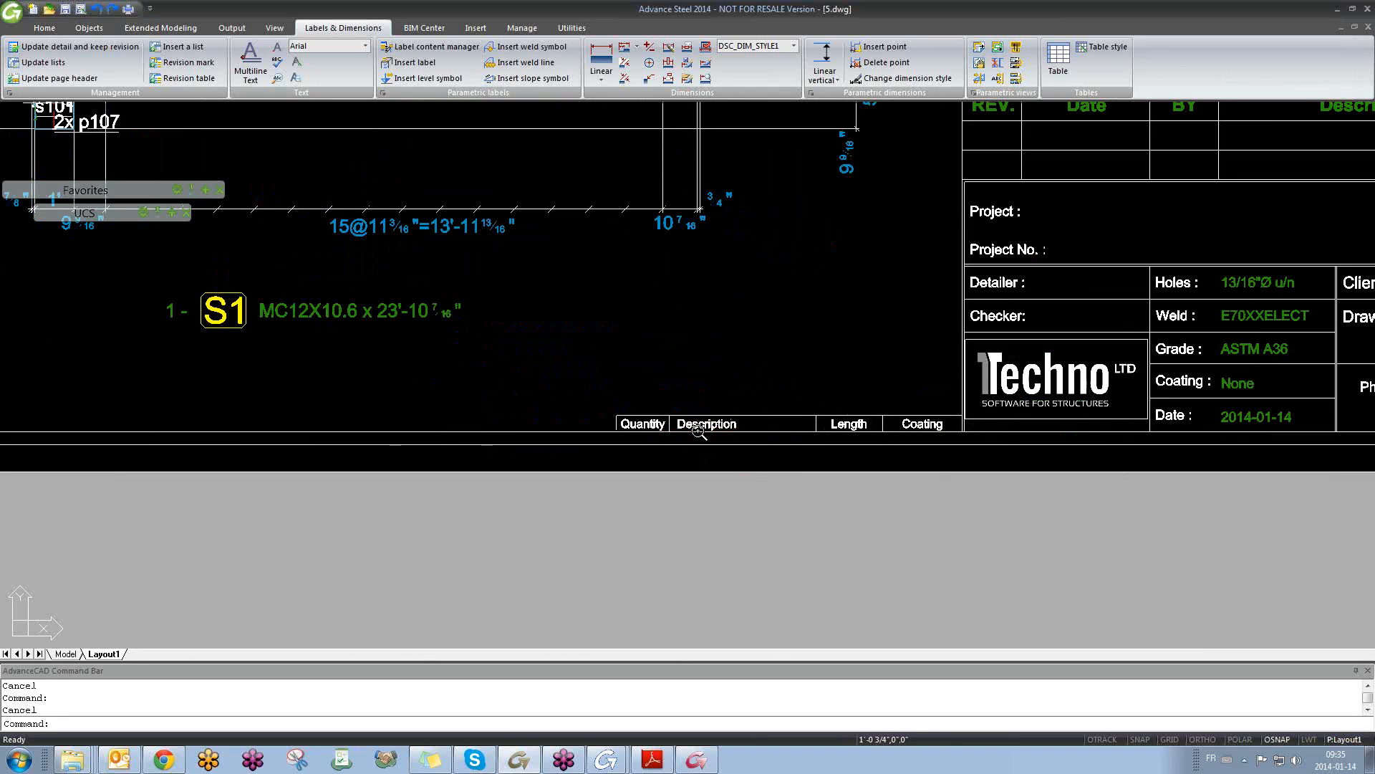
scroll(710, 414, down, 6)
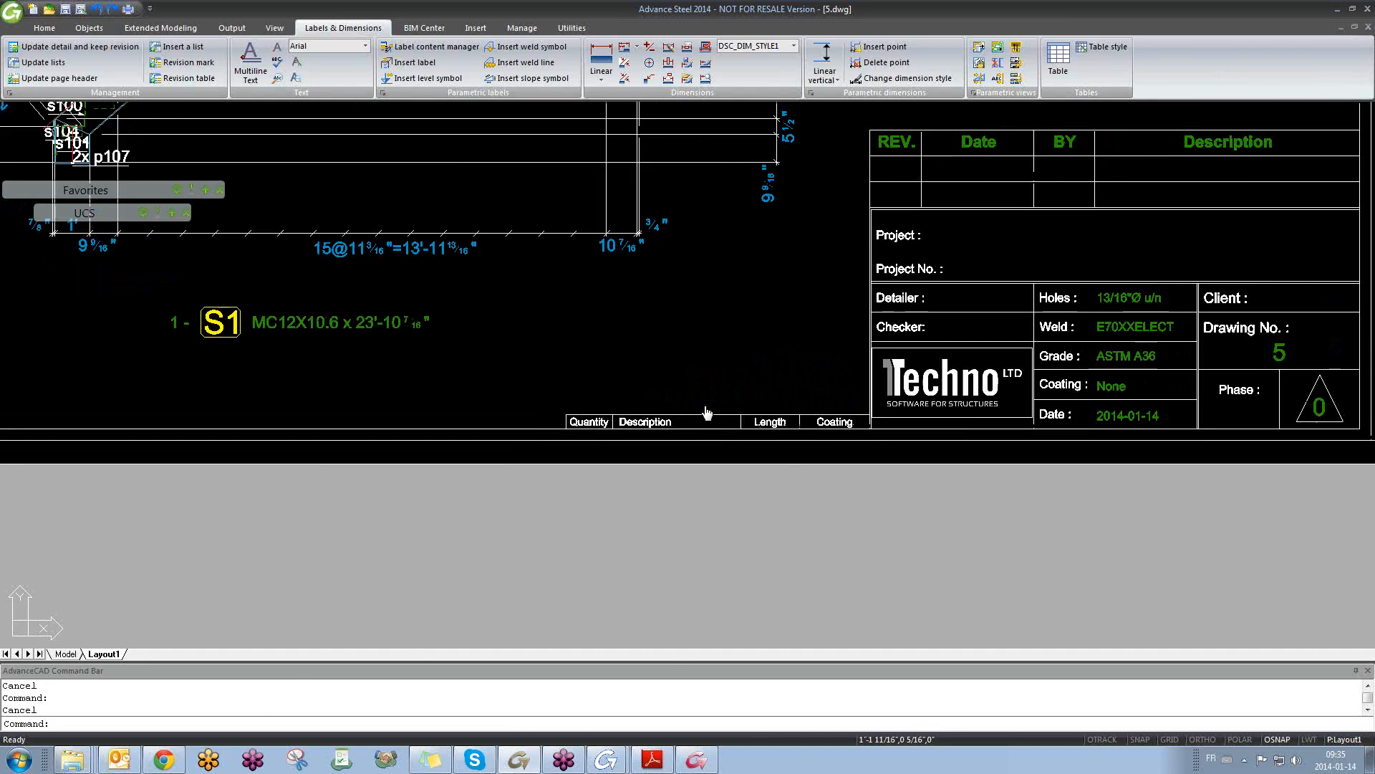
middle_drag(623, 356, 734, 450)
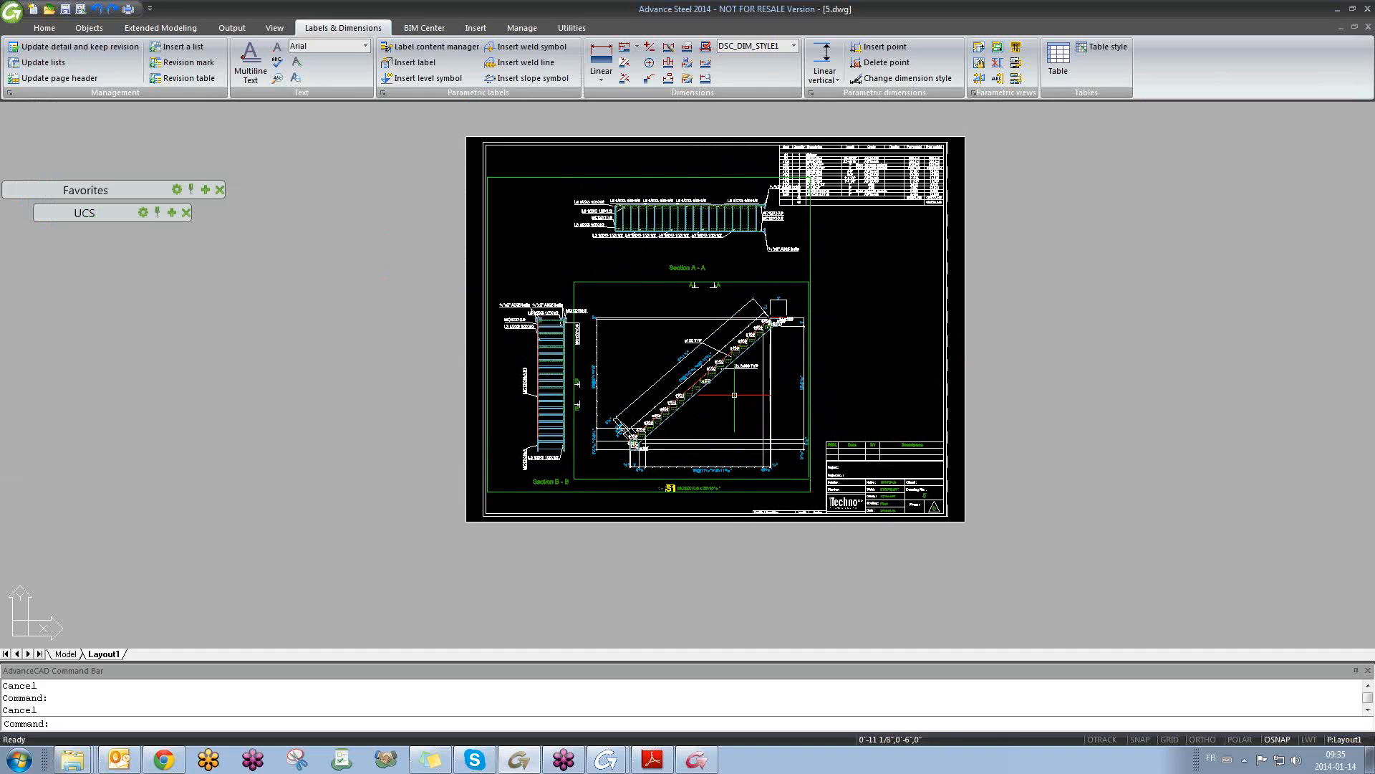
key(super)
key(Escape)
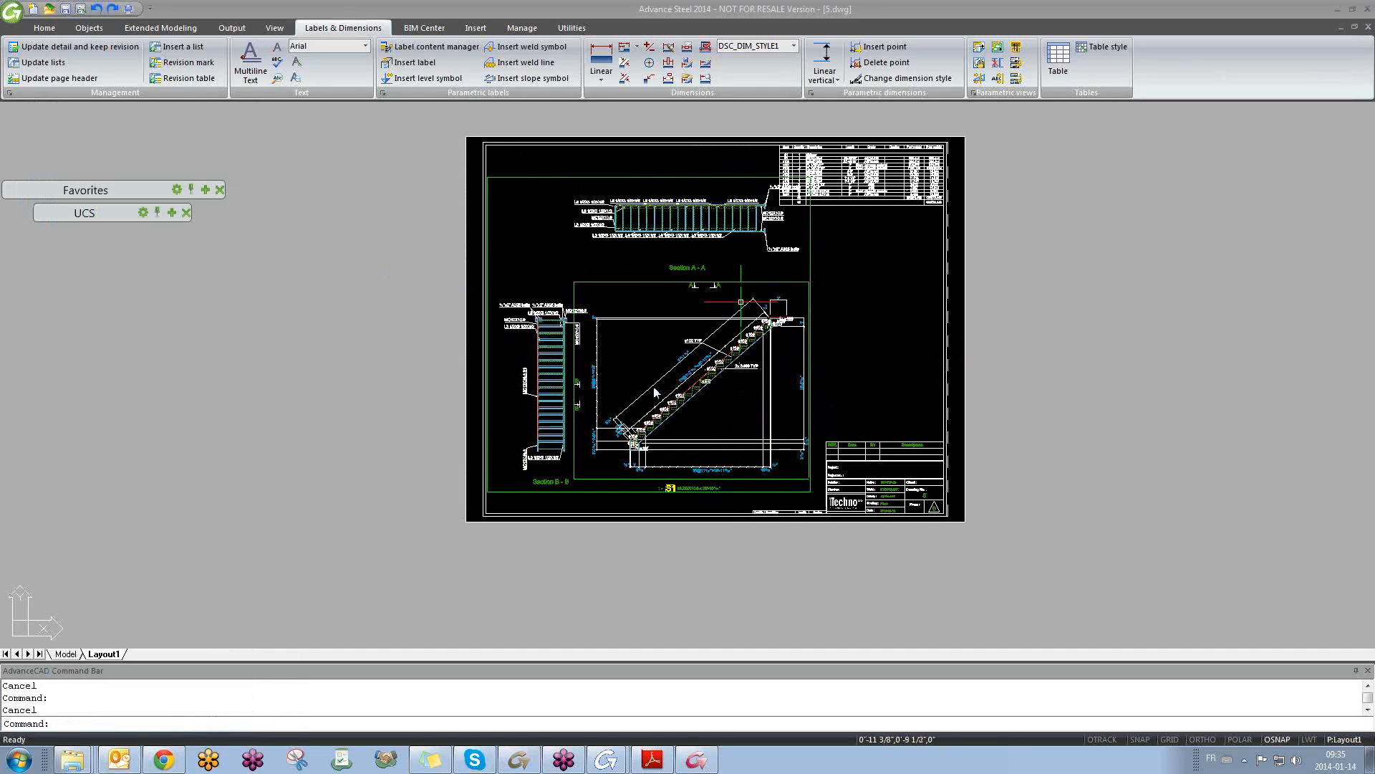
scroll(639, 373, up, 2)
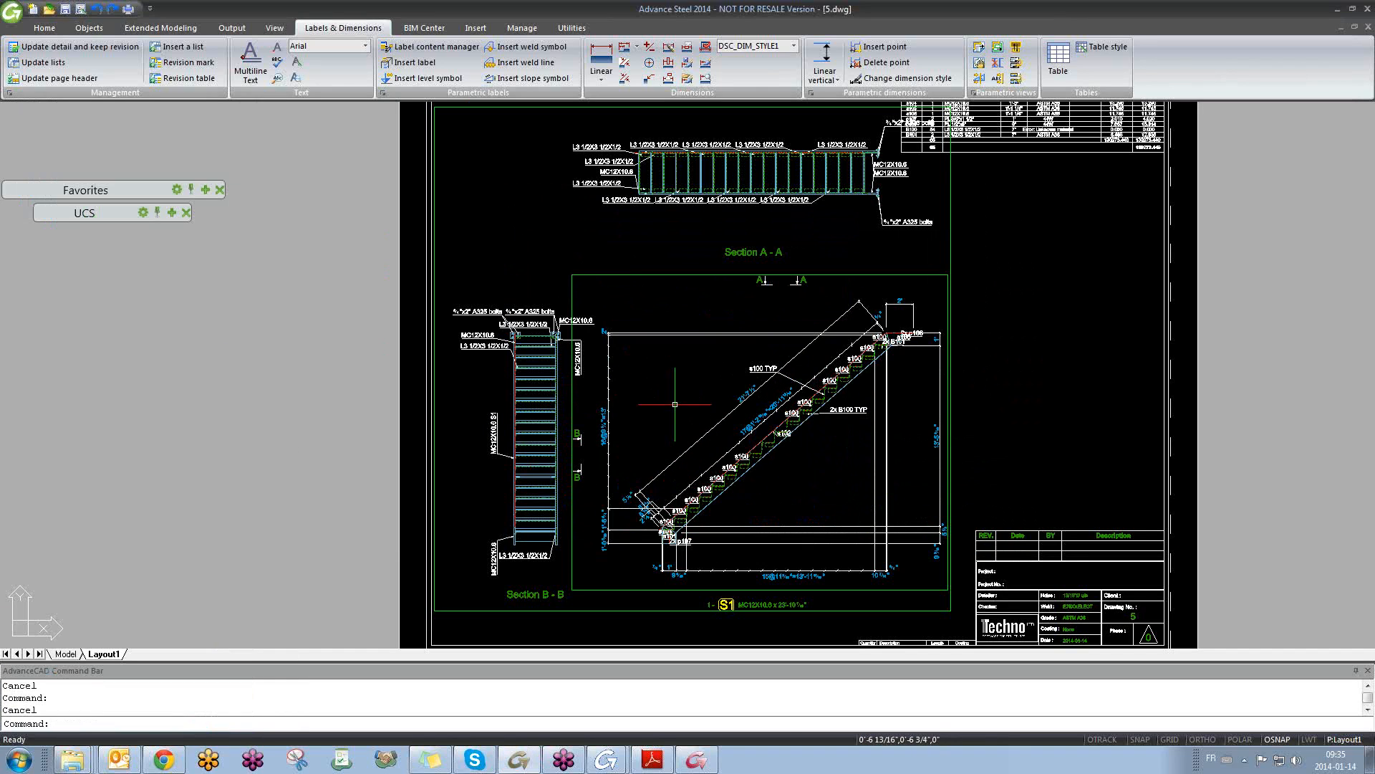
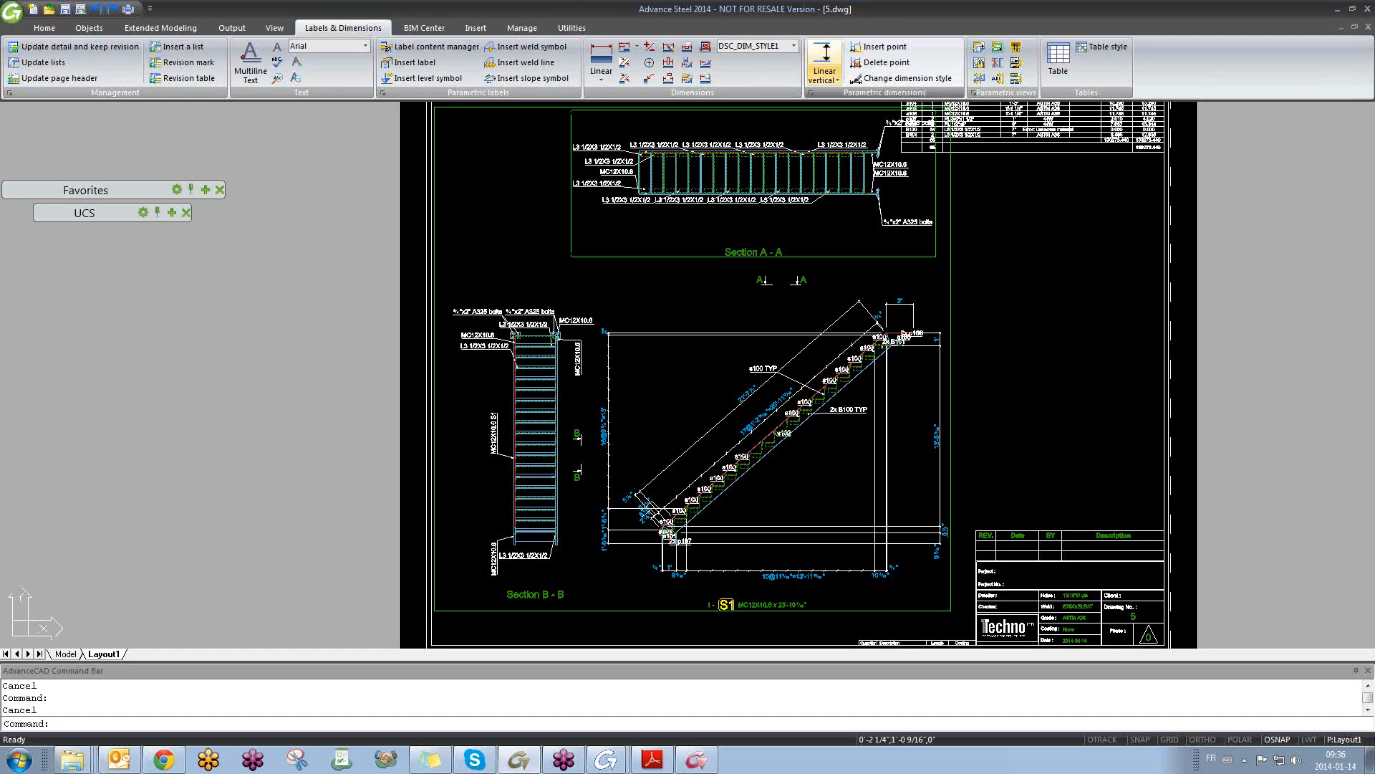
click(1046, 284)
click(1018, 322)
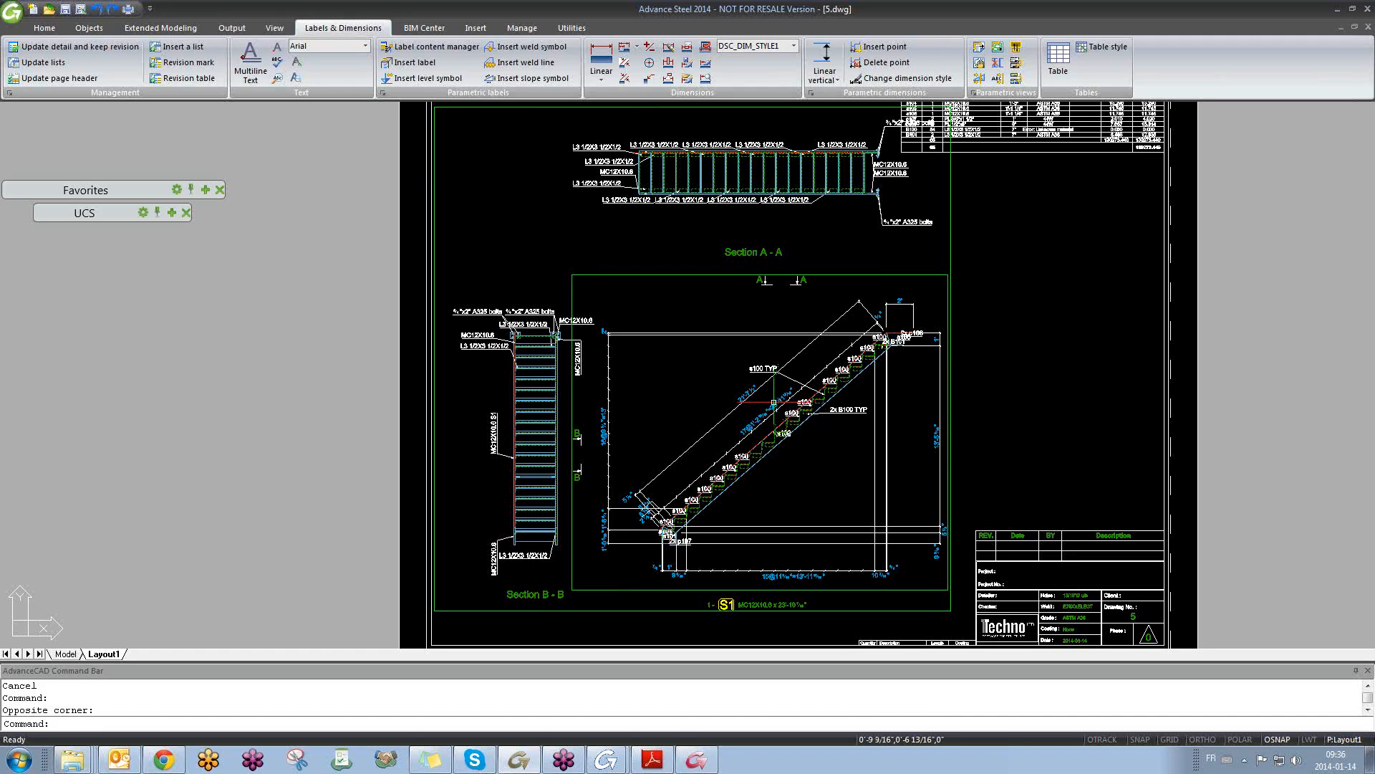
click(683, 384)
click(642, 427)
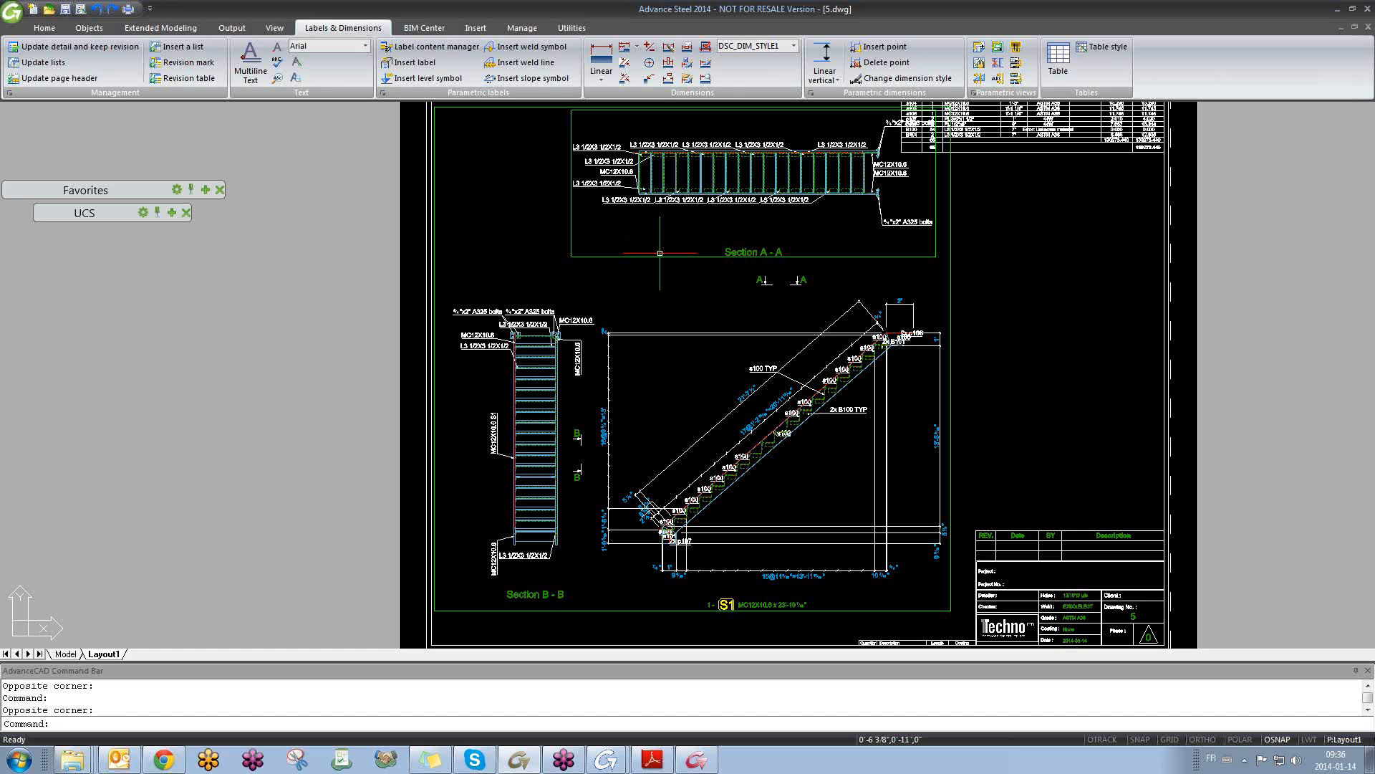
- Return to the training 6 janvier model and open the Quick documents browser
key(ctrl+Tab)
key(Escape)
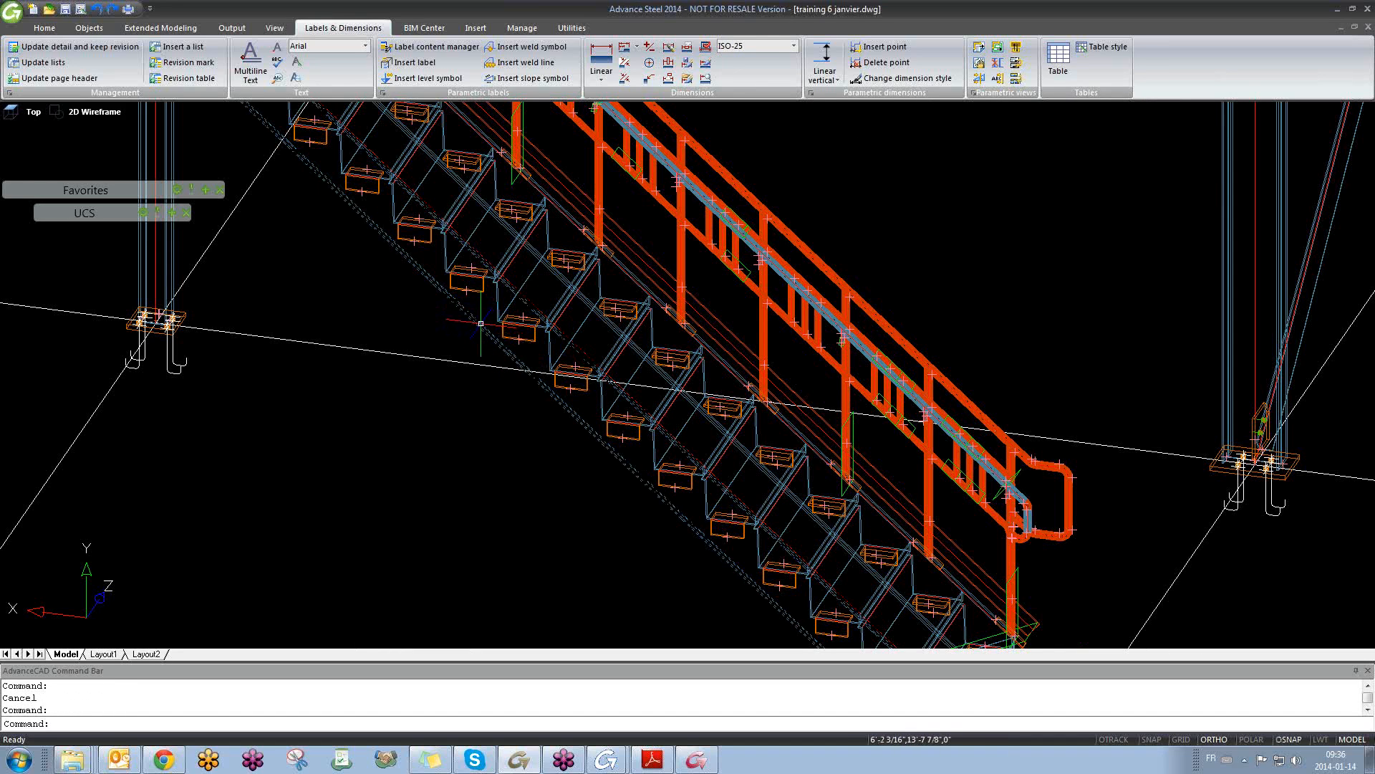
scroll(437, 295, down, 2)
click(232, 28)
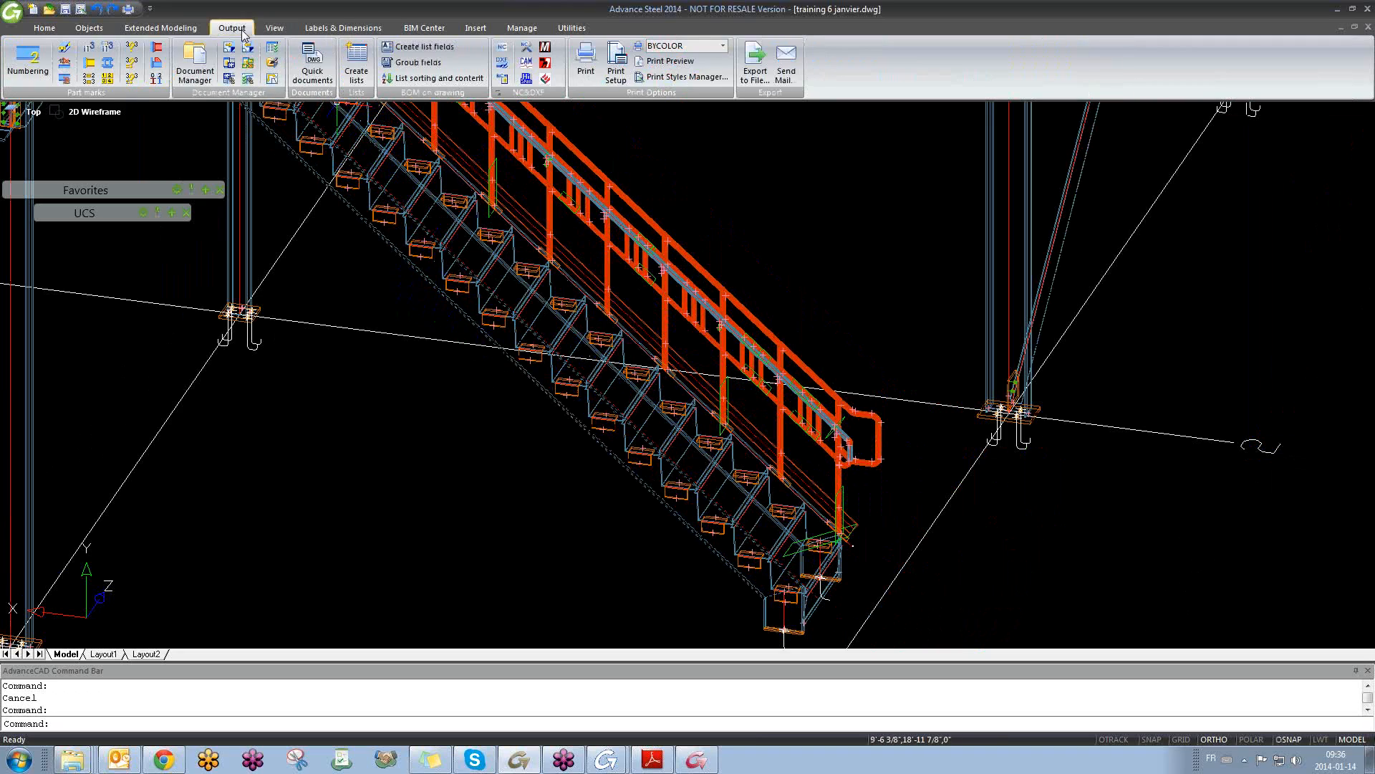
click(312, 64)
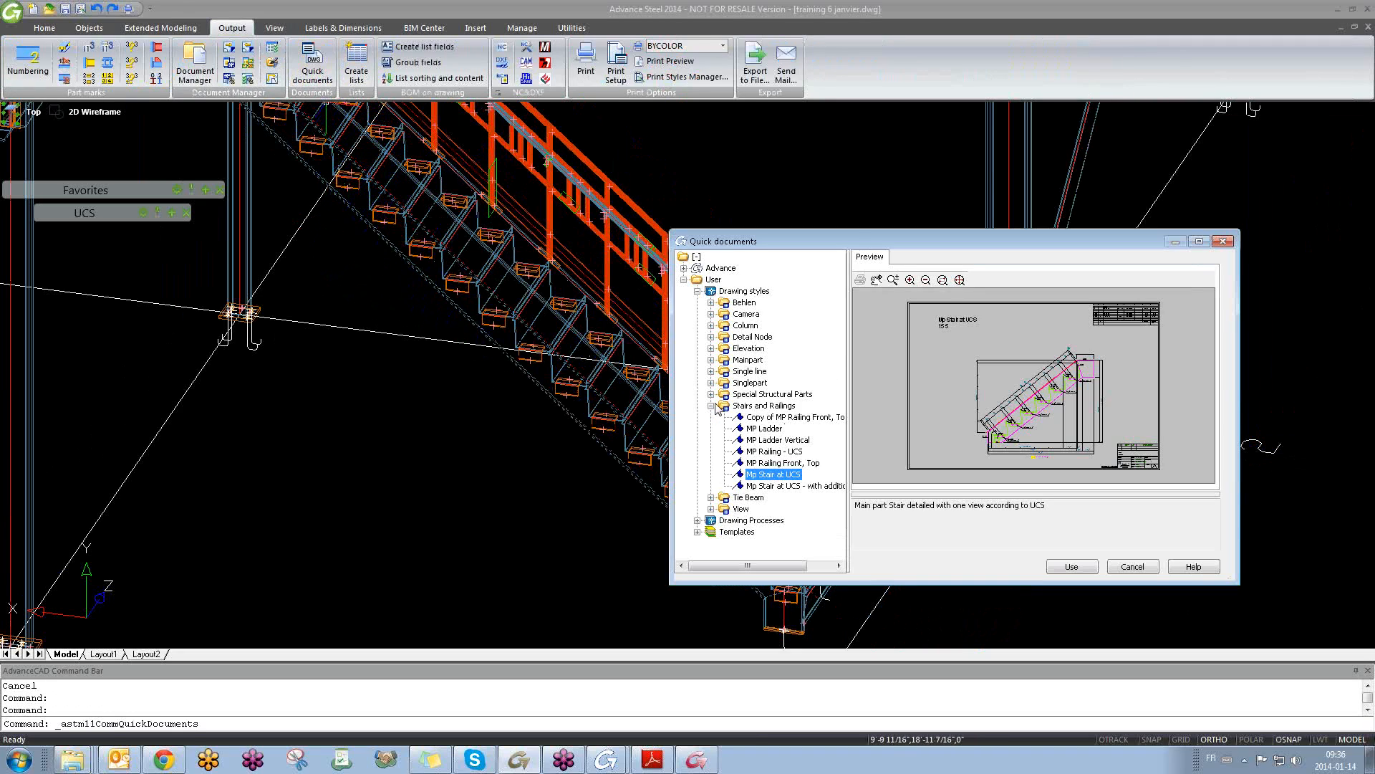
- Run the user Mainparts drawing process Selected Mp Each ANSI-C on the selected stair stringer, using drawing number 6 and increment 1
click(697, 291)
click(697, 303)
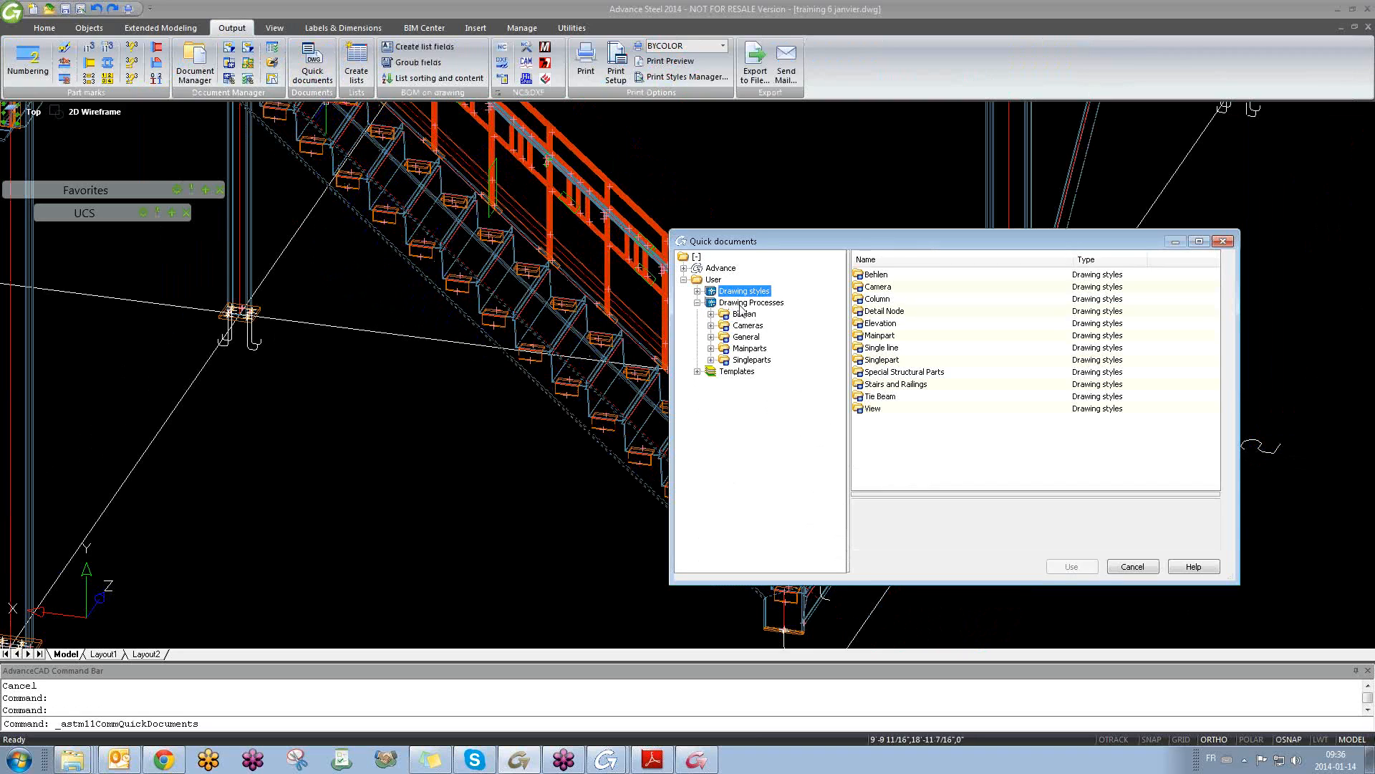
click(711, 348)
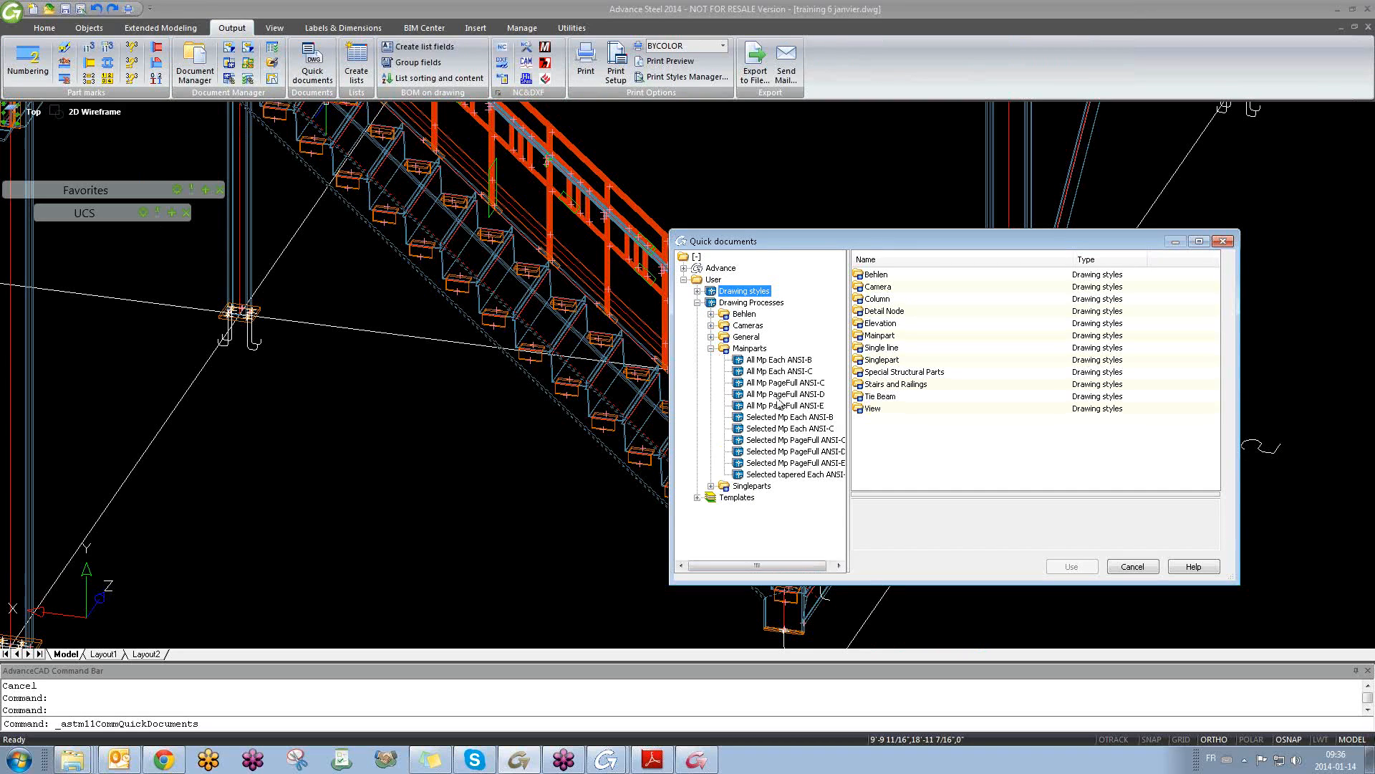
click(773, 428)
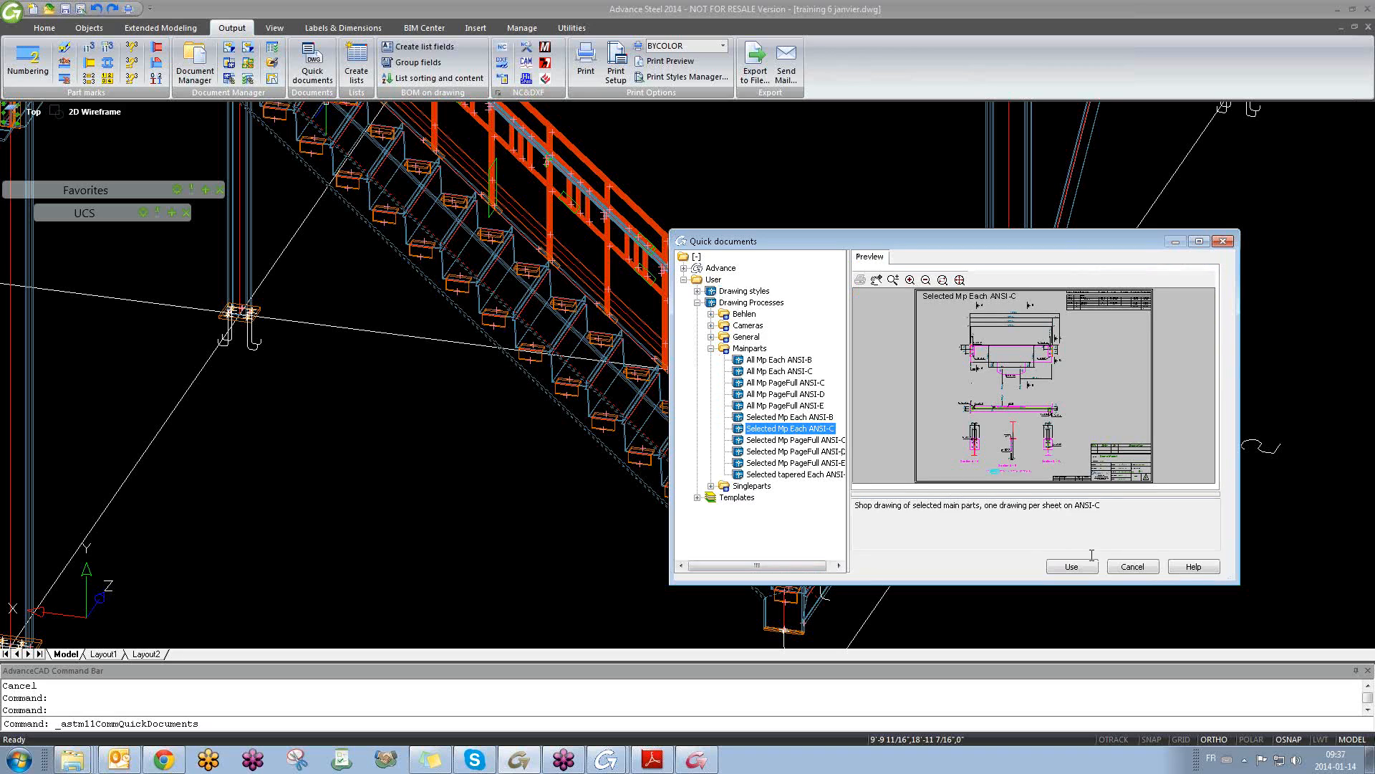
click(1081, 567)
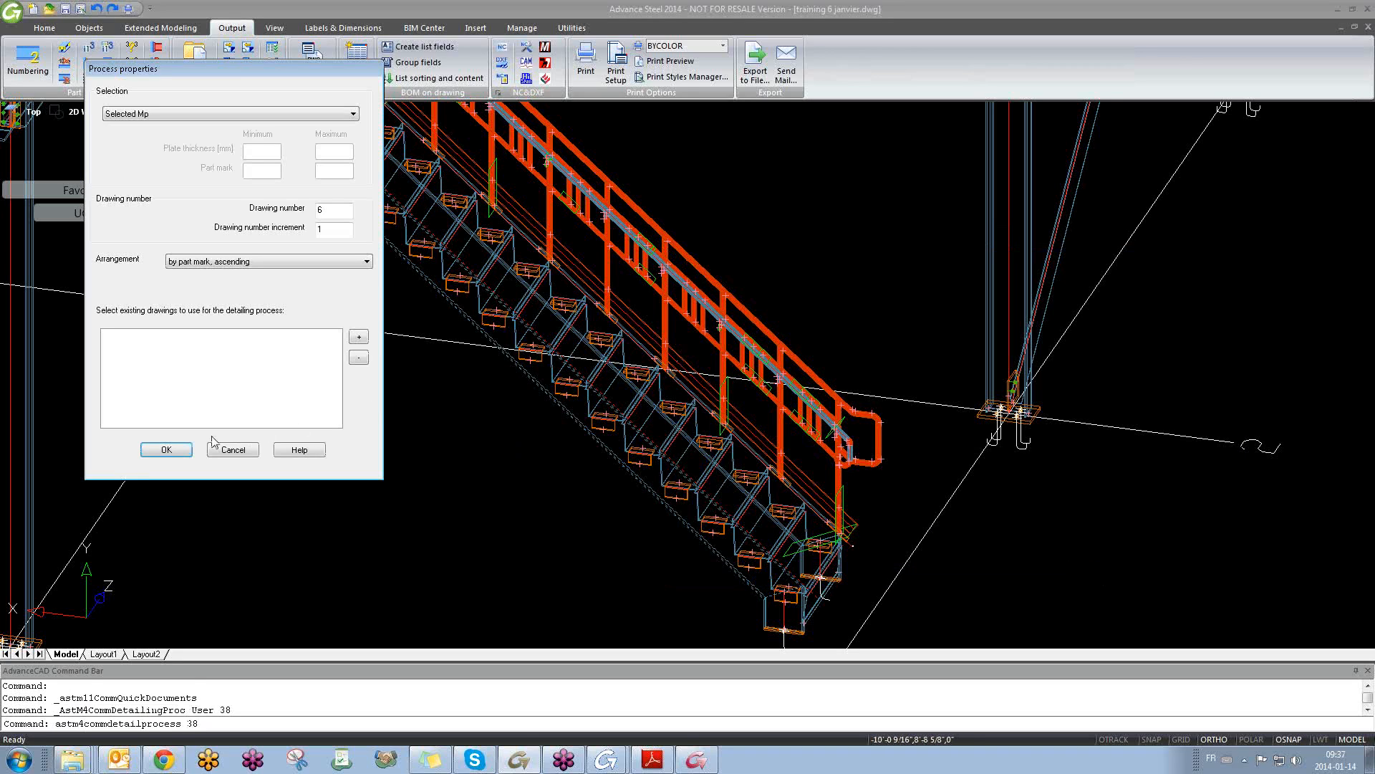
click(166, 449)
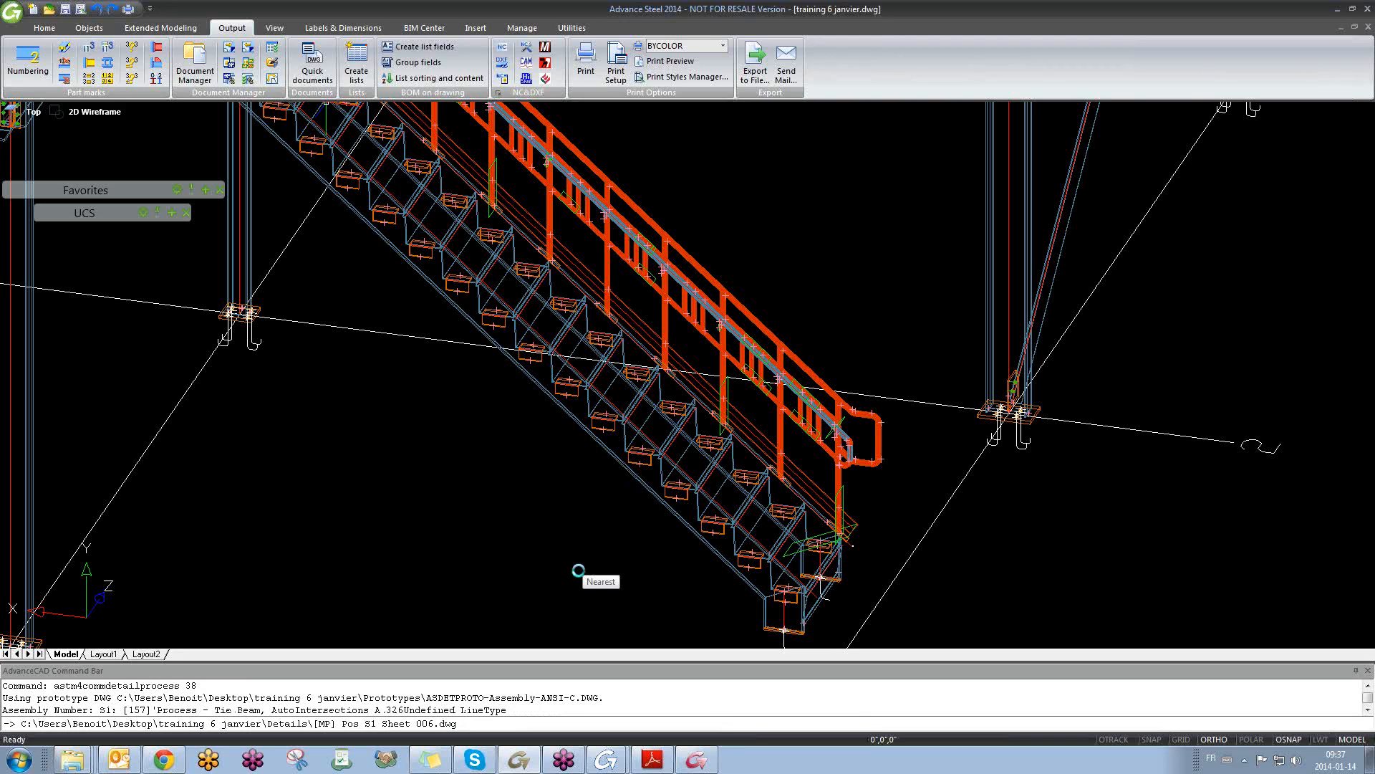
- Open the assembly detail [MP] Pos S1 Sheet 006 from the stair stringer in the model
click(539, 385)
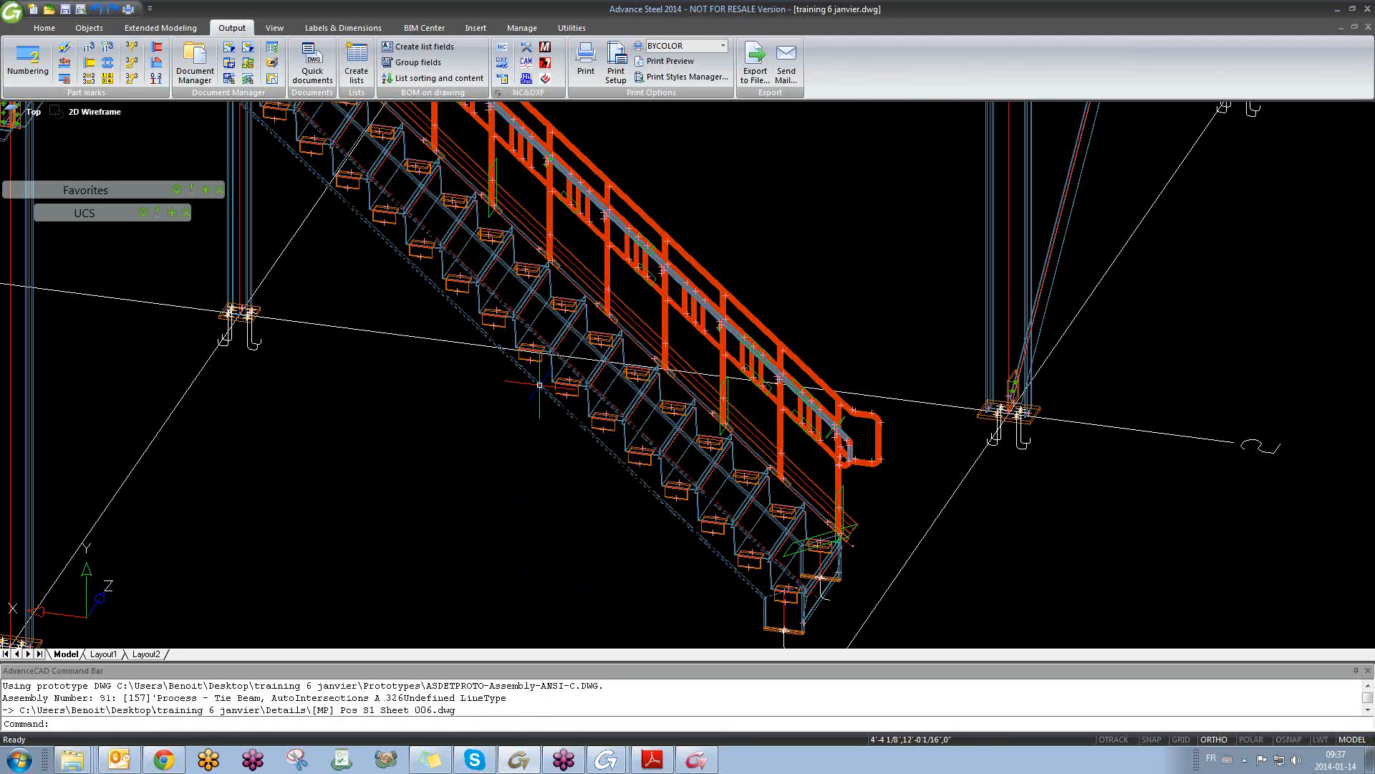
right_click(539, 384)
mouse_move(581, 360)
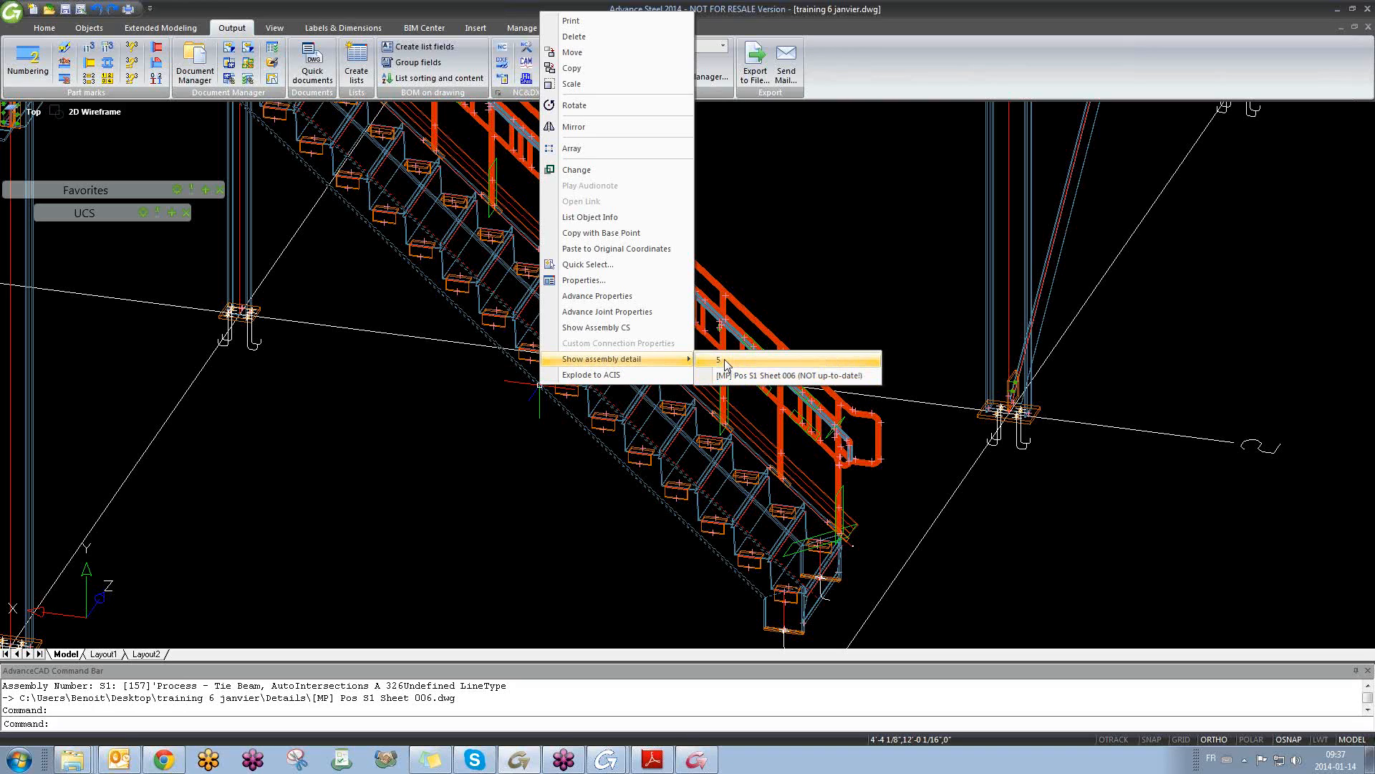
click(763, 368)
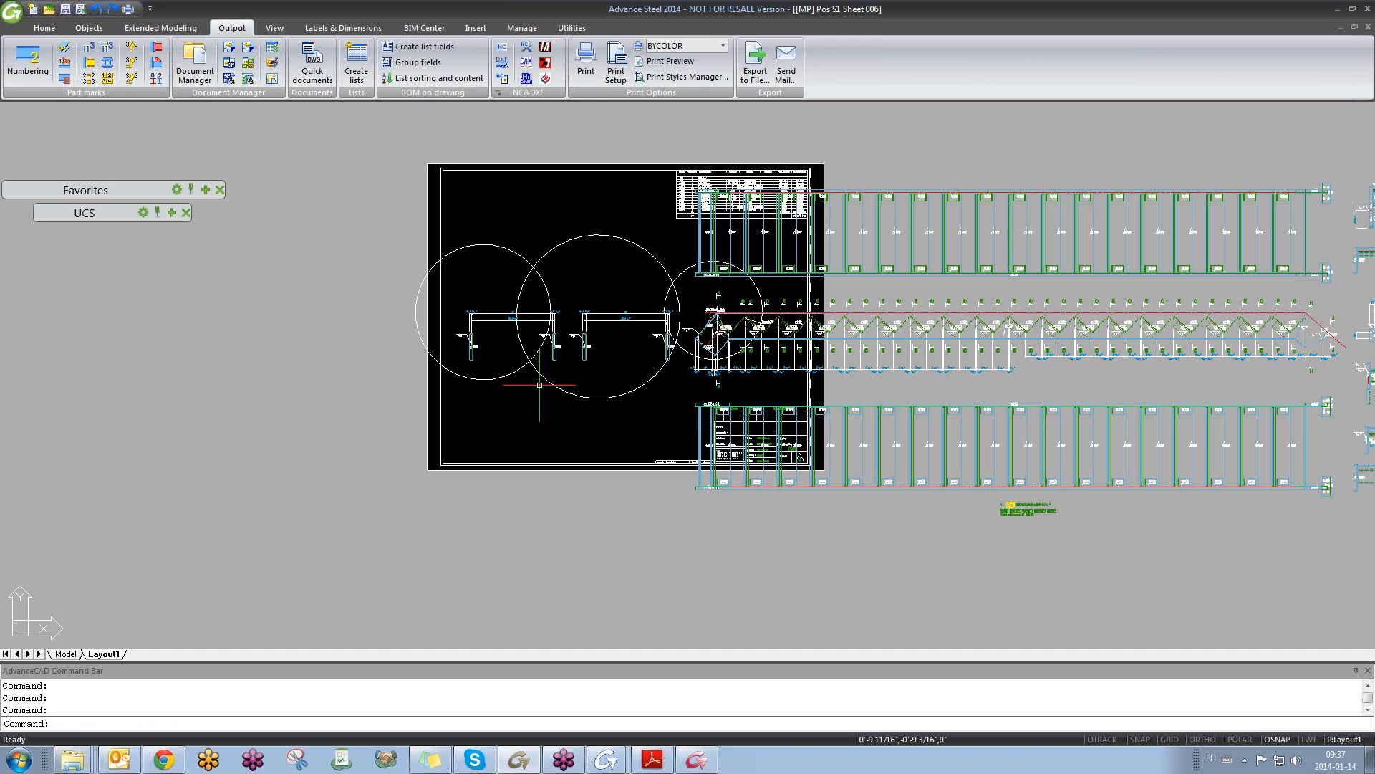
- Erase the three large circles around the two detail views and the near end of the stair's front view
scroll(576, 318, up, 2)
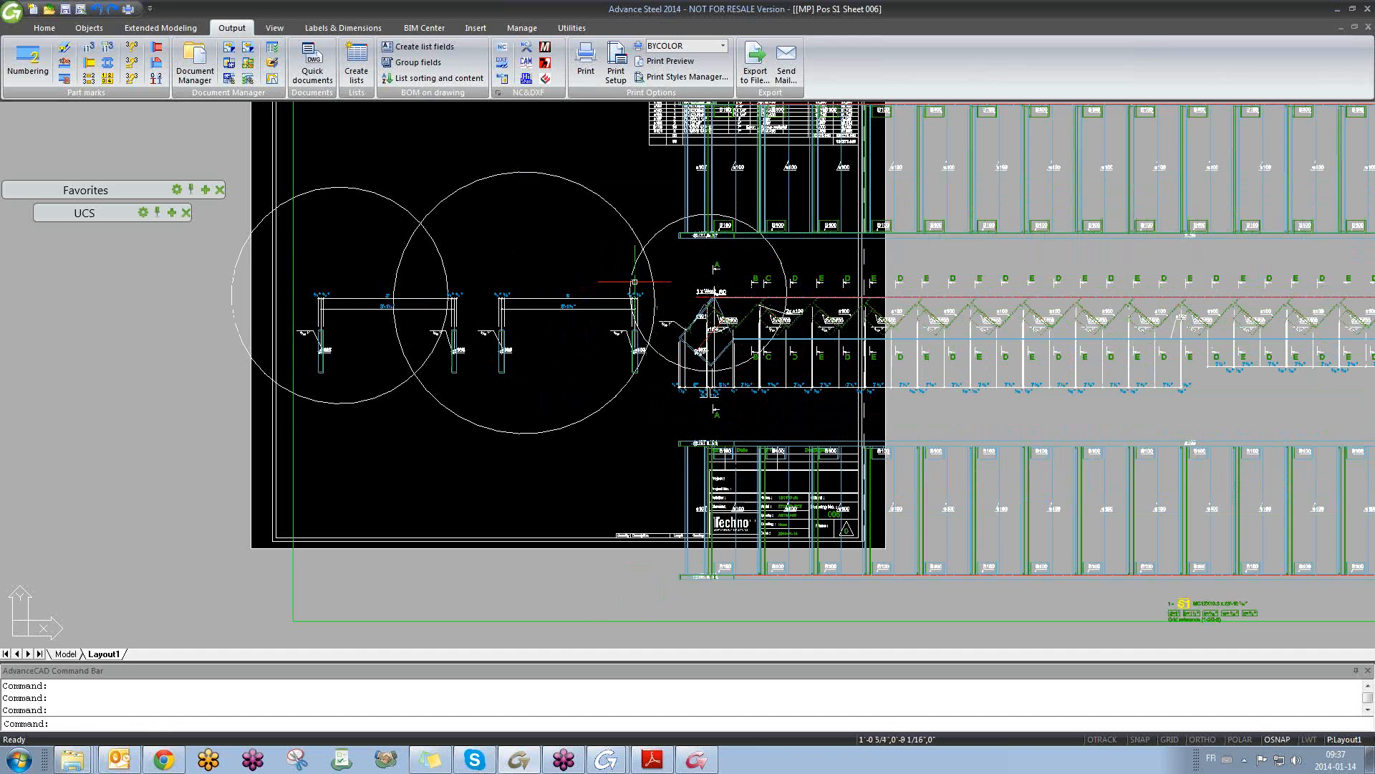
scroll(663, 247, up, 2)
click(664, 248)
click(603, 217)
click(323, 209)
click(218, 160)
key(Delete)
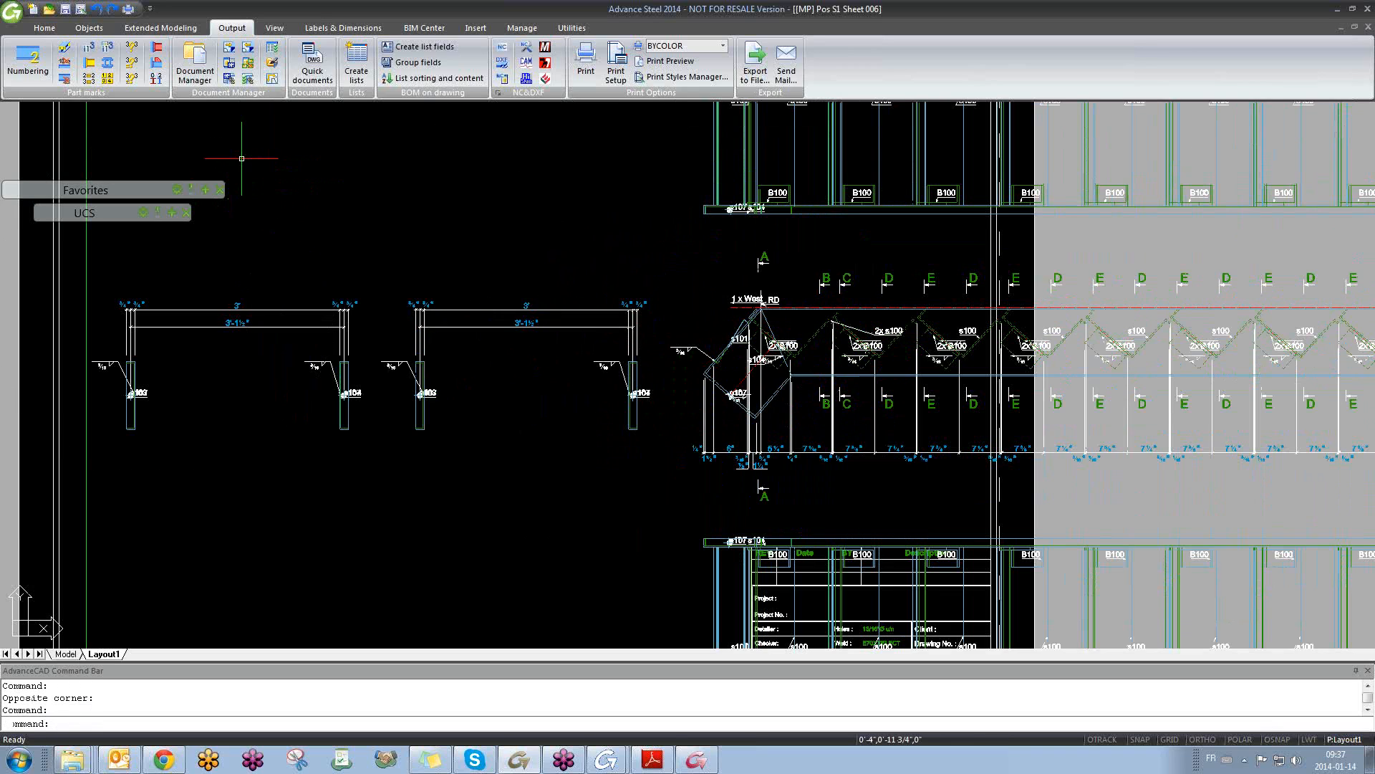
- Examine the part labels, weld symbols and overall view layout on Sheet 006
scroll(634, 462, up, 4)
scroll(634, 285, down, 8)
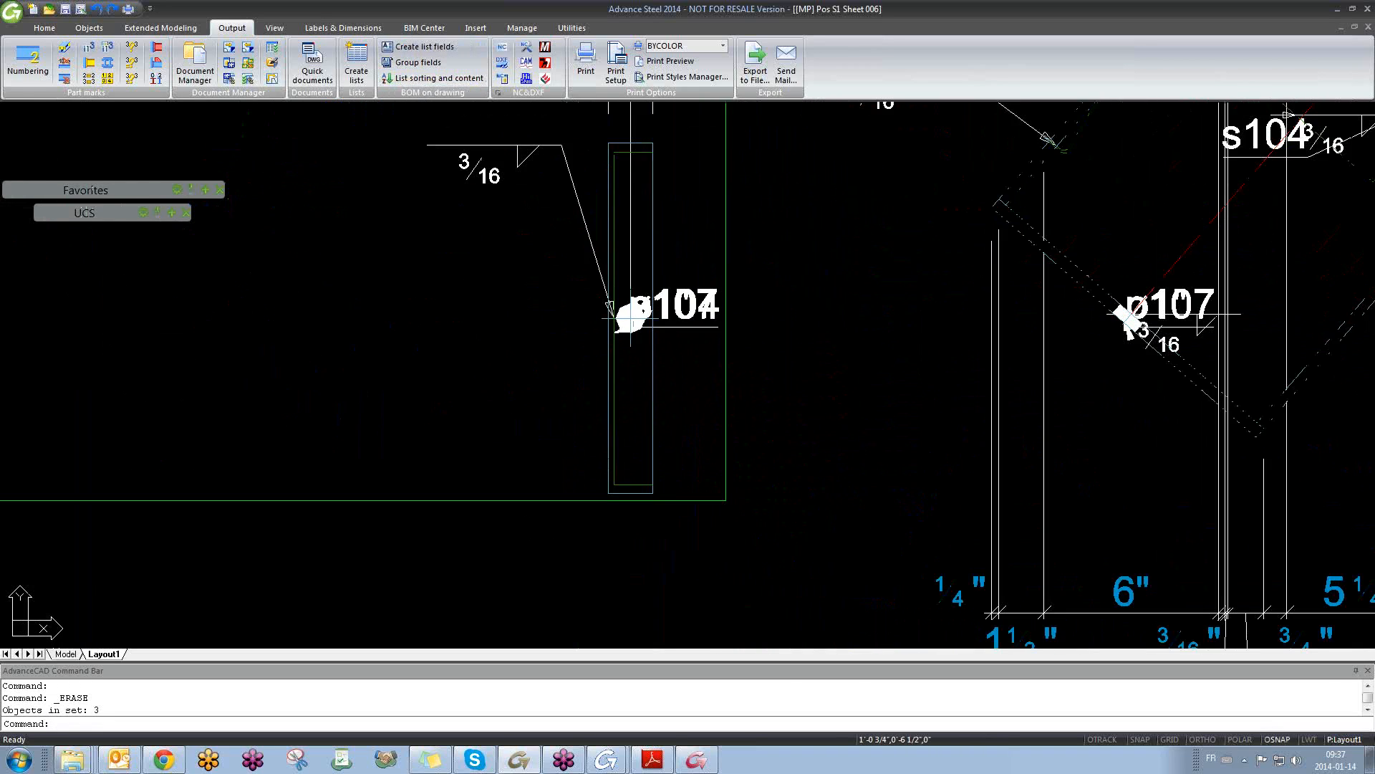
scroll(616, 346, down, 4)
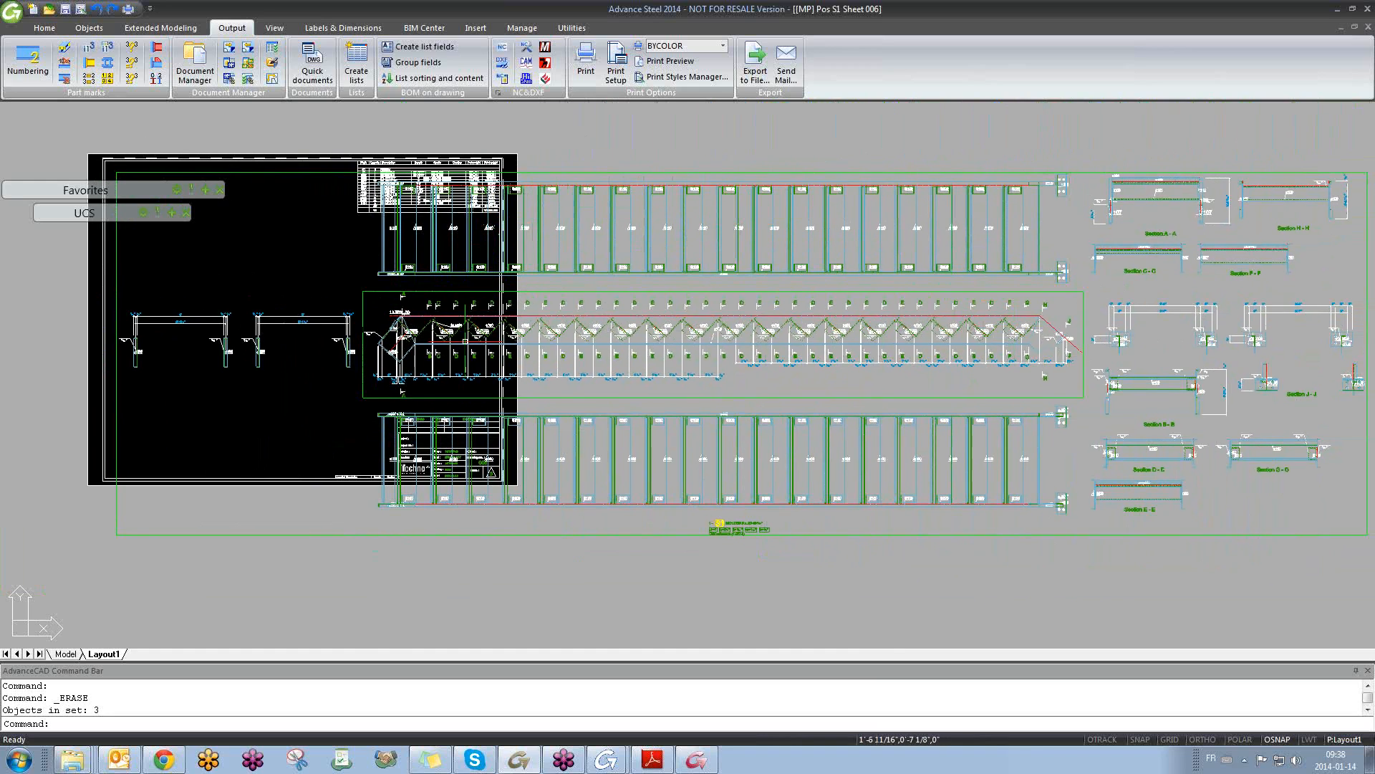
scroll(468, 340, up, 2)
scroll(471, 339, down, 3)
scroll(475, 332, up, 2)
scroll(478, 332, up, 2)
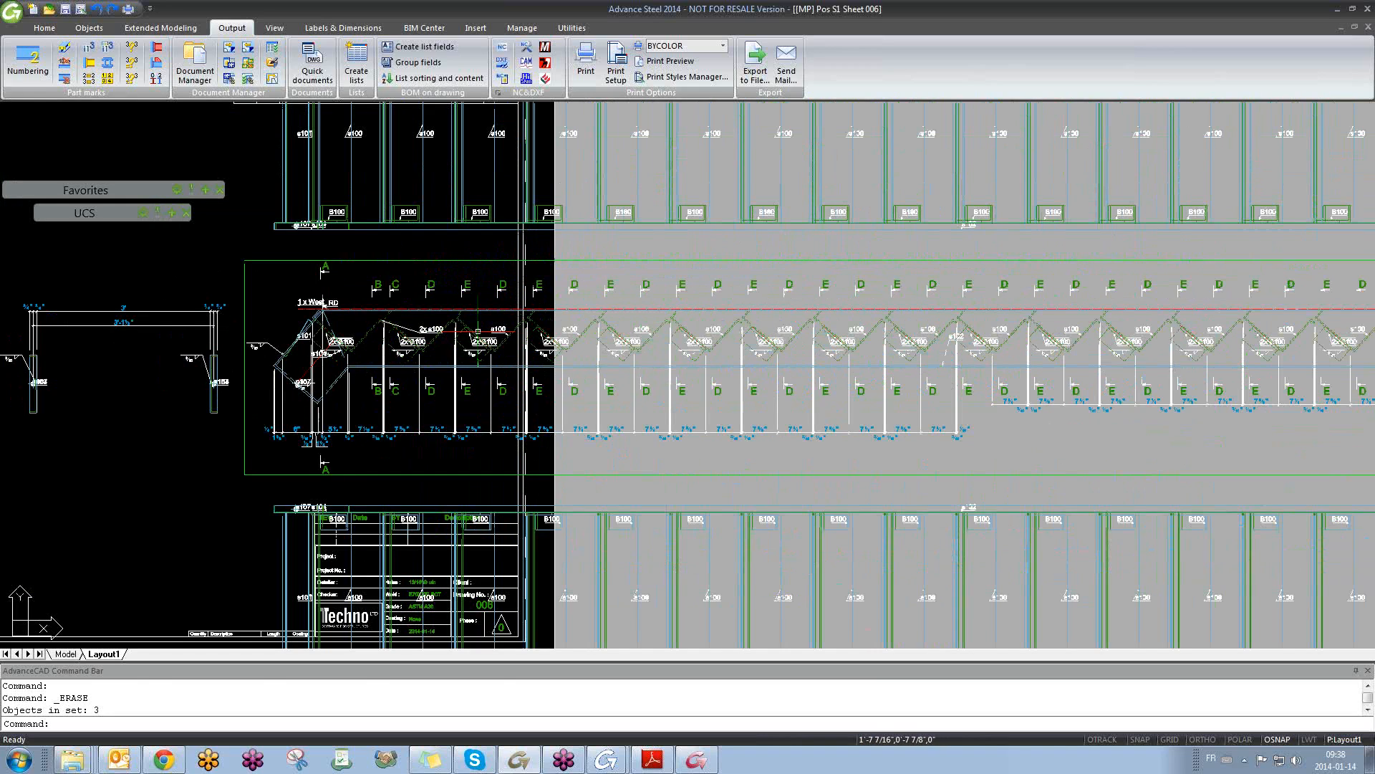
- Examine the stair stringer, treads and support angles in the training 6 janvier model
key(ctrl+Tab)
key(Escape)
scroll(494, 313, up, 2)
scroll(458, 308, up, 6)
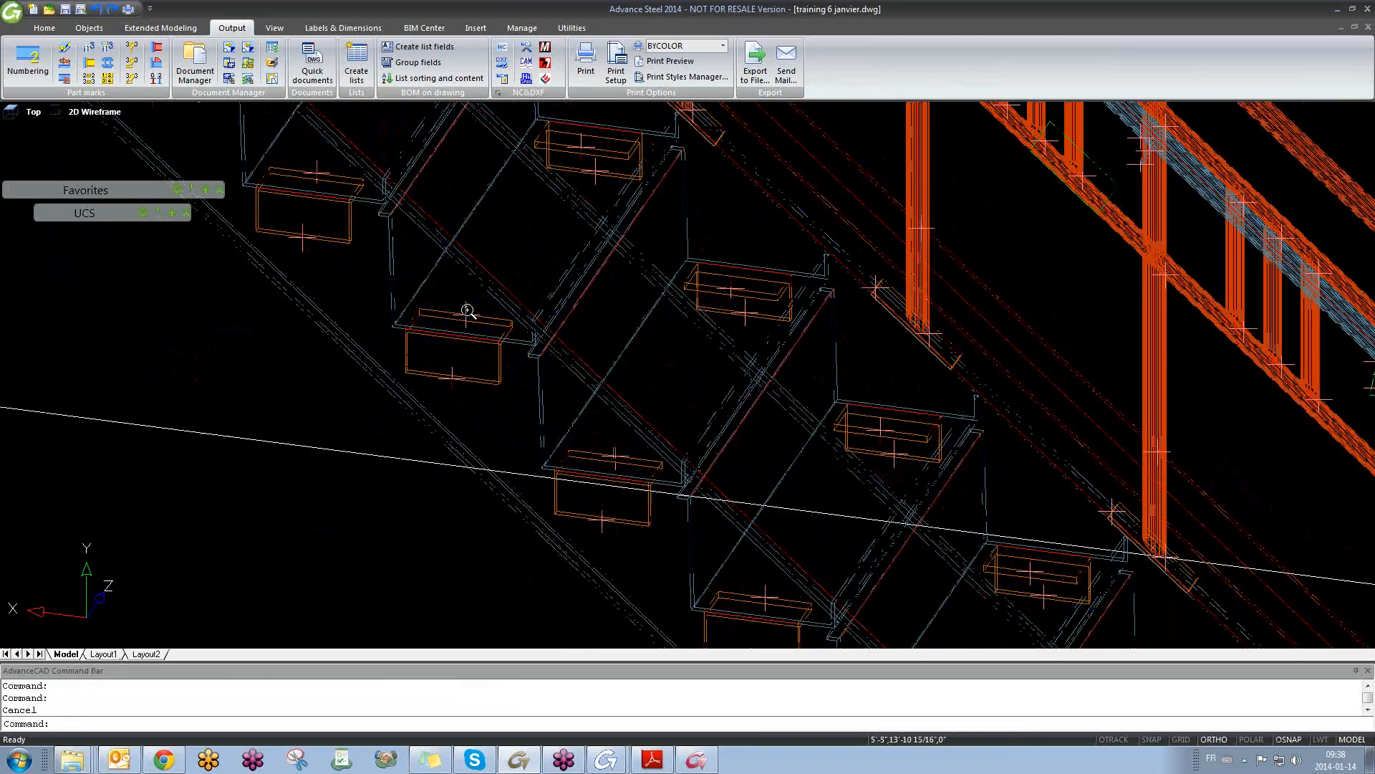
key(Escape)
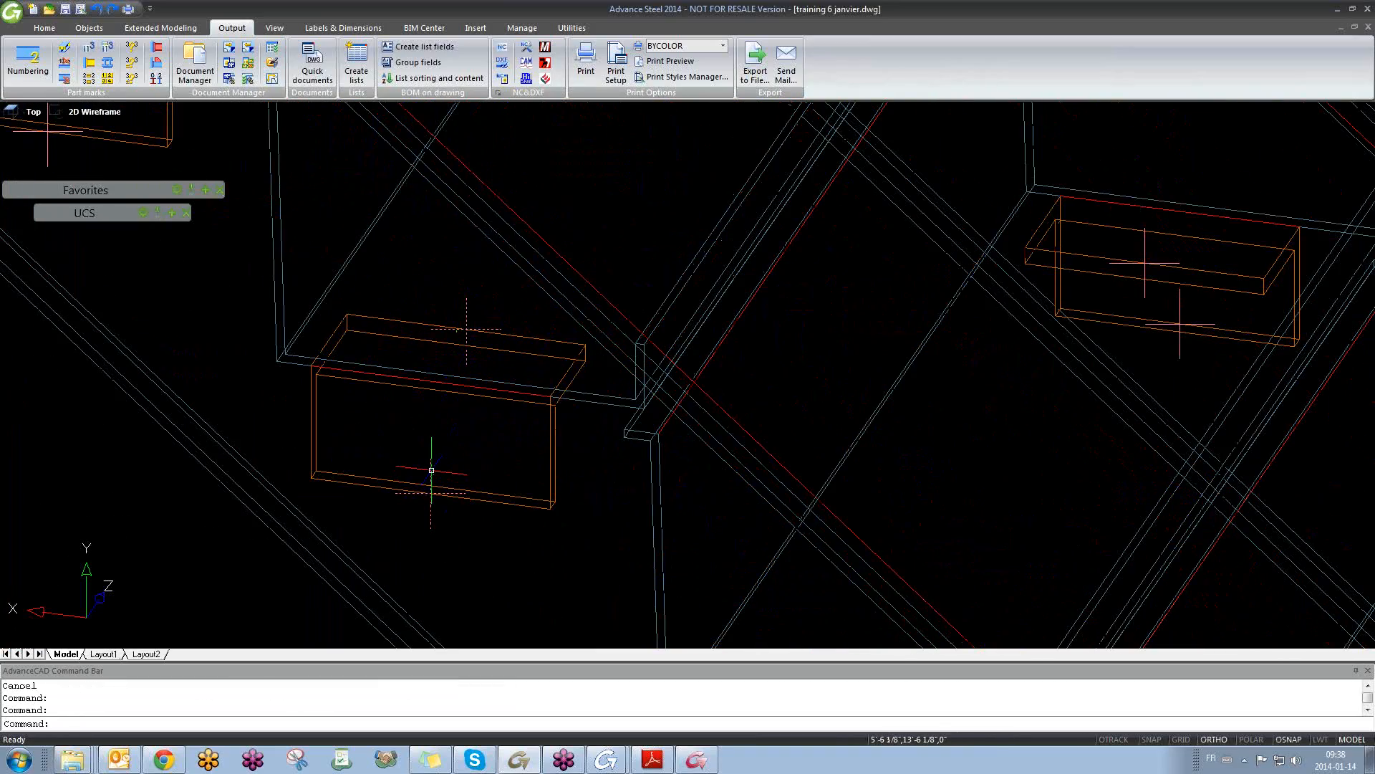
scroll(422, 469, down, 5)
scroll(407, 461, up, 2)
scroll(408, 461, up, 2)
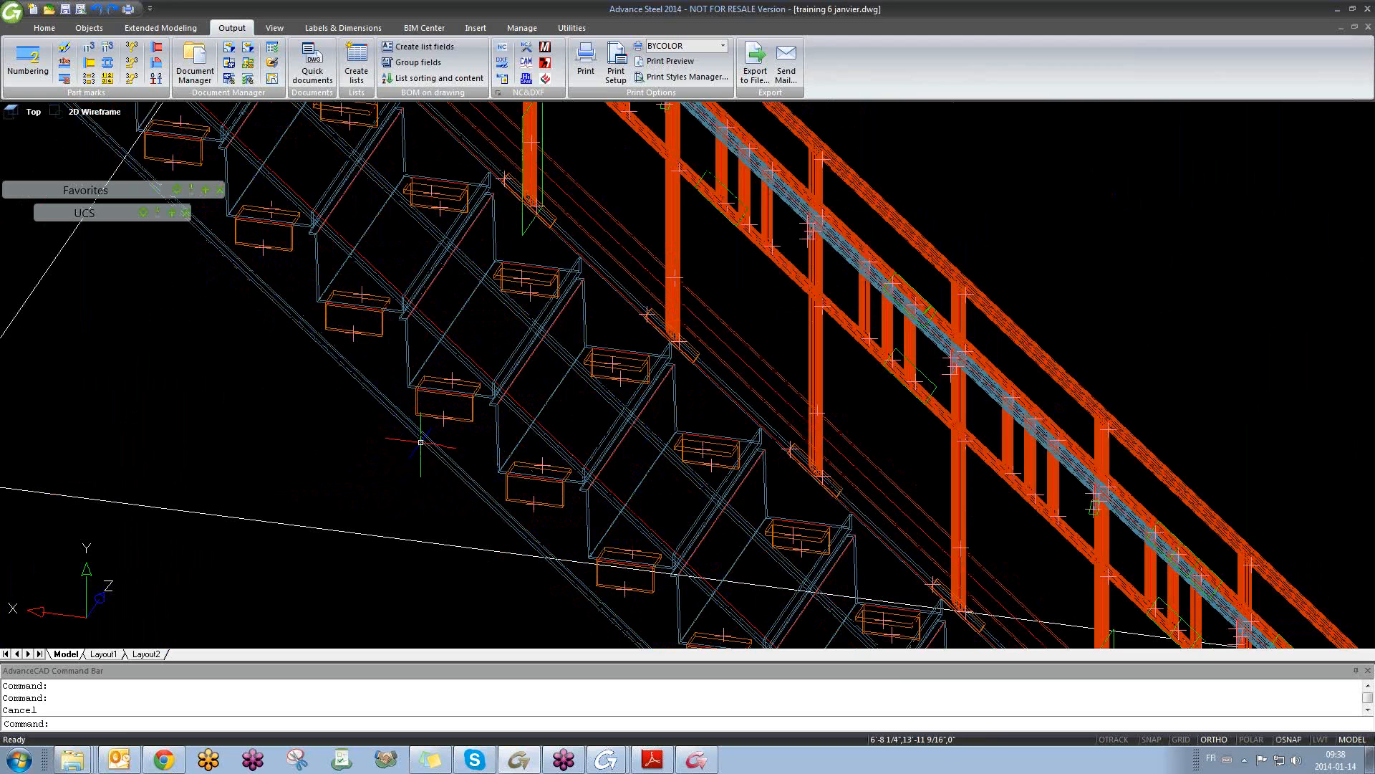
scroll(420, 442, down, 3)
click(411, 431)
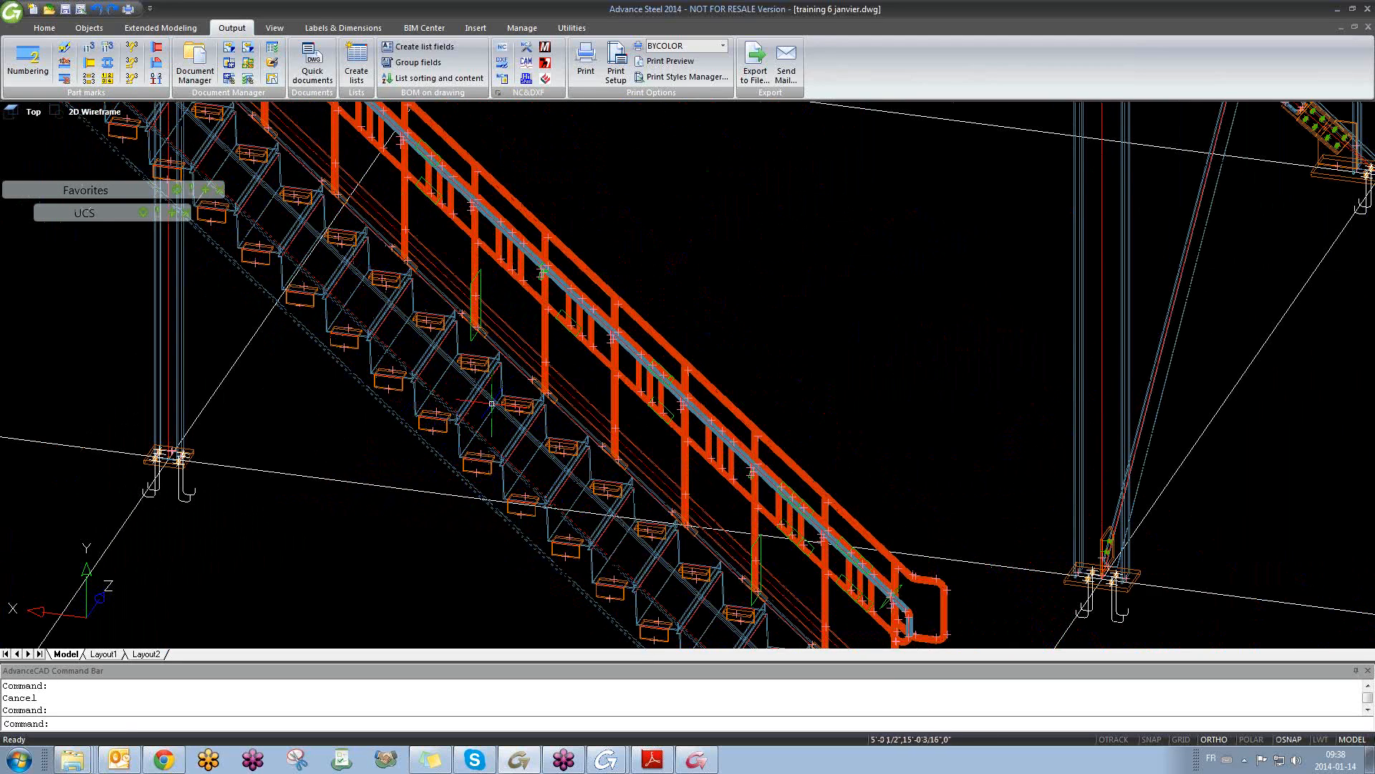
- Return to Sheet 006 and examine how the stair views, cut markers and section views extend past the sheet
key(ctrl+Tab)
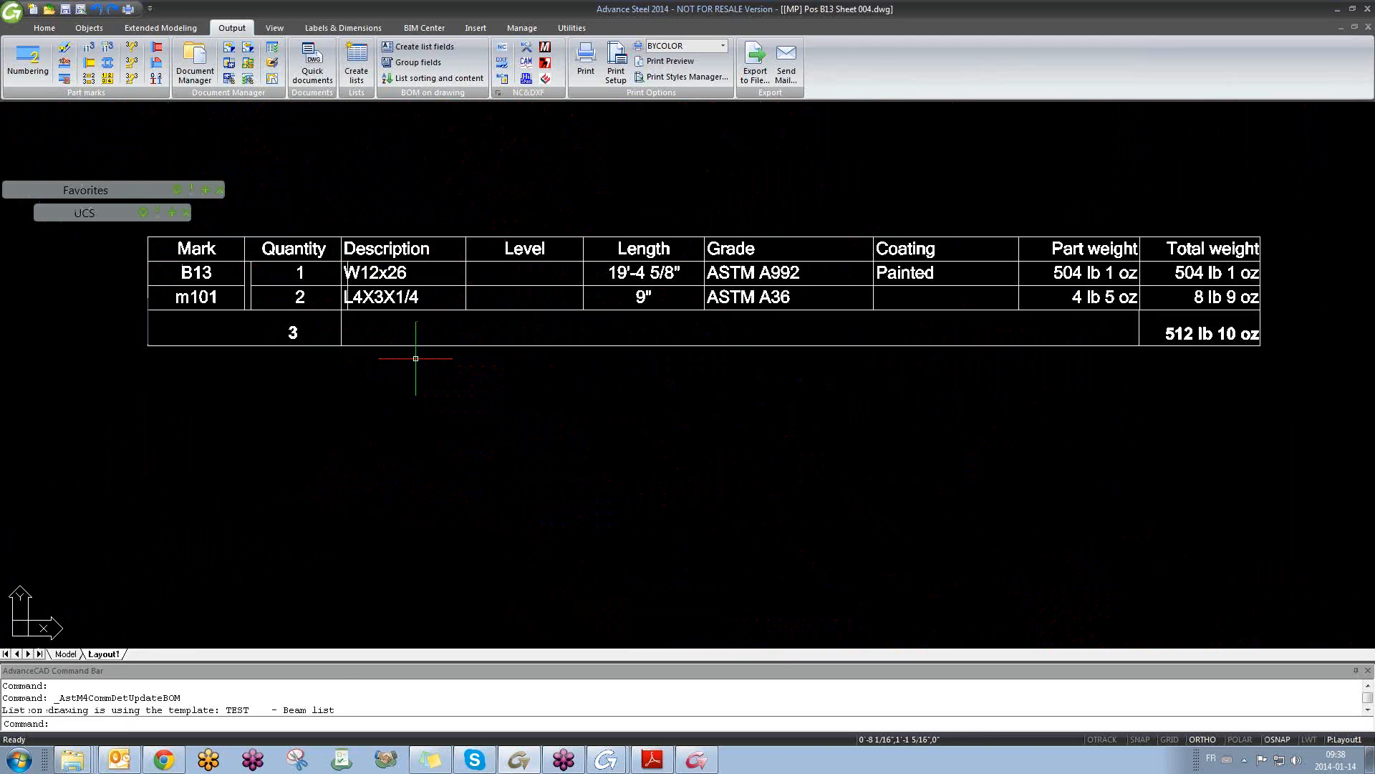
key(ctrl+Tab)
key(ctrl+Tab)
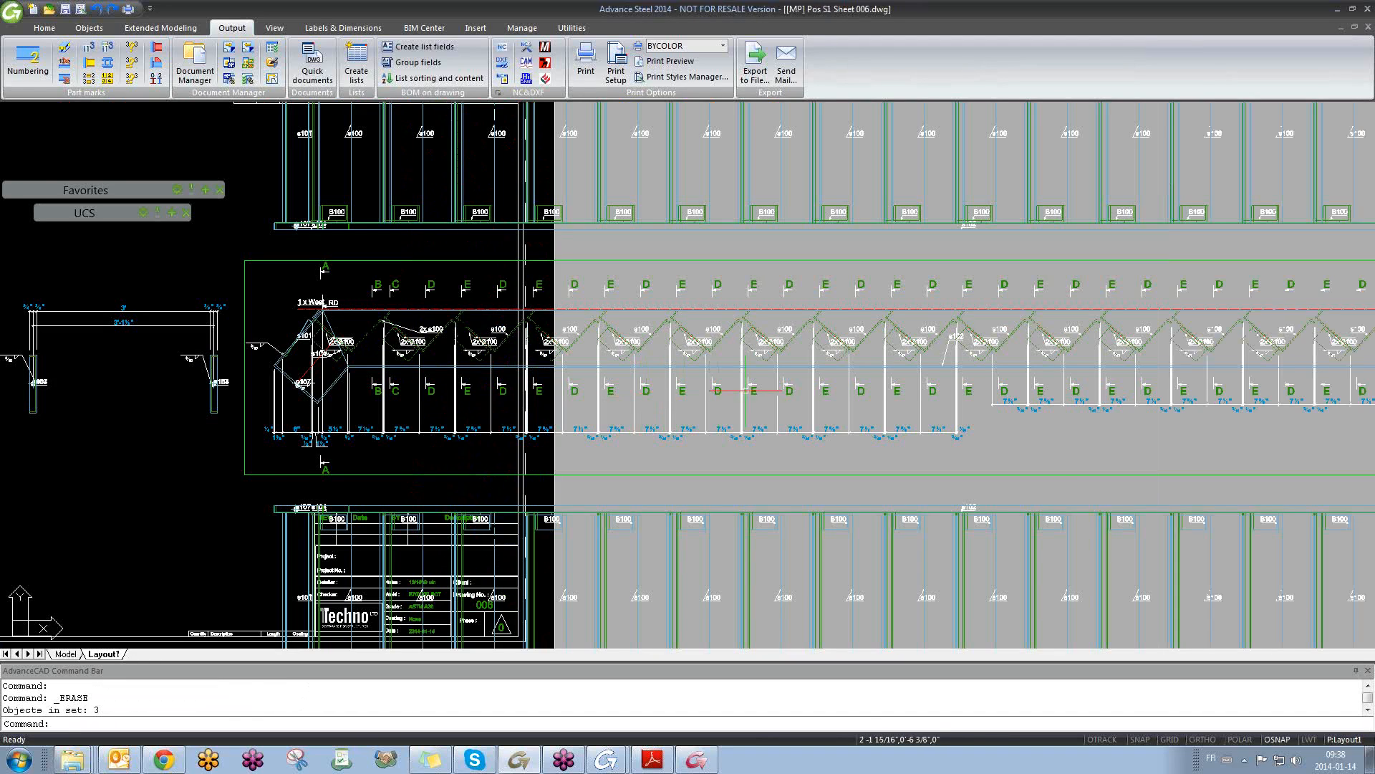
scroll(719, 391, down, 6)
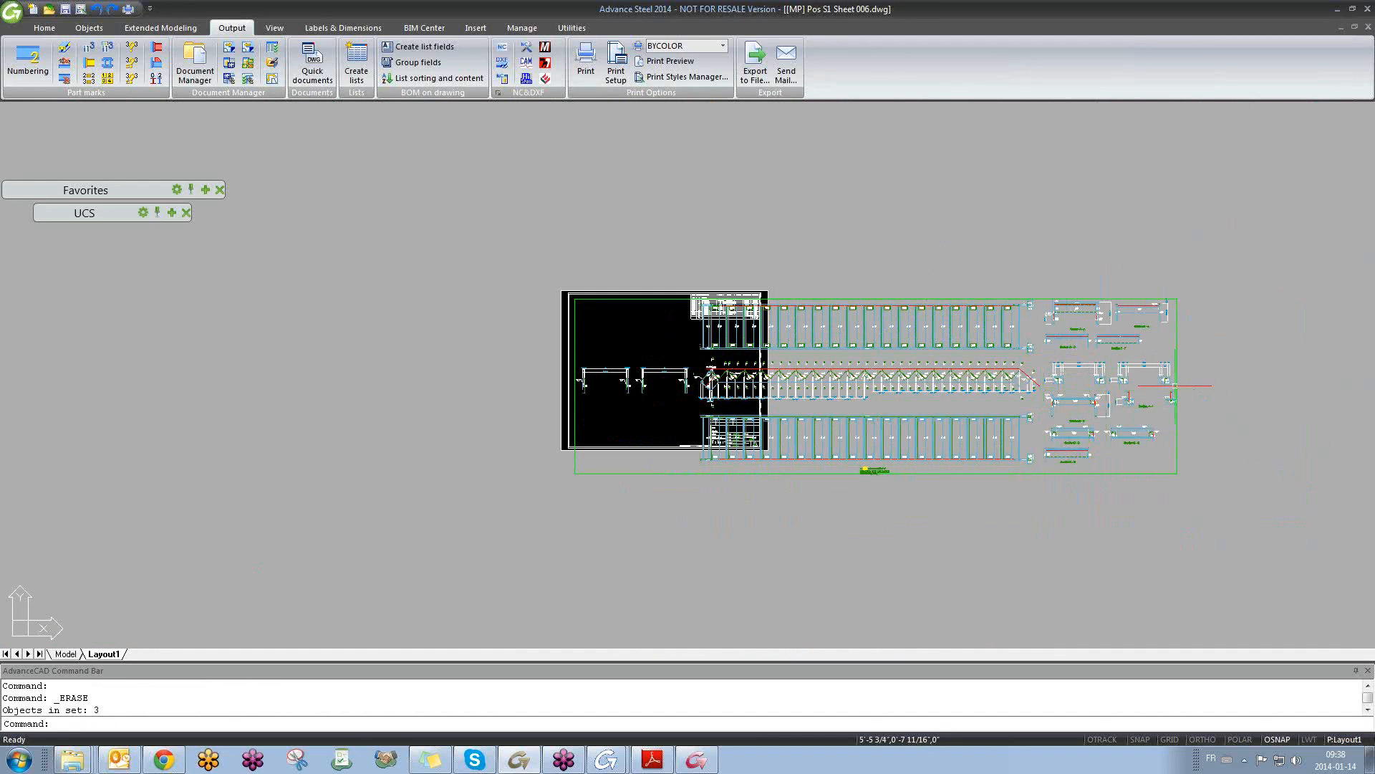
scroll(1128, 337, up, 2)
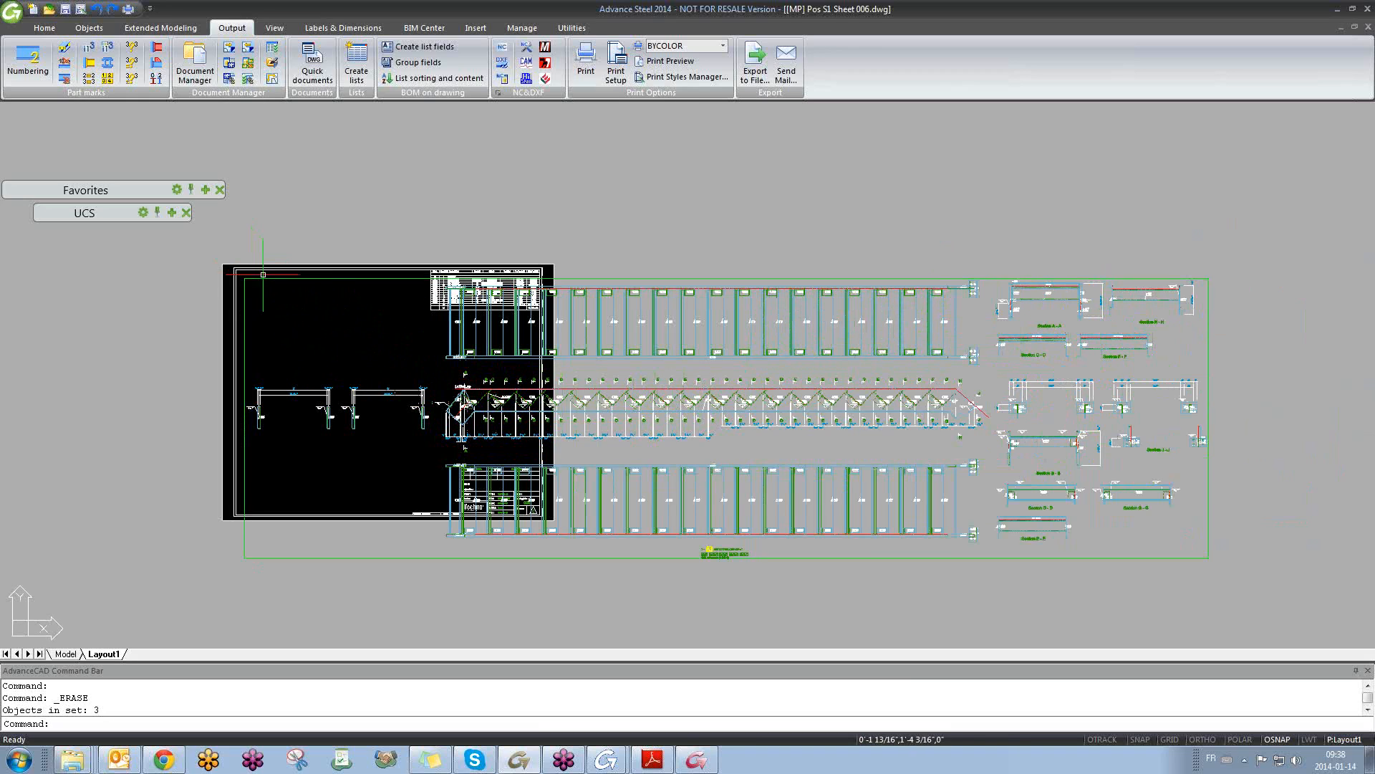
scroll(649, 382, up, 3)
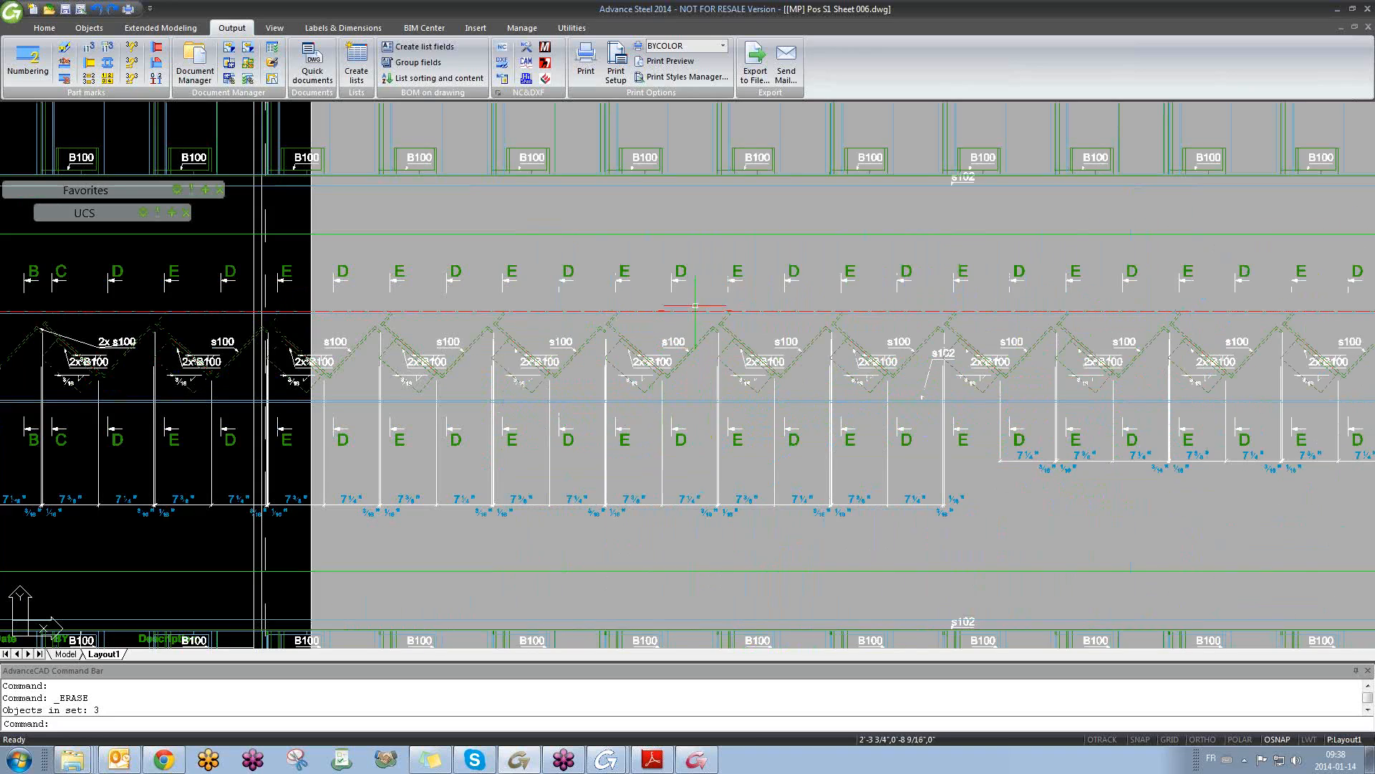
scroll(695, 308, down, 5)
scroll(1089, 485, up, 4)
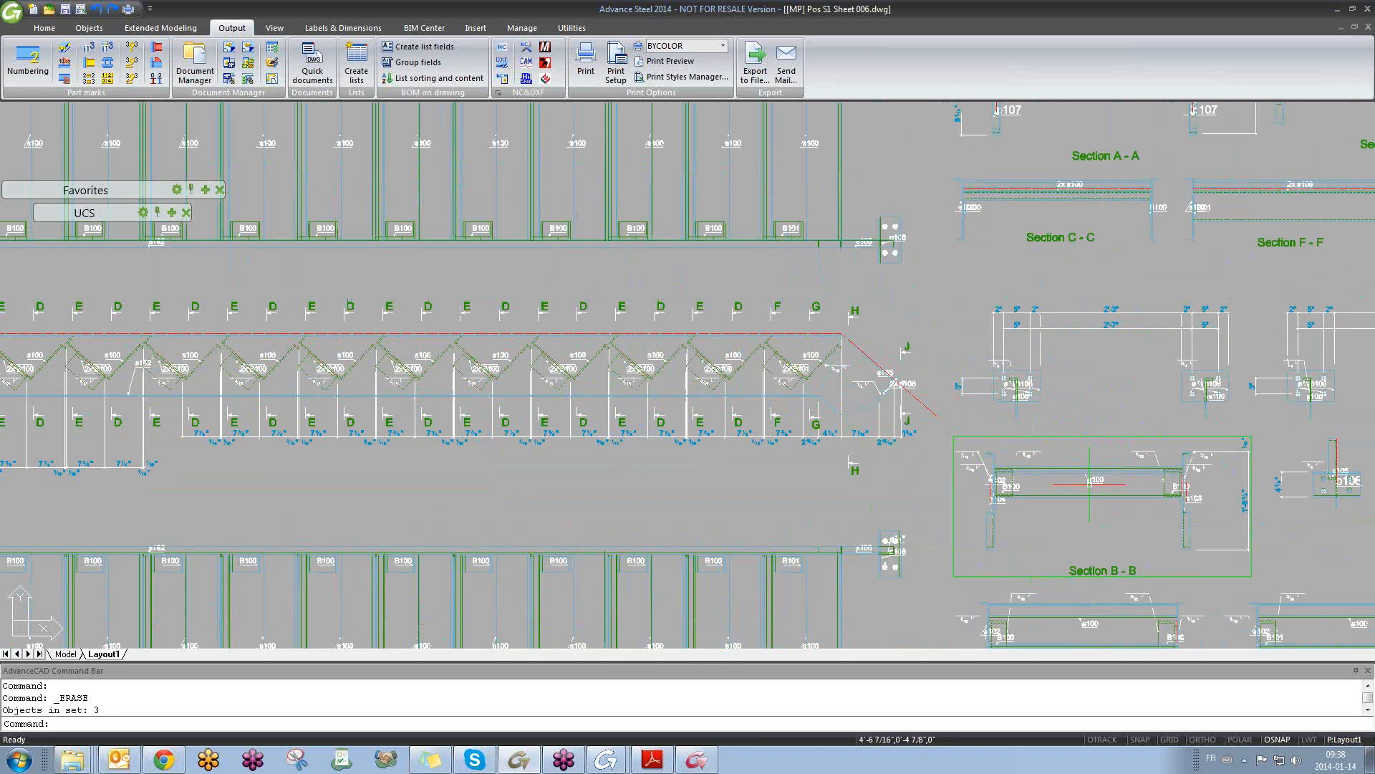
scroll(1090, 484, down, 4)
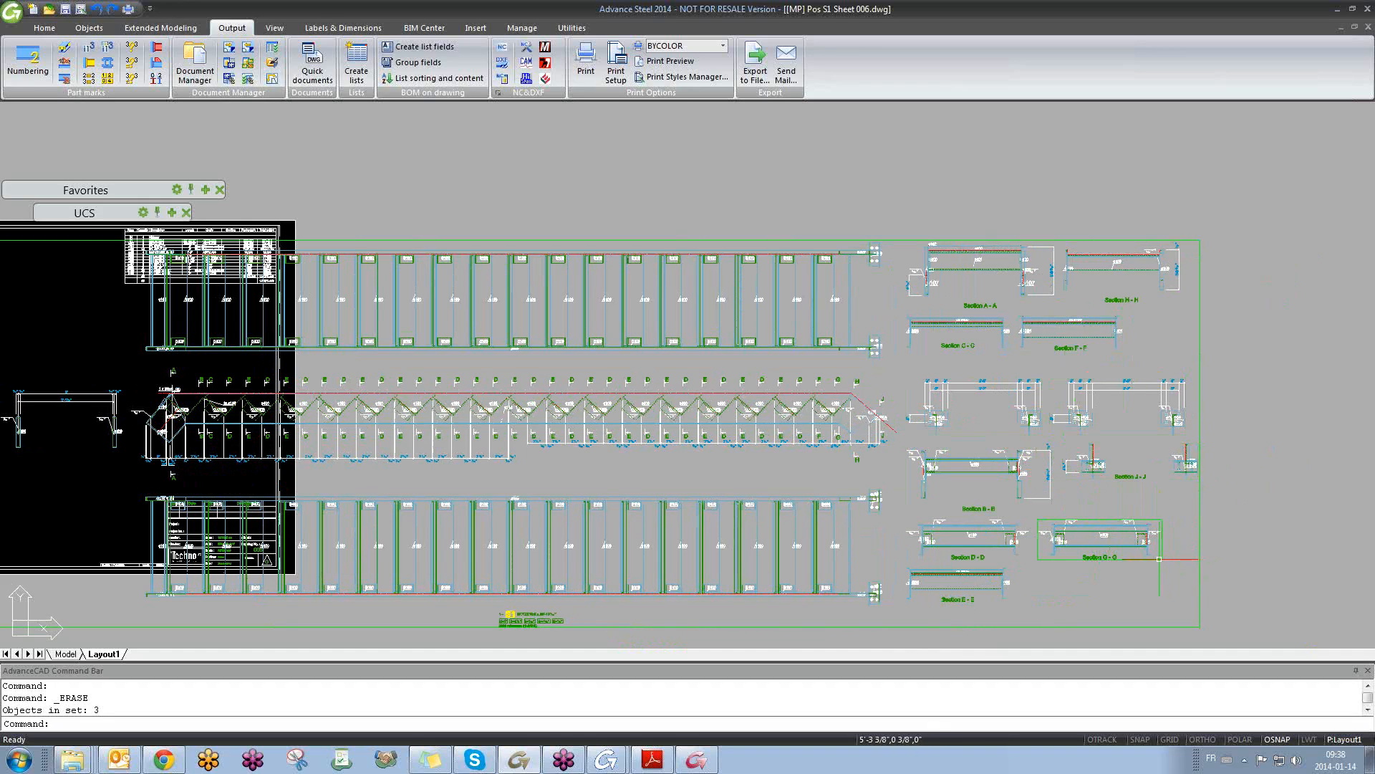
- Erase the Section G - G, Section D - D and Section E - E views from Sheet 006
click(1112, 565)
key(Delete)
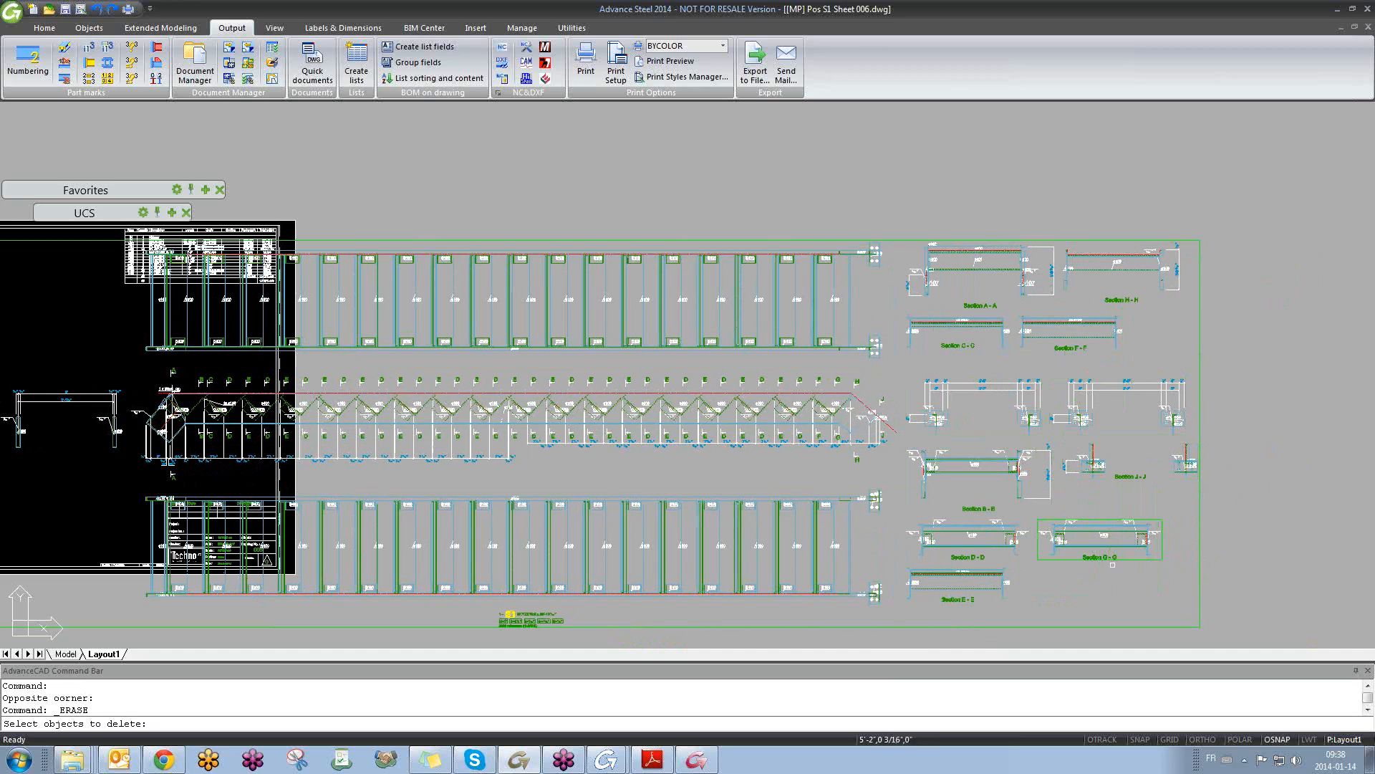
key(Escape)
click(1134, 561)
key(Delete)
click(1024, 564)
key(Delete)
click(1010, 601)
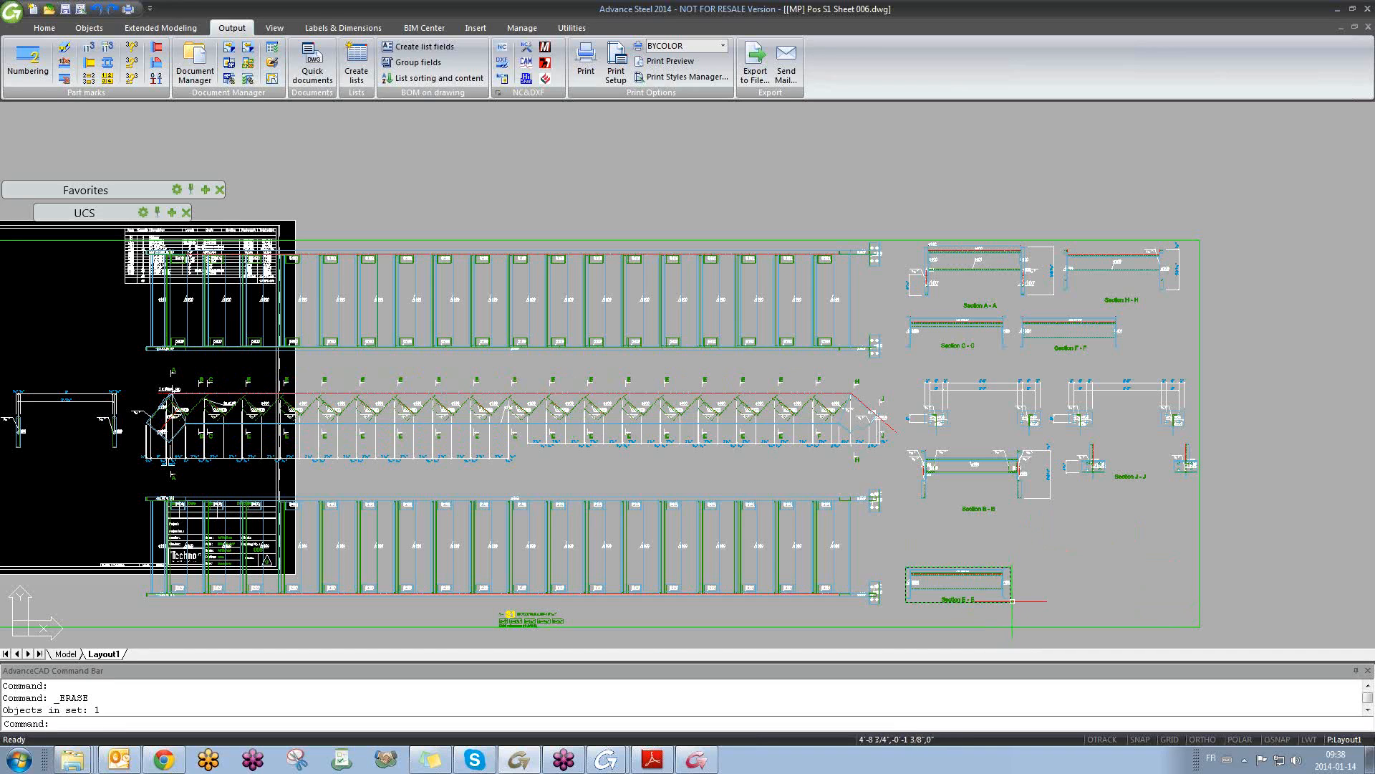
key(Delete)
- Erase Section B - B, Section J - J and the two untitled views beneath Section C - C and Section F - F
click(1036, 513)
key(Delete)
click(1095, 479)
key(Delete)
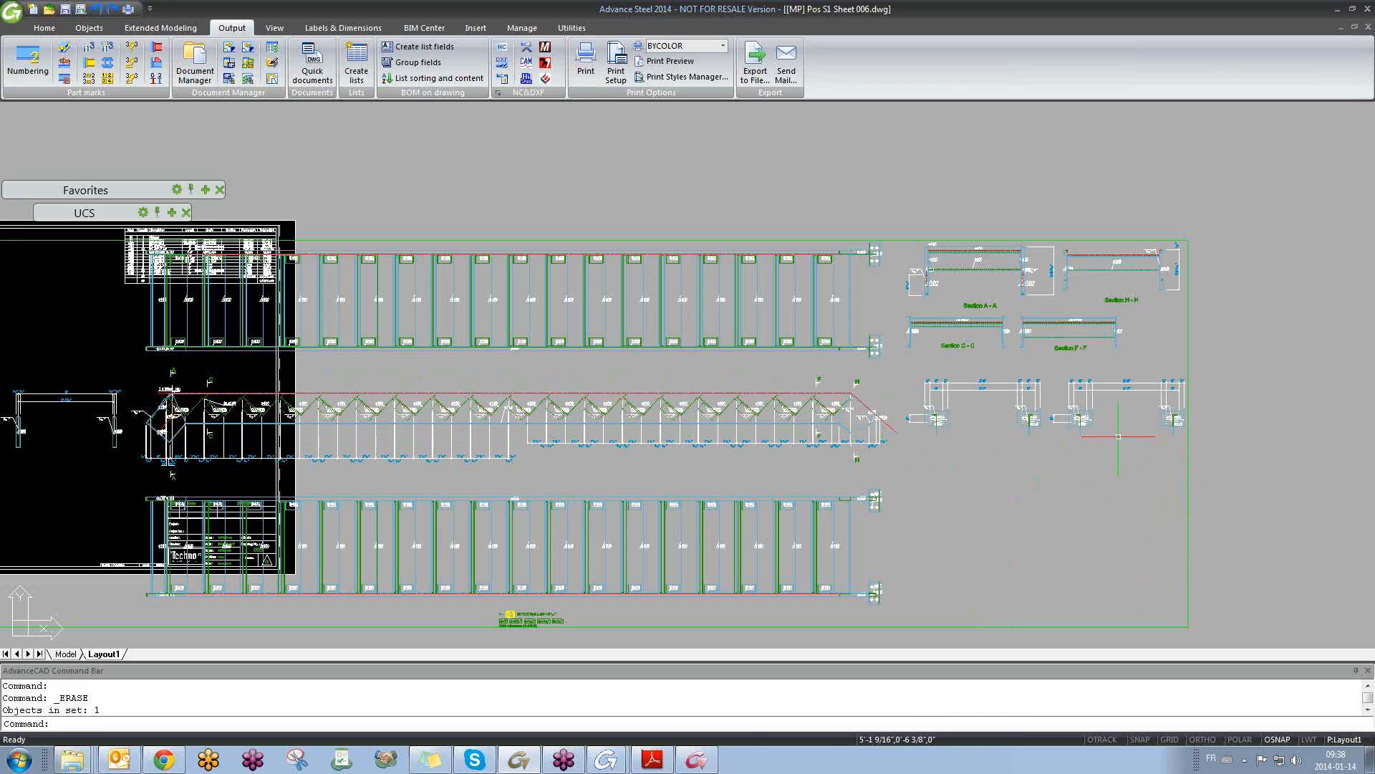
click(1044, 435)
key(Delete)
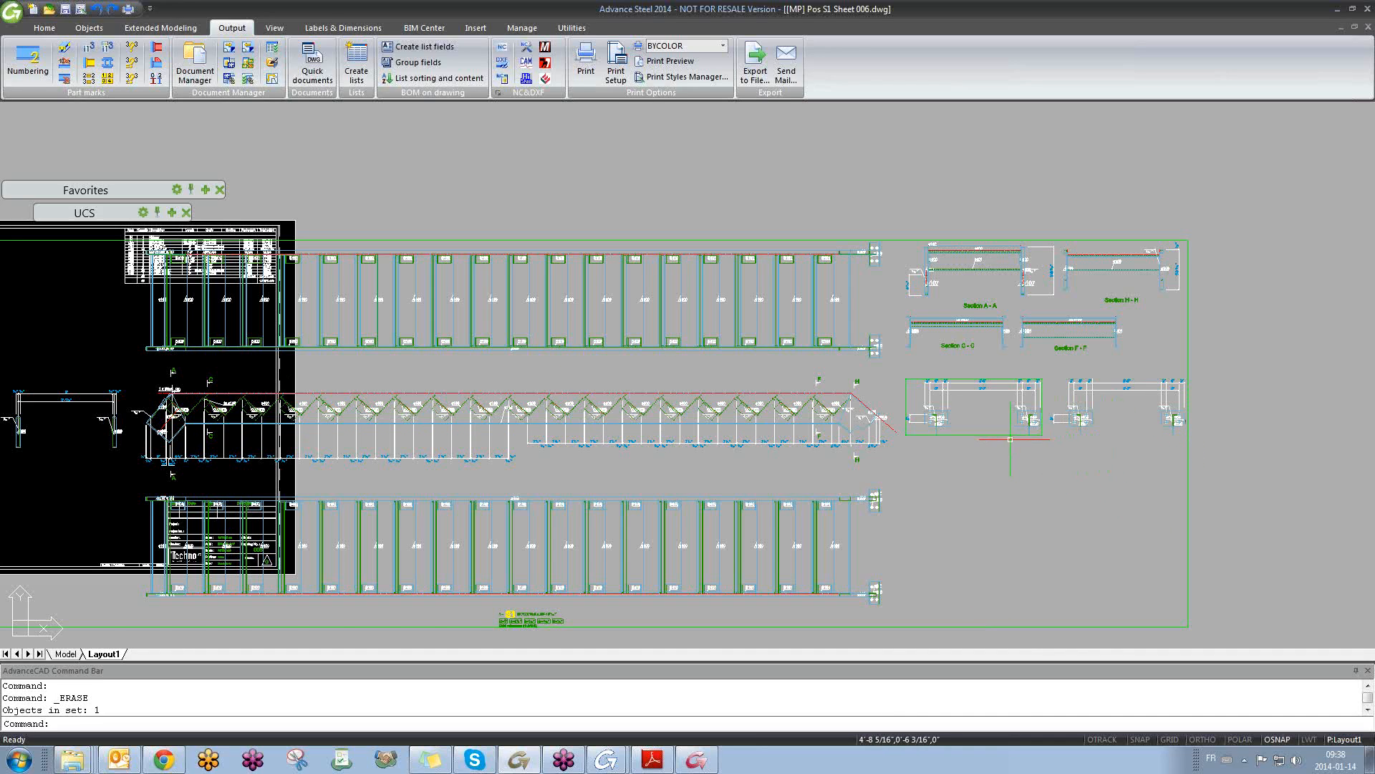
click(993, 434)
key(Delete)
- Compare the process-generated Sheet 006 with the stair layout in drawing 5
middle_drag(672, 434, 938, 441)
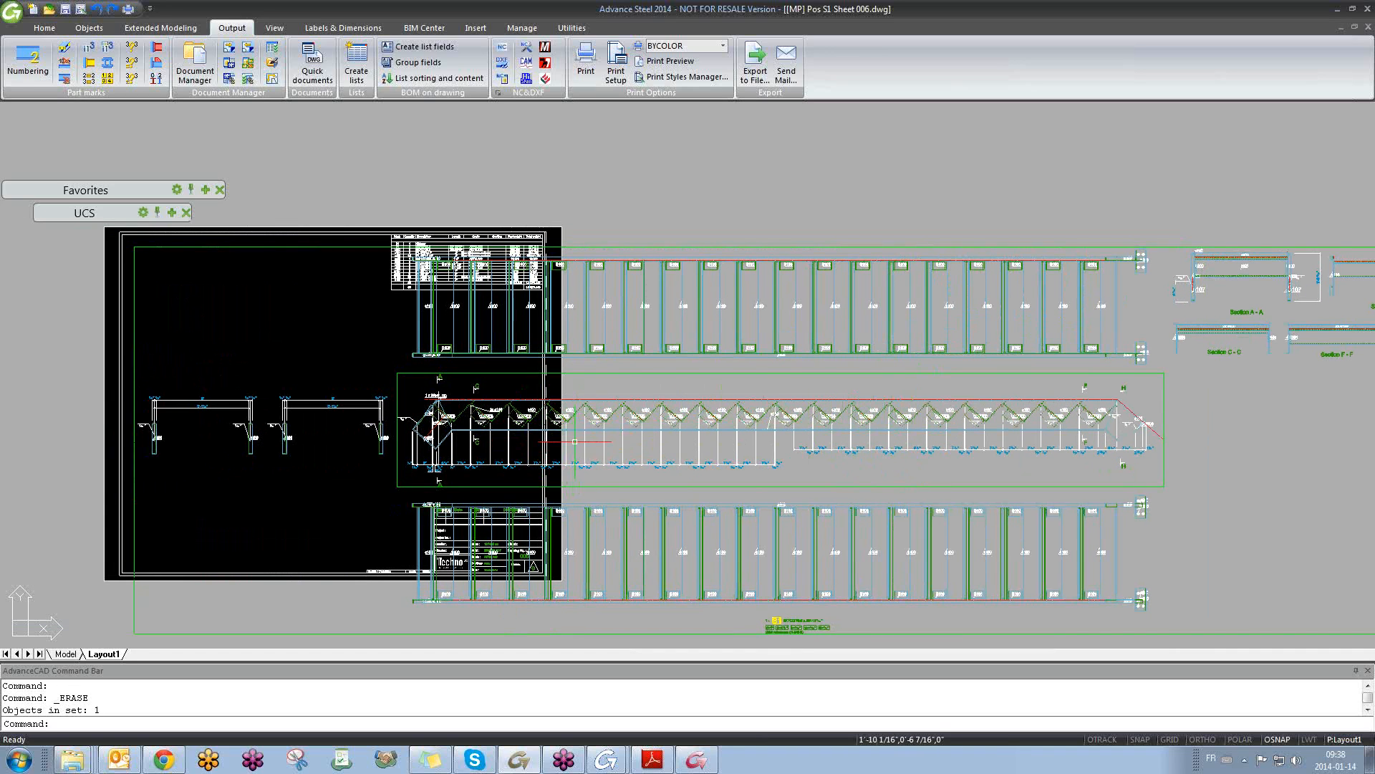
key(ctrl+Tab)
key(ctrl+Tab)
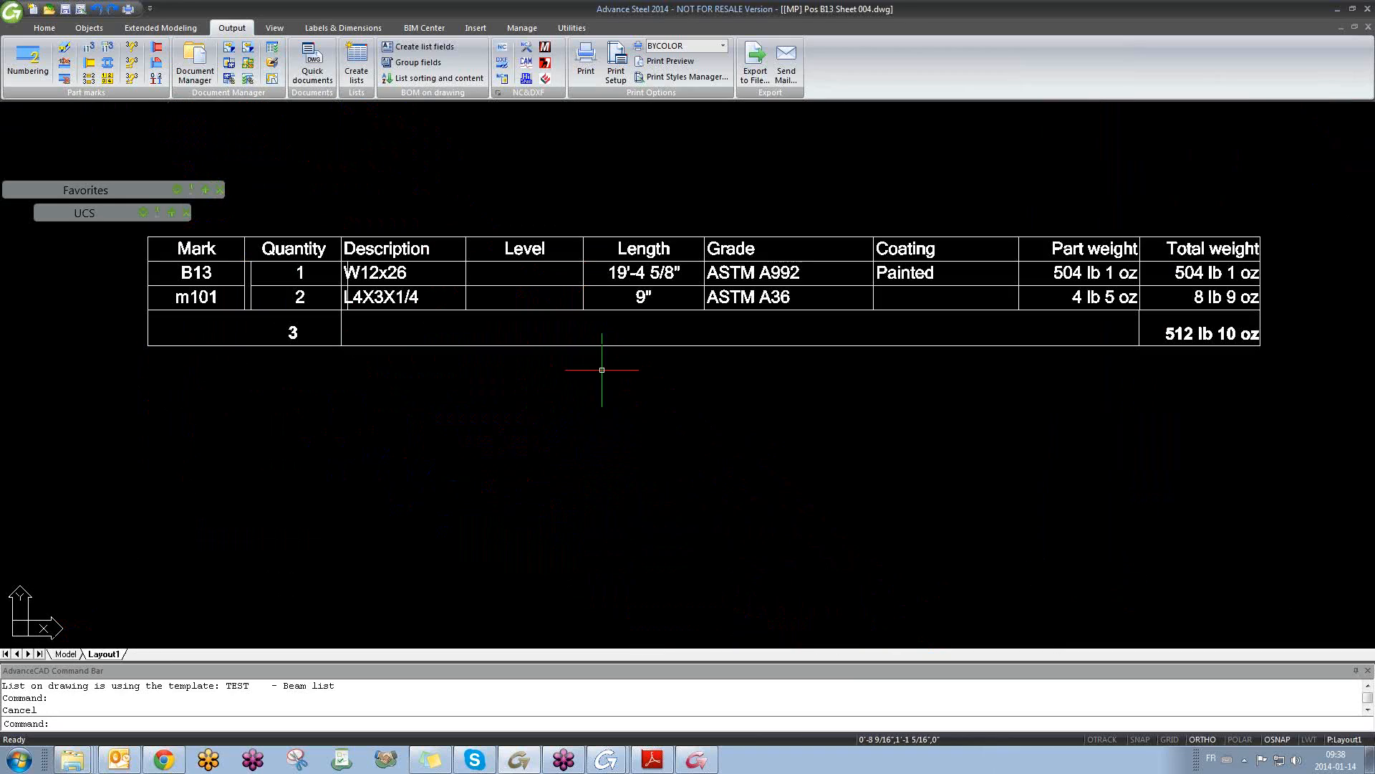
key(ctrl+Tab)
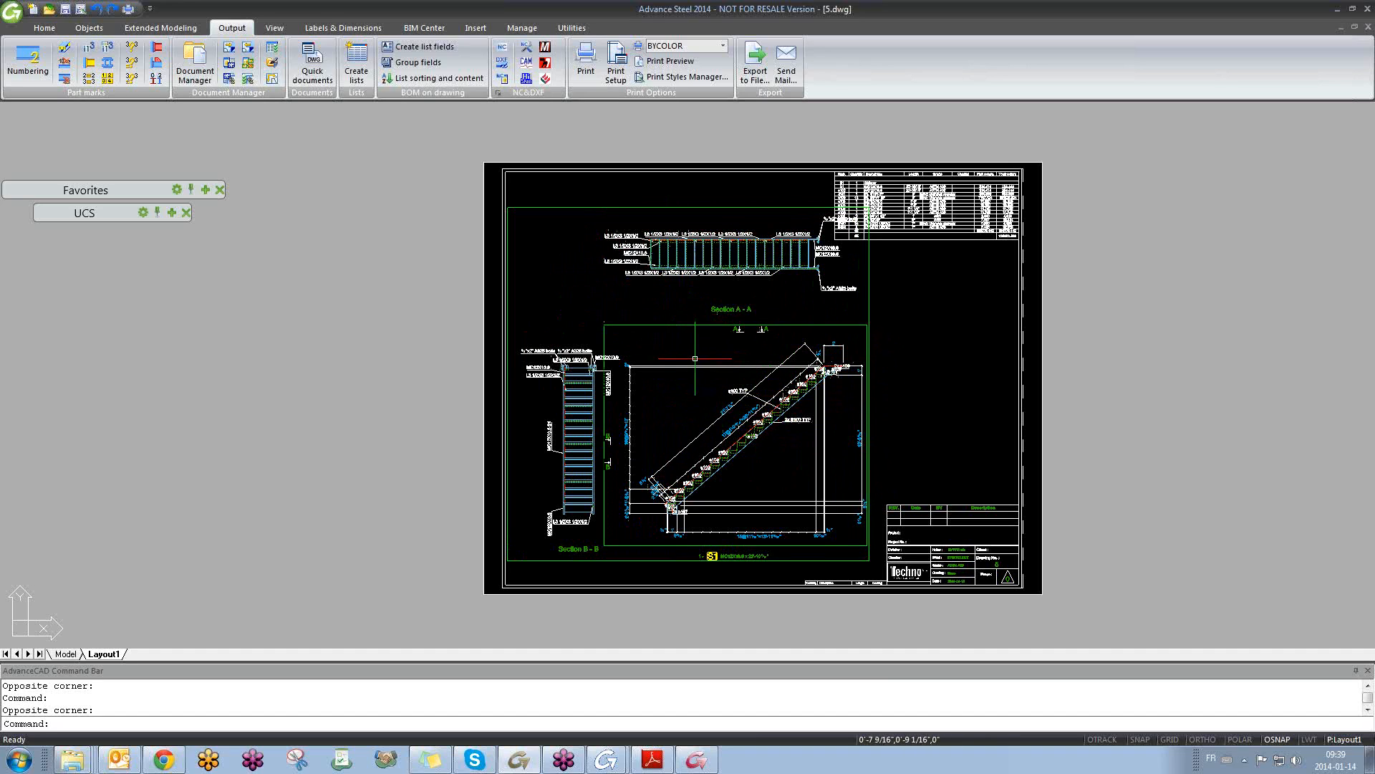
key(ctrl+Tab)
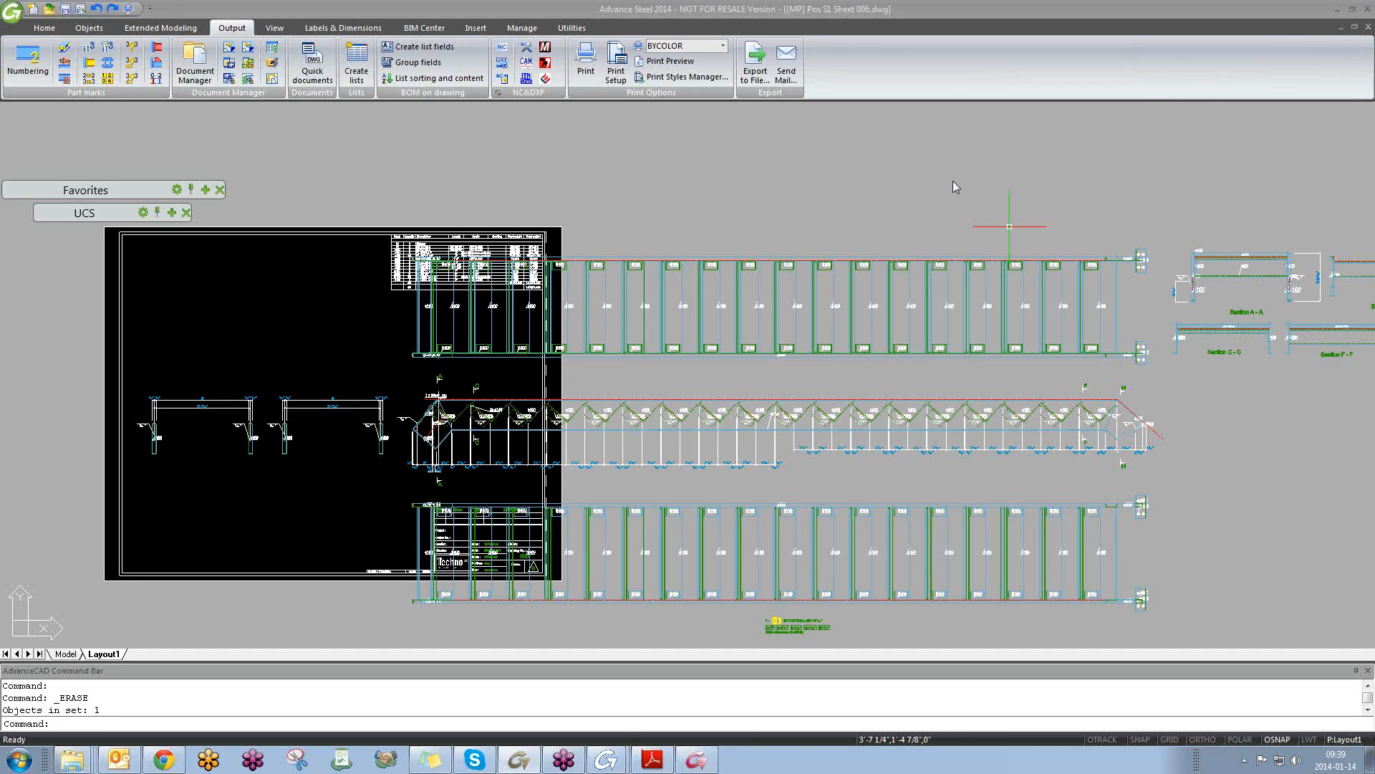
- Erase the Section F - F, Section A - A, Section C - C and Section H - H views from Sheet 006
middle_drag(947, 335, 813, 333)
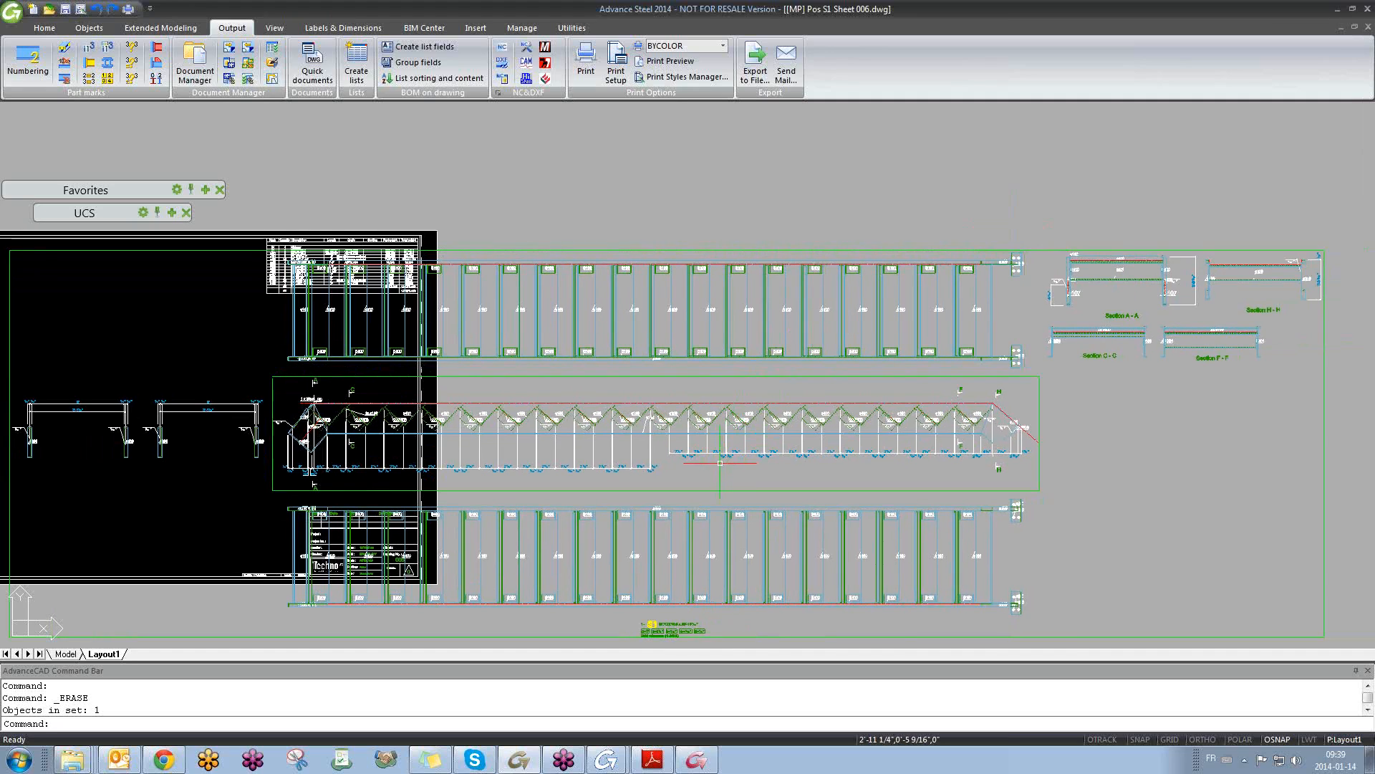
click(1164, 360)
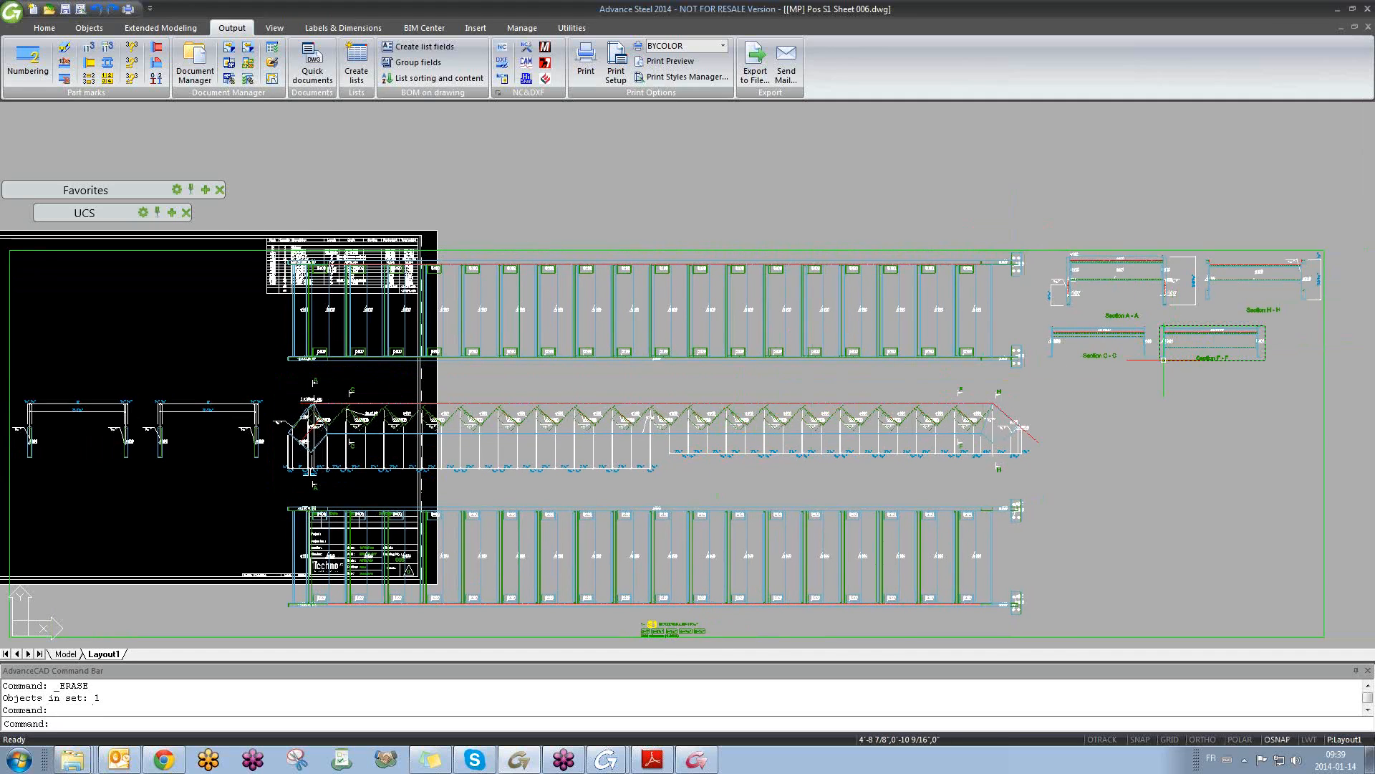
key(Delete)
click(1157, 319)
key(F3)
key(Delete)
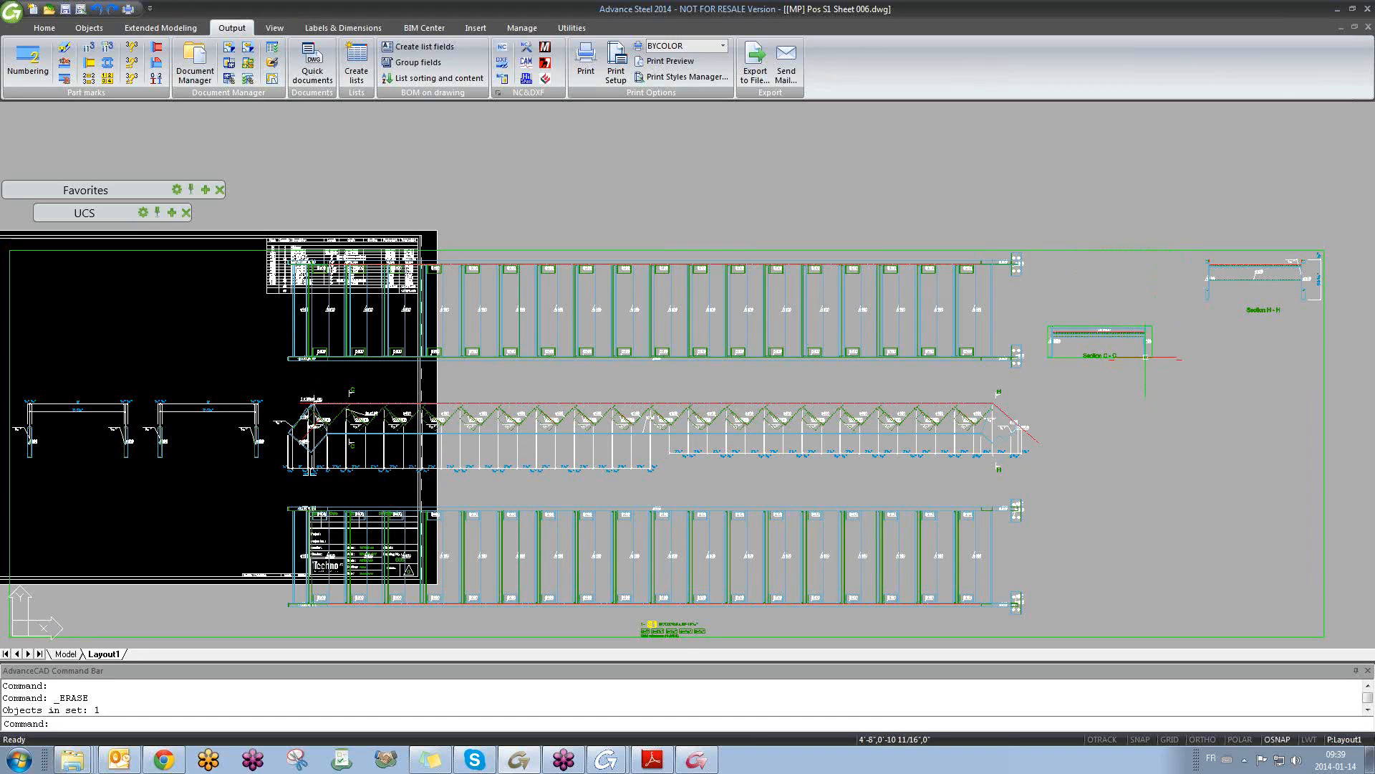
click(1144, 359)
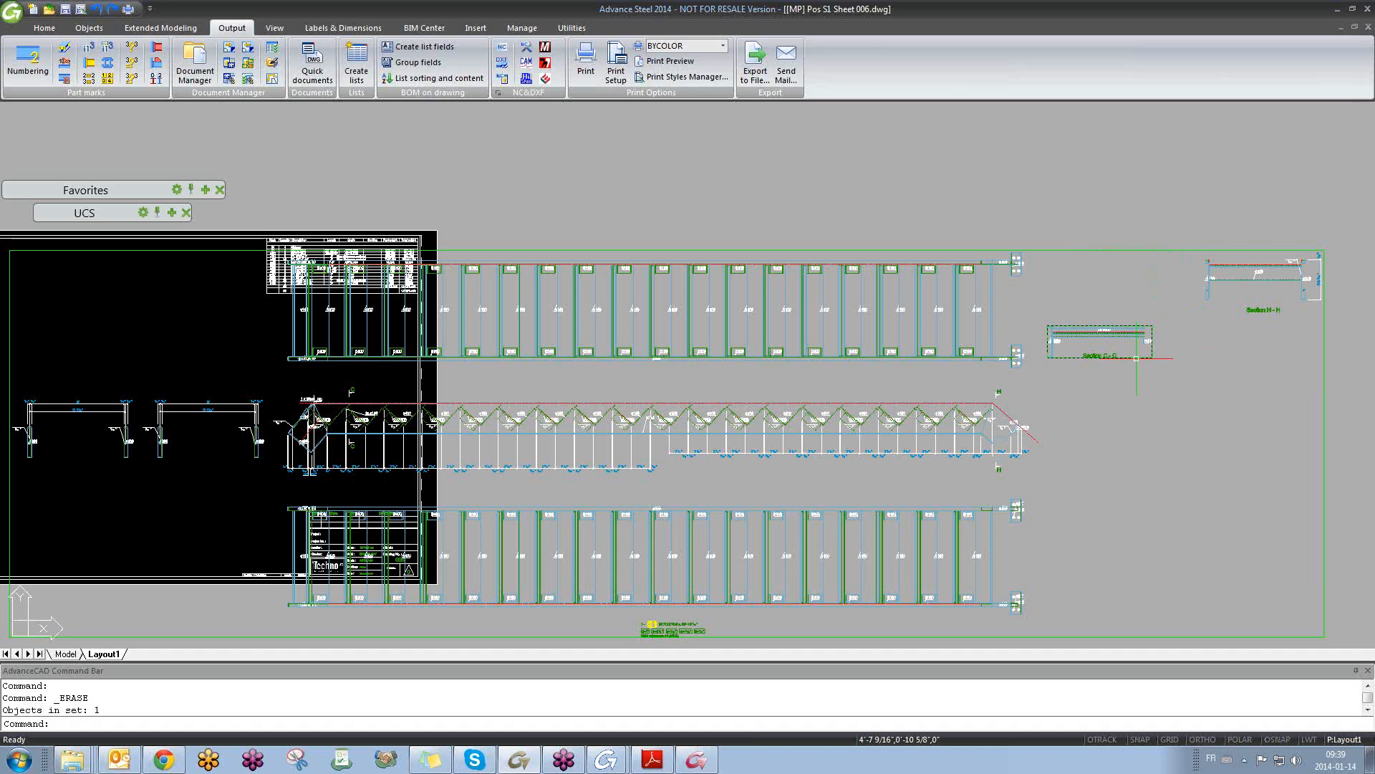
key(Delete)
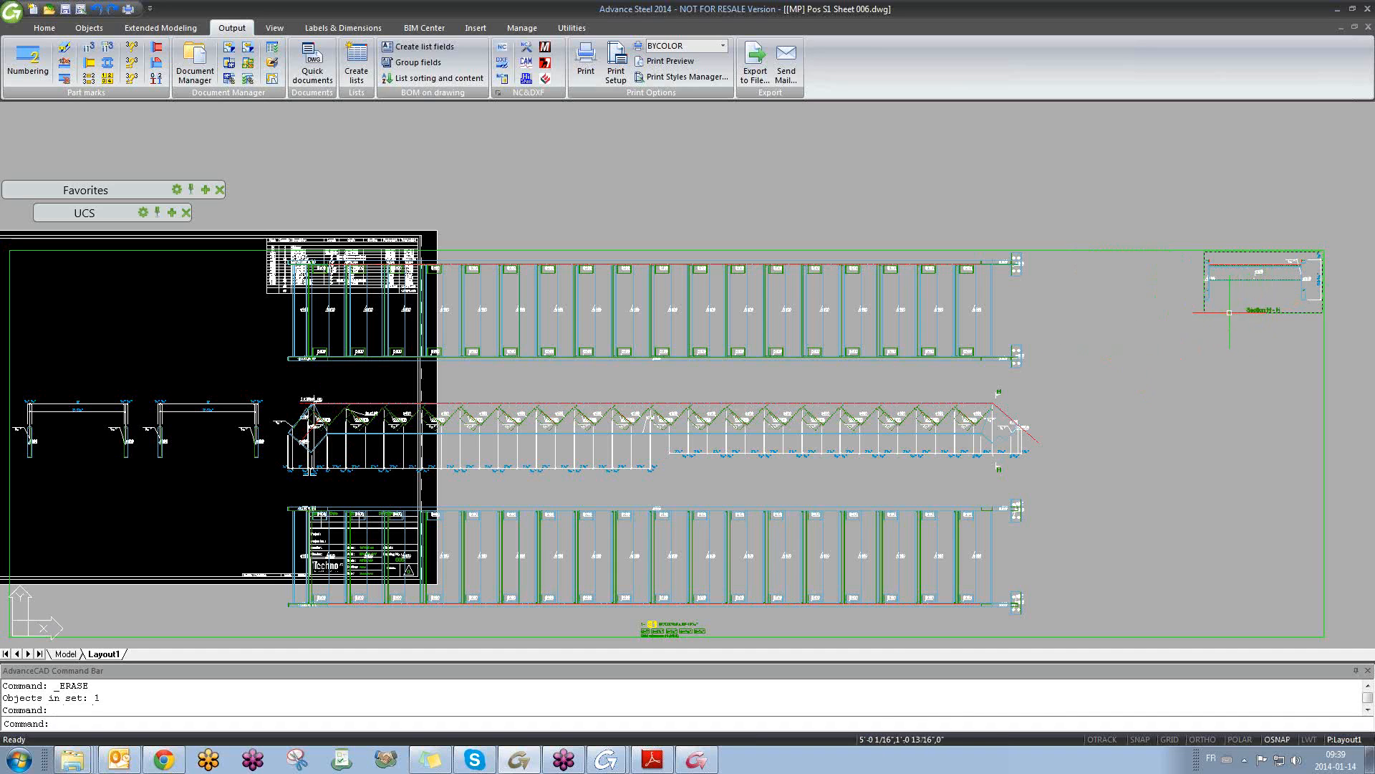
click(1221, 318)
key(Delete)
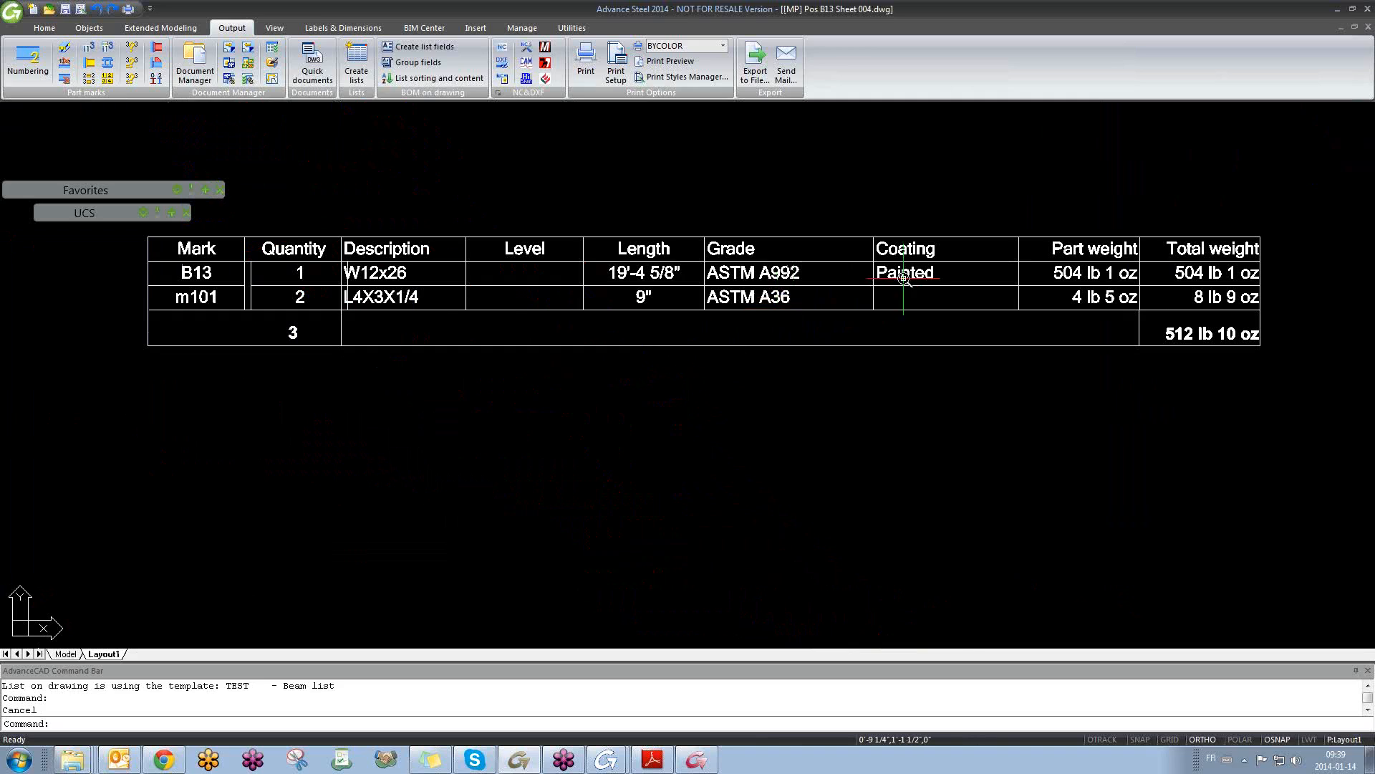
- Close the Pos B13 Sheet 004 drawing without saving its changes
scroll(904, 278, down, 10)
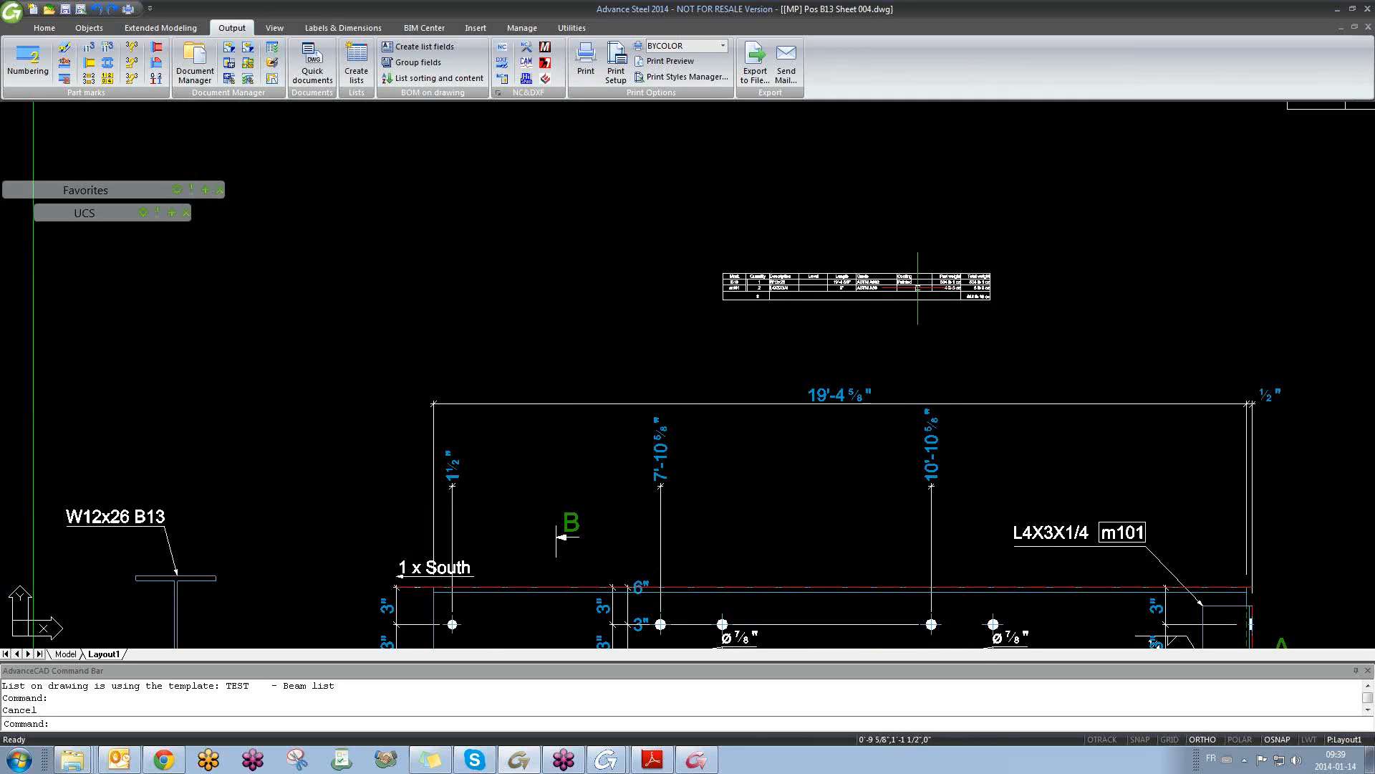
key(Escape)
click(1369, 26)
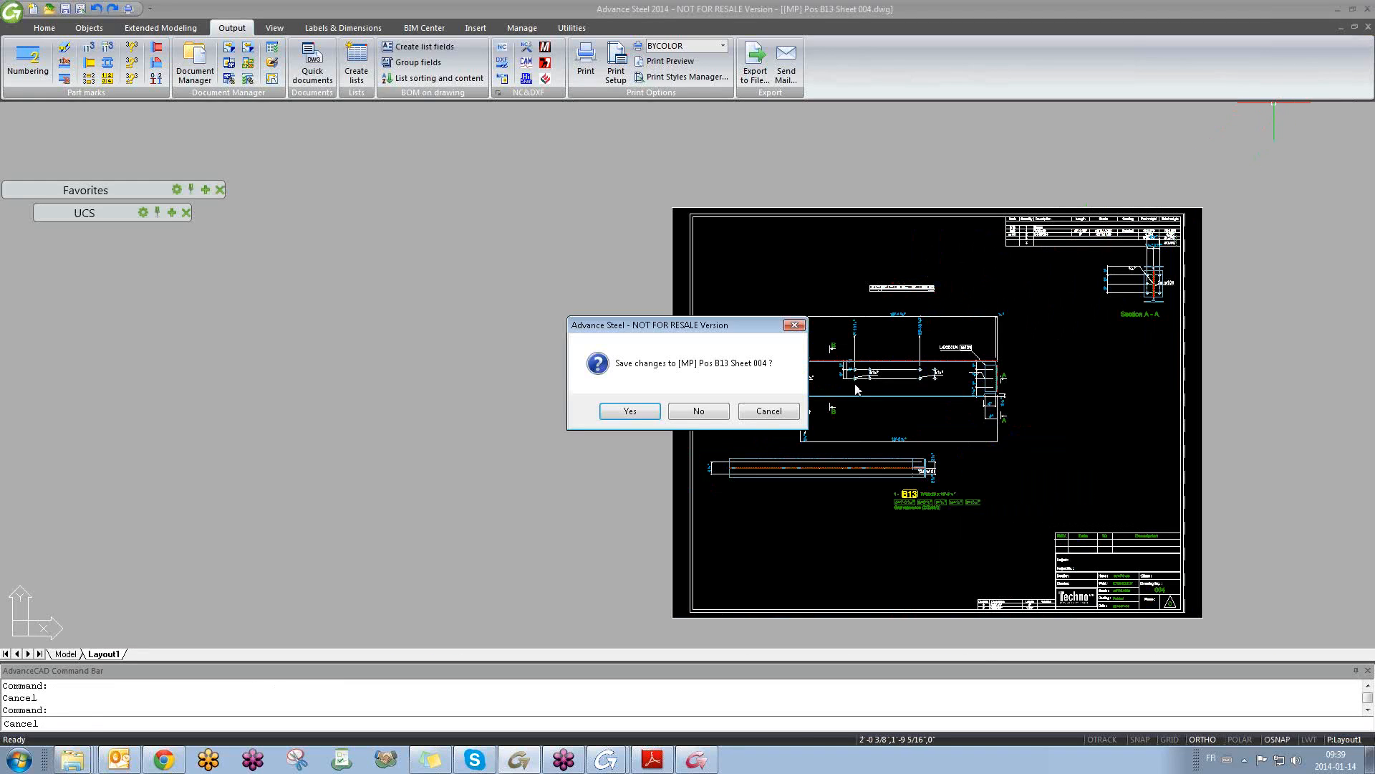
click(713, 417)
click(821, 415)
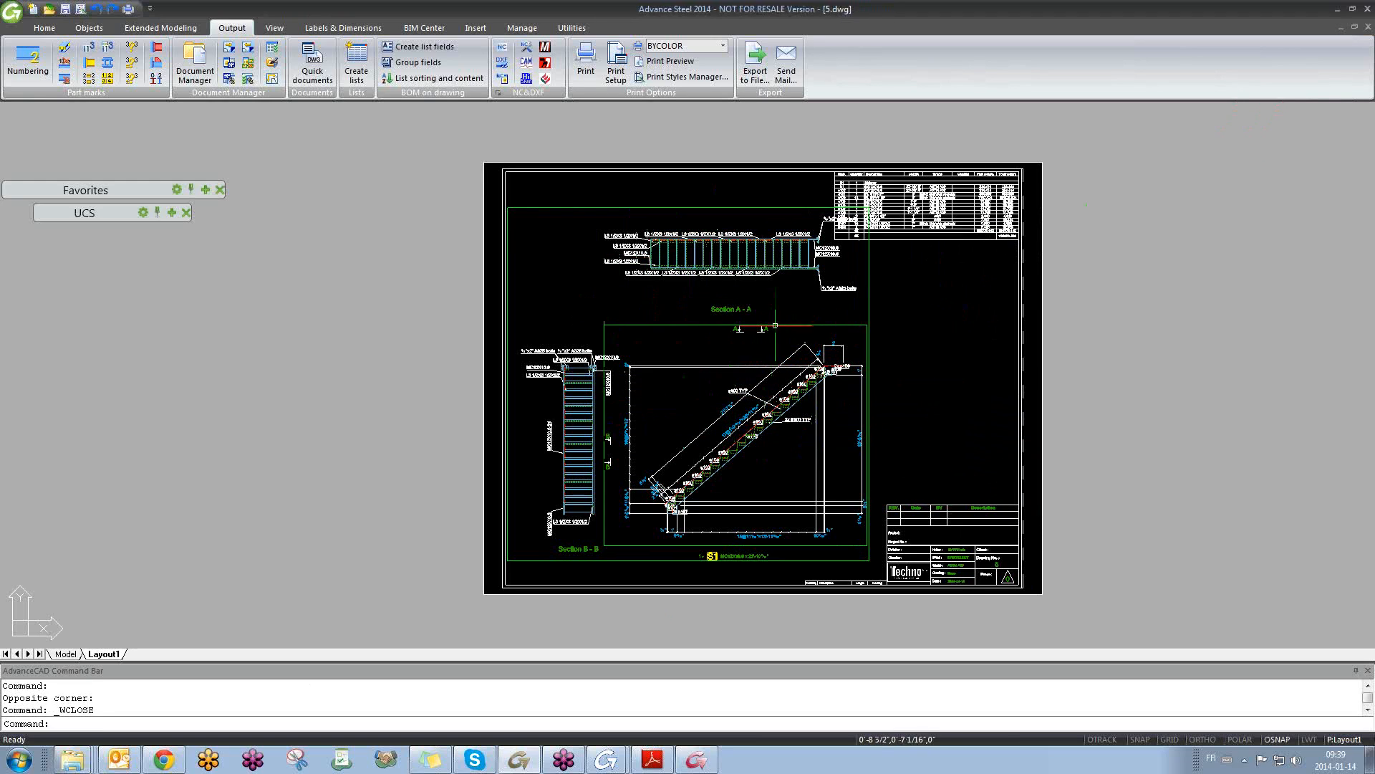
- Return to Sheet 006 and undo the section view erasures one after another, including Section J - J and Section B - B
key(ctrl+Tab)
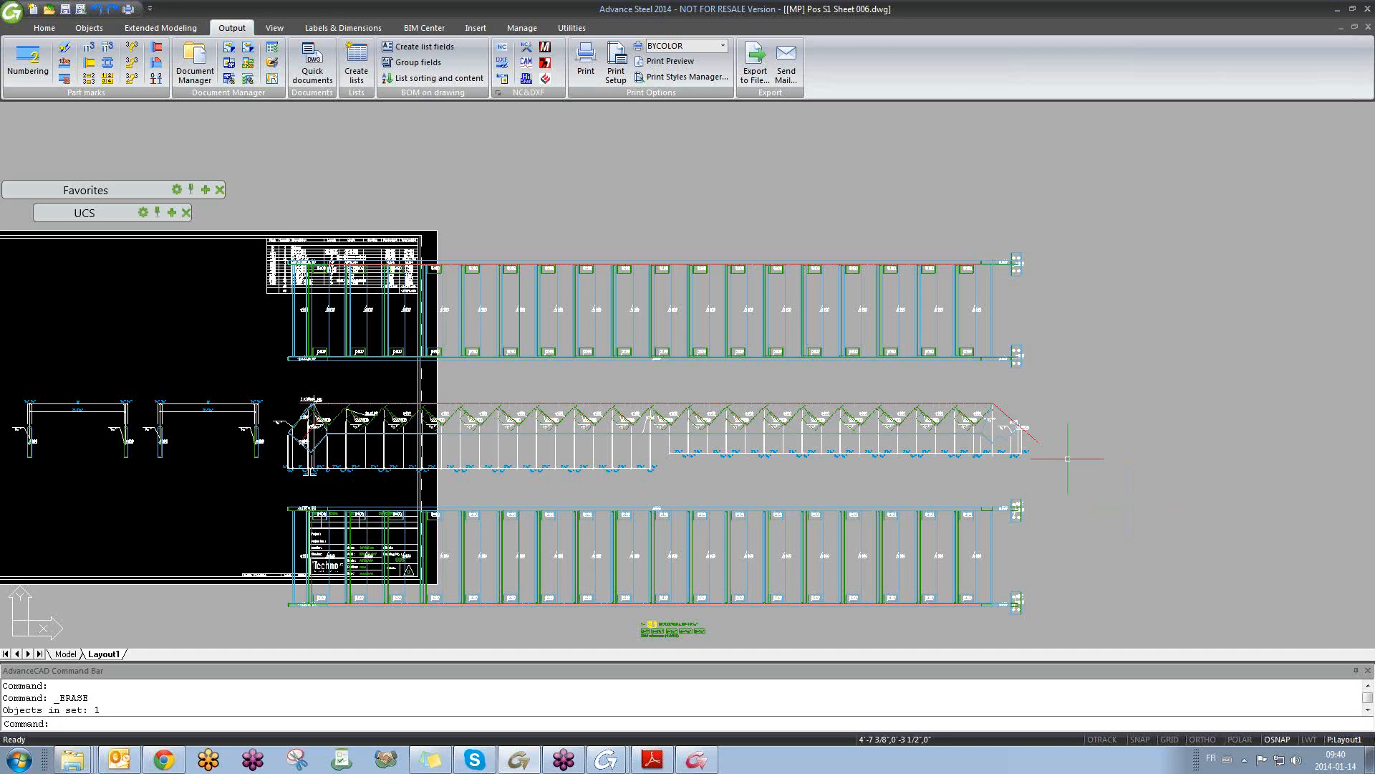
text(u)
key(Return)
key(ctrl+z)
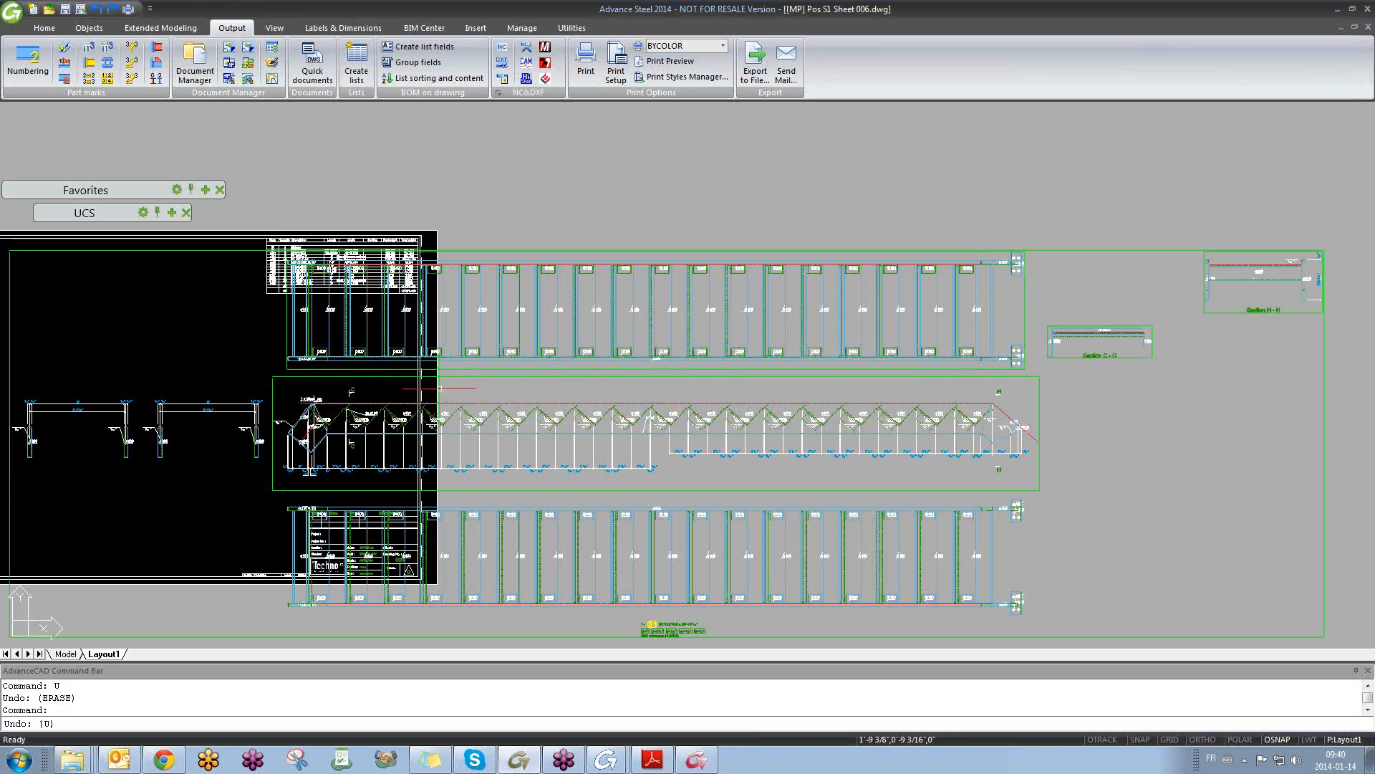
key(ctrl+z)
key(ctrl+z)
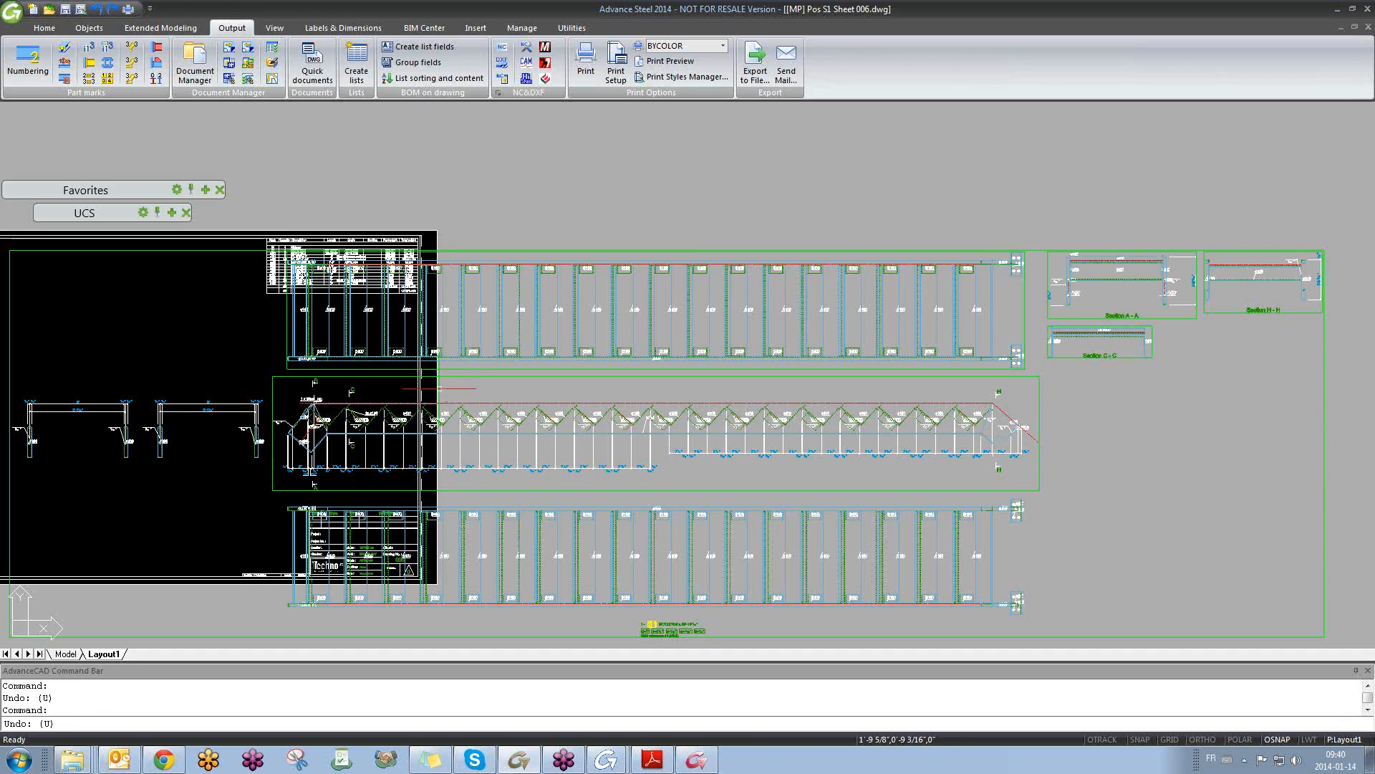
key(ctrl+z)
key(ctrl+z)
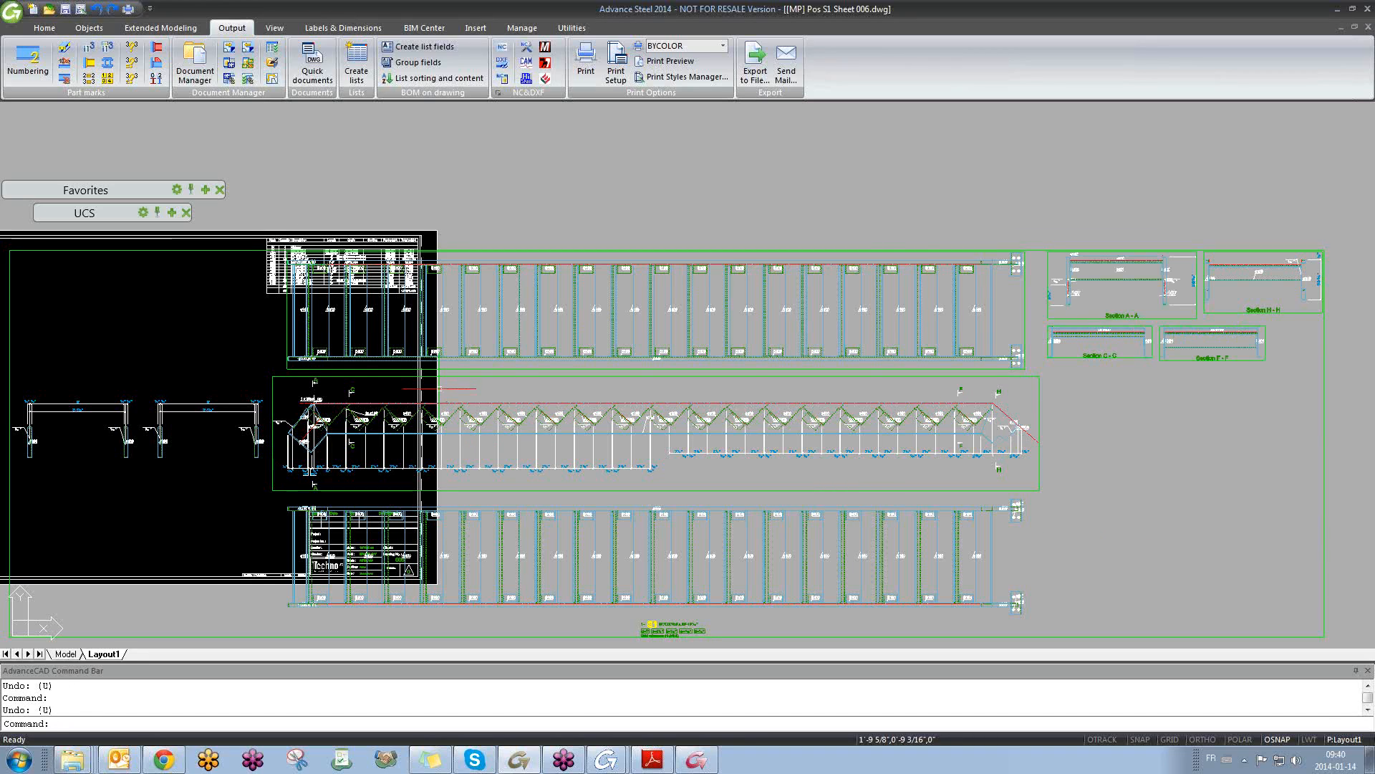
key(ctrl+z)
key(ctrl+z)
key(ctrl+z)
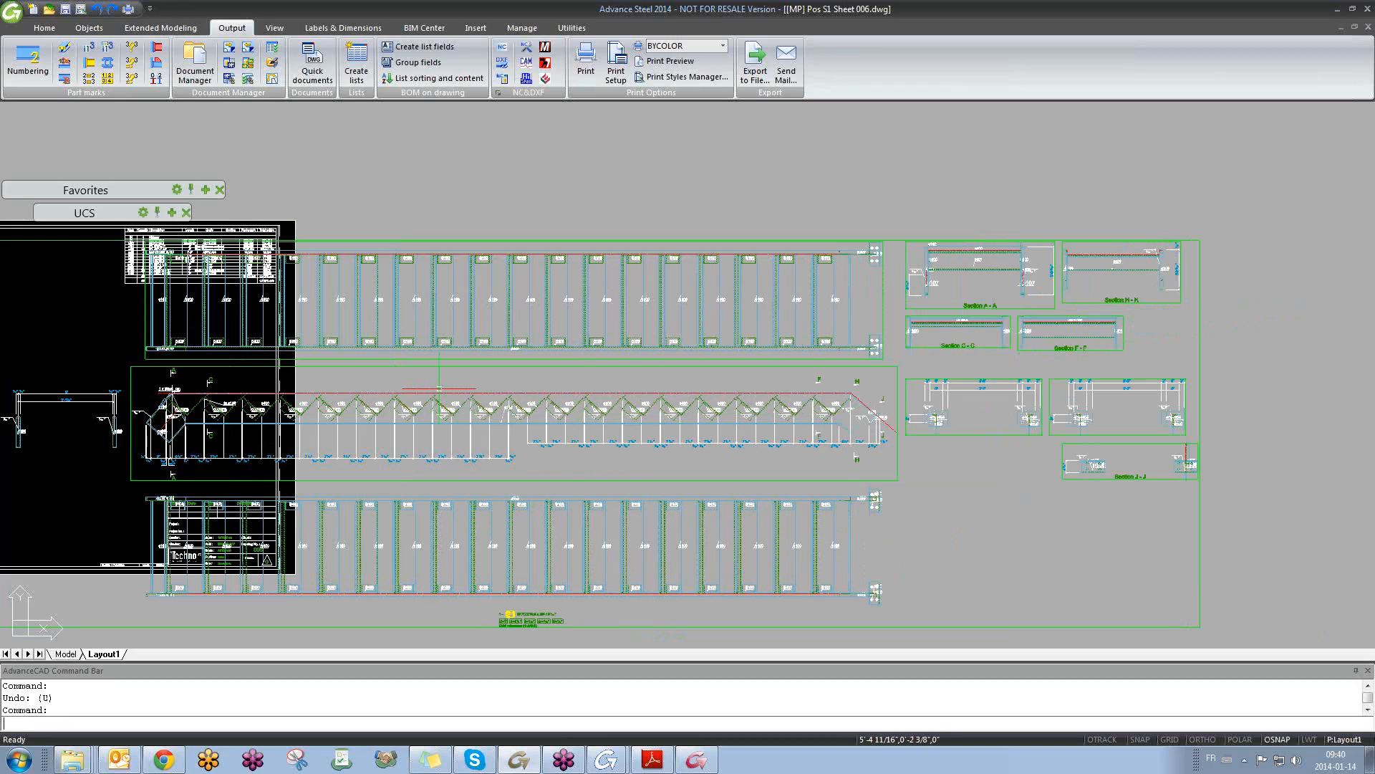
key(ctrl+z)
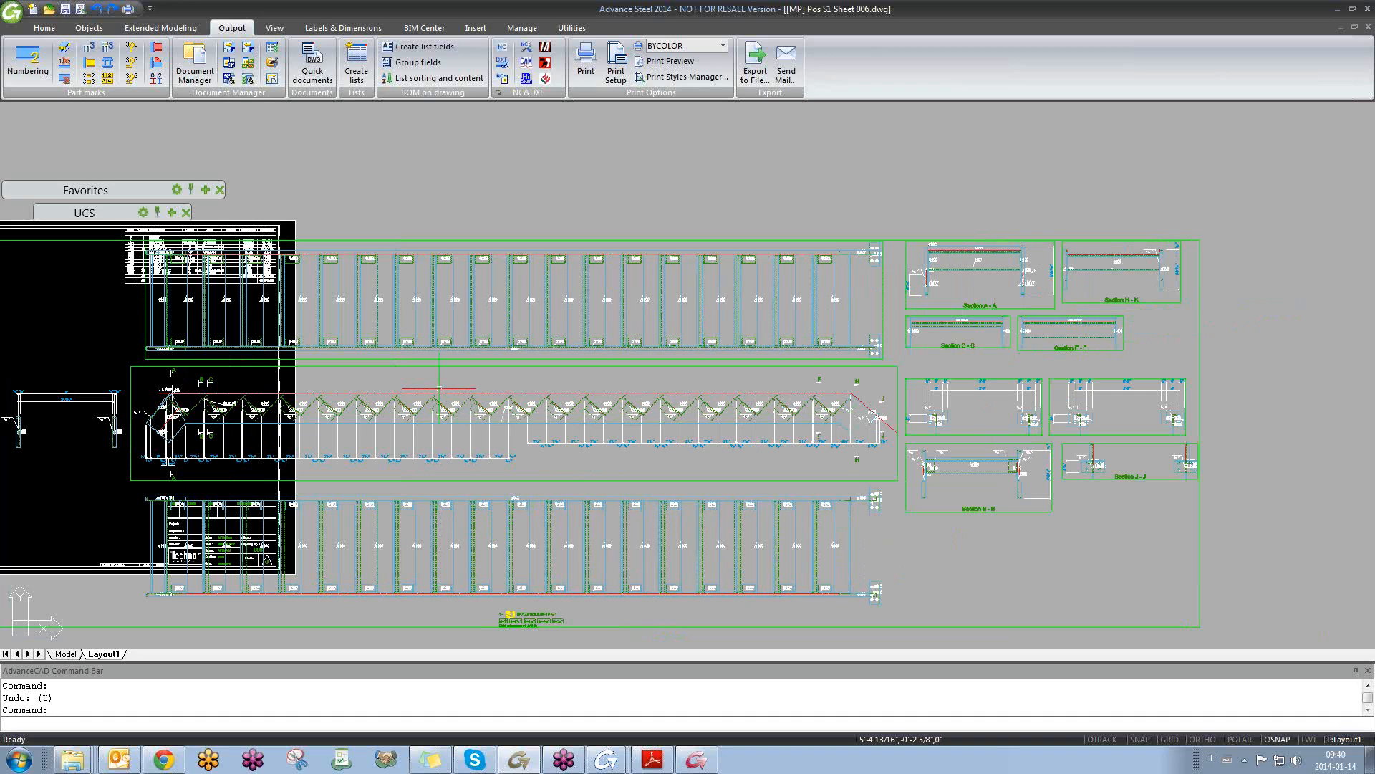
key(ctrl+z)
key(Escape)
middle_drag(397, 500, 398, 500)
scroll(652, 446, down, 2)
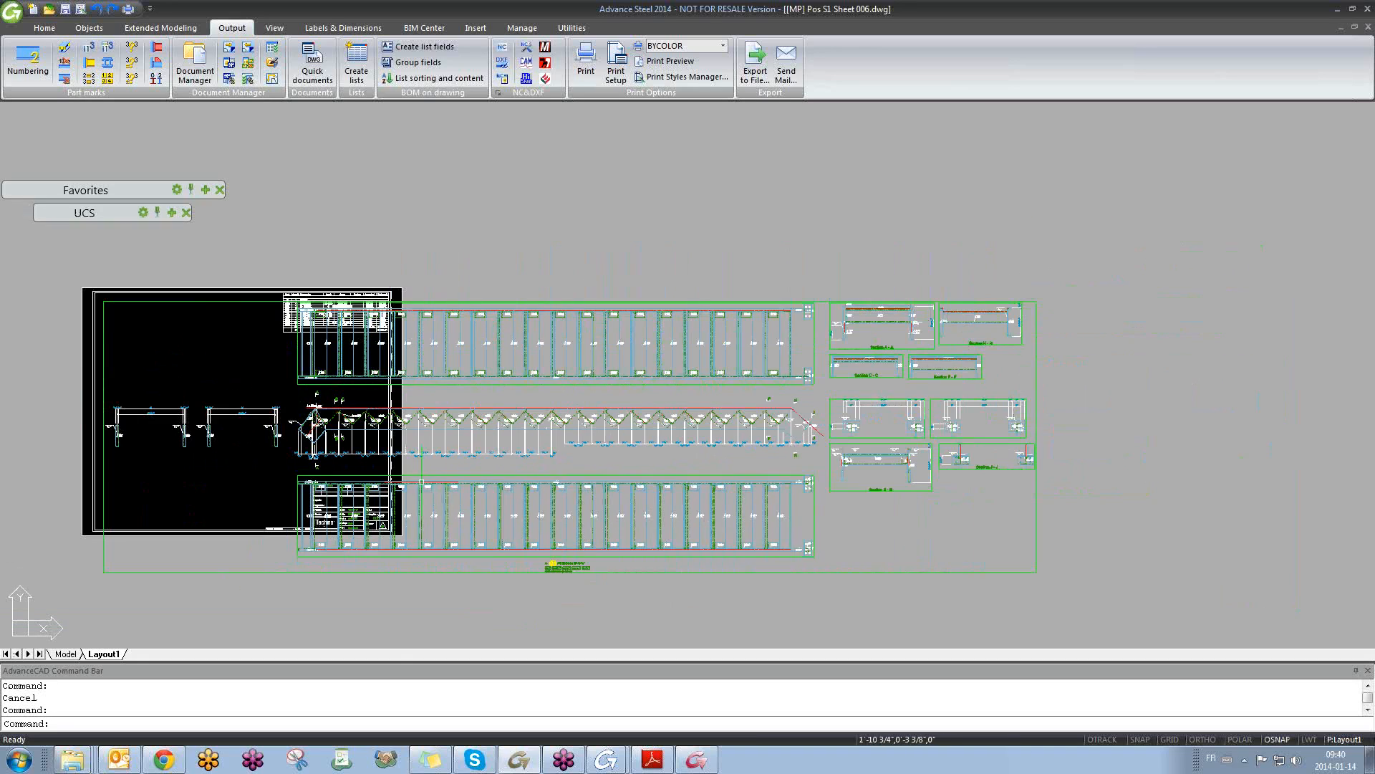
- Close Sheet 006 without saving and close drawing 5 with its changes saved, returning to the training 6 janvier model
click(1368, 28)
click(699, 412)
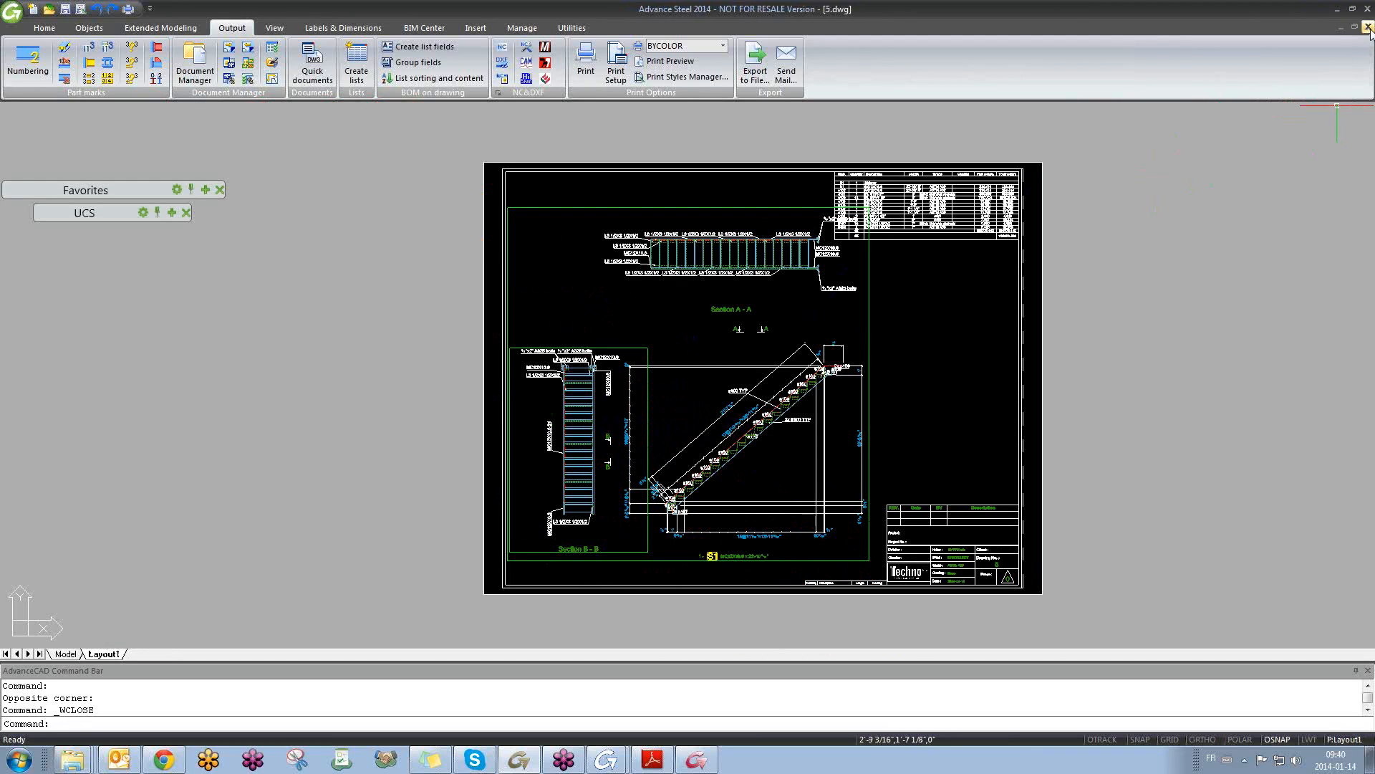
click(1368, 28)
click(629, 412)
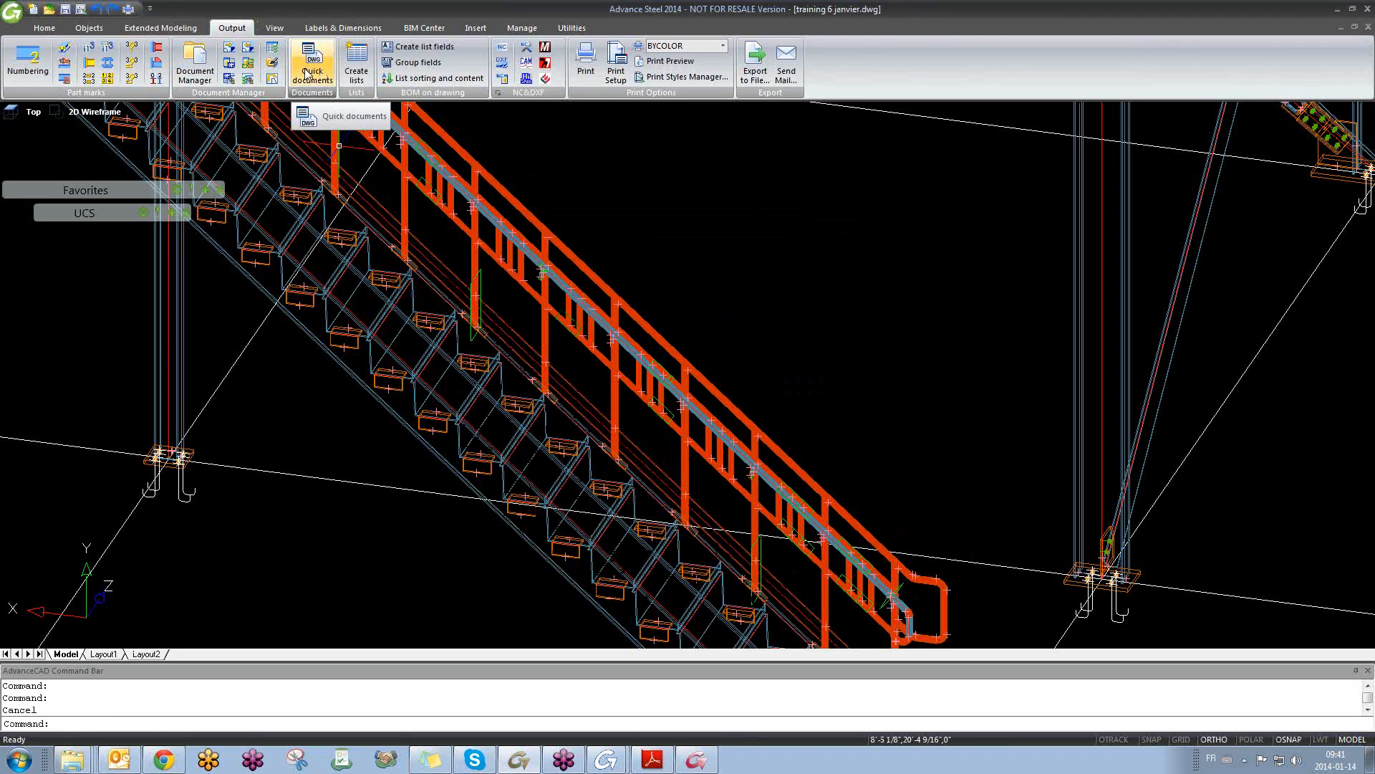
- Force an update of all details marked Update required in the Document Manager and list the up-to-date drawings
click(192, 66)
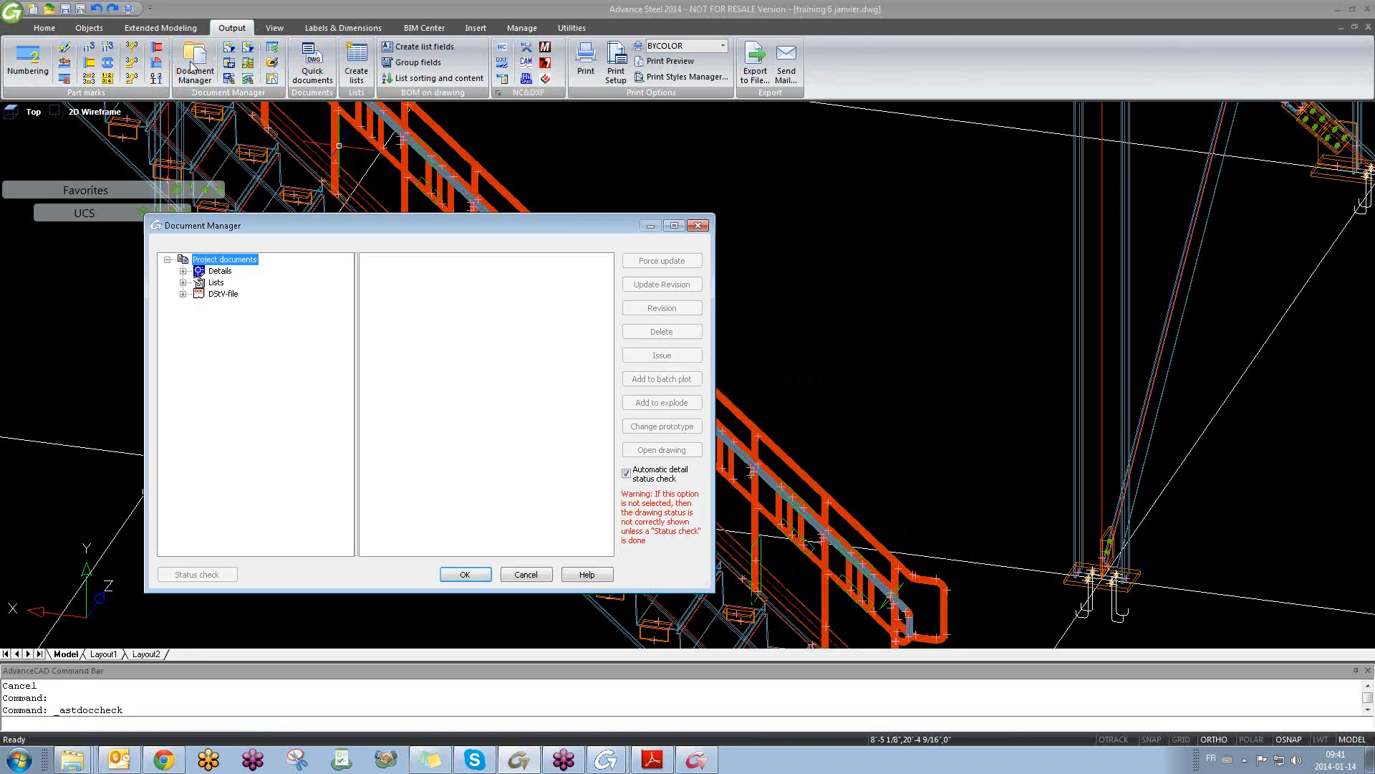
click(183, 272)
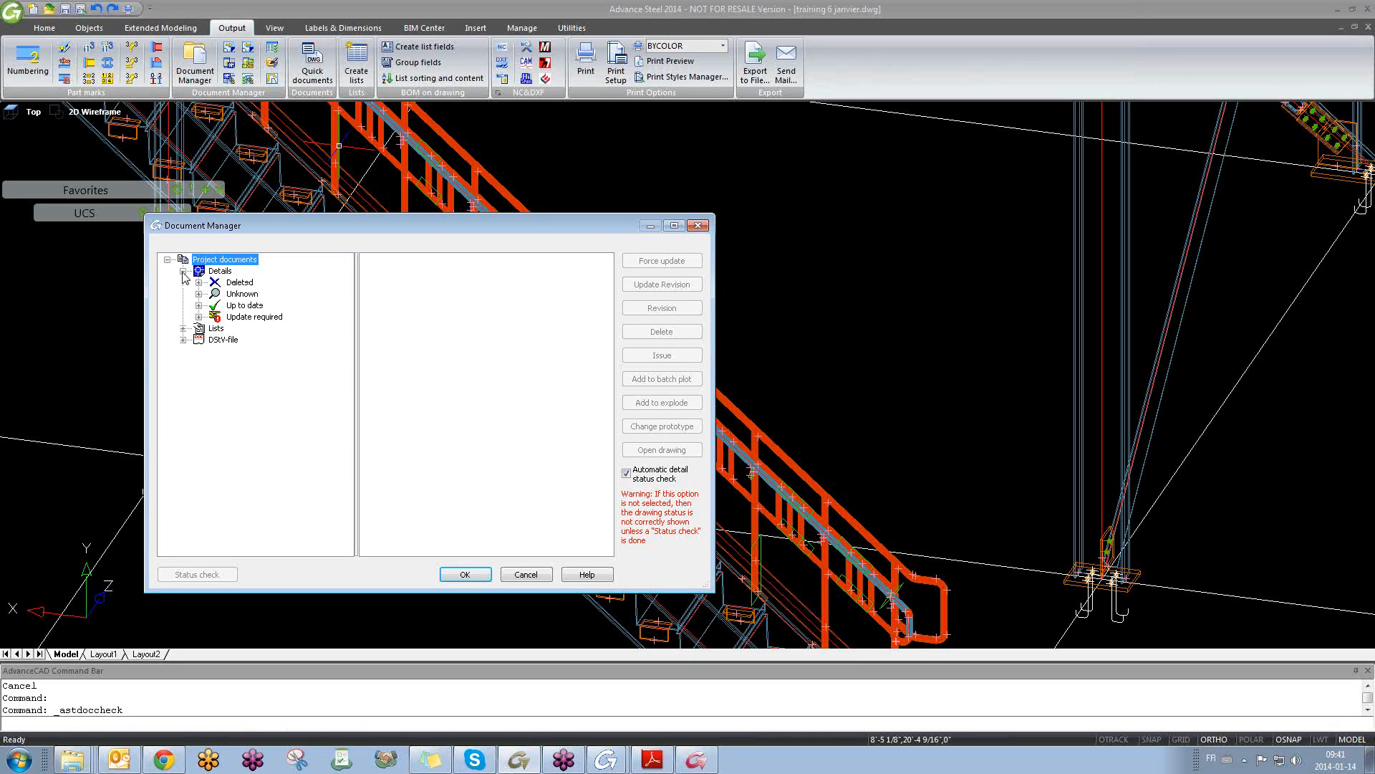
click(199, 306)
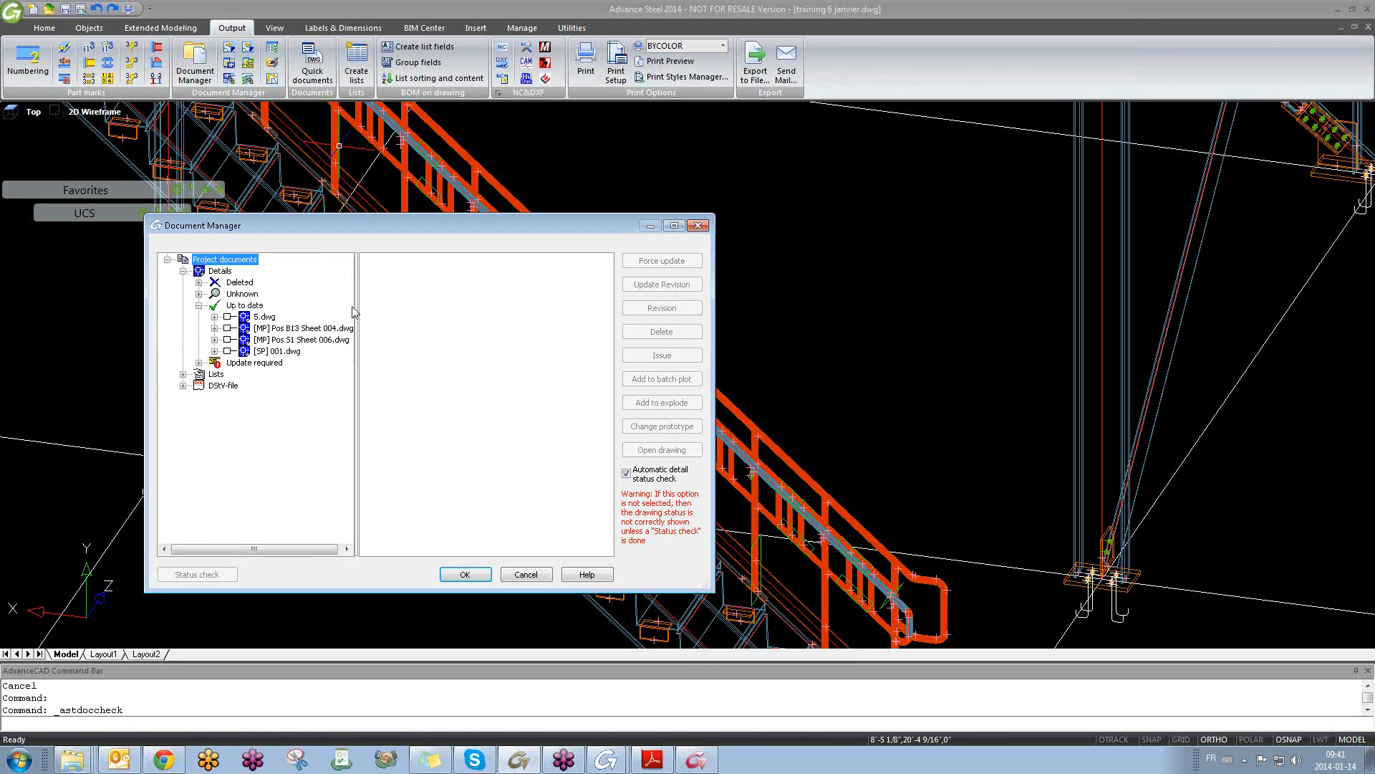
click(229, 362)
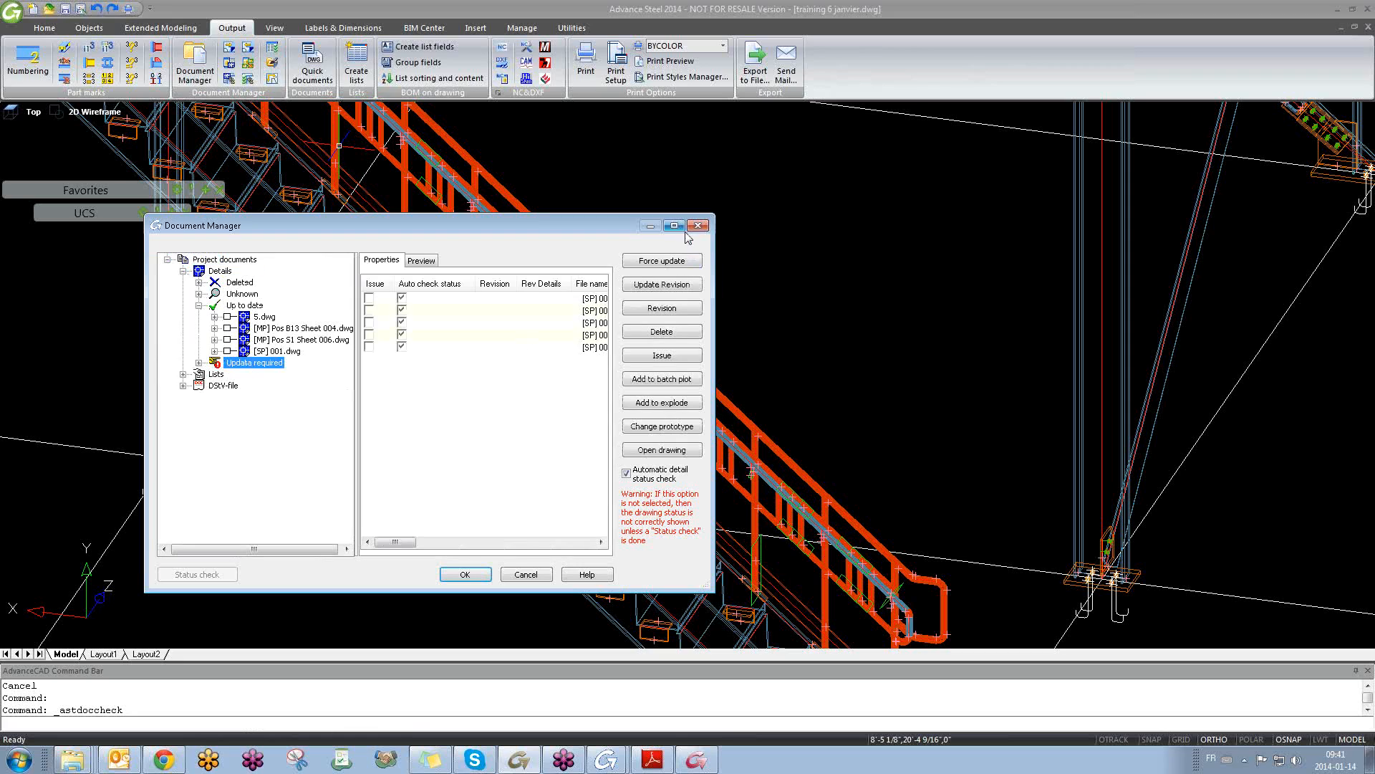
click(644, 256)
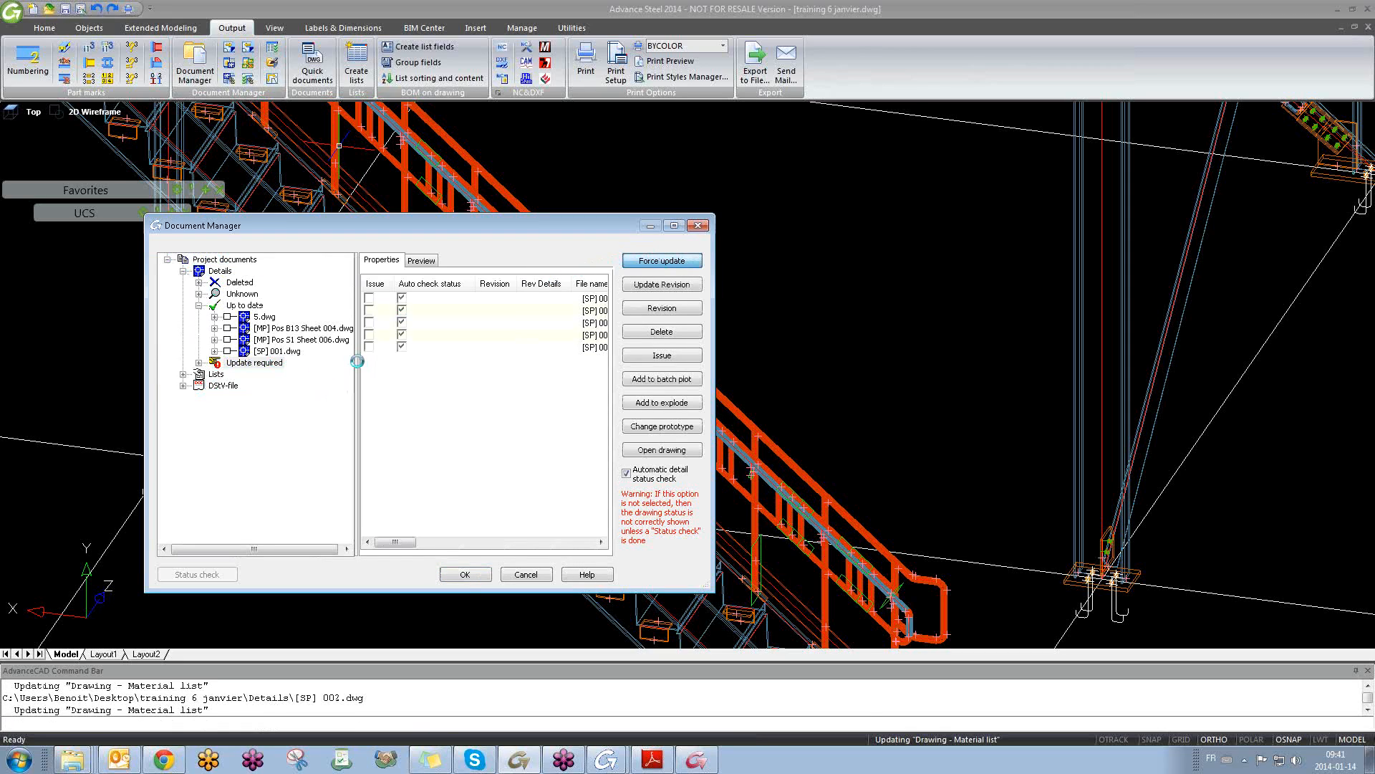
drag(357, 356, 426, 347)
click(199, 306)
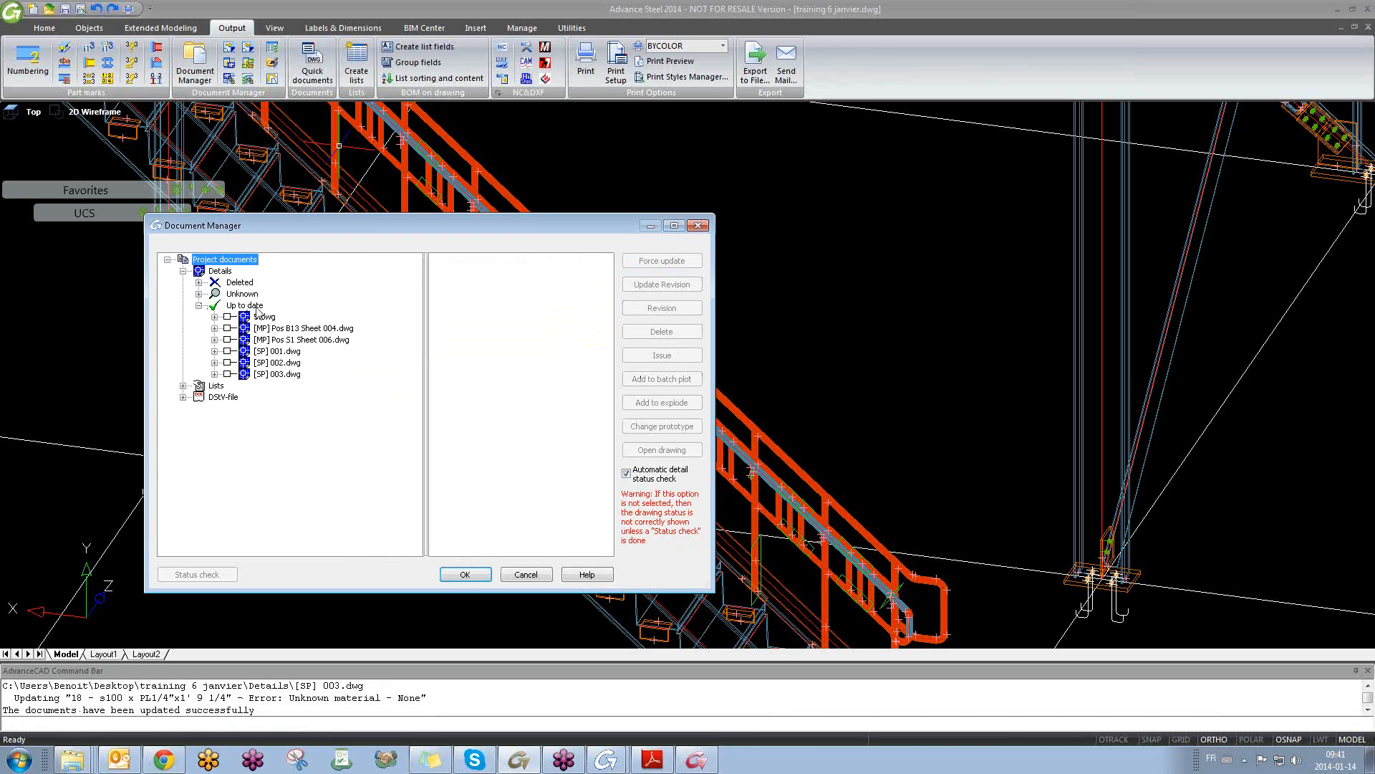
- Examine which parts and lists are contained in 5.dwg, Pos B13 Sheet 004 and Pos S1 Sheet 006
click(264, 316)
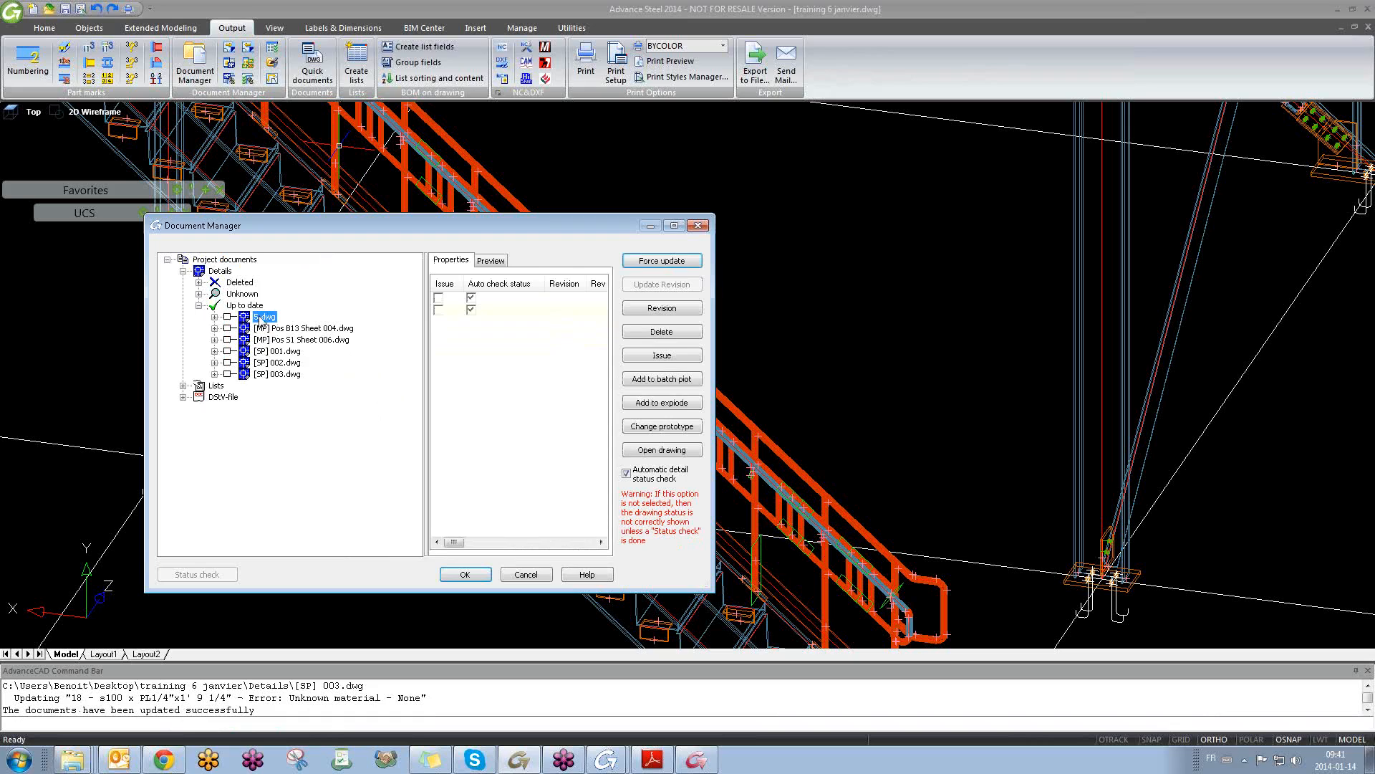
click(214, 317)
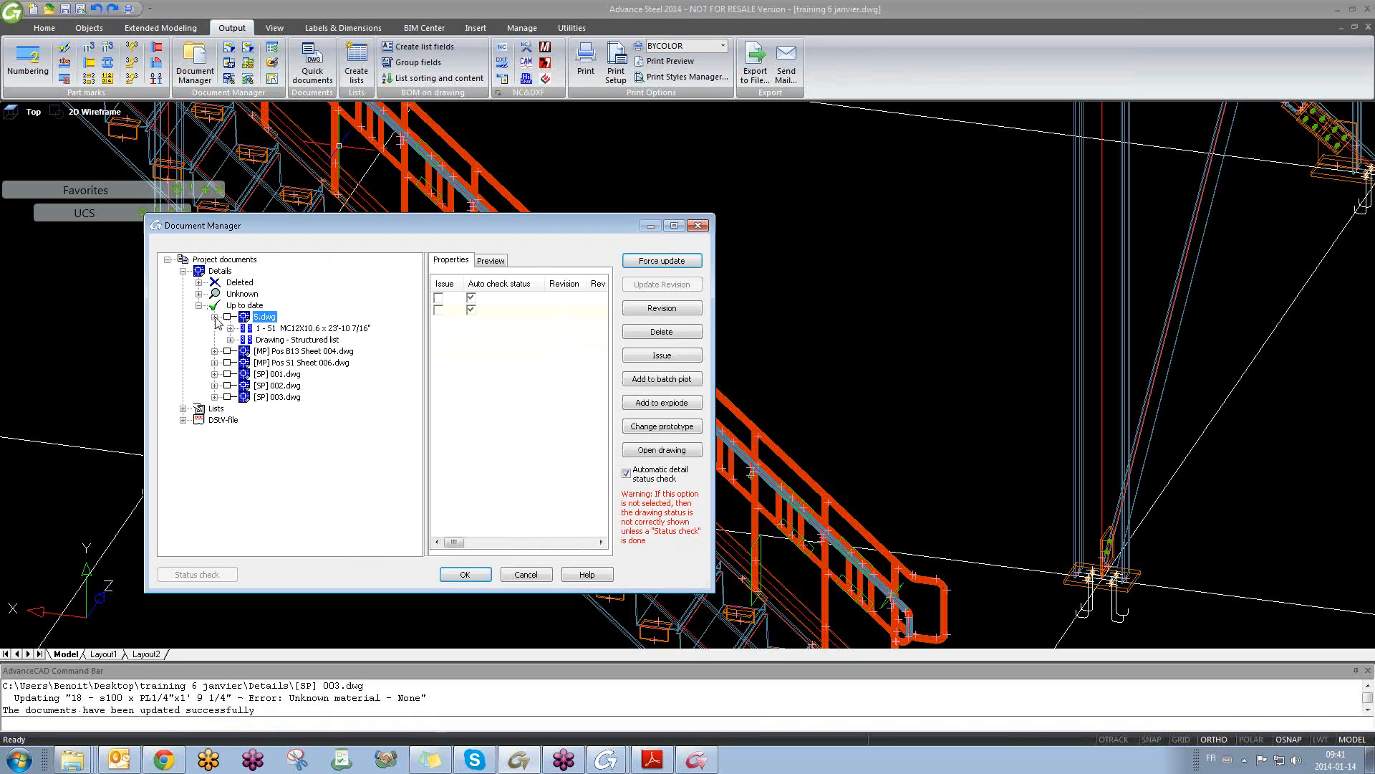
click(283, 331)
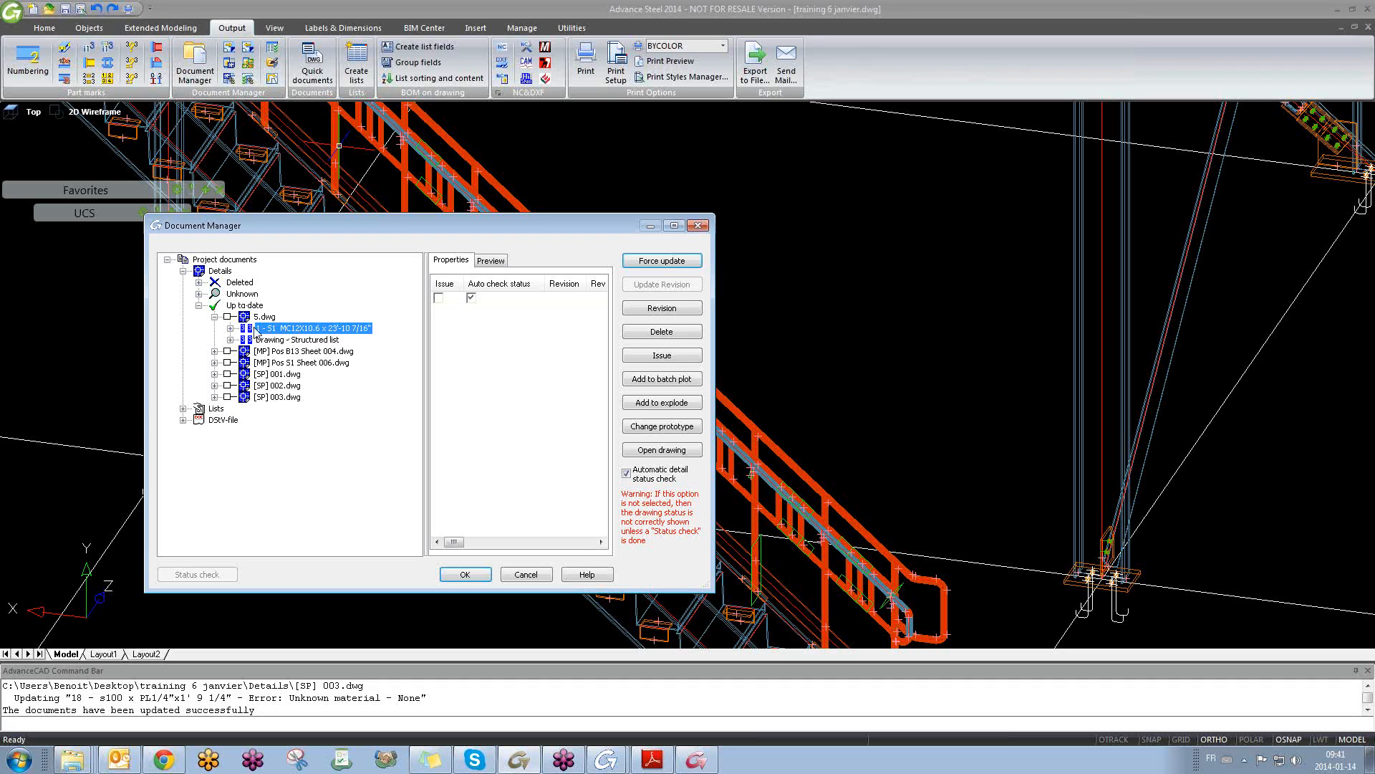
click(265, 318)
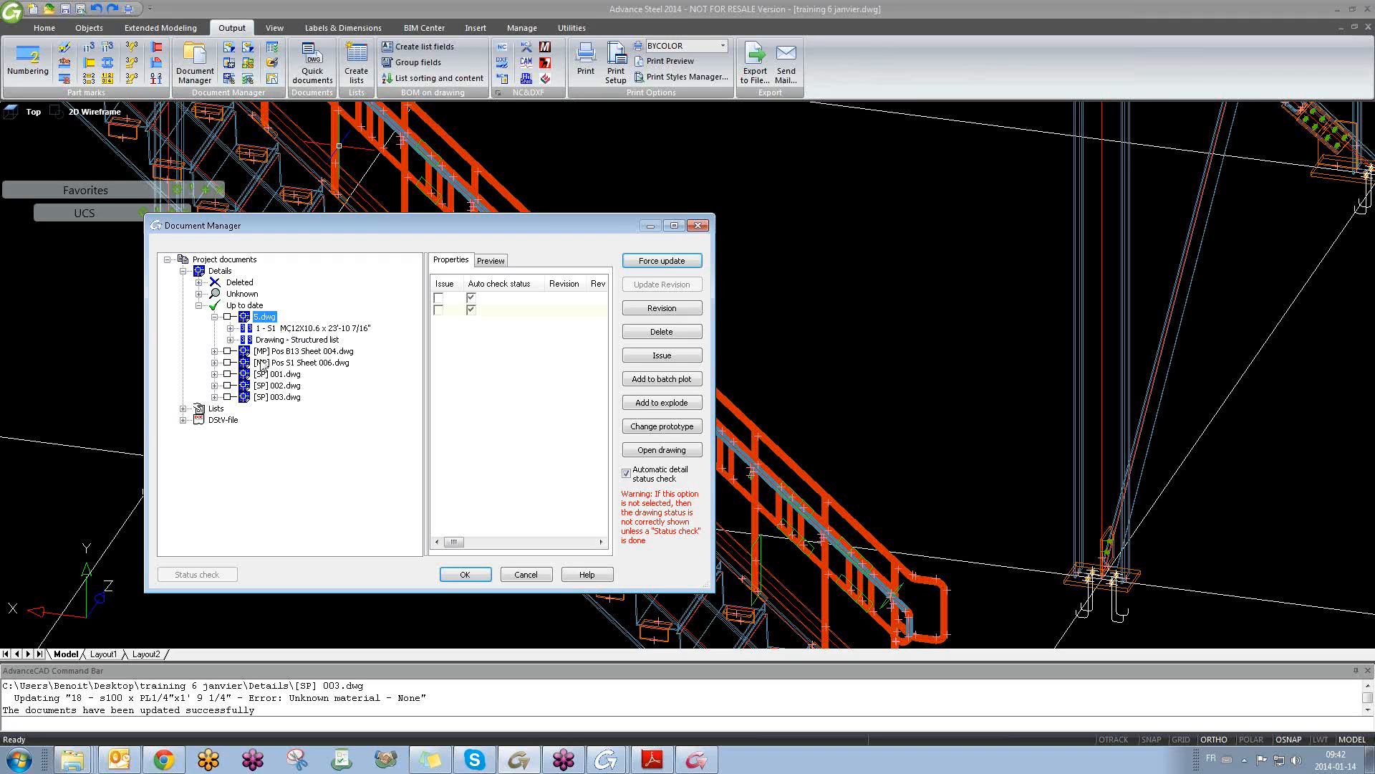
click(278, 351)
click(215, 351)
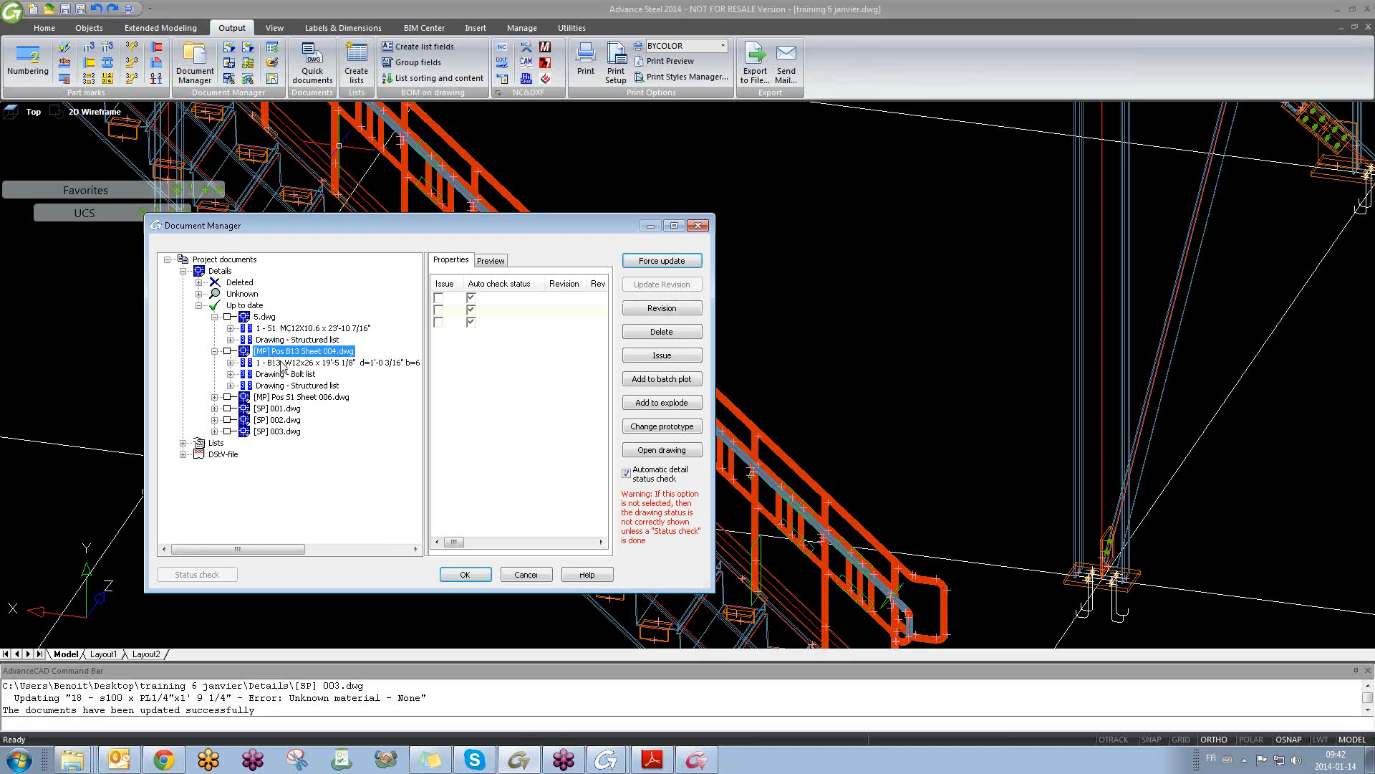
click(214, 397)
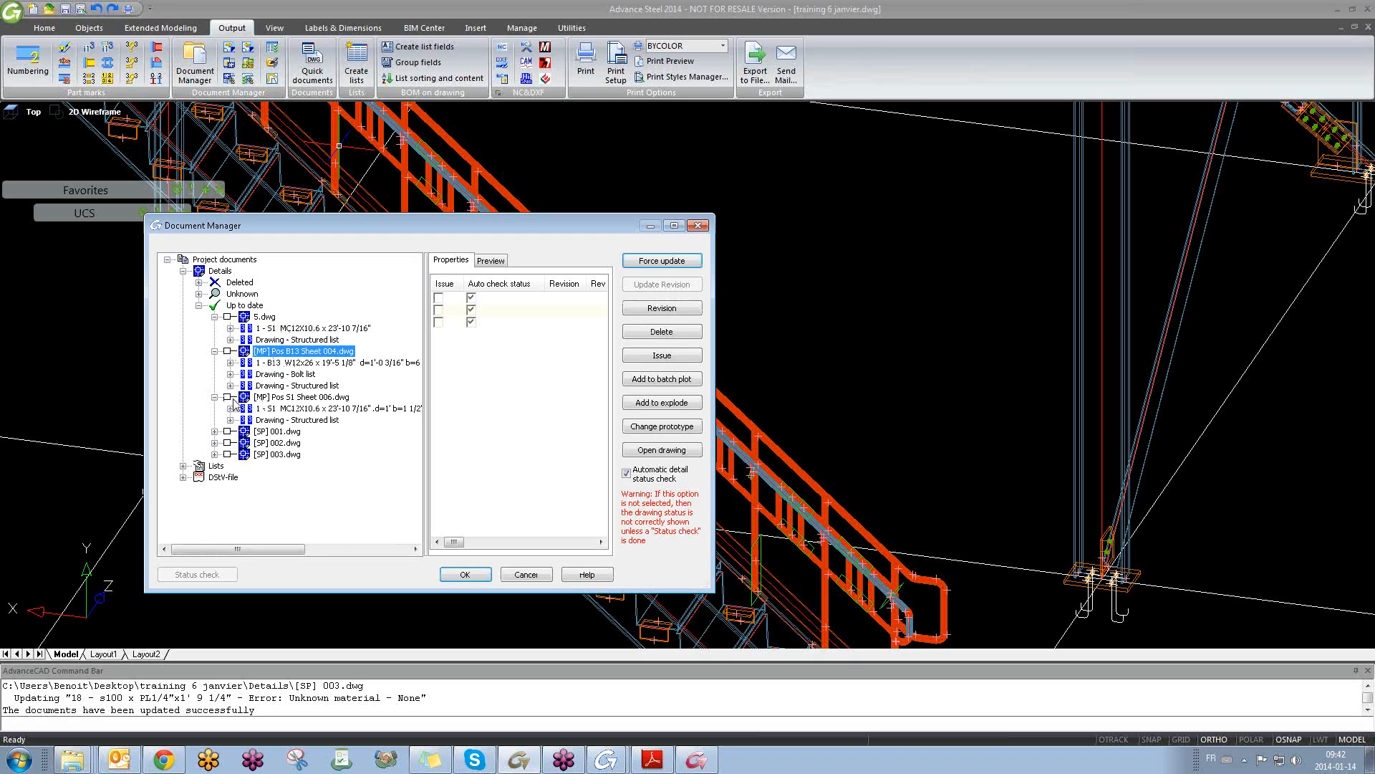
click(214, 397)
click(214, 351)
click(215, 316)
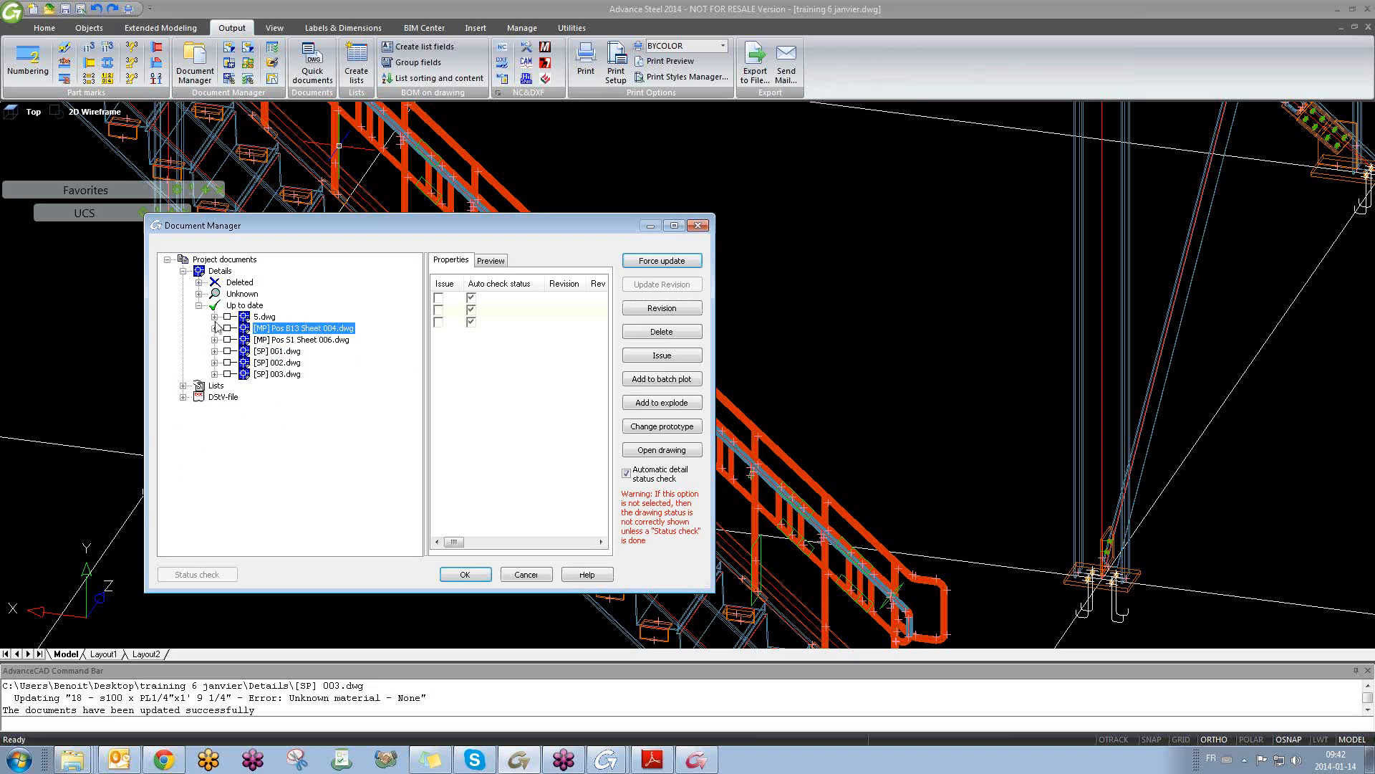
- List the contents of [SP] 001.dwg and preview the sheet and its part 102 detail
click(271, 351)
click(214, 351)
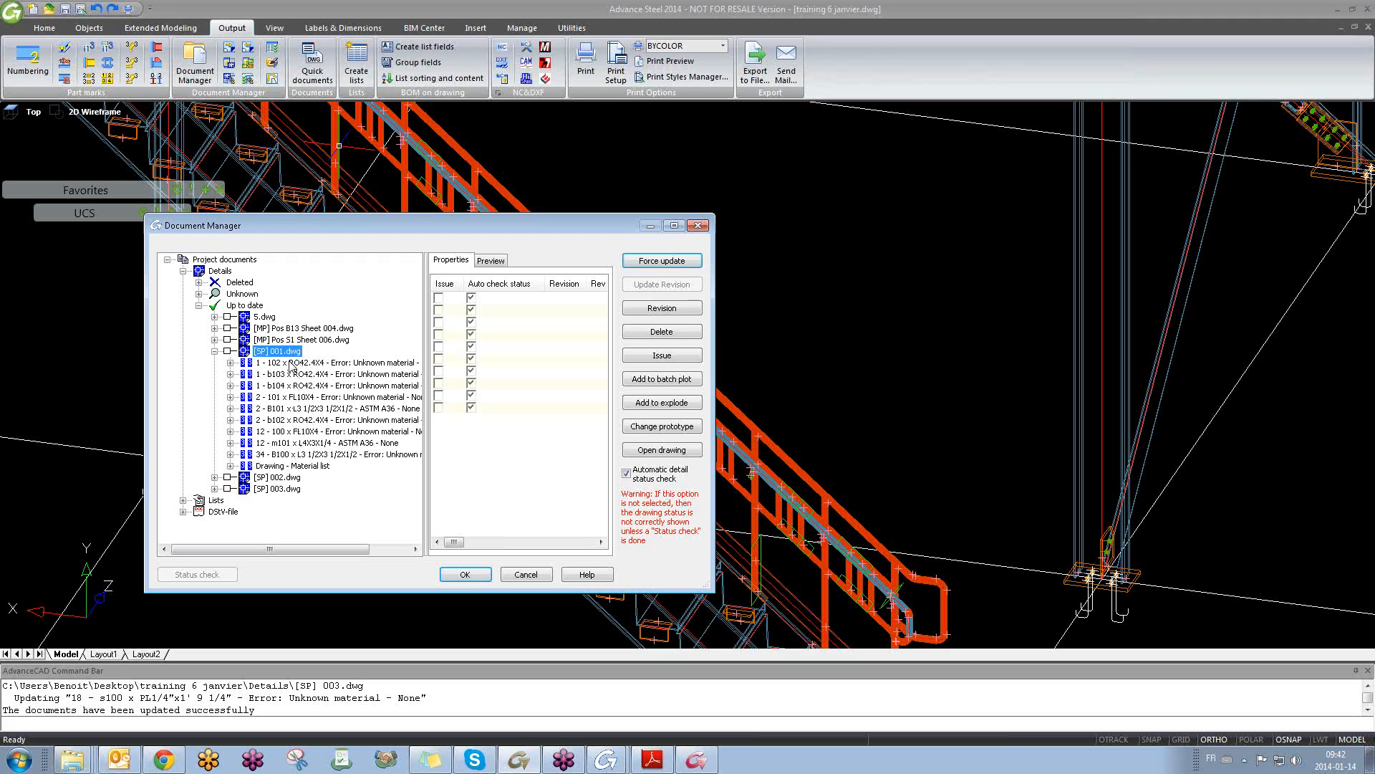
click(489, 262)
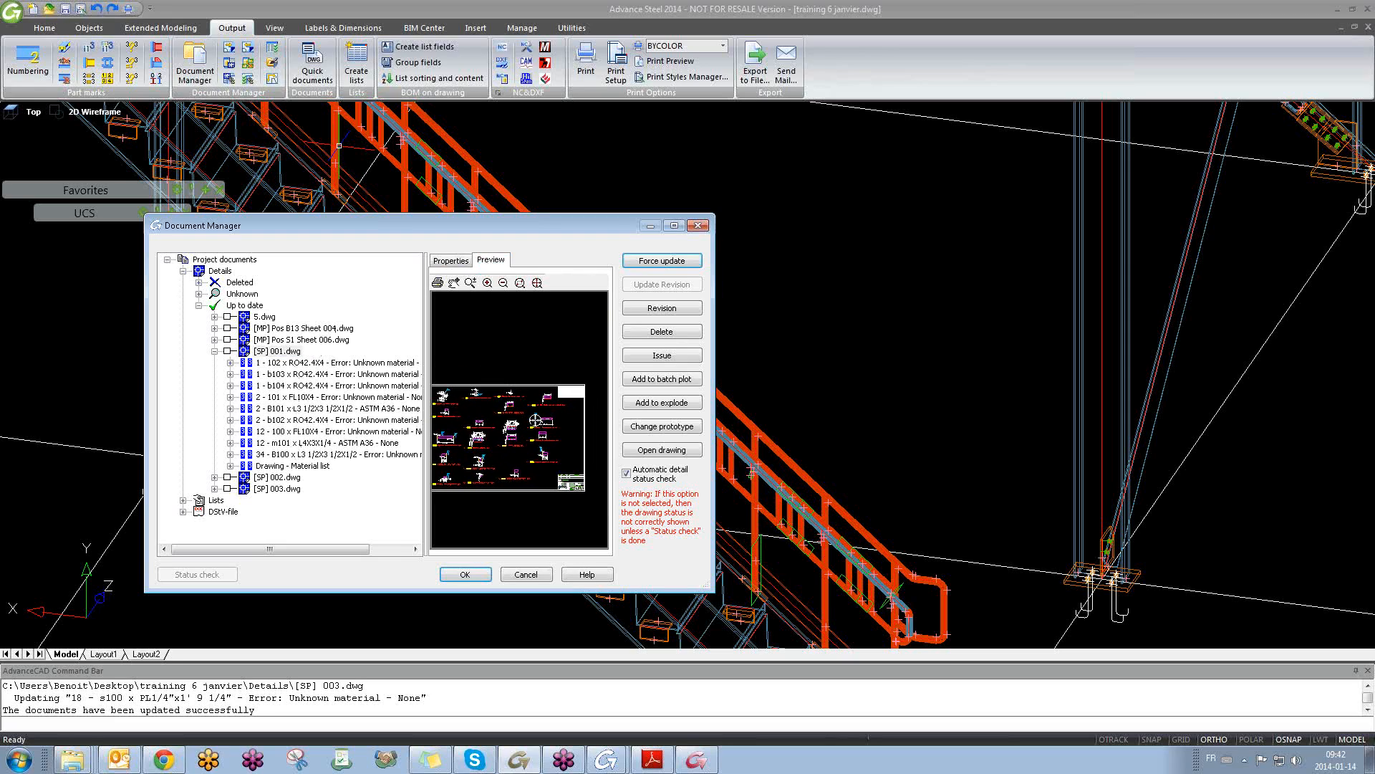
click(487, 282)
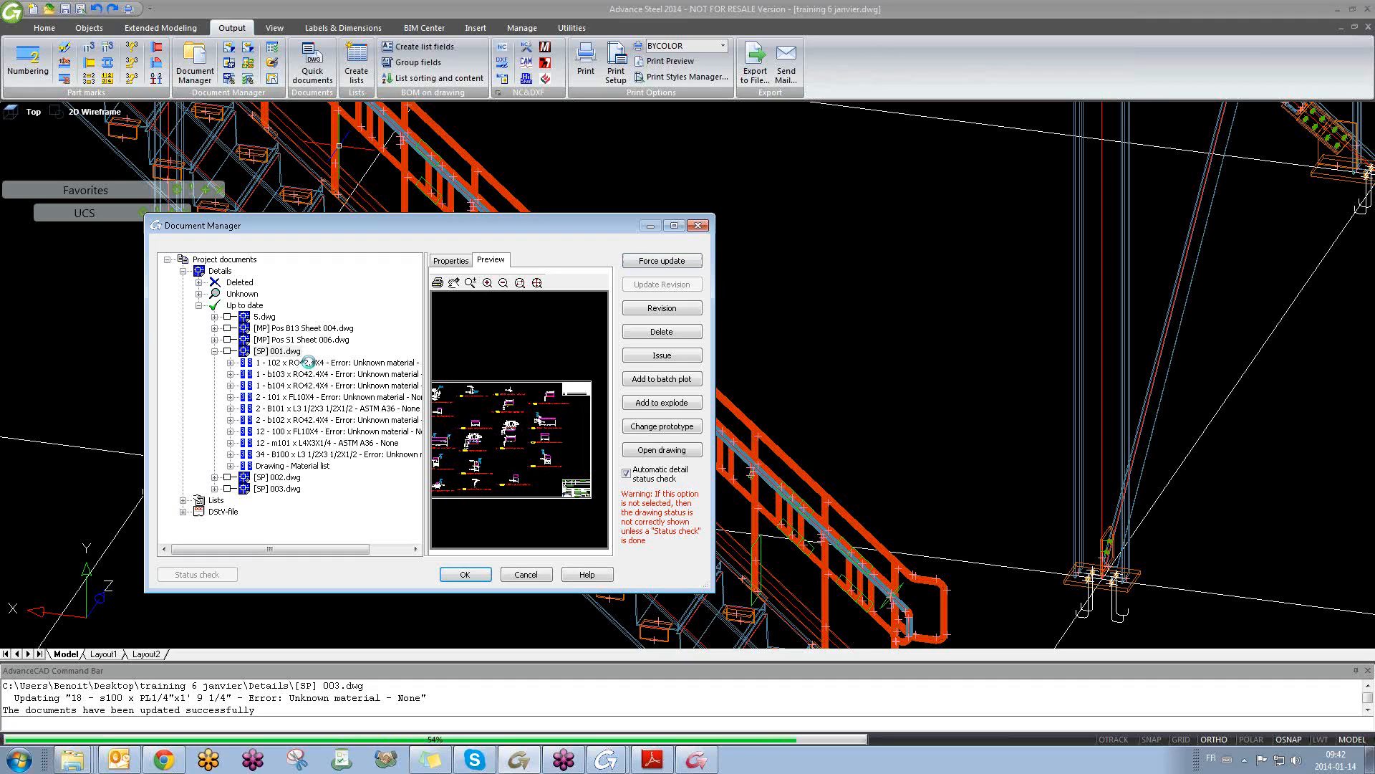
click(306, 363)
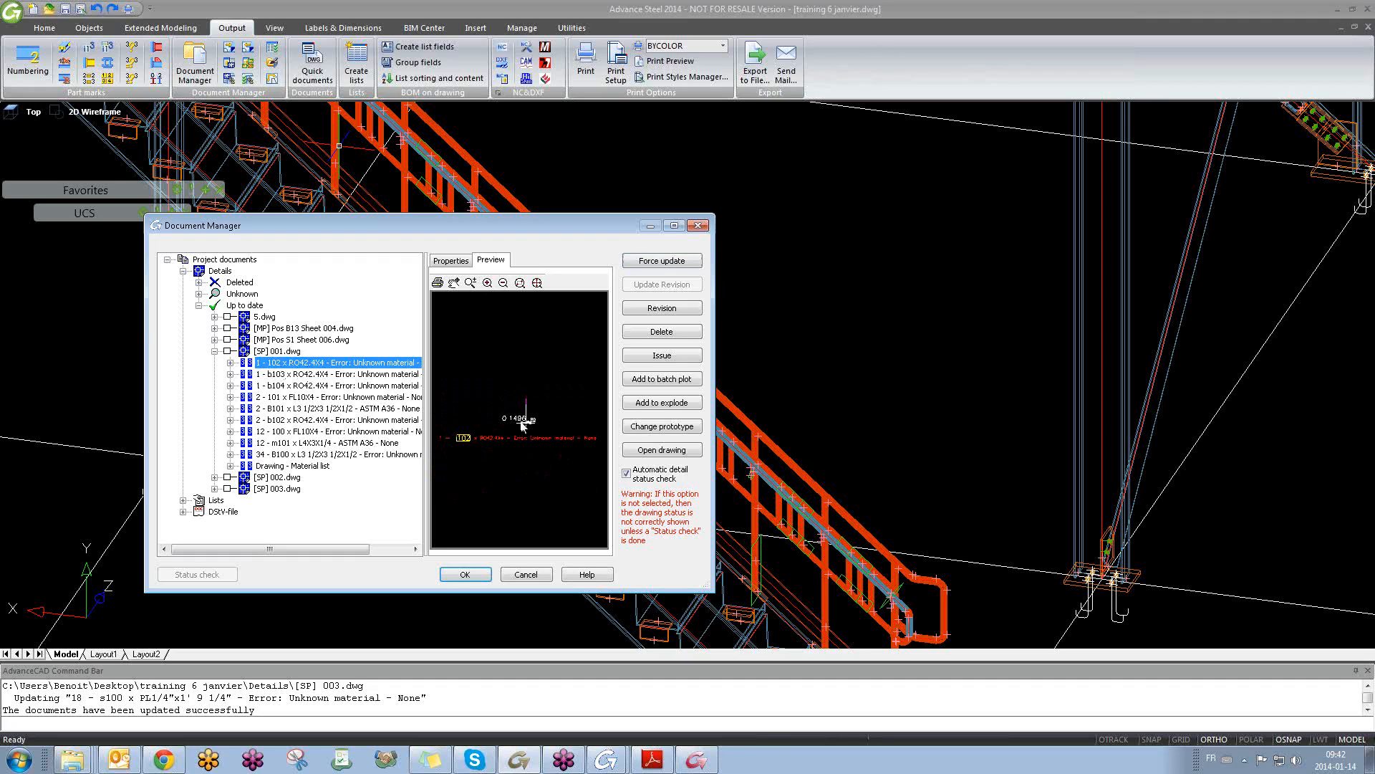
- Enlarge the Document Manager and preview the B101, 101 and m101 part details of [SP] 001.dwg
click(674, 225)
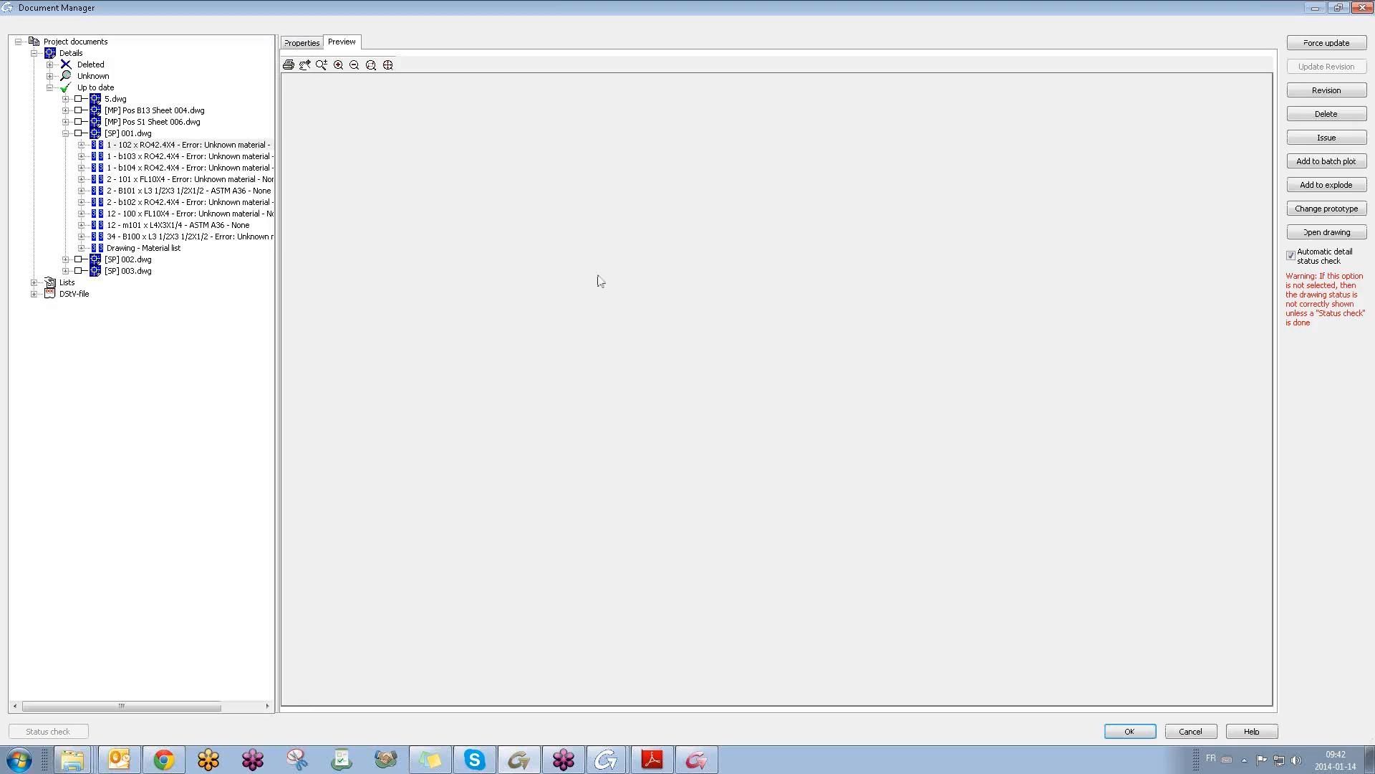
click(187, 191)
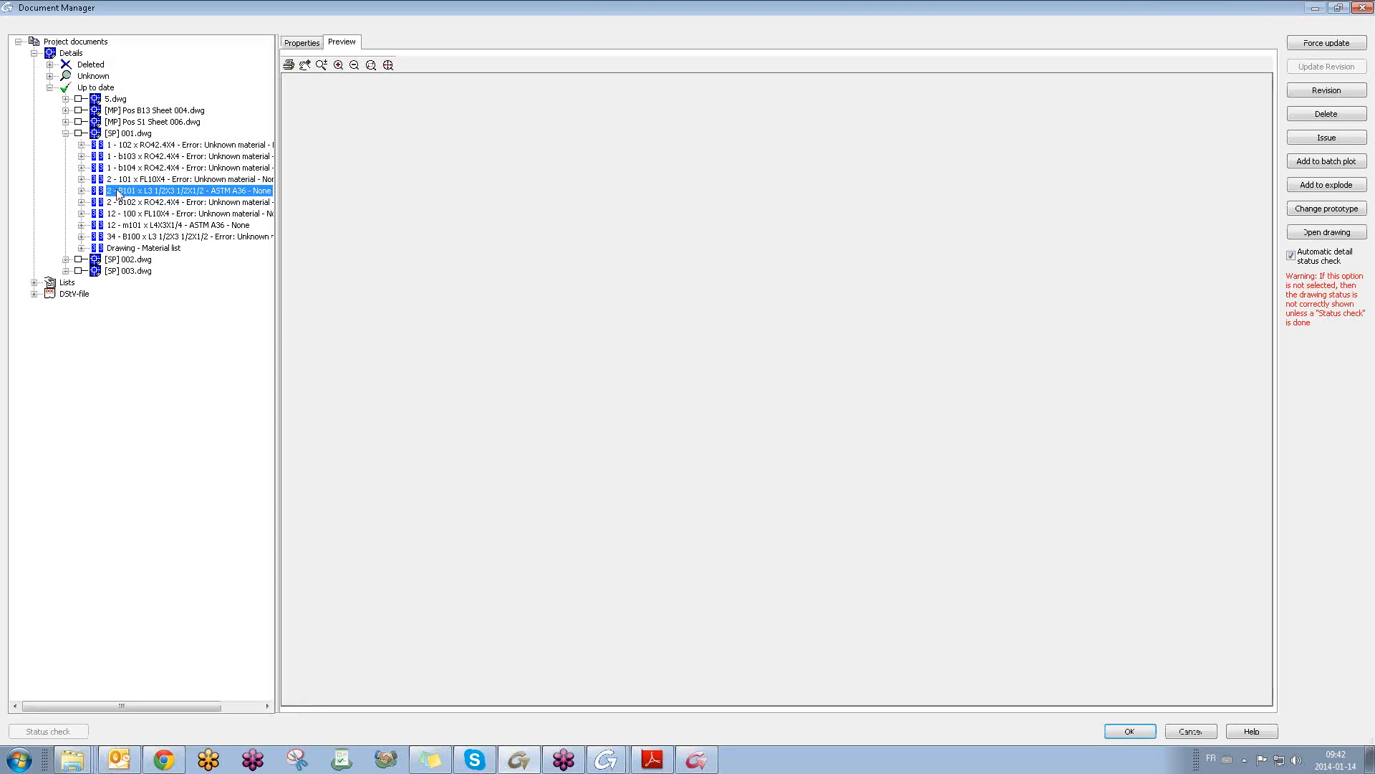
click(300, 44)
click(345, 42)
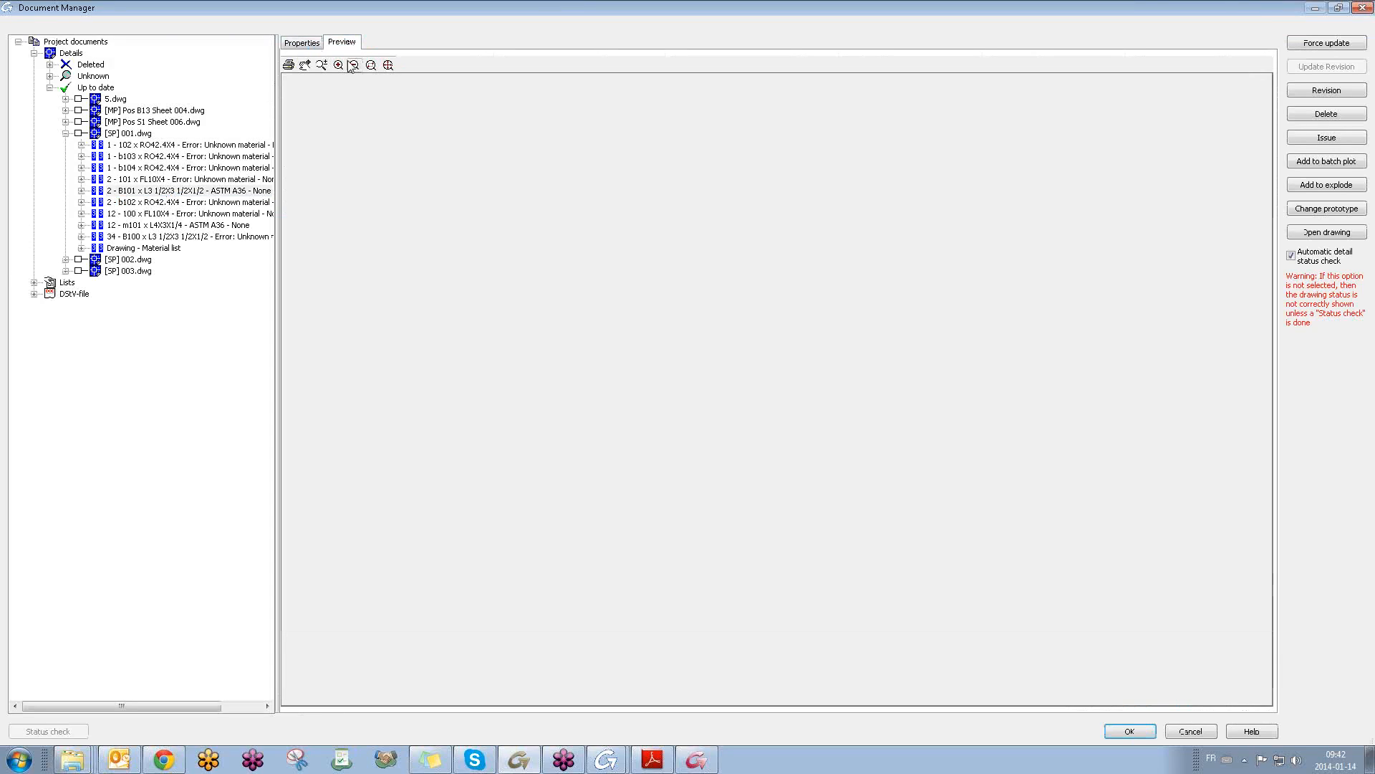
click(167, 178)
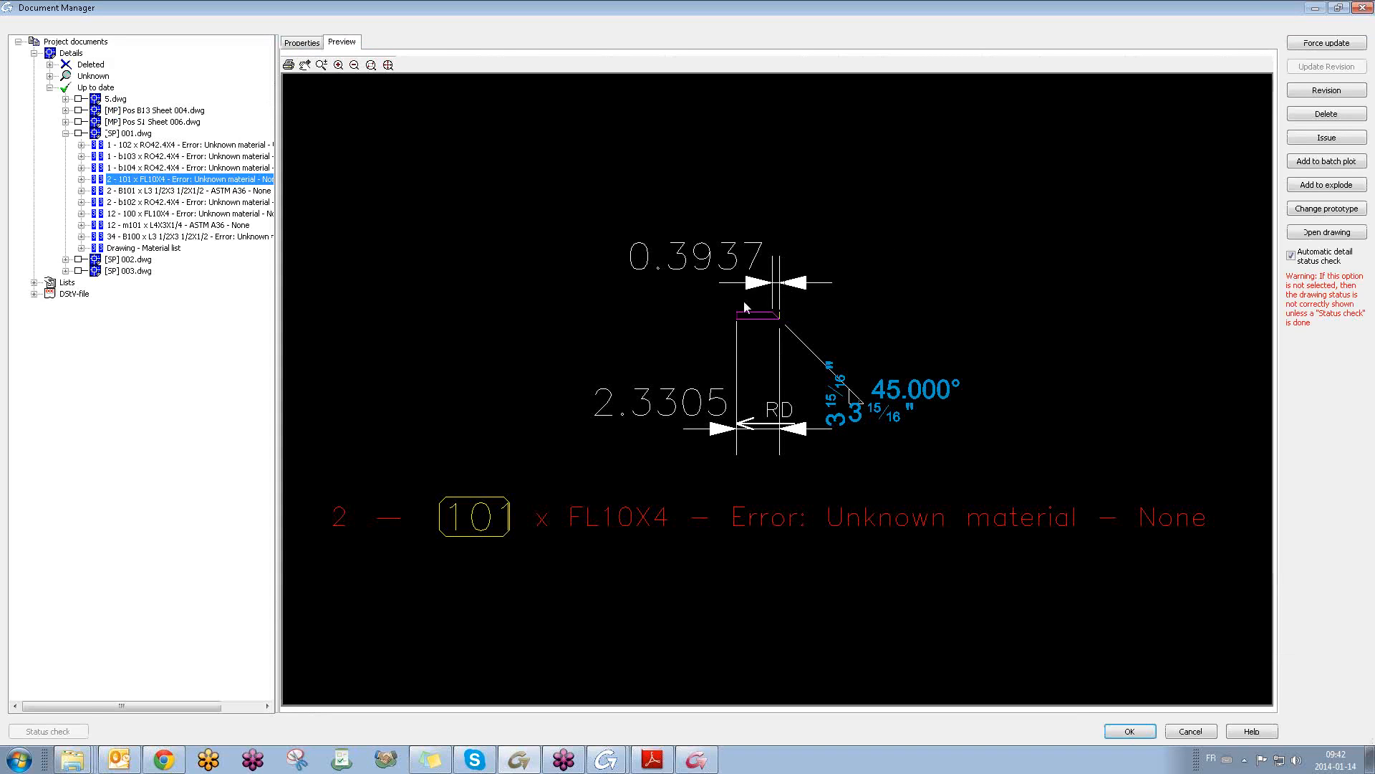
click(154, 225)
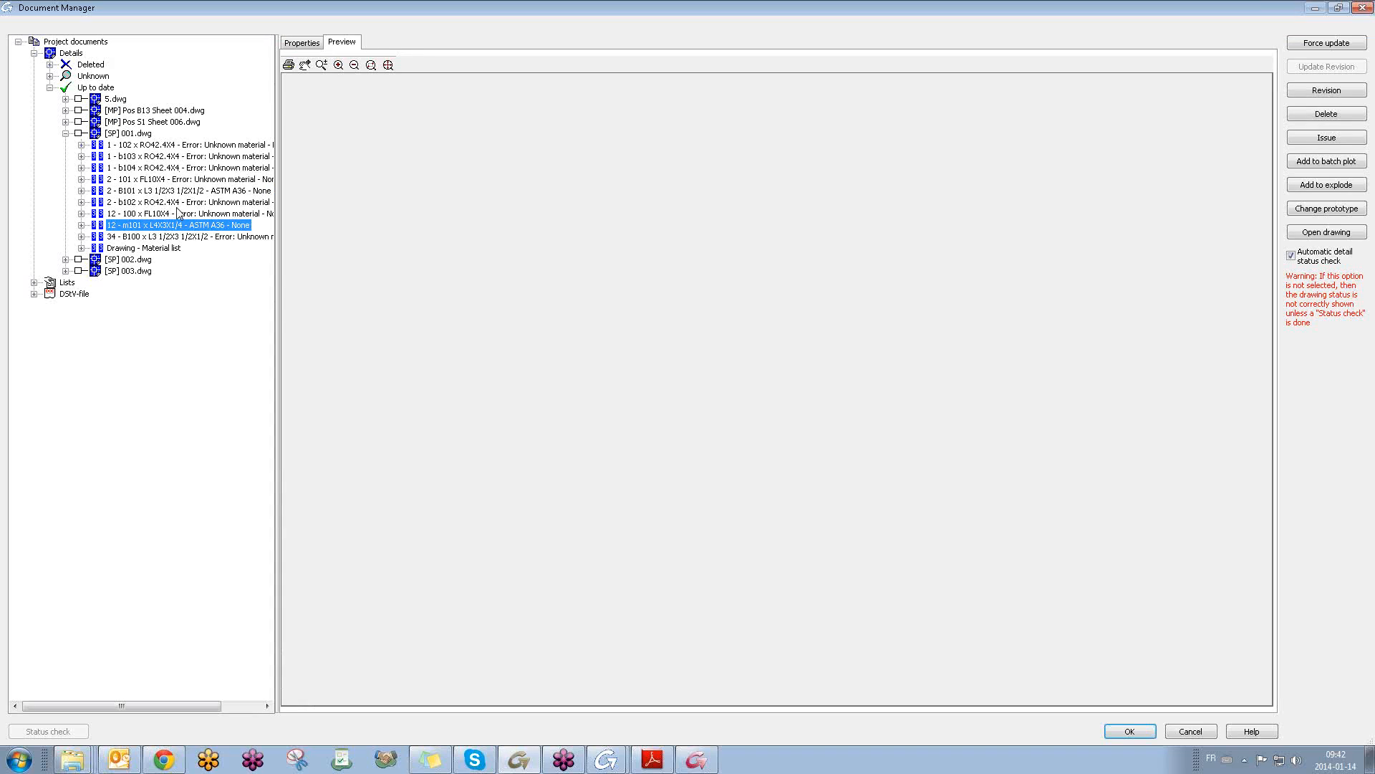
click(299, 43)
click(340, 44)
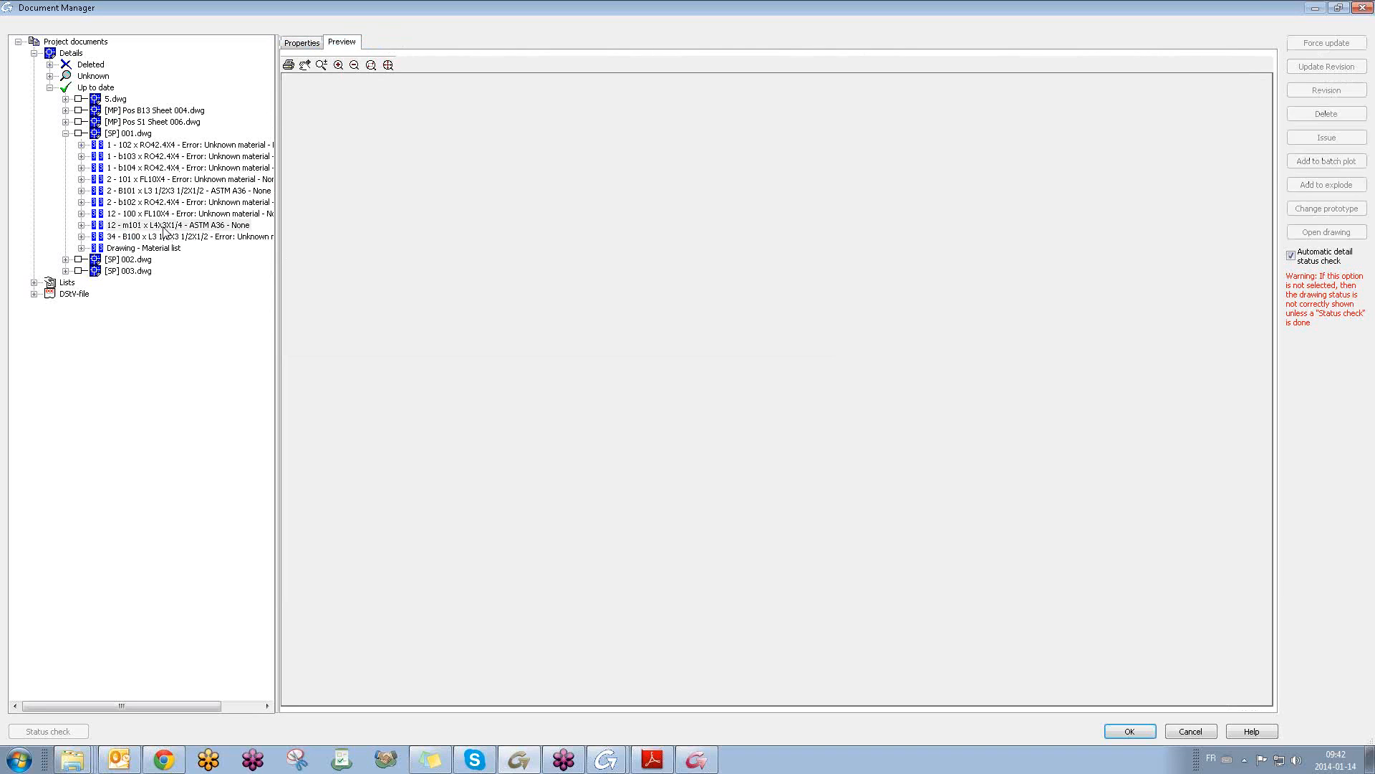
click(164, 226)
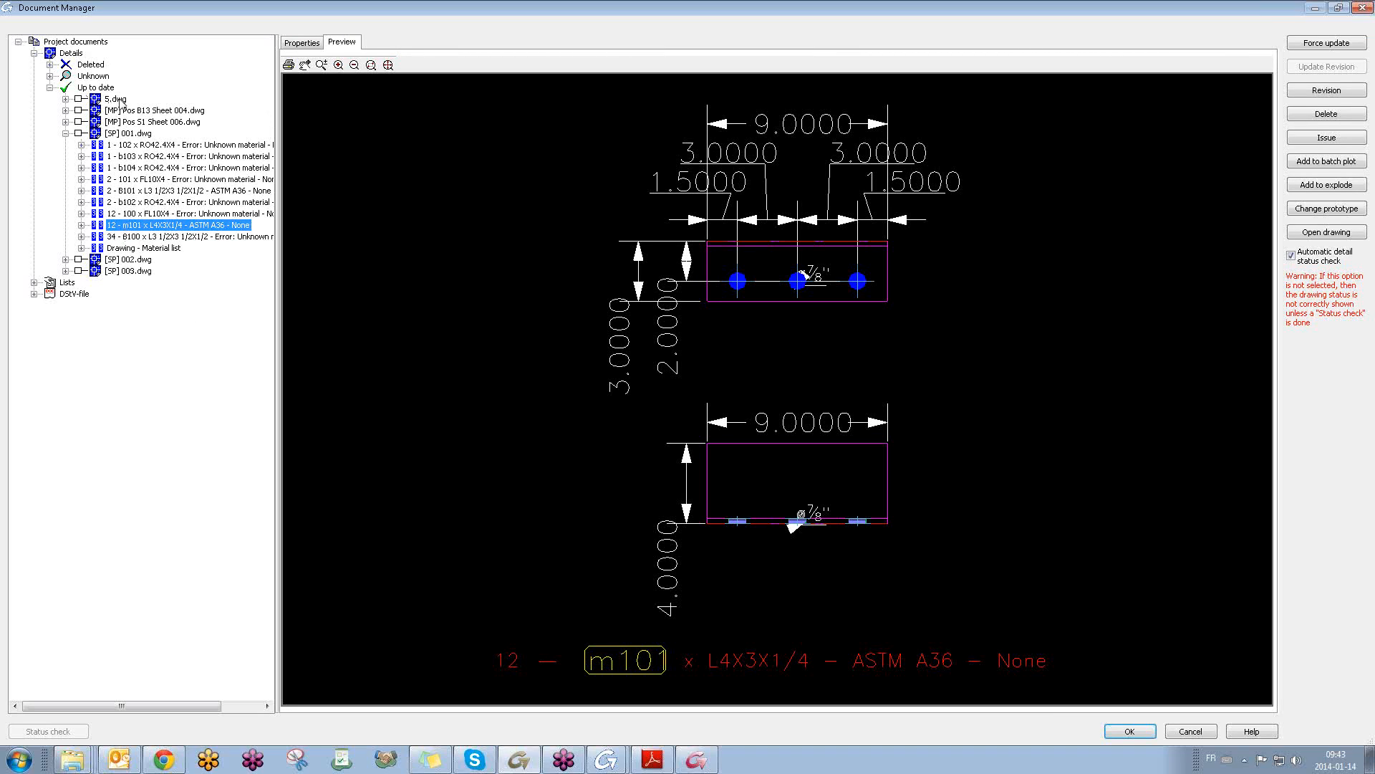
- Check the contents of 5.dwg, close the [SP] 001.dwg drawing and return to the Document Manager
click(65, 99)
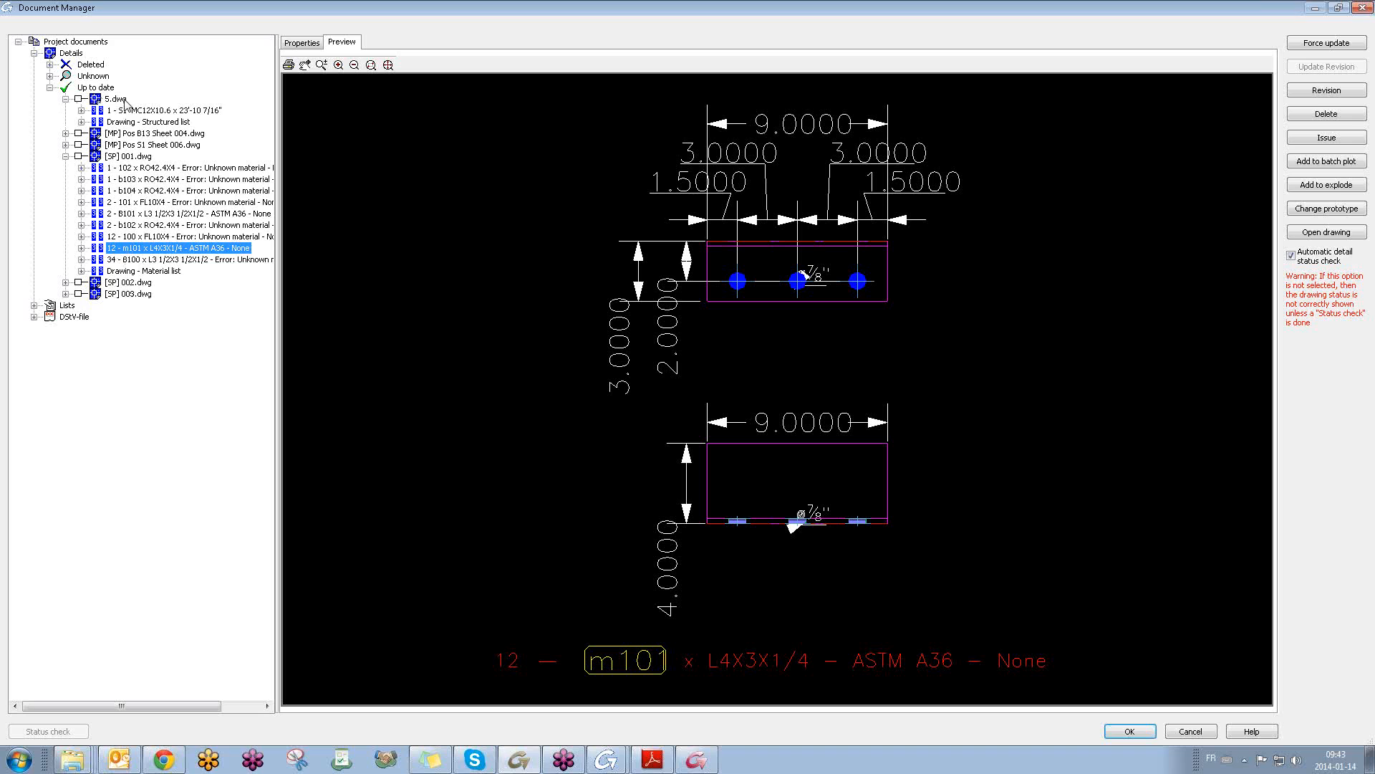
click(67, 100)
key(Escape)
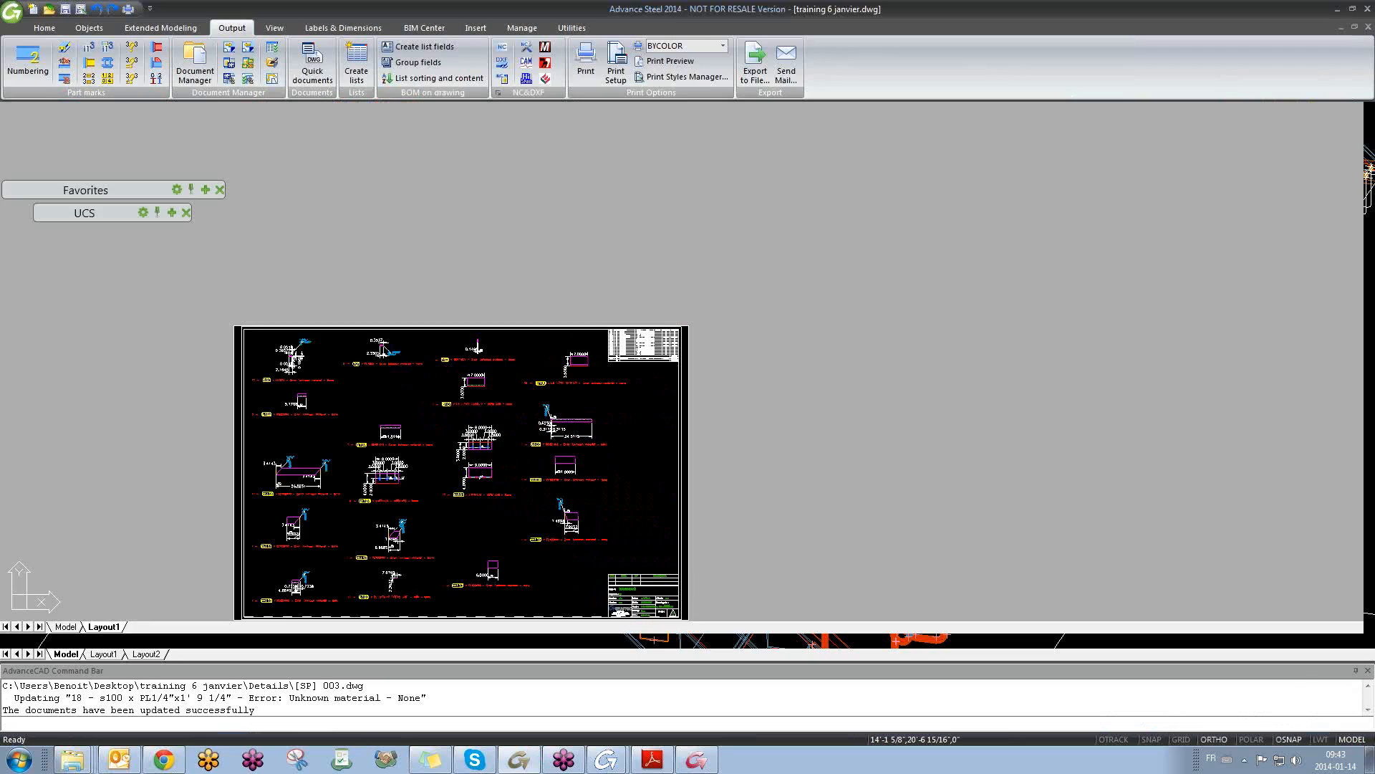
click(1368, 27)
click(698, 412)
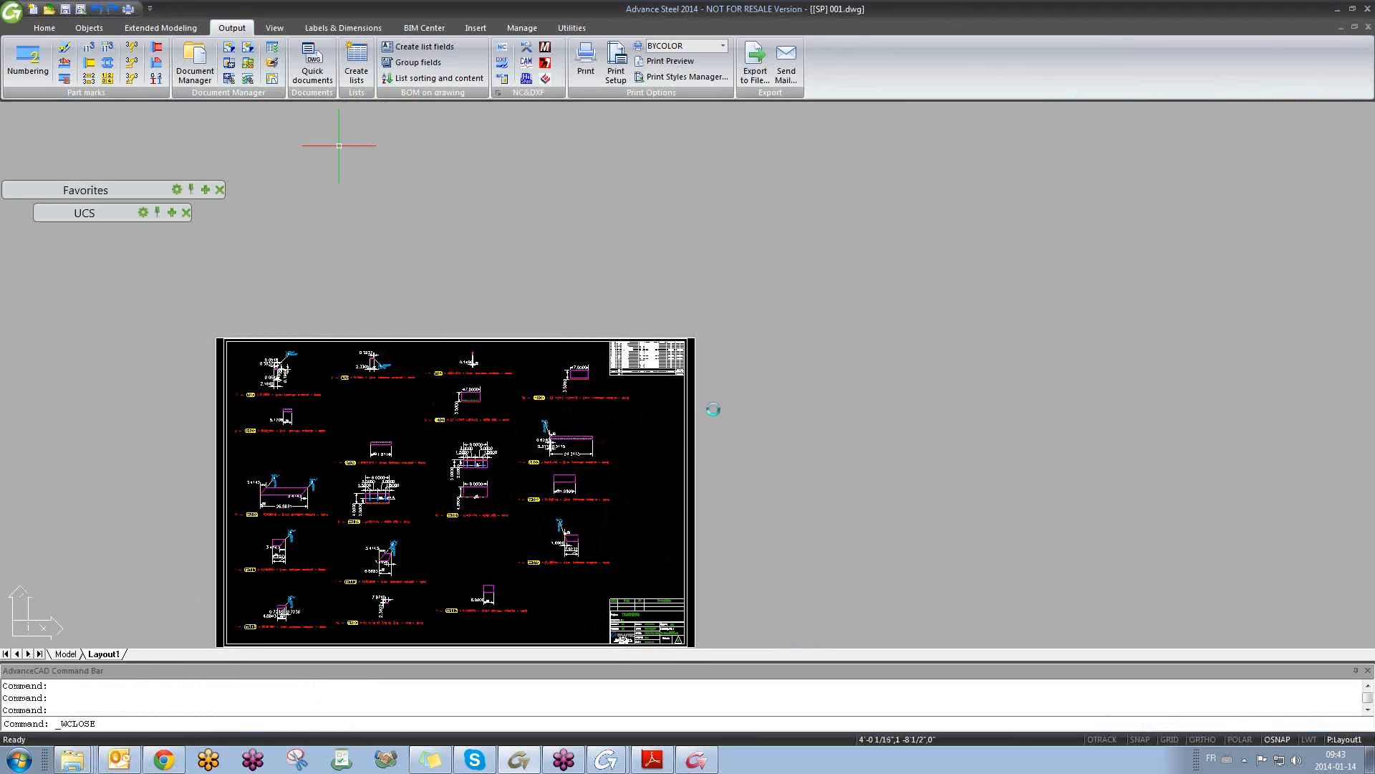
click(204, 66)
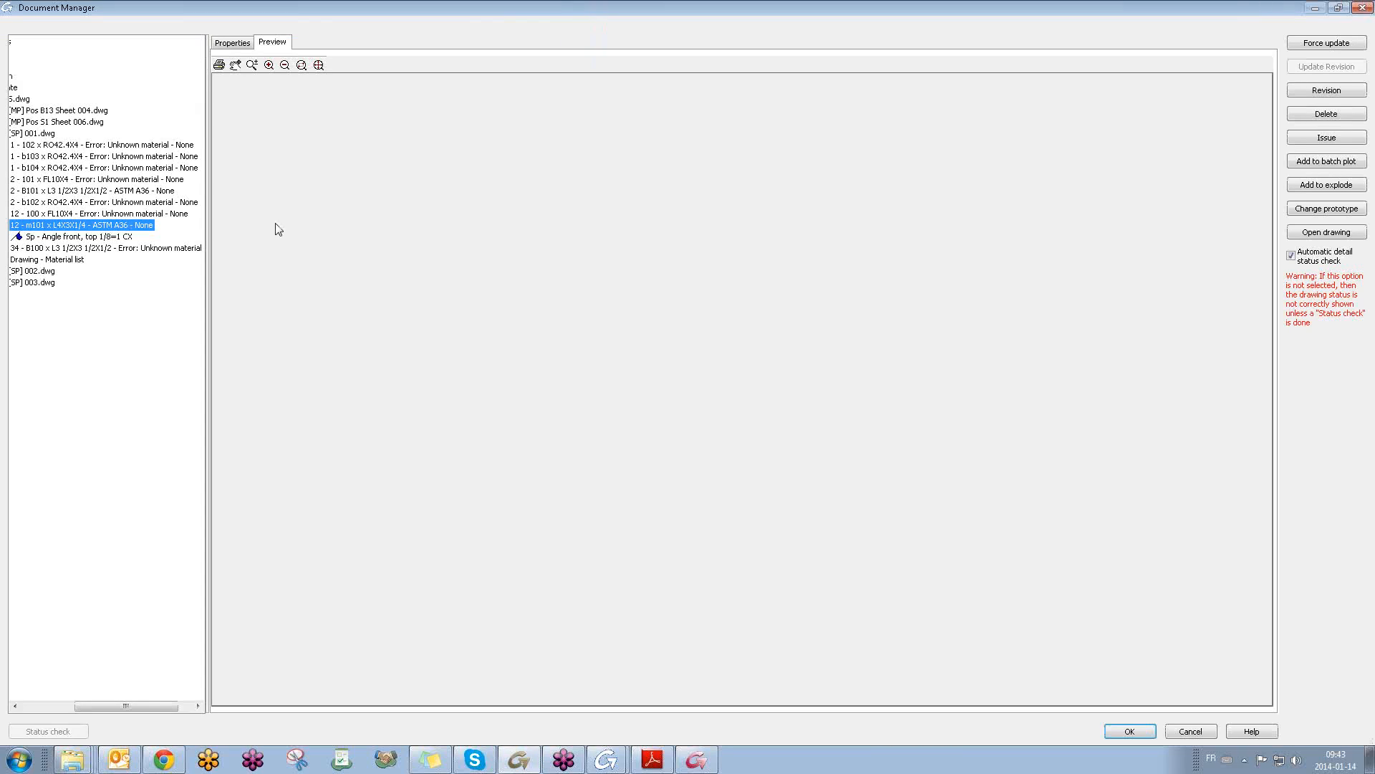
- Widen the document tree and transfer the m101 L4X3X1/4 detail from [SP] 001.dwg into 5.dwg
drag(211, 209, 582, 208)
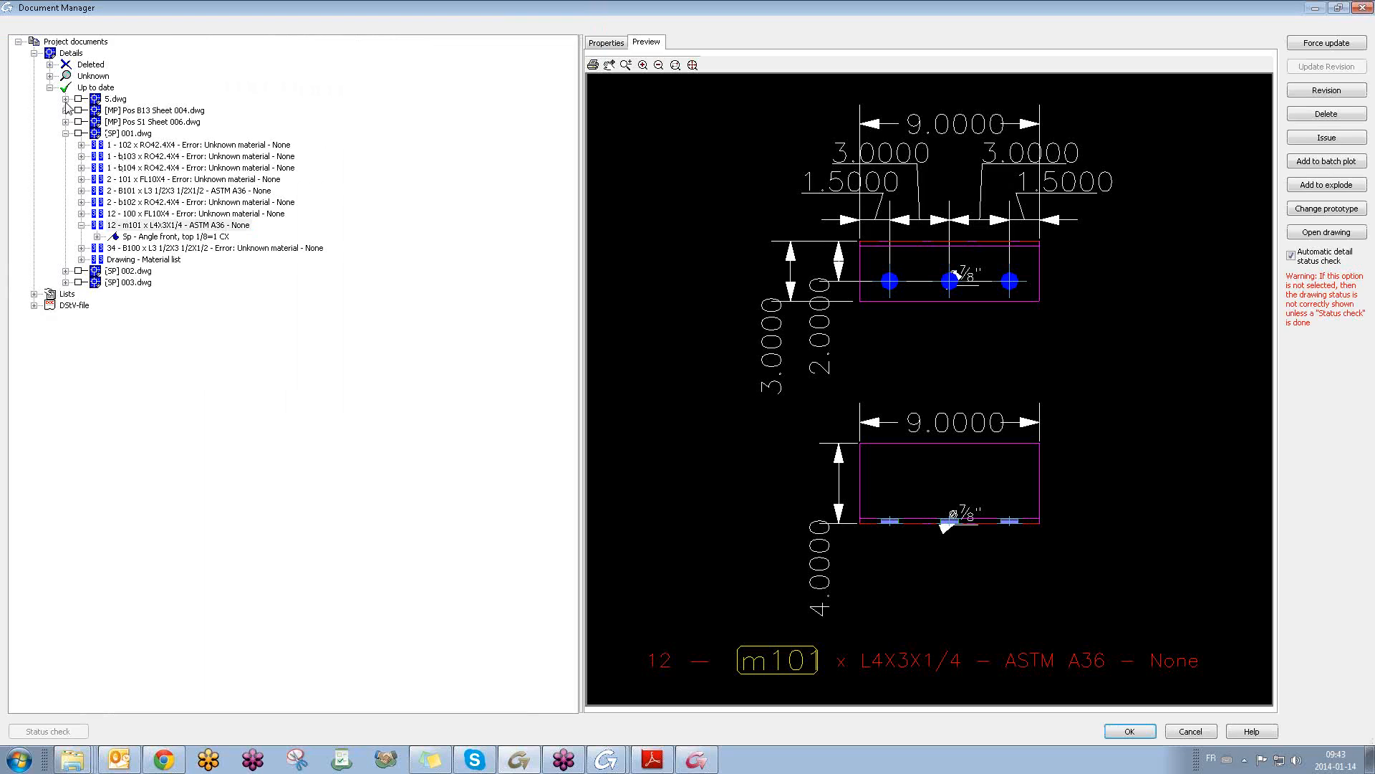
click(66, 100)
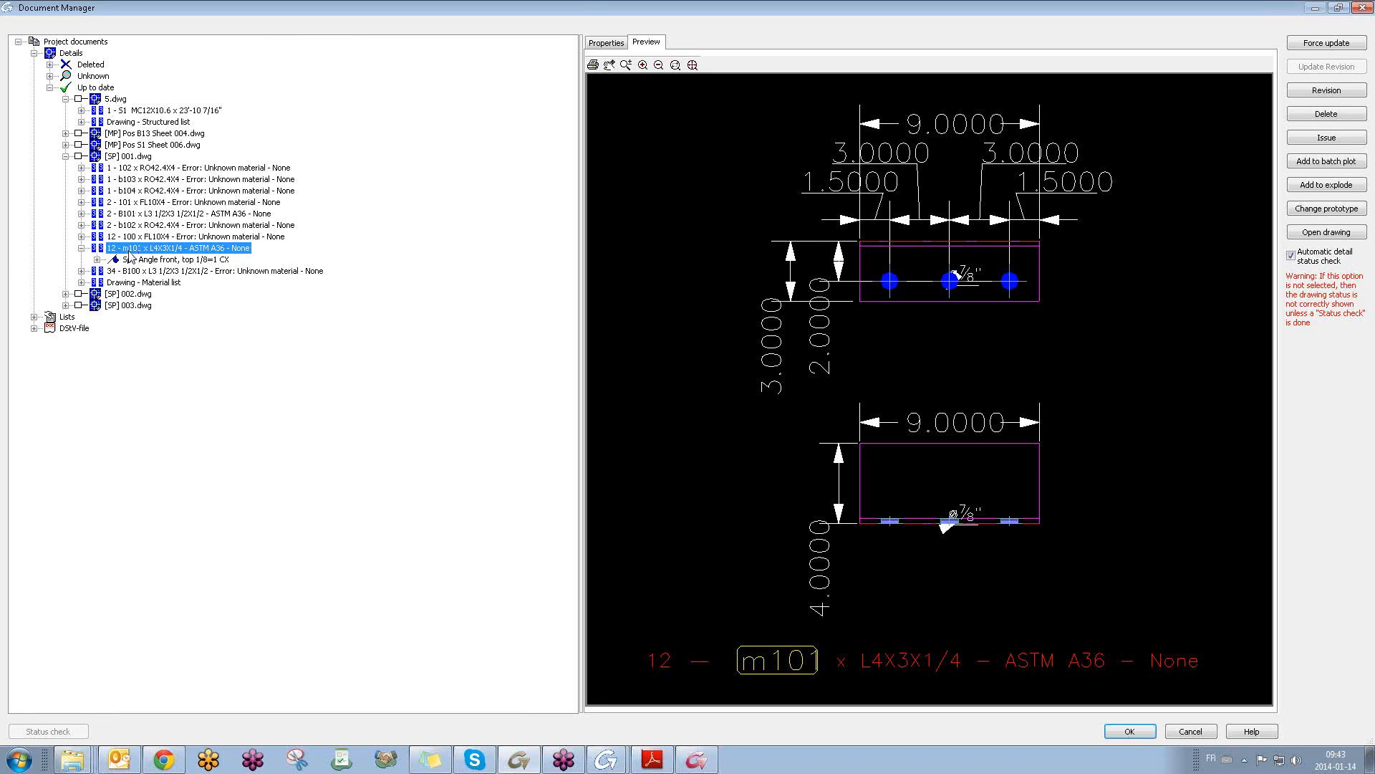
drag(133, 251, 99, 107)
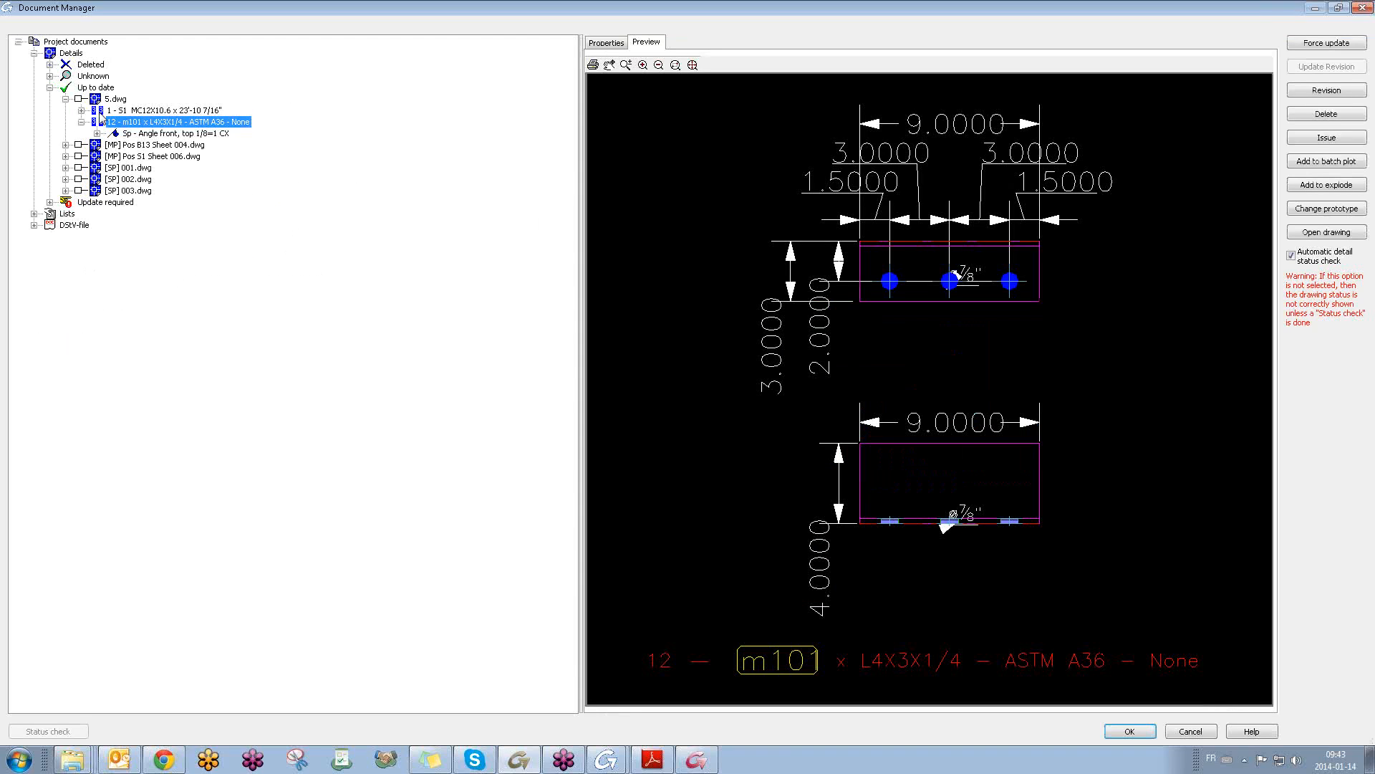
- Force an update of the details marked Update required and open the 5.dwg drawing
click(91, 203)
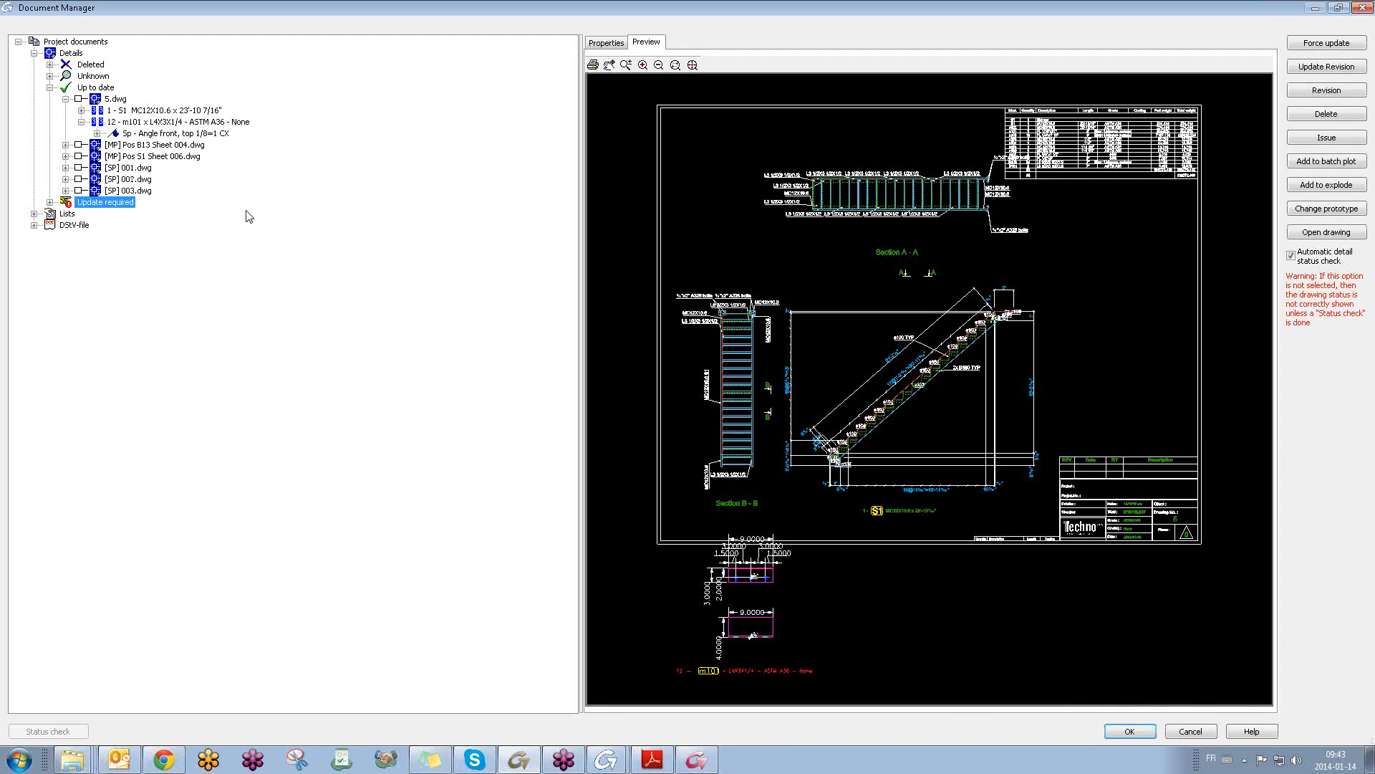
click(1322, 41)
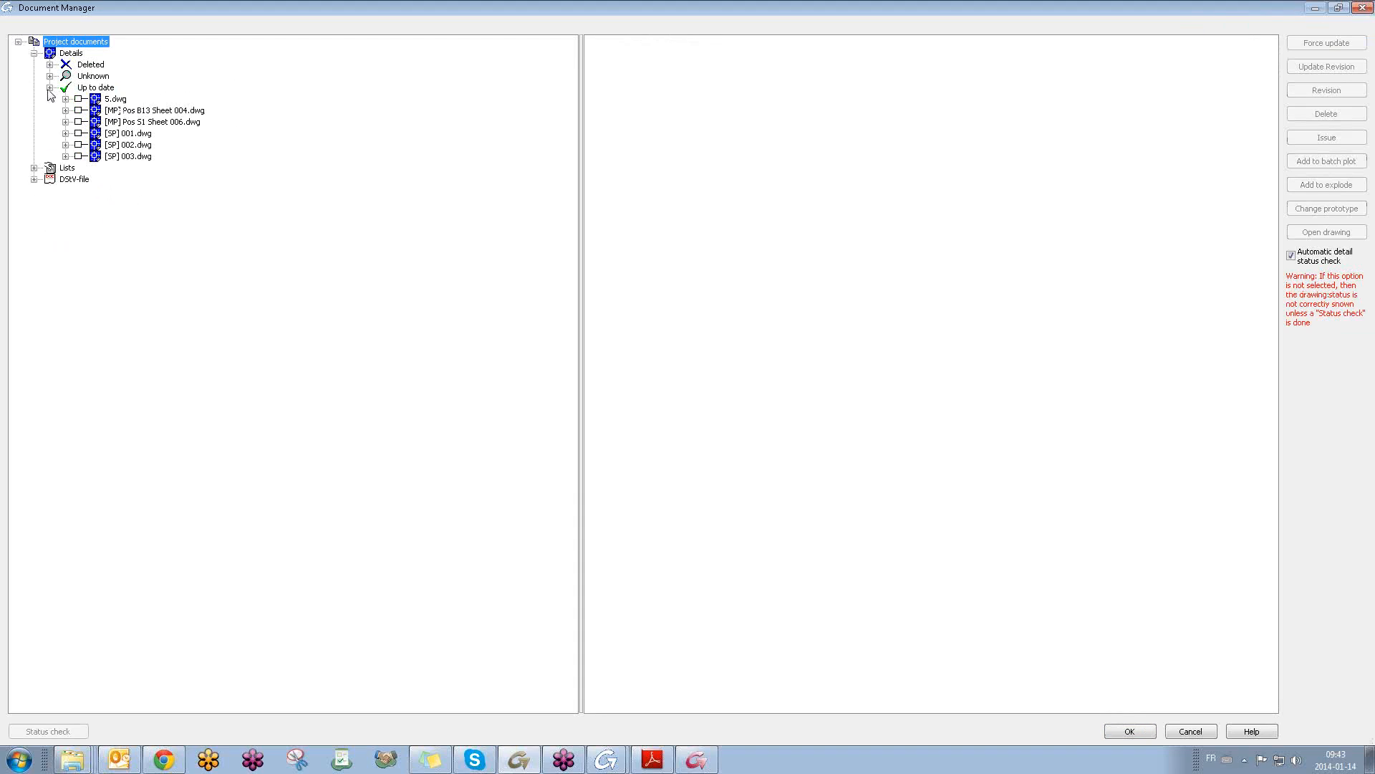
click(112, 99)
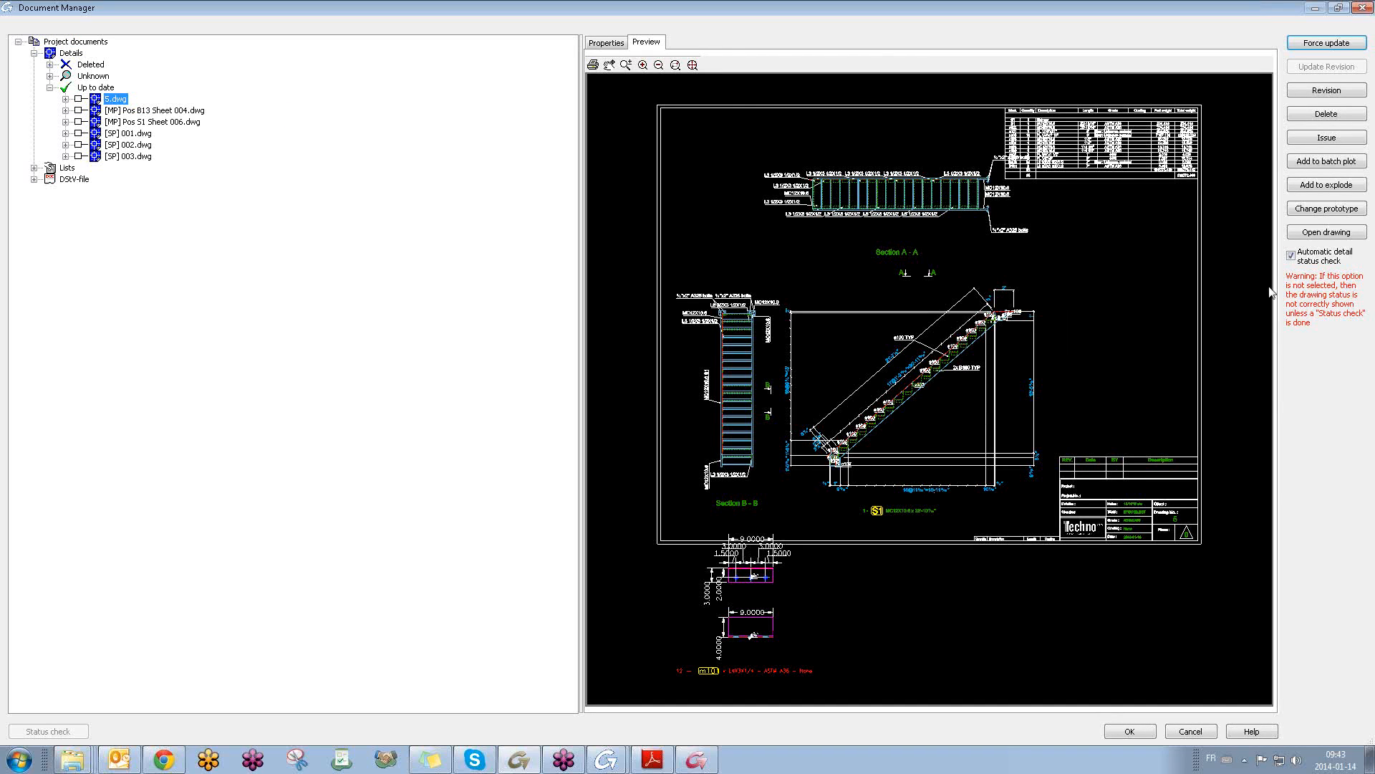
click(1327, 231)
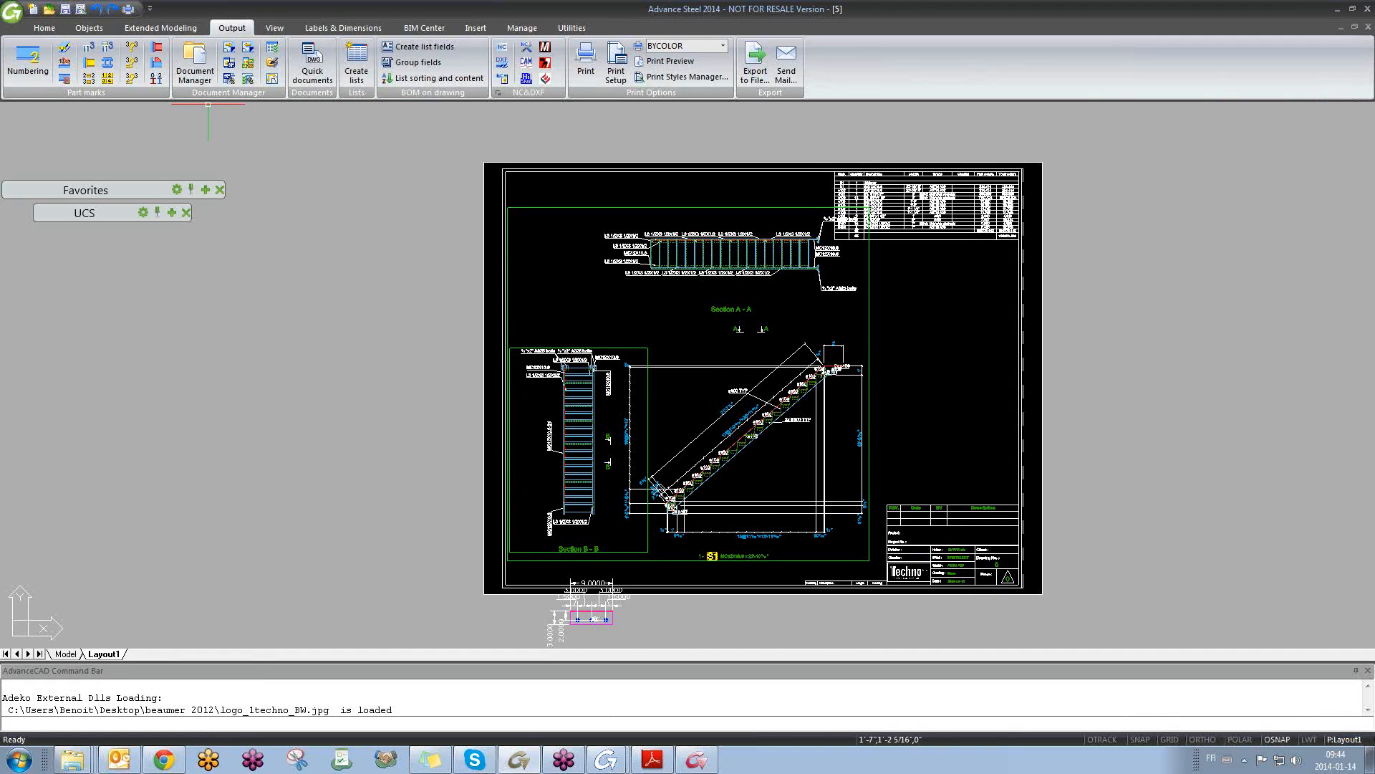
- Try erasing the frame around the stair elevation on the sheet and undo the erasure
scroll(730, 330, up, 4)
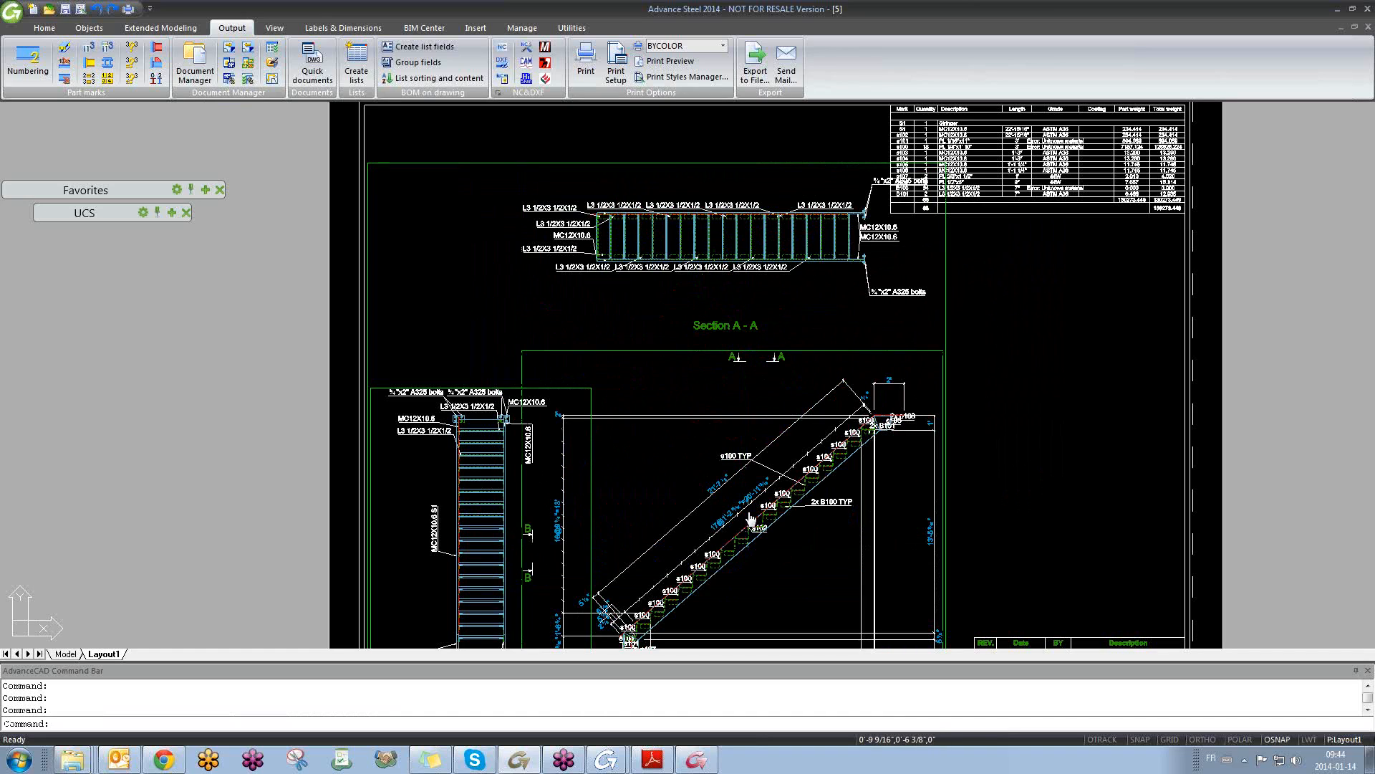
middle_drag(746, 421, 743, 339)
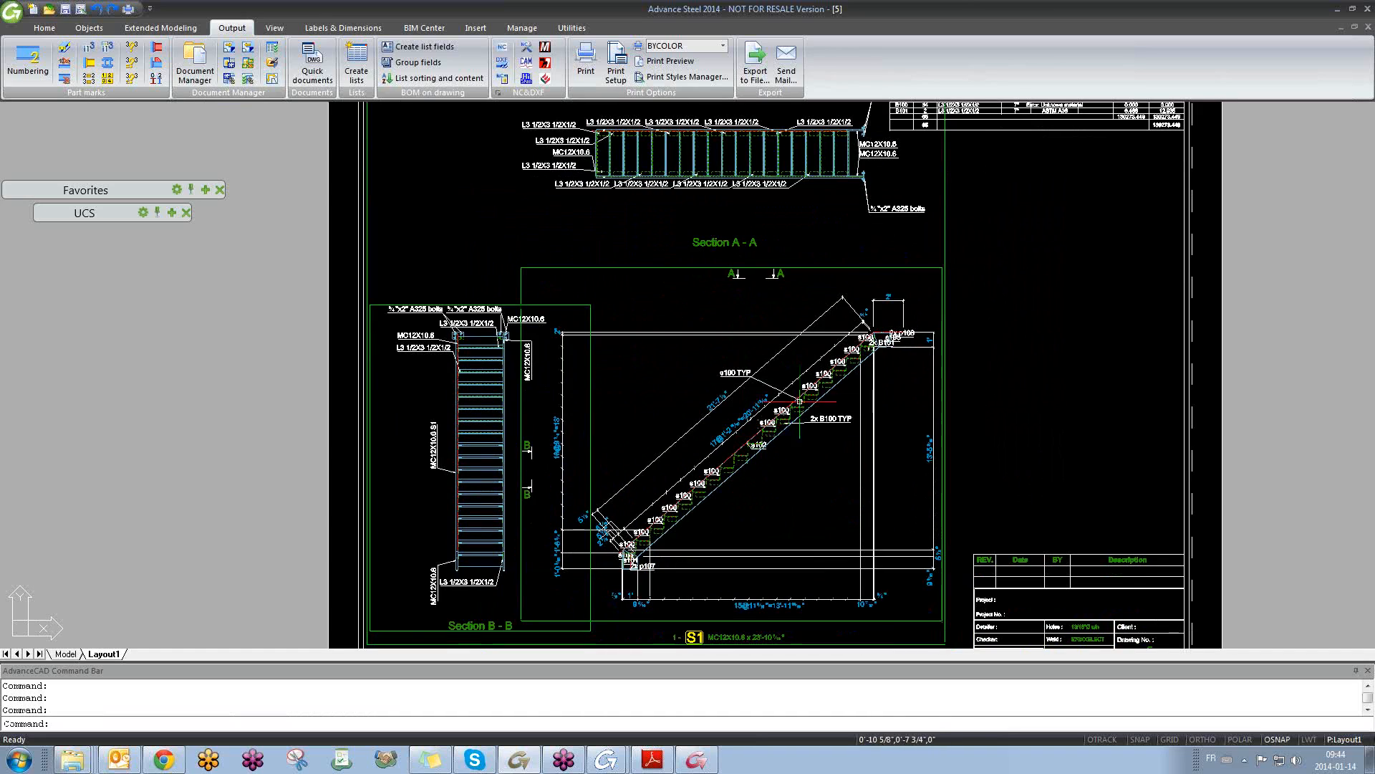
click(659, 268)
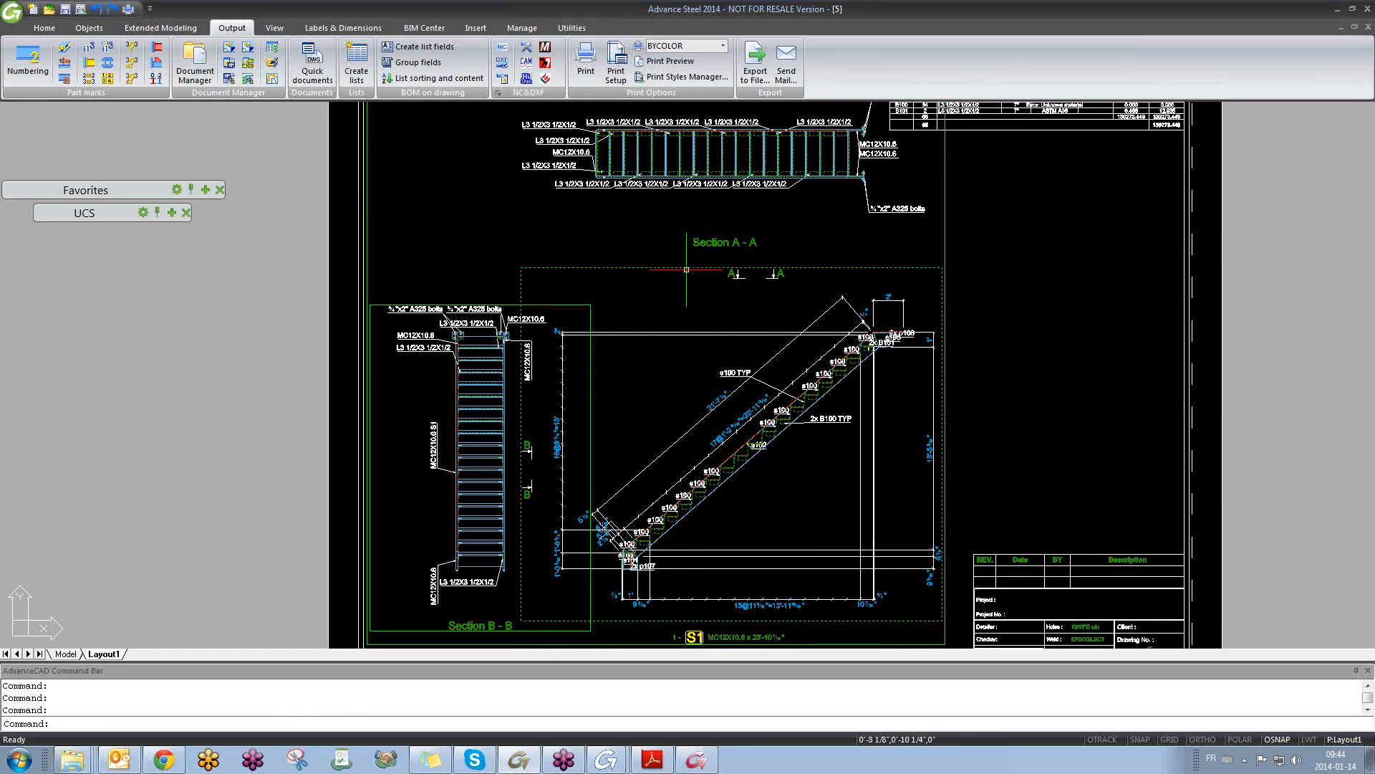
key(Delete)
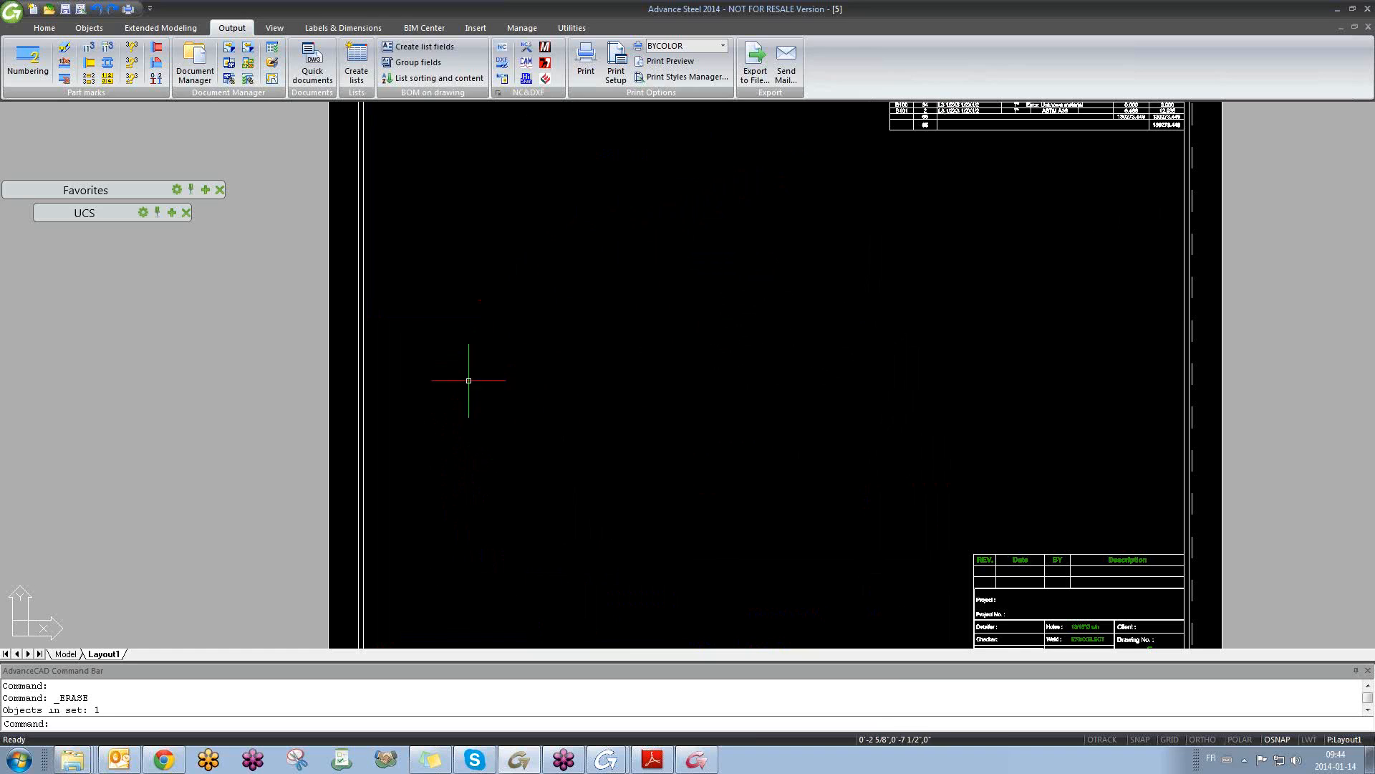
scroll(663, 327, down, 2)
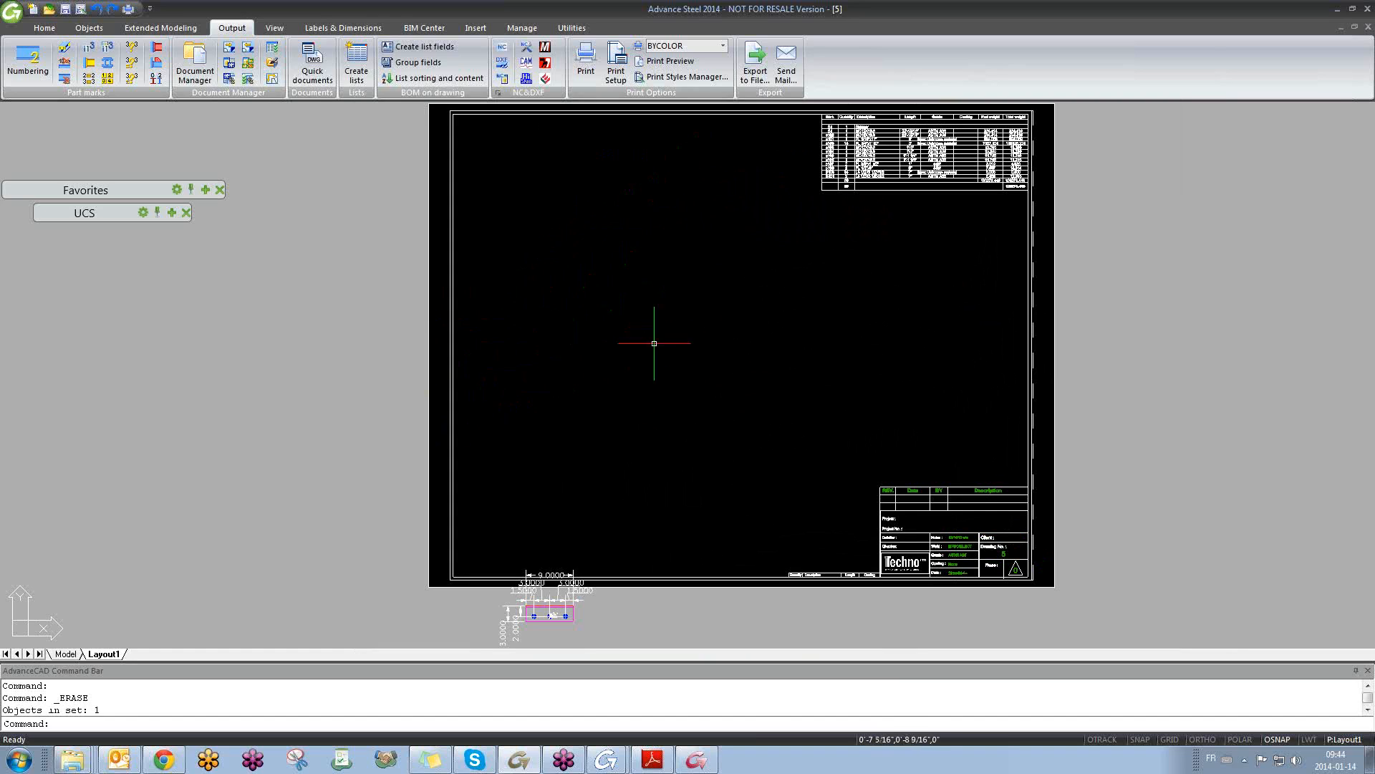
key(ctrl+z)
key(ctrl+z)
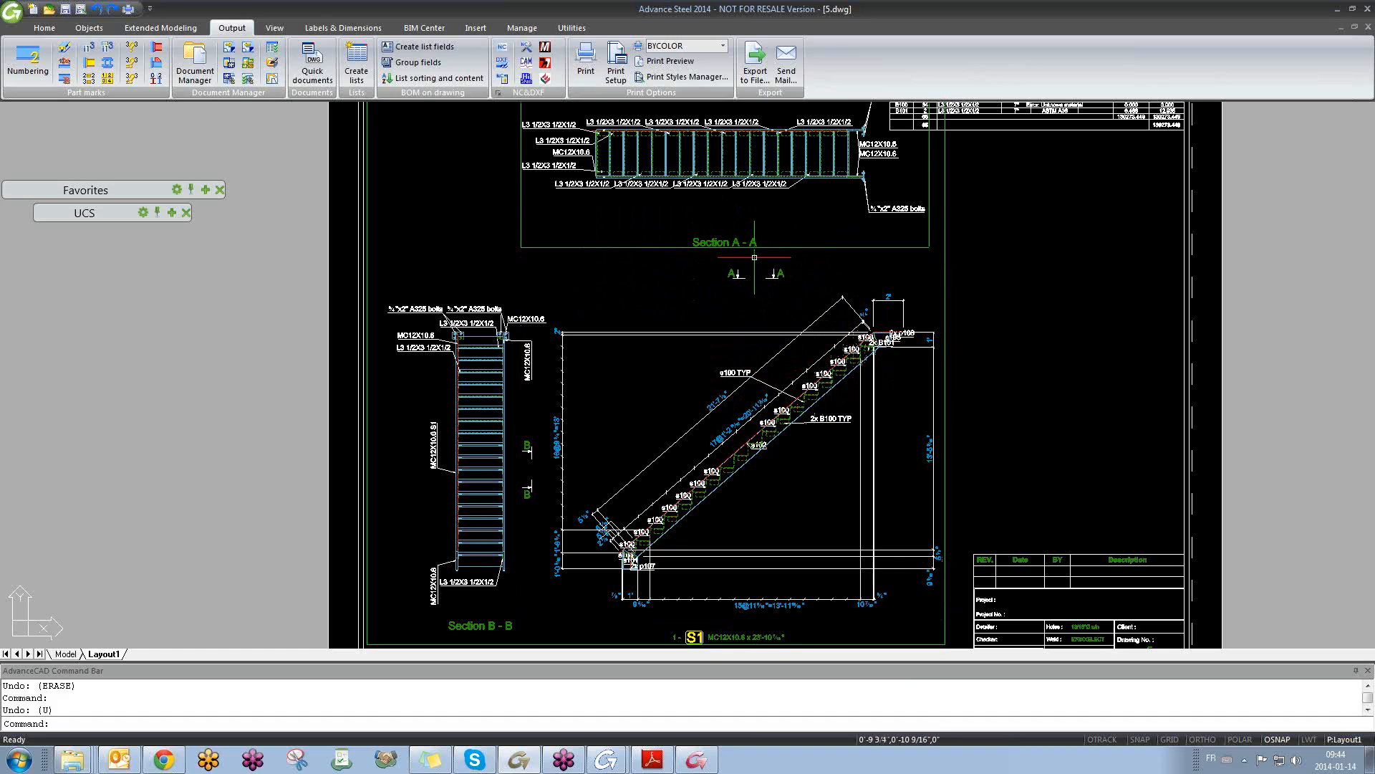
- Move the outer frame of the S1 stair detail slightly up and to the left on the sheet
middle_drag(747, 190, 739, 233)
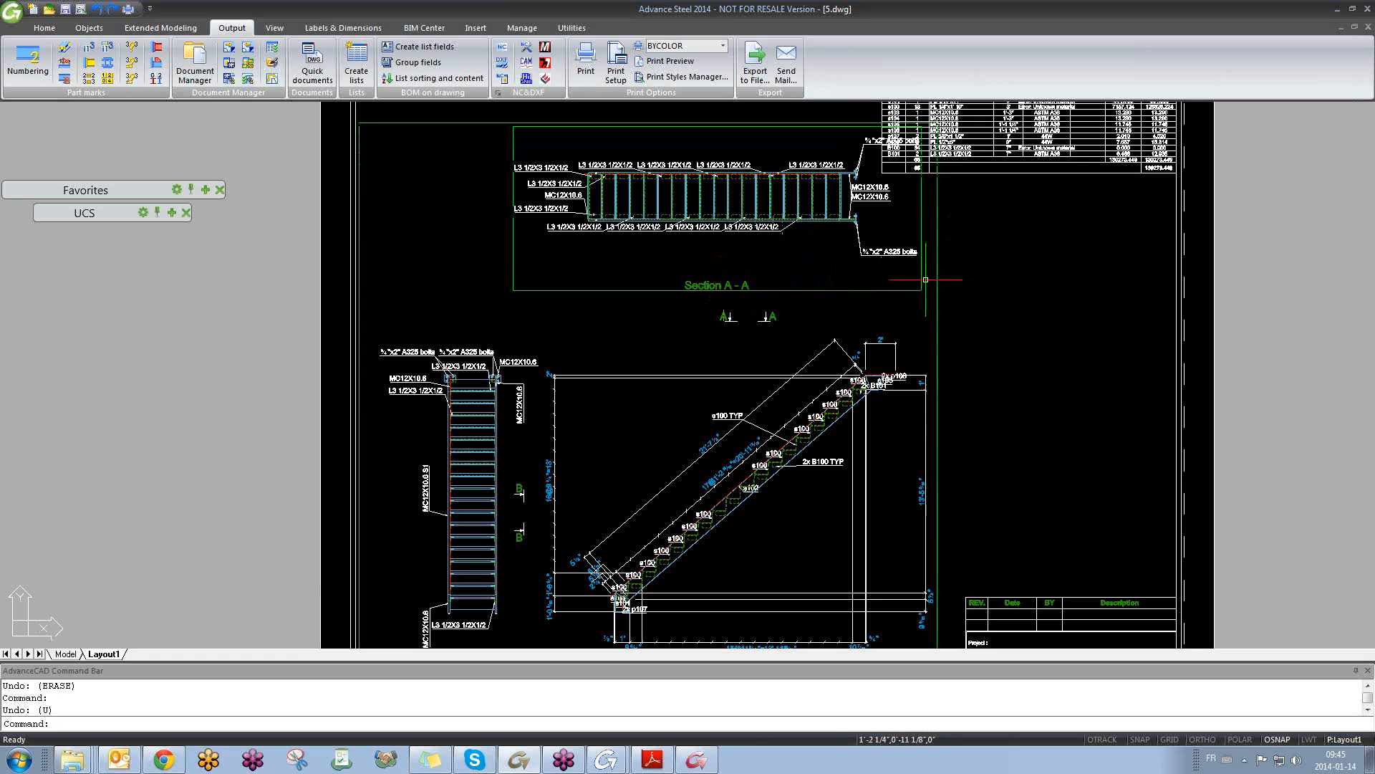
text(M)
key(Return)
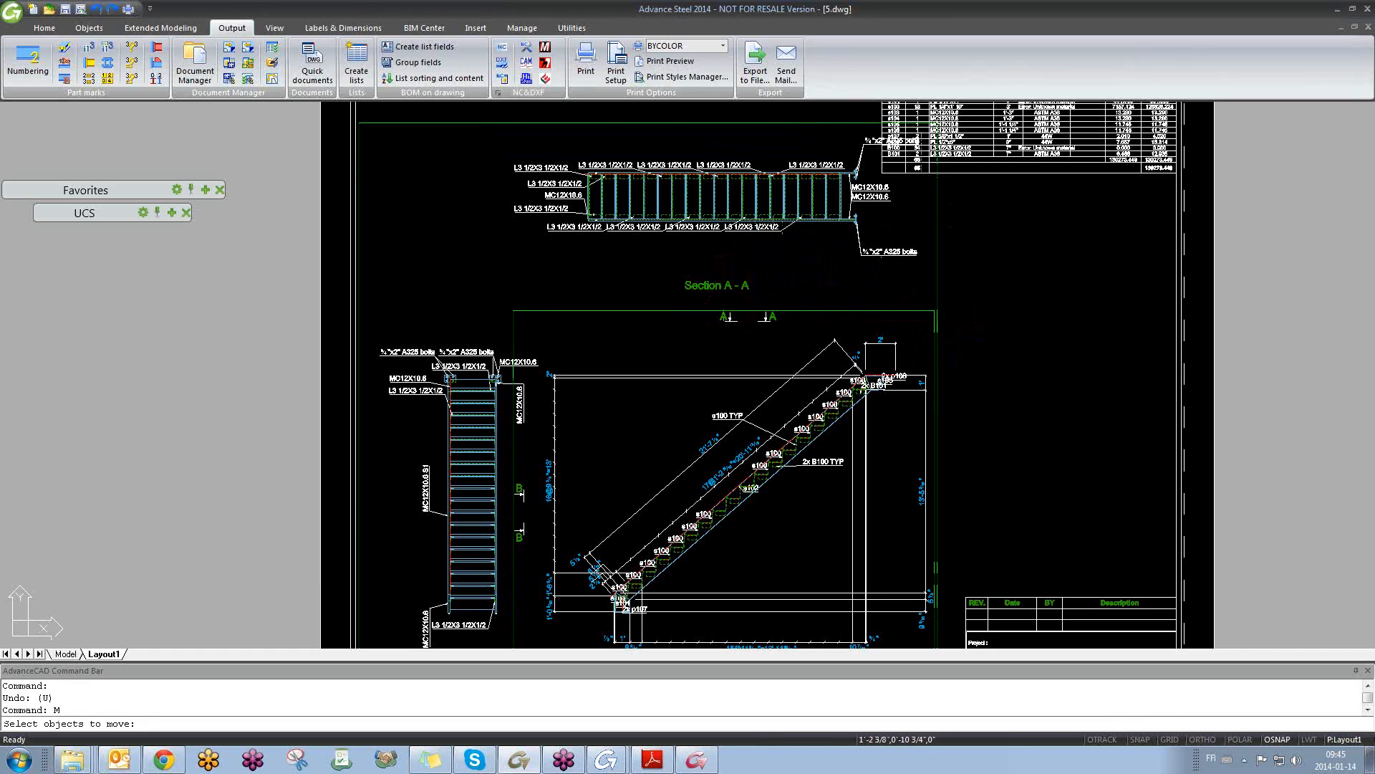
click(937, 292)
key(Return)
click(976, 301)
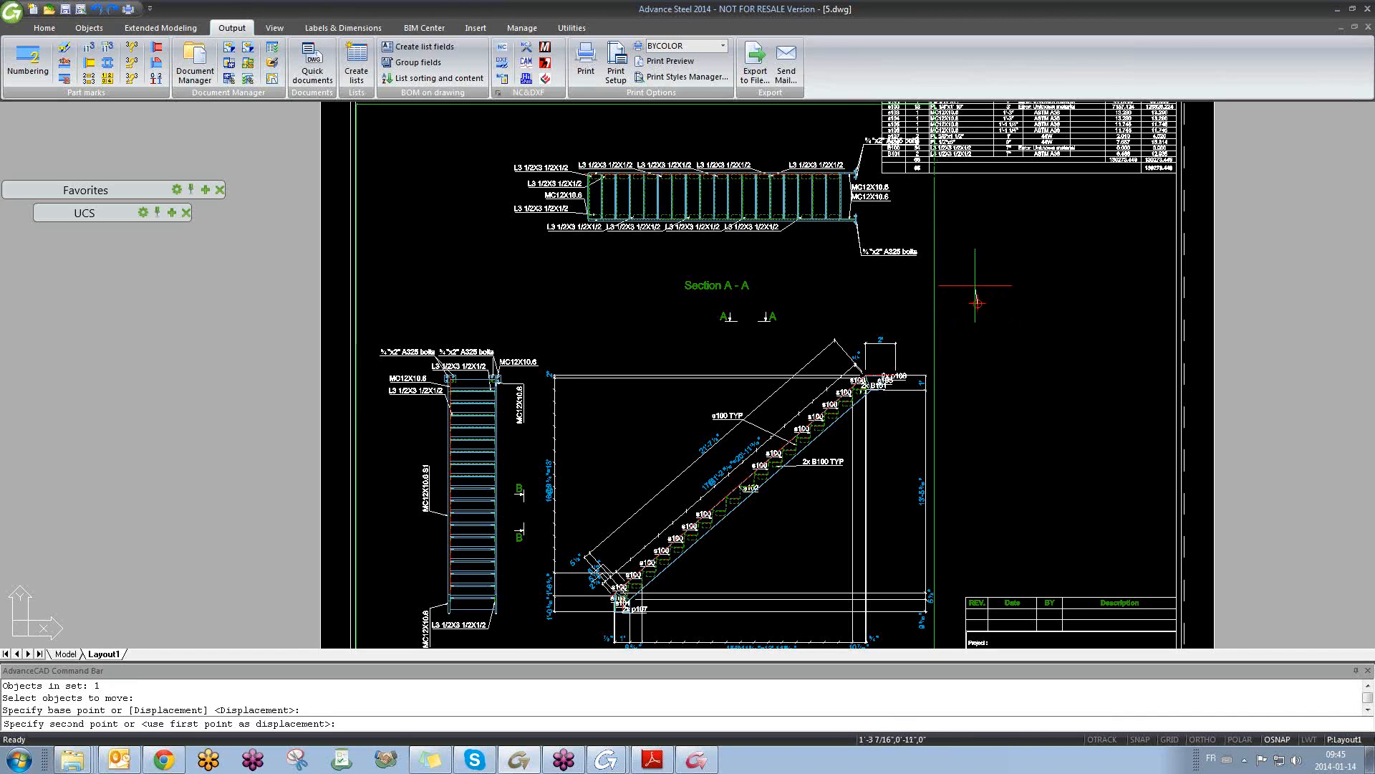
click(968, 291)
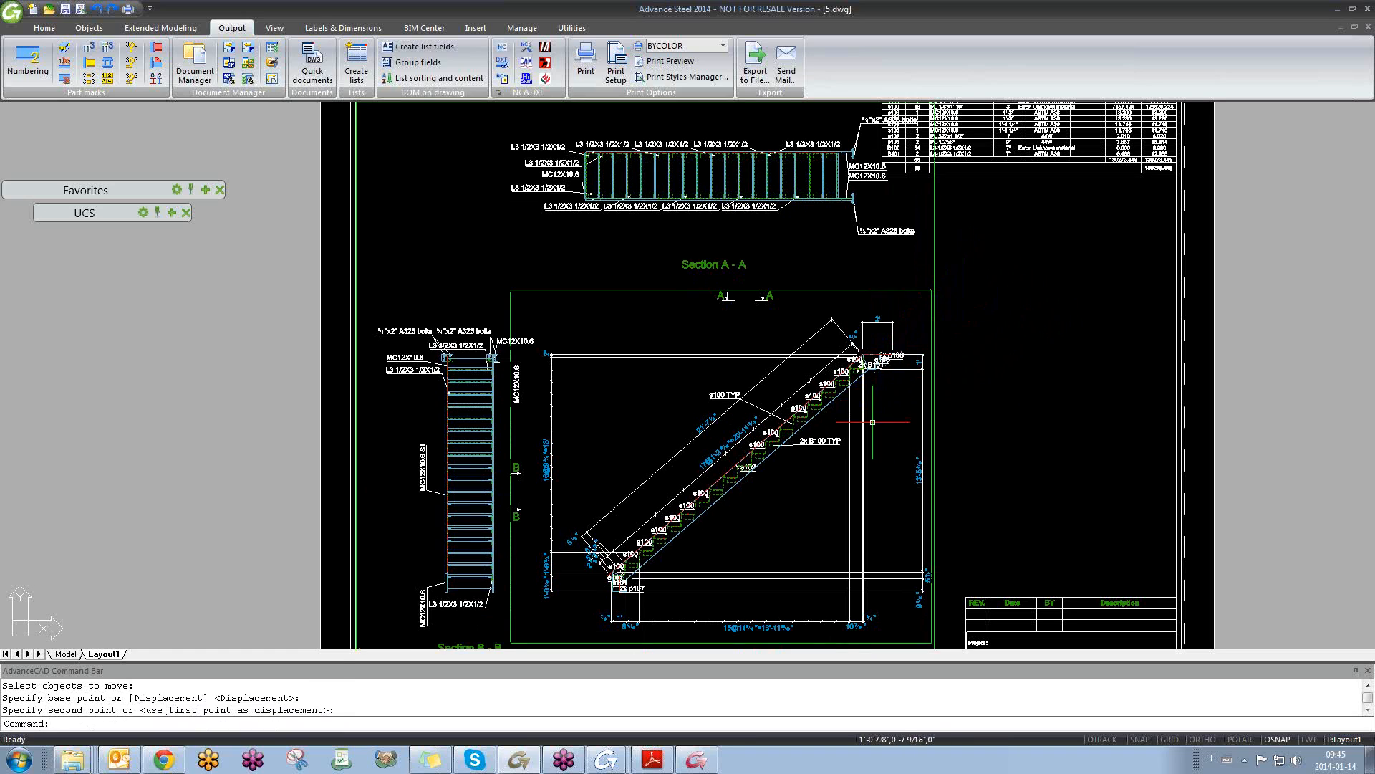
- Move the m101 detail from below the sheet into the free area between the parts list and the title block
scroll(866, 343, down, 2)
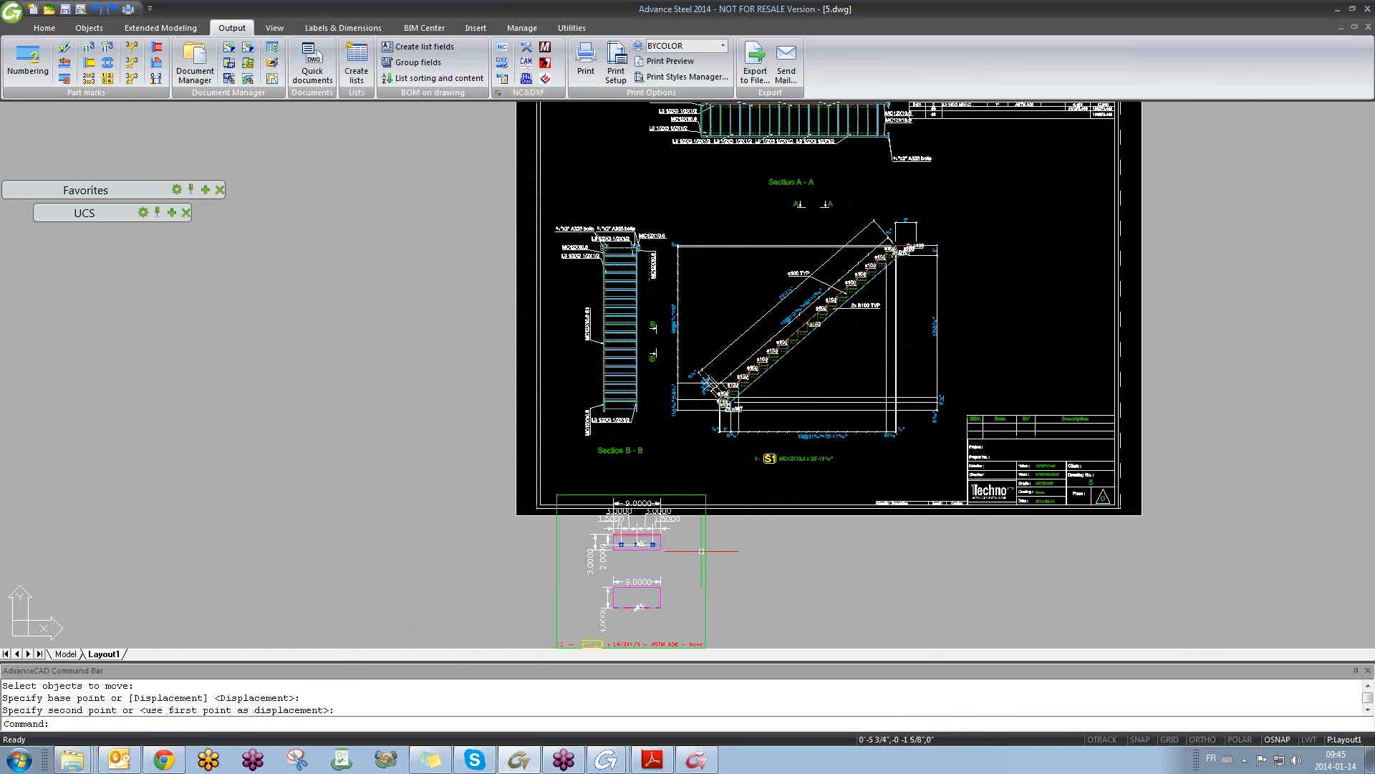
text(M)
key(Return)
click(705, 495)
key(Return)
click(651, 478)
click(1054, 164)
key(Escape)
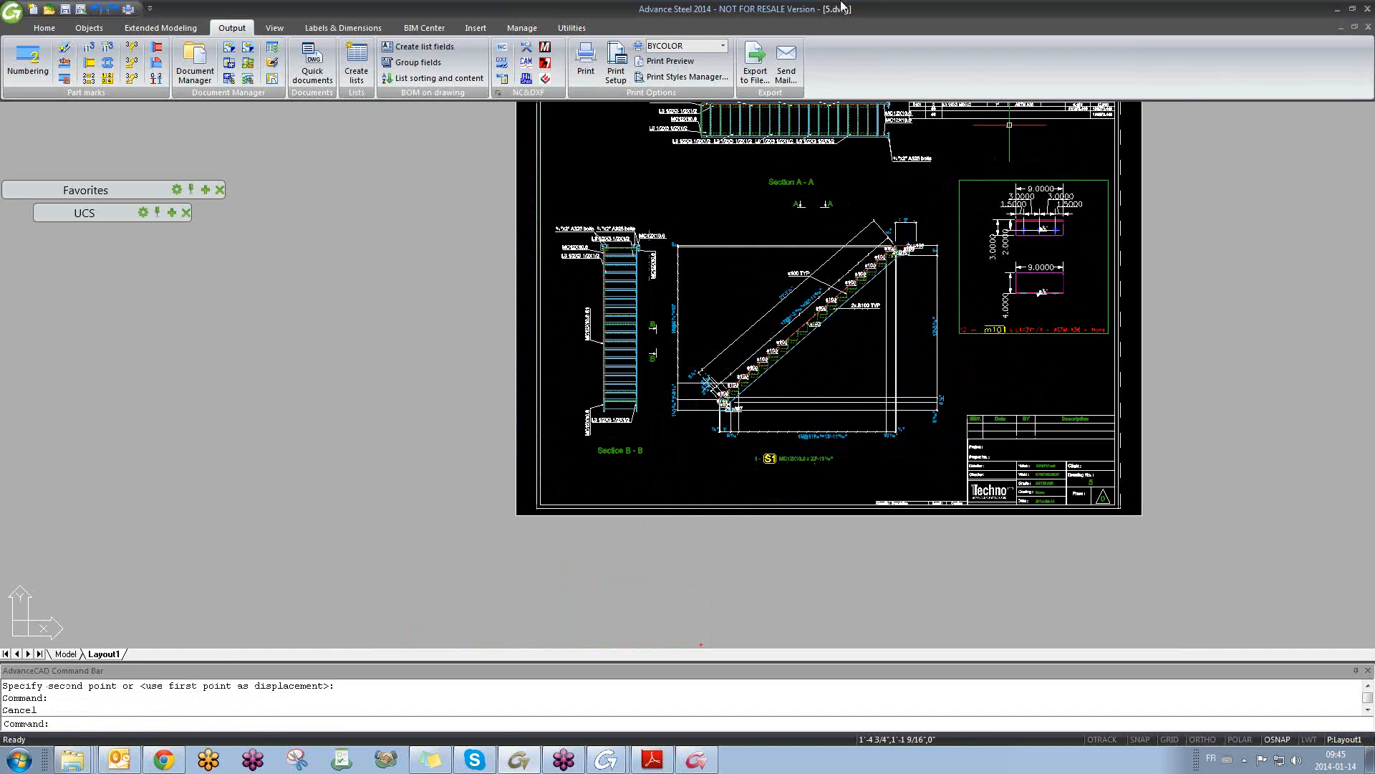
- Expand the floating UCS tool palette and switch it to the Modify commands
middle_drag(832, 205, 766, 336)
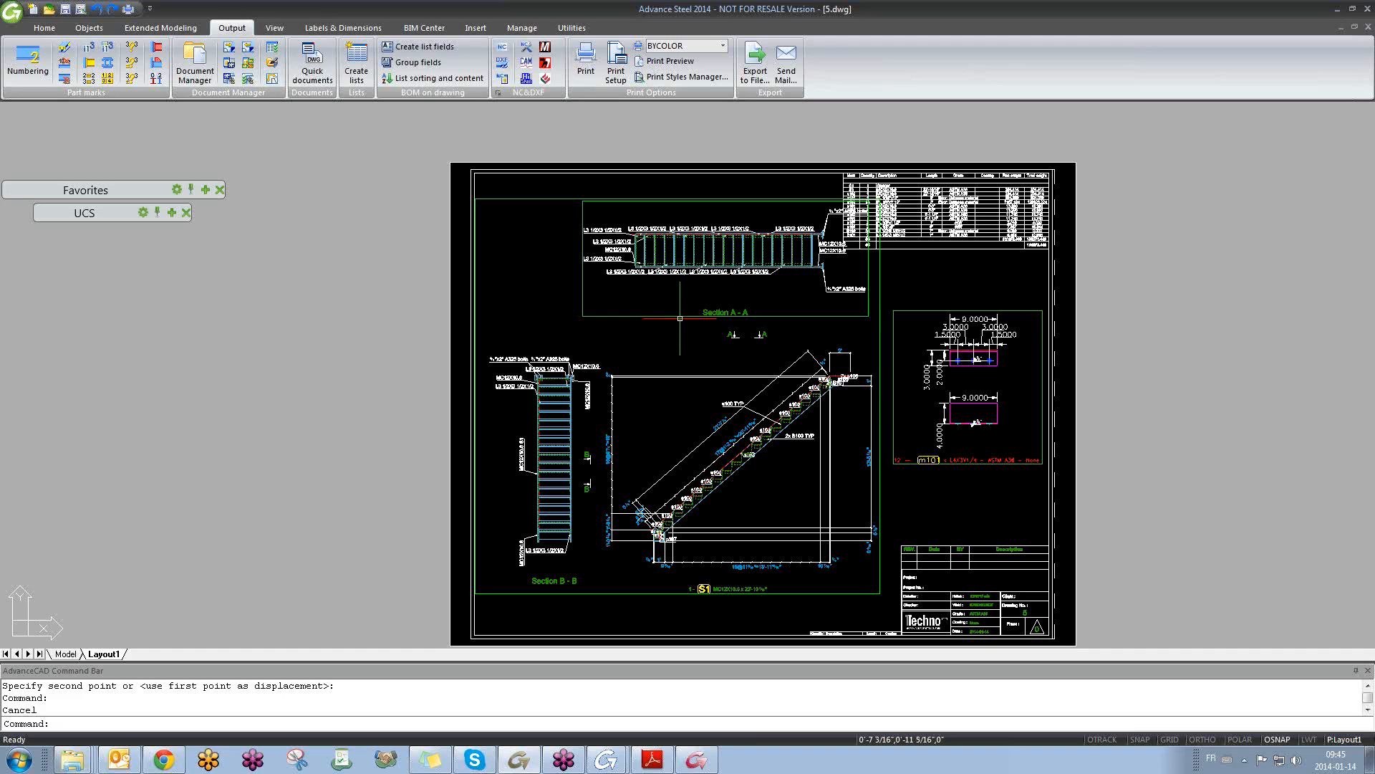
click(545, 316)
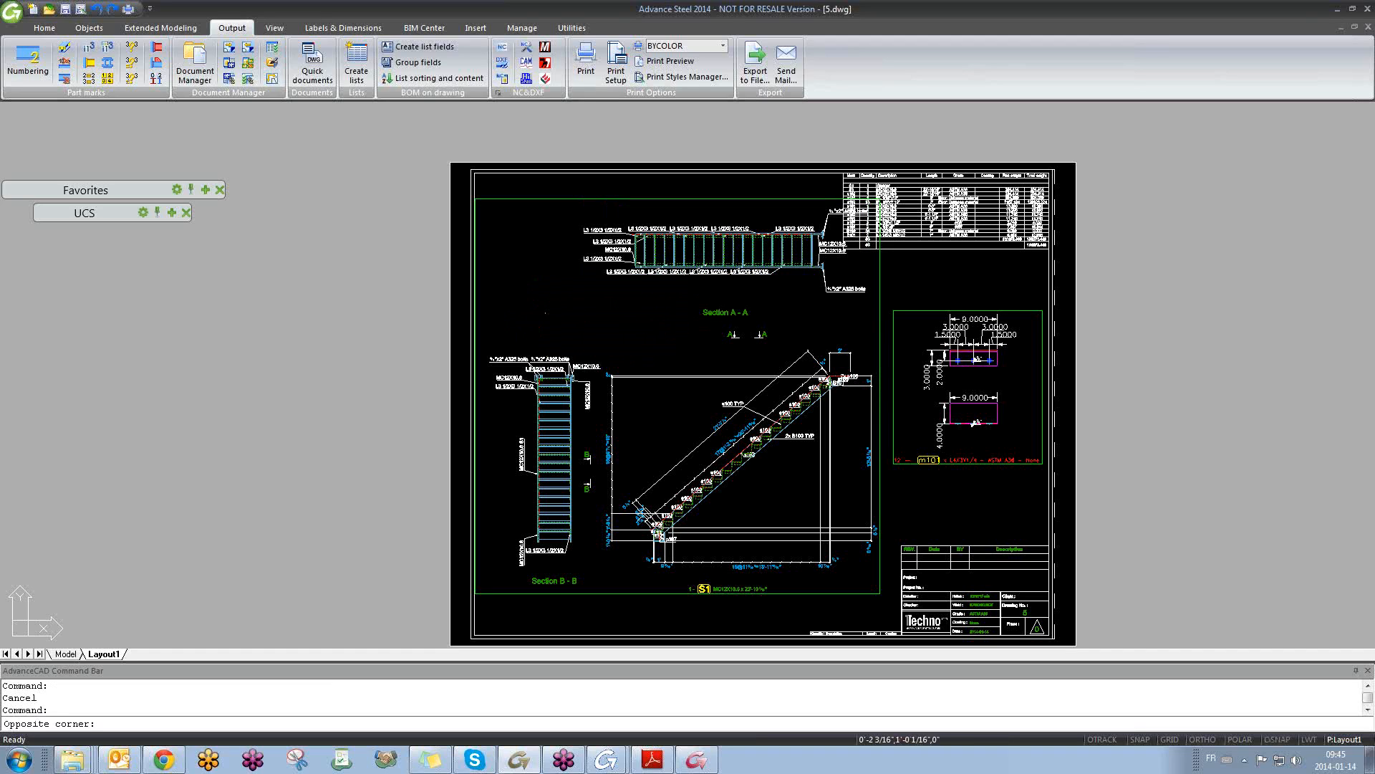
click(519, 269)
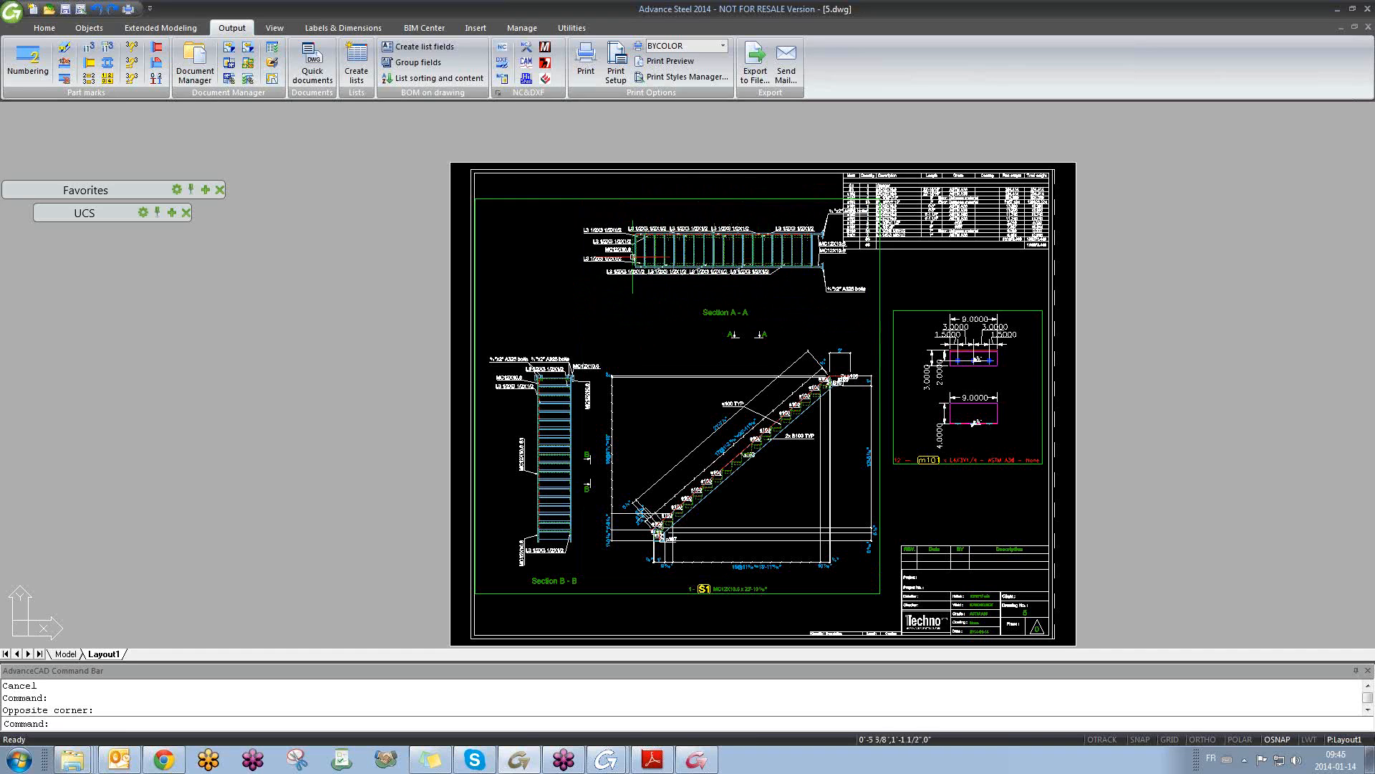
click(170, 213)
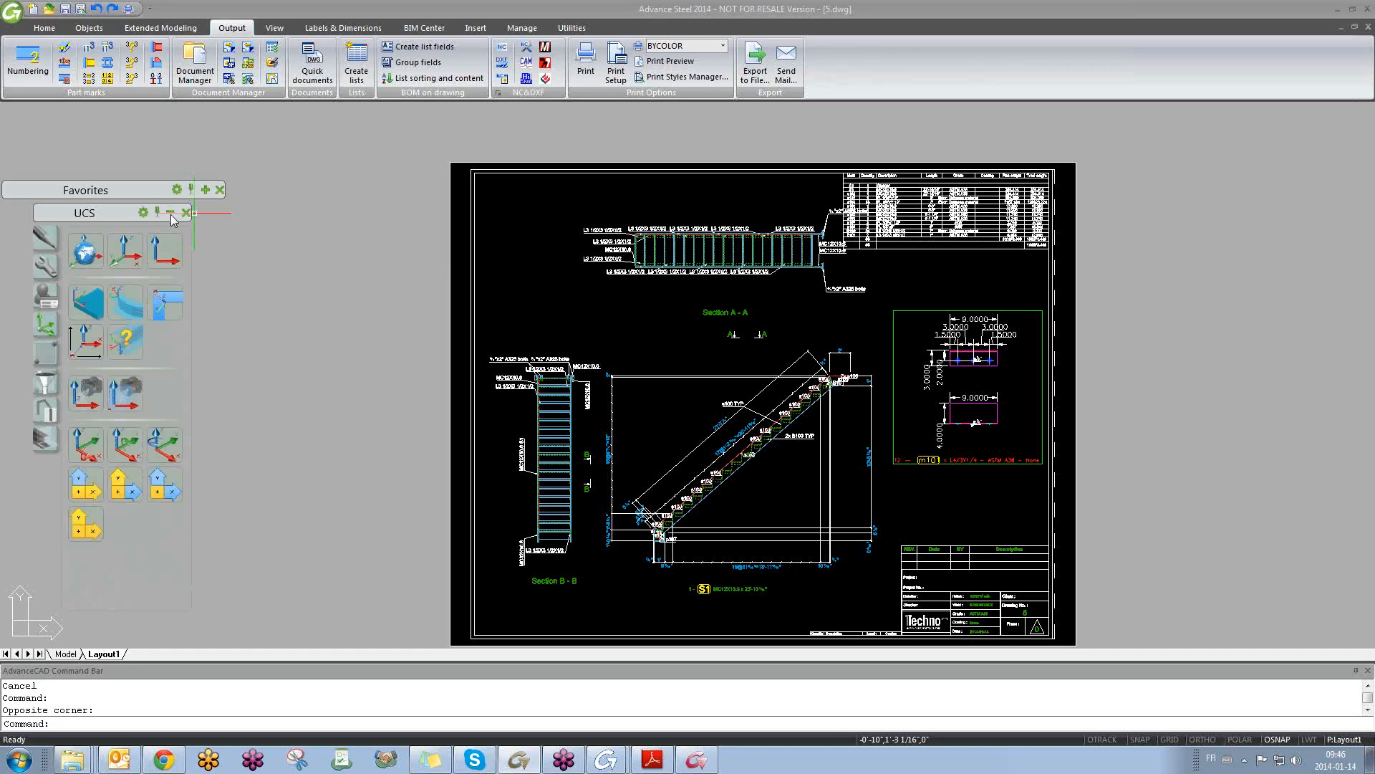
click(44, 261)
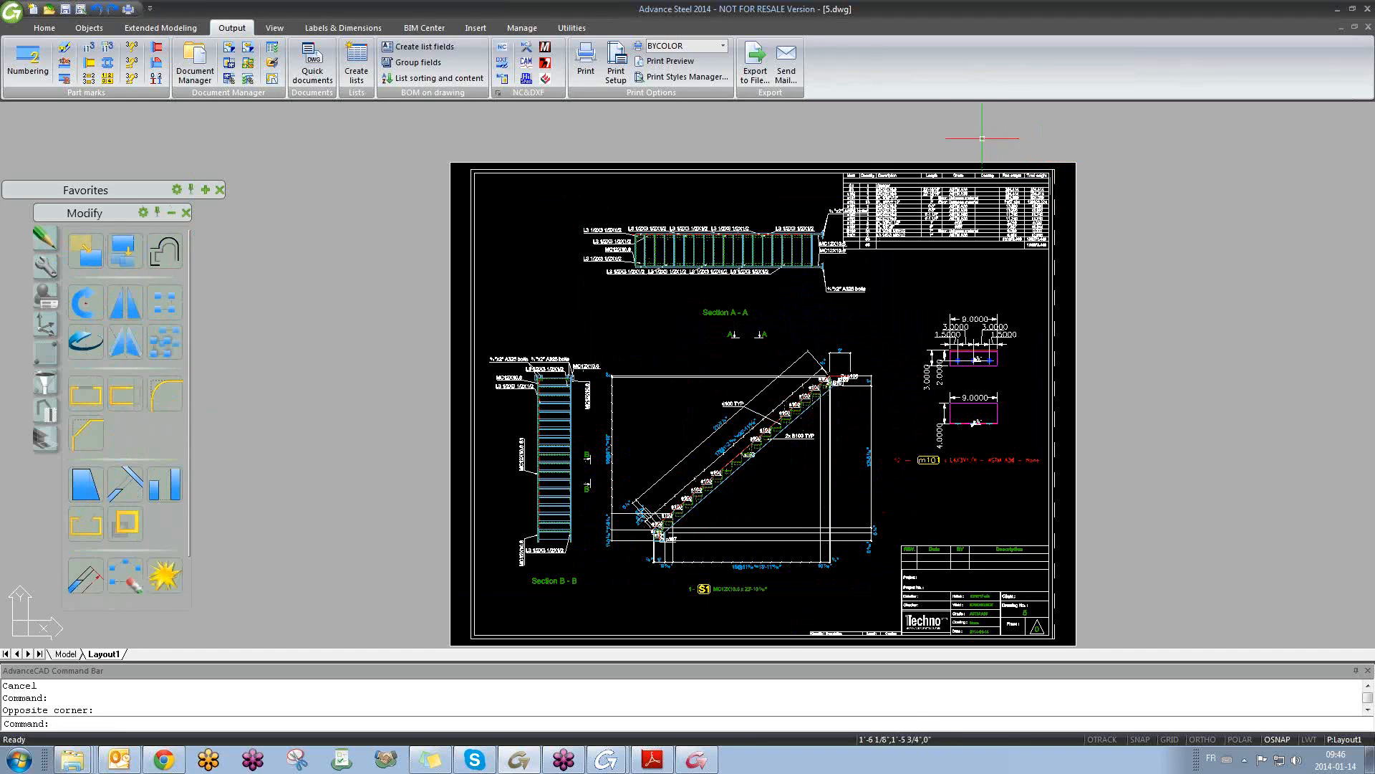
- Examine the stair and its railing in the training 6 janvier model, and return to the S1 stair detail in drawing 5
key(ctrl+Tab)
scroll(513, 356, down, 5)
scroll(460, 354, up, 3)
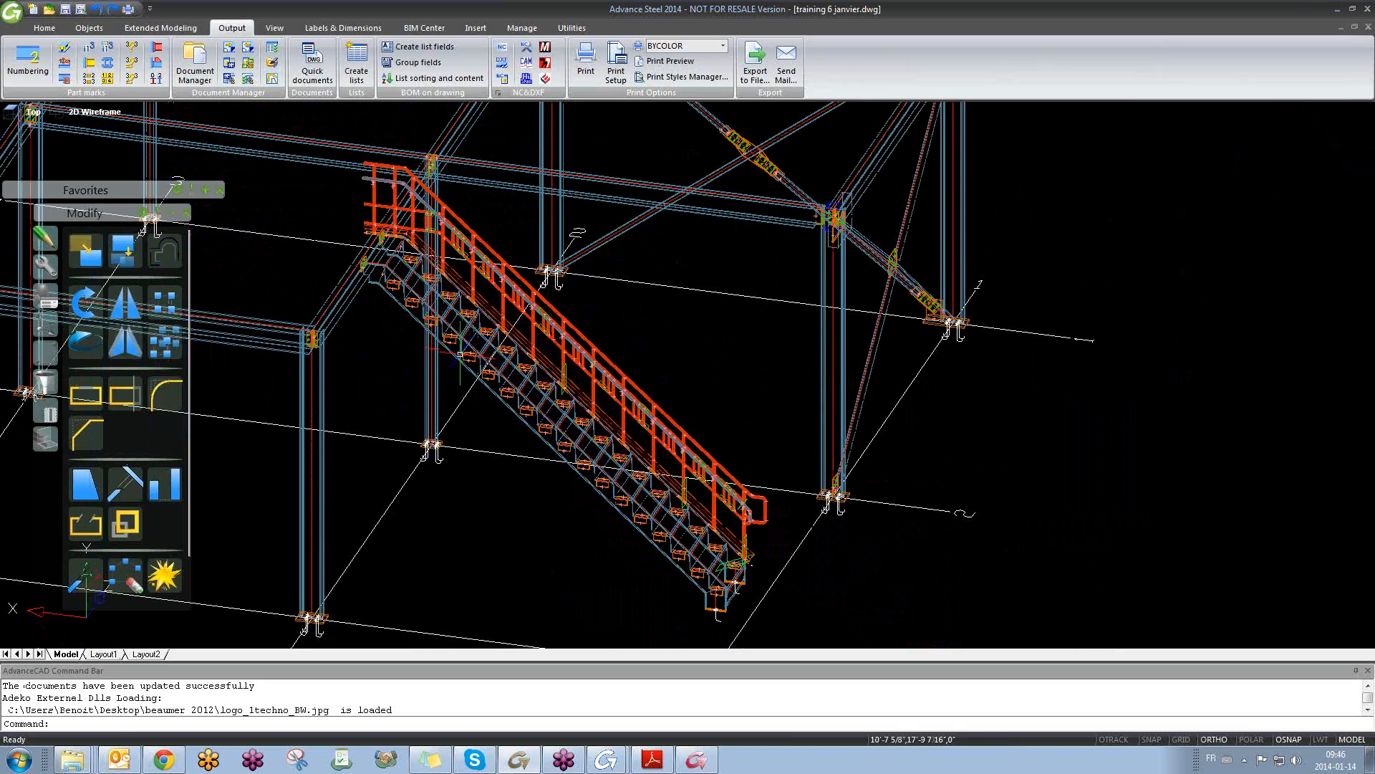
scroll(460, 354, up, 5)
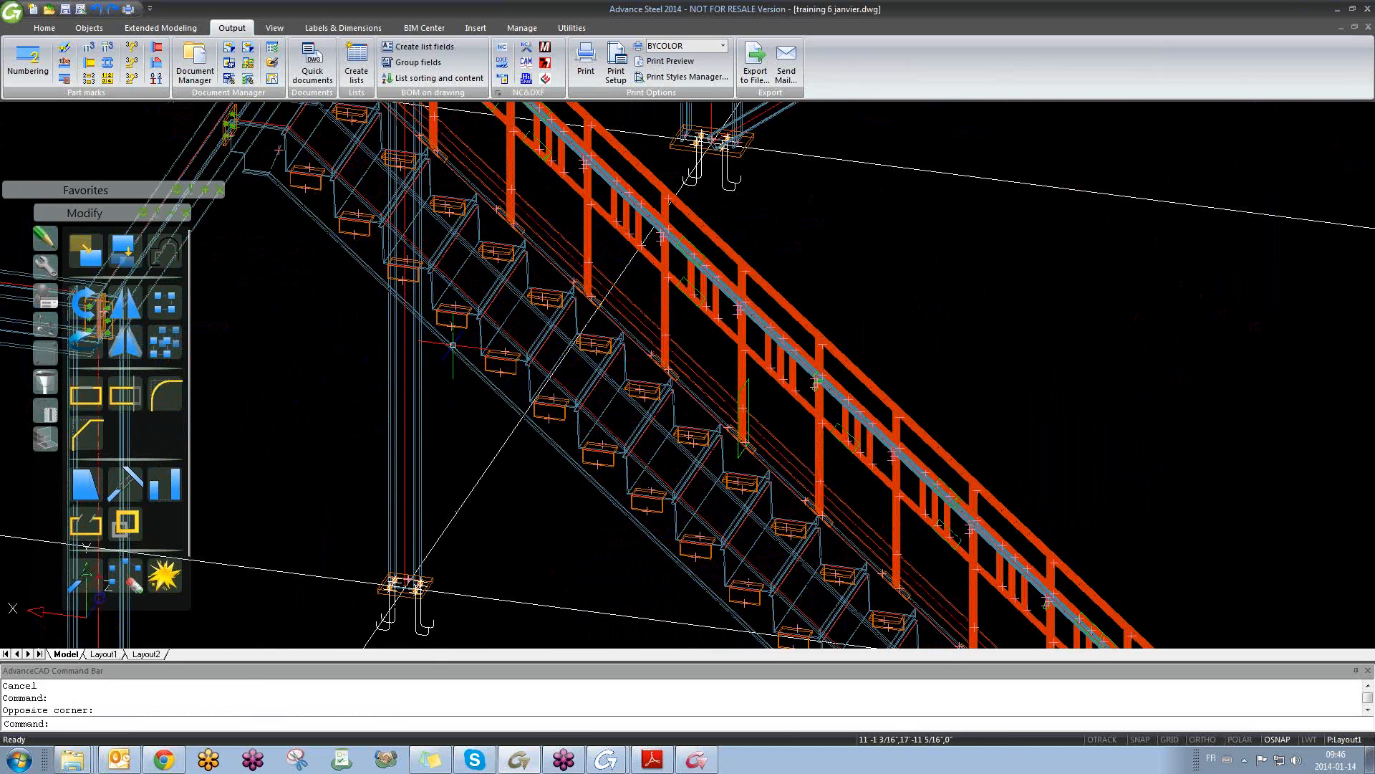
key(ctrl+Tab)
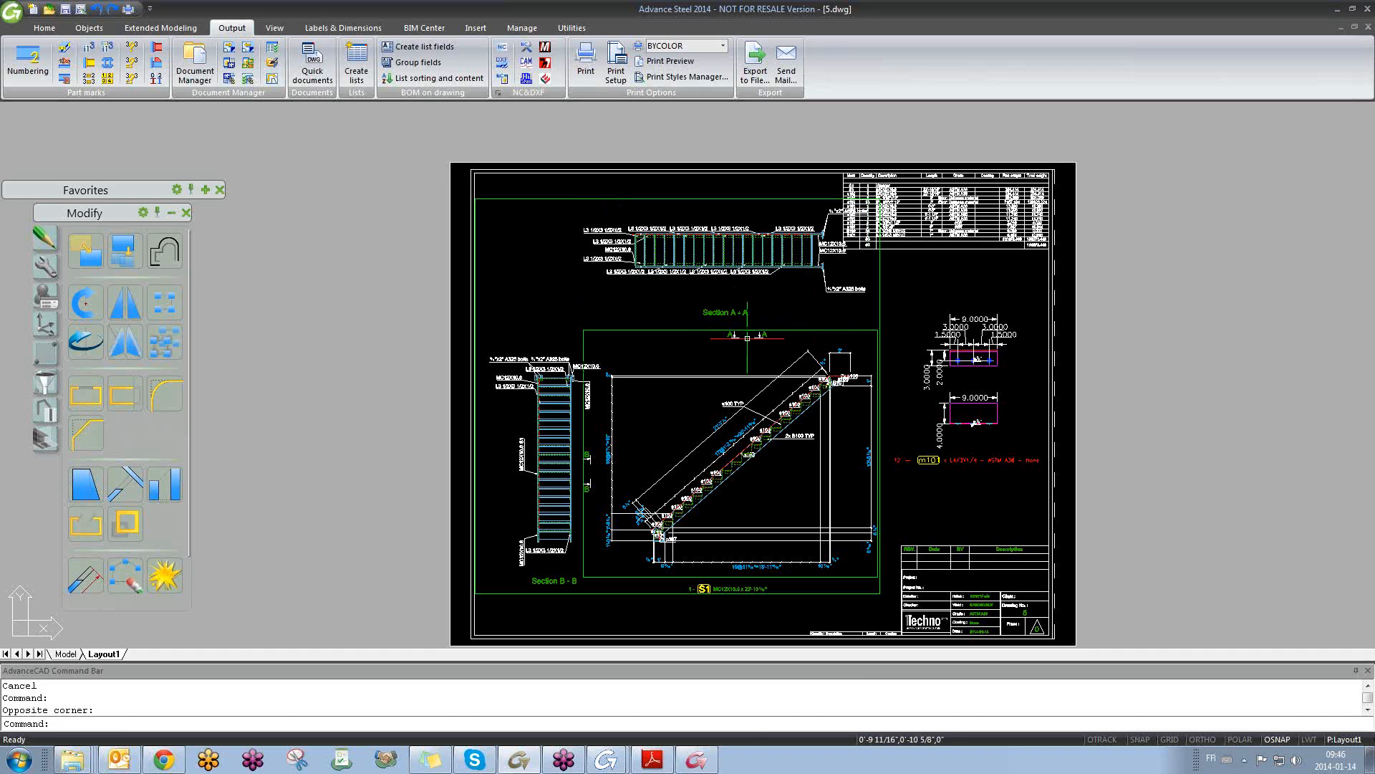
scroll(747, 598, up, 2)
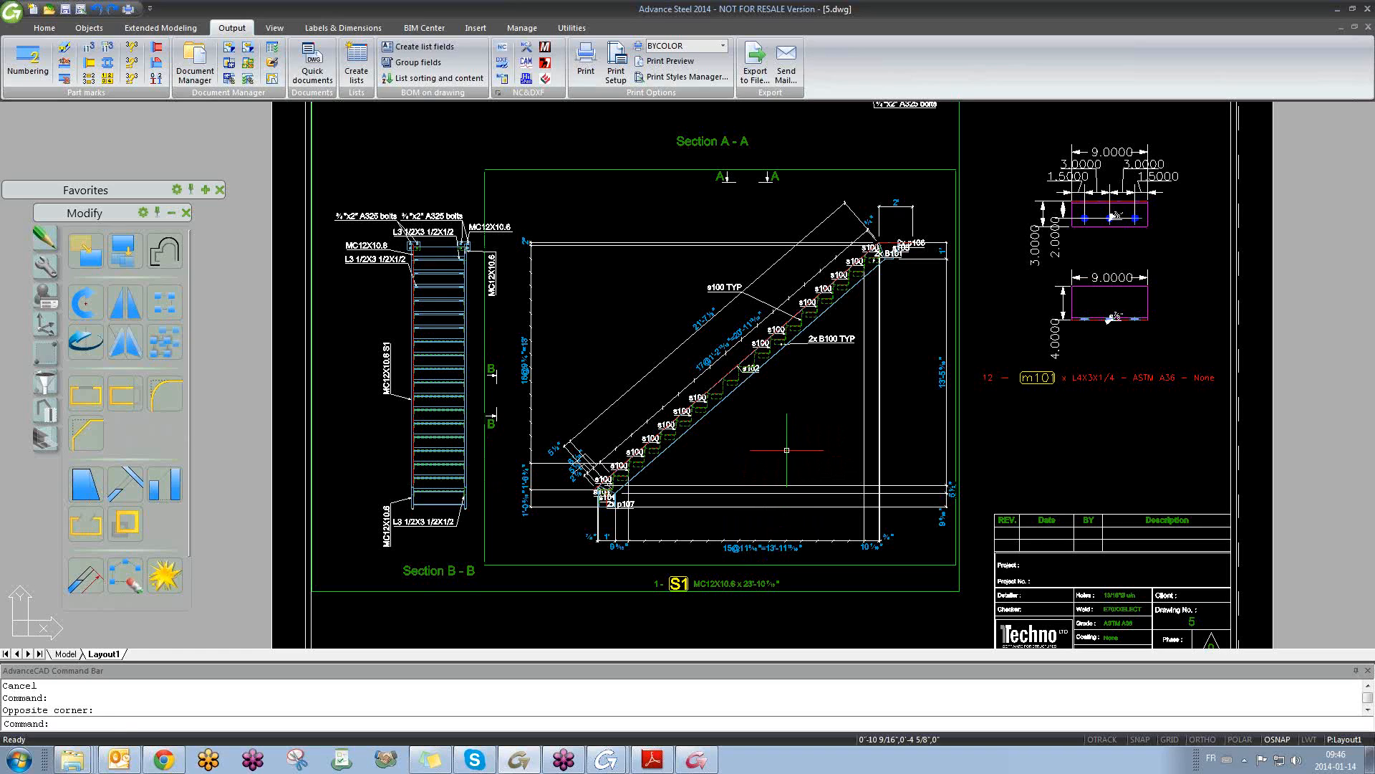
- Switch to Windows Explorer, open the Details folder of the training 6 janvier project and select the DWG file 5
click(1337, 12)
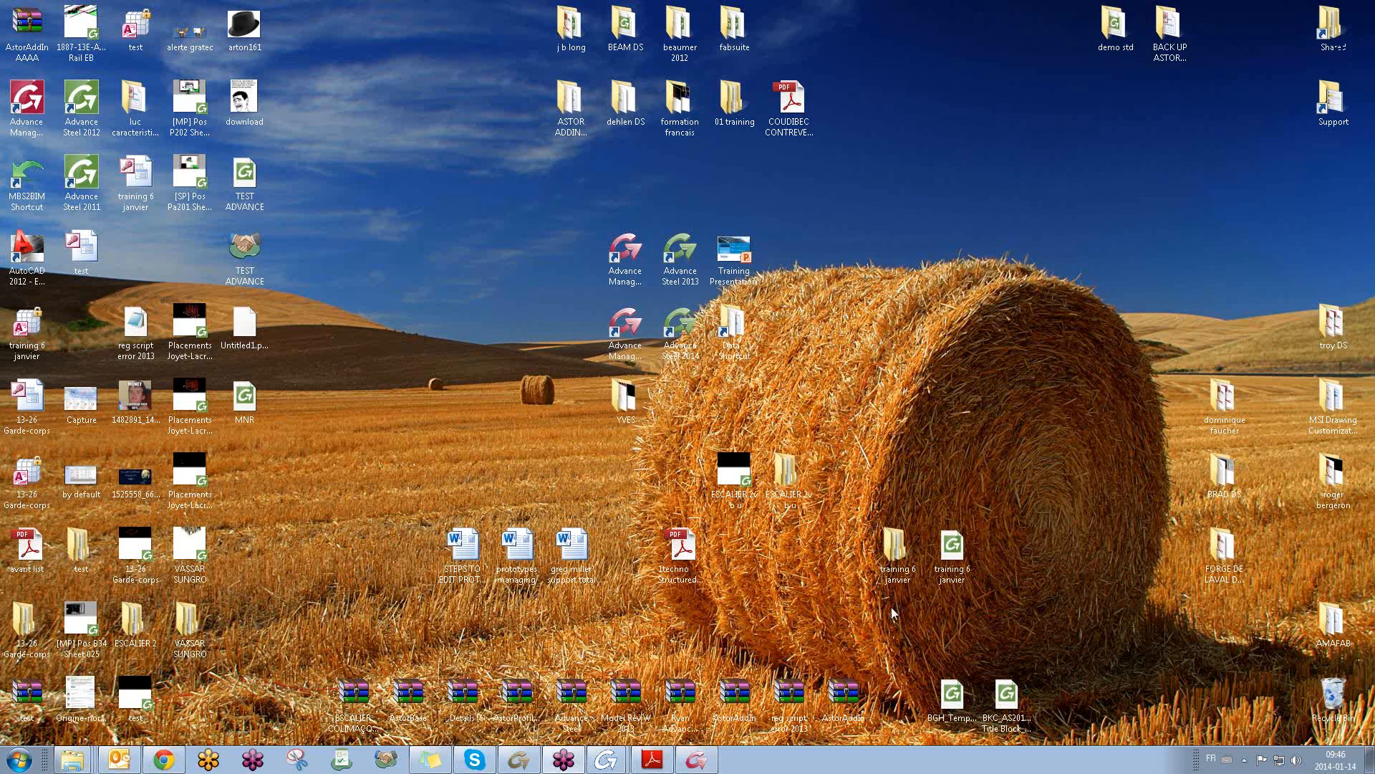
double_click(897, 553)
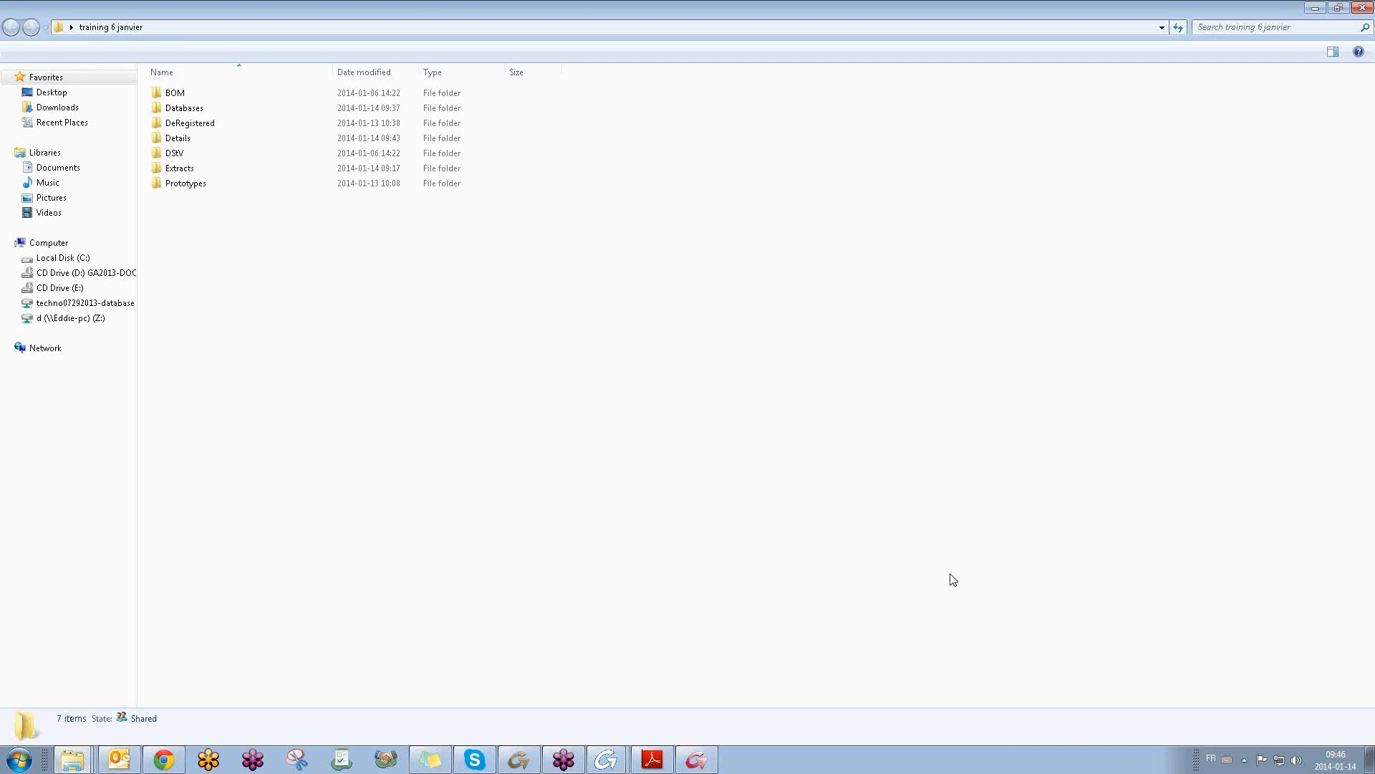
double_click(181, 140)
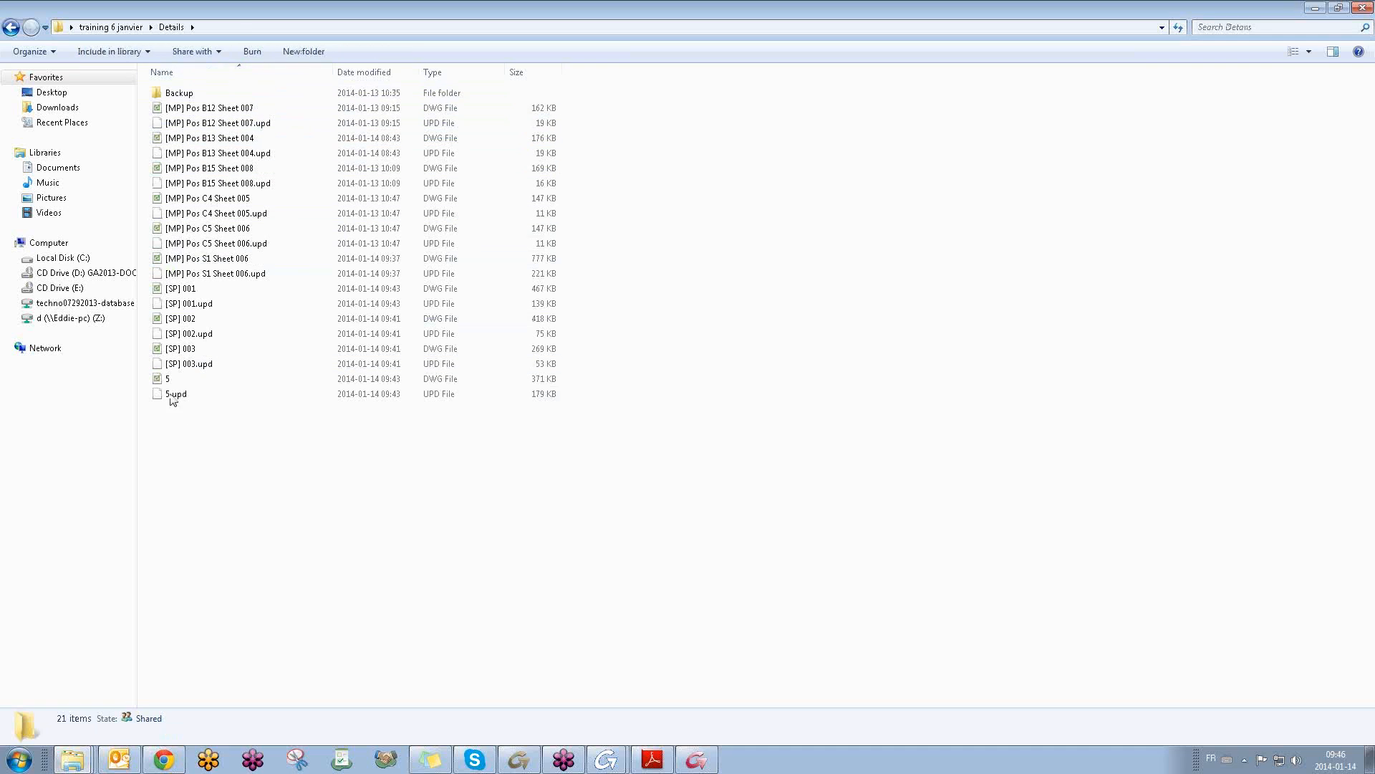
click(201, 380)
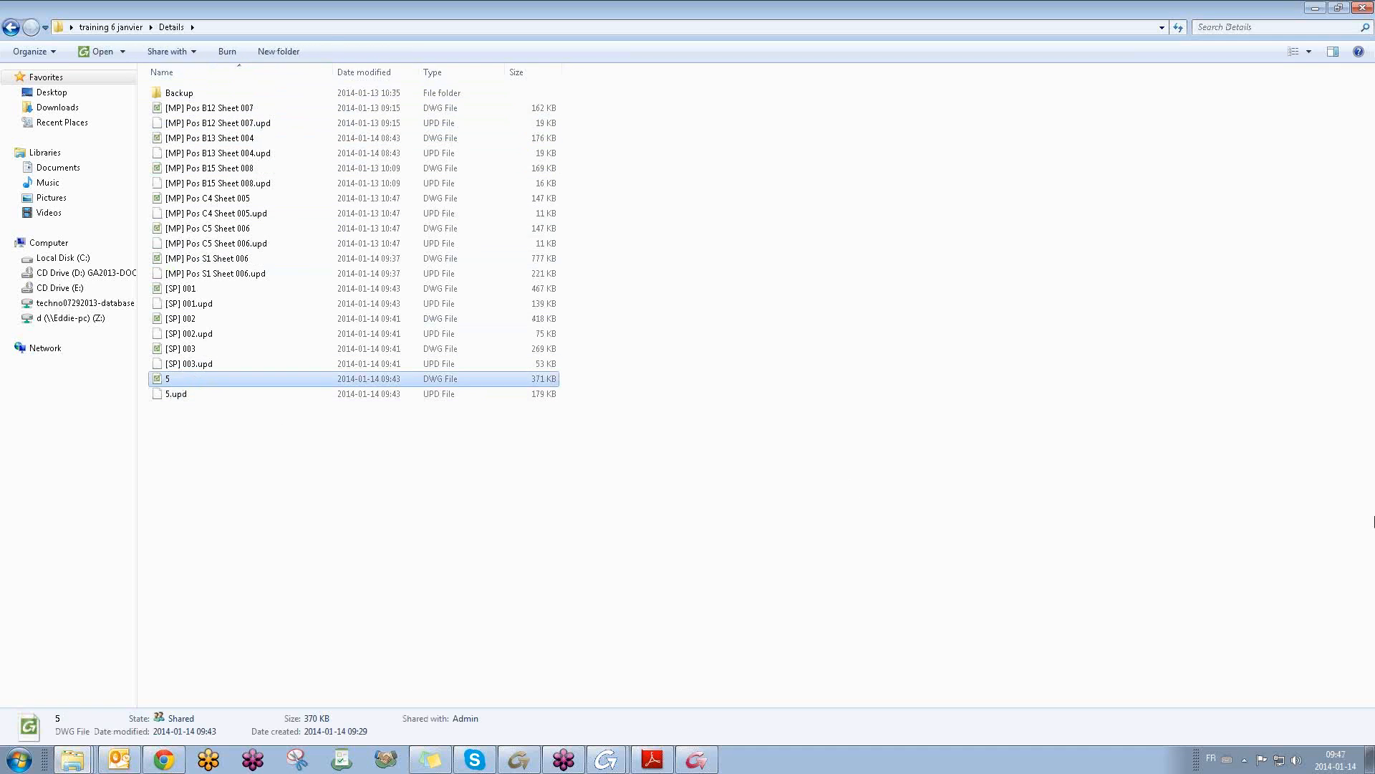
- Switch to the drawing 5.dwg in Advance Steel and examine the stair elevation and its section views
click(1317, 6)
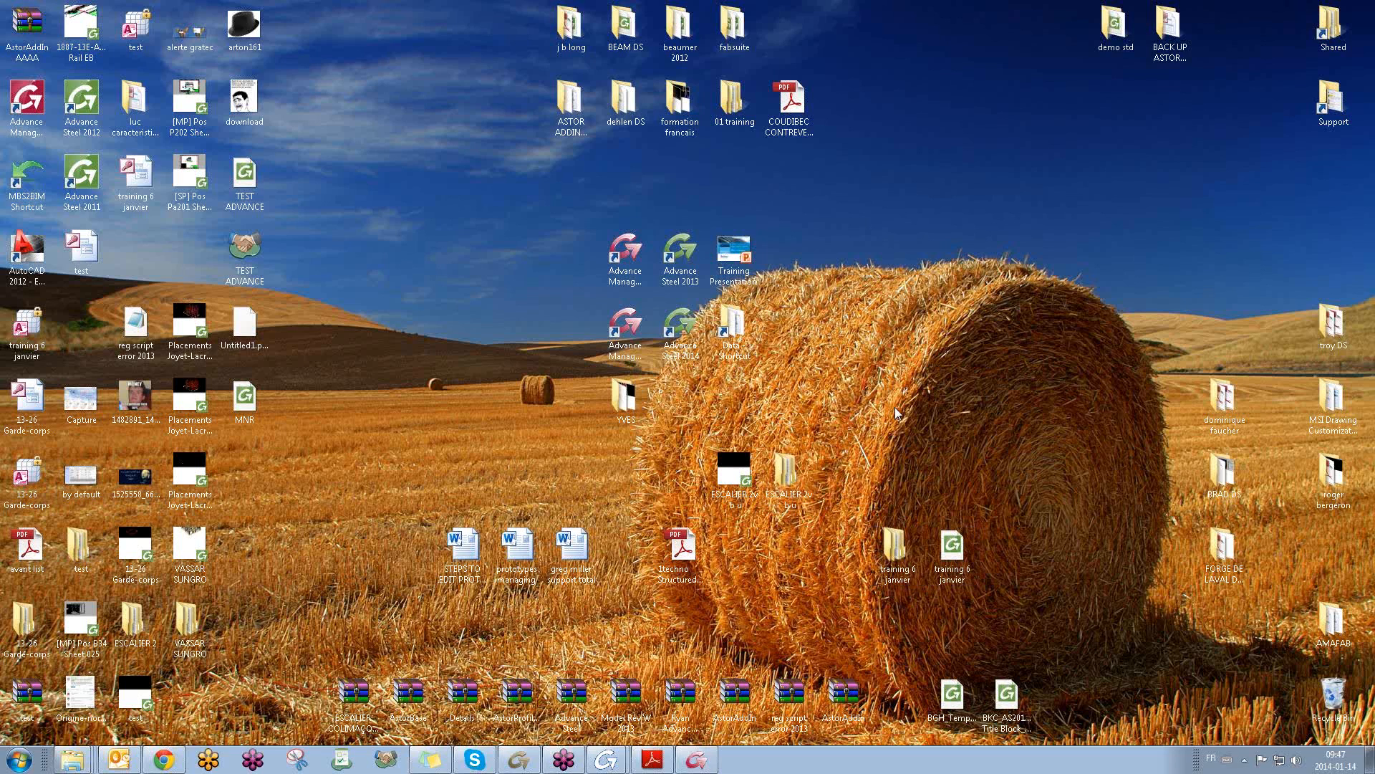
click(537, 753)
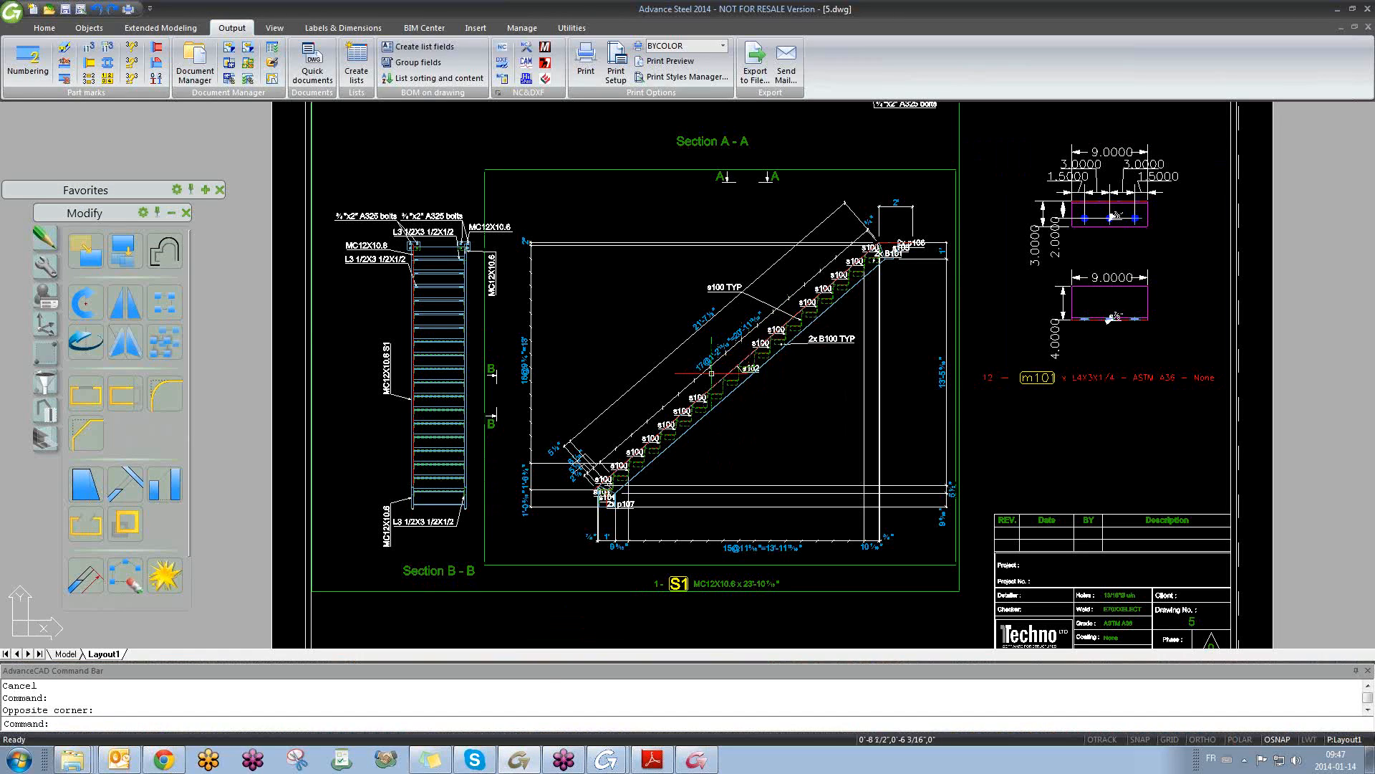
scroll(534, 401, up, 6)
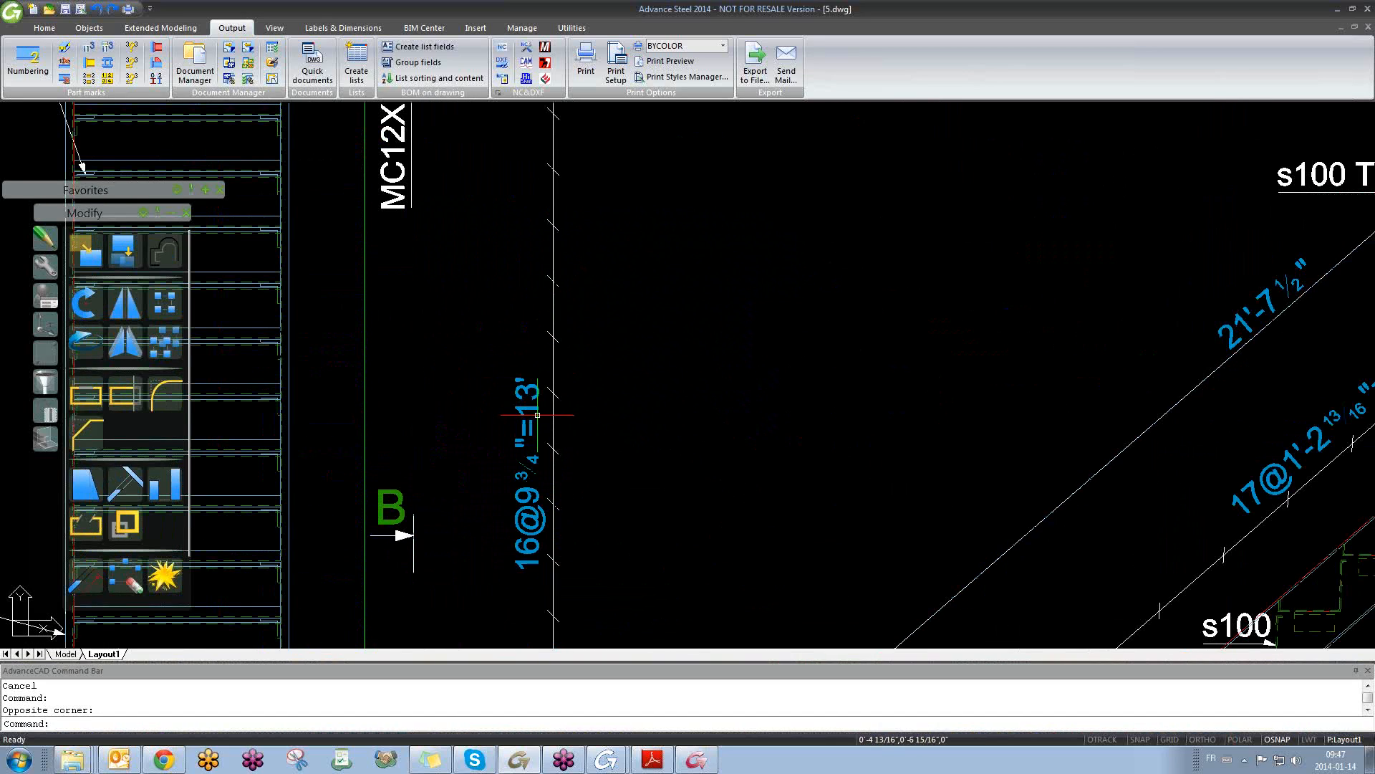
scroll(537, 415, down, 8)
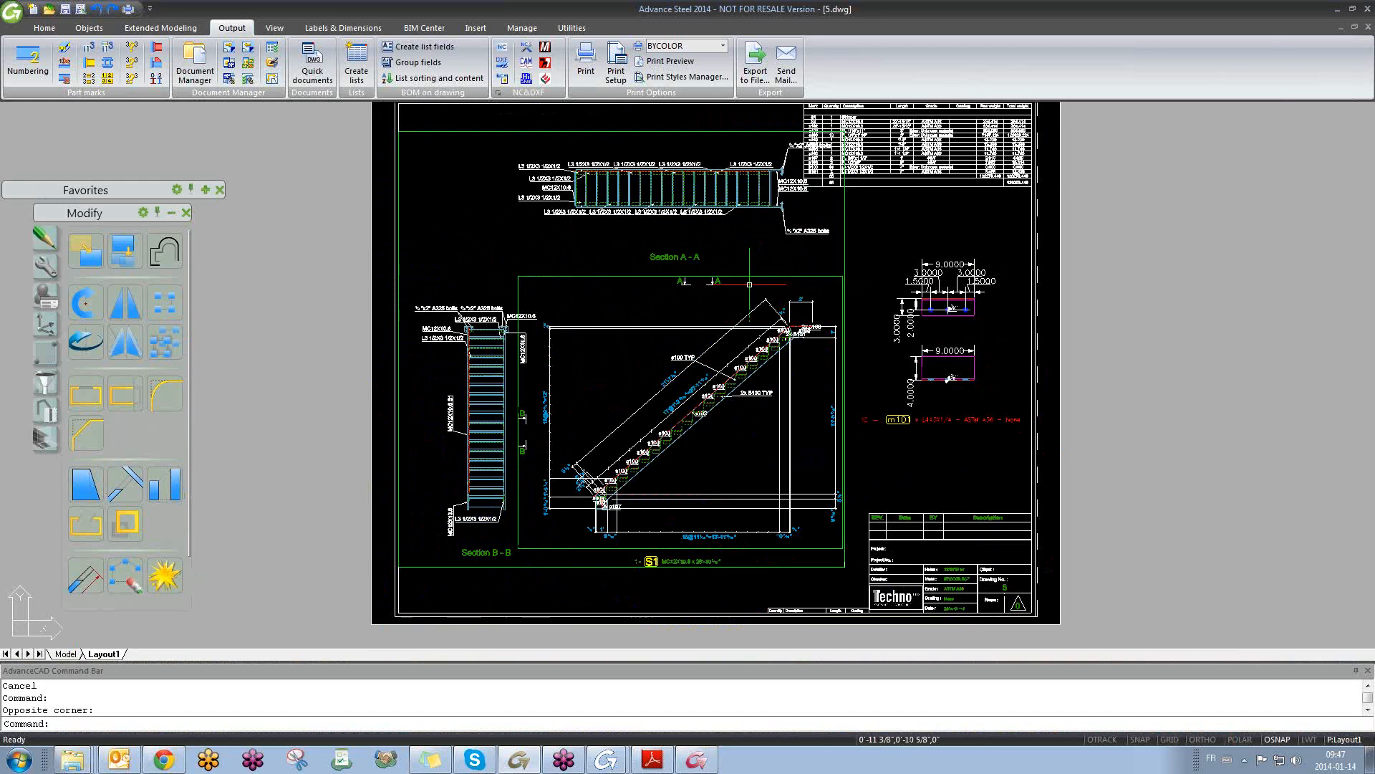
scroll(559, 265, up, 6)
scroll(559, 265, down, 2)
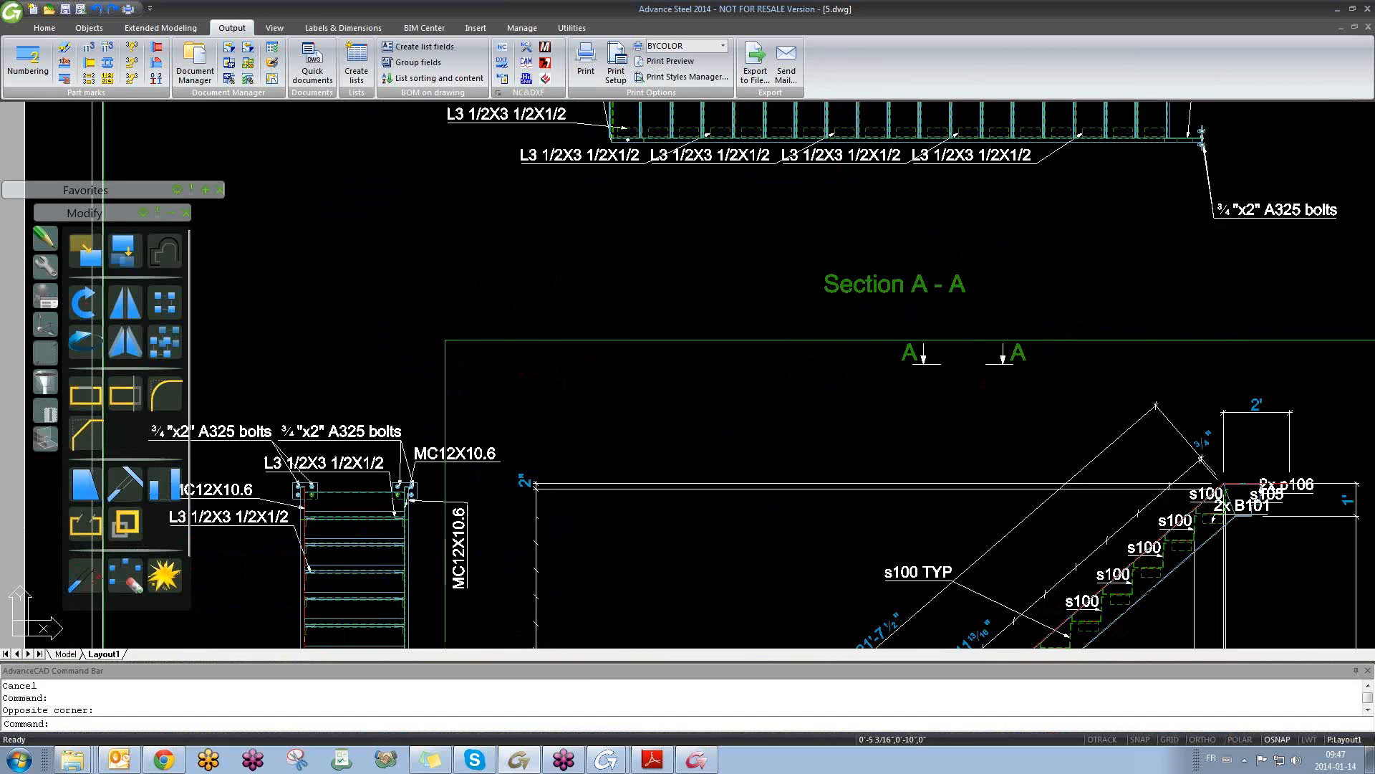
scroll(704, 524, down, 5)
scroll(704, 524, up, 8)
key(F3)
right_click(751, 445)
click(630, 393)
click(561, 448)
key(Escape)
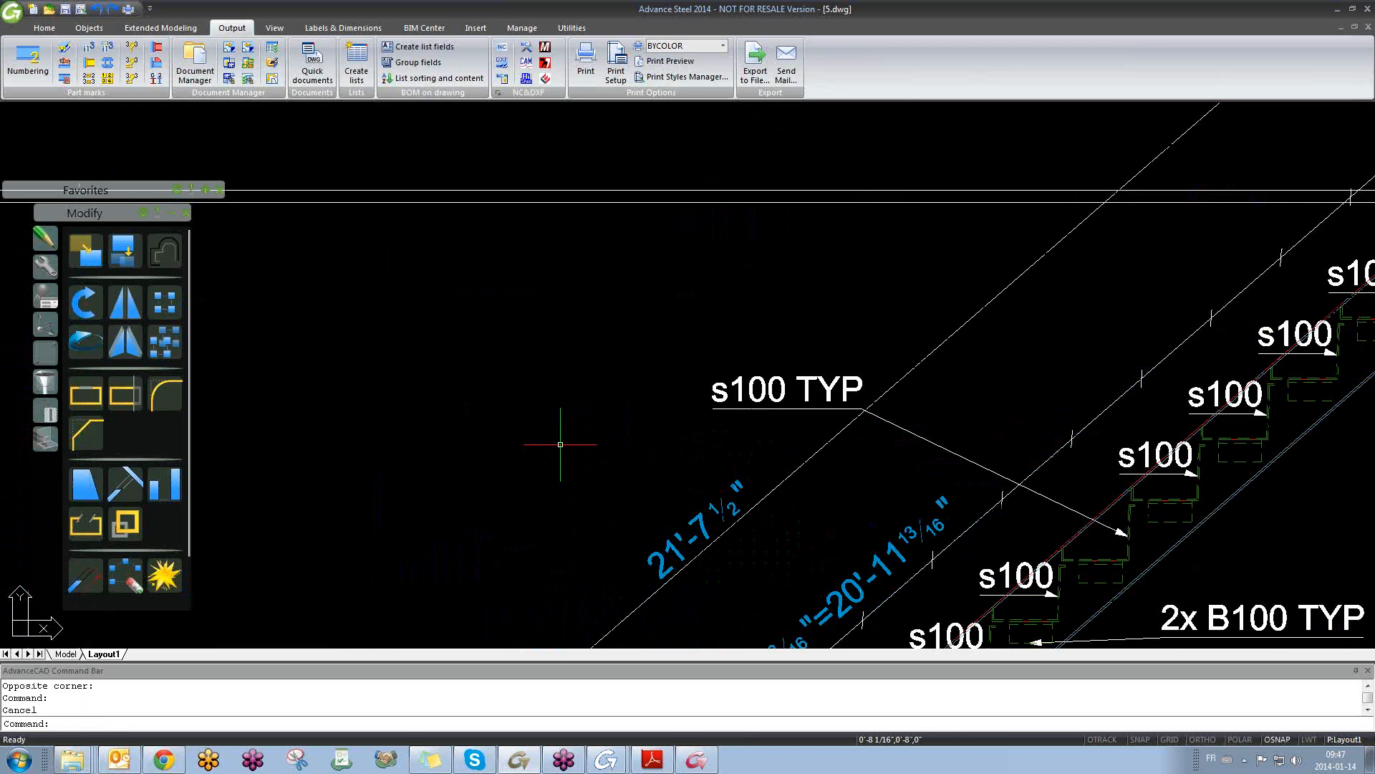
scroll(562, 396, down, 8)
click(492, 308)
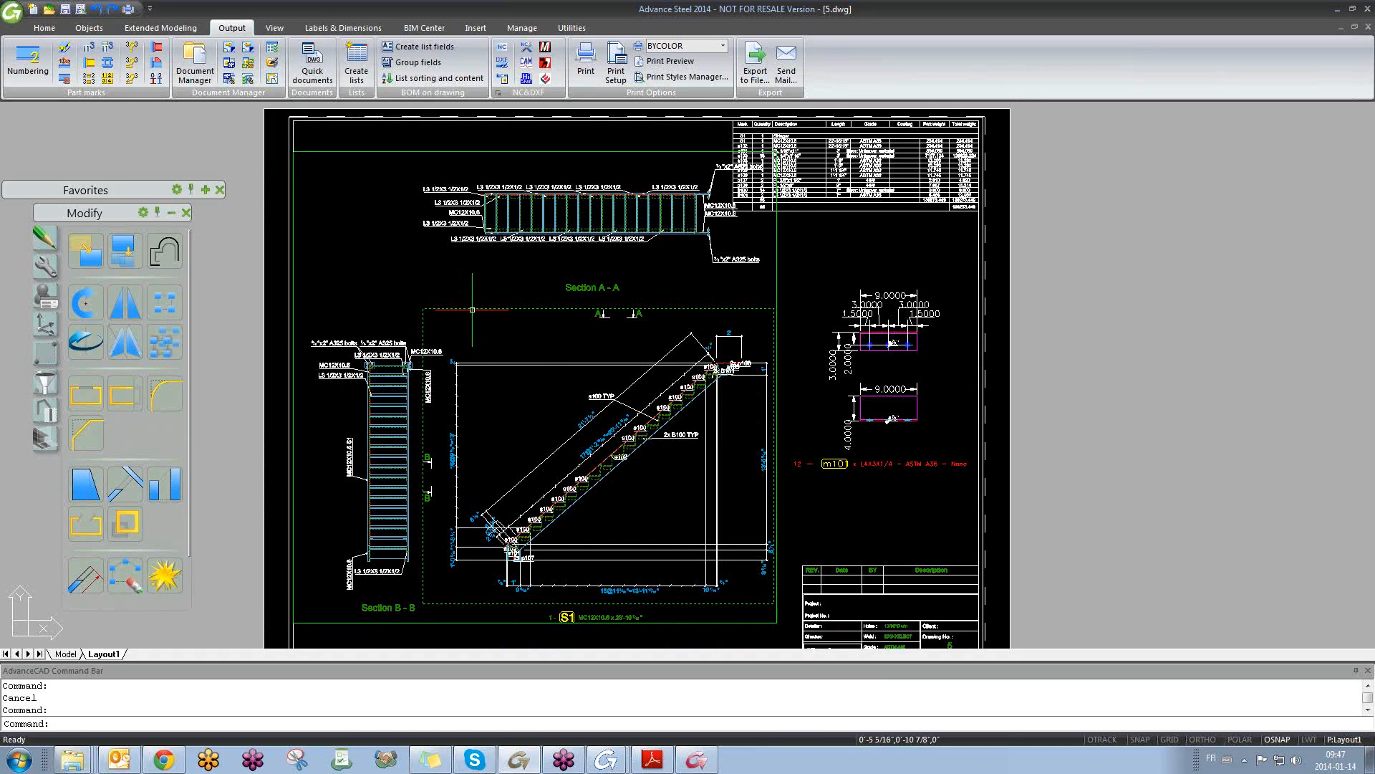
key(Escape)
click(472, 310)
key(Escape)
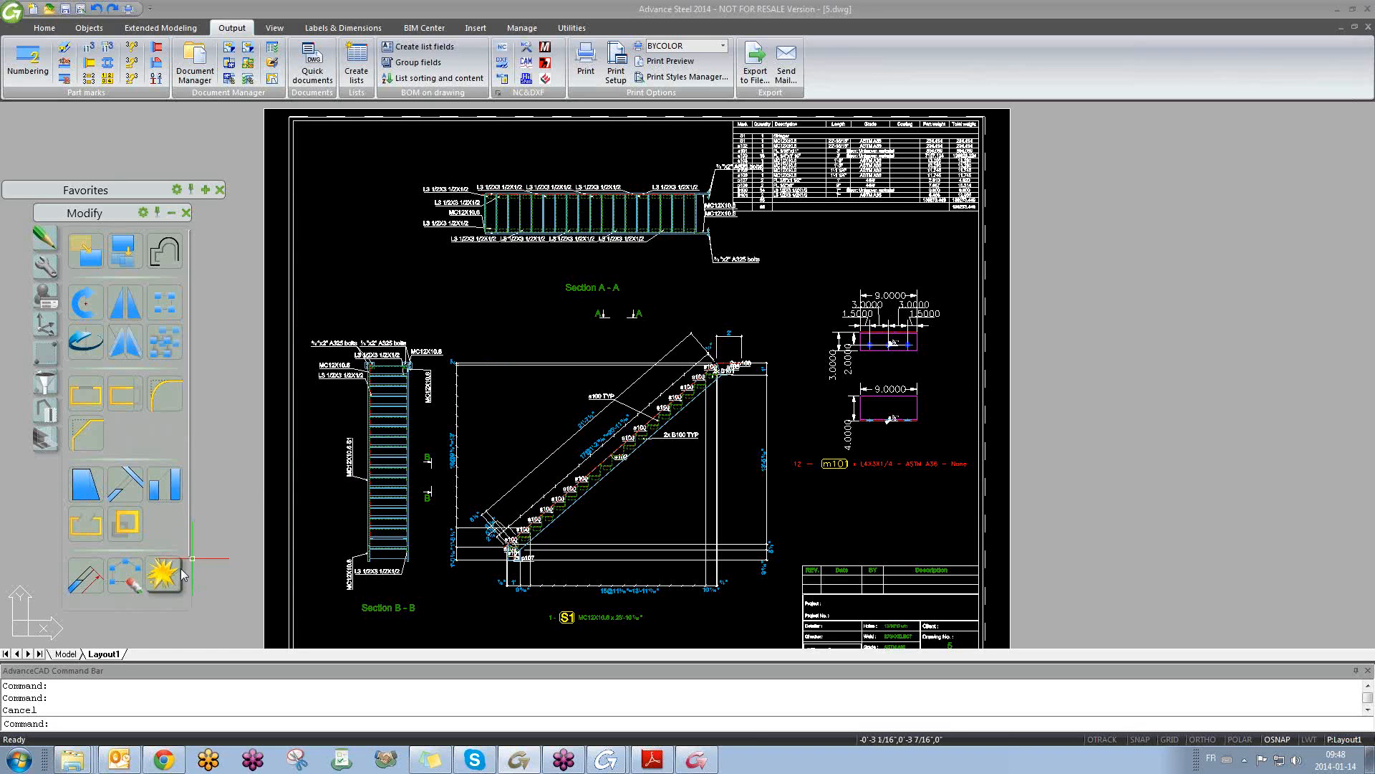
click(1337, 9)
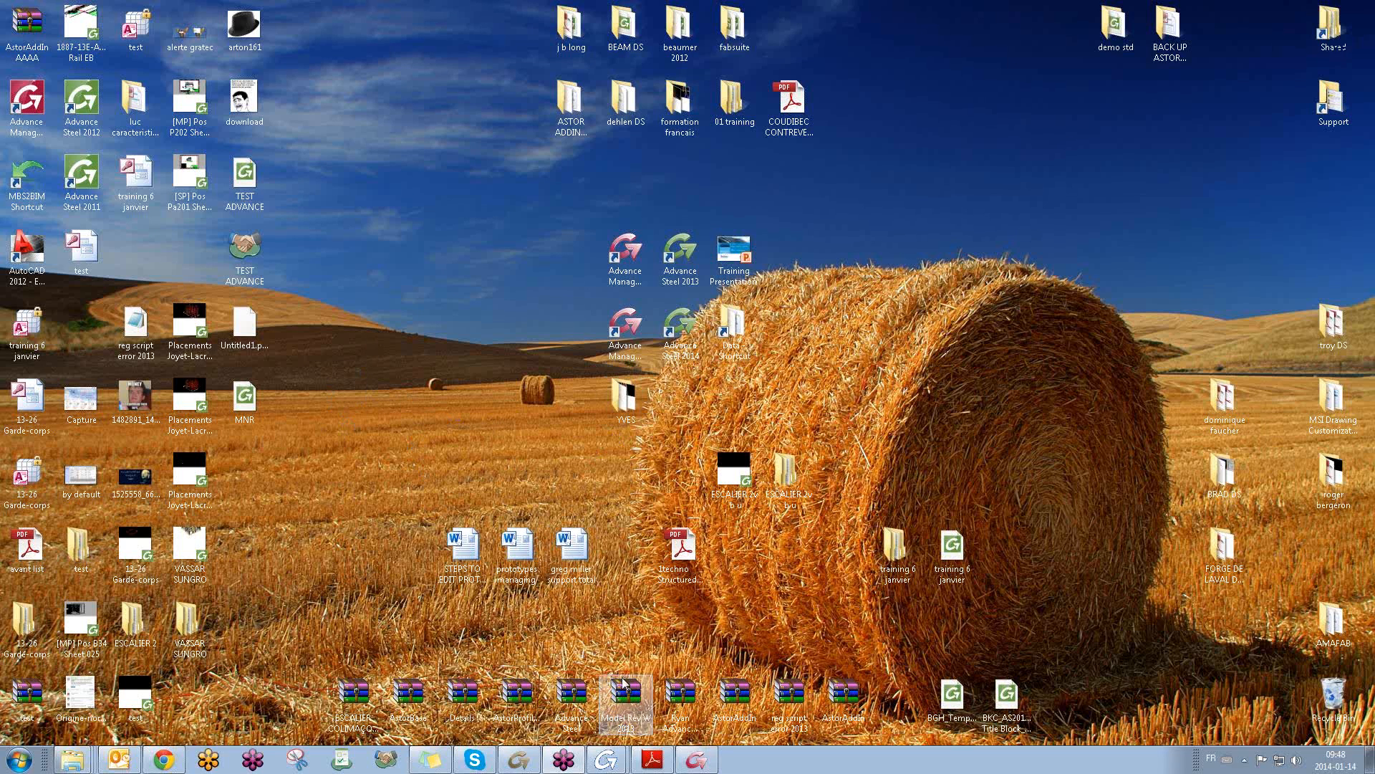
click(516, 760)
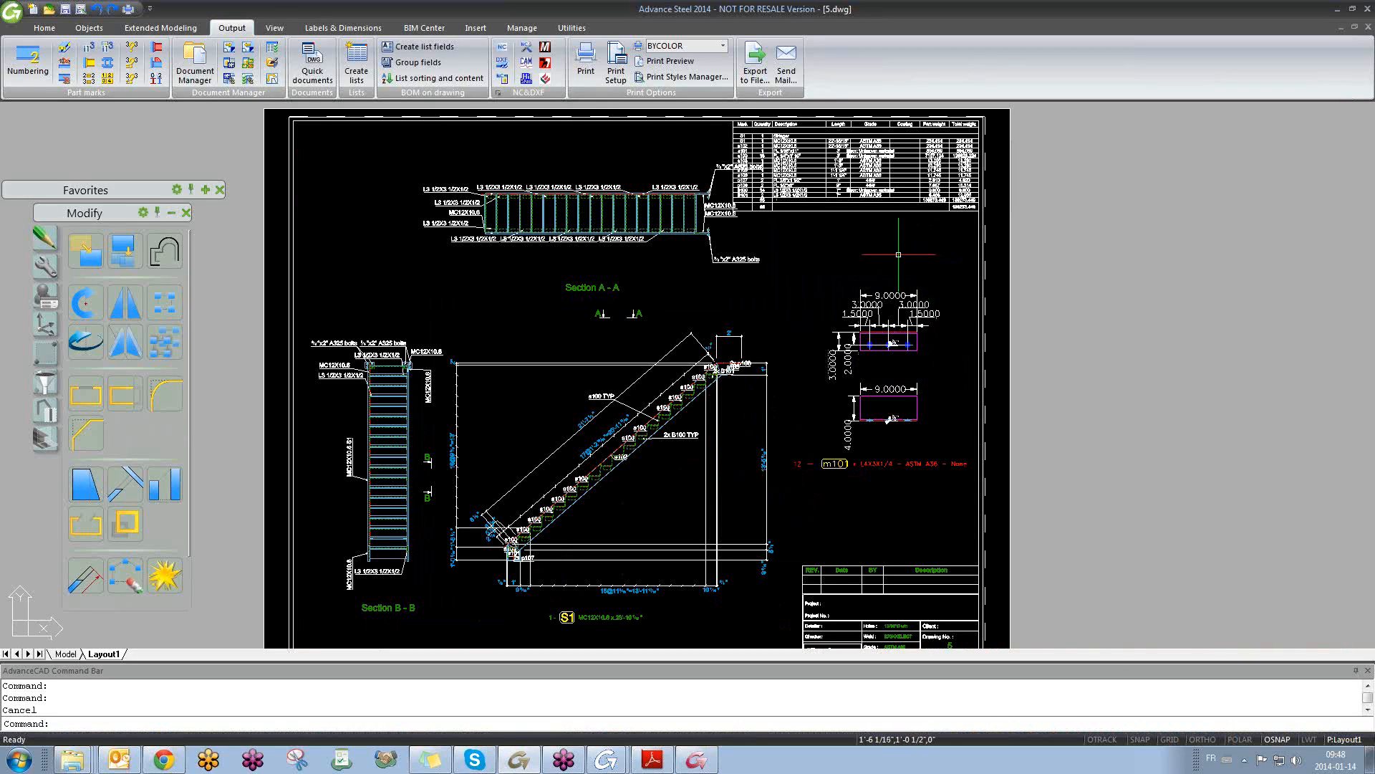
- Delete the upper detail view of angle m101, the one with the hole spacing dimensions
scroll(893, 345, up, 4)
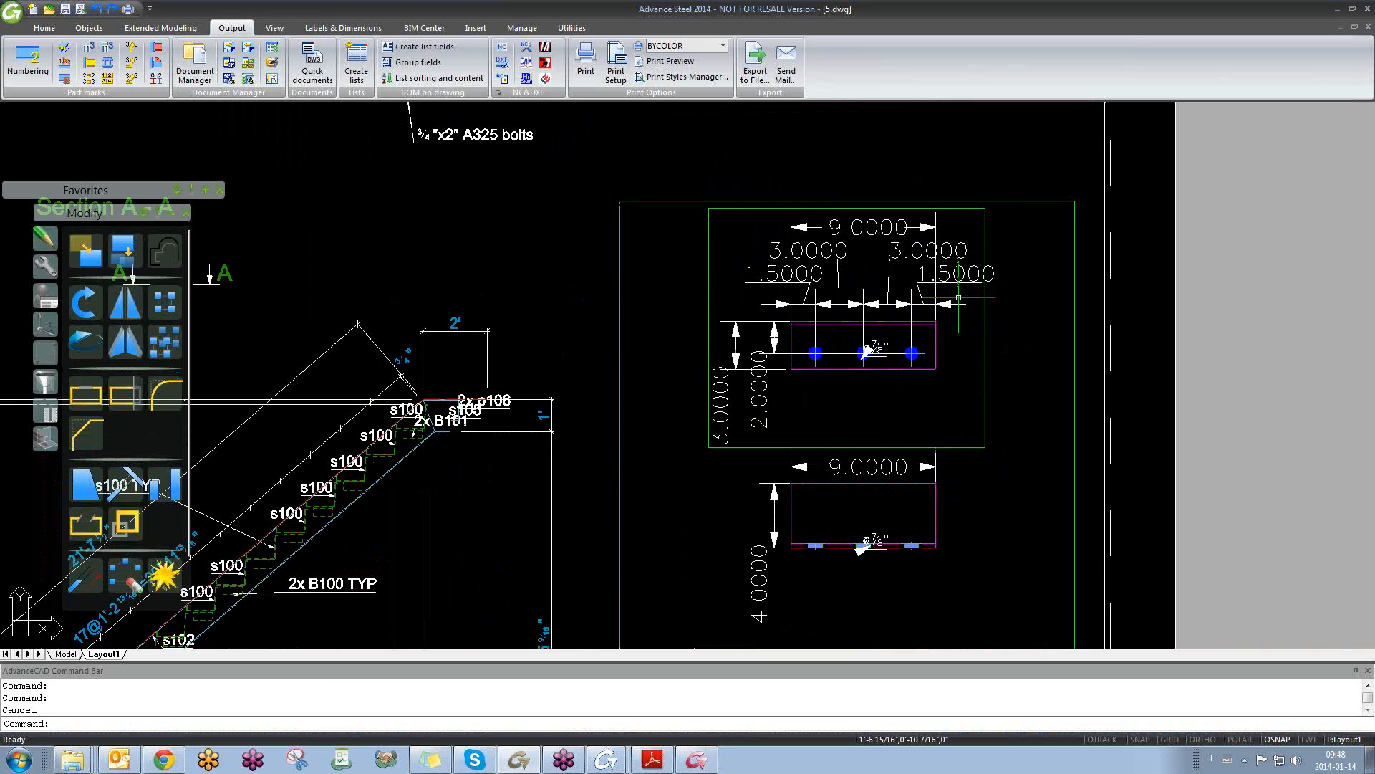
click(985, 329)
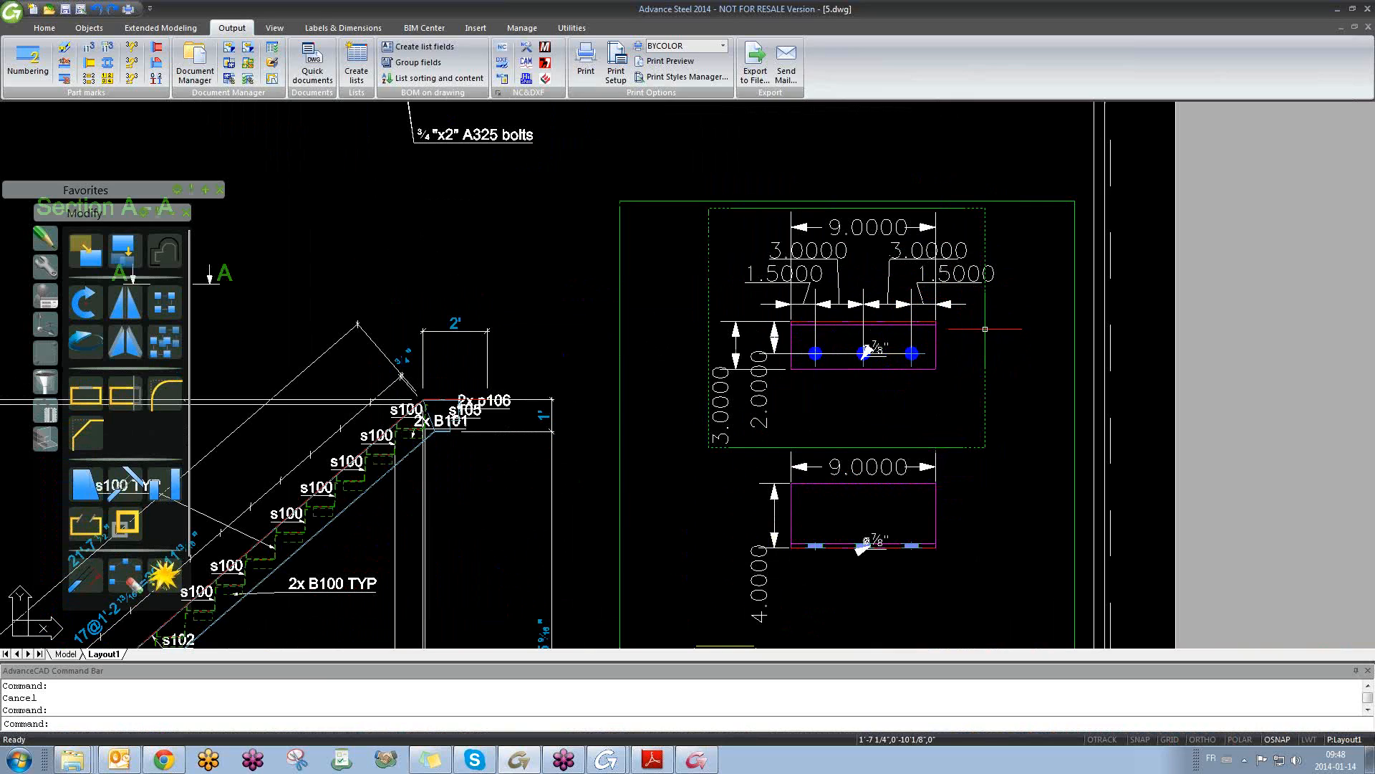
key(Delete)
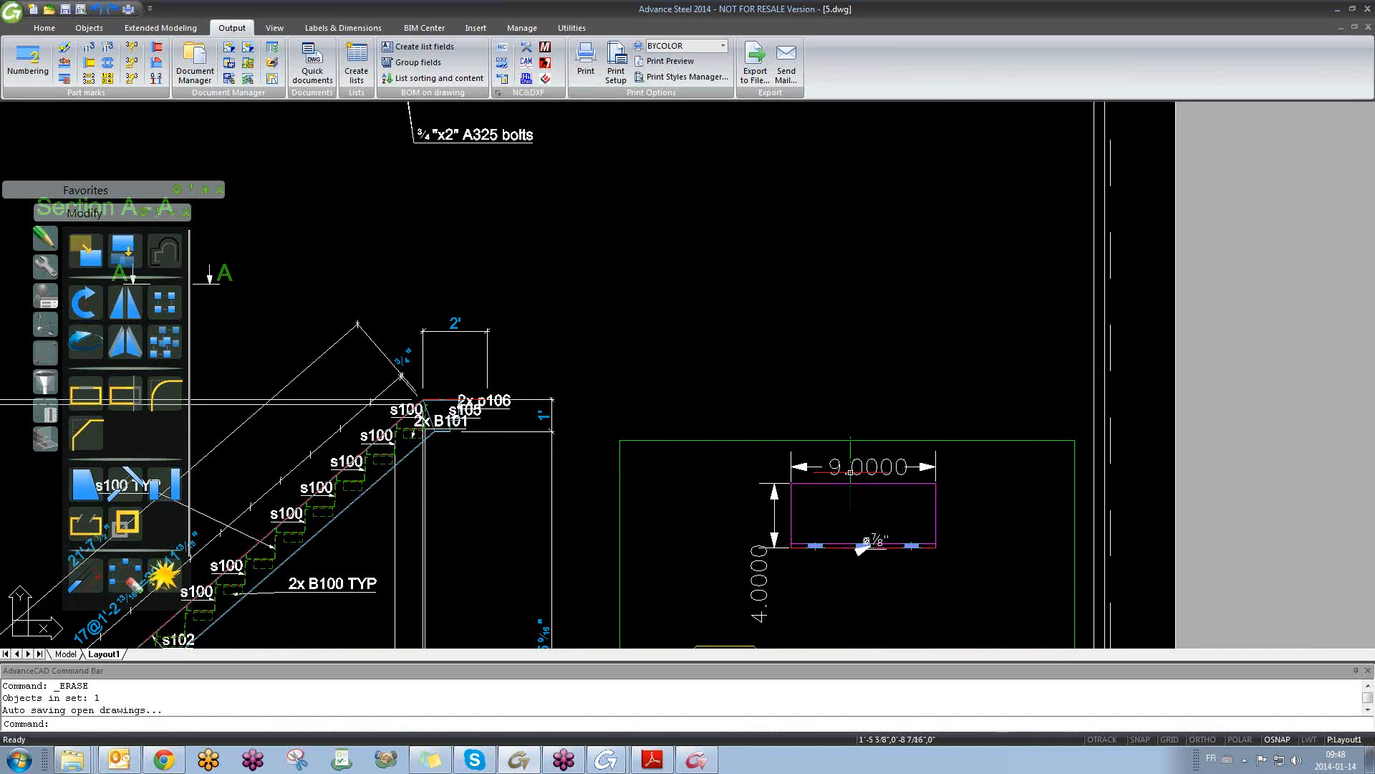
scroll(831, 527, down, 5)
scroll(848, 323, up, 1)
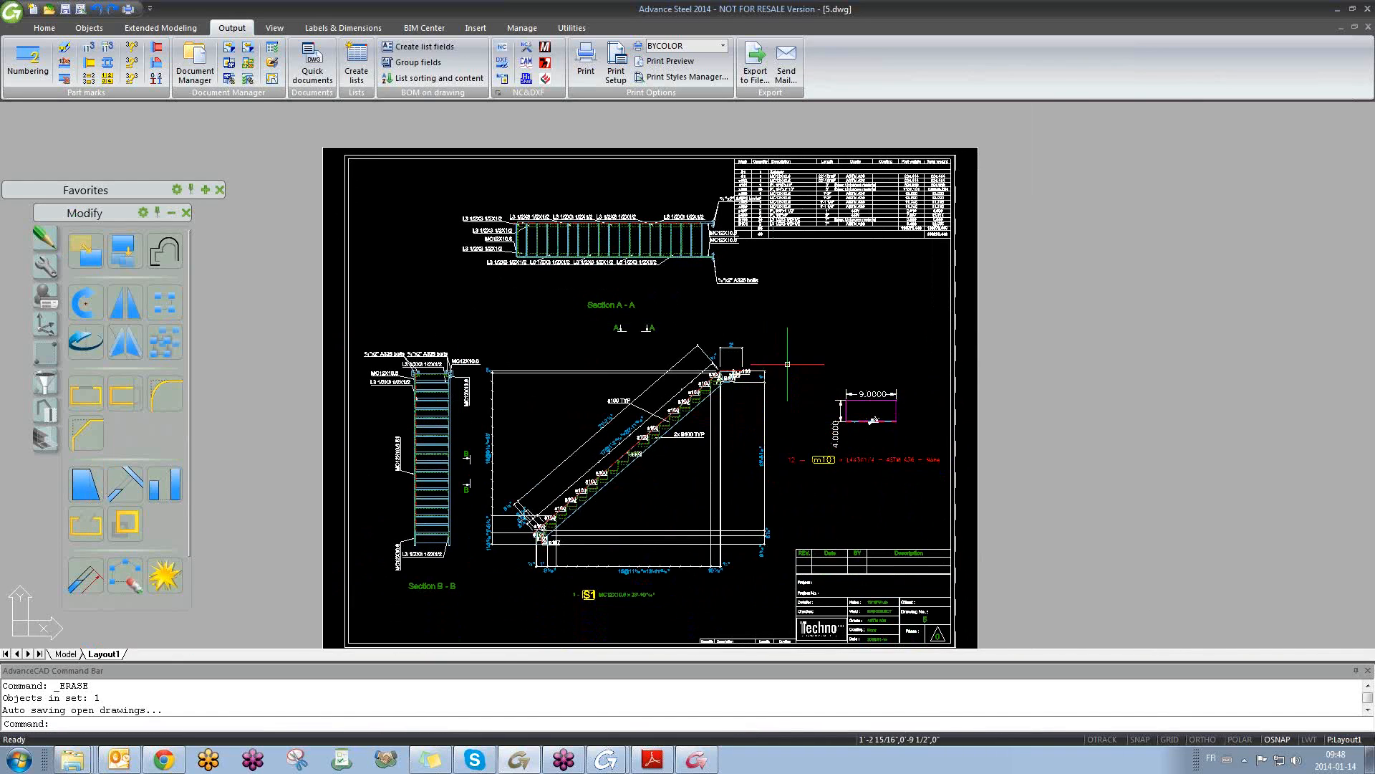
click(905, 241)
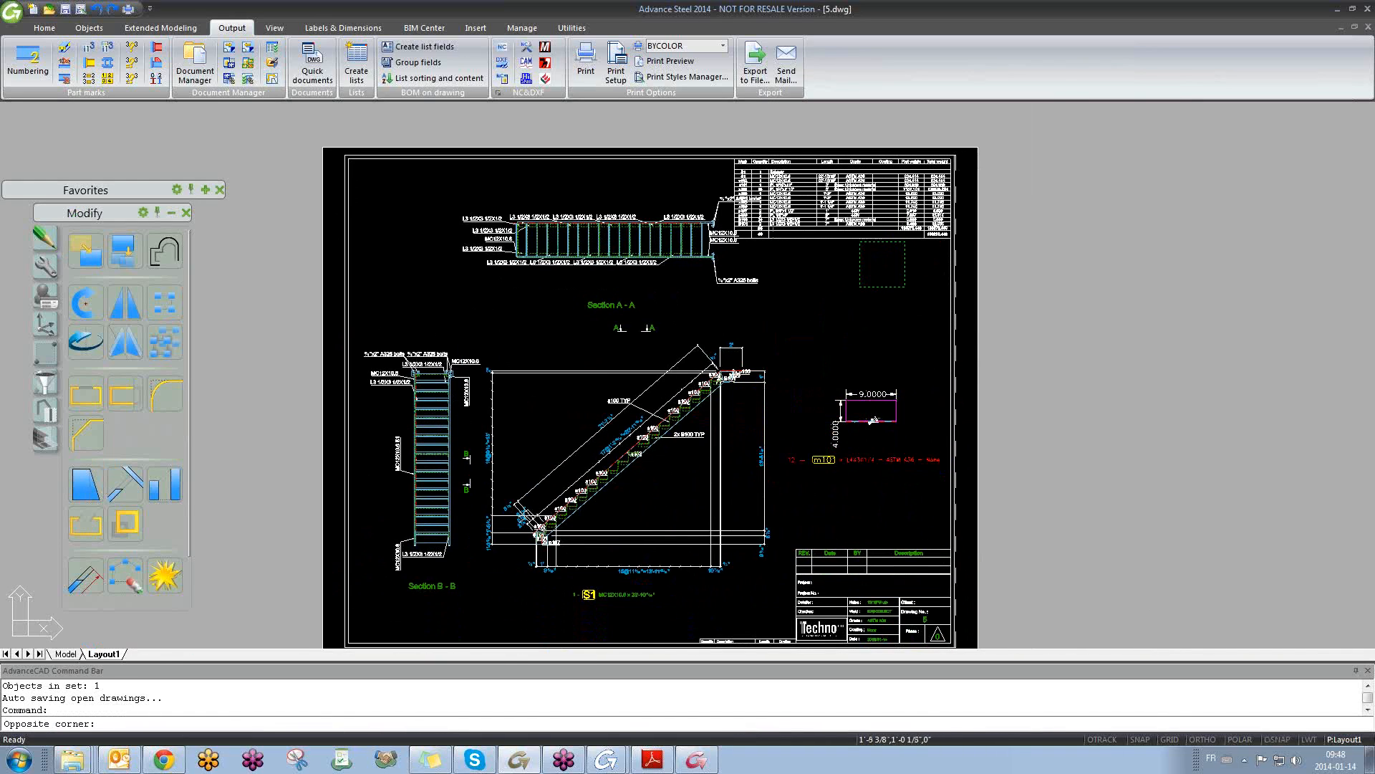
click(815, 330)
click(821, 324)
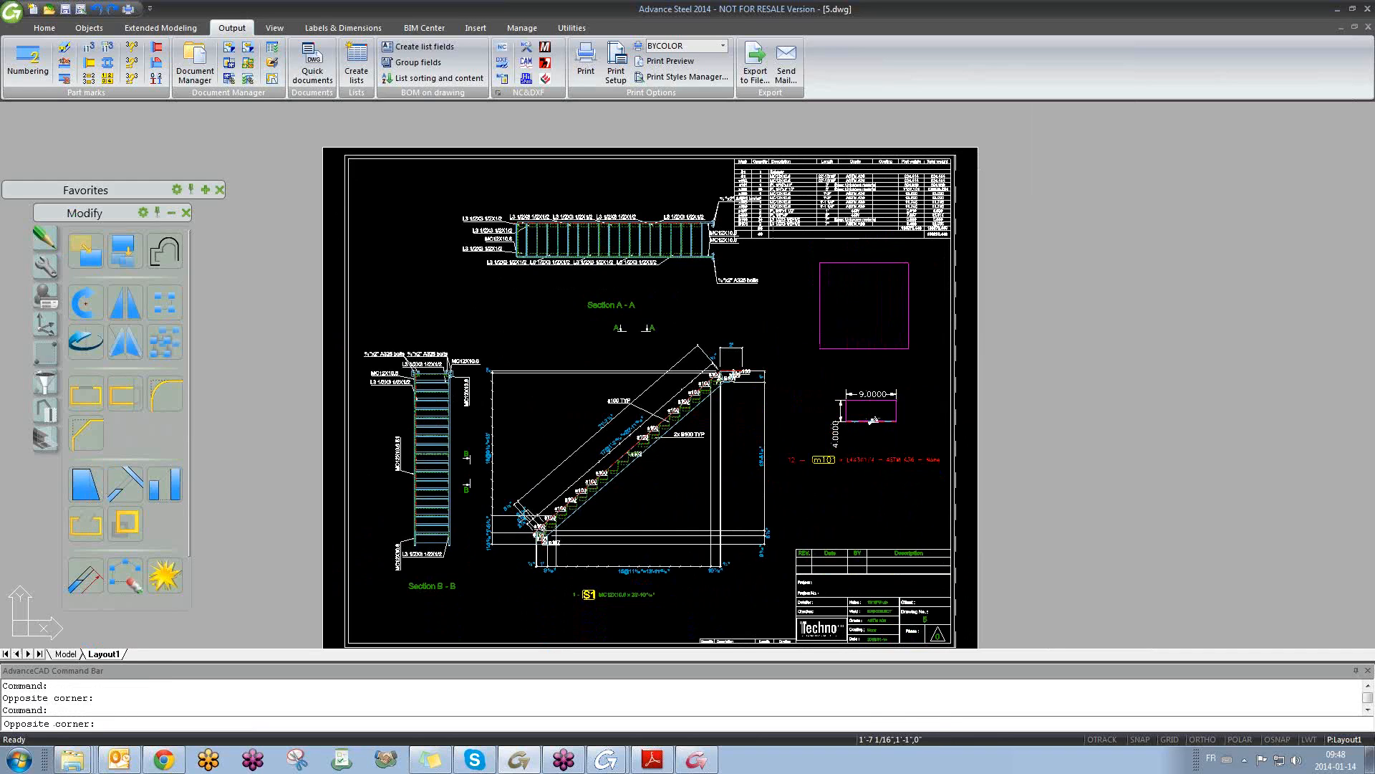
key(Escape)
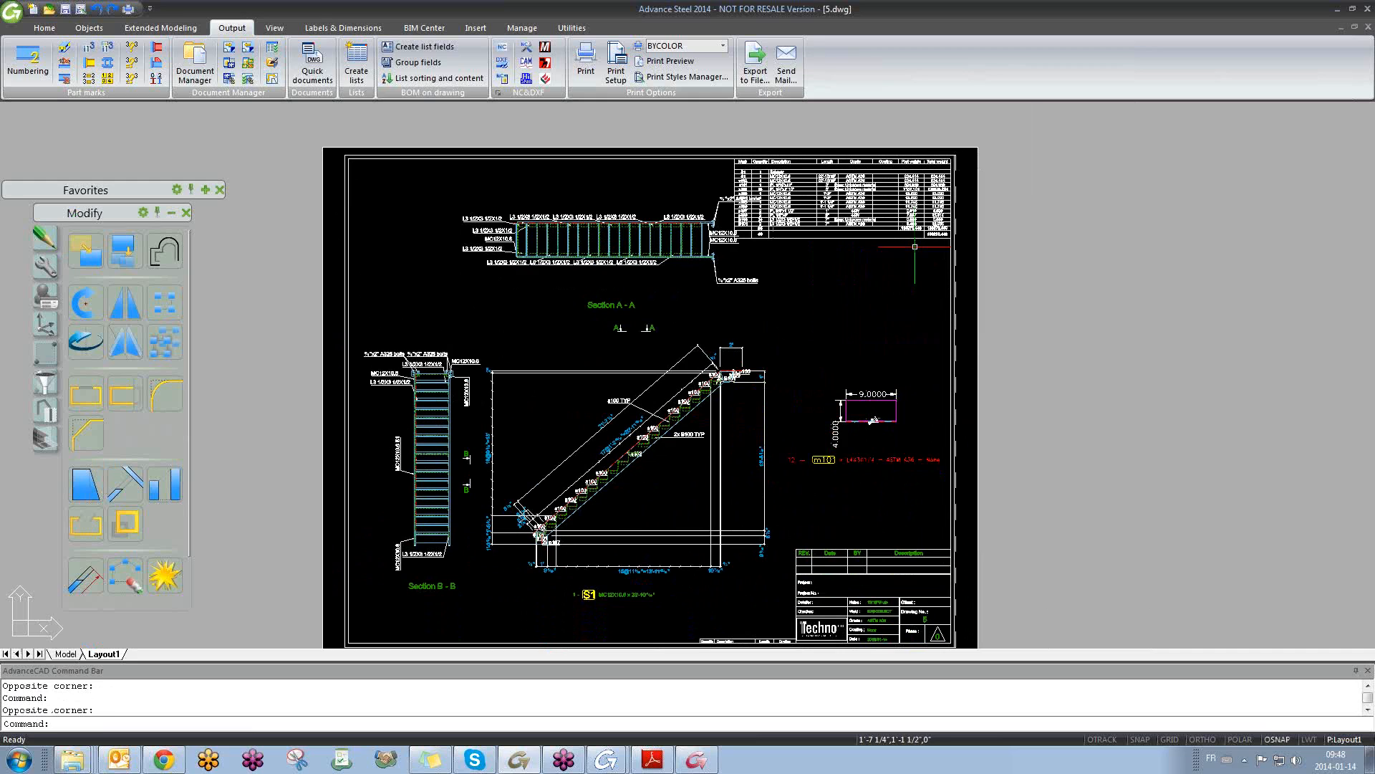
- Examine the stair elevation S1 and Section B - B, checking the extents of the detail view frames
scroll(805, 317, down, 2)
scroll(748, 337, up, 4)
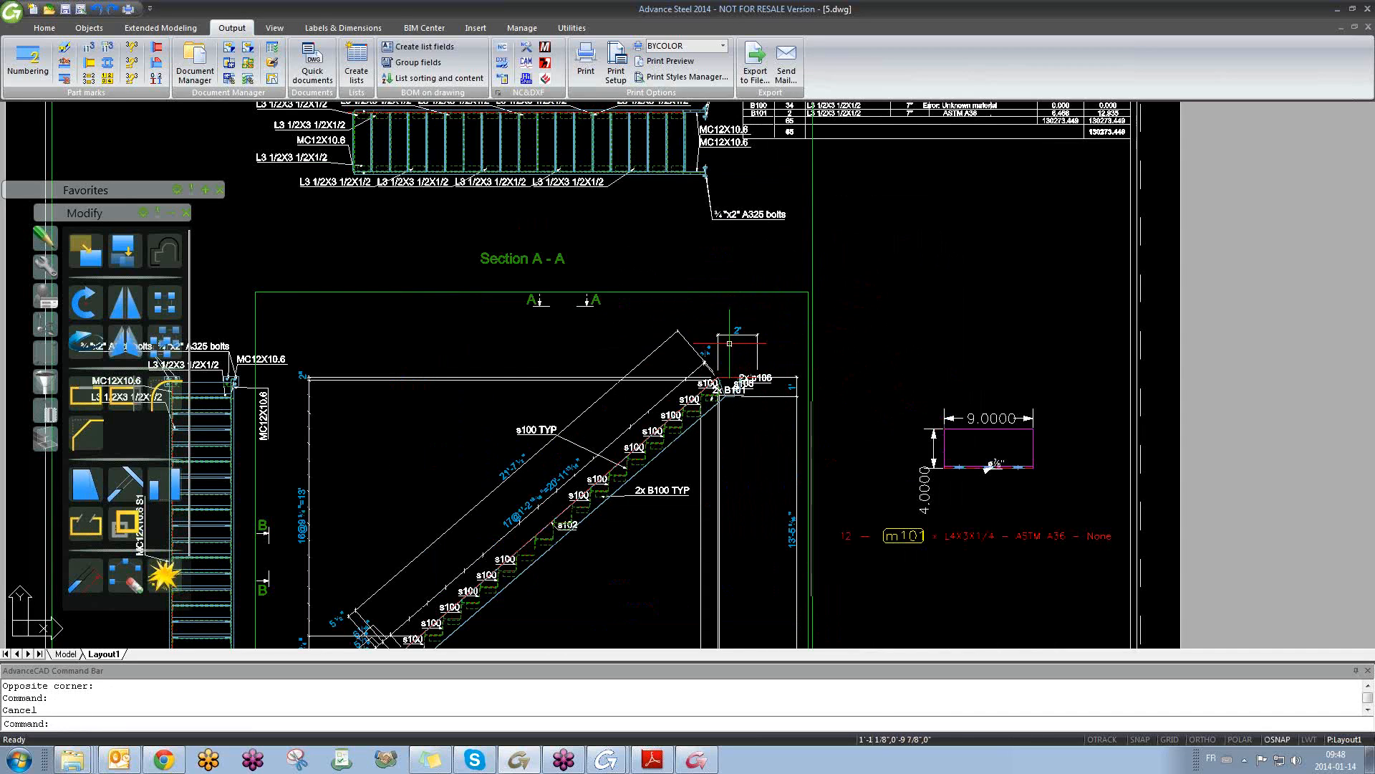
scroll(562, 310, up, 2)
scroll(561, 311, down, 4)
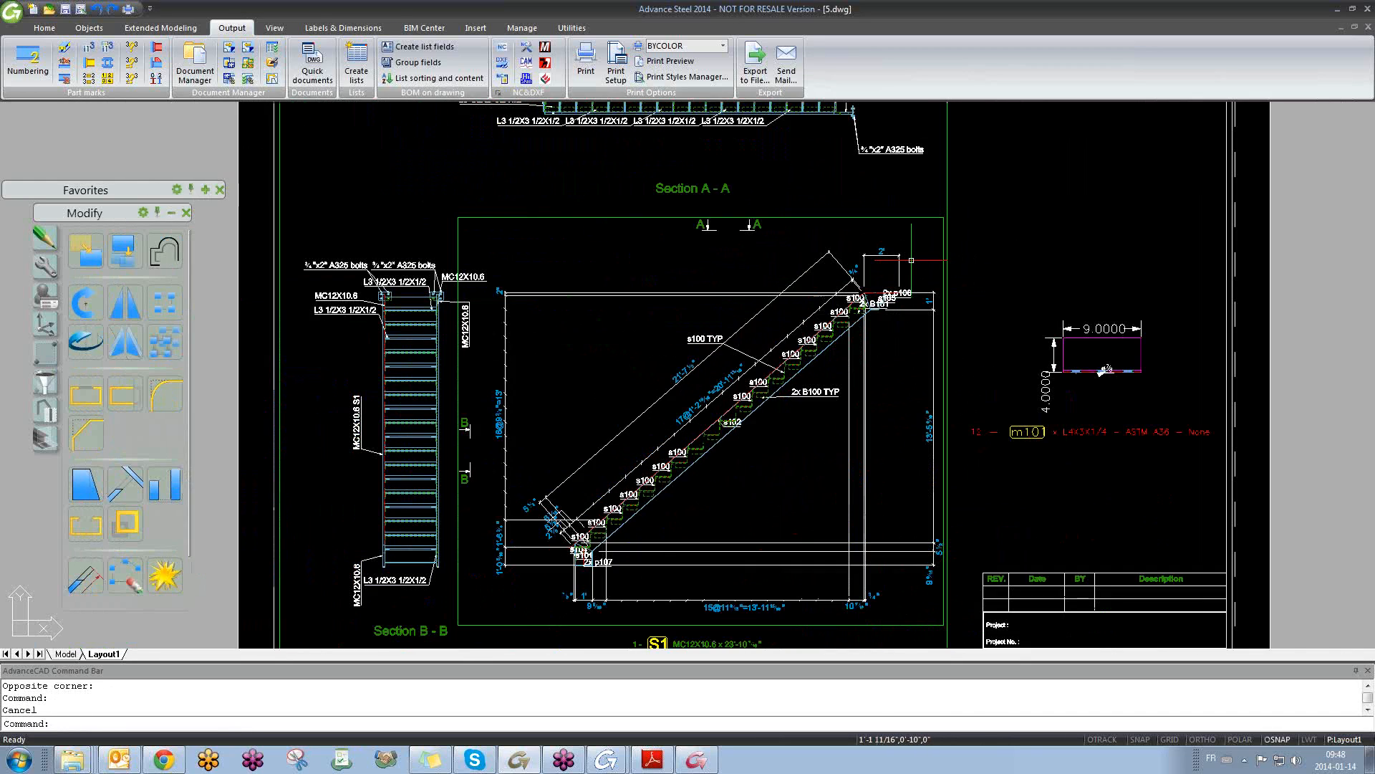
middle_drag(812, 313, 801, 290)
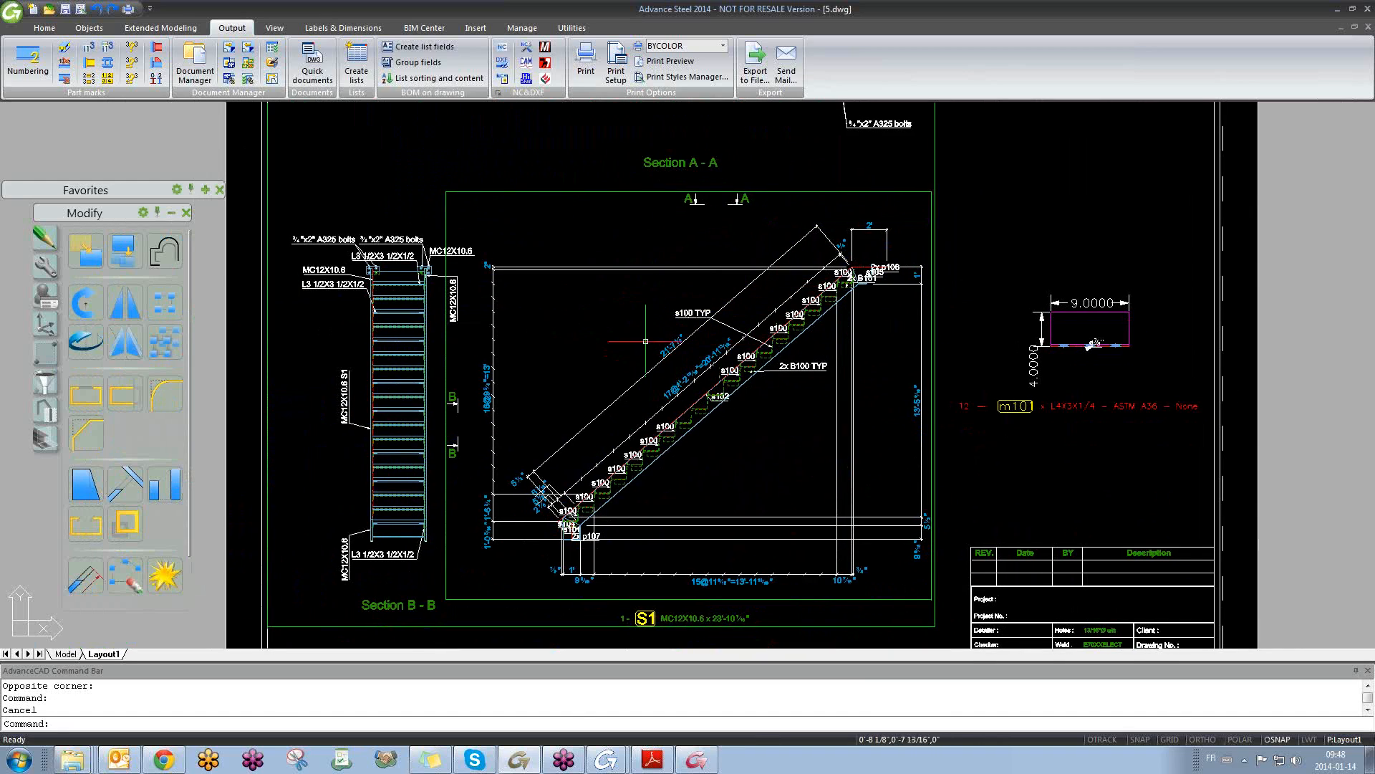
scroll(416, 308, up, 3)
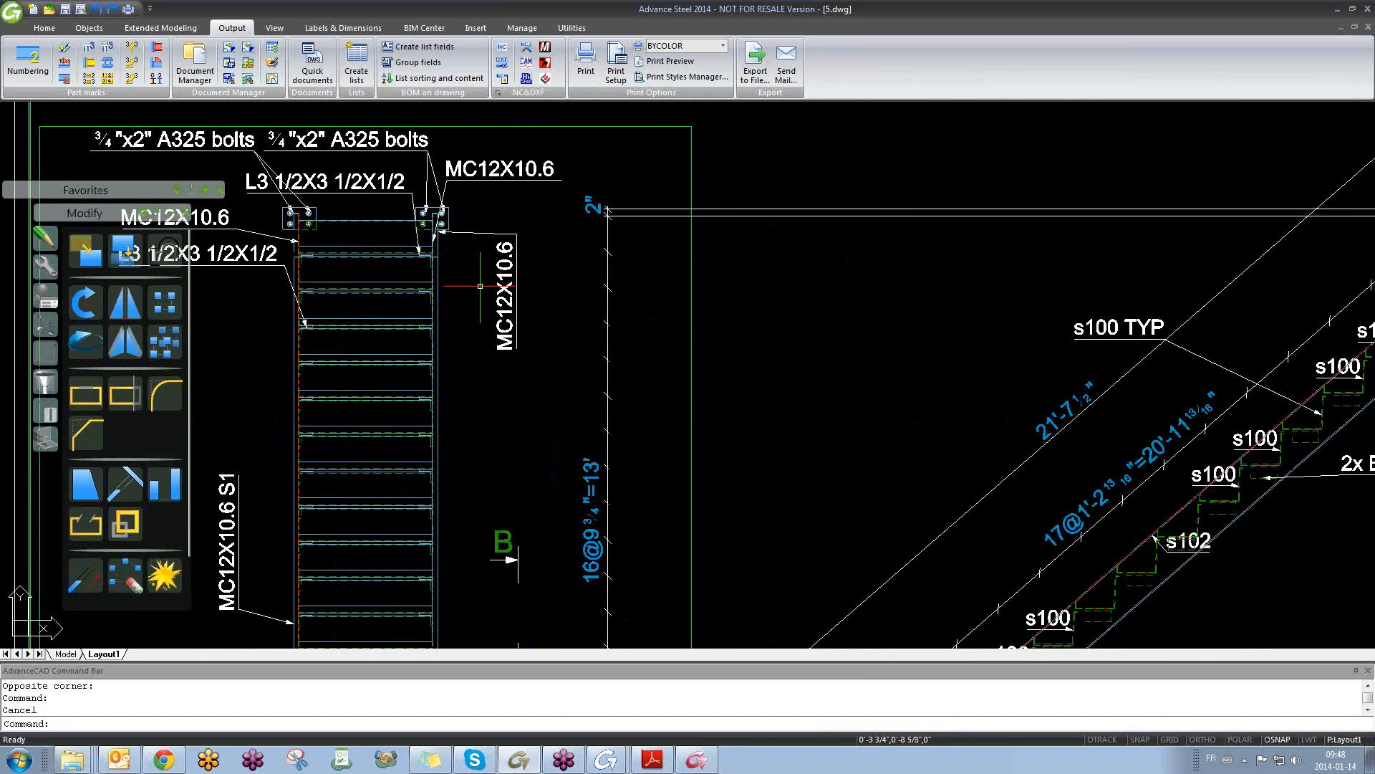
right_click(505, 250)
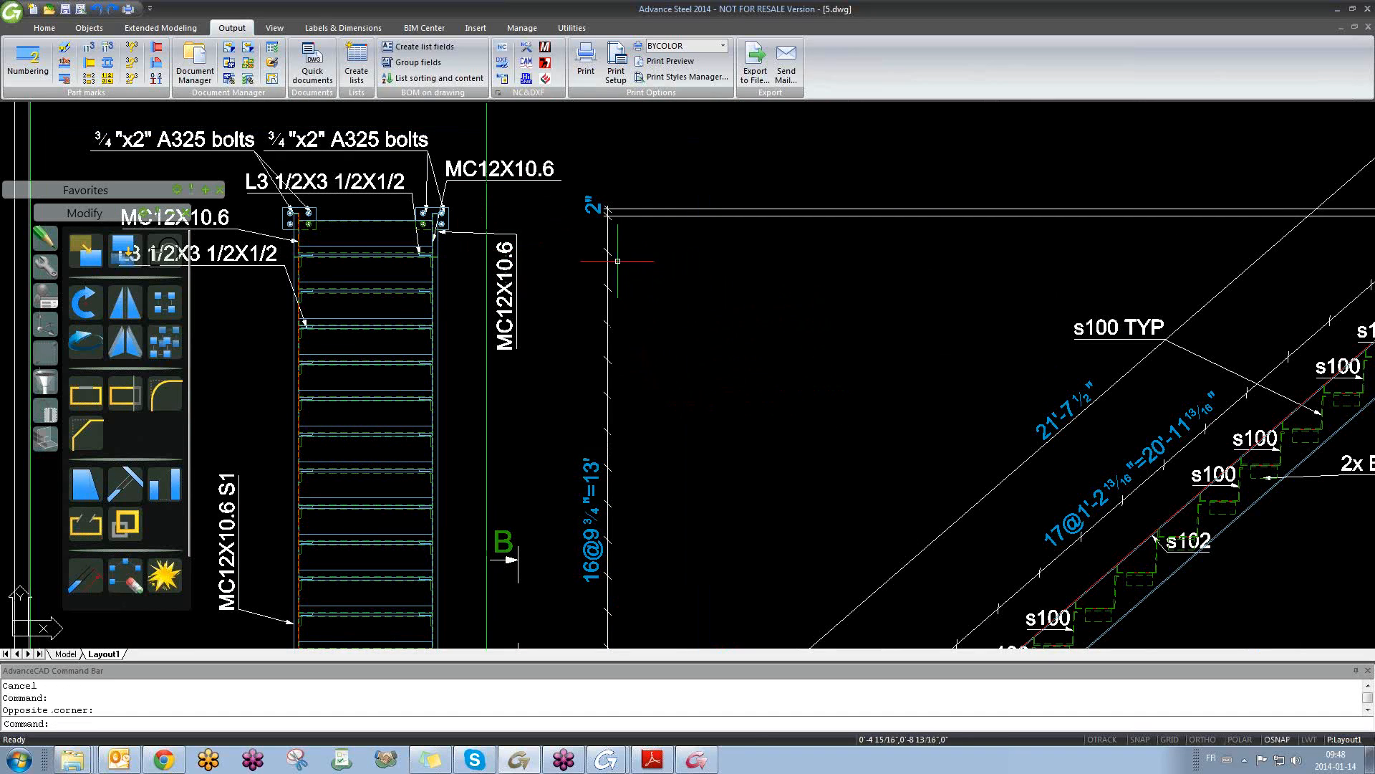
scroll(990, 306, down, 8)
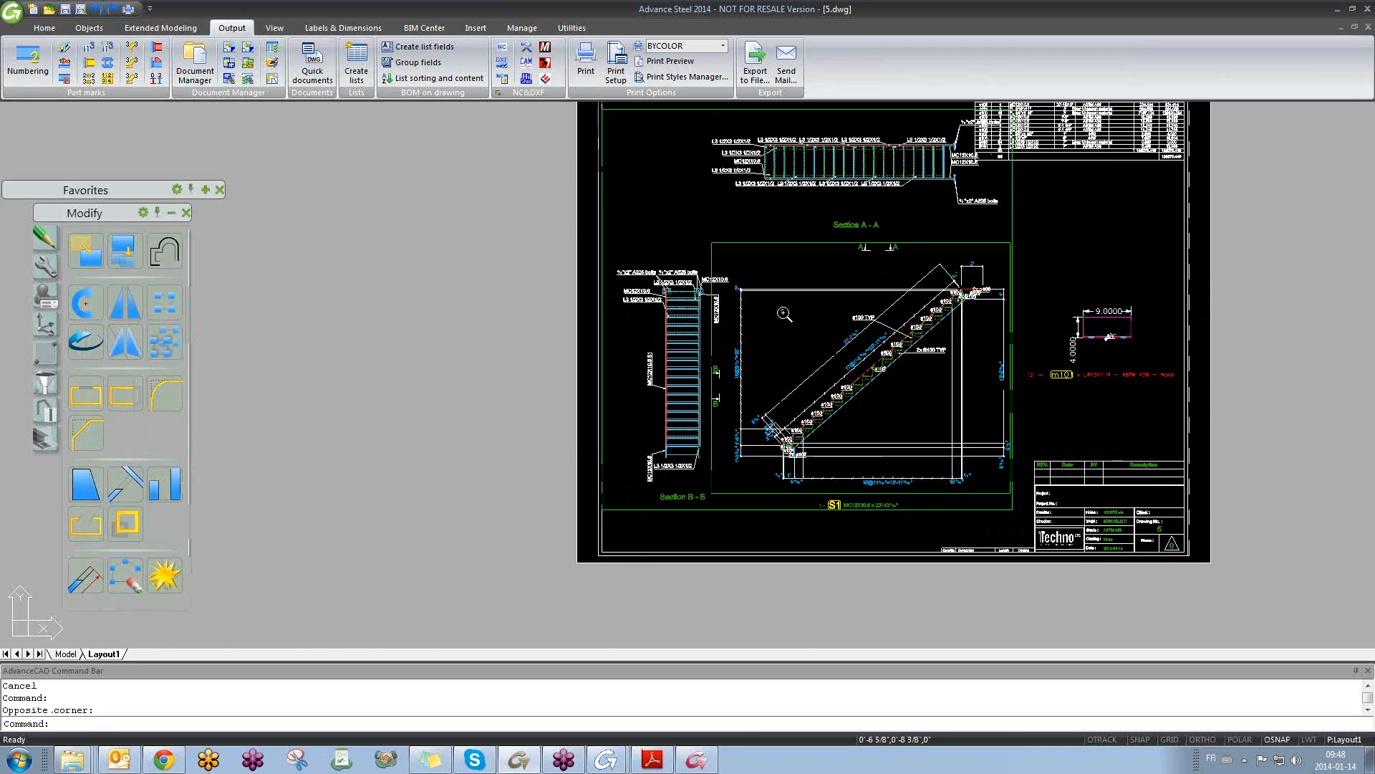
scroll(704, 248, up, 4)
click(704, 249)
click(631, 290)
scroll(640, 360, up, 4)
scroll(643, 361, down, 3)
scroll(644, 362, down, 5)
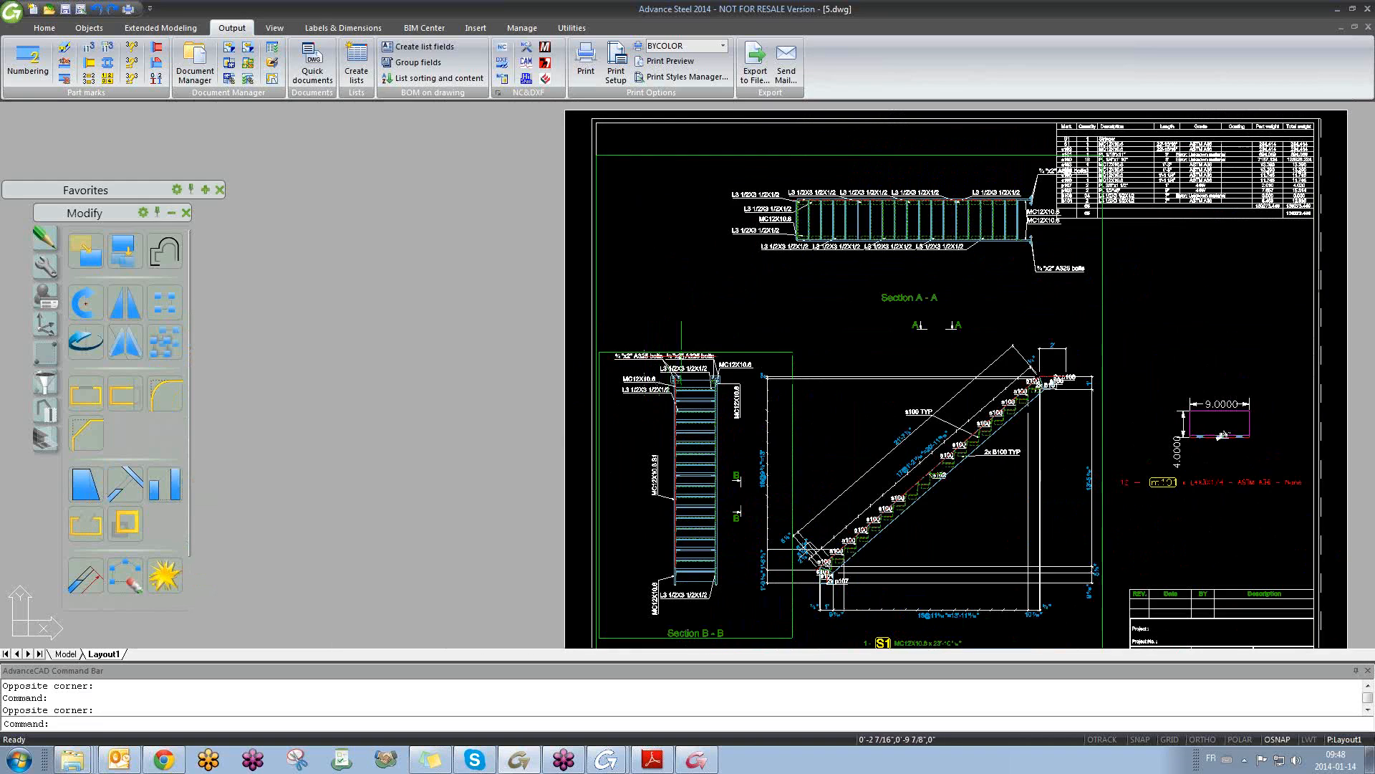
middle_drag(906, 377, 715, 384)
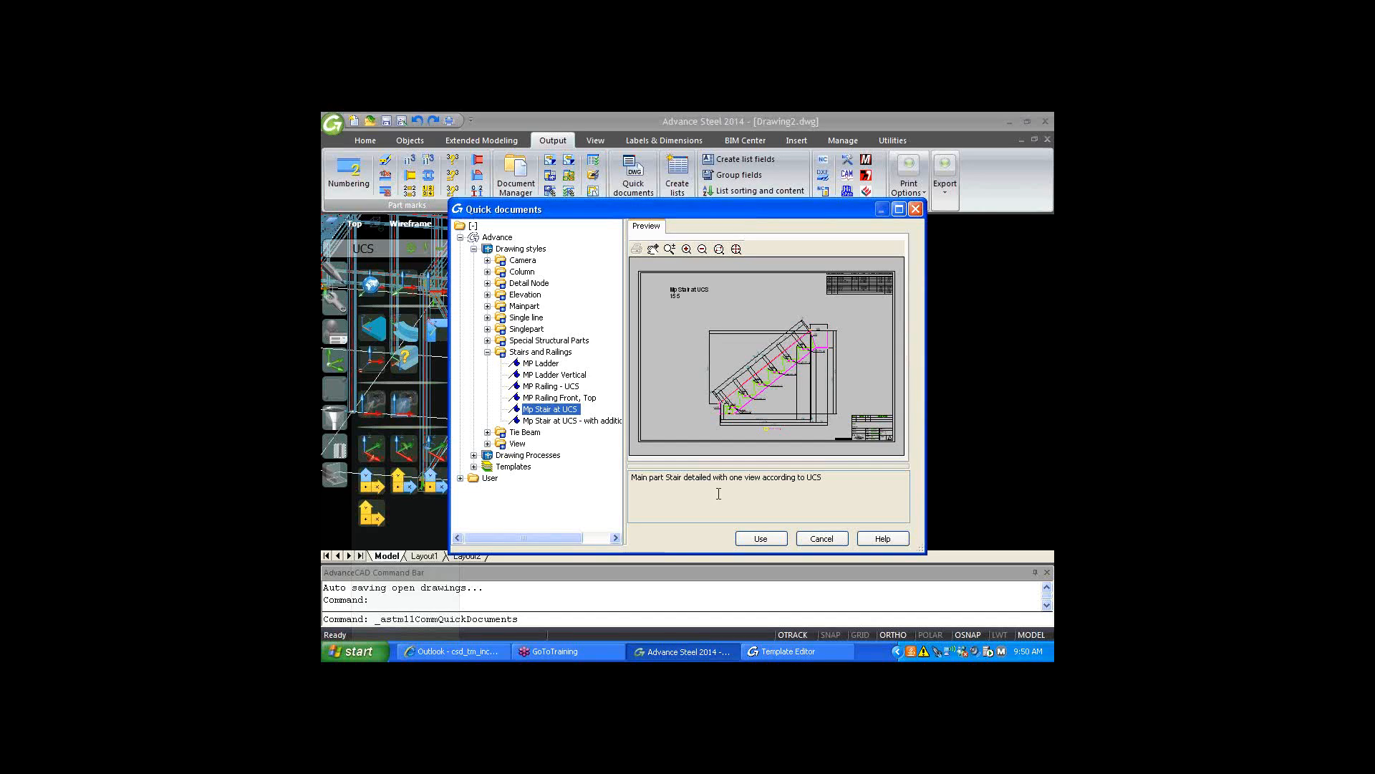
- Try to create a drawing of the stair's near stringer with the Mp Stair at UCS style at 3/16"=1" scale
click(762, 539)
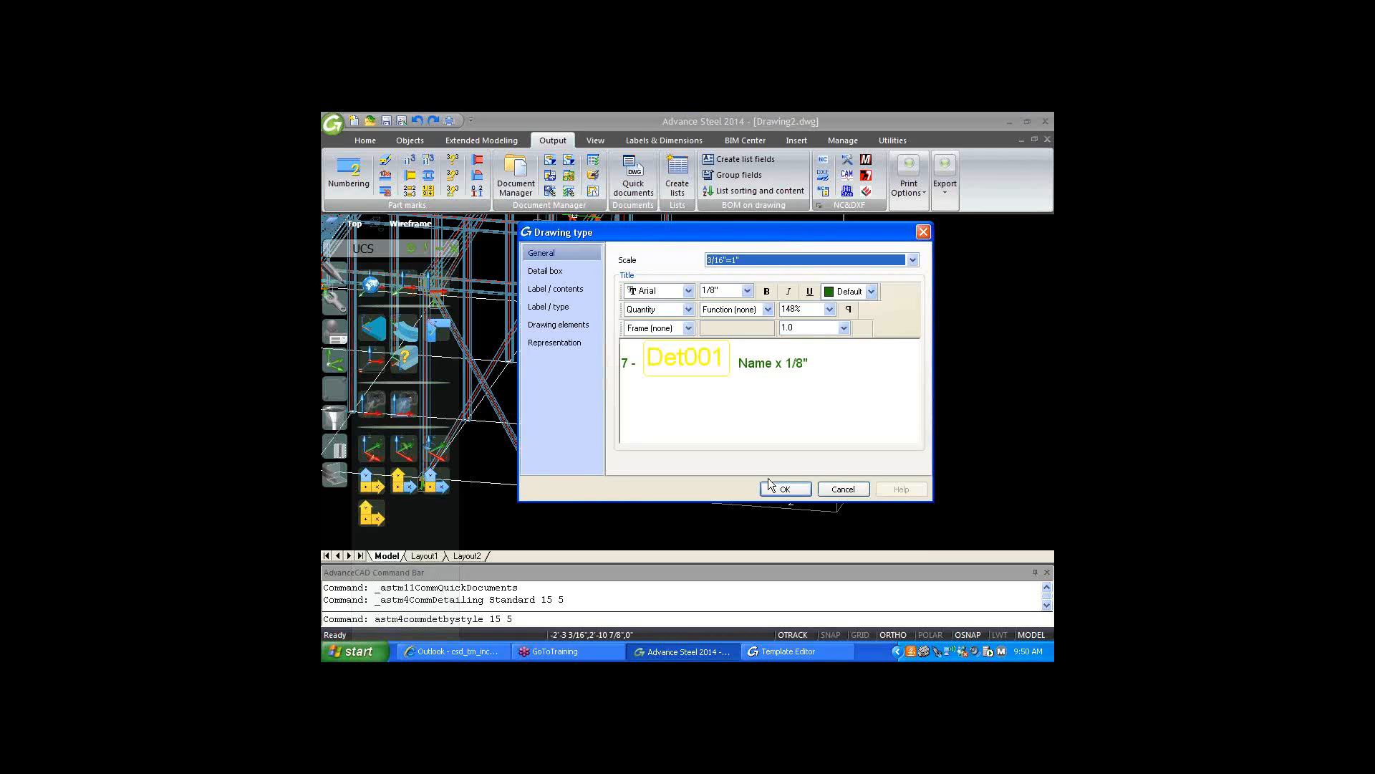
click(785, 490)
click(788, 490)
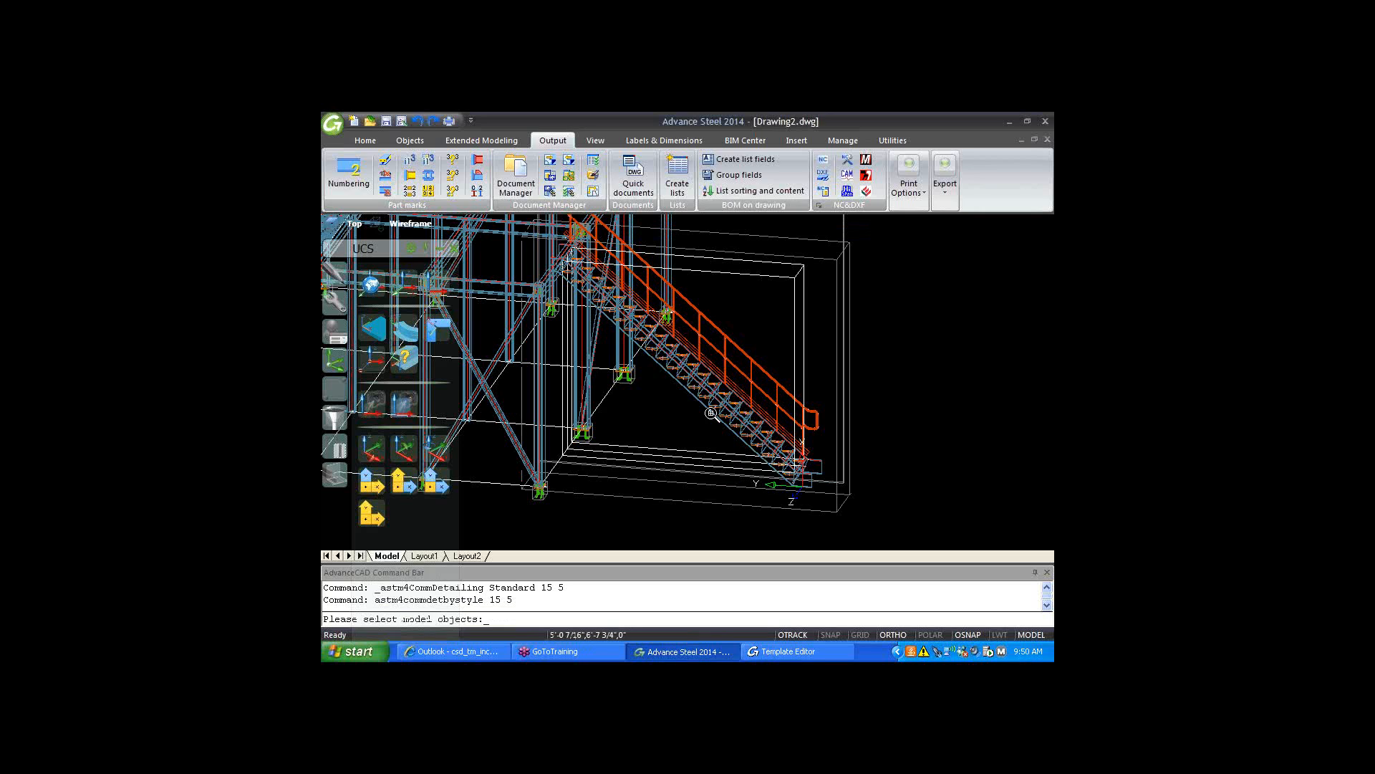
scroll(710, 413, up, 4)
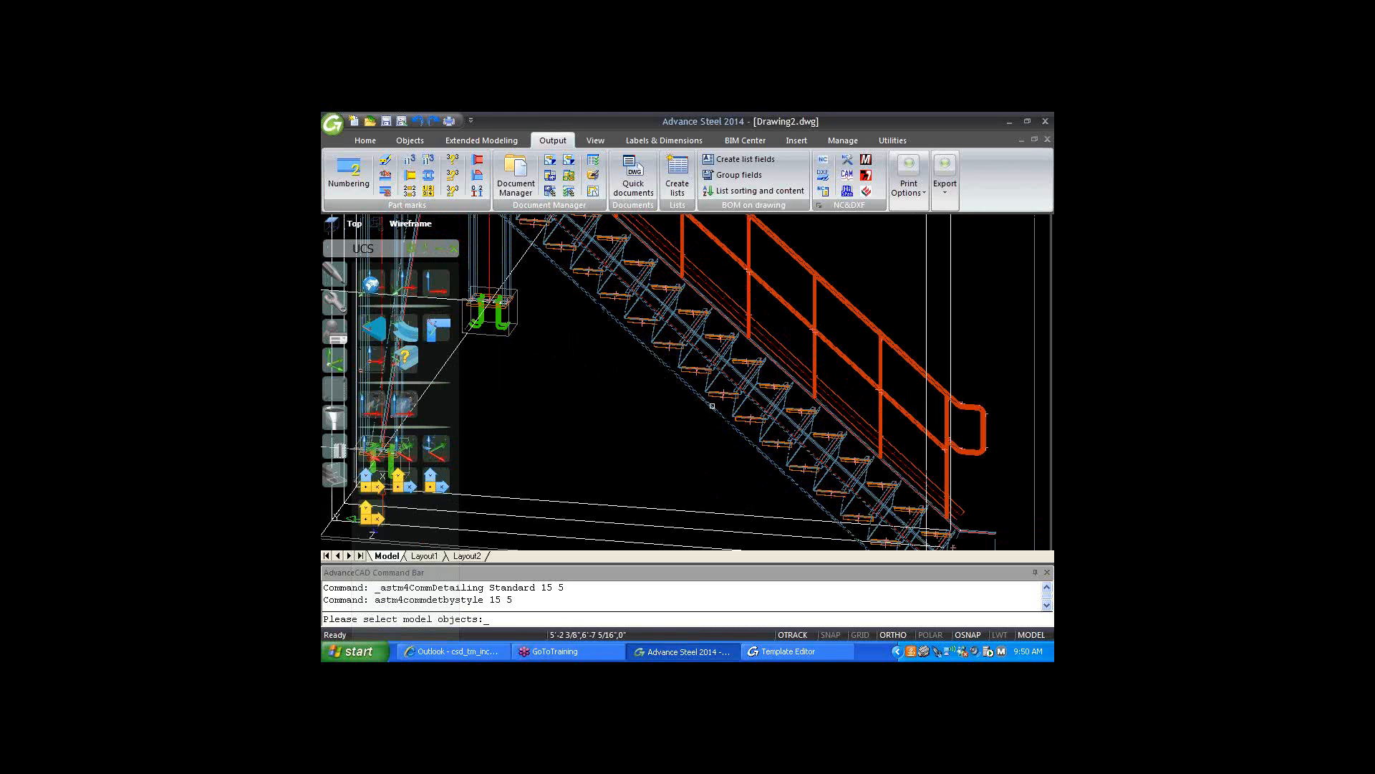
click(712, 405)
scroll(734, 434, down, 2)
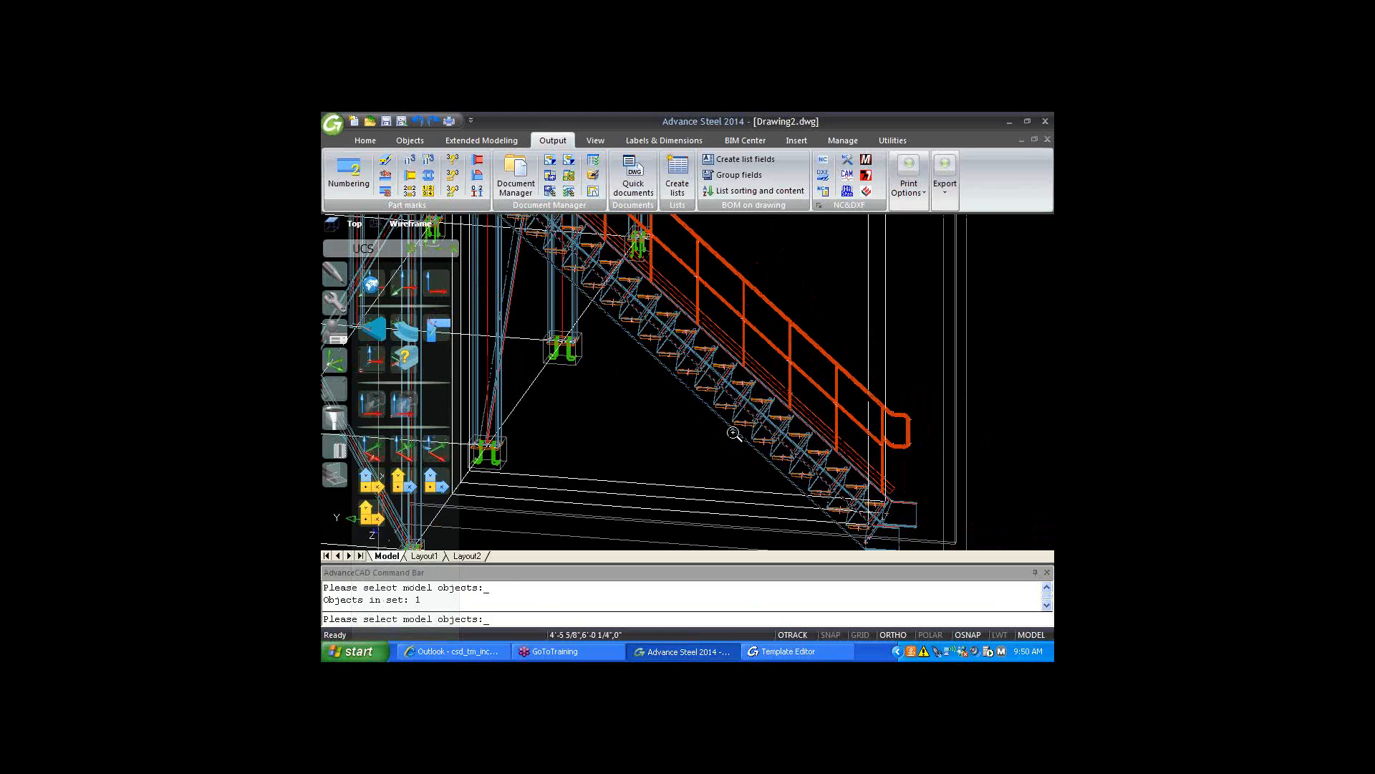
scroll(734, 433, down, 2)
key(Return)
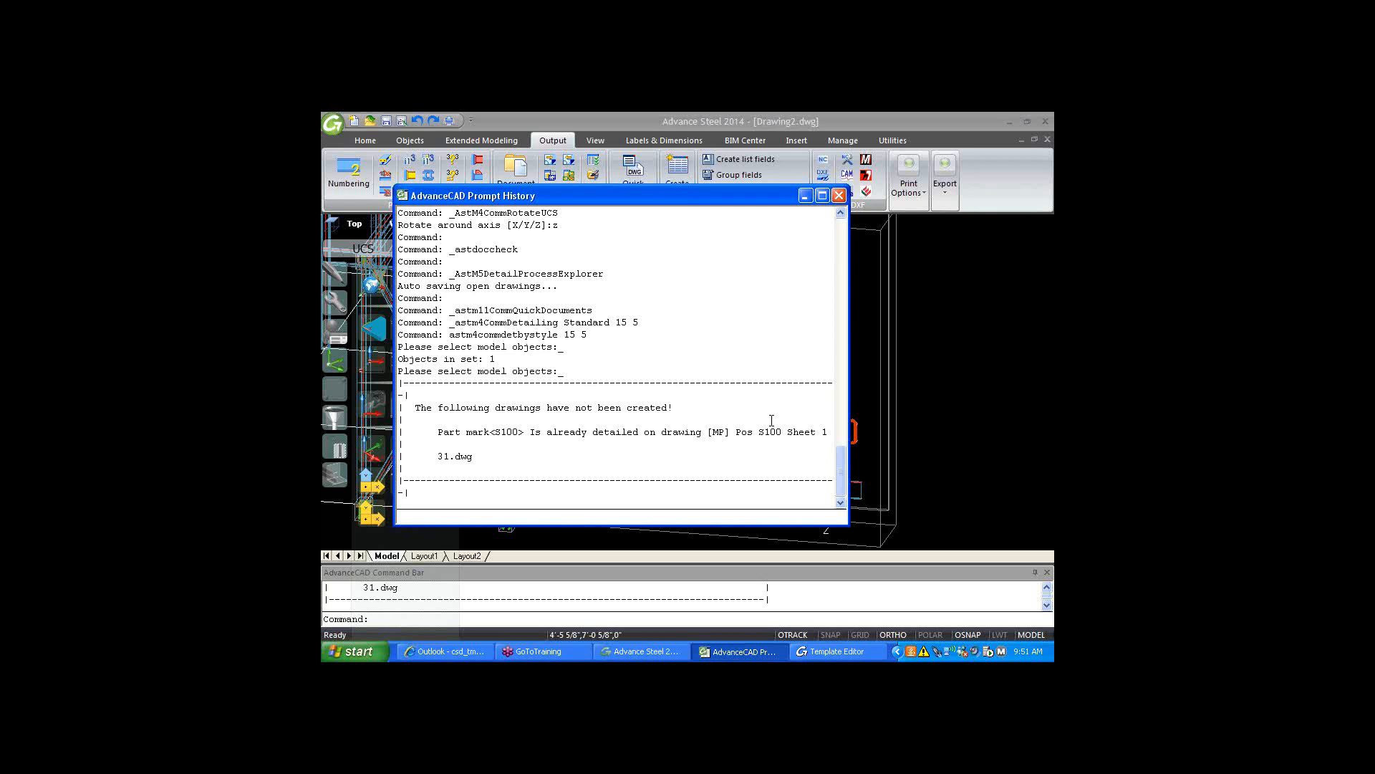
click(839, 196)
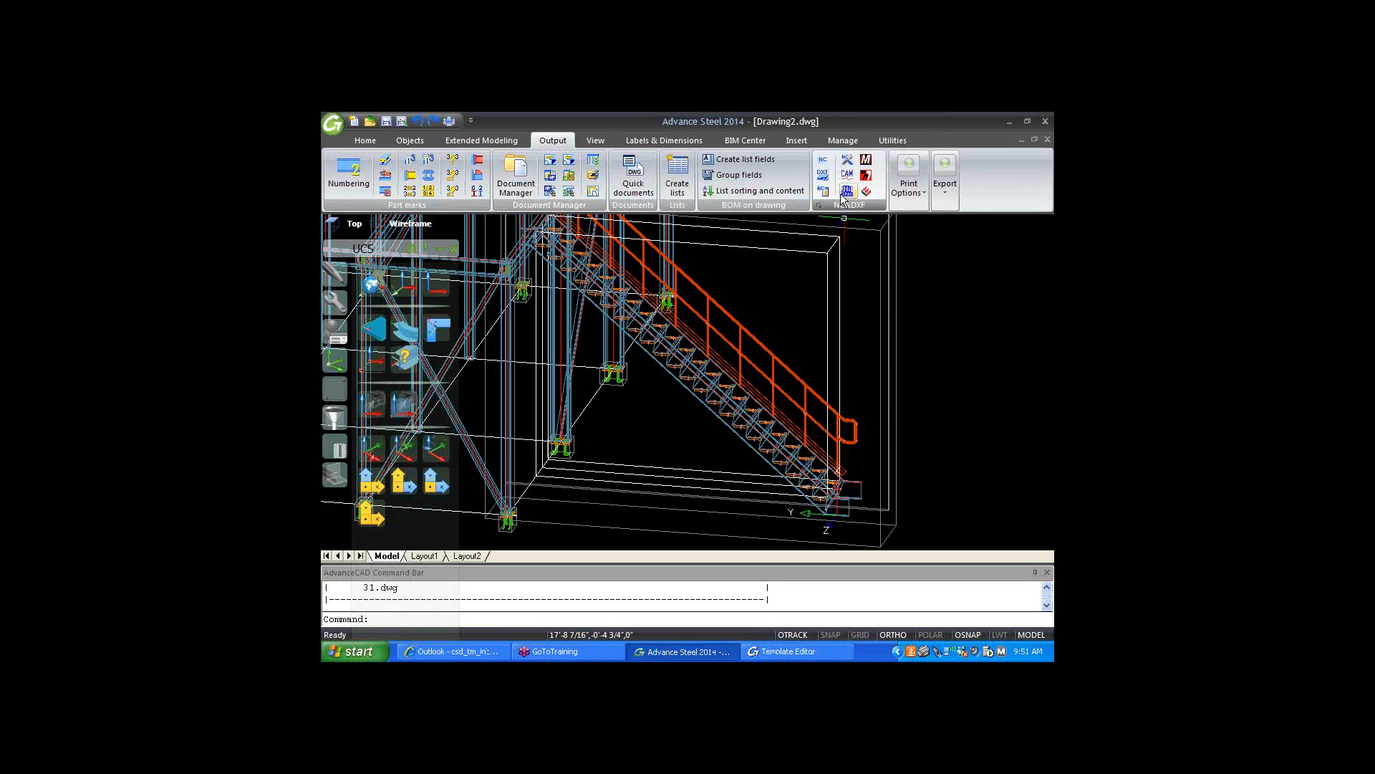
- Un-register the detail drawing [MP] Pos S100 Sheet 131.dwg from the Details folder
click(568, 166)
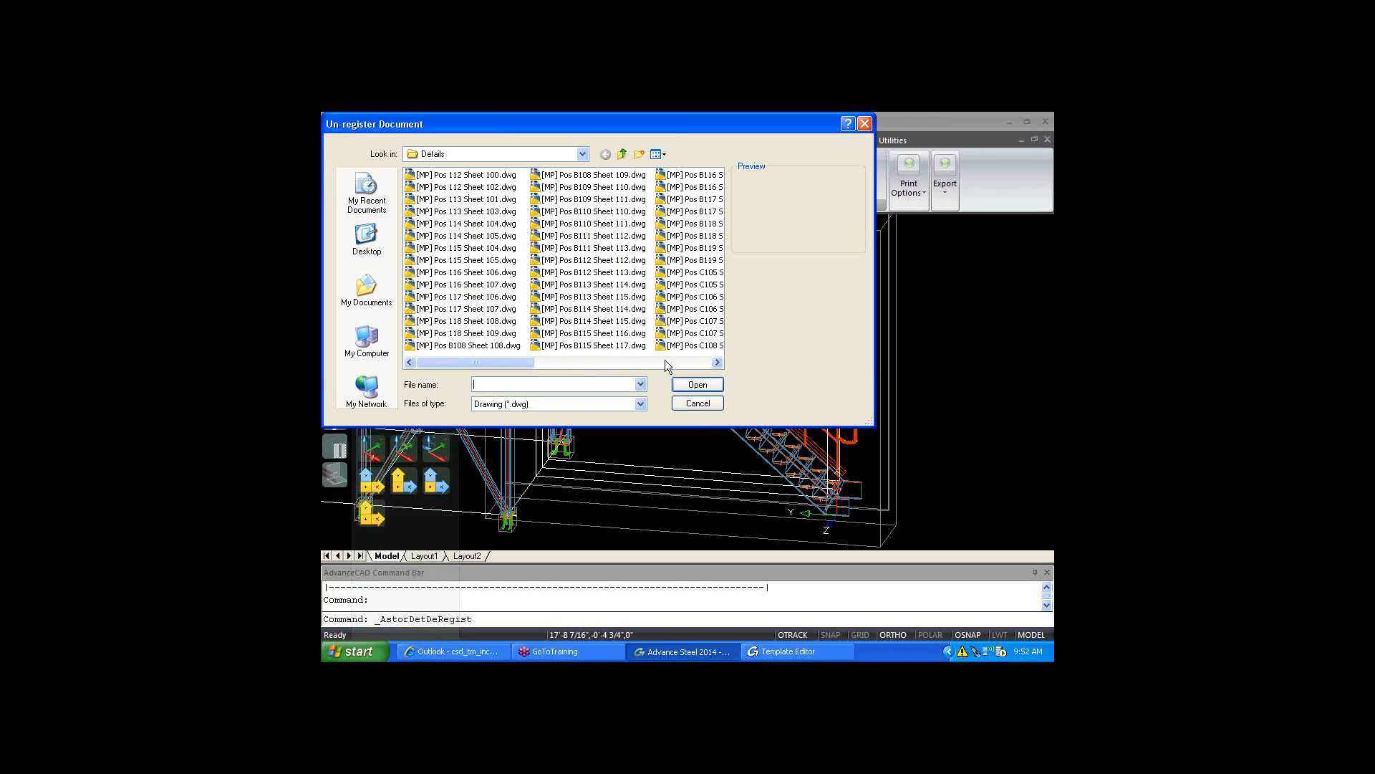
click(716, 363)
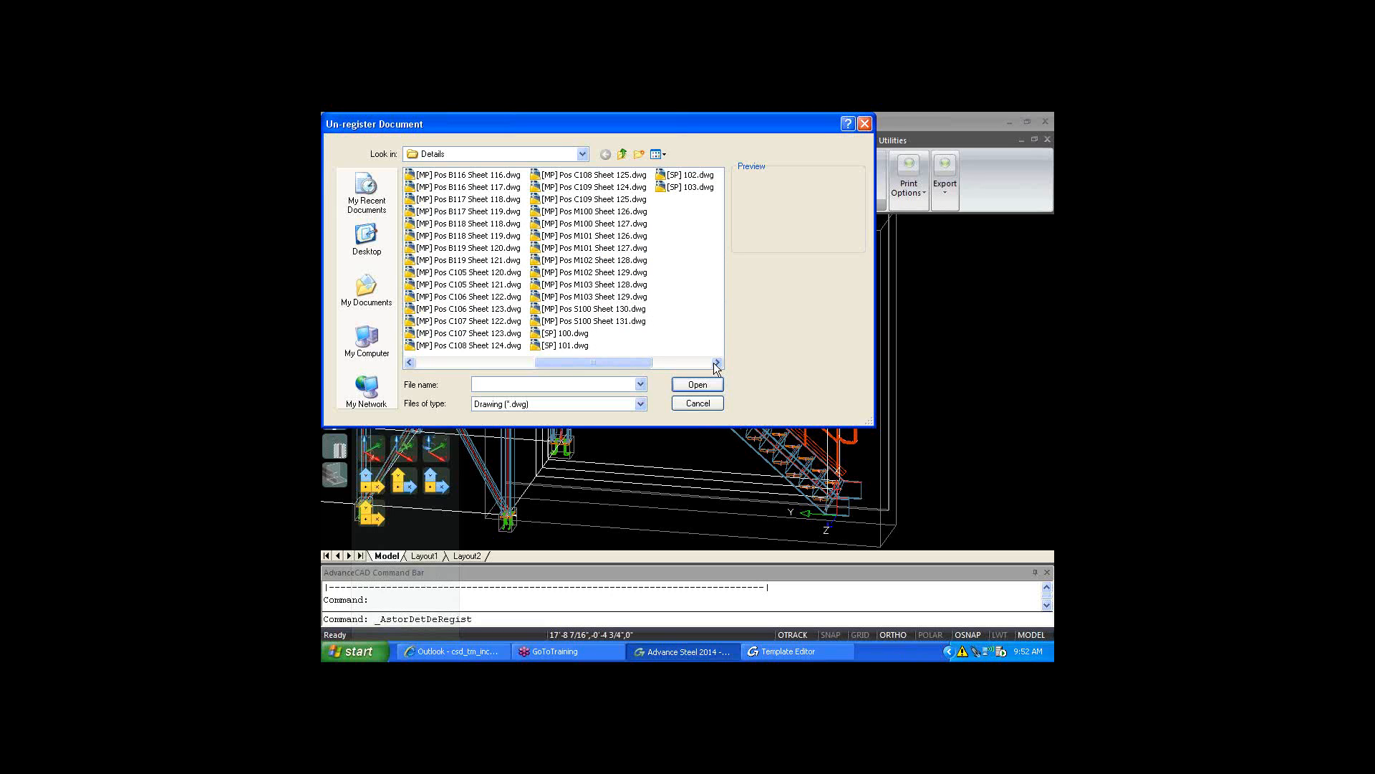
click(592, 312)
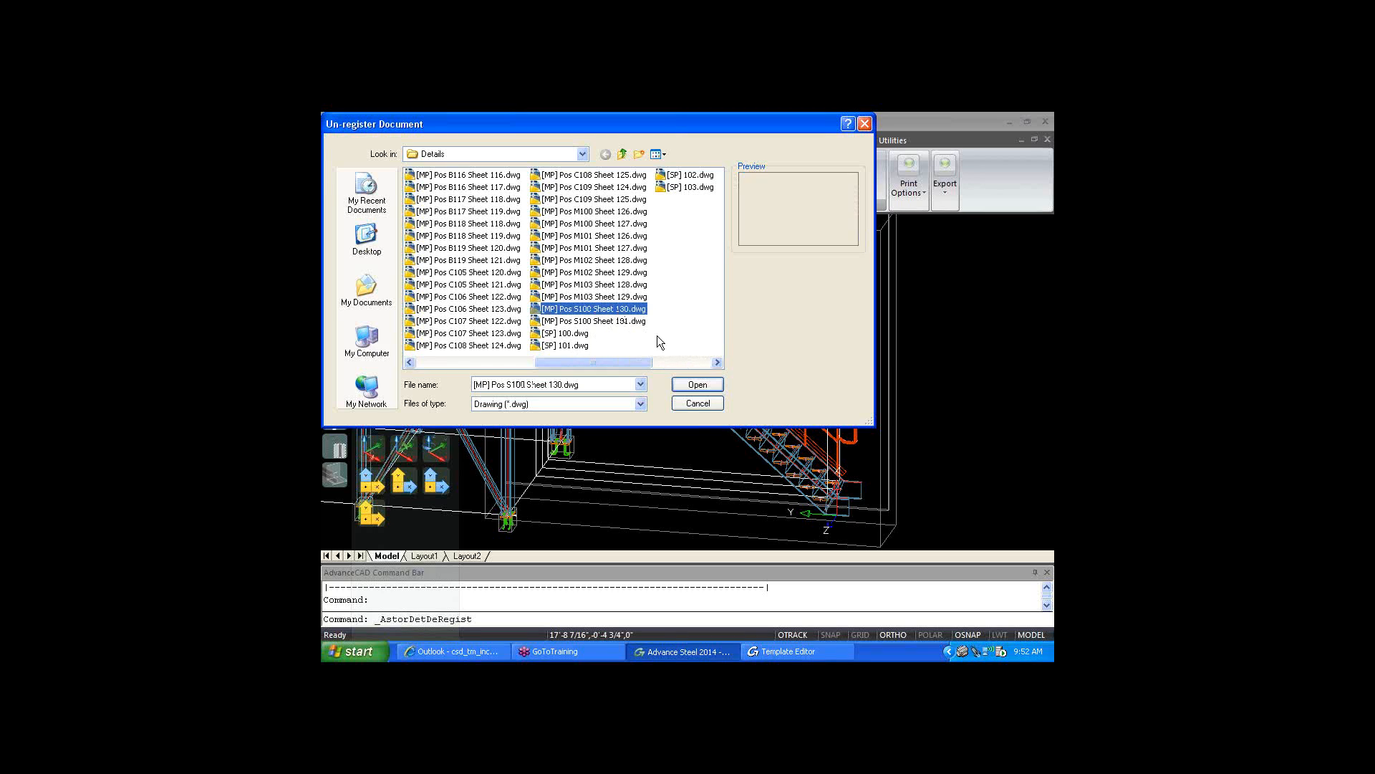
click(608, 321)
click(696, 385)
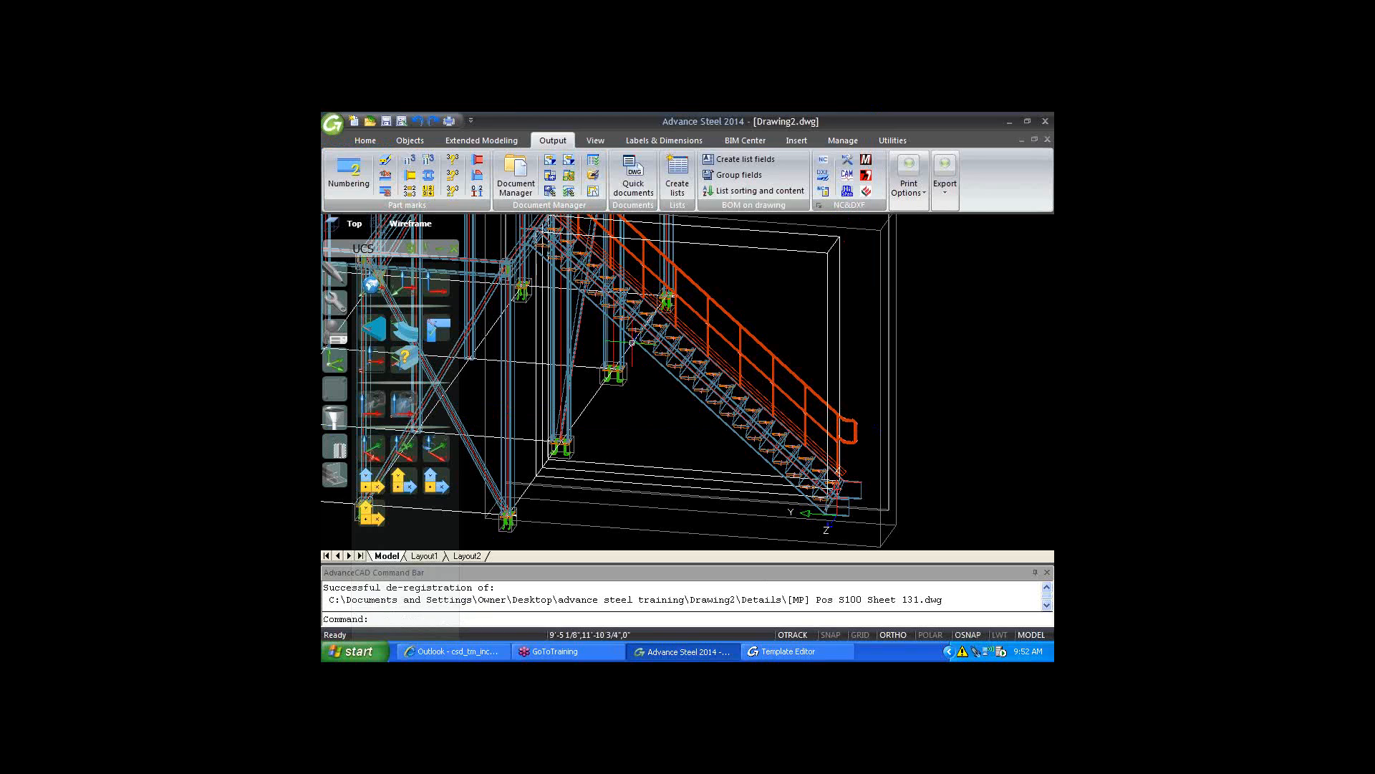
- Create detail drawing 130 of the stair's near stringer with the Mp Stair at UCS style at 1"=1'-0", using prototype ASDETPROTO-ANSI-D.dwg
click(634, 180)
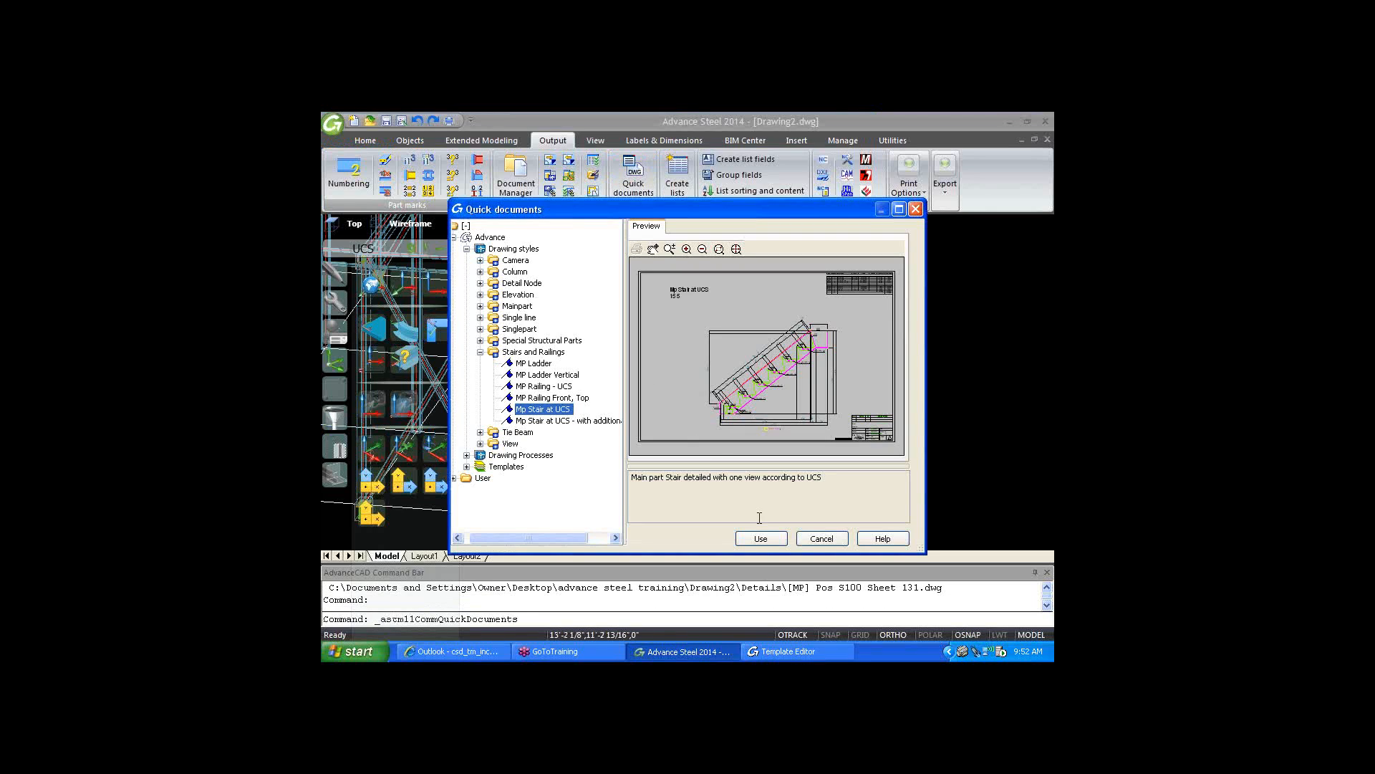
click(763, 531)
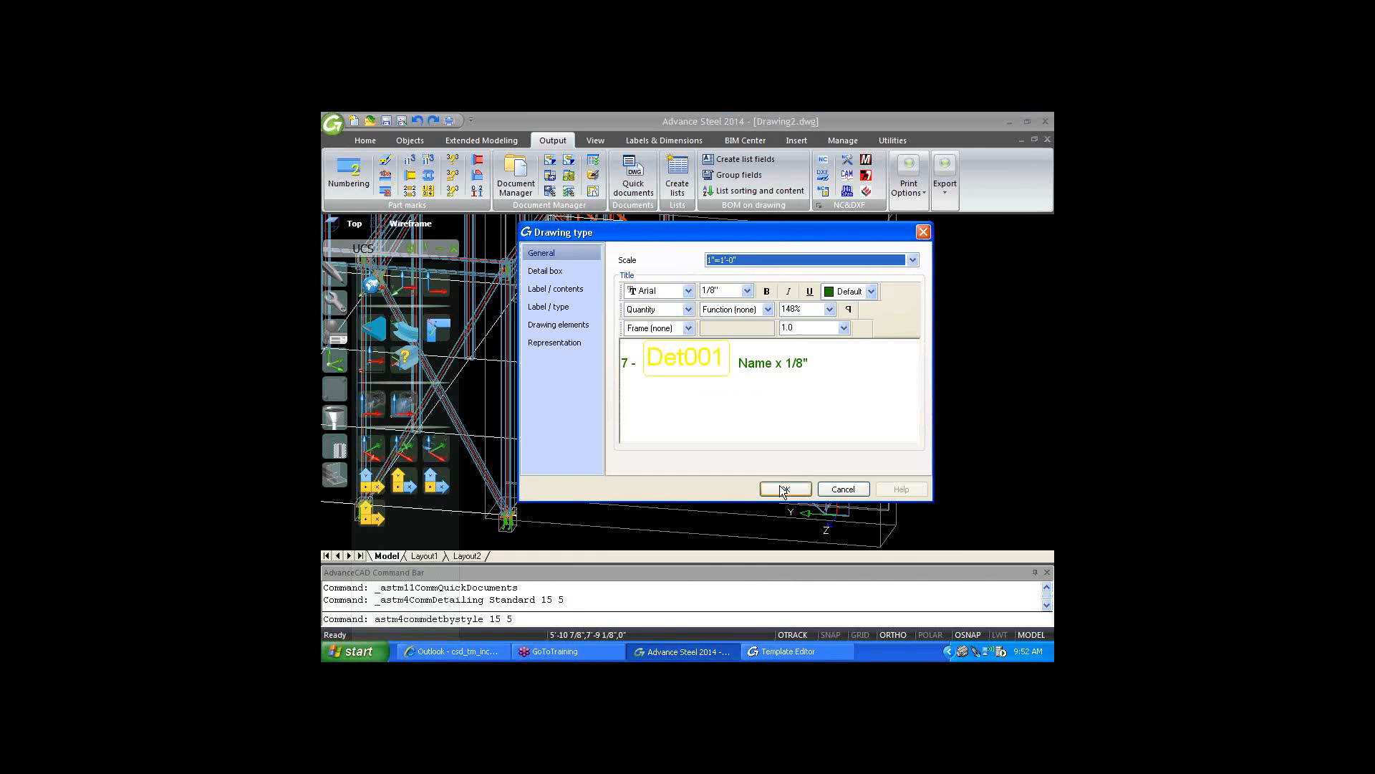
click(780, 485)
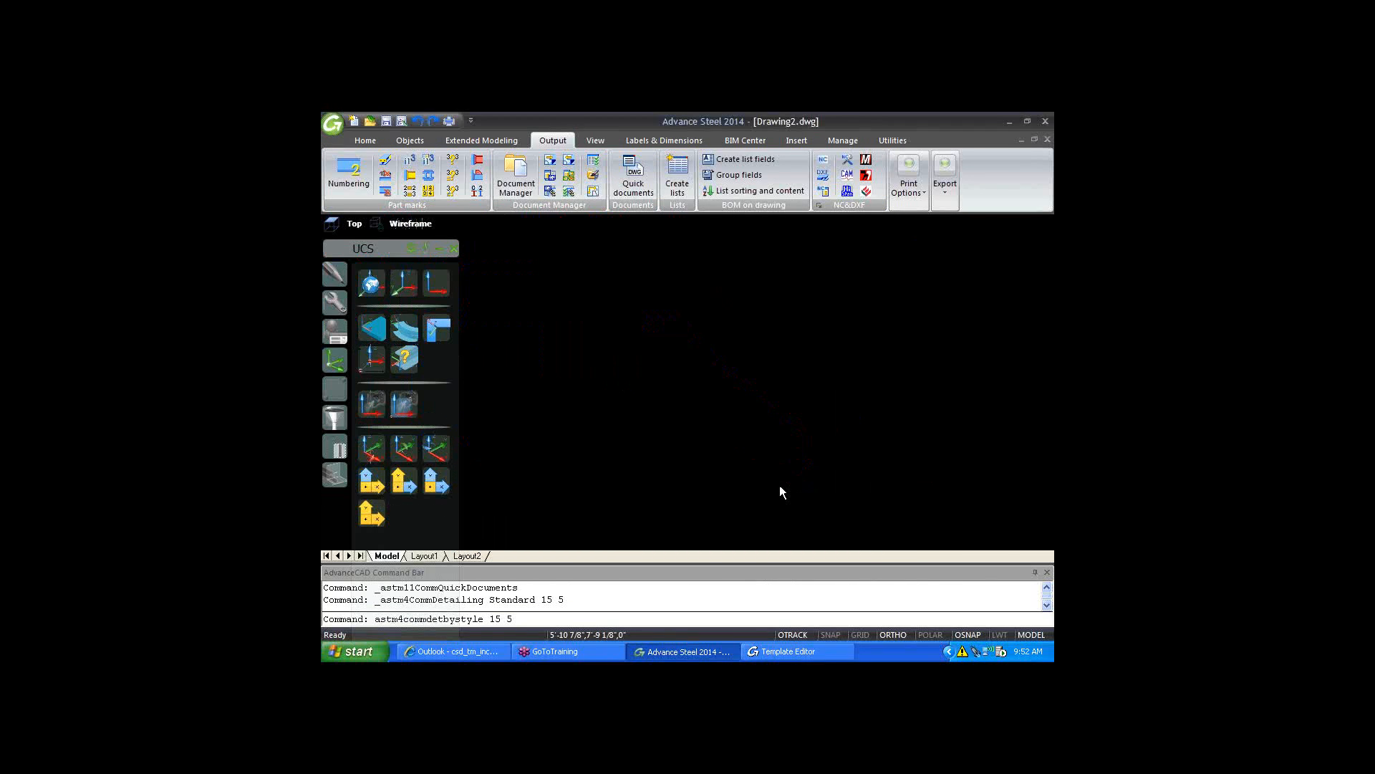
click(712, 410)
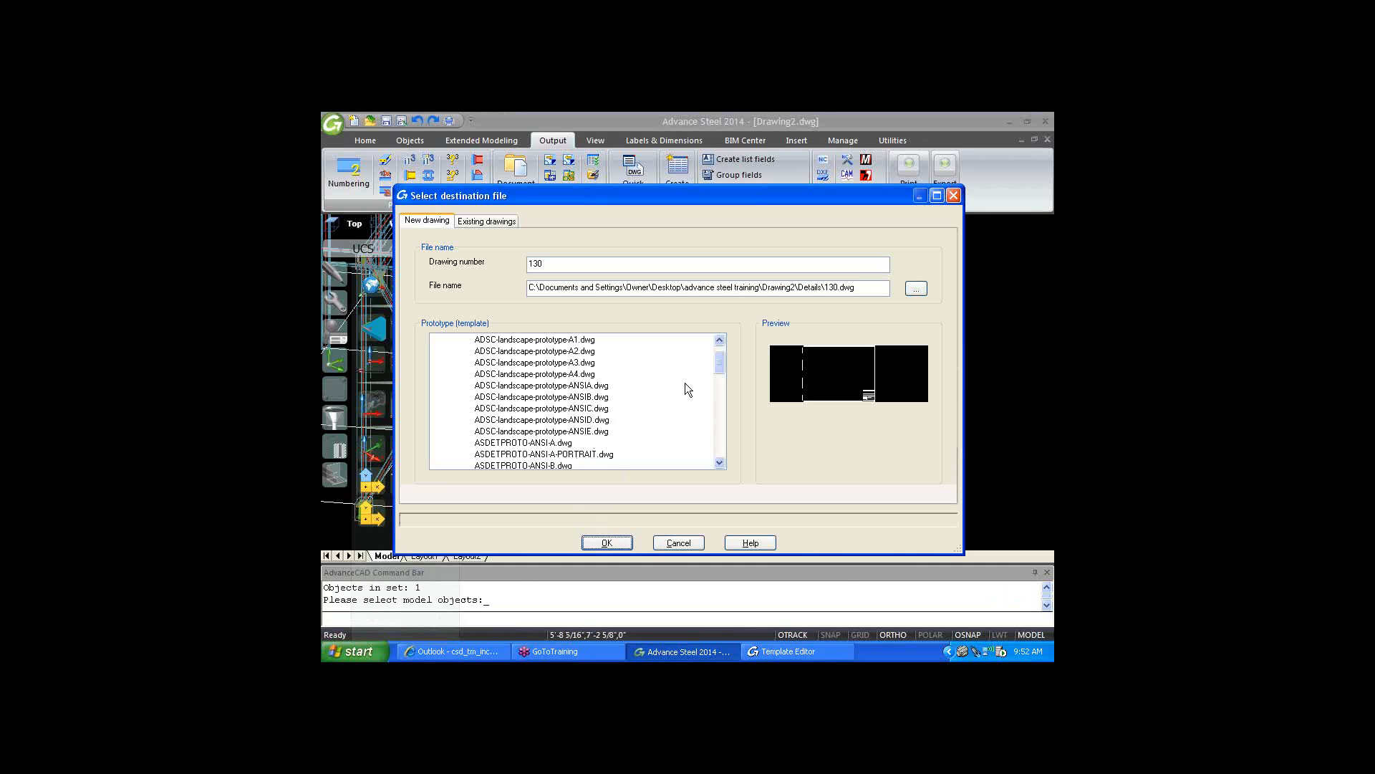
drag(720, 362, 724, 392)
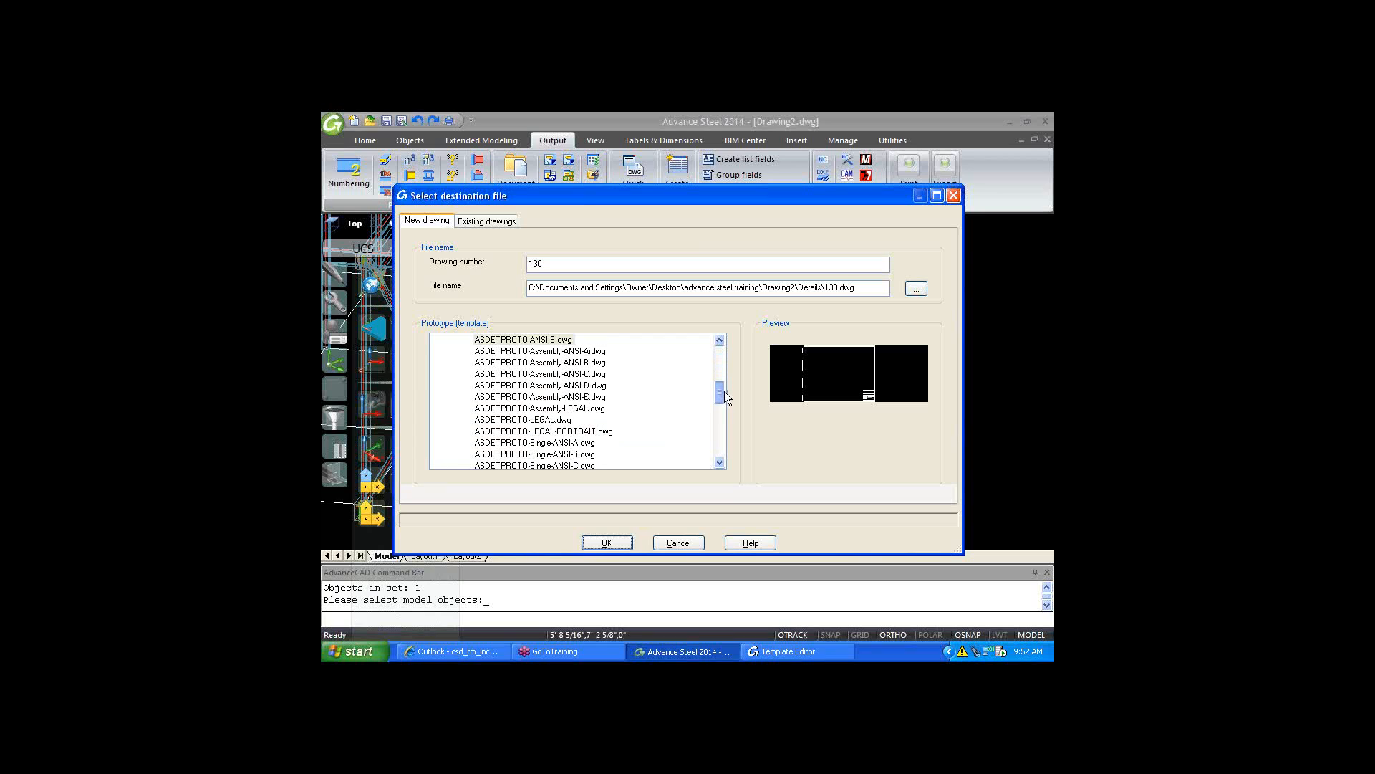
click(720, 340)
click(552, 341)
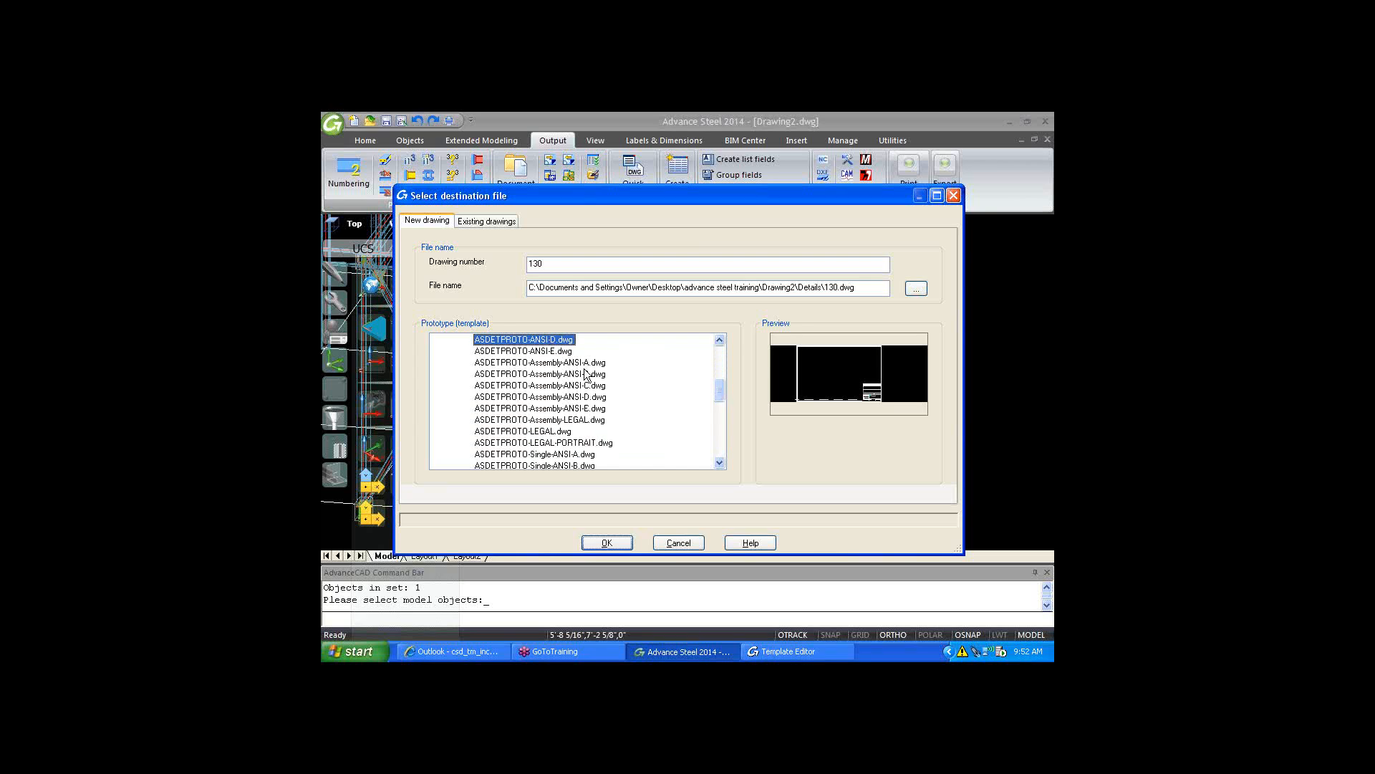
click(606, 542)
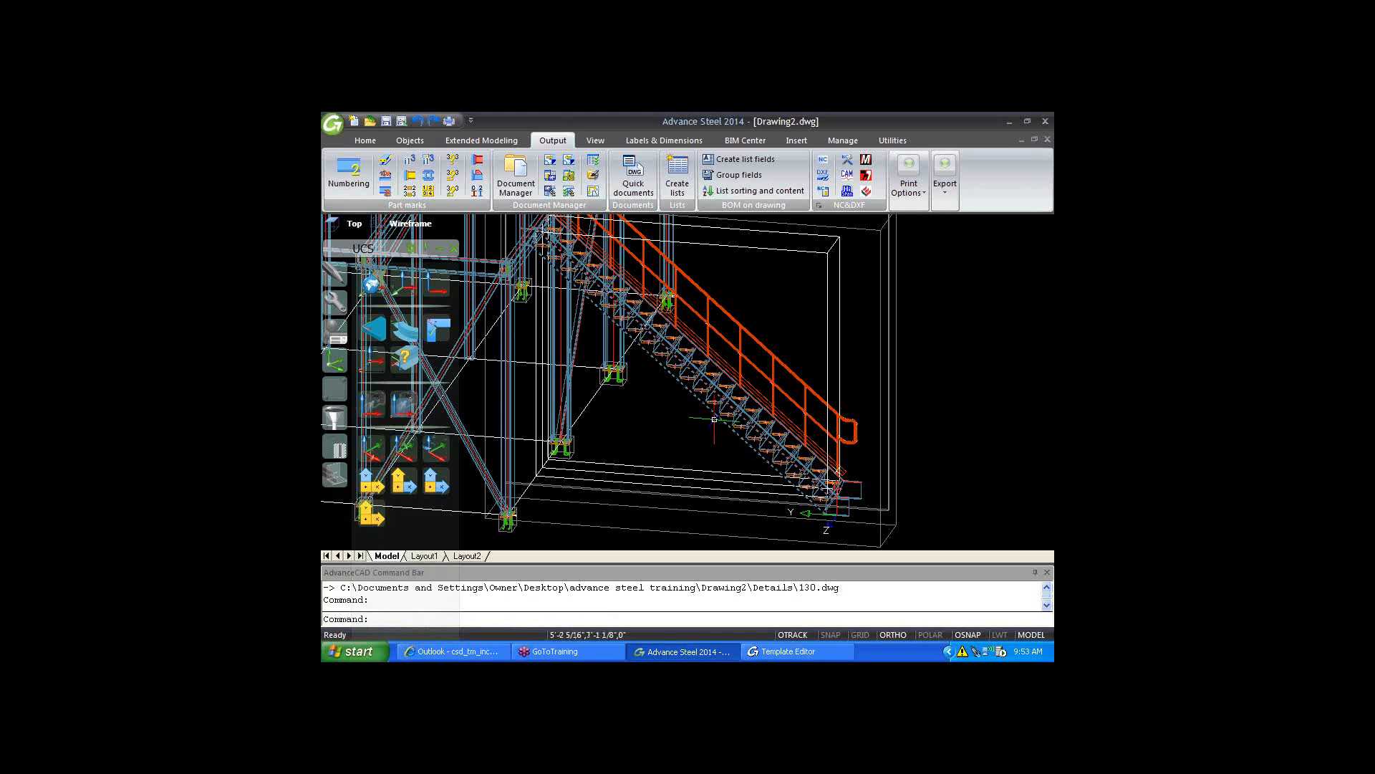
- Show the stringer's assembly detail and examine the labels and dimensions at the stair's upper end, closing the drawing when finished
right_click(699, 401)
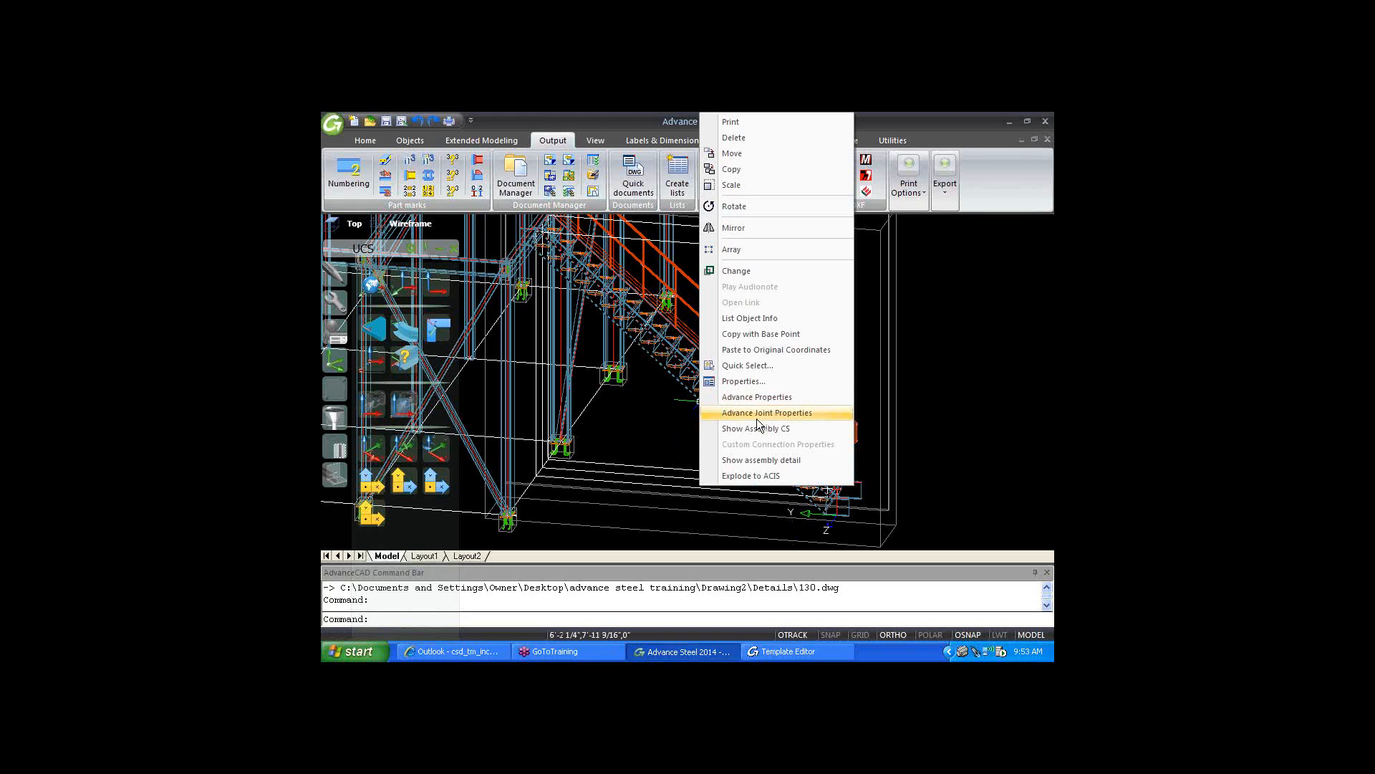
click(765, 459)
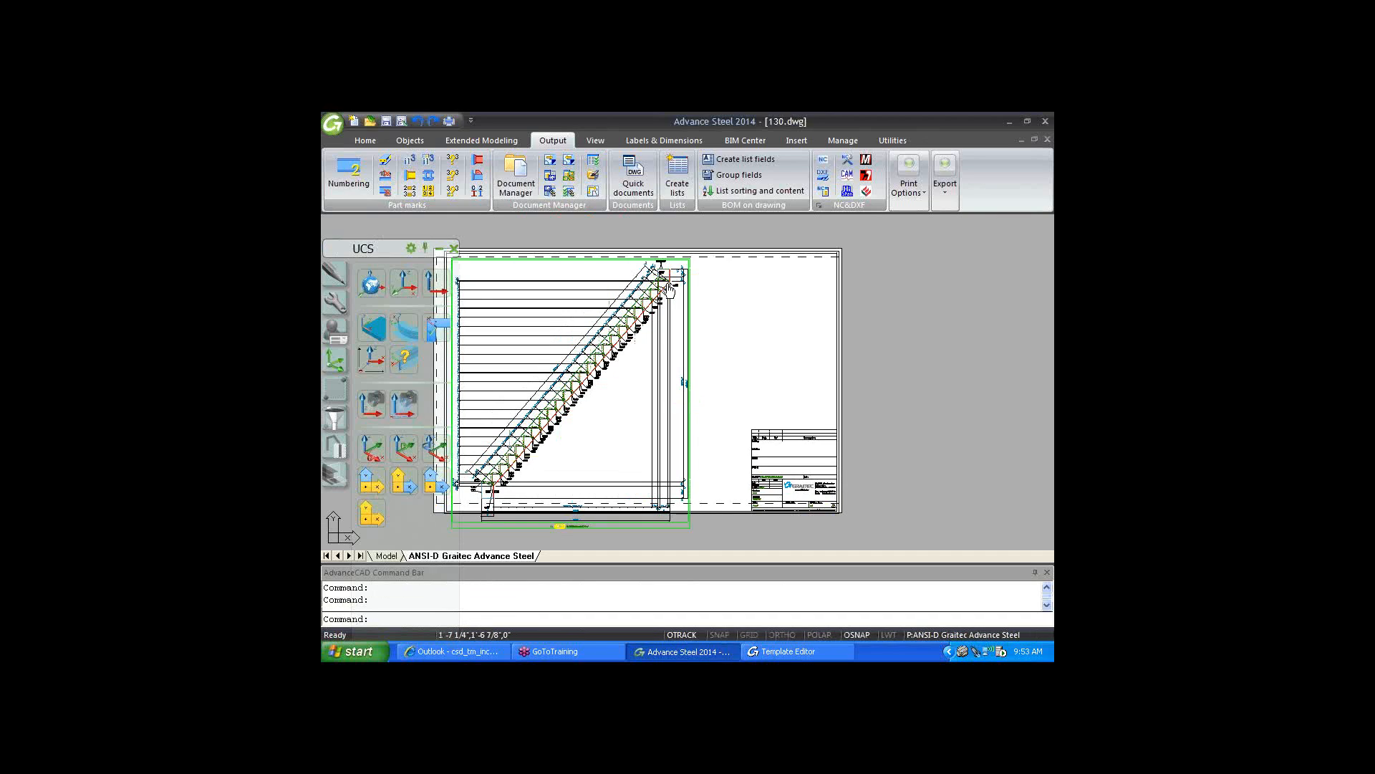
middle_drag(670, 290, 663, 309)
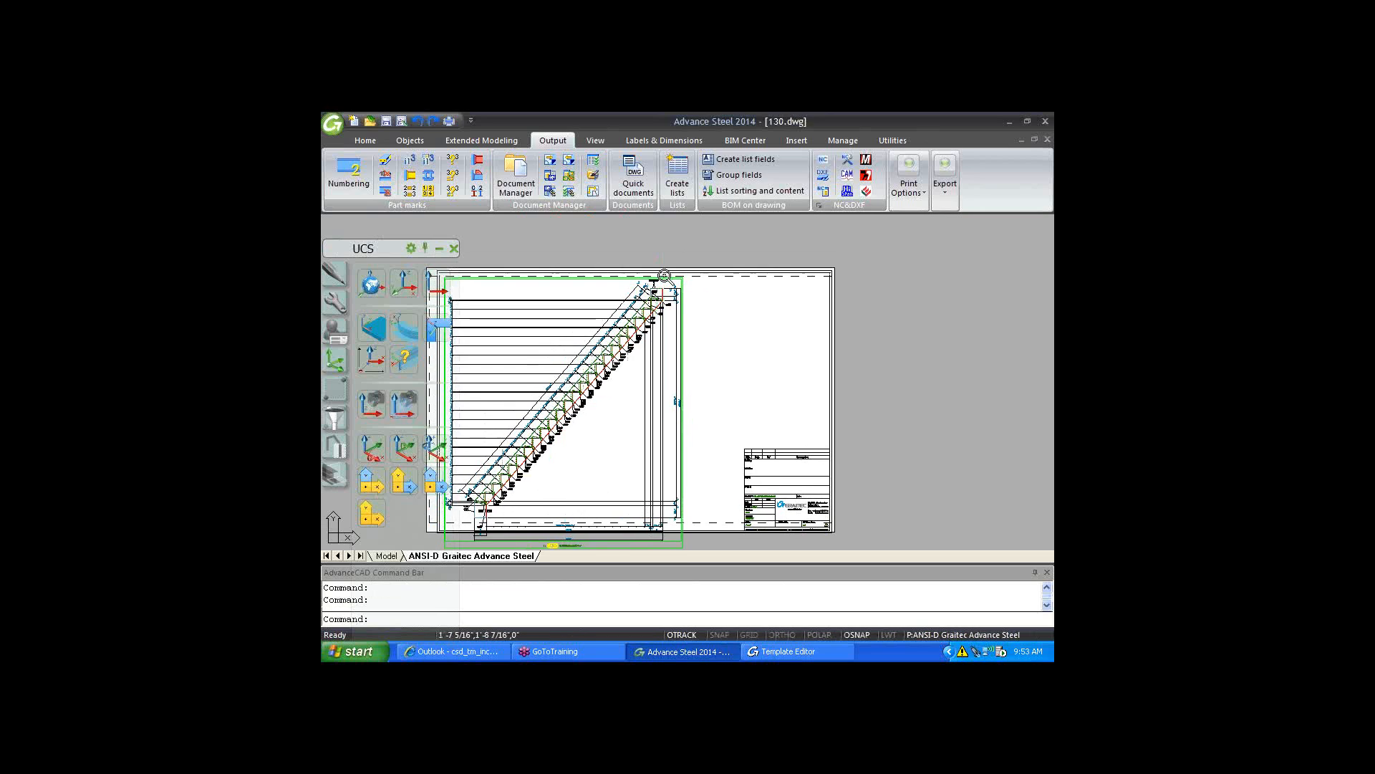
scroll(665, 275, up, 2)
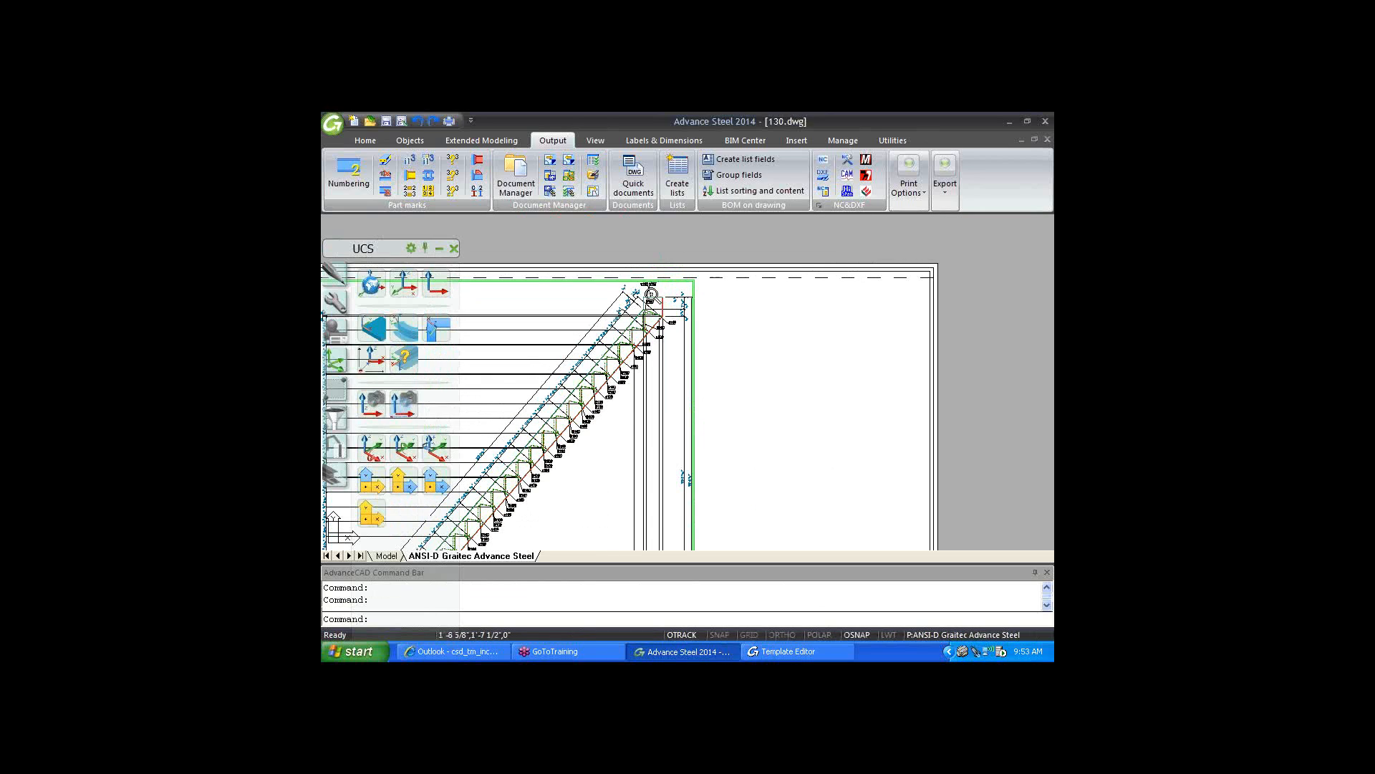
scroll(651, 294, up, 5)
scroll(624, 324, up, 2)
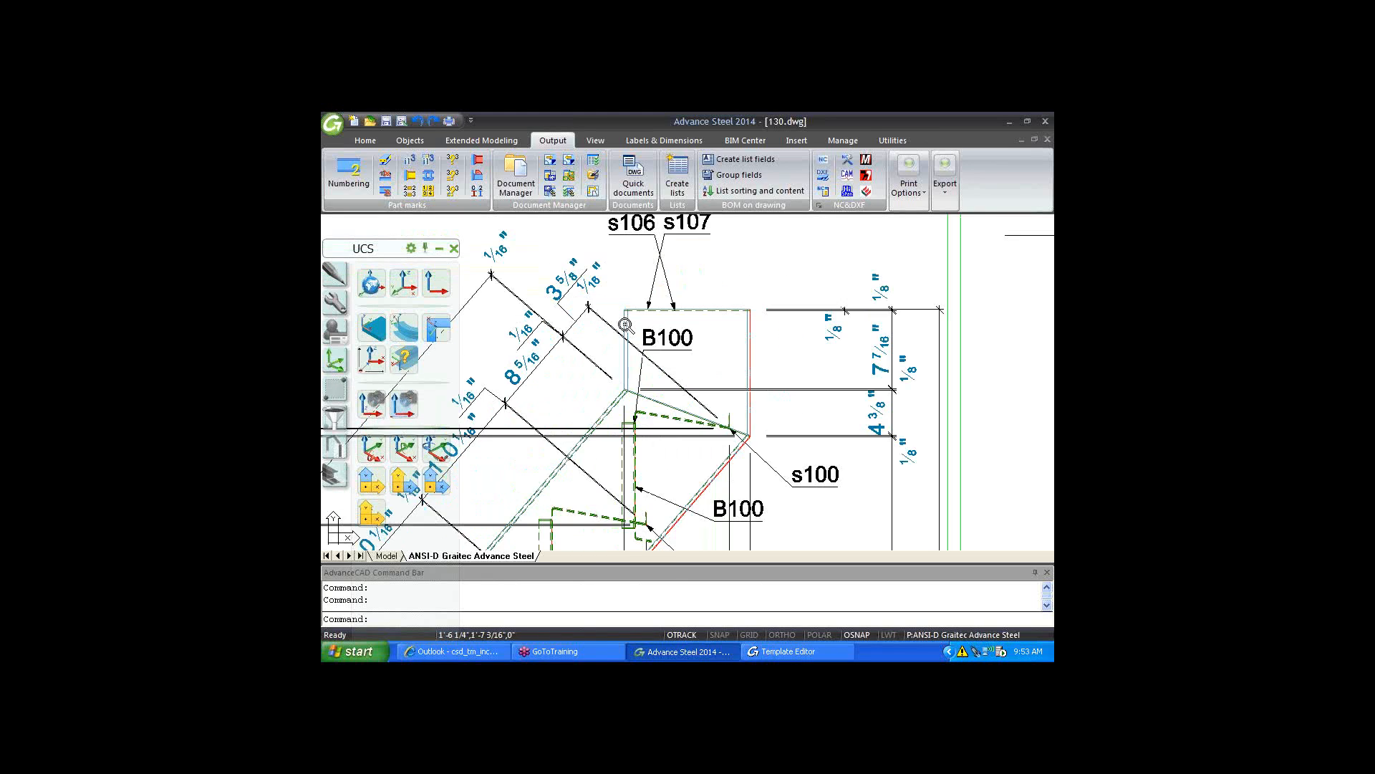
scroll(624, 324, up, 2)
scroll(624, 324, down, 1)
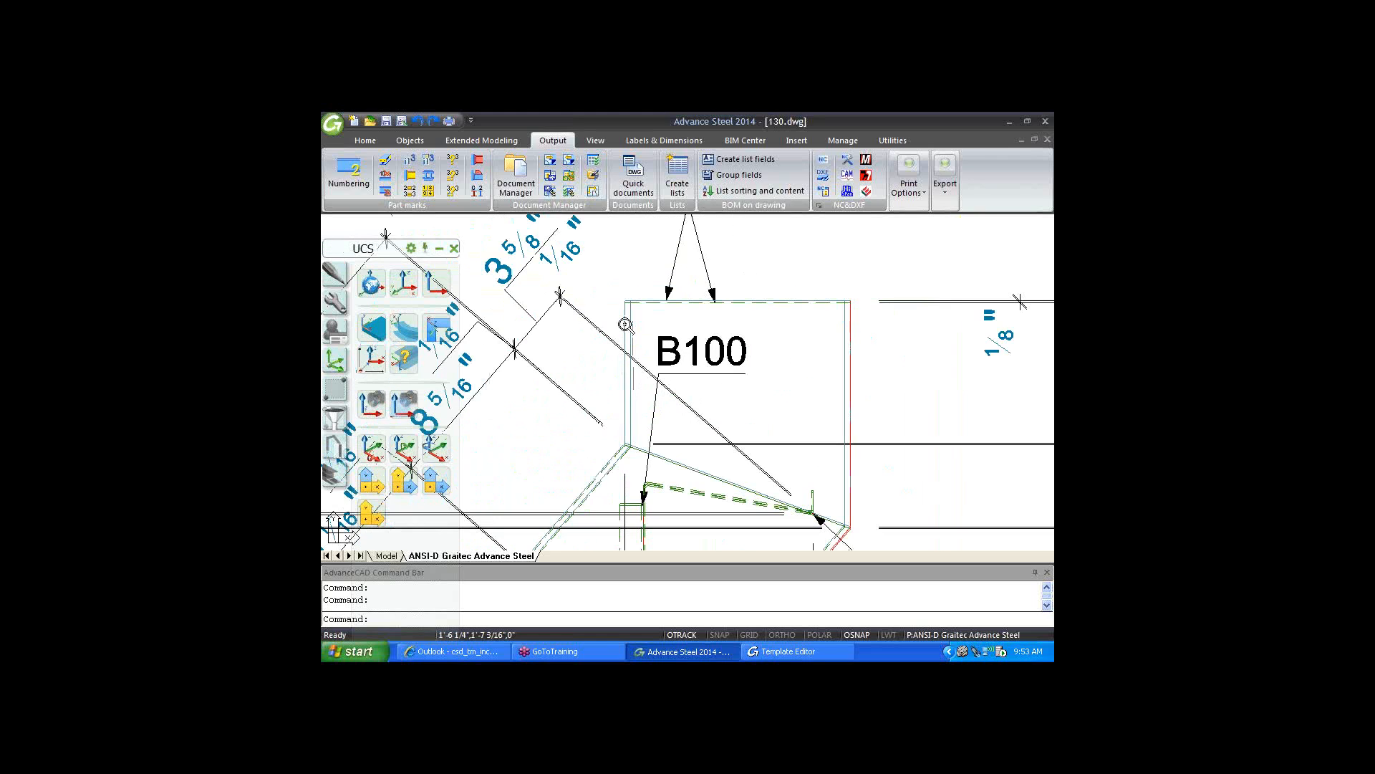
scroll(625, 324, down, 4)
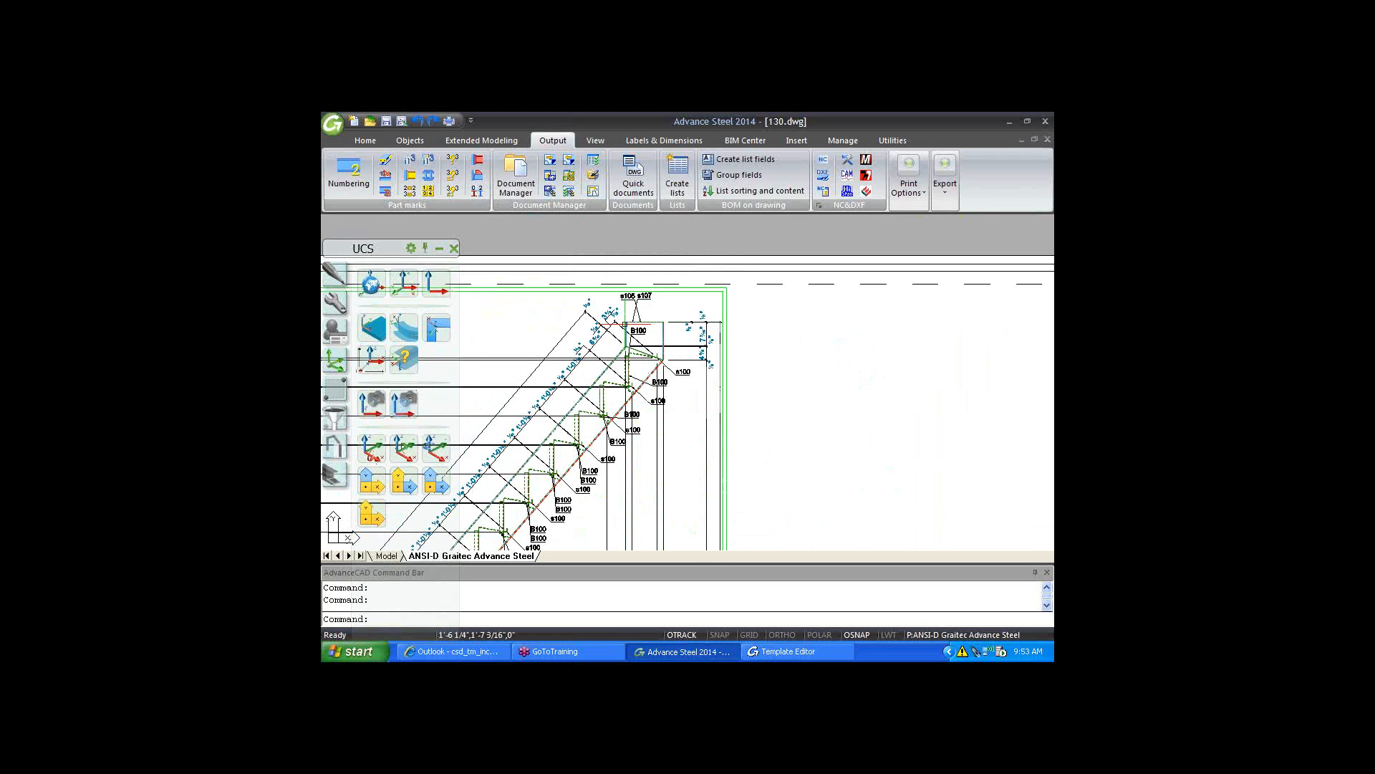
scroll(625, 324, down, 5)
click(1047, 140)
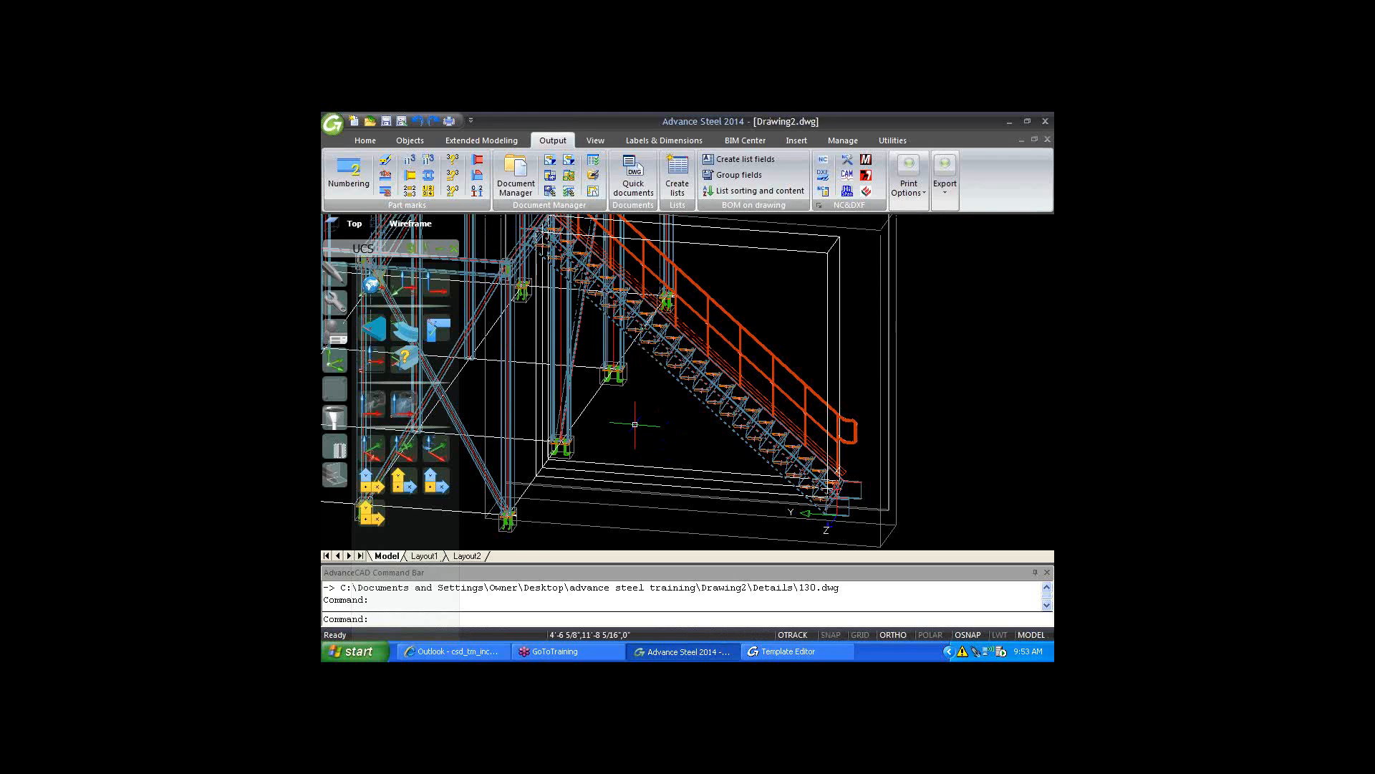
- Review the stair's orientation in detail drawing 130.dwg and return to the Drawing2 model
key(Escape)
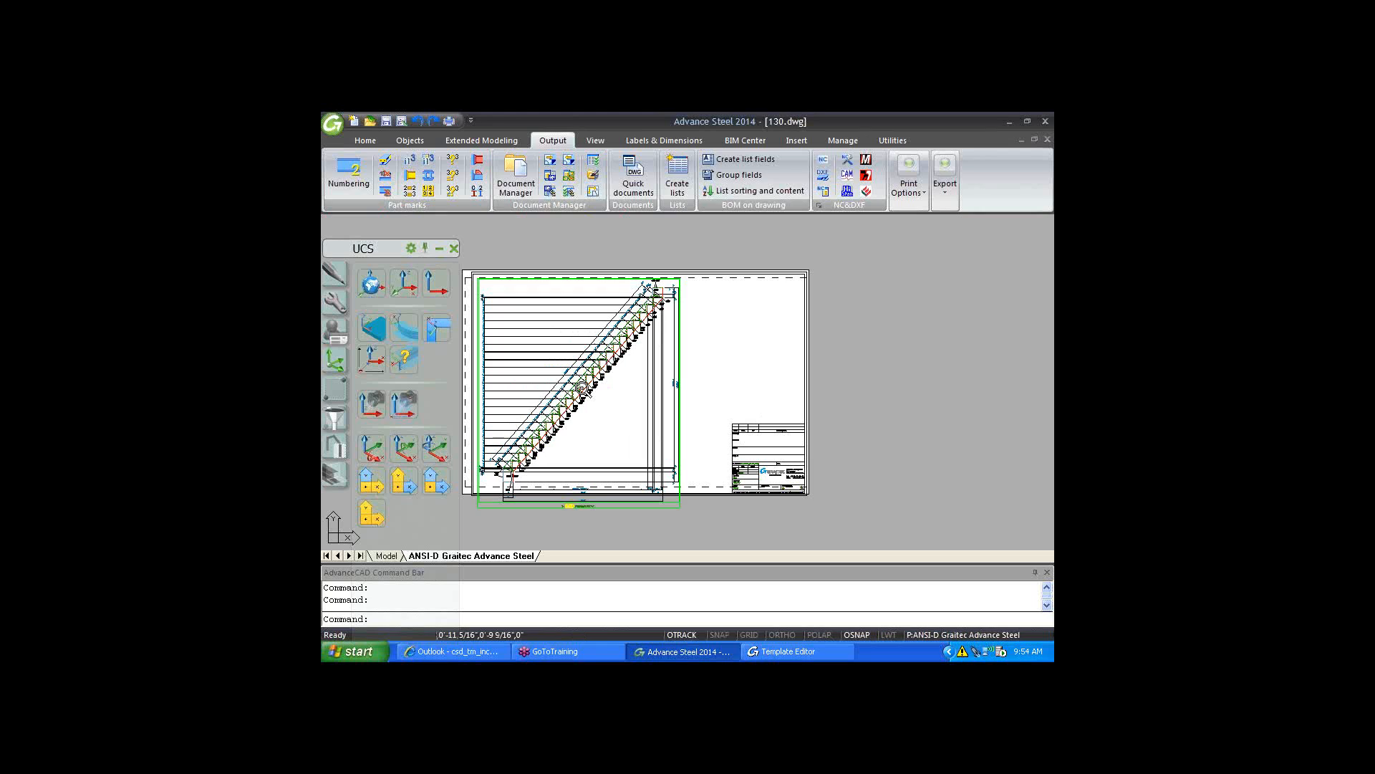
scroll(582, 387, up, 2)
scroll(581, 387, up, 3)
key(ctrl+Tab)
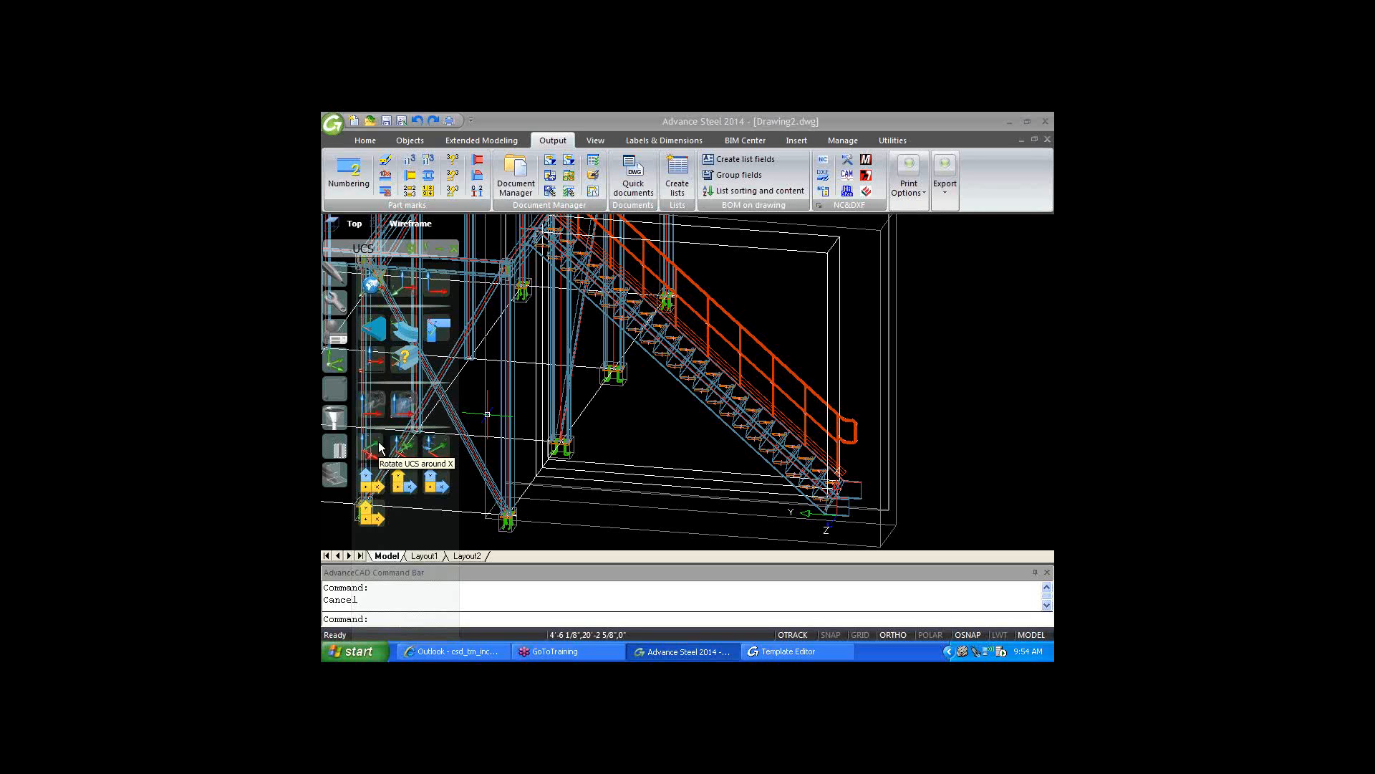
- Rotate the UCS around Z three times so the X axis runs horizontally outward along the stair
click(433, 450)
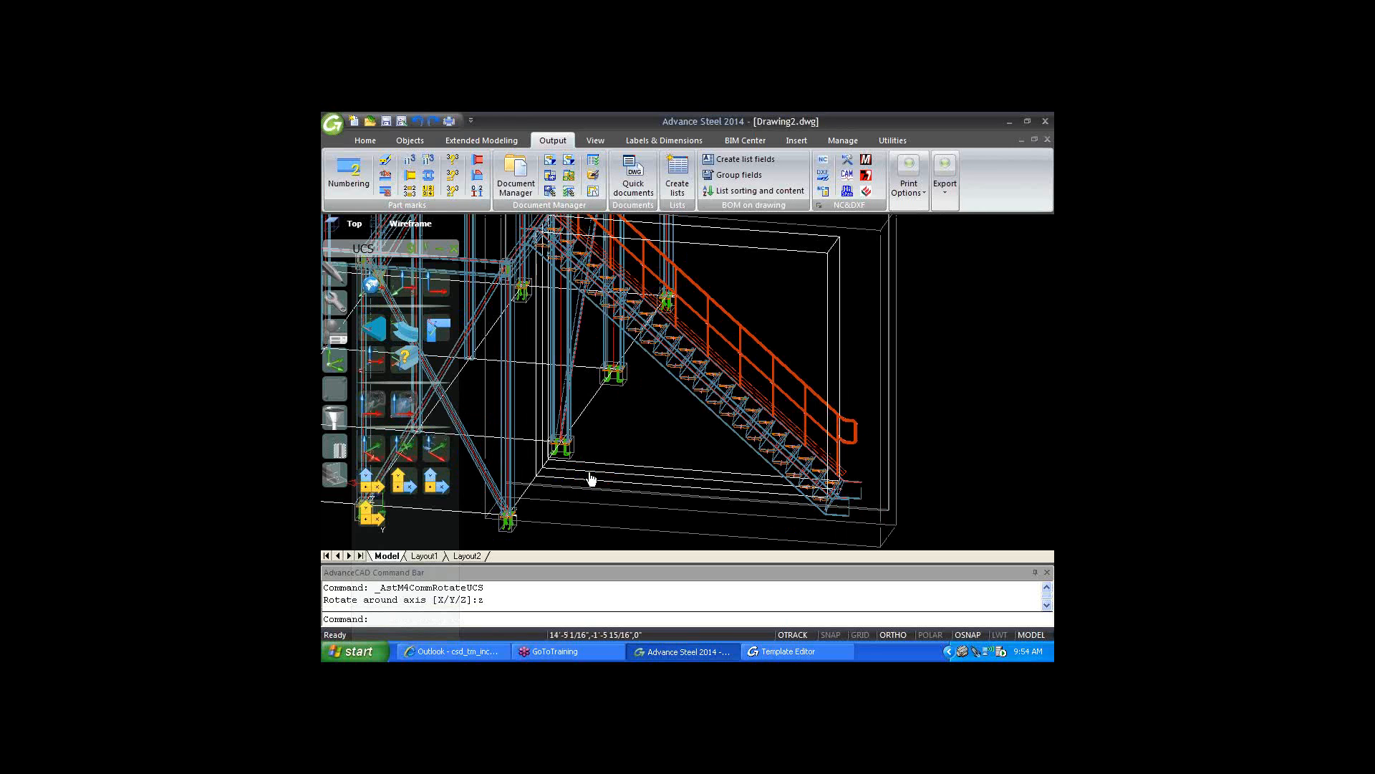
middle_drag(591, 478, 834, 427)
scroll(833, 425, down, 3)
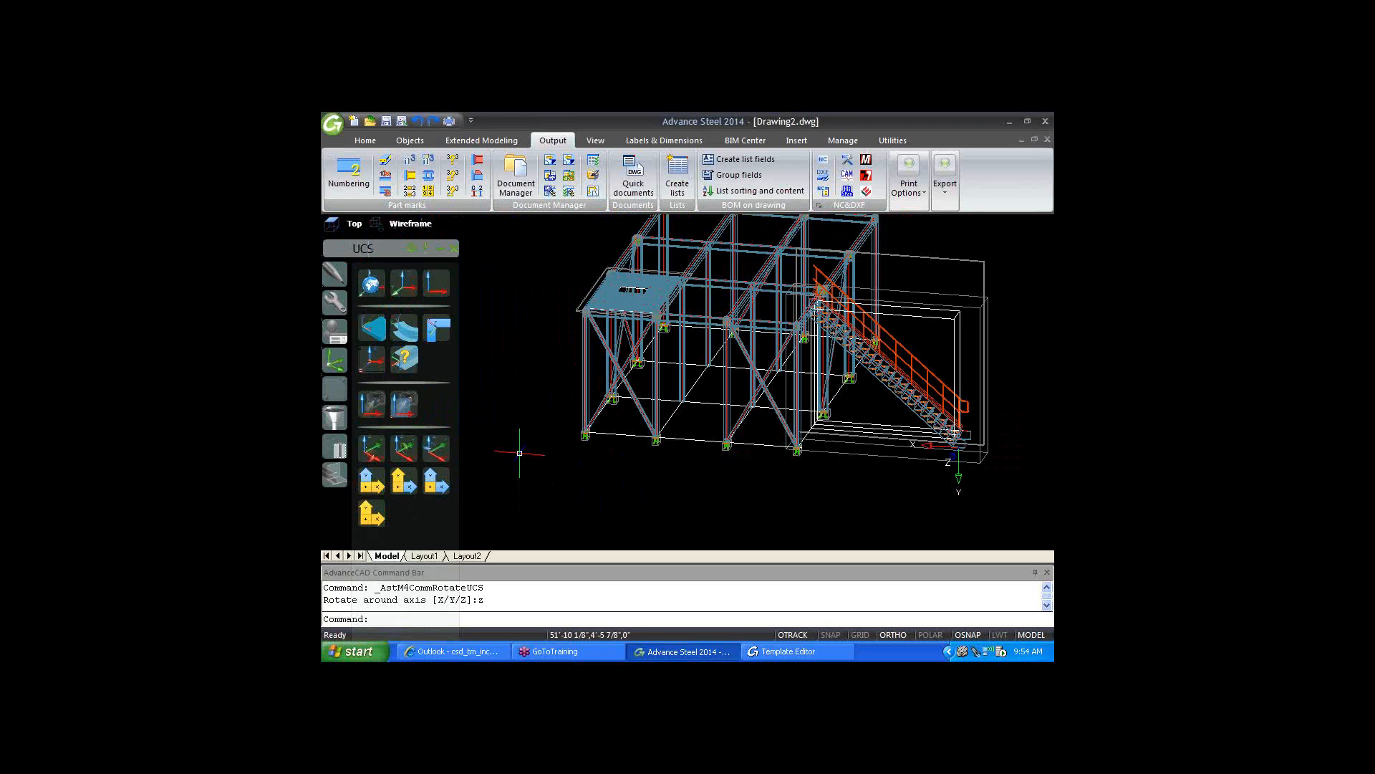
click(439, 456)
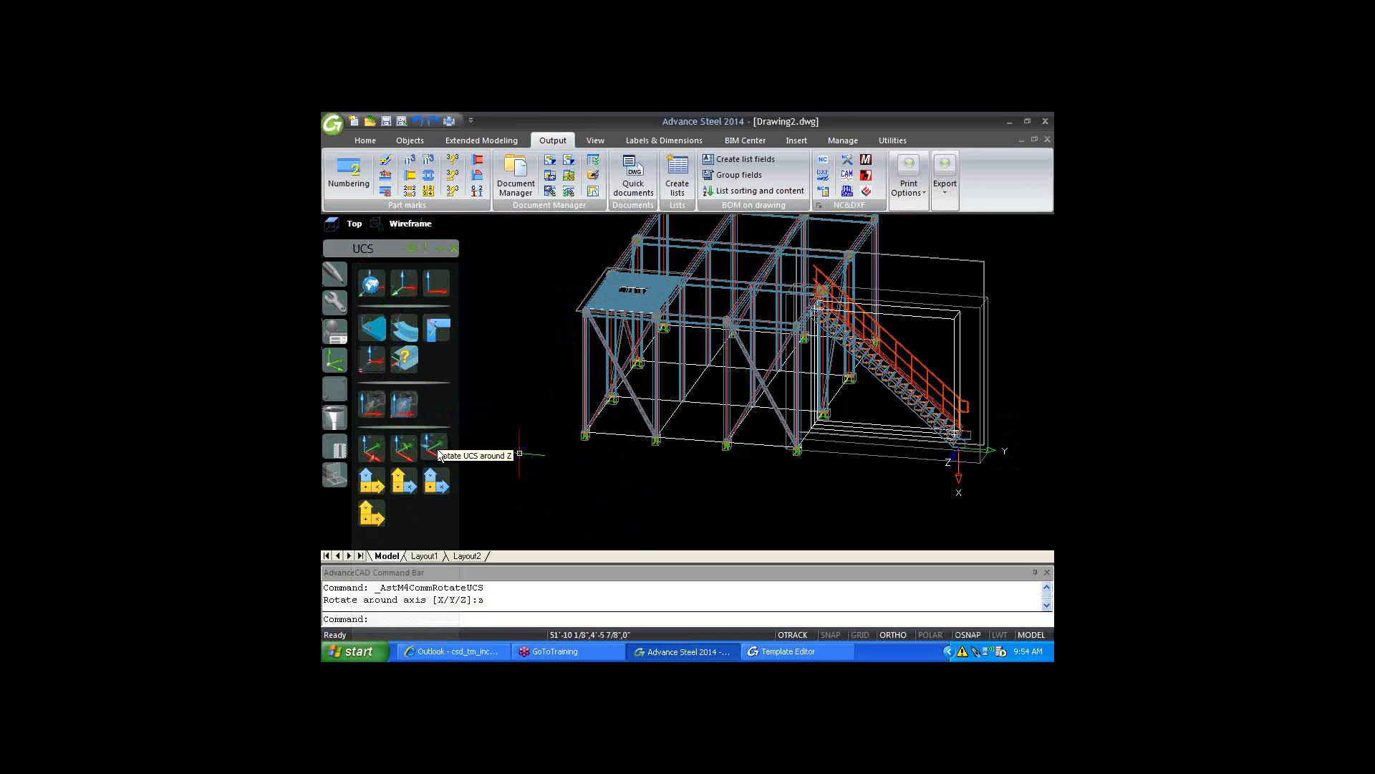
click(440, 456)
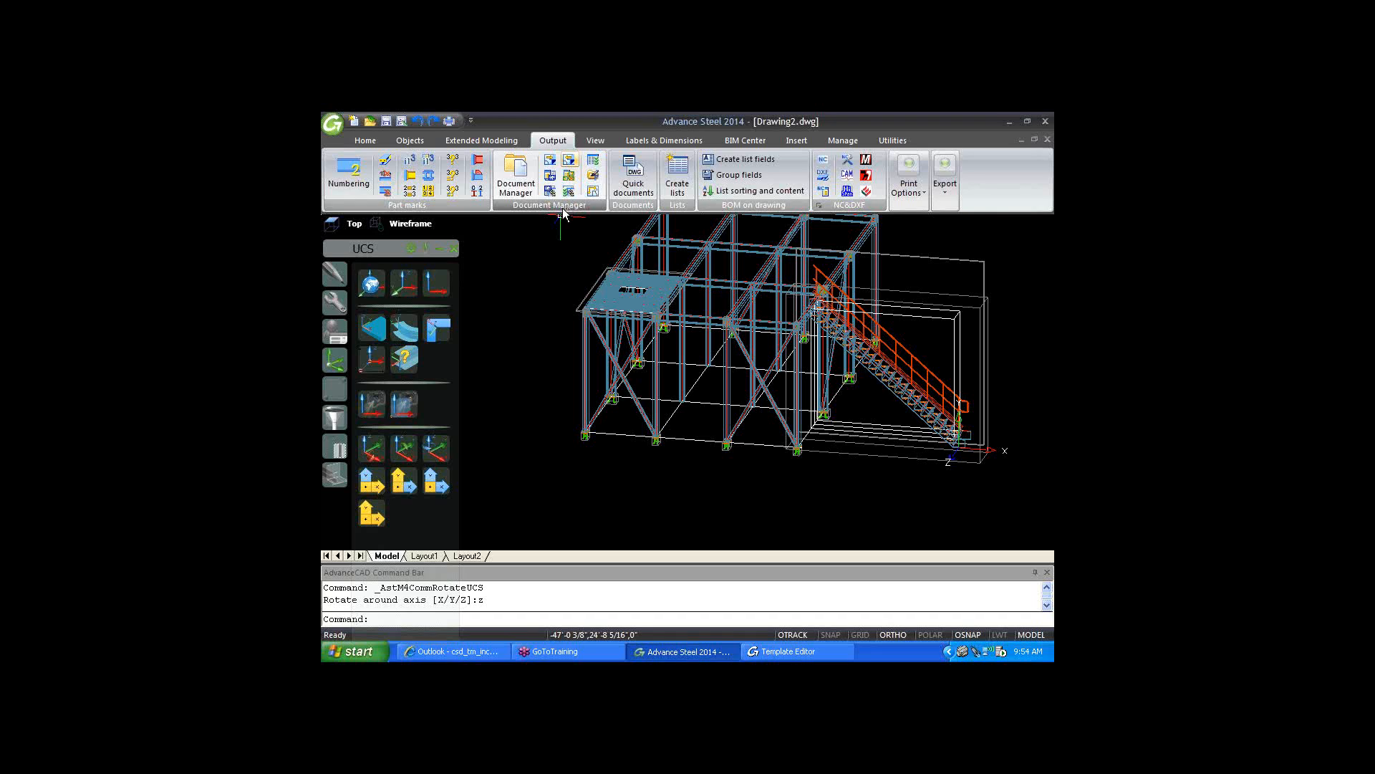
- Un-register the stair drawing 130.dwg from the Details folder
click(570, 162)
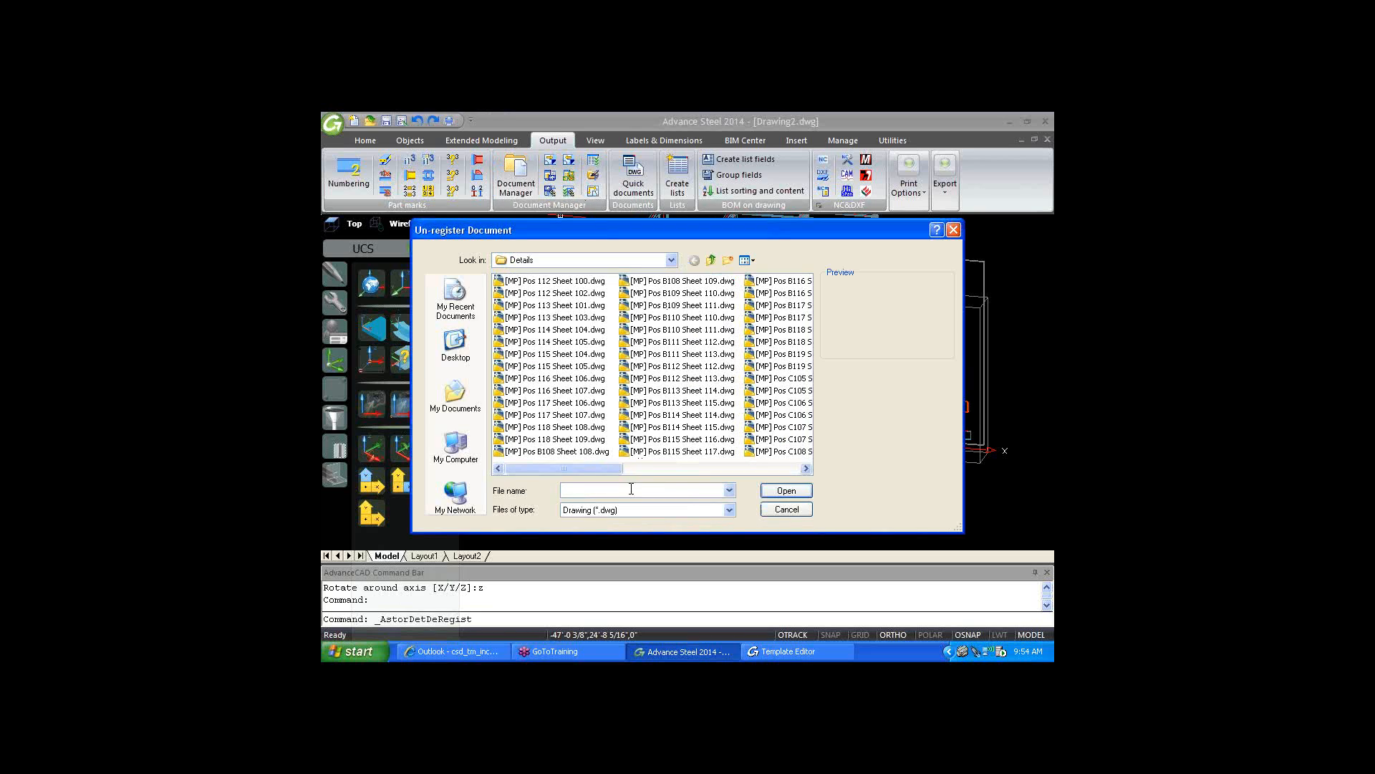
drag(592, 468, 738, 475)
click(648, 293)
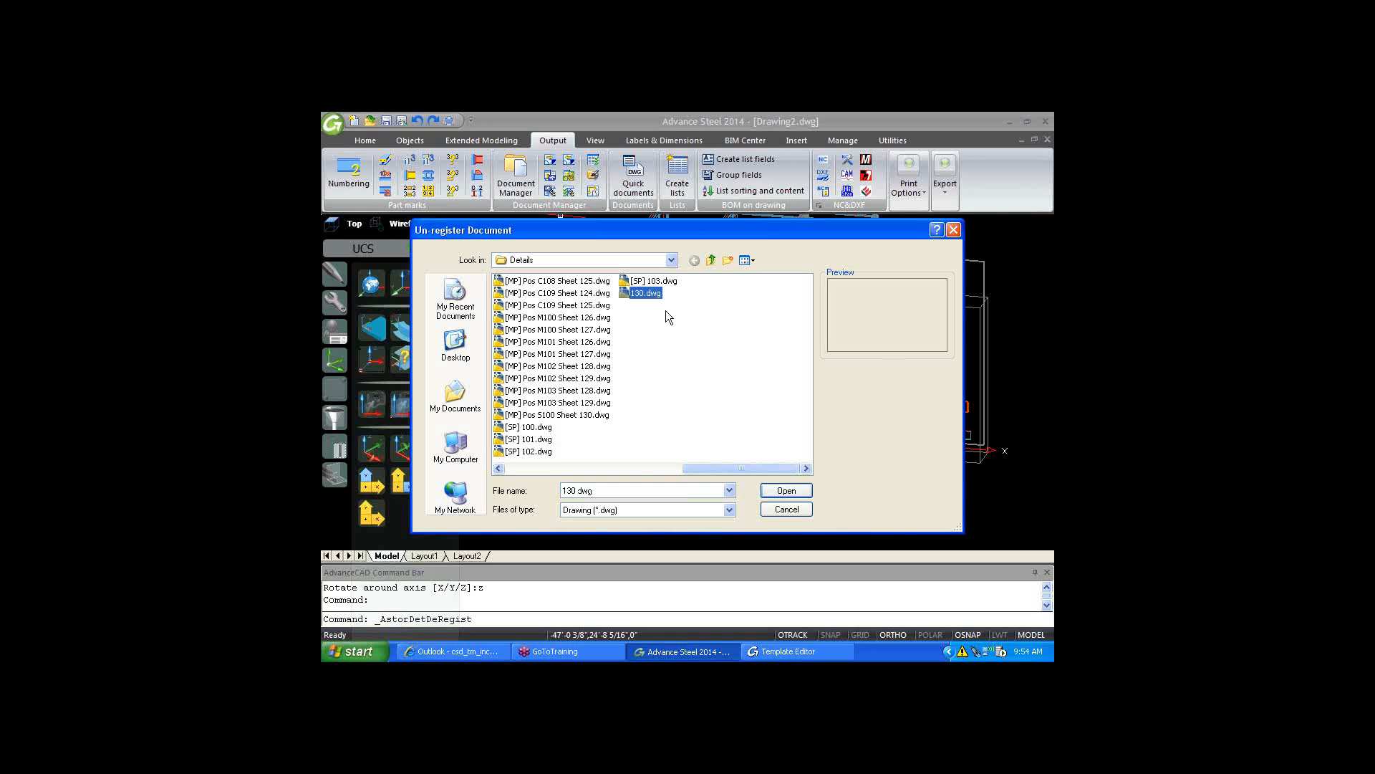
click(806, 493)
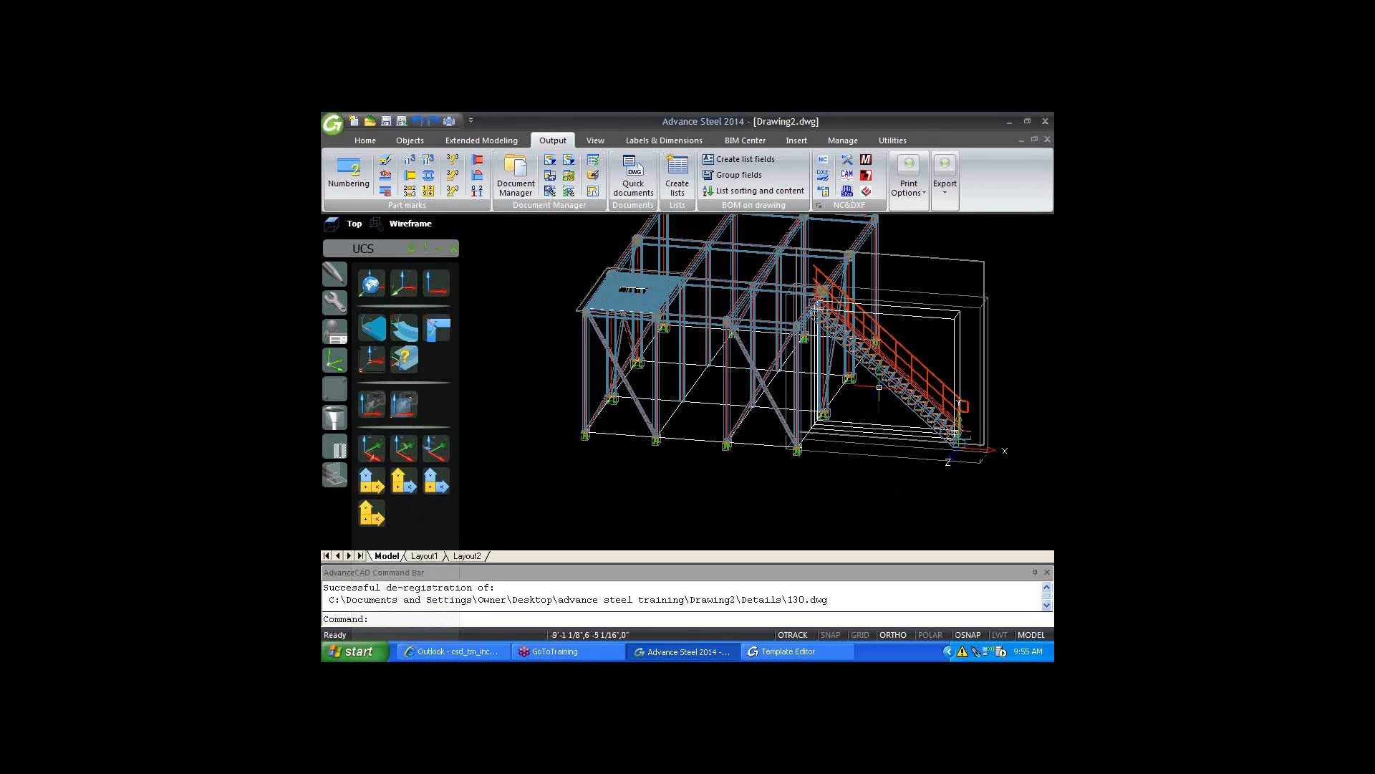
- Create detail drawing 131 of the near stringer with the Mp Stair at UCS style at 1"=1'-0" on the ANSI-D prototype
scroll(881, 387, up, 3)
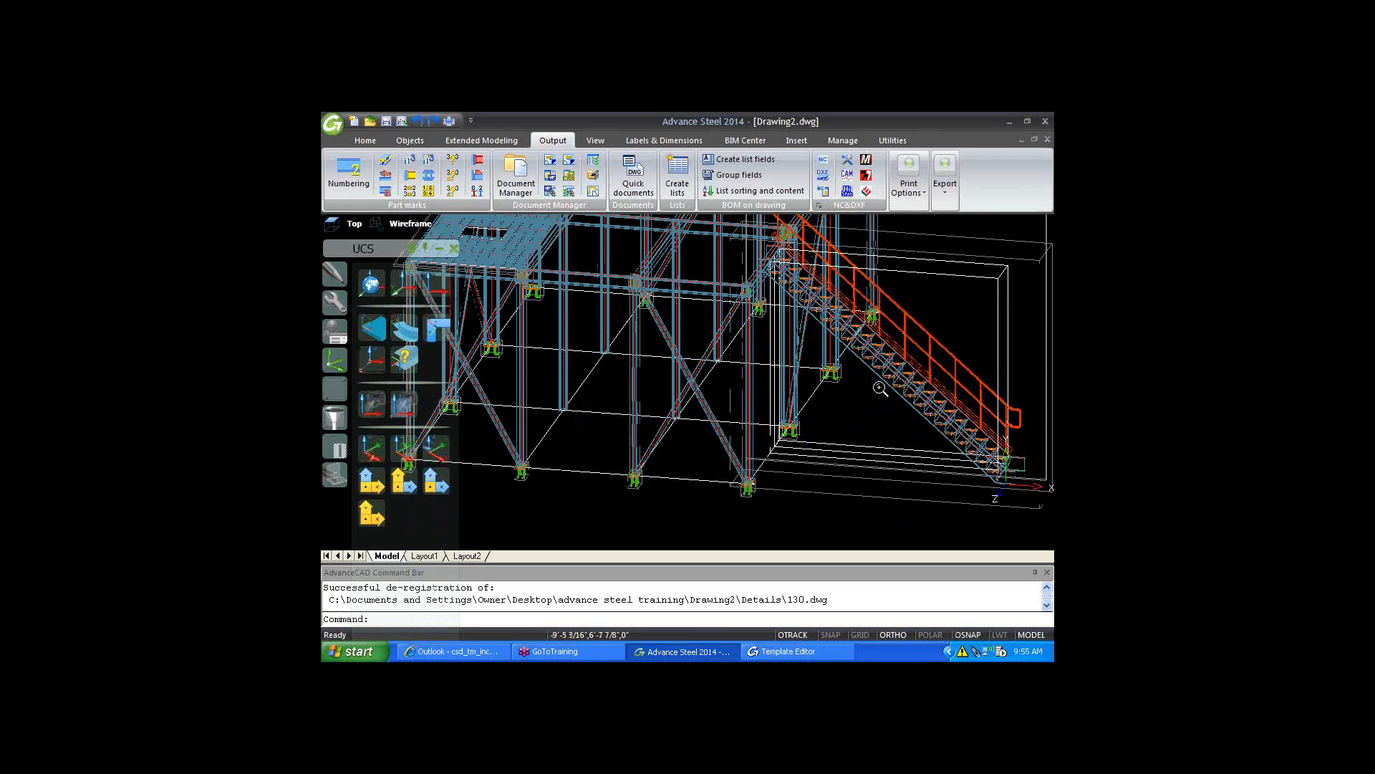
scroll(880, 387, up, 2)
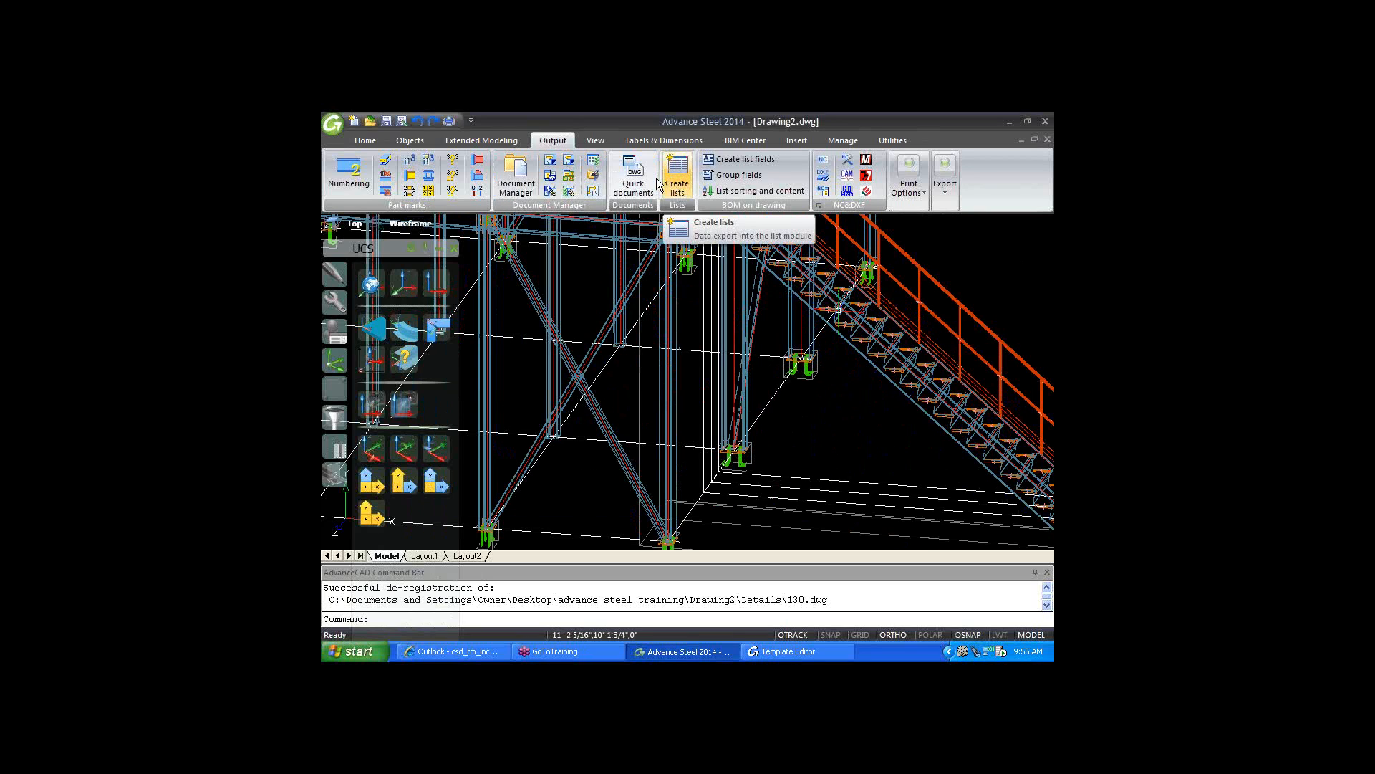
click(636, 176)
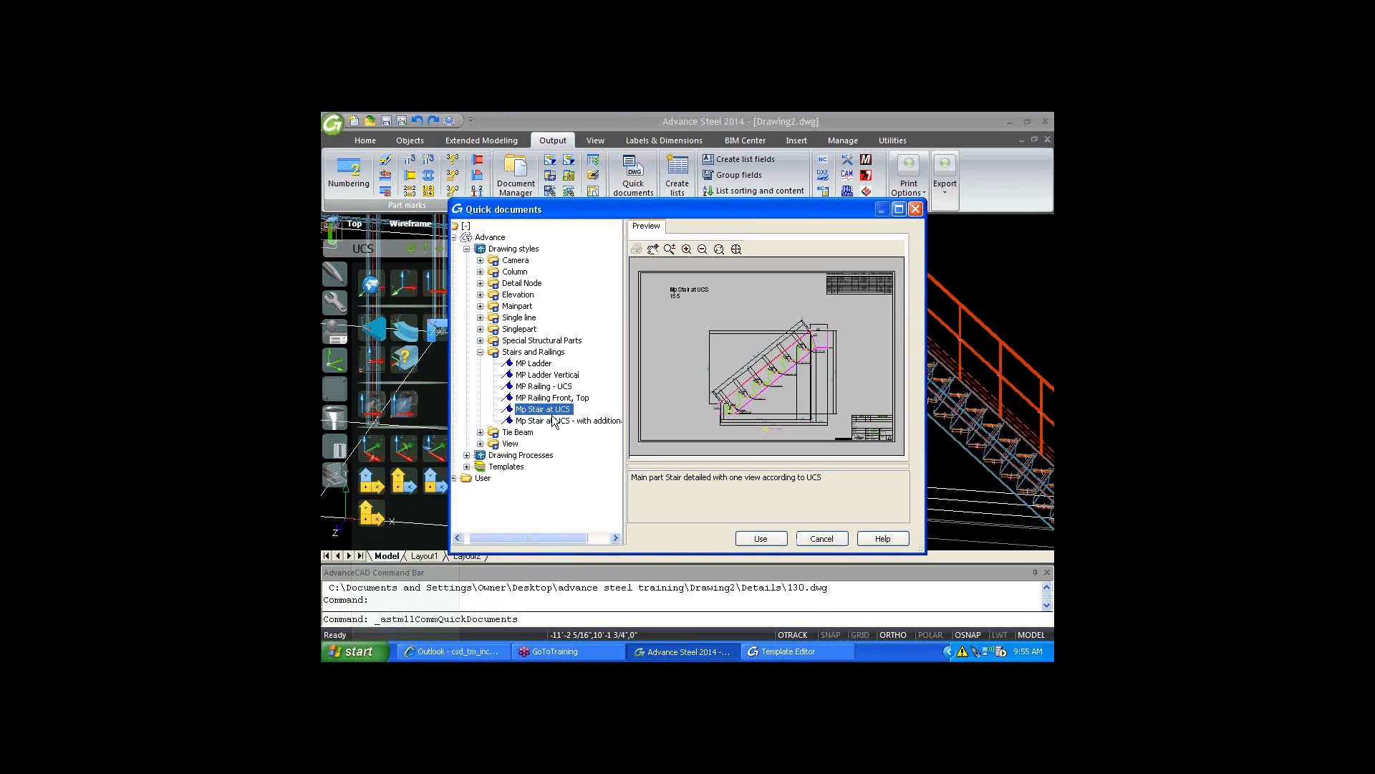
click(761, 540)
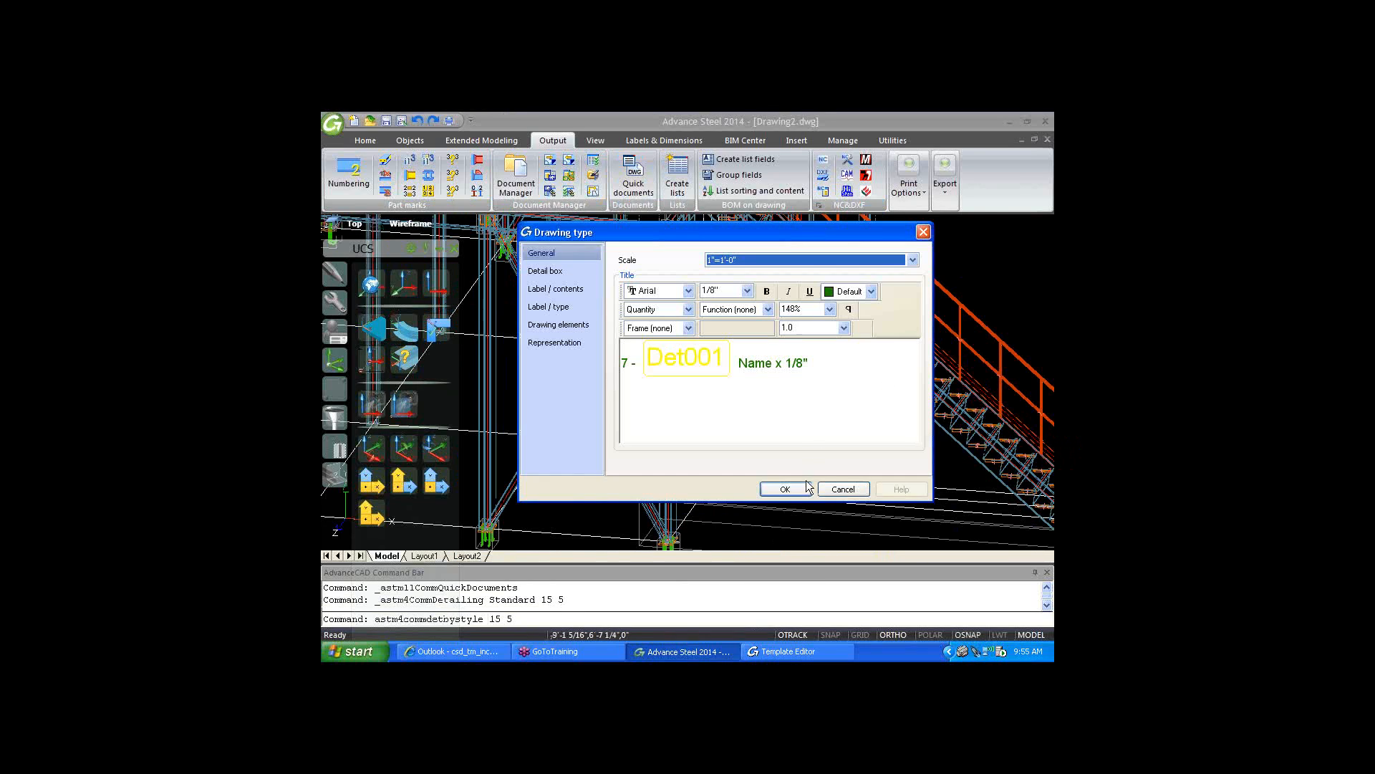
click(786, 489)
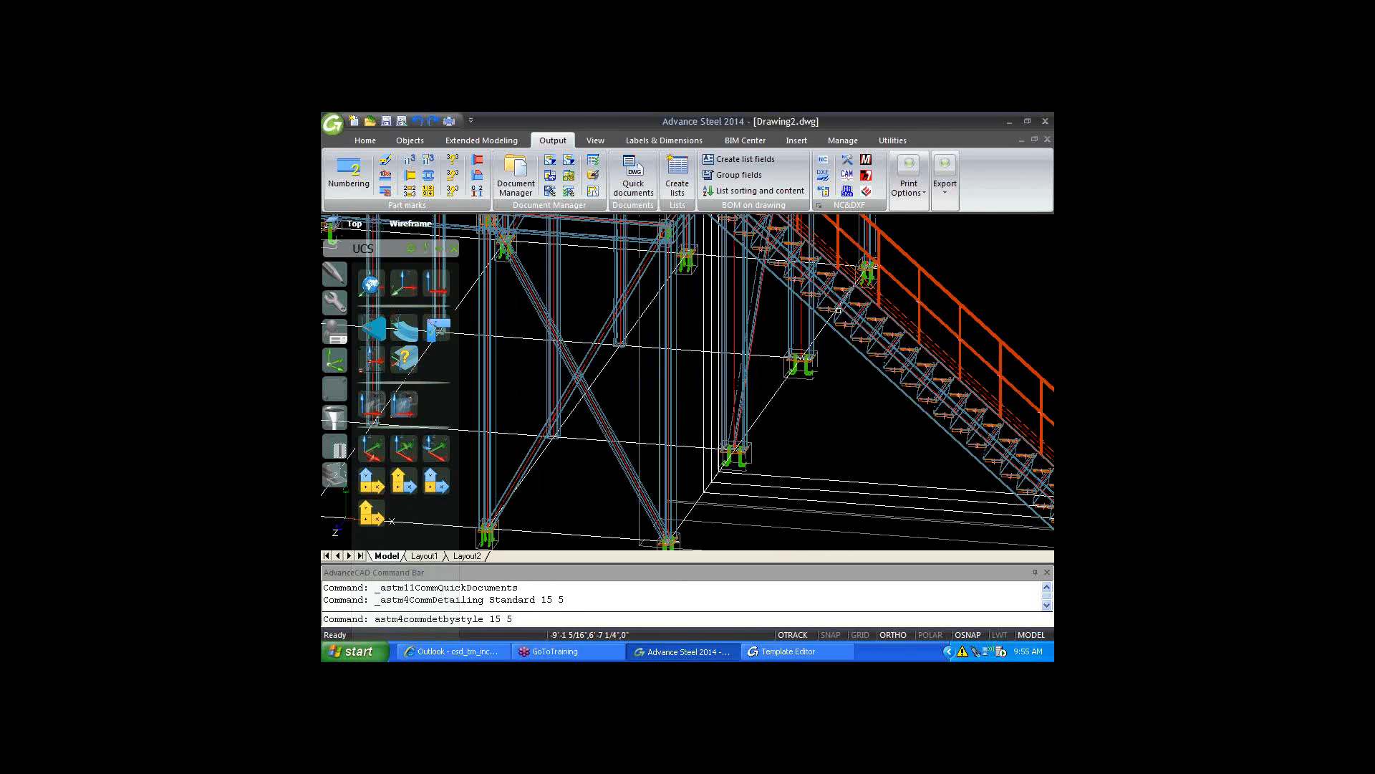
click(895, 387)
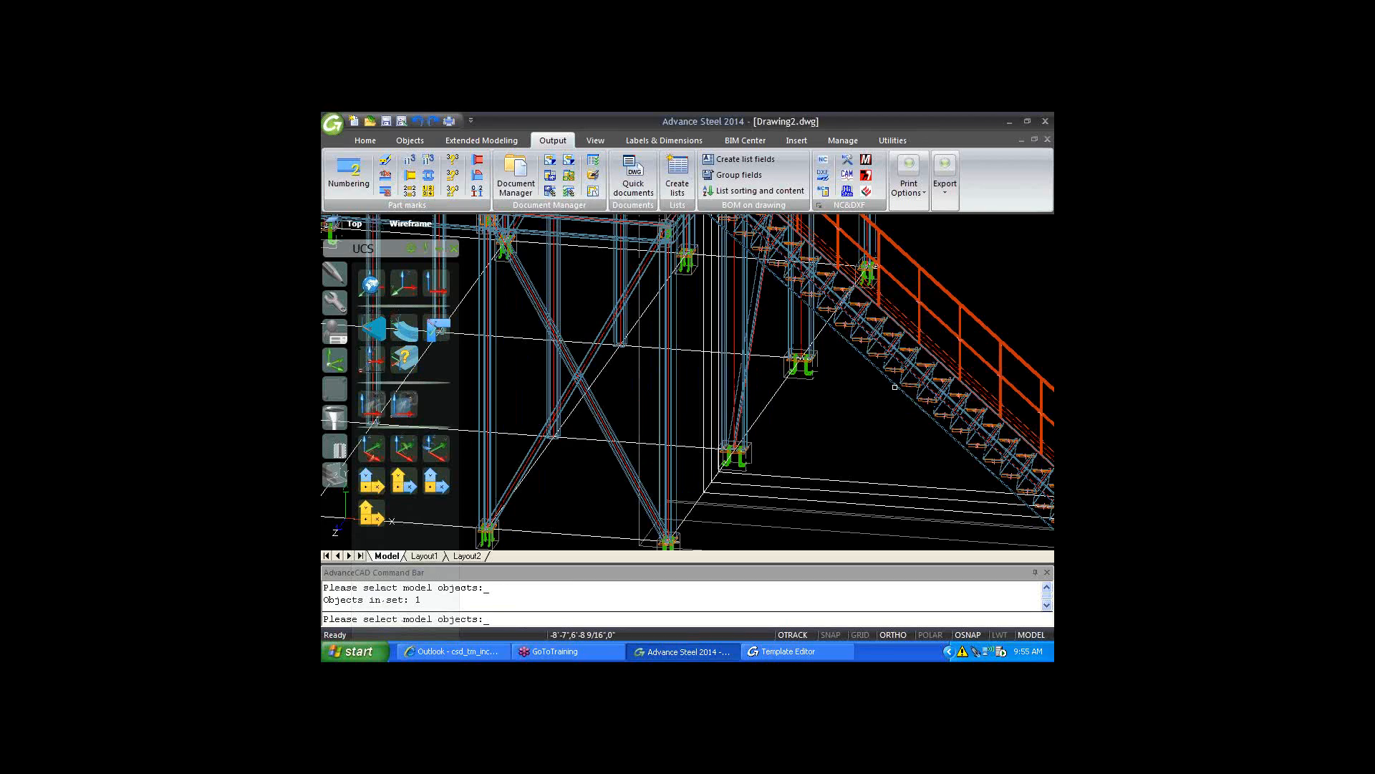
key(Return)
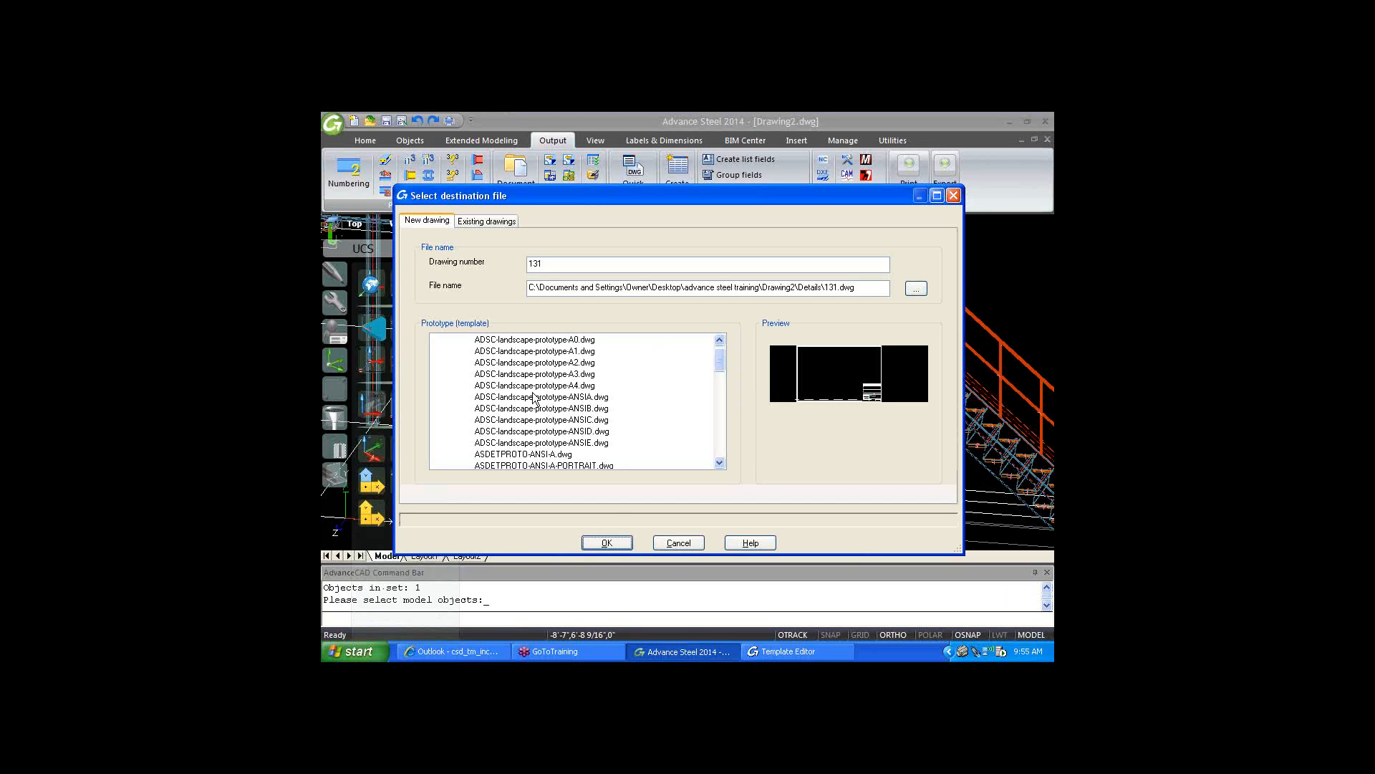
click(615, 543)
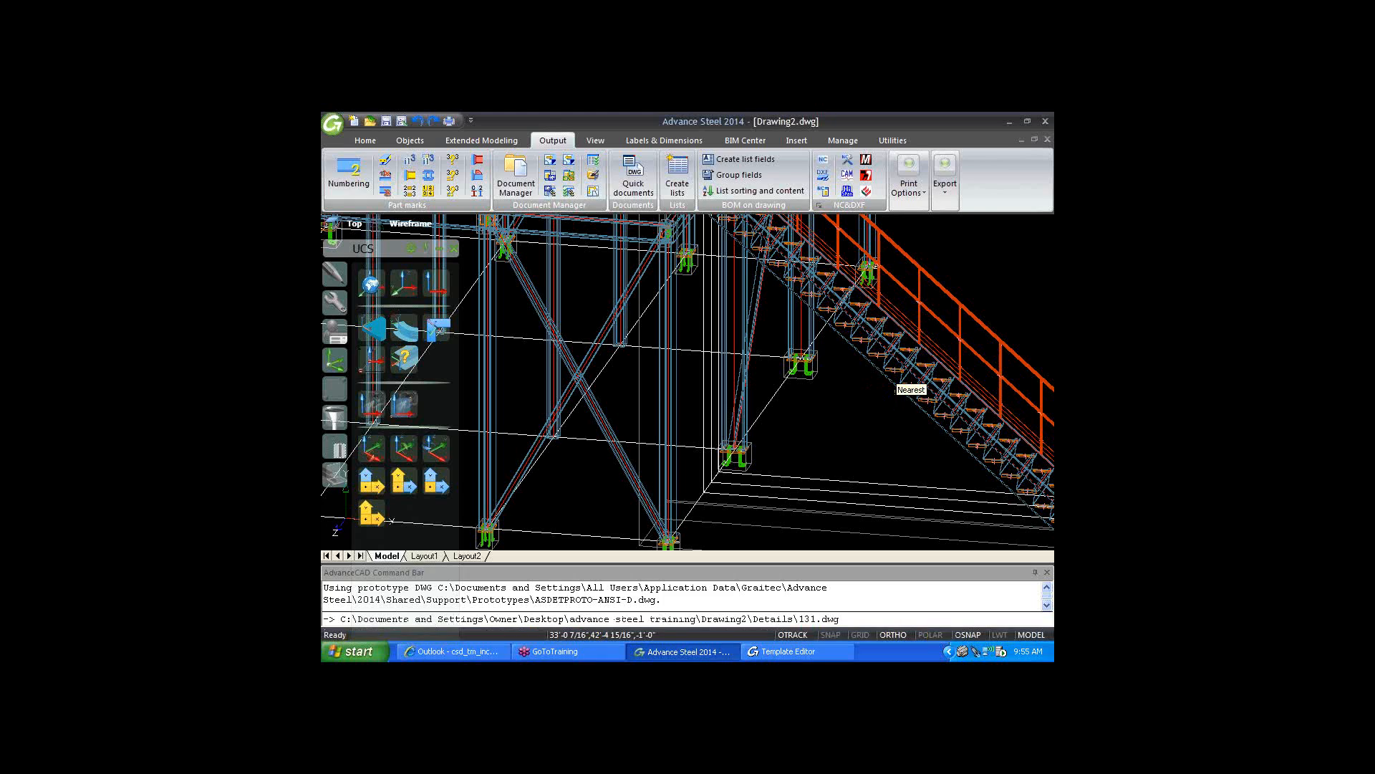
- Show the near stringer's assembly detail in 131.dwg and examine the horizontal tread dimensions below the stair
click(895, 387)
right_click(894, 386)
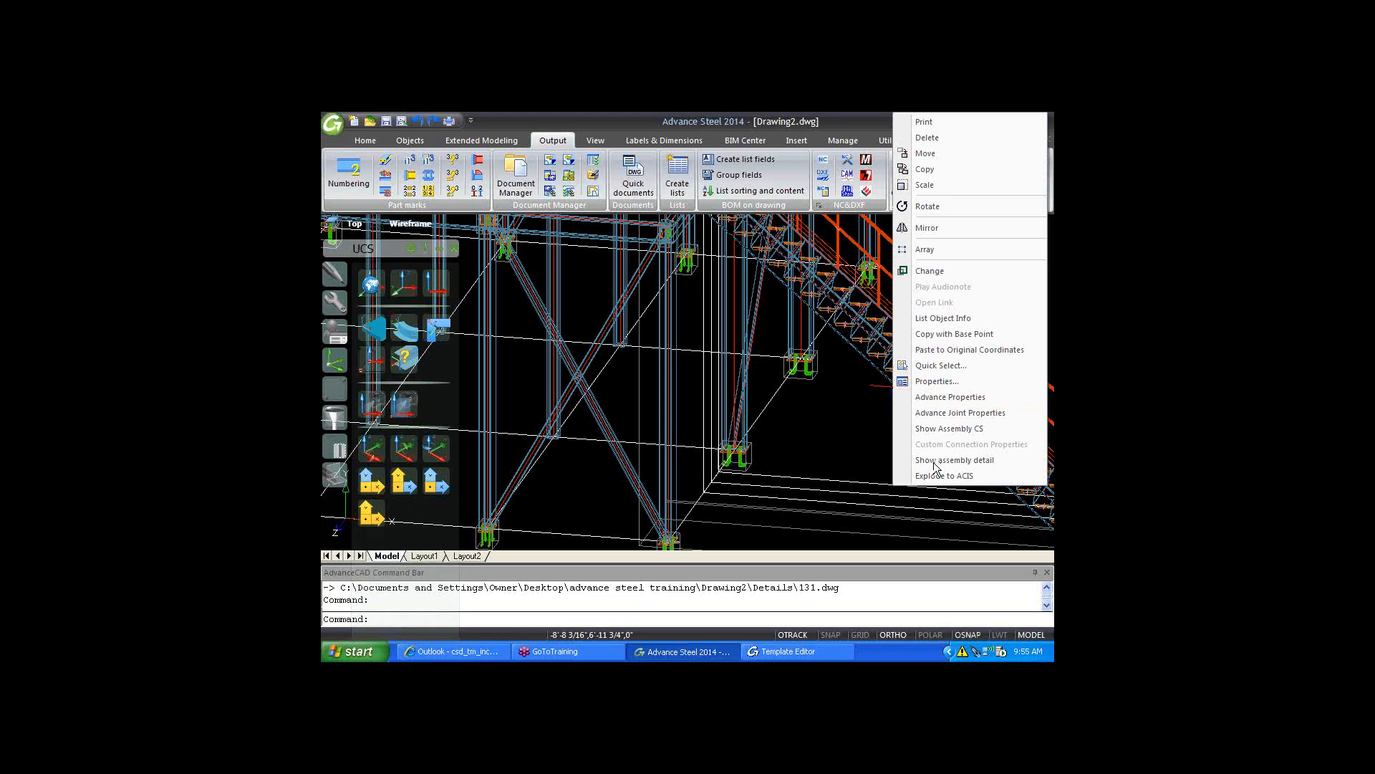
click(934, 461)
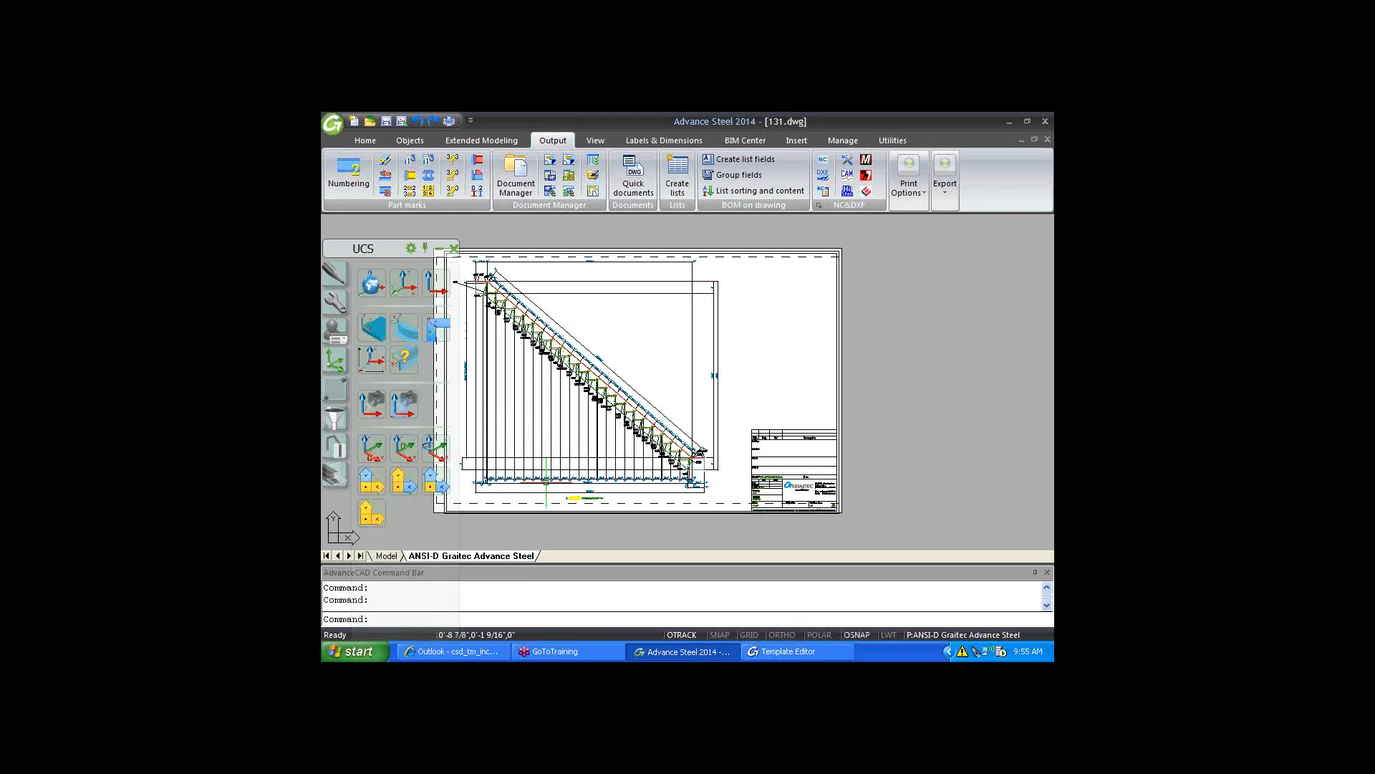
scroll(546, 481, up, 3)
scroll(551, 481, up, 3)
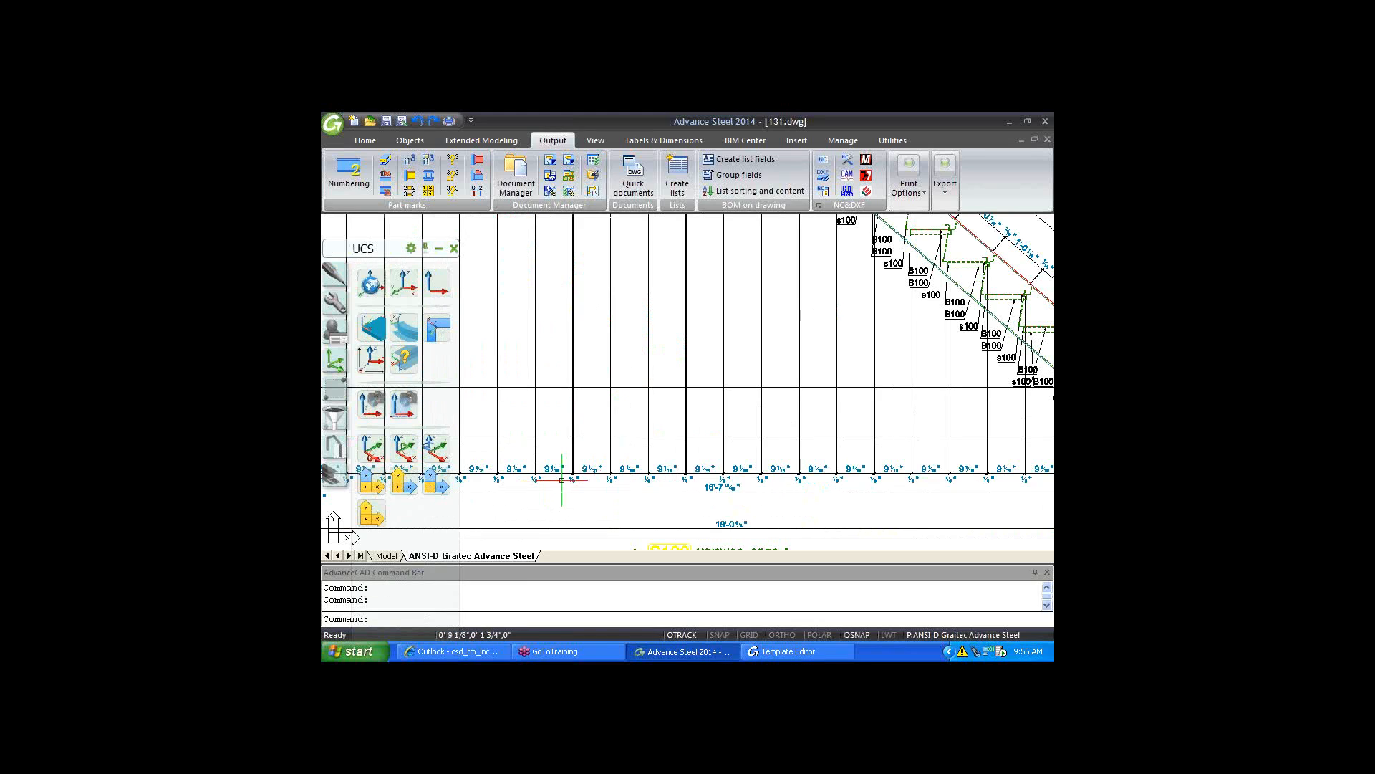
- Examine the horizontal tread dimensions in 131.dwg and inspect the dimension chain properties of the sloped dimensions
scroll(563, 481, up, 2)
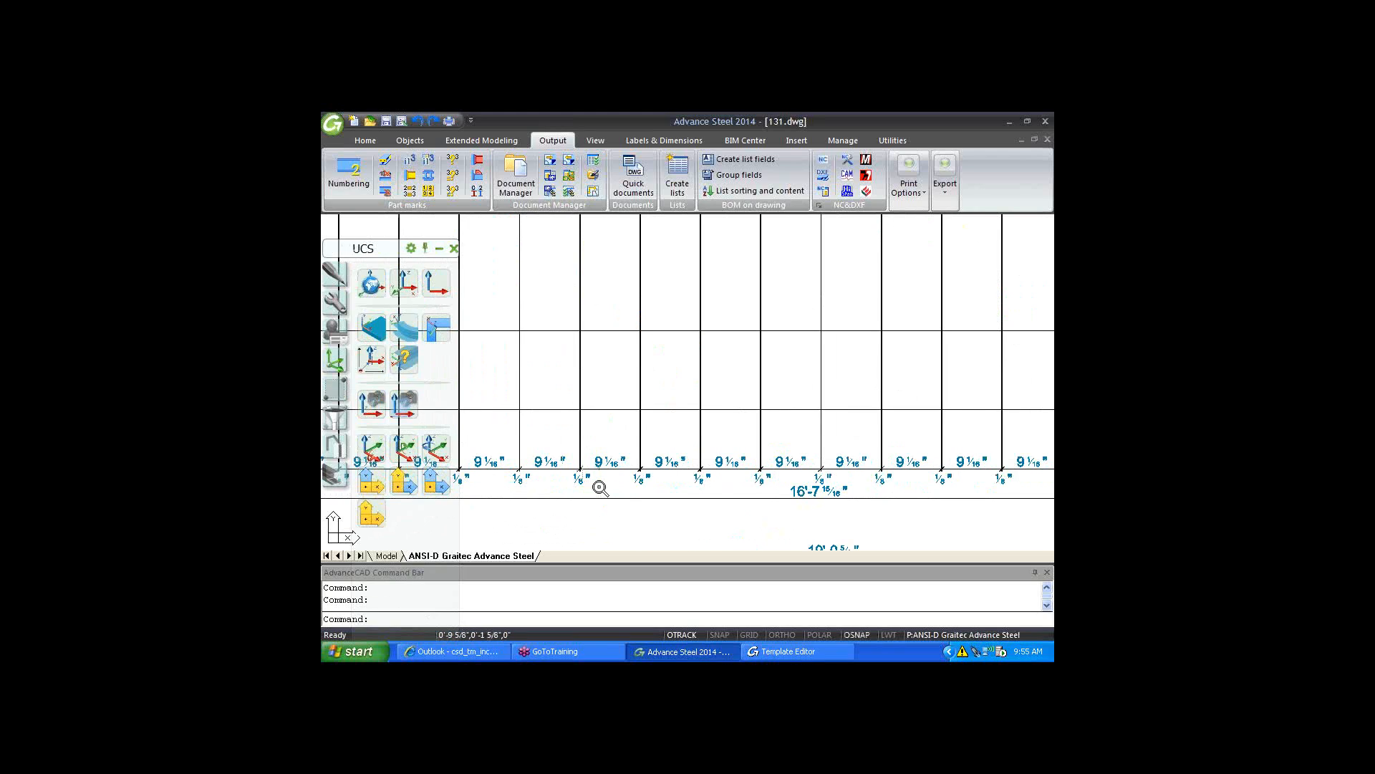
scroll(599, 486, down, 2)
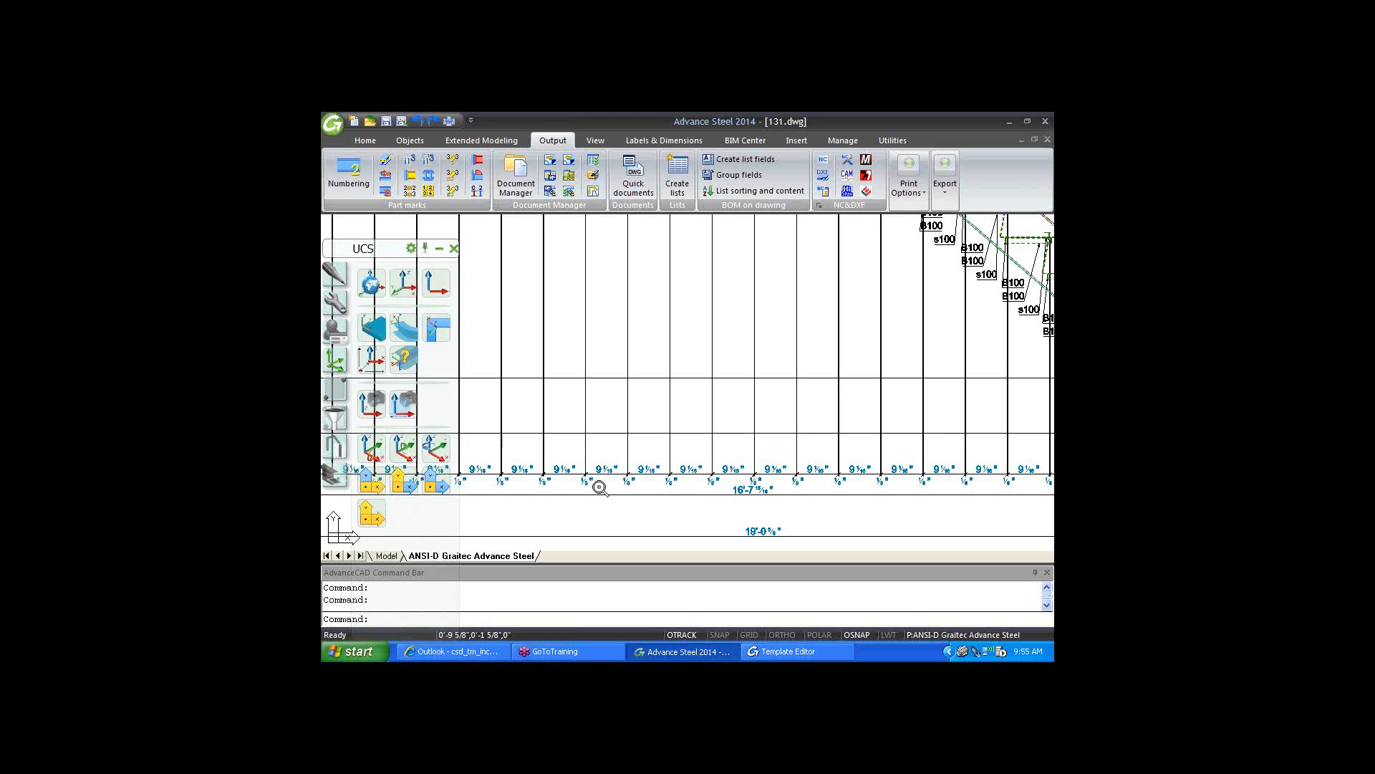
scroll(599, 487, down, 1)
scroll(599, 486, down, 2)
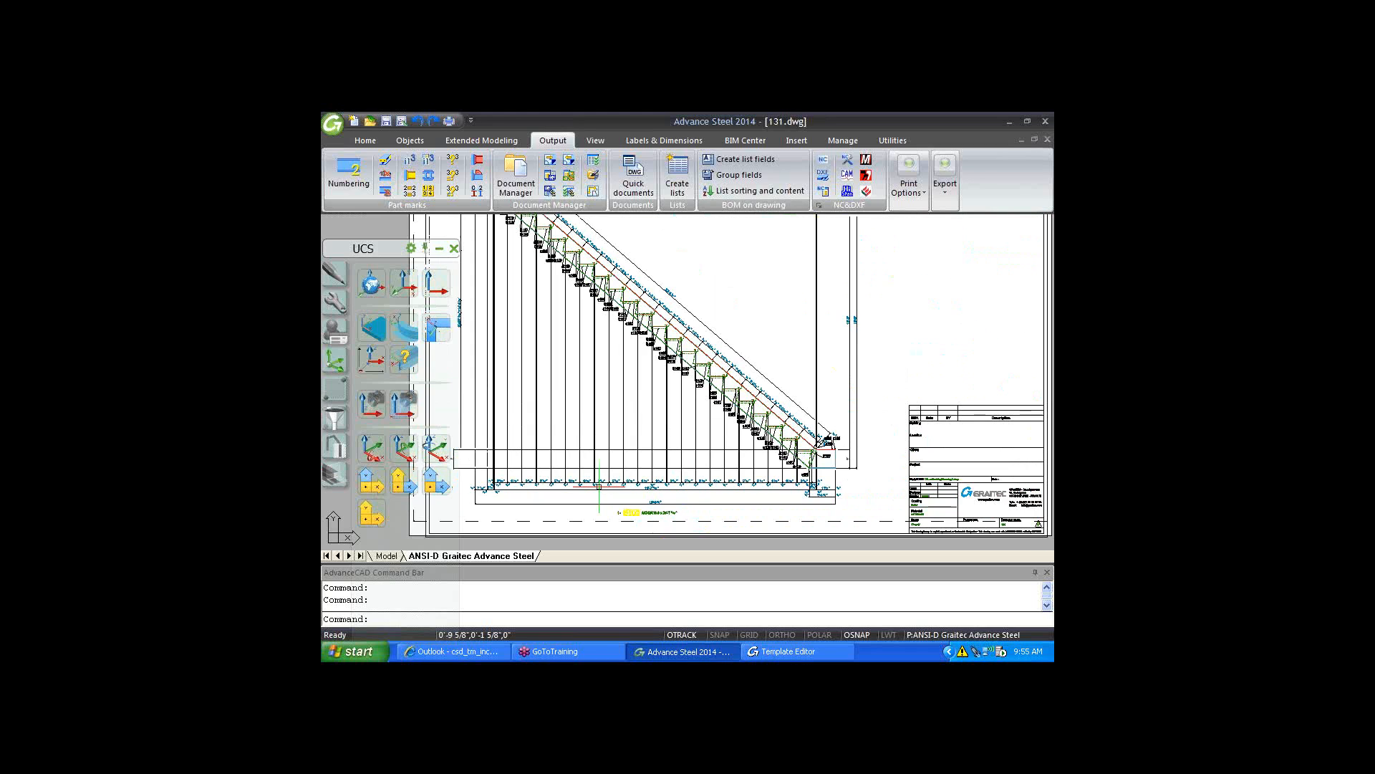
scroll(599, 487, down, 1)
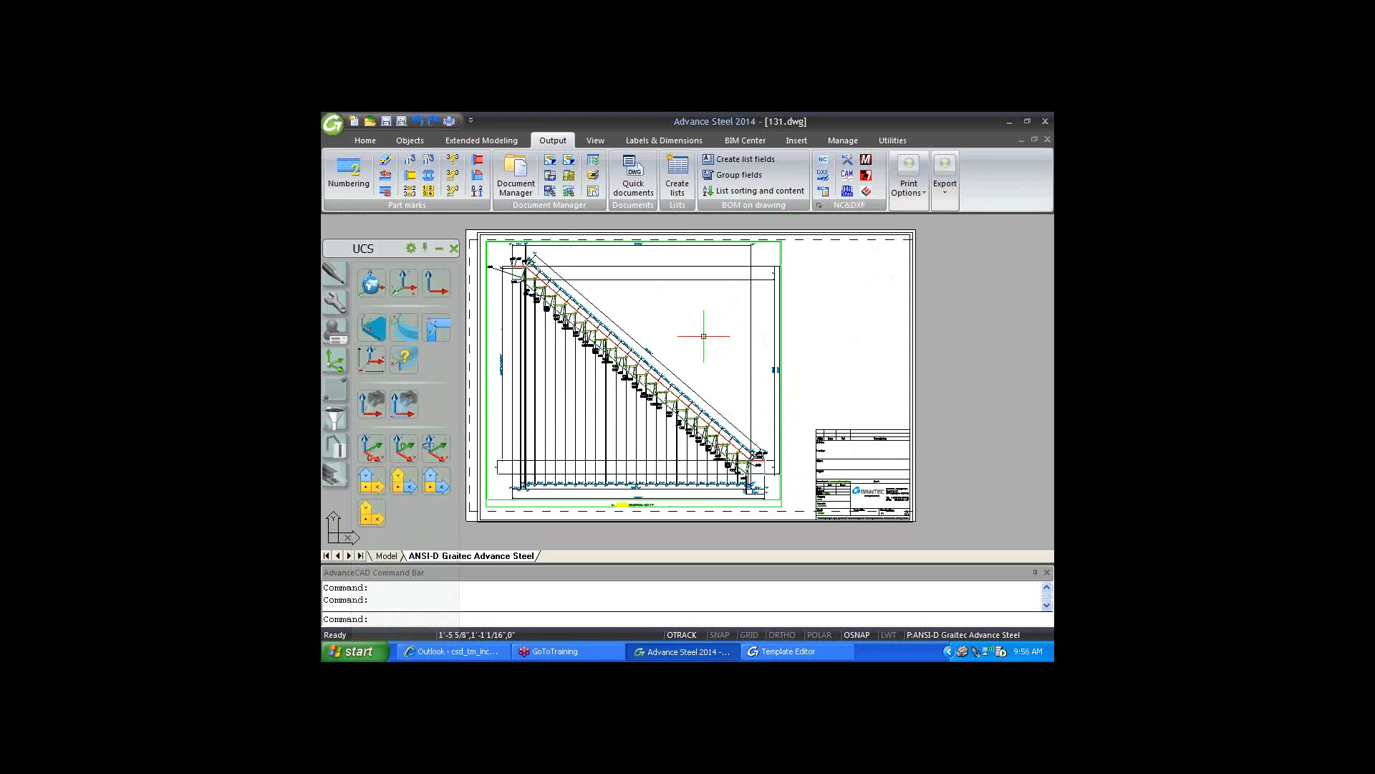
double_click(664, 377)
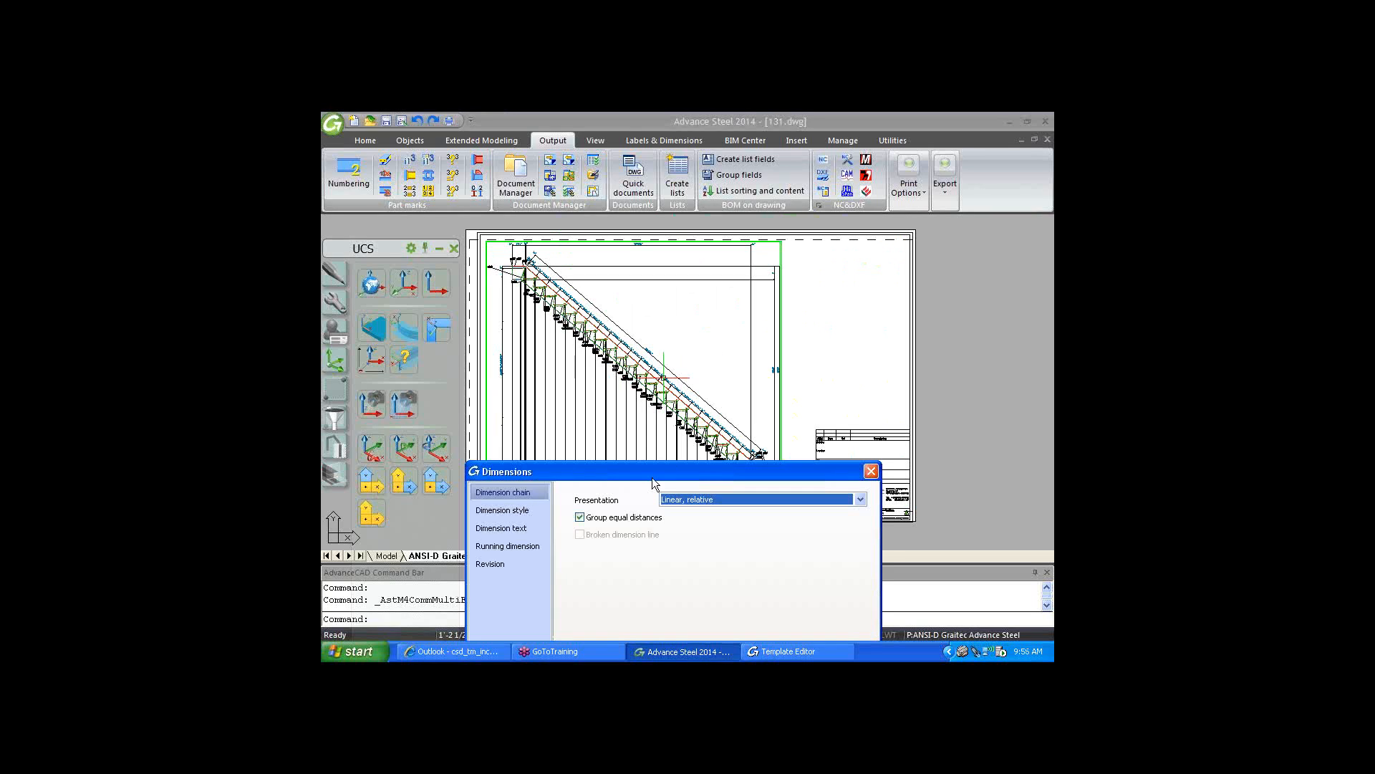
click(869, 474)
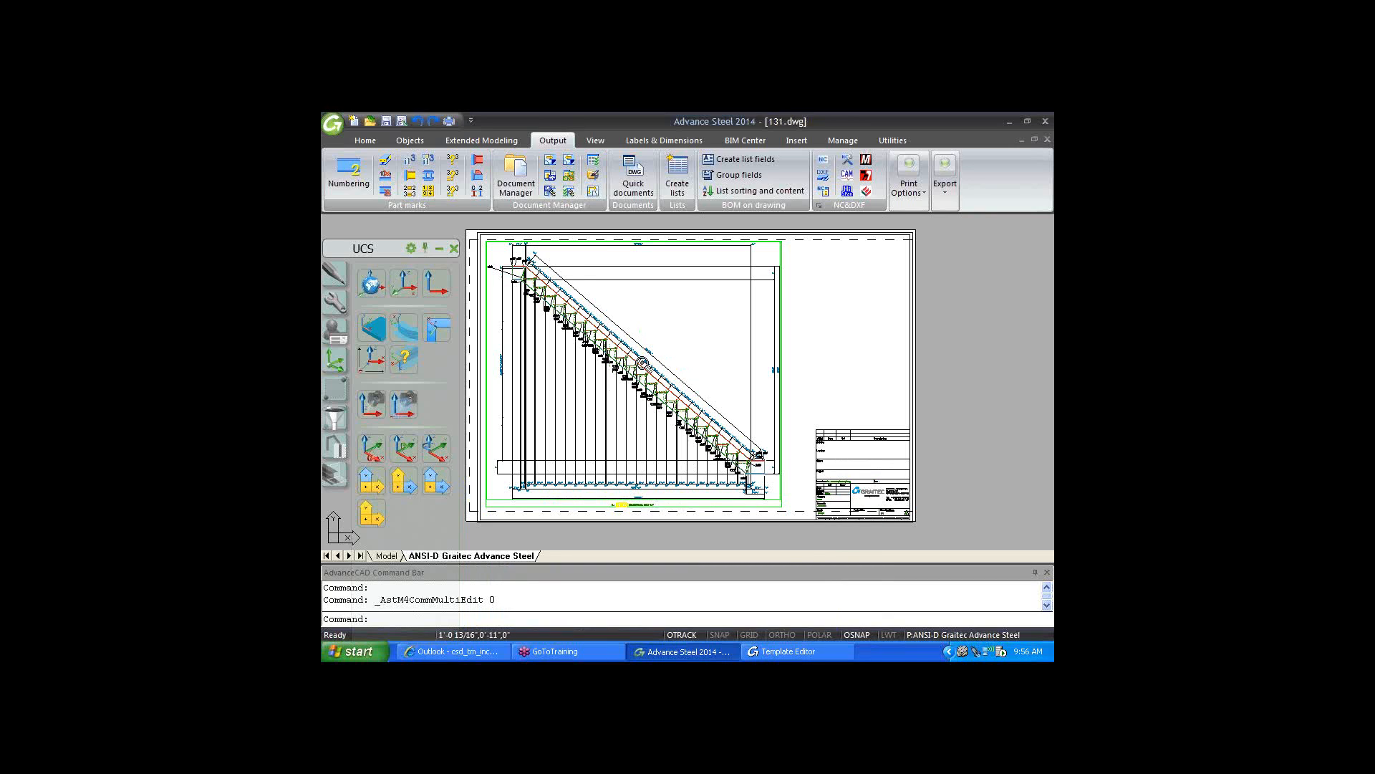
- Examine the sloped dimension chain along the stringer, including the small gaps dimensioned between the treads
scroll(643, 364, up, 4)
scroll(643, 363, up, 5)
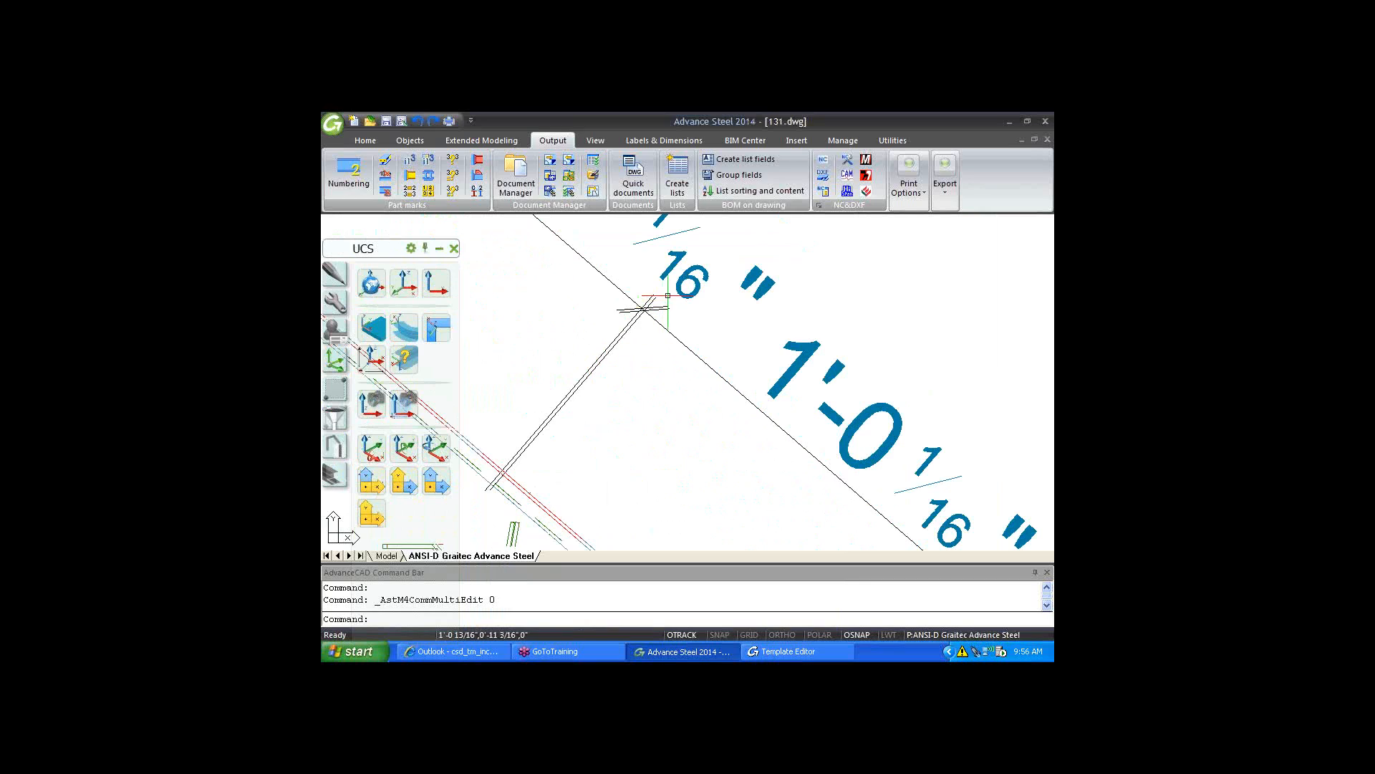
middle_drag(686, 256, 700, 319)
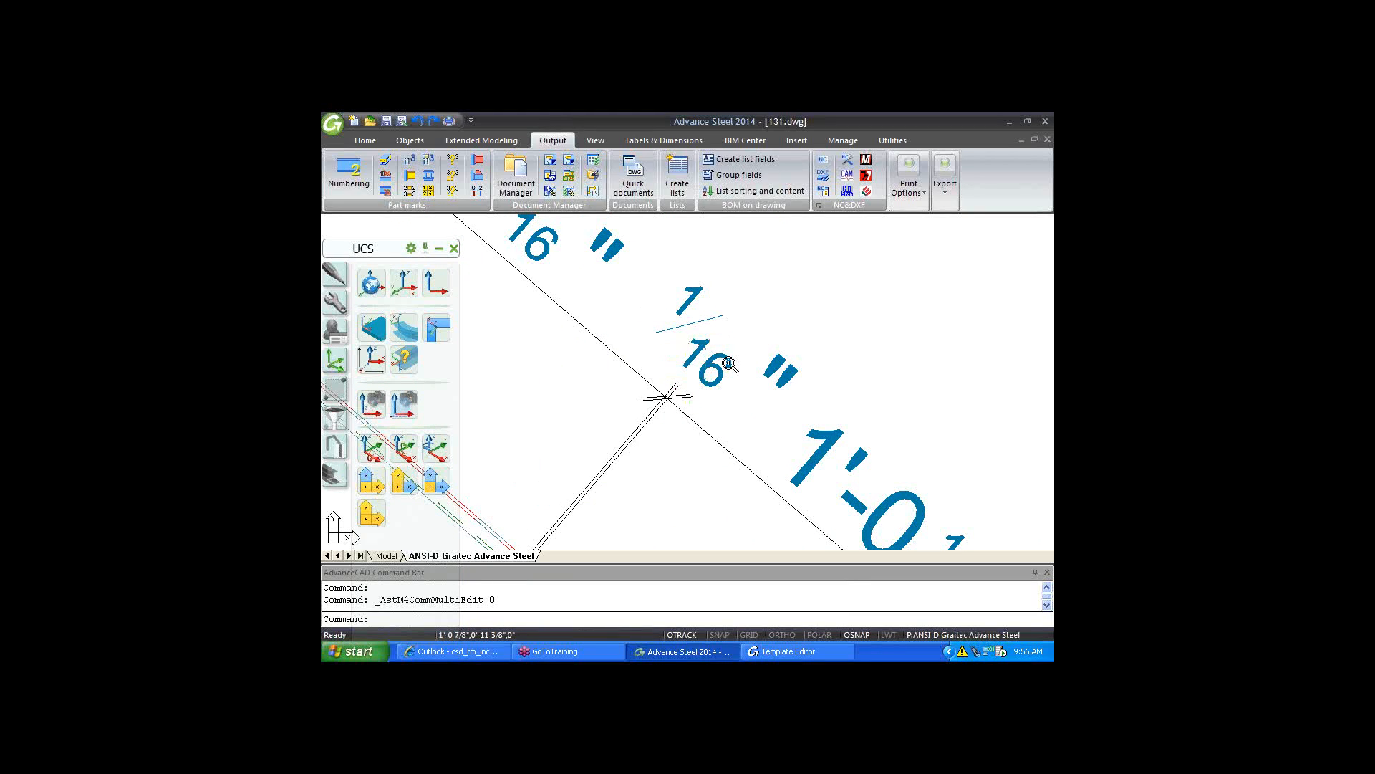
scroll(729, 364, down, 5)
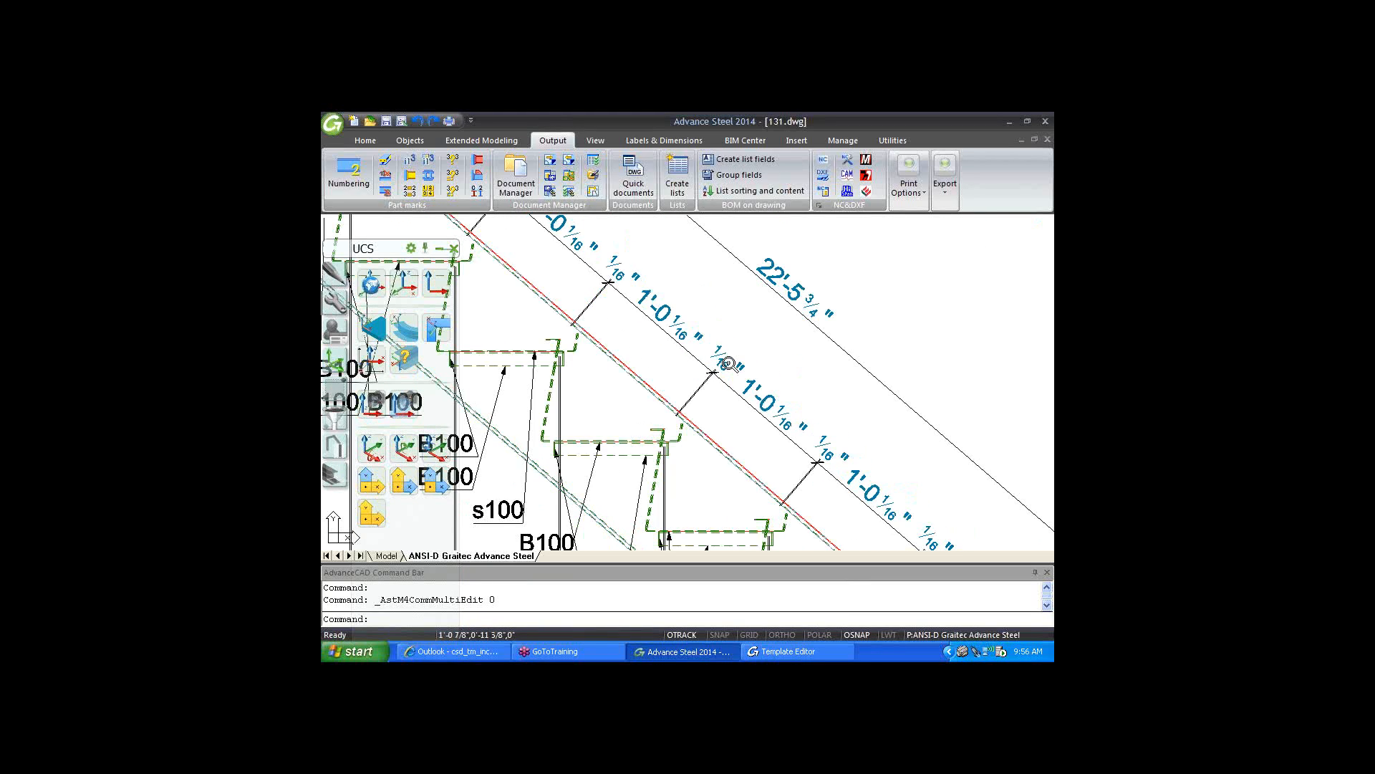
scroll(727, 363, down, 5)
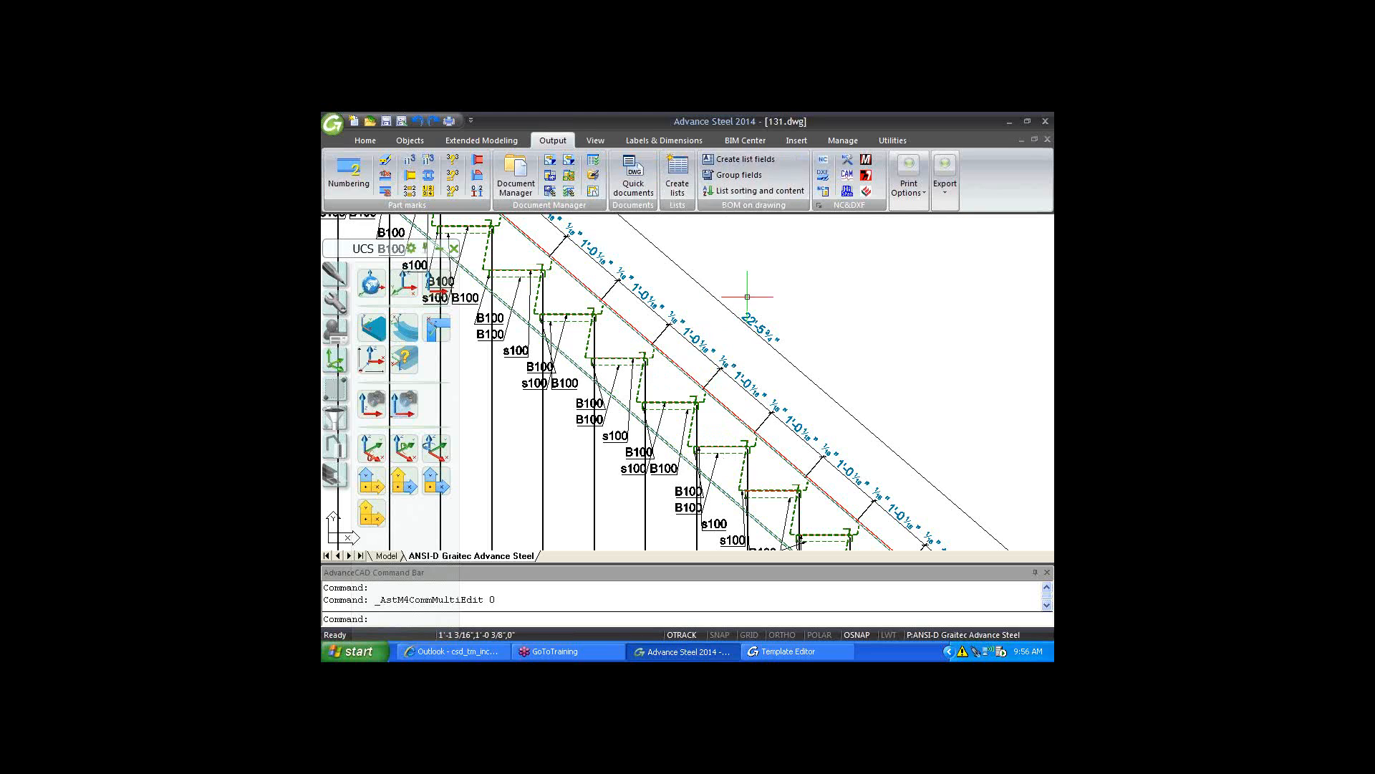
scroll(667, 352, down, 4)
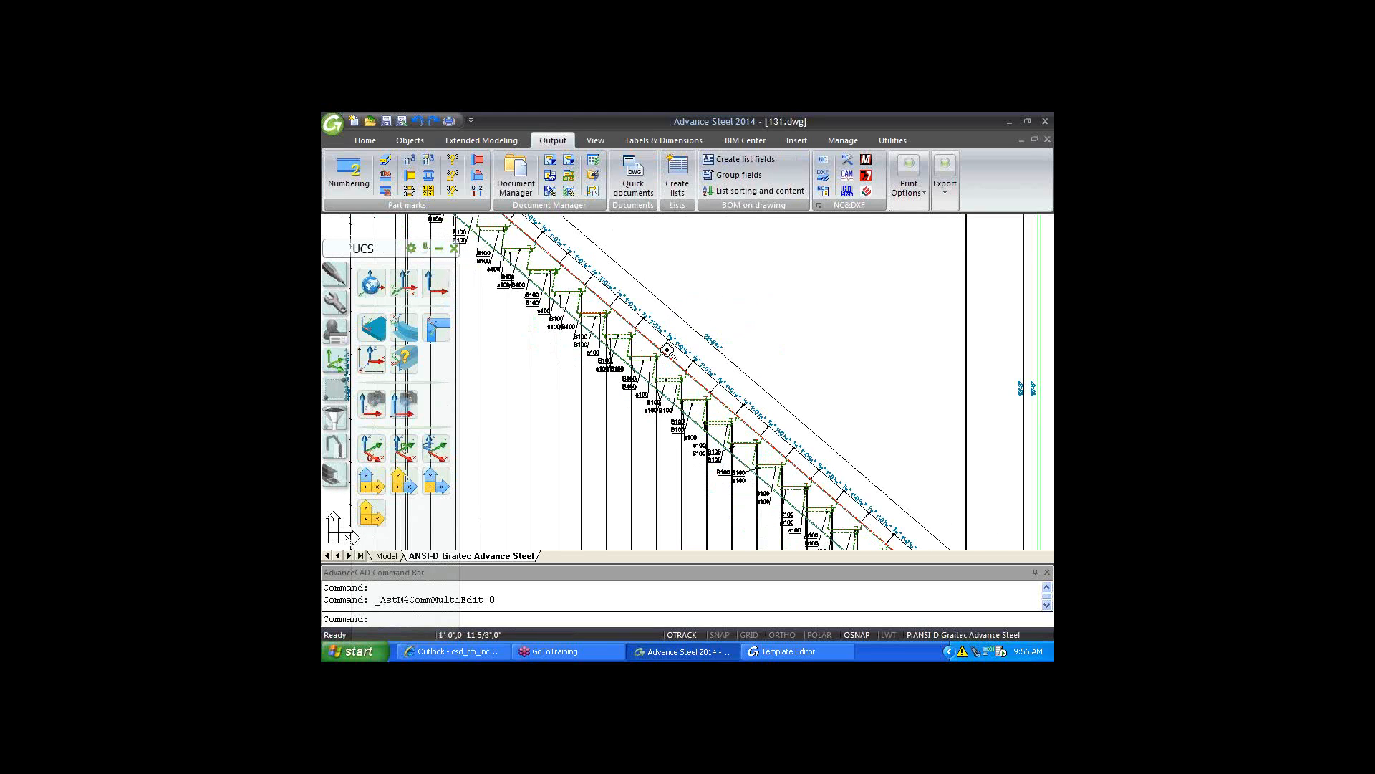
scroll(667, 350, down, 5)
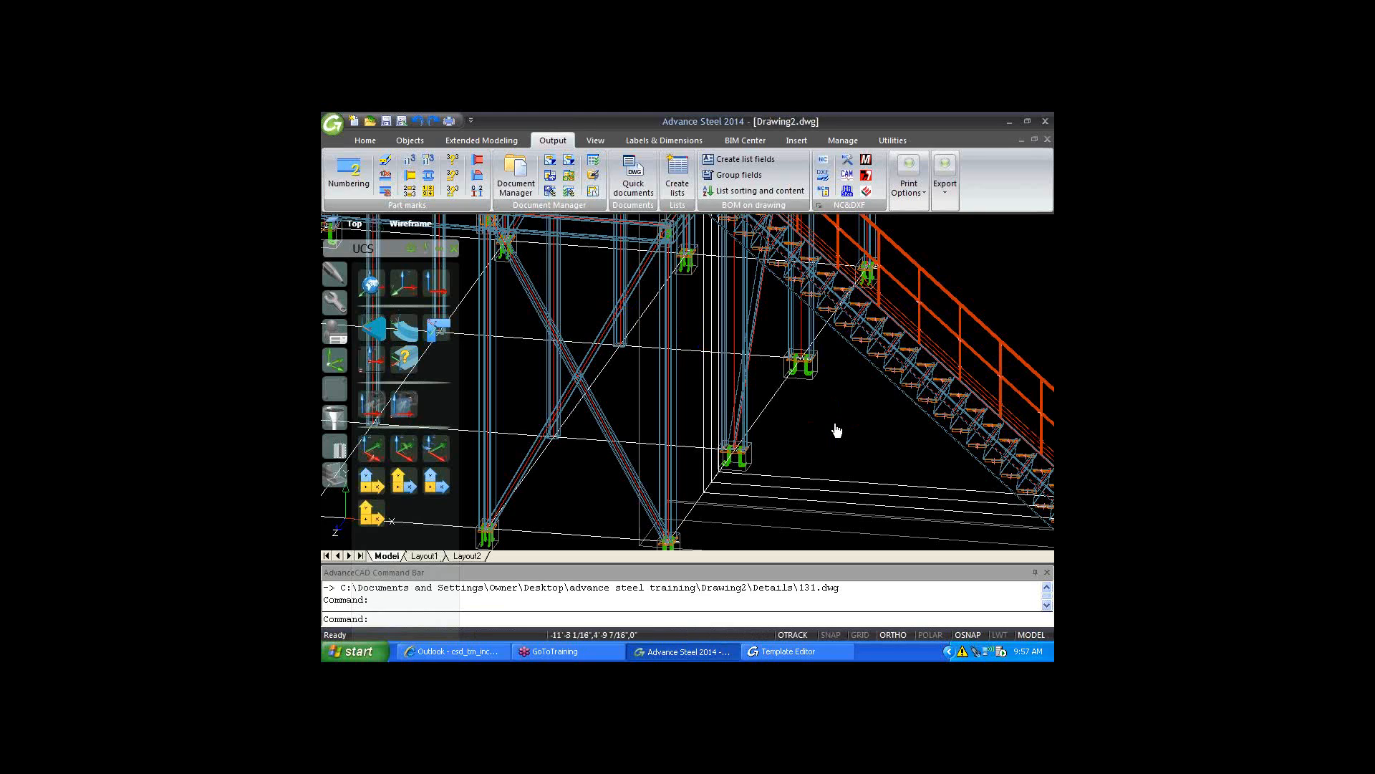
- Review the up-to-date detail drawings of Drawing2 in the Document Manager
middle_drag(837, 430, 820, 427)
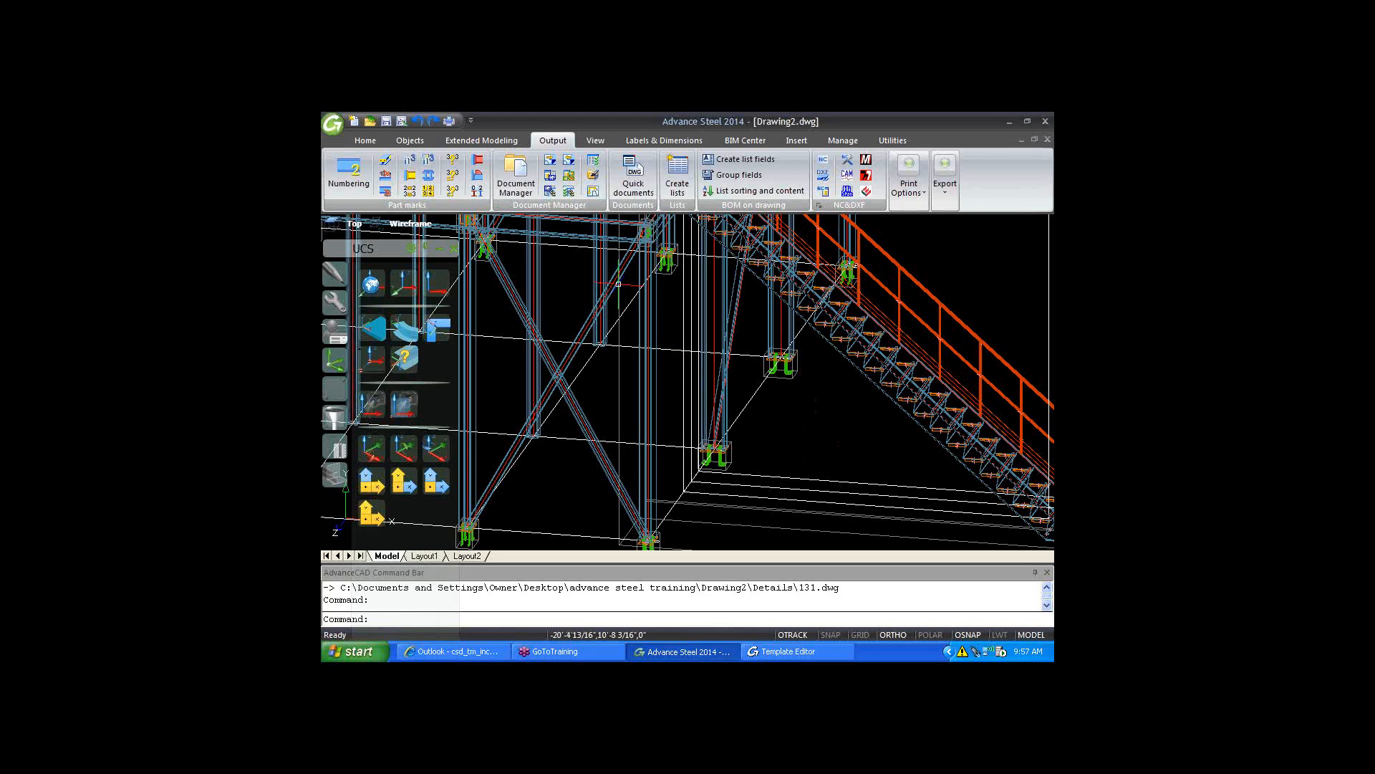
click(521, 176)
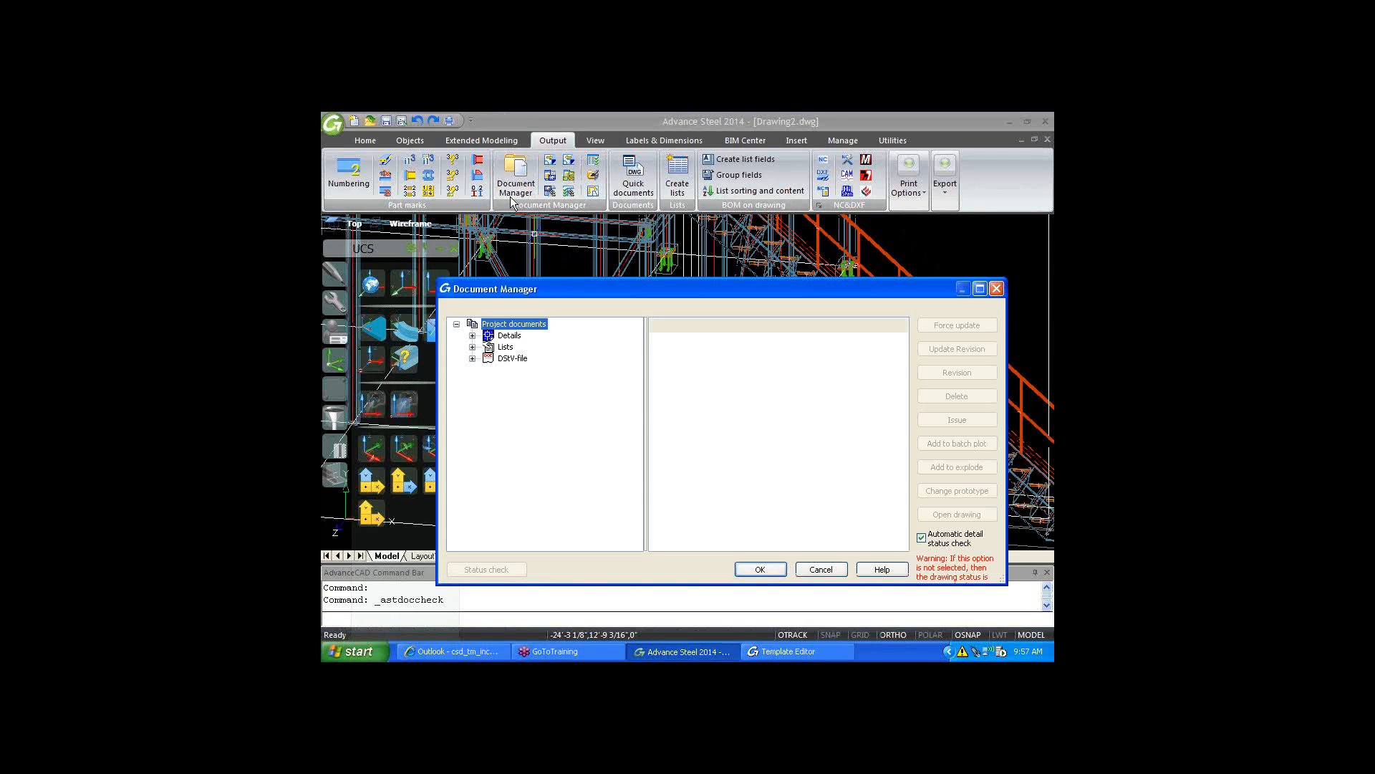
click(472, 335)
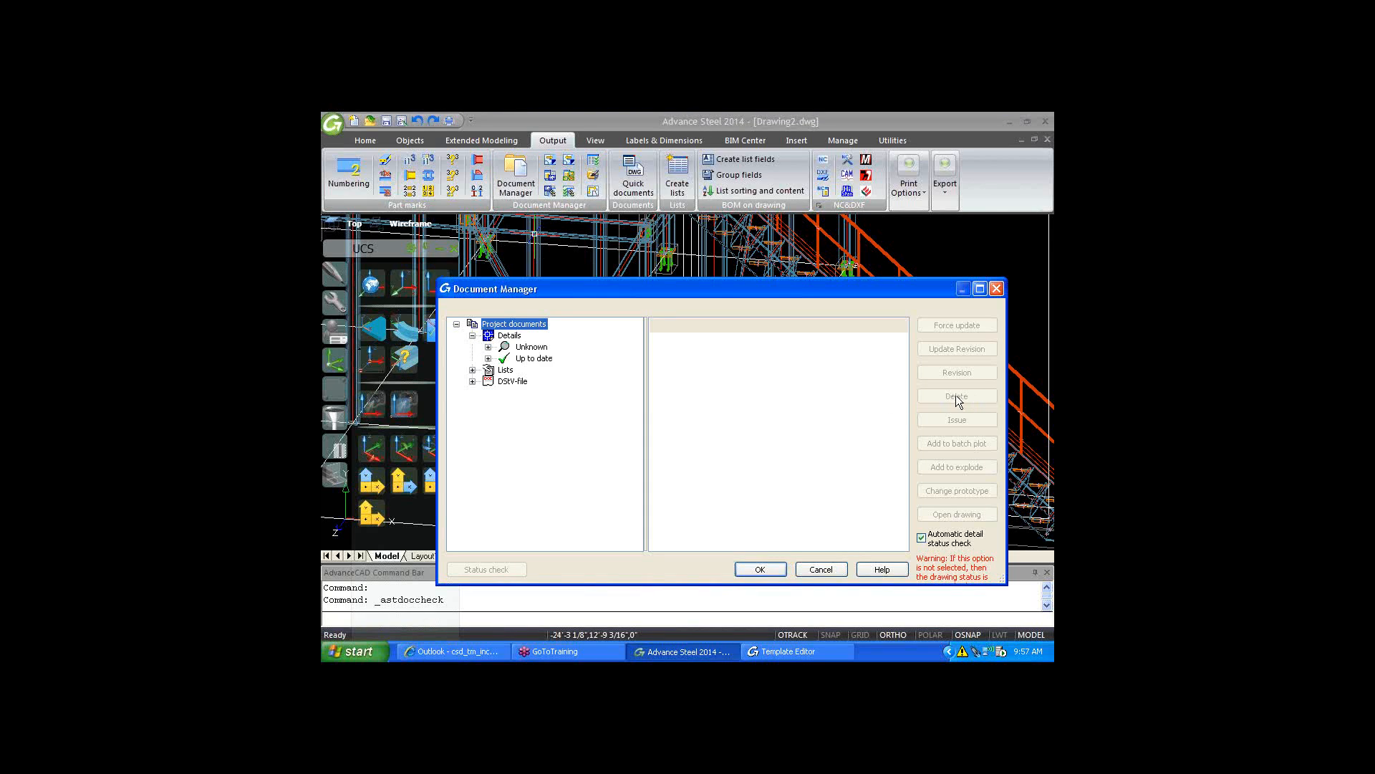
click(488, 359)
click(555, 382)
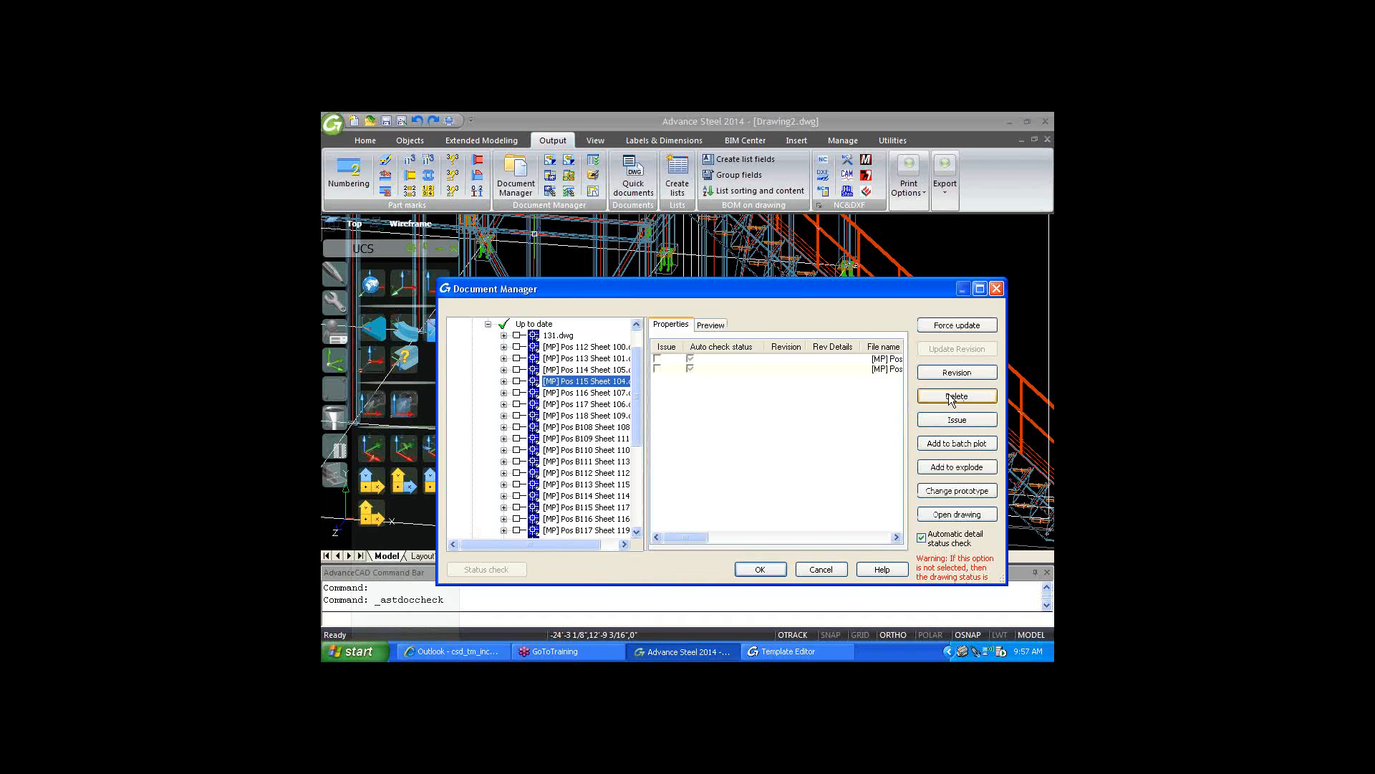
click(996, 288)
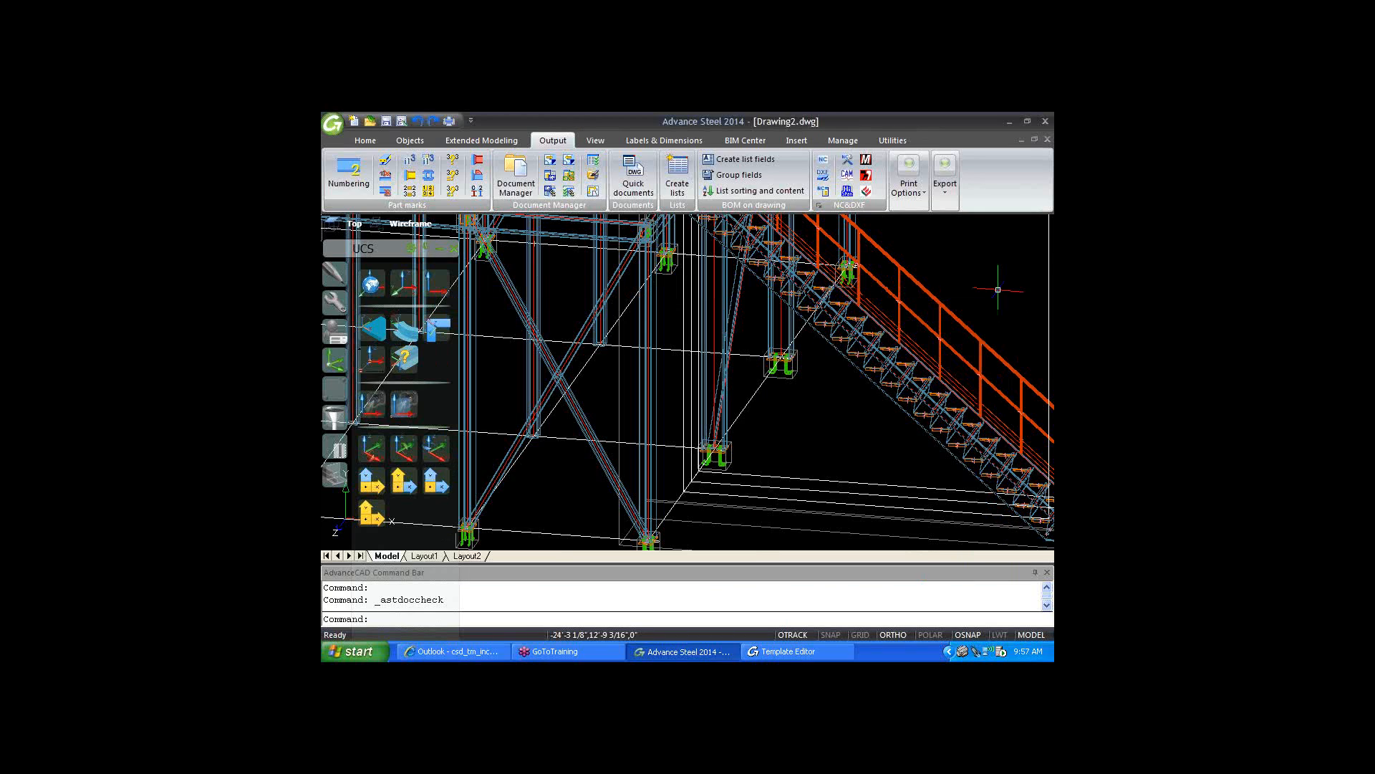
click(842, 400)
click(819, 428)
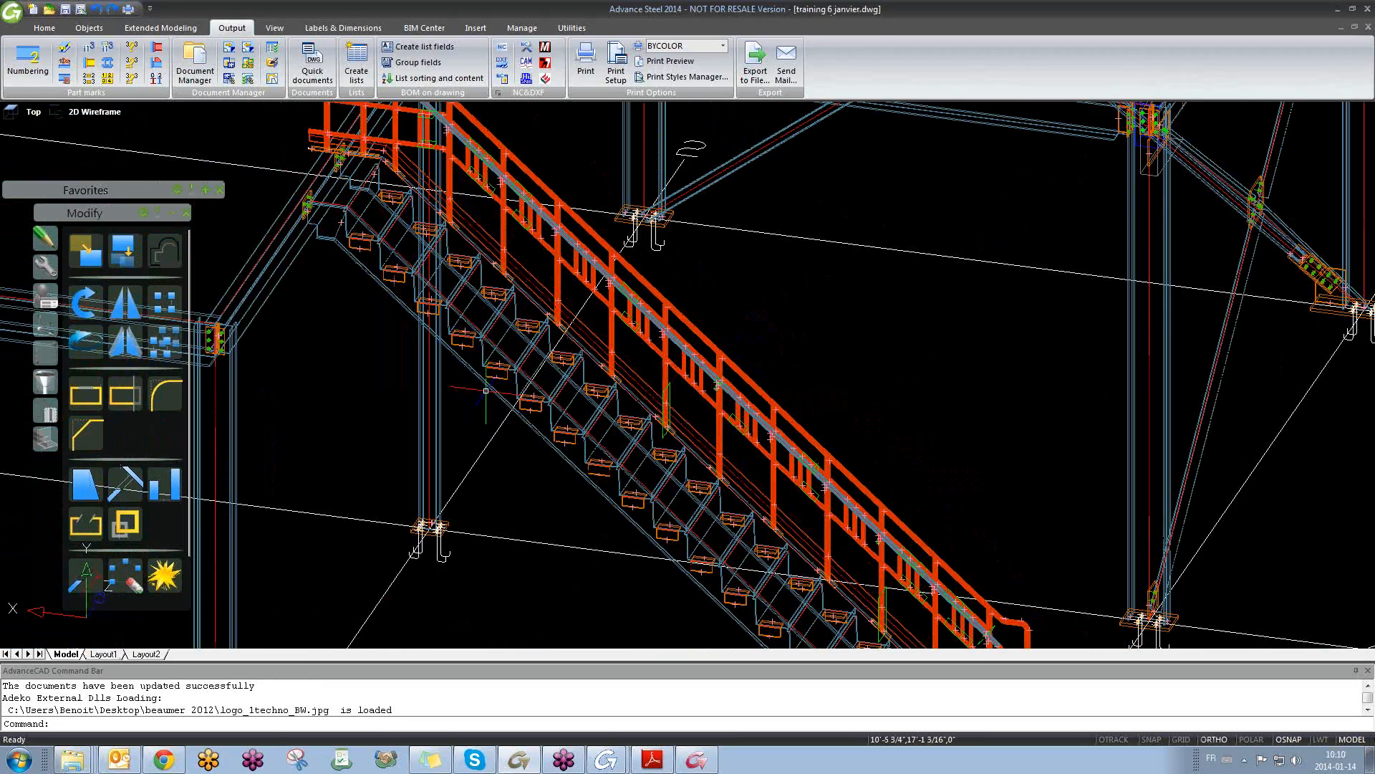
- Examine the stair railing and the UCS orientation in the training 6 janvier.dwg model
scroll(544, 283, up, 3)
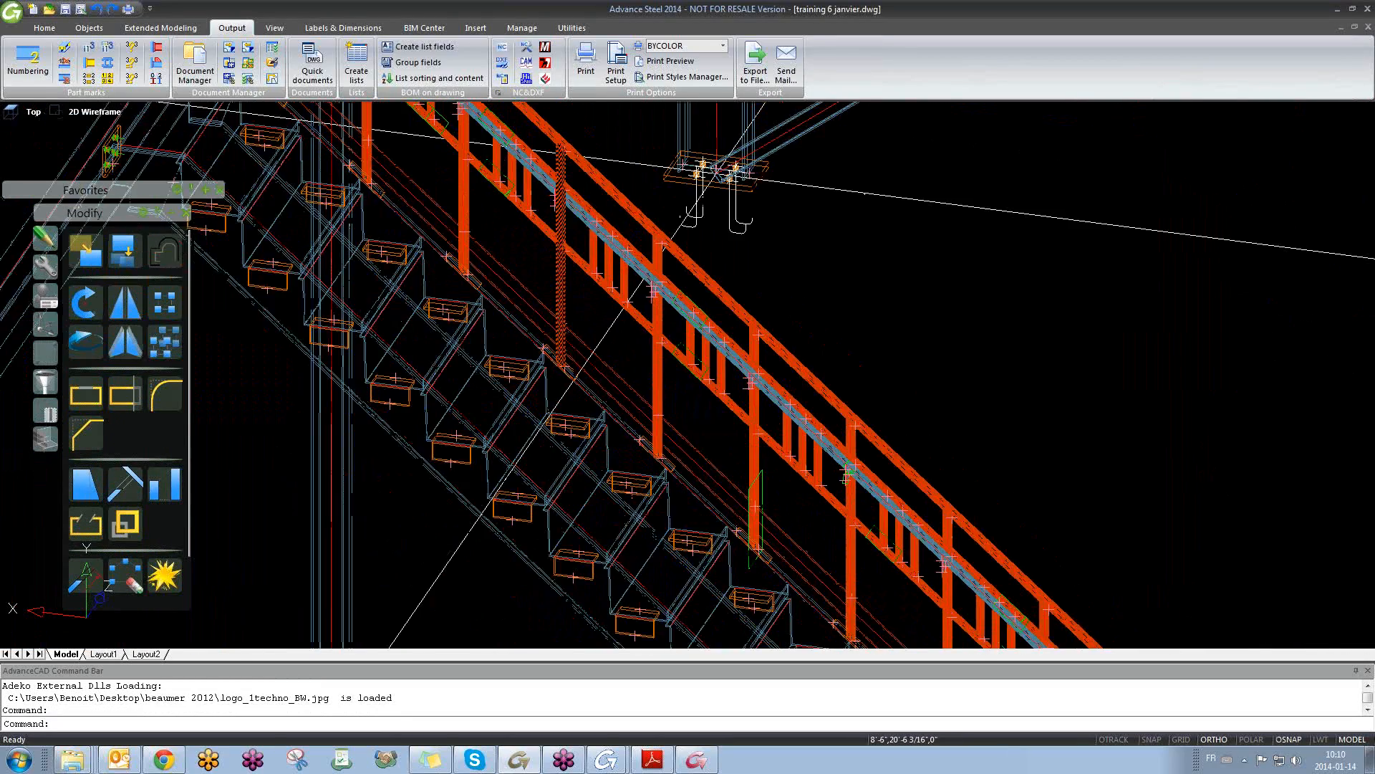
scroll(552, 301, down, 3)
scroll(574, 344, down, 3)
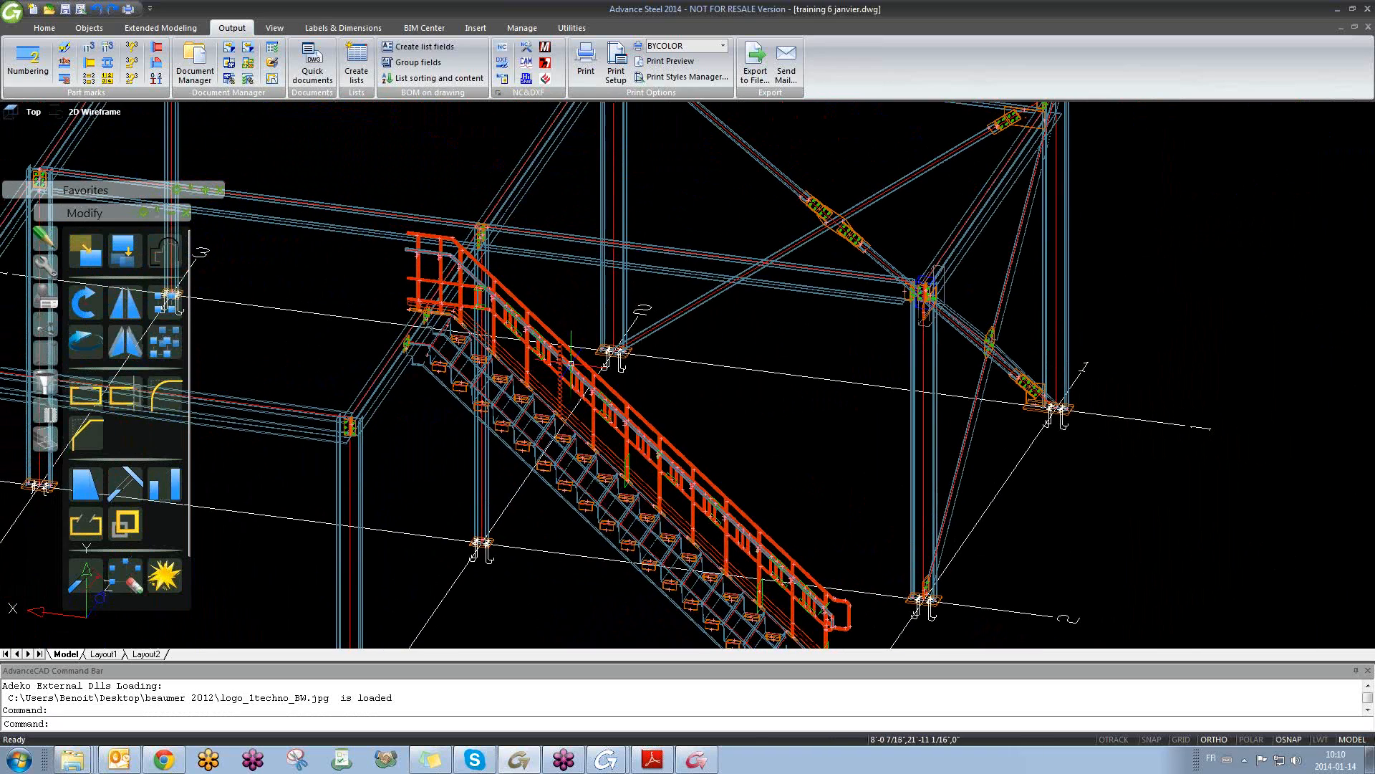
scroll(515, 357, up, 4)
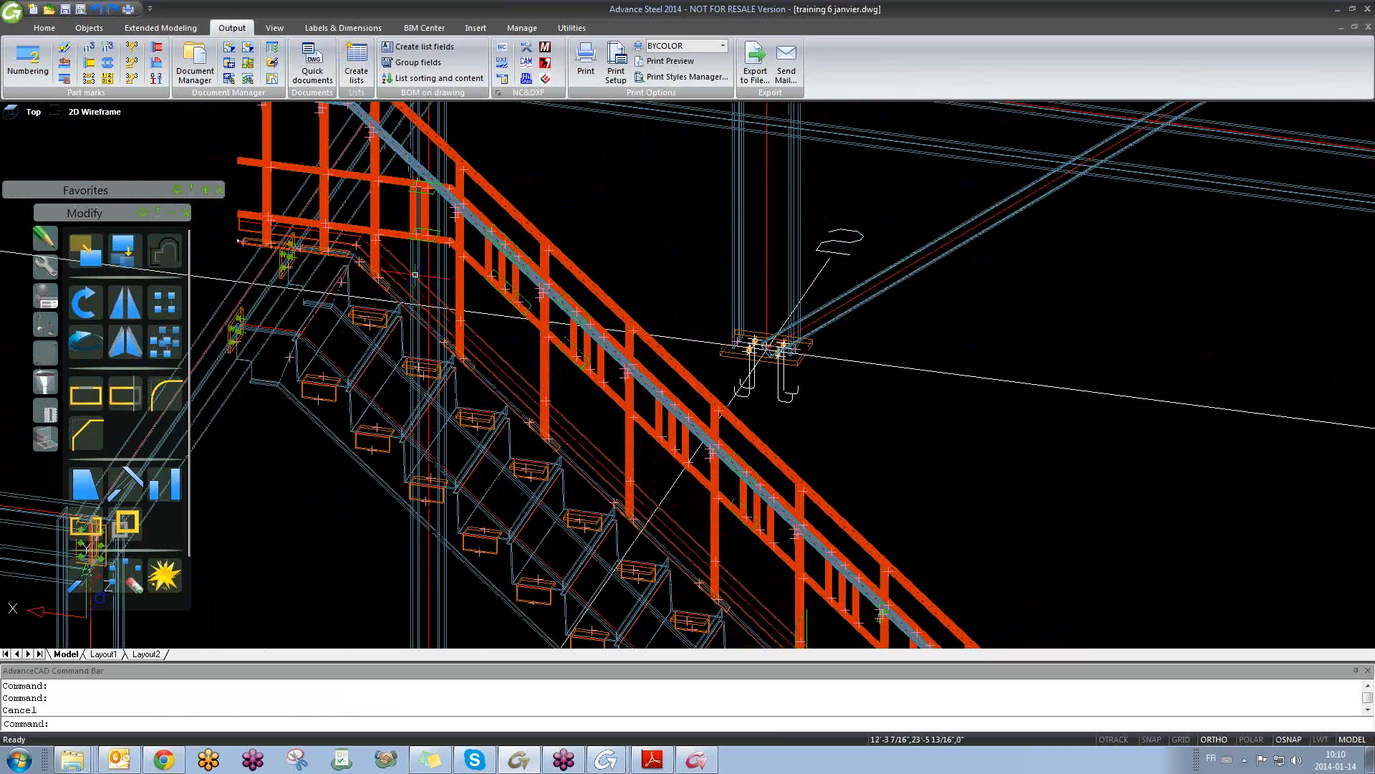
scroll(408, 449, down, 4)
scroll(408, 449, up, 5)
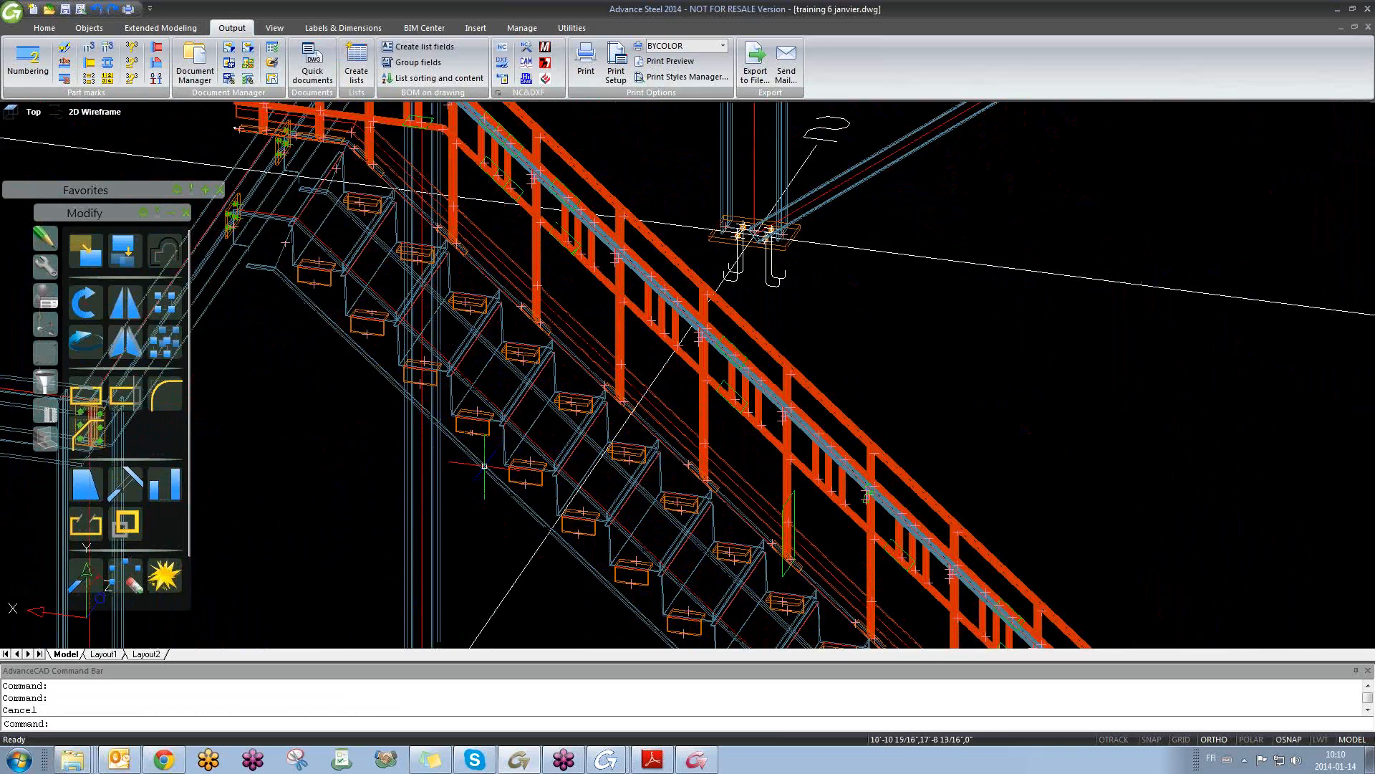
scroll(458, 444, down, 5)
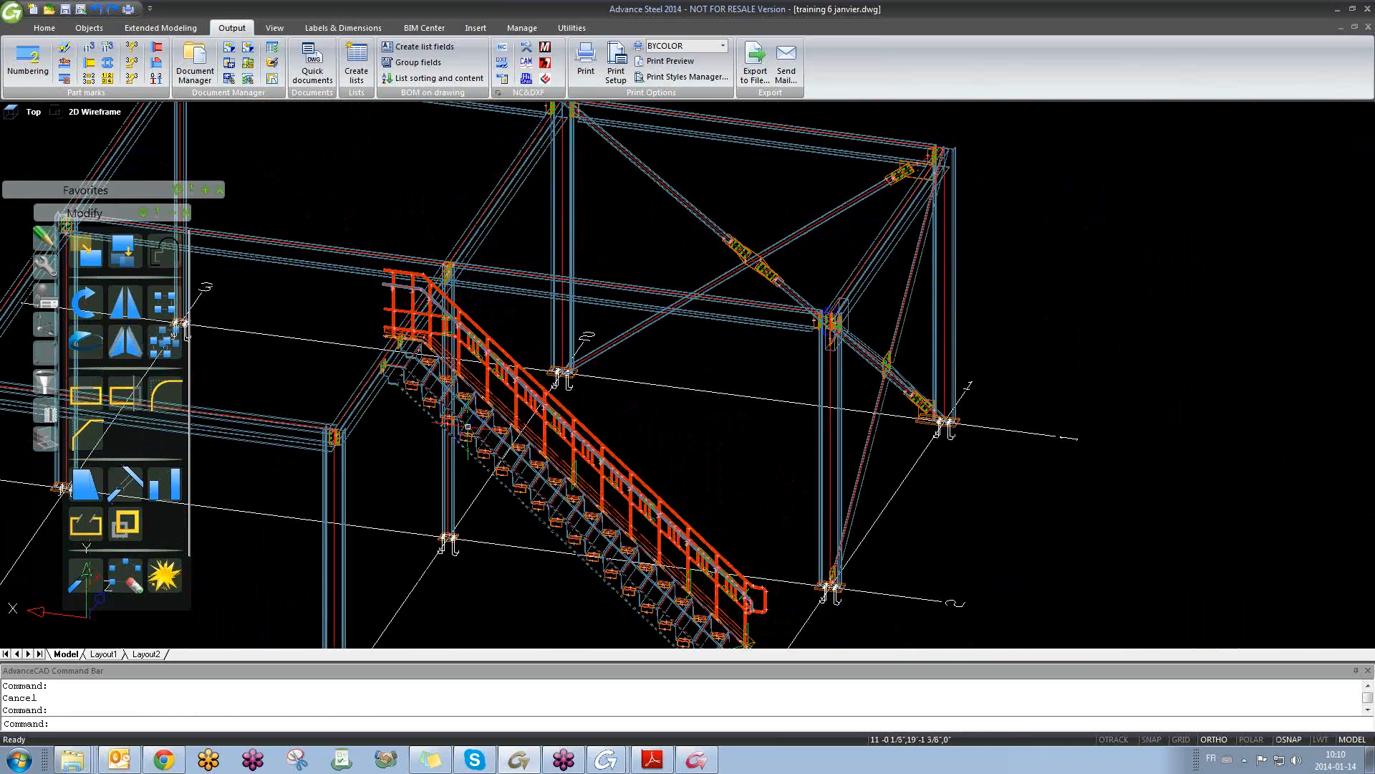
scroll(504, 374, up, 5)
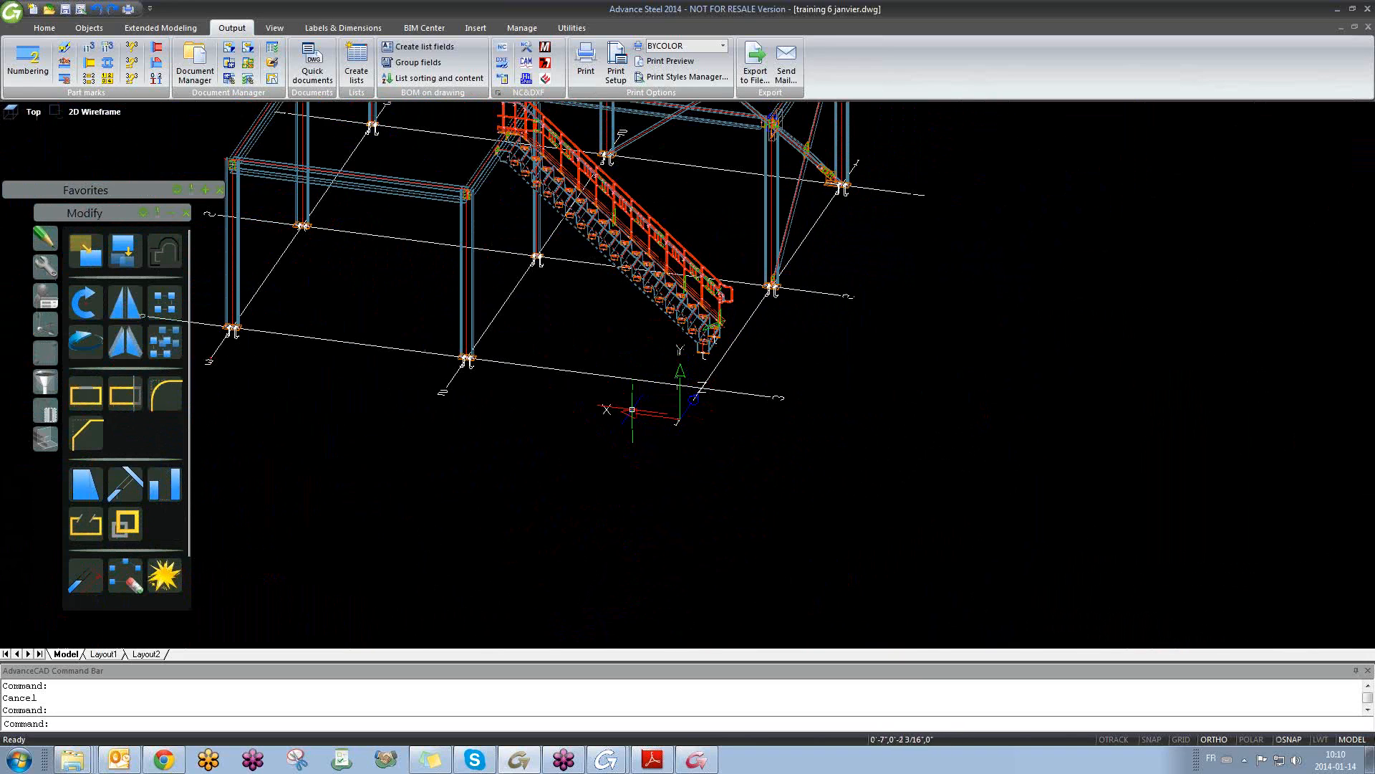
middle_drag(674, 365, 679, 391)
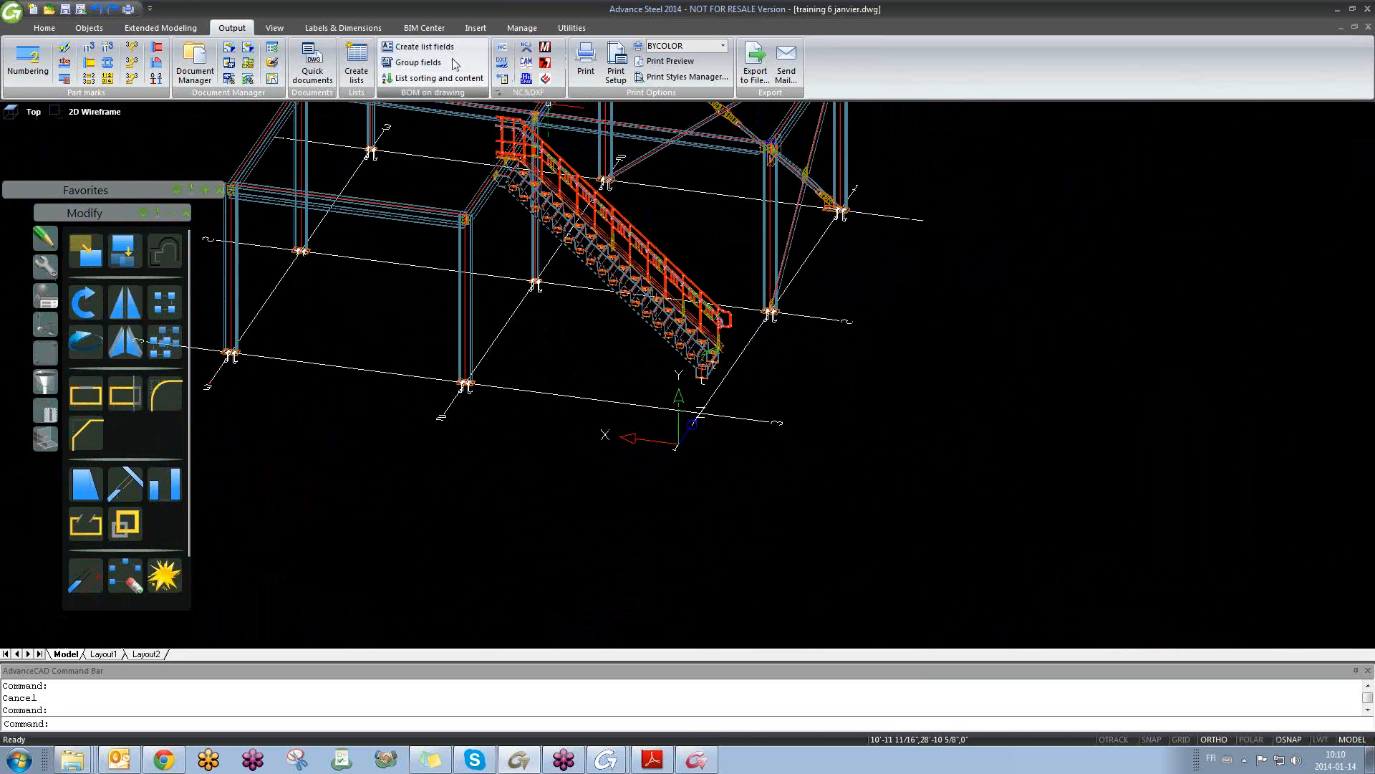
- Start a railing detail with the MP Railing - UCS style from the user Stairs and Railings drawing styles
click(311, 70)
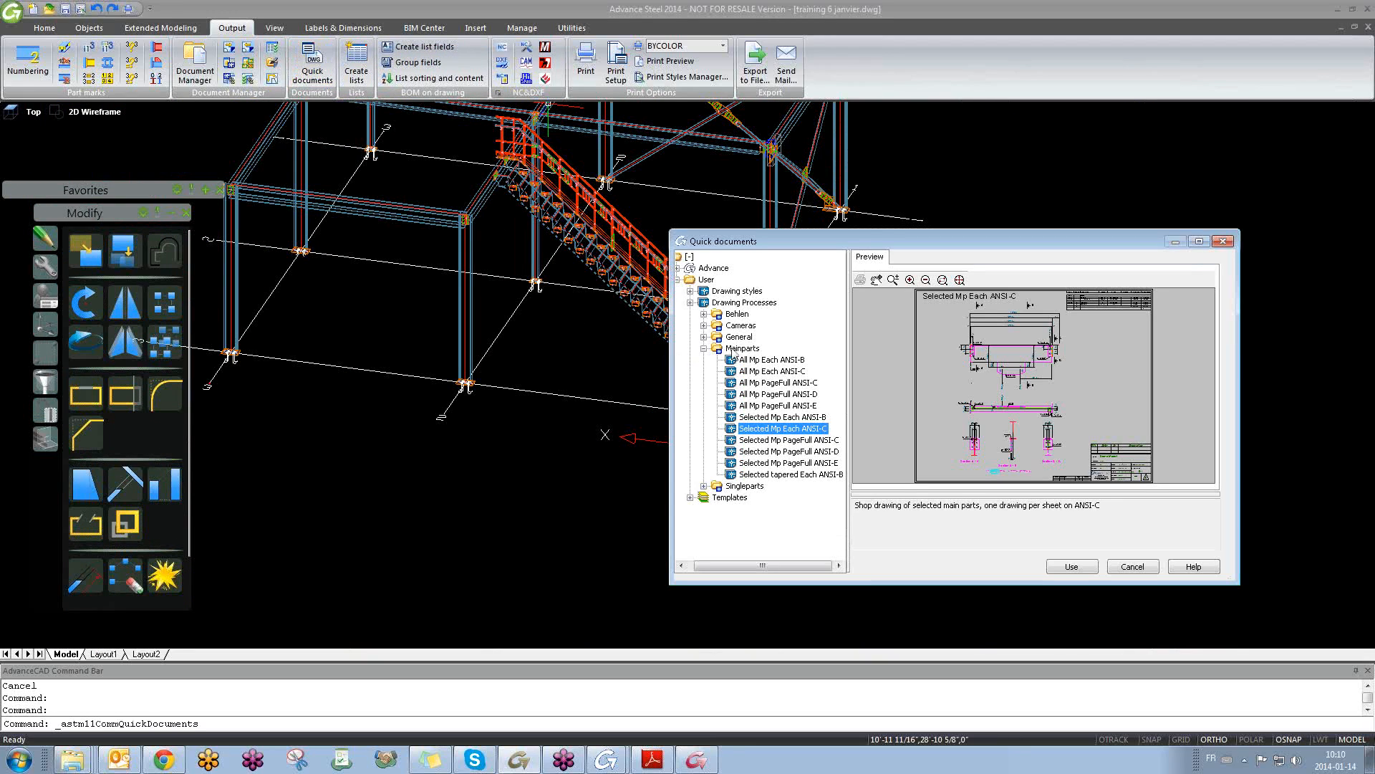
click(690, 304)
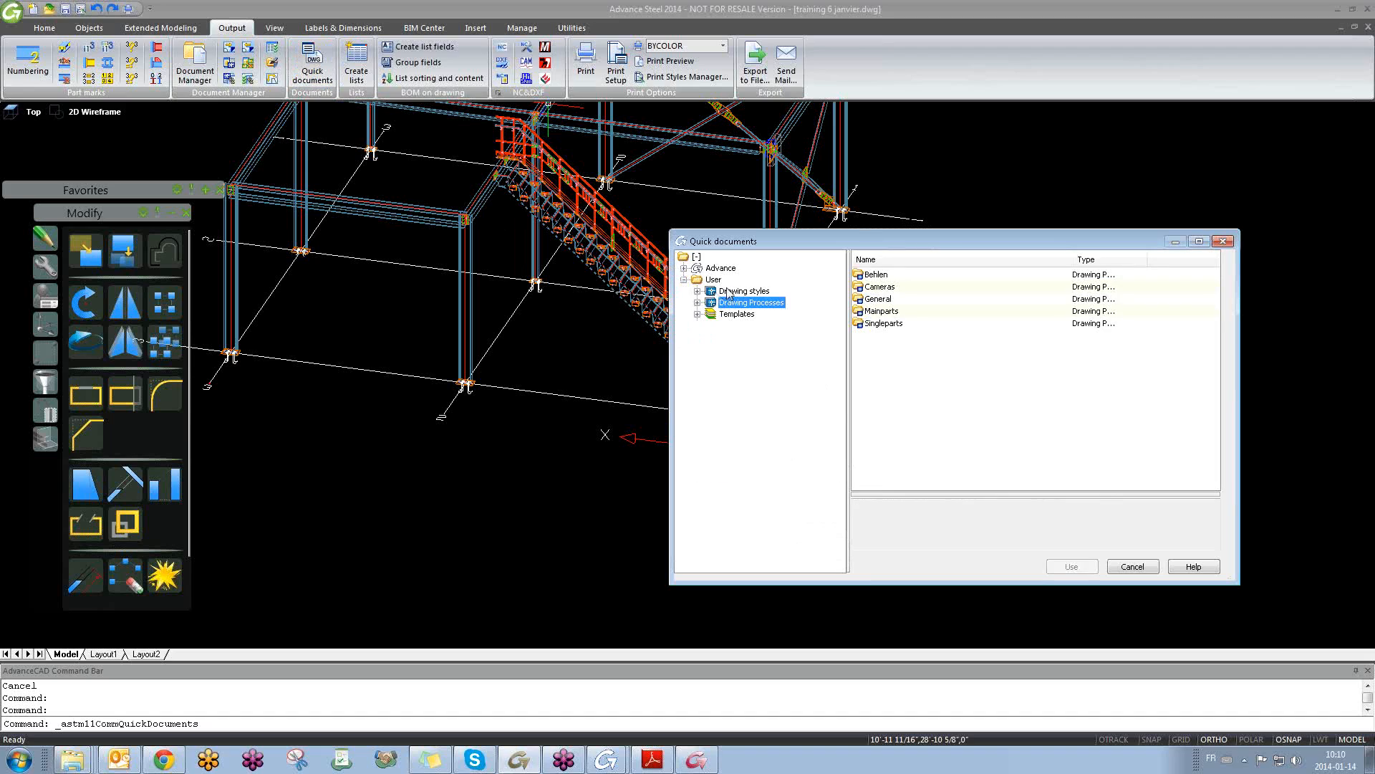
click(698, 291)
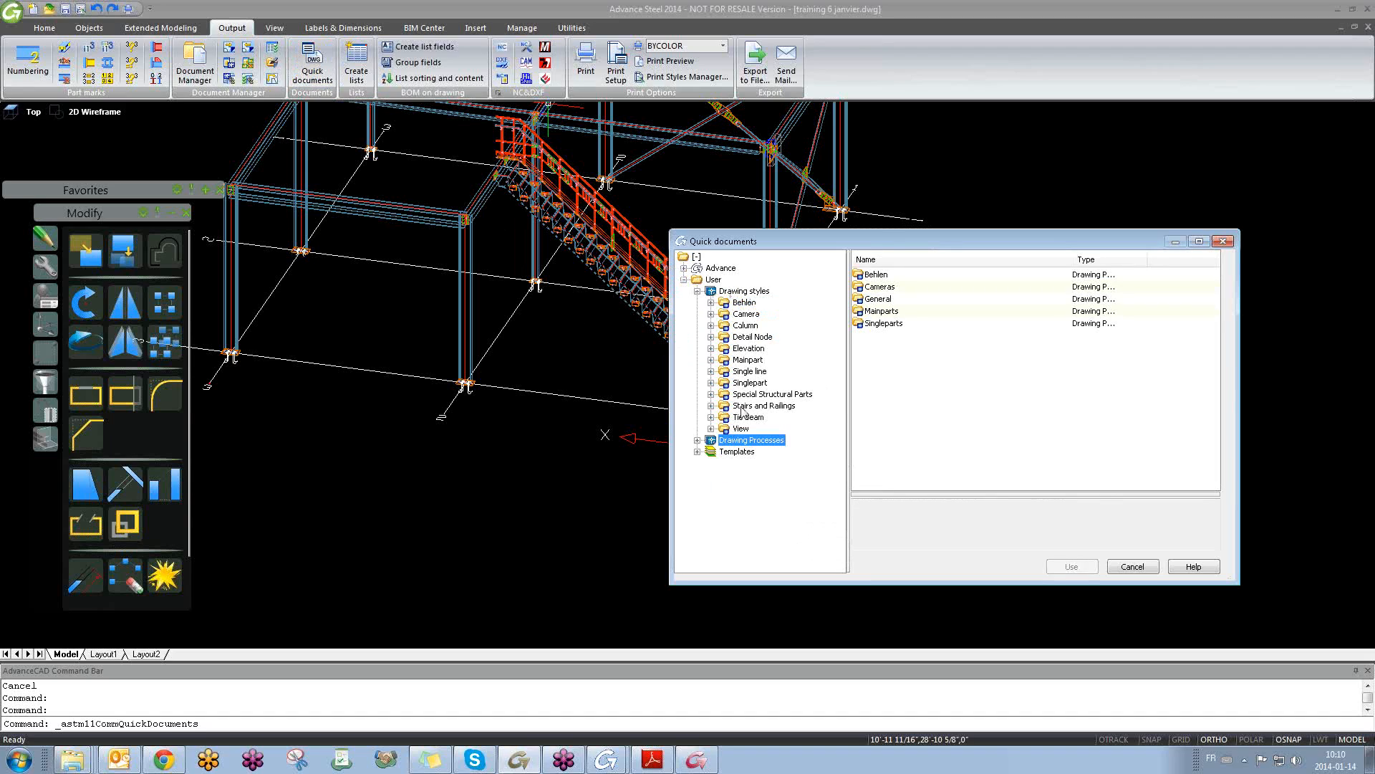
click(749, 406)
click(710, 406)
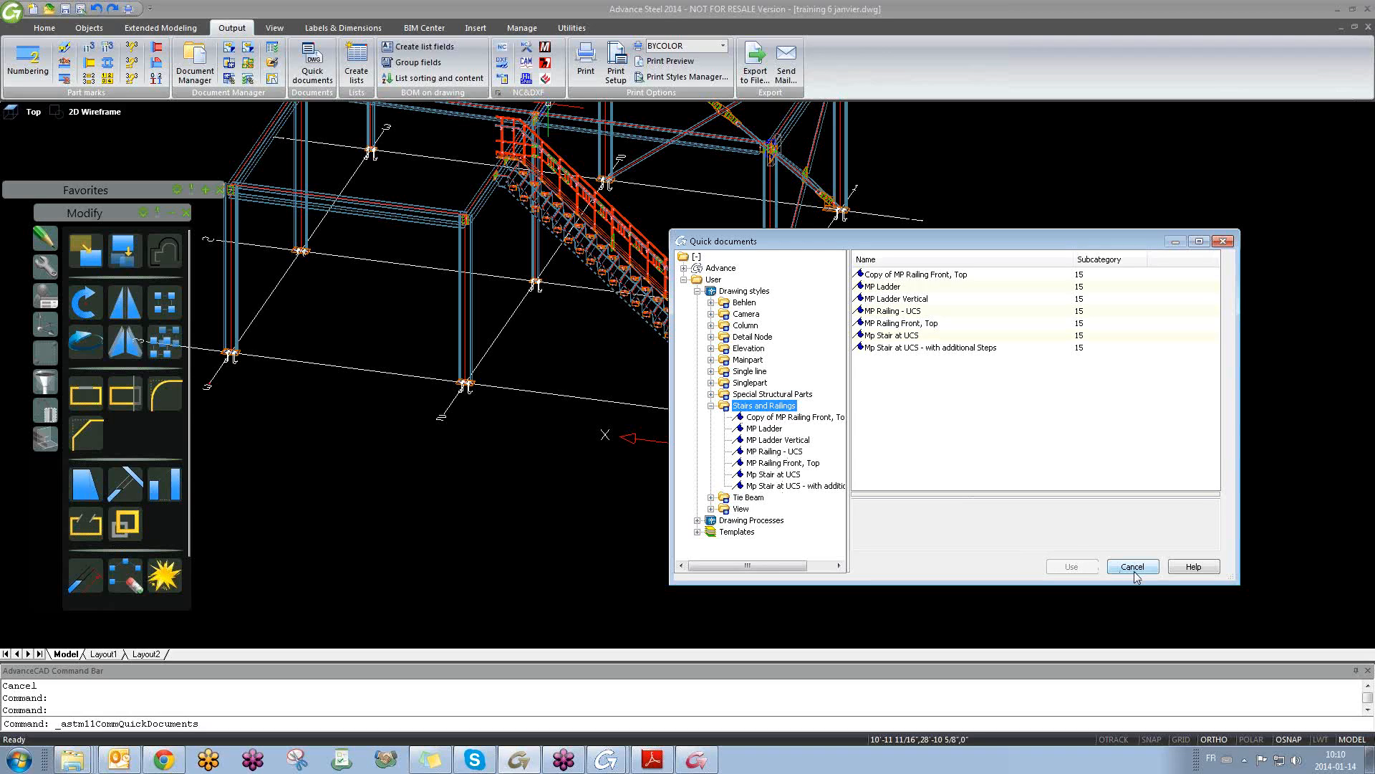
click(786, 440)
click(773, 451)
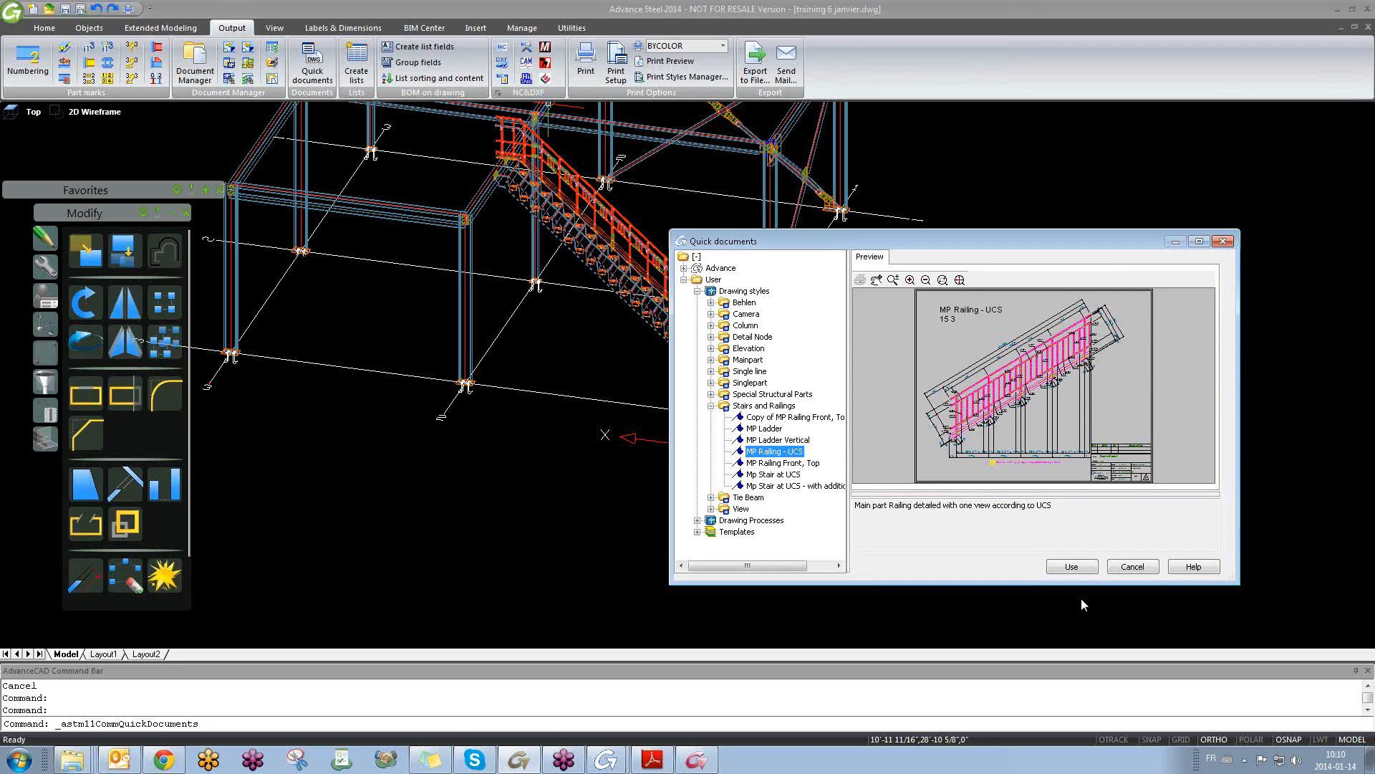
click(1072, 567)
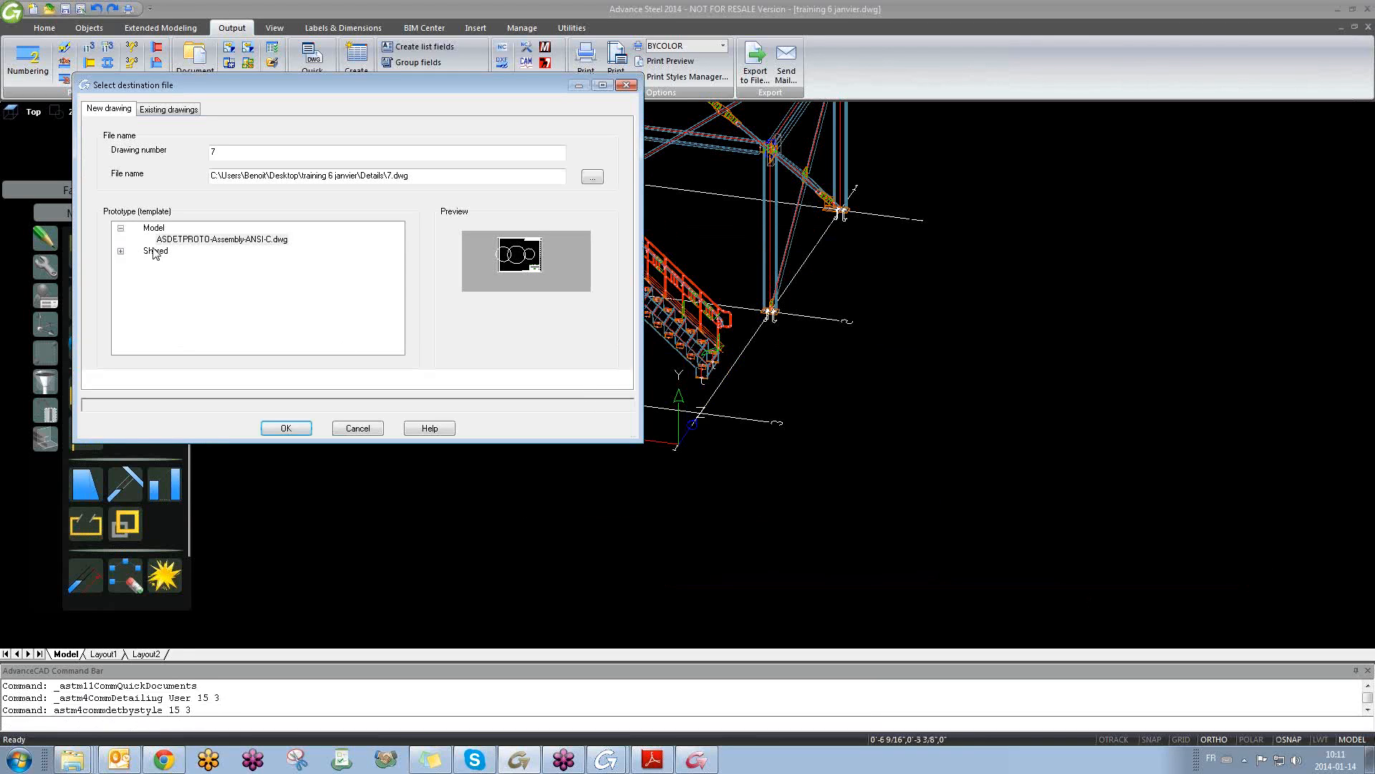
- Choose the shared ASDETPROTO-ANSI-D.dwg prototype for new drawing number 7
click(121, 251)
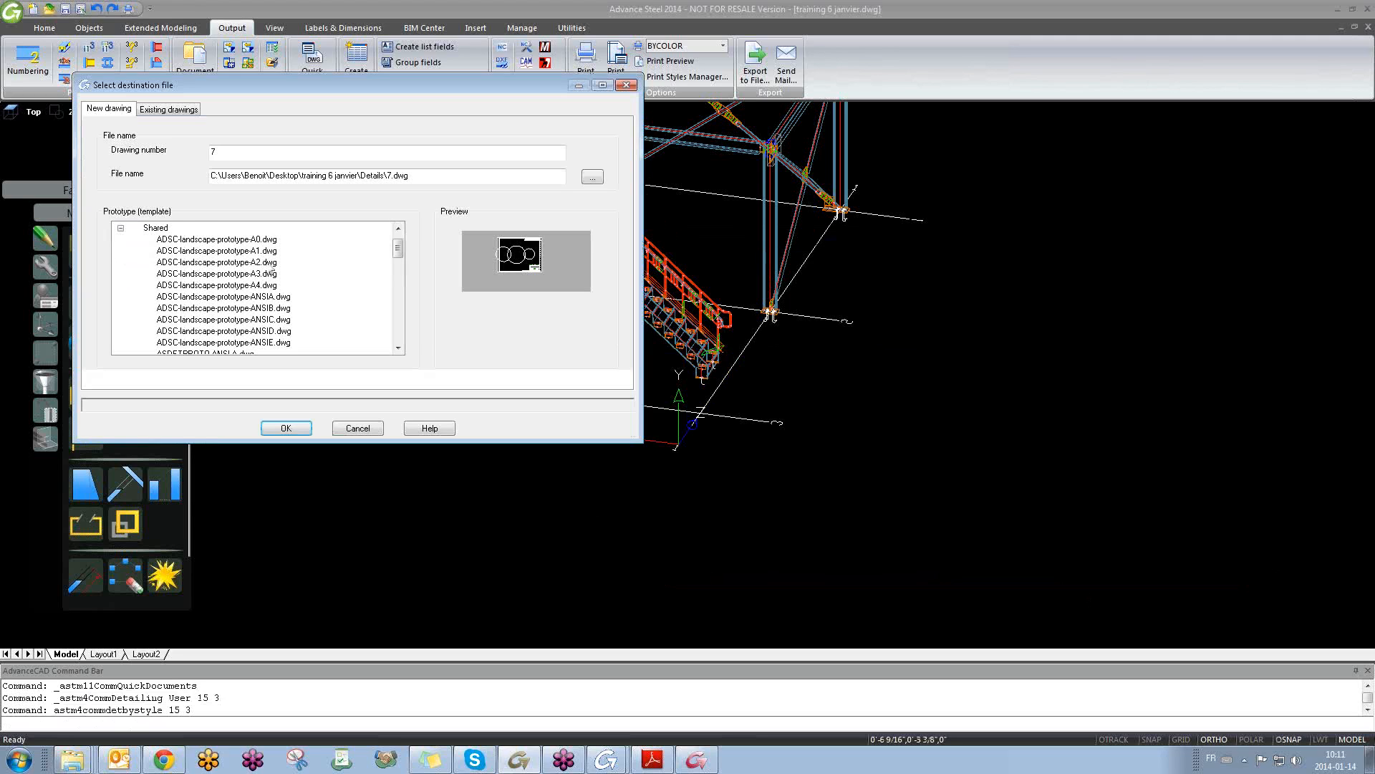
drag(398, 239, 399, 260)
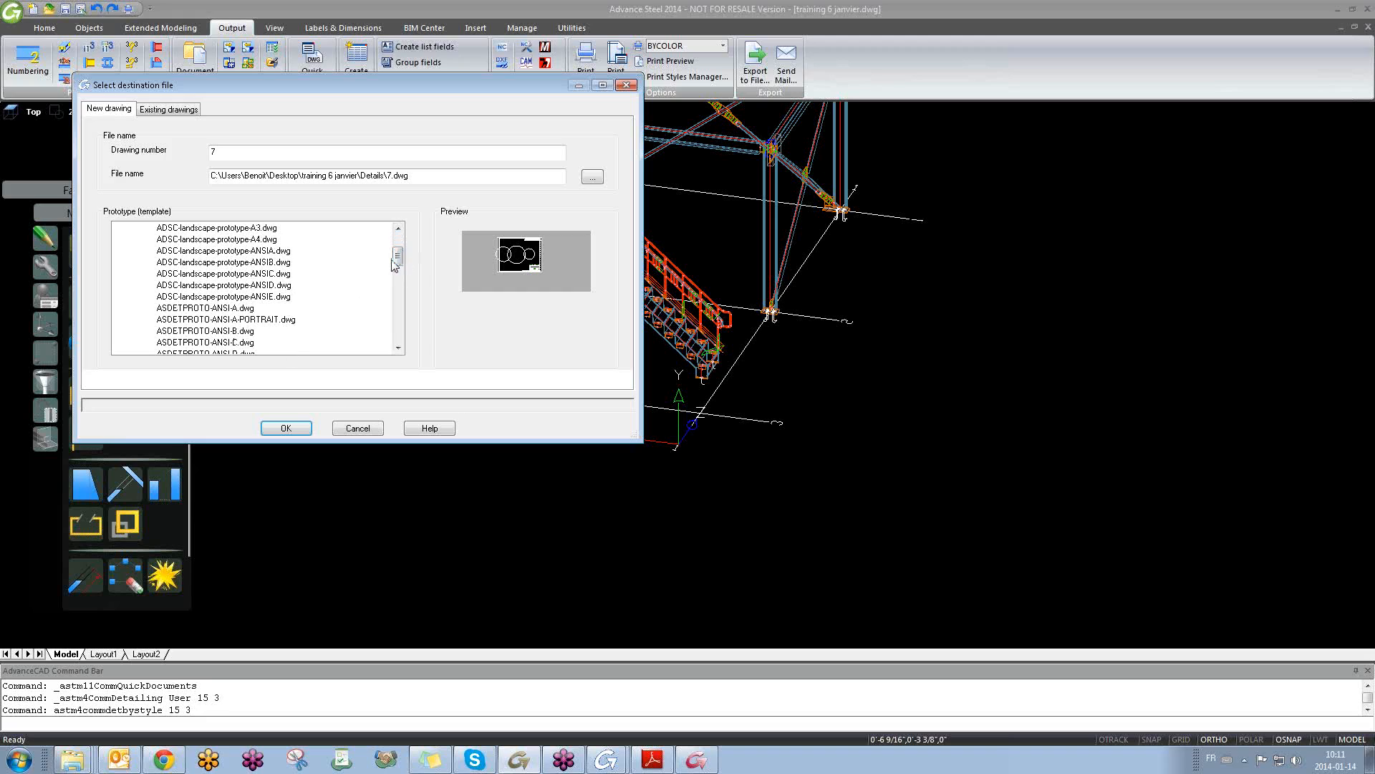
drag(394, 260, 395, 264)
click(236, 330)
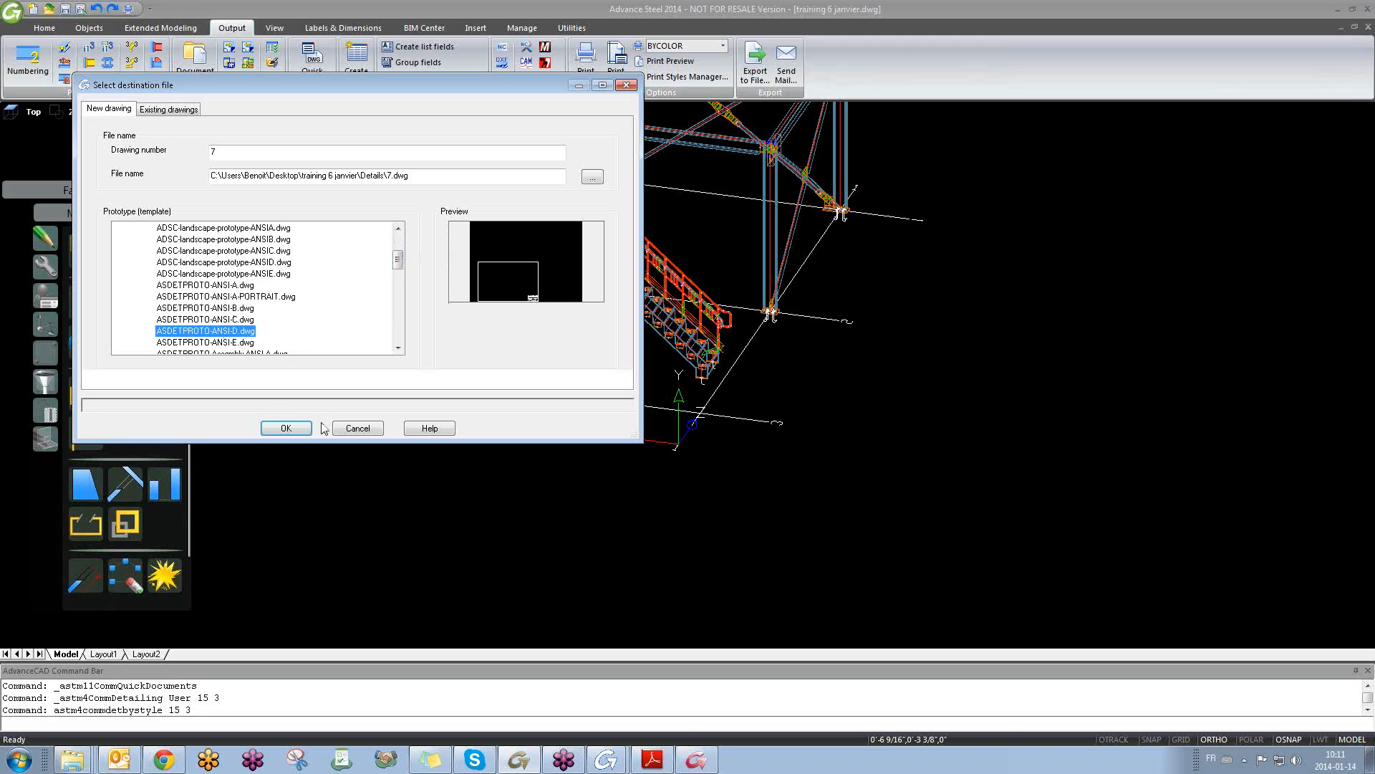
click(287, 429)
drag(649, 214, 648, 215)
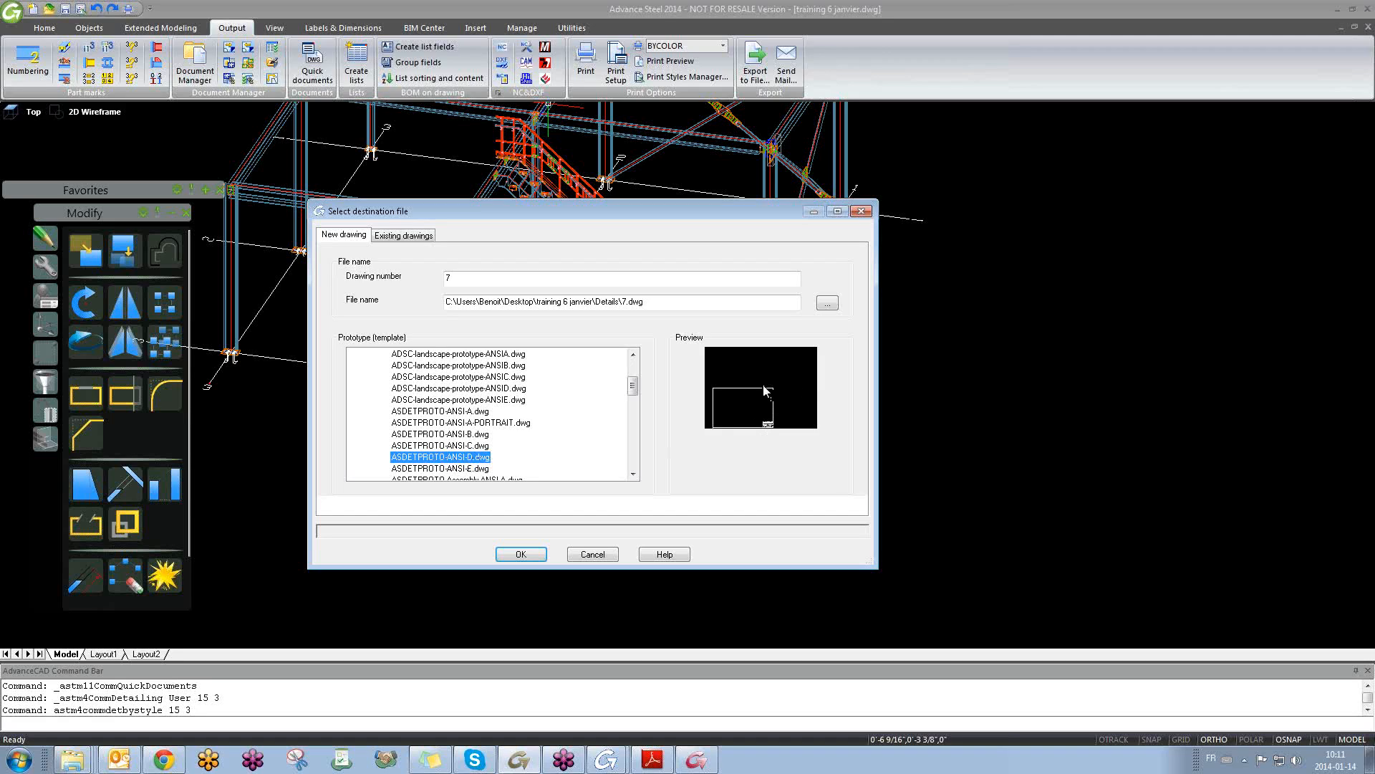
- Review the existing project drawings that could receive the detail, from the [SP] files to 5.dwg
click(401, 237)
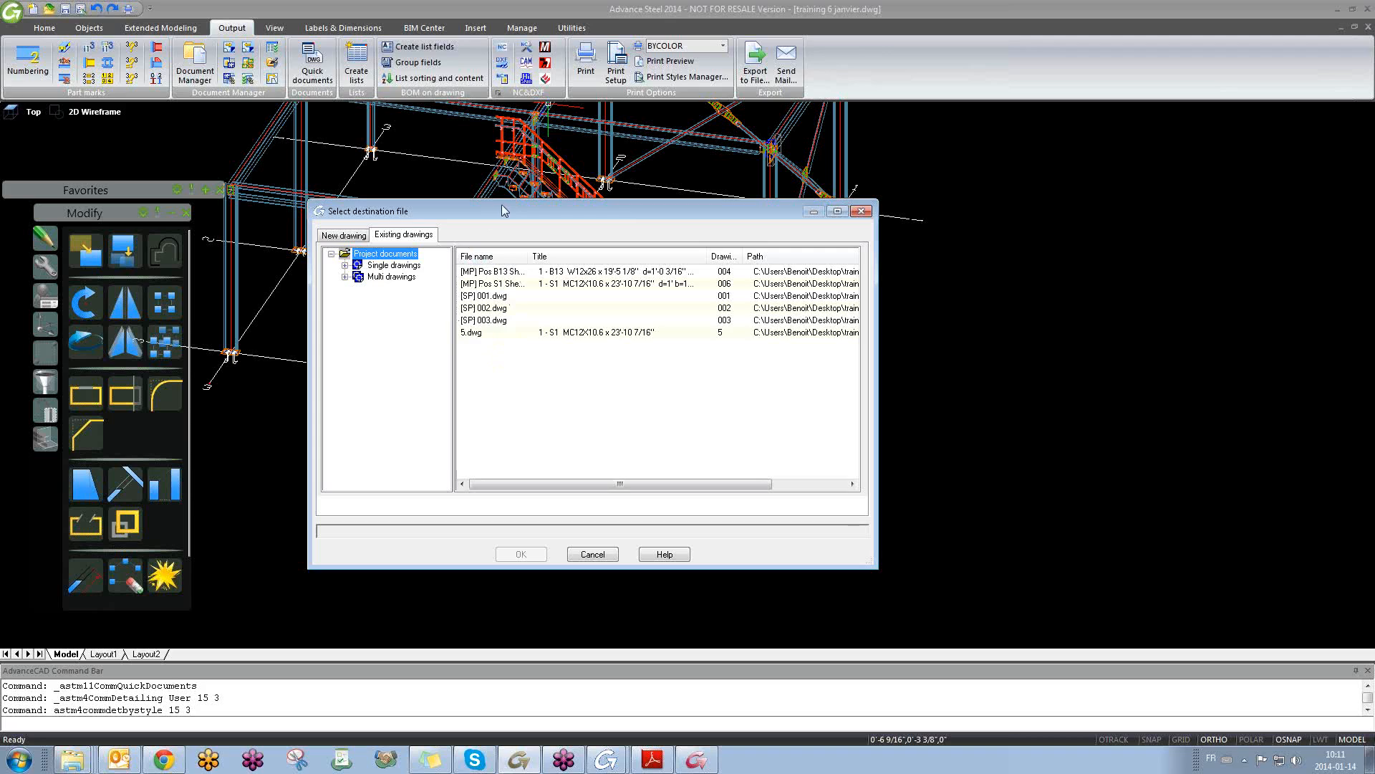
drag(503, 210, 505, 273)
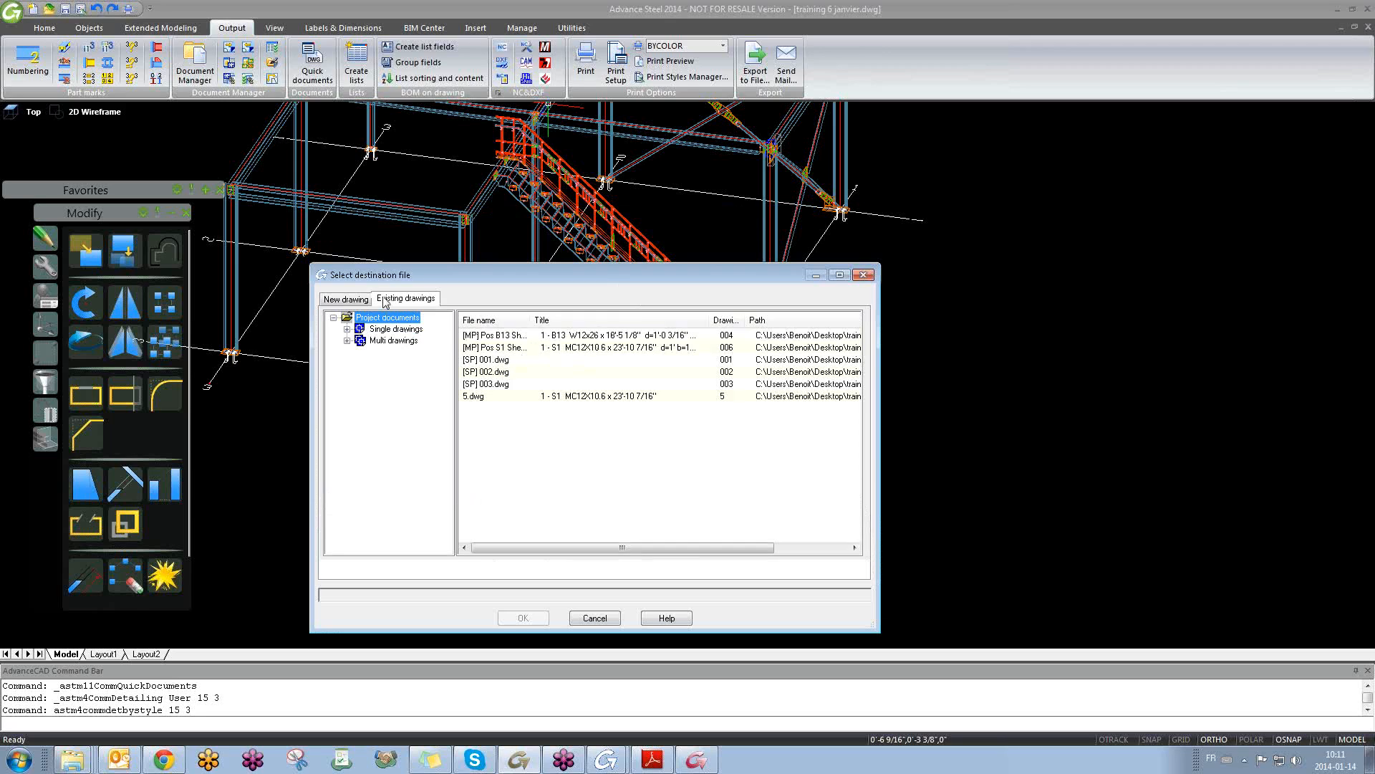
click(349, 300)
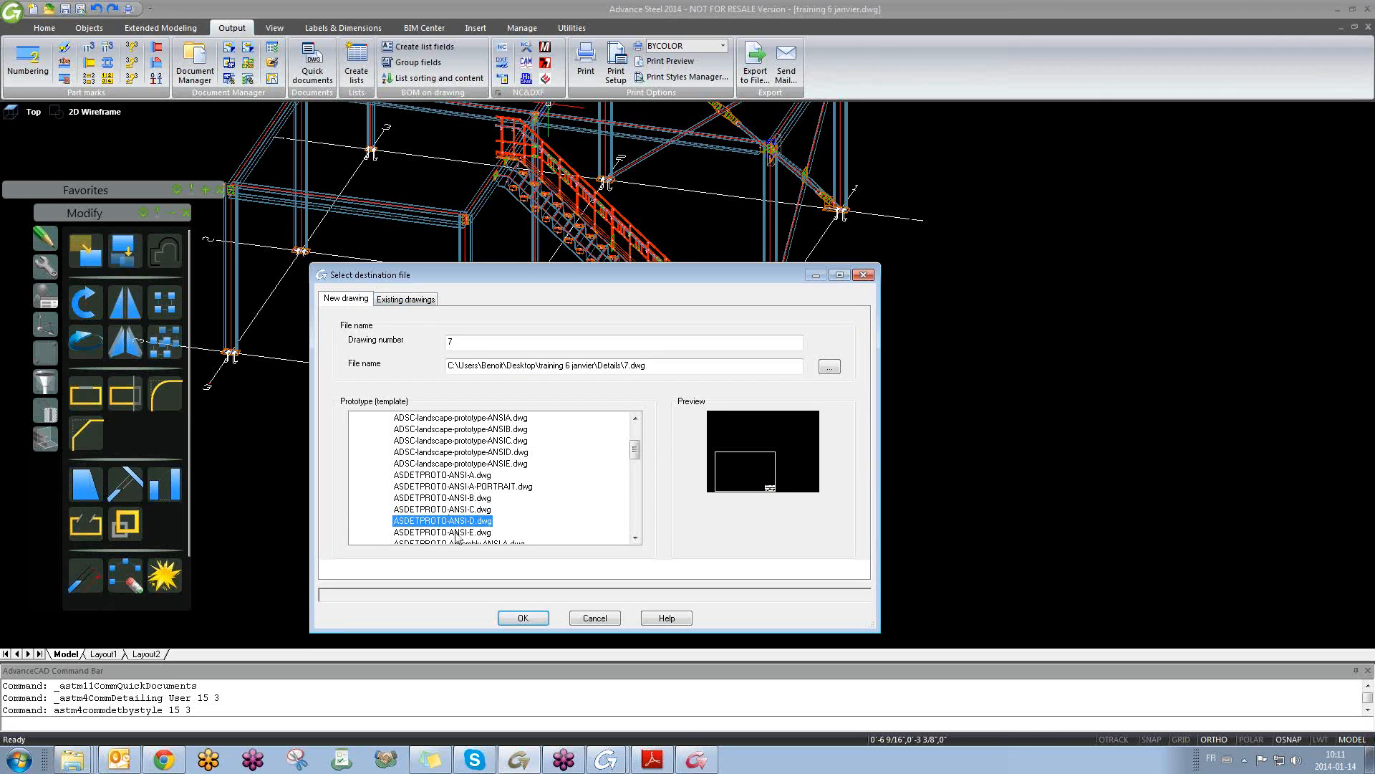
click(395, 301)
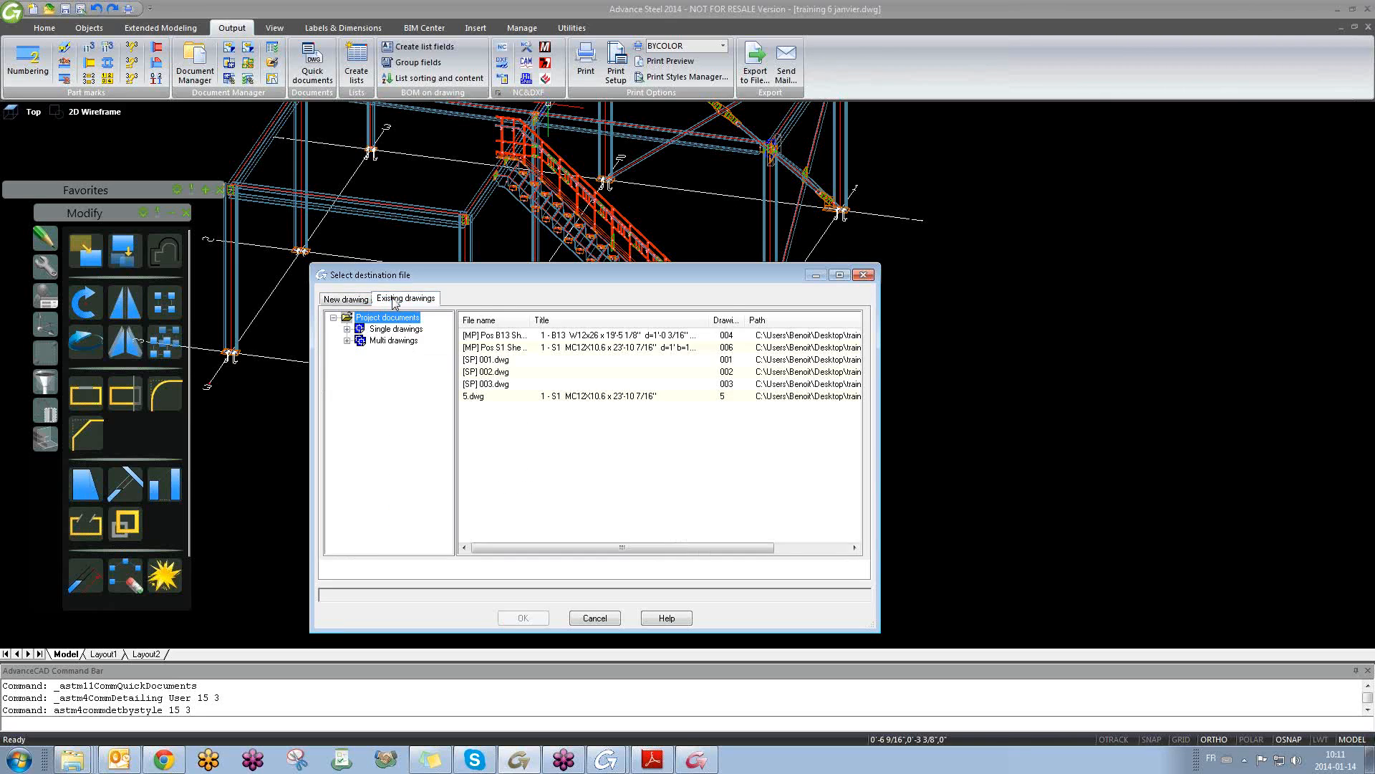
click(494, 363)
click(495, 373)
click(495, 384)
click(478, 397)
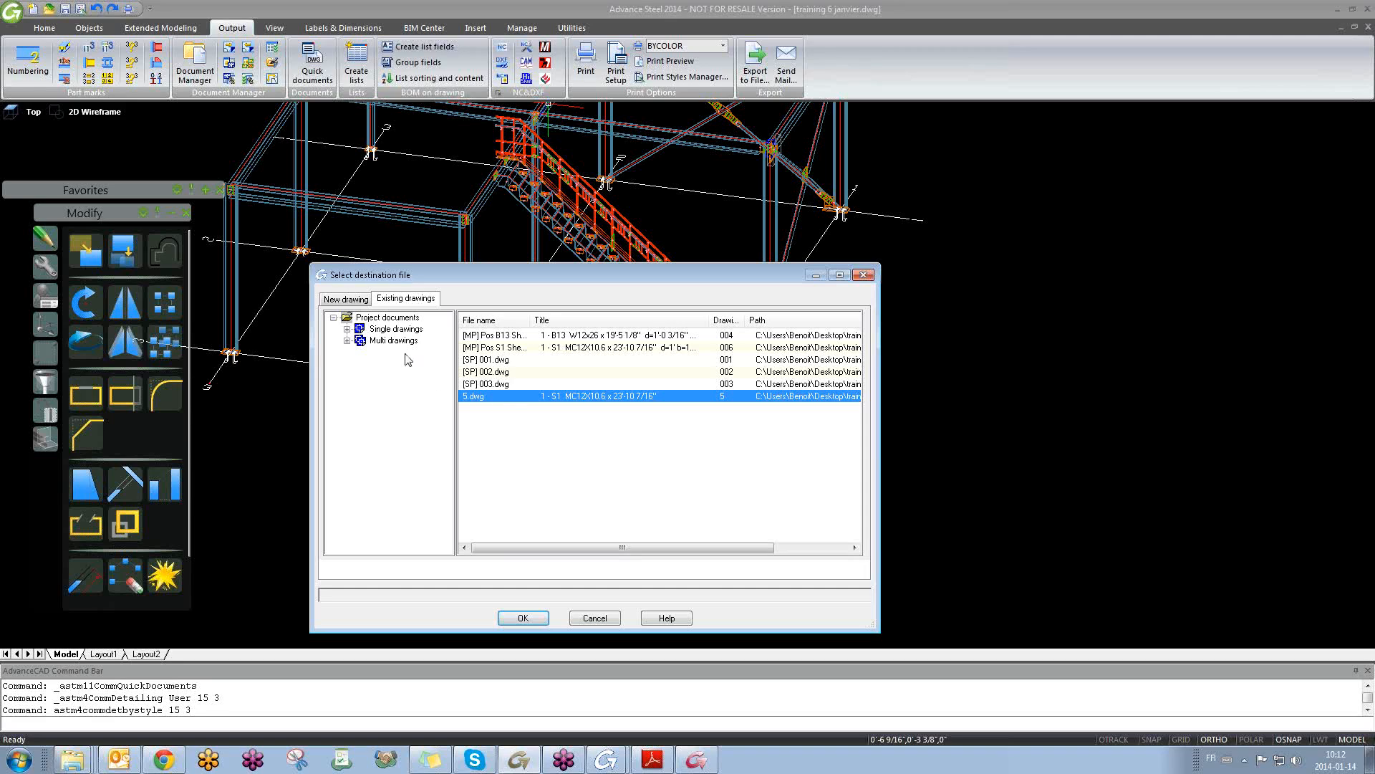
- Return to the new drawing setup and create the detail as 7.dwg from the ASDETPROTO-ANSI-D.dwg prototype
click(350, 301)
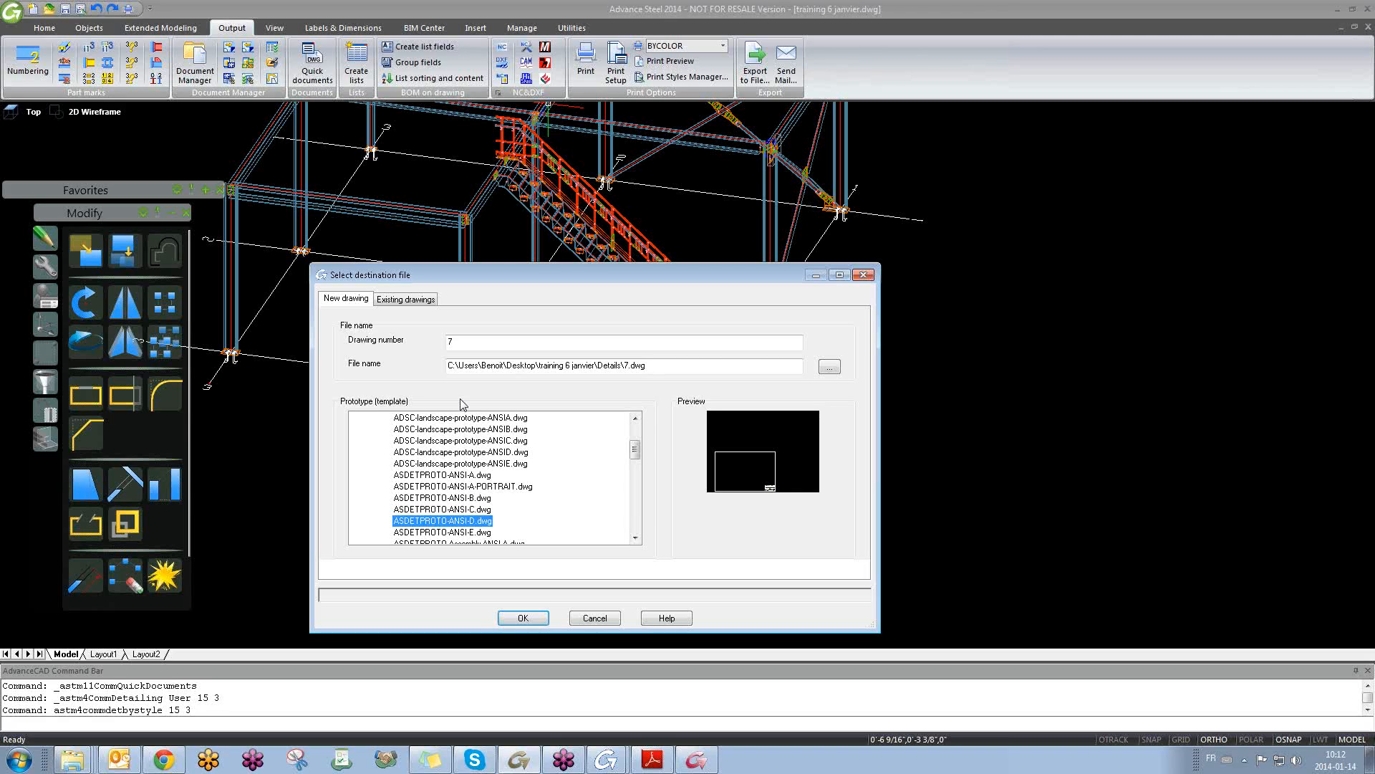
click(398, 301)
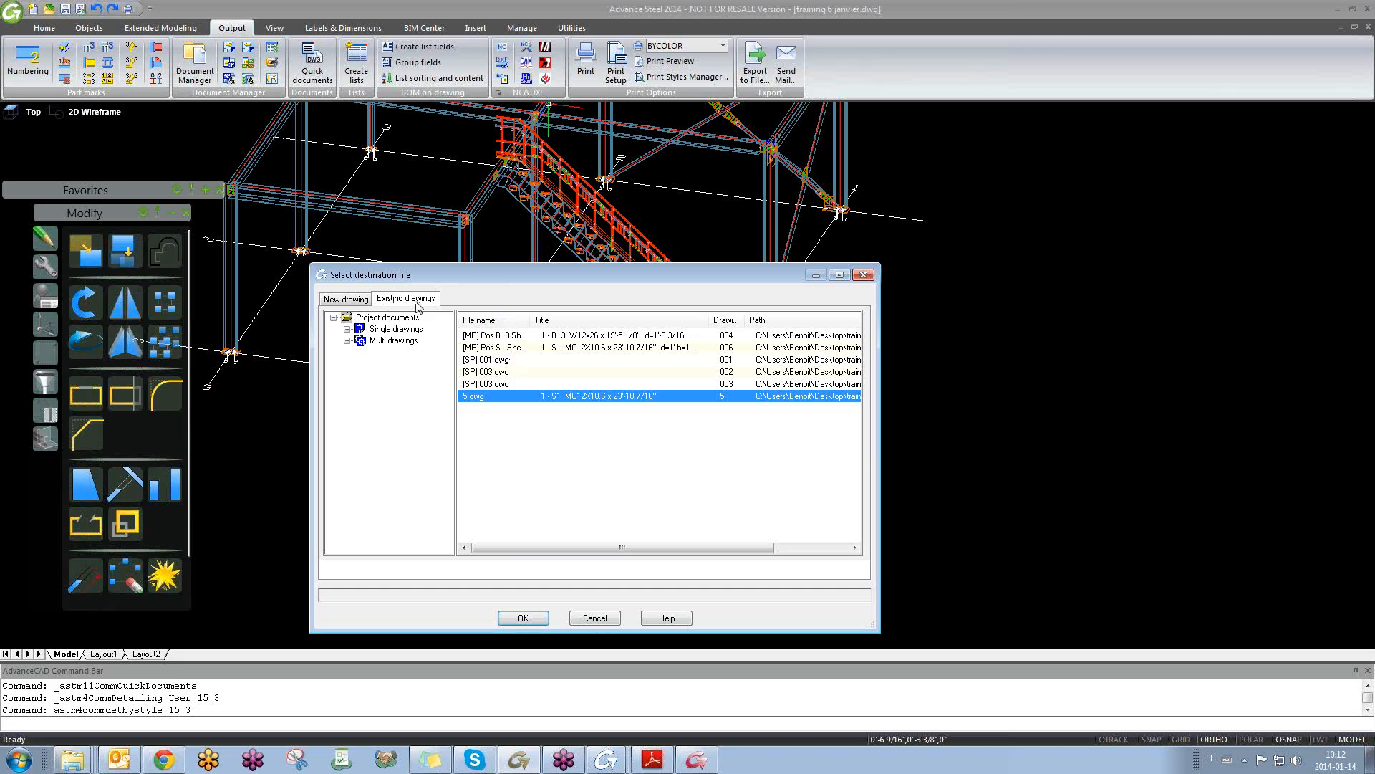
click(354, 303)
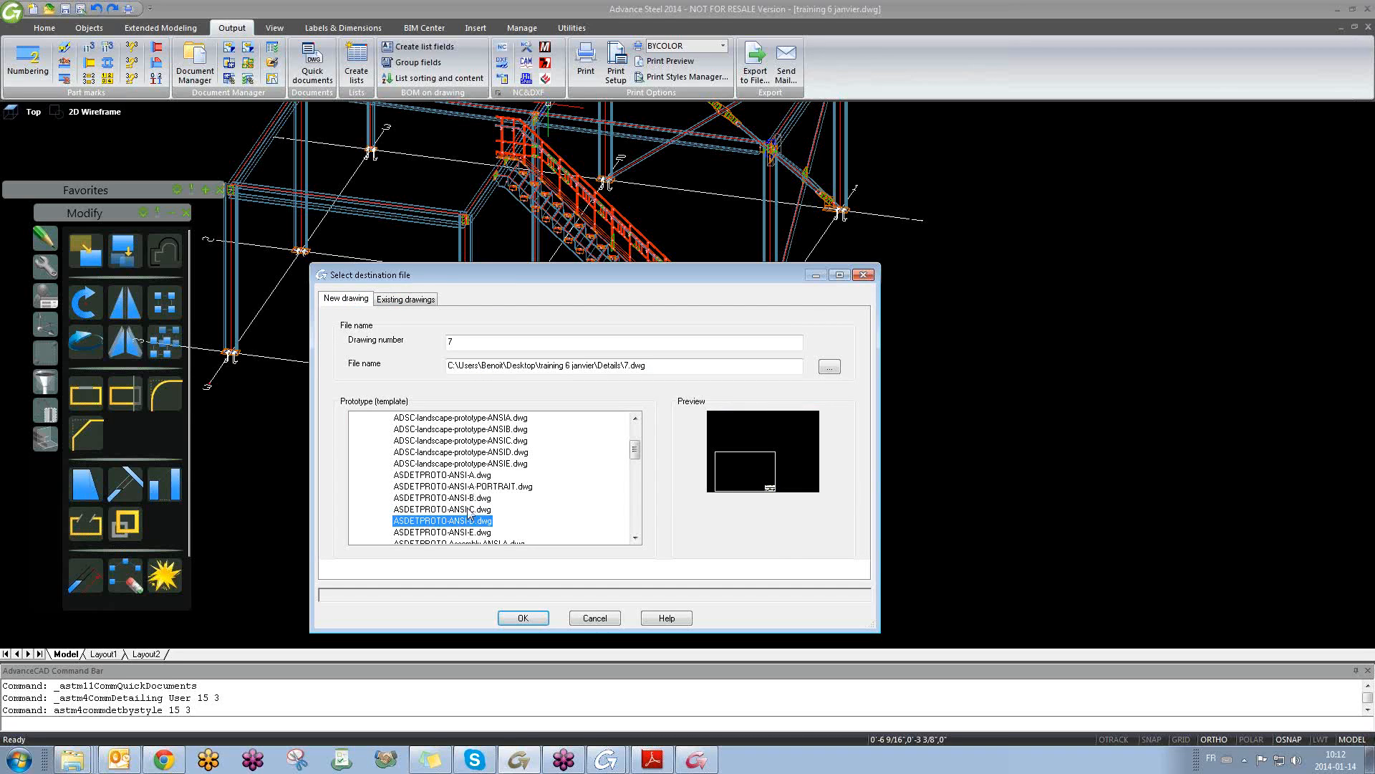
click(519, 615)
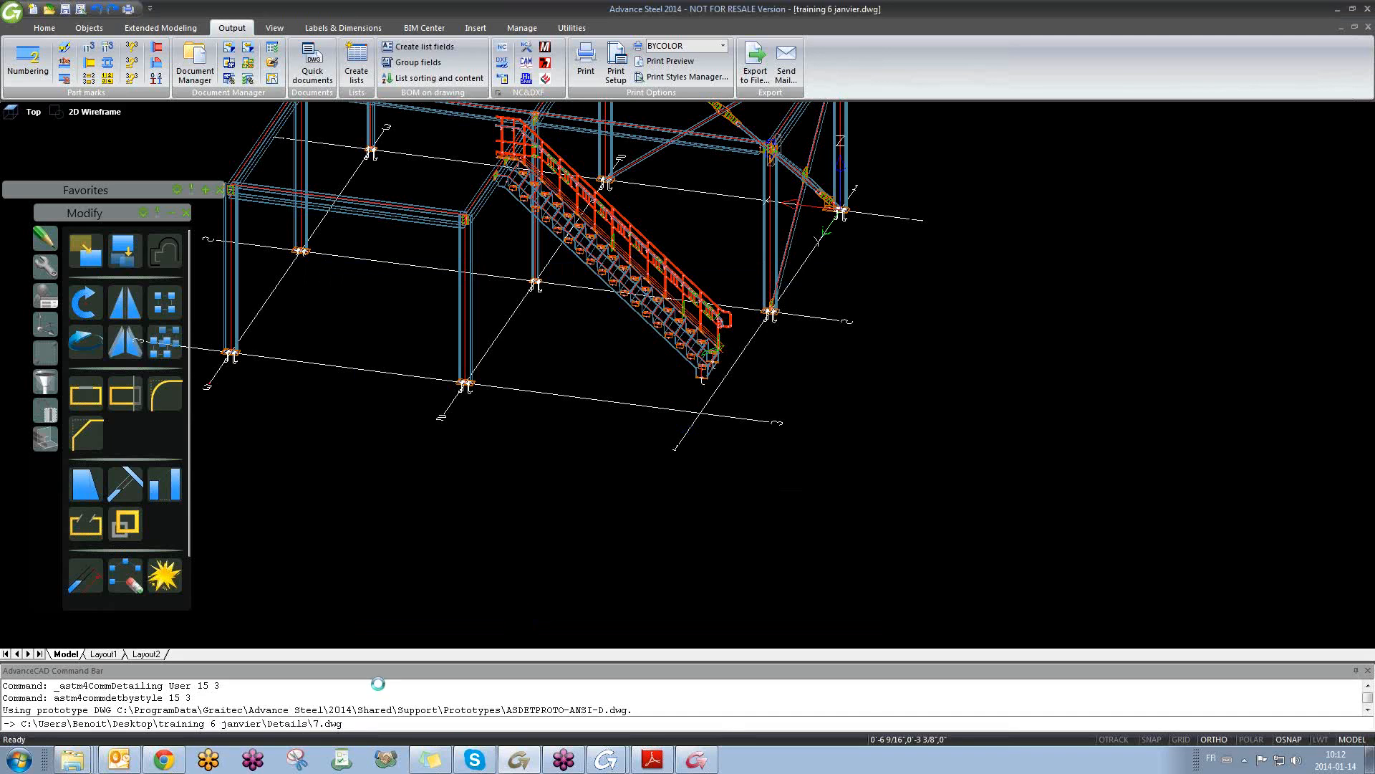
- Examine the stair railing up close and check which commands are available for its handrail and a post
drag(313, 712, 360, 715)
click(433, 596)
click(465, 566)
scroll(627, 231, up, 5)
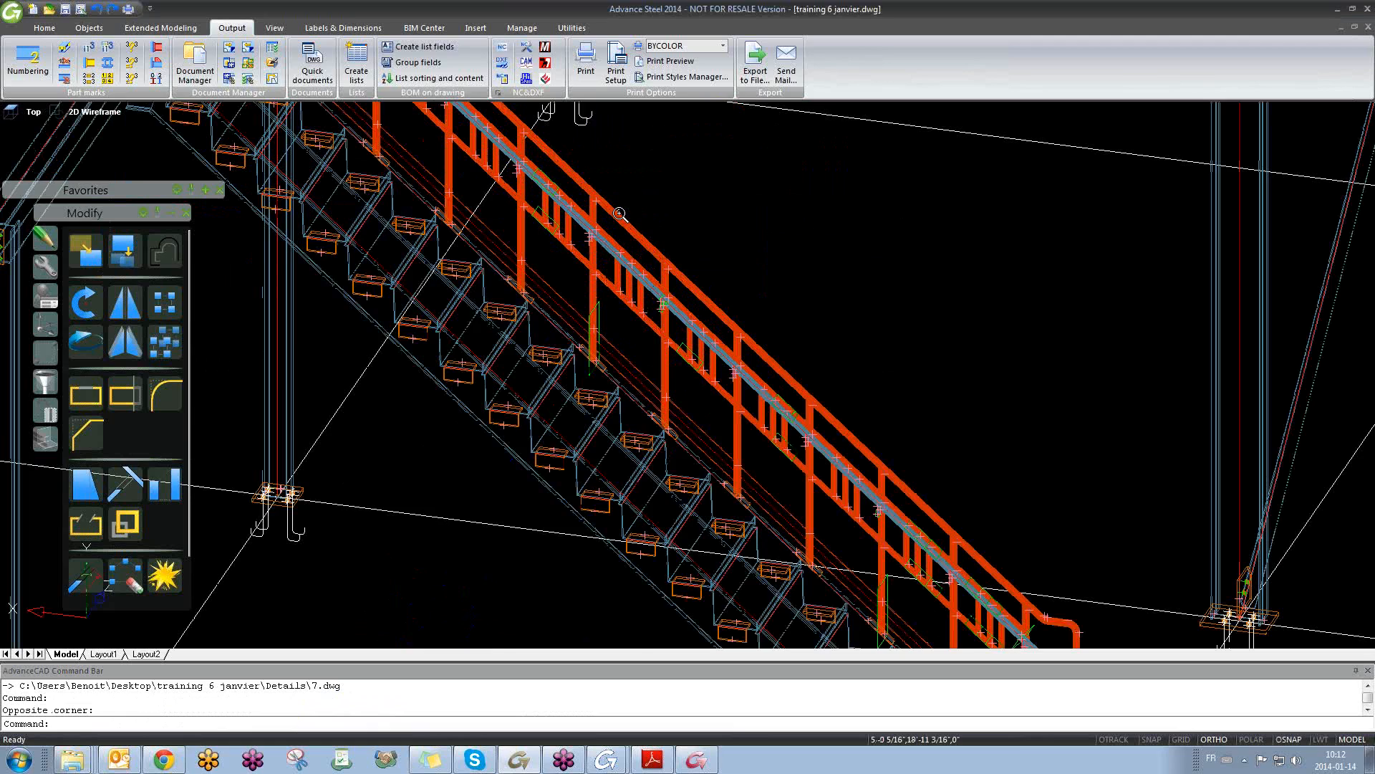
right_click(618, 225)
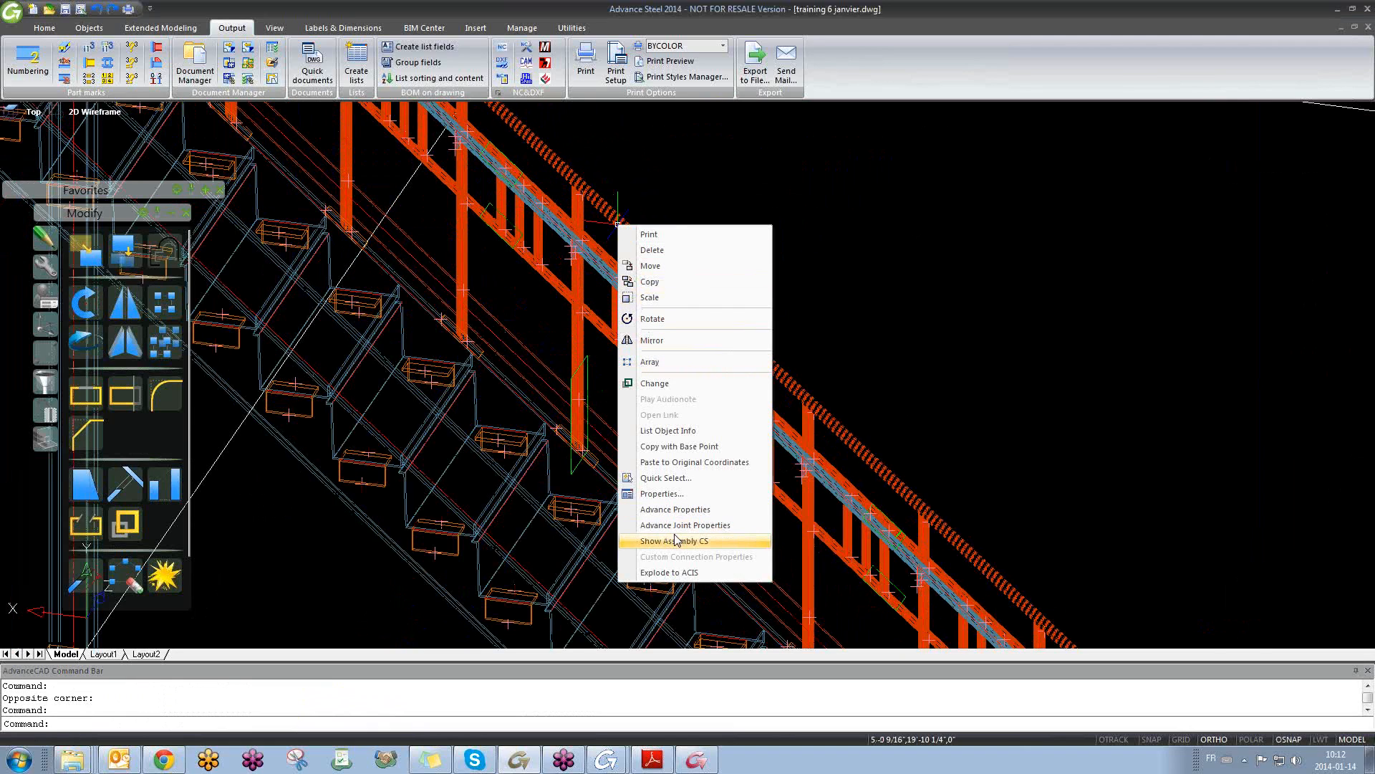
click(861, 285)
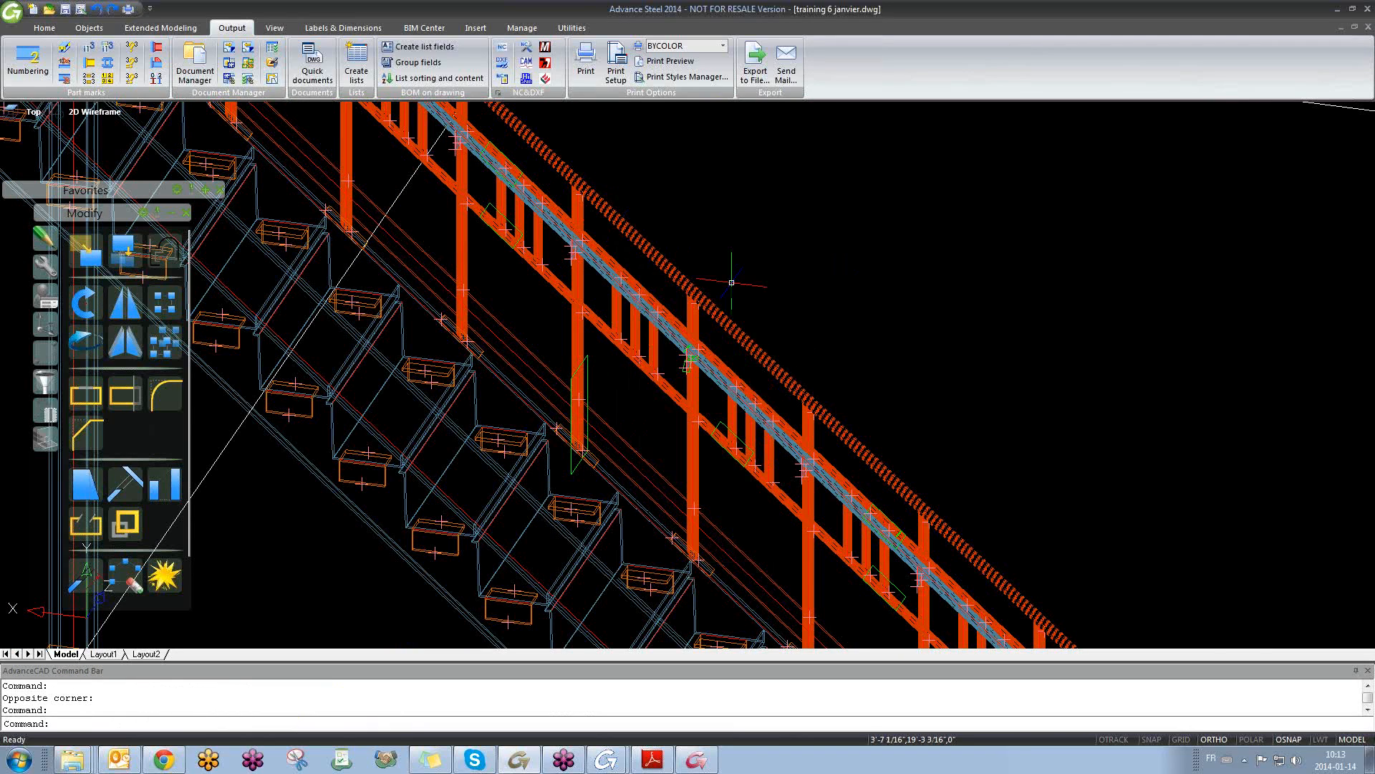
key(Escape)
click(459, 252)
right_click(458, 252)
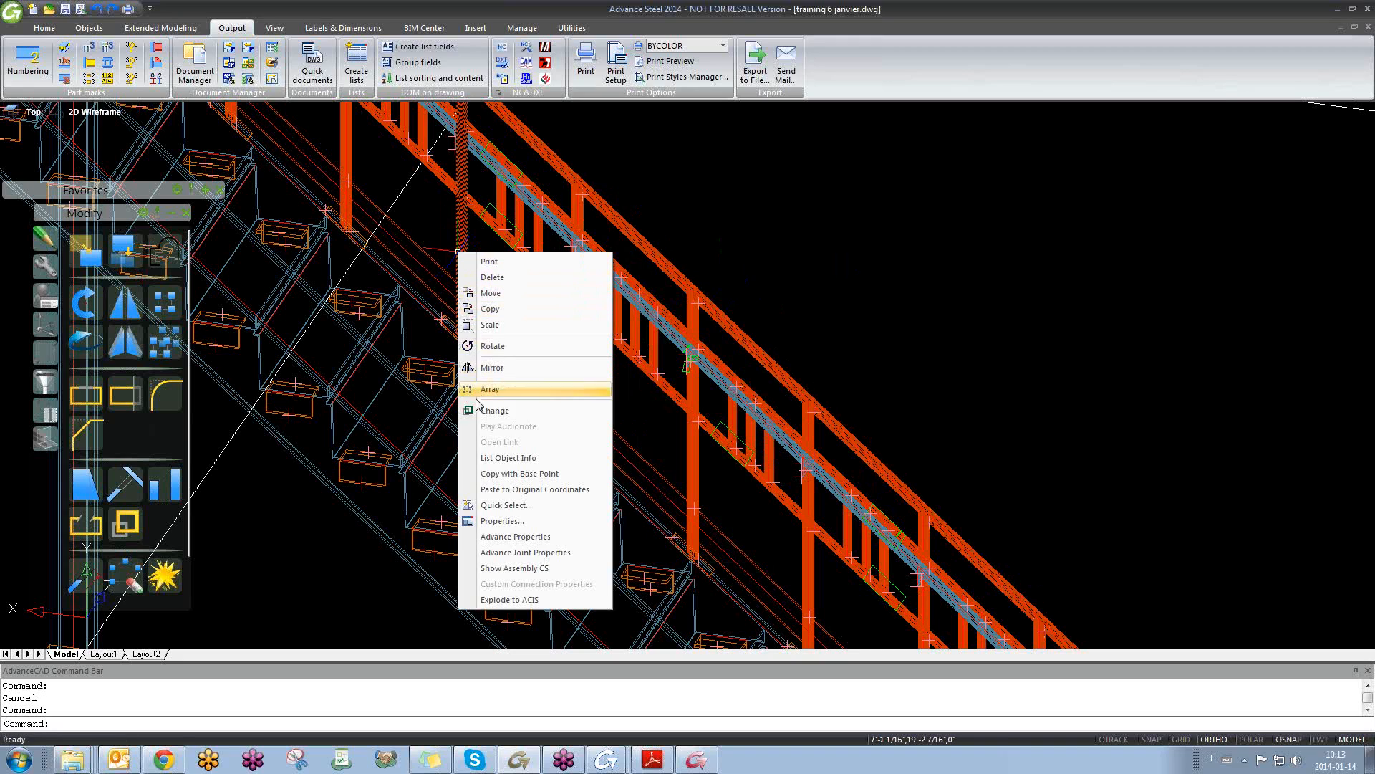
key(Escape)
key(Escape)
- Review the deleted detail drawings in the Document Manager, widening the document tree to show full names
click(188, 70)
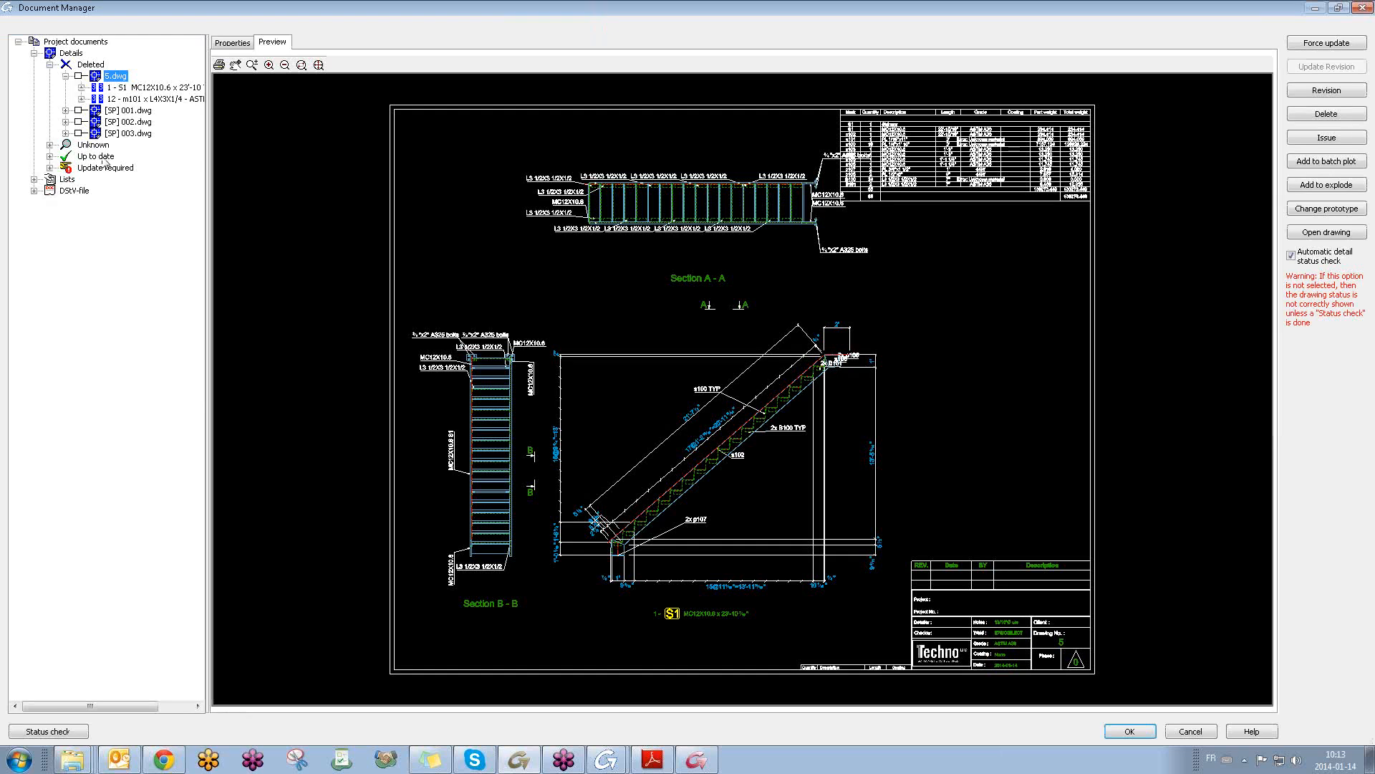
drag(207, 91, 339, 91)
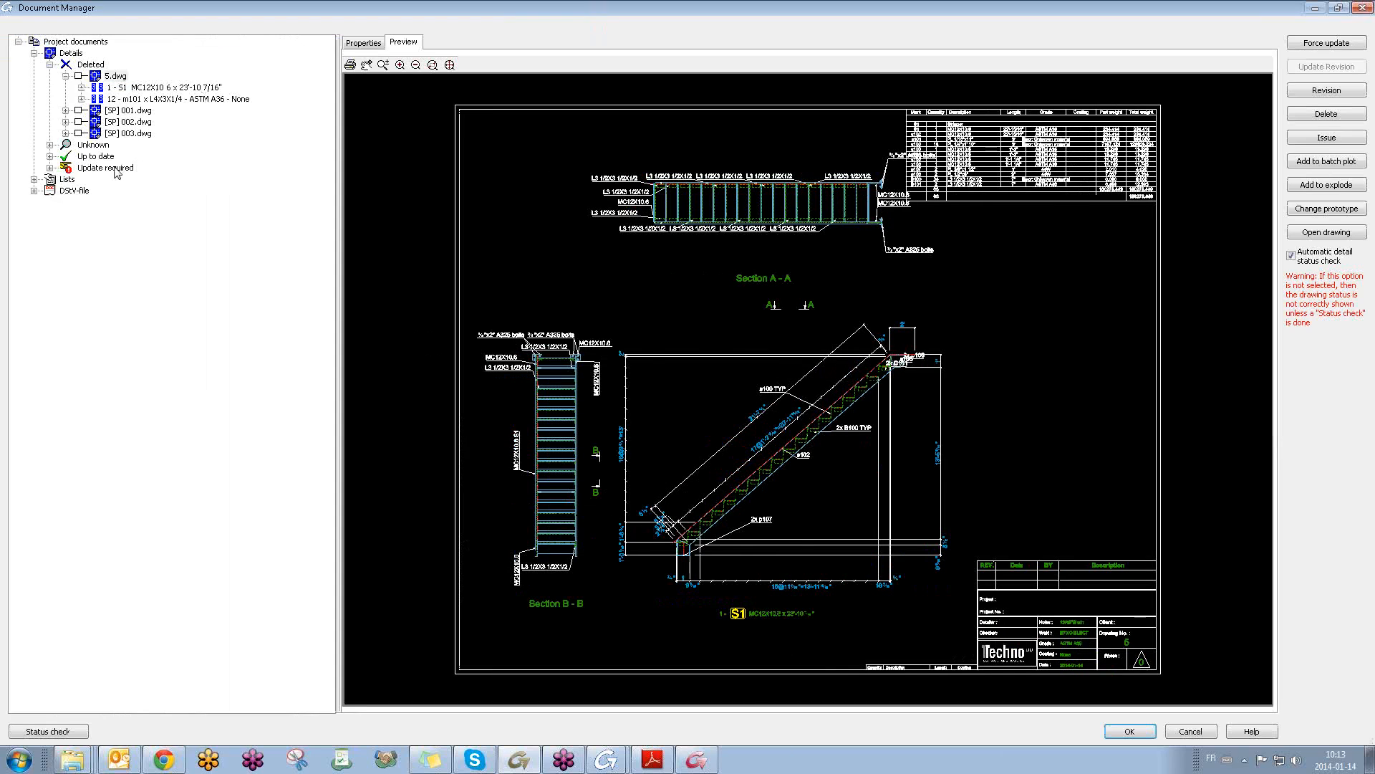
click(50, 64)
click(50, 64)
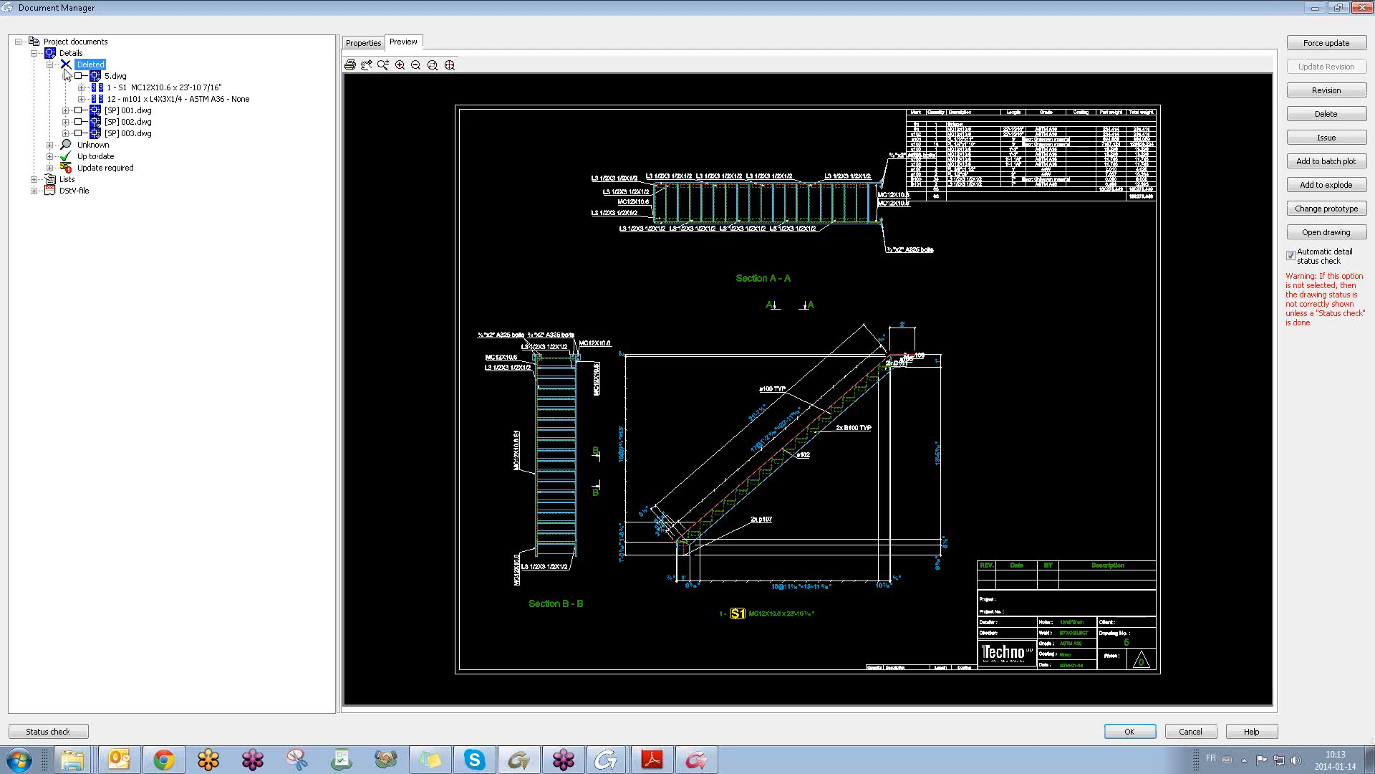
click(65, 76)
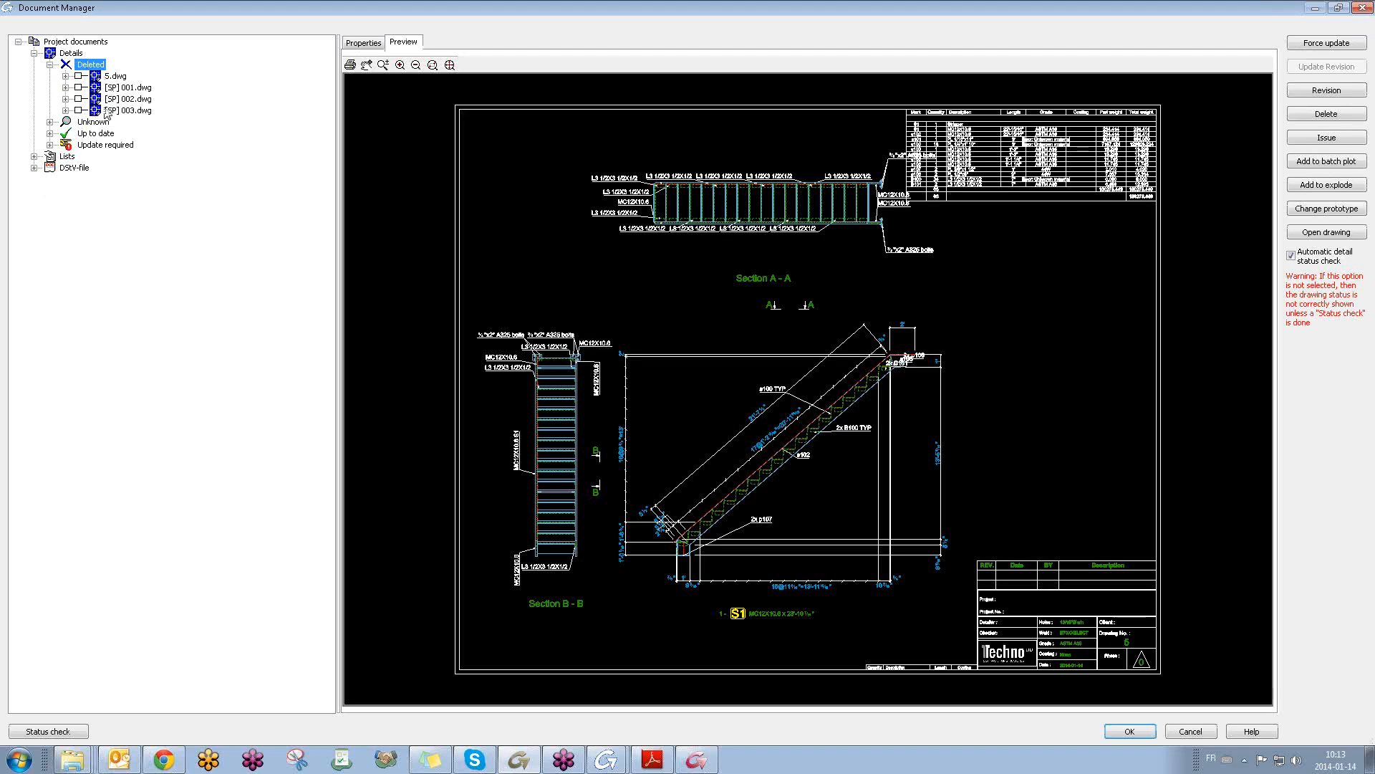
click(50, 65)
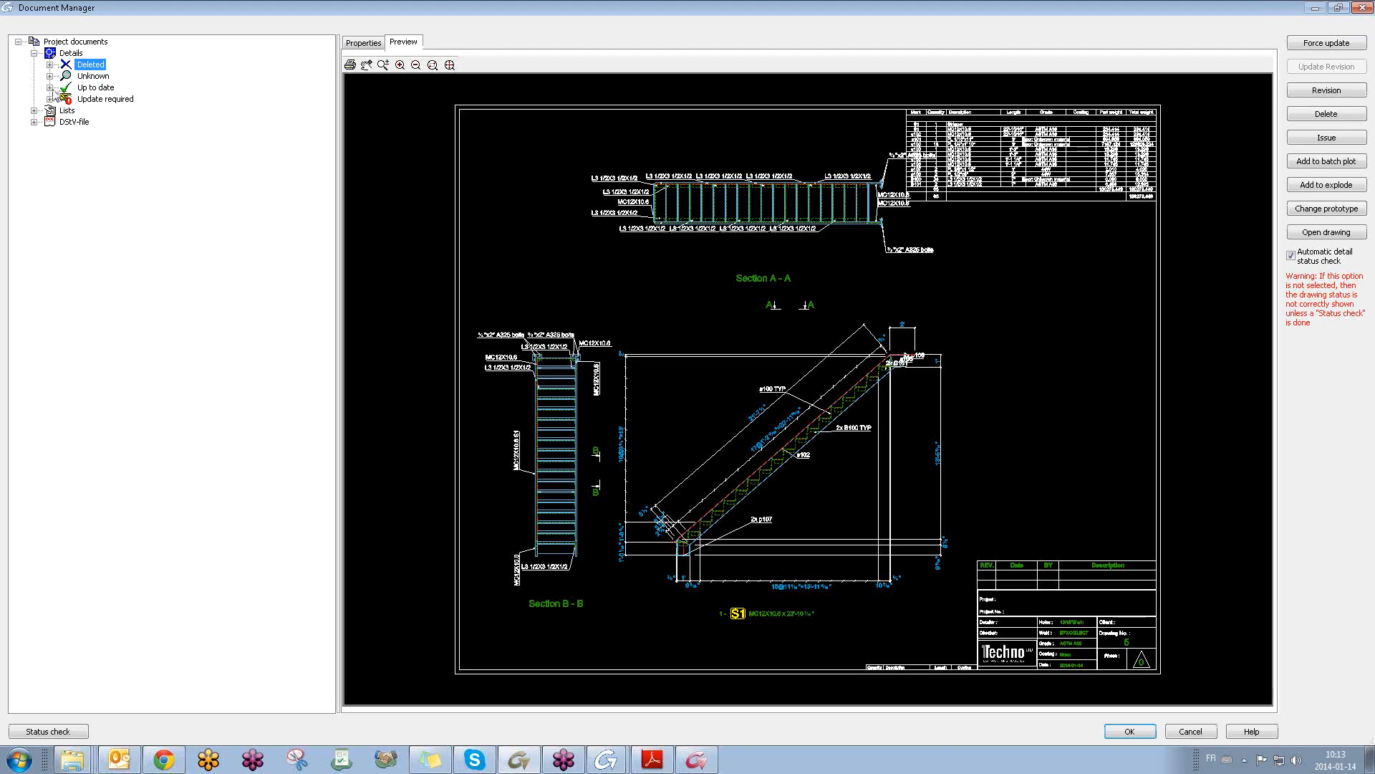
- Preview 7.dwg among the up-to-date details and check which drawings require an update
click(51, 88)
click(109, 99)
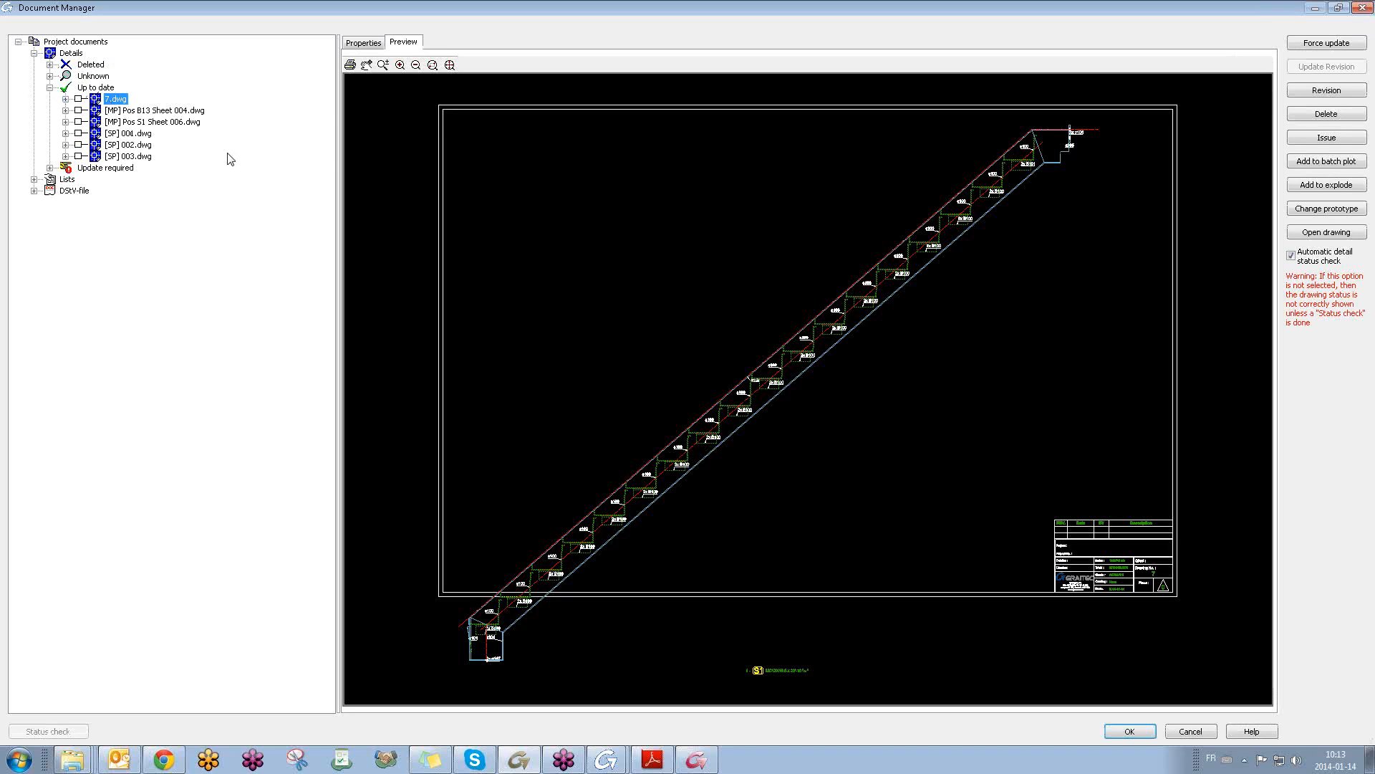
click(50, 167)
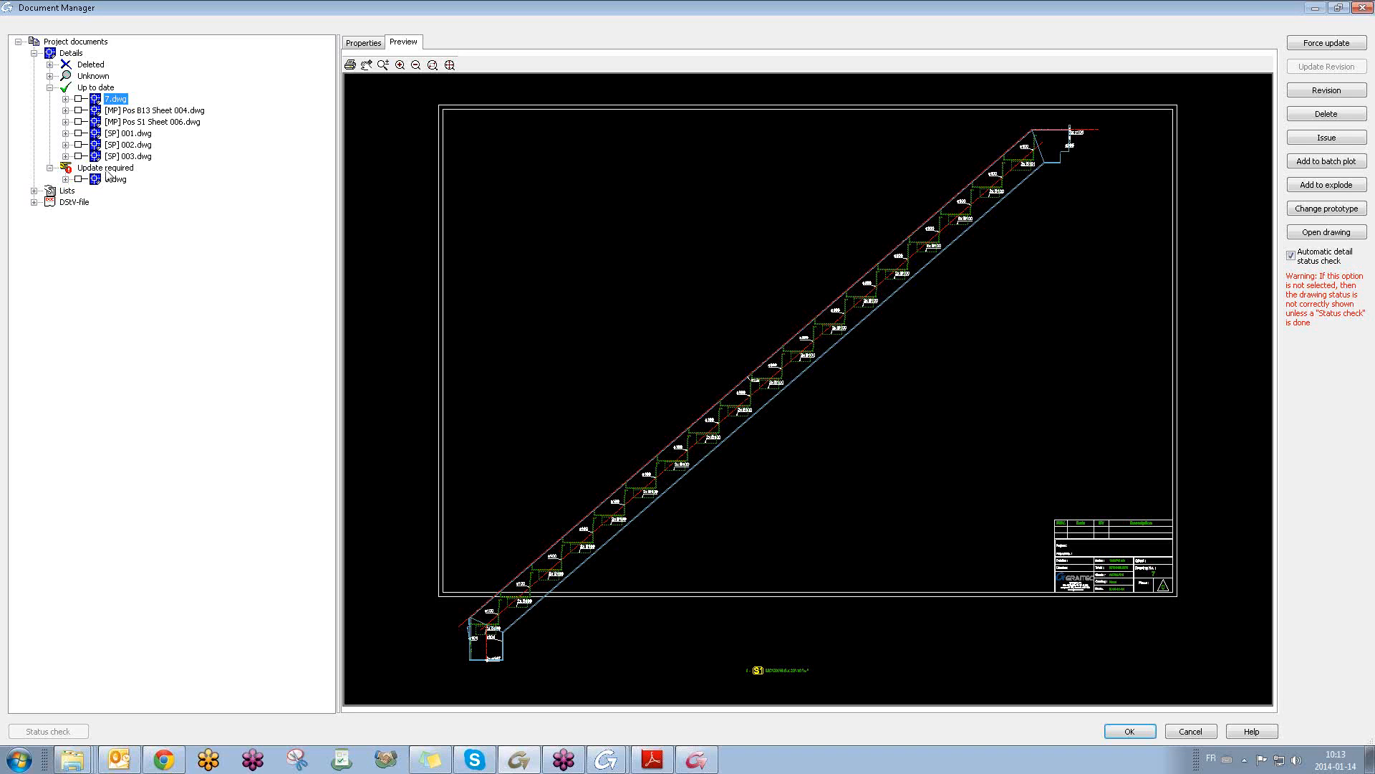
key(Escape)
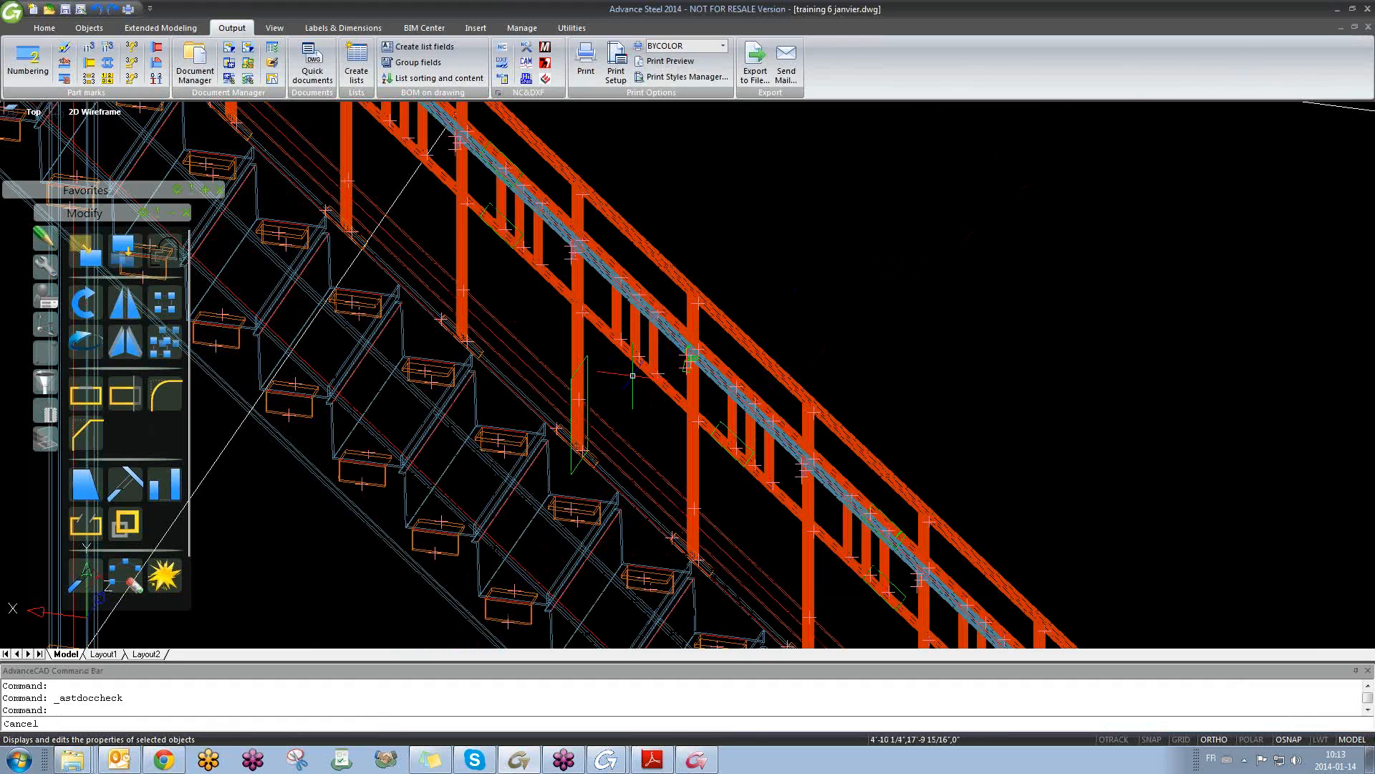
- Mark the stair railing in the model with the main structure representation mode to identify its main part
scroll(645, 424, down, 5)
click(45, 351)
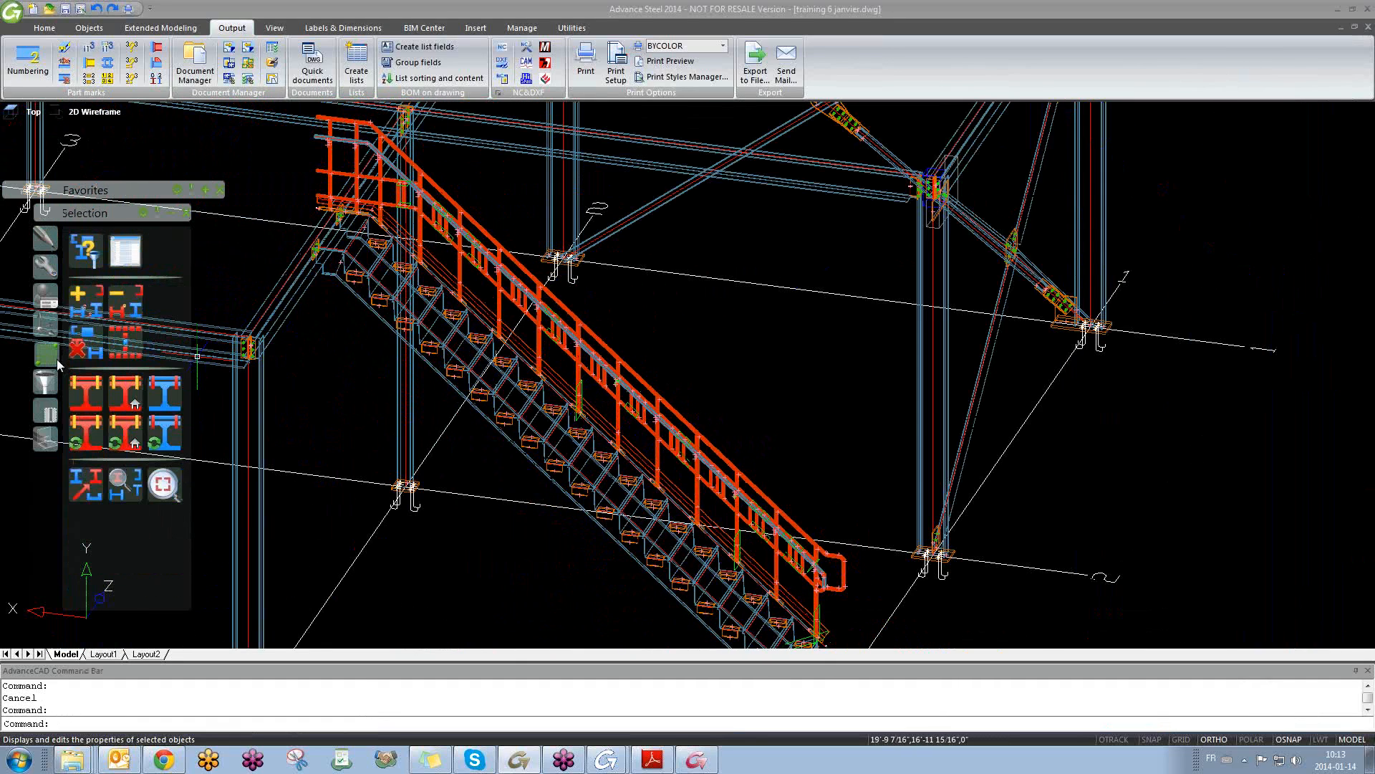
click(133, 405)
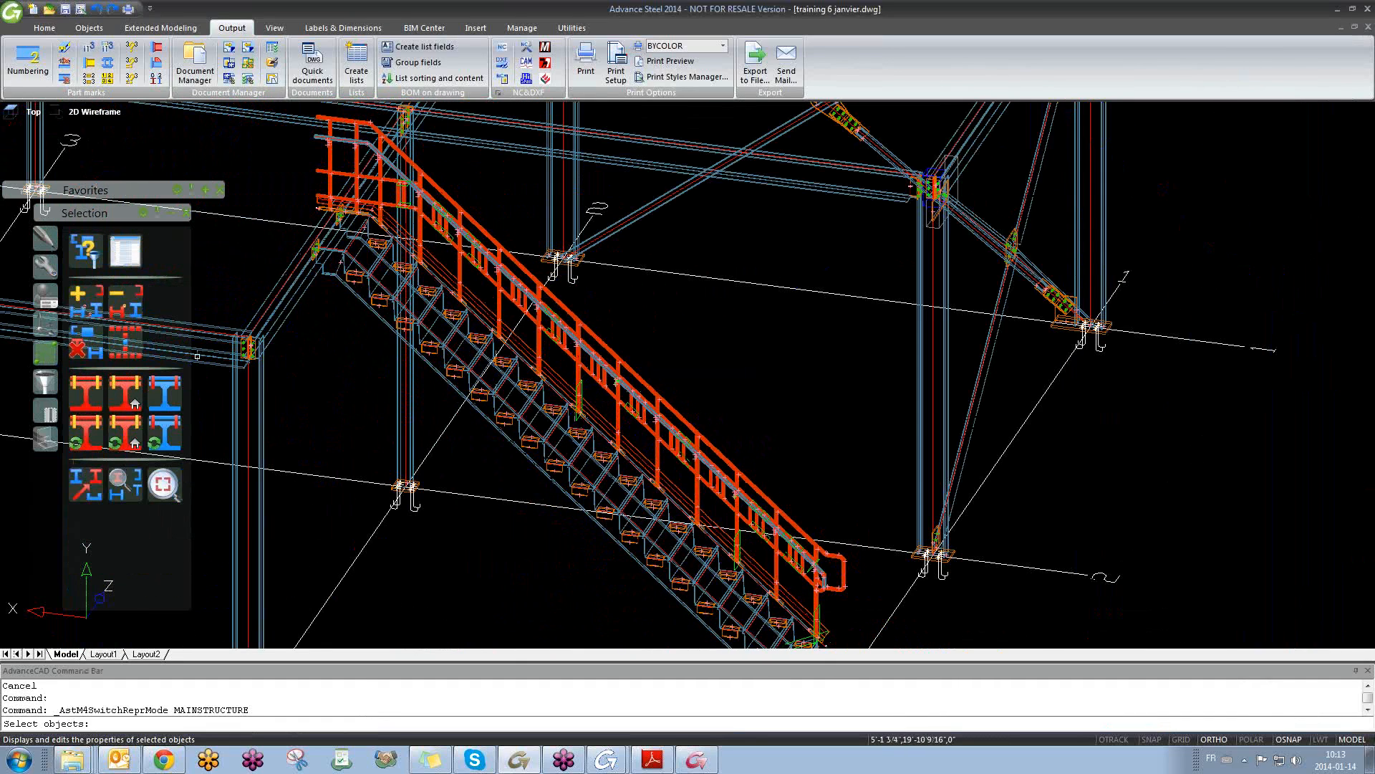
click(595, 333)
key(Return)
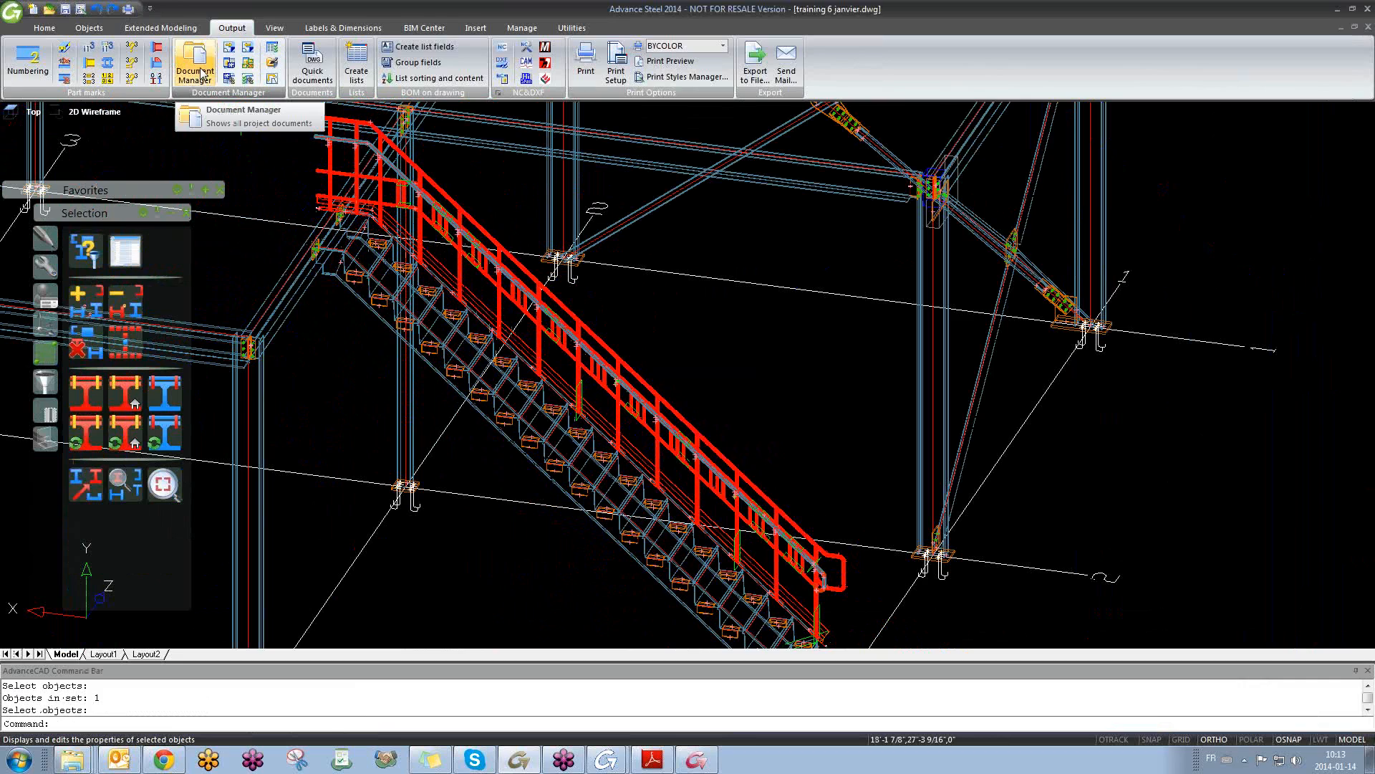
- Detail the railing's main part with the MP Railing - UCS style at 1 1/2"=1'-0" as new drawing 8.dwg on the ANSI-D prototype
click(313, 63)
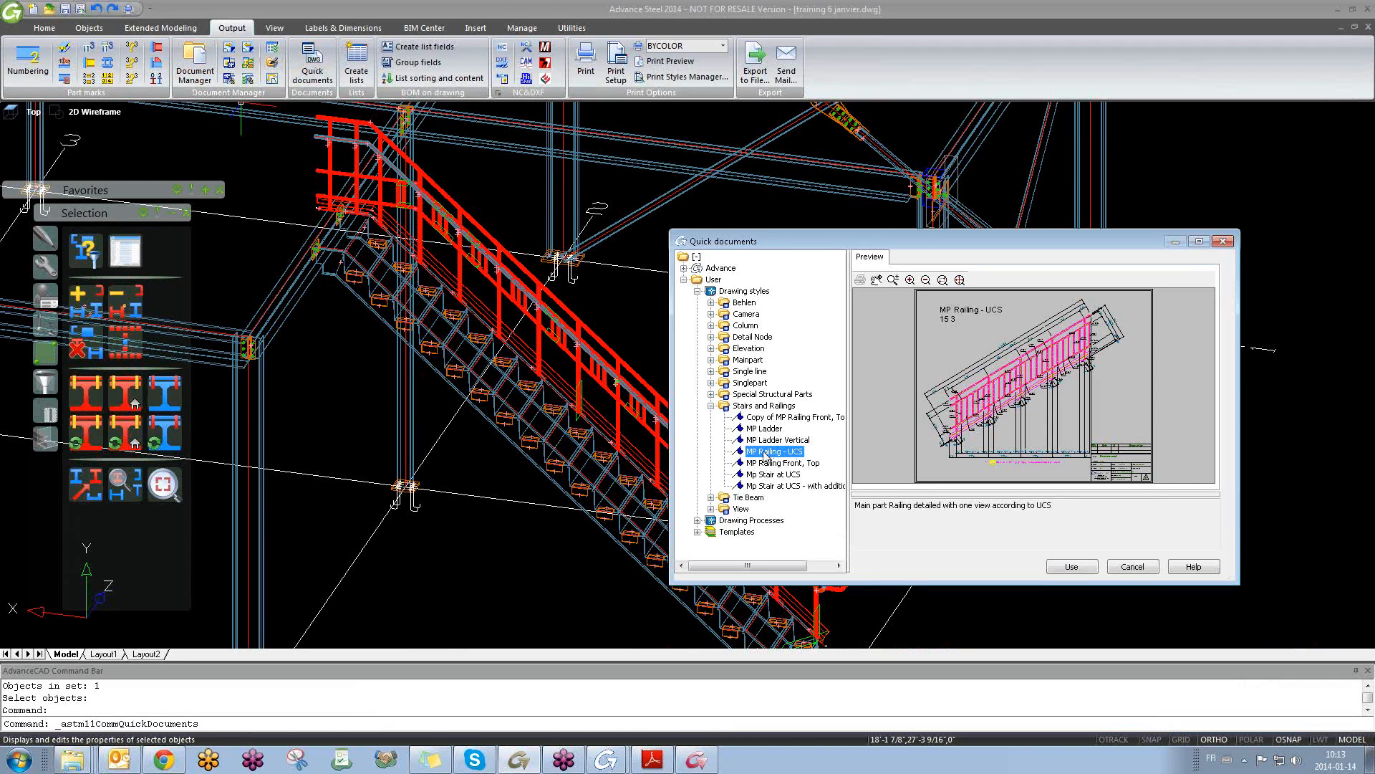
click(1085, 567)
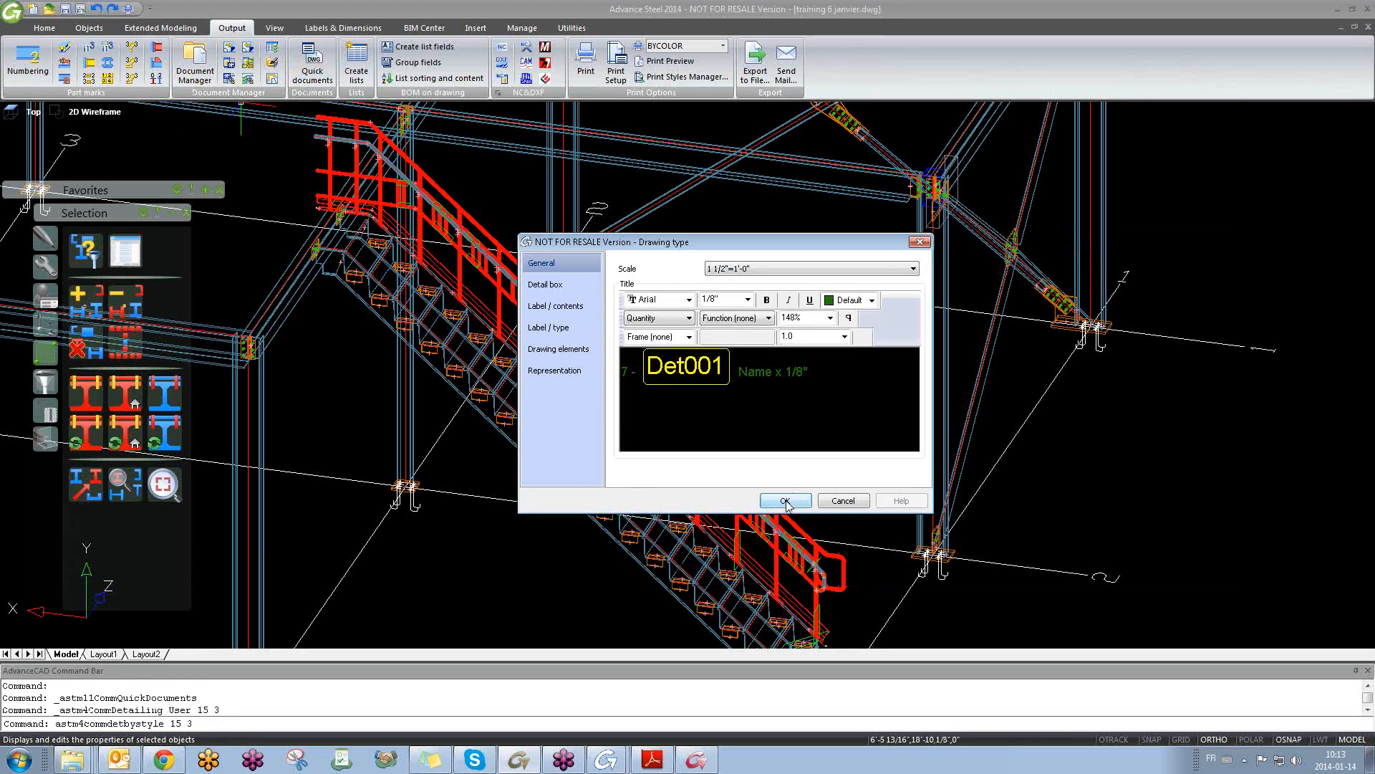
click(786, 500)
click(538, 345)
key(Return)
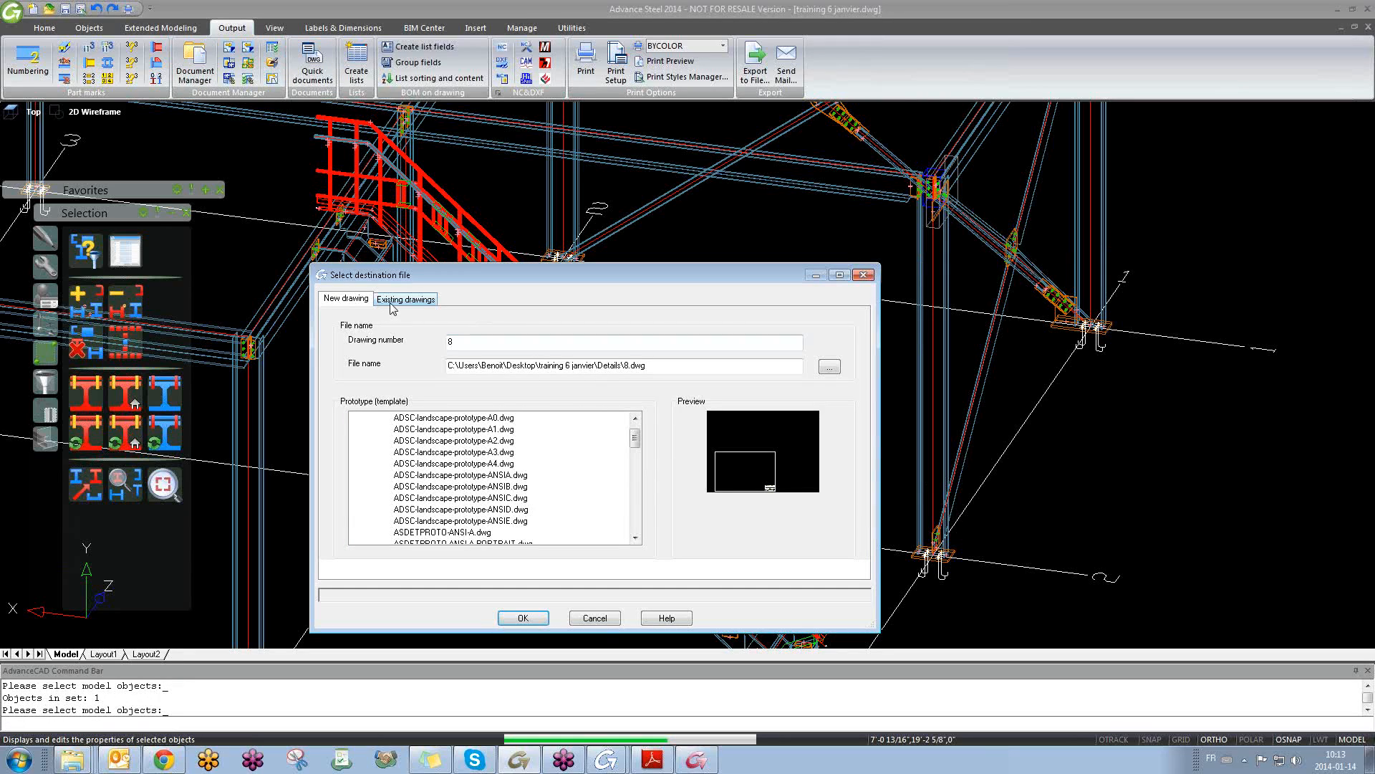
click(522, 618)
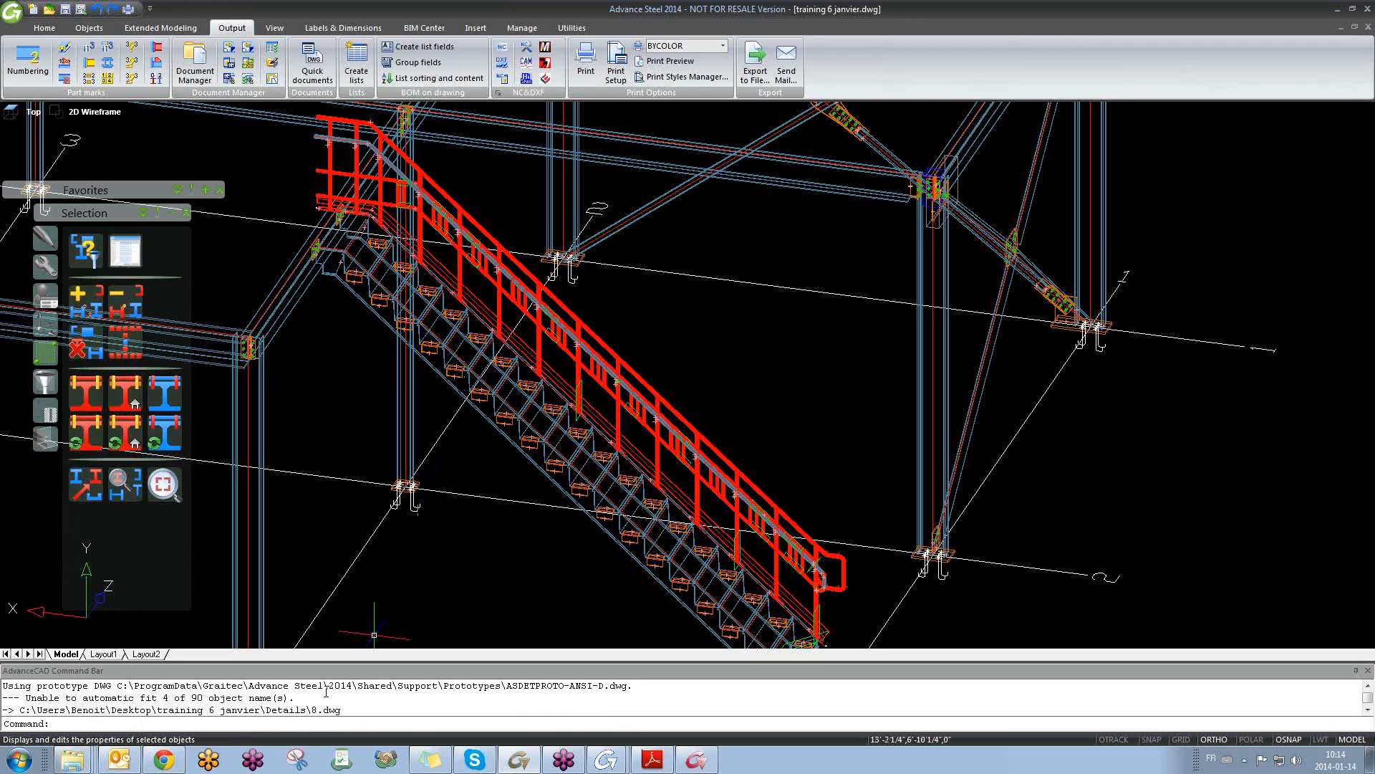
- Open the railing detail 8.dwg from the up-to-date details in the Document Manager
click(197, 64)
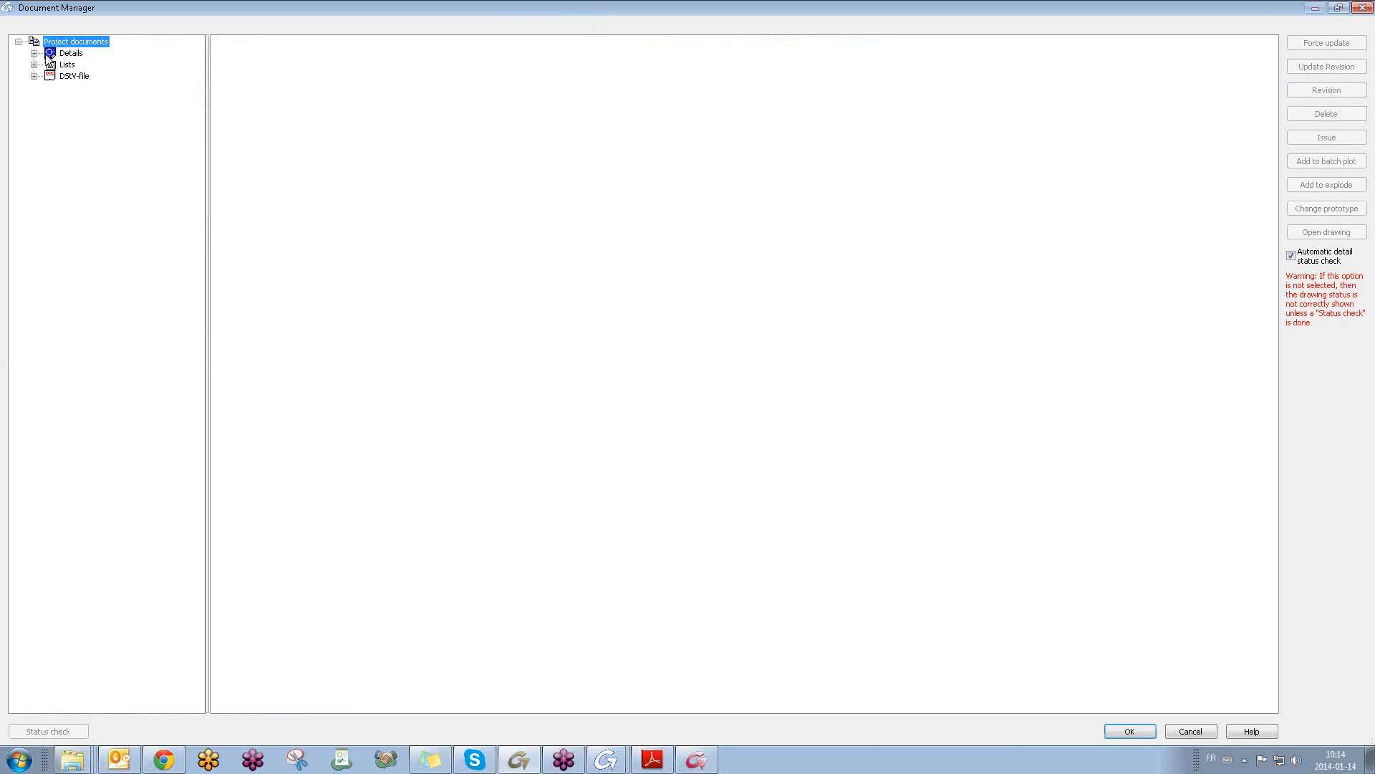
click(34, 53)
click(49, 87)
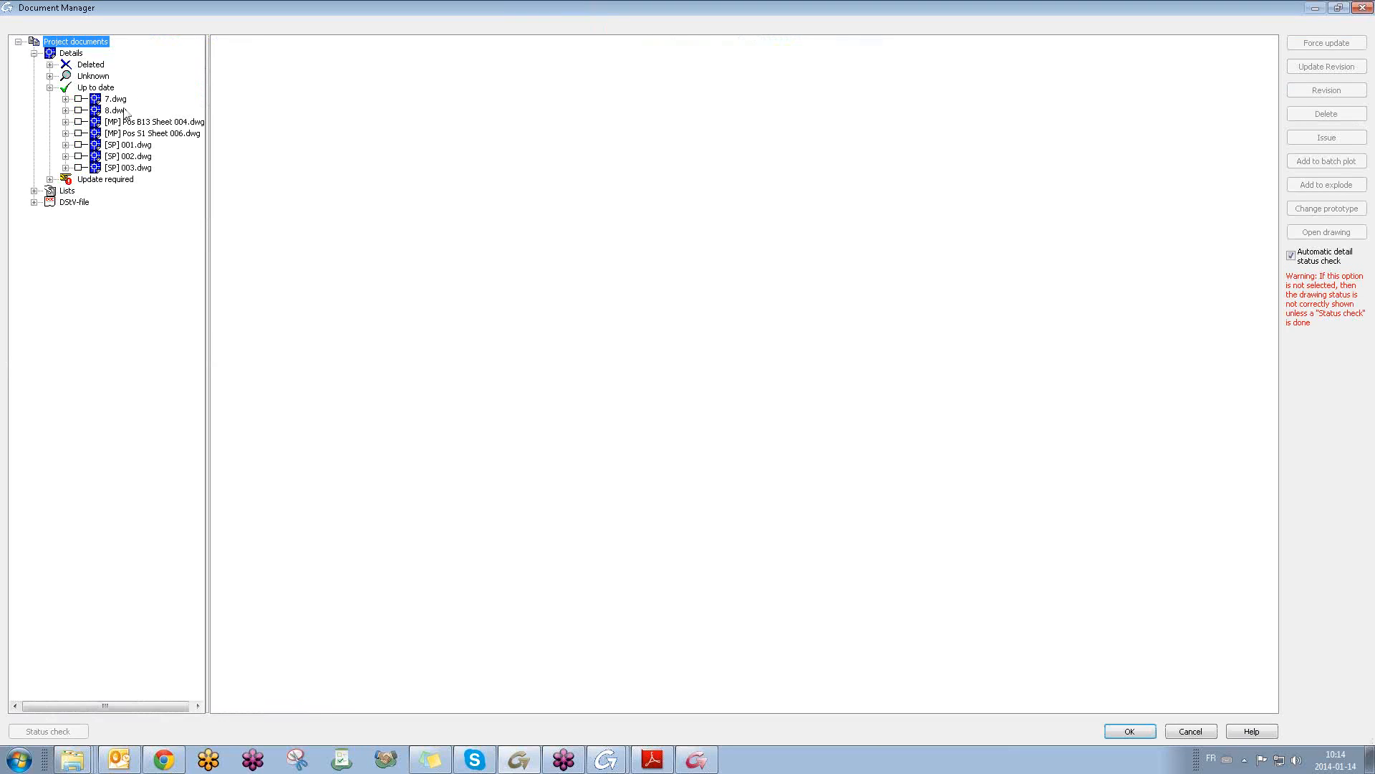
click(115, 99)
click(1309, 234)
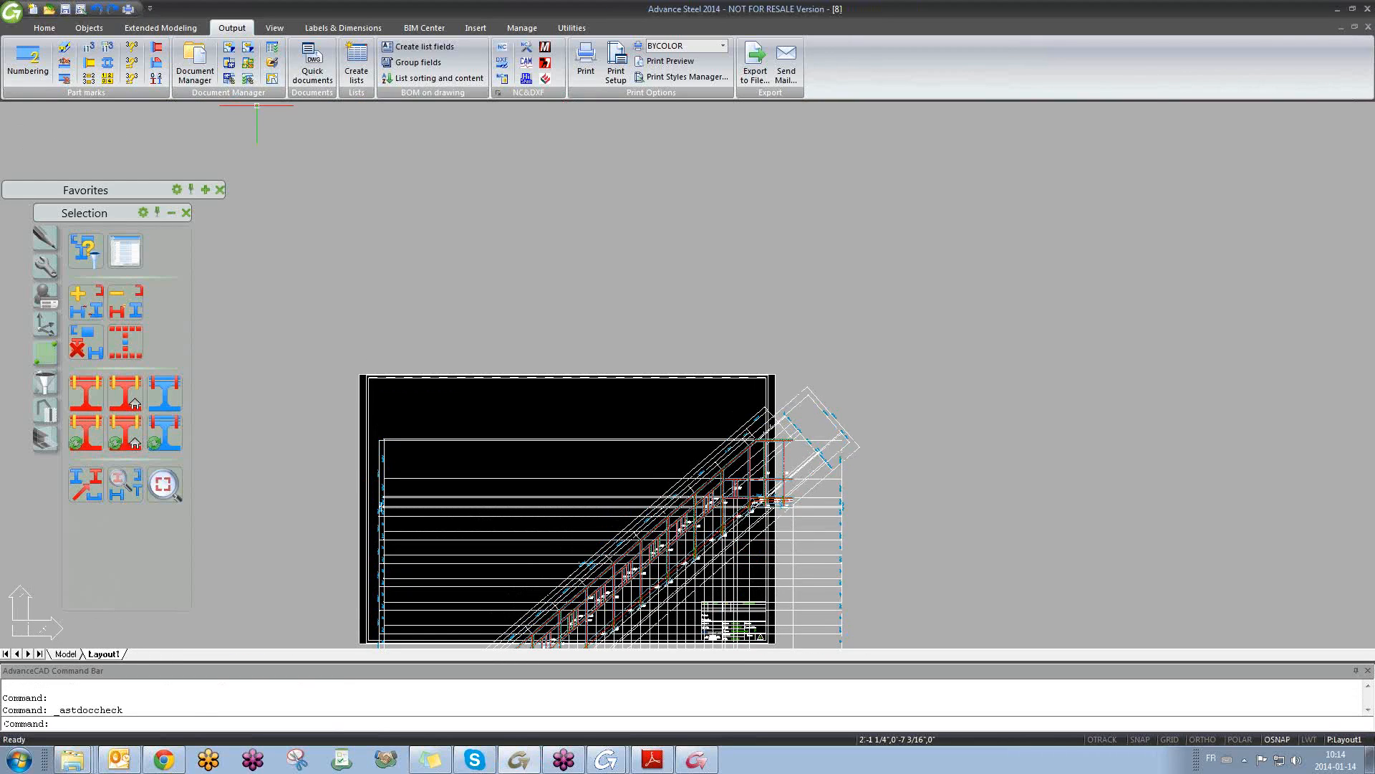
- Set the scale of the railing detail to 3/16"=1"
middle_drag(689, 484, 742, 238)
scroll(638, 389, up, 5)
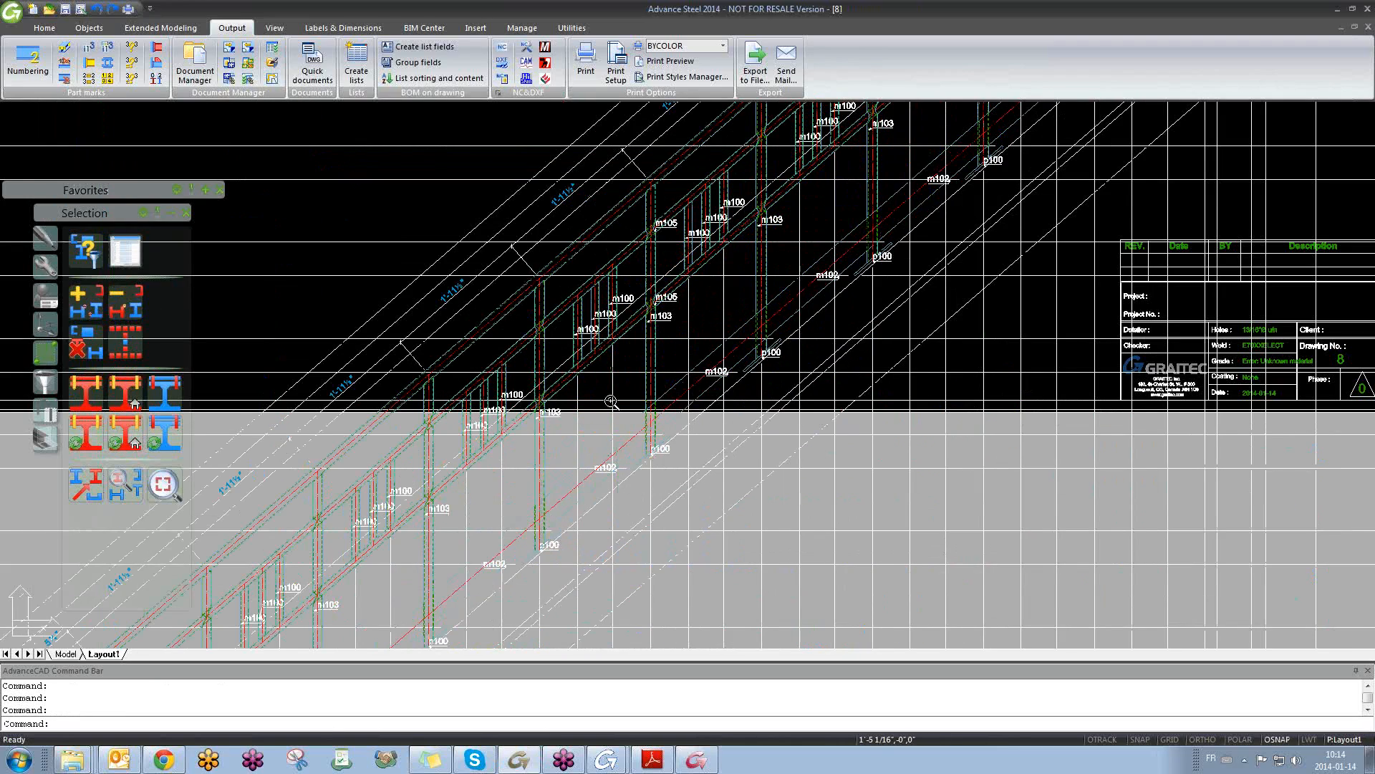
scroll(611, 401, down, 4)
scroll(561, 262, down, 2)
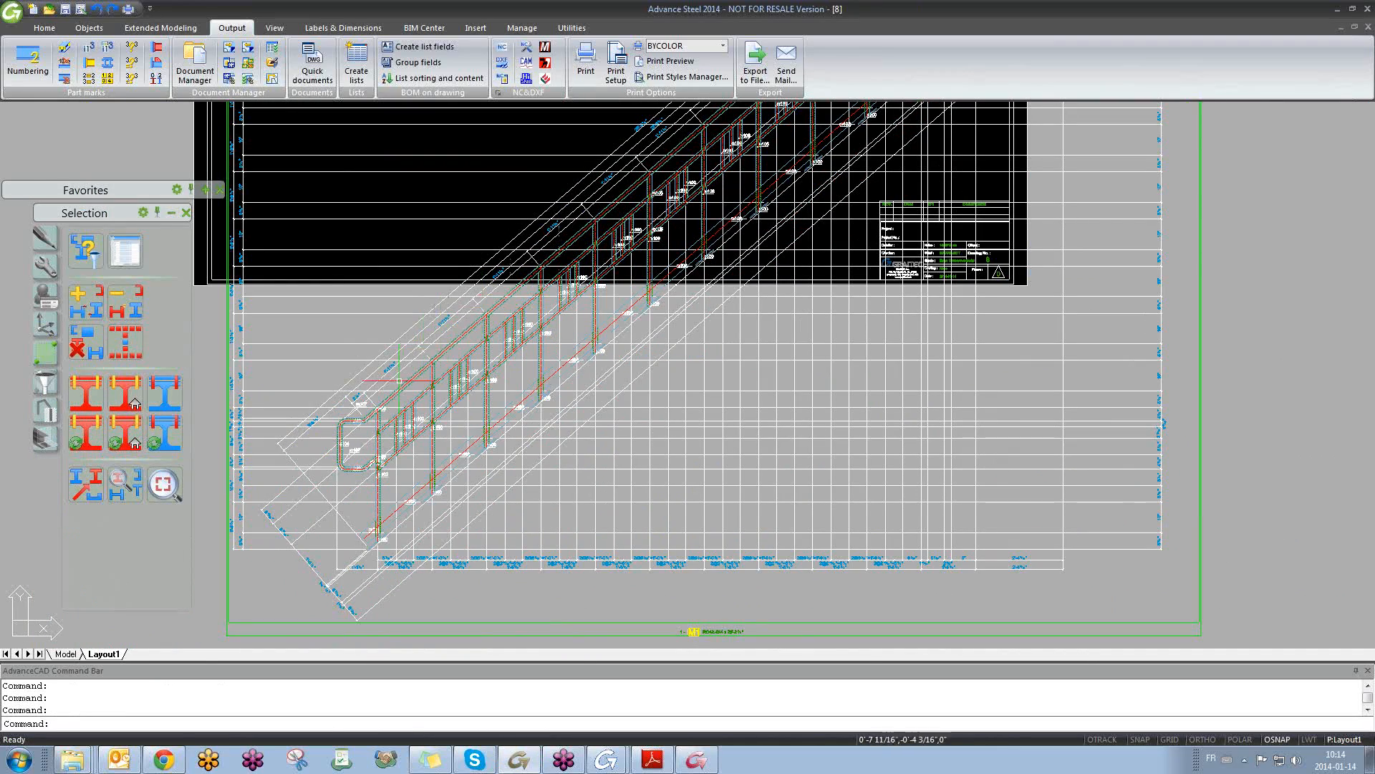
scroll(435, 378, down, 3)
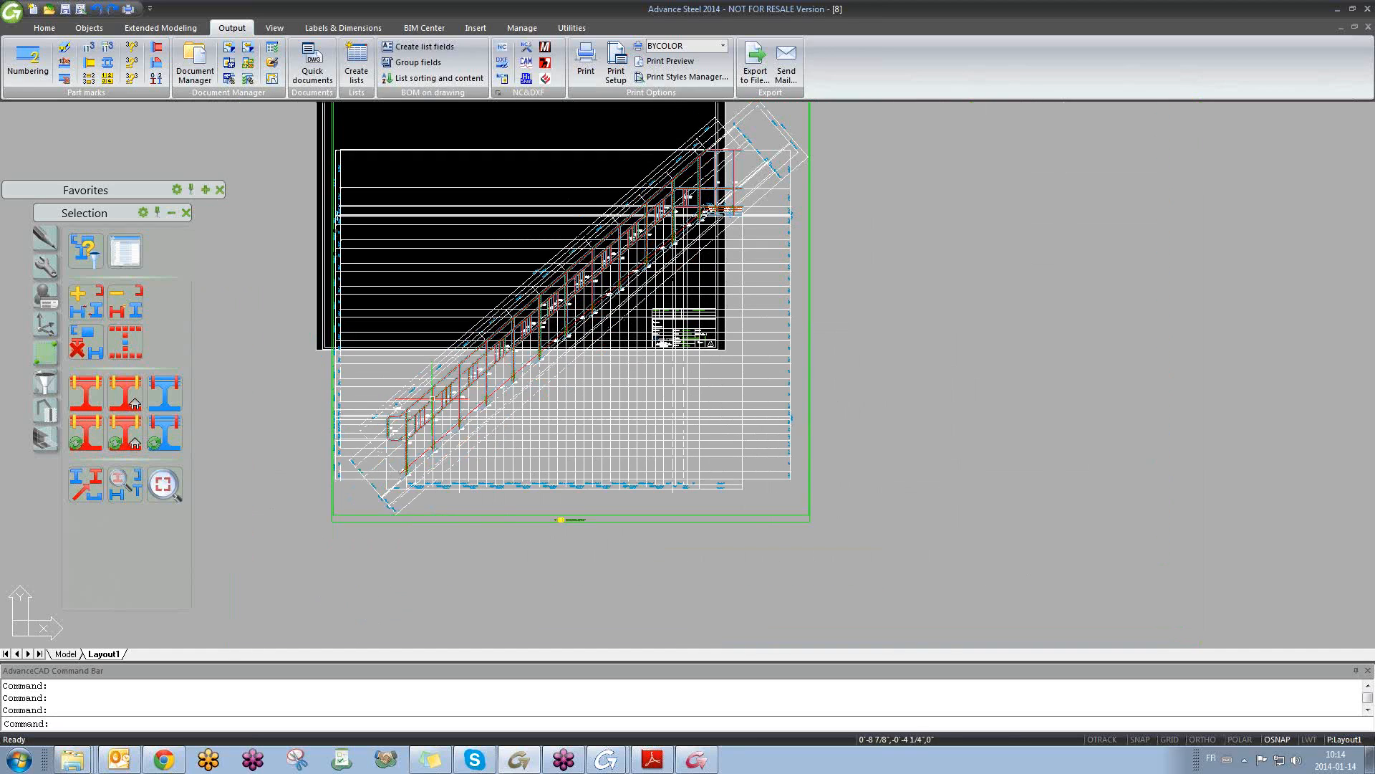
double_click(653, 523)
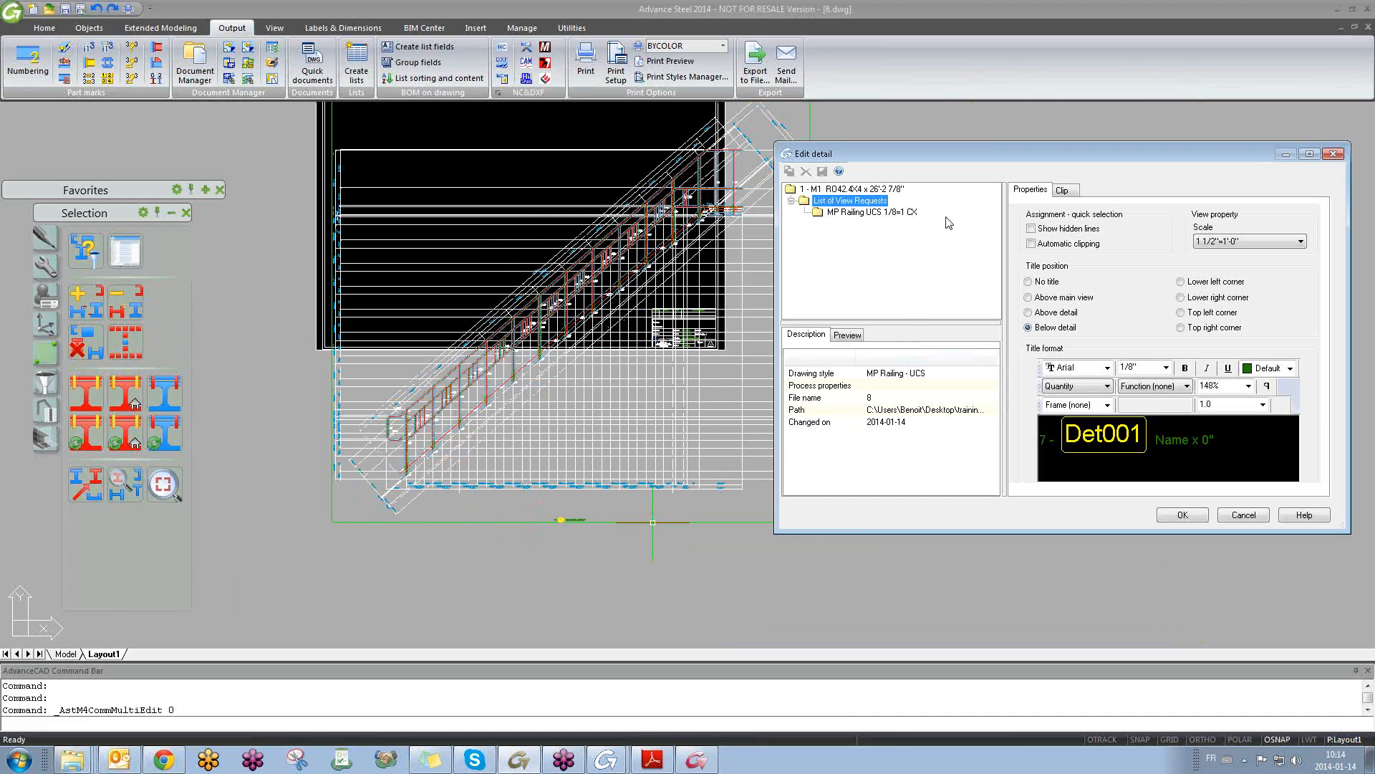
click(1240, 243)
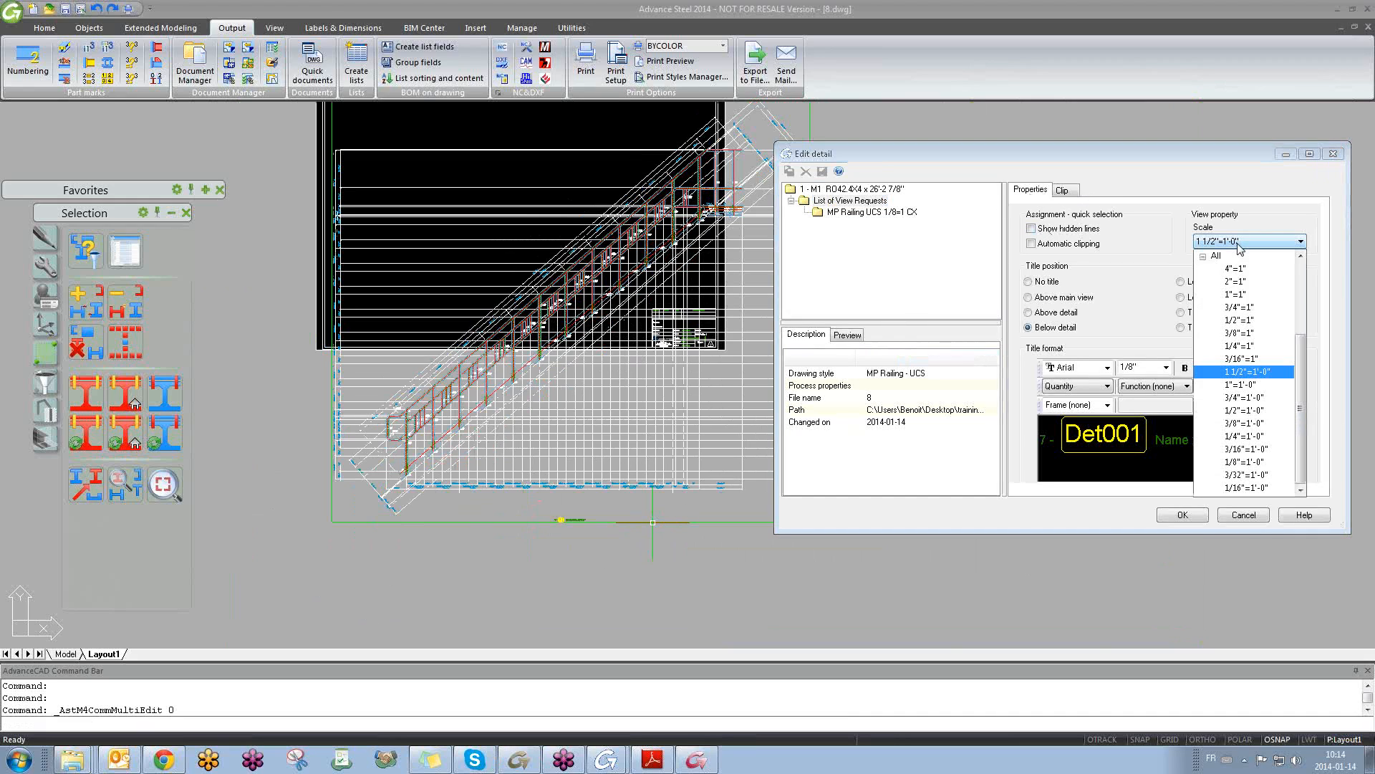
click(1255, 359)
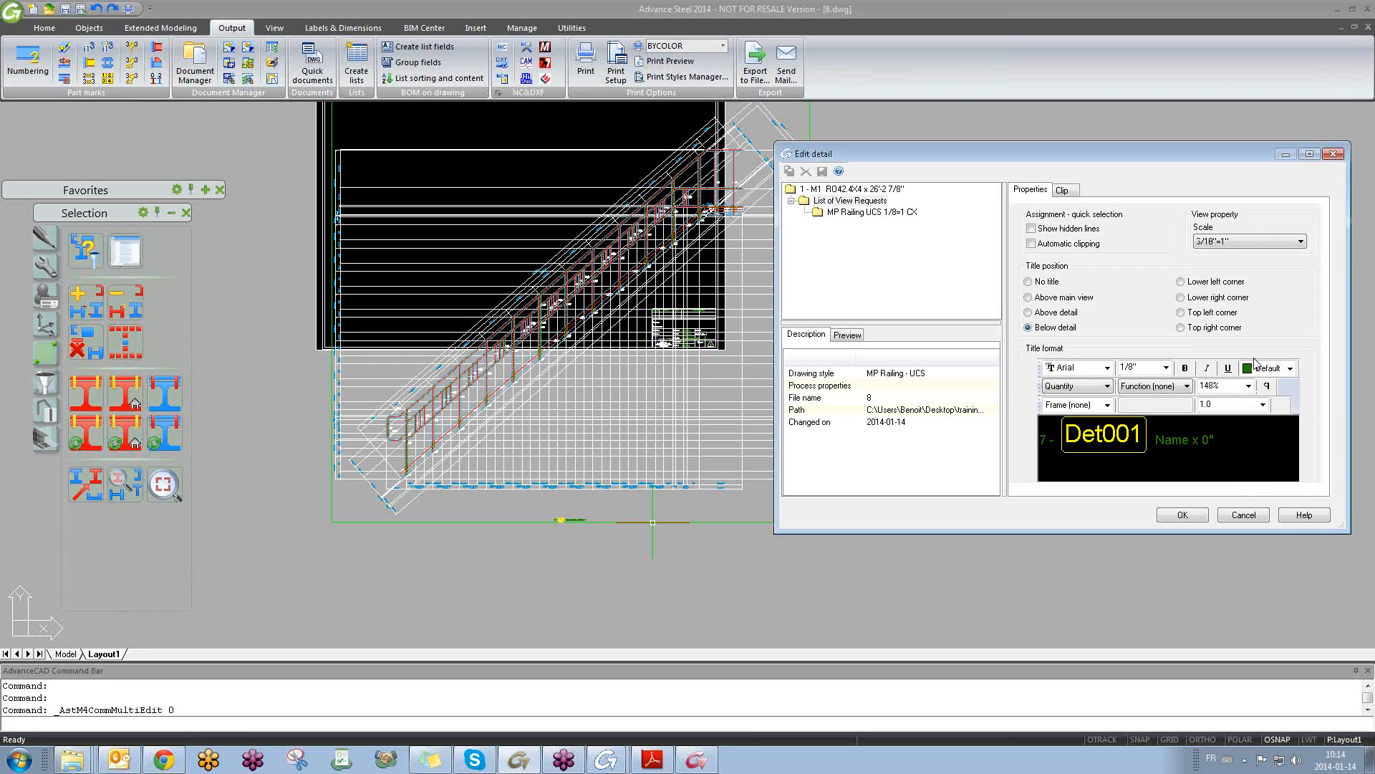
click(1179, 515)
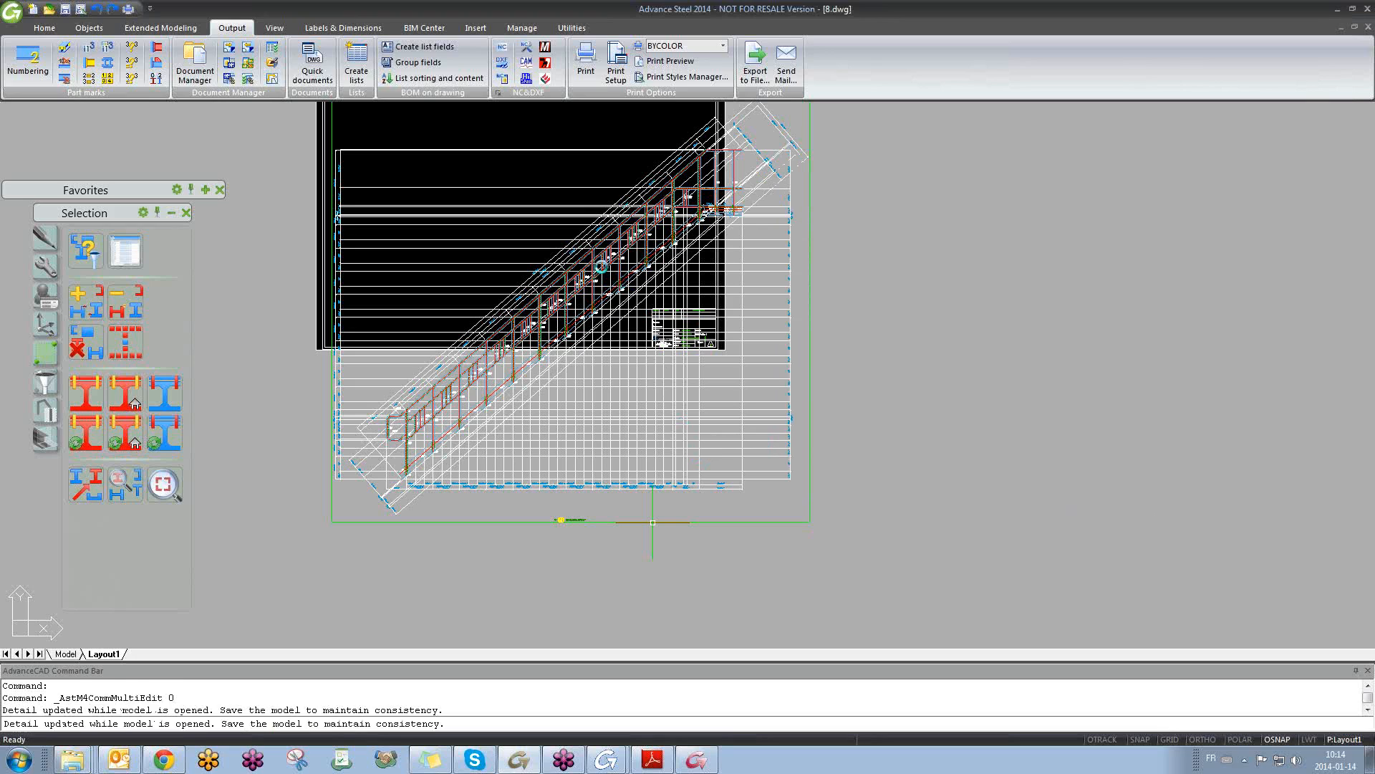
- Erase the dense horizontal dimension chain that runs below the railing view
scroll(622, 287, up, 6)
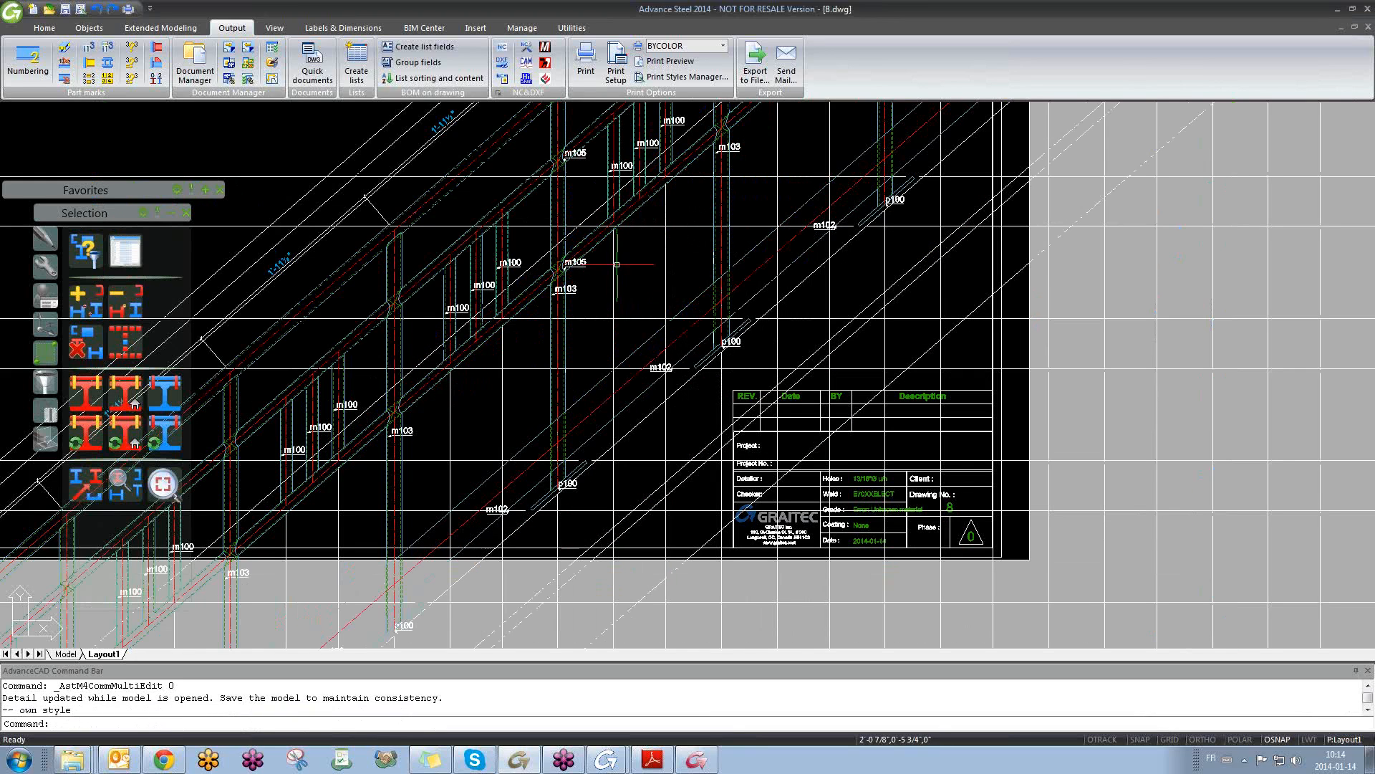
key(Delete)
middle_drag(630, 127, 627, 269)
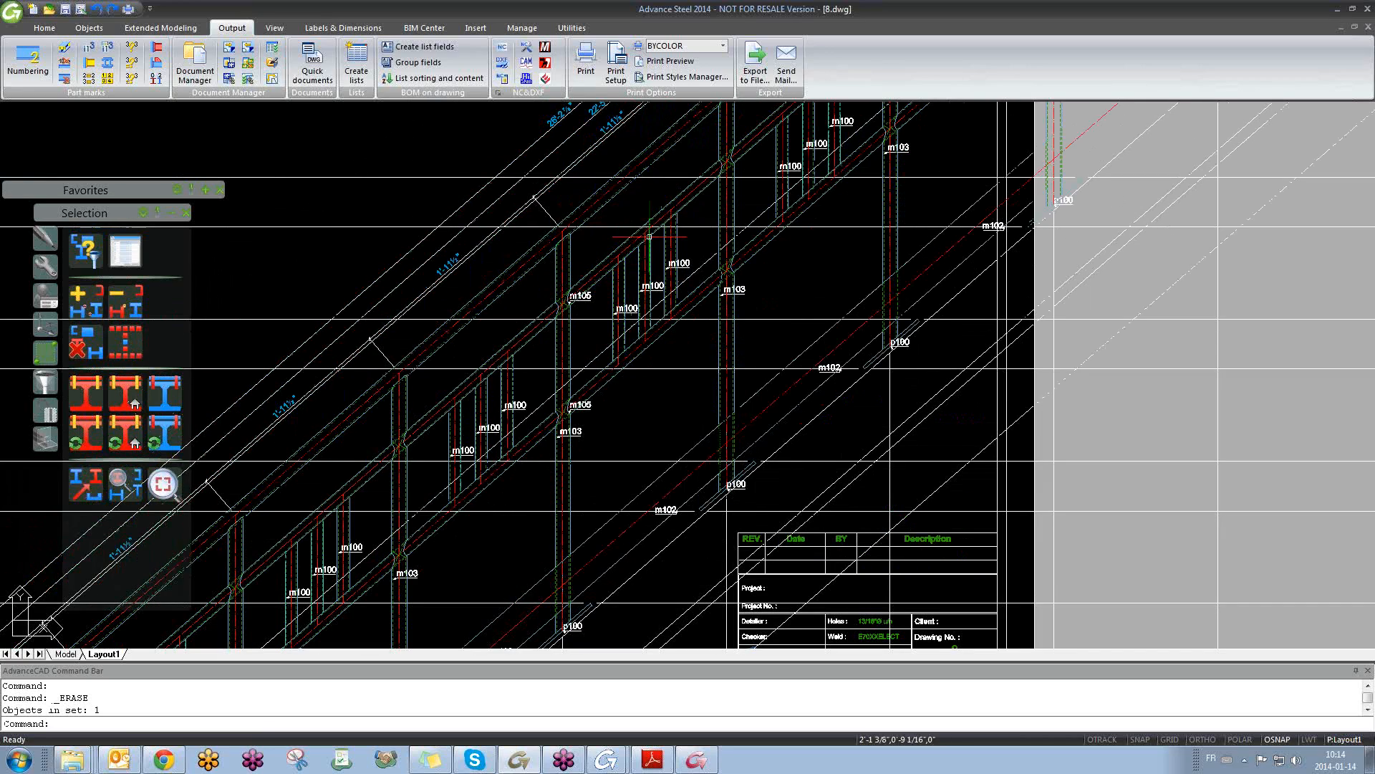
scroll(639, 326, down, 3)
scroll(624, 308, down, 5)
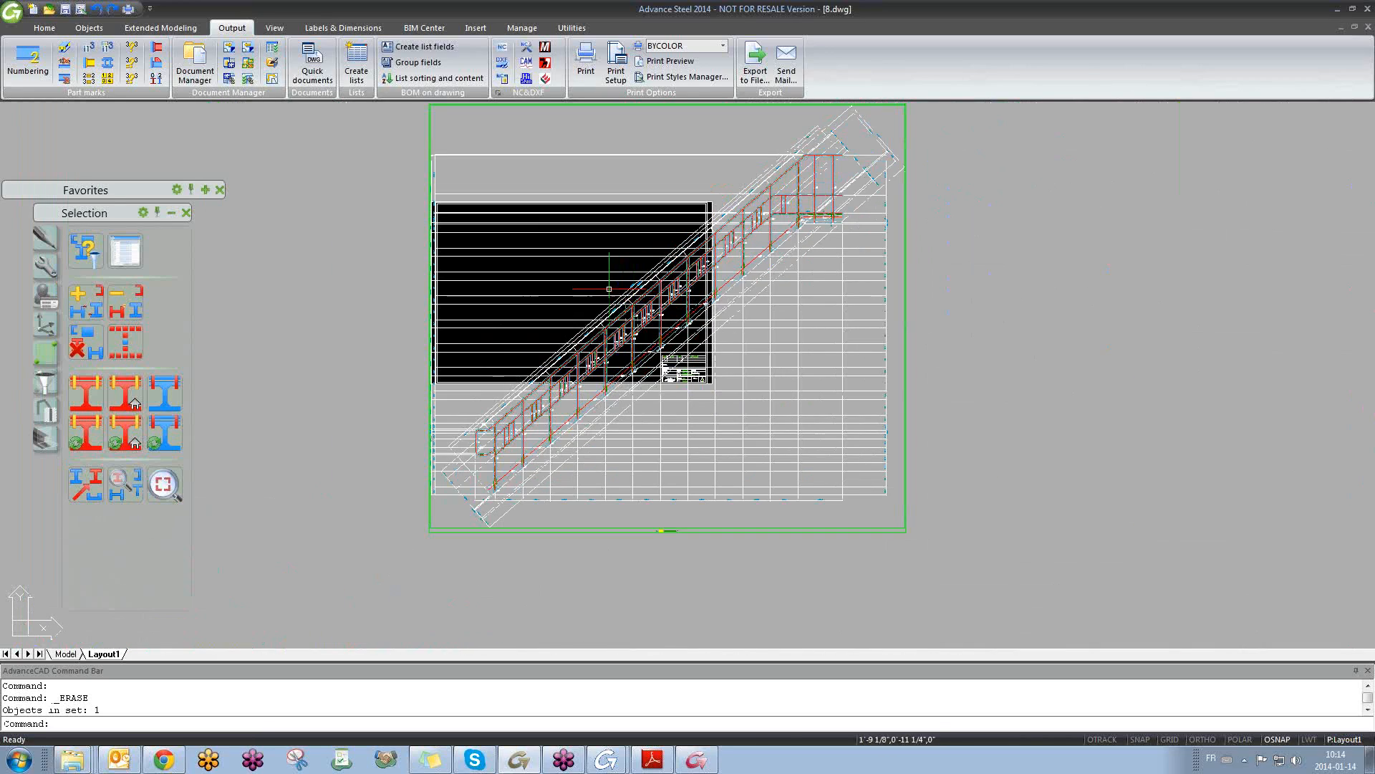
- Erase the vertical dimension chain along the right side of the railing view
scroll(746, 229, up, 6)
scroll(731, 249, down, 8)
scroll(648, 349, up, 6)
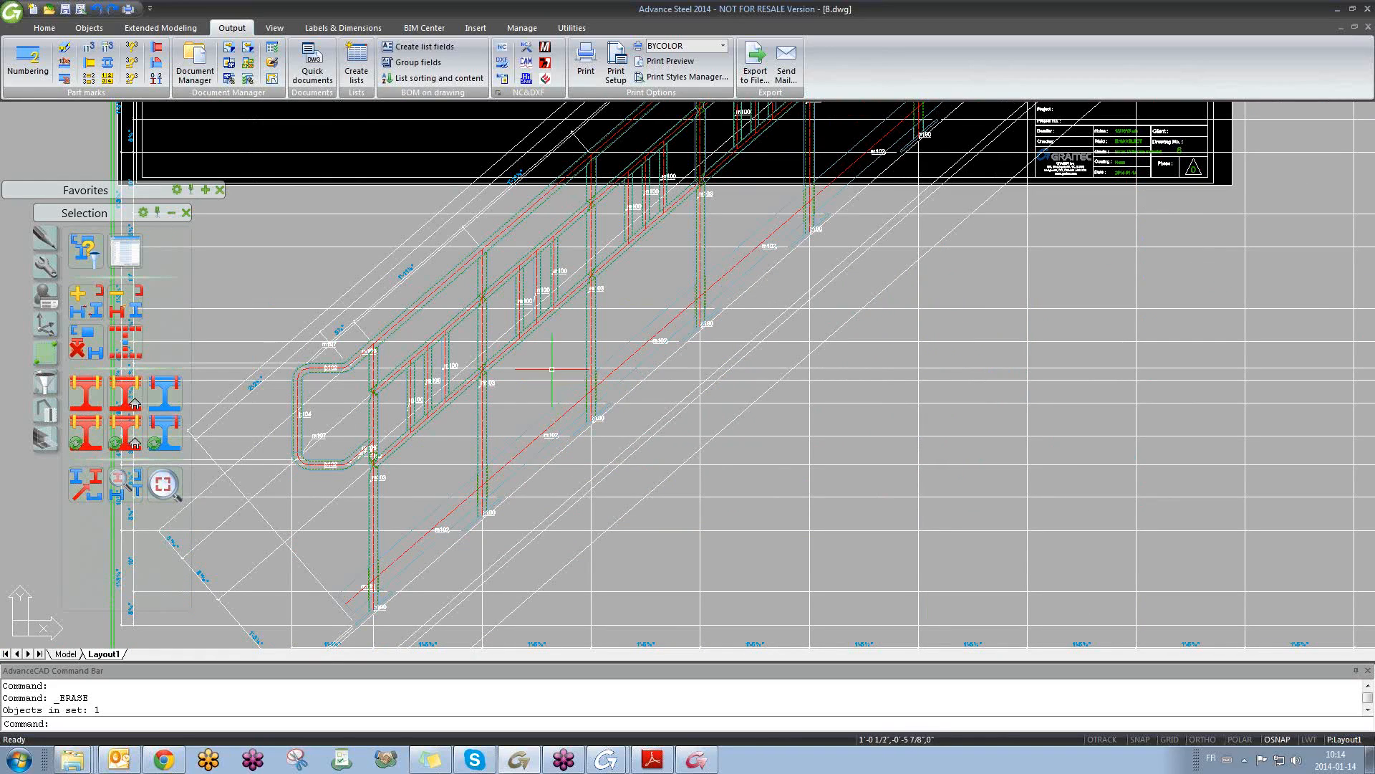
click(551, 369)
scroll(551, 369, down, 3)
middle_drag(639, 362, 582, 422)
key(Delete)
scroll(793, 331, down, 2)
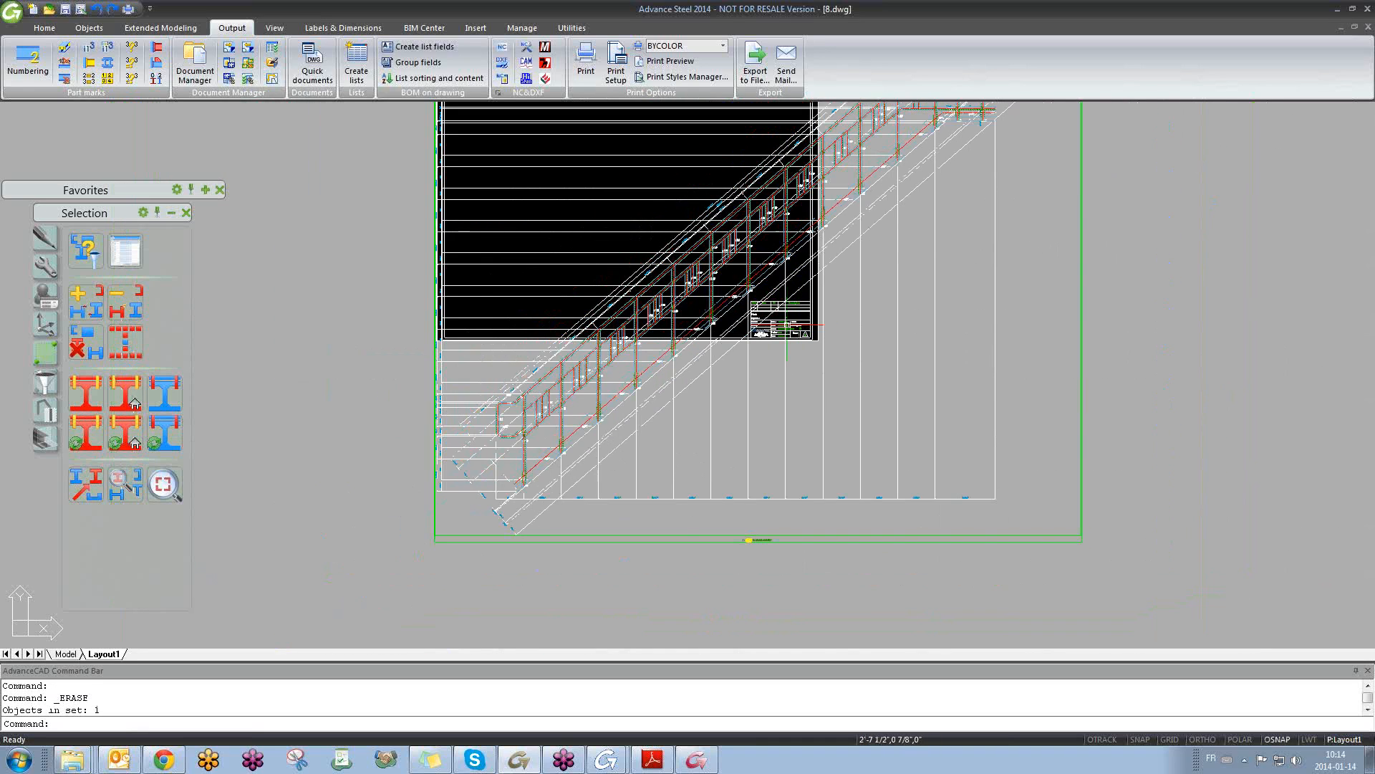
- Set the scale of the railing view to 3/8"=1'-0"
middle_drag(740, 334, 743, 428)
scroll(430, 283, up, 5)
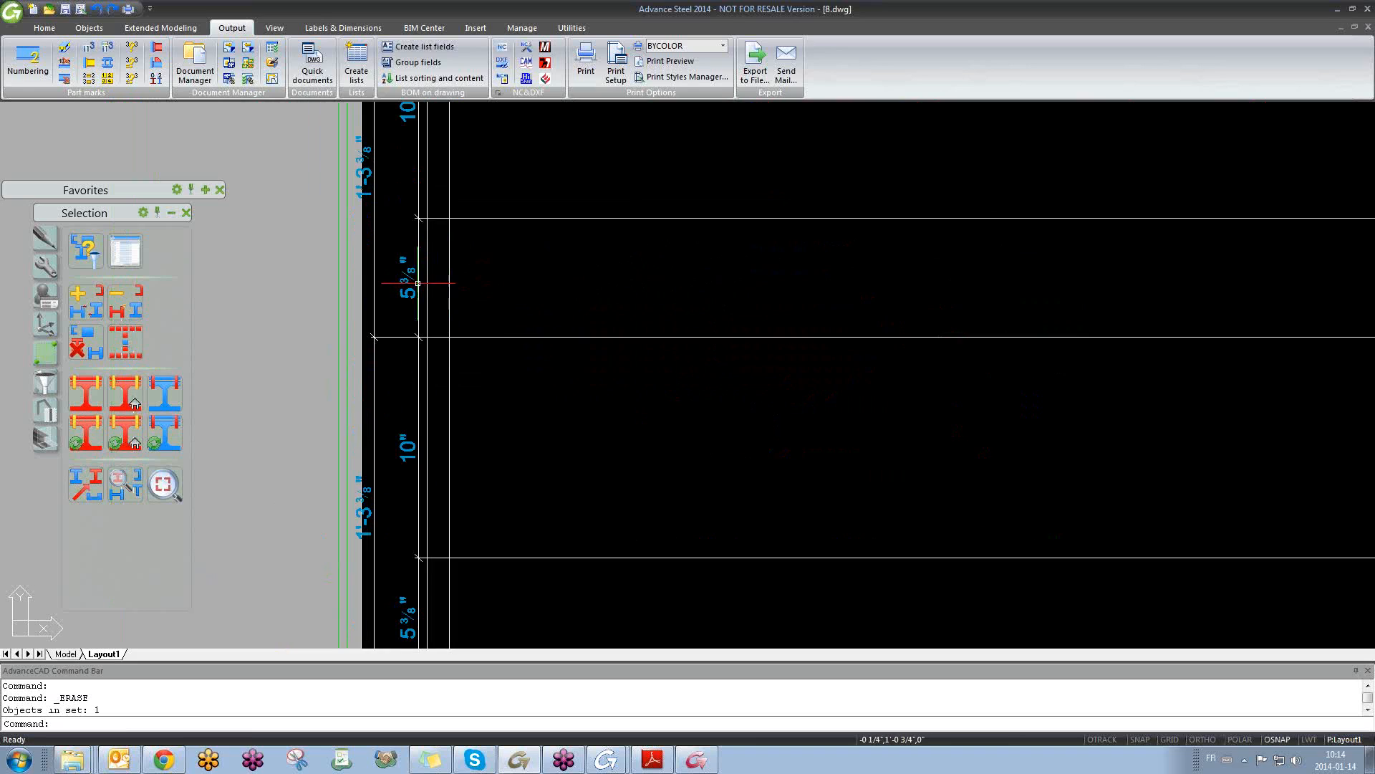
scroll(547, 314, down, 5)
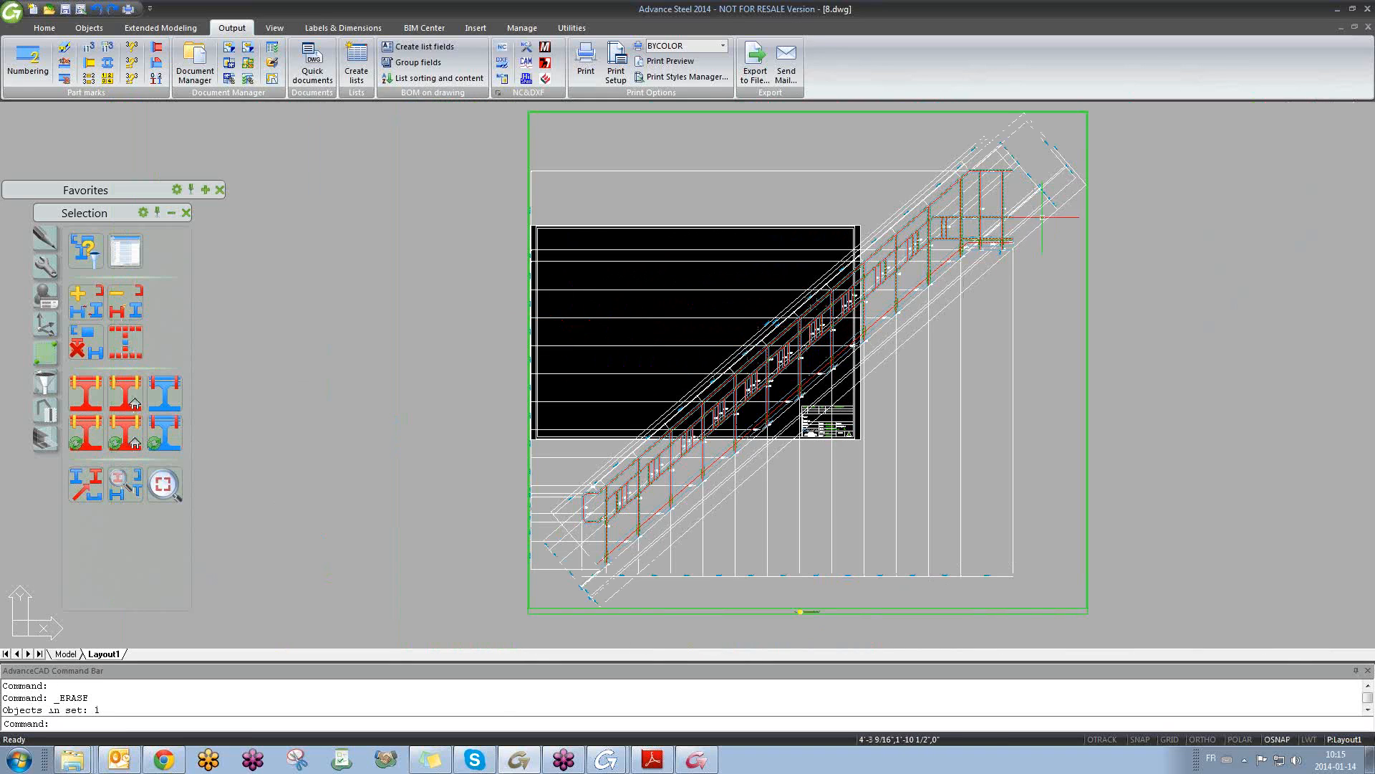
double_click(999, 609)
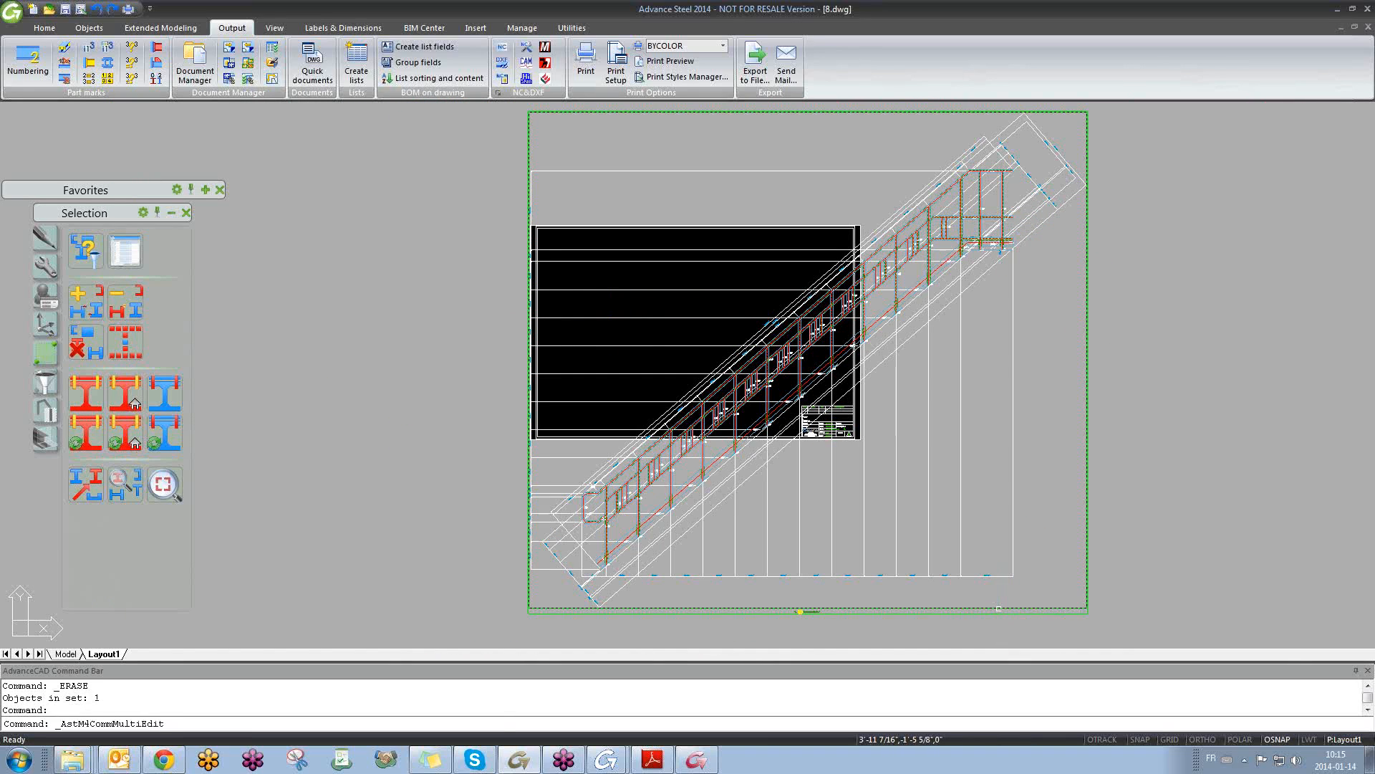
click(1164, 225)
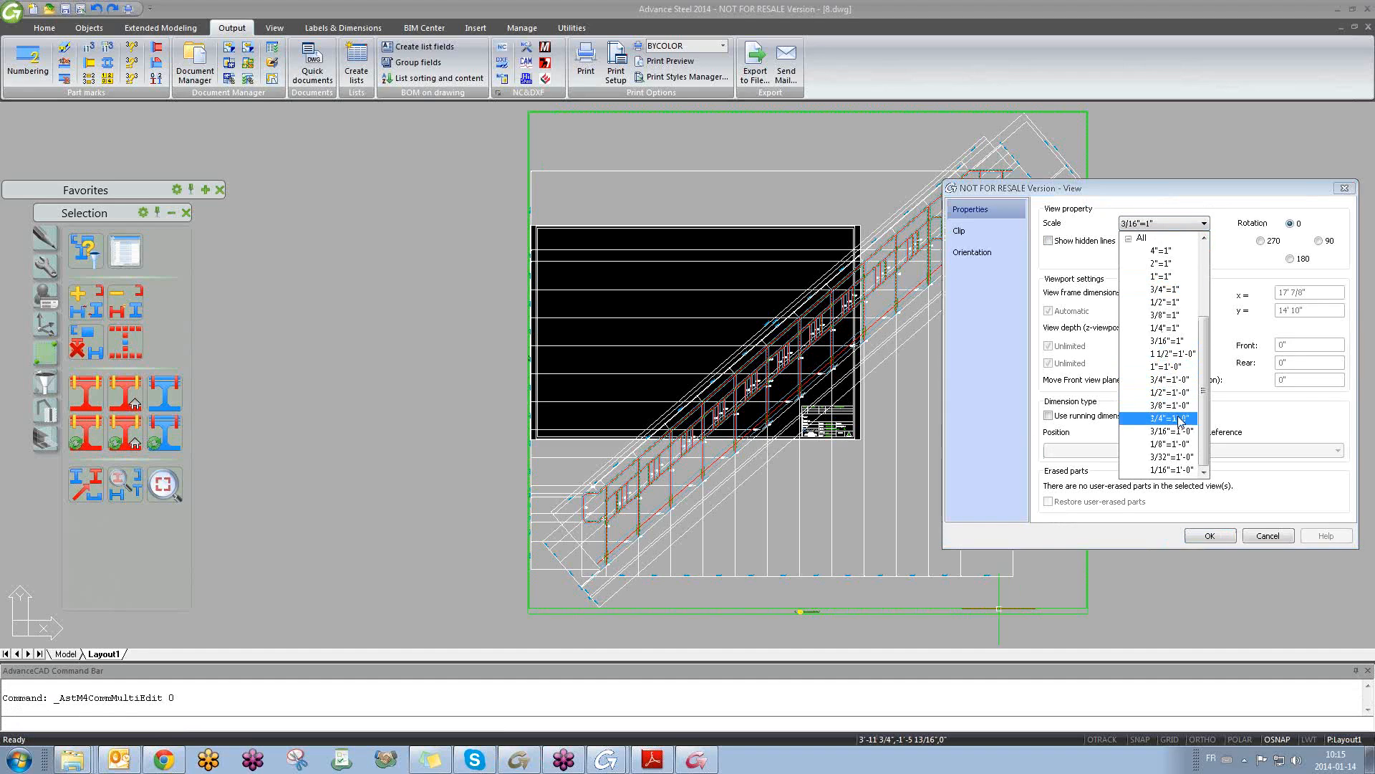
click(1176, 418)
click(1175, 223)
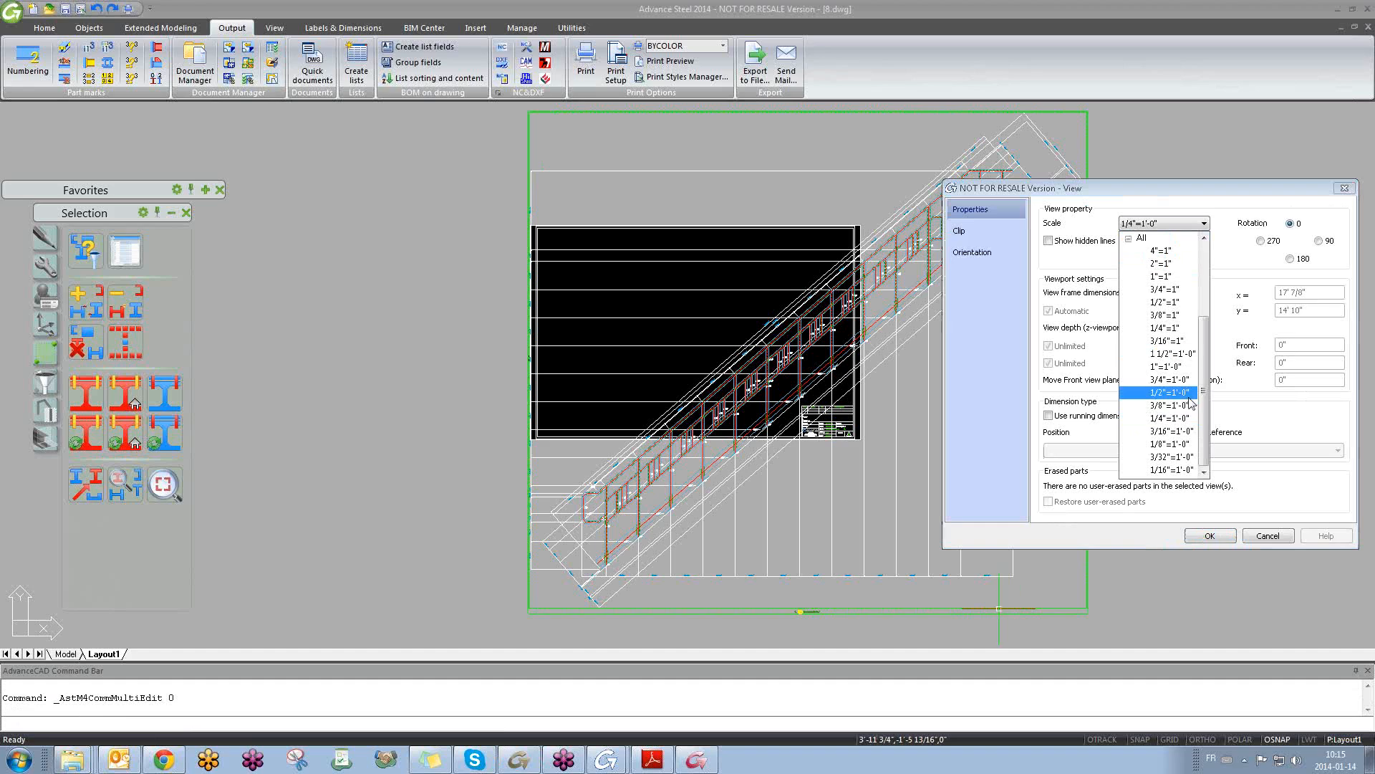
click(1160, 402)
click(1204, 538)
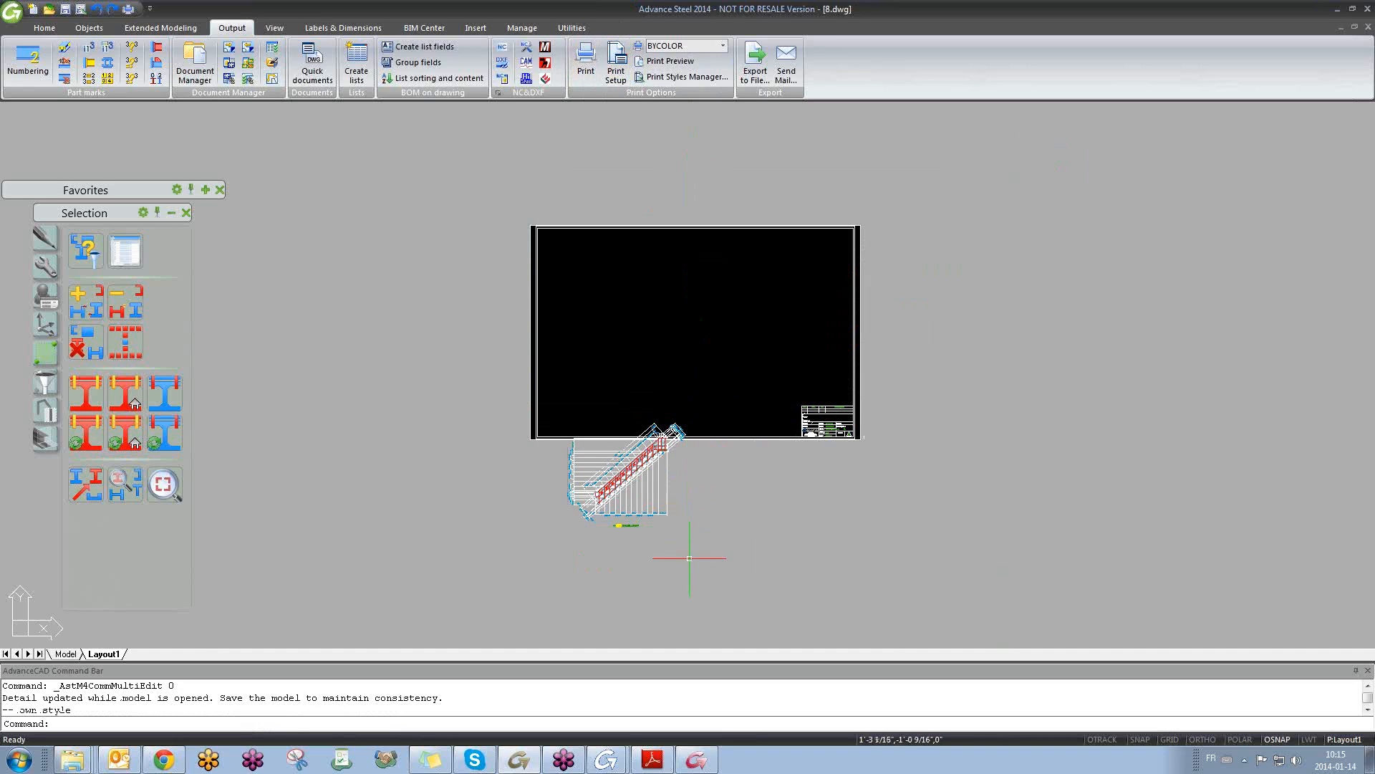
- Move the railing detail from below the sheet to the middle of the drawing area
text(M)
key(Return)
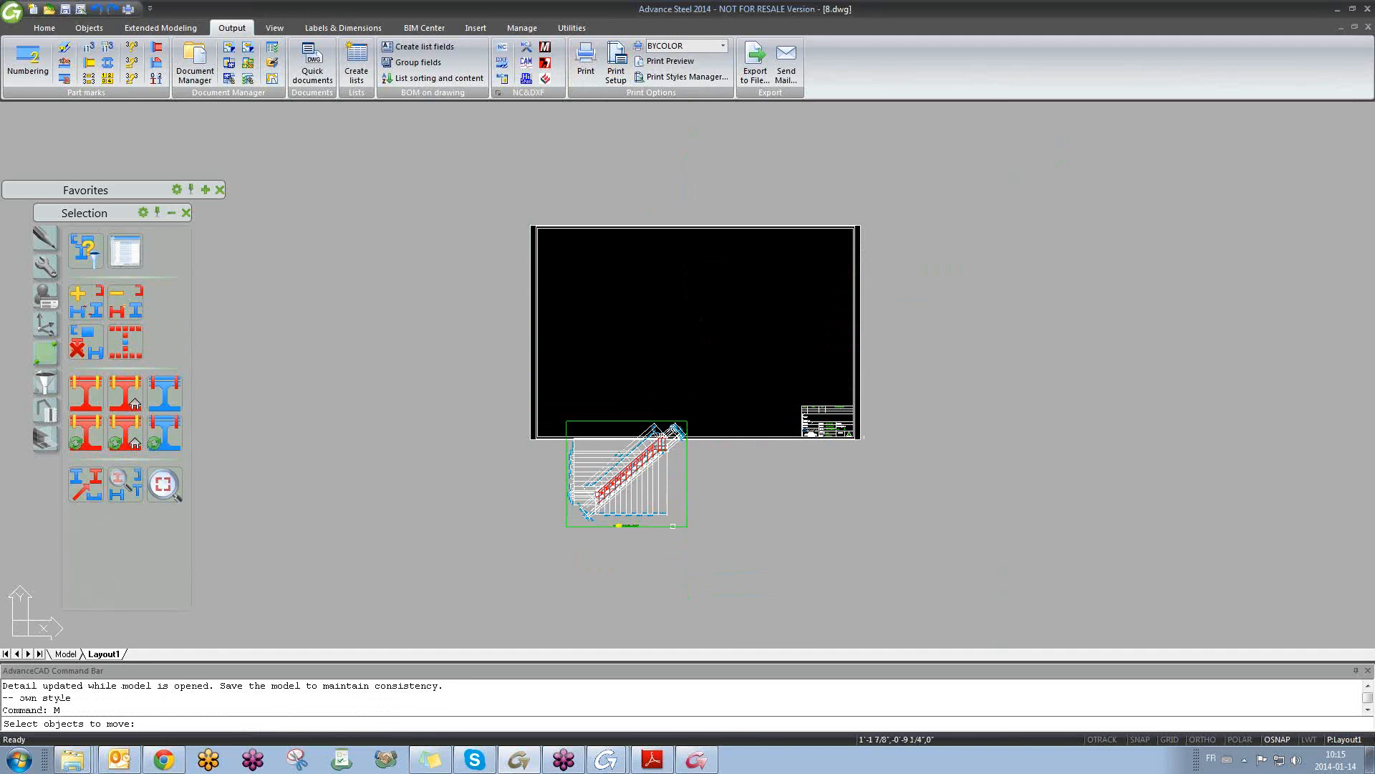
click(673, 527)
key(Return)
click(656, 500)
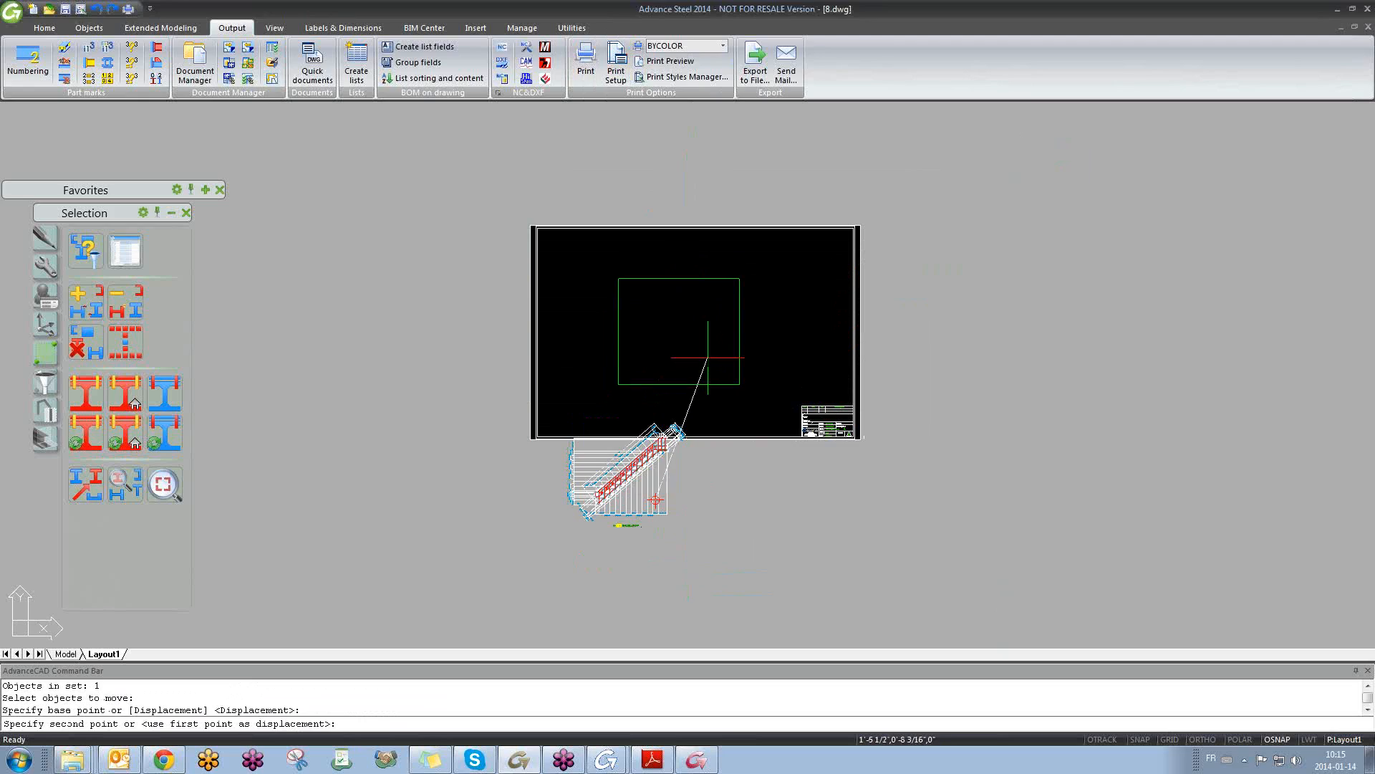
click(705, 358)
- Enlarge the railing view by setting its scale to 3/4"=1'-0"
scroll(673, 344, up, 8)
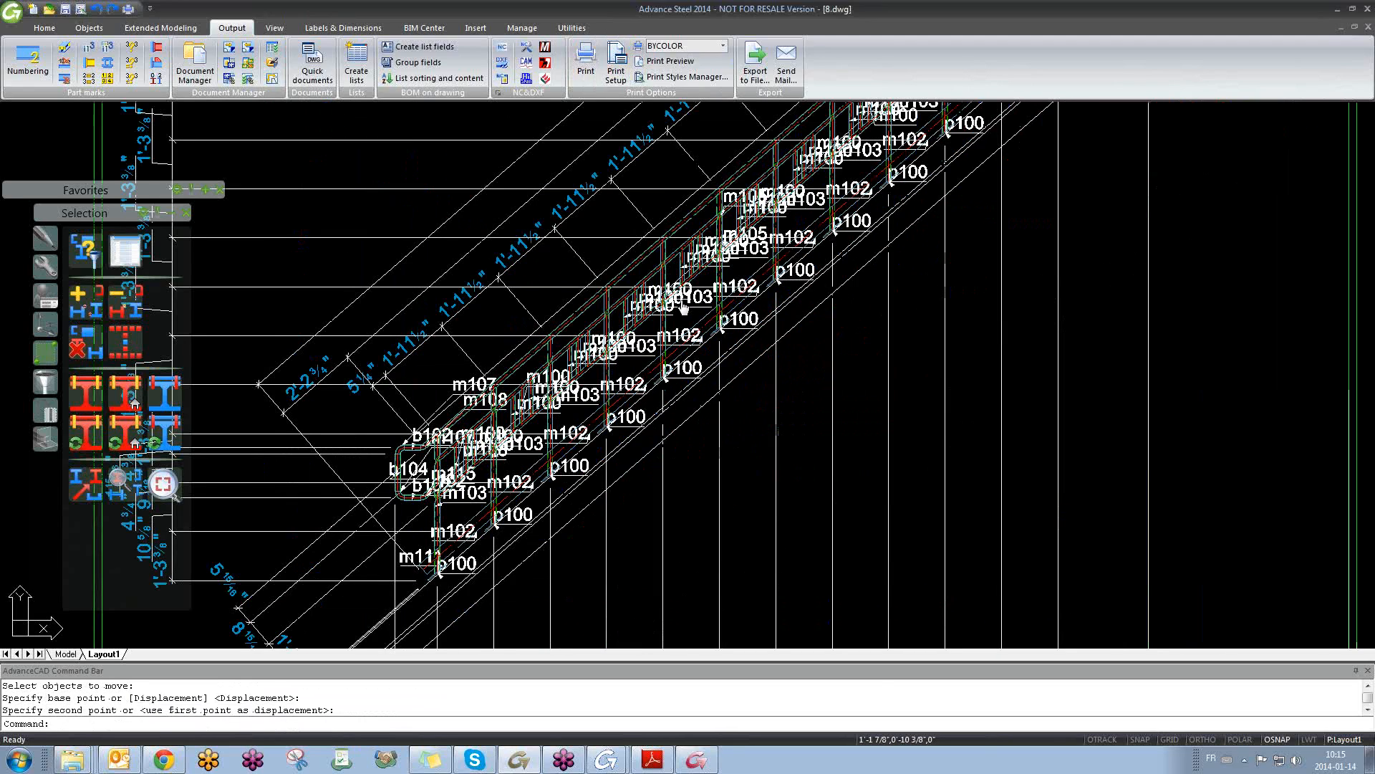
scroll(780, 408, down, 2)
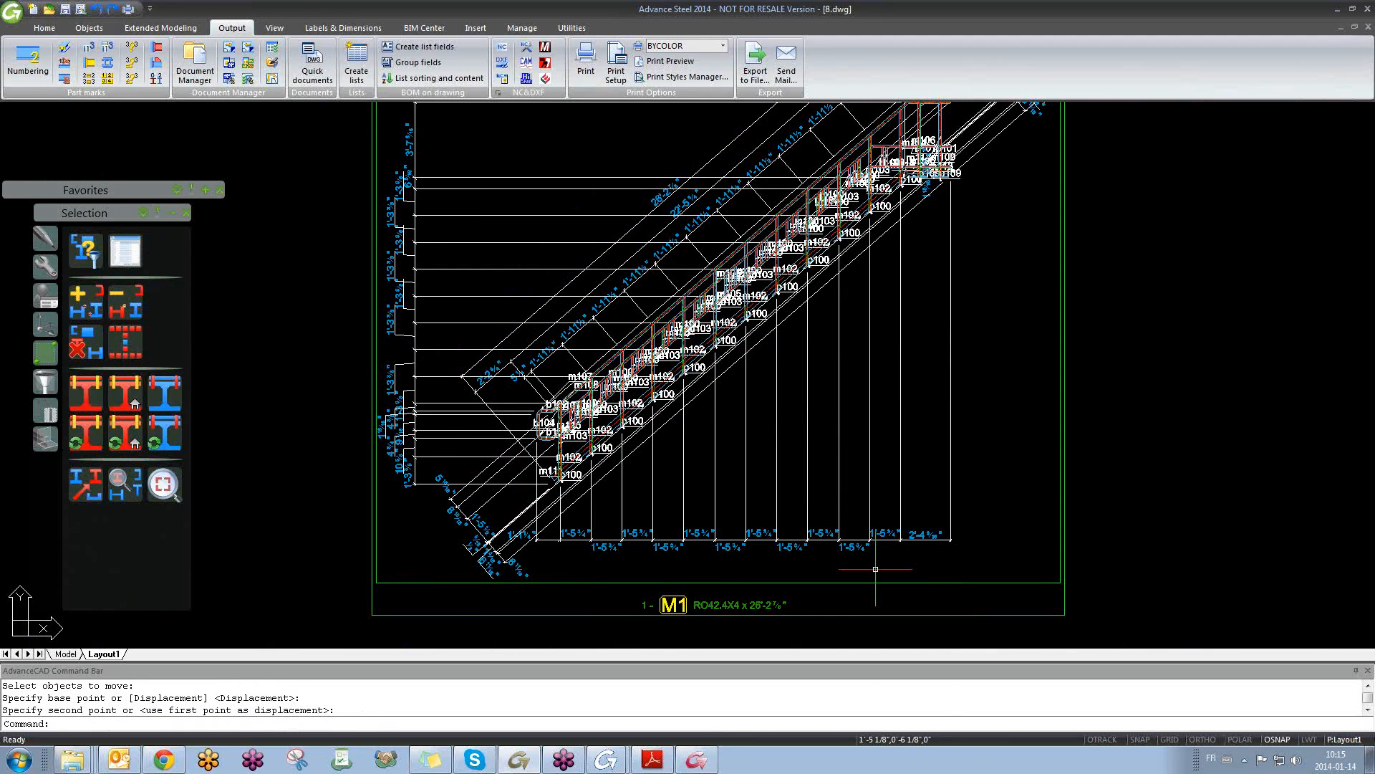
click(1164, 222)
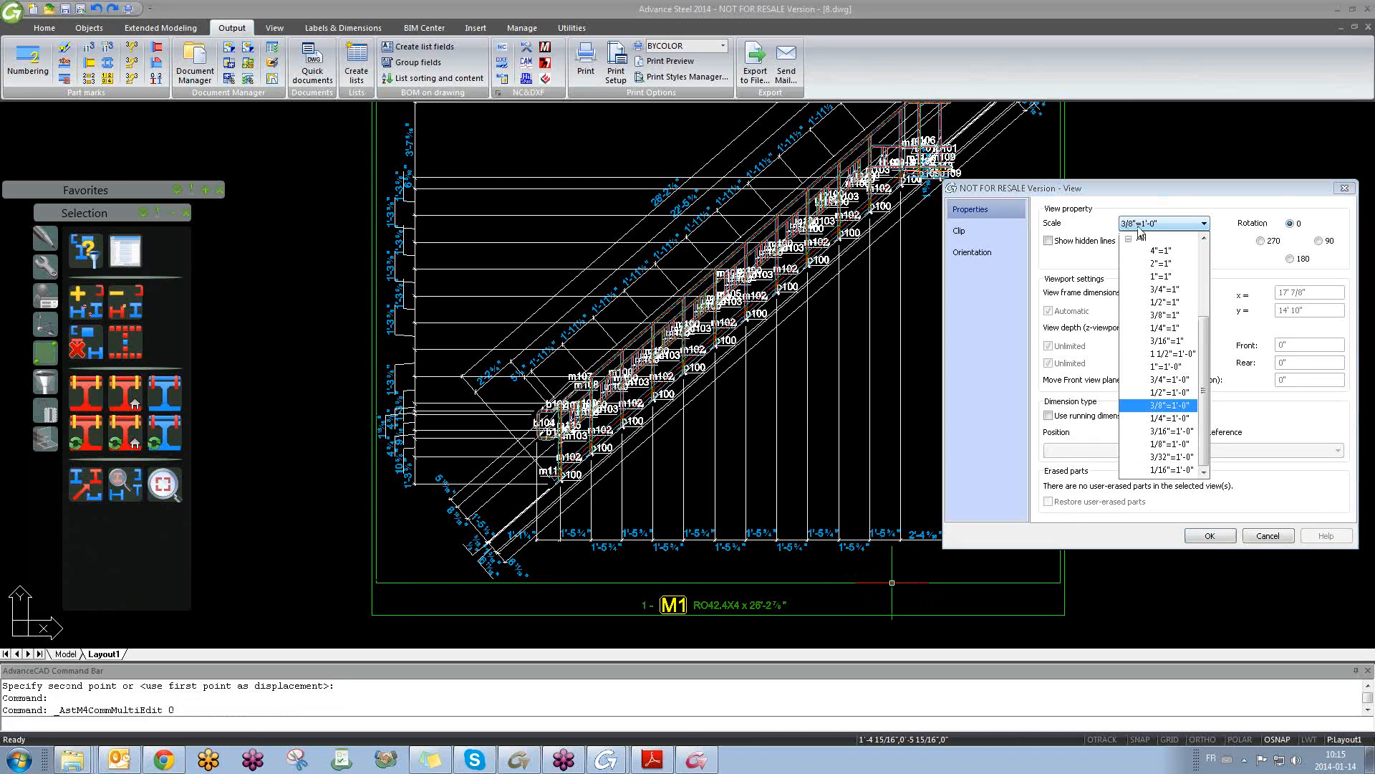
click(1173, 380)
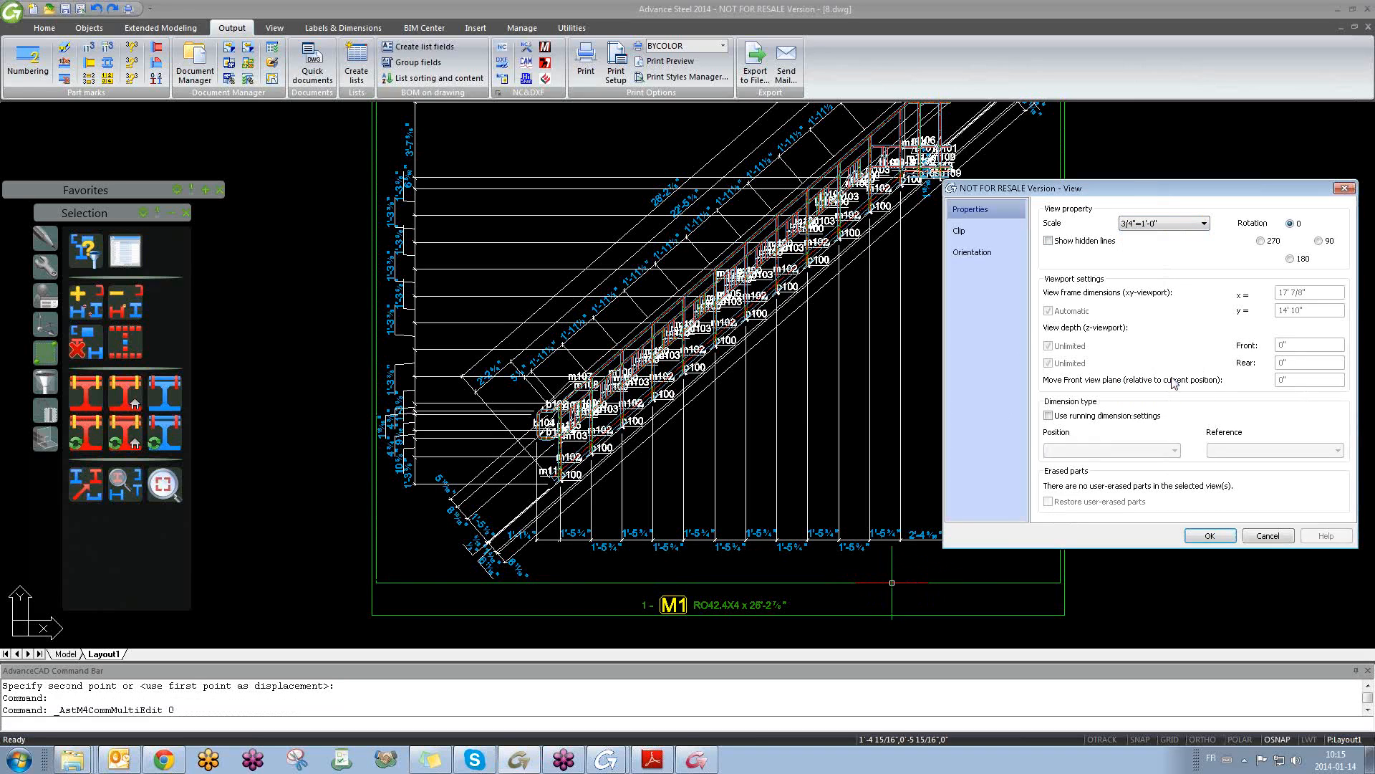
click(1198, 537)
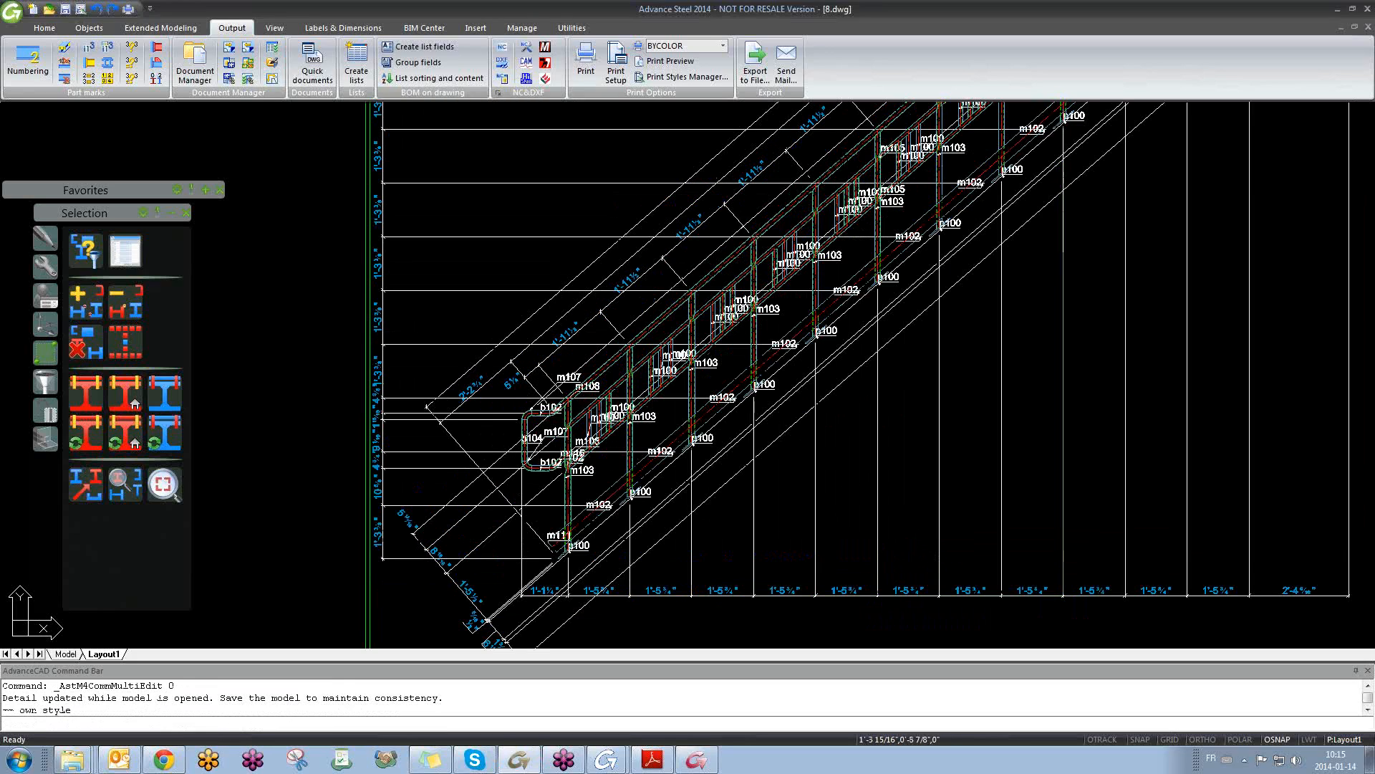
- Group the equal distances in the sloped 1'-11 1/2" dimension chain above the railing
scroll(702, 299, down, 5)
scroll(749, 281, up, 10)
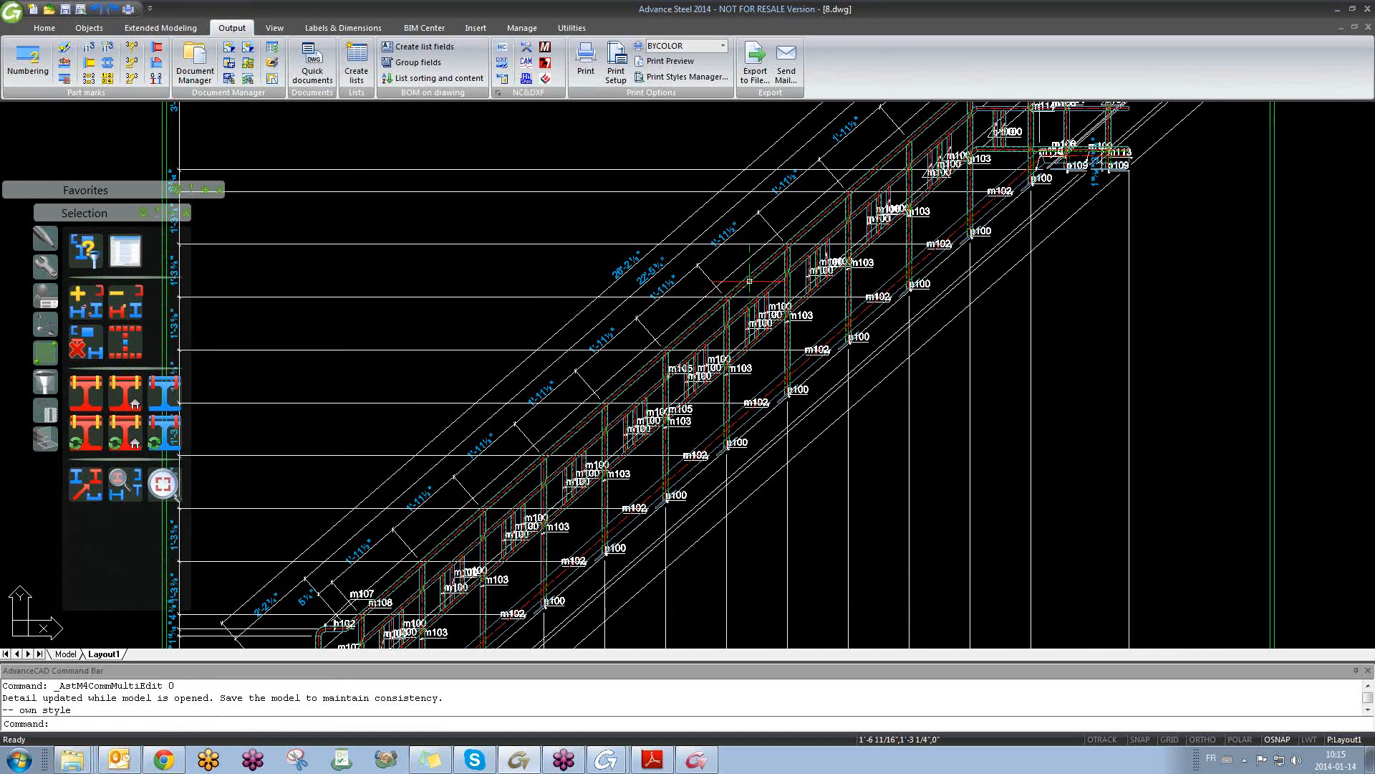
scroll(701, 298, down, 5)
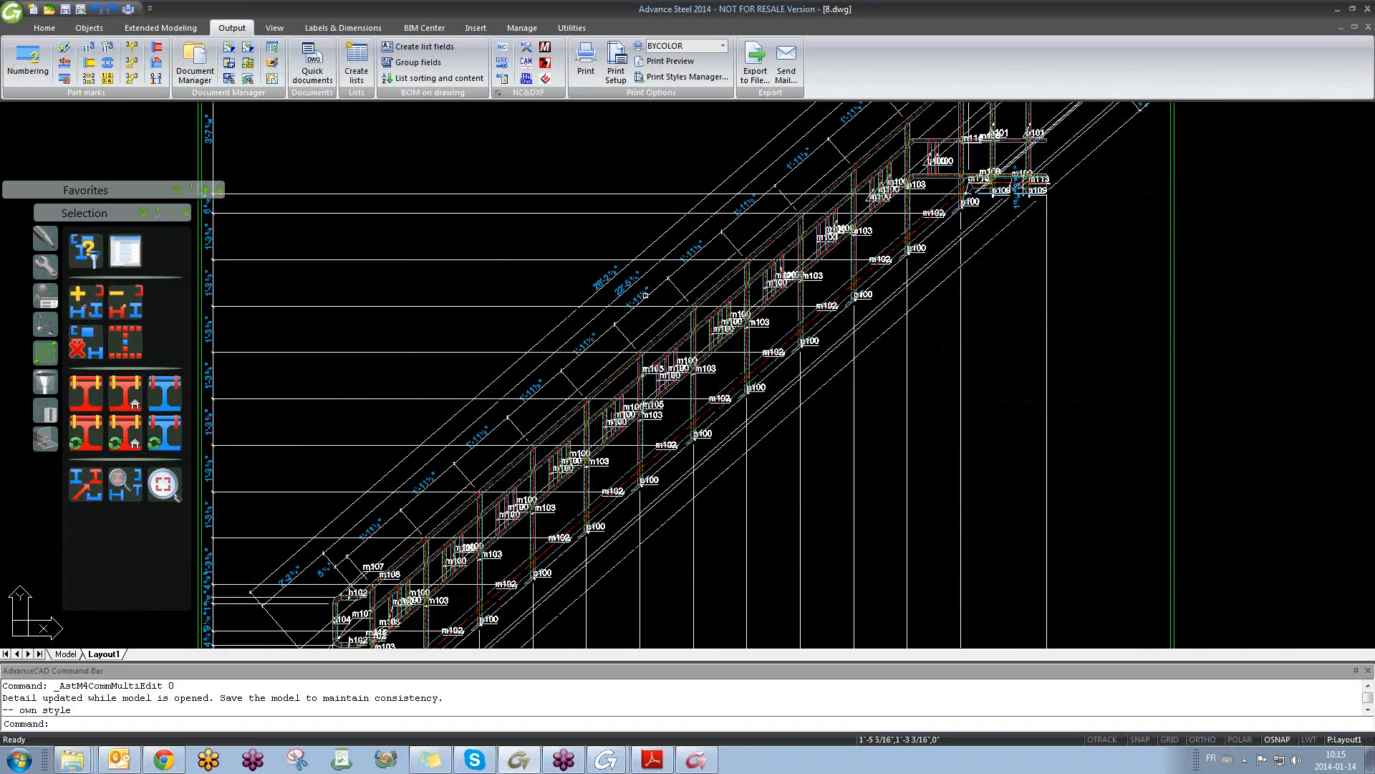
double_click(646, 295)
click(993, 394)
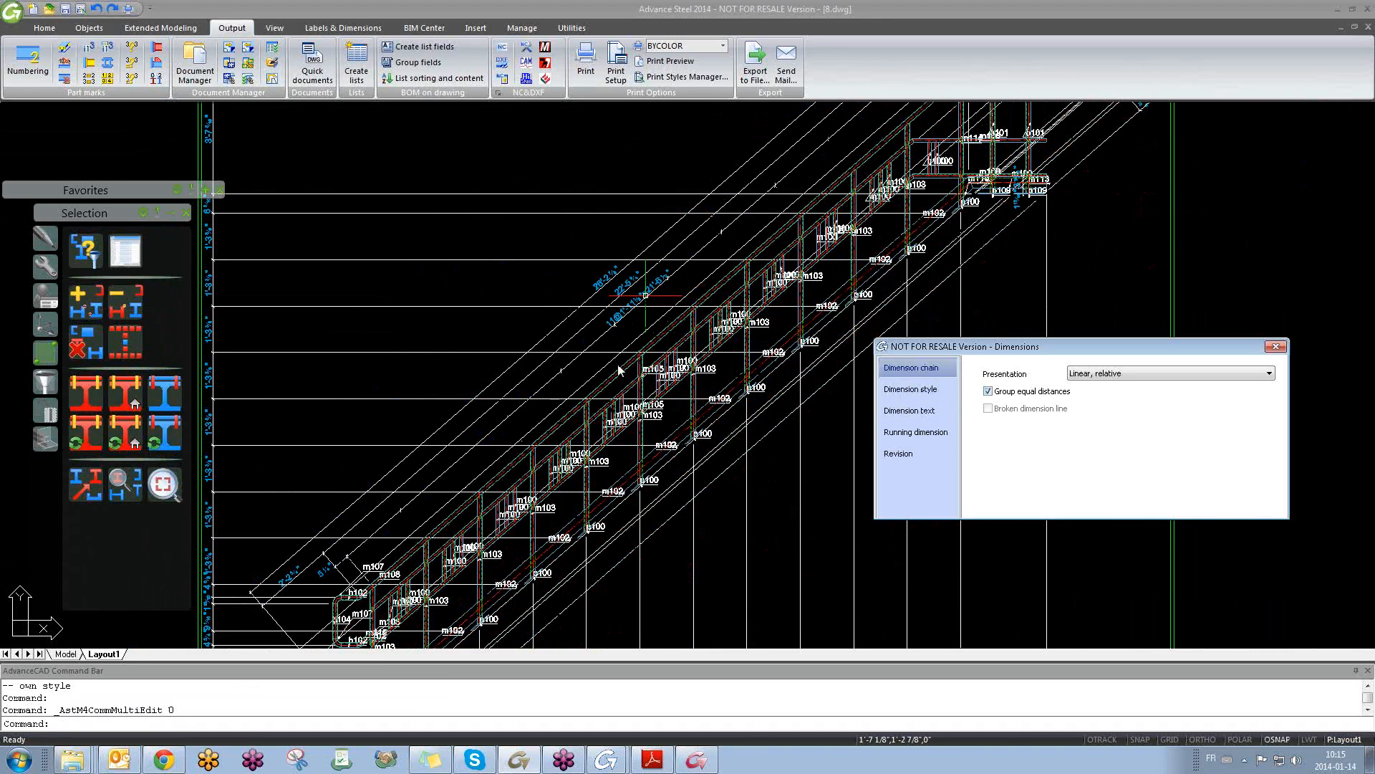
key(Escape)
- Group the equal distances in the horizontal dimension chain below the railing
middle_drag(641, 342, 546, 337)
scroll(547, 333, down, 3)
middle_drag(577, 424, 586, 428)
scroll(570, 537, up, 5)
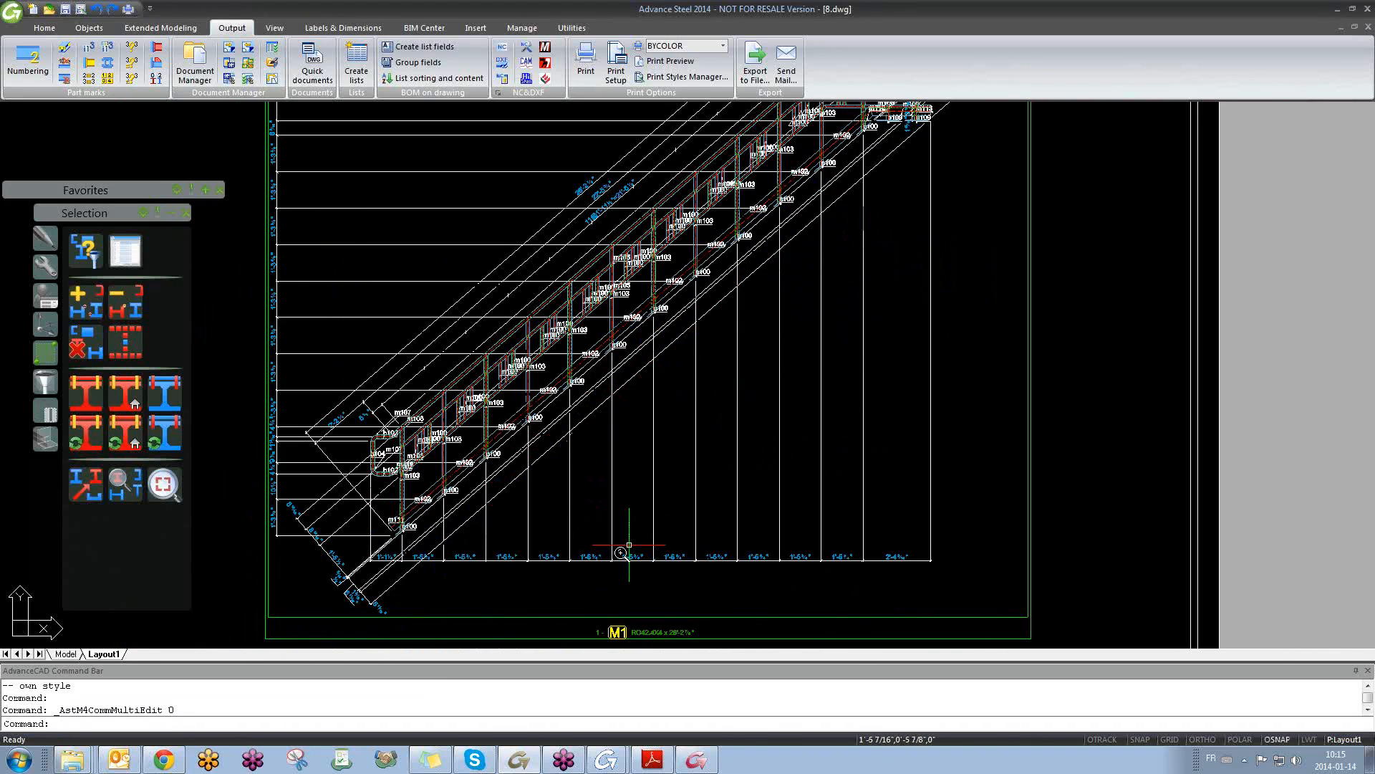
double_click(576, 558)
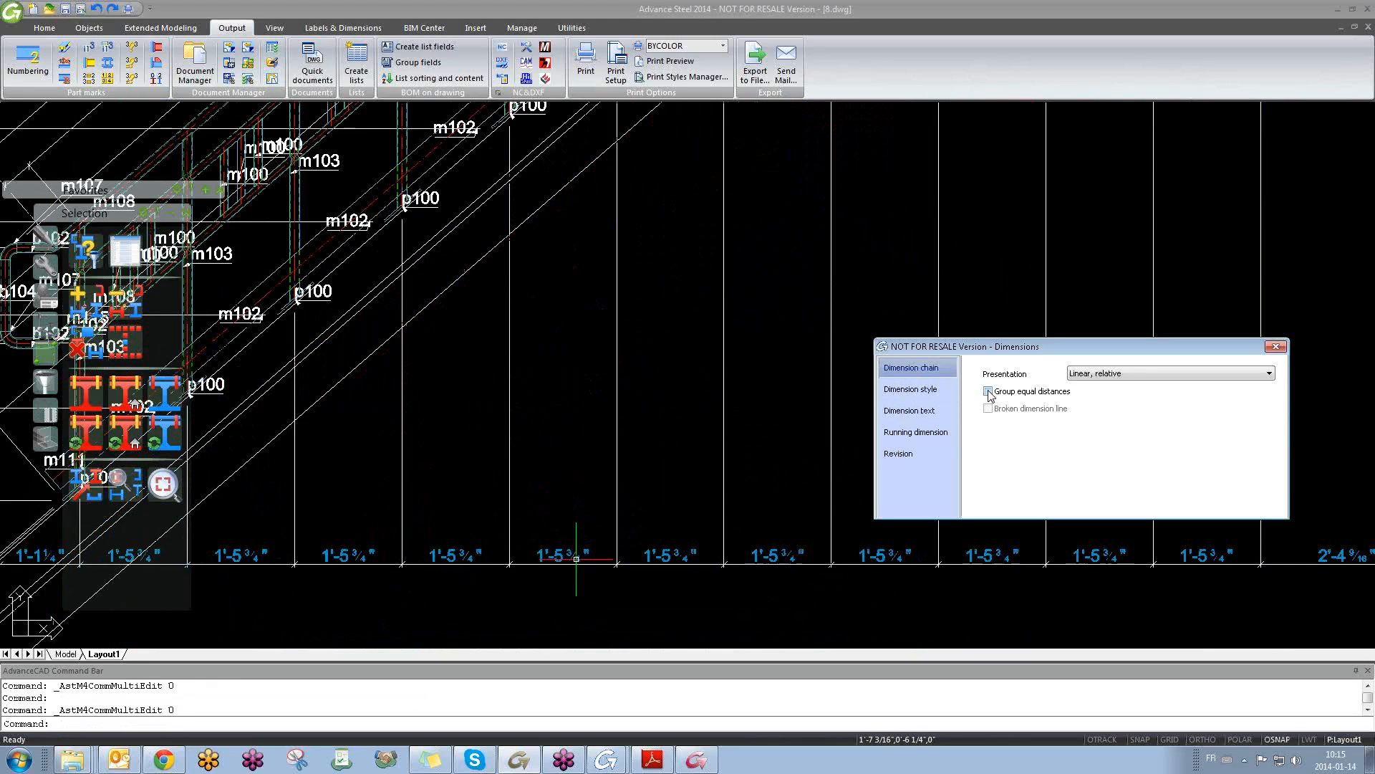
click(989, 391)
key(Escape)
- Group the equal distances in the vertical dimension chain left of the railing
scroll(729, 462, down, 5)
scroll(545, 384, up, 4)
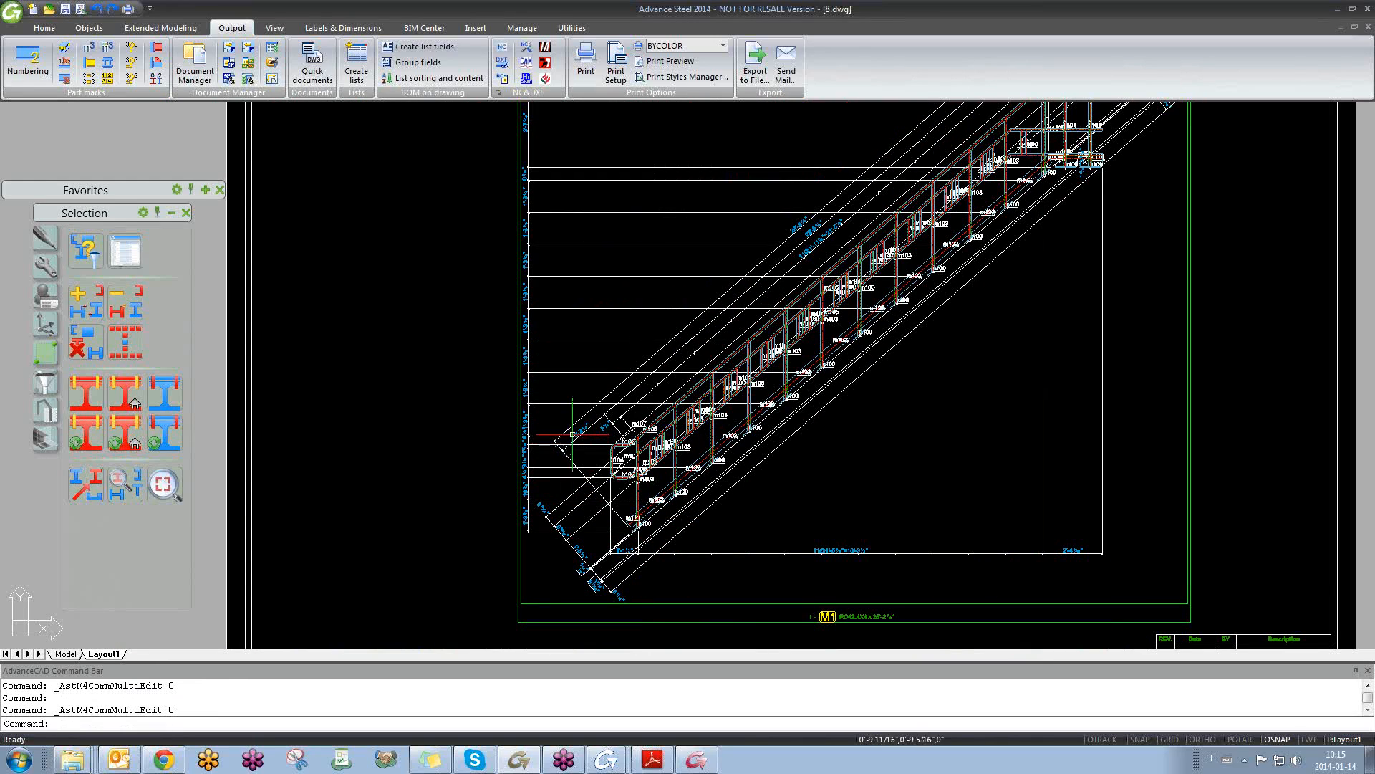
double_click(501, 254)
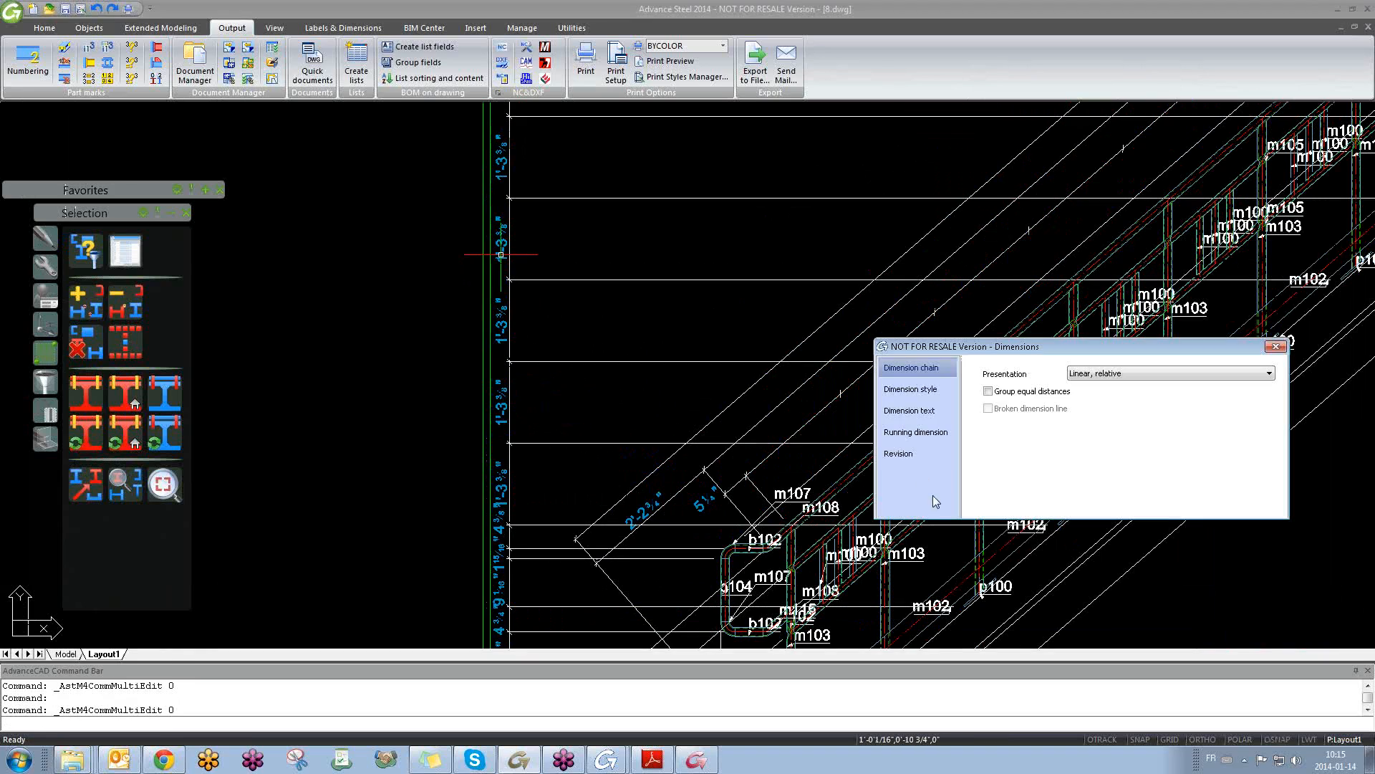
click(988, 392)
key(Escape)
middle_drag(652, 435, 580, 311)
scroll(580, 310, down, 3)
scroll(752, 392, up, 6)
click(718, 387)
scroll(713, 391, down, 3)
scroll(711, 393, down, 2)
middle_drag(717, 395, 679, 429)
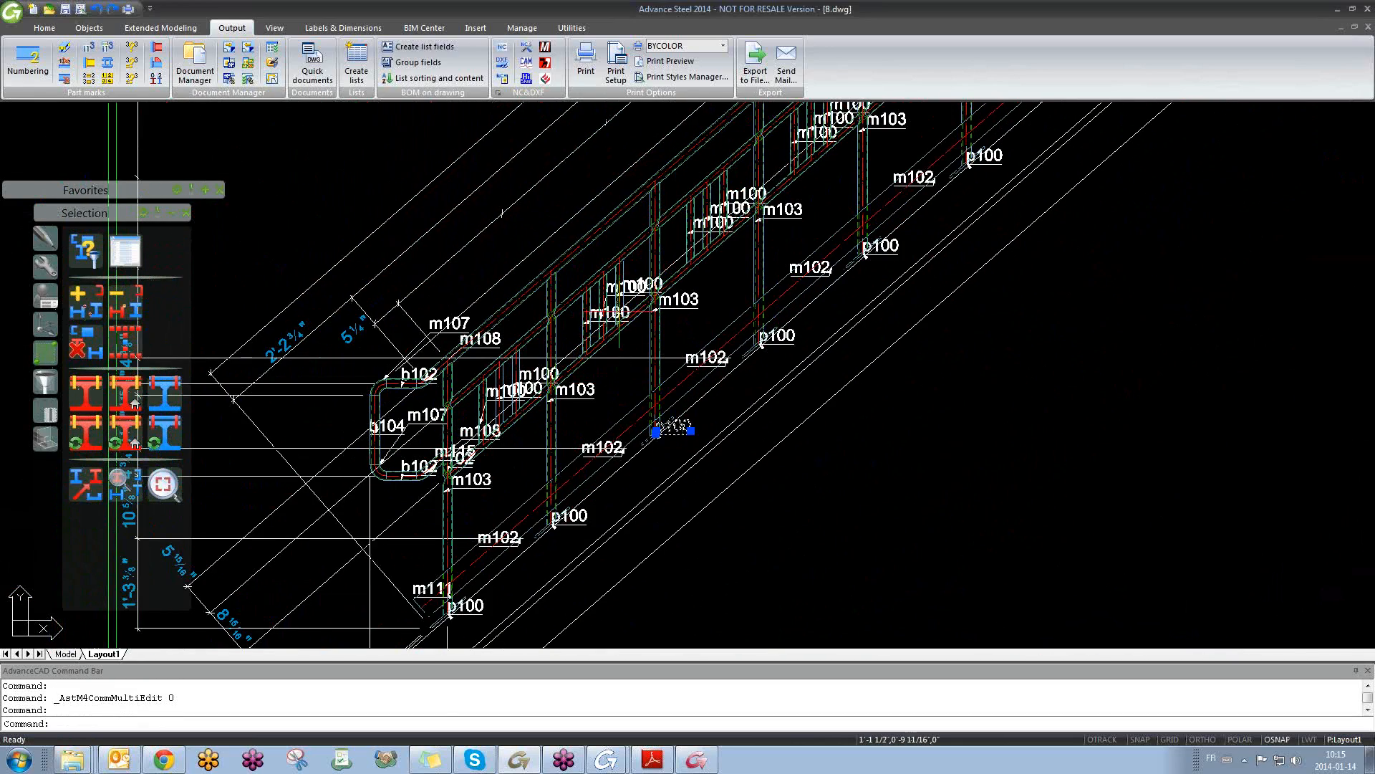
scroll(617, 307, up, 8)
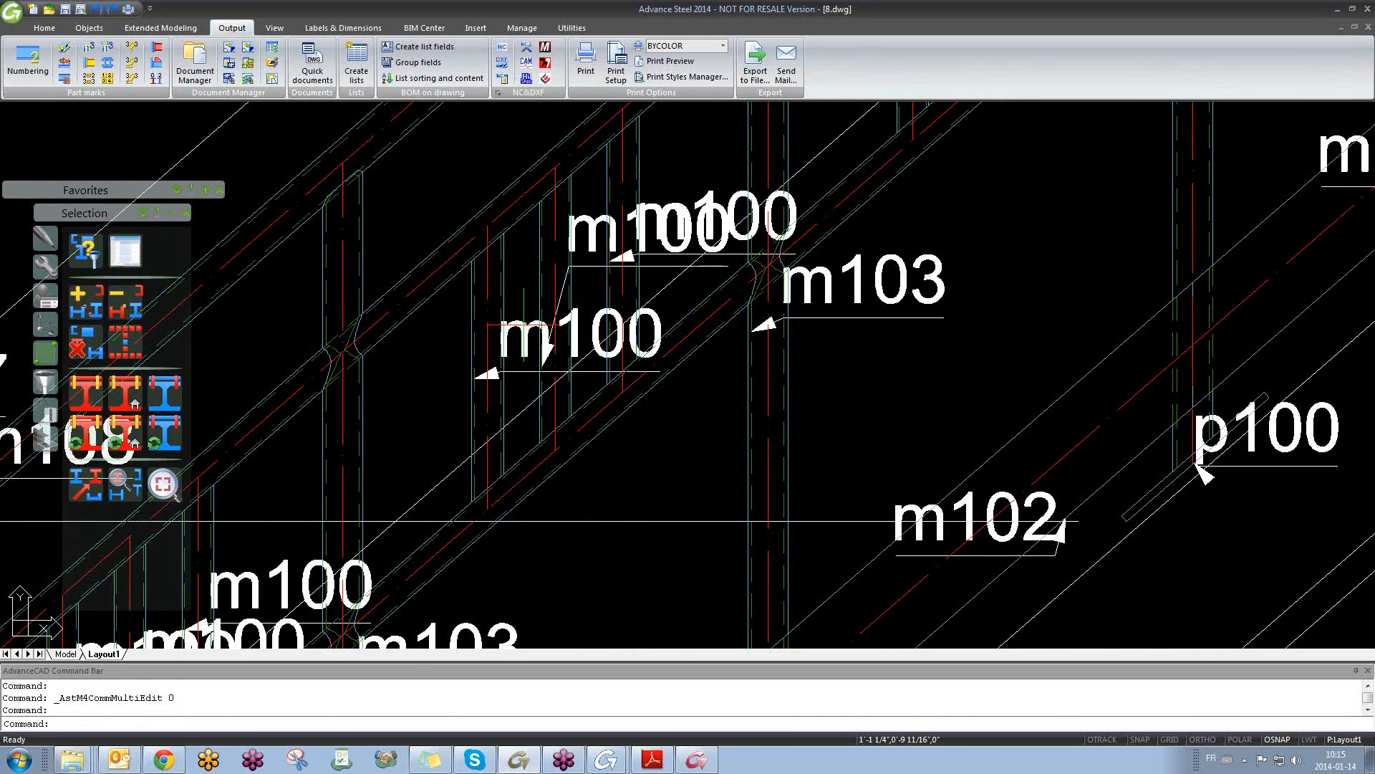
click(546, 349)
scroll(516, 341, down, 4)
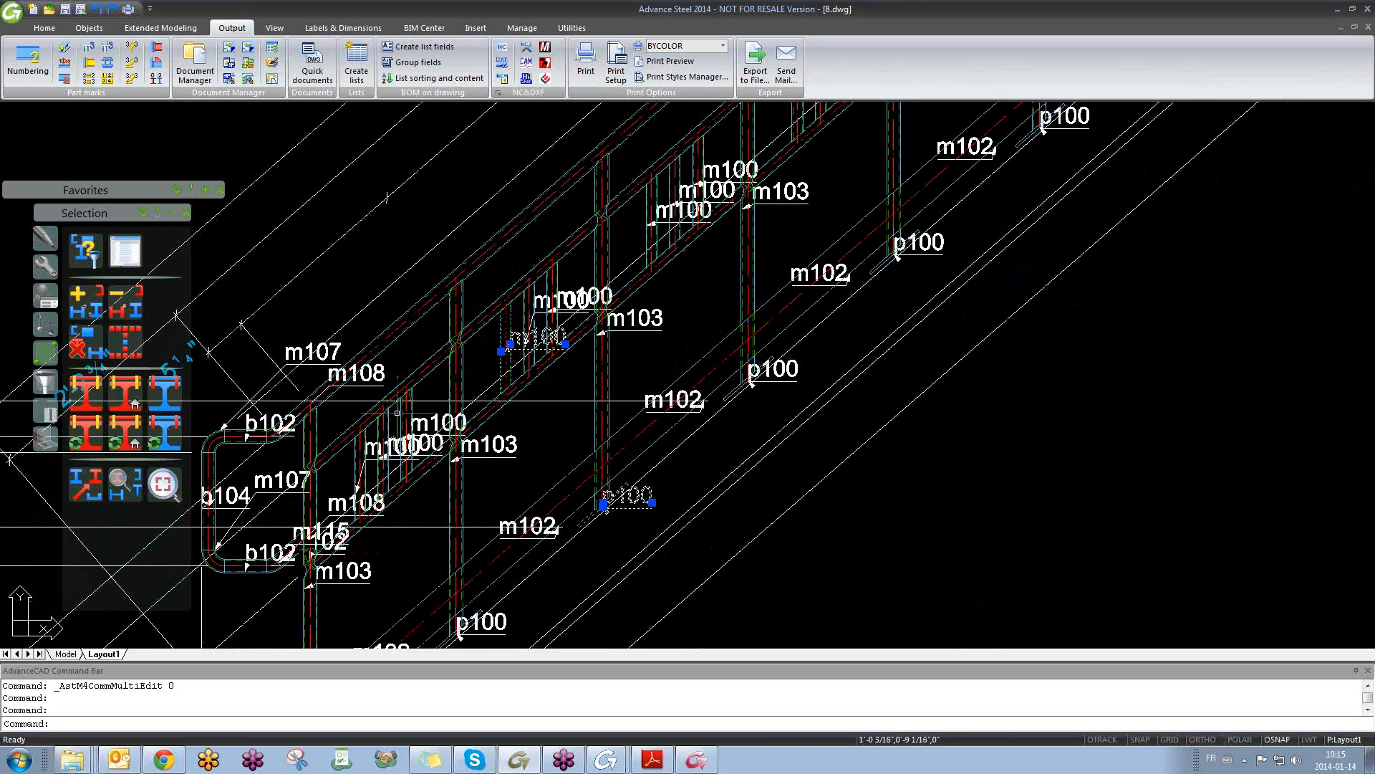
scroll(799, 393, down, 10)
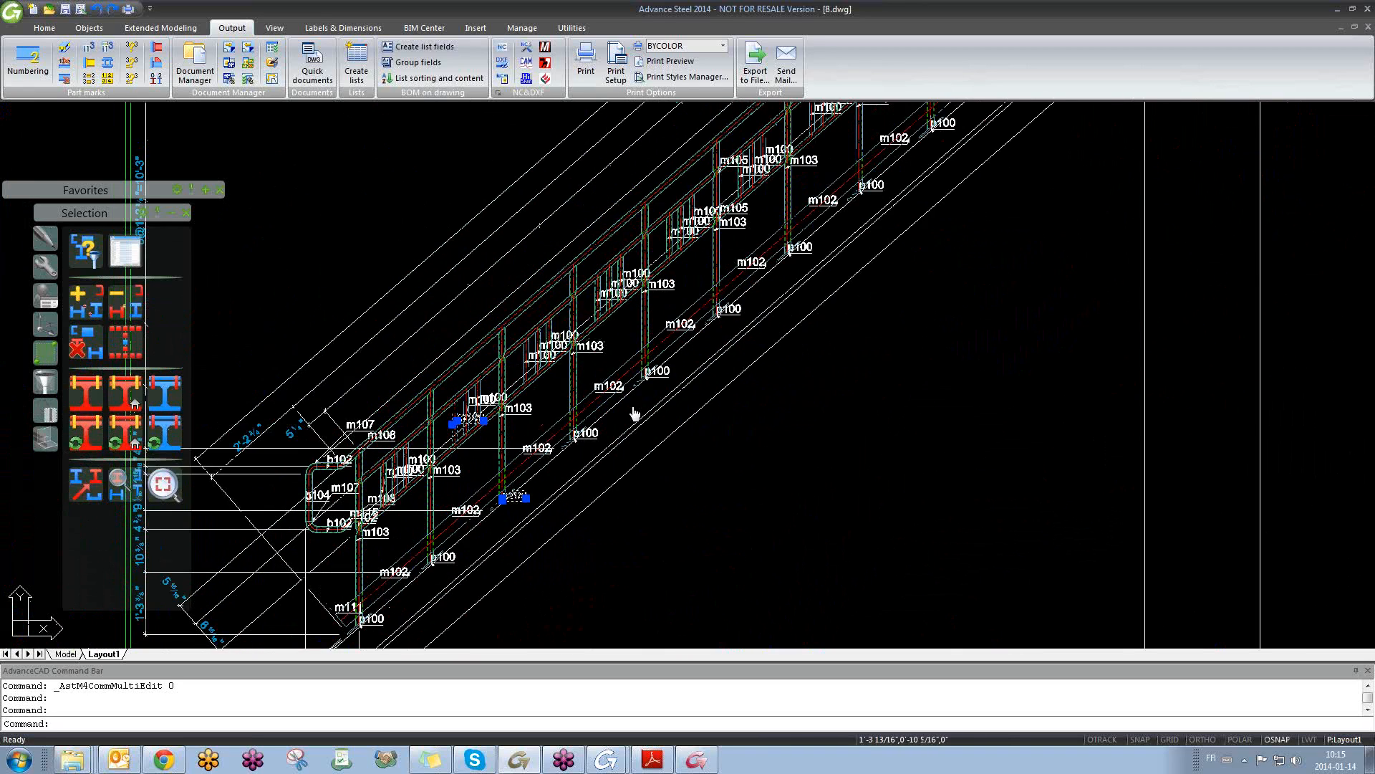
scroll(799, 393, up, 5)
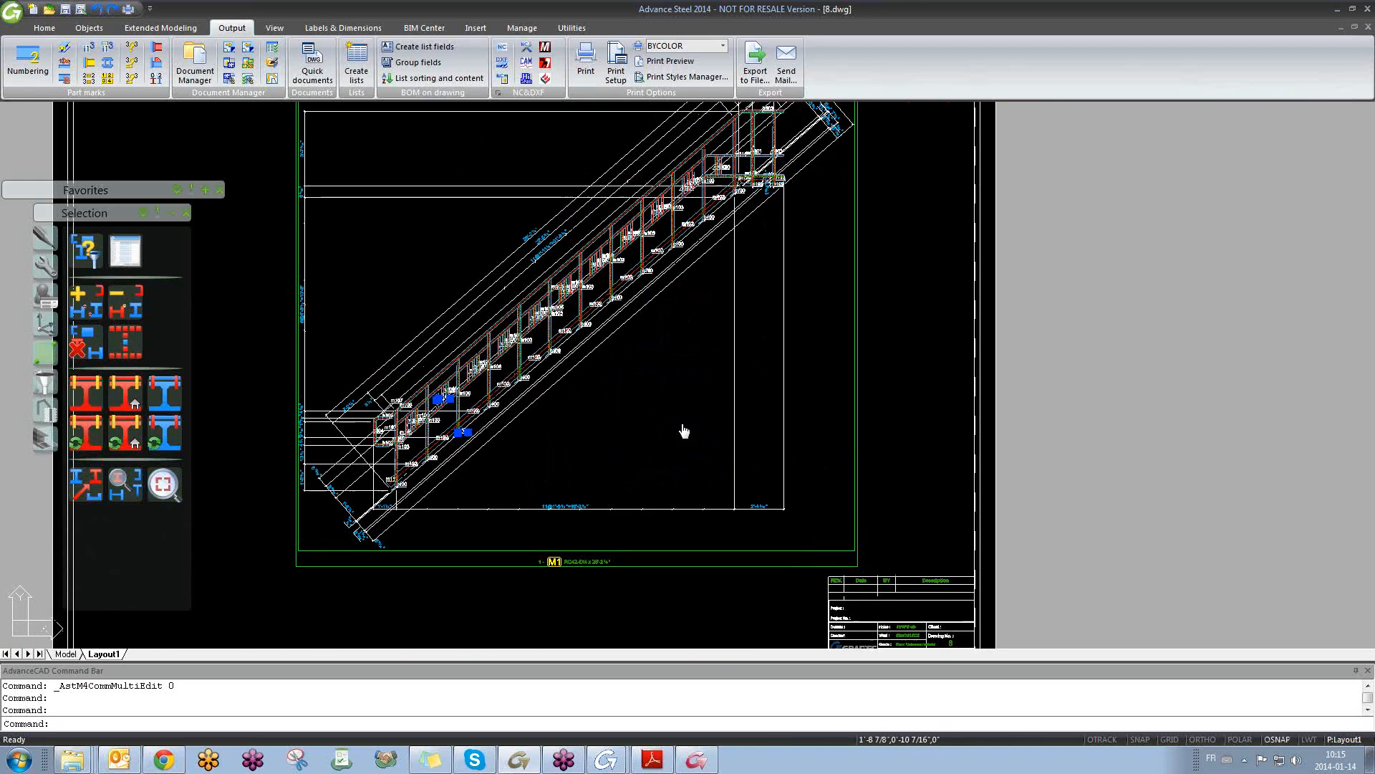
scroll(783, 392, down, 2)
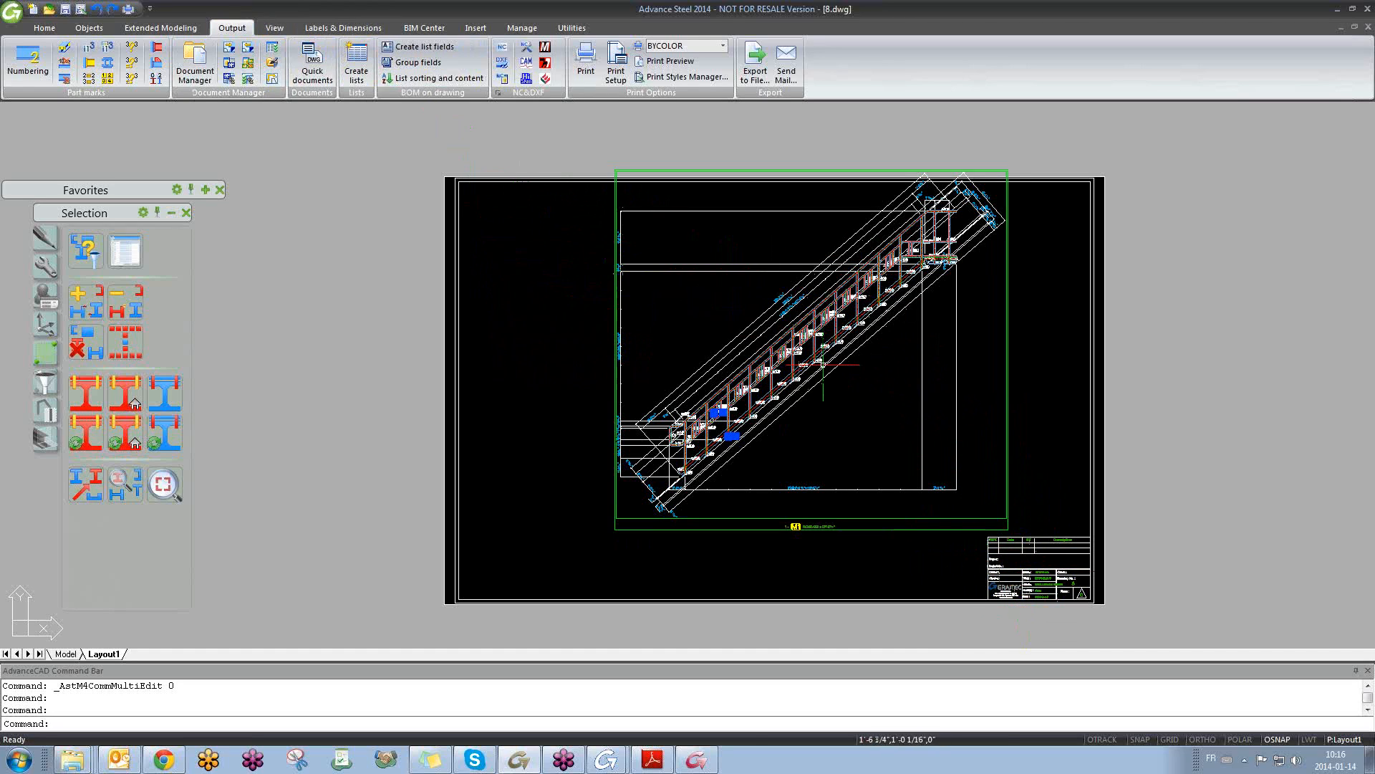
- Change the text of the m100 label in the second baluster group from the railing's lower end to "m100 TYP"
scroll(706, 406, up, 8)
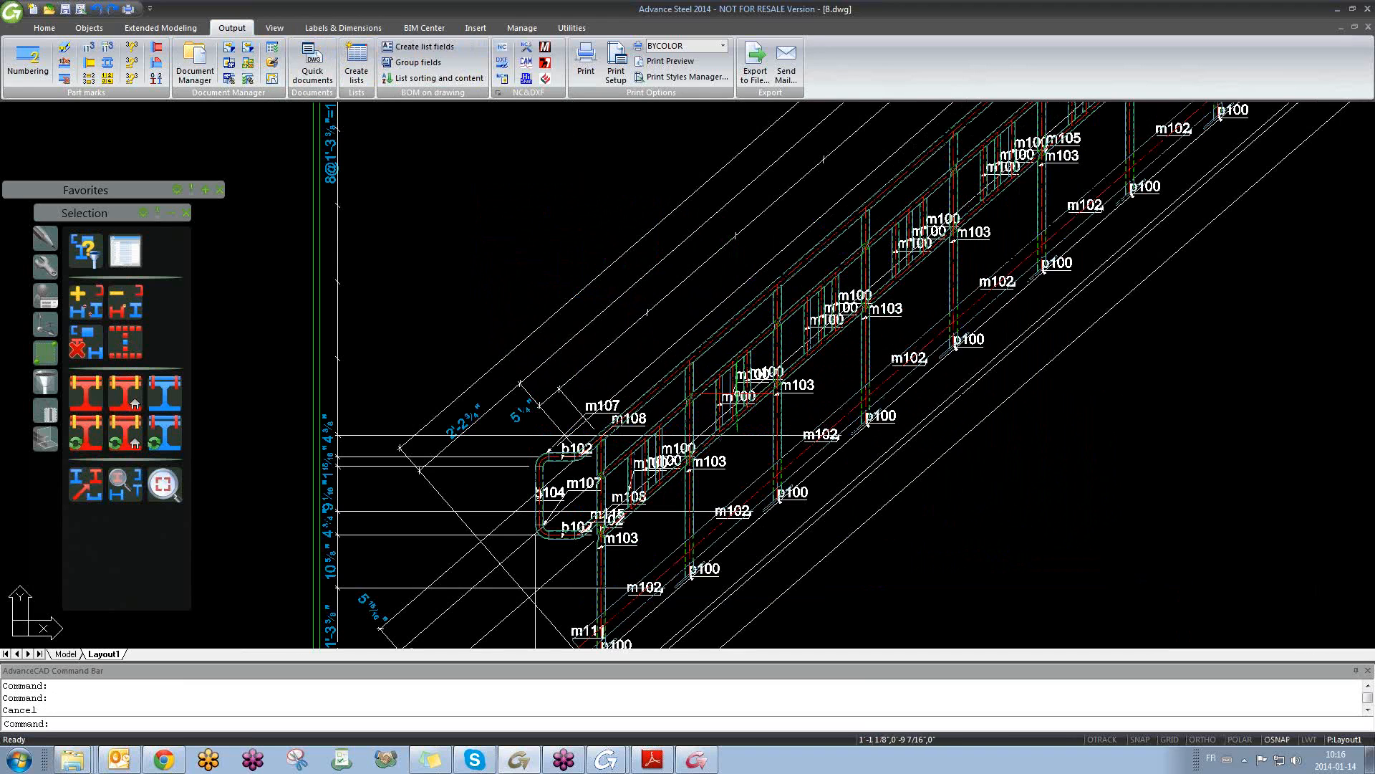
click(733, 395)
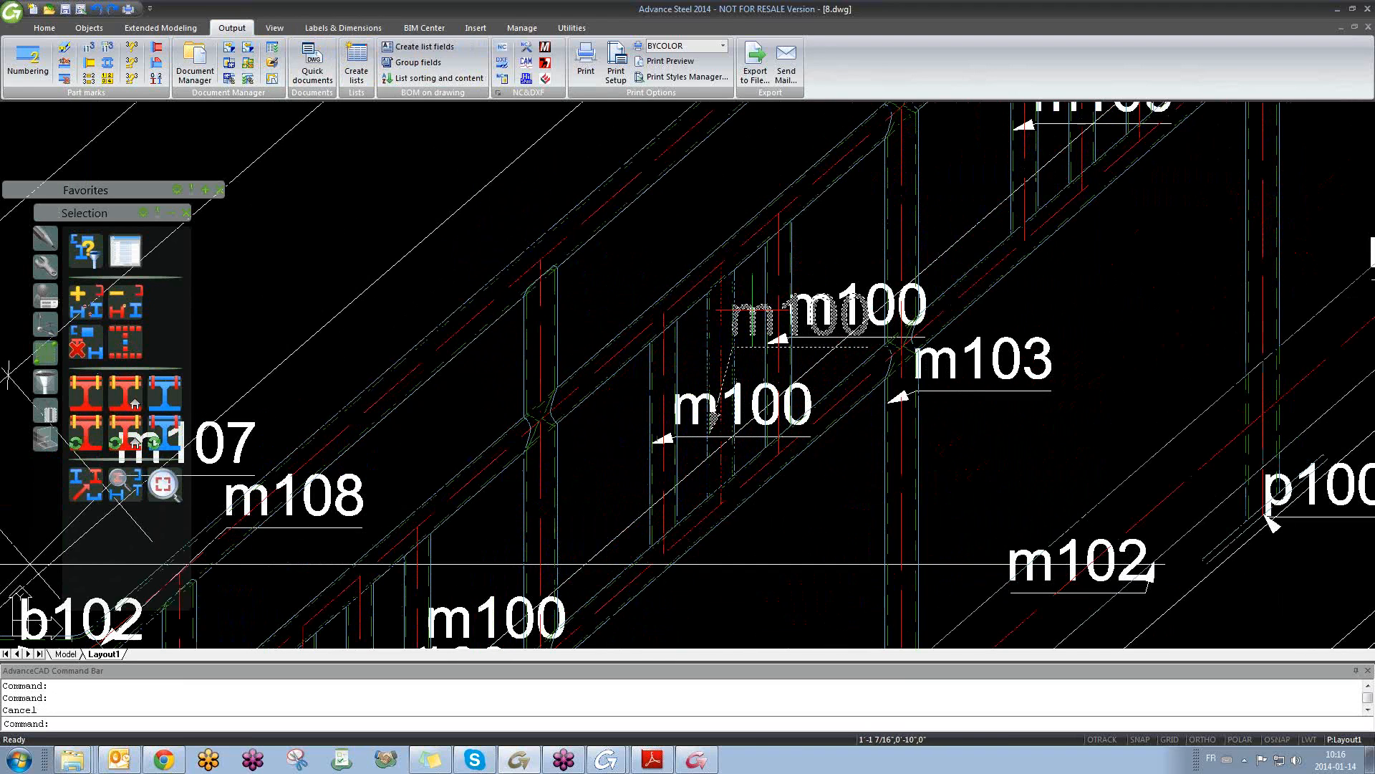
double_click(755, 315)
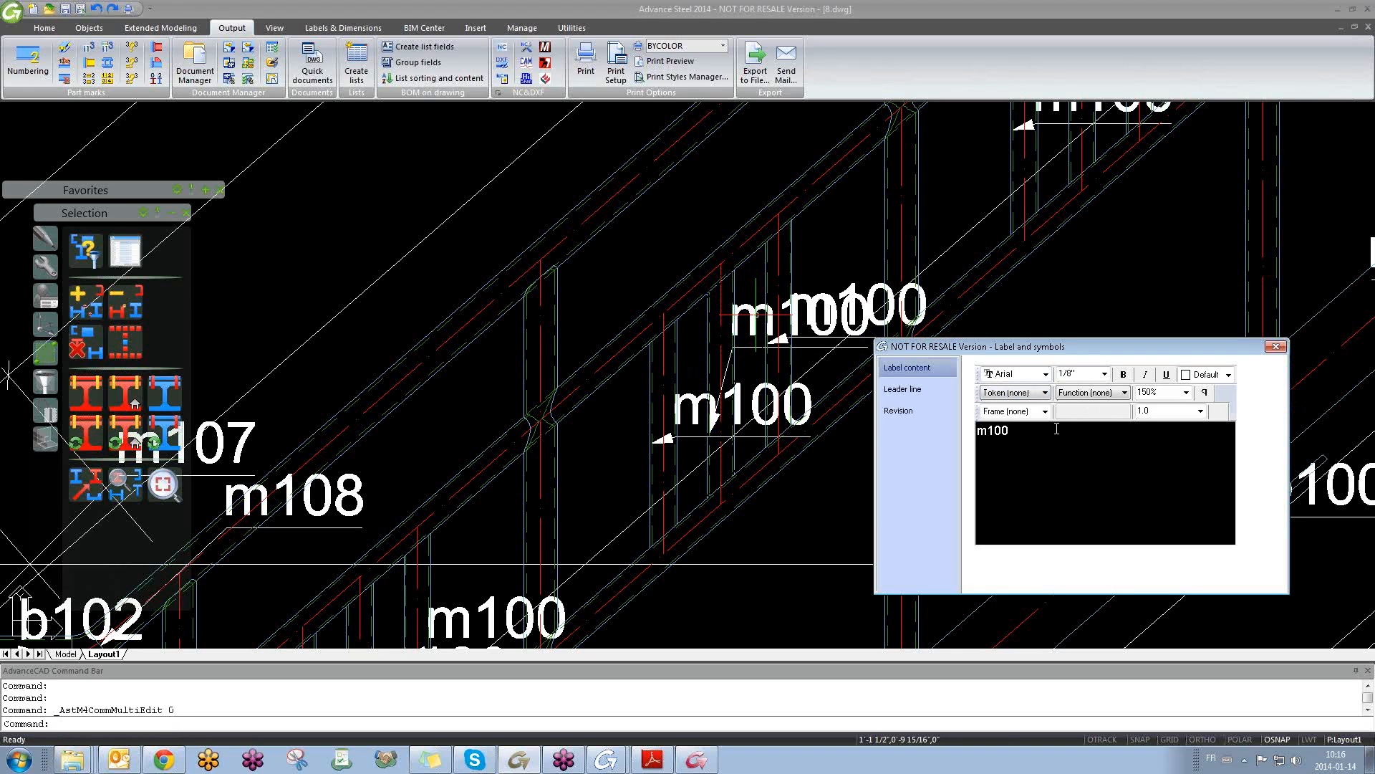
text(TYP)
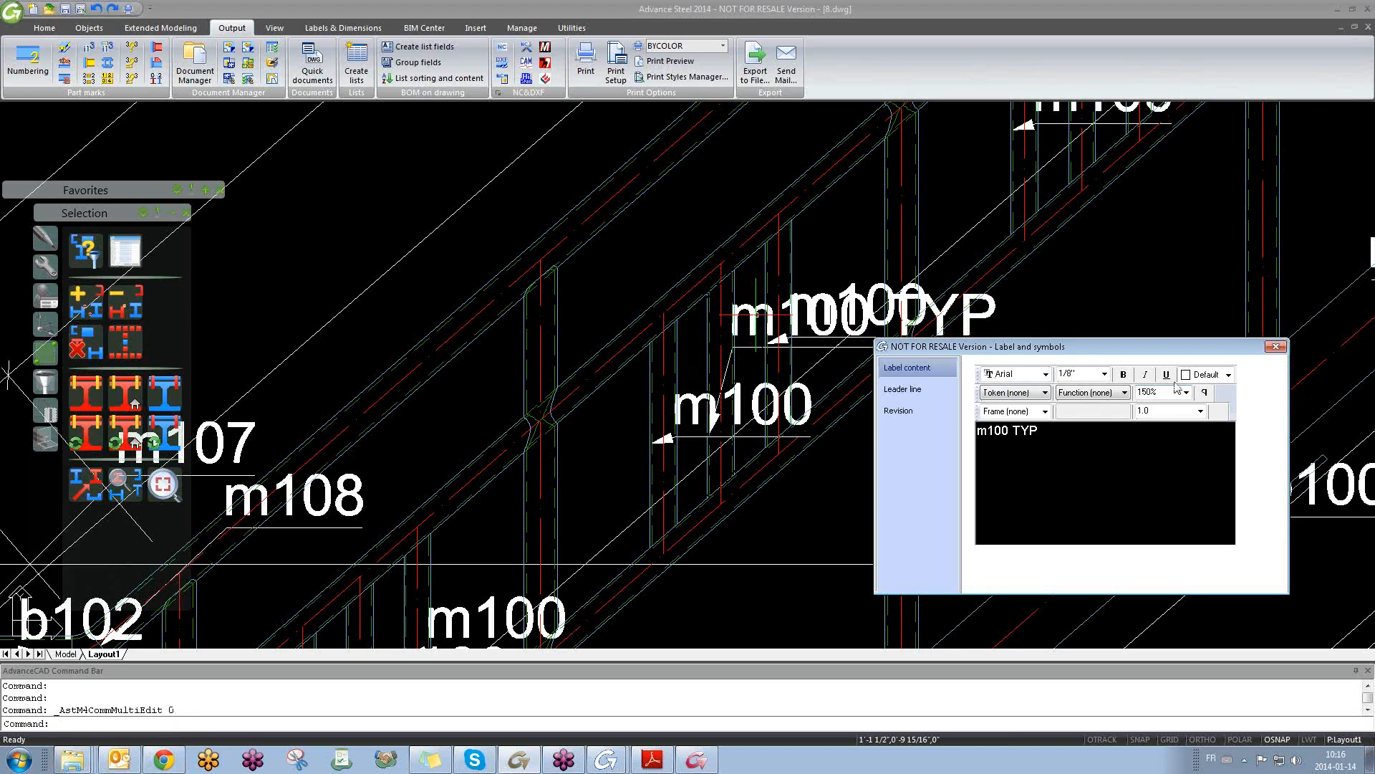
click(1275, 348)
- Move the "m100 TYP" label up and away from the overlapping m100 label, keeping its leader on the baluster
scroll(795, 301, down, 1)
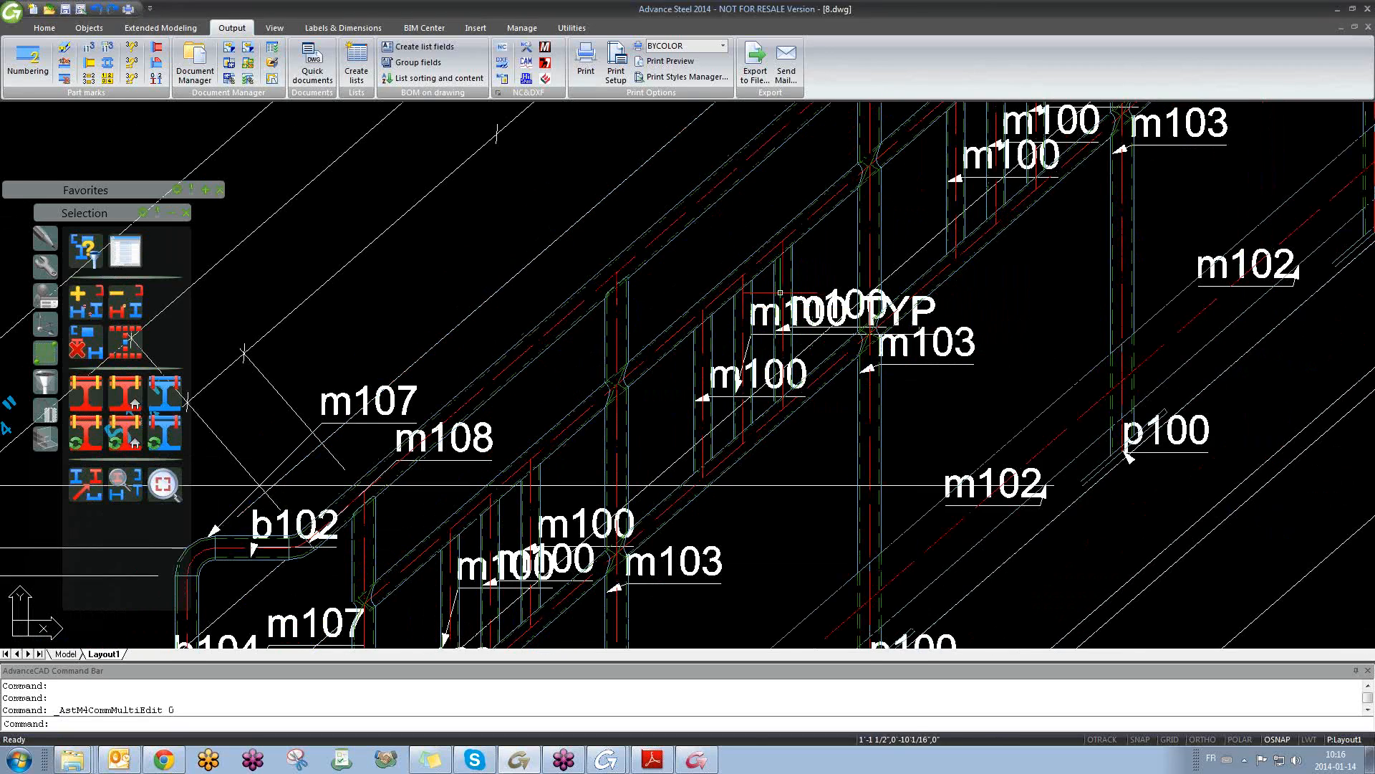
scroll(759, 315, down, 4)
scroll(730, 347, up, 7)
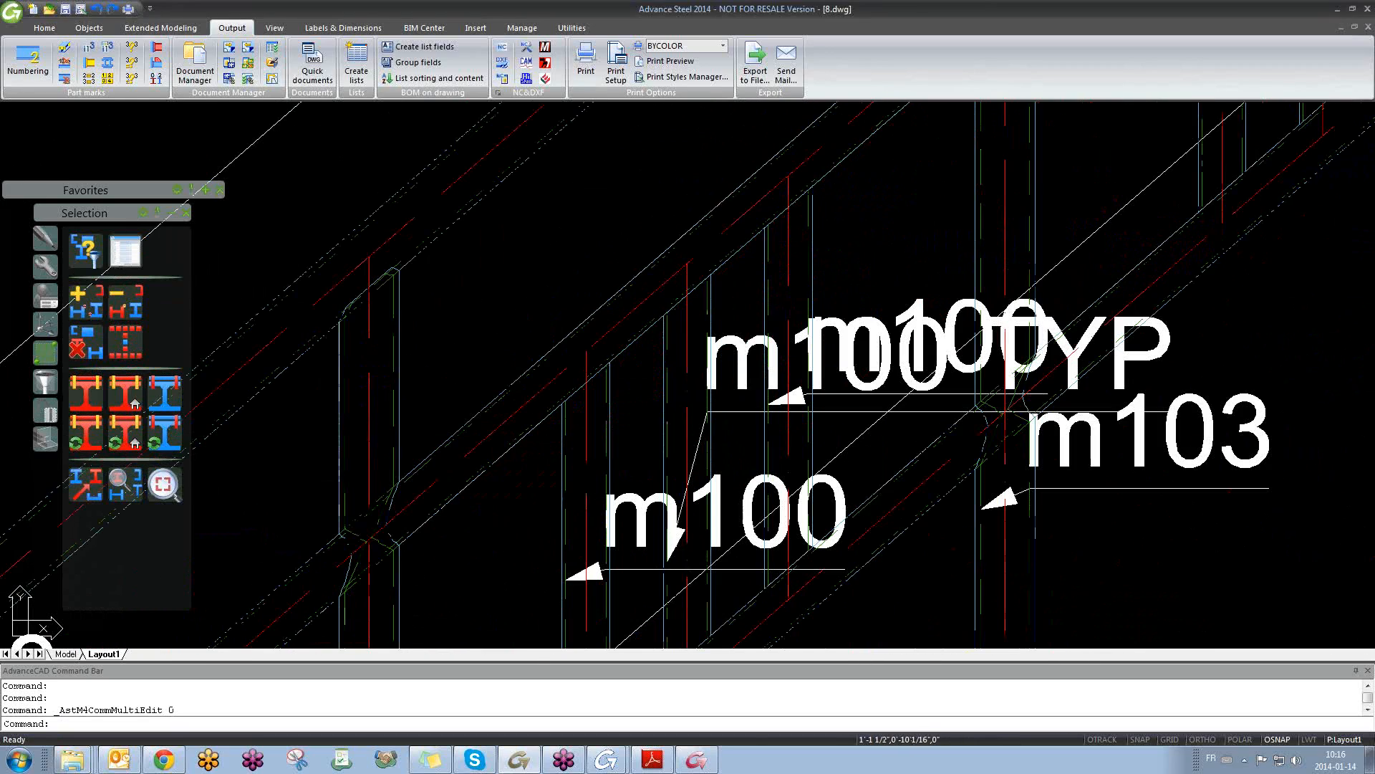
click(731, 347)
scroll(730, 347, down, 2)
click(720, 366)
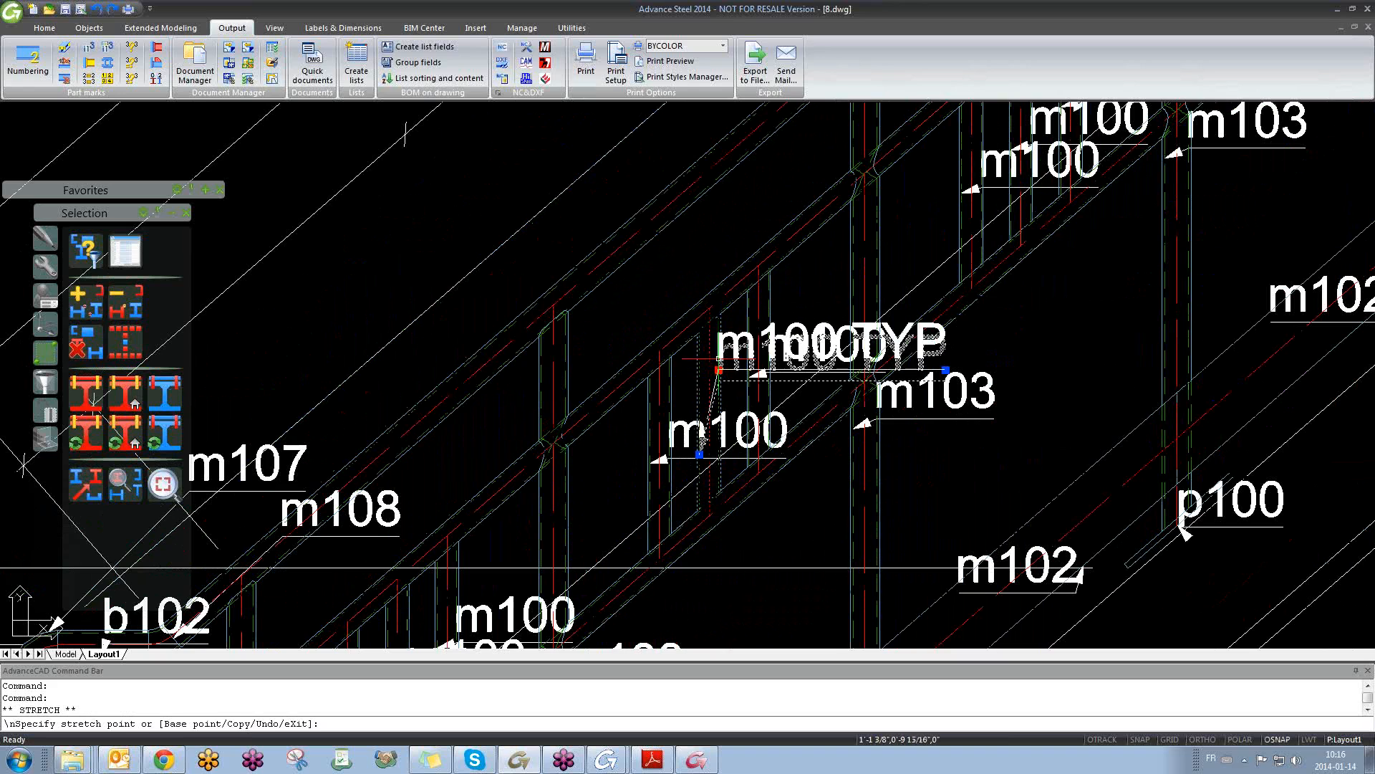
key(Escape)
- Rotate and reposition the "m100 TYP" label so it runs roughly parallel to the sloped handrail
click(888, 272)
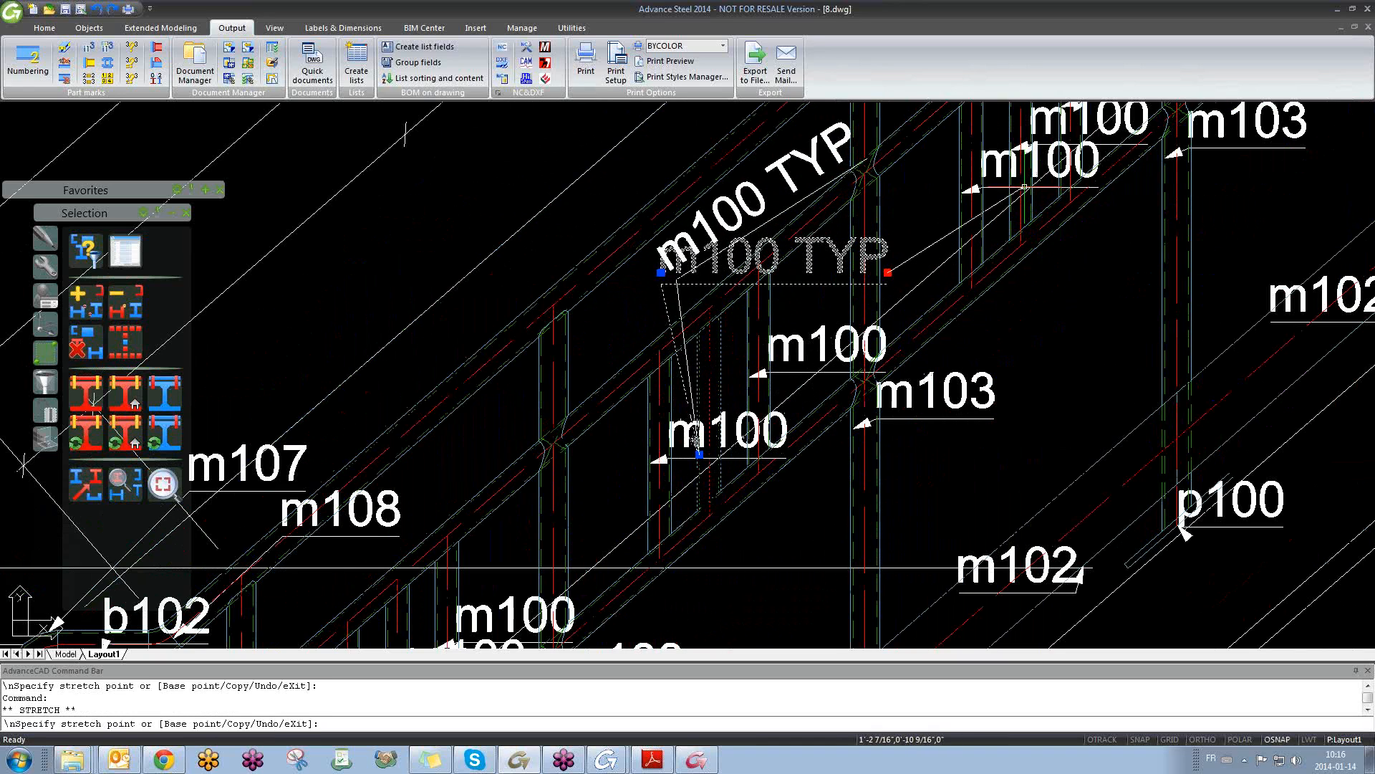
click(1012, 174)
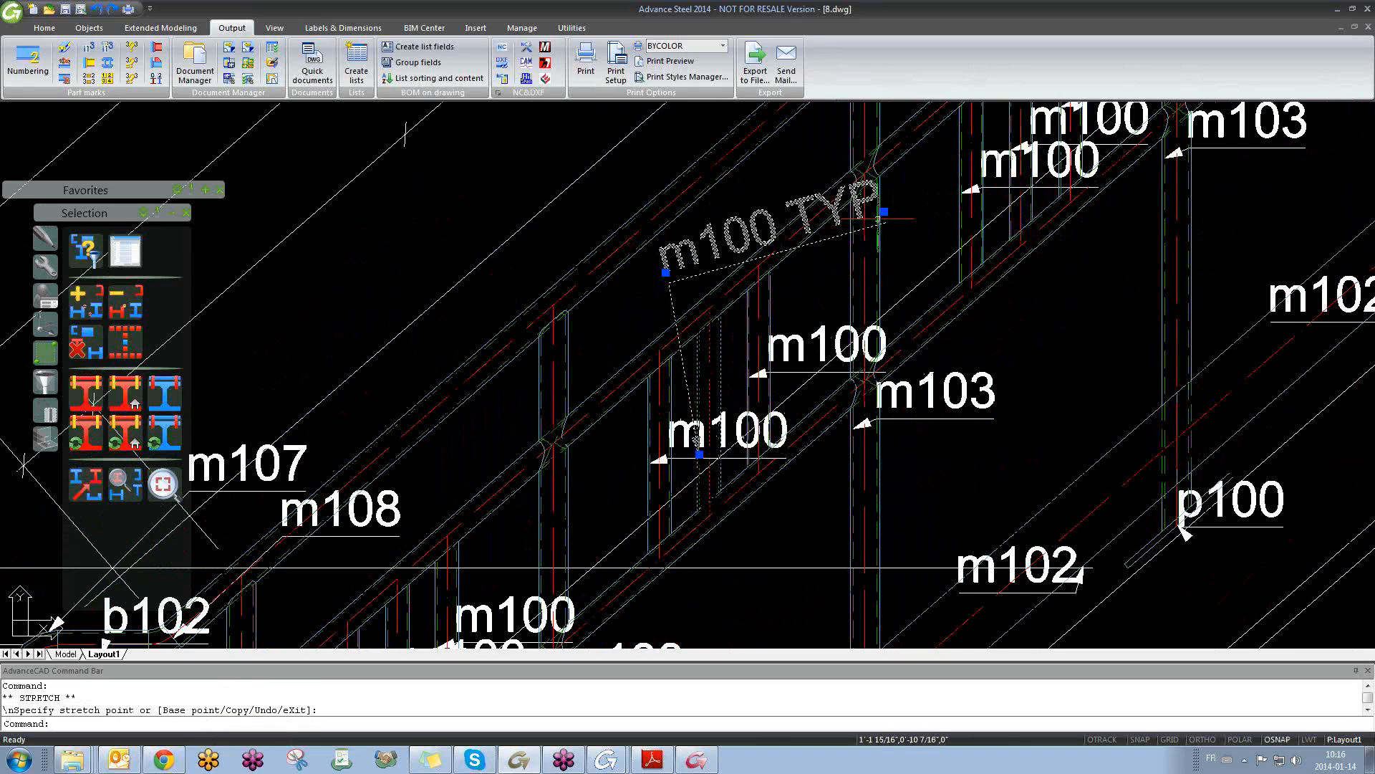
middle_drag(882, 217, 883, 275)
click(886, 272)
click(886, 272)
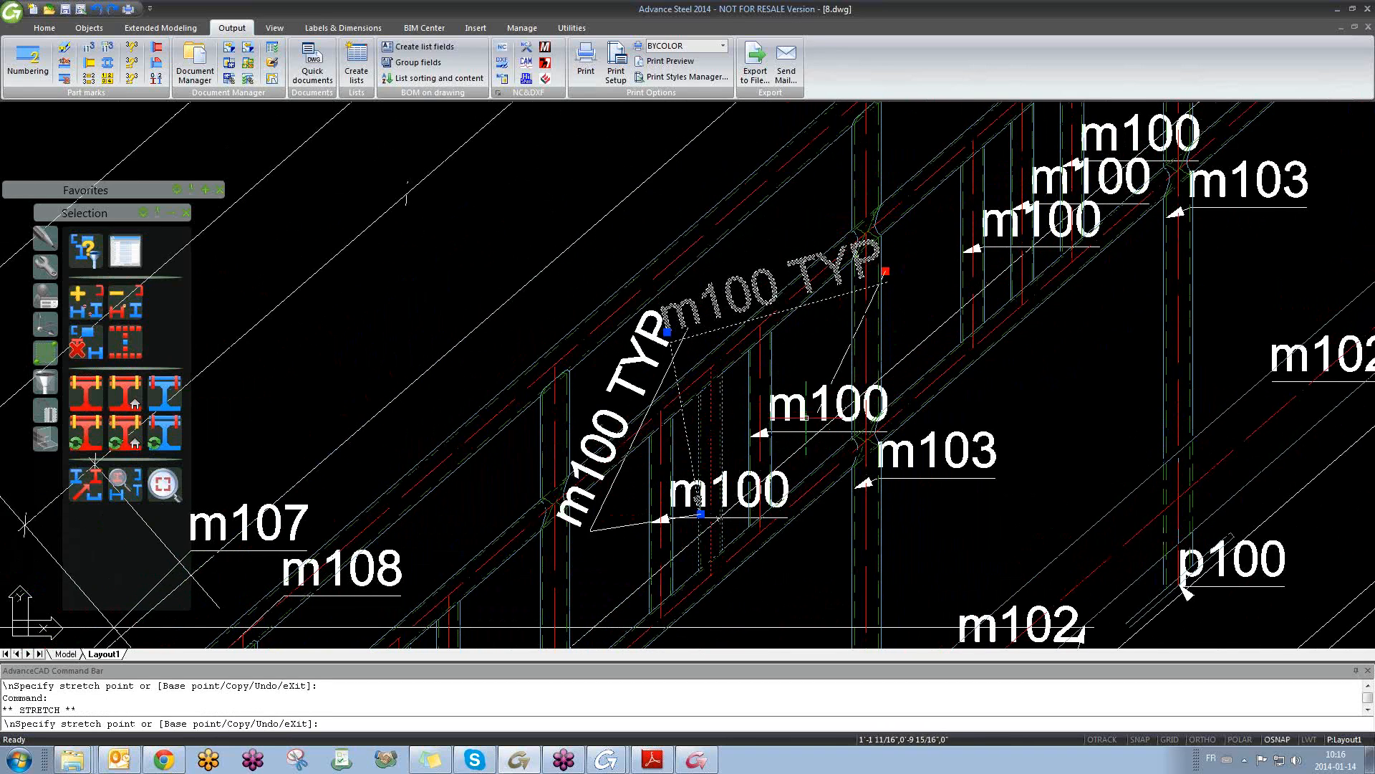
click(737, 412)
click(675, 328)
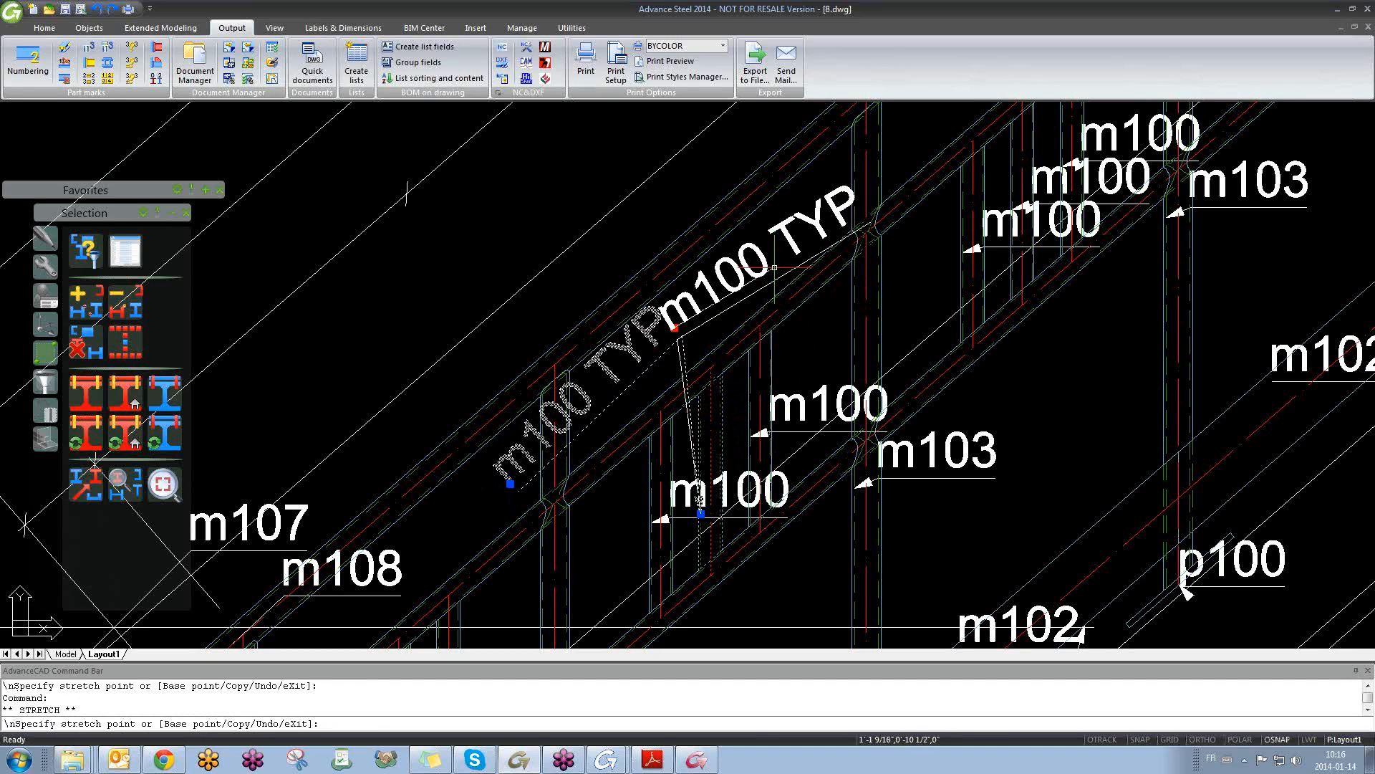
key(Escape)
click(600, 366)
click(510, 483)
scroll(625, 387, down, 3)
key(Escape)
- Delete the m103 label and the lower m105 label beside it at the mid-railing post
scroll(716, 344, down, 4)
scroll(809, 321, down, 5)
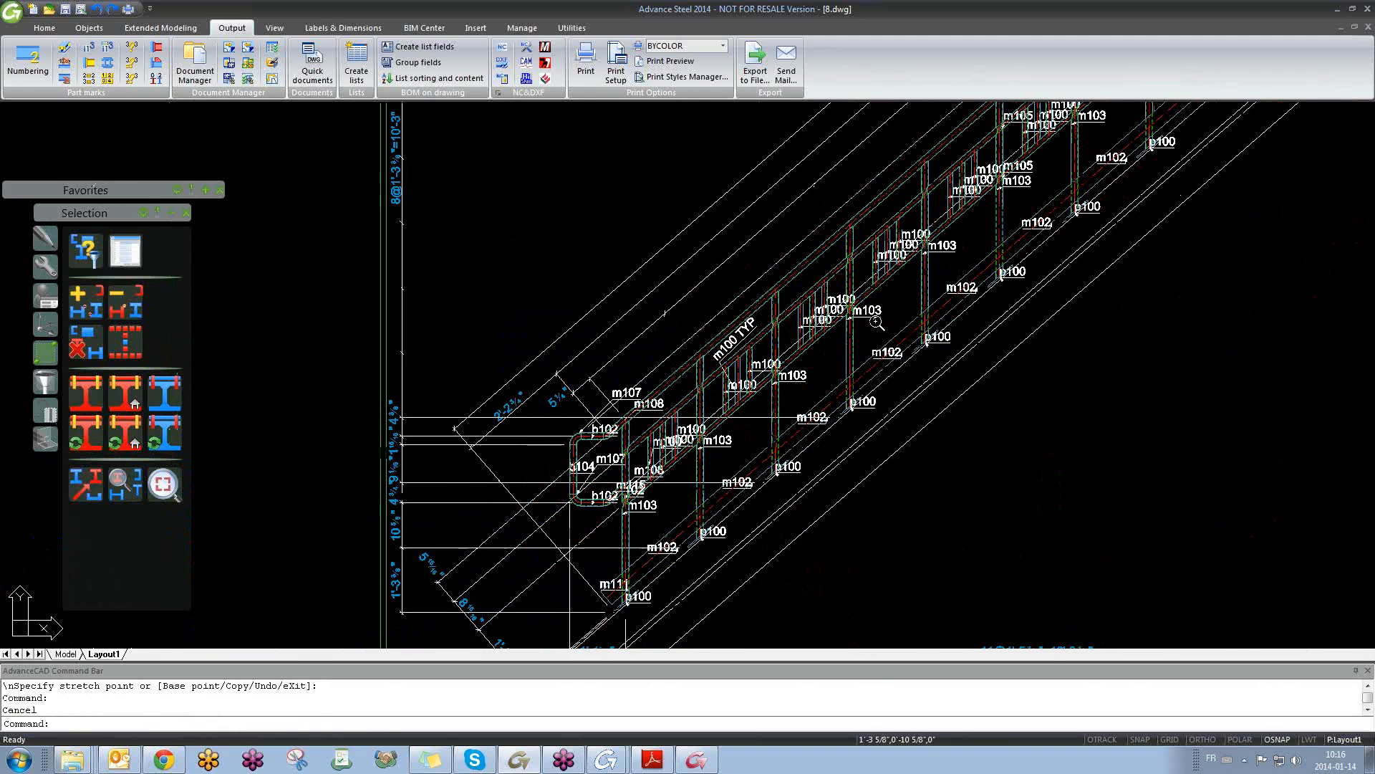
scroll(809, 322, up, 2)
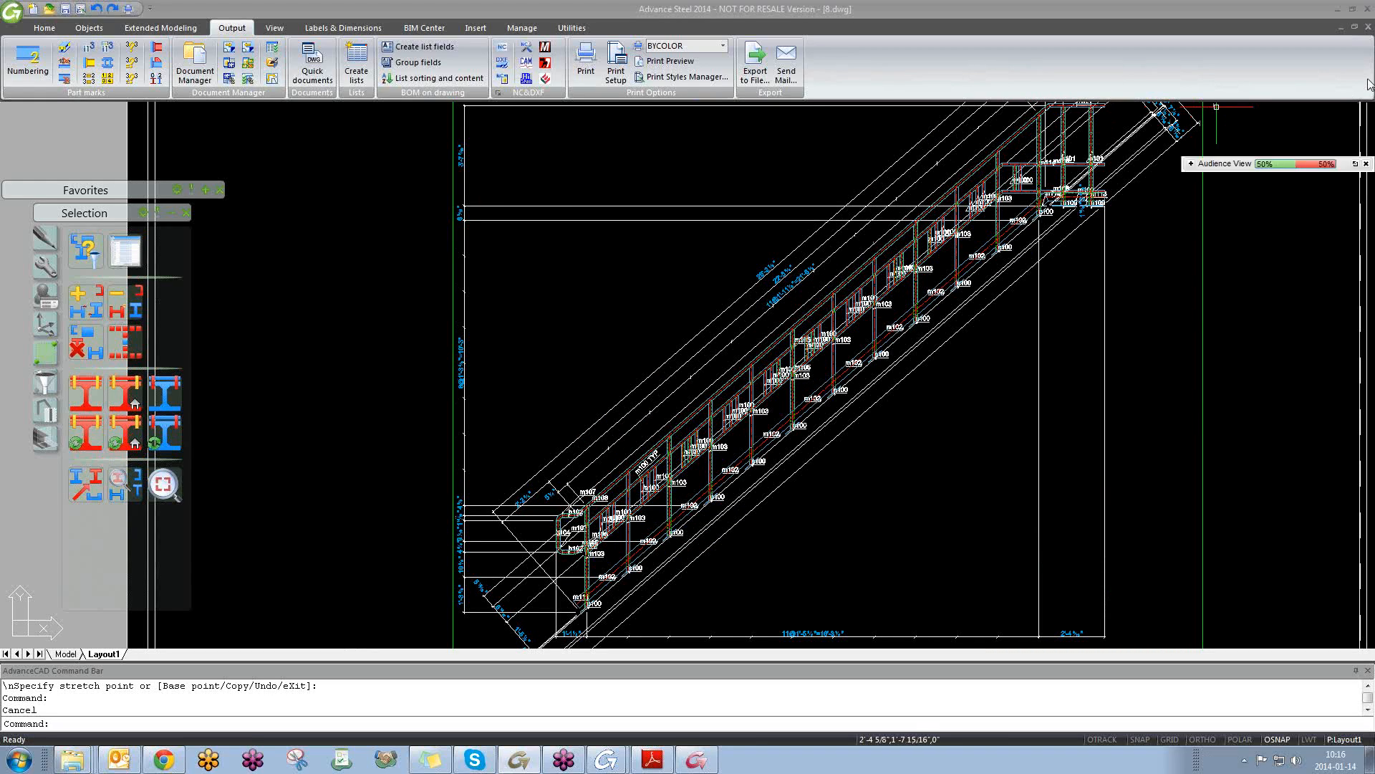
click(926, 442)
click(846, 514)
scroll(808, 434, up, 10)
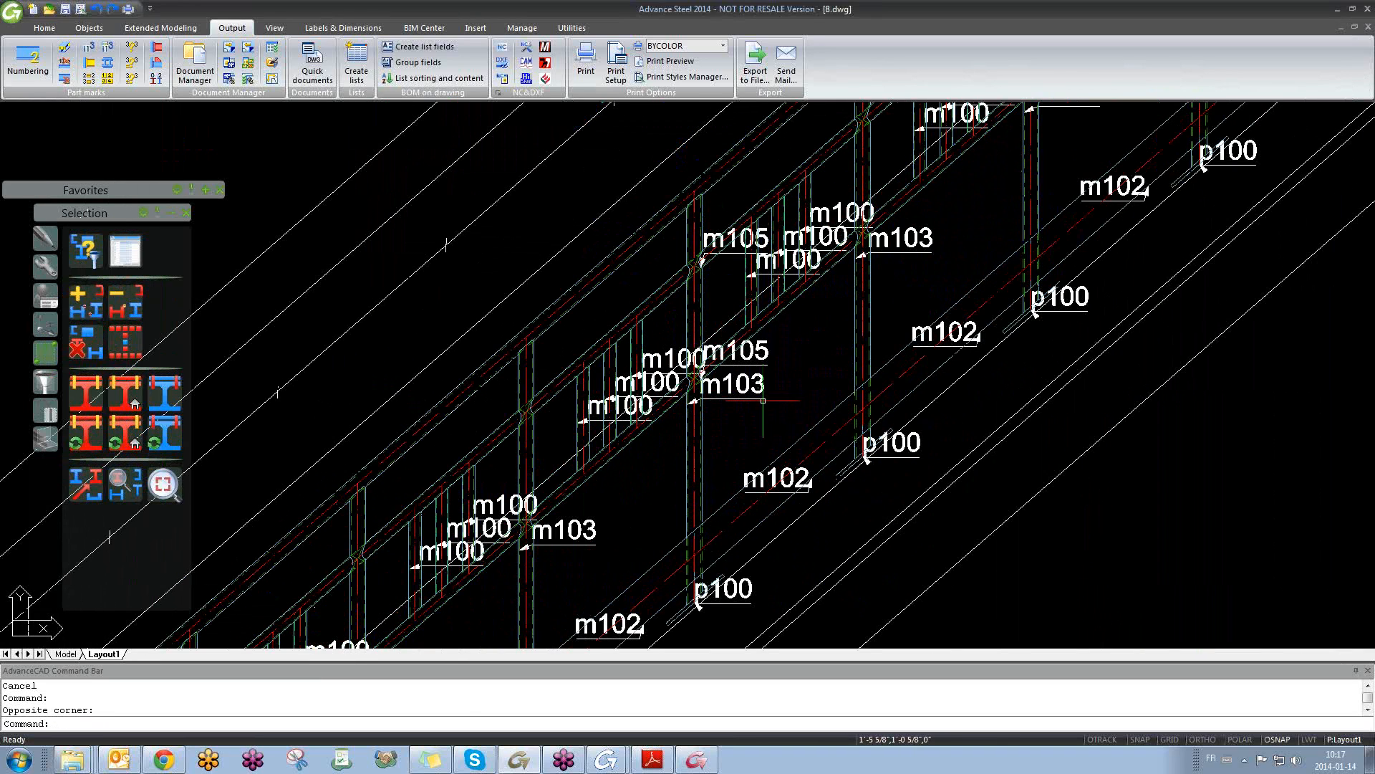
scroll(765, 395, up, 2)
click(792, 352)
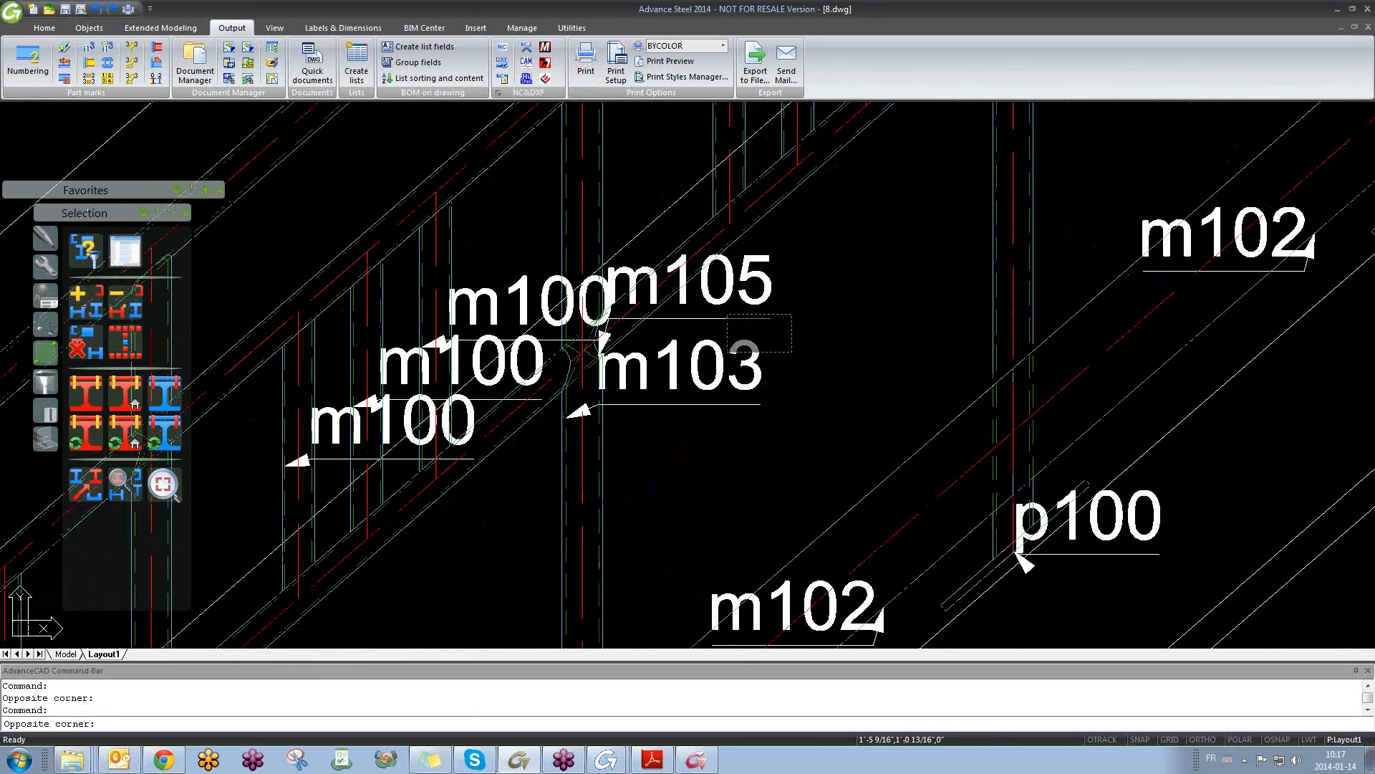
click(727, 314)
key(Delete)
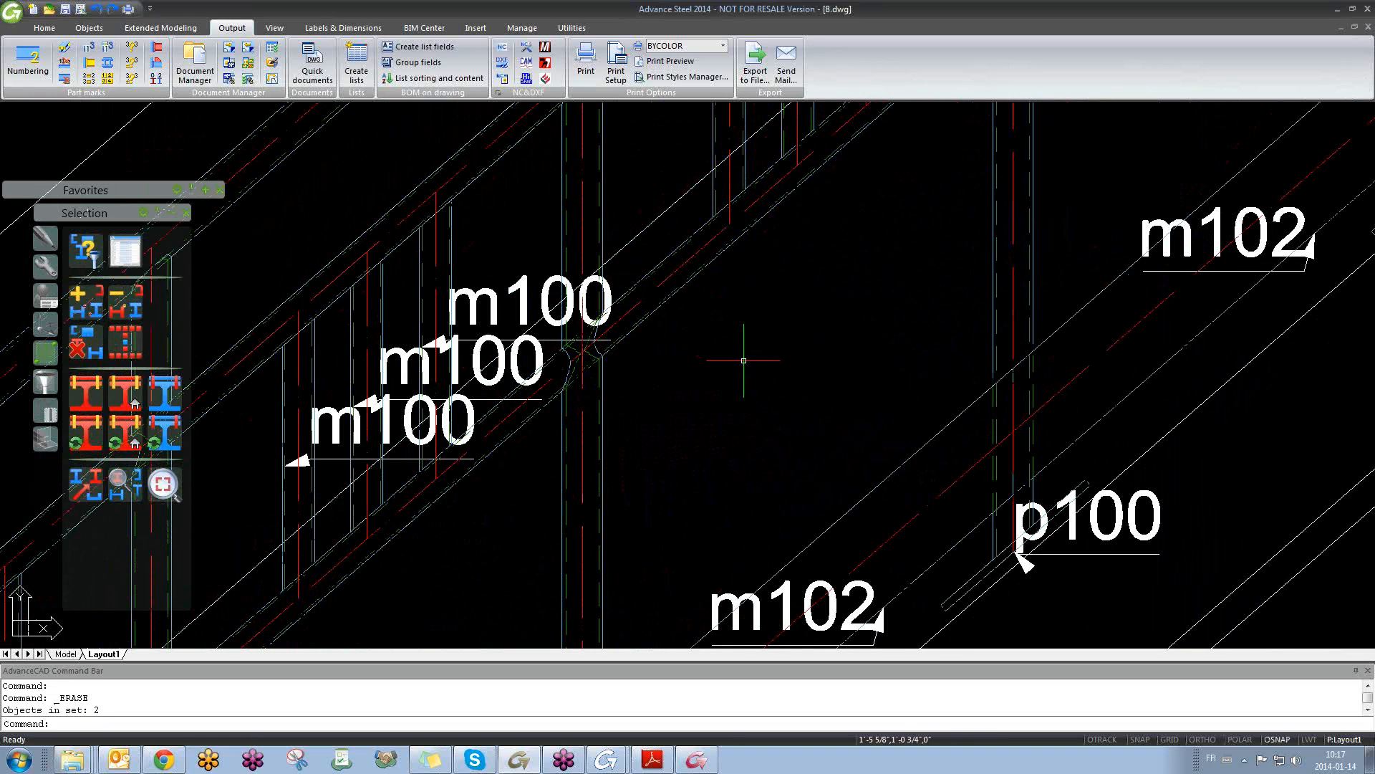
- Examine the remaining m100, m102, m103, m105 and p100 labels along the railing for repeats and overlaps
scroll(745, 359, down, 6)
scroll(742, 361, down, 4)
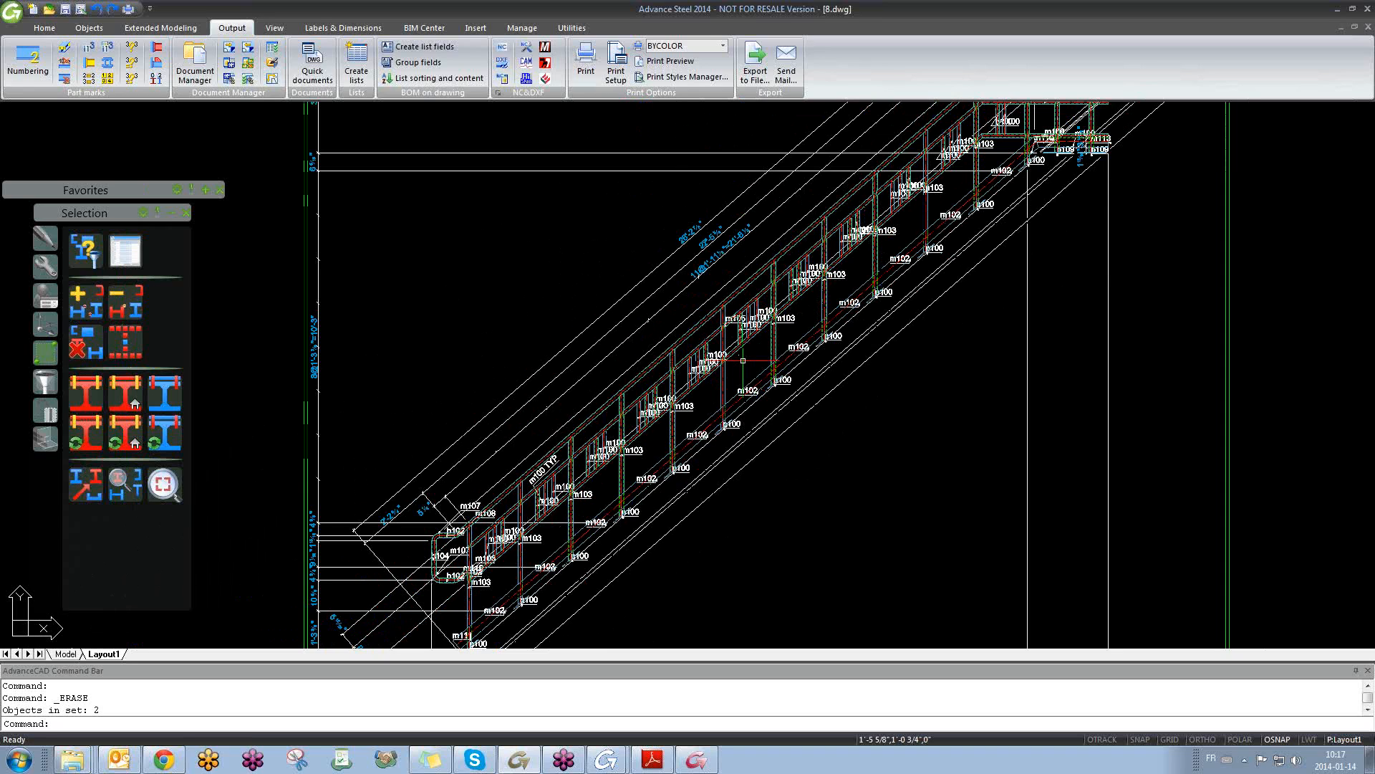
scroll(743, 361, up, 6)
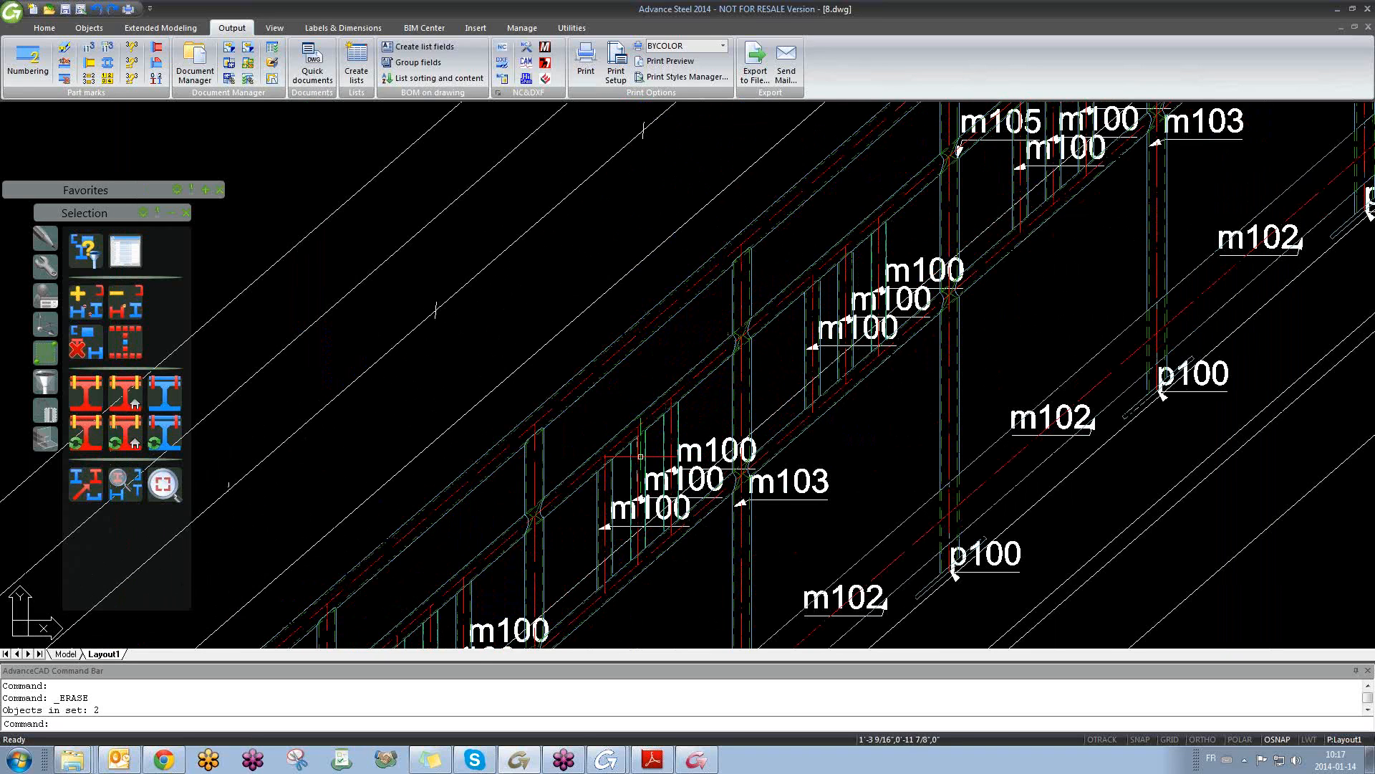
scroll(704, 407, up, 5)
scroll(645, 362, down, 4)
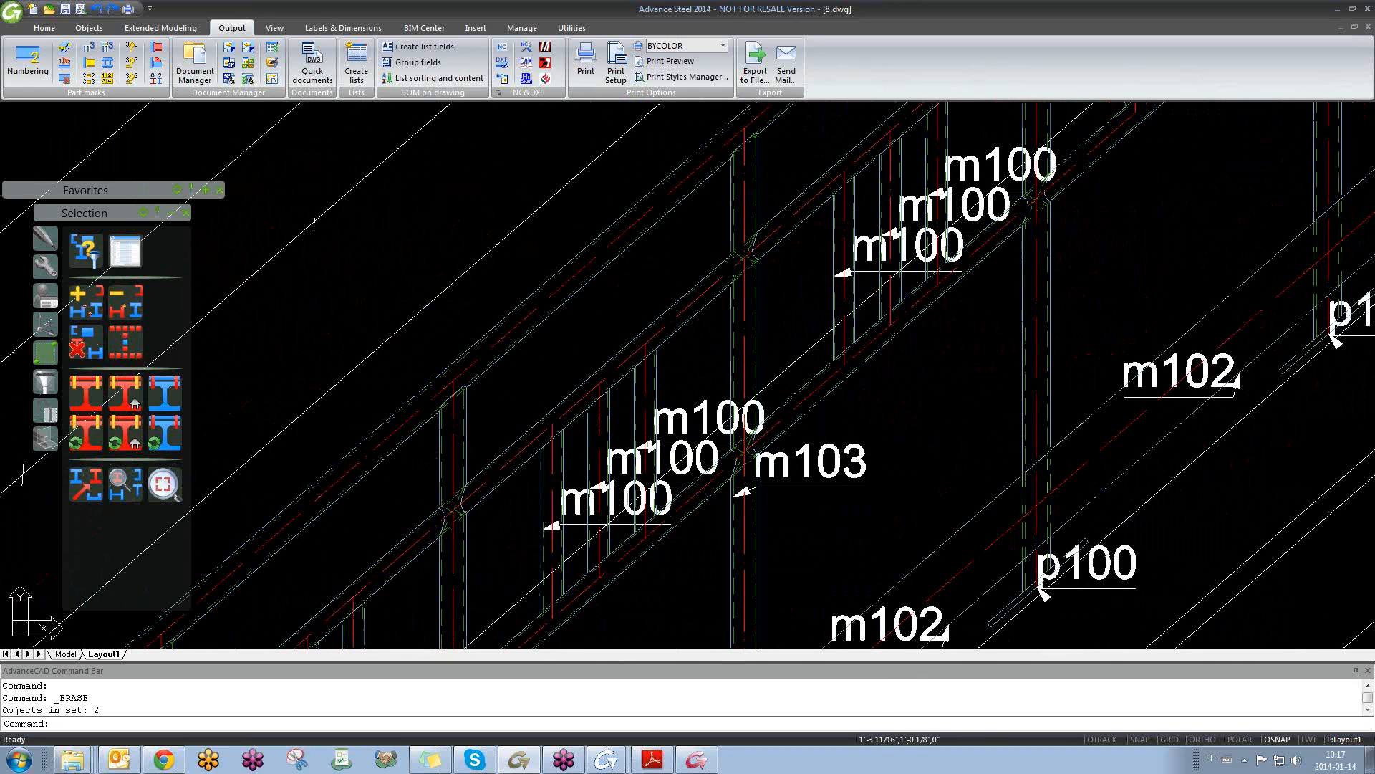
scroll(657, 357, down, 3)
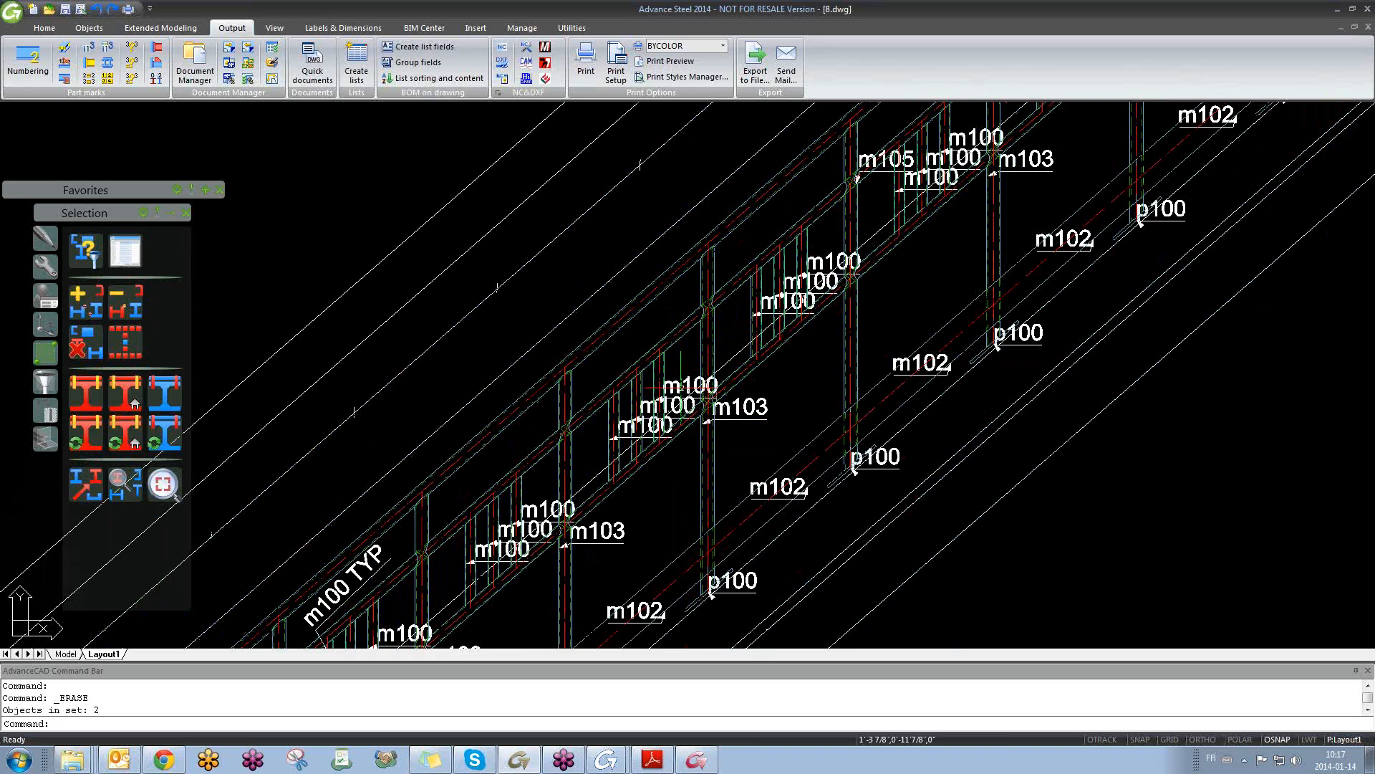
scroll(829, 350, down, 5)
middle_drag(829, 351, 749, 447)
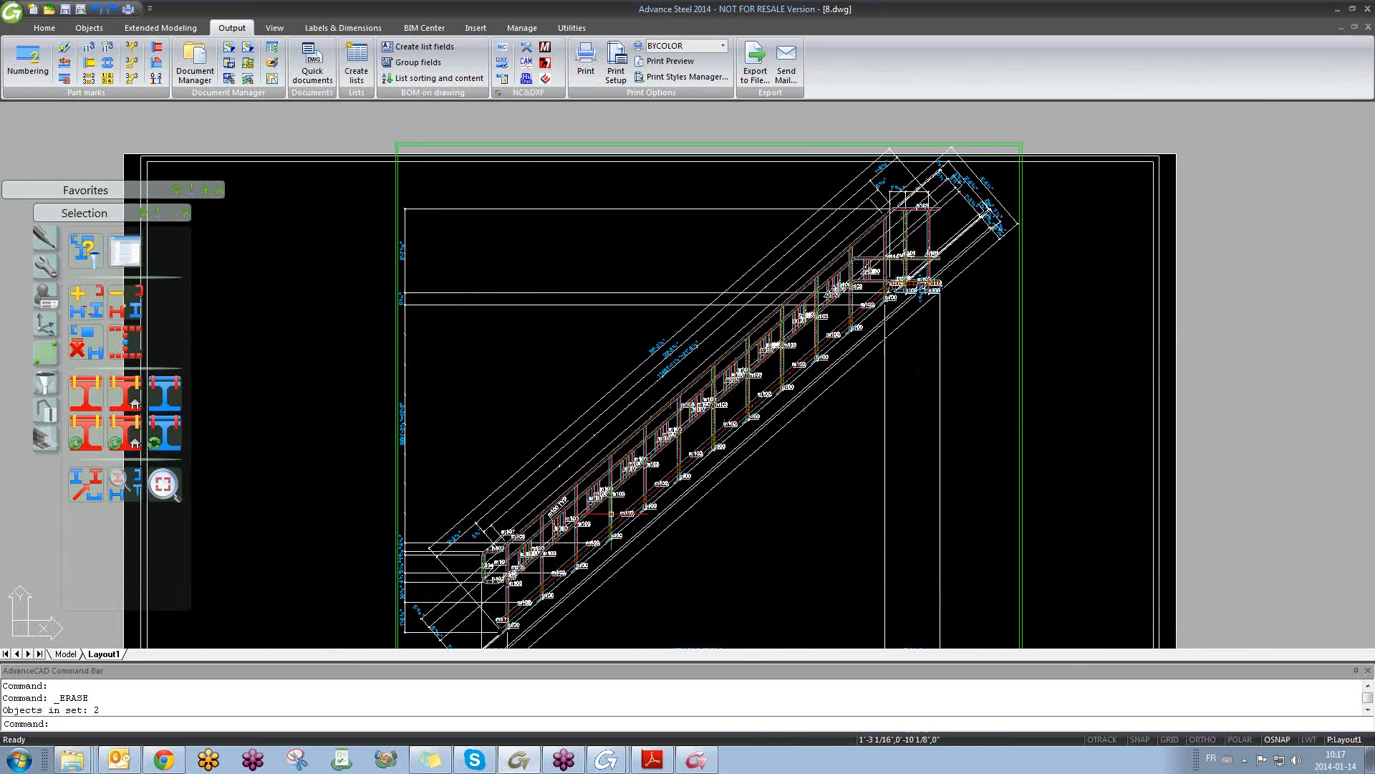
scroll(616, 514, up, 5)
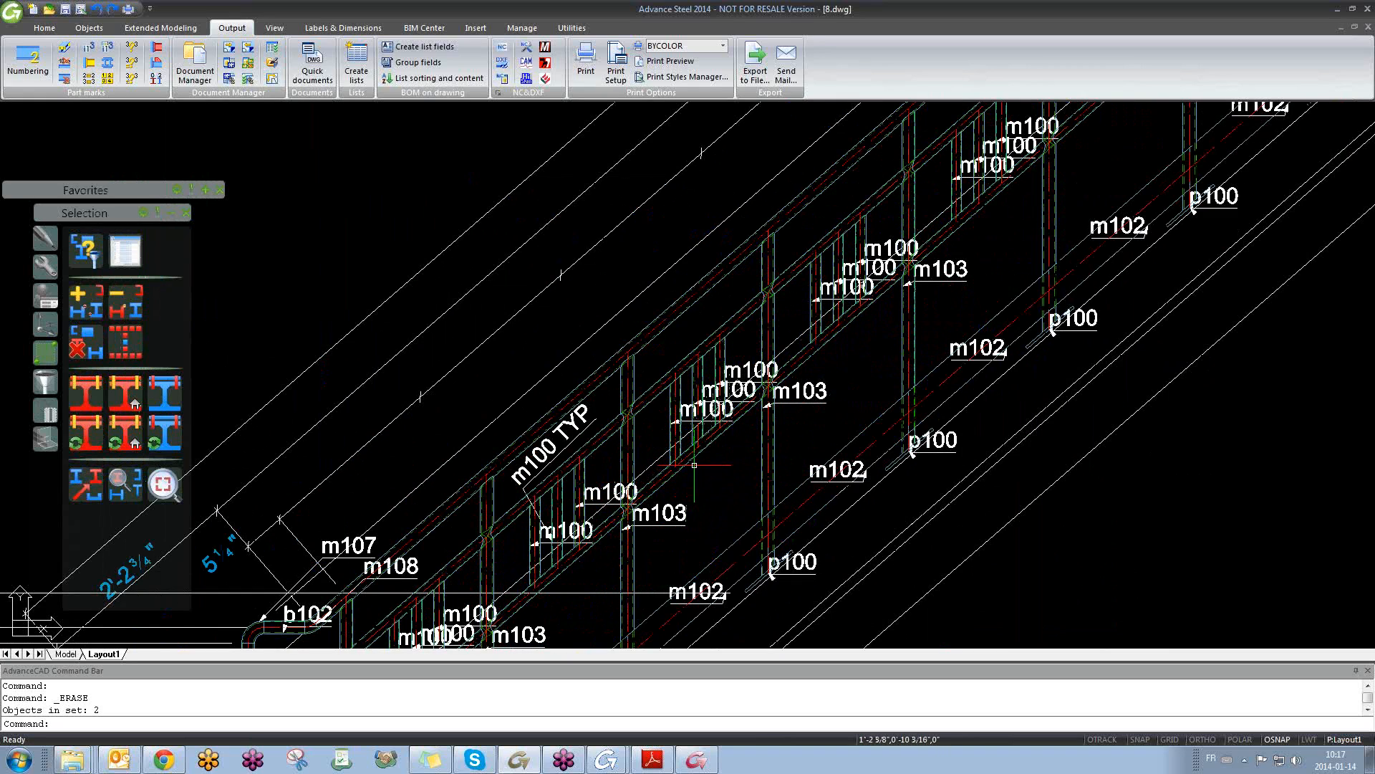
scroll(694, 465, up, 3)
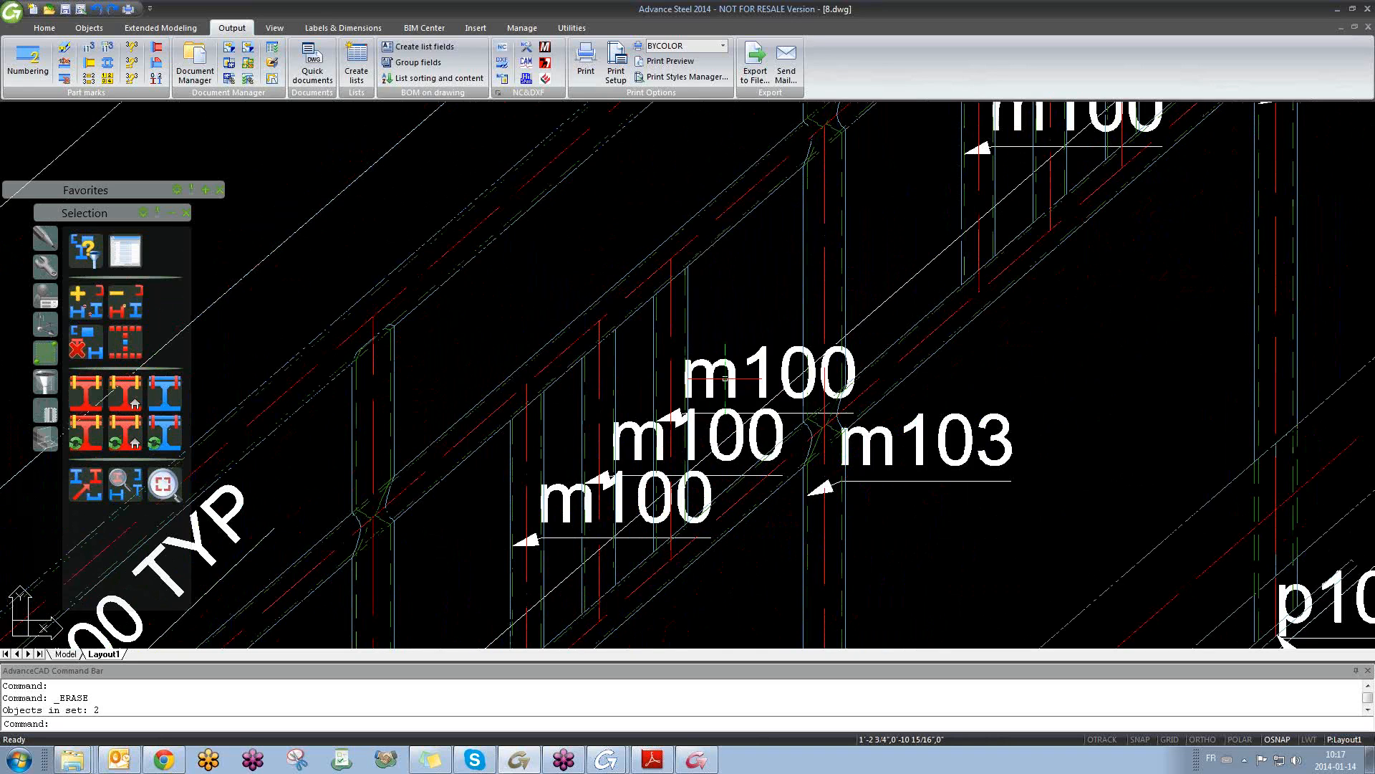
scroll(807, 385, down, 6)
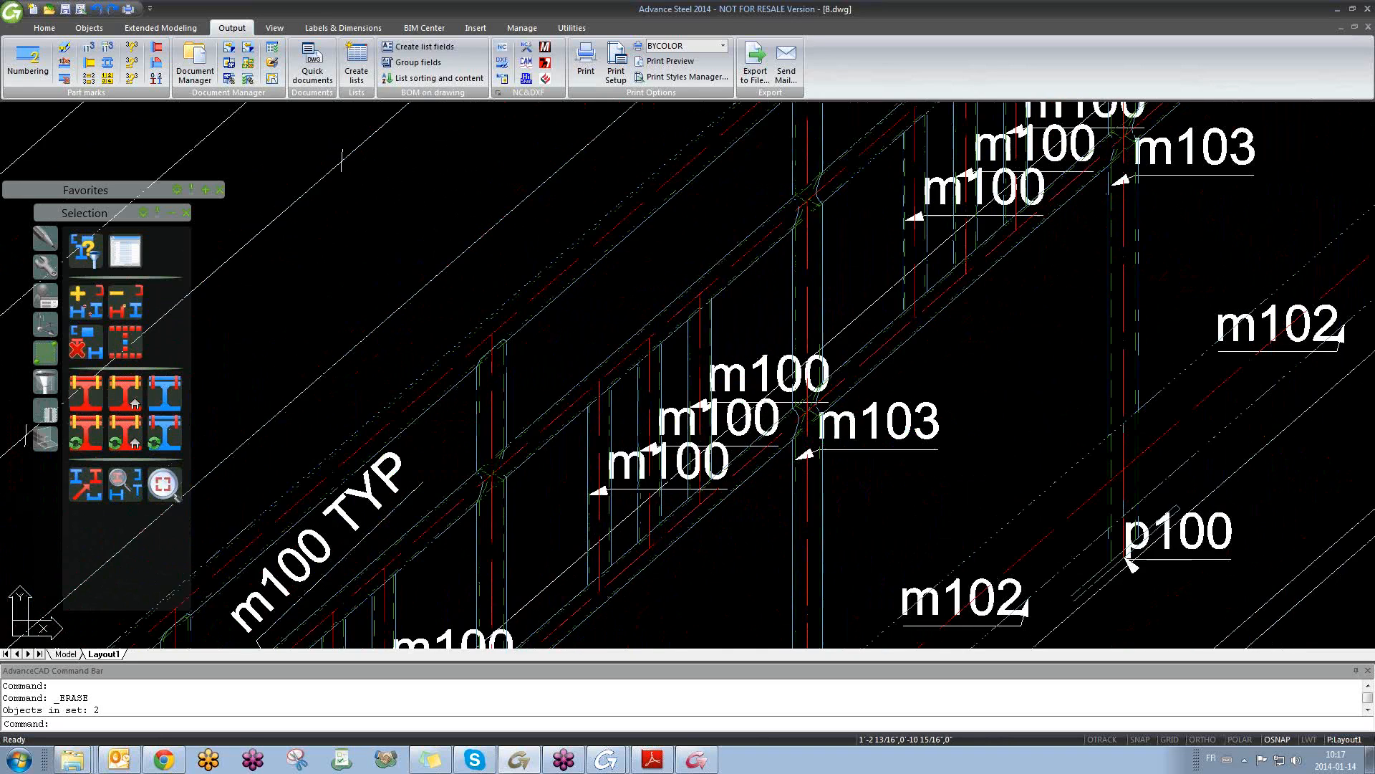
middle_drag(807, 384, 756, 429)
middle_drag(881, 308, 774, 400)
middle_drag(829, 353, 728, 439)
mouse_move(914, 402)
middle_down()
mouse_move(859, 448)
mouse_move(846, 482)
middle_up()
scroll(847, 481, down, 1)
scroll(962, 296, up, 4)
scroll(962, 296, down, 2)
scroll(962, 297, down, 3)
middle_drag(672, 480, 725, 415)
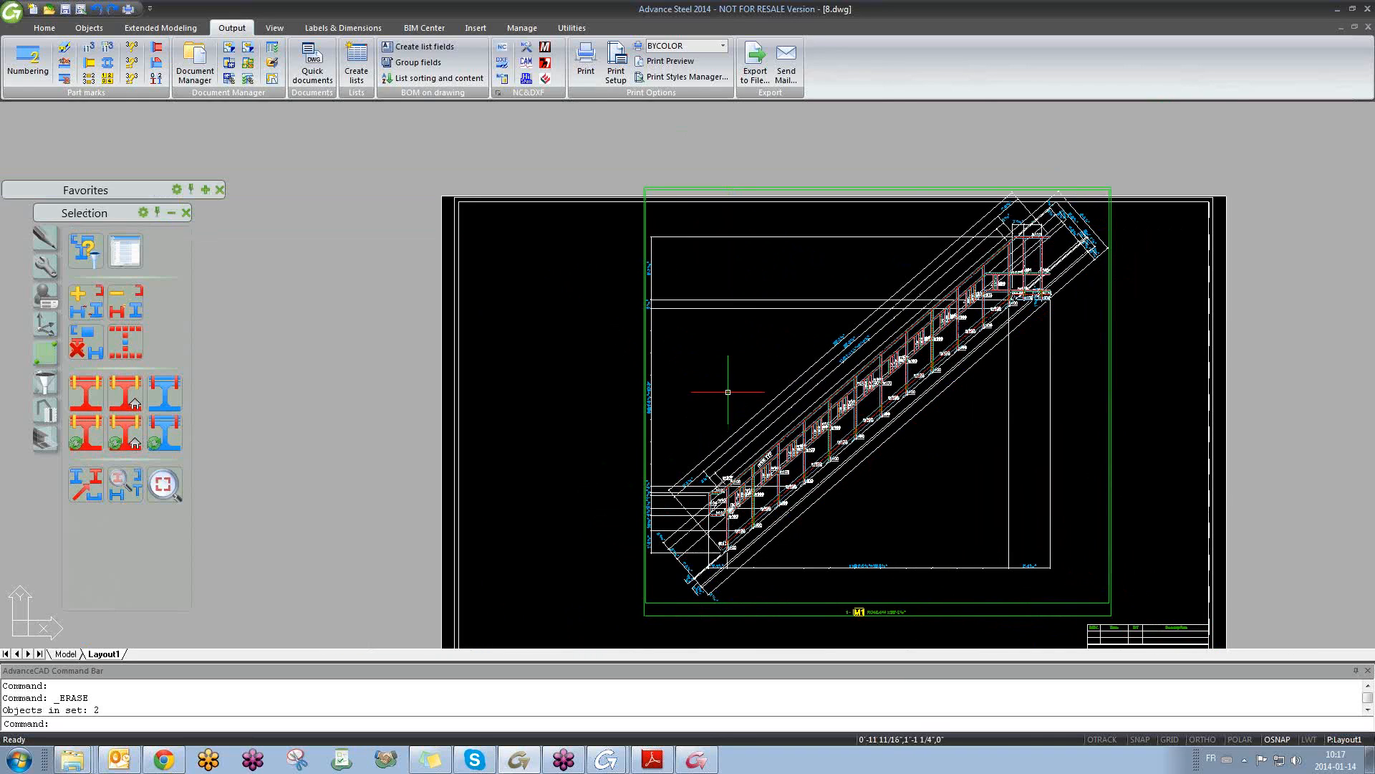
- Move the M1 railing view down and left on the sheet so it fits inside the border
middle_drag(735, 390, 602, 303)
text(m)
key(Return)
click(894, 530)
key(Return)
click(816, 417)
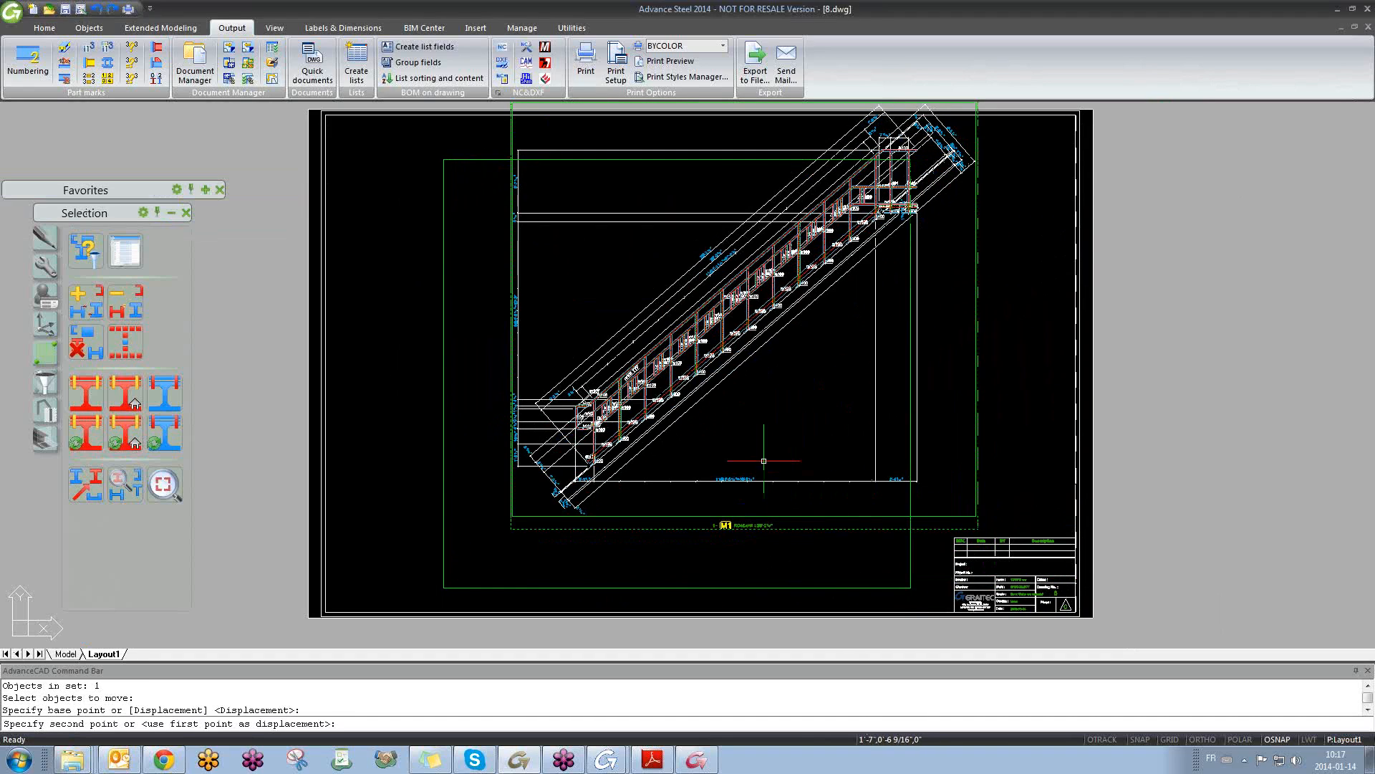
click(749, 473)
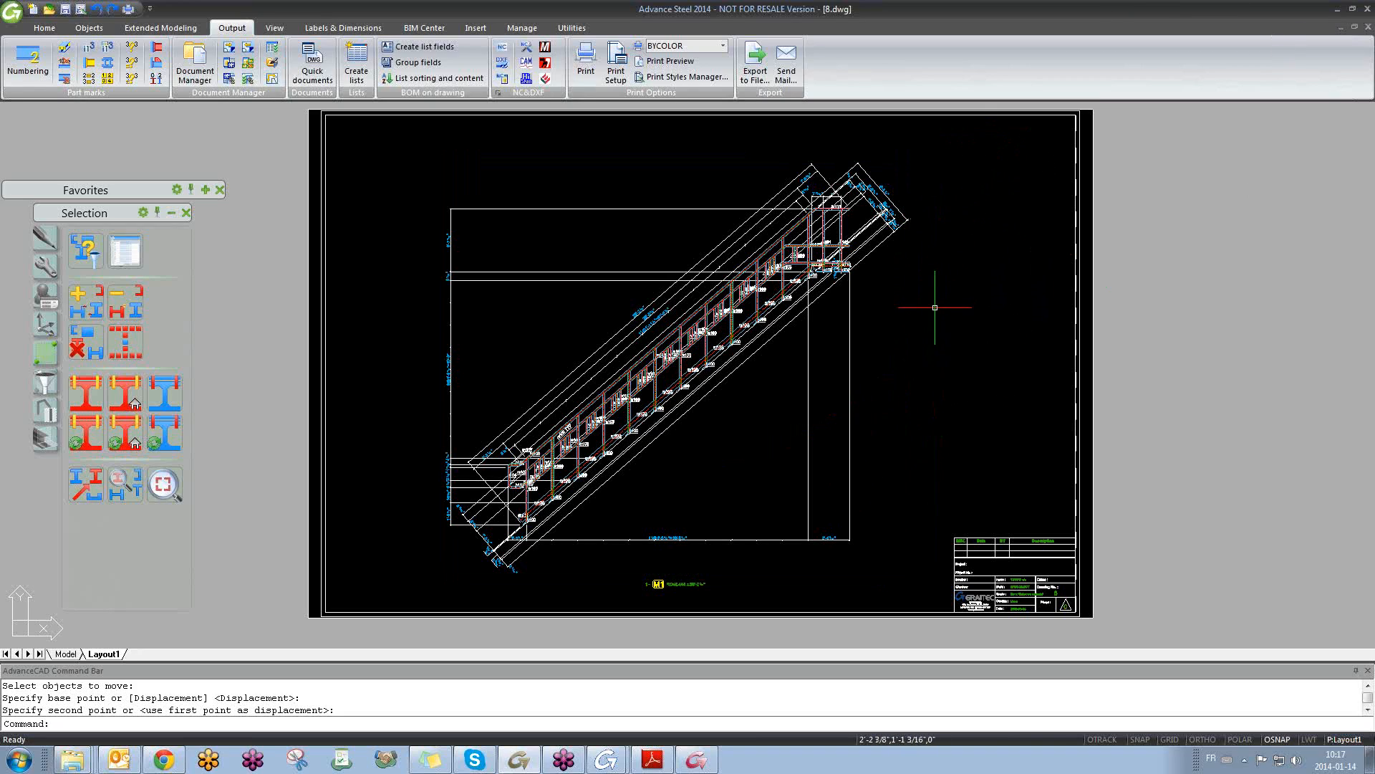
click(920, 337)
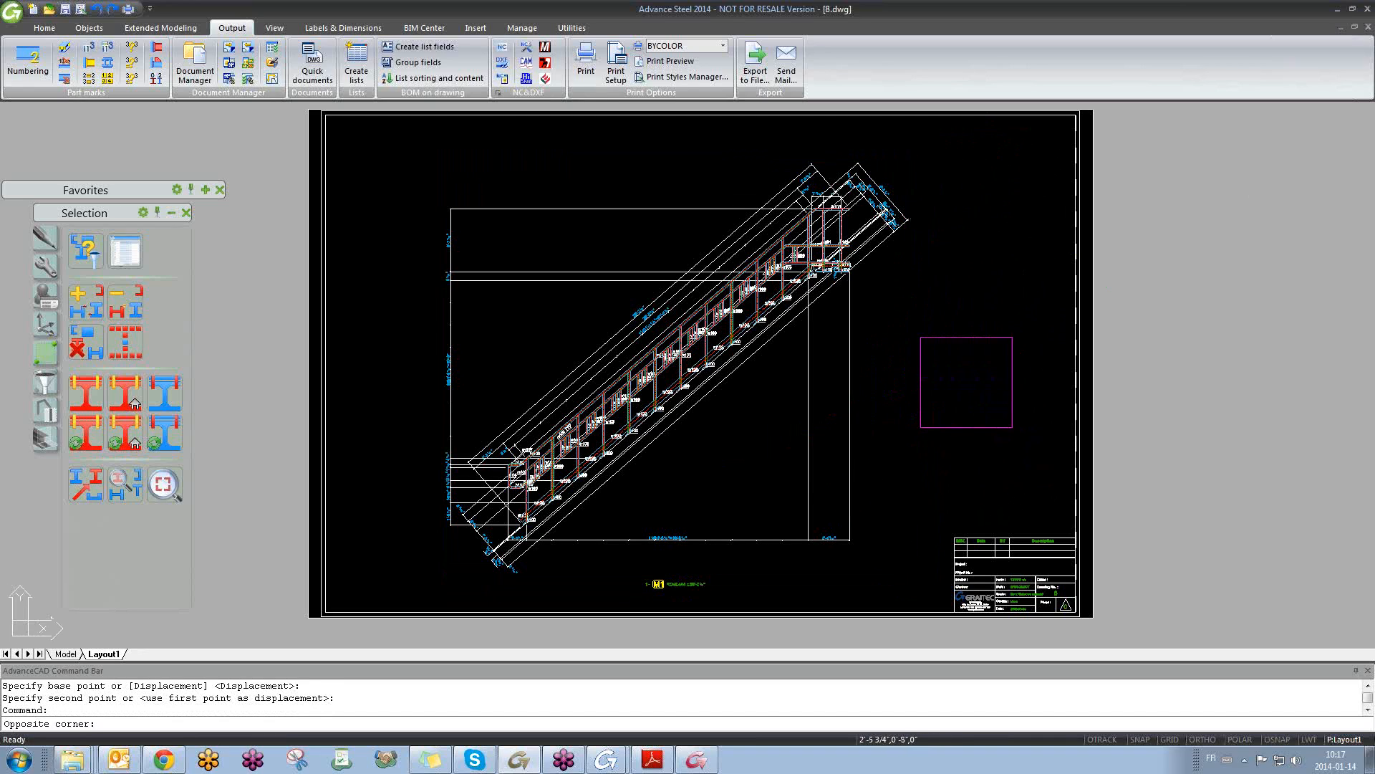
click(1012, 427)
click(1012, 427)
click(937, 367)
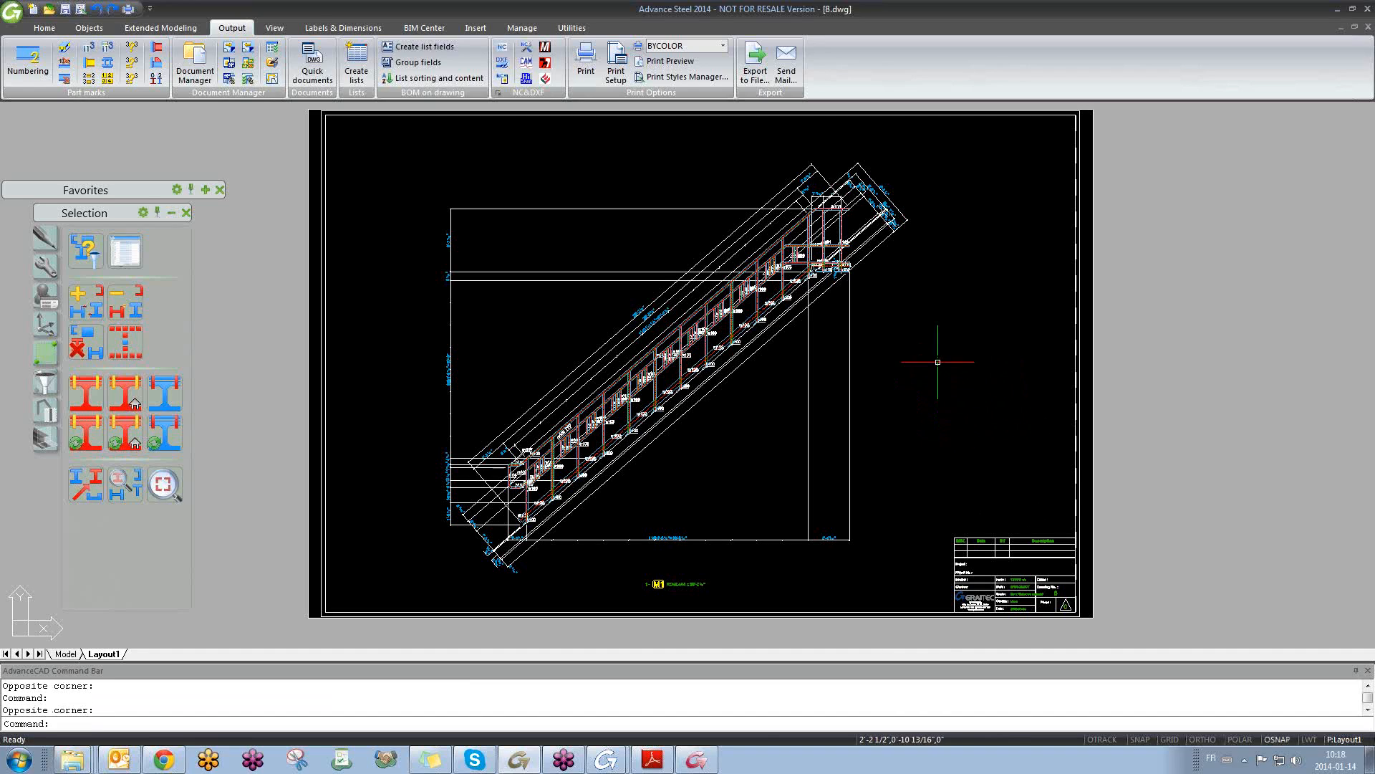
click(747, 433)
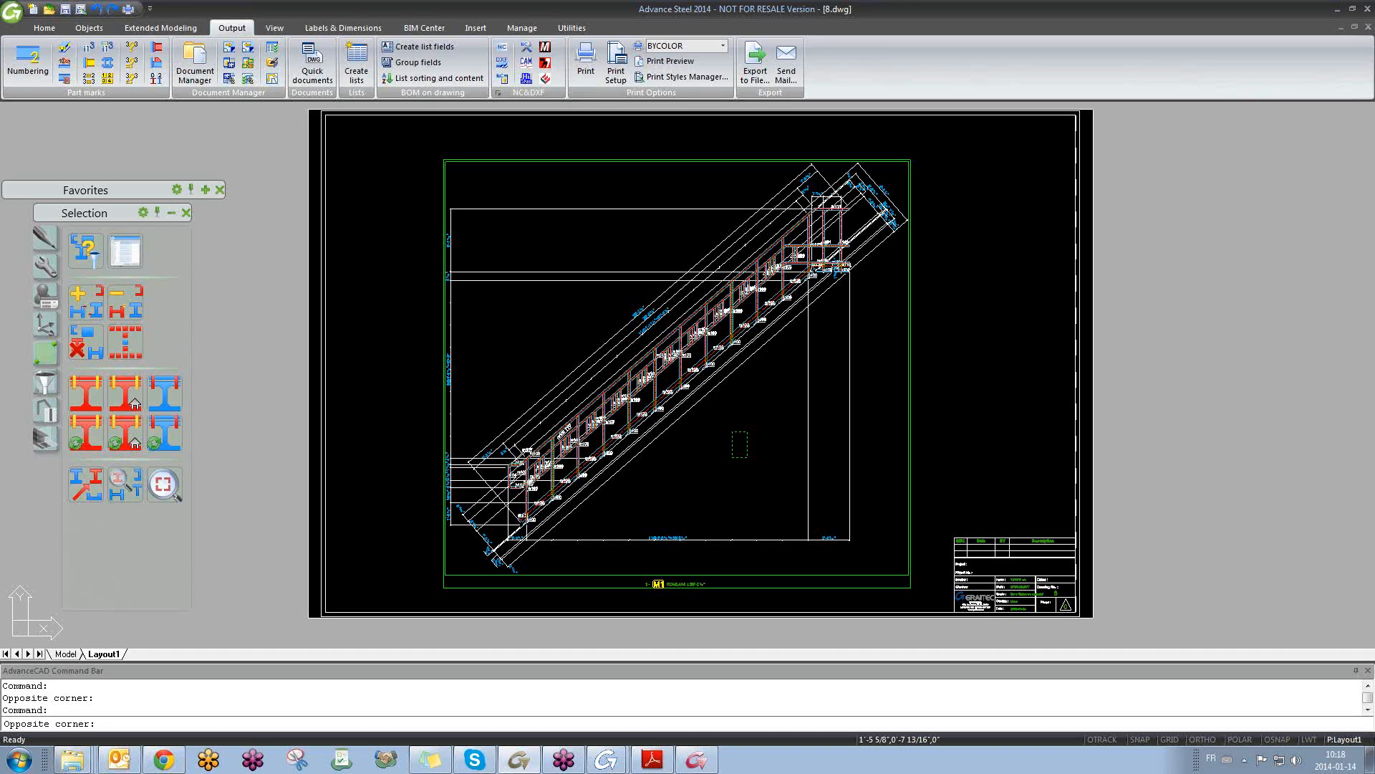
click(679, 393)
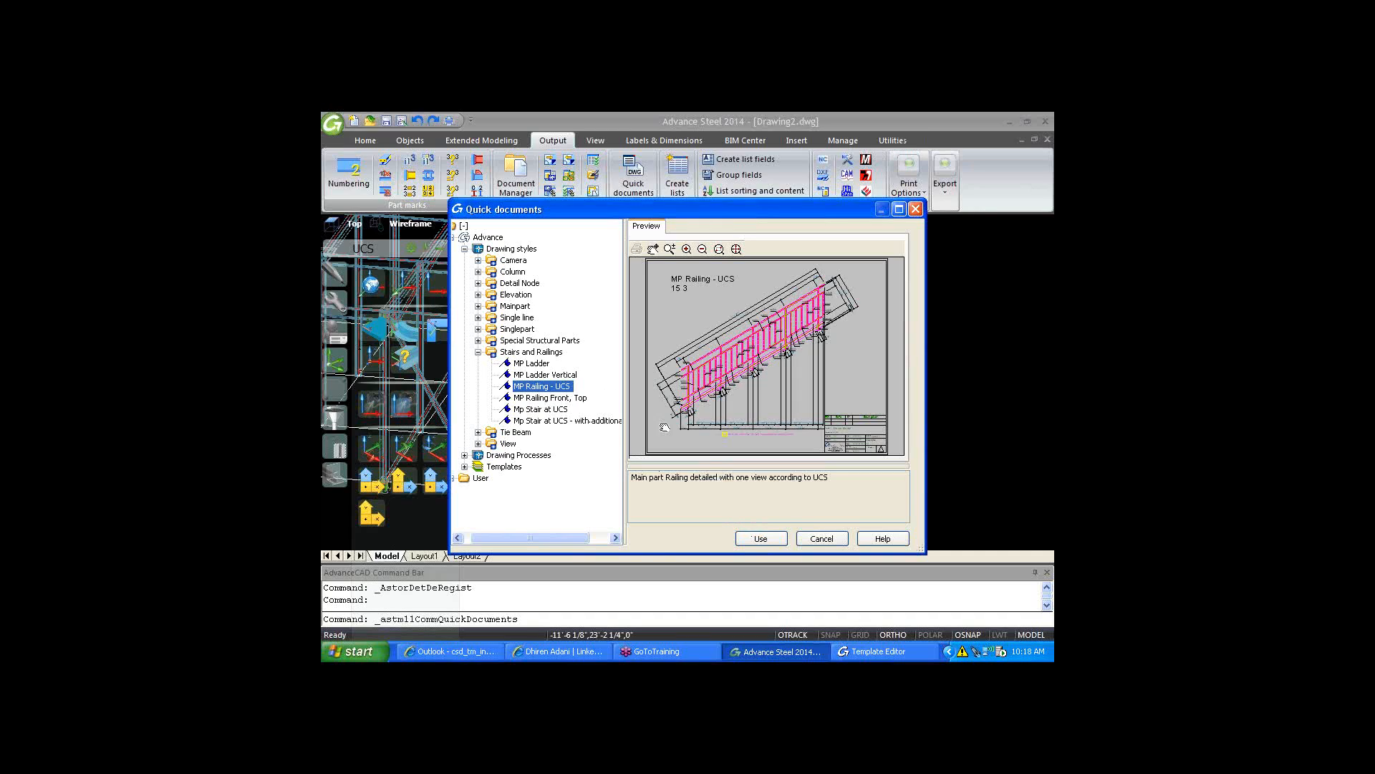
- Try to create an MP Railing - UCS drawing of the stair railing in Drawing2.dwg at 1 1/2"=1'-0" scale
click(769, 541)
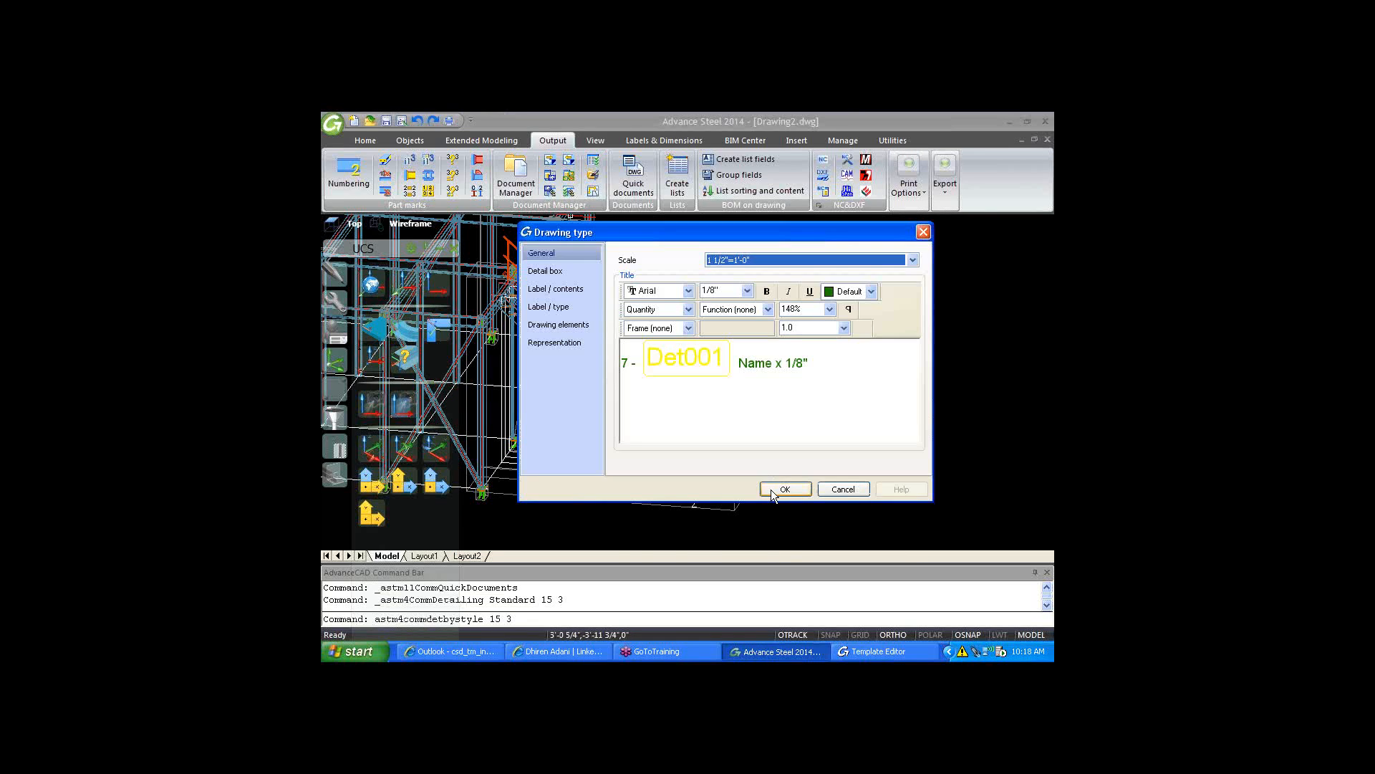
click(784, 489)
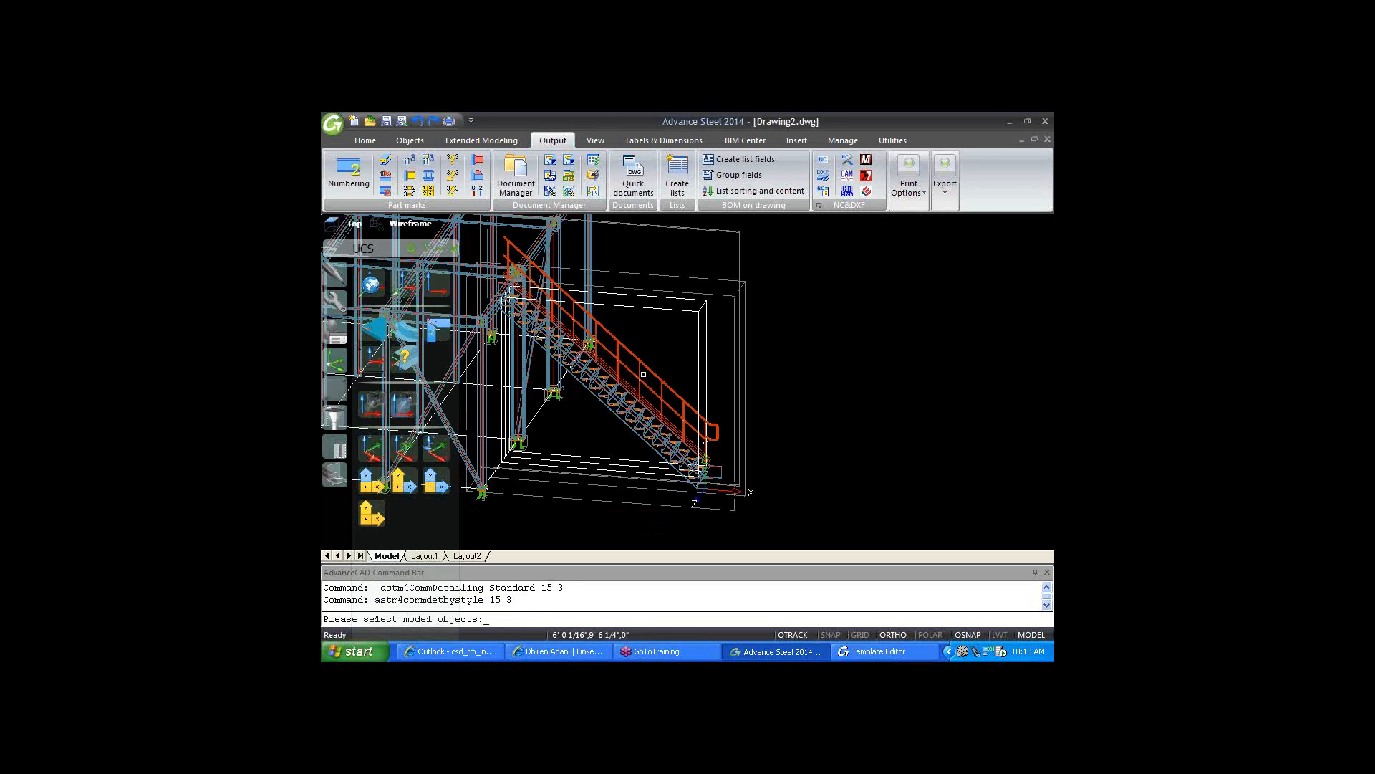
click(654, 391)
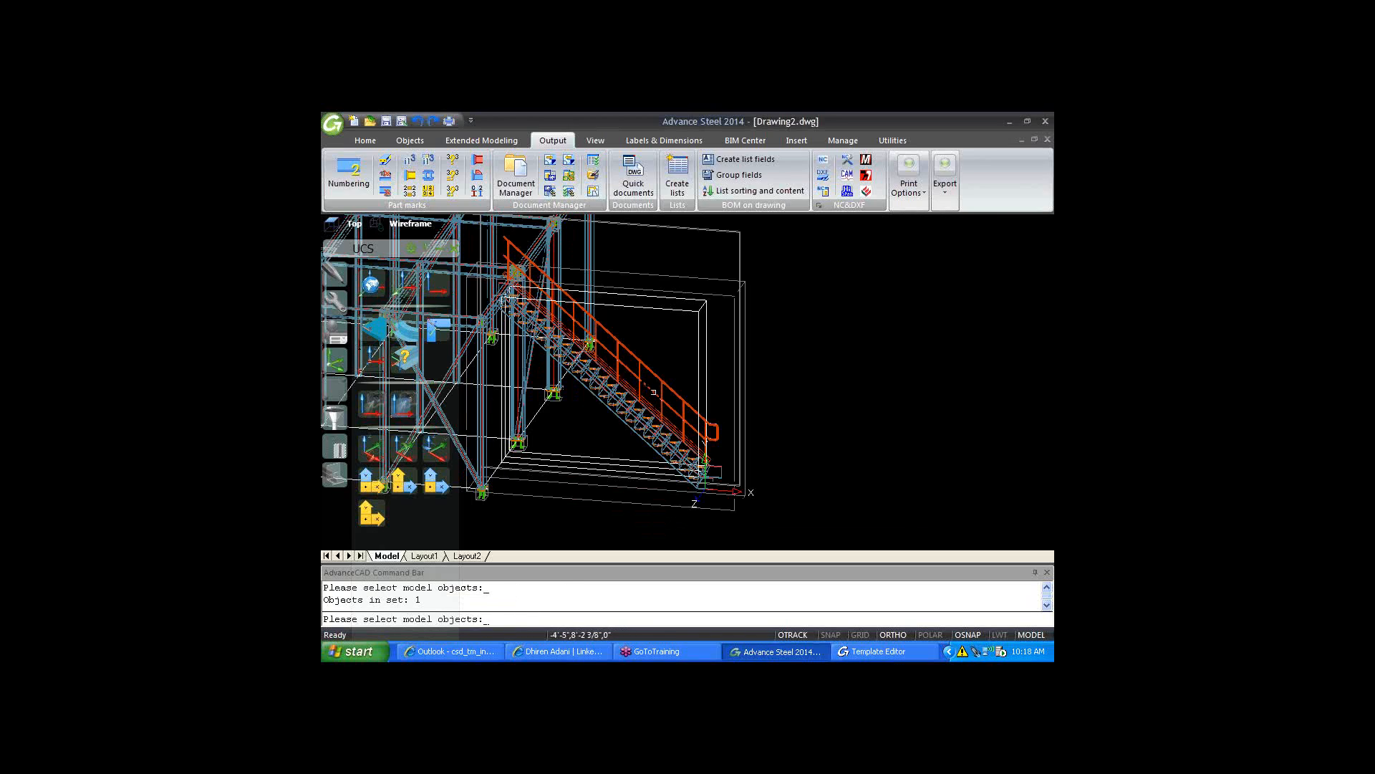
key(Return)
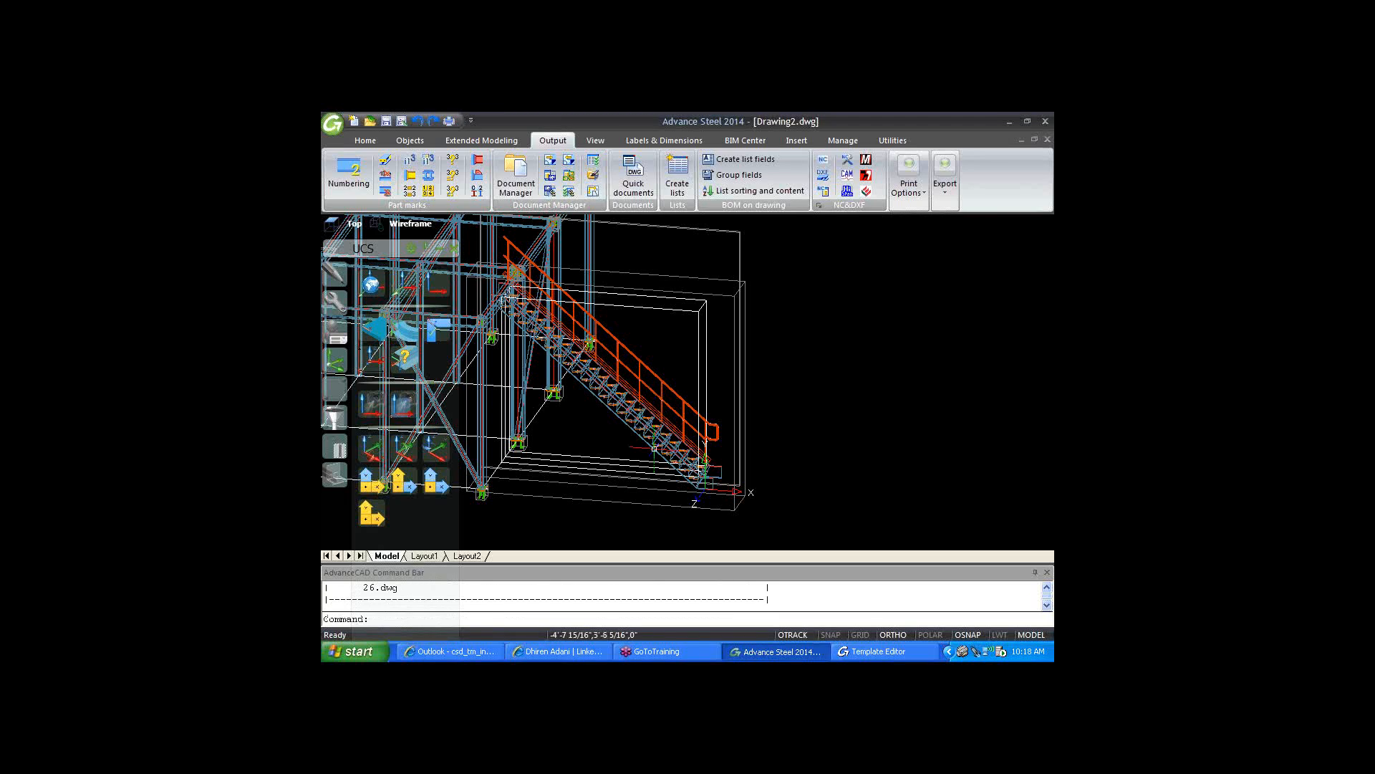
- Read the full drawing-creation report in the prompt history, close it and start the Un-register Document command
click(1046, 591)
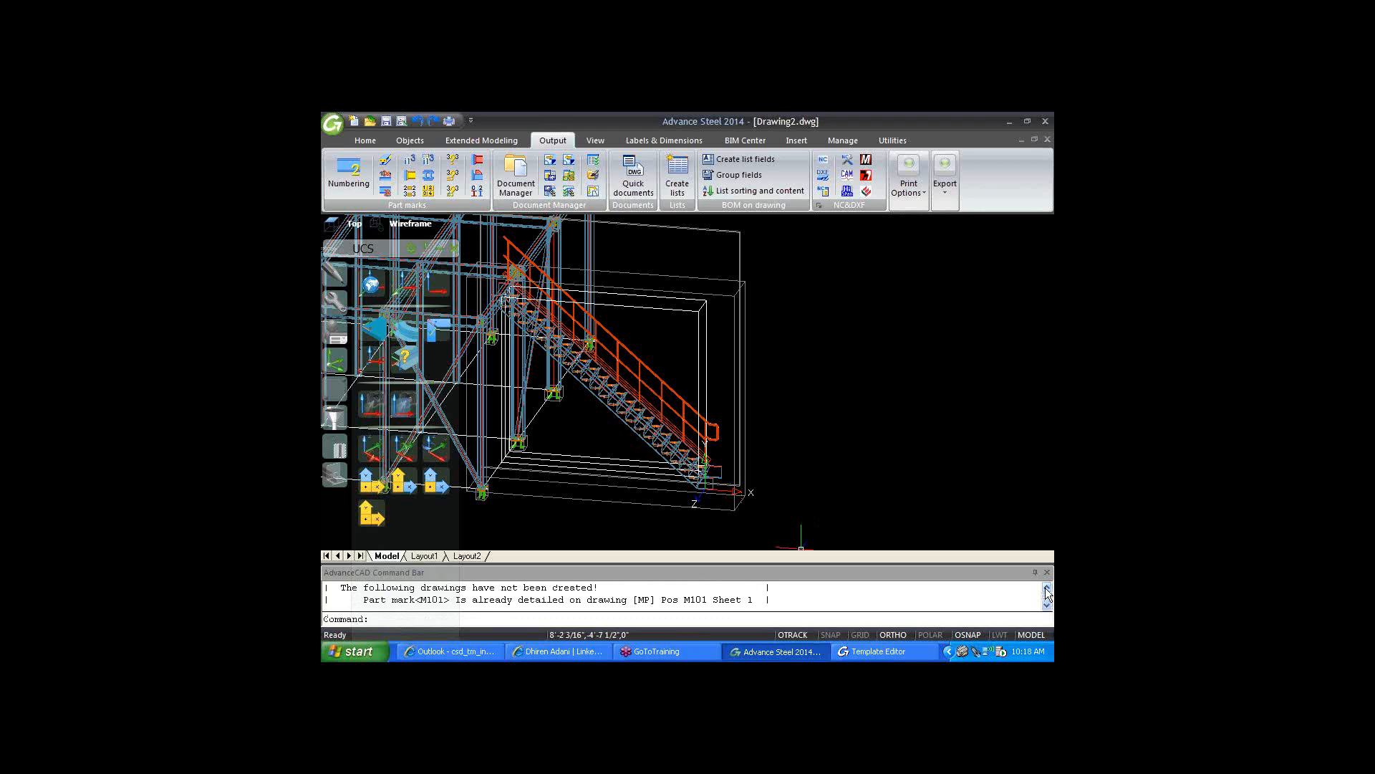
key(F2)
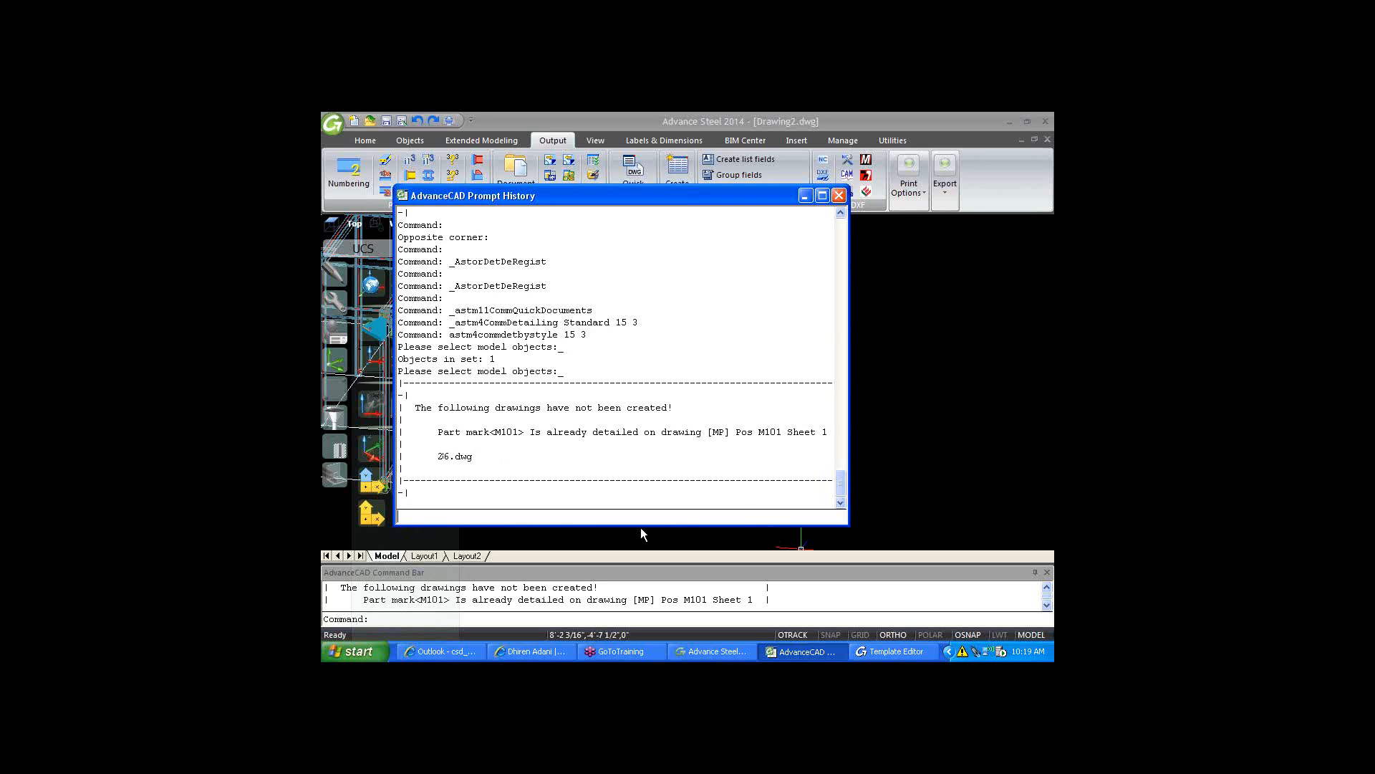
click(839, 196)
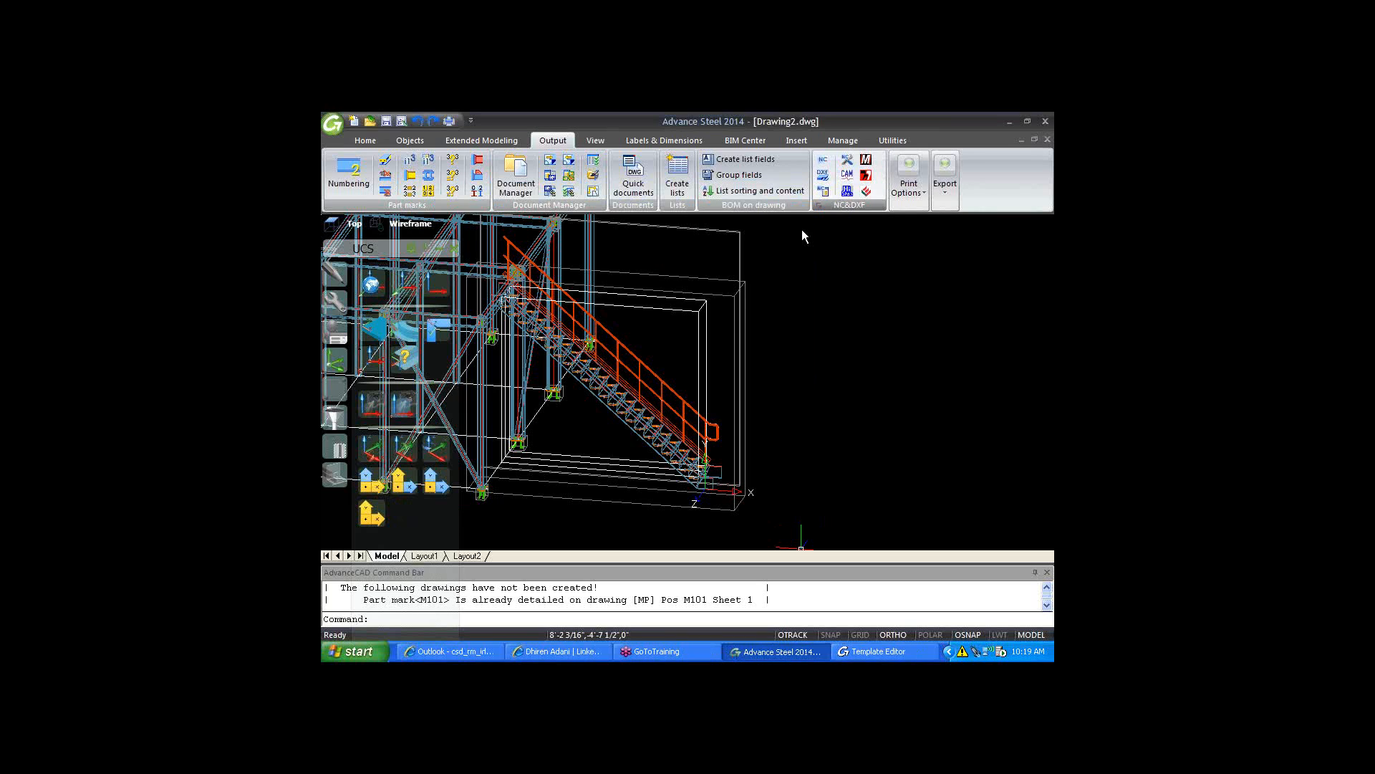
click(573, 164)
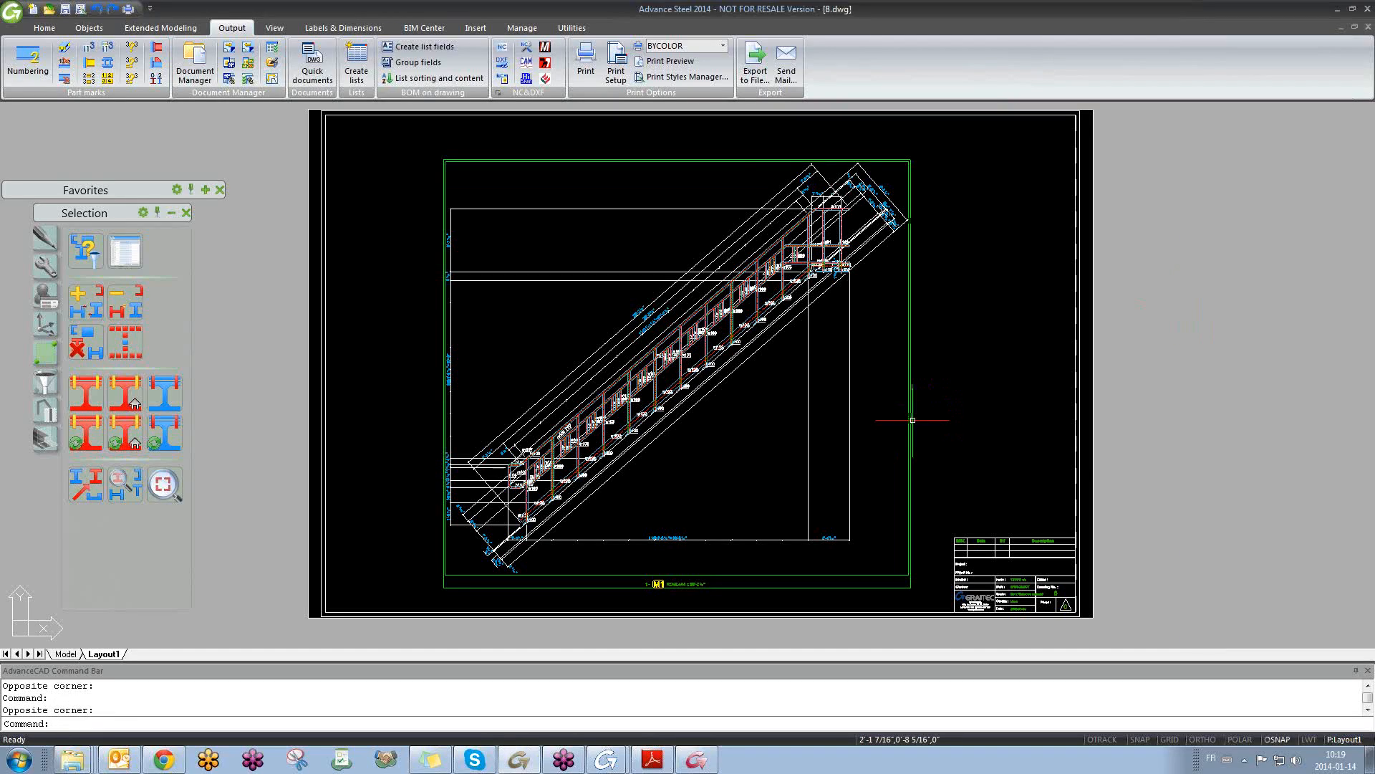
- Look over the railing labels in 8.dwg and switch to the stair and railing in the training 6 janvier.dwg model
scroll(377, 390, up, 5)
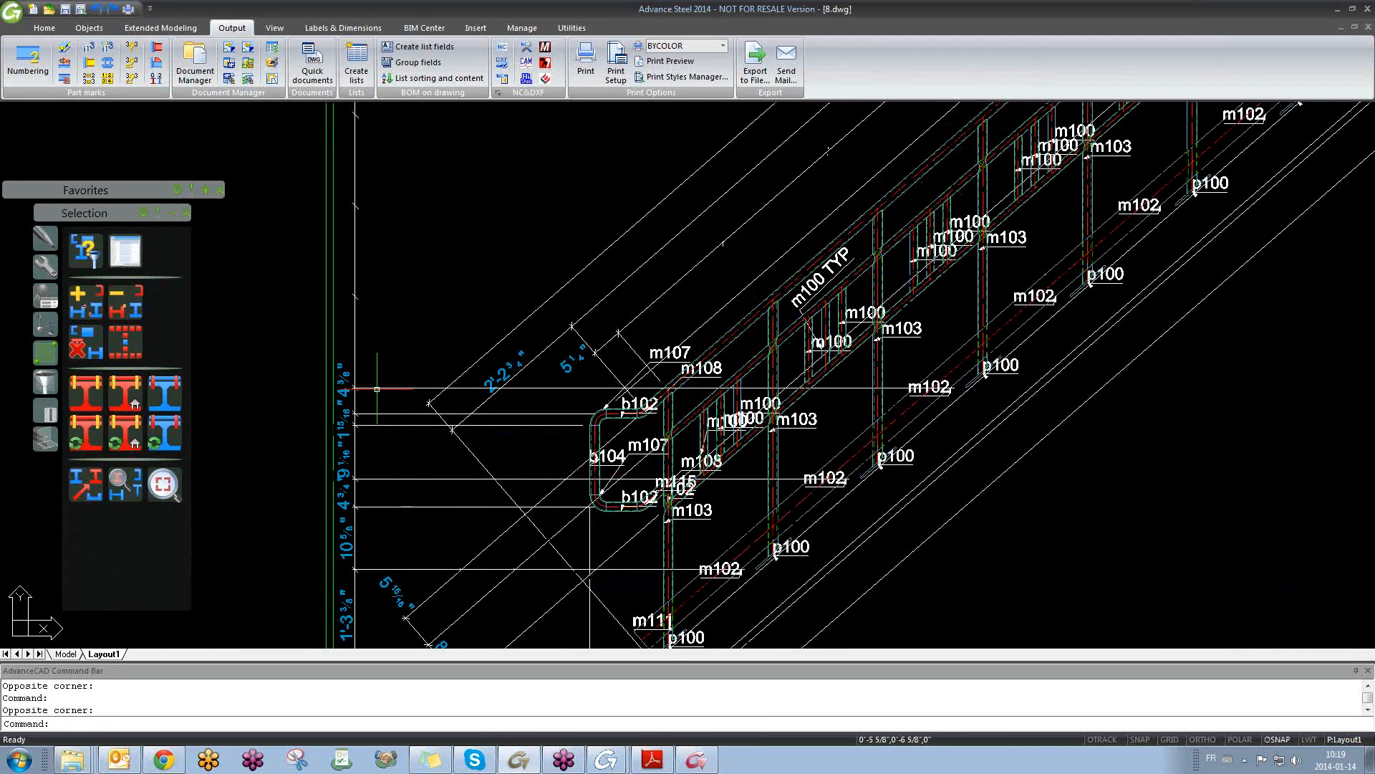
scroll(377, 391, down, 3)
scroll(378, 389, down, 3)
key(ctrl+Tab)
key(Escape)
scroll(541, 419, up, 3)
scroll(631, 365, down, 6)
scroll(604, 391, up, 3)
middle_drag(570, 299, 520, 327)
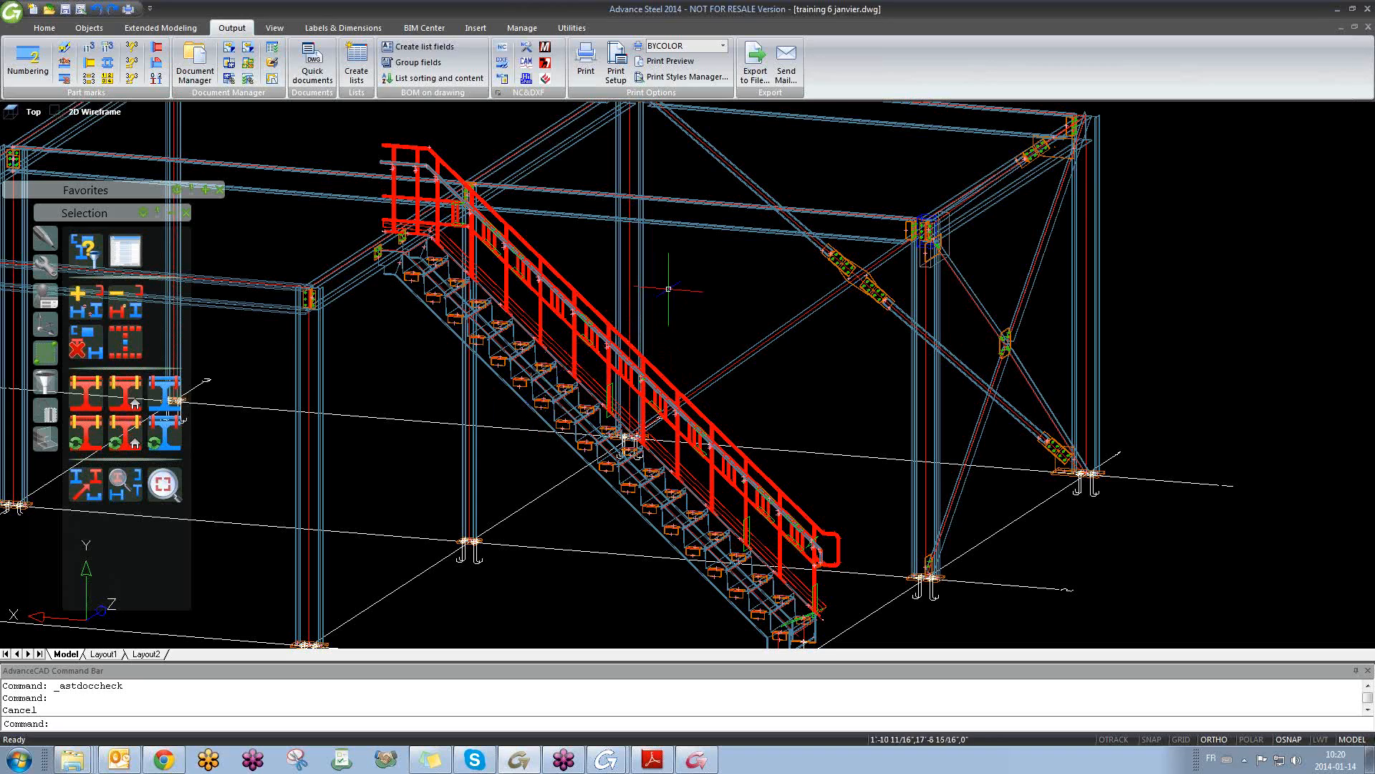
click(756, 256)
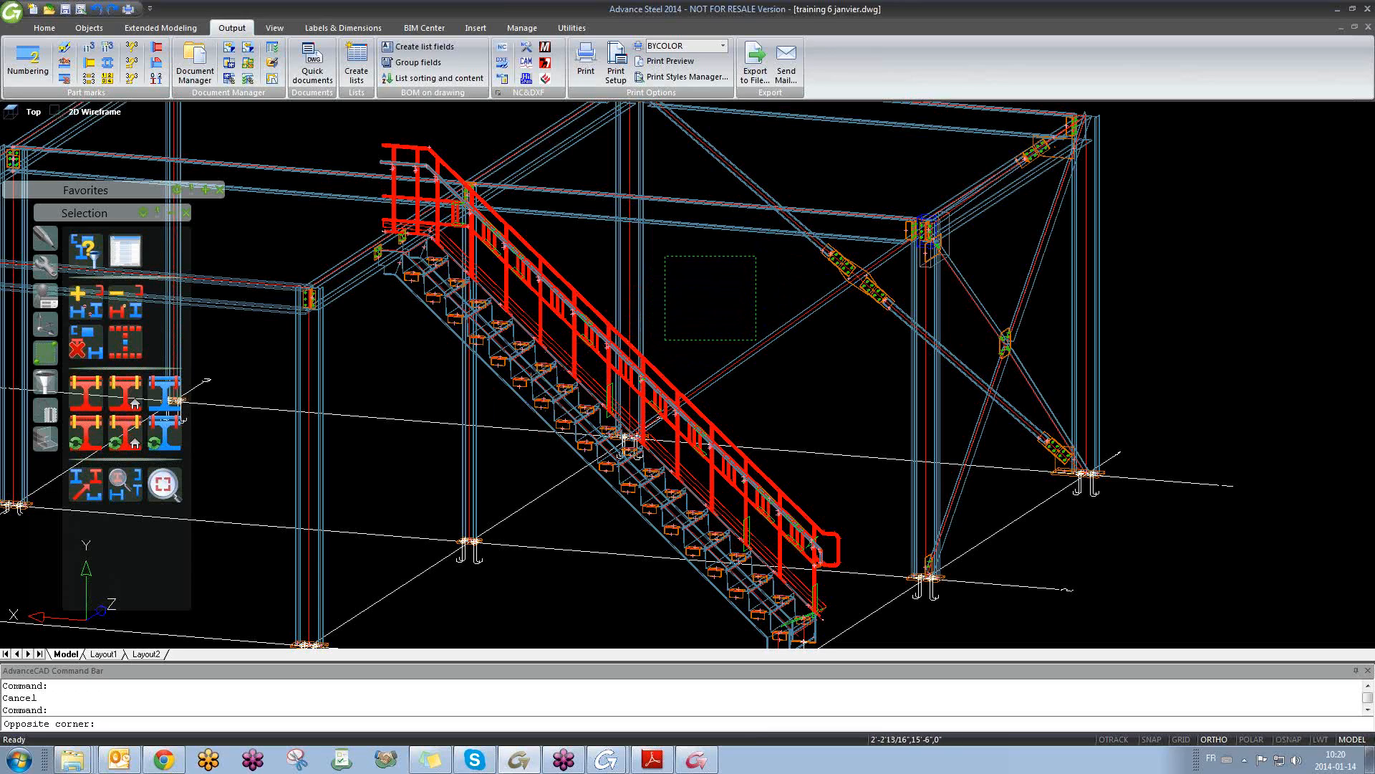
click(664, 340)
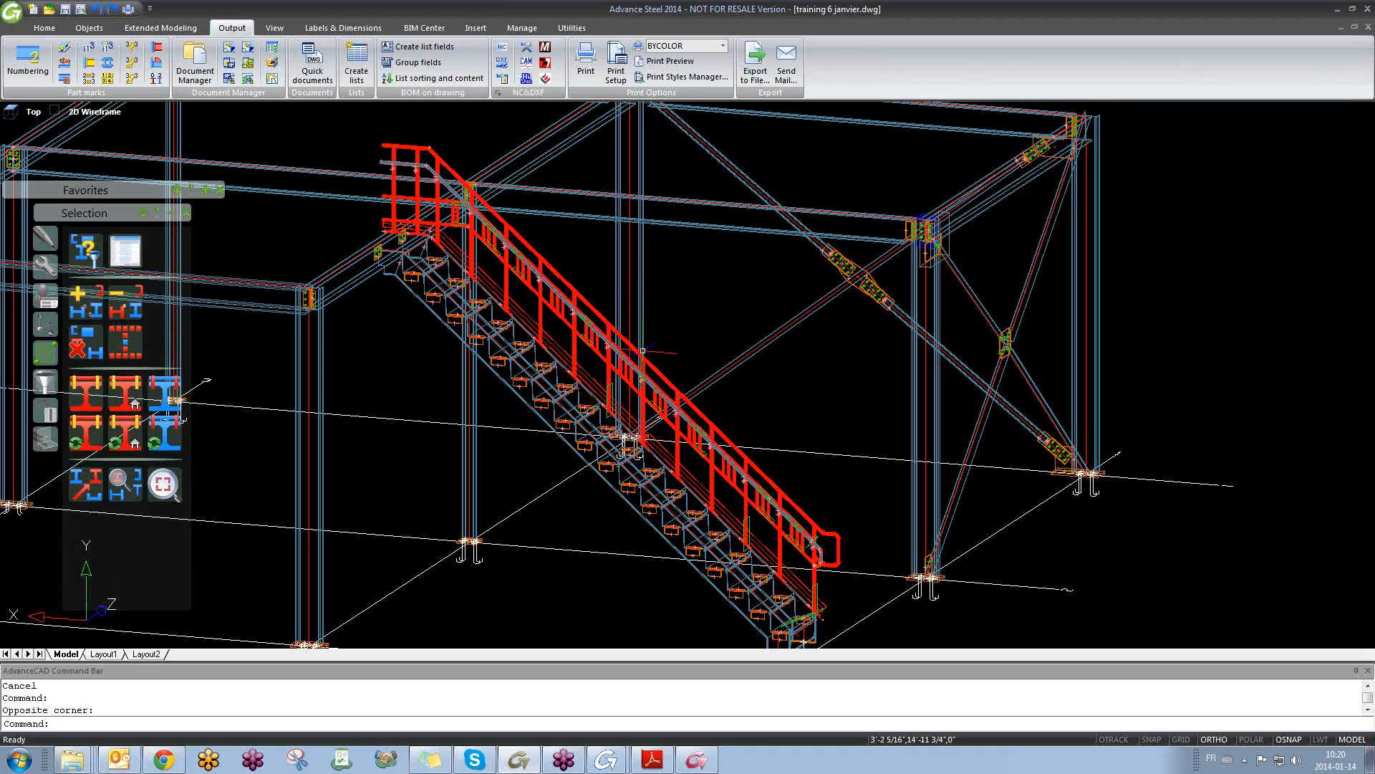
middle_drag(733, 276, 720, 375)
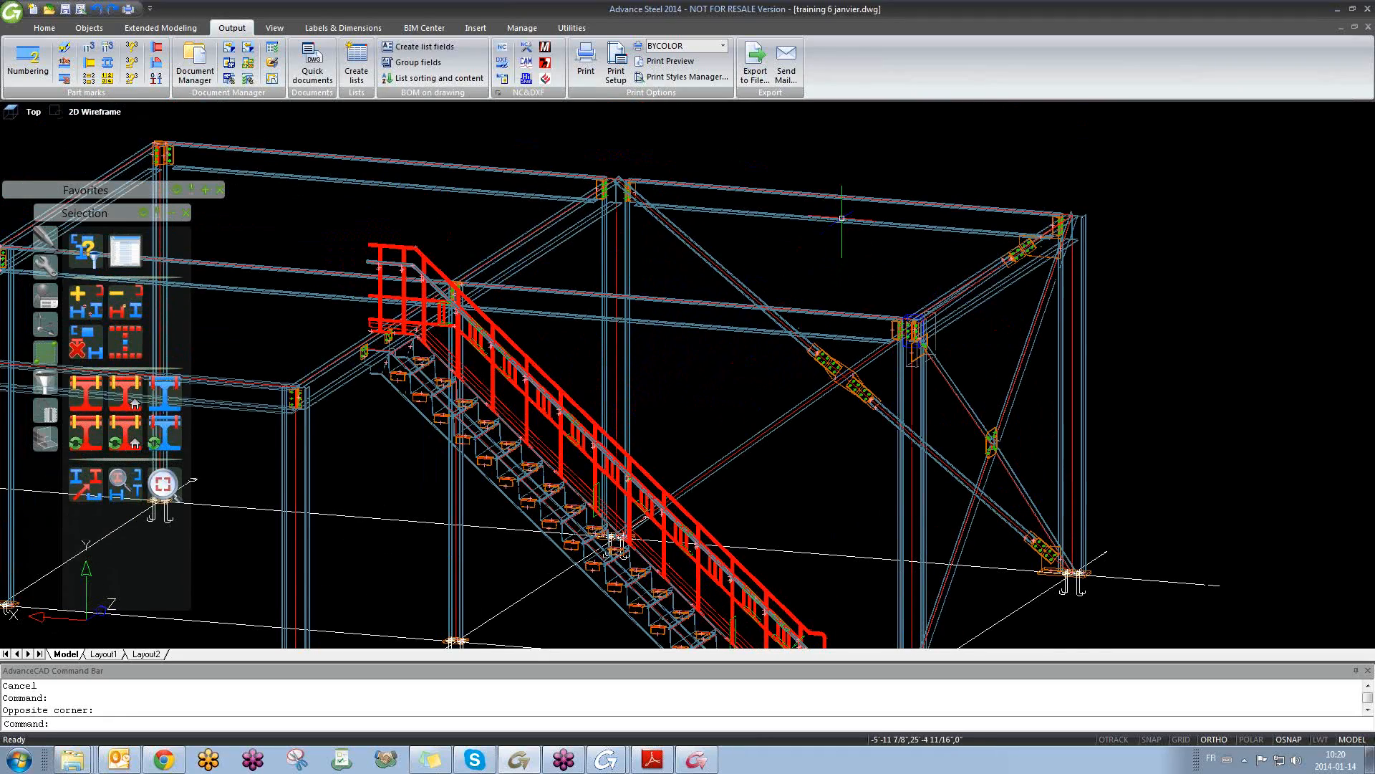
shift+middle_drag(915, 231, 985, 316)
middle_drag(730, 351, 761, 189)
scroll(769, 367, down, 5)
shift+middle_drag(770, 368, 795, 325)
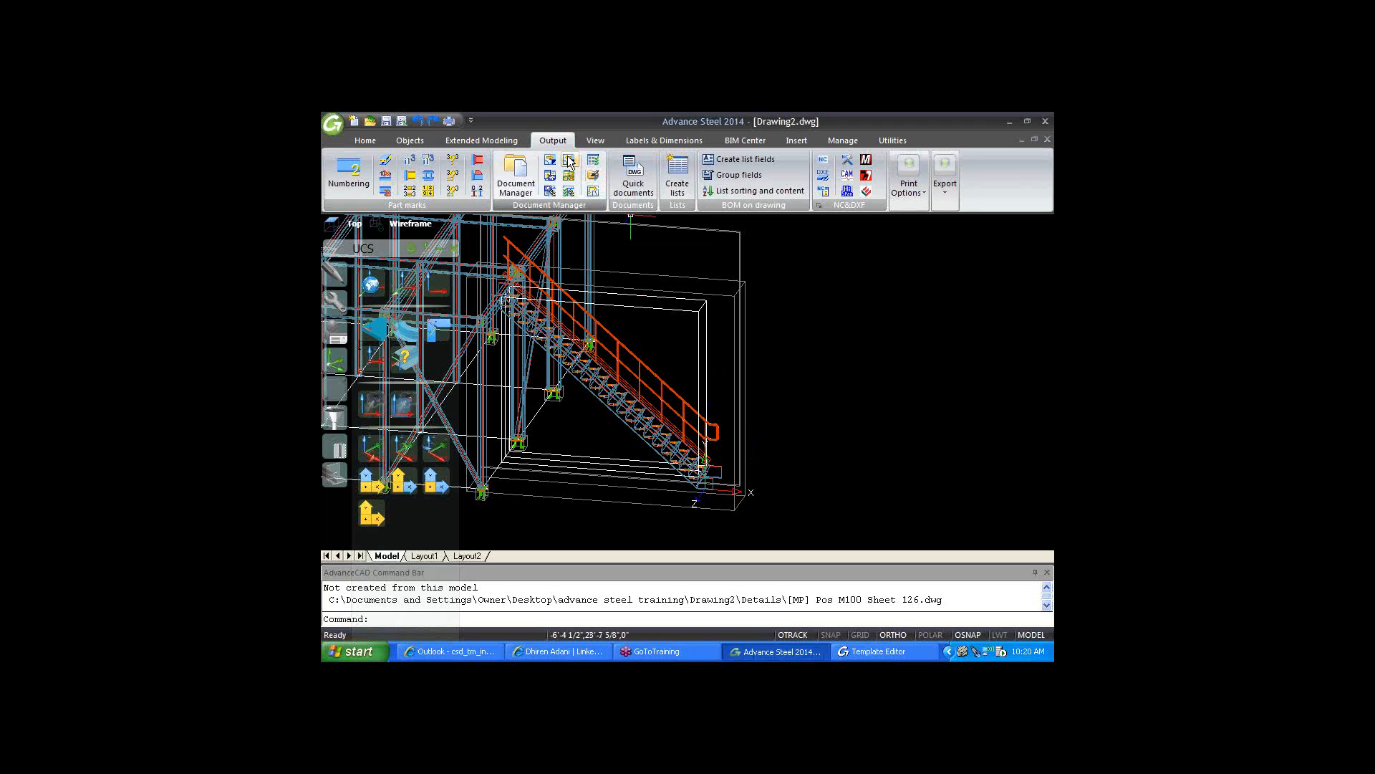
- Try to un-register the drawing [MP] Pos M100 Sheet 126.dwg from the Details folder
click(568, 162)
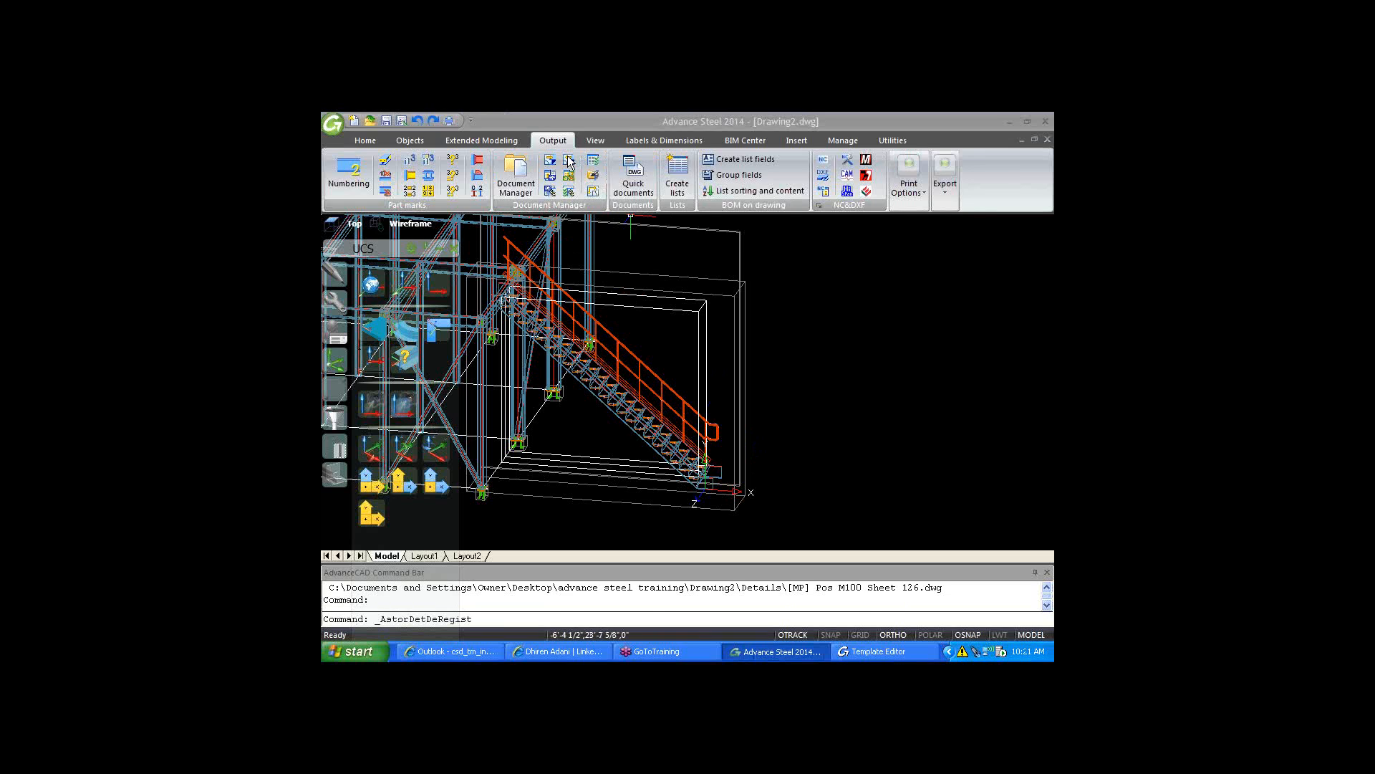
click(808, 468)
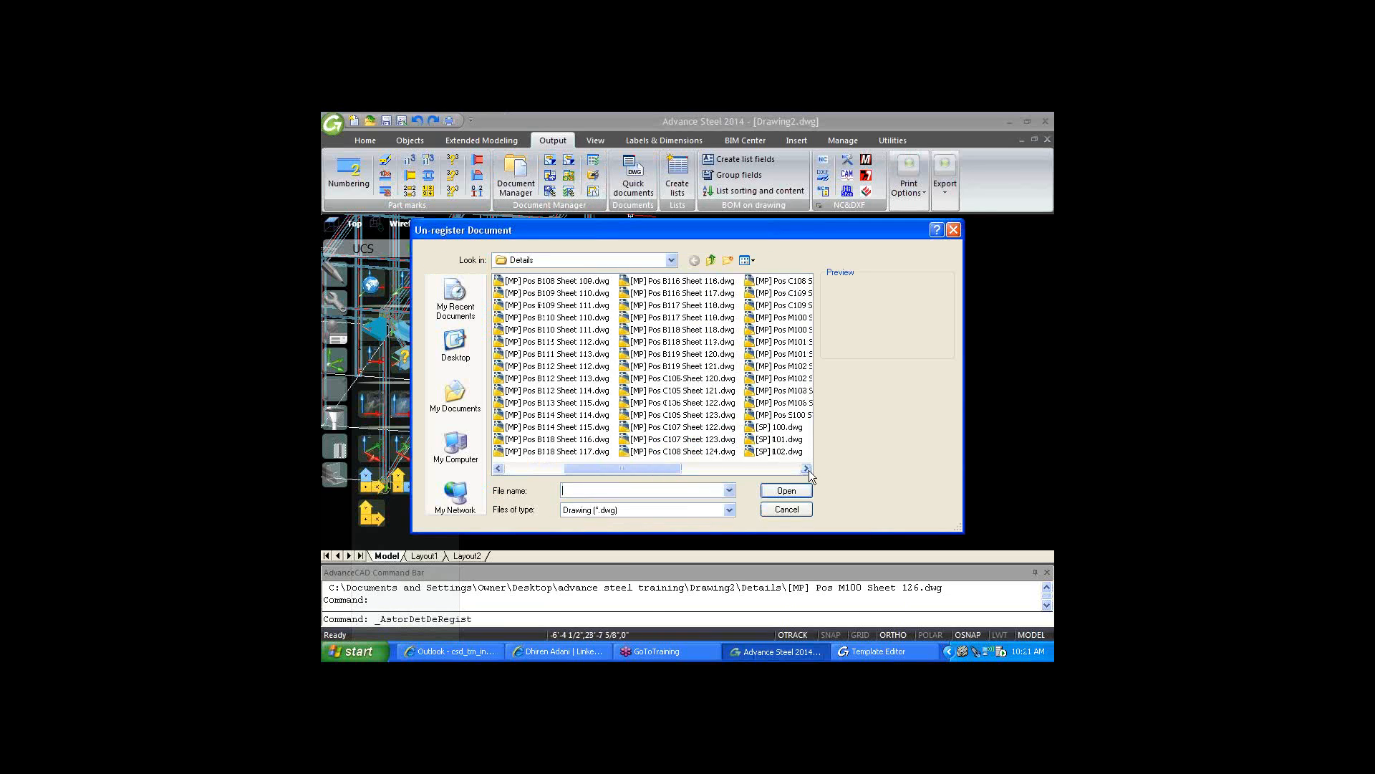
click(807, 468)
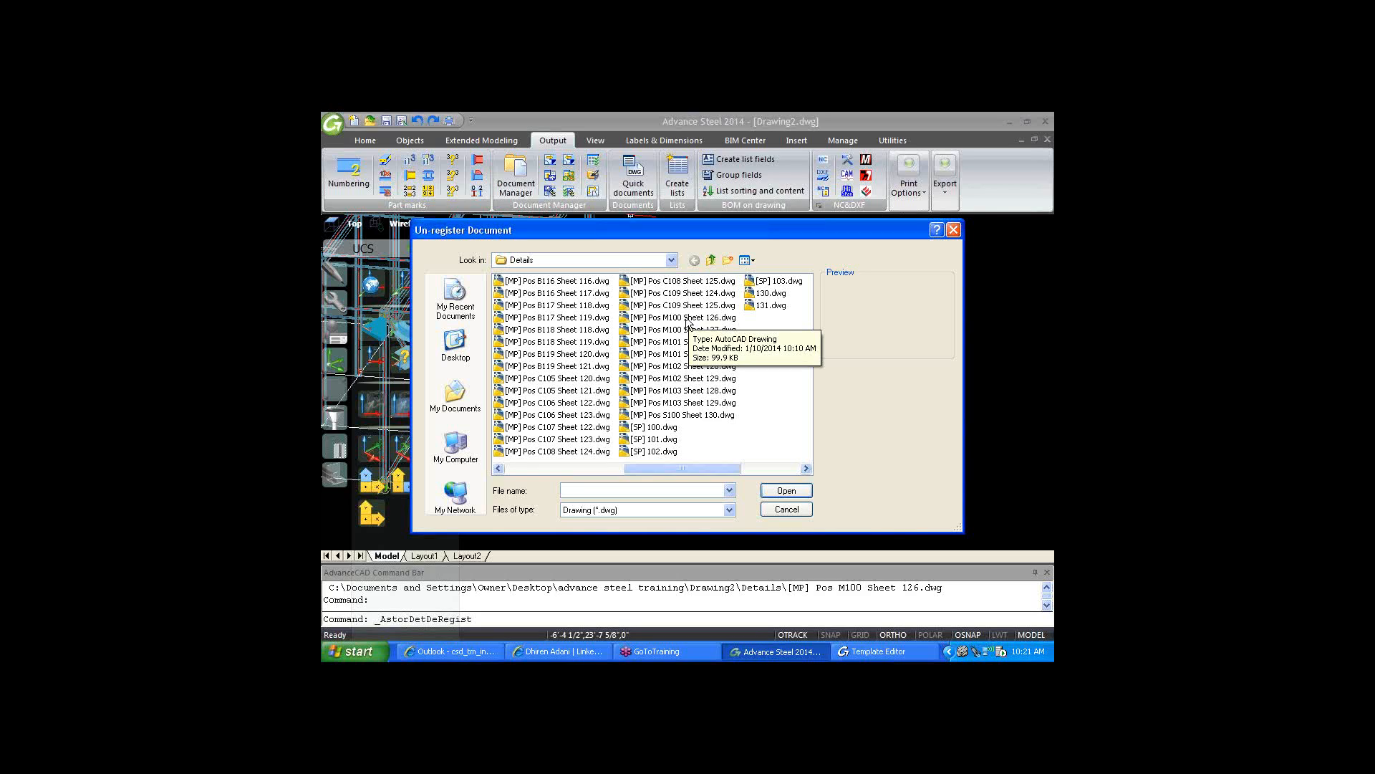
click(685, 317)
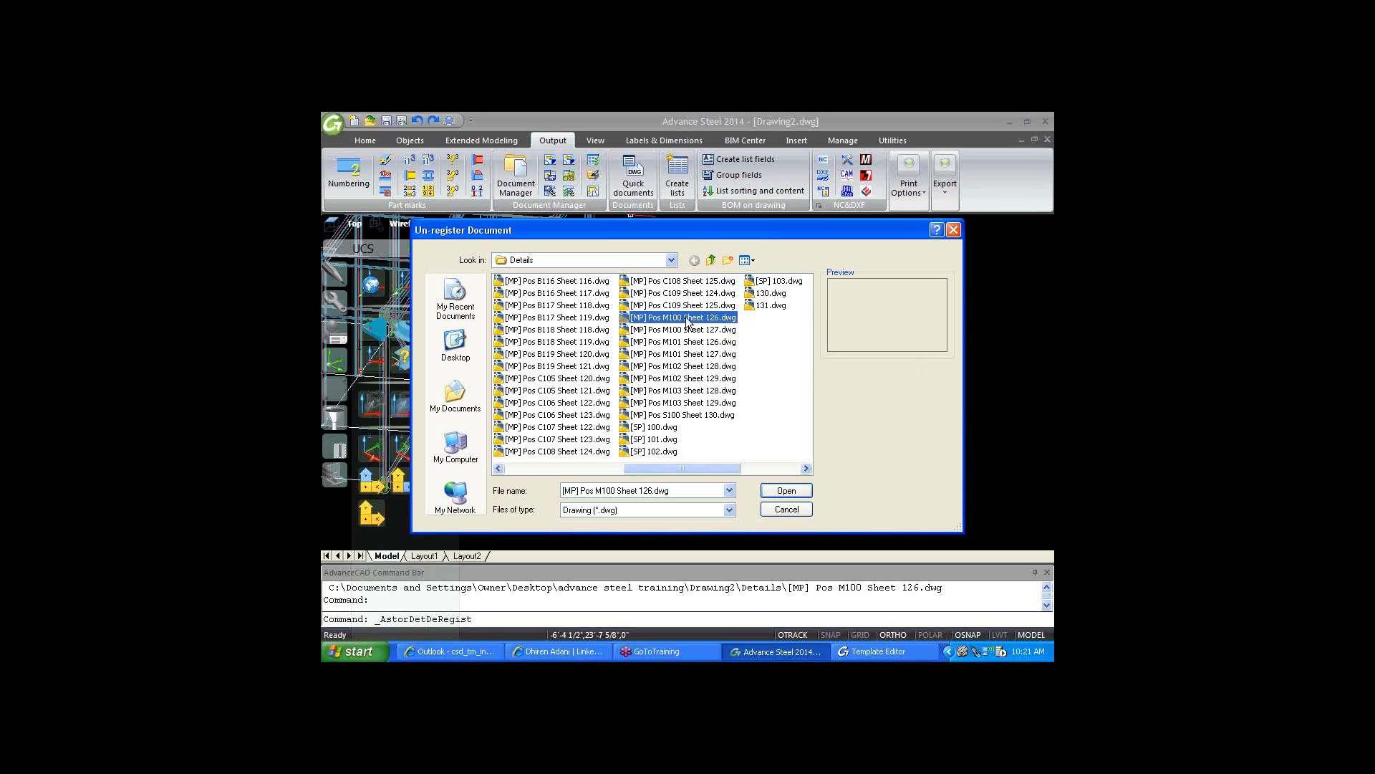
click(785, 490)
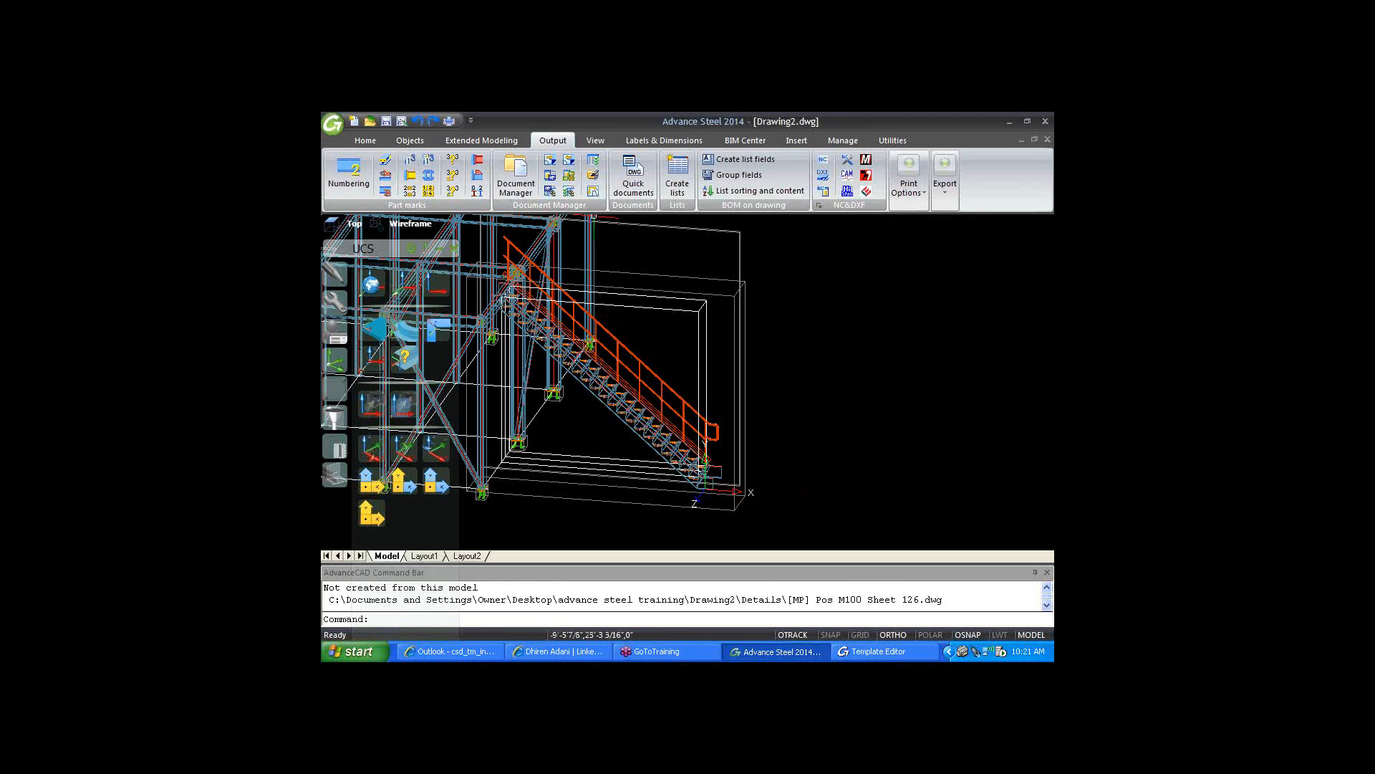
- Try once more to create the railing drawing with quick documents, selecting the stair railing in the Drawing2.dwg model
click(633, 179)
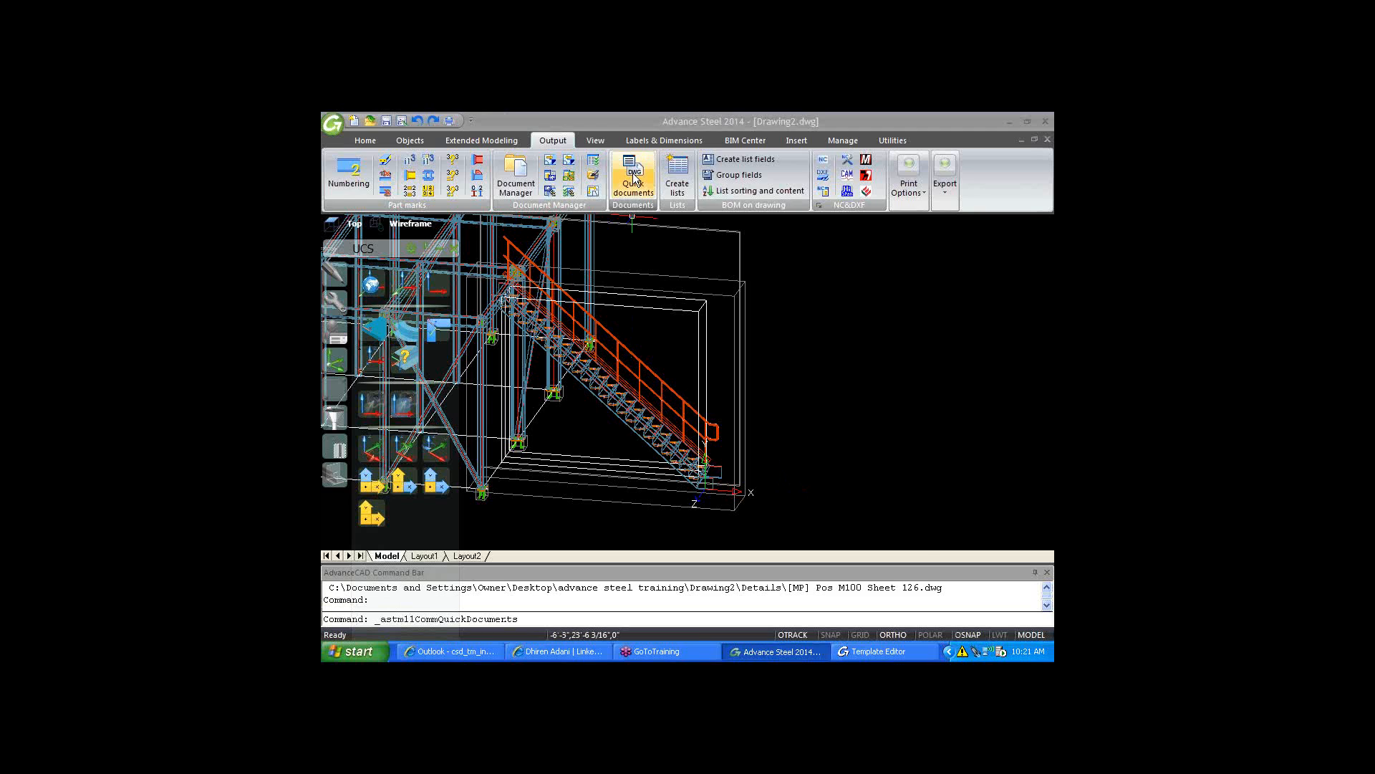
click(771, 537)
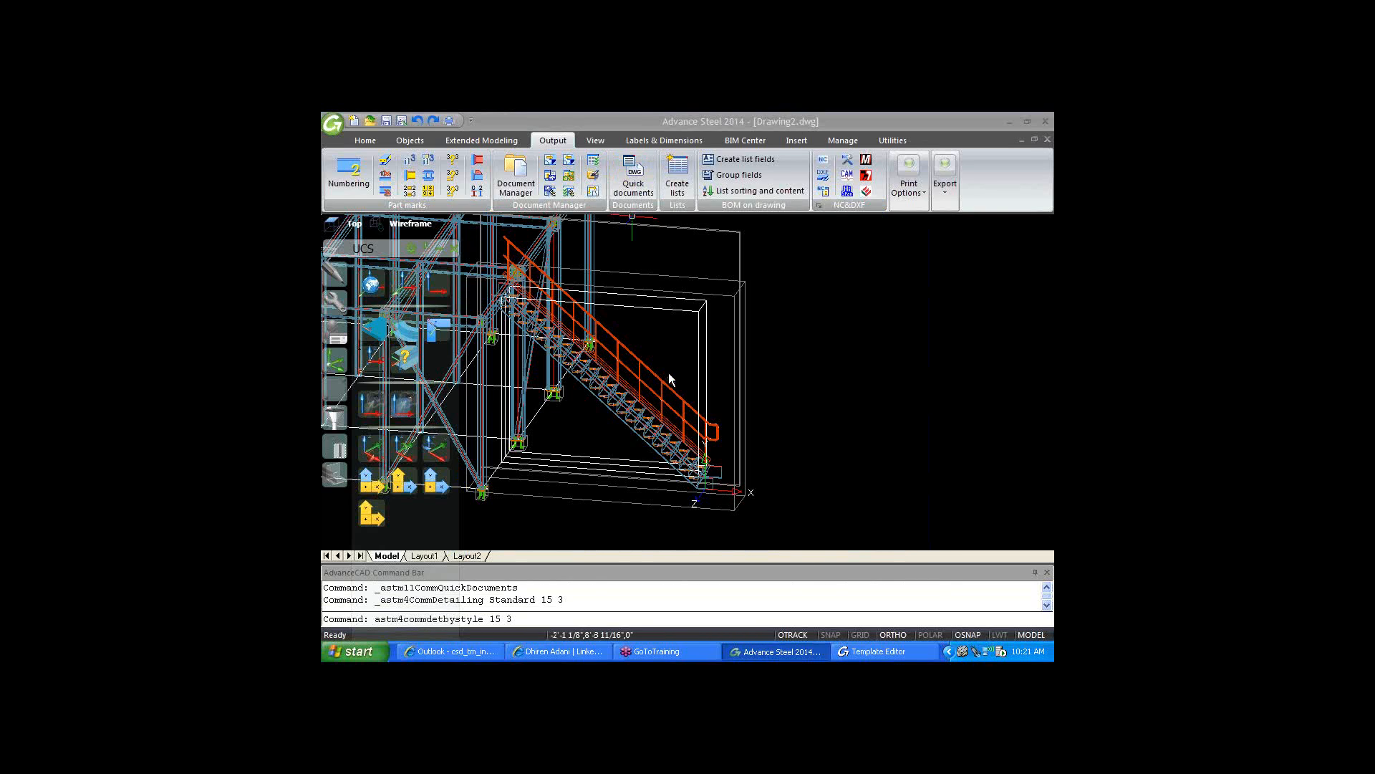
click(792, 488)
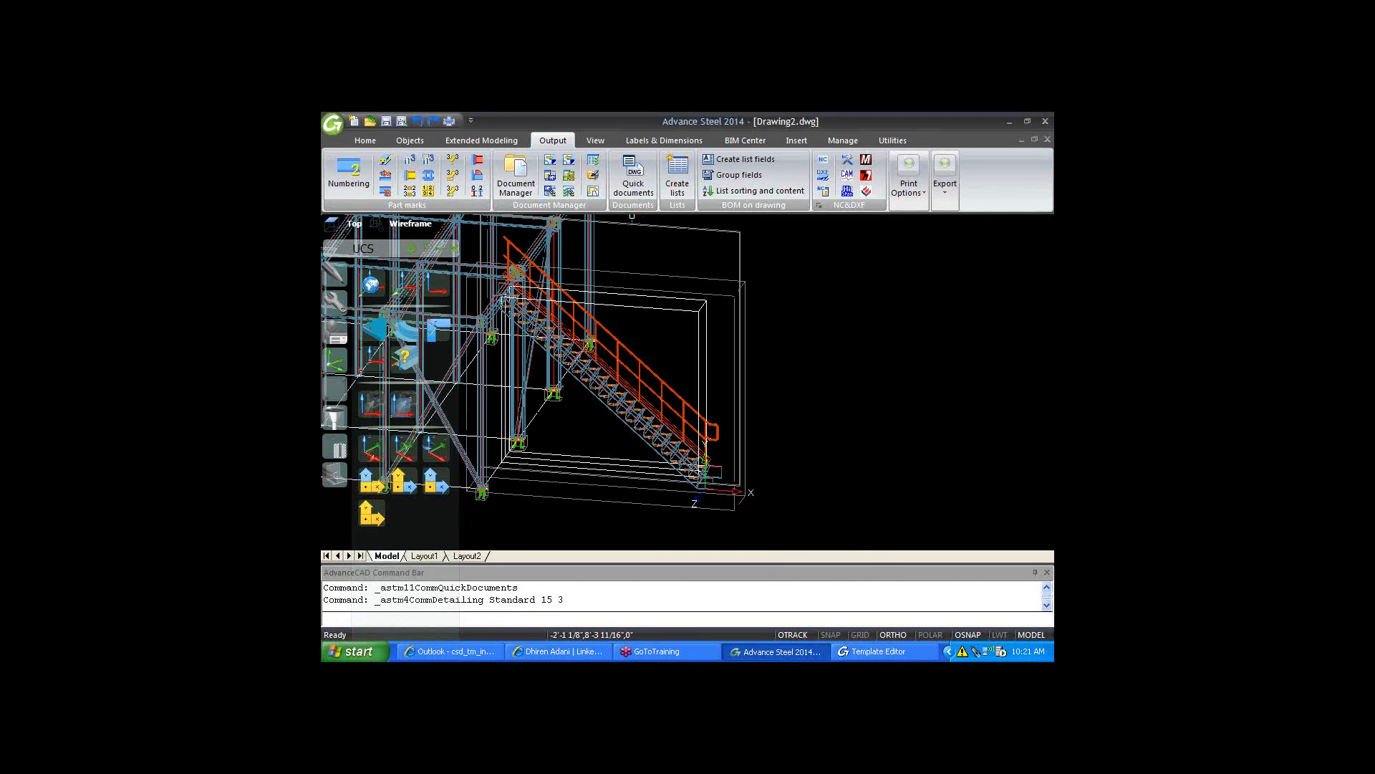
click(669, 406)
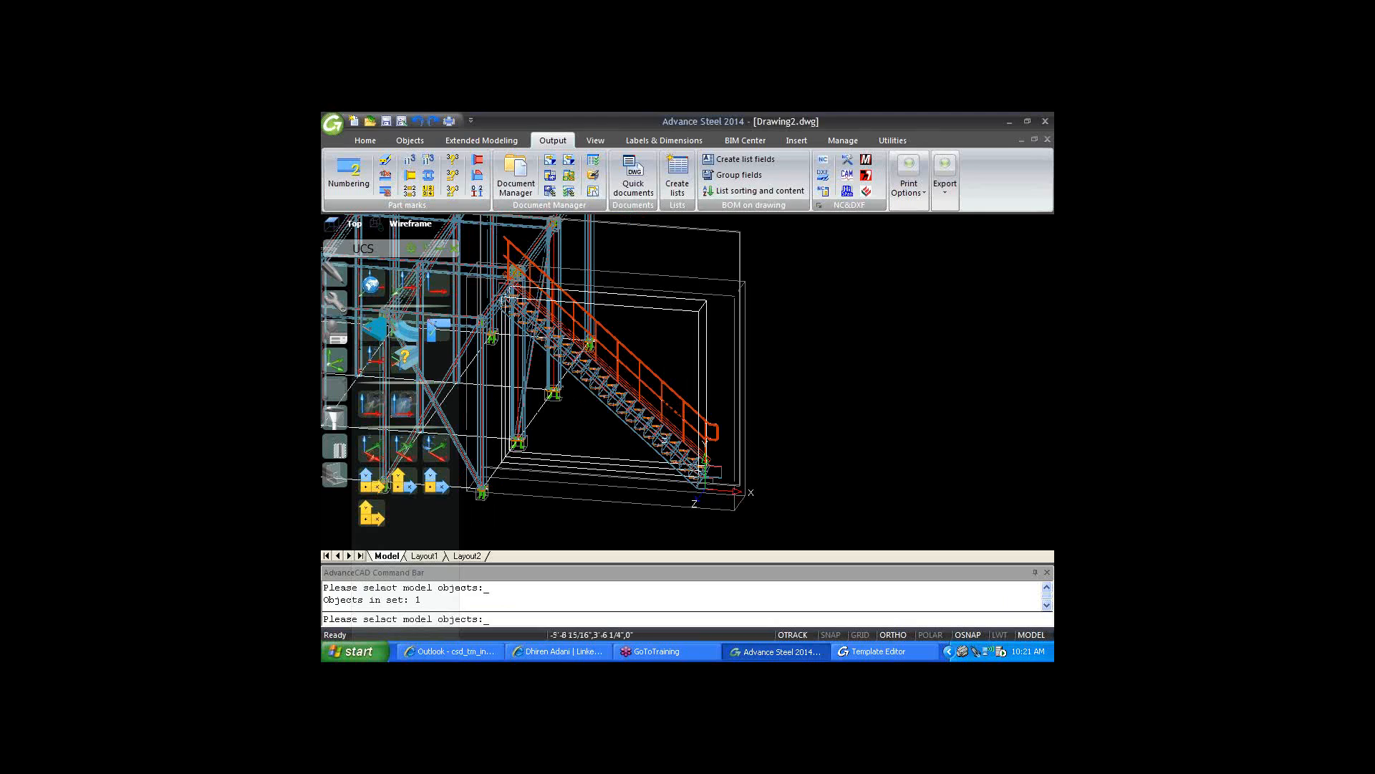
key(Return)
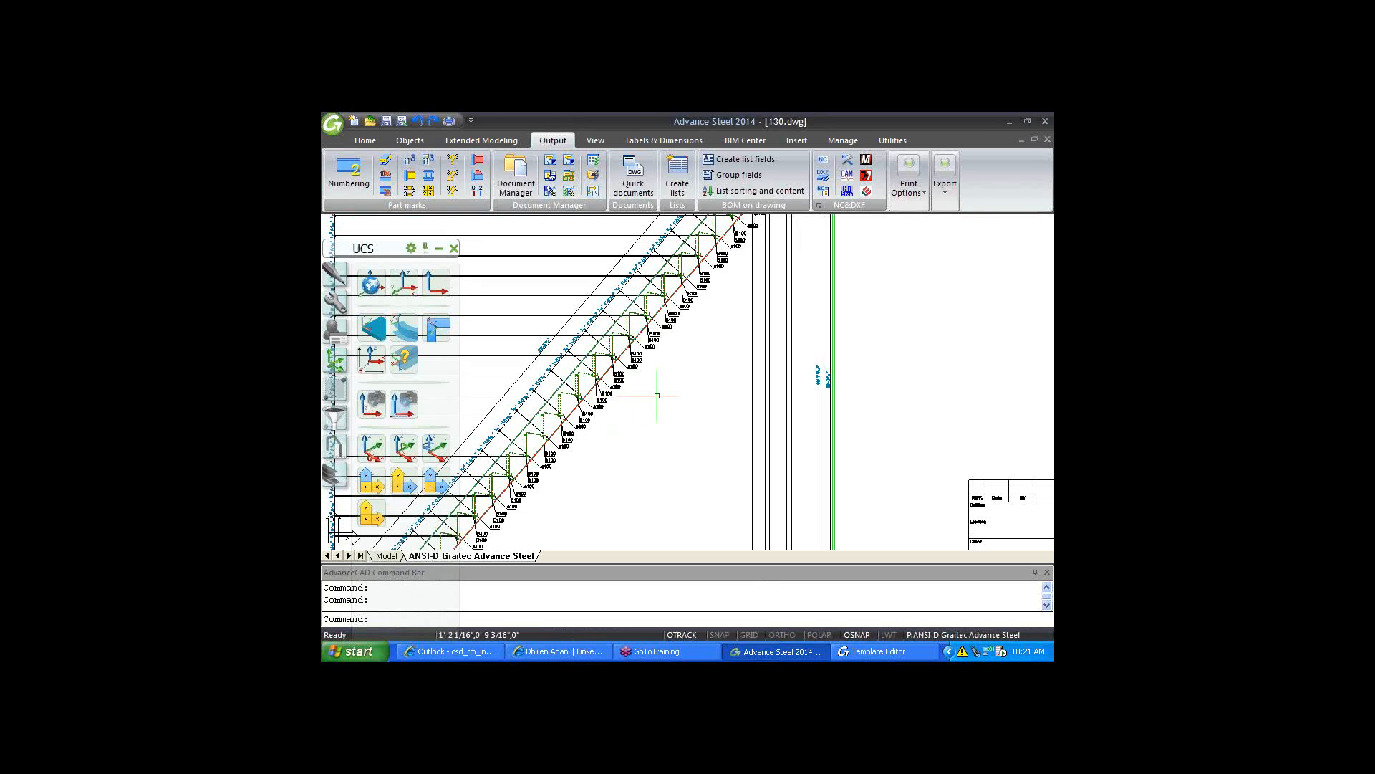
- View the open stair drawings 130.dwg and 131.dwg and return to the Drawing2.dwg model
scroll(682, 402, down, 5)
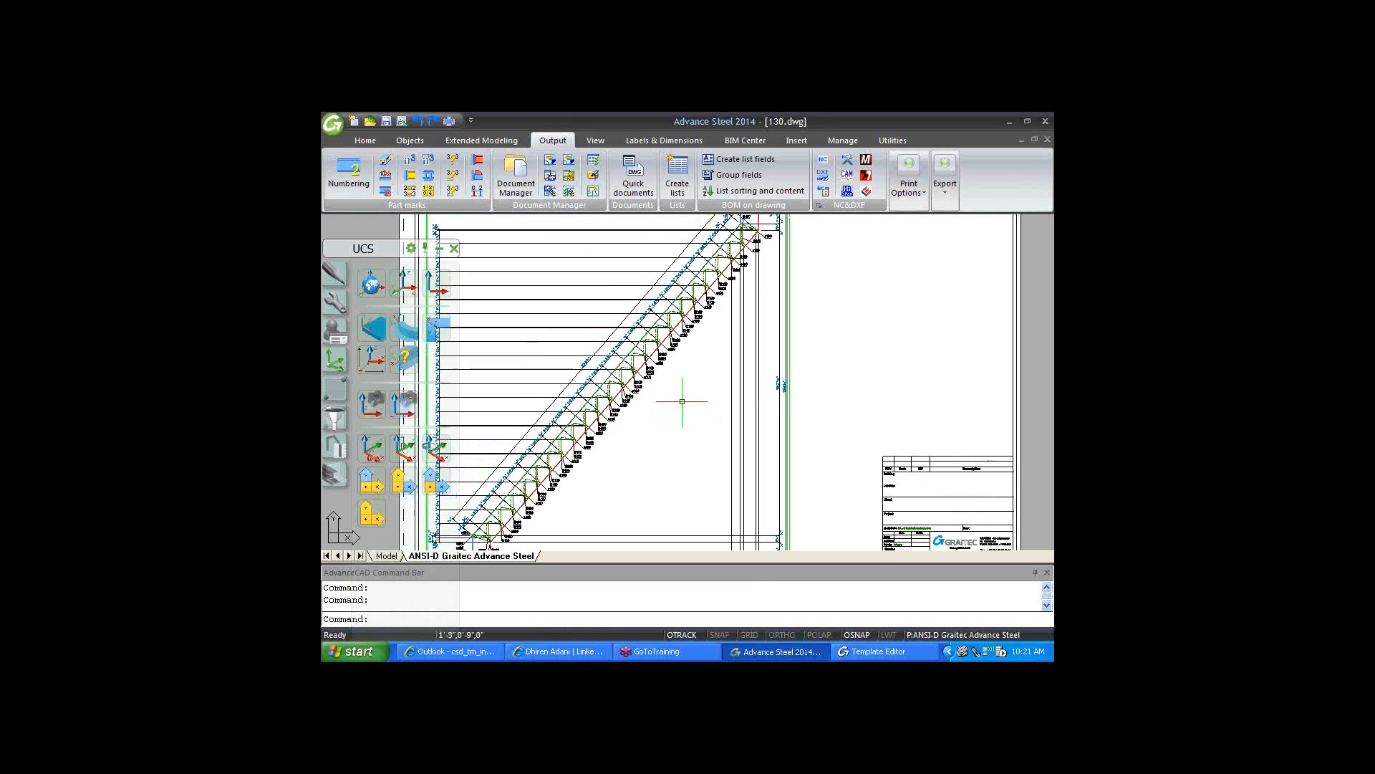
key(ctrl+Tab)
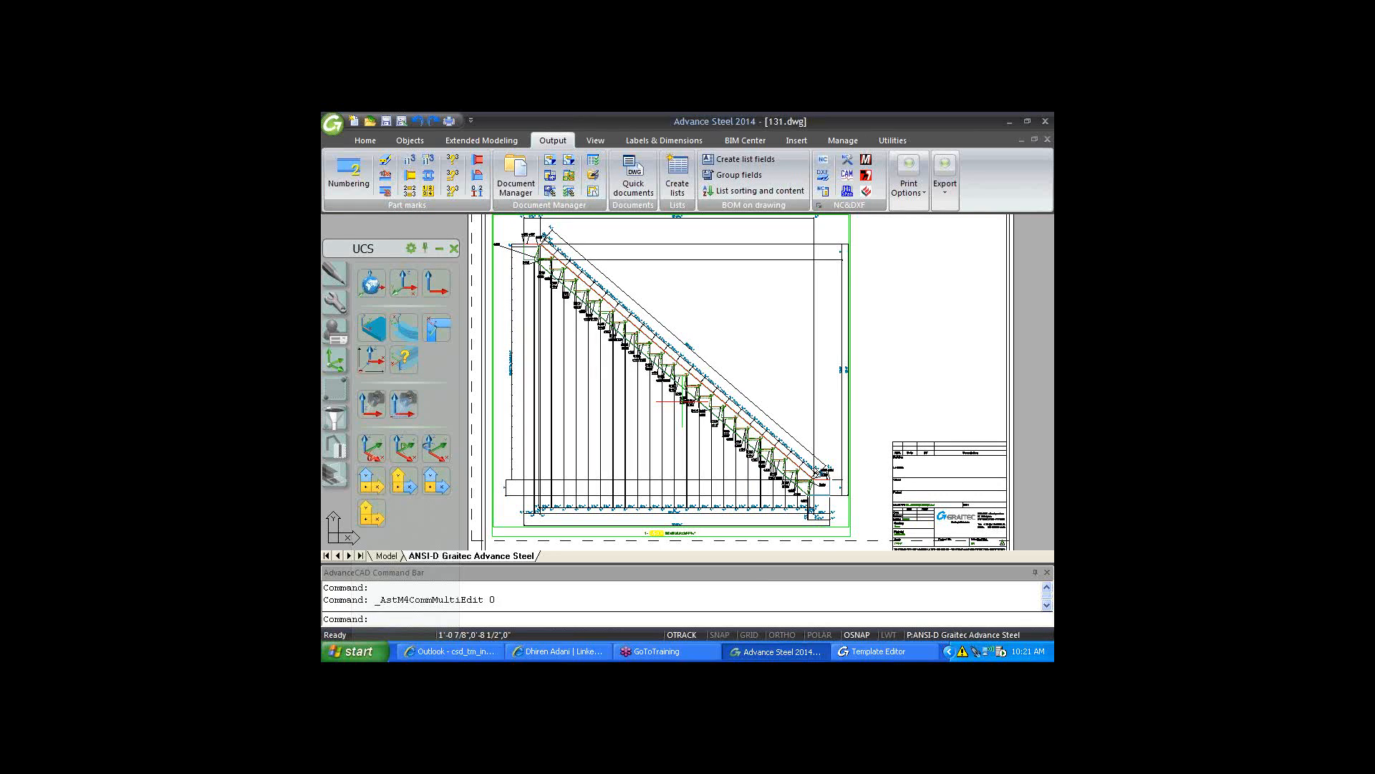
key(ctrl+Tab)
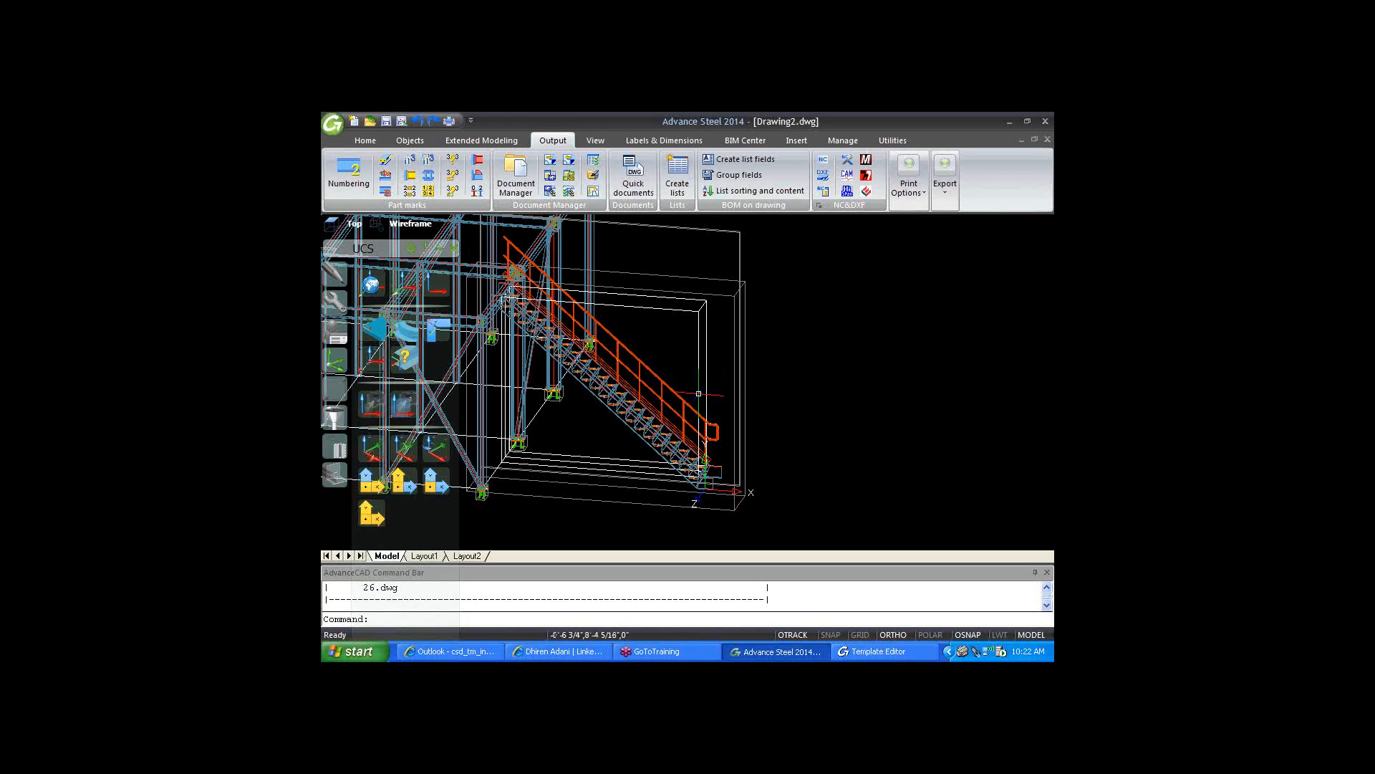
key(F3)
click(863, 324)
click(793, 353)
- Browse the up-to-date details in the Document Manager, preview [MP] Pos M101 Sheet 126.dwg and close the manager
click(521, 172)
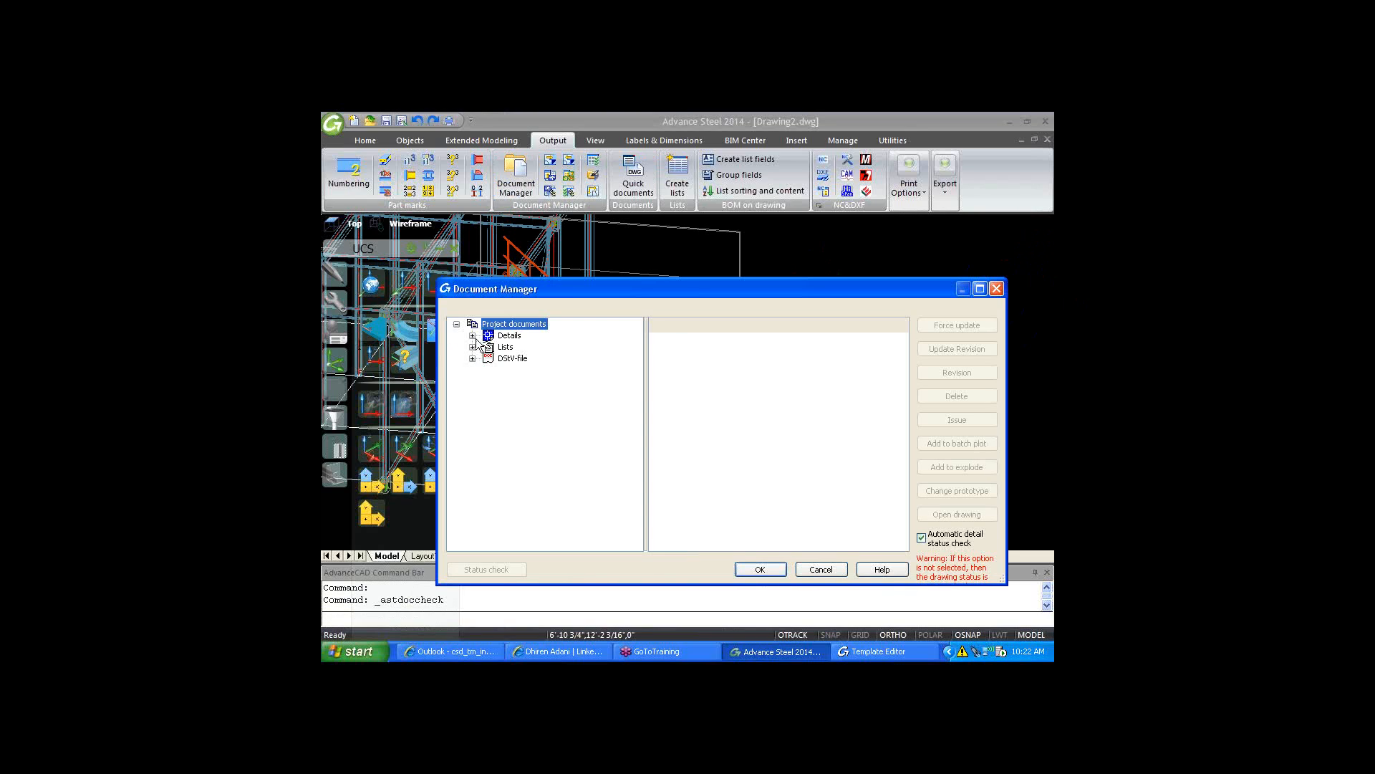
click(473, 336)
click(488, 358)
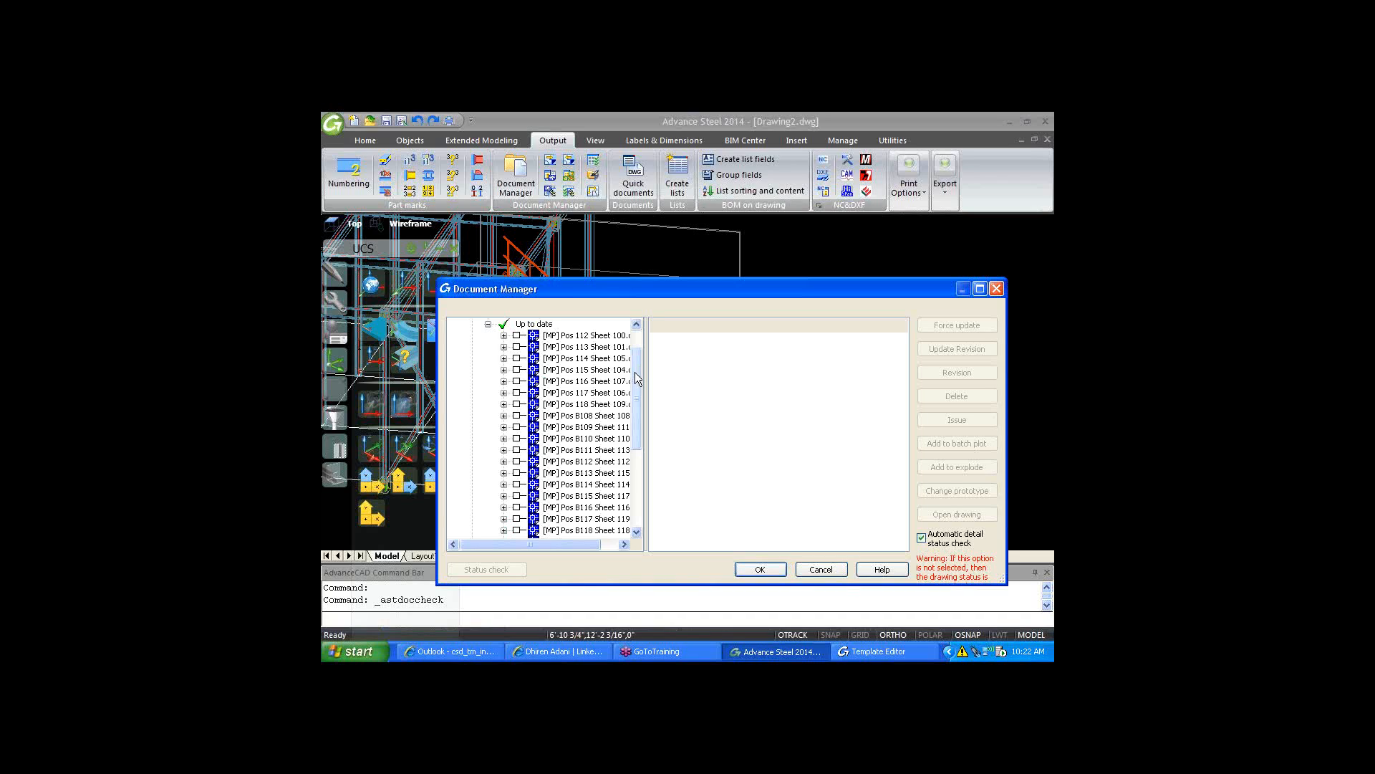
drag(573, 542, 599, 543)
drag(636, 380, 647, 353)
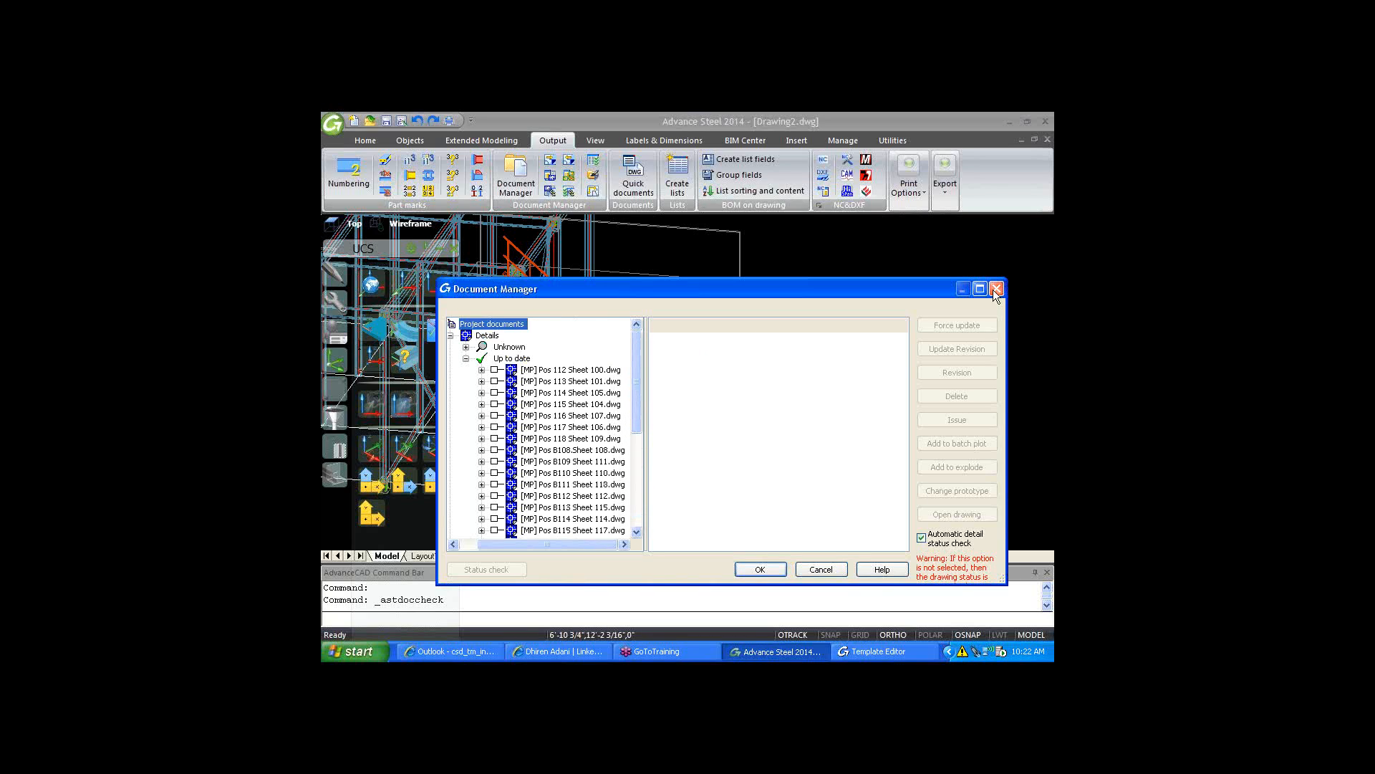
drag(635, 390, 637, 457)
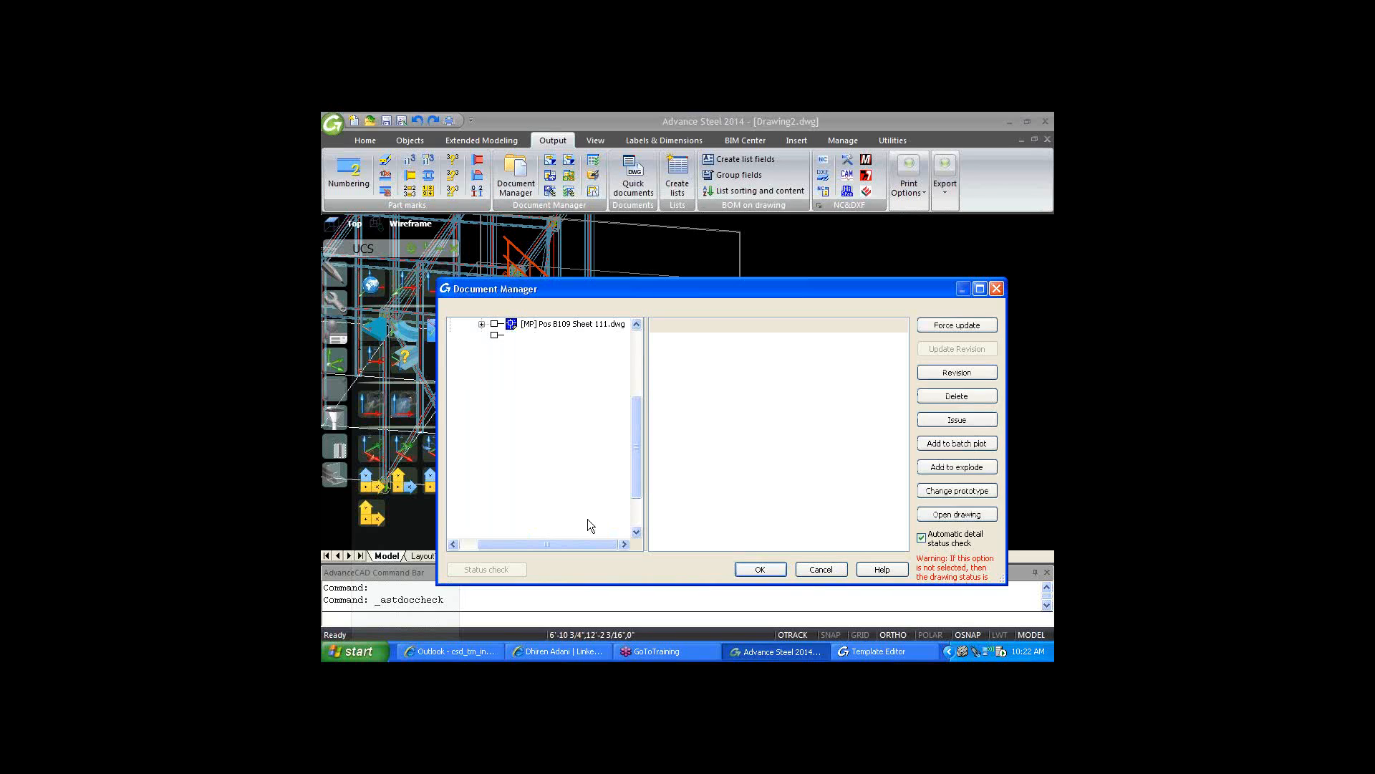
click(710, 324)
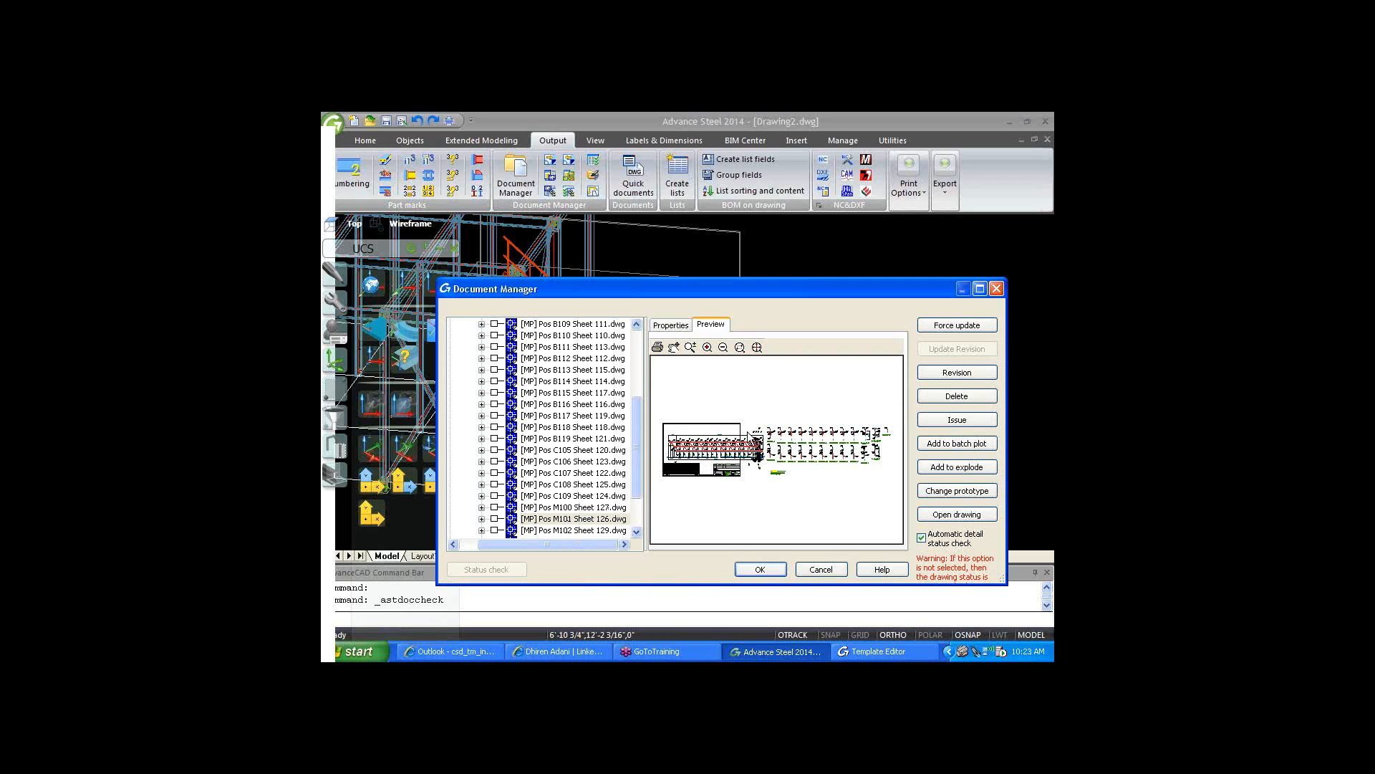
click(996, 288)
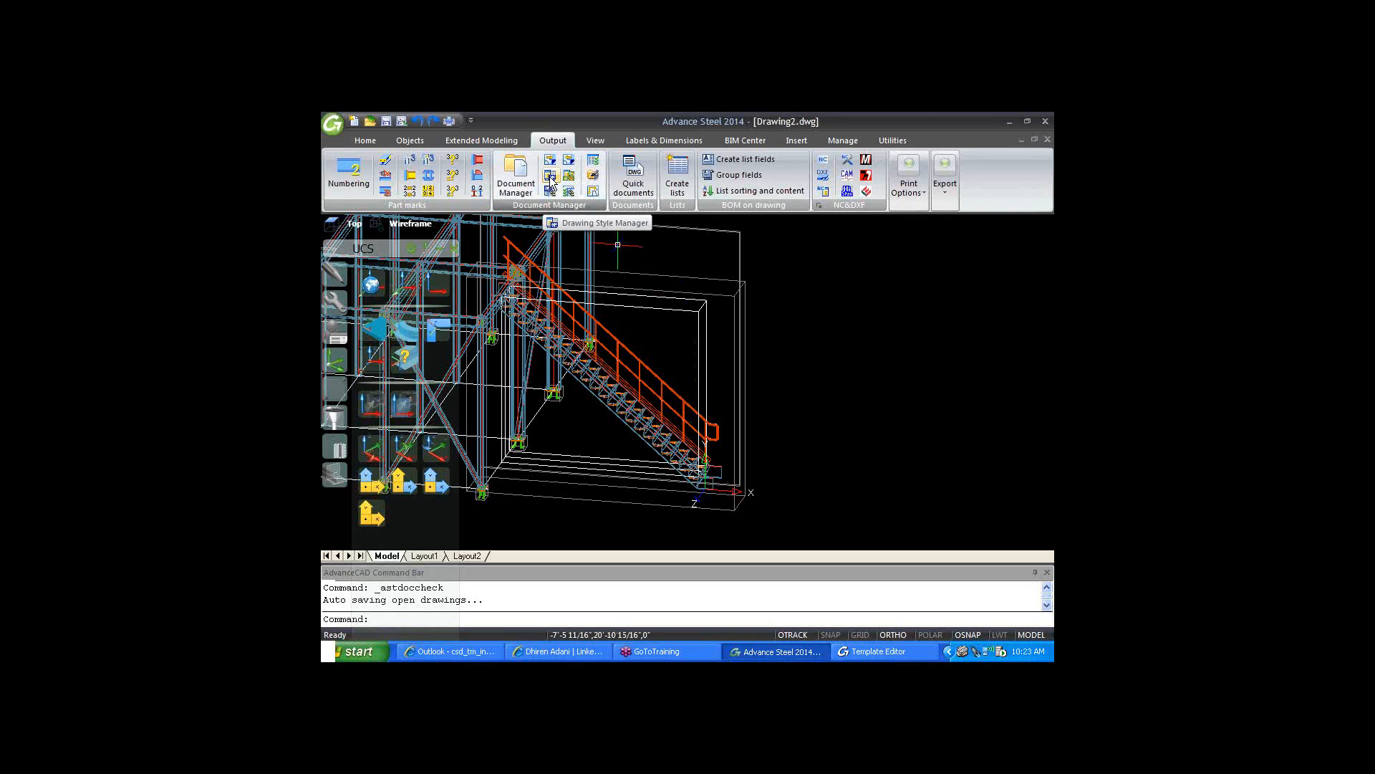
- Un-register the drawing [MP] Pos M101 Sheet 126.dwg from the Details folder
click(569, 160)
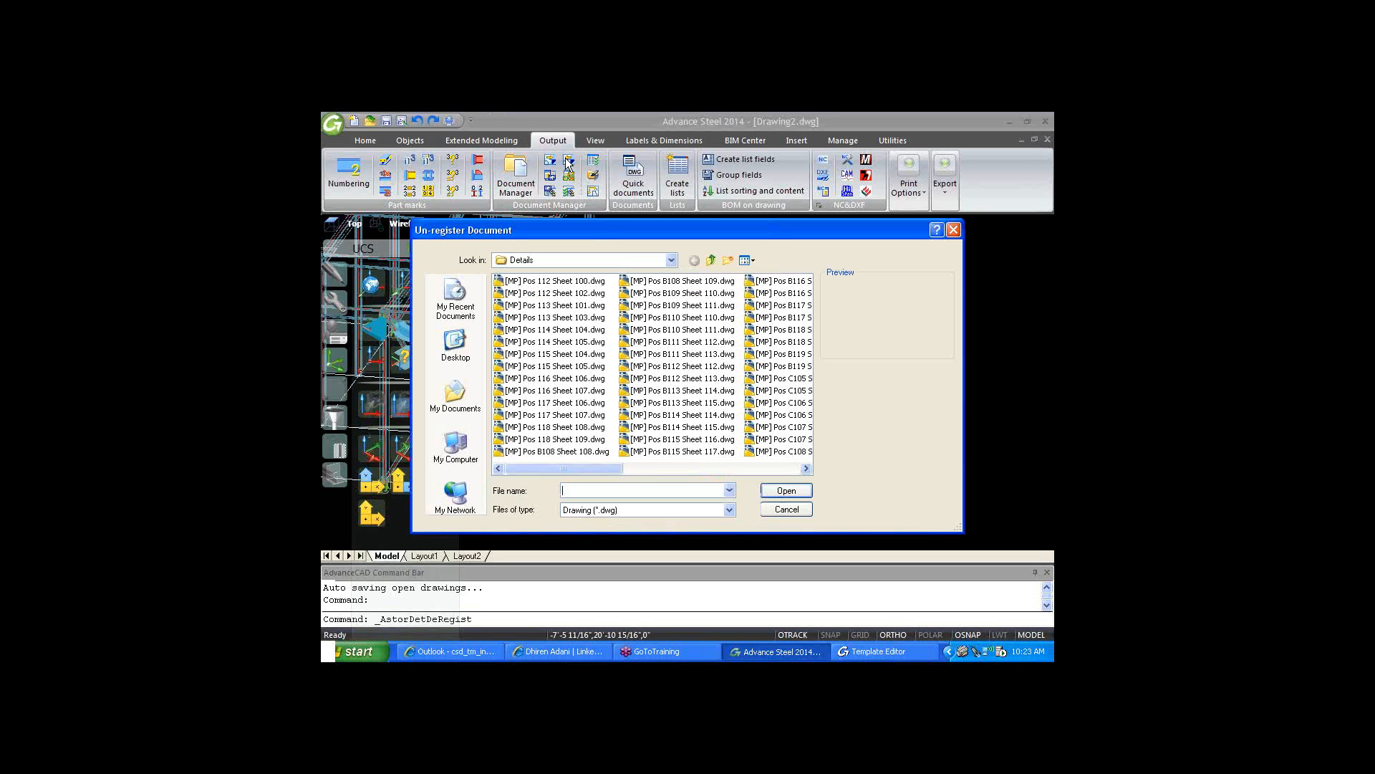
drag(599, 467, 702, 466)
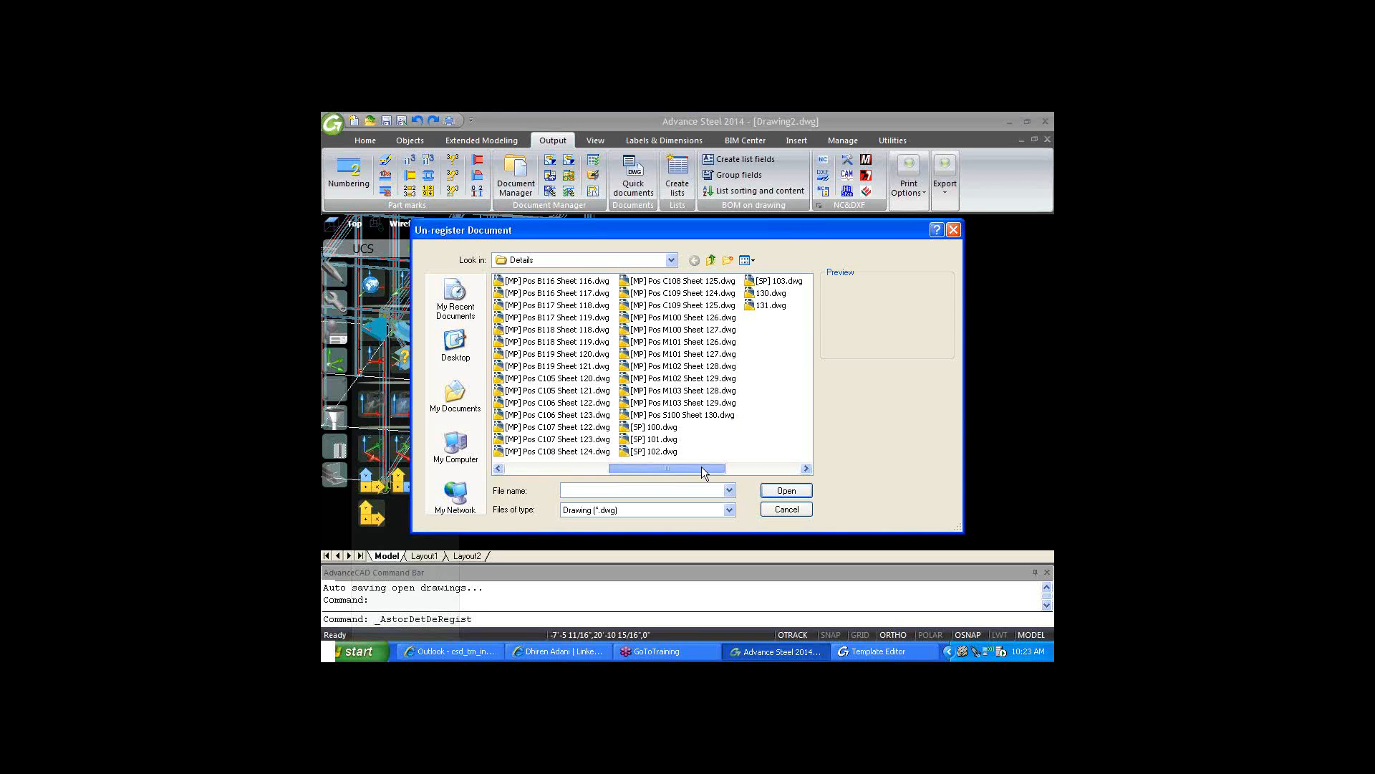
drag(691, 468, 655, 464)
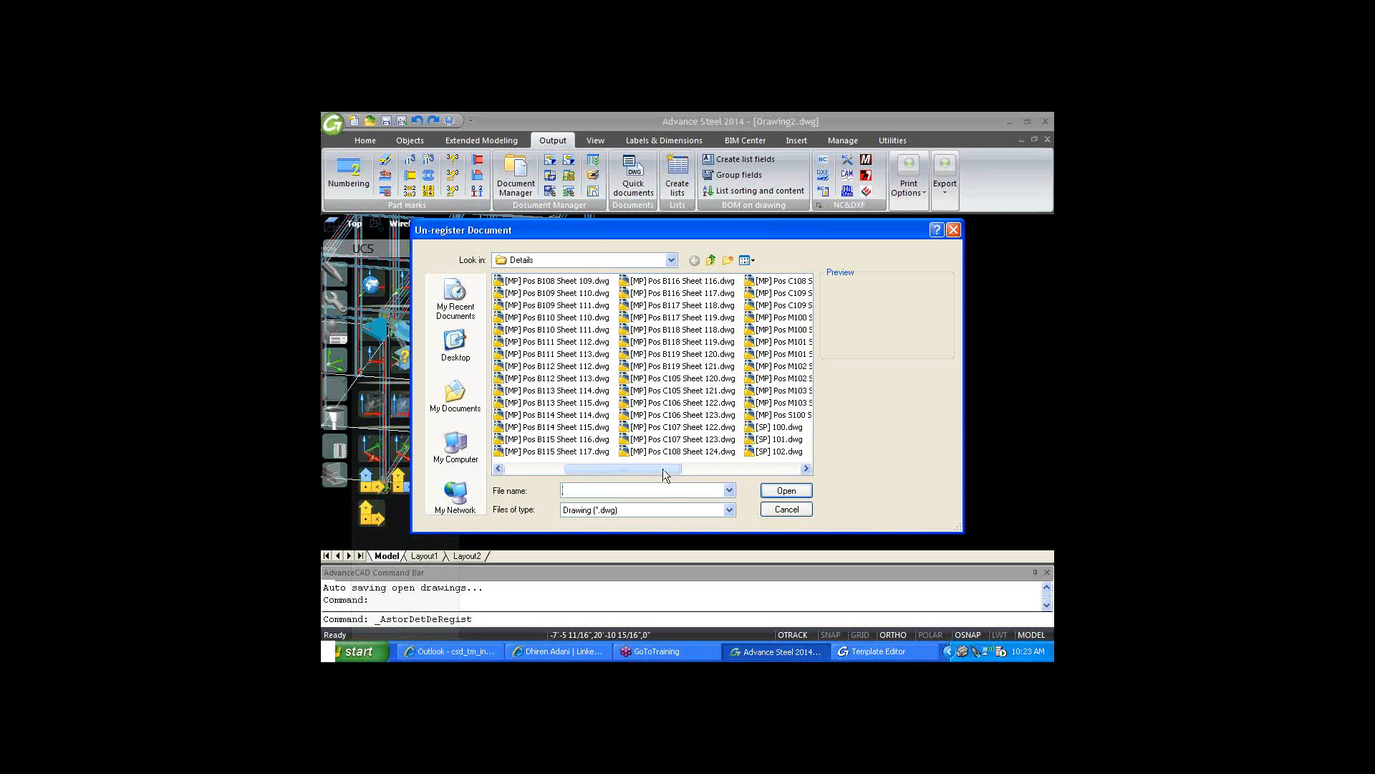
drag(663, 469, 702, 471)
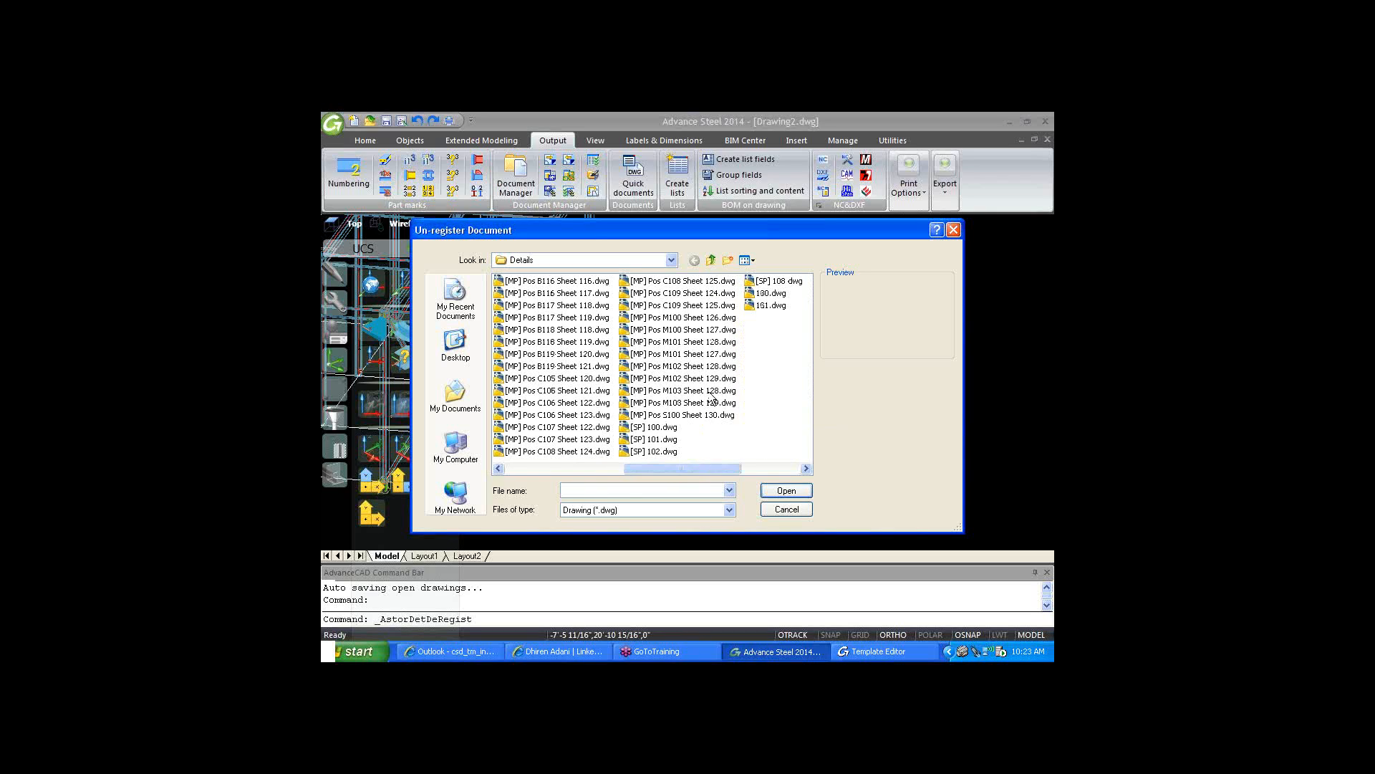
click(716, 342)
click(786, 490)
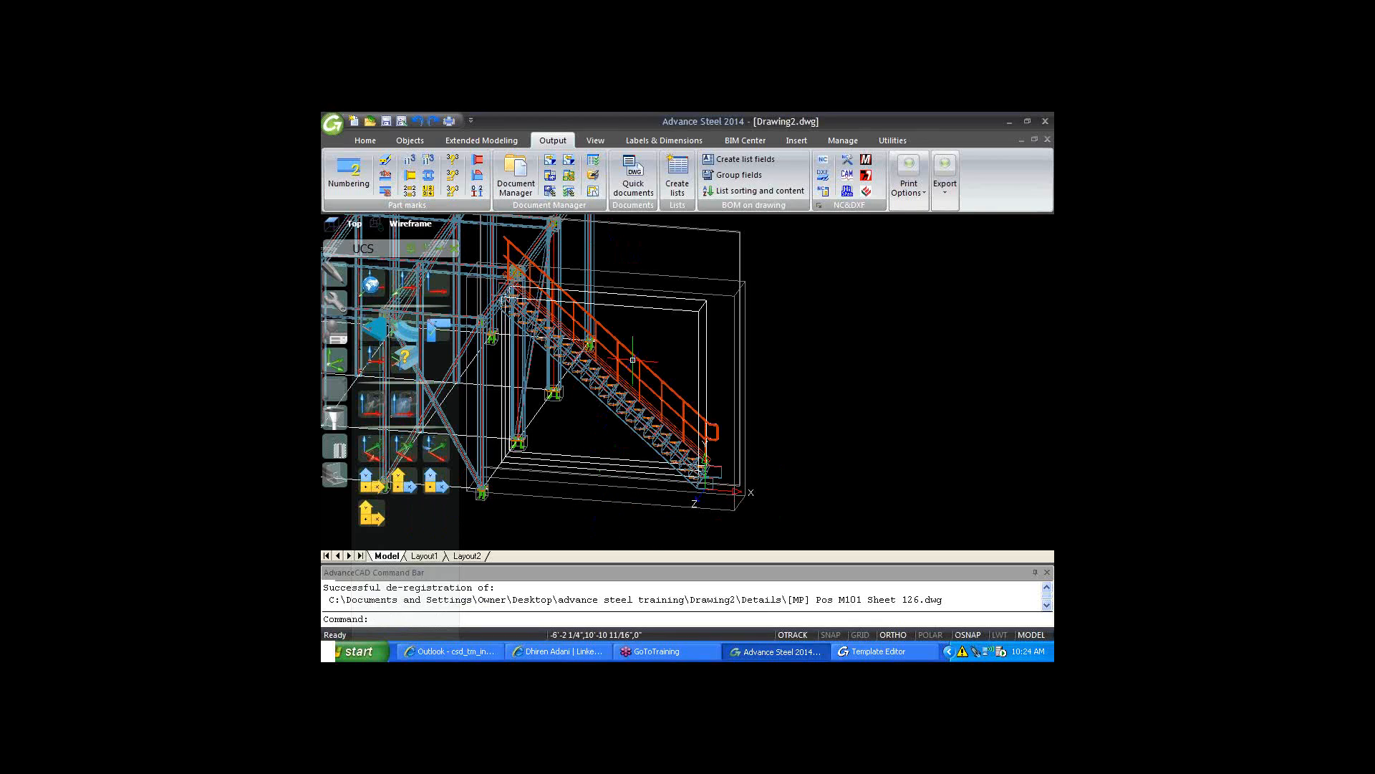
- Create a new MP Railing - UCS drawing of the stair railing with quick documents, accepting the 1 1/2"=1'-0" scale
click(632, 188)
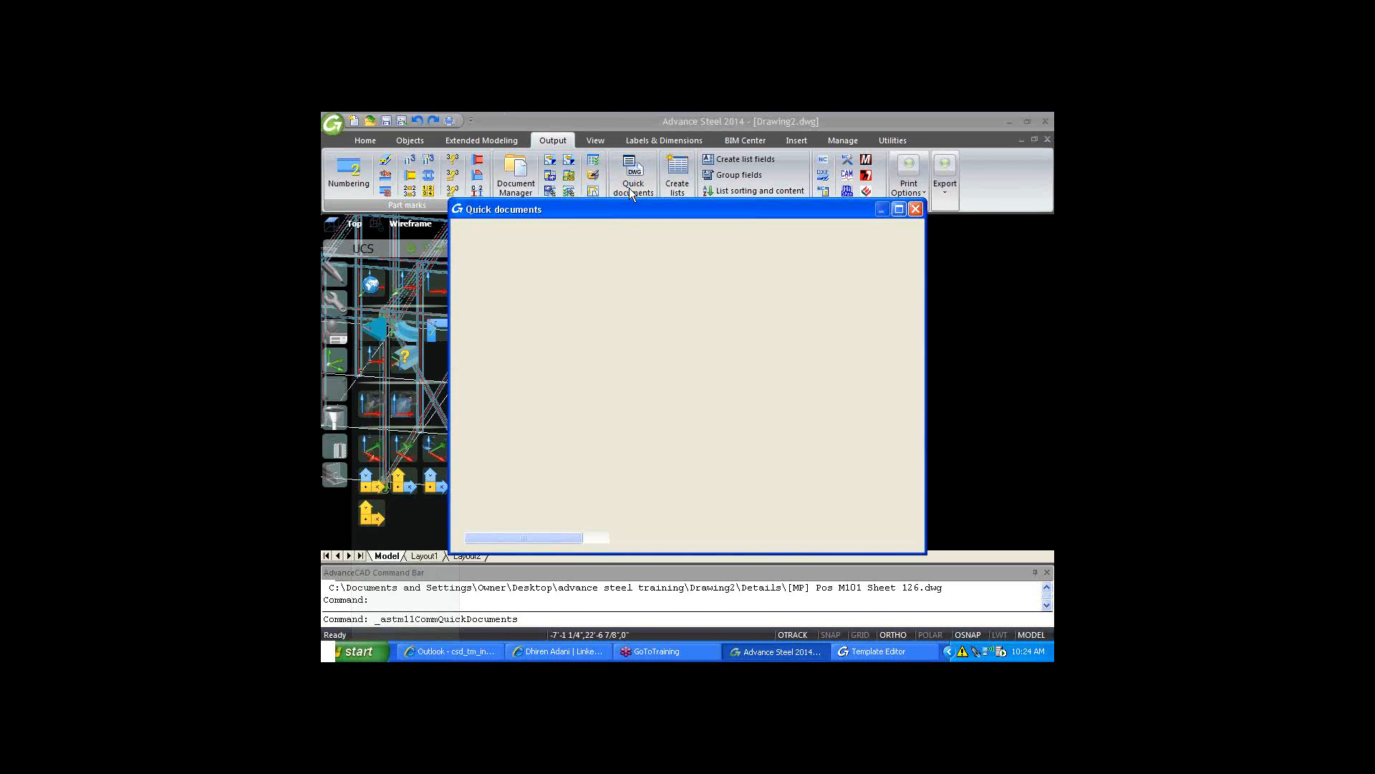
click(758, 539)
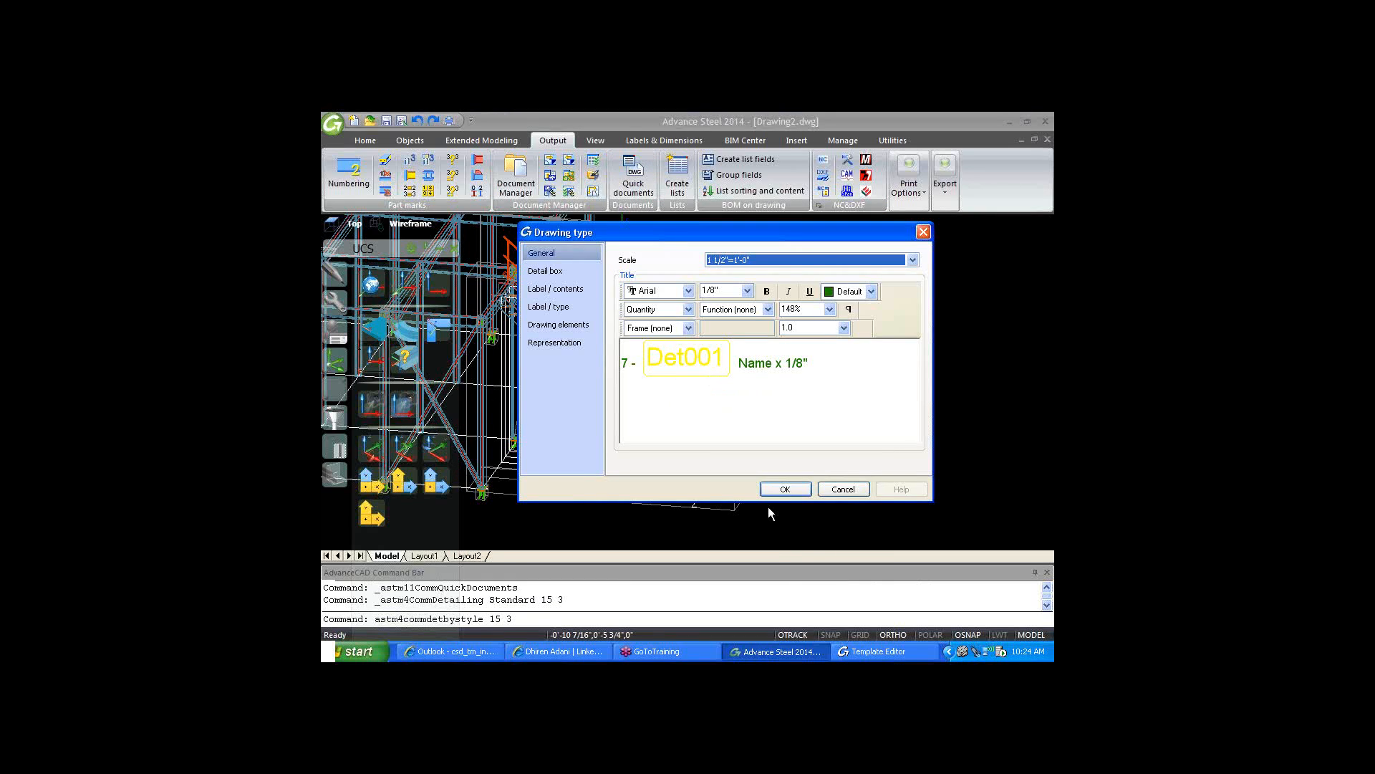
click(784, 489)
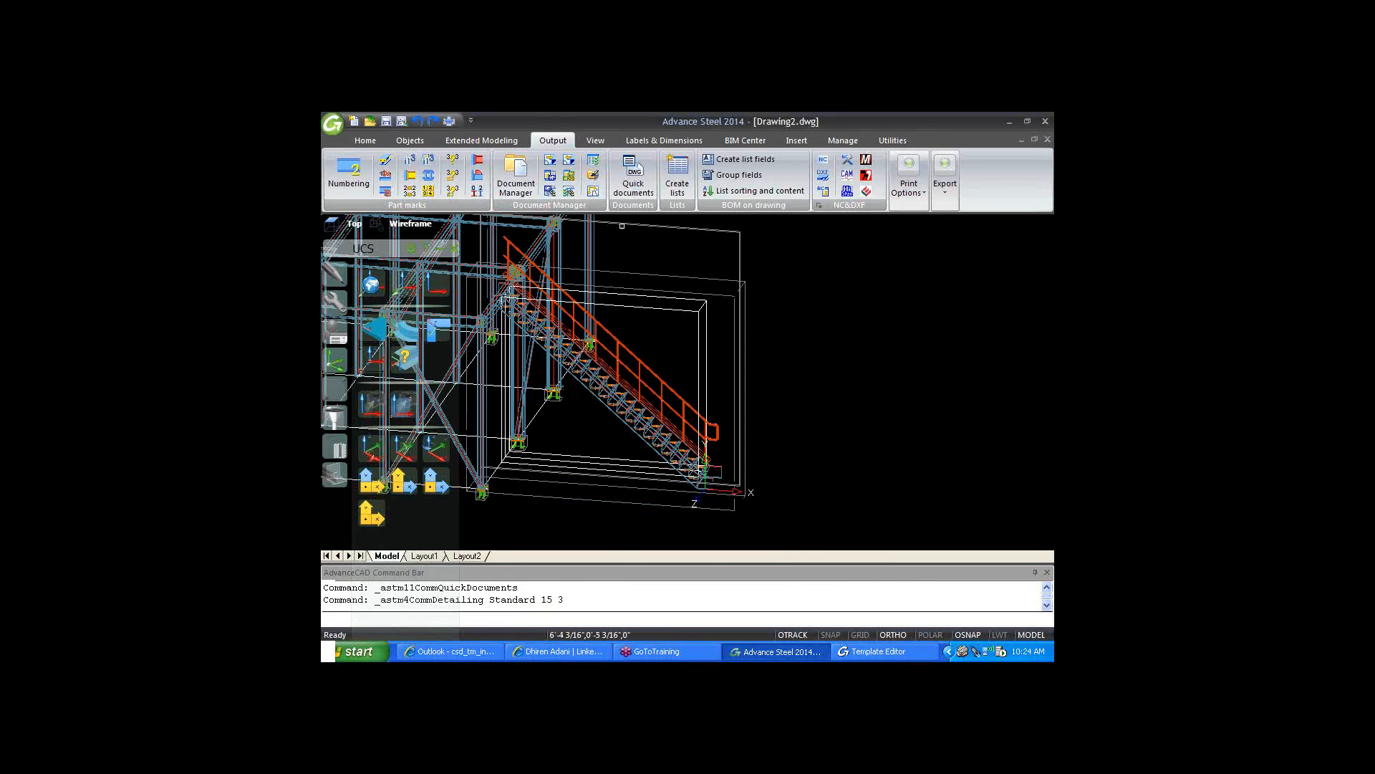
click(640, 368)
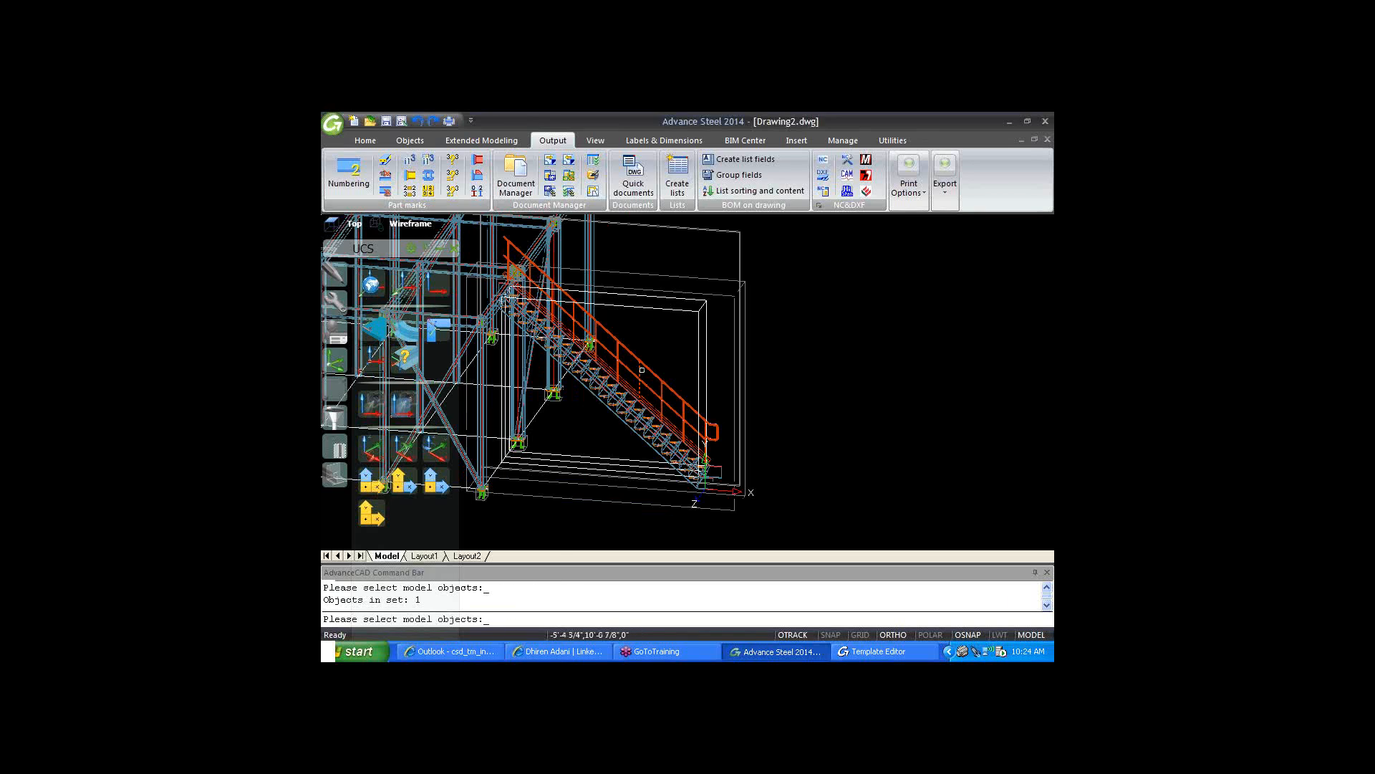
key(Return)
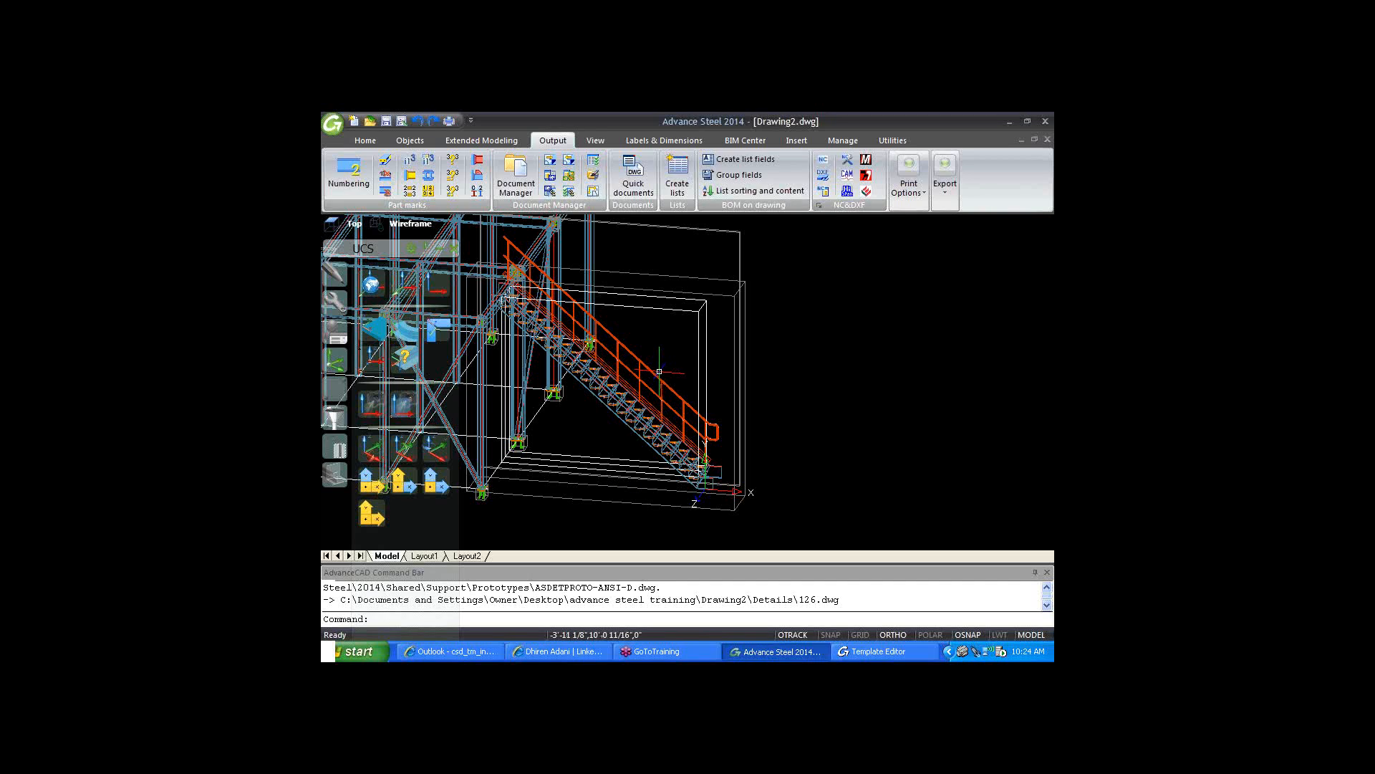
- Review the MP Railing - UCS style preview under Stairs and Railings in quick documents, leaving it unused
click(631, 180)
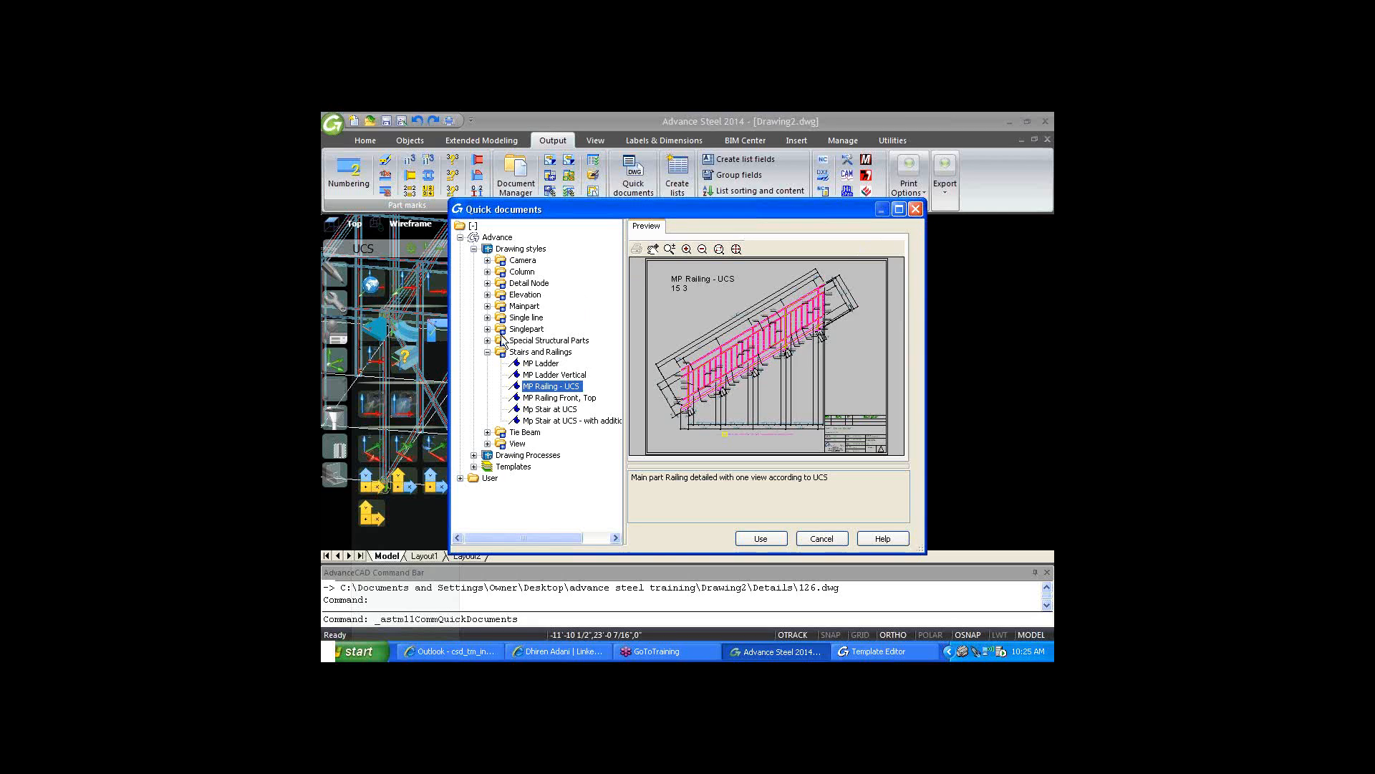
click(916, 210)
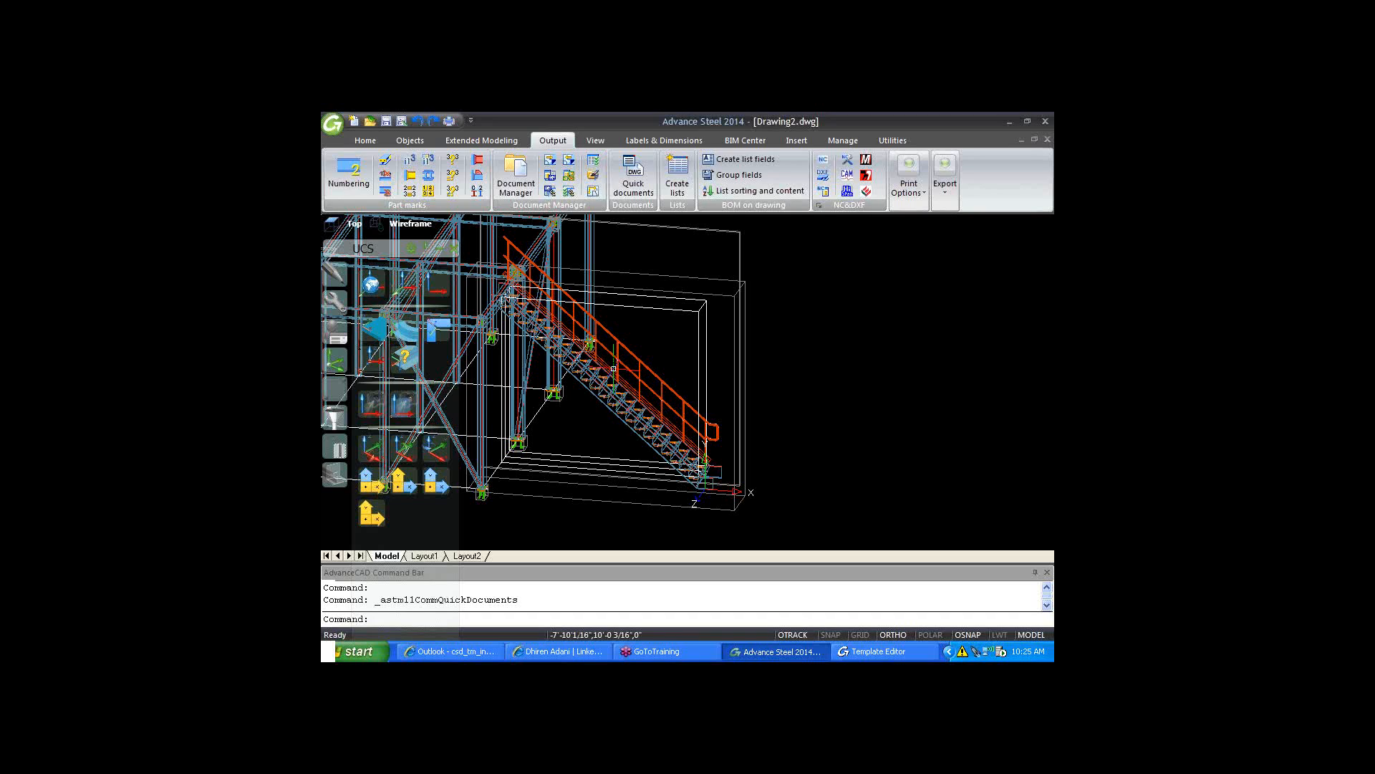
right_click(614, 368)
click(651, 342)
click(632, 323)
click(632, 323)
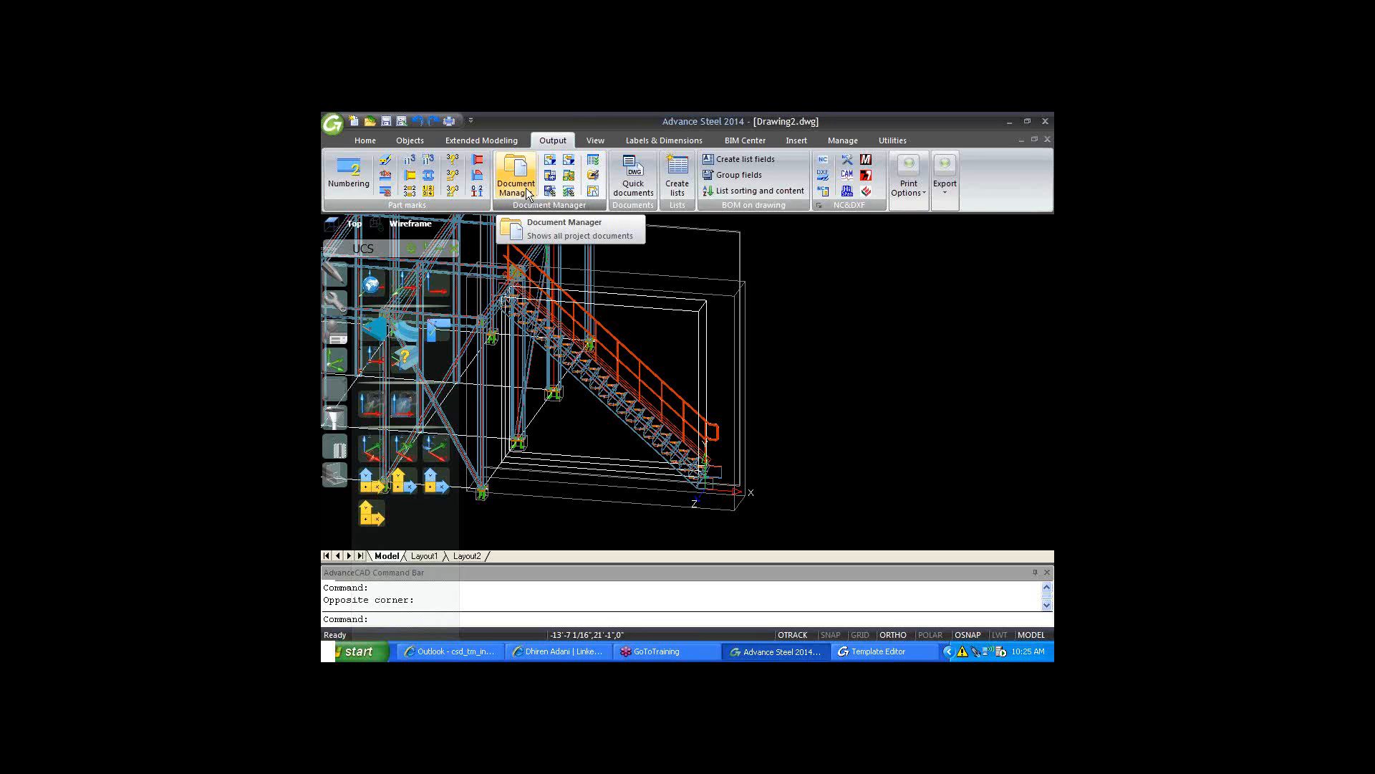
click(630, 179)
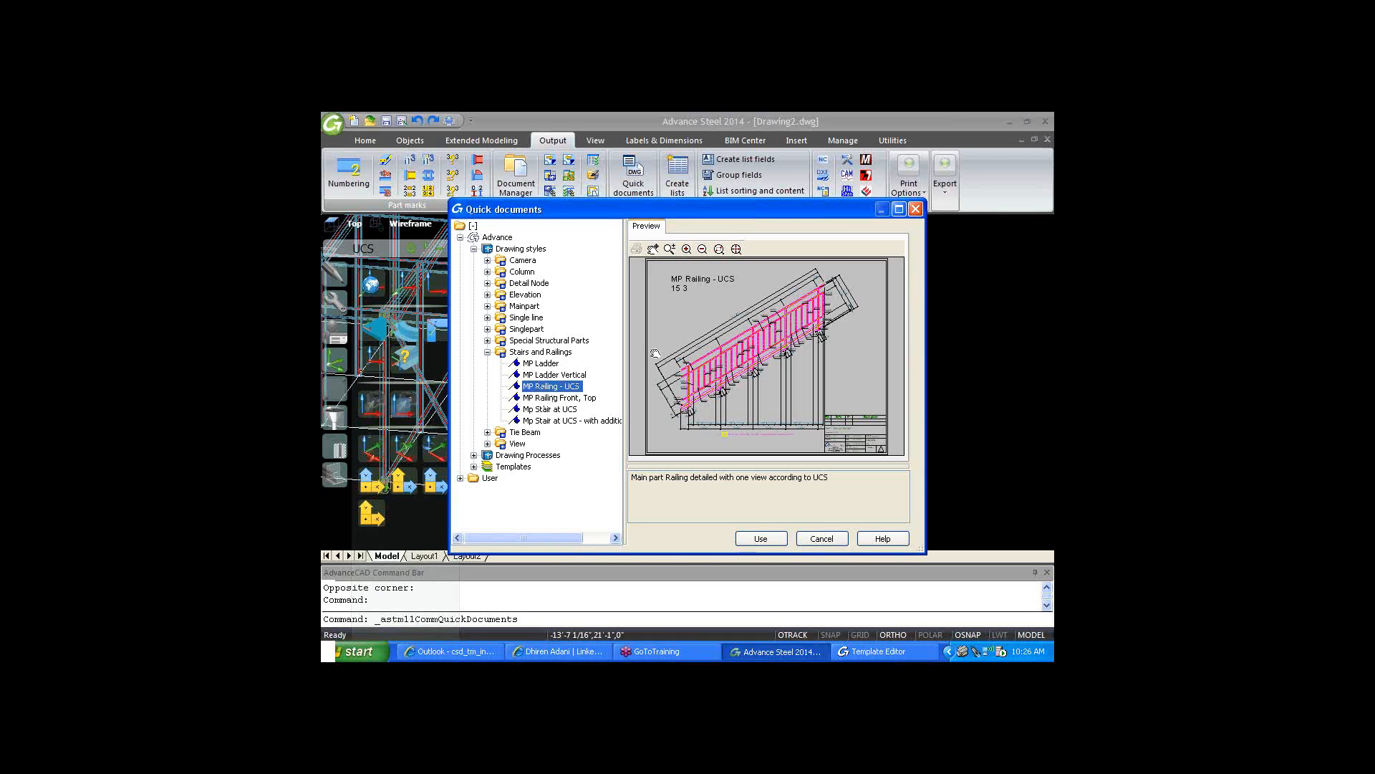
click(914, 209)
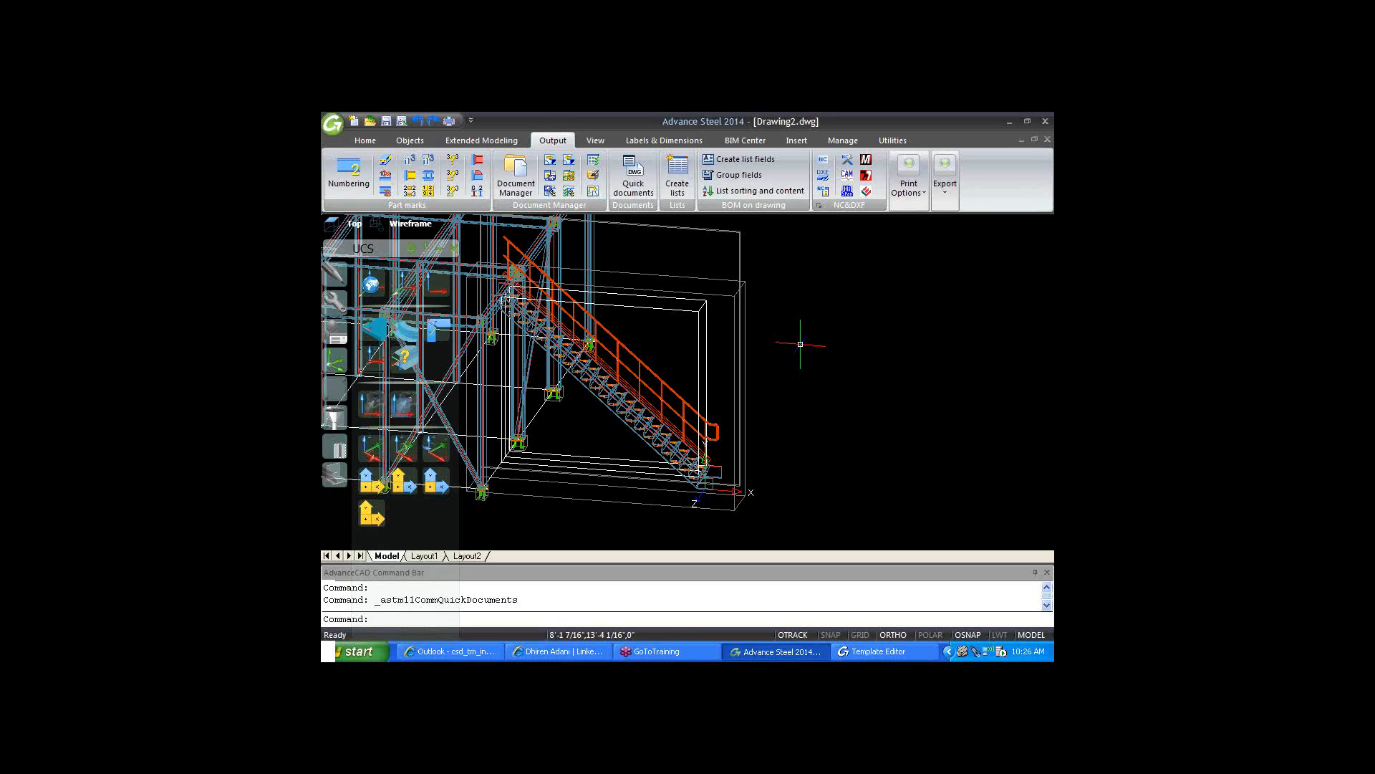
click(863, 324)
click(811, 378)
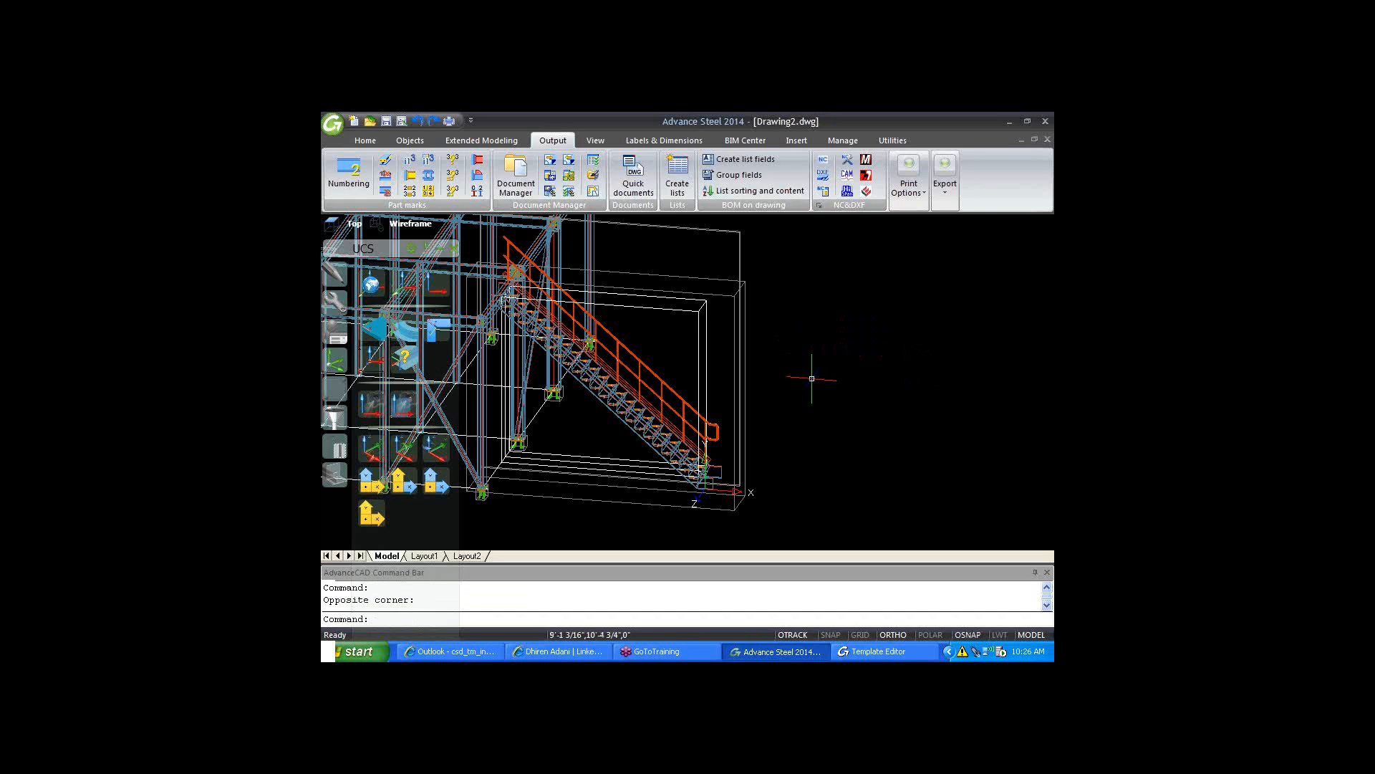
right_click(812, 379)
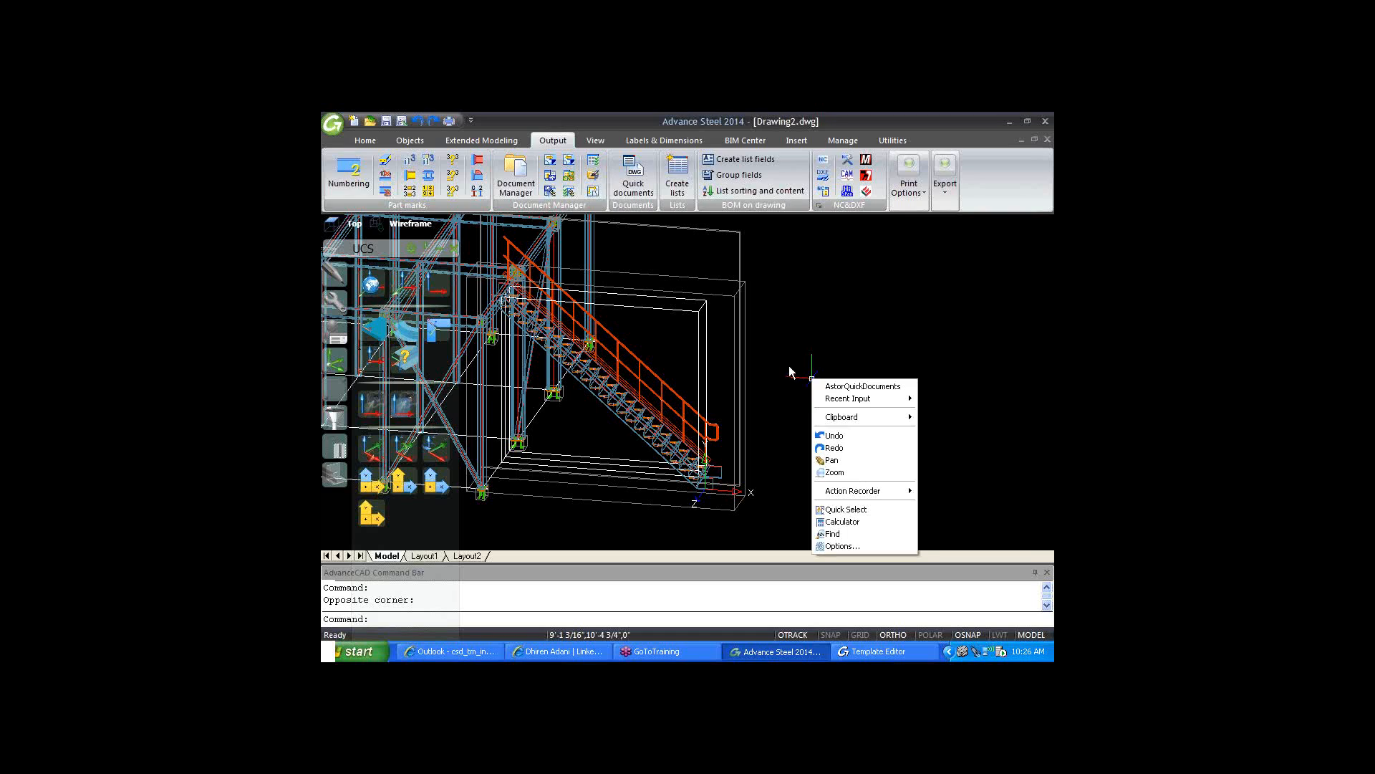
click(812, 378)
click(648, 381)
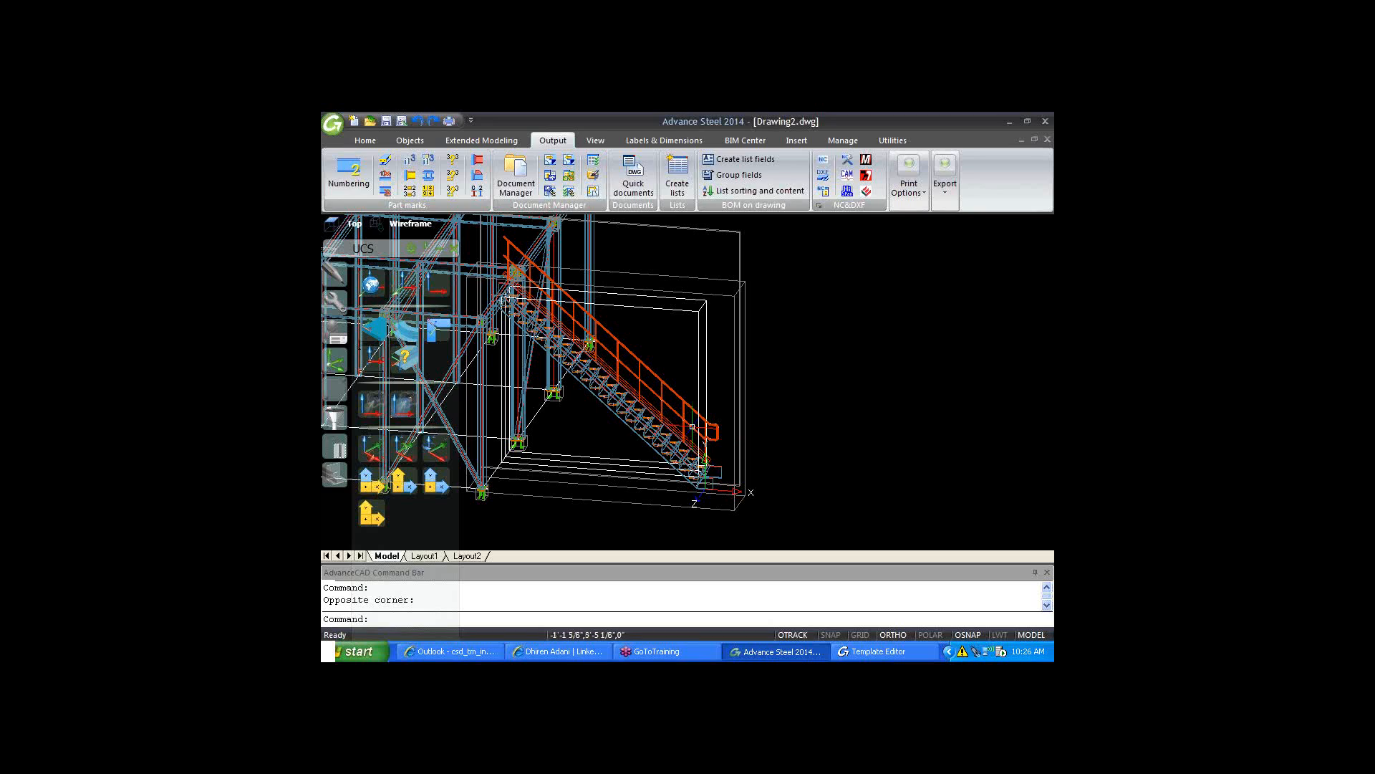
- Show the assembly detail of the stair railing's handrail, view the whole sheet and return to the Drawing2.dwg model
click(632, 353)
right_click(632, 354)
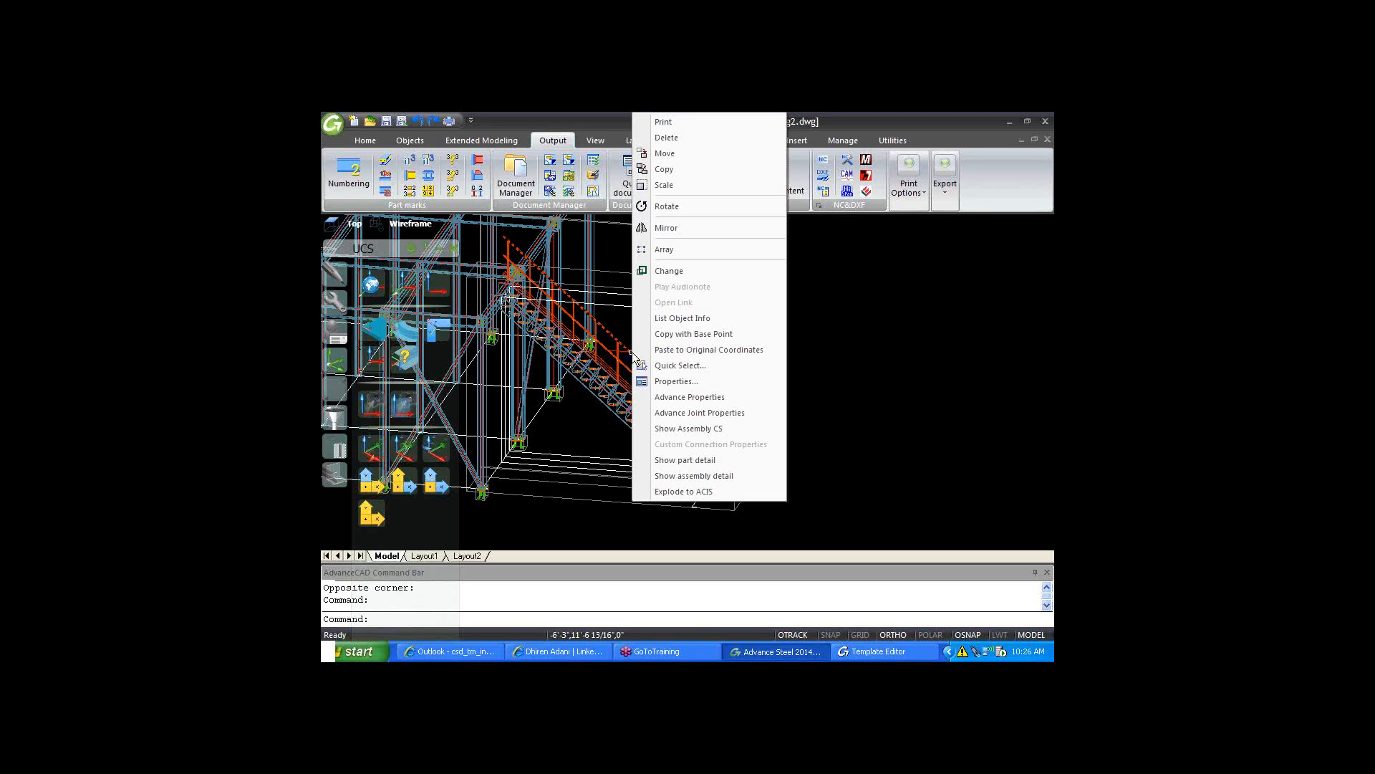
click(698, 476)
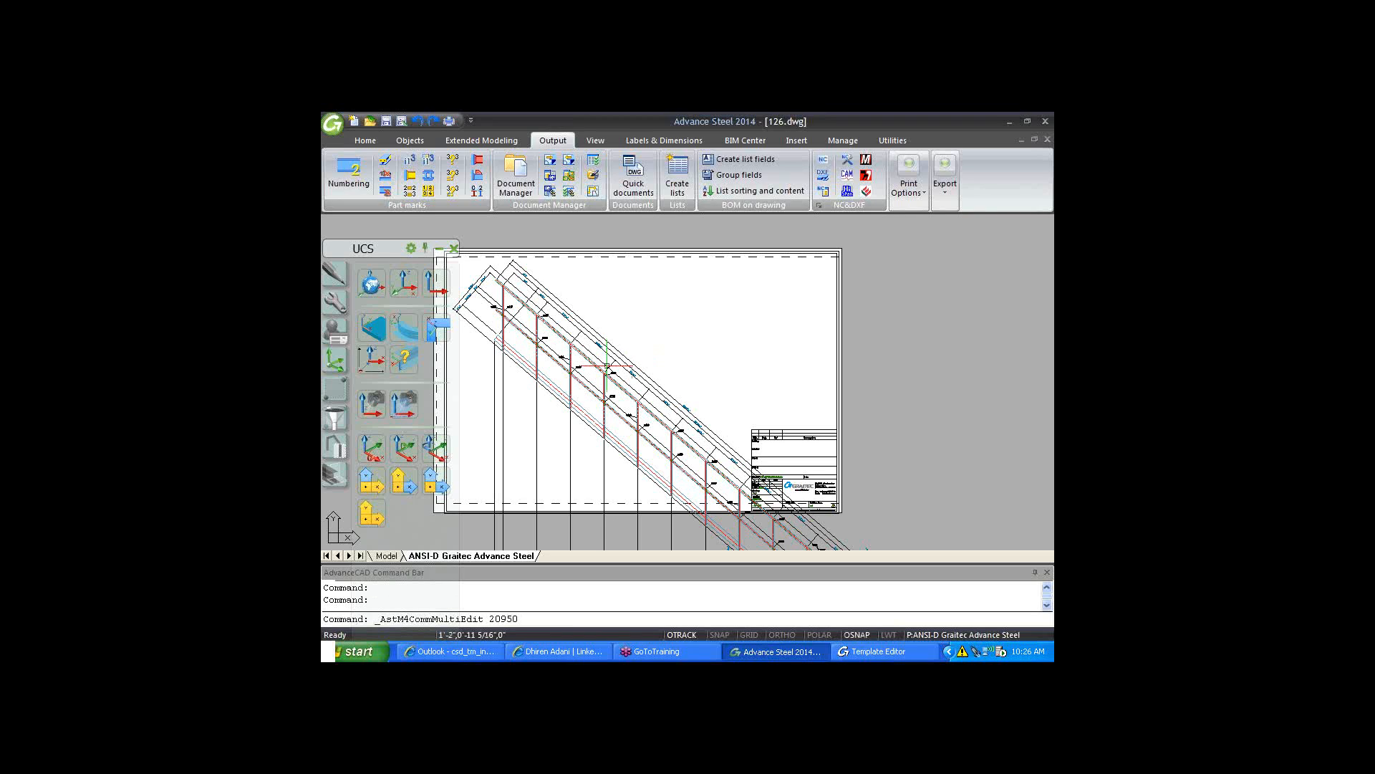
scroll(618, 384, down, 3)
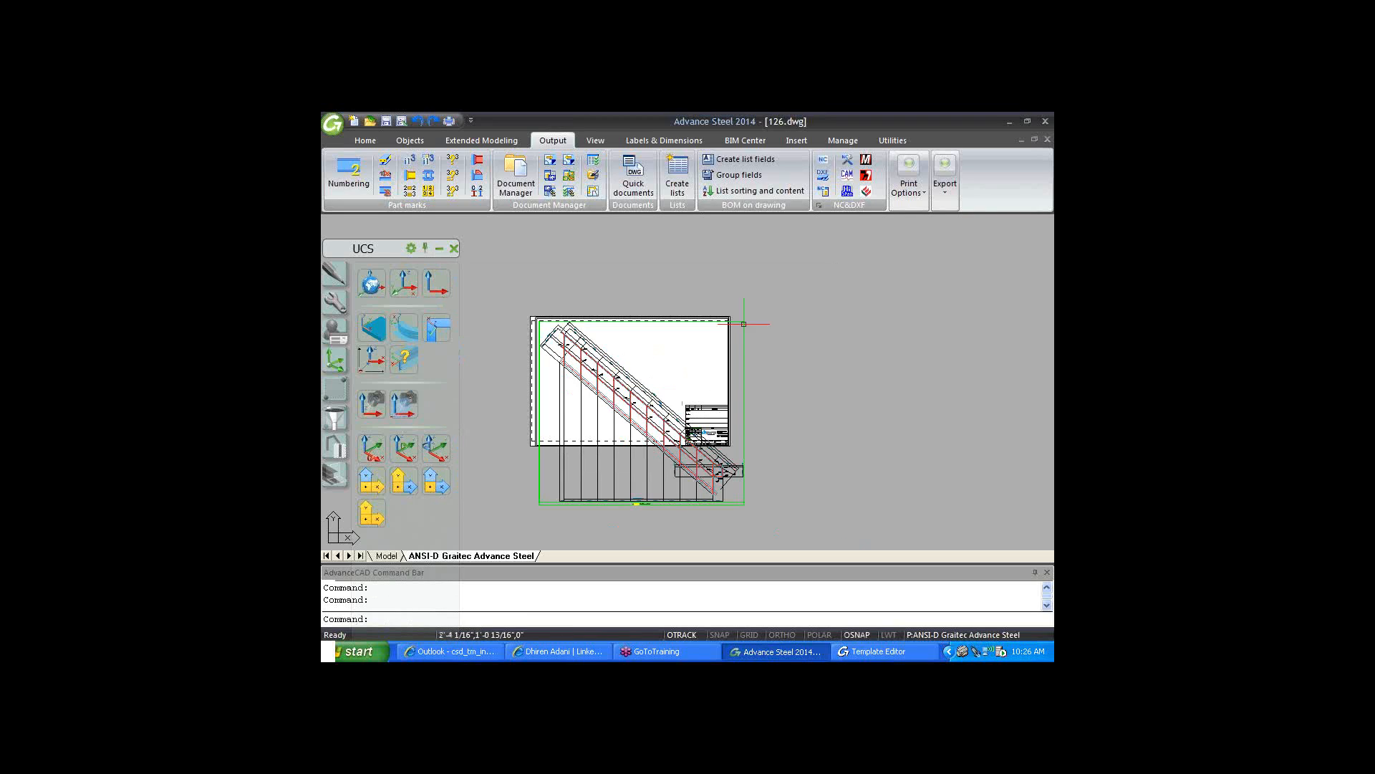
key(ctrl+Tab)
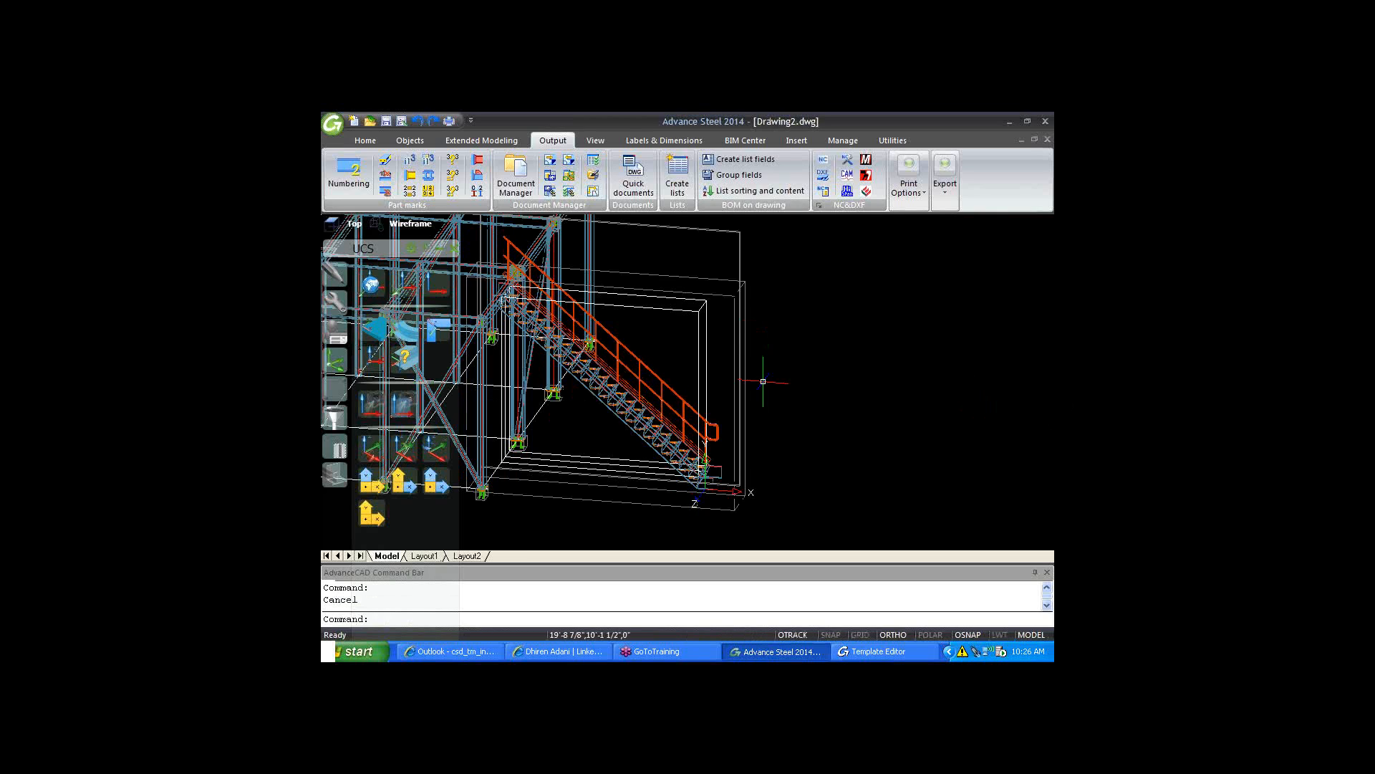
- Show the part detail of the stair railing's handrail, examine the single part sheet and return to the Drawing2.dwg model
click(655, 371)
right_click(655, 371)
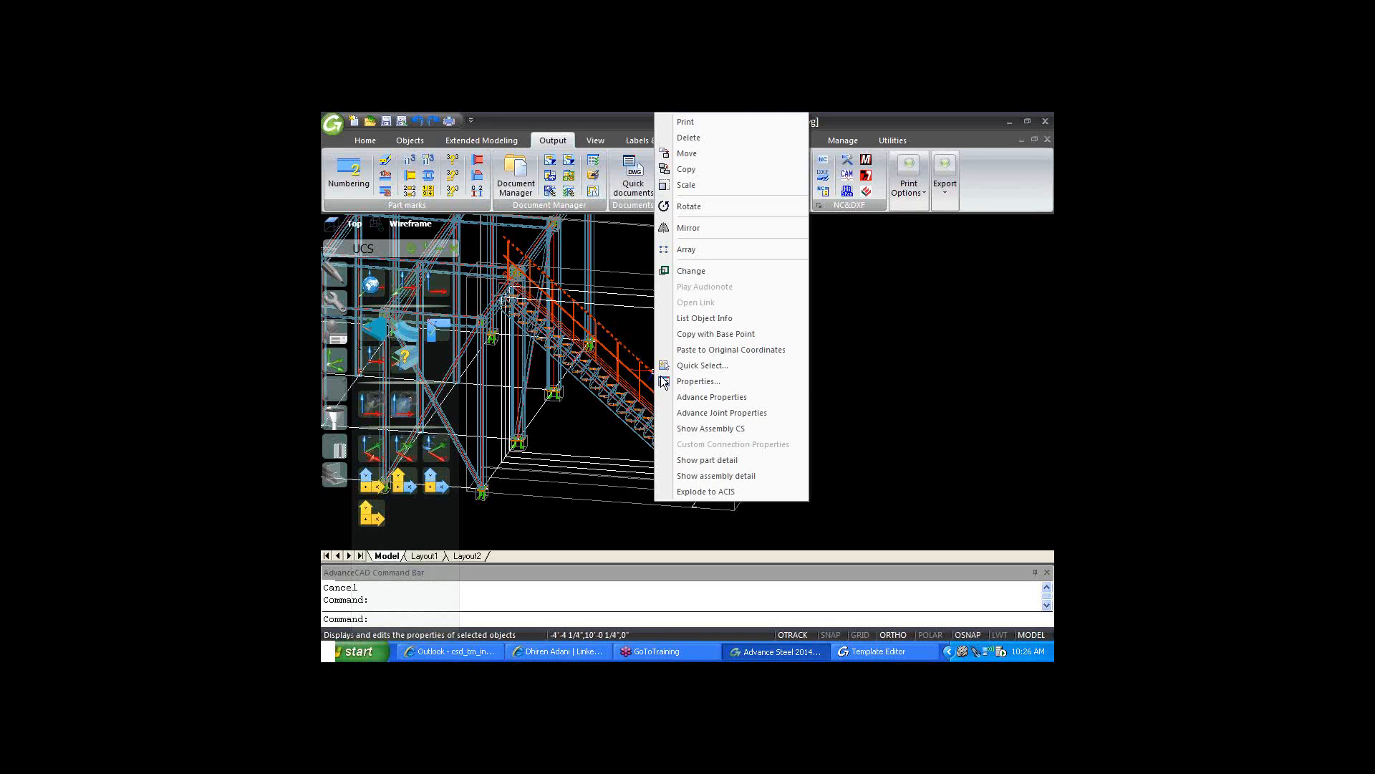
click(710, 460)
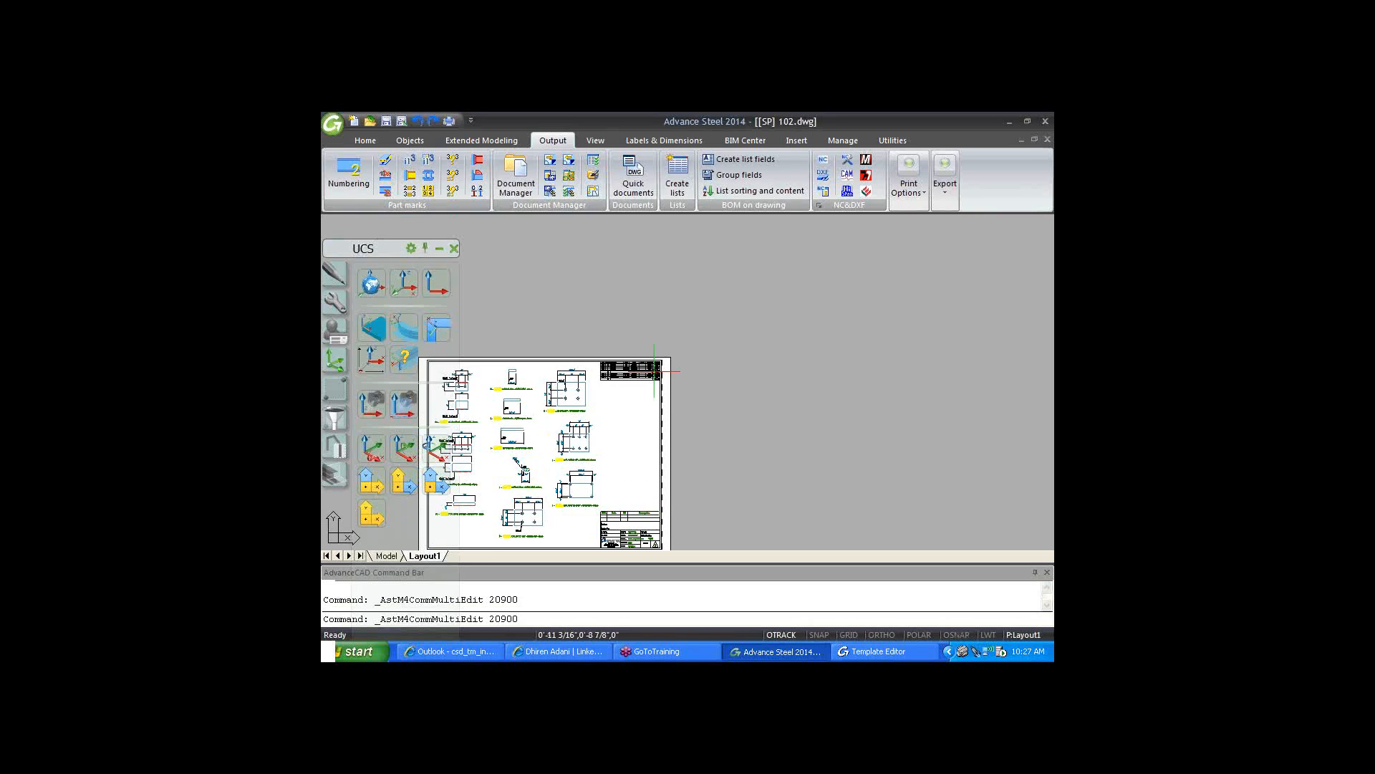
click(626, 439)
click(618, 454)
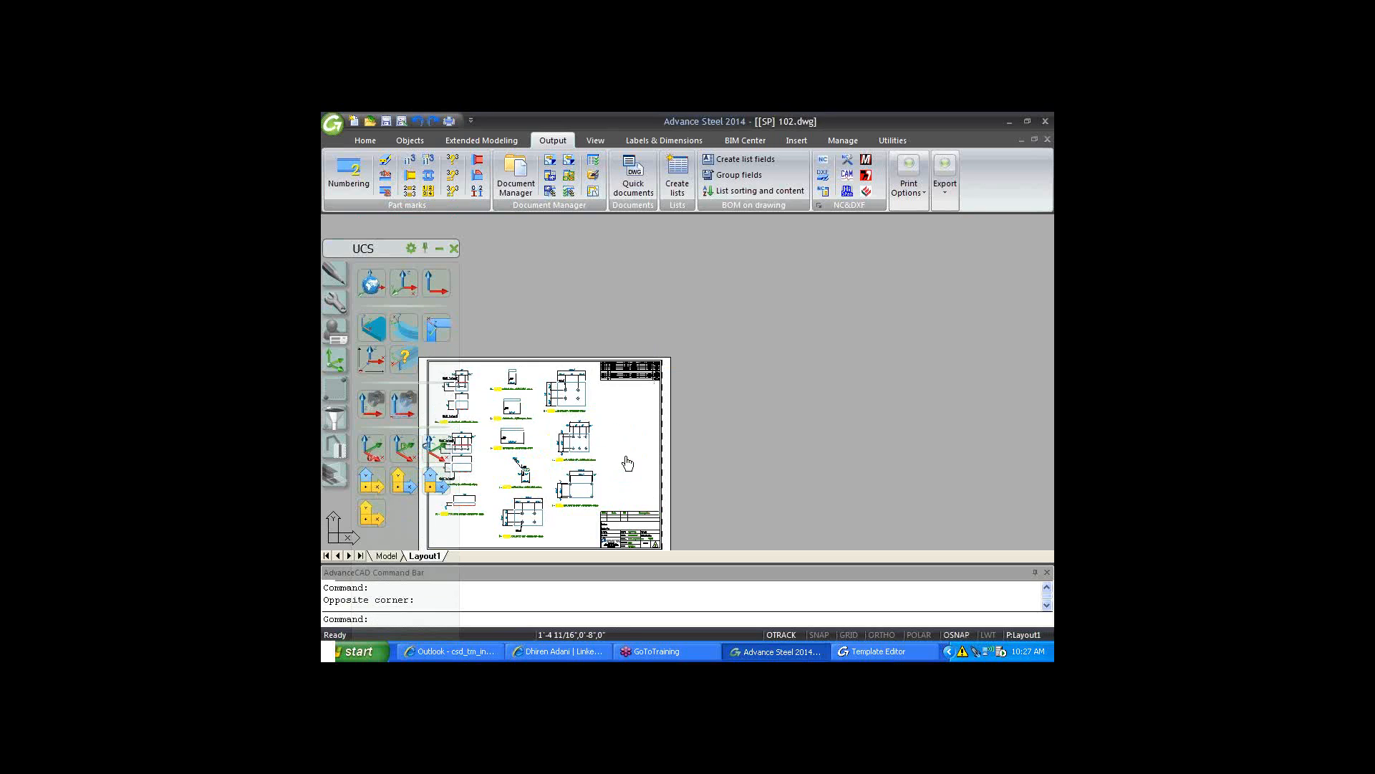
middle_drag(627, 464, 743, 420)
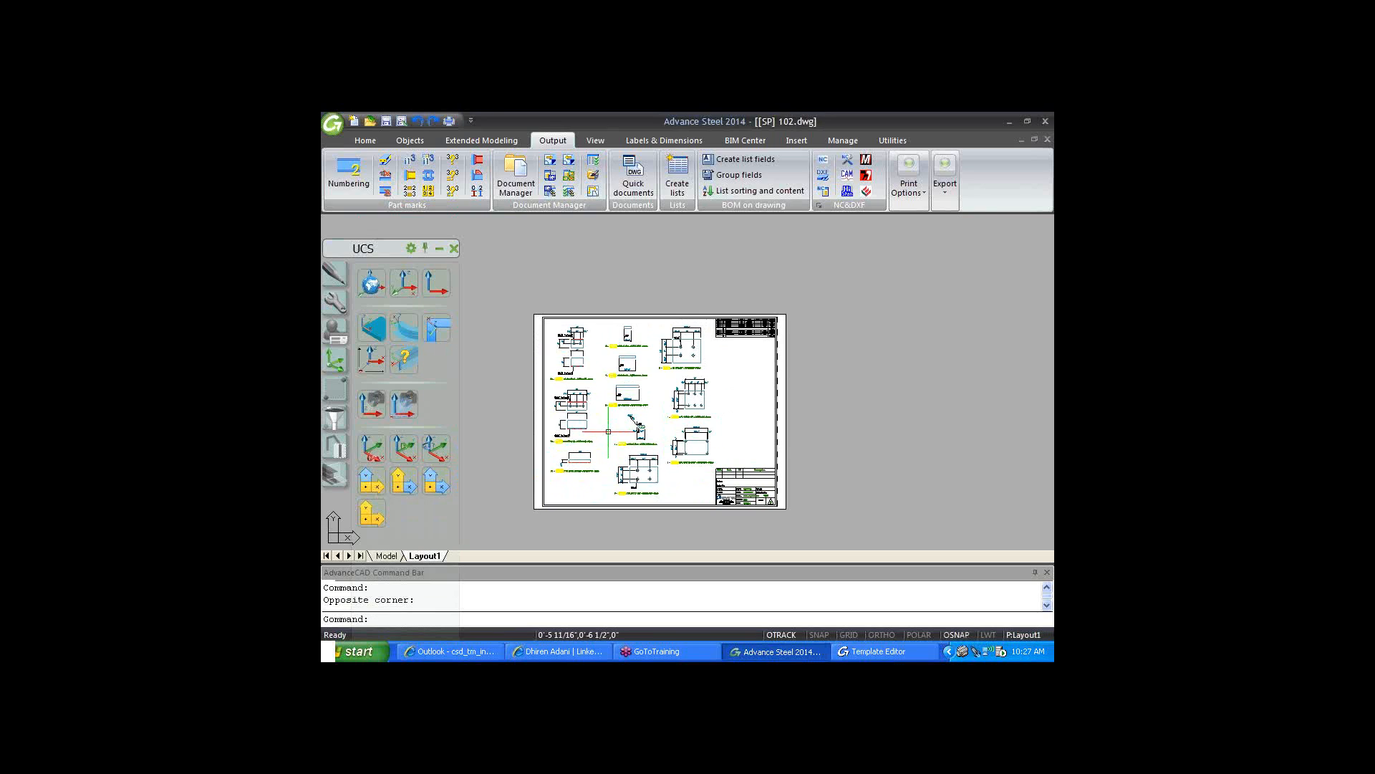
scroll(632, 419, up, 2)
scroll(632, 421, up, 2)
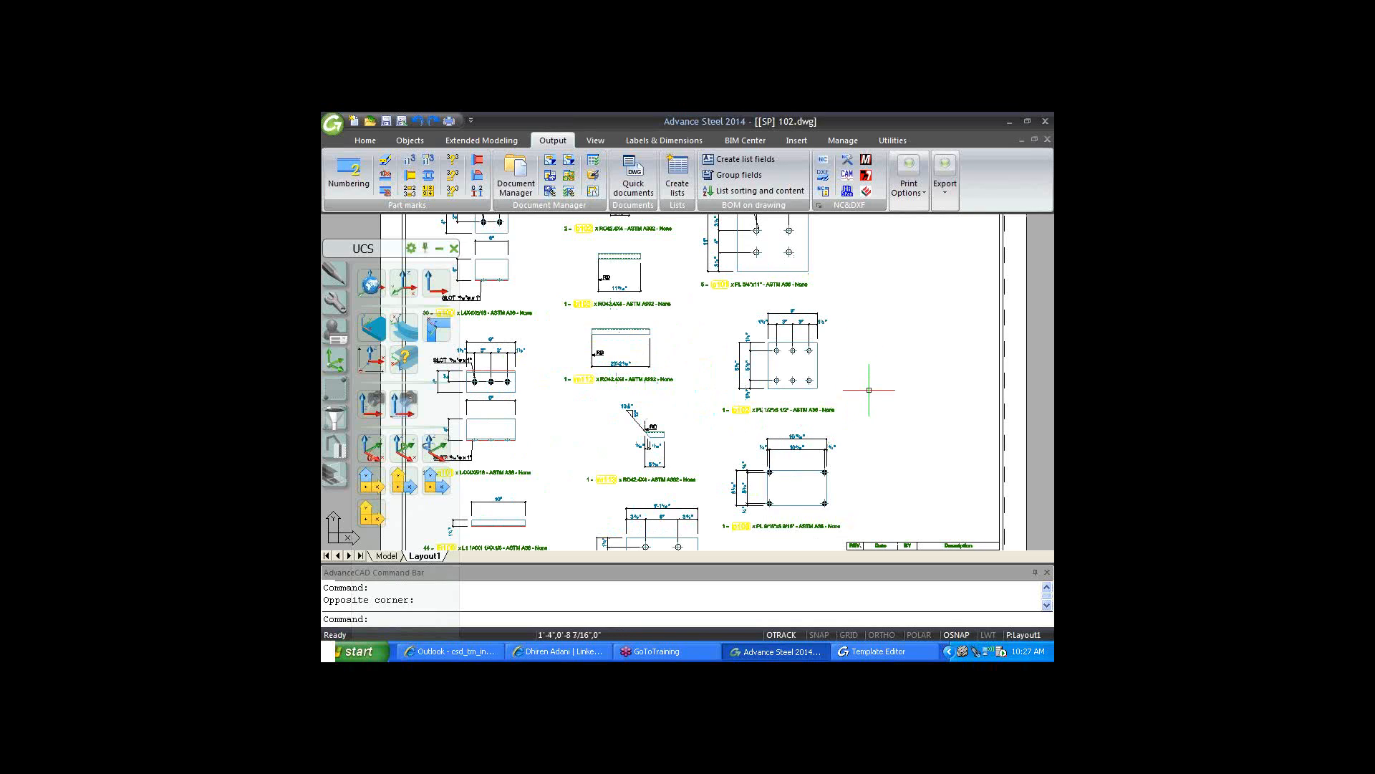
key(ctrl+Tab)
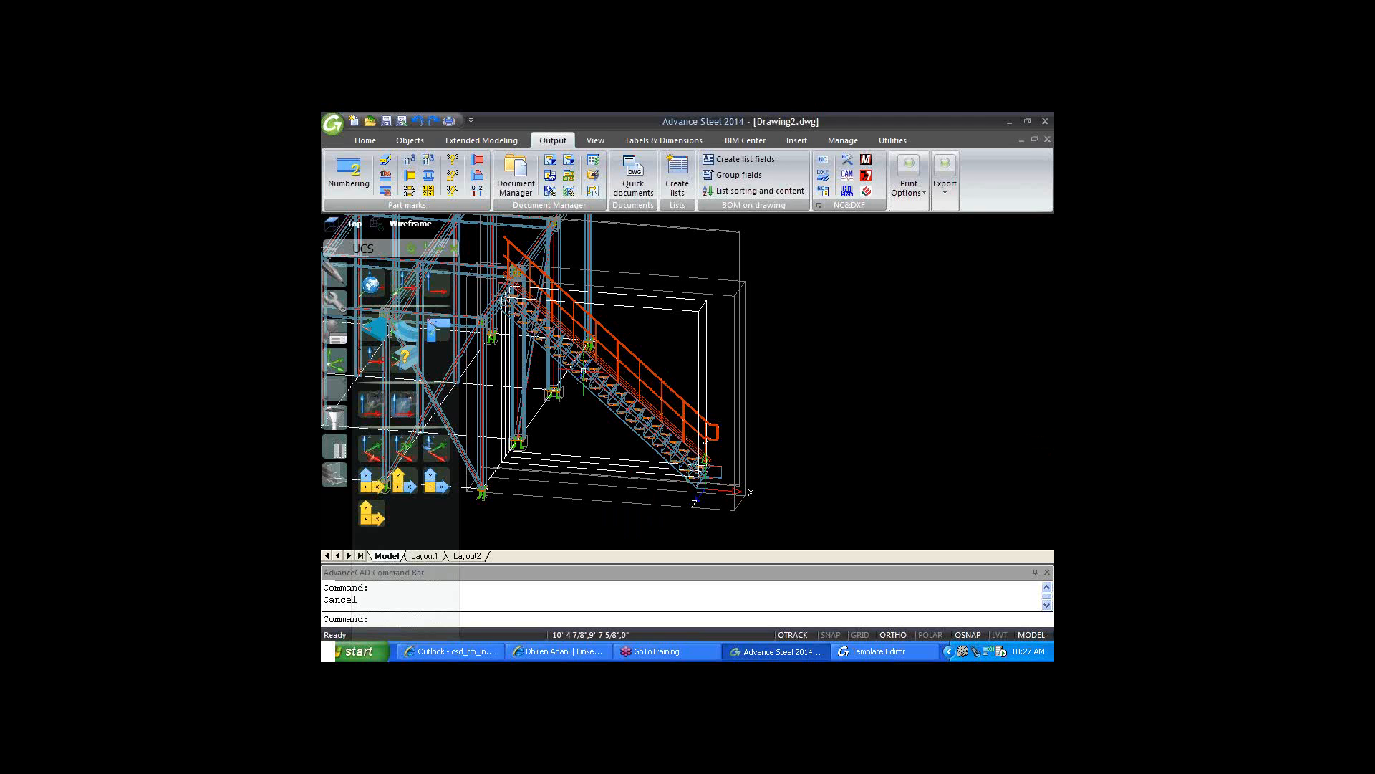
- Examine the stair railing from a 3D angle and up close, and check the railing styles in quick documents
shift+middle_drag(648, 370, 613, 399)
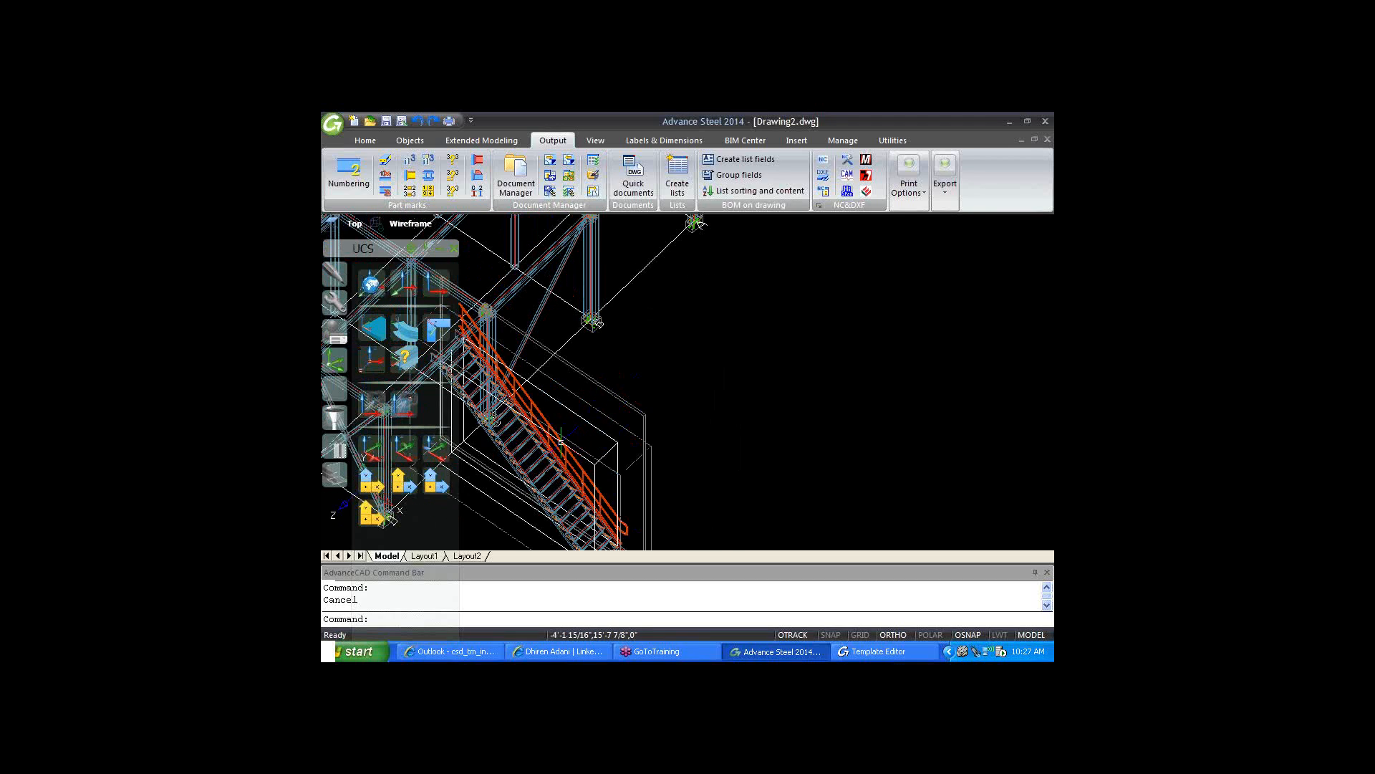
middle_drag(545, 461, 639, 413)
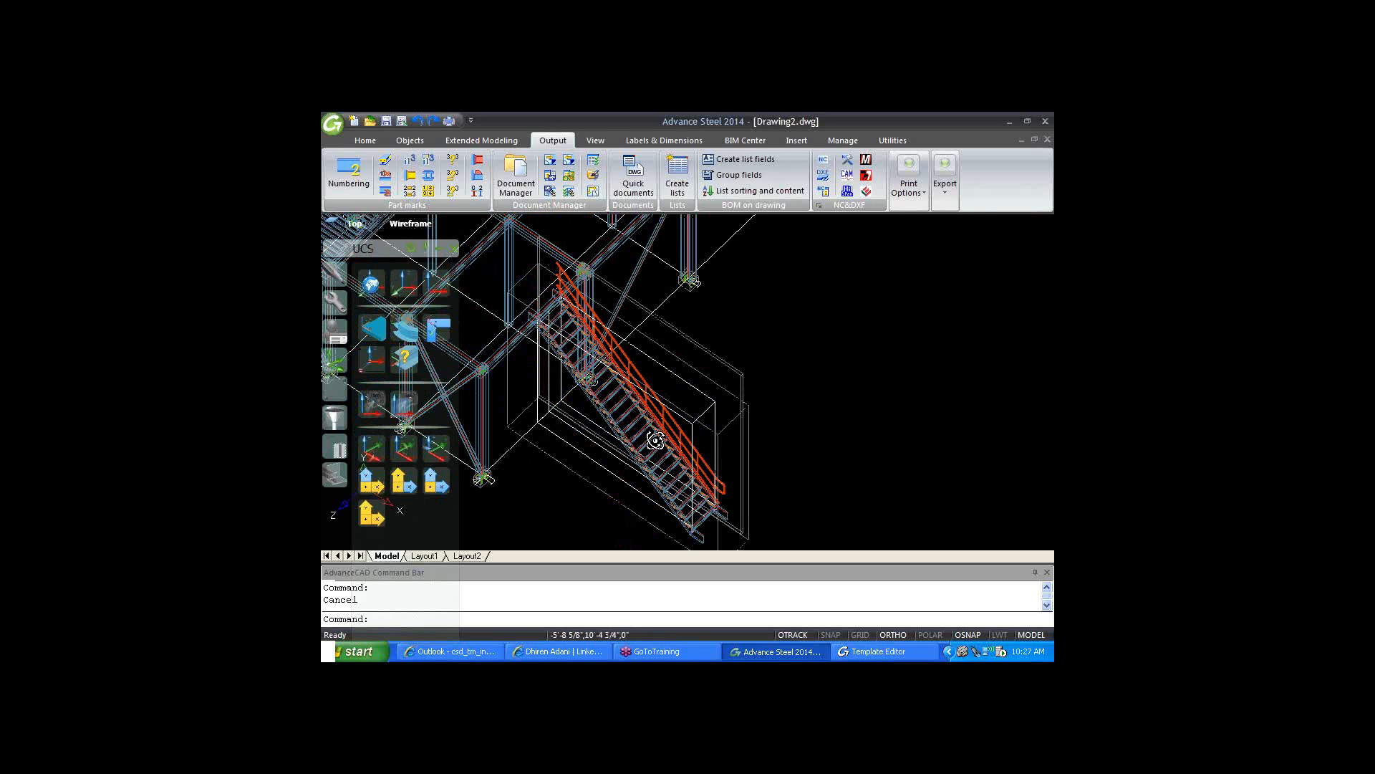
shift+middle_drag(655, 440, 650, 413)
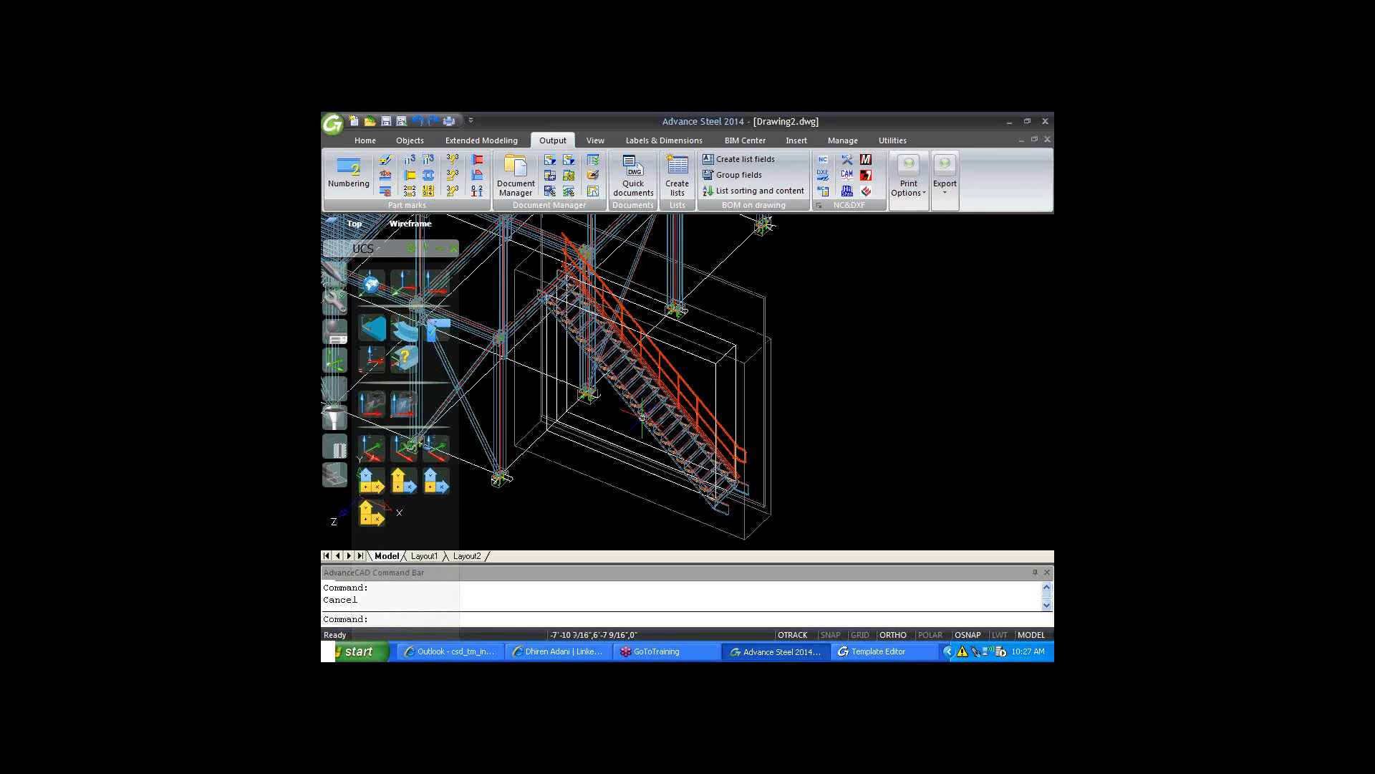
click(625, 182)
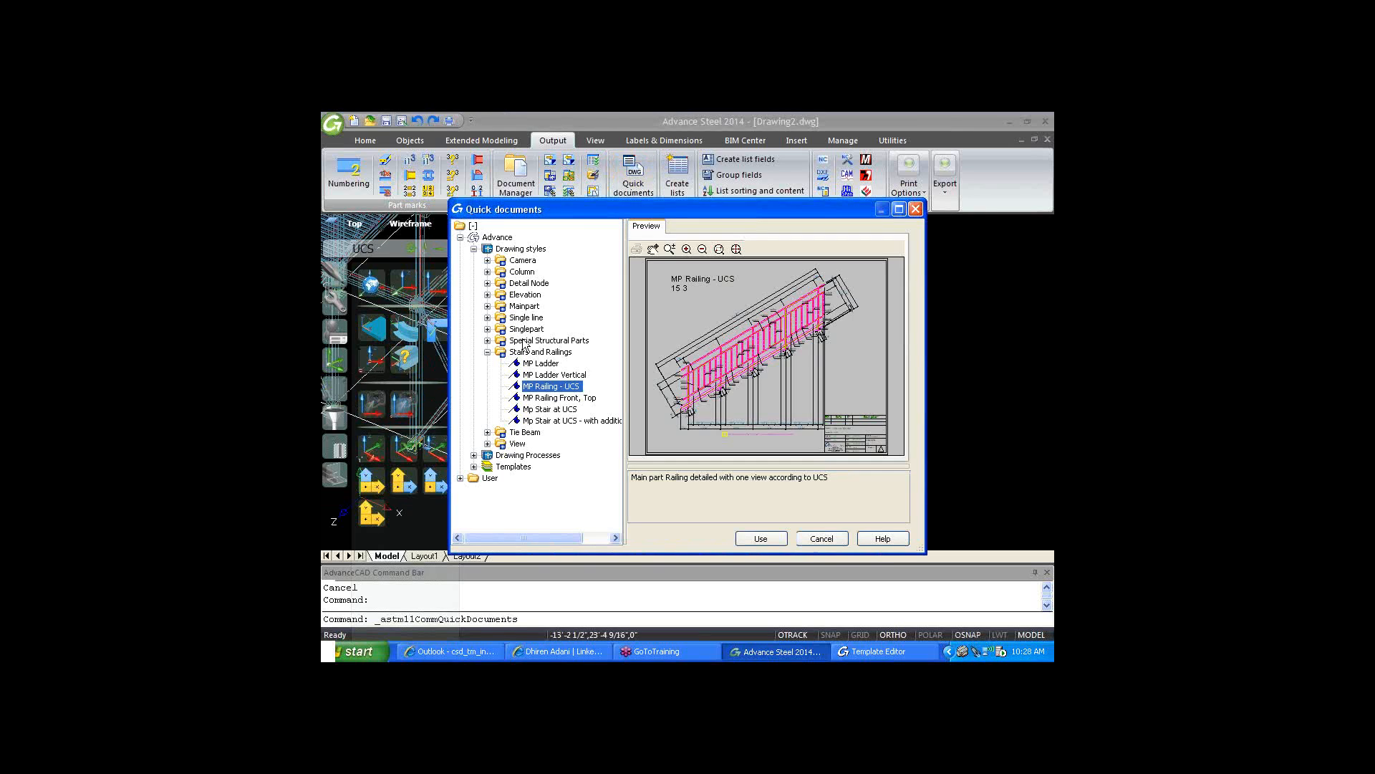
click(916, 209)
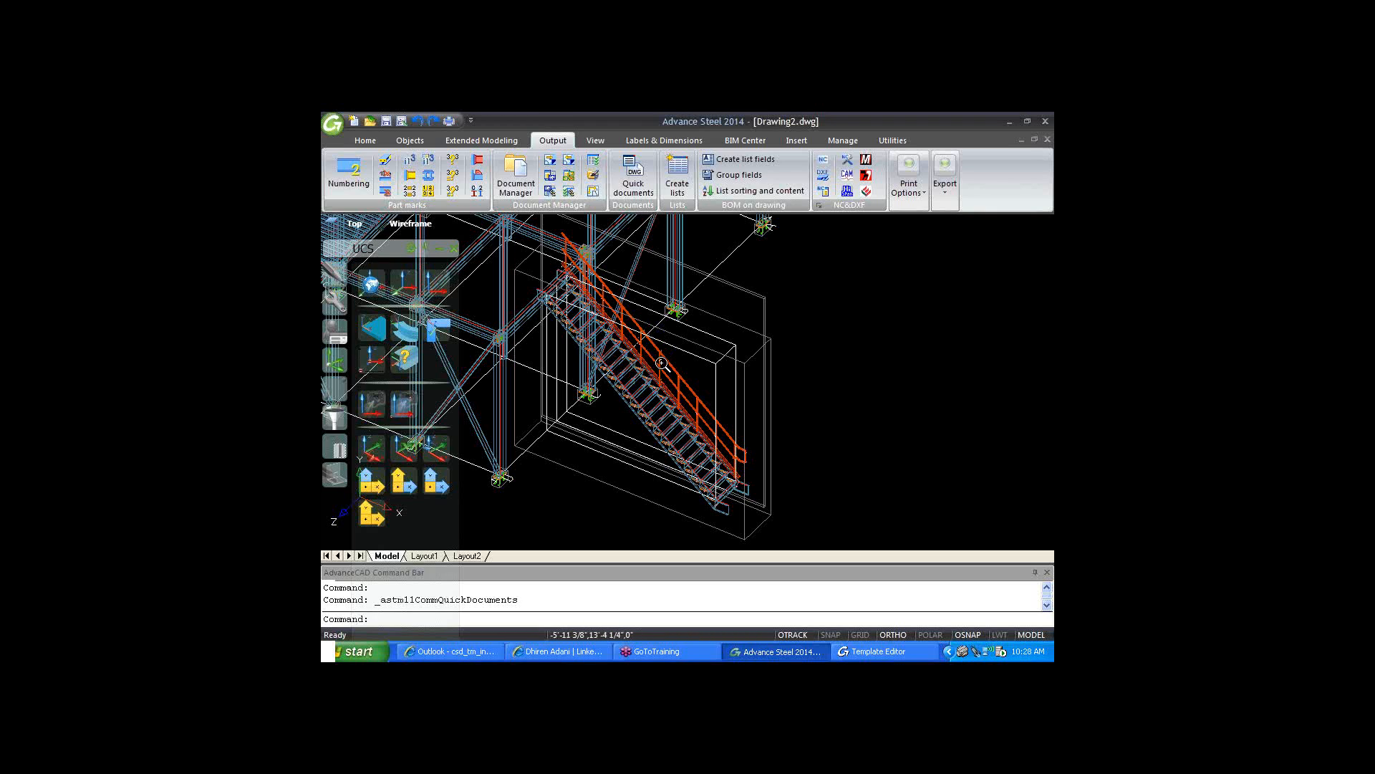
scroll(656, 367, up, 3)
scroll(649, 369, up, 2)
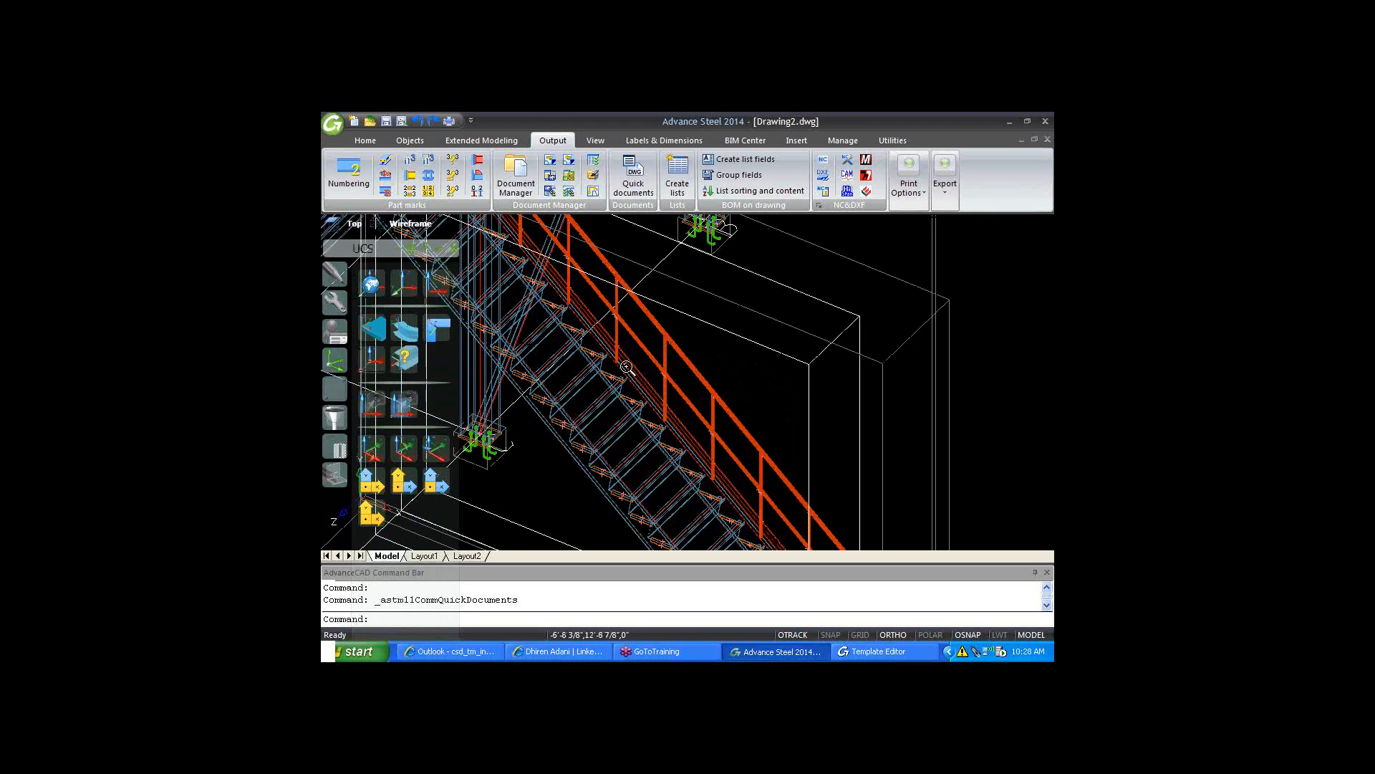
scroll(627, 366, up, 2)
scroll(628, 367, up, 2)
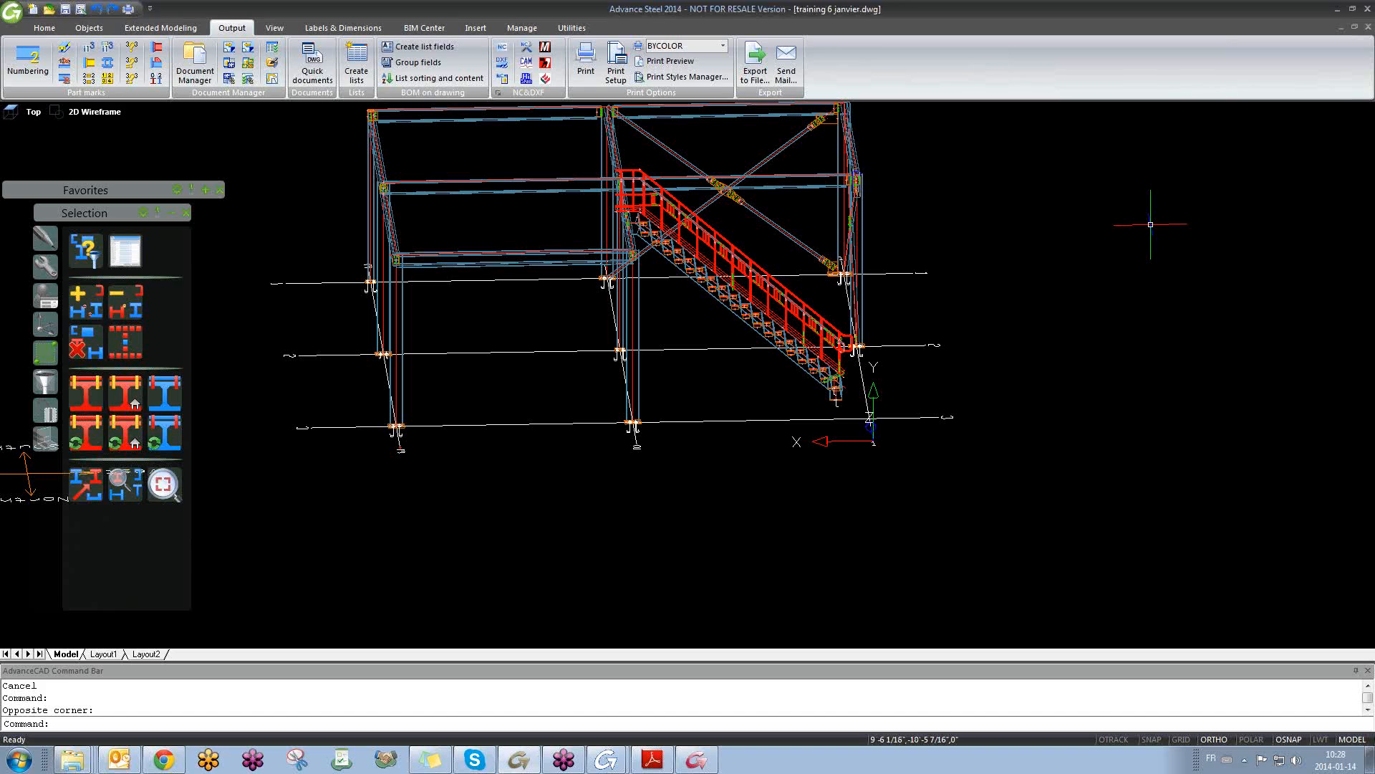
- Export the NC files and the DXF files for the parts of the steel structure model
click(761, 563)
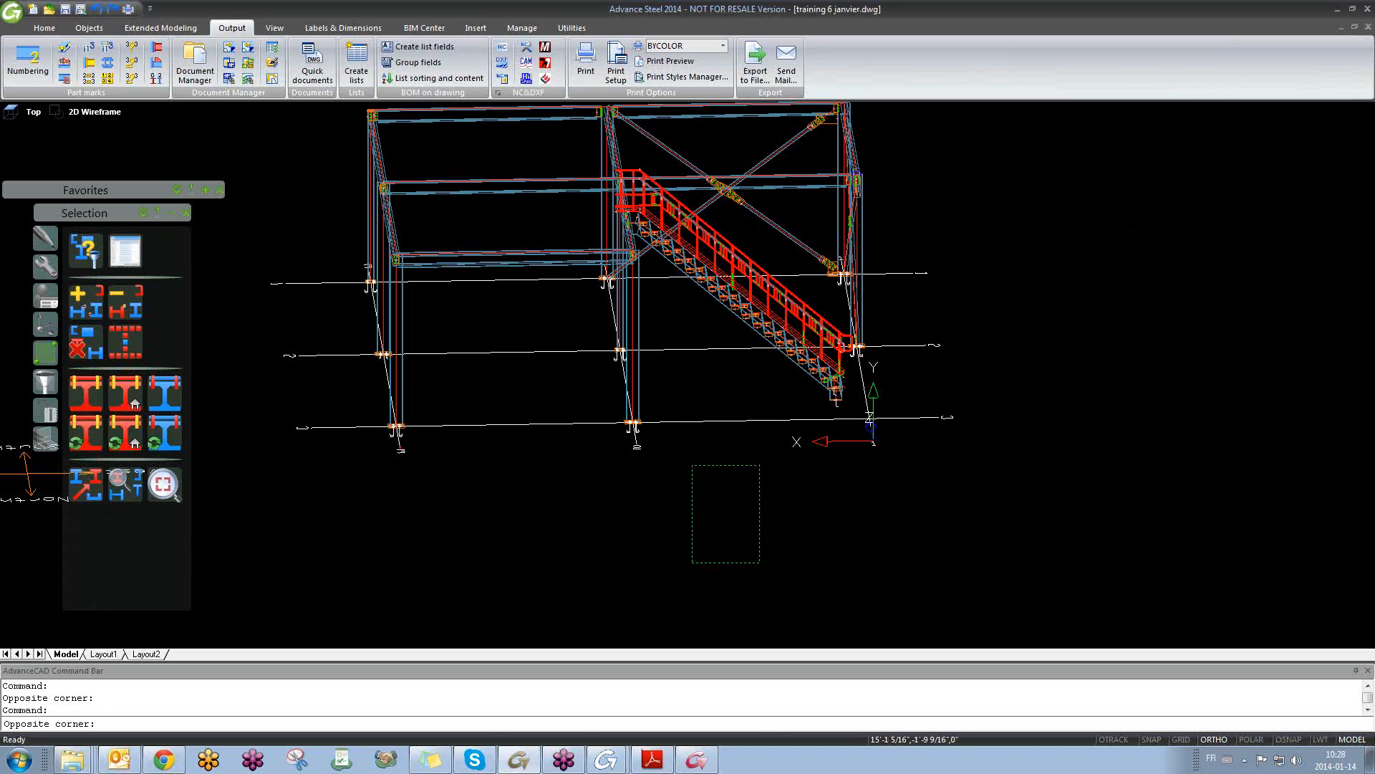
click(675, 462)
middle_drag(697, 443, 645, 487)
mouse_move(745, 471)
shift+middle_down()
mouse_move(795, 480)
mouse_move(740, 485)
mouse_move(730, 473)
shift+middle_up()
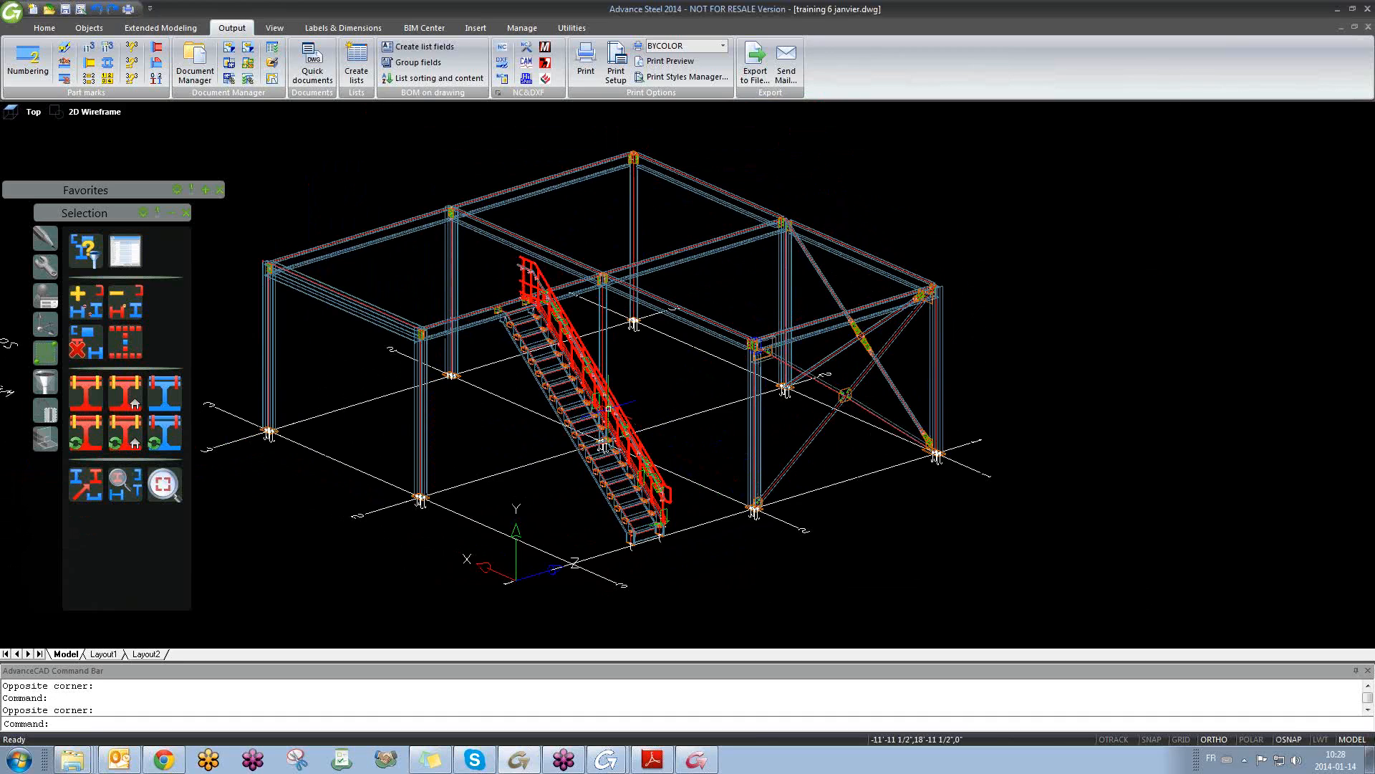
middle_drag(644, 369, 657, 392)
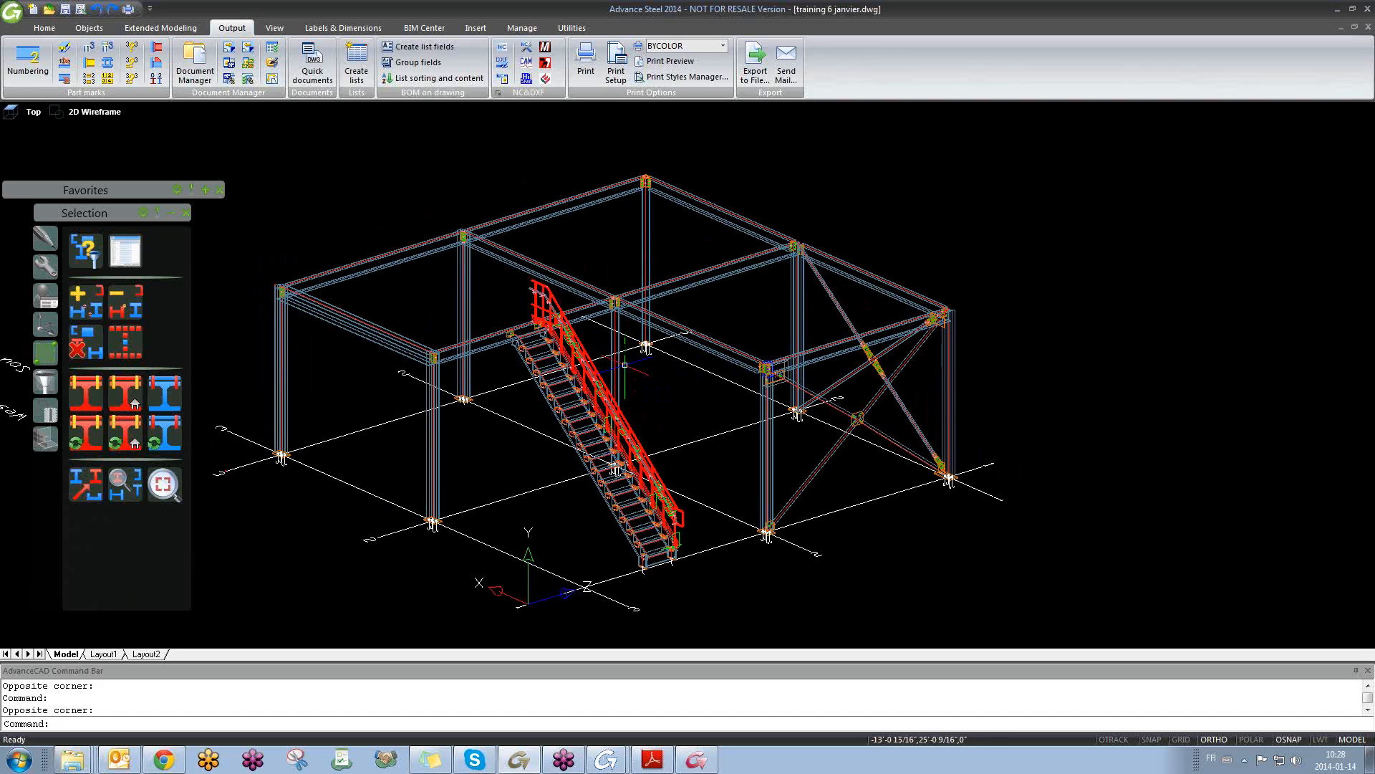
middle_drag(472, 251, 499, 253)
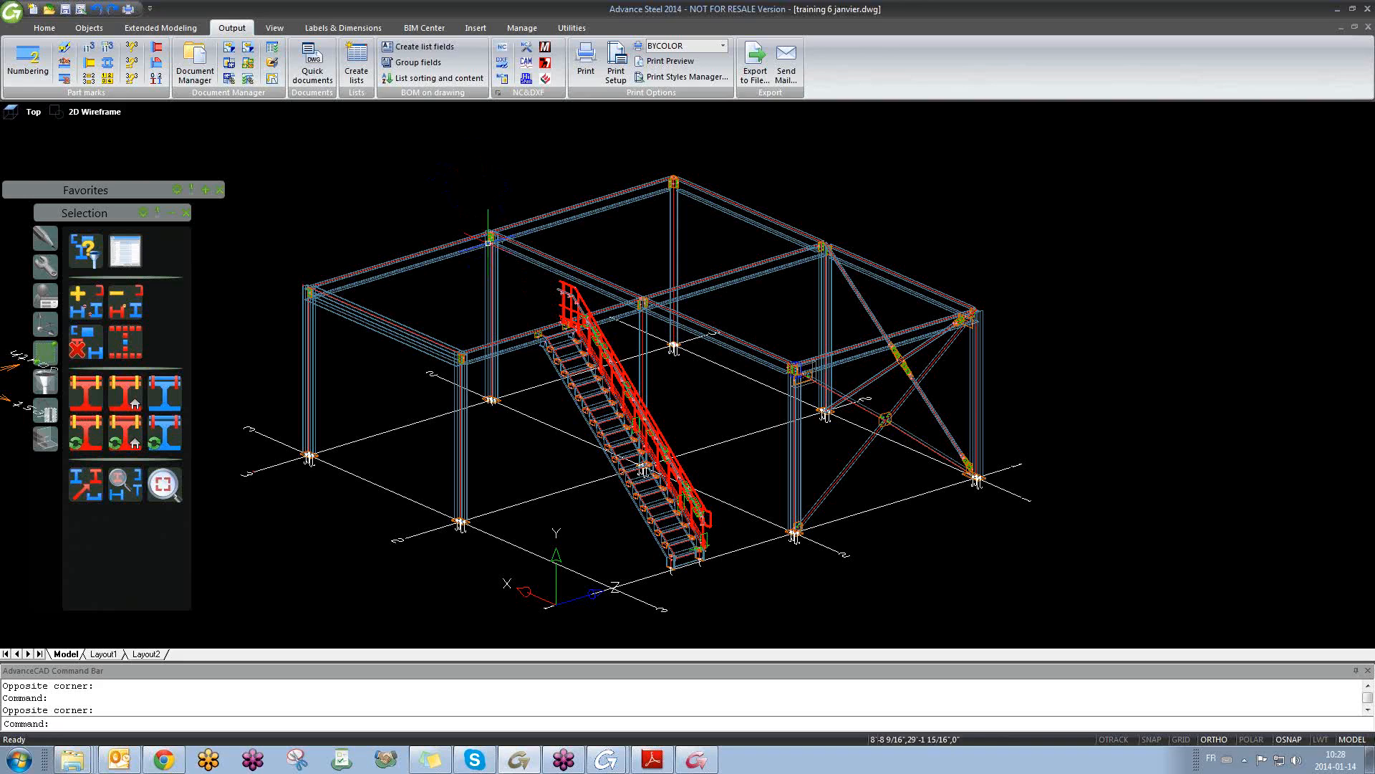
click(504, 52)
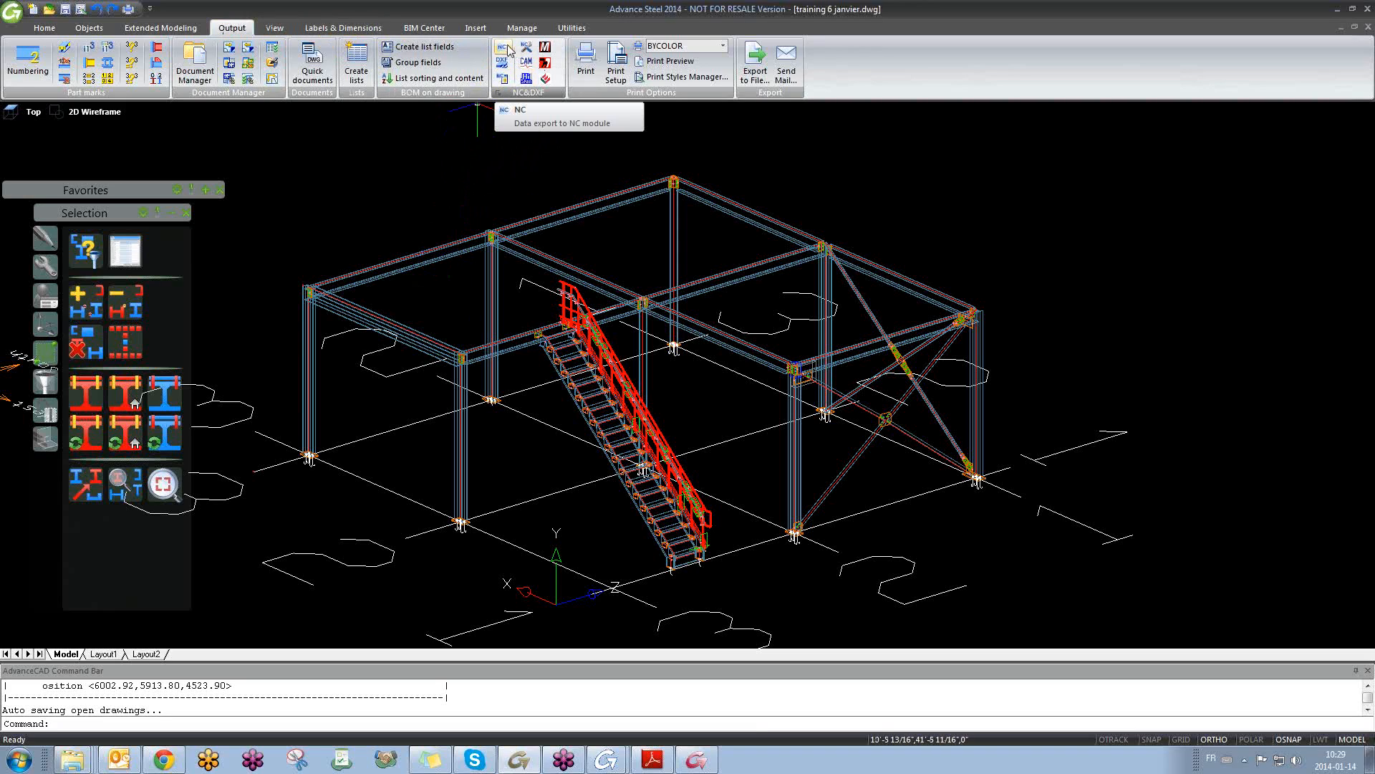
click(506, 66)
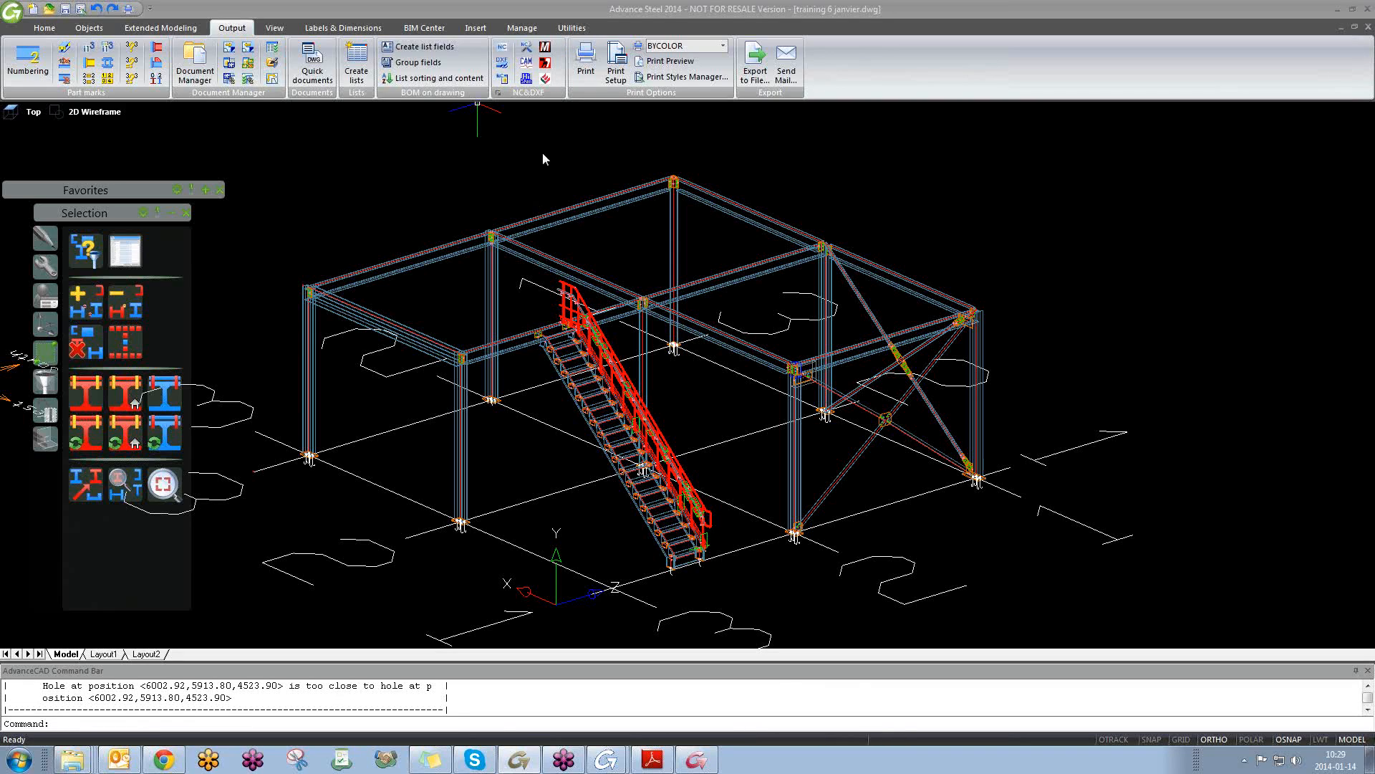
- Review the up-to-date details and the DStV-List, DStV-NC and DXF for all objects entries in the Document Manager
click(208, 73)
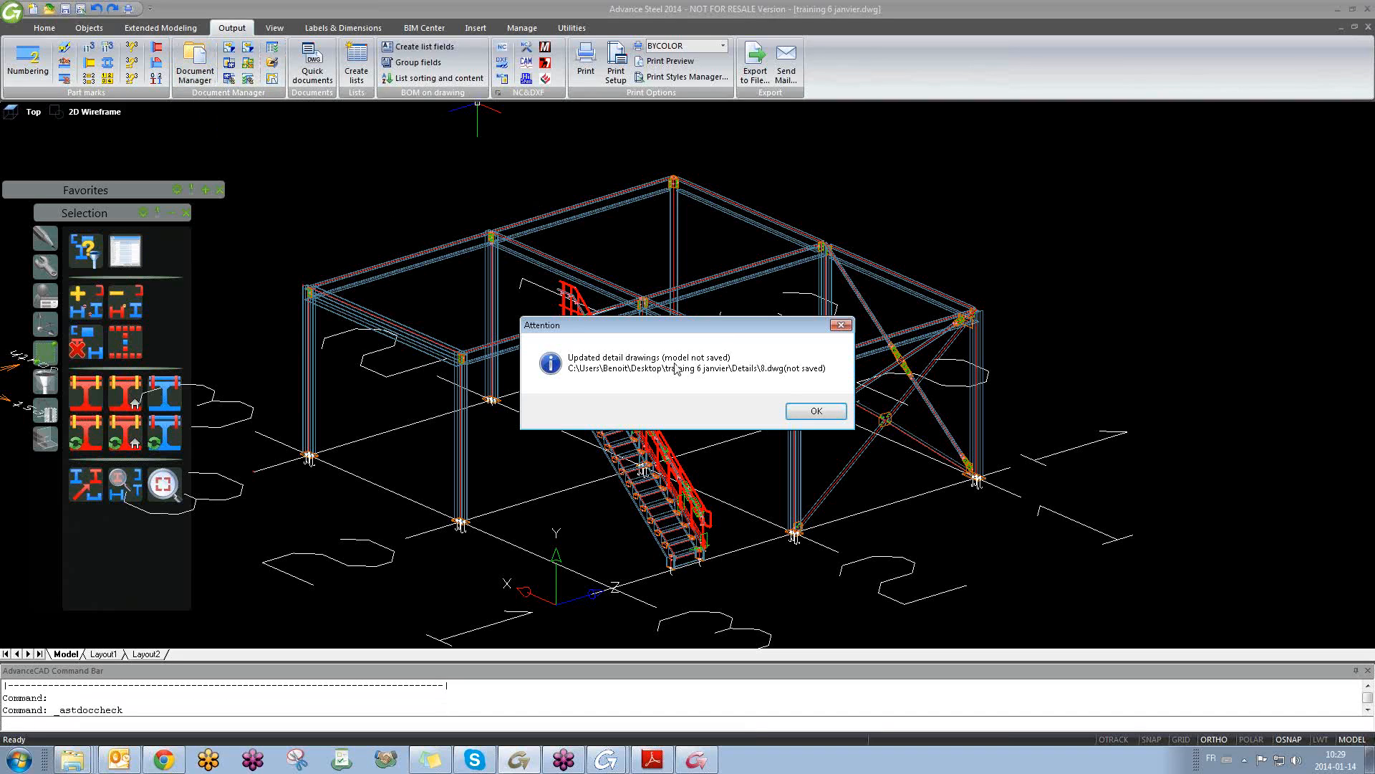
click(815, 411)
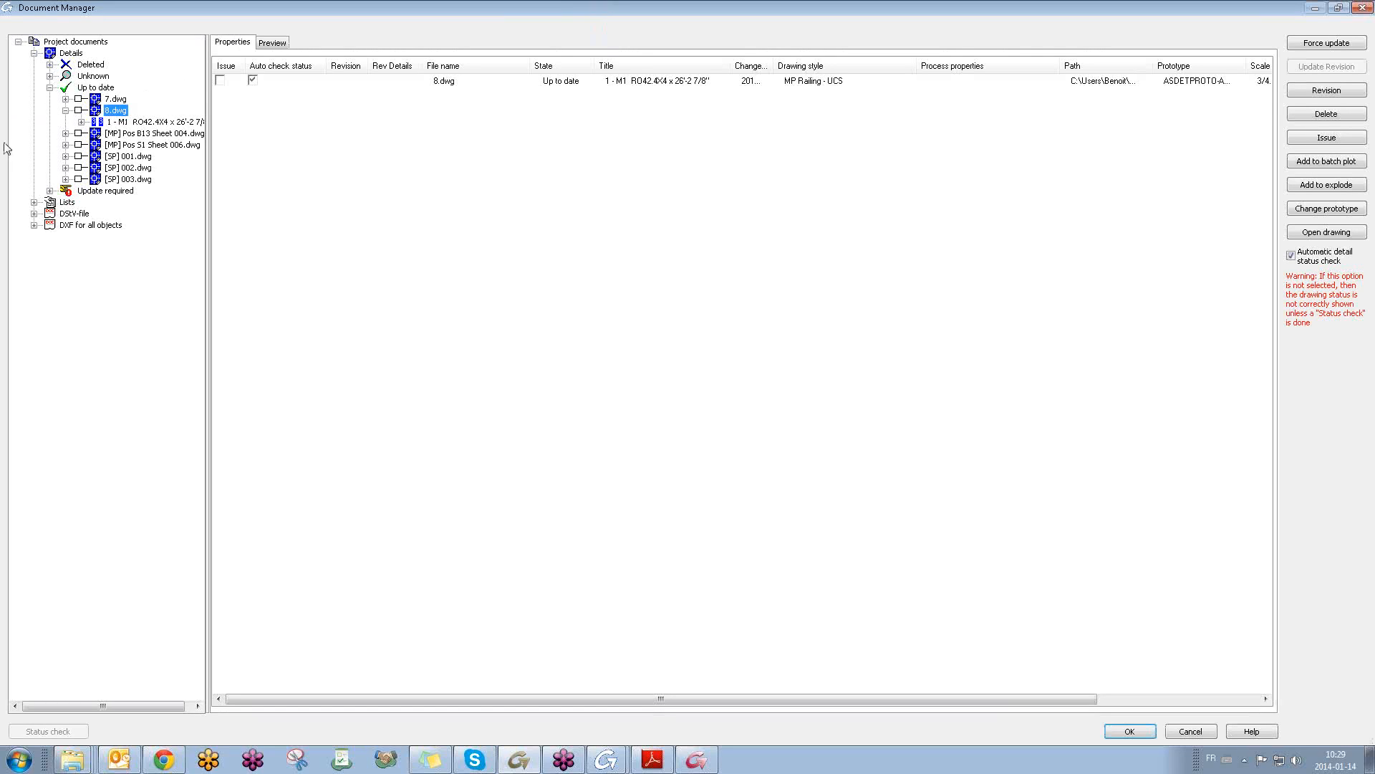
click(50, 88)
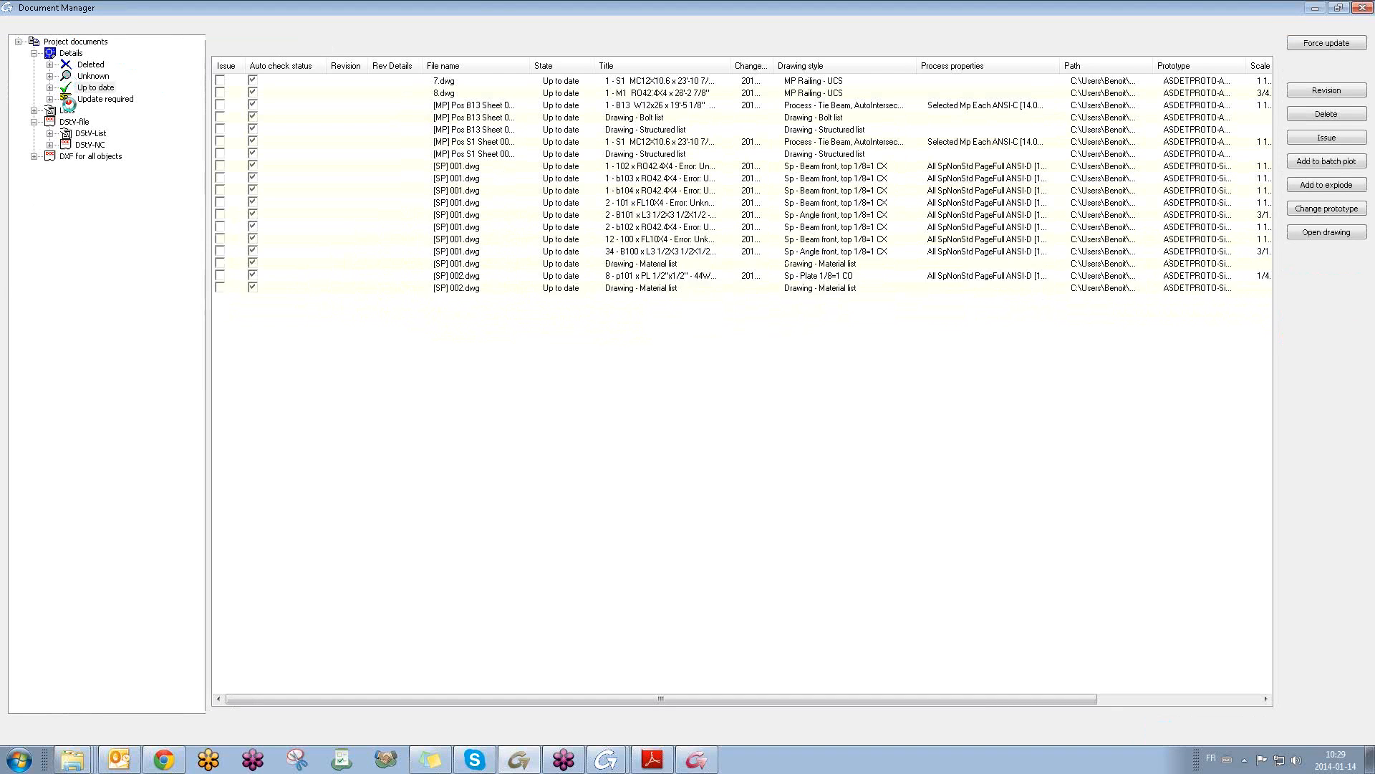
click(50, 89)
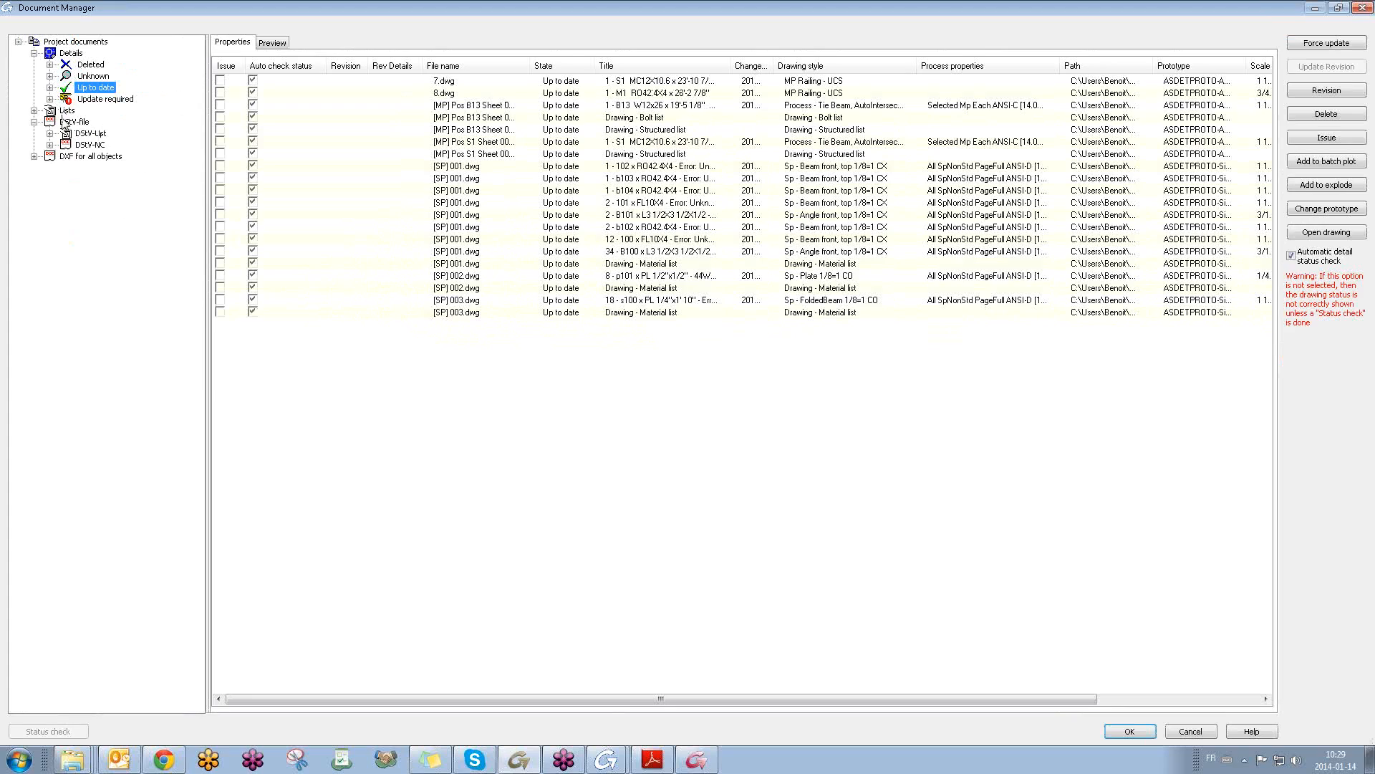
click(95, 135)
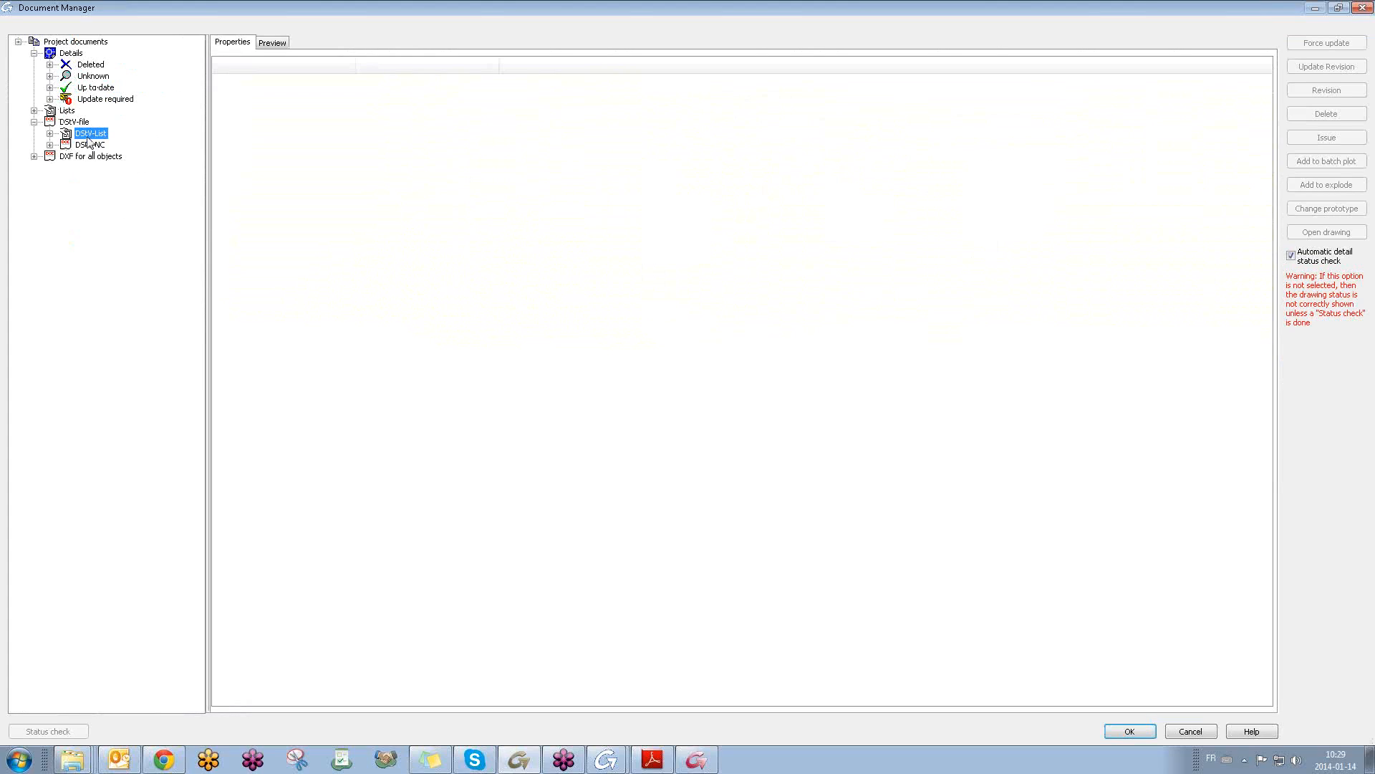
click(49, 134)
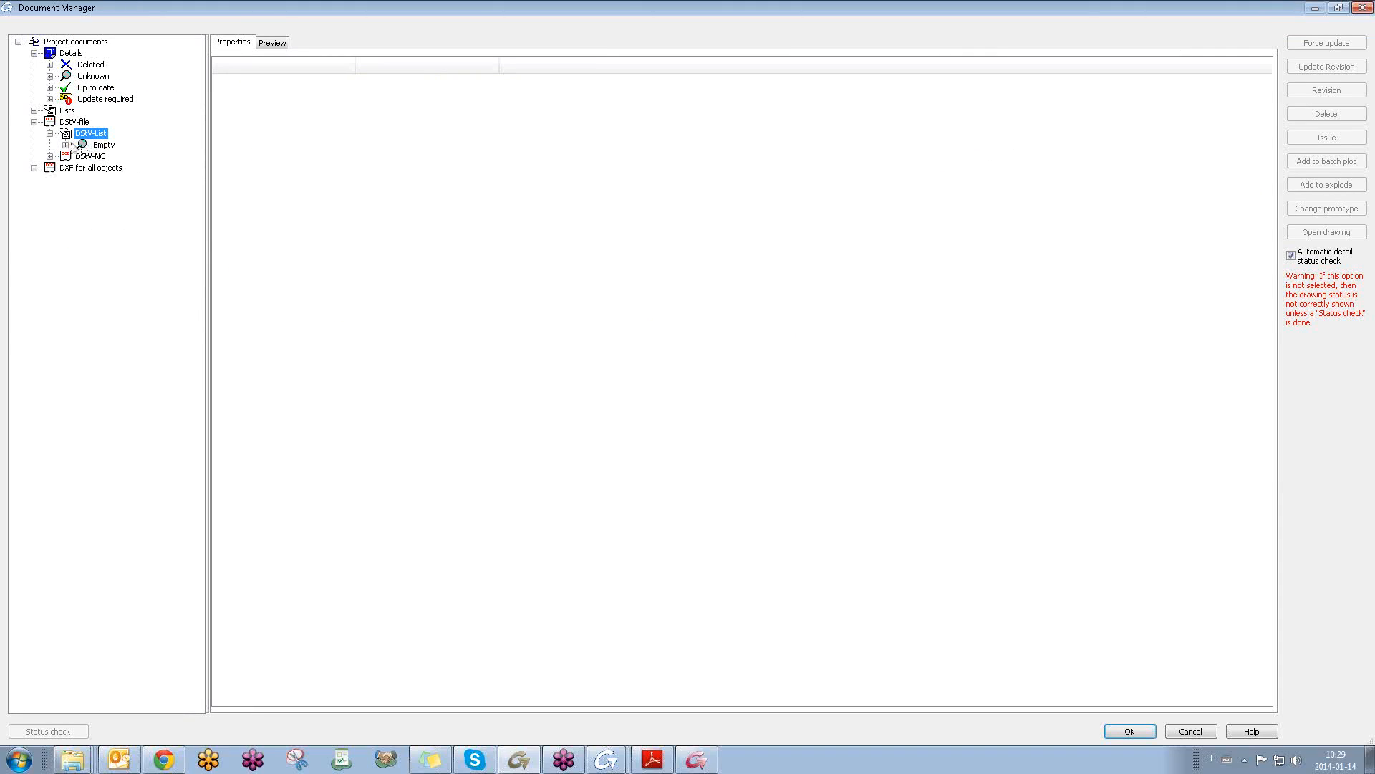
click(50, 134)
click(79, 144)
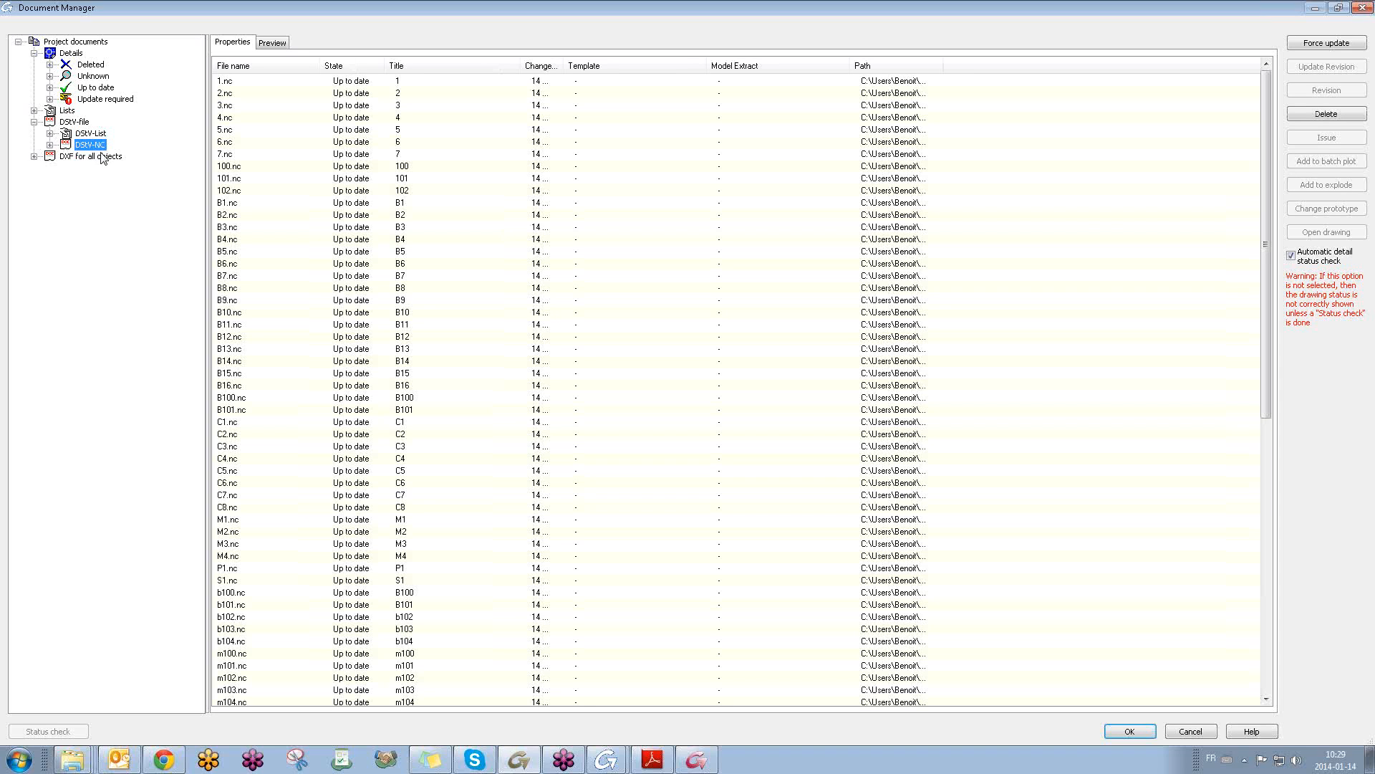
click(49, 145)
click(34, 168)
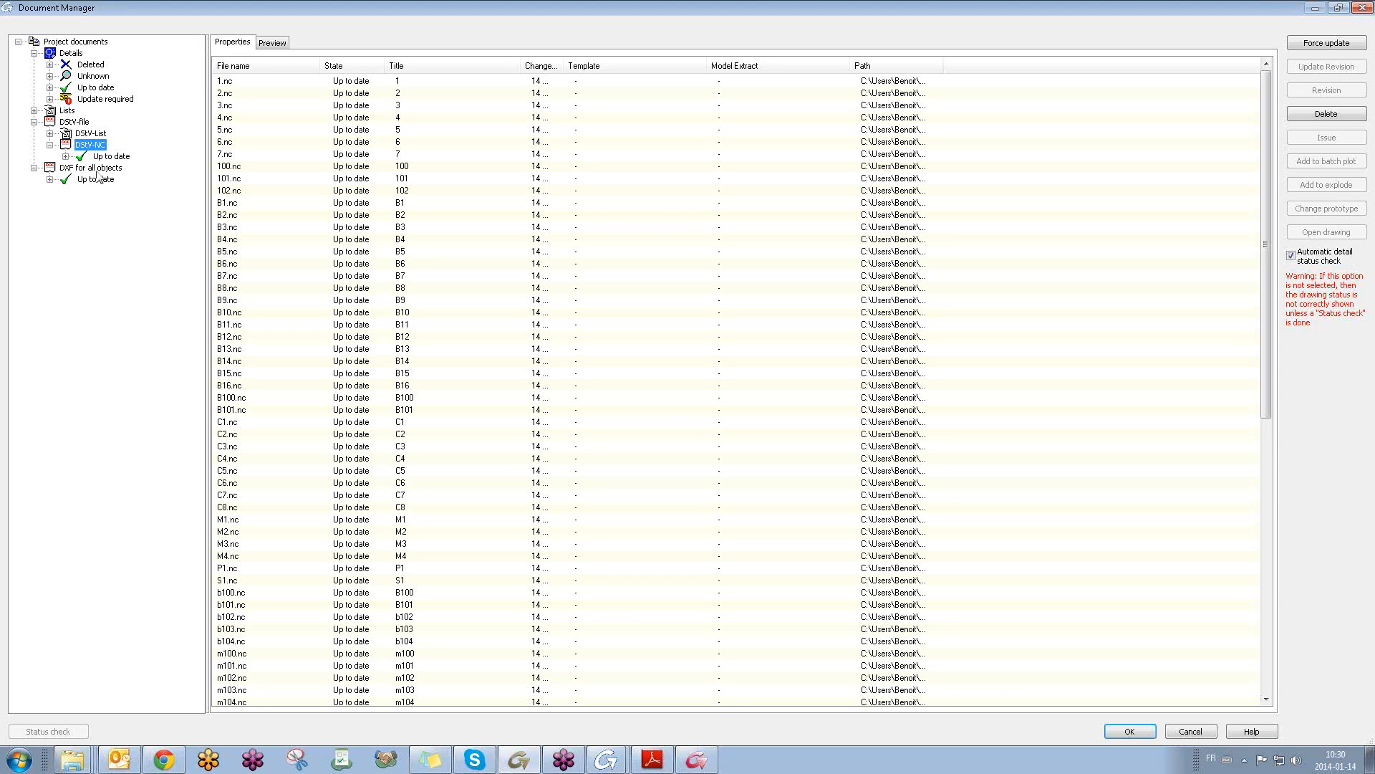
click(1362, 8)
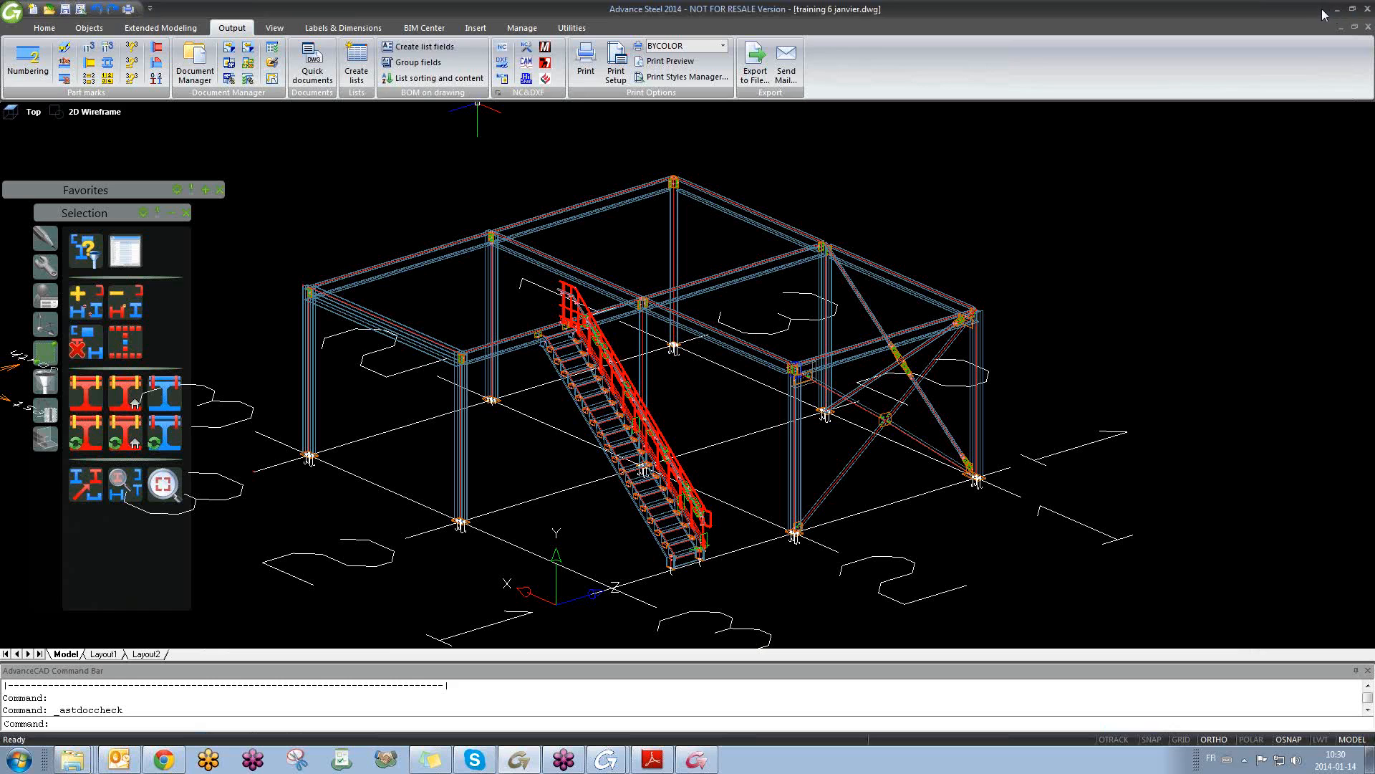
- Switch to the training 6 janvier project folder on the desktop and browse the exported files in DStV\NC
click(1326, 7)
double_click(897, 551)
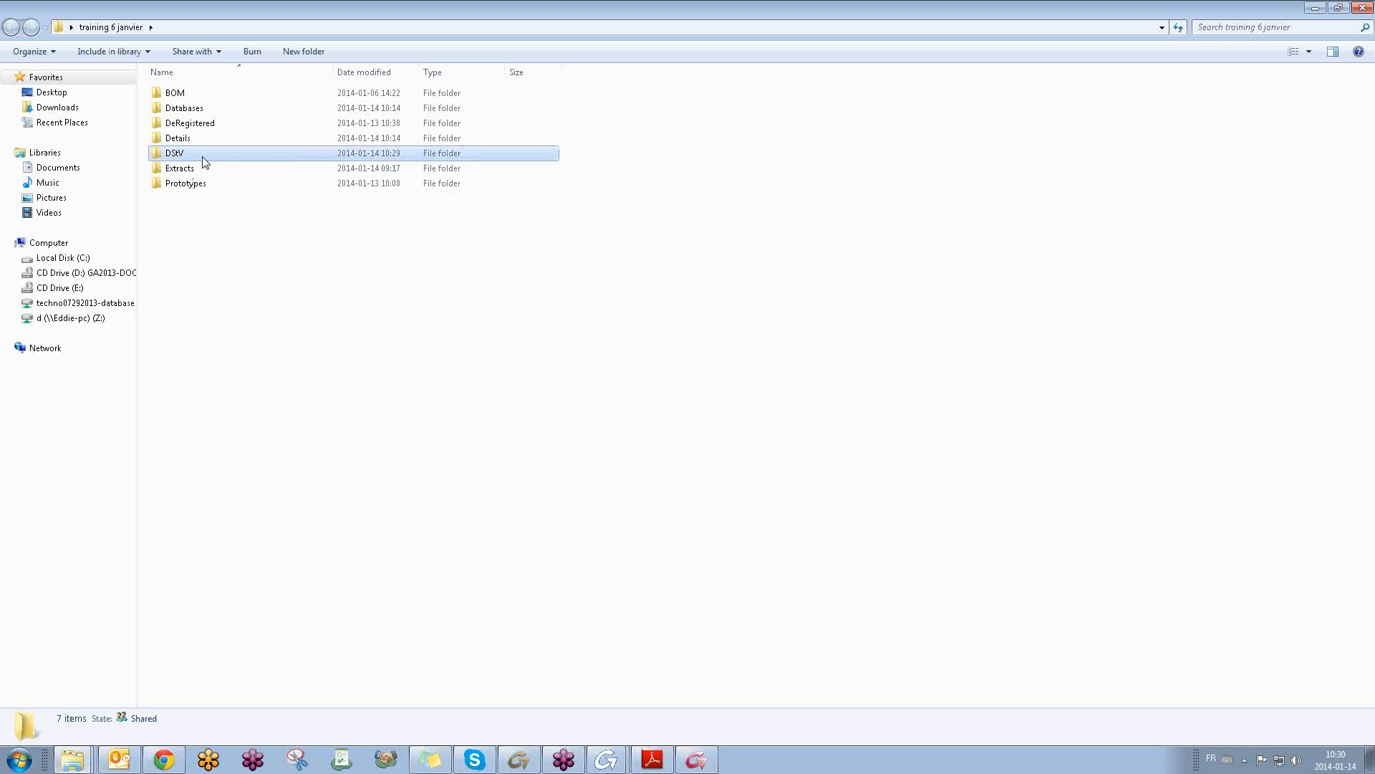
double_click(203, 159)
click(177, 96)
double_click(177, 96)
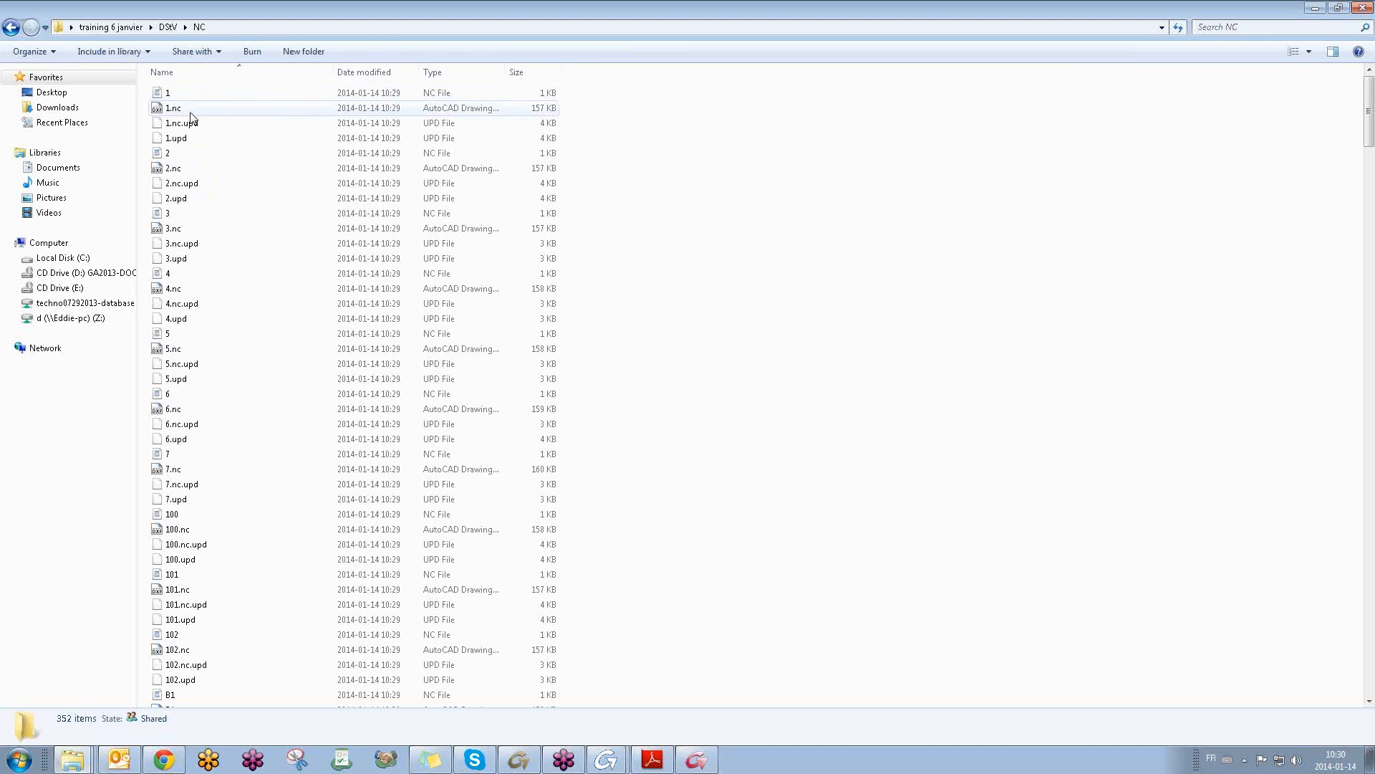
click(192, 112)
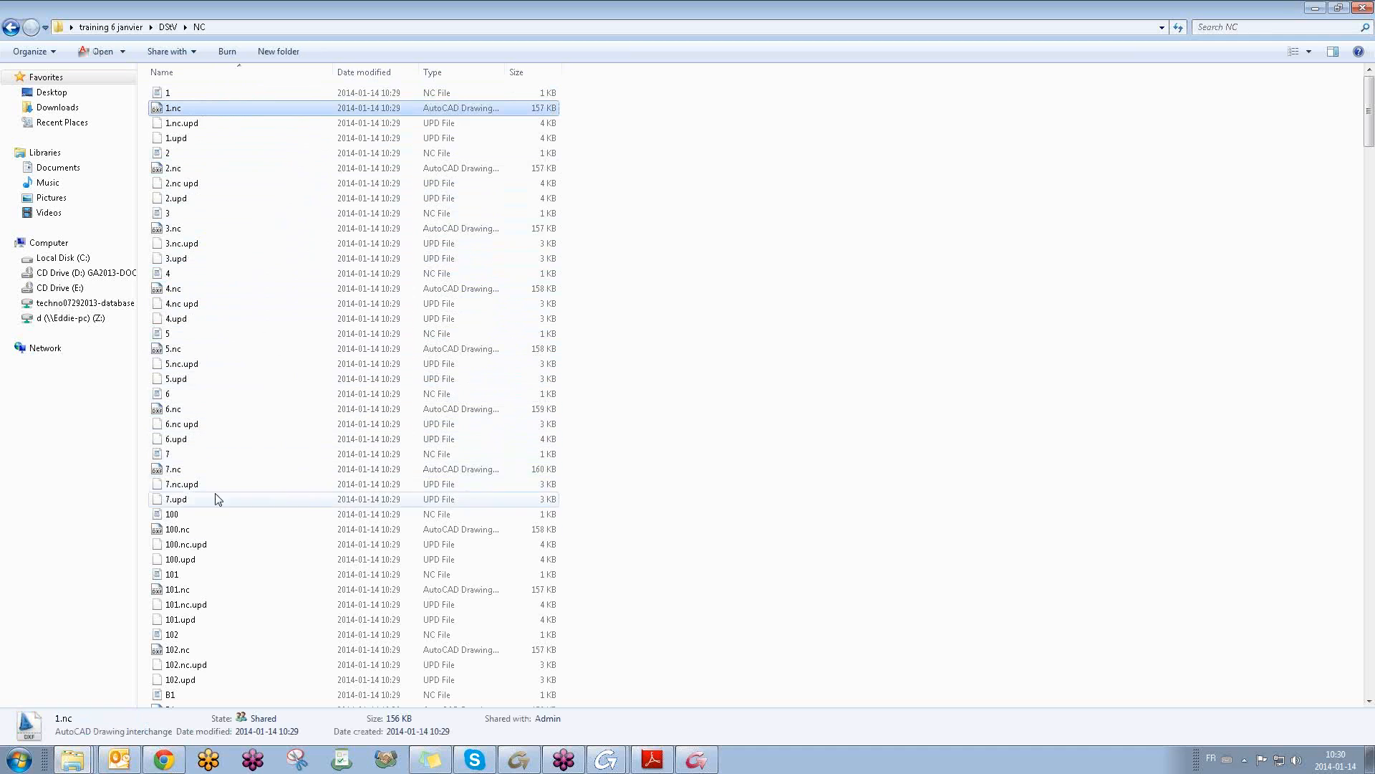
scroll(722, 468, down, 3)
scroll(722, 466, down, 20)
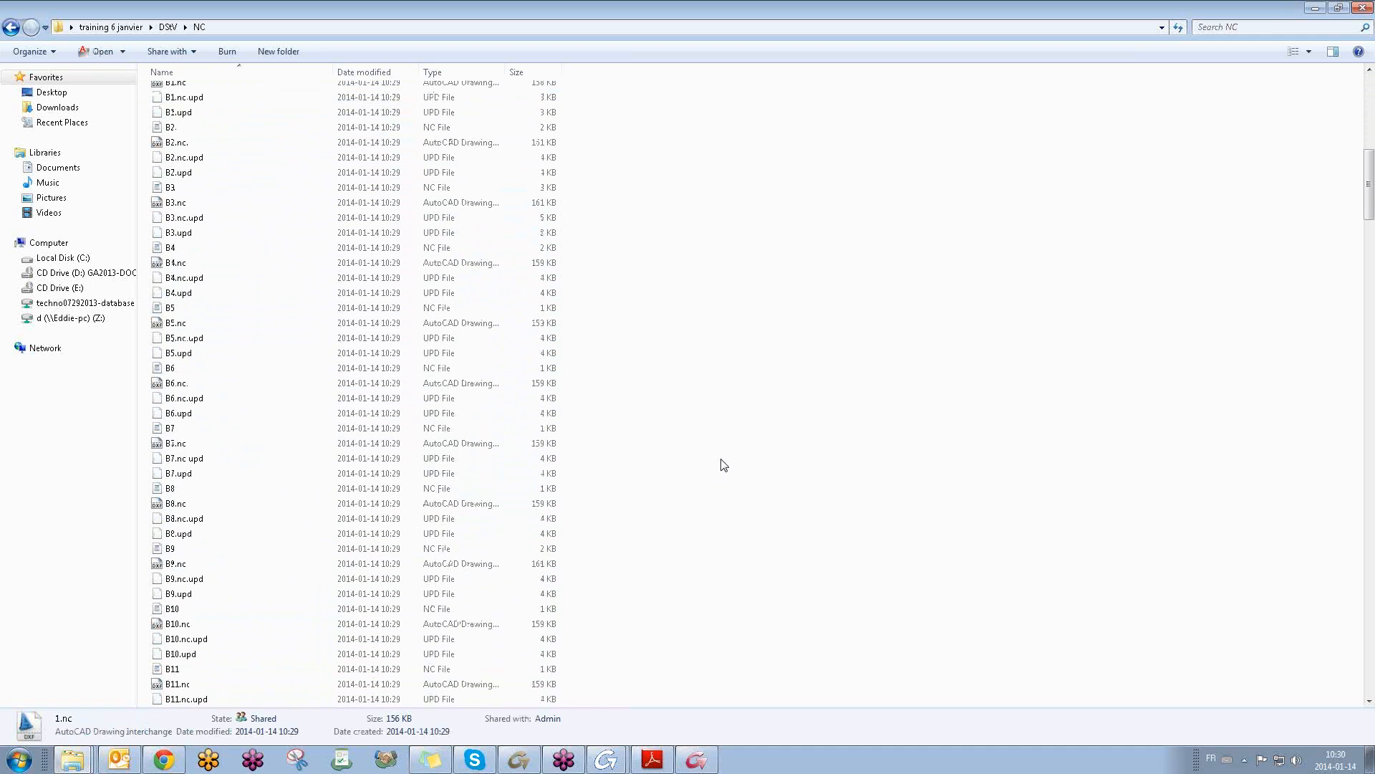
drag(1370, 270, 1371, 657)
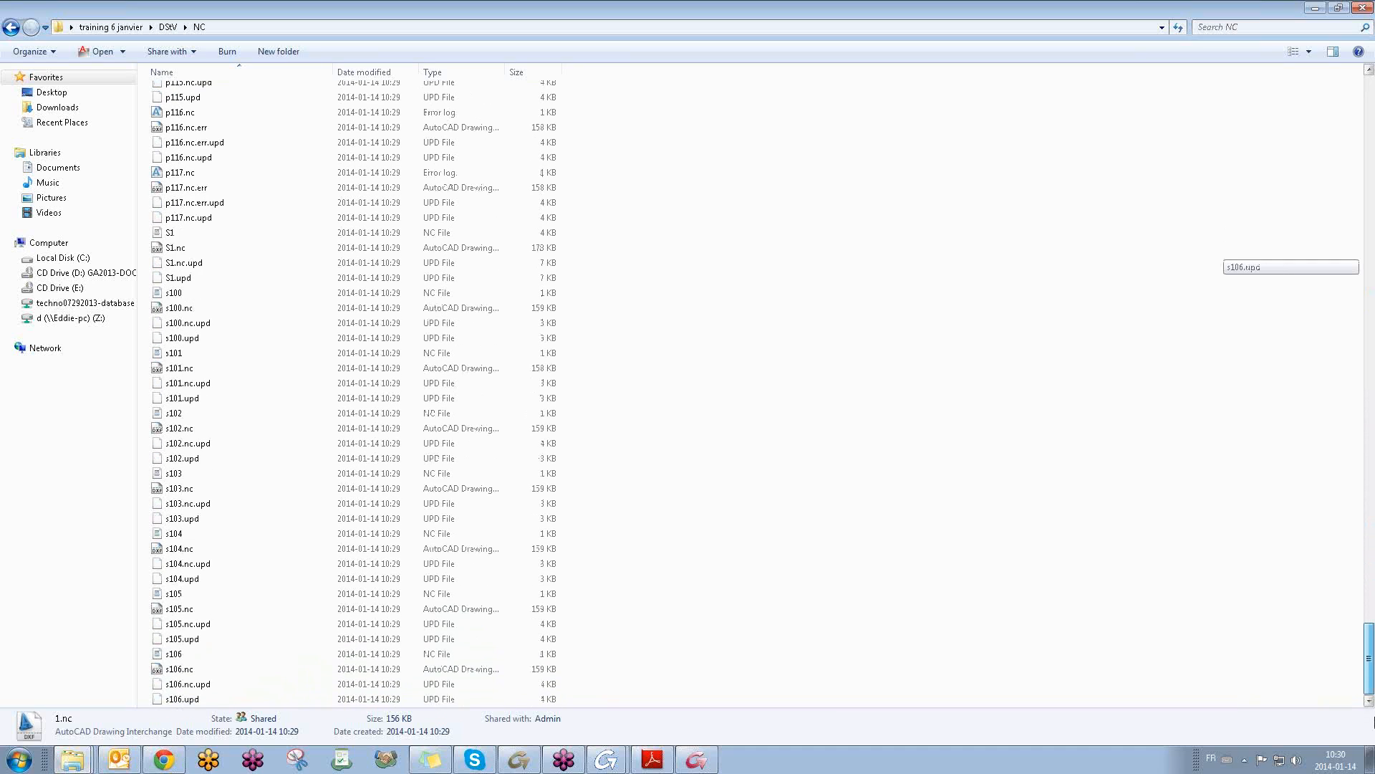
- Retrace the path from the project folder to DStV\NC, check the file list in both name orders and close the folder
click(9, 29)
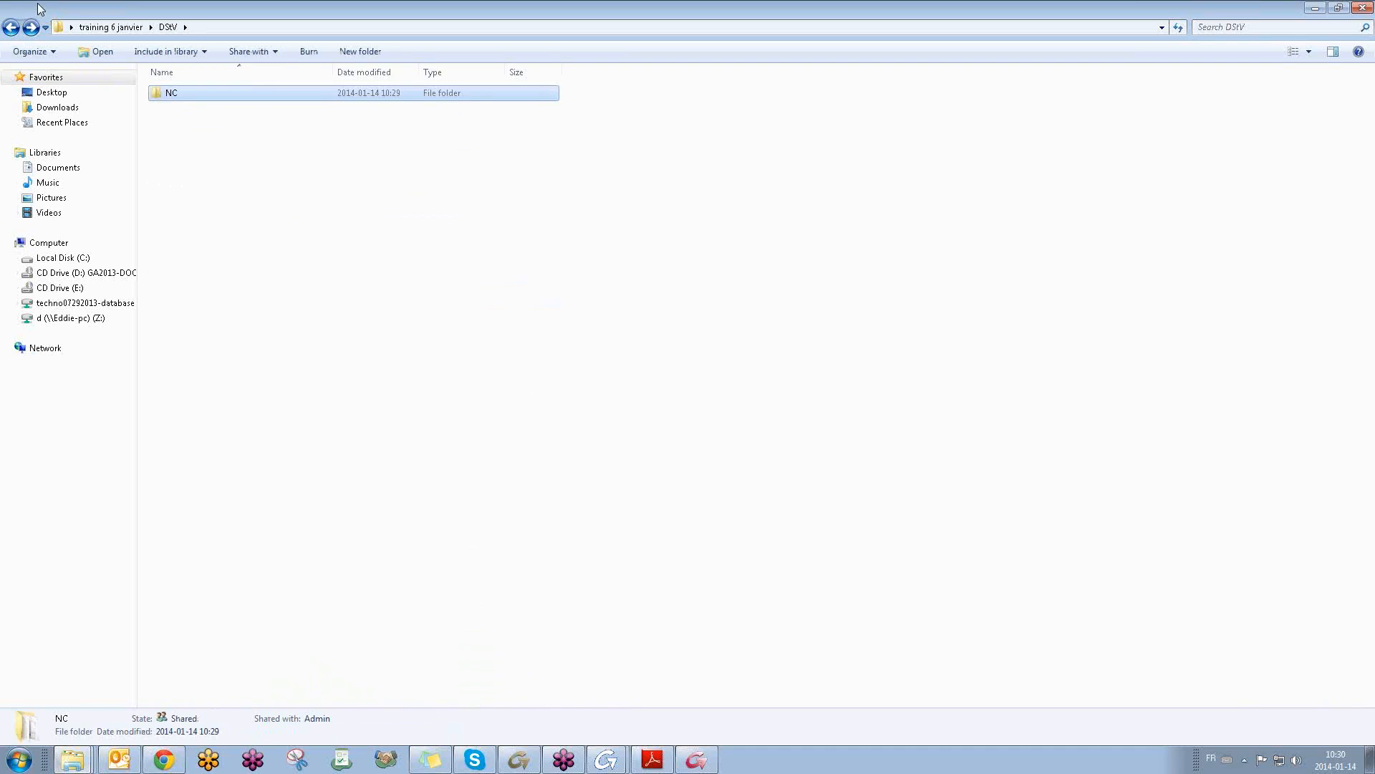
click(9, 30)
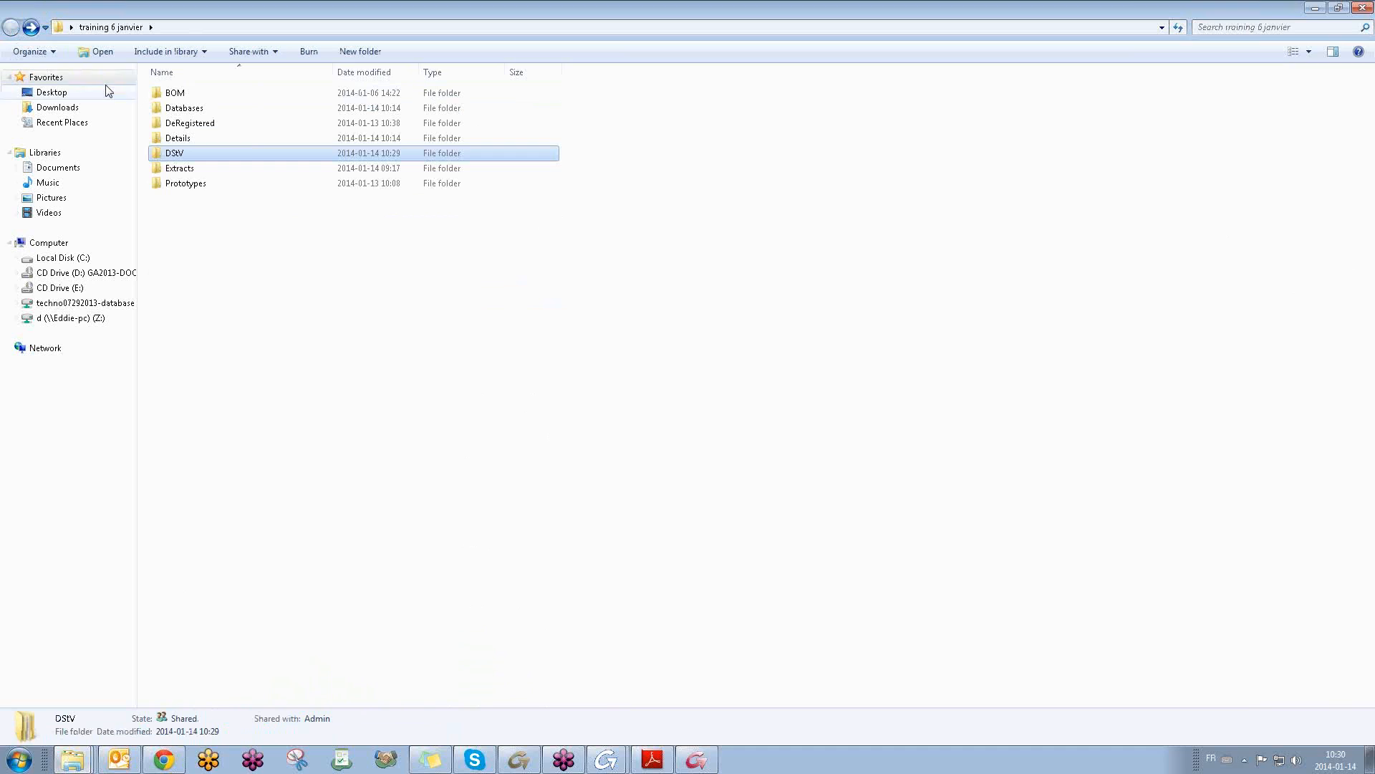
double_click(218, 156)
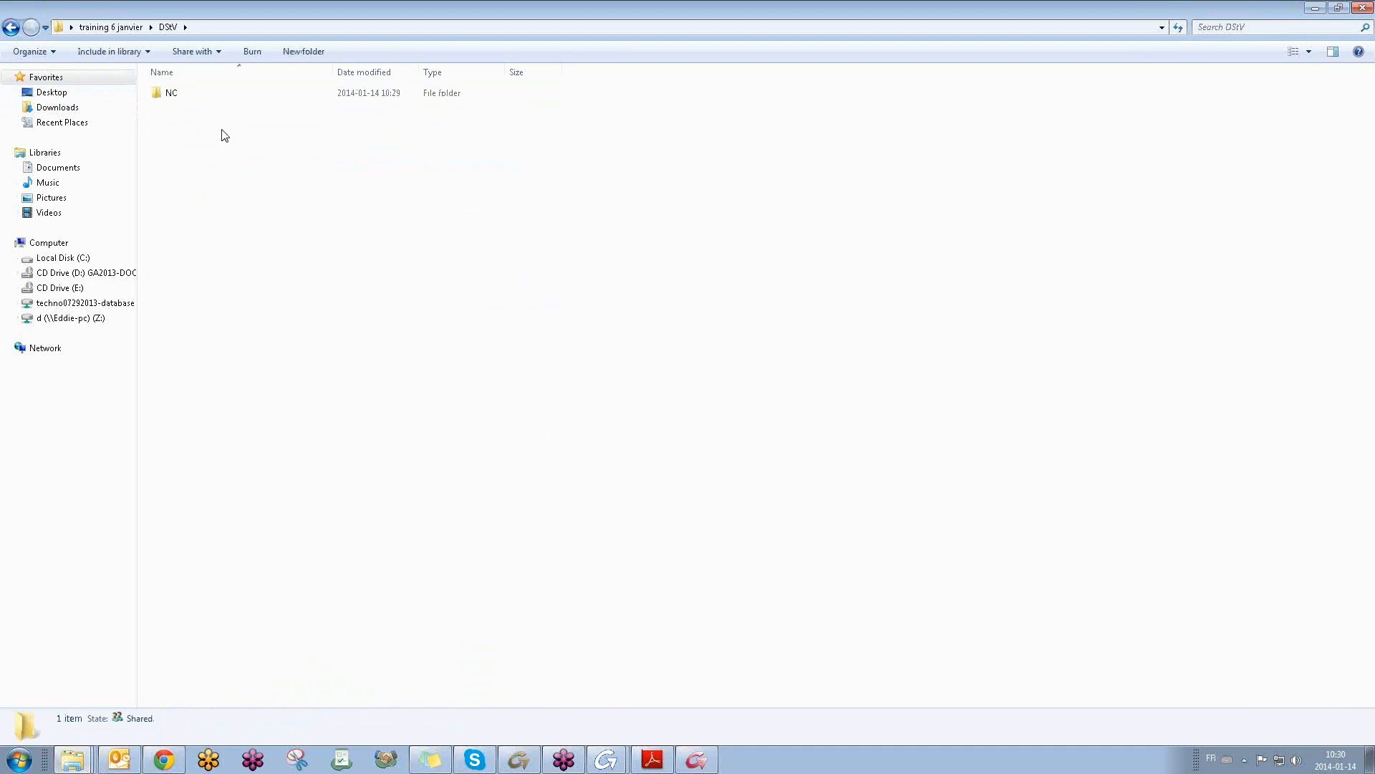
double_click(169, 94)
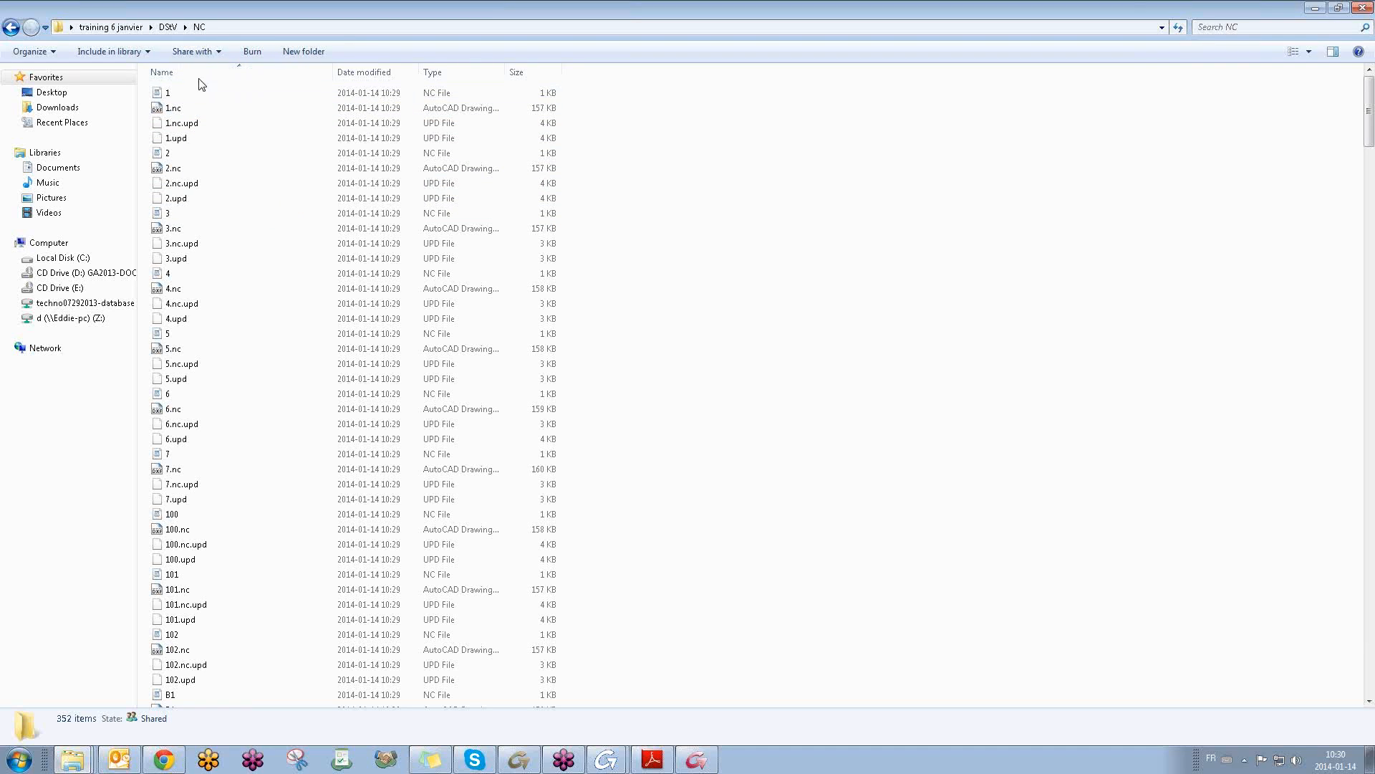
click(252, 72)
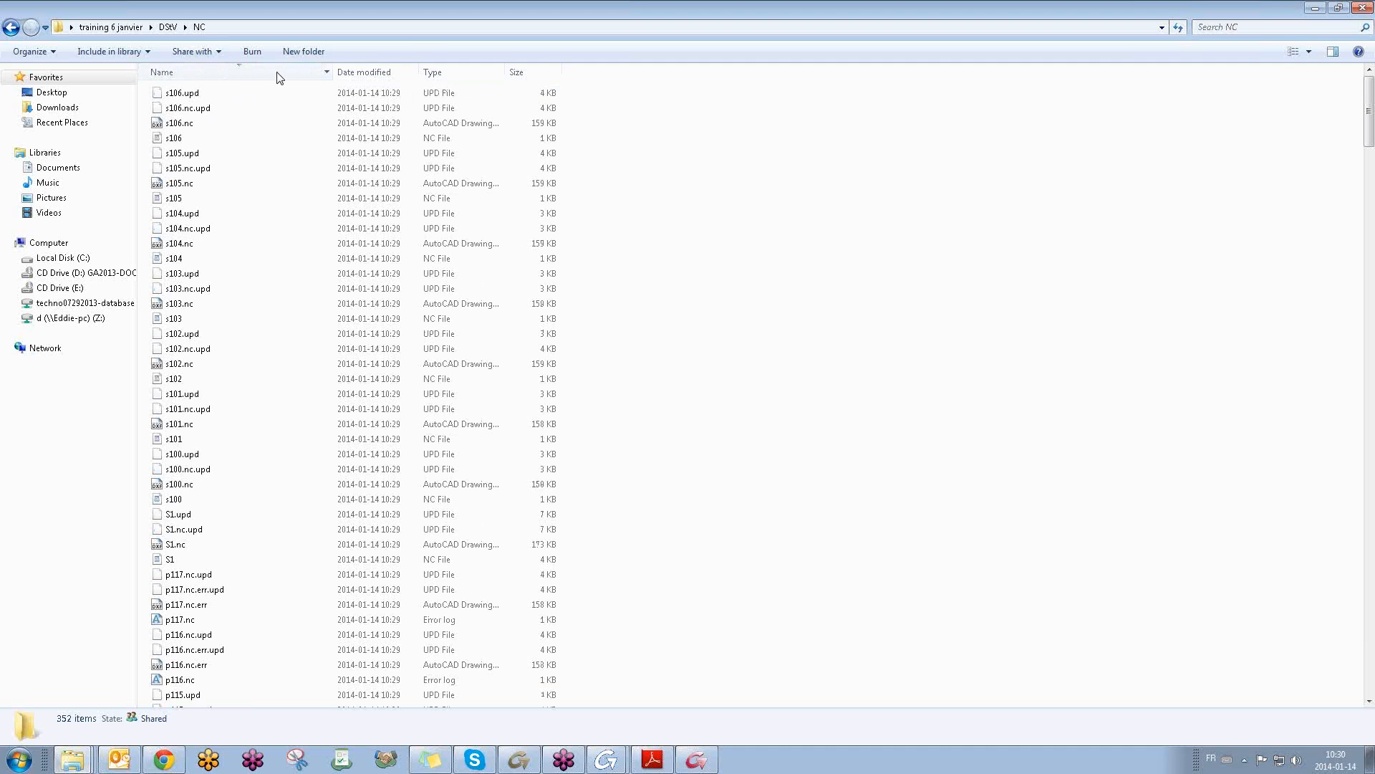
click(284, 77)
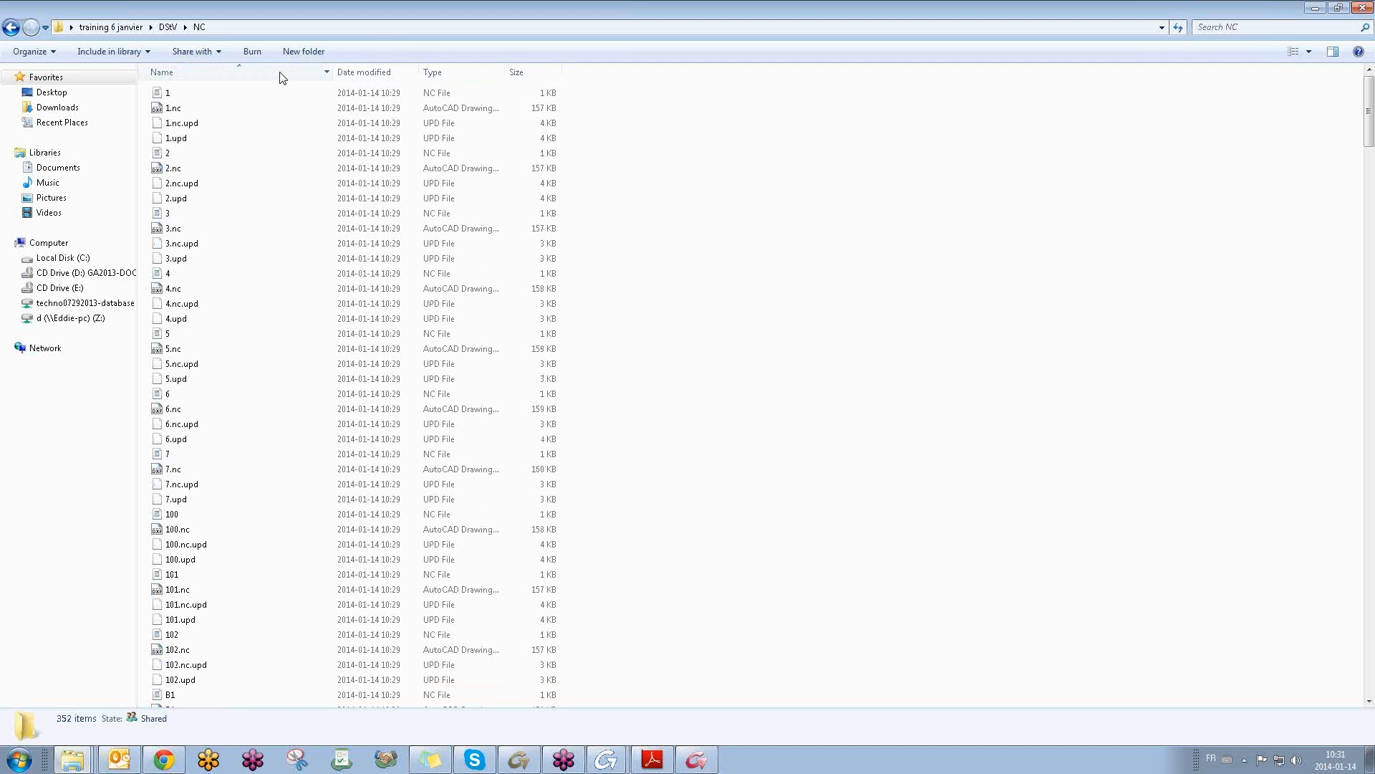
click(1363, 7)
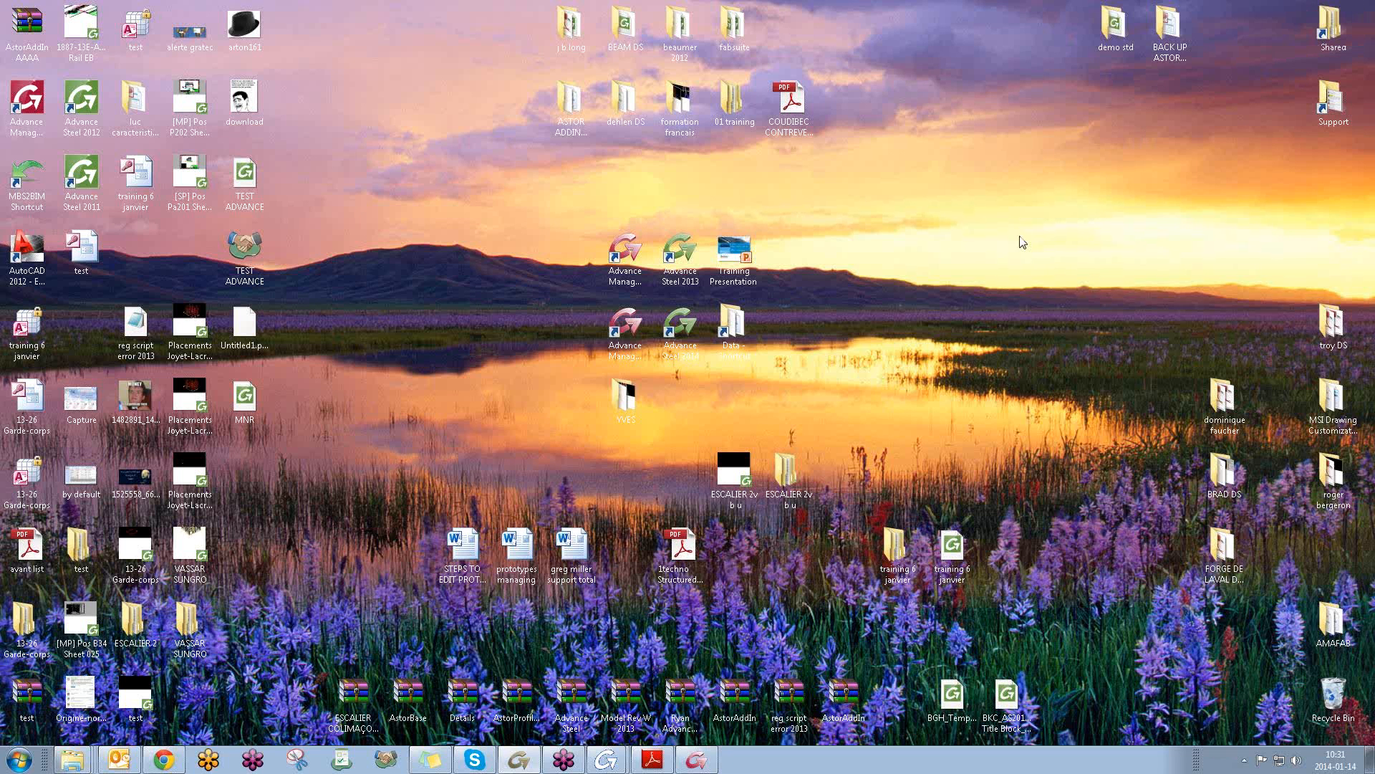
- Switch back to Advance Steel, set the NC file name to %NCPOS_NUM.nc1 and export the NC files again
click(525, 753)
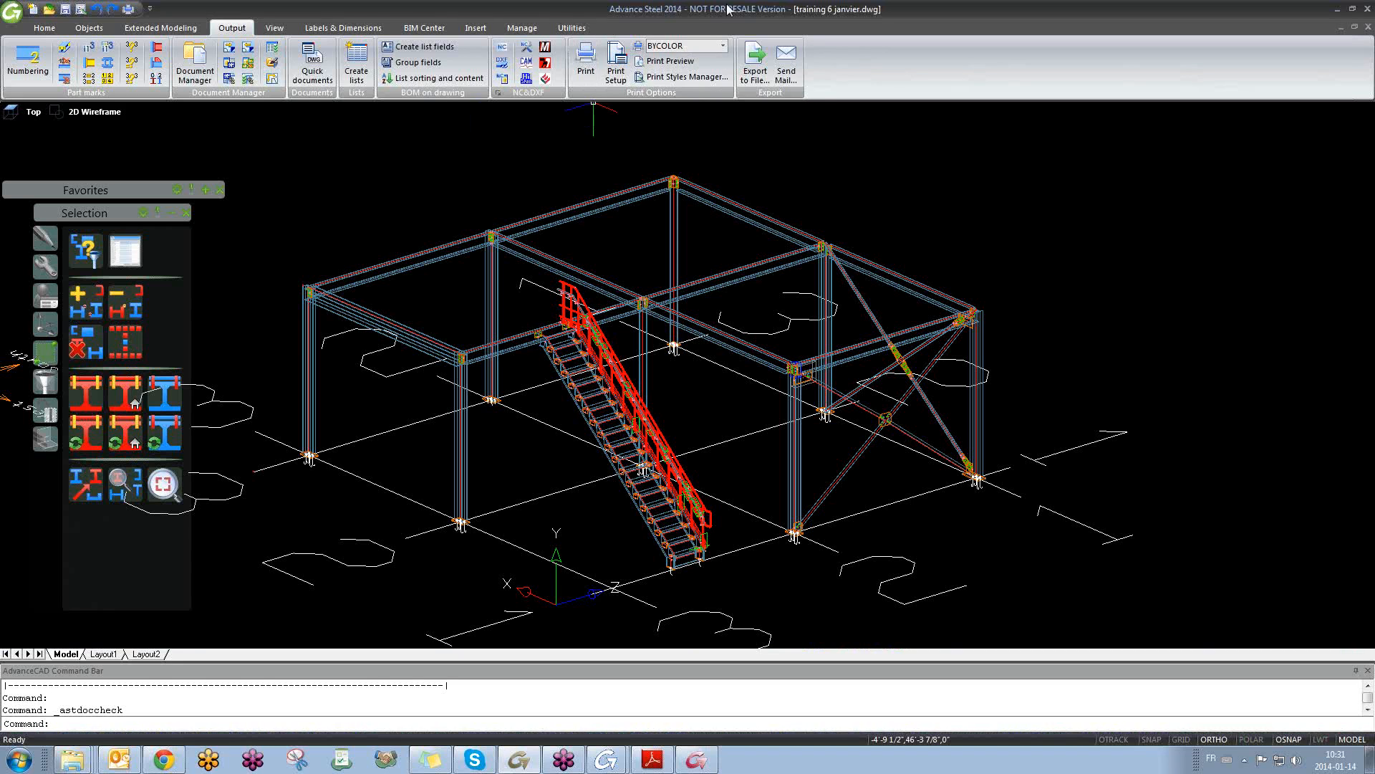
click(504, 79)
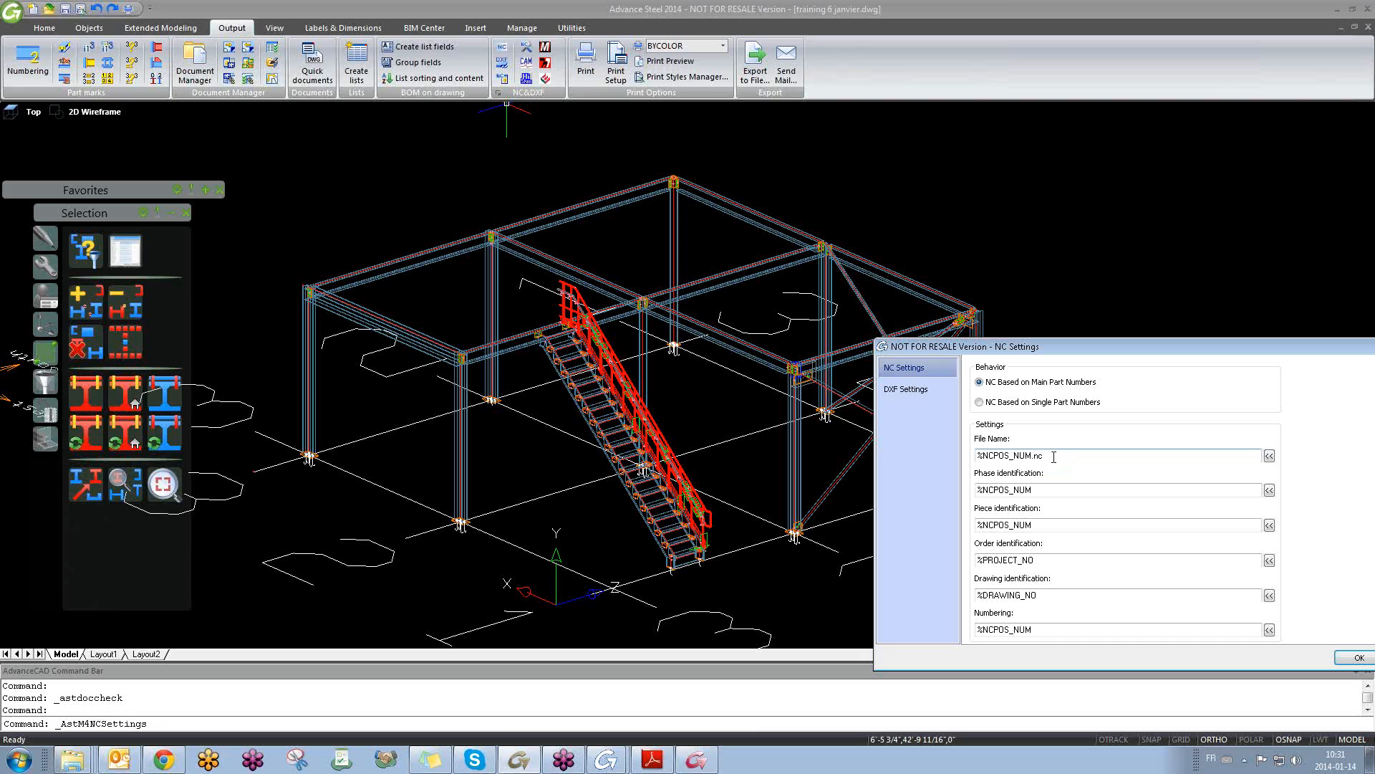
text(1)
click(1356, 656)
click(503, 51)
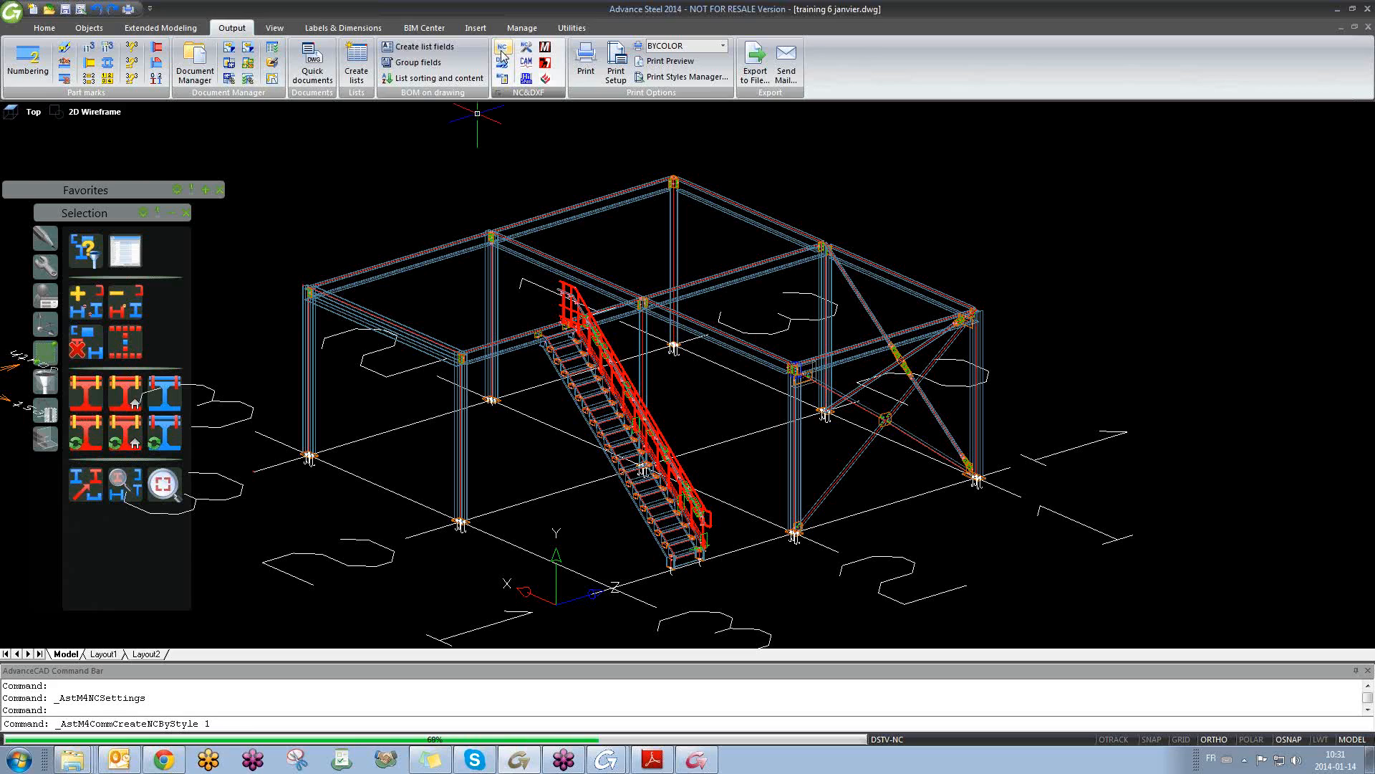
- Check the newly exported .nc1 files in the project's DStV\NC folder and return to the Advance Steel model
mouse_move(72, 760)
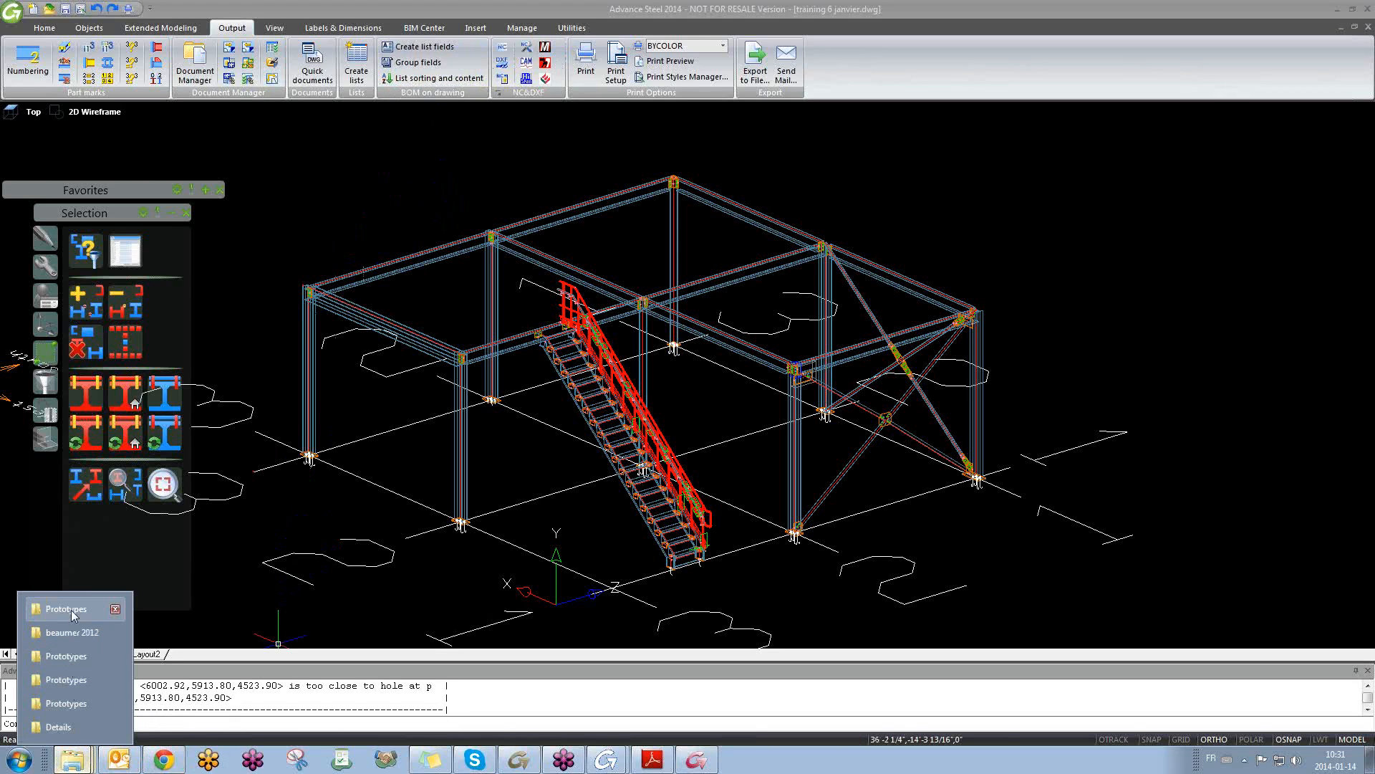
click(70, 725)
click(12, 27)
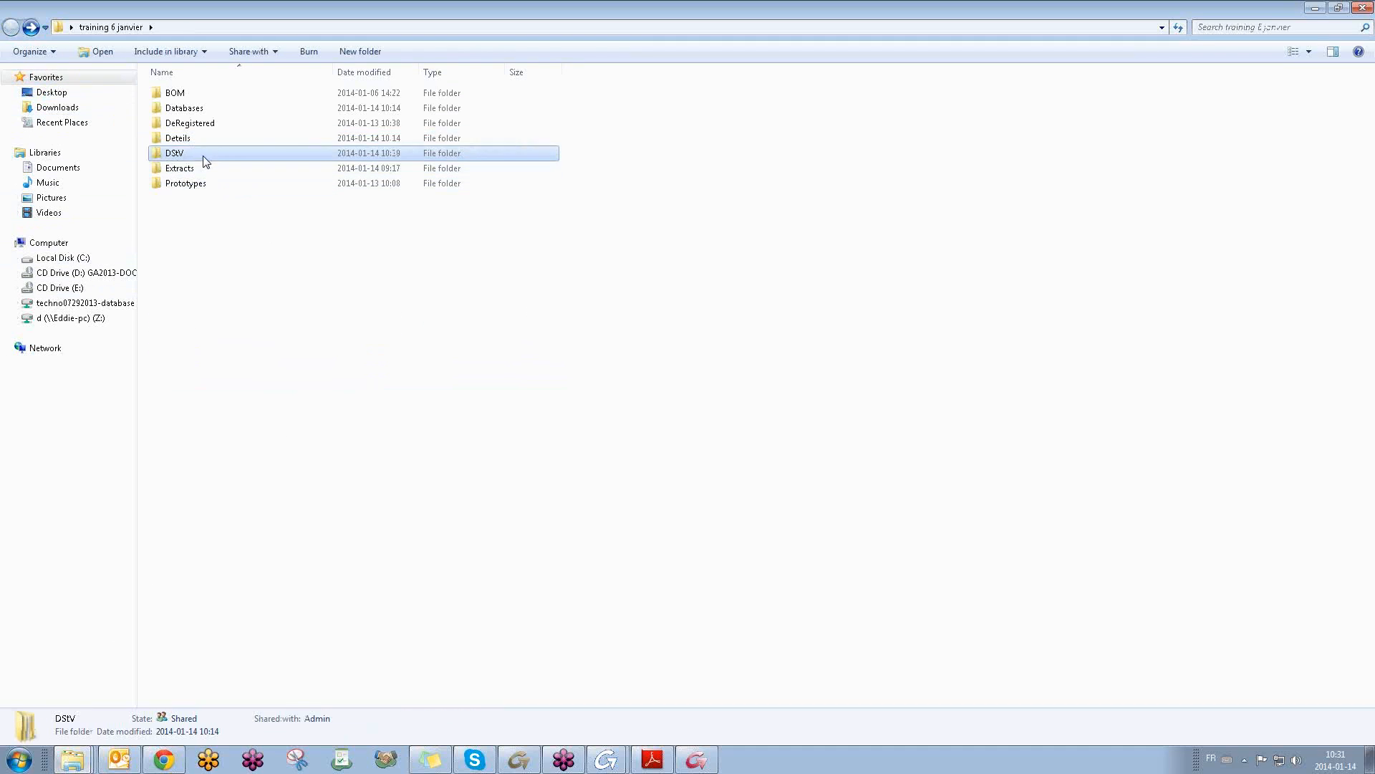
double_click(206, 155)
double_click(168, 105)
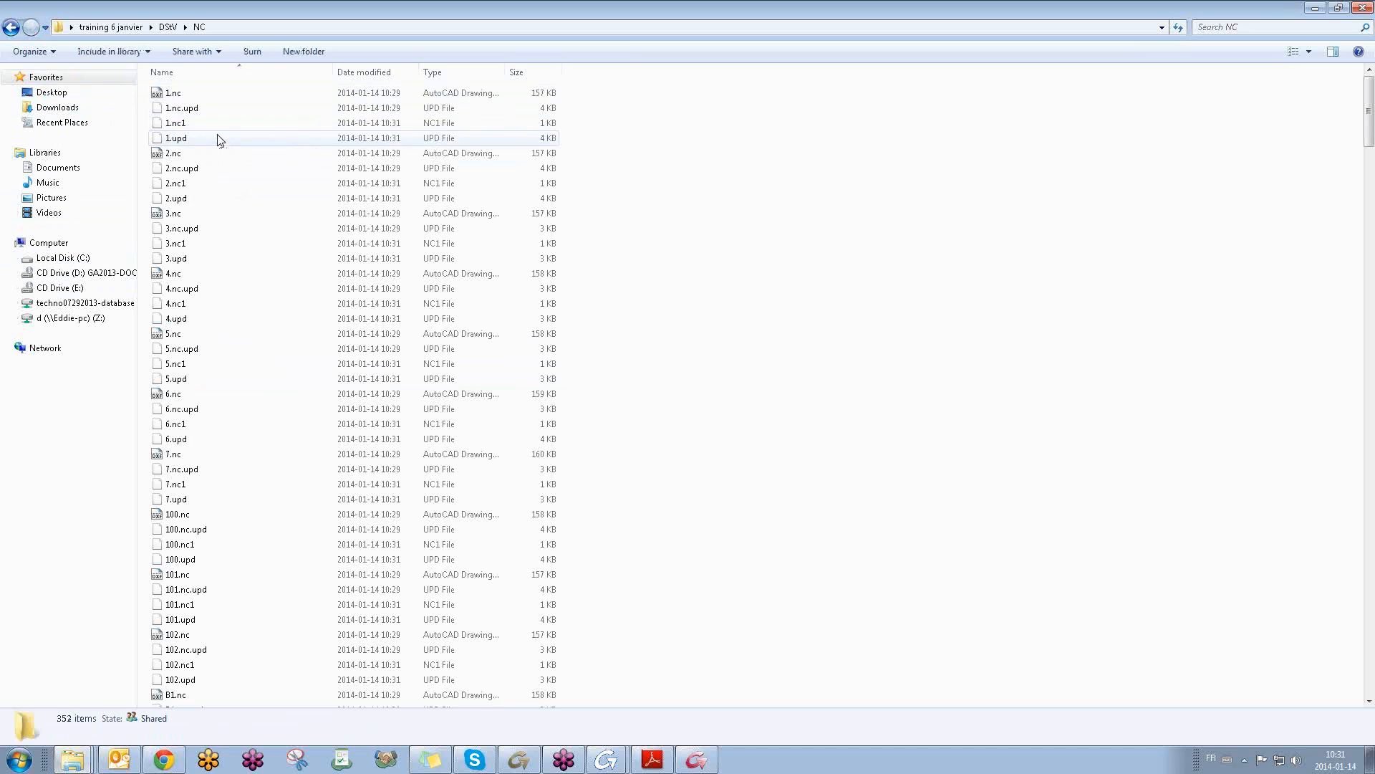
click(290, 184)
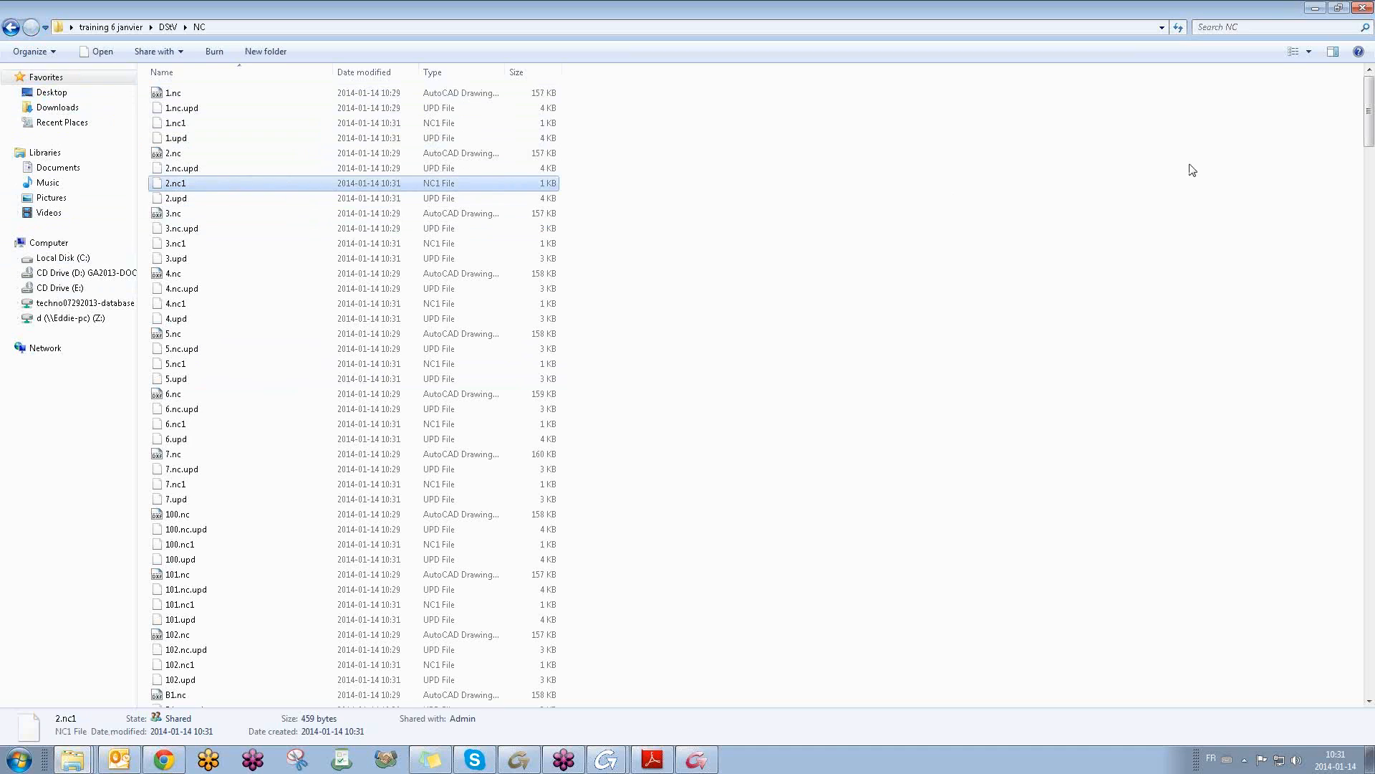
click(1315, 8)
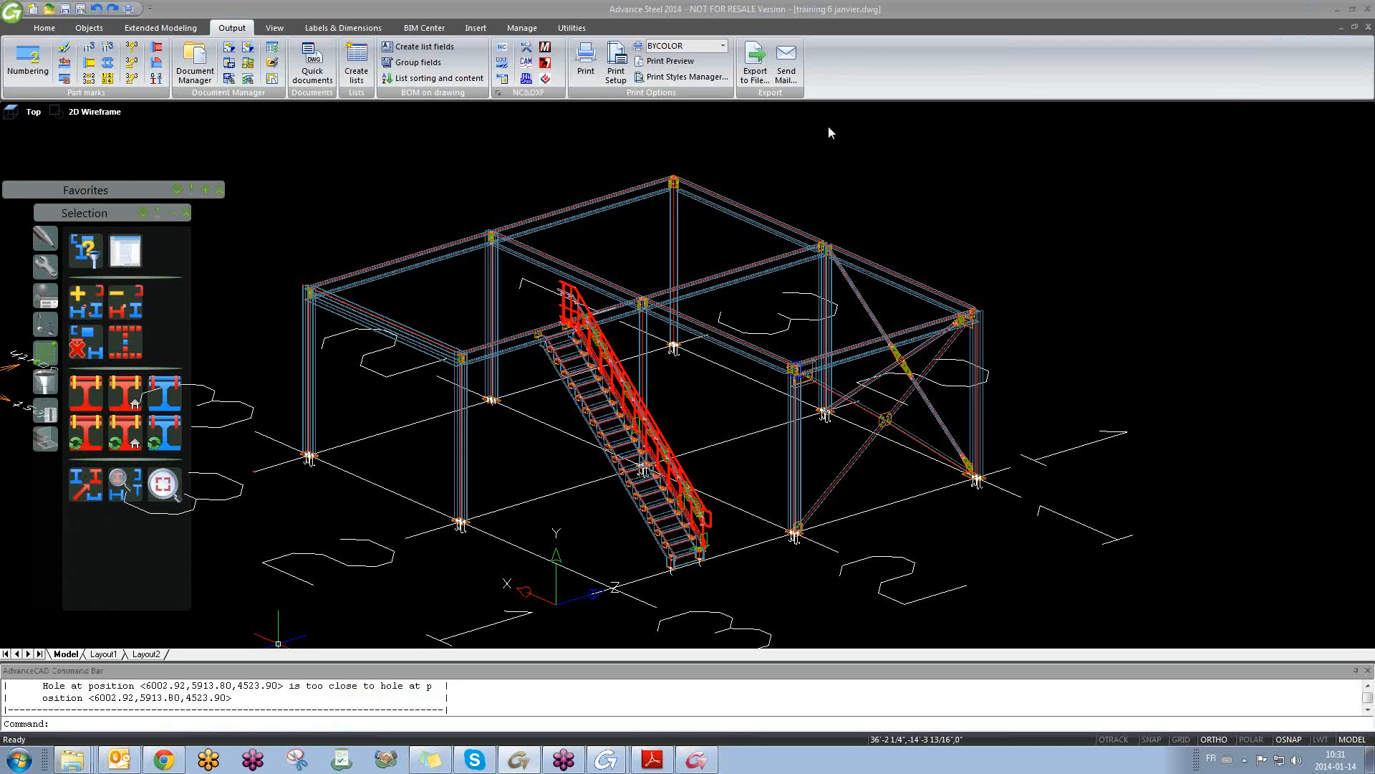
- Review the NC Settings and DXF Settings pages and close them without changes
click(504, 79)
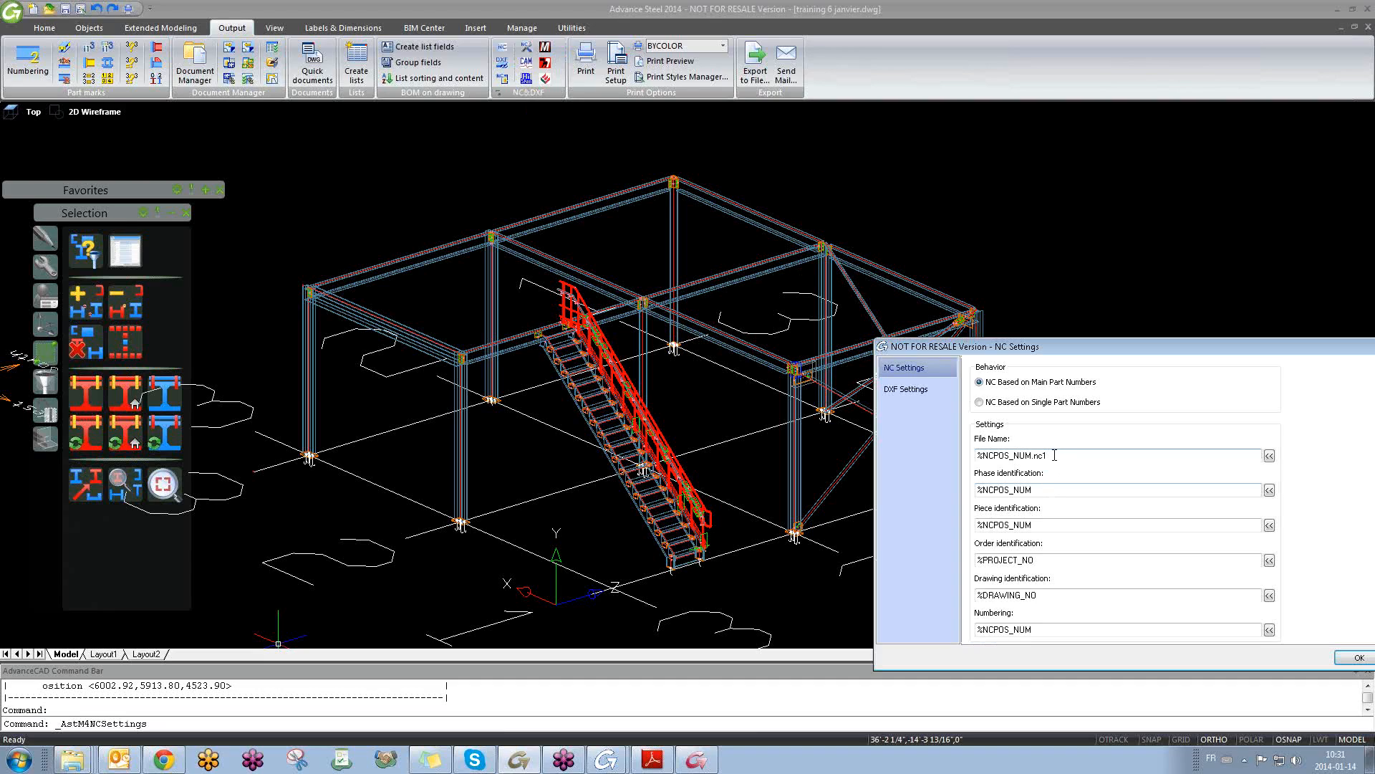
click(941, 391)
drag(1114, 350, 993, 340)
click(787, 357)
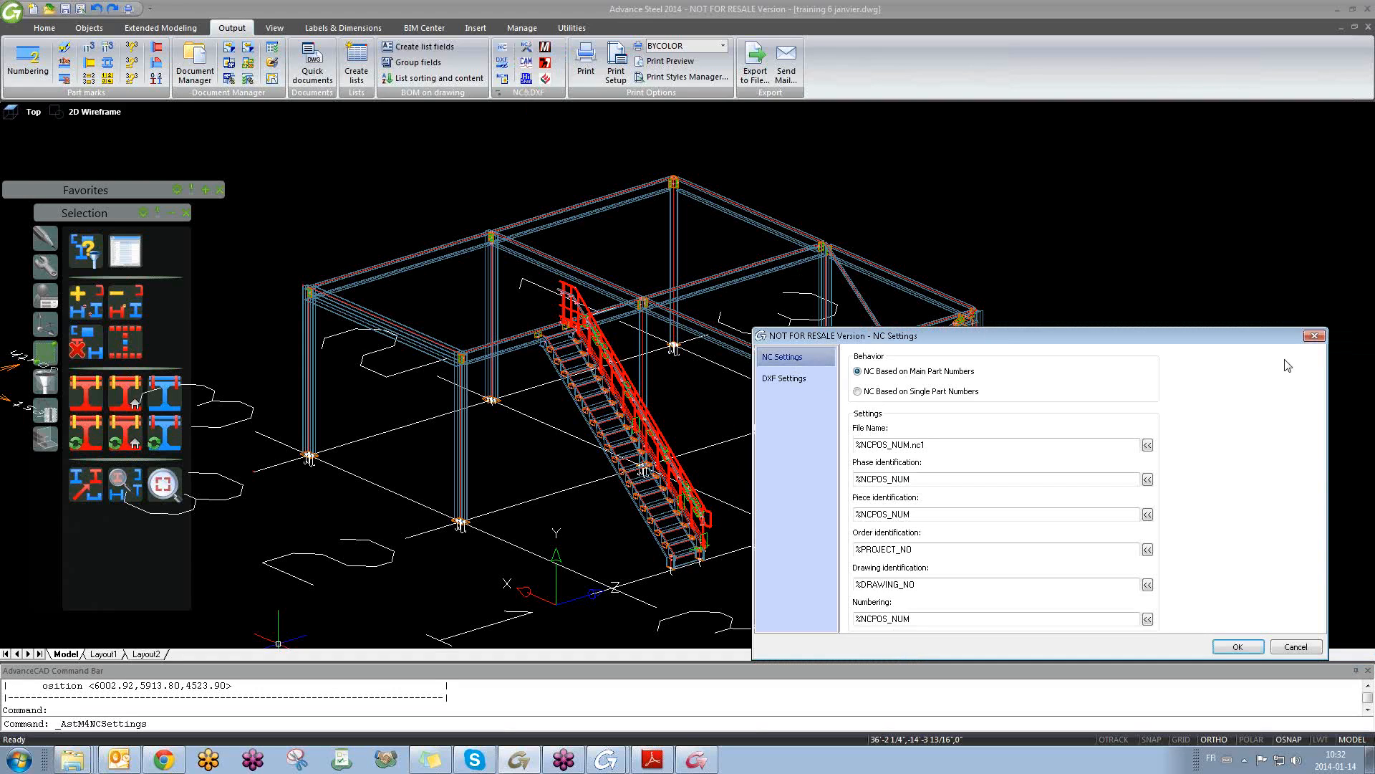
click(1317, 337)
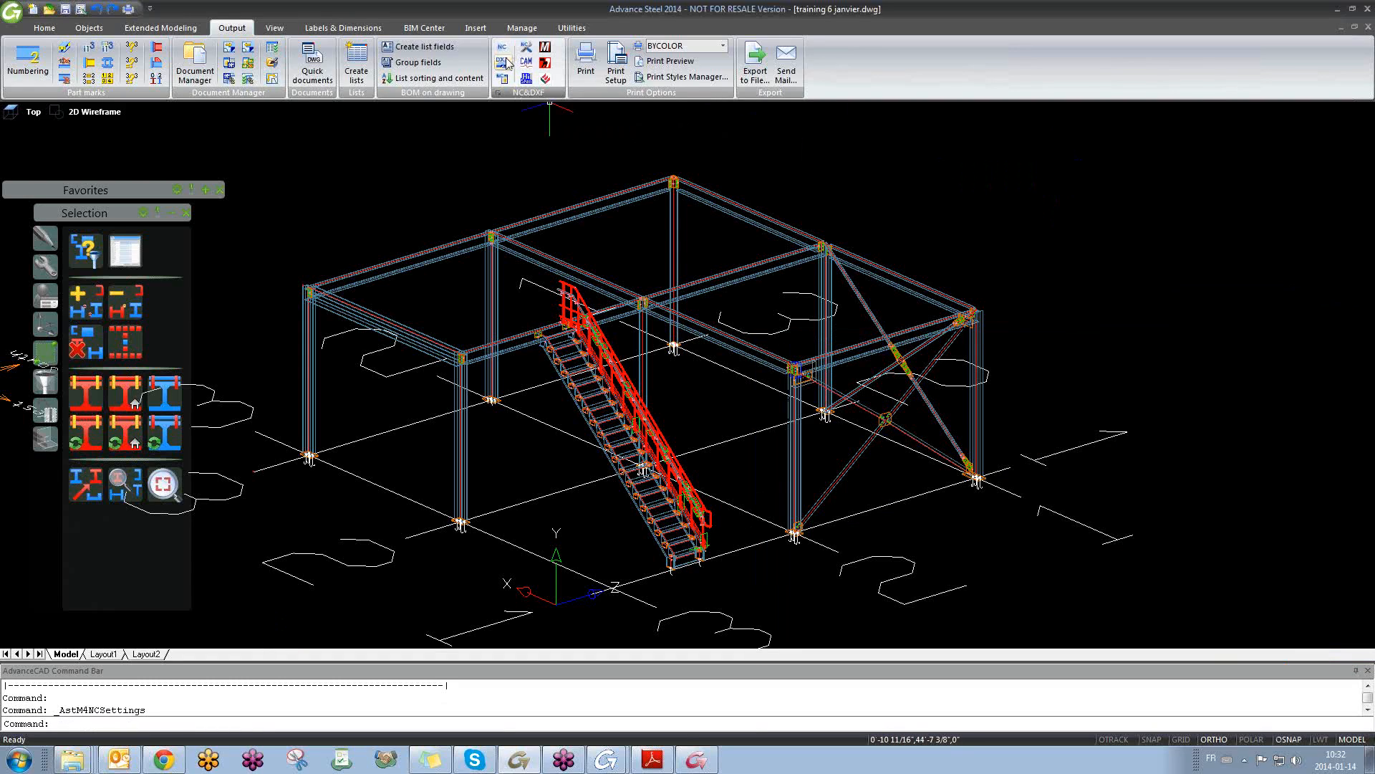